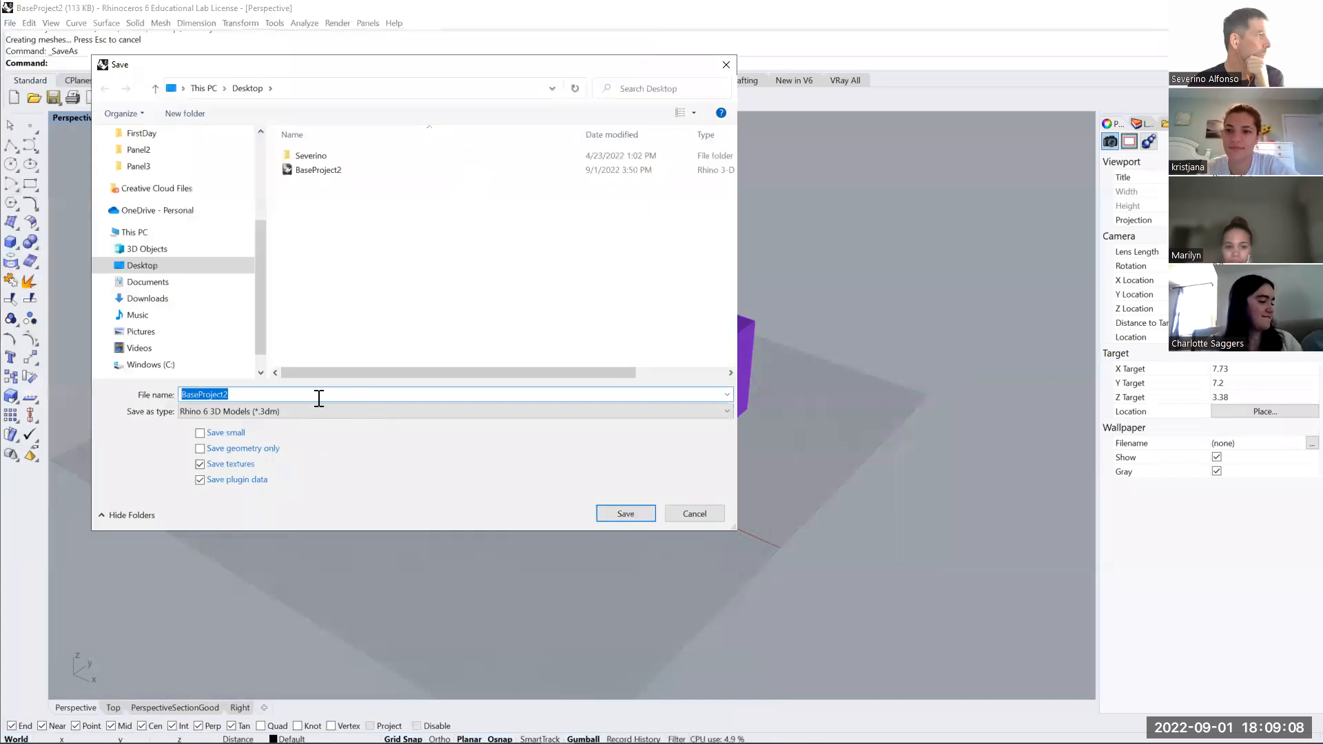
Save the model on the Desktop as a new file named LoftProject
{"action": "key", "text": "BackSpace"}
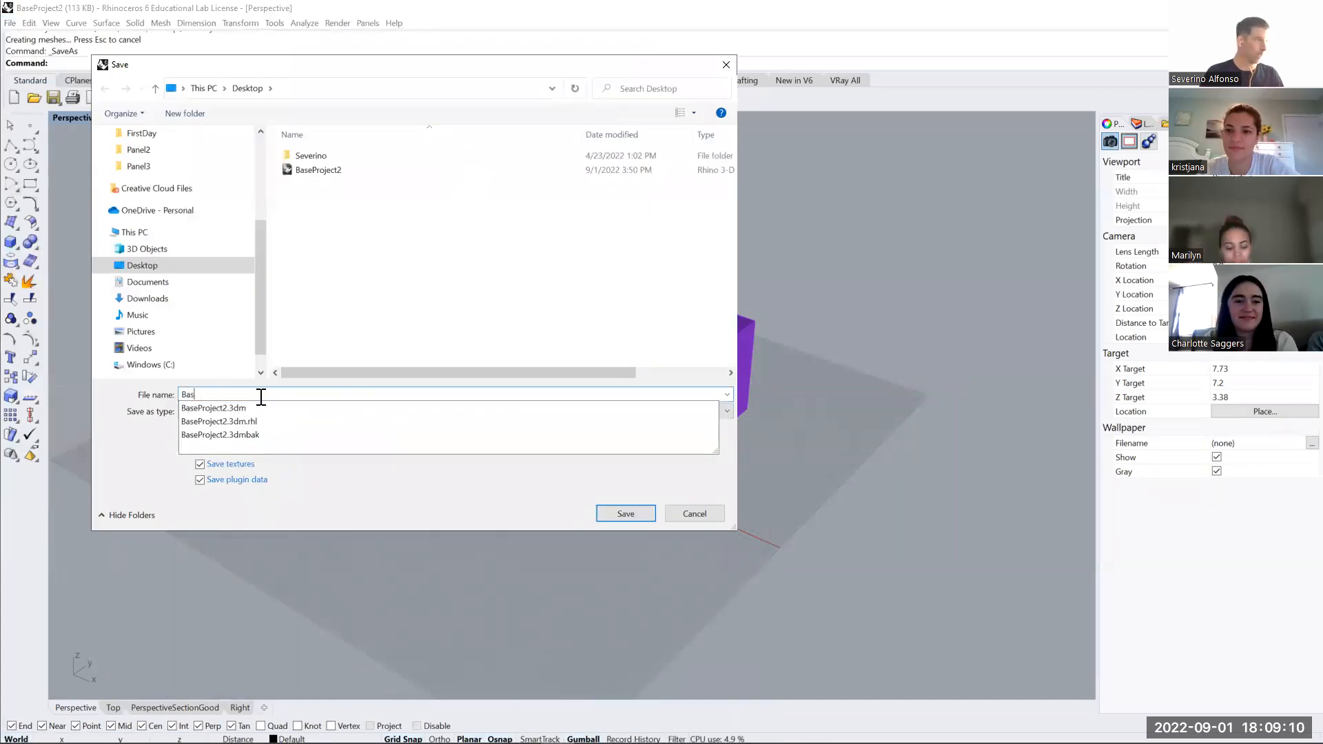
{"action": "key", "text": "BackSpace"}
{"action": "key", "text": "BackSpace"}
{"action": "key", "text": "BackSpace"}
{"action": "type", "text": "Loft"}
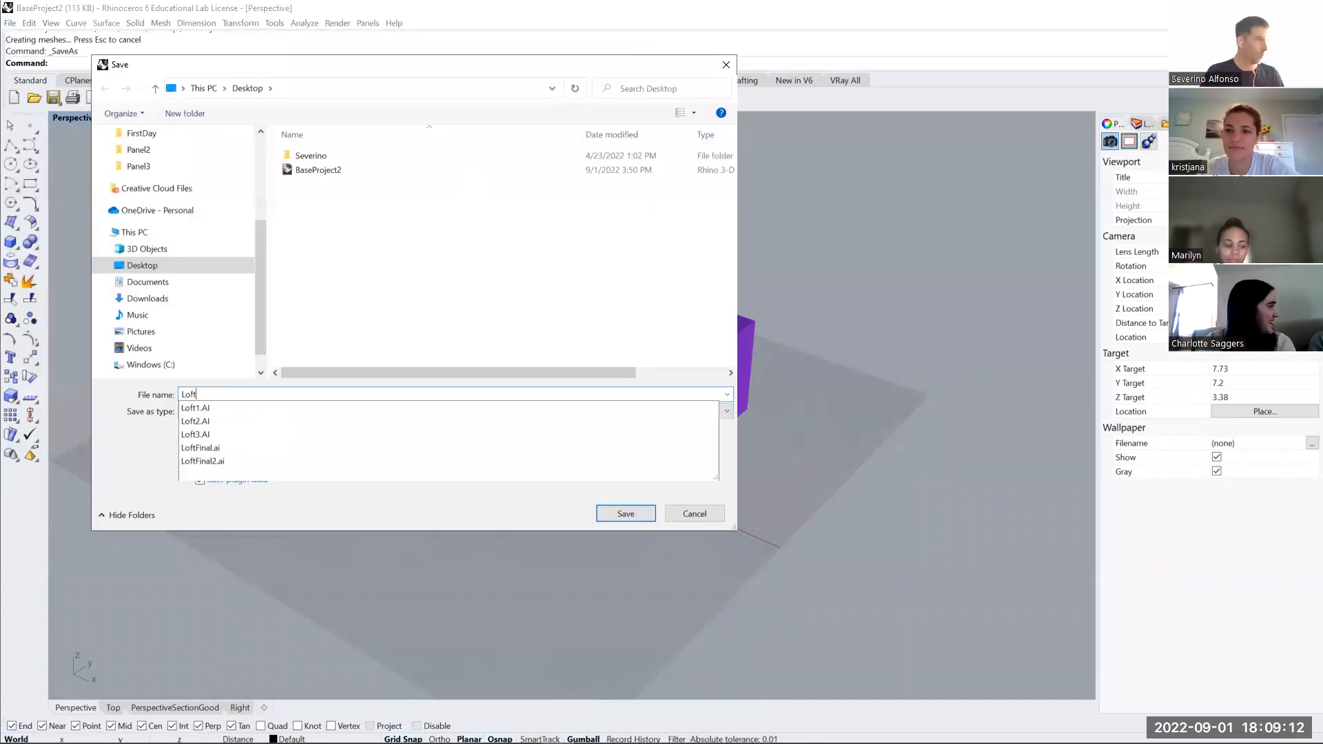
{"action": "type", "text": "Project"}
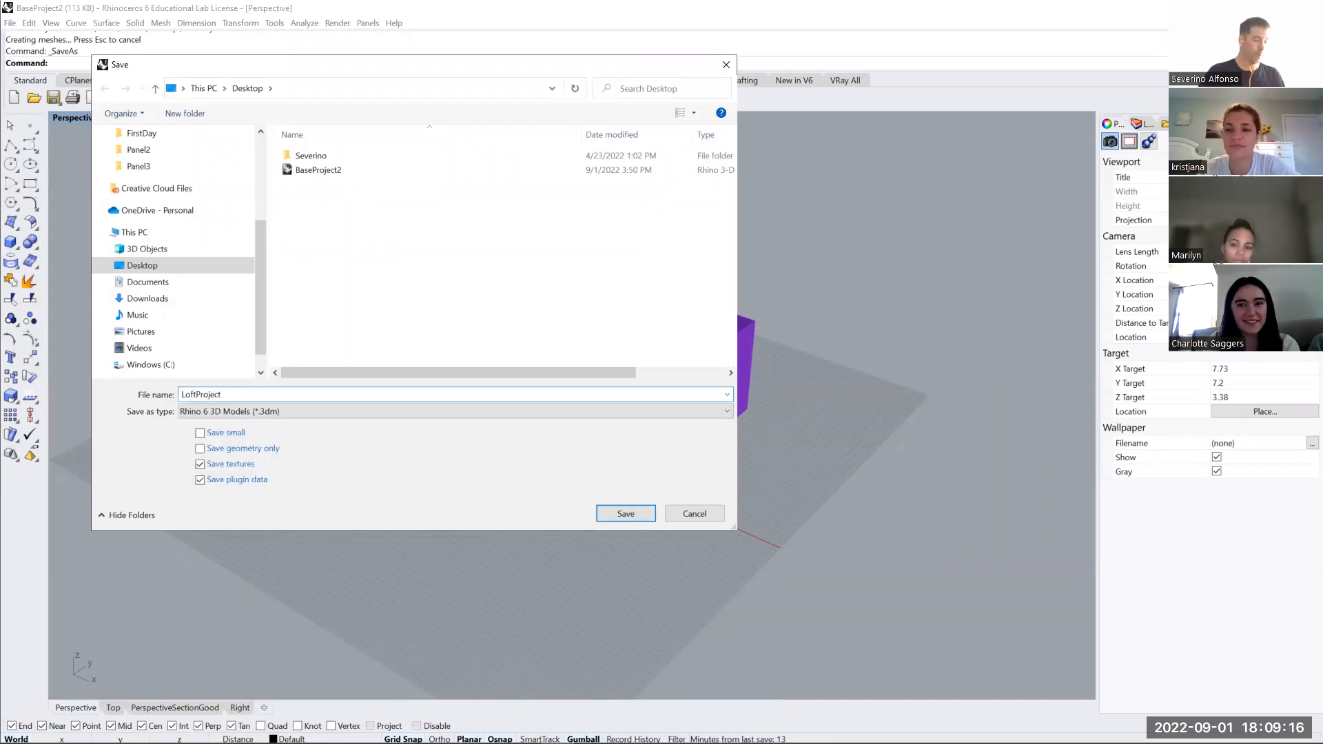
{"action": "key", "text": "Return"}
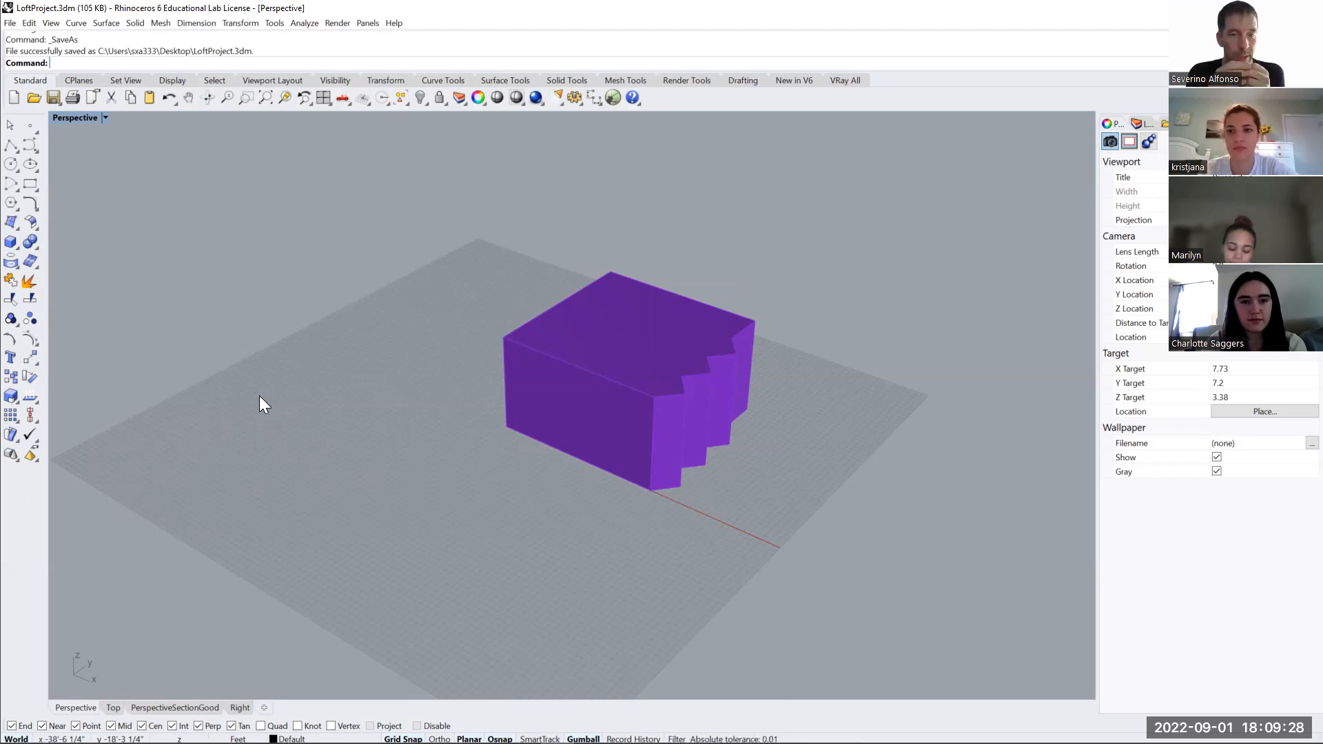
In the Right view, draw a wavy degree-3 control point curve with seven points beside the box as the profile's lower edge
{"action": "right_click_drag", "start_coordinate": [322, 404], "coordinate": [727, 372]}
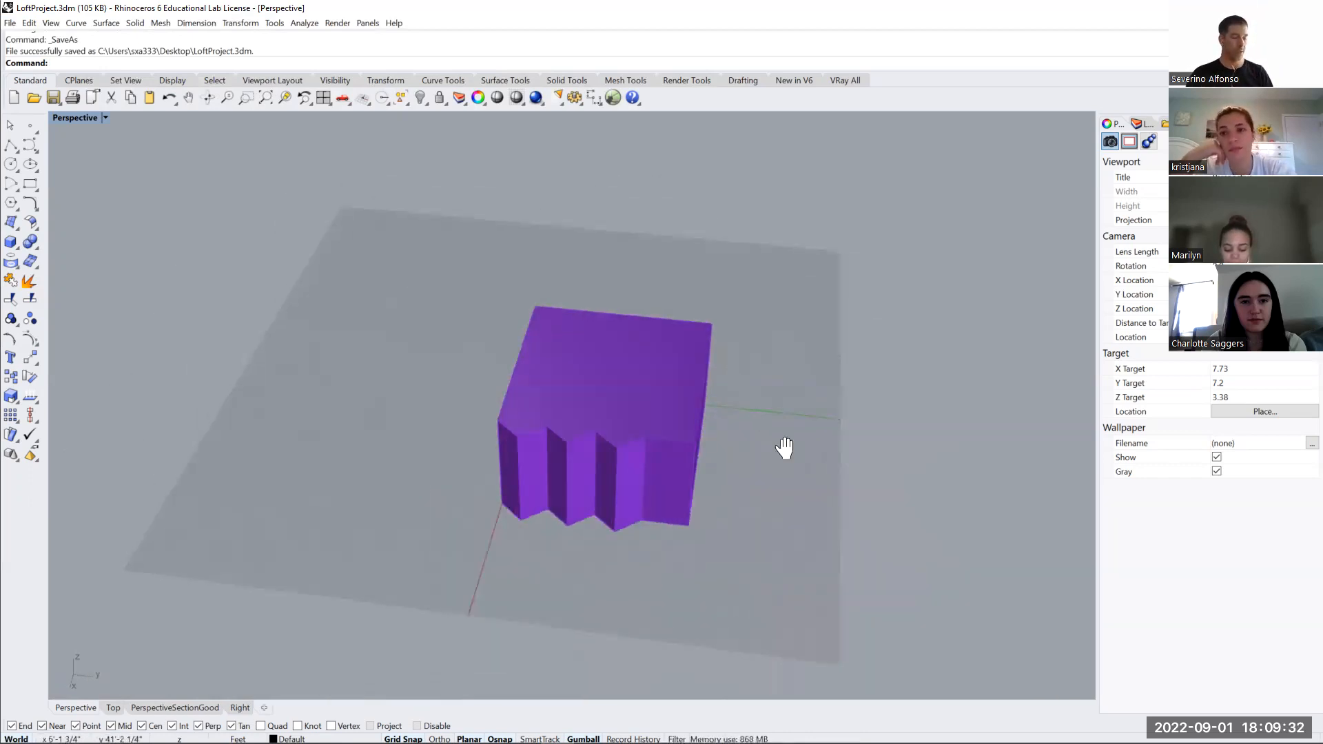
{"action": "right_click_drag", "start_coordinate": [785, 448], "coordinate": [678, 408], "text": "shift"}
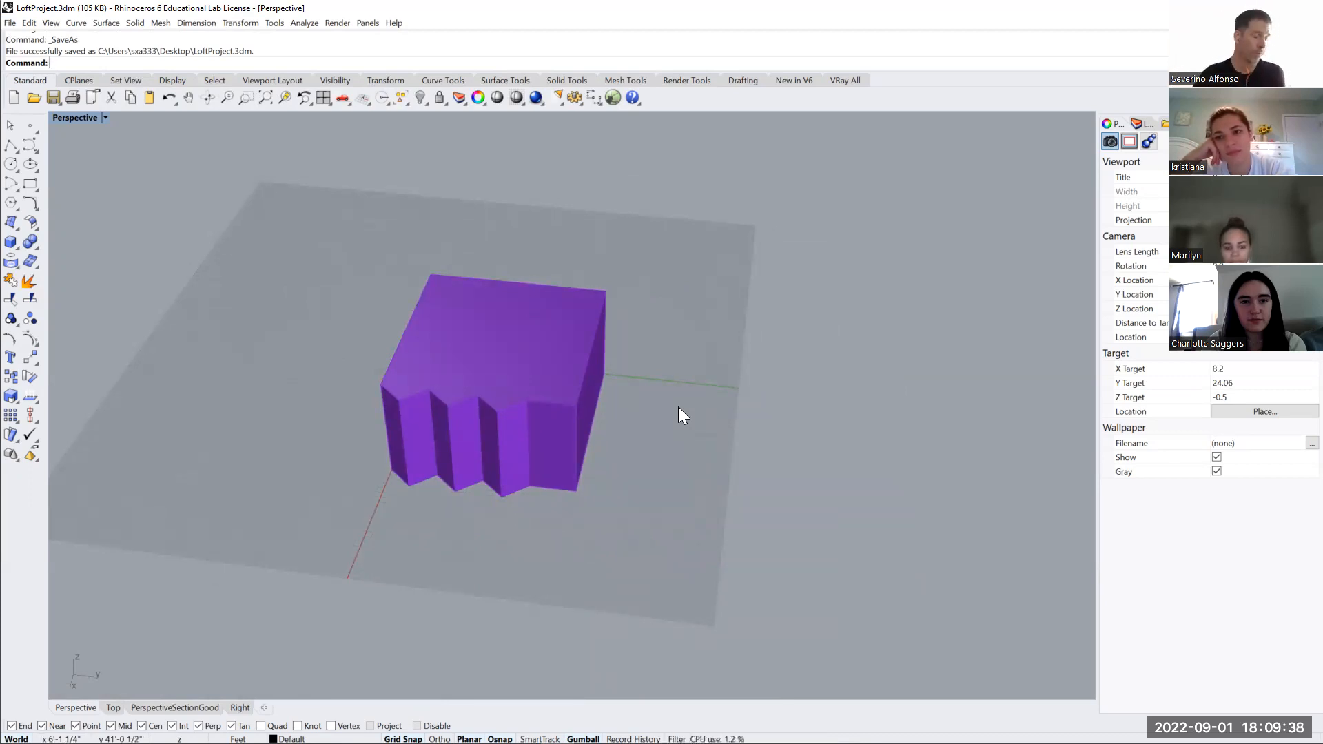
{"action": "right_click_drag", "start_coordinate": [730, 431], "coordinate": [621, 437], "text": "shift"}
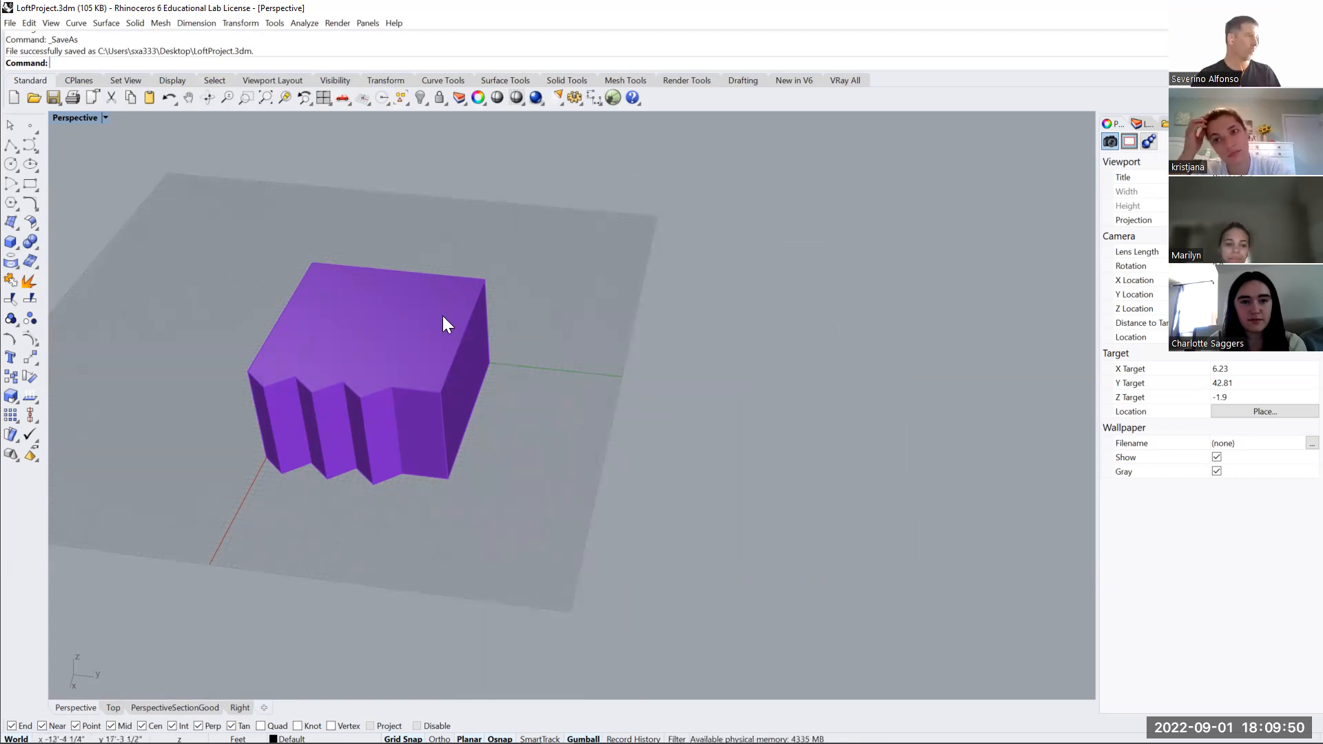
{"action": "double_click", "coordinate": [78, 119]}
{"action": "double_click", "coordinate": [78, 119]}
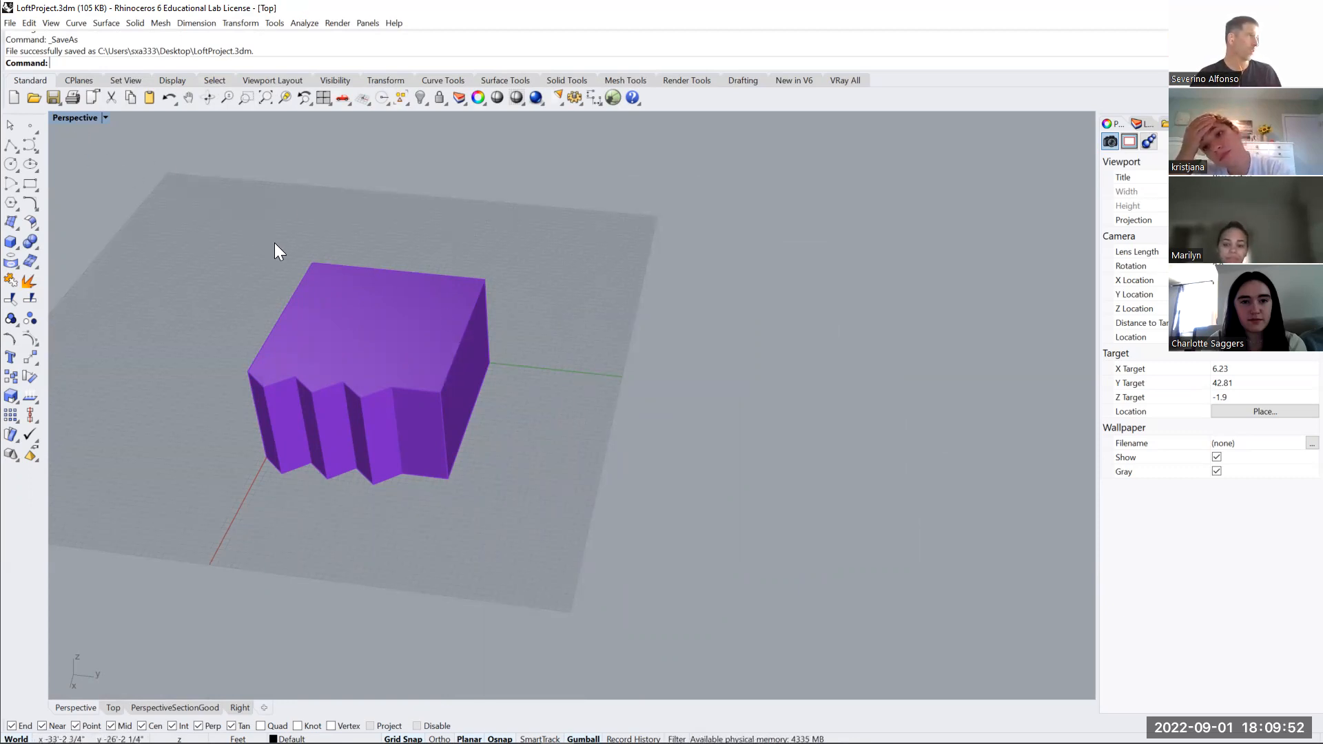
{"action": "key", "text": "ctrl+Tab"}
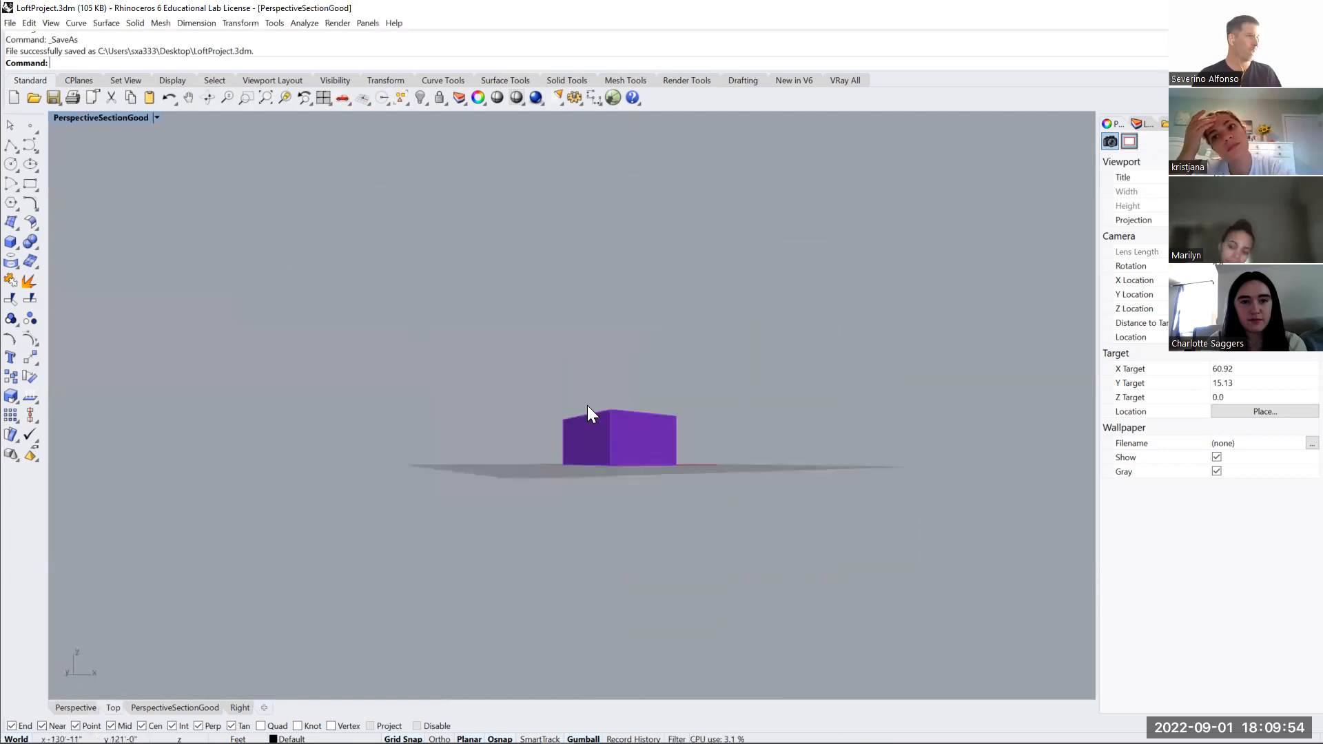
{"action": "key", "text": "ctrl+Tab"}
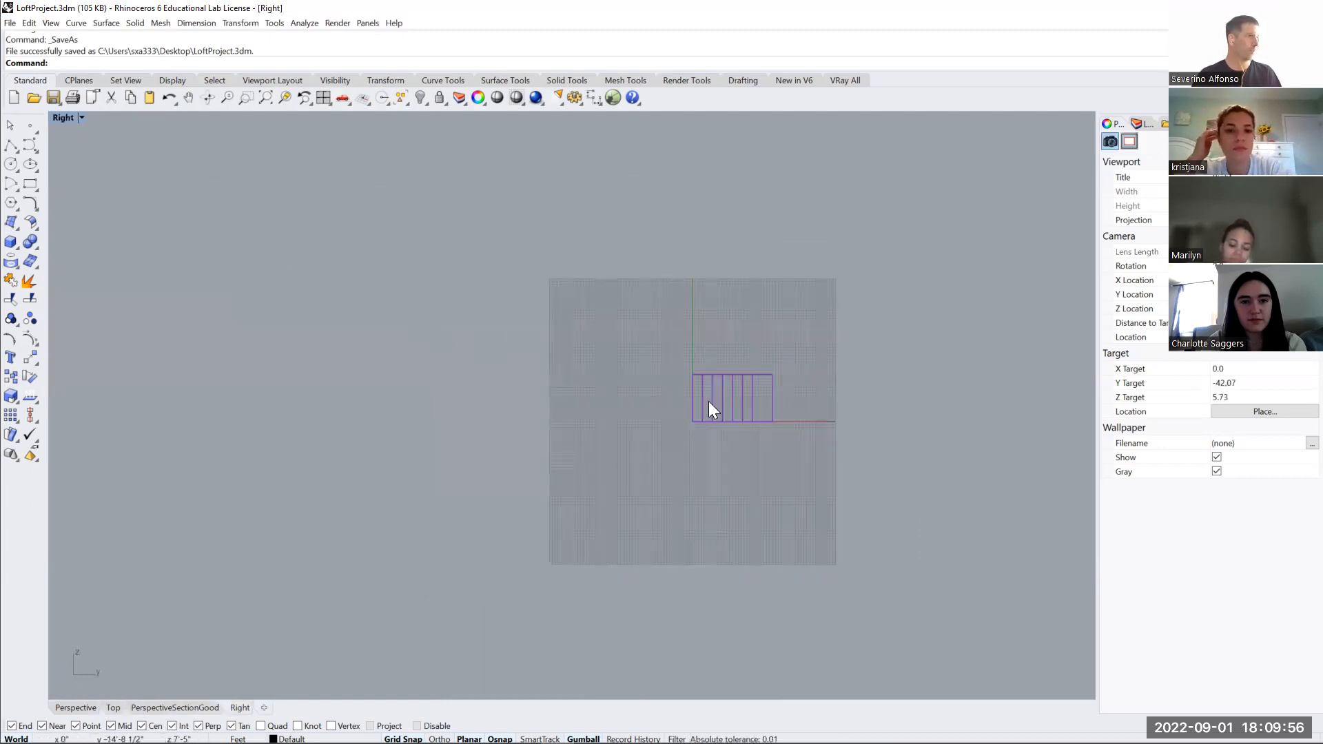
{"action": "right_click_drag", "start_coordinate": [725, 401], "coordinate": [469, 391]}
{"action": "scroll", "coordinate": [580, 392], "scroll_direction": "up", "scroll_amount": 6}
{"action": "scroll", "coordinate": [580, 393], "scroll_direction": "up", "scroll_amount": 4}
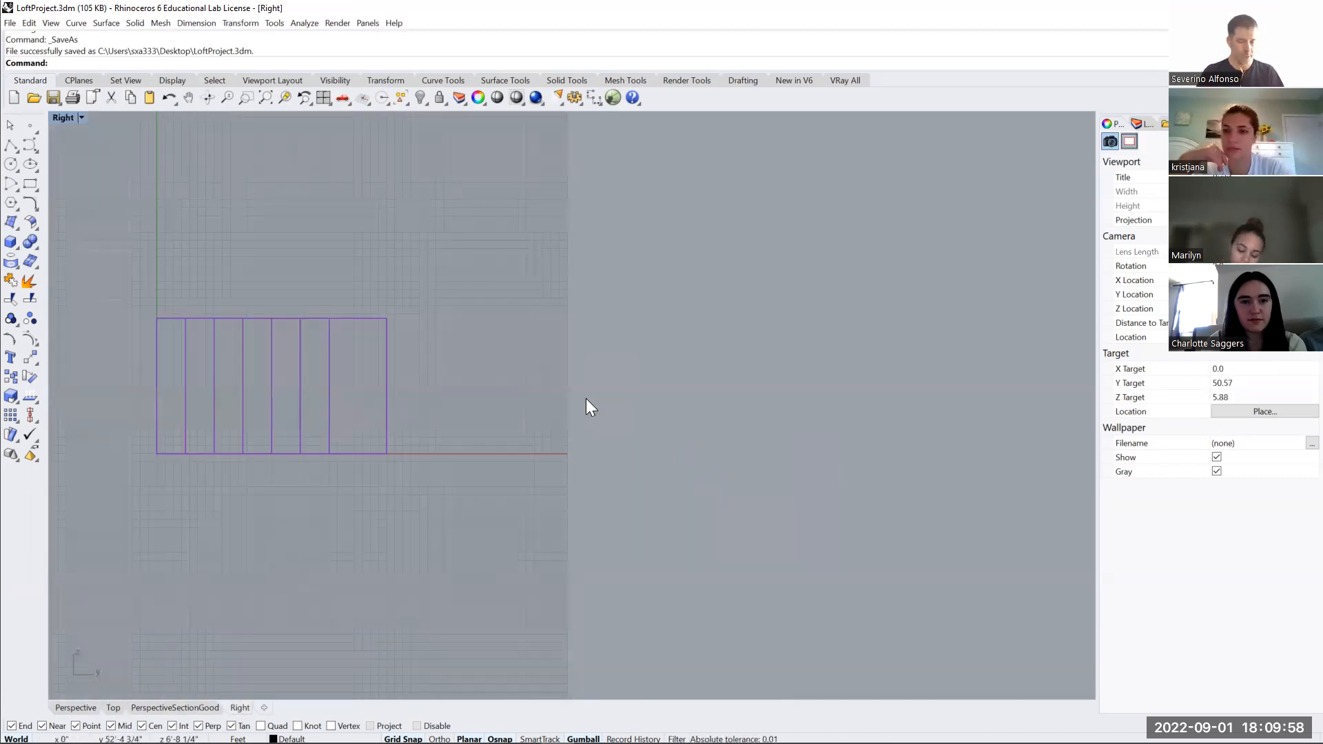
{"action": "key", "text": "Return"}
{"action": "left_click", "coordinate": [468, 379]}
{"action": "left_click", "coordinate": [654, 469]}
{"action": "left_click", "coordinate": [805, 399]}
{"action": "left_click", "coordinate": [852, 407]}
{"action": "left_click", "coordinate": [905, 413]}
{"action": "left_click", "coordinate": [953, 412]}
{"action": "left_click", "coordinate": [974, 394]}
{"action": "key", "text": "Return"}
Draw a second six-point curve back from the far end to the starting point, closing the leaf-shaped profile along its upper edge
{"action": "key", "text": "Return"}
{"action": "left_click", "coordinate": [973, 394]}
{"action": "left_click", "coordinate": [846, 338]}
{"action": "left_click", "coordinate": [755, 354]}
{"action": "left_click", "coordinate": [697, 376]}
{"action": "left_click", "coordinate": [596, 388]}
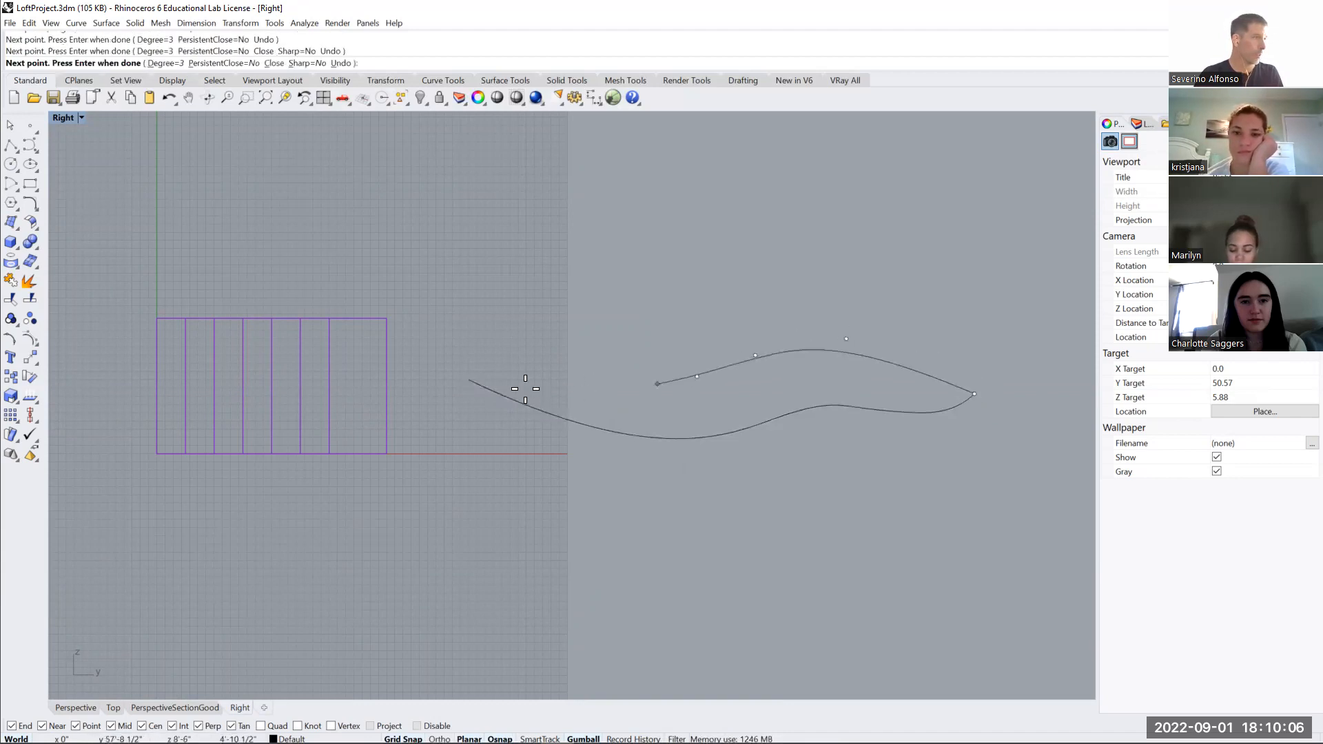
{"action": "left_click", "coordinate": [473, 378]}
{"action": "key", "text": "Return"}
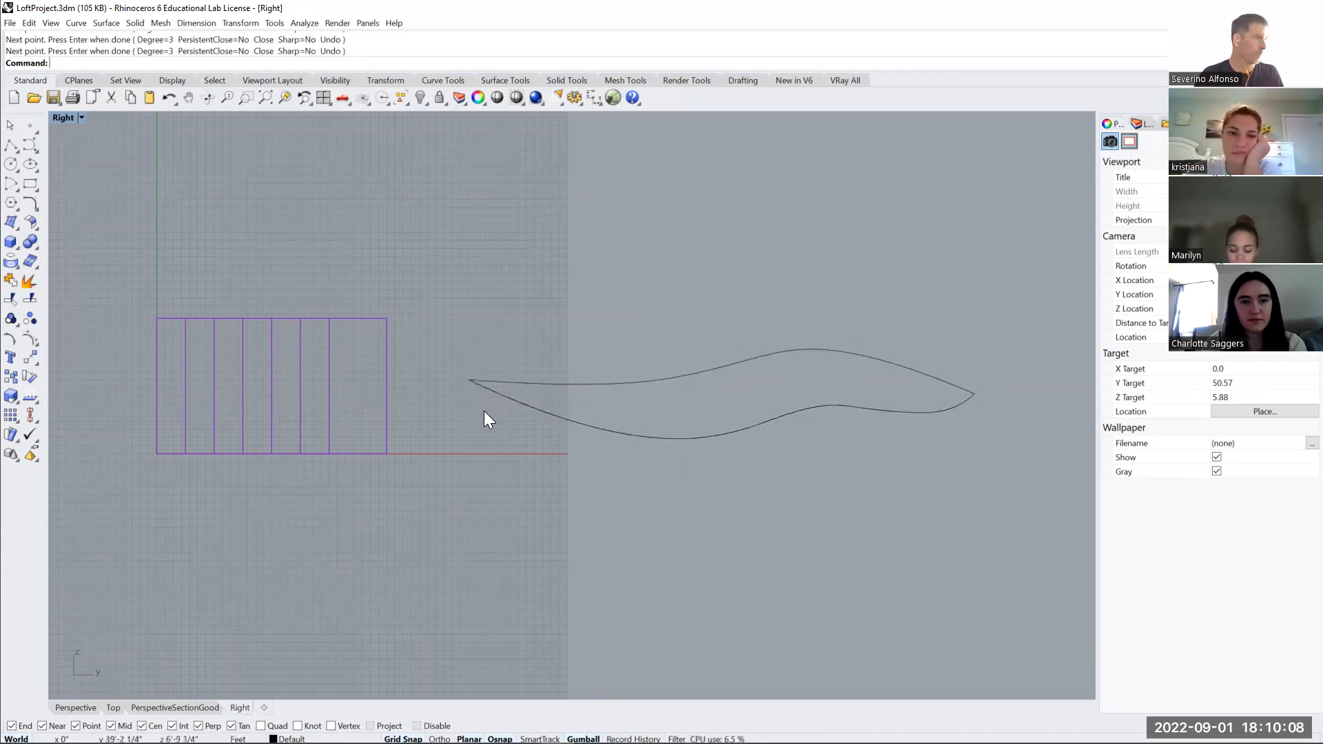
In the Perspective view, select both profile curves and duplicate them sideways along the x axis
{"action": "key", "text": "ctrl+Tab"}
{"action": "scroll", "coordinate": [500, 321], "scroll_direction": "down", "scroll_amount": 4}
{"action": "left_click_drag", "start_coordinate": [800, 275], "coordinate": [684, 394]}
{"action": "right_click_drag", "start_coordinate": [965, 390], "coordinate": [627, 444]}
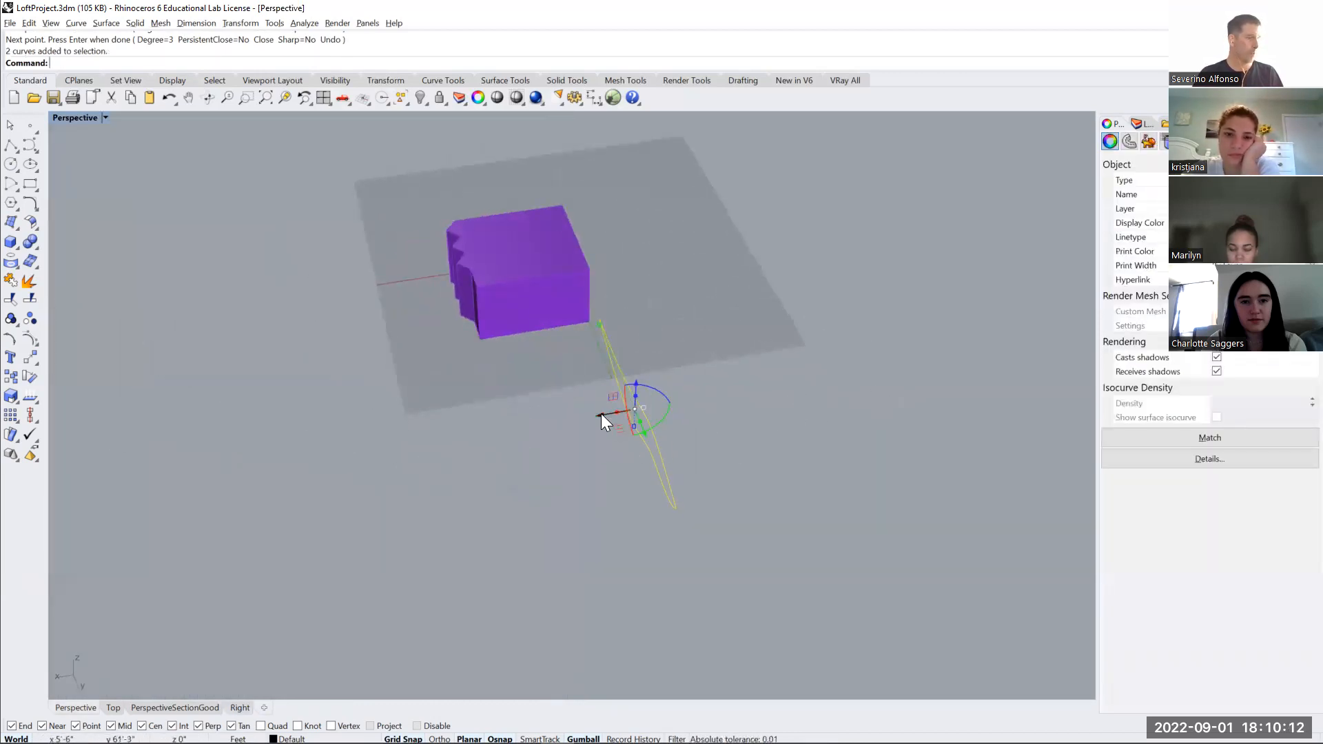
{"action": "left_click_drag", "start_coordinate": [602, 412], "coordinate": [669, 514]}
{"action": "key", "text": "alt"}
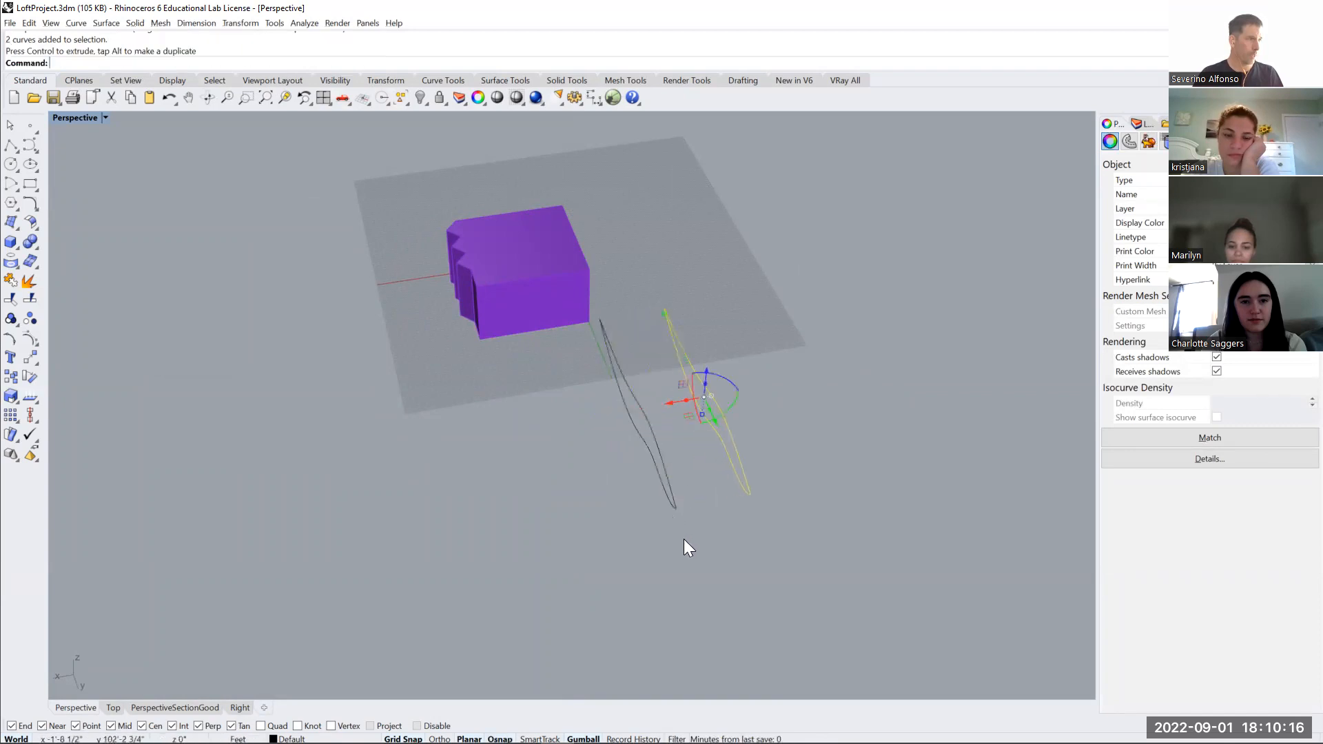
Copy the duplicated profile twice more in the same direction, at about 17 ft and 37 ft from it
{"action": "key", "text": "Return"}
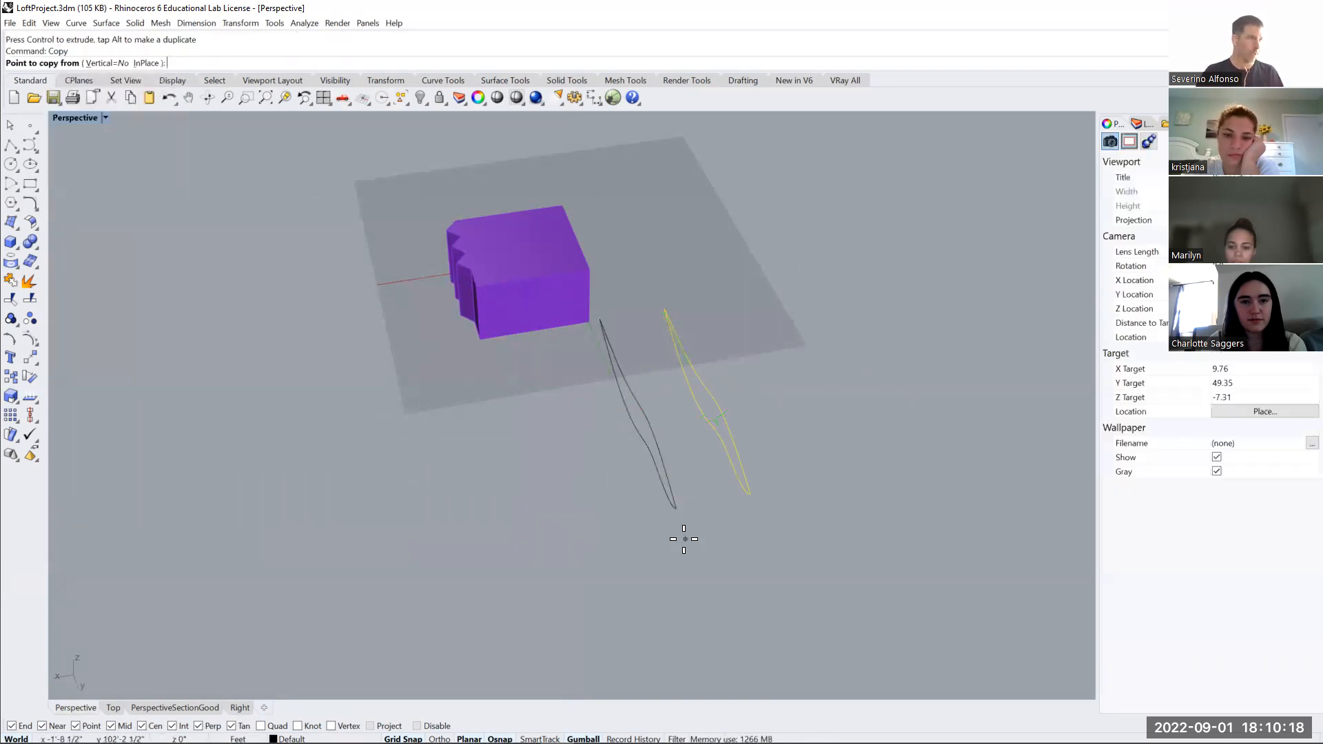
{"action": "left_click", "coordinate": [687, 574]}
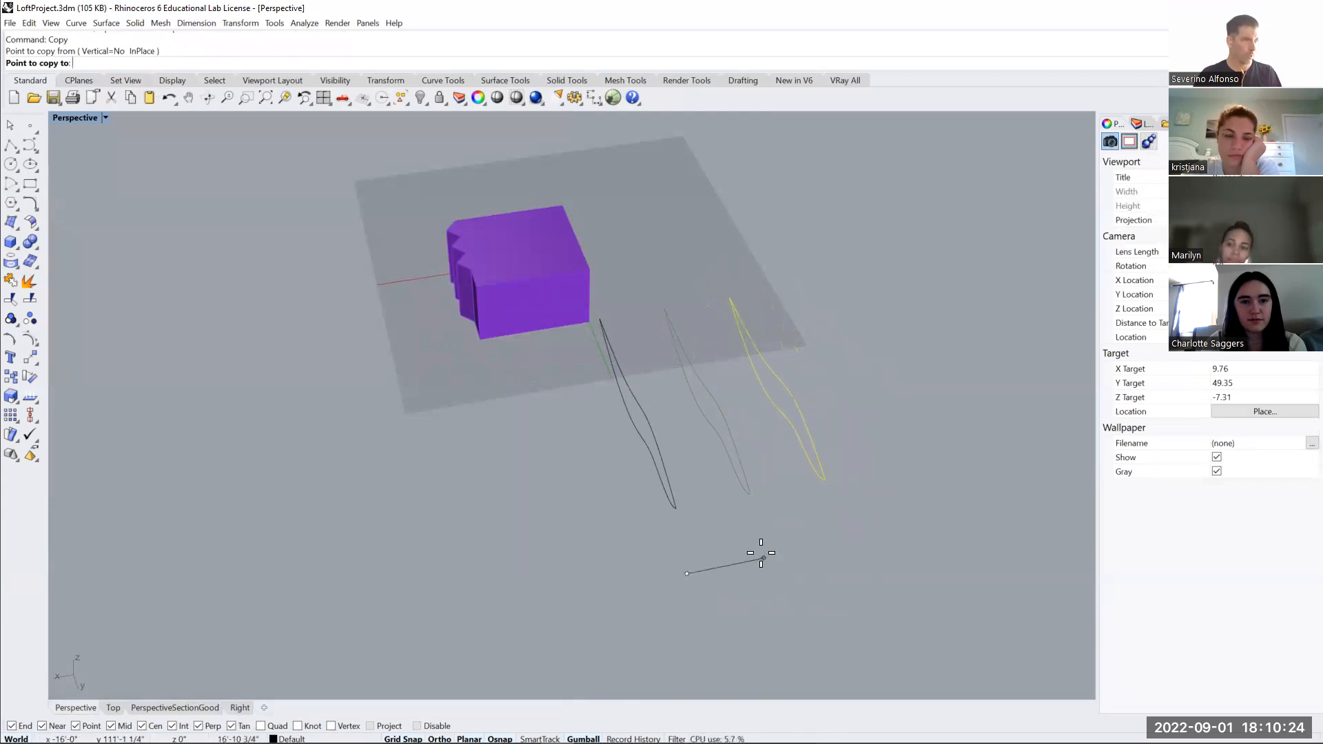
{"action": "left_click", "coordinate": [824, 550]}
{"action": "left_click", "coordinate": [872, 547]}
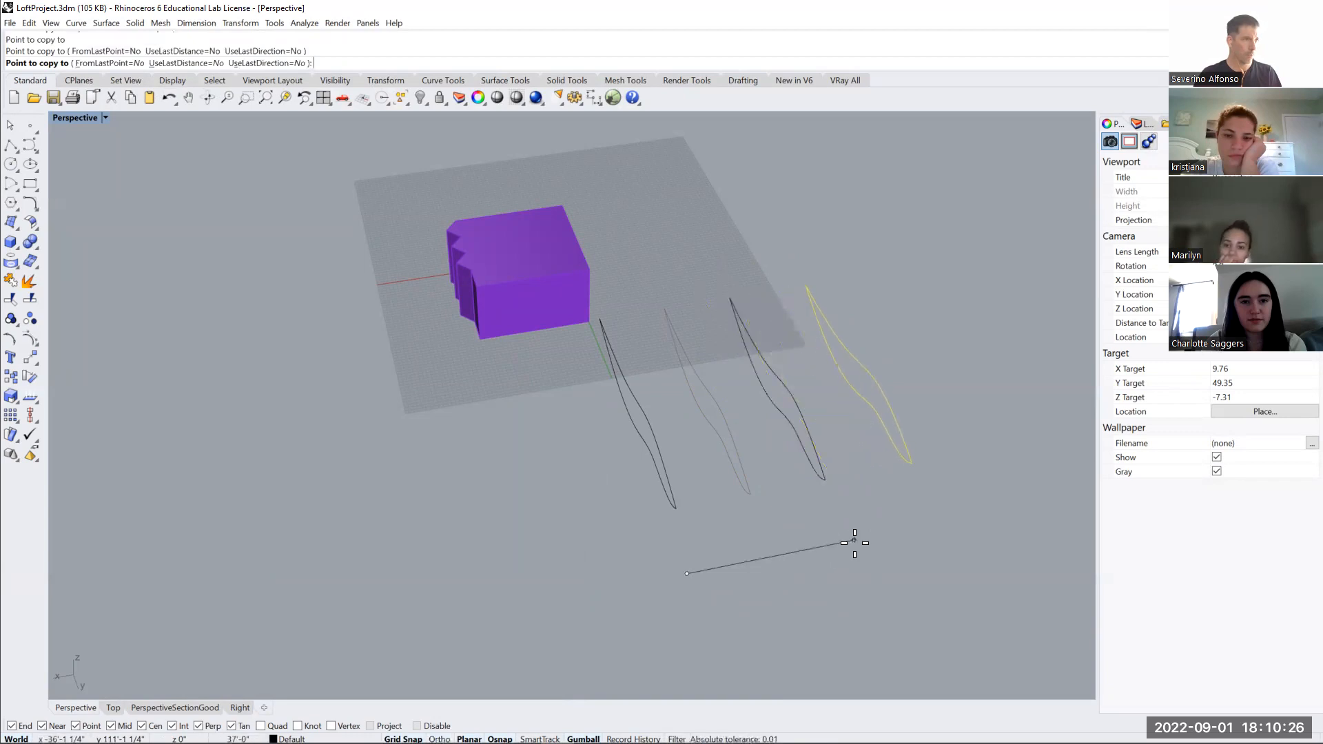
{"action": "right_click", "coordinate": [870, 553]}
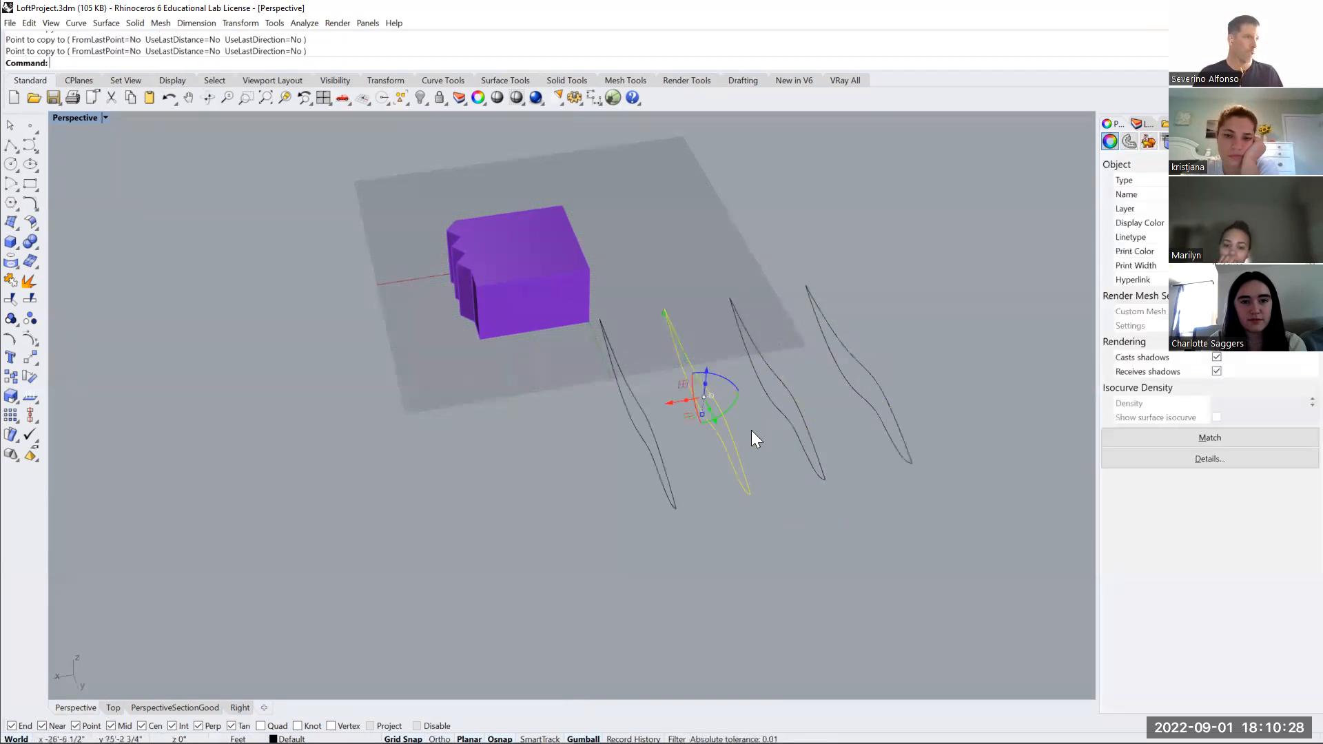
Select the curves of all four profiles and join them into closed curves
{"action": "right_click_drag", "start_coordinate": [751, 429], "coordinate": [789, 466]}
{"action": "left_click", "coordinate": [796, 377]}
{"action": "scroll", "coordinate": [821, 366], "scroll_direction": "up", "scroll_amount": 4}
{"action": "left_click_drag", "start_coordinate": [821, 366], "coordinate": [792, 450]}
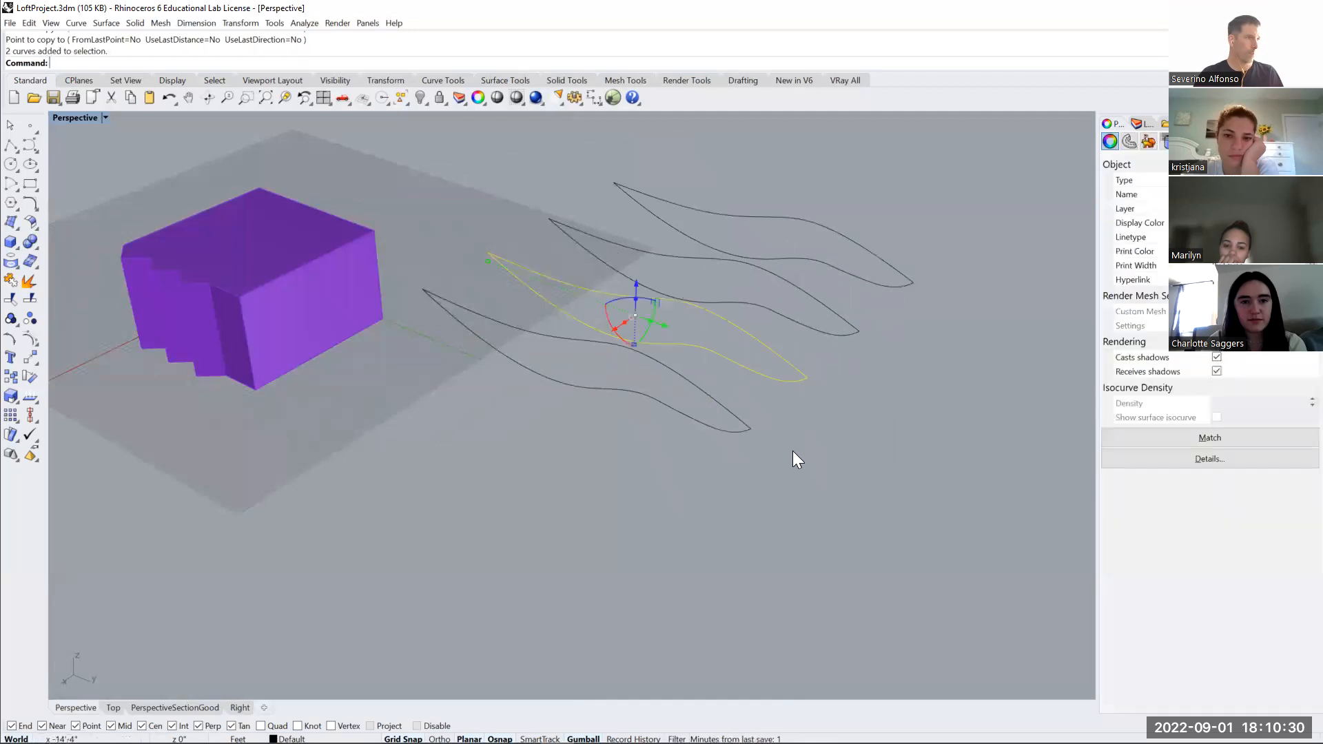
{"action": "left_click_drag", "start_coordinate": [864, 229], "coordinate": [584, 511]}
{"action": "type", "text": "join"}
{"action": "key", "text": "Return"}
Turn on the control points of the second profile from the box and raise two points of its upper edge
{"action": "left_click", "coordinate": [613, 475]}
{"action": "left_click", "coordinate": [735, 325]}
{"action": "key", "text": "F10"}
{"action": "left_click_drag", "start_coordinate": [569, 285], "coordinate": [560, 210]}
{"action": "left_click", "coordinate": [687, 339]}
{"action": "left_click_drag", "start_coordinate": [690, 305], "coordinate": [691, 269]}
{"action": "key", "text": "Escape"}
{"action": "key", "text": "Escape"}
{"action": "right_click_drag", "start_coordinate": [800, 311], "coordinate": [820, 321]}
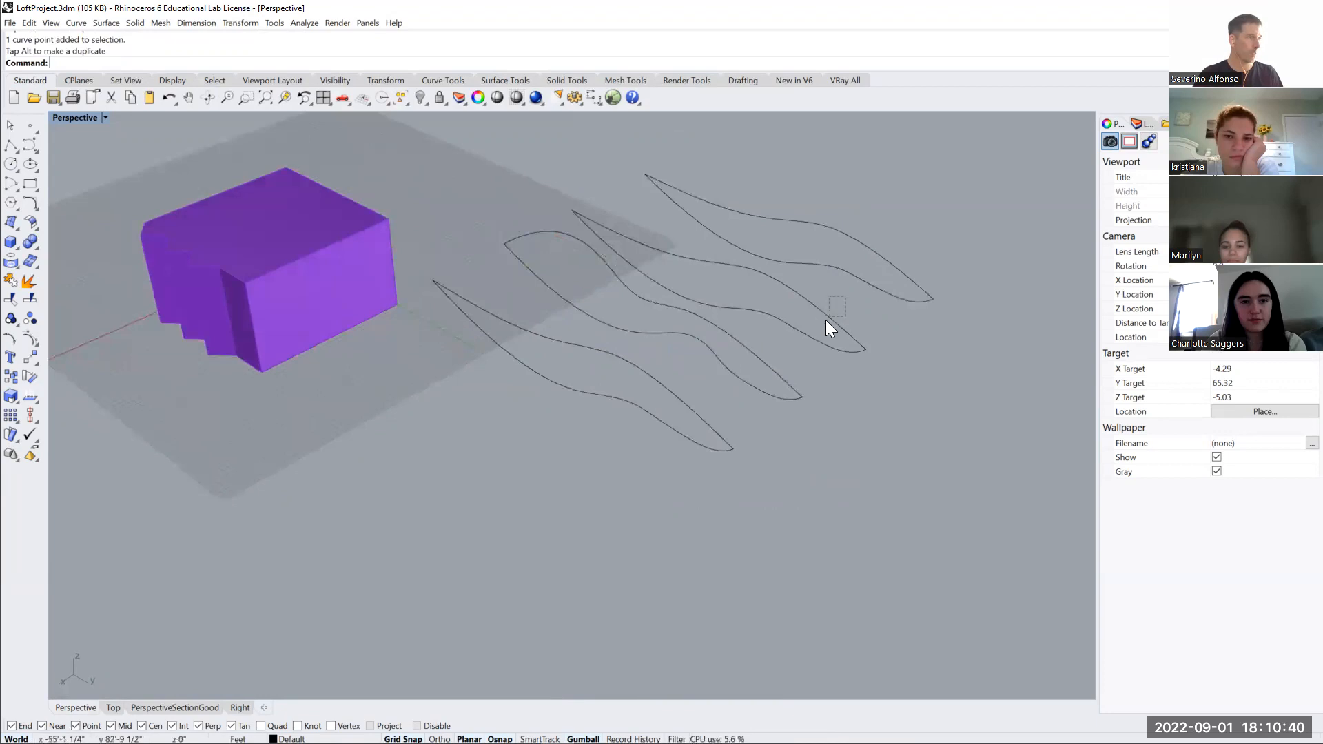
Reshape the third profile by moving control points near its tip and at its far end
{"action": "left_click", "coordinate": [825, 321]}
{"action": "right_click_drag", "start_coordinate": [691, 310], "coordinate": [621, 345], "text": "shift"}
{"action": "key", "text": "F10"}
{"action": "left_click", "coordinate": [570, 284]}
{"action": "left_click_drag", "start_coordinate": [571, 285], "coordinate": [505, 278]}
{"action": "left_click_drag", "start_coordinate": [763, 422], "coordinate": [707, 372]}
{"action": "left_click", "coordinate": [710, 363]}
{"action": "key", "text": "Escape"}
{"action": "key", "text": "Escape"}
Reshape the fourth, outermost profile by moving its control points to widen the far end
{"action": "left_click", "coordinate": [601, 220]}
{"action": "key", "text": "F10"}
{"action": "left_click_drag", "start_coordinate": [565, 178], "coordinate": [584, 153]}
{"action": "left_click_drag", "start_coordinate": [849, 317], "coordinate": [815, 333]}
{"action": "left_click", "coordinate": [815, 333]}
{"action": "left_click", "coordinate": [756, 298]}
{"action": "left_click_drag", "start_coordinate": [762, 267], "coordinate": [762, 276]}
{"action": "key", "text": "Escape"}
{"action": "key", "text": "Escape"}
Examine the four reshaped profiles from several angles, picking them one after another to check their order
{"action": "right_click_drag", "start_coordinate": [856, 483], "coordinate": [558, 360]}
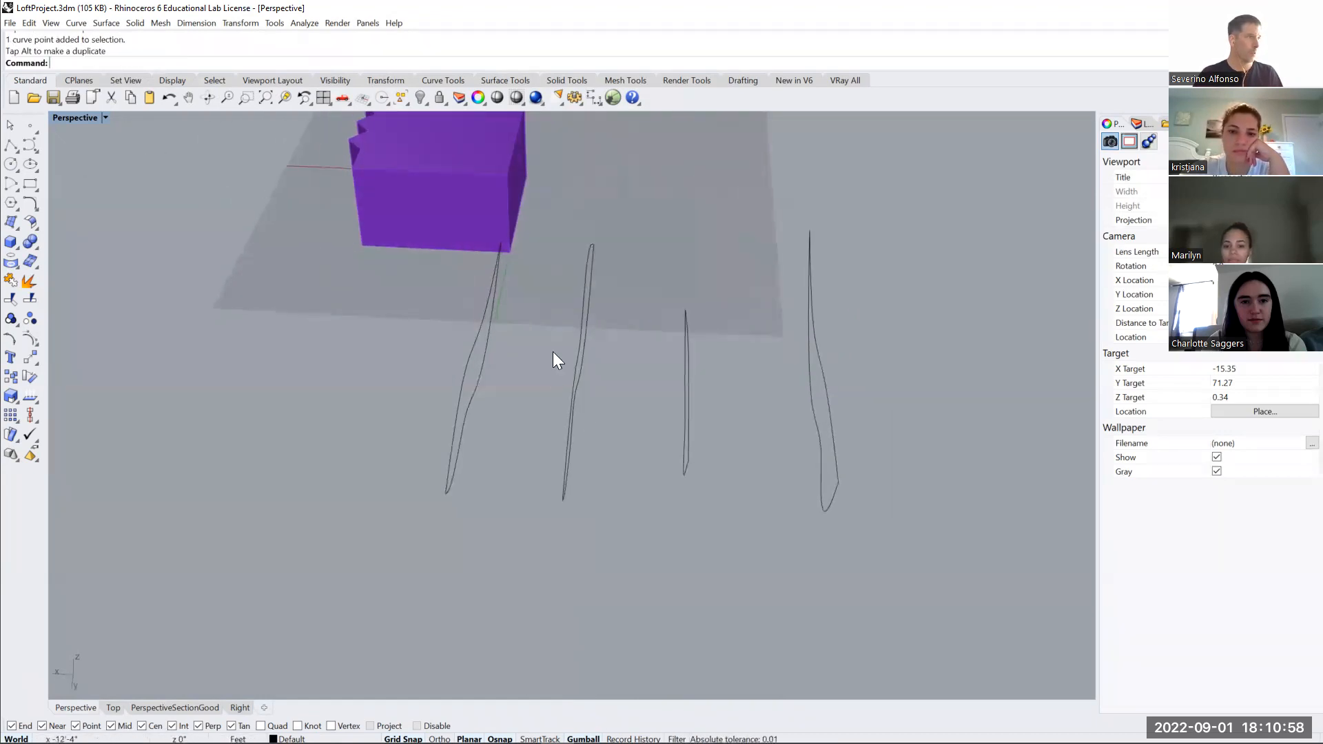
{"action": "right_click_drag", "start_coordinate": [458, 438], "coordinate": [516, 518]}
{"action": "left_click", "coordinate": [476, 434]}
{"action": "left_click", "coordinate": [546, 328]}
{"action": "left_click", "coordinate": [546, 328]}
{"action": "right_click_drag", "start_coordinate": [592, 499], "coordinate": [710, 520]}
{"action": "left_click", "coordinate": [667, 348]}
{"action": "left_click", "coordinate": [826, 413]}
{"action": "left_click", "coordinate": [694, 546]}
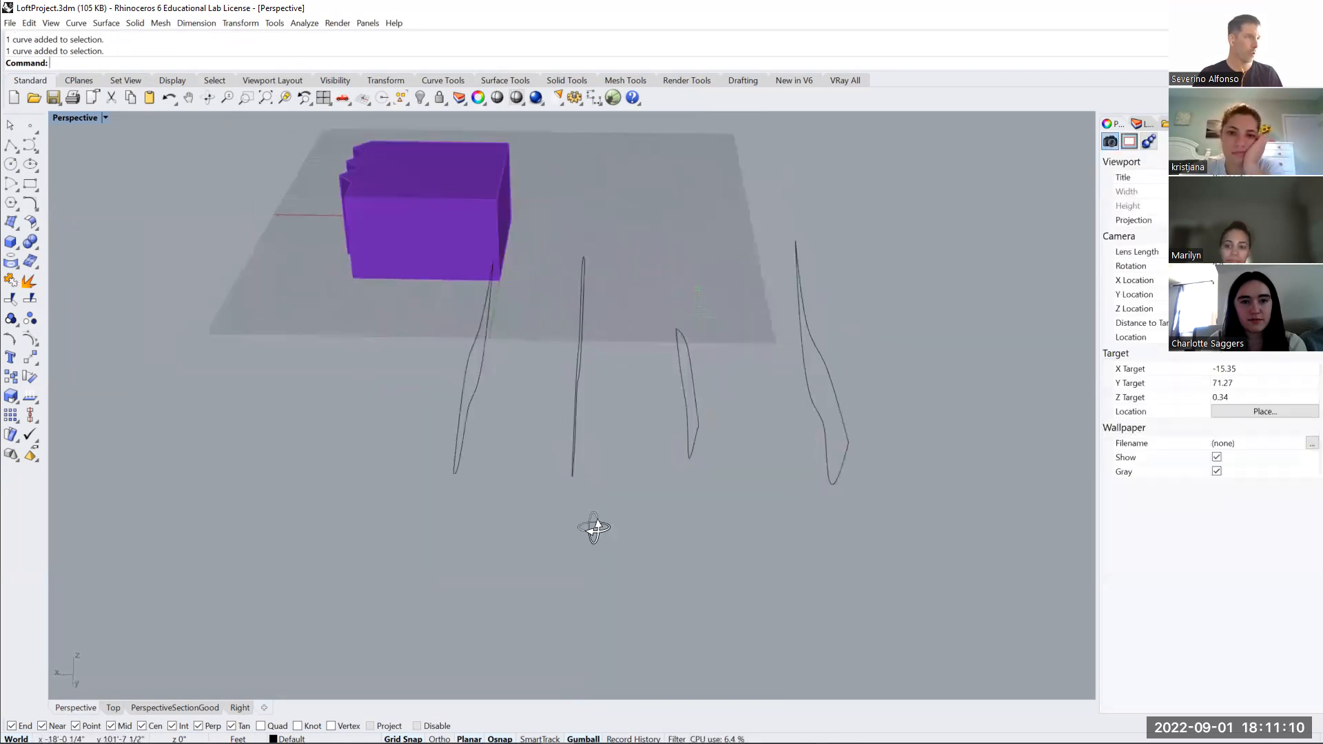
{"action": "right_click_drag", "start_coordinate": [593, 526], "coordinate": [643, 526]}
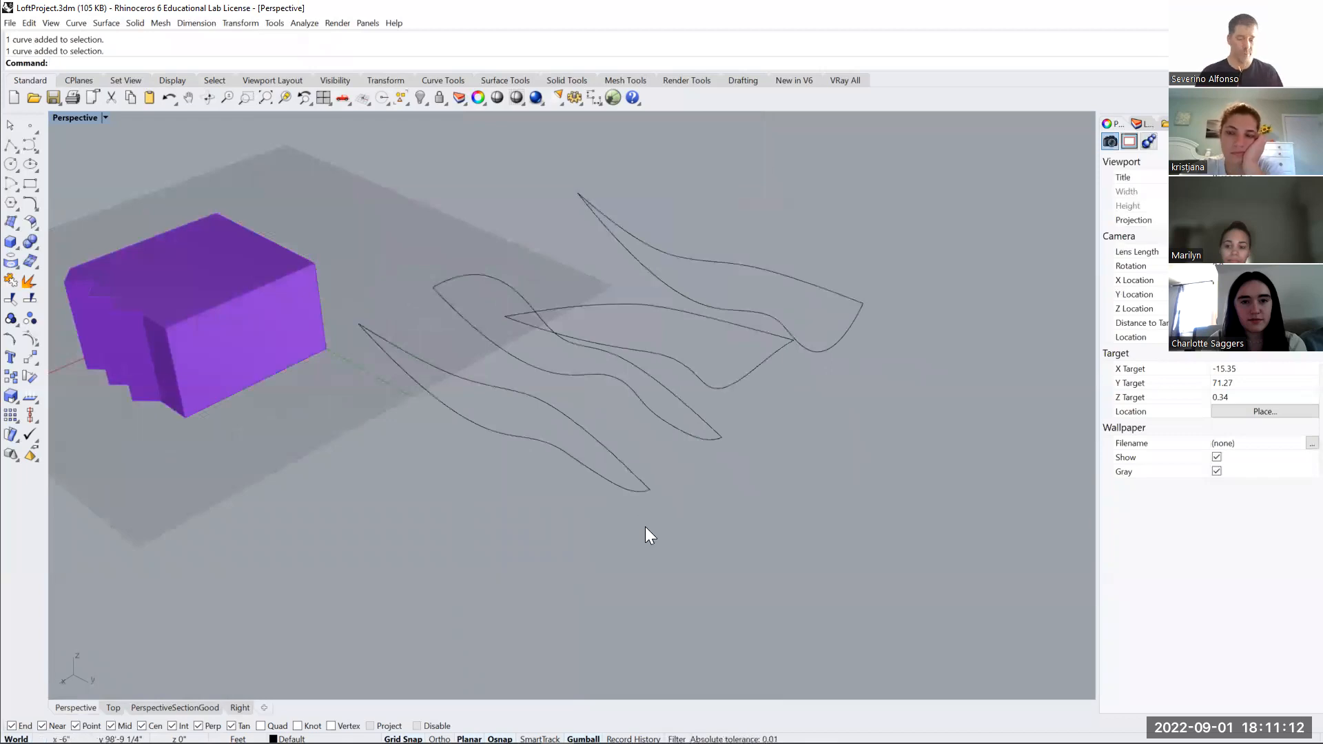
Start a Loft and pick the four closed profiles in order, from the one nearest the box outward
{"action": "key", "text": "Return"}
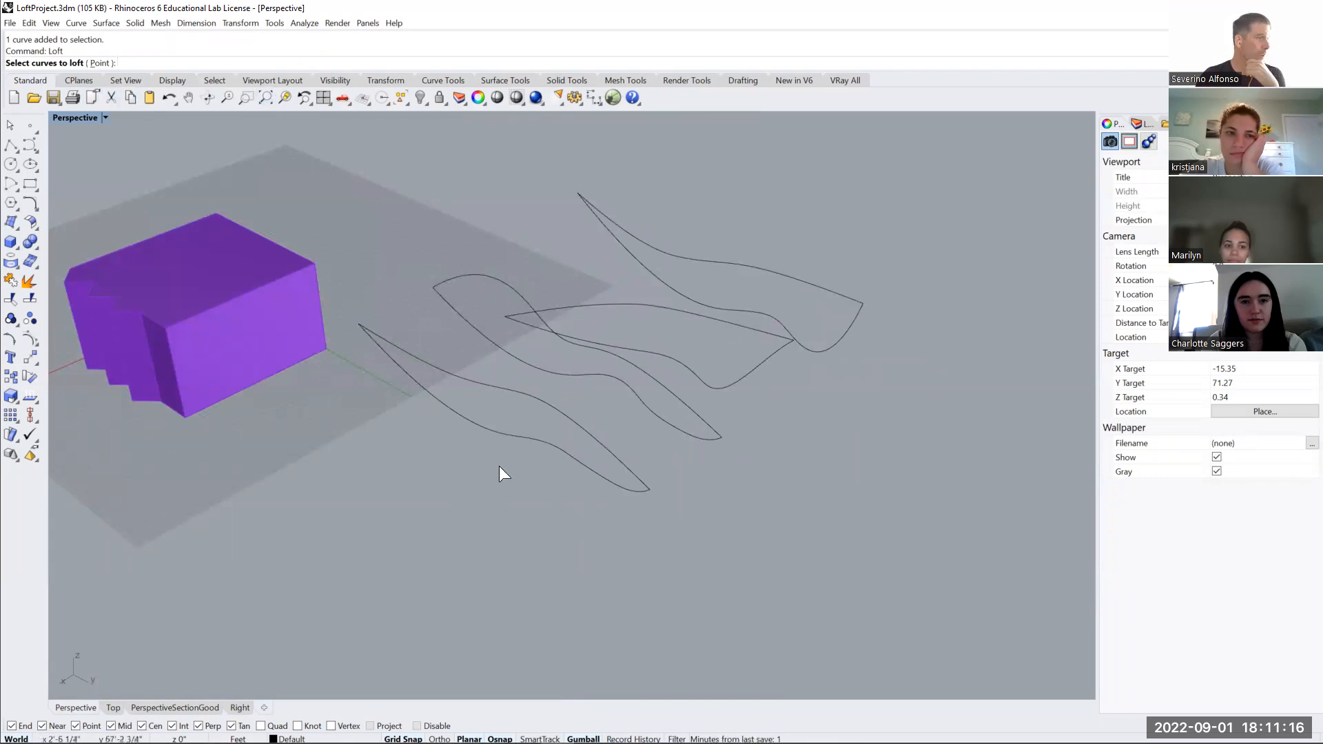
{"action": "right_click_drag", "start_coordinate": [637, 513], "coordinate": [633, 525]}
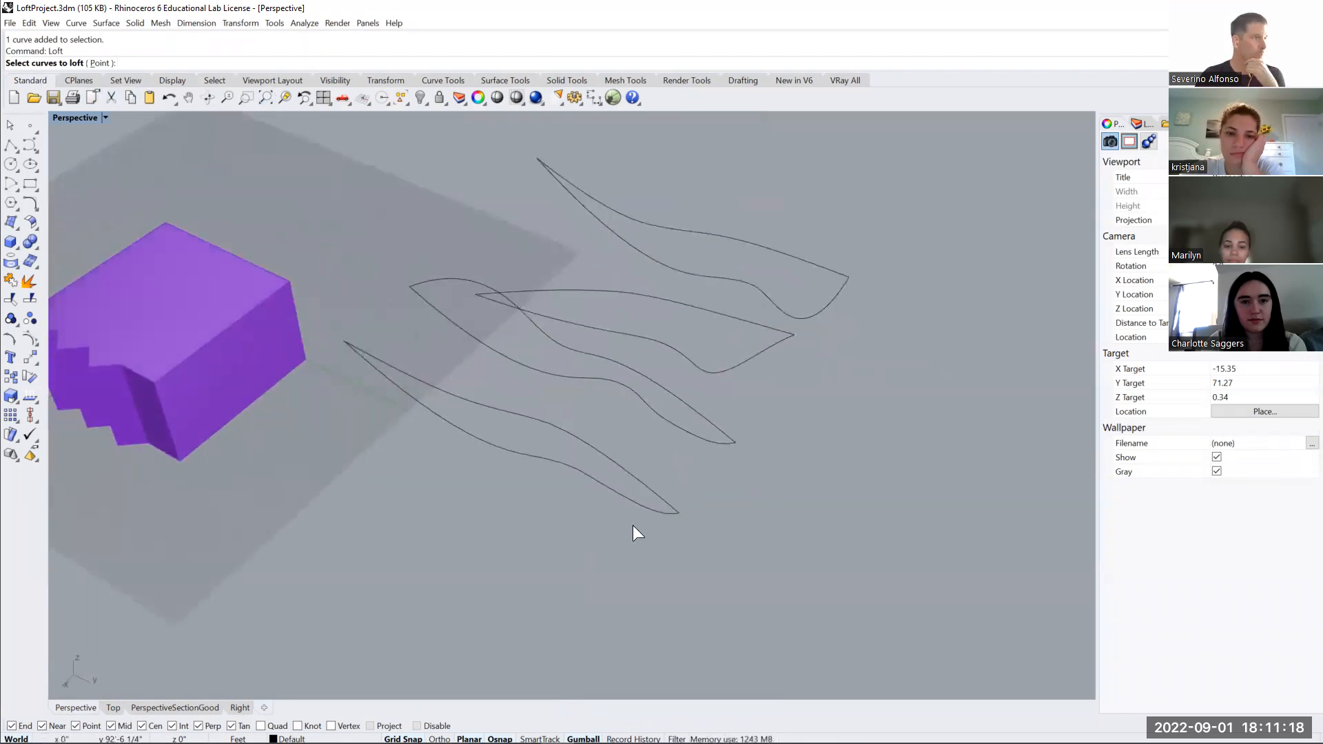
{"action": "left_click", "coordinate": [662, 507]}
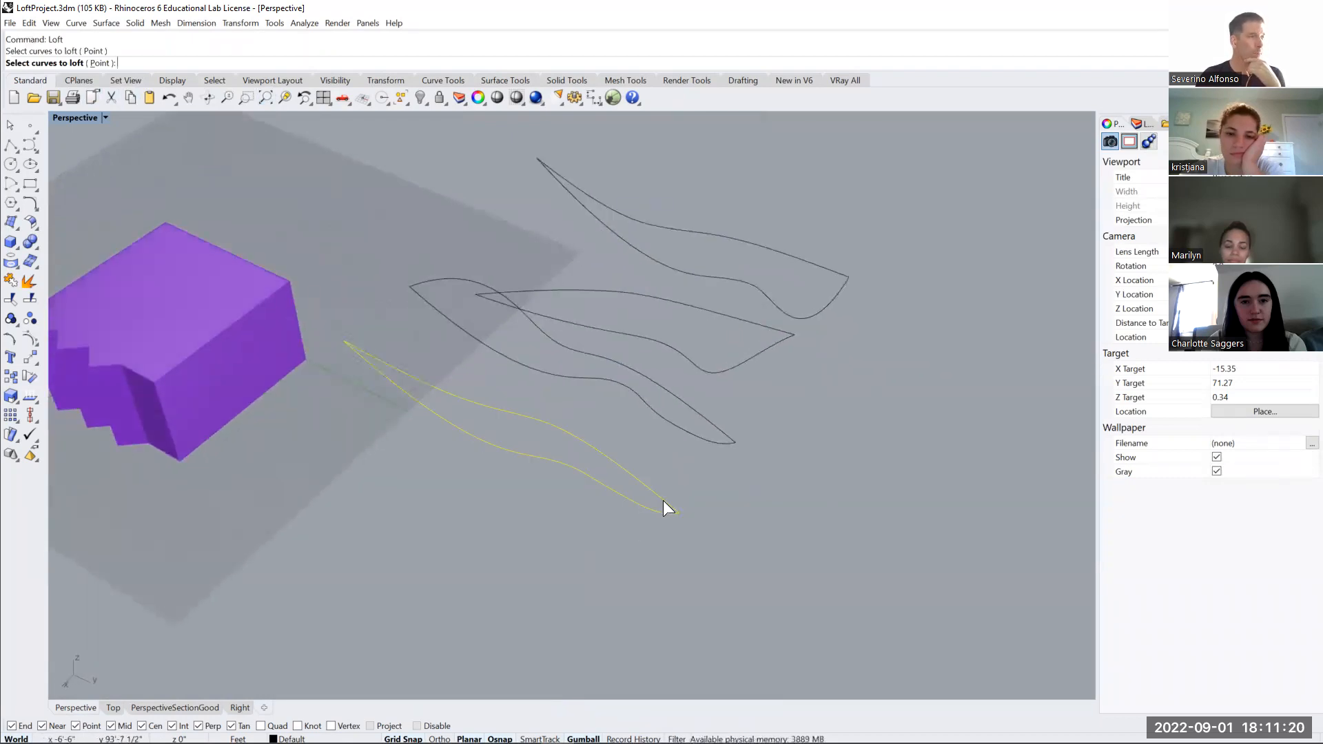
{"action": "left_click", "coordinate": [718, 430]}
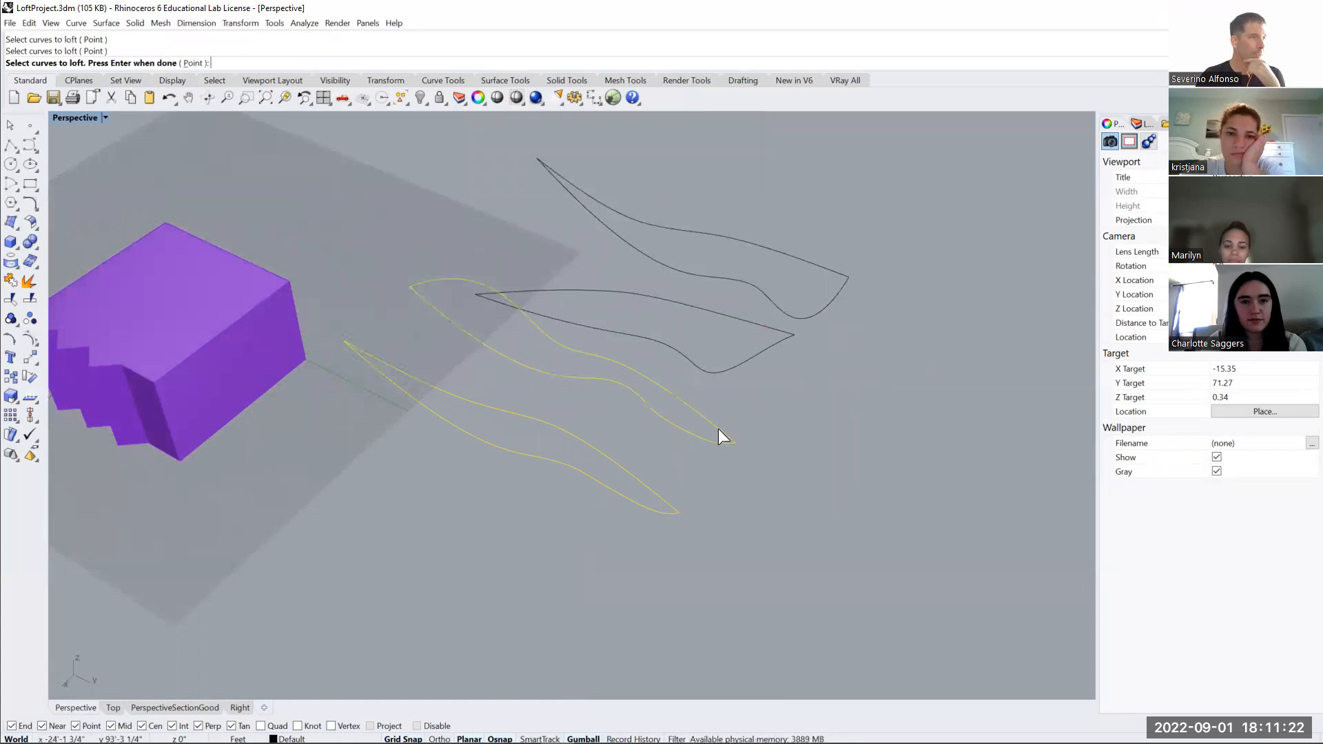
{"action": "left_click", "coordinate": [773, 325]}
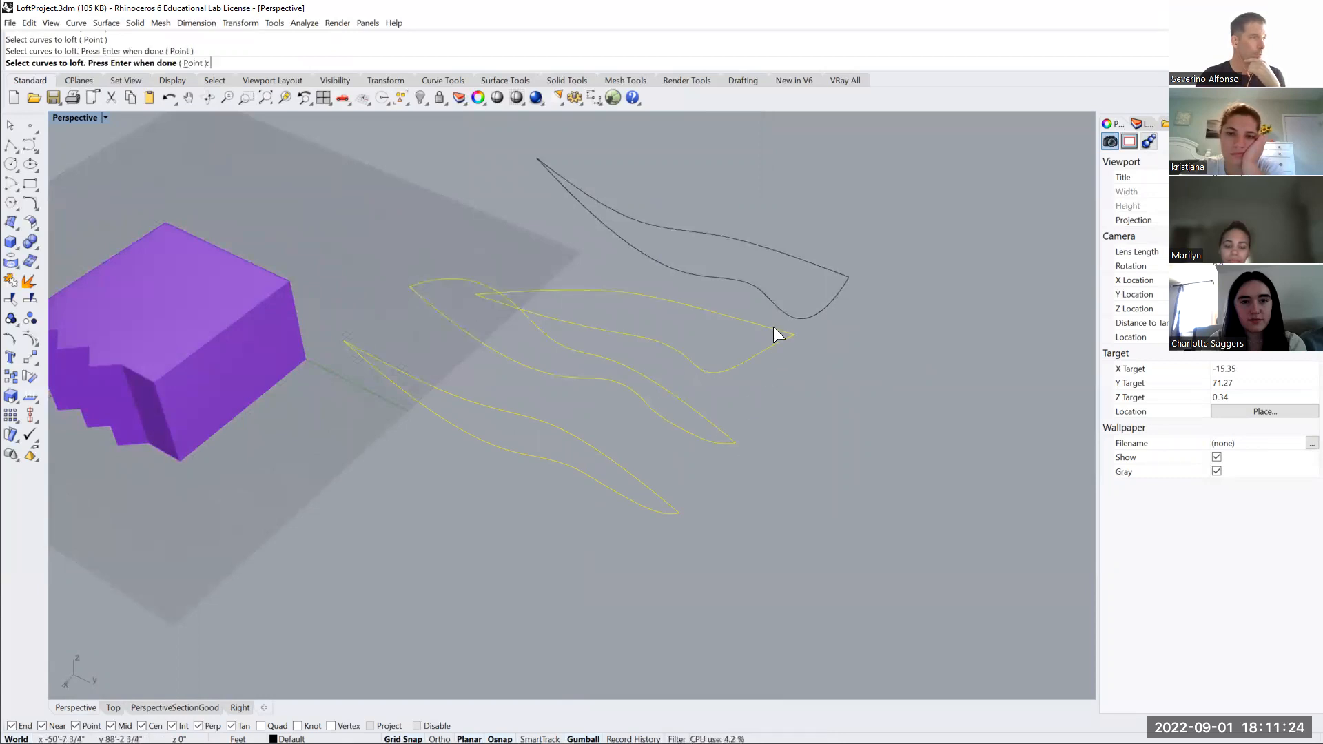
{"action": "left_click", "coordinate": [820, 264]}
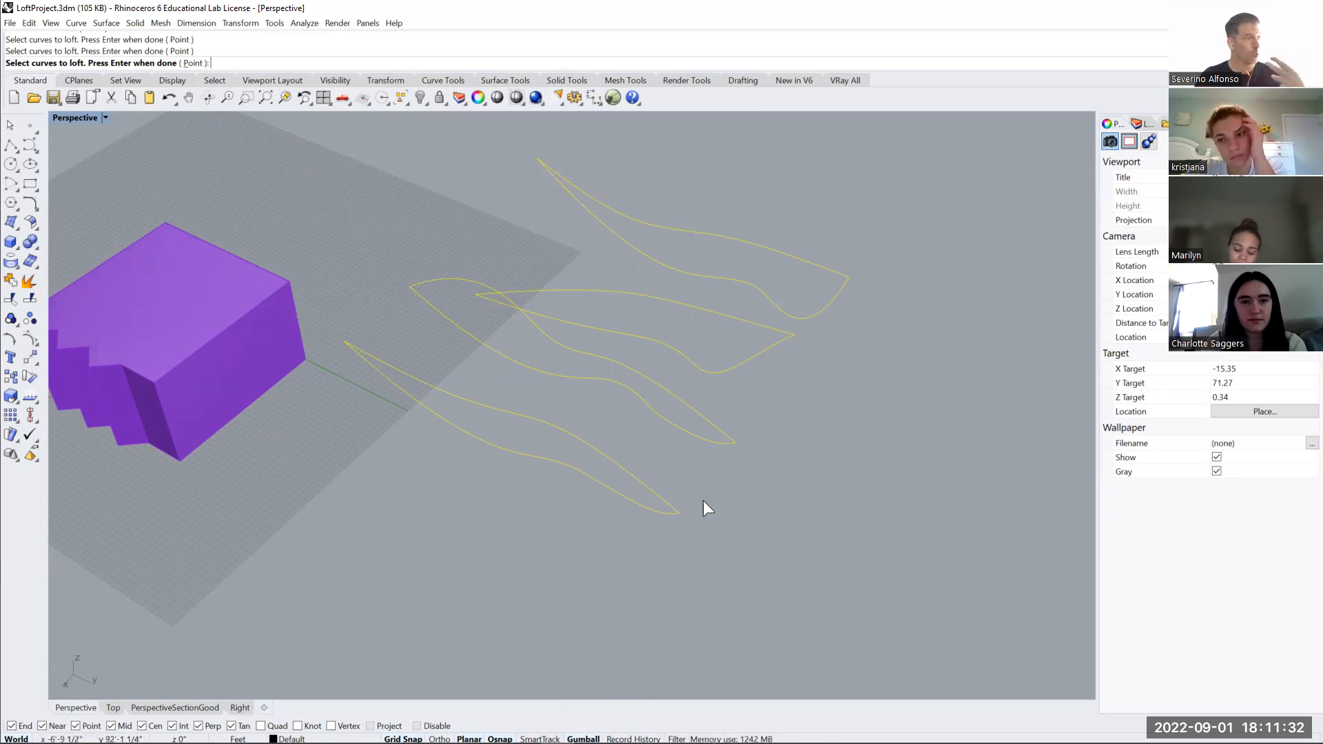
{"action": "key", "text": "Return"}
Check the alignment and direction of the loft seam points at the profile tips and accept them
{"action": "right_click_drag", "start_coordinate": [468, 385], "coordinate": [593, 377]}
{"action": "scroll", "coordinate": [397, 496], "scroll_direction": "up", "scroll_amount": 4}
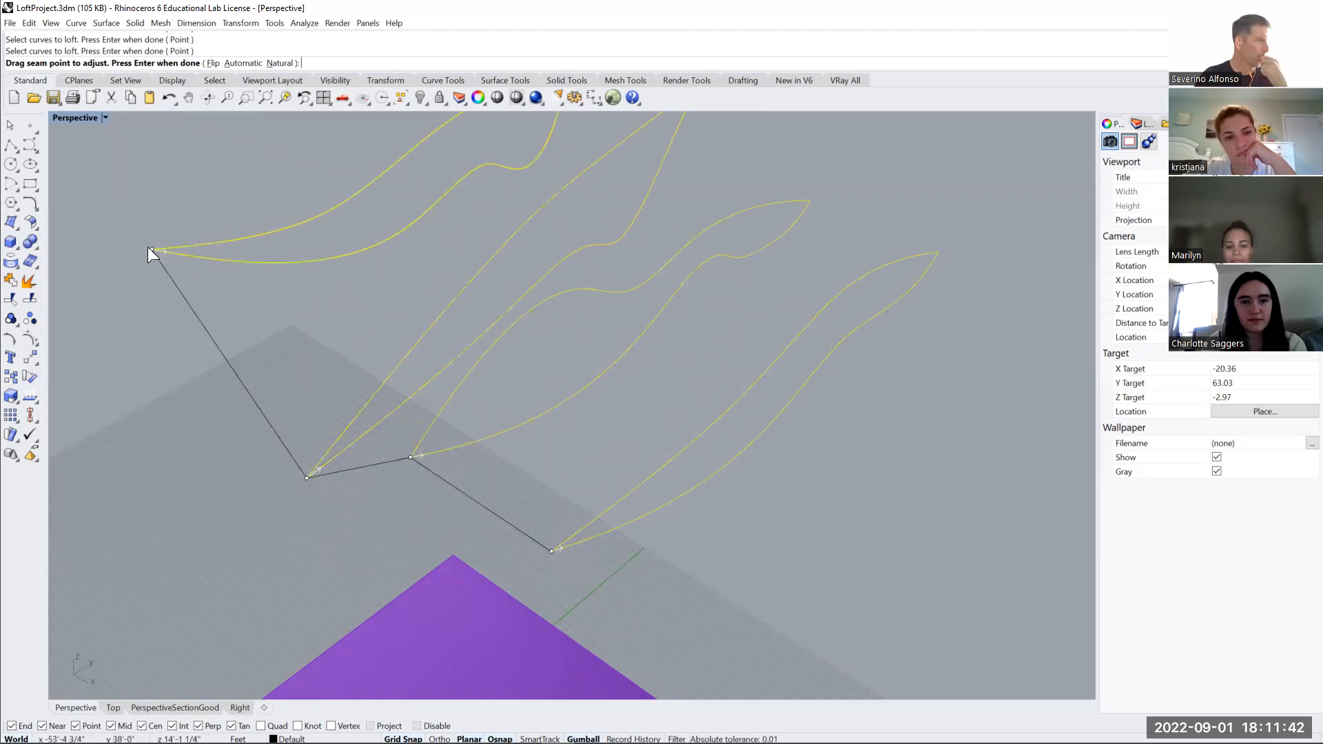
{"action": "scroll", "coordinate": [557, 558], "scroll_direction": "up", "scroll_amount": 4}
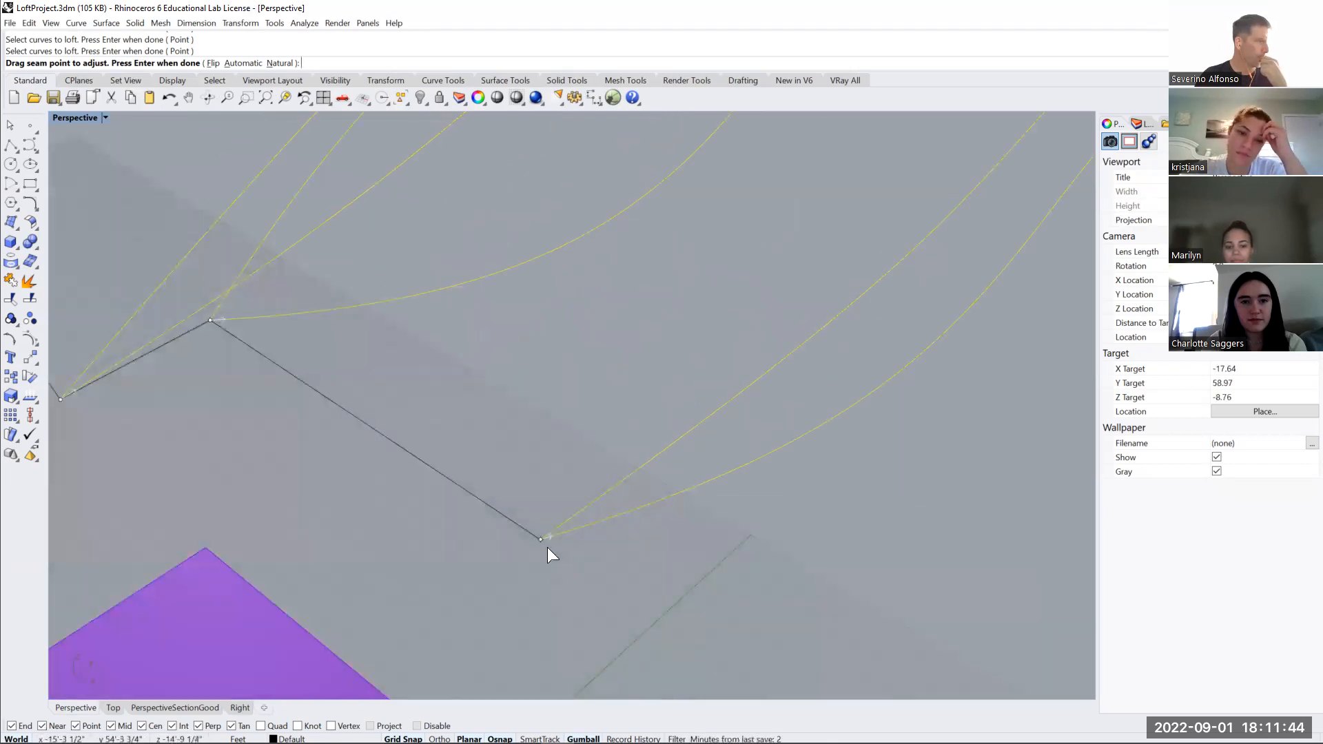
{"action": "scroll", "coordinate": [431, 546], "scroll_direction": "down", "scroll_amount": 4}
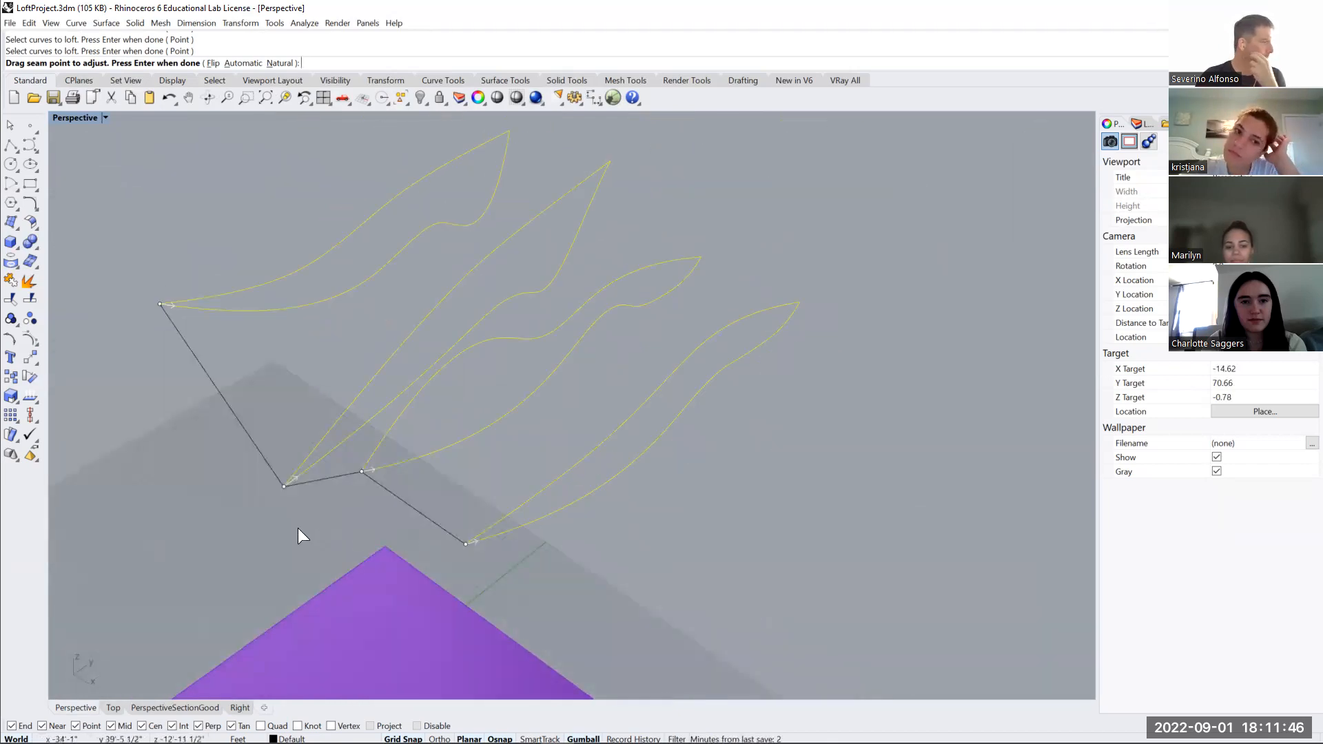
{"action": "right_click_drag", "start_coordinate": [298, 528], "coordinate": [292, 531]}
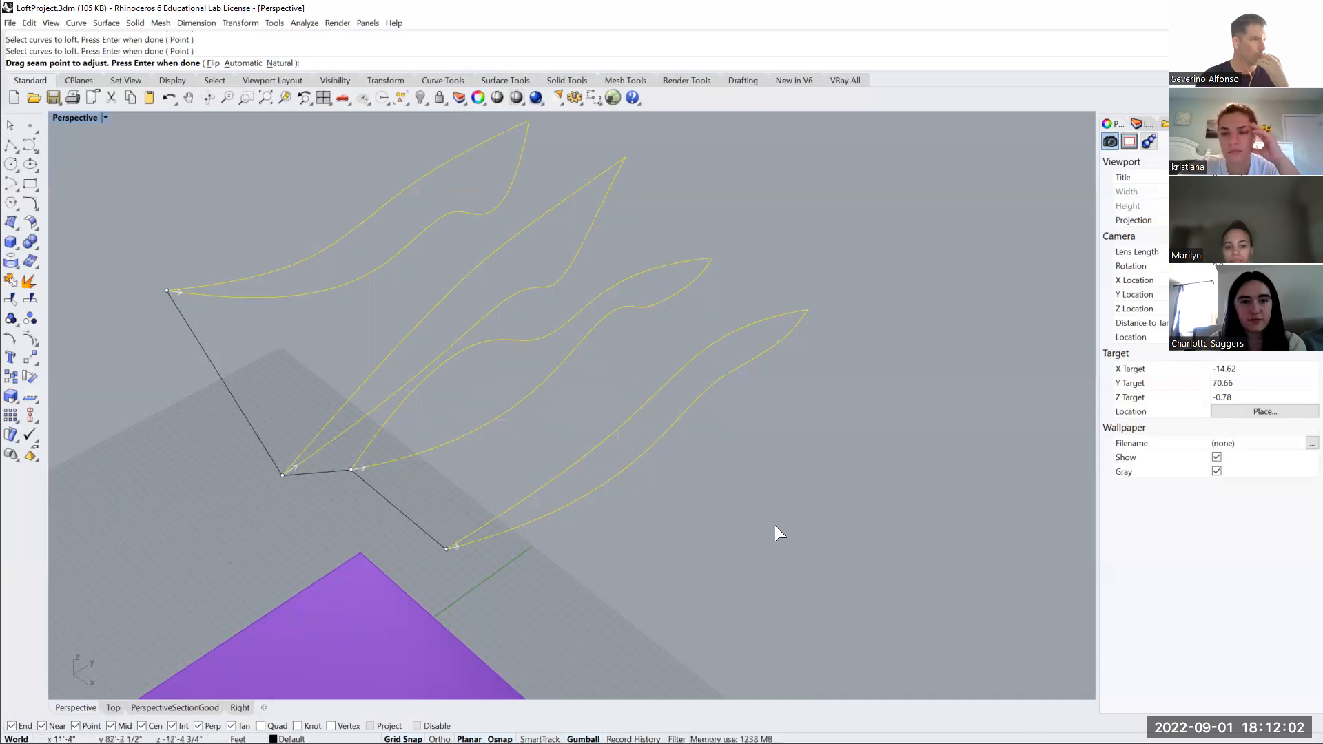
{"action": "key", "text": "Return"}
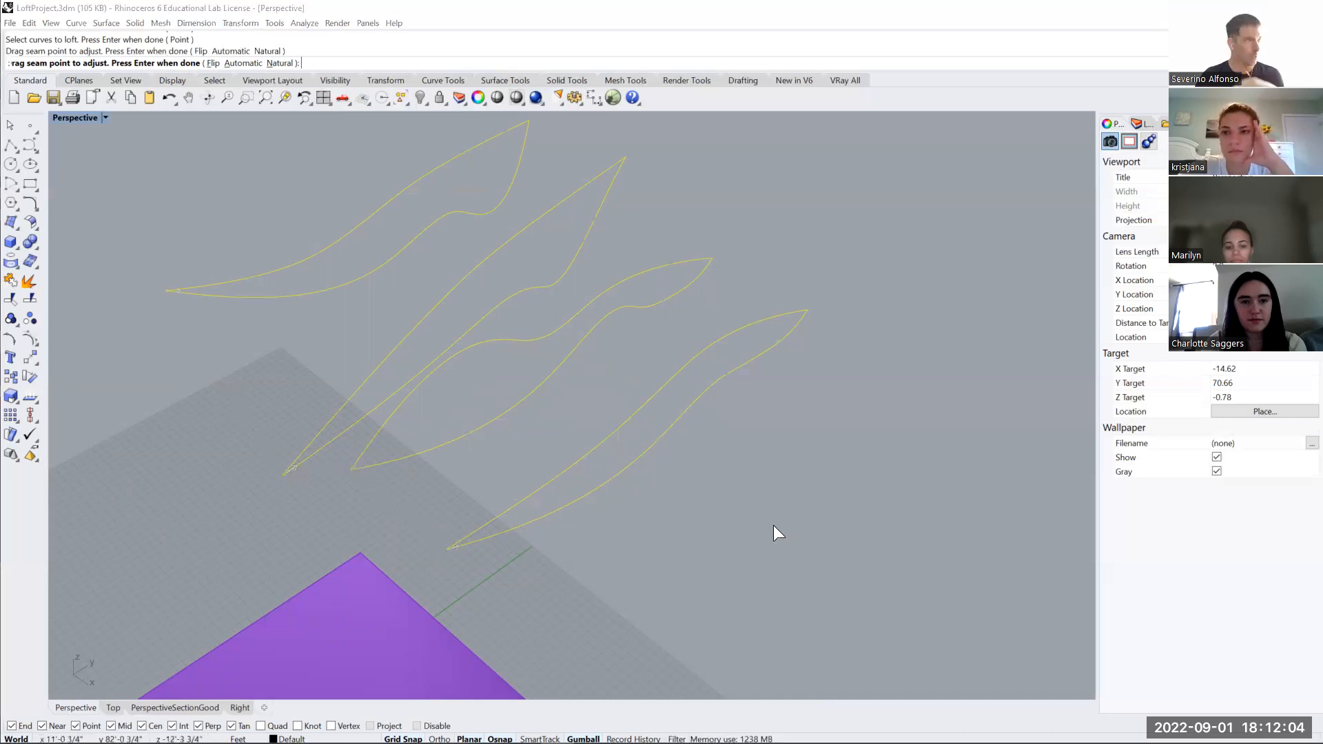
Compare the Normal and Loose loft styles on the four profiles, and create the loft with the Normal style
{"action": "left_click", "coordinate": [864, 172]}
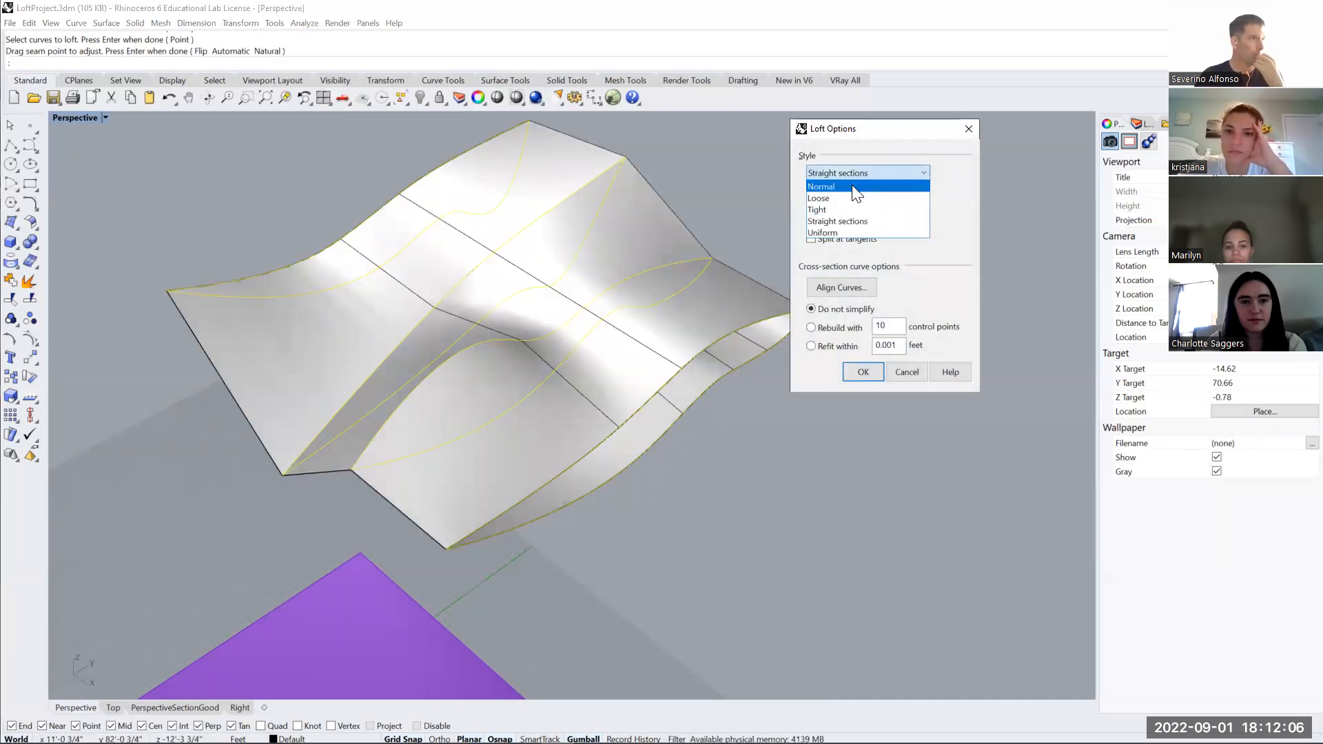
{"action": "left_click", "coordinate": [851, 185]}
{"action": "right_click_drag", "start_coordinate": [679, 344], "coordinate": [469, 345]}
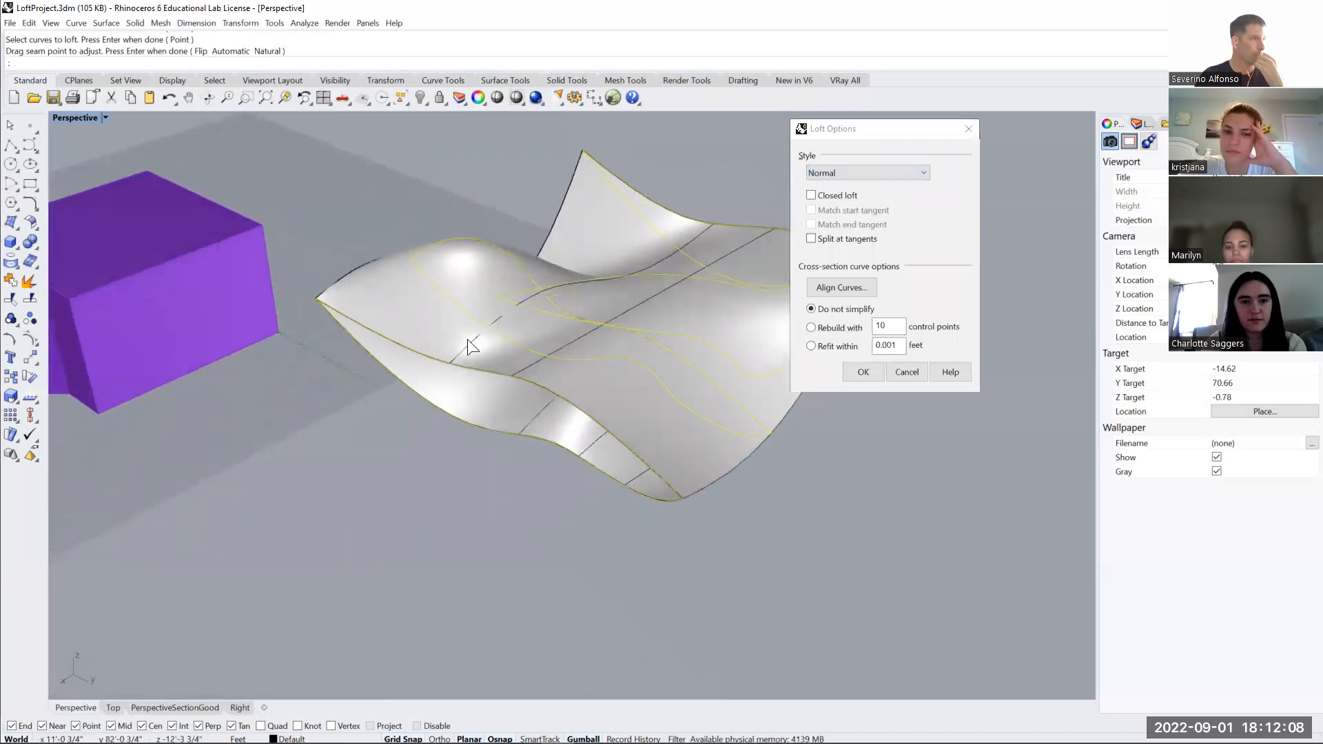
{"action": "left_click", "coordinate": [854, 176]}
{"action": "left_click", "coordinate": [852, 198]}
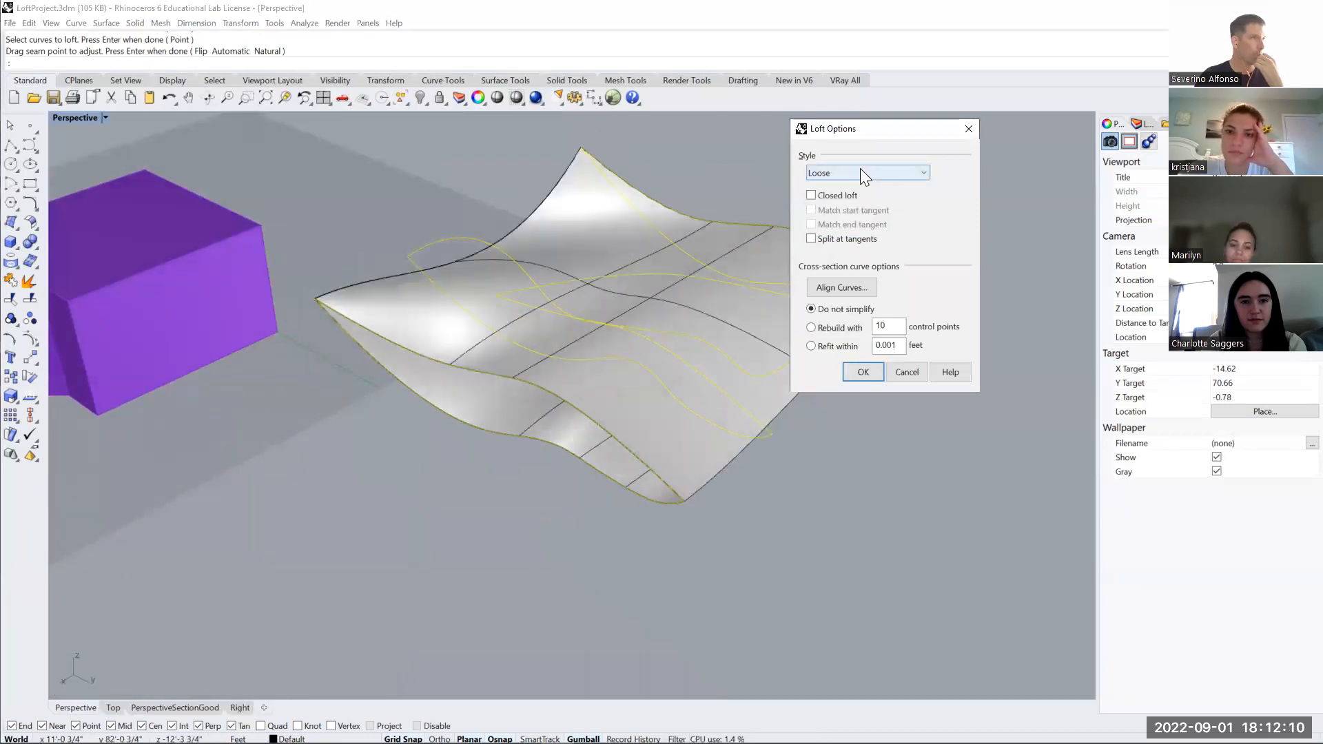
{"action": "left_click", "coordinate": [860, 170]}
{"action": "left_click", "coordinate": [851, 185]}
{"action": "right_click_drag", "start_coordinate": [560, 377], "coordinate": [534, 363]}
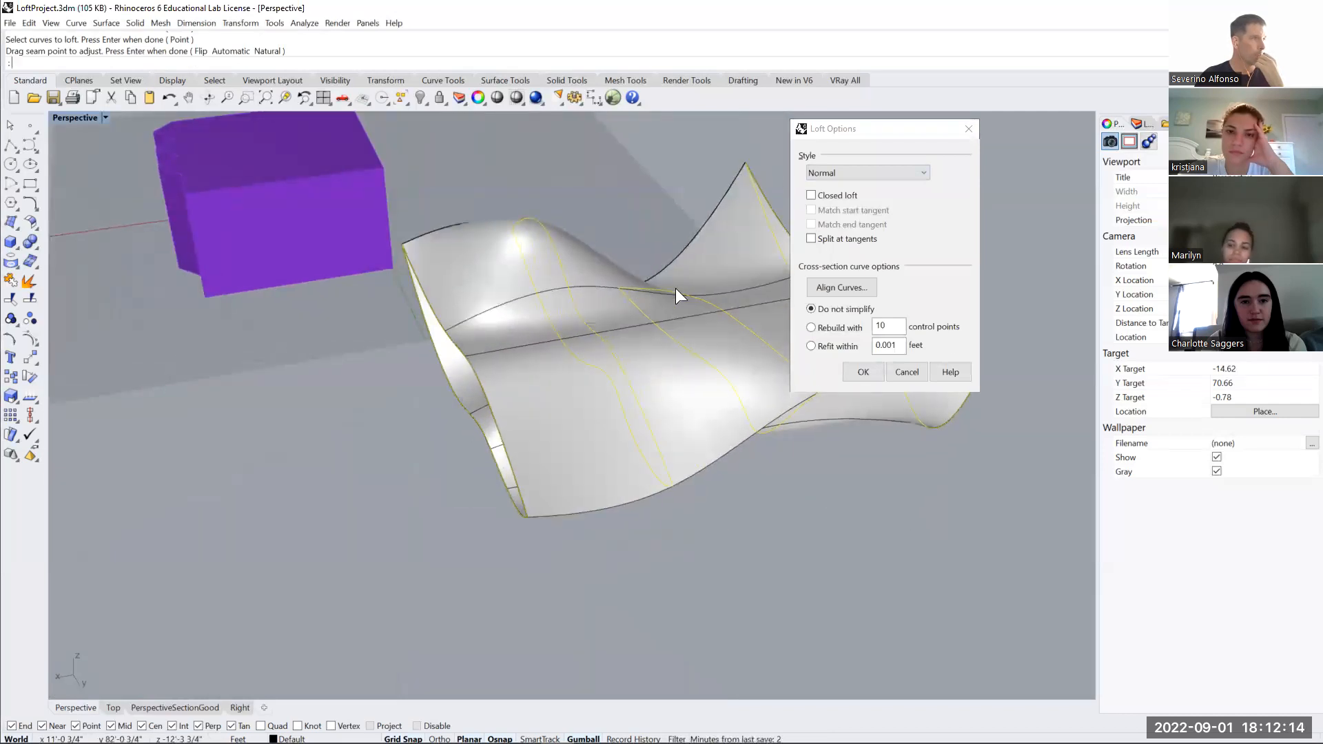
{"action": "right_click_drag", "start_coordinate": [662, 316], "coordinate": [380, 360]}
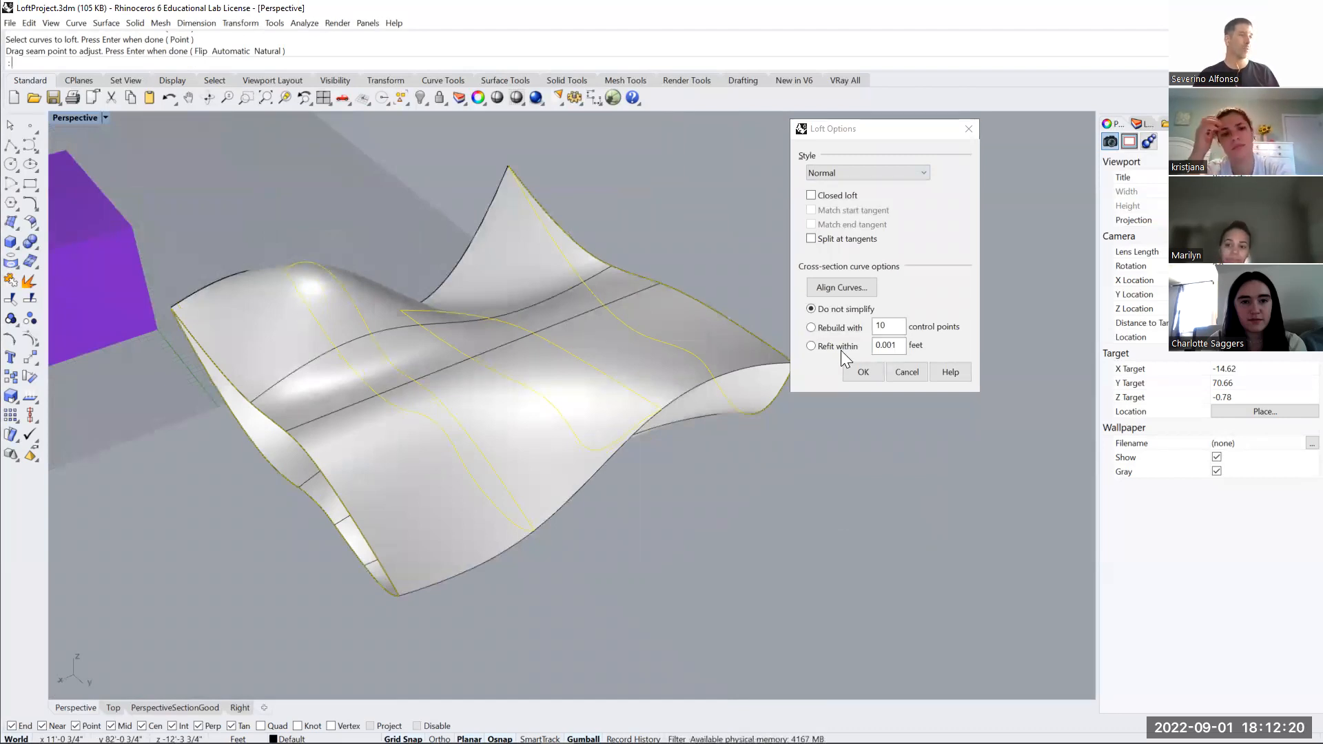
{"action": "left_click", "coordinate": [854, 370]}
Cap the open ends of the lofted form to close it
{"action": "right_click_drag", "start_coordinate": [698, 575], "coordinate": [461, 365]}
{"action": "scroll", "coordinate": [476, 362], "scroll_direction": "up", "scroll_amount": 6}
{"action": "scroll", "coordinate": [574, 350], "scroll_direction": "down", "scroll_amount": 2}
{"action": "right_click_drag", "start_coordinate": [656, 337], "coordinate": [540, 413]}
{"action": "scroll", "coordinate": [525, 482], "scroll_direction": "down", "scroll_amount": 3}
{"action": "left_click", "coordinate": [519, 476]}
{"action": "left_click", "coordinate": [641, 602]}
{"action": "right_click_drag", "start_coordinate": [640, 602], "coordinate": [658, 559]}
{"action": "left_click", "coordinate": [609, 454]}
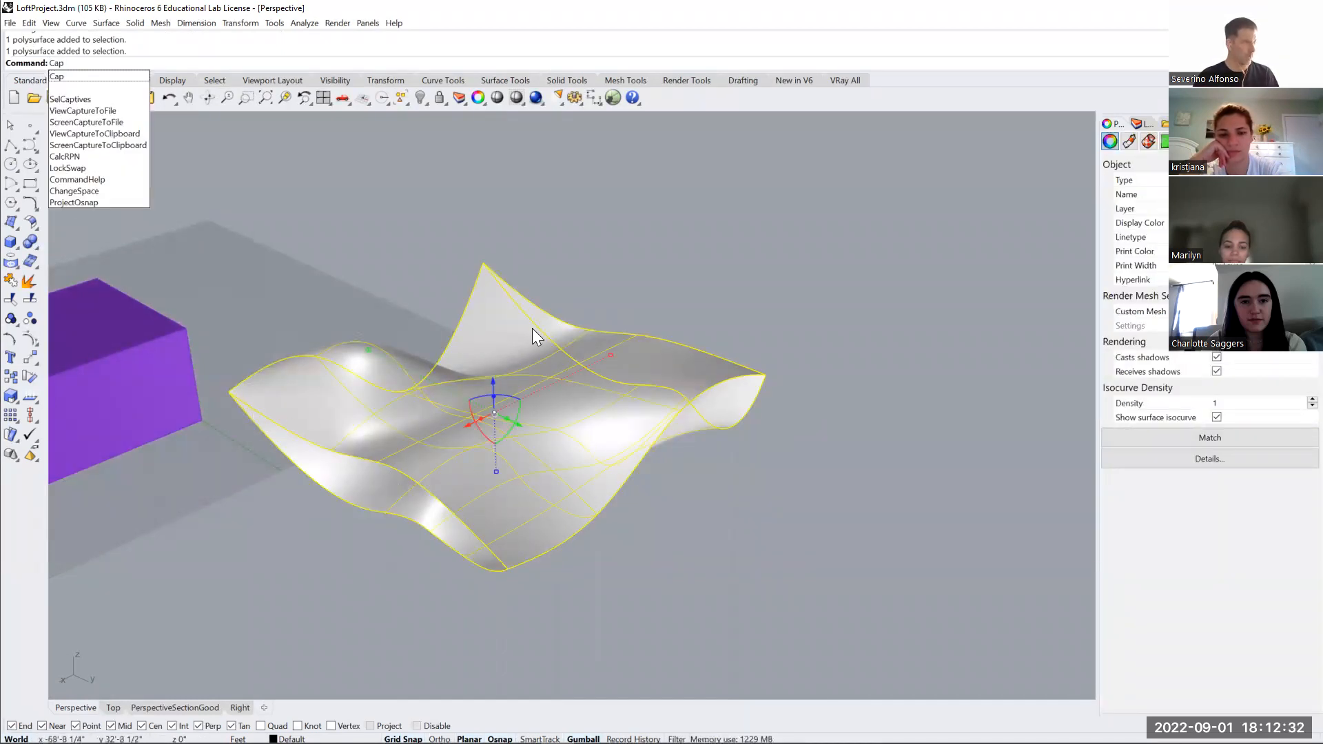
{"action": "mouse_move", "coordinate": [840, 469]}
{"action": "right_mouse_down"}
{"action": "mouse_move", "coordinate": [788, 464]}
{"action": "mouse_move", "coordinate": [831, 479]}
{"action": "right_mouse_up"}
{"action": "key", "text": "Return"}
Move the capped loft away from its four profile curves, farther from the box
{"action": "left_click", "coordinate": [343, 587]}
{"action": "scroll", "coordinate": [314, 509], "scroll_direction": "up", "scroll_amount": 6}
{"action": "right_click_drag", "start_coordinate": [315, 508], "coordinate": [323, 360]}
{"action": "scroll", "coordinate": [635, 363], "scroll_direction": "down", "scroll_amount": 5}
{"action": "right_click_drag", "start_coordinate": [655, 379], "coordinate": [686, 486]}
{"action": "left_click", "coordinate": [719, 446]}
{"action": "scroll", "coordinate": [720, 445], "scroll_direction": "down", "scroll_amount": 3}
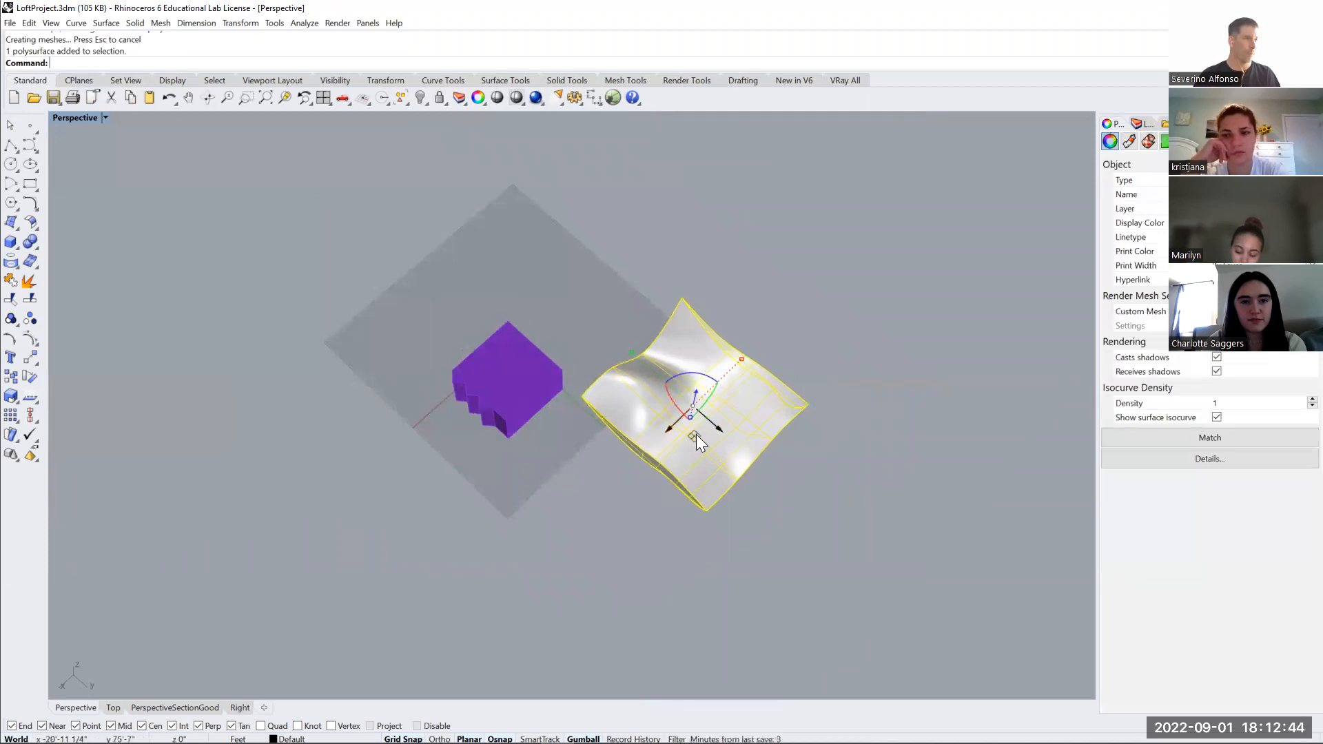
{"action": "scroll", "coordinate": [693, 435], "scroll_direction": "up", "scroll_amount": 2}
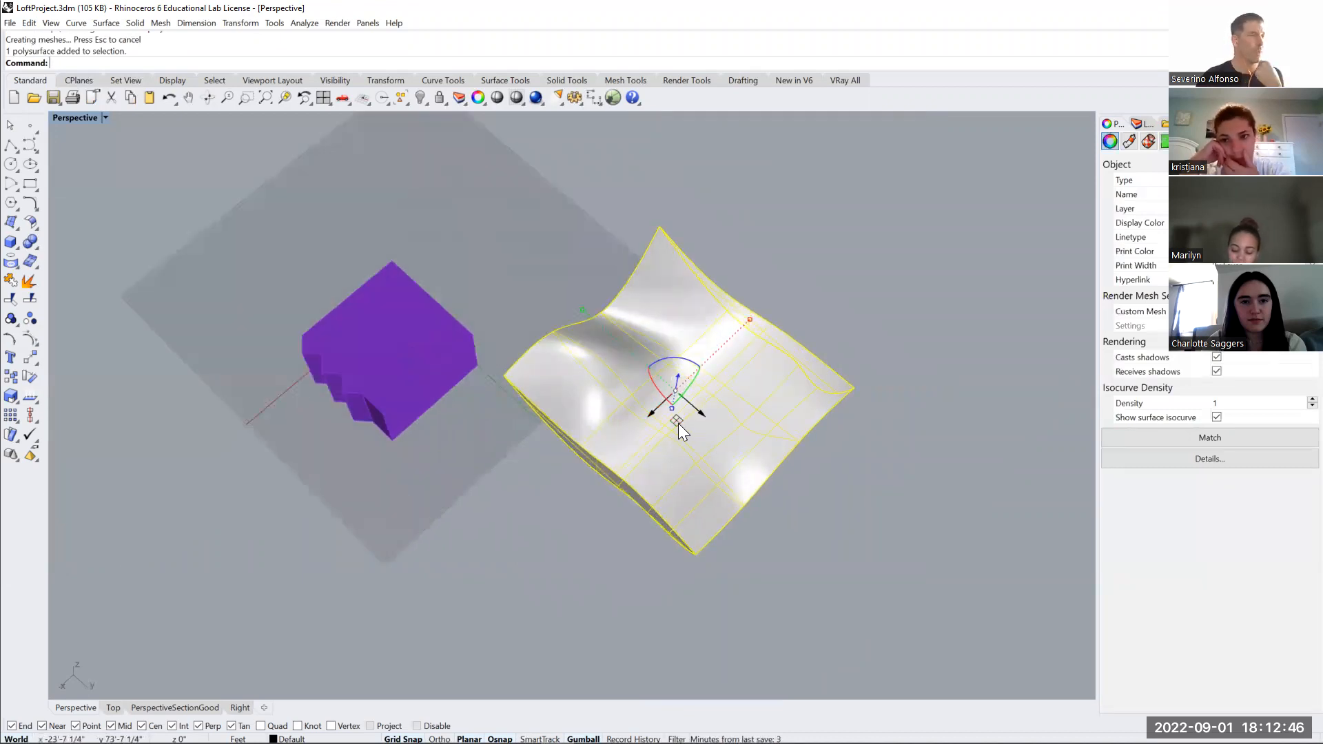
{"action": "left_click_drag", "start_coordinate": [678, 423], "coordinate": [919, 332]}
{"action": "left_click", "coordinate": [879, 497]}
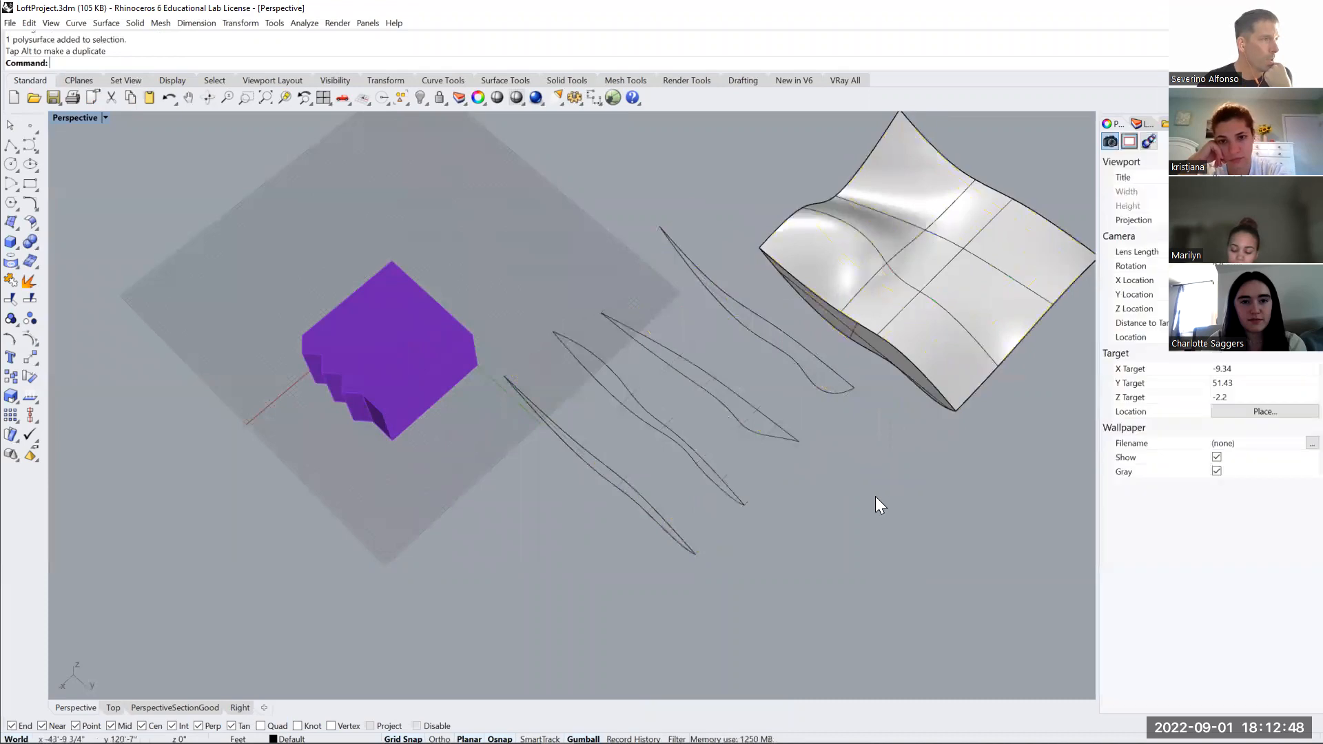
Delete the four original profile curves left between the box and the loft
{"action": "left_click_drag", "start_coordinate": [568, 501], "coordinate": [566, 498]}
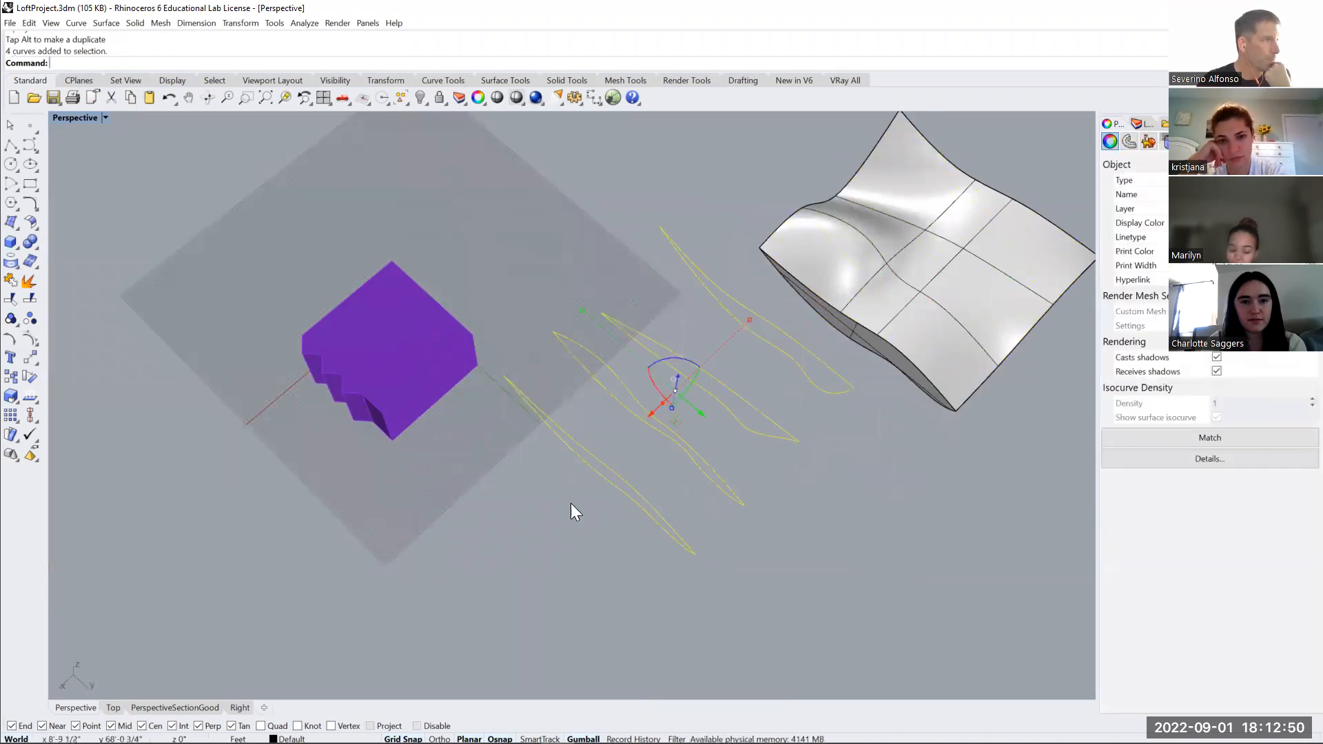
{"action": "left_click", "coordinate": [812, 558]}
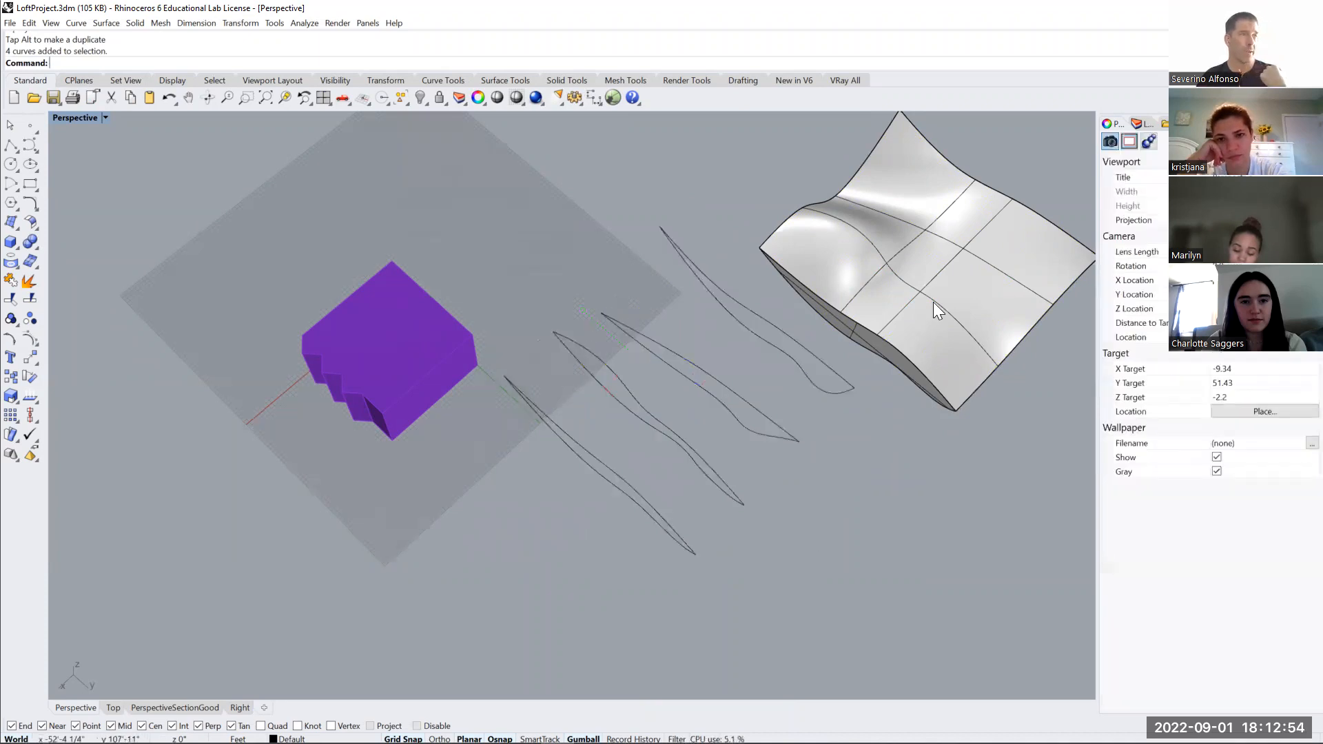
{"action": "left_click_drag", "start_coordinate": [570, 484], "coordinate": [574, 455]}
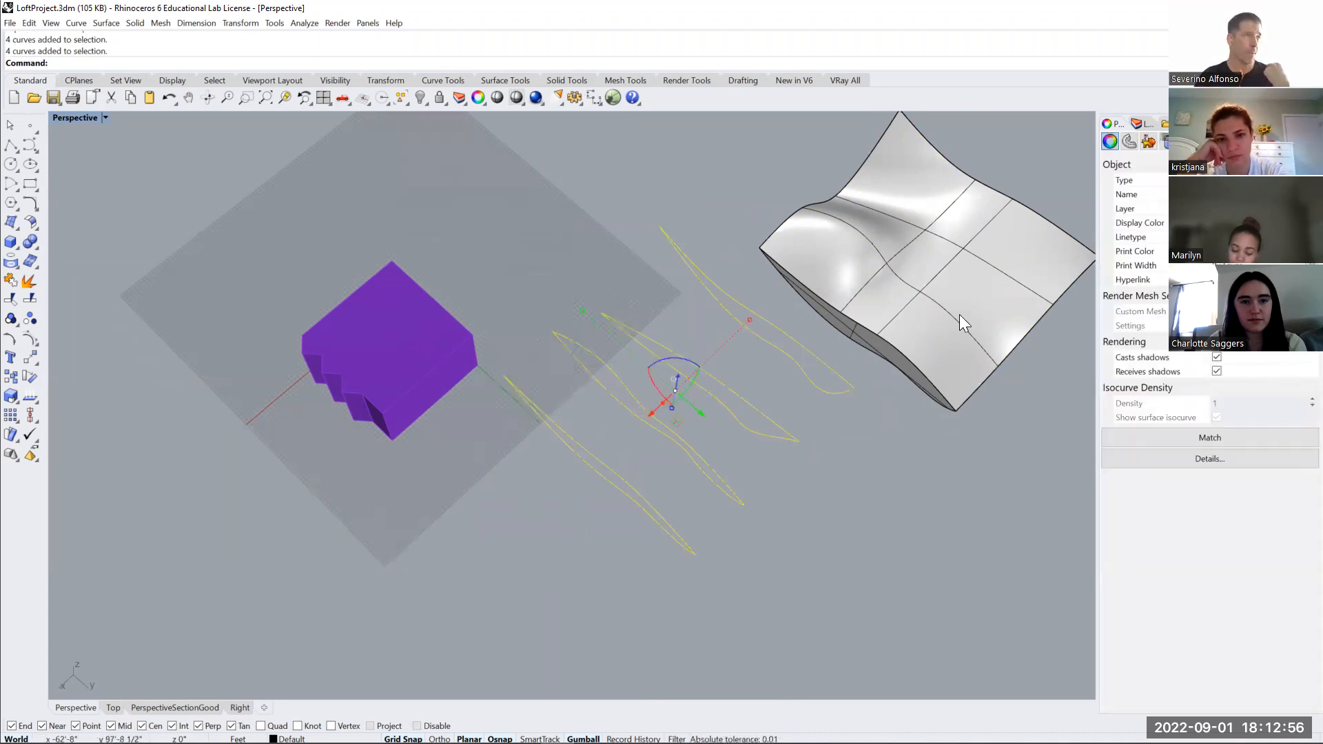
{"action": "key", "text": "Delete"}
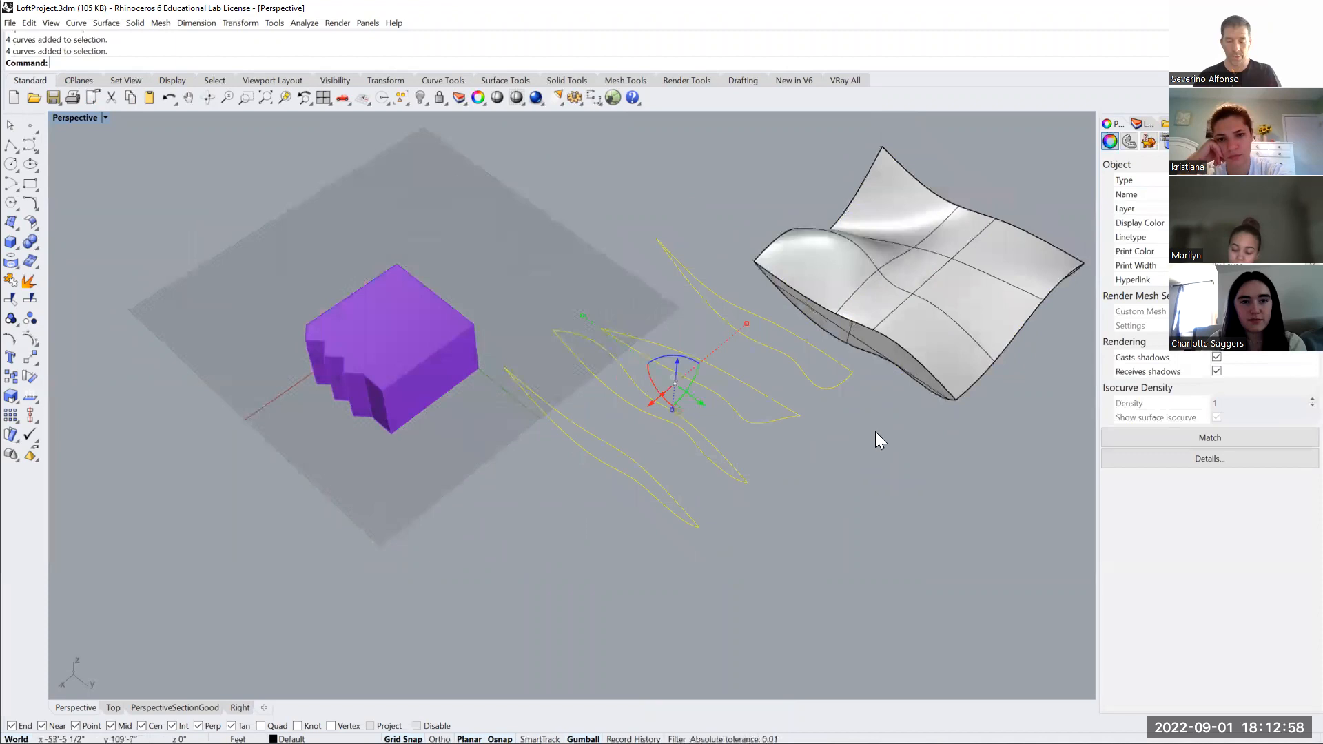
Move the capped loft back toward the box, into the space where the profiles were
{"action": "left_click", "coordinate": [888, 358]}
{"action": "right_click_drag", "start_coordinate": [873, 449], "coordinate": [806, 417]}
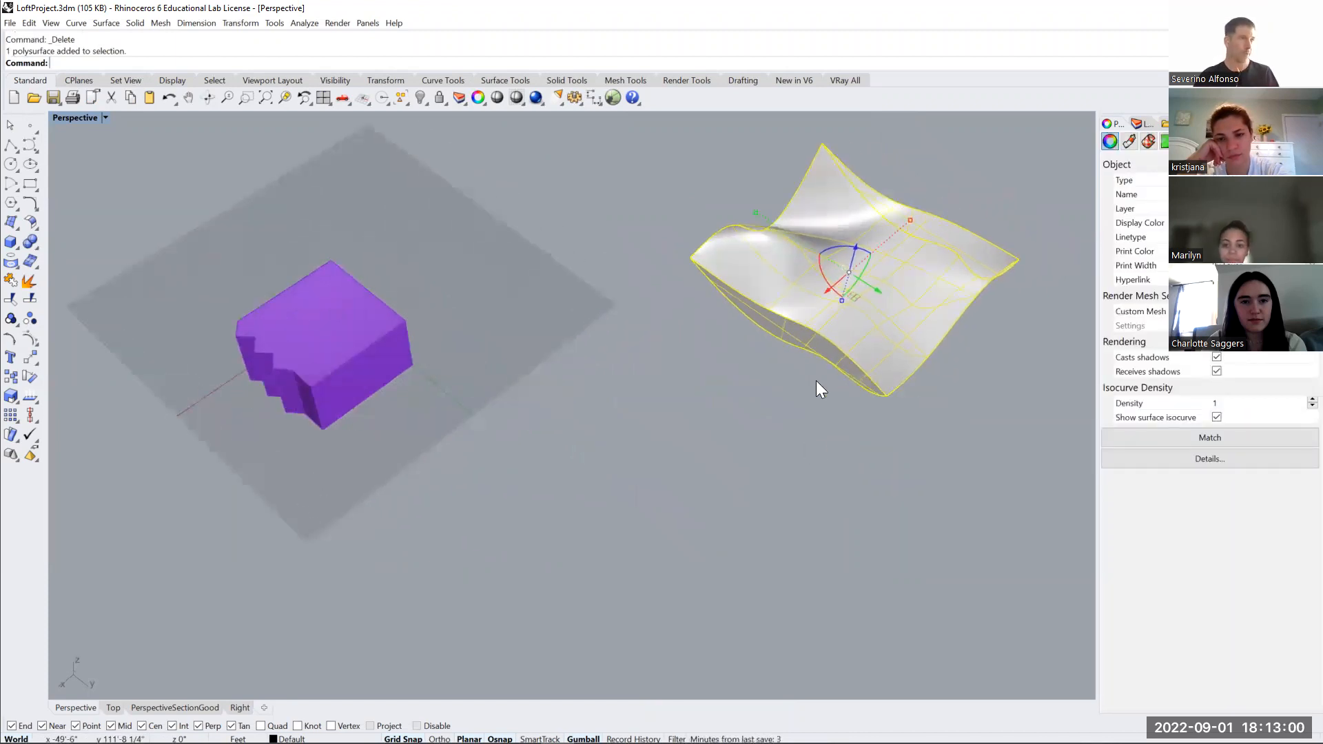
{"action": "left_click_drag", "start_coordinate": [859, 299], "coordinate": [642, 291]}
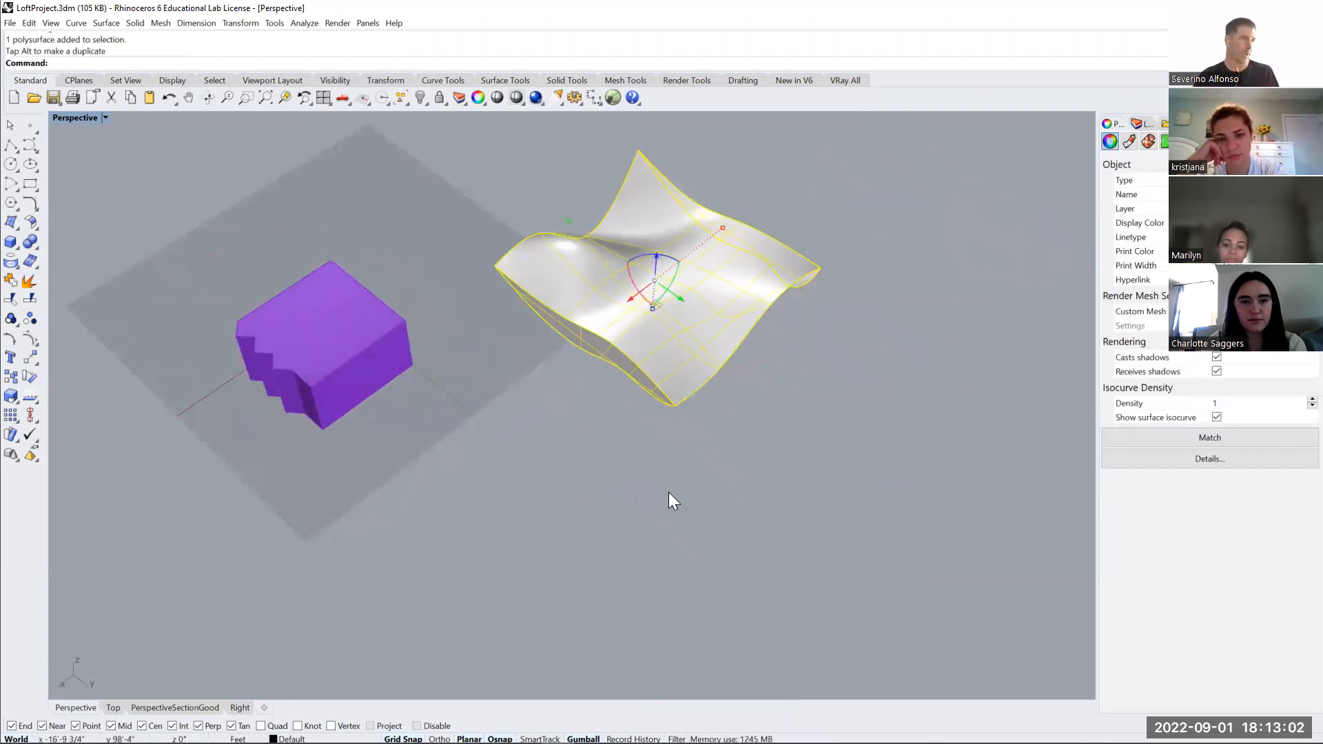
{"action": "left_click", "coordinate": [668, 492]}
In the Top view, draw a small rounded closed control-point curve beside the box's zigzag side
{"action": "key", "text": "ctrl+Tab"}
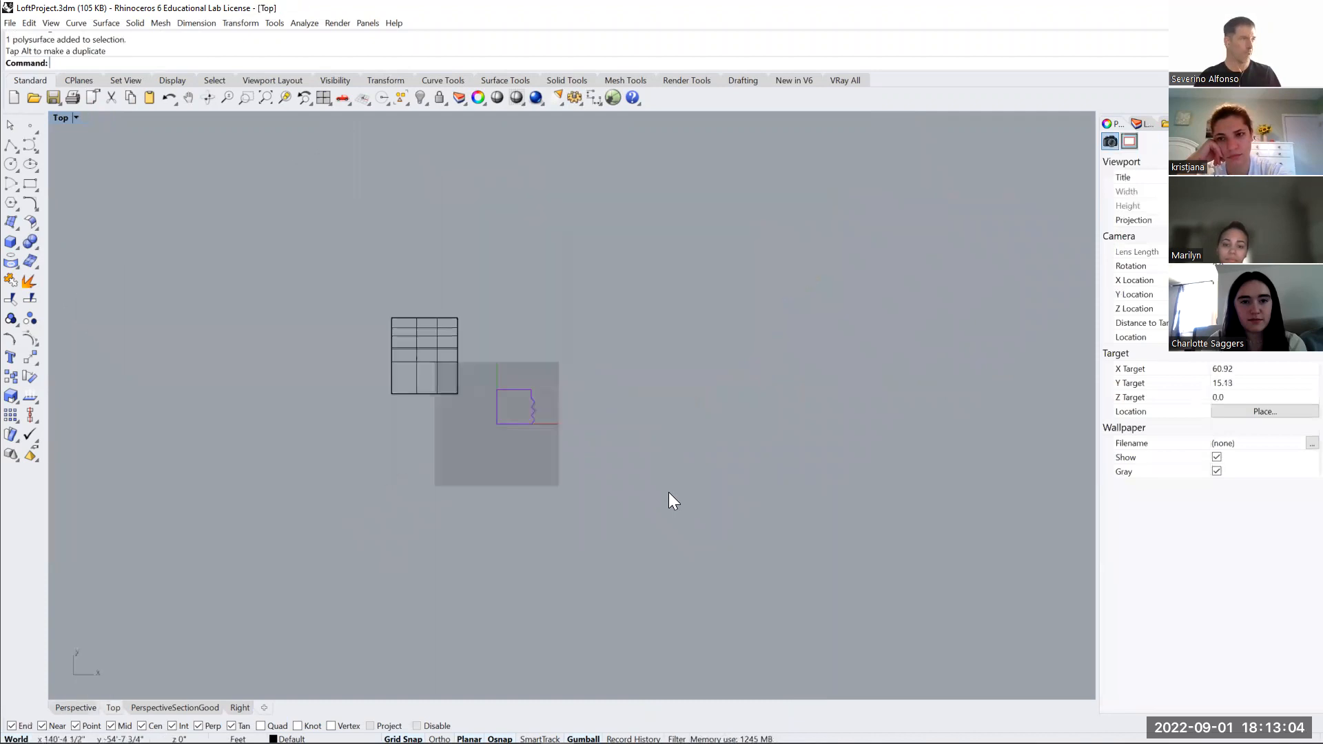
{"action": "key", "text": "Return"}
{"action": "scroll", "coordinate": [579, 424], "scroll_direction": "up", "scroll_amount": 5}
{"action": "scroll", "coordinate": [568, 394], "scroll_direction": "down", "scroll_amount": 2}
{"action": "left_click", "coordinate": [569, 396]}
{"action": "left_click", "coordinate": [555, 414]}
{"action": "left_click", "coordinate": [585, 457]}
{"action": "left_click", "coordinate": [607, 452]}
{"action": "left_click", "coordinate": [640, 430]}
{"action": "left_click", "coordinate": [611, 383]}
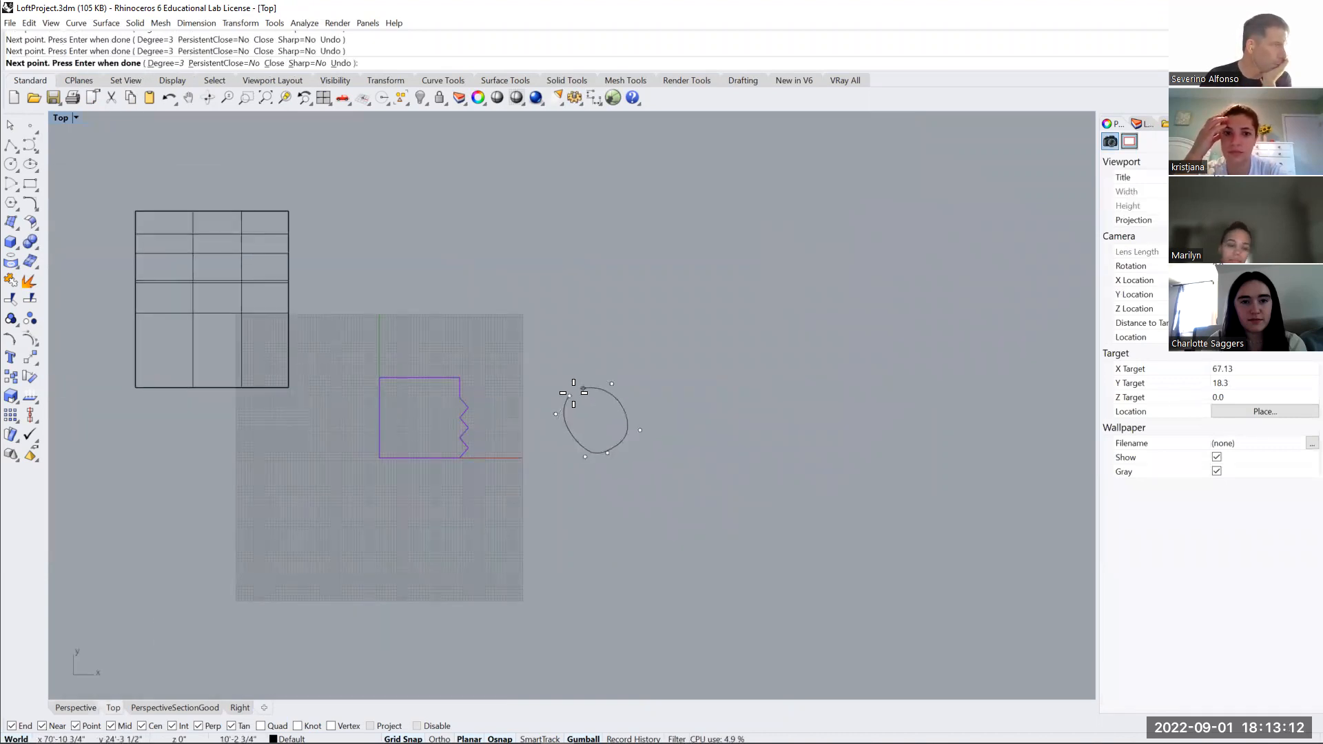
{"action": "left_click", "coordinate": [569, 396]}
In the Perspective view, duplicate the rounded closed curve straight up above the original
{"action": "scroll", "coordinate": [584, 409], "scroll_direction": "up", "scroll_amount": 6}
{"action": "left_click_drag", "start_coordinate": [636, 352], "coordinate": [591, 421]}
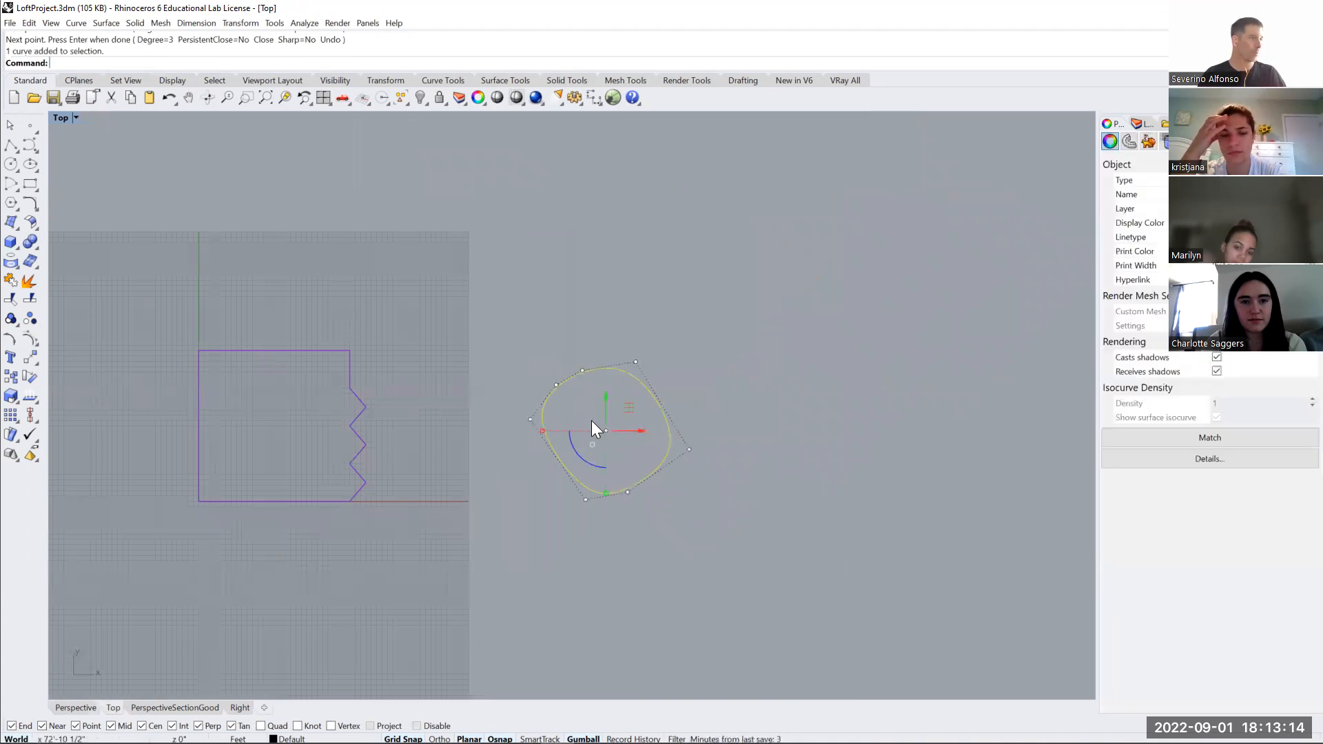
{"action": "key", "text": "ctrl+Tab"}
{"action": "key", "text": "ctrl+Tab"}
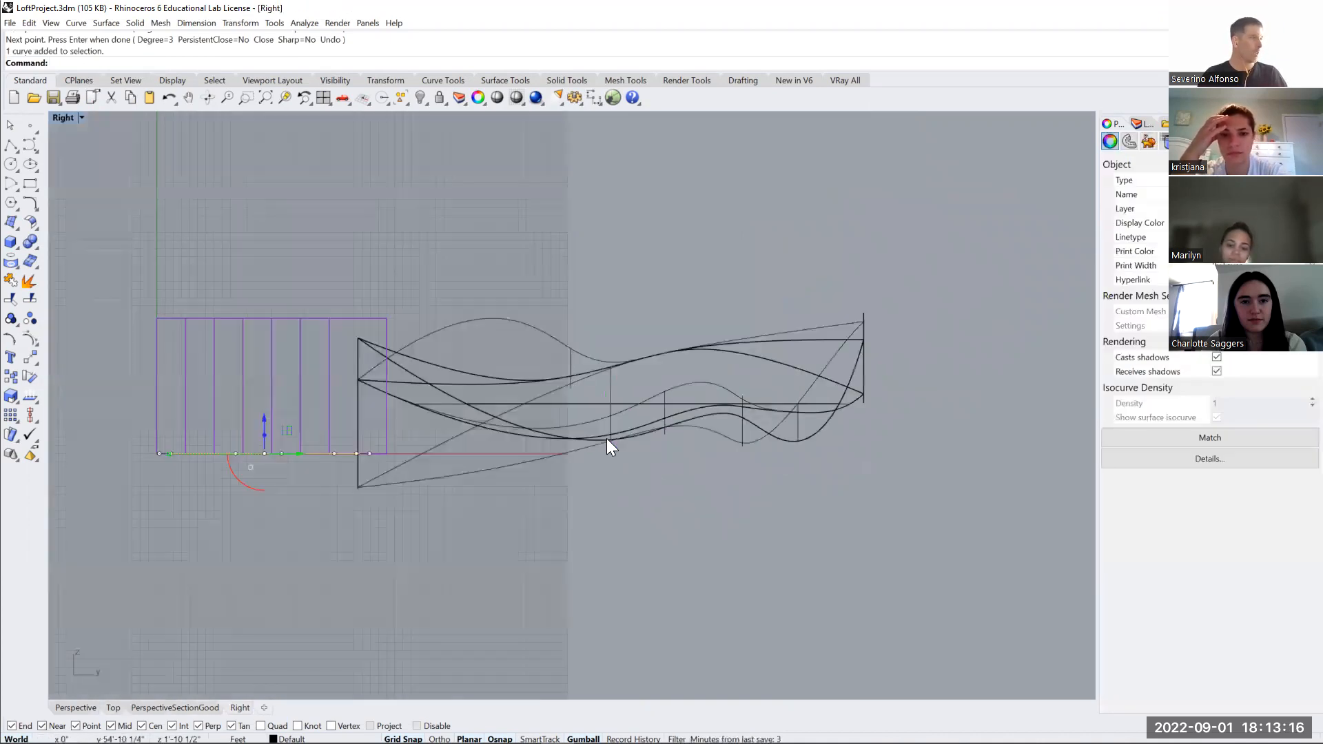
{"action": "key", "text": "ctrl+Tab"}
{"action": "scroll", "coordinate": [607, 443], "scroll_direction": "down", "scroll_amount": 6}
{"action": "scroll", "coordinate": [298, 497], "scroll_direction": "up", "scroll_amount": 5}
{"action": "right_click_drag", "start_coordinate": [306, 502], "coordinate": [528, 493]}
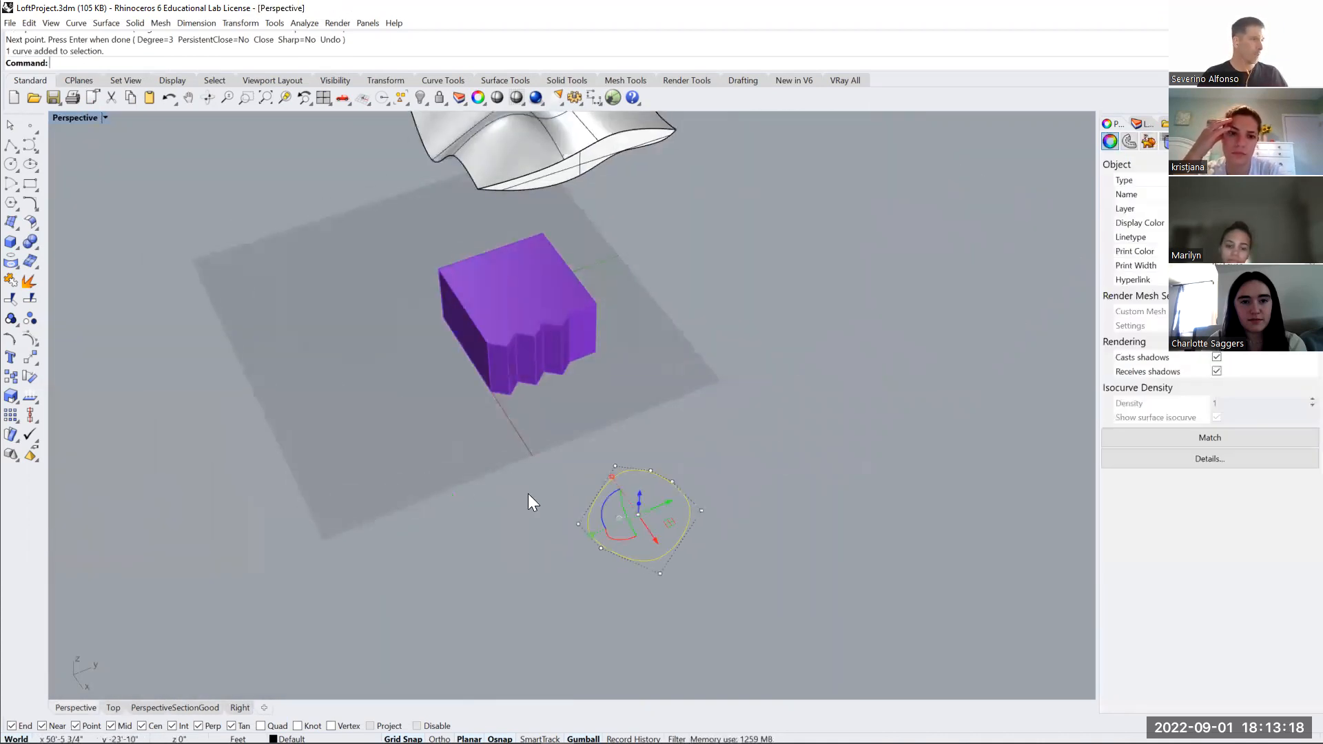
{"action": "scroll", "coordinate": [635, 506], "scroll_direction": "up", "scroll_amount": 4}
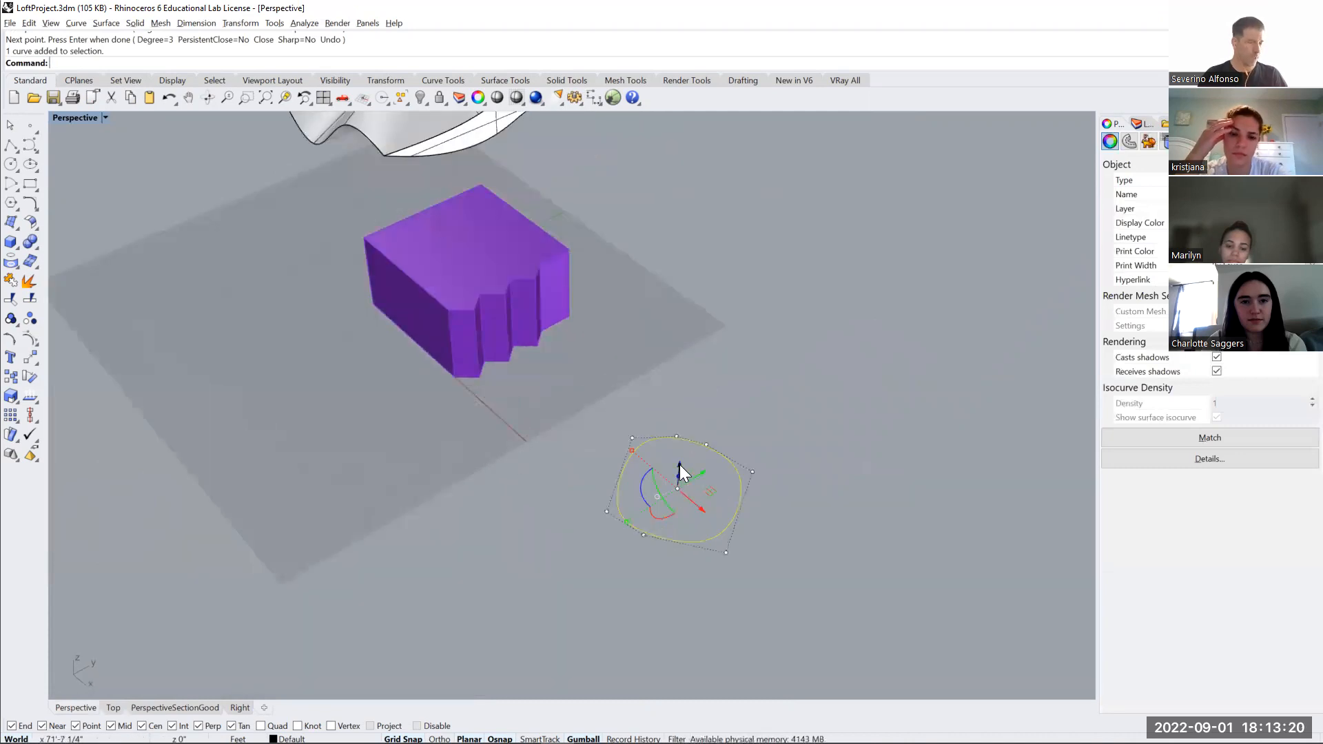
{"action": "left_click_drag", "start_coordinate": [681, 462], "coordinate": [702, 577]}
{"action": "left_click", "coordinate": [804, 525]}
Copy the upper rounded curve twice more with Vertical=Yes, stacking four curves above one another
{"action": "left_click", "coordinate": [748, 427]}
{"action": "type", "text": "copy"}
{"action": "key", "text": "Return"}
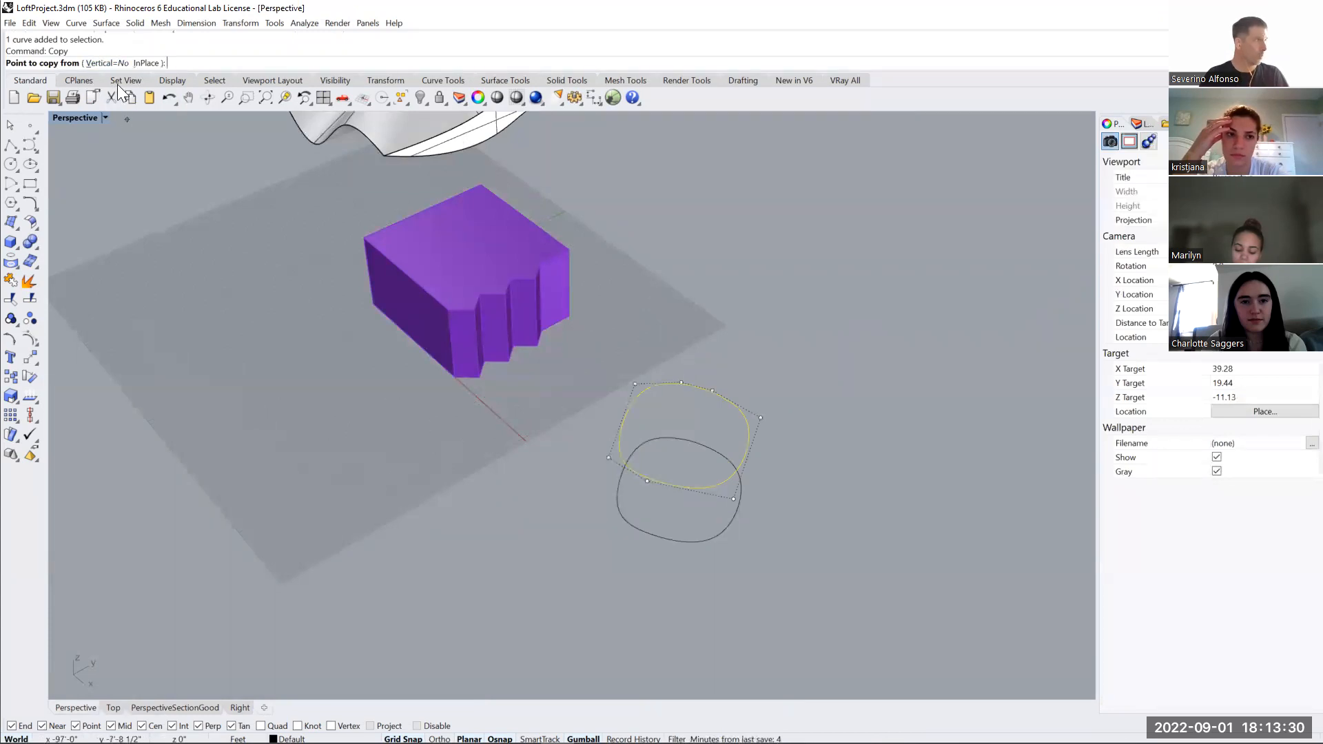
{"action": "left_click", "coordinate": [107, 63]}
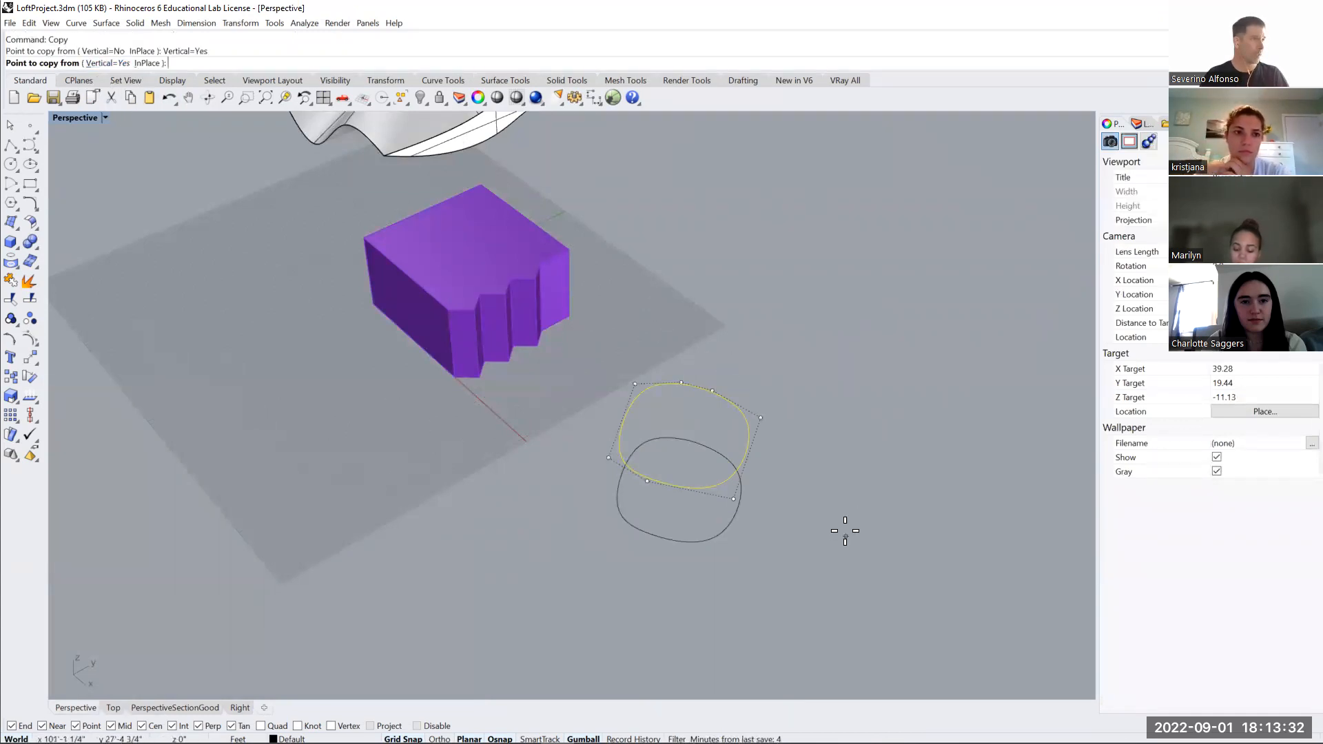
{"action": "right_click_drag", "start_coordinate": [841, 531], "coordinate": [849, 419]}
{"action": "left_click", "coordinate": [840, 386]}
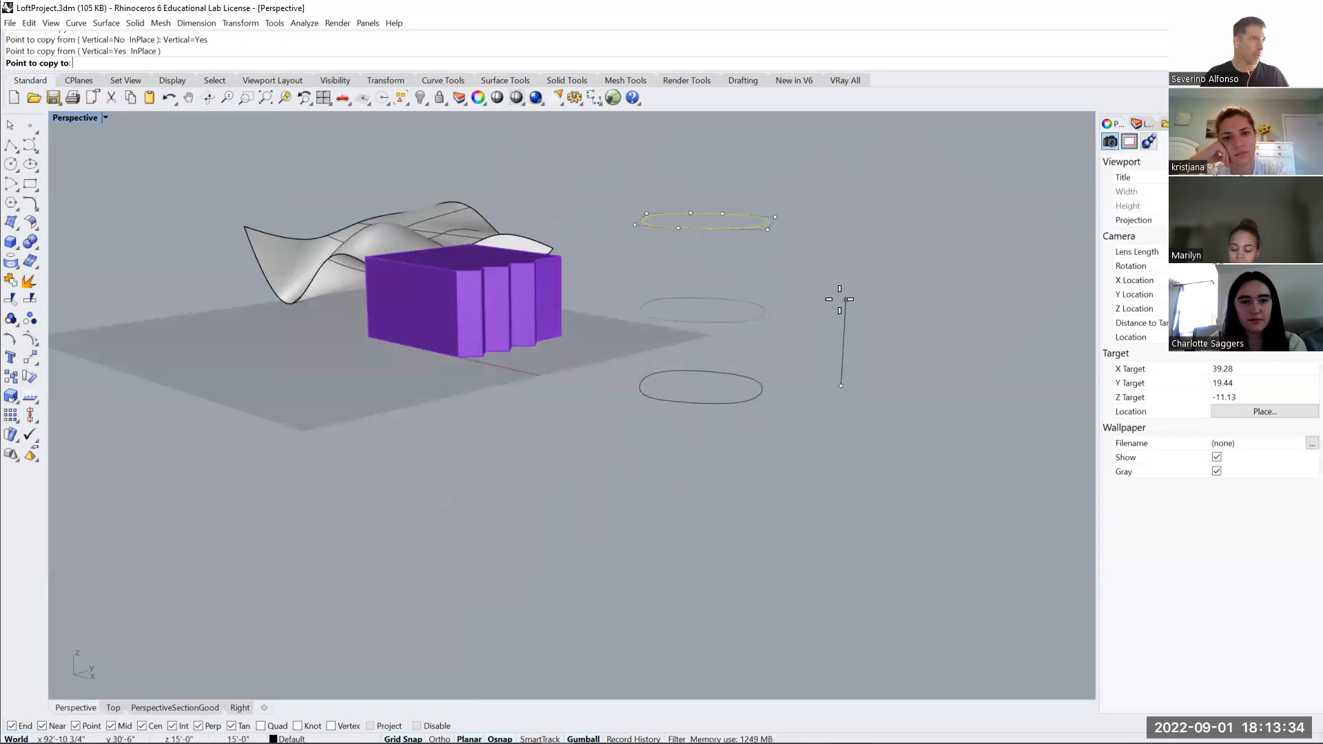
{"action": "left_click", "coordinate": [842, 207]}
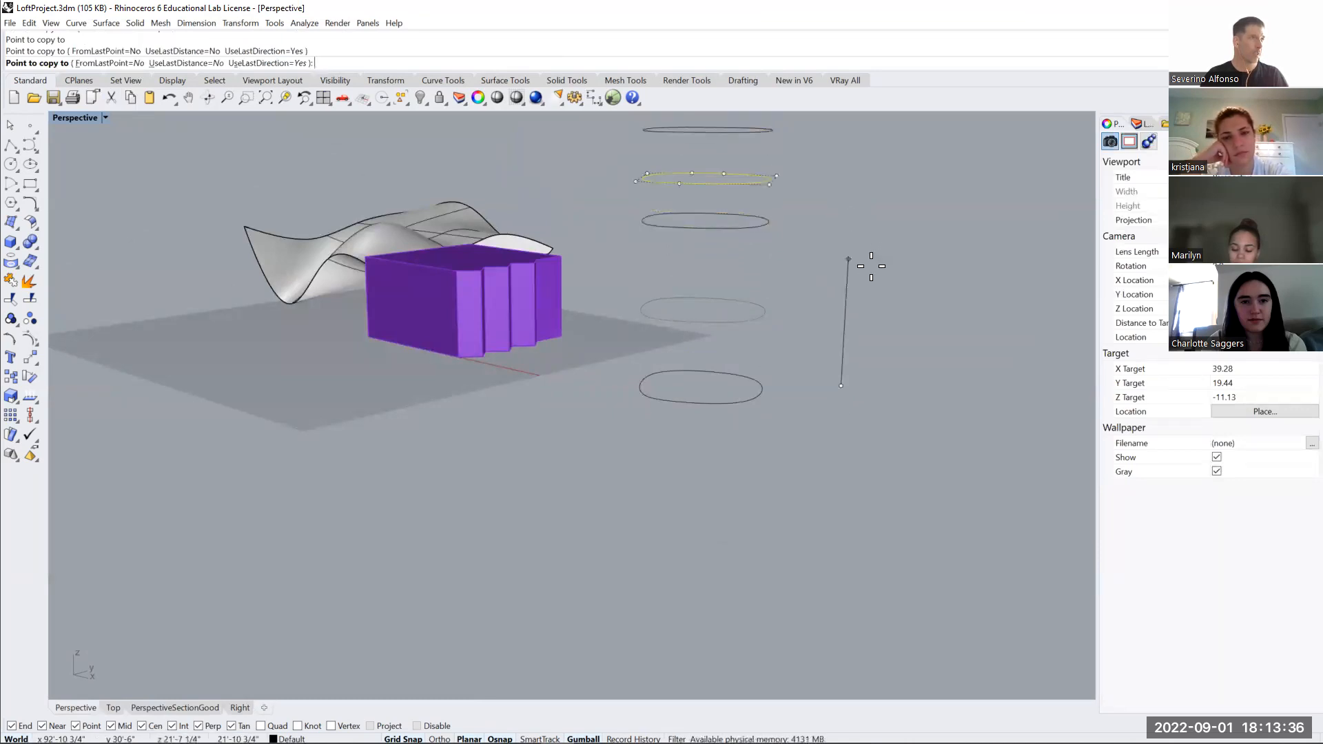
{"action": "right_click", "coordinate": [862, 274]}
Examine the stack of four rounded curves from several angles, picking the individual curves in turn
{"action": "right_click_drag", "start_coordinate": [862, 274], "coordinate": [783, 357]}
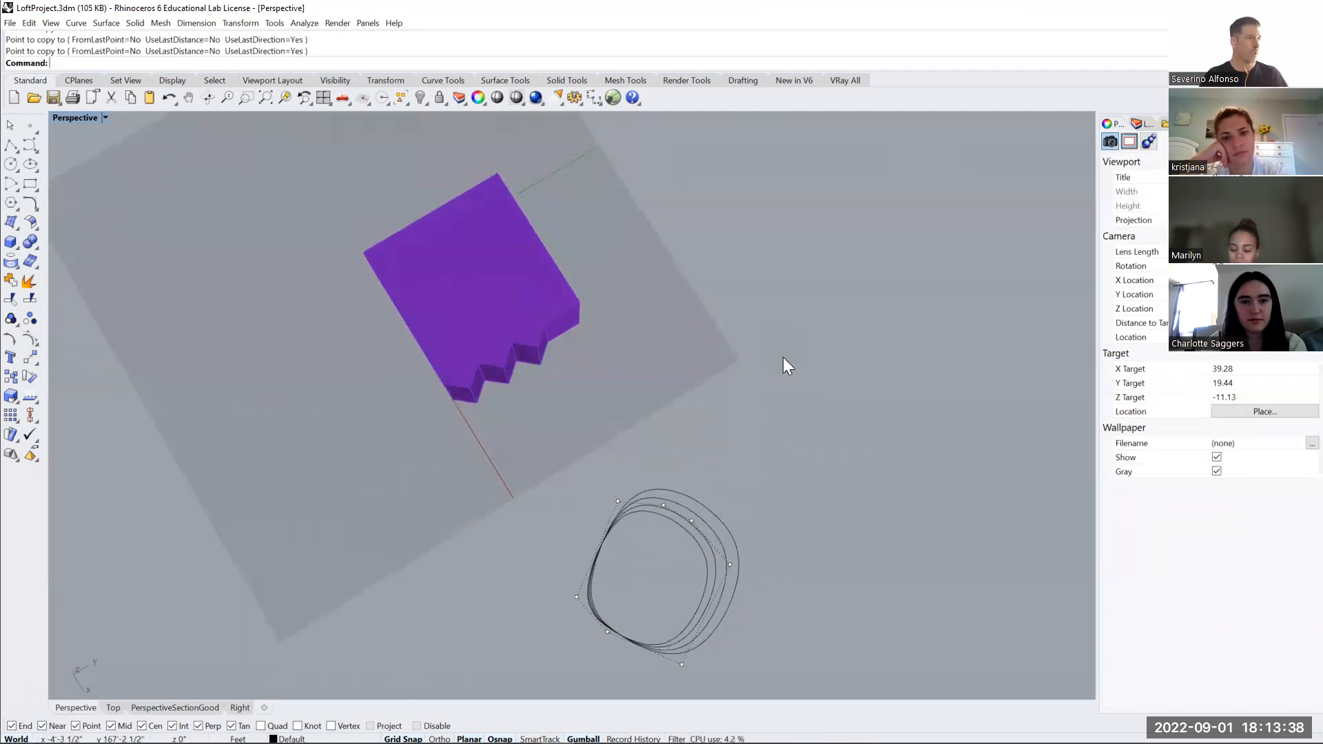
{"action": "right_click_drag", "start_coordinate": [746, 543], "coordinate": [758, 514]}
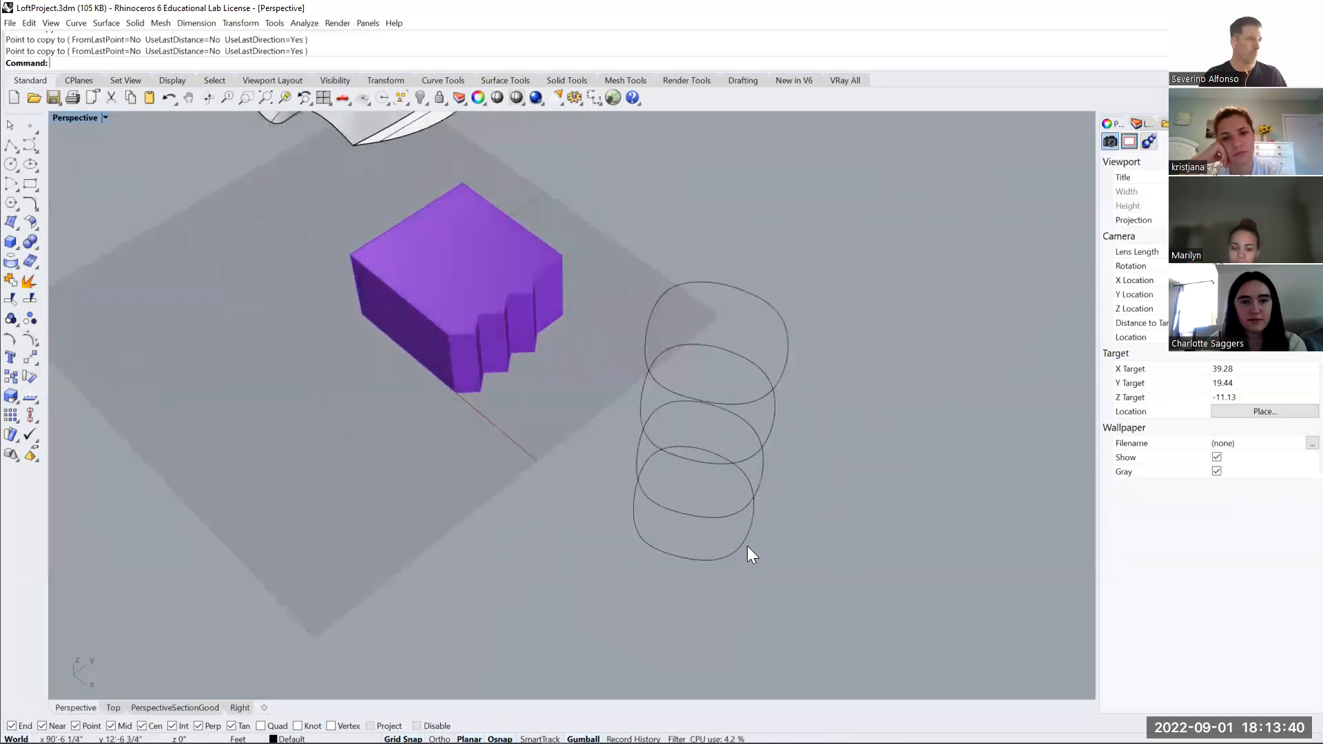
{"action": "left_click", "coordinate": [748, 545]}
{"action": "left_click", "coordinate": [738, 510]}
{"action": "left_click", "coordinate": [753, 441]}
{"action": "left_click", "coordinate": [759, 405]}
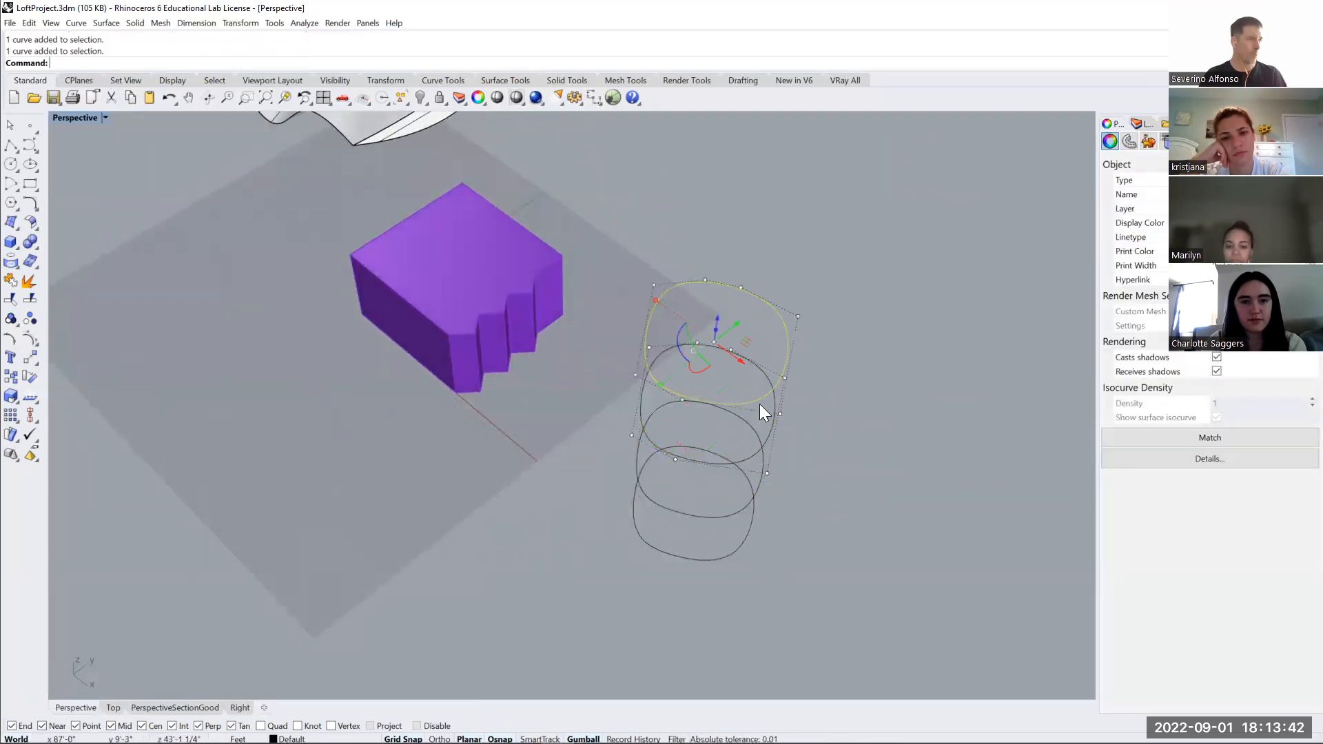
{"action": "left_click", "coordinate": [812, 501]}
{"action": "right_click_drag", "start_coordinate": [811, 520], "coordinate": [805, 505]}
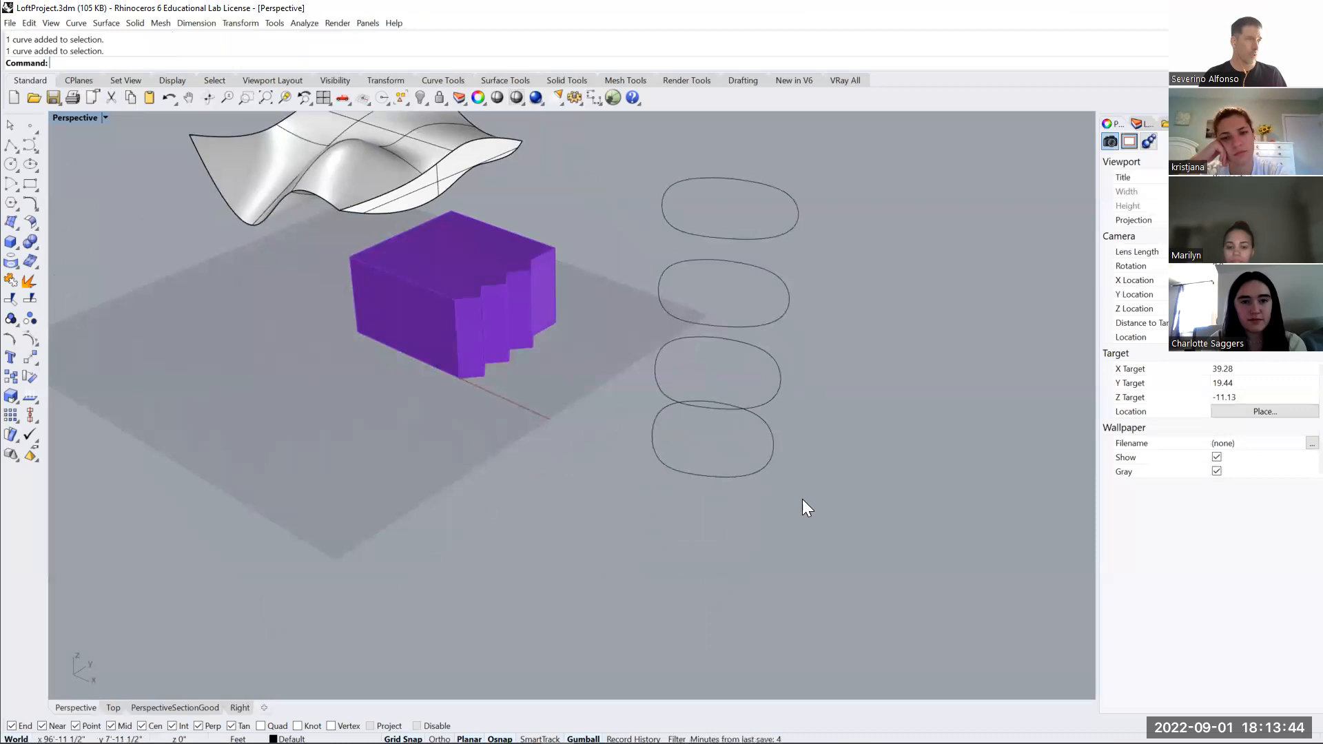
{"action": "left_click", "coordinate": [754, 473]}
{"action": "left_click", "coordinate": [777, 489]}
Reshape the second curve from the bottom by pulling one corner control point outward toward the box side
{"action": "left_click", "coordinate": [758, 405]}
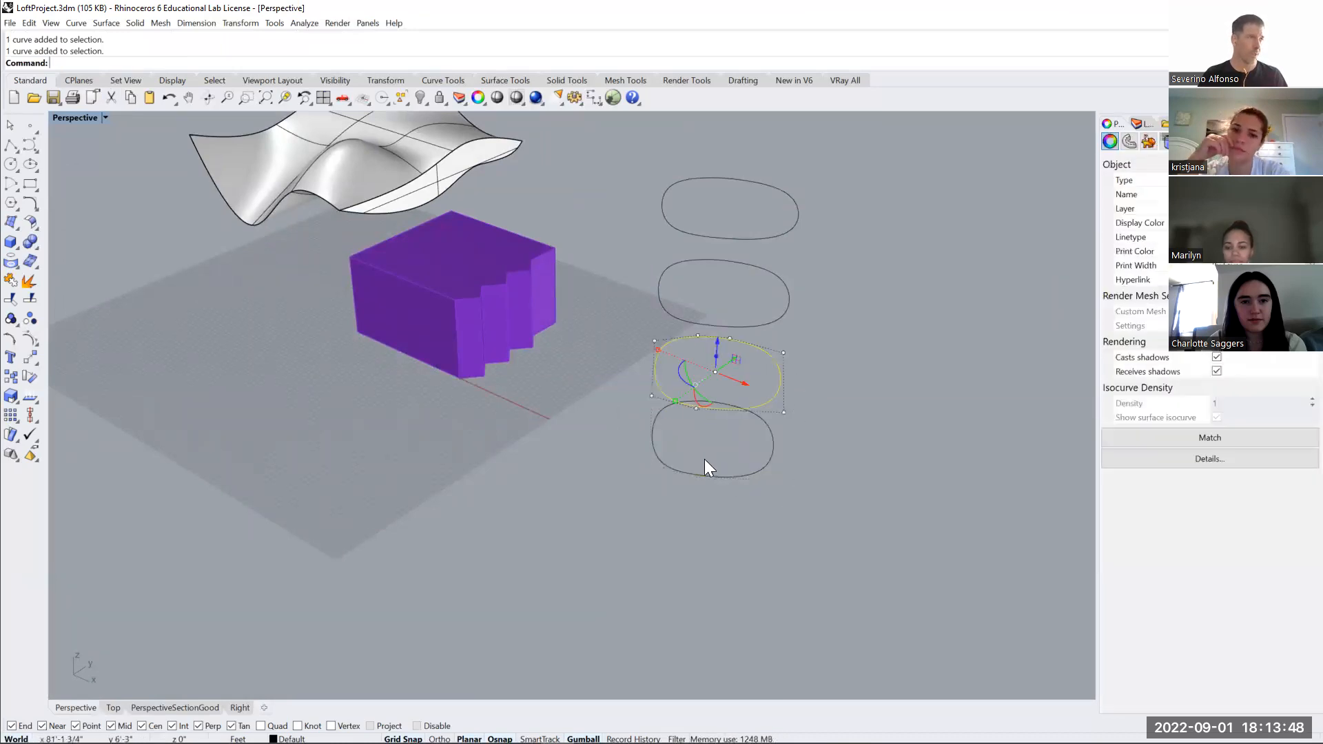
{"action": "left_click", "coordinate": [652, 396]}
{"action": "right_click_drag", "start_coordinate": [678, 406], "coordinate": [658, 543]}
{"action": "left_click_drag", "start_coordinate": [653, 542], "coordinate": [587, 516]}
{"action": "scroll", "coordinate": [531, 511], "scroll_direction": "up", "scroll_amount": 3}
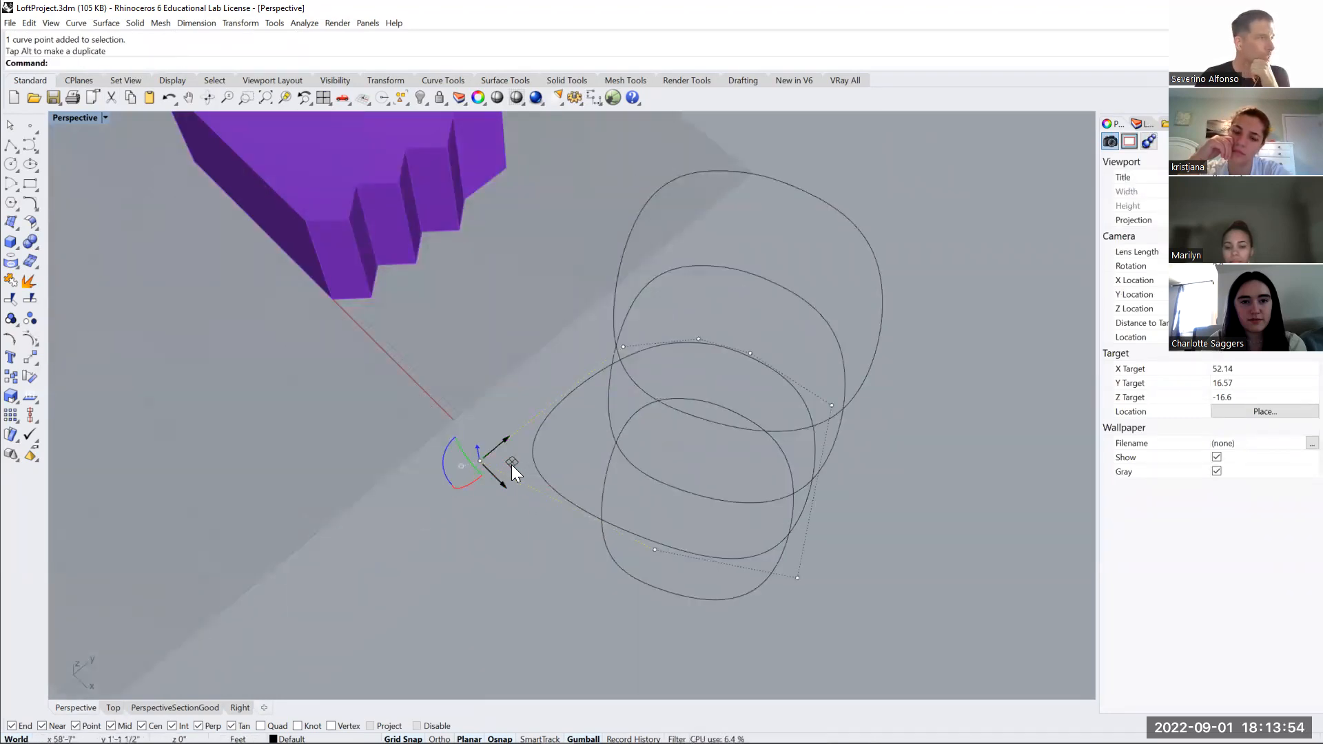
{"action": "left_click_drag", "start_coordinate": [511, 465], "coordinate": [446, 426]}
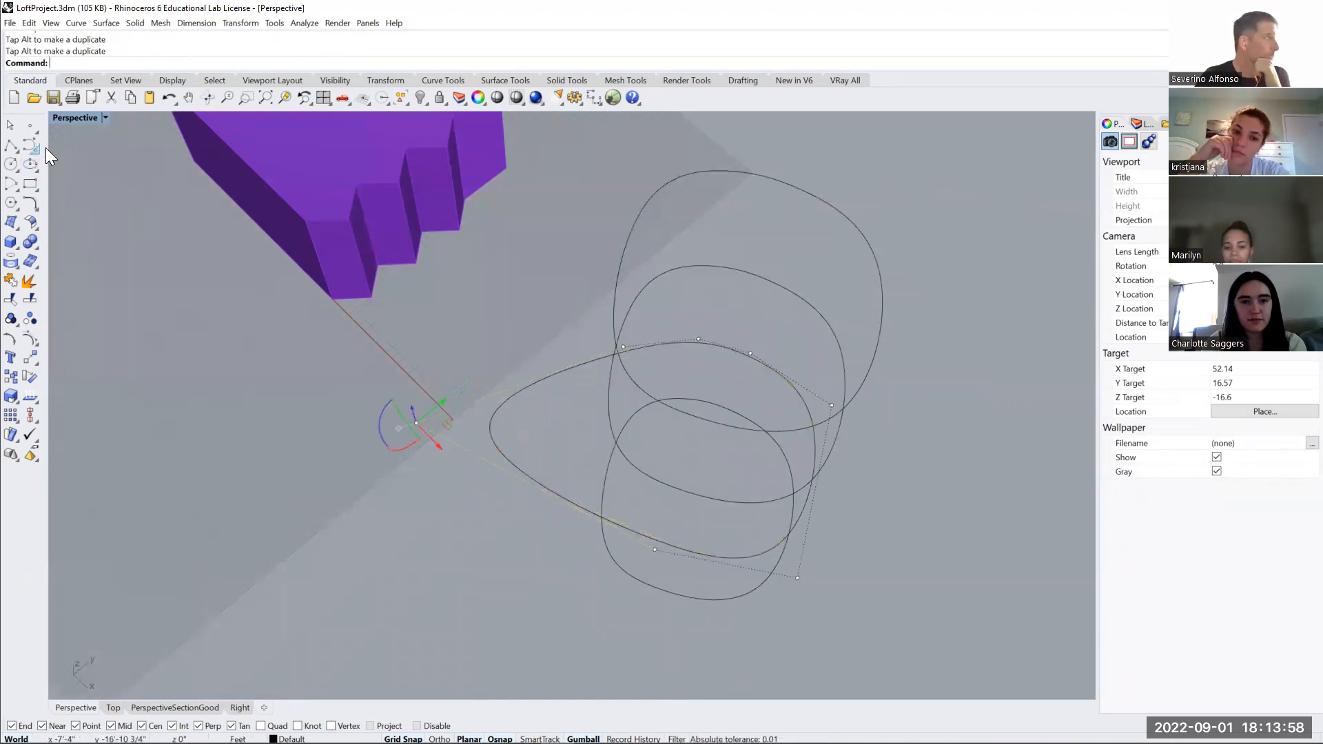
Show the four-viewport layout and set the PerspectiveSectionGood viewport to the Perspective view
{"action": "double_click", "coordinate": [70, 121]}
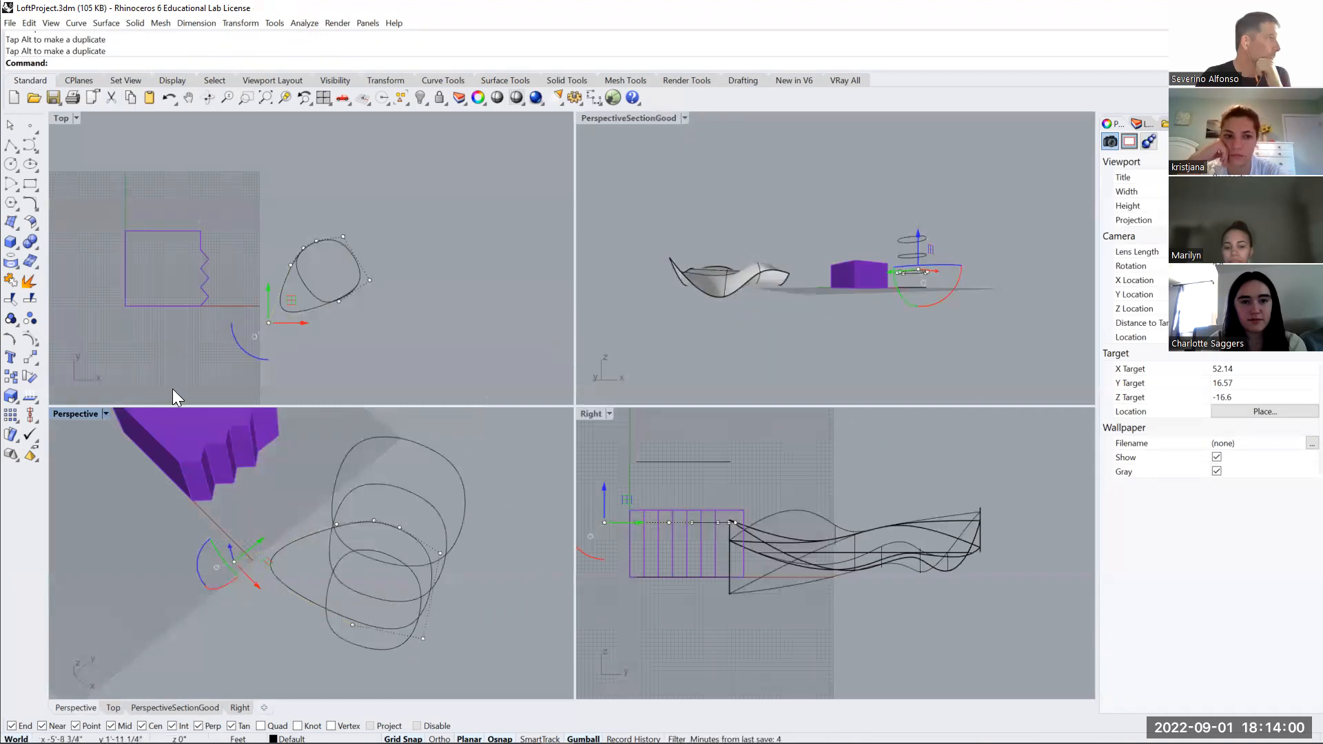
{"action": "left_click", "coordinate": [684, 117]}
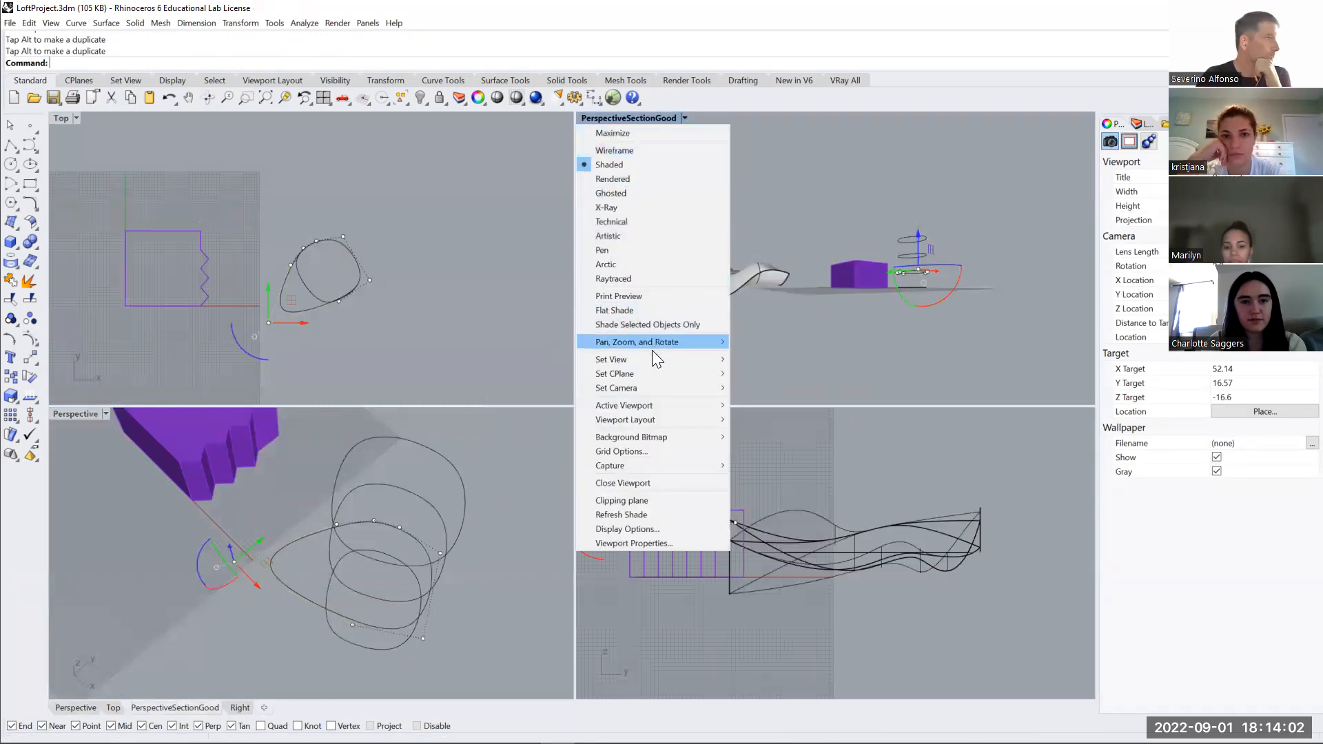
{"action": "mouse_move", "coordinate": [653, 359]}
{"action": "left_click", "coordinate": [766, 462]}
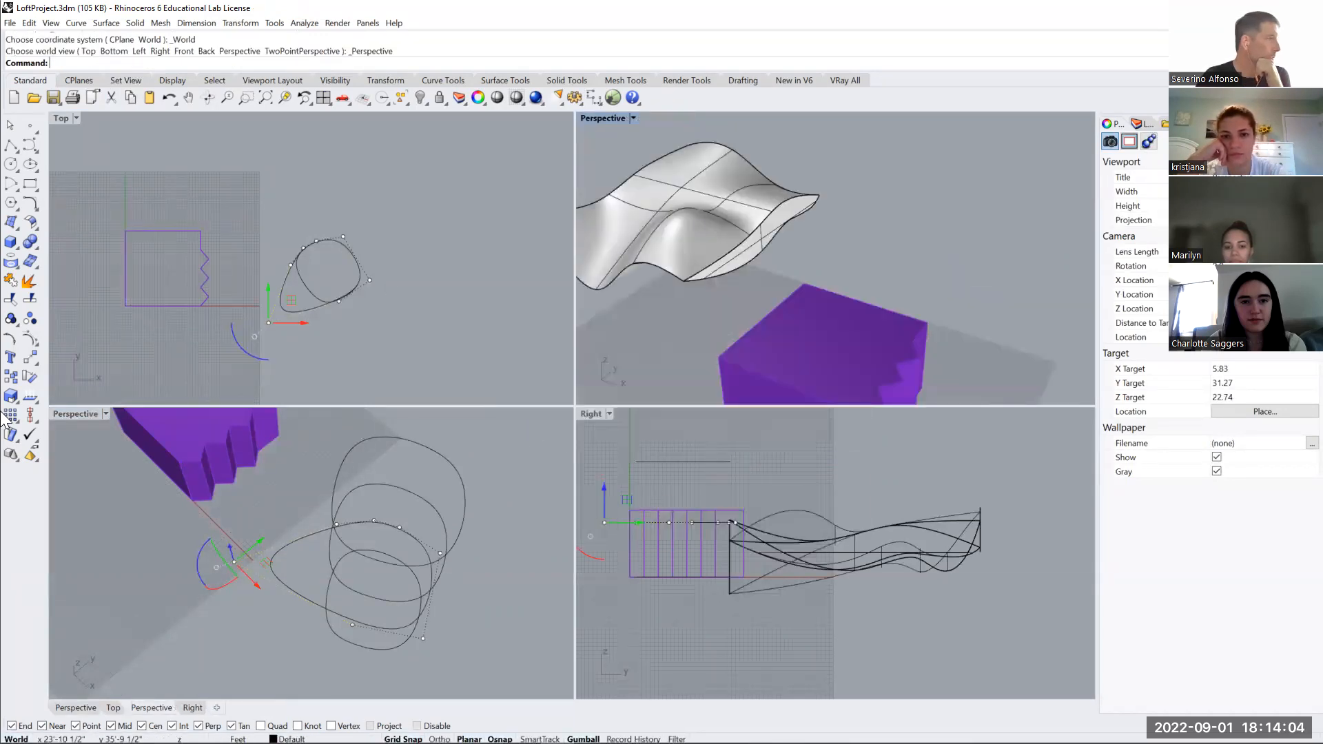
Set the second Perspective viewport to the Front view, keeping the stacked curves visible in the Perspective, Front and Right views
{"action": "left_click", "coordinate": [103, 414]}
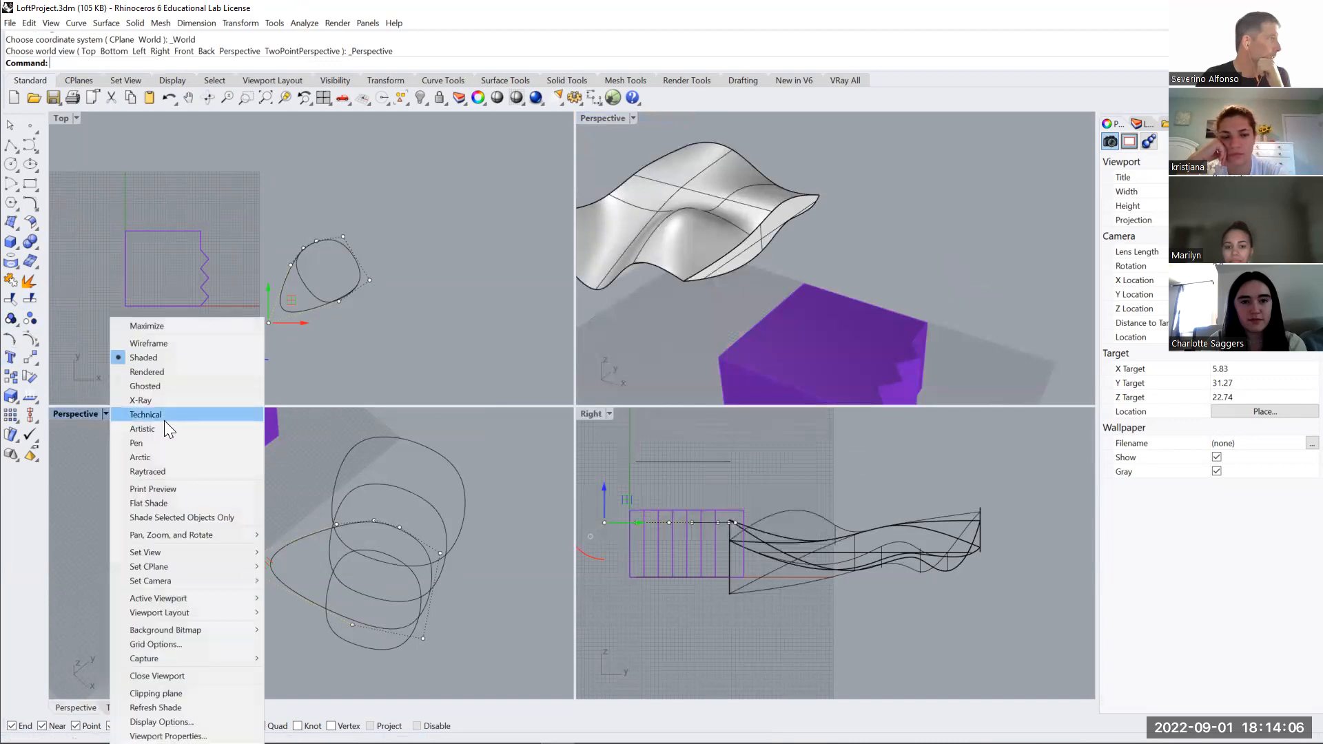
{"action": "mouse_move", "coordinate": [173, 554]}
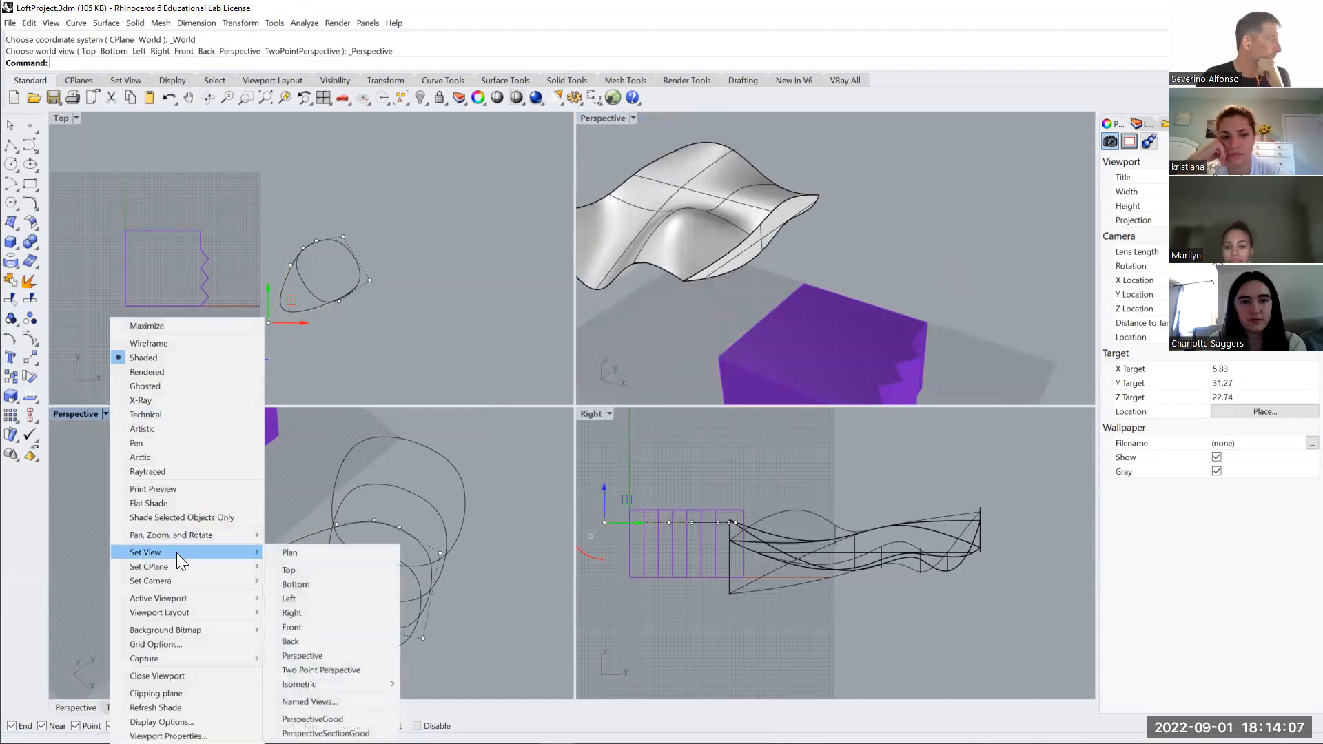
{"action": "left_click", "coordinate": [301, 632]}
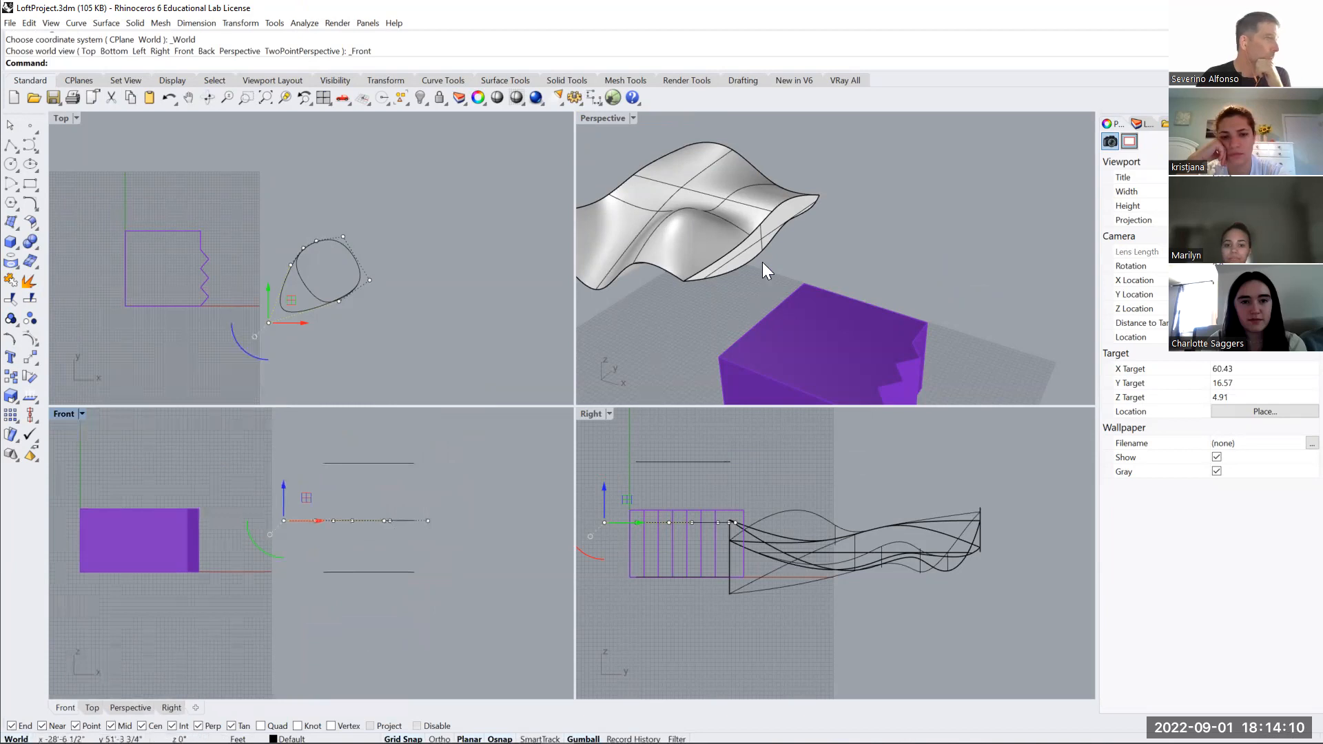
{"action": "scroll", "coordinate": [755, 273], "scroll_direction": "down", "scroll_amount": 4}
{"action": "scroll", "coordinate": [804, 302], "scroll_direction": "up", "scroll_amount": 5}
{"action": "right_click_drag", "start_coordinate": [839, 367], "coordinate": [714, 296], "text": "shift"}
{"action": "right_click_drag", "start_coordinate": [790, 570], "coordinate": [913, 565]}
{"action": "scroll", "coordinate": [682, 534], "scroll_direction": "up", "scroll_amount": 5}
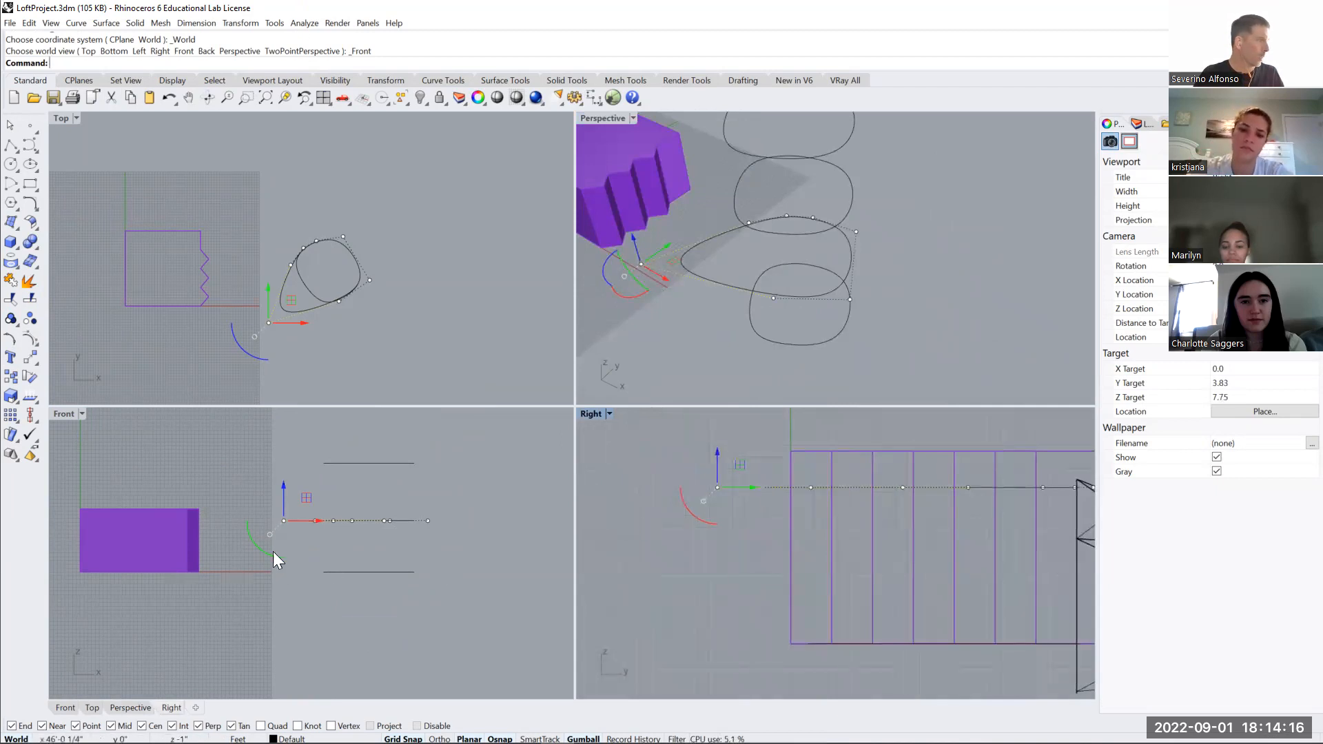
{"action": "scroll", "coordinate": [295, 555], "scroll_direction": "up", "scroll_amount": 4}
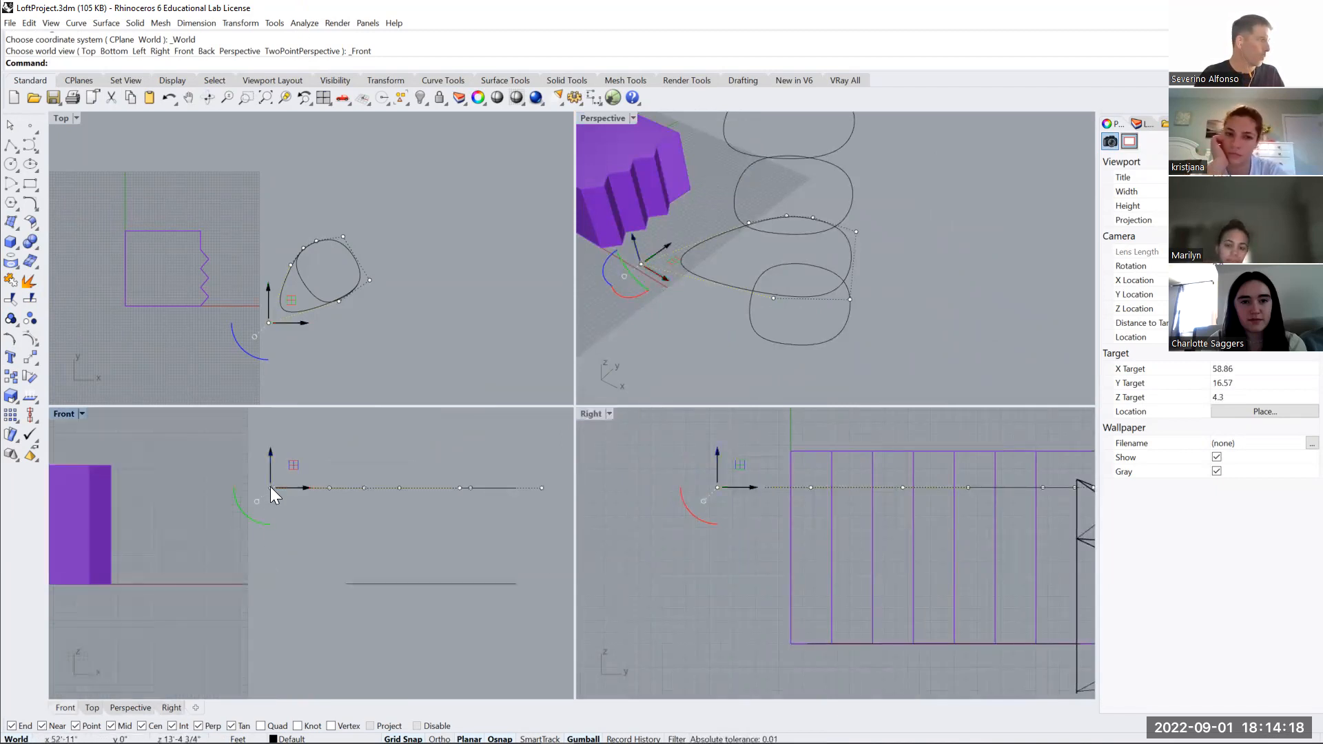
Pull the selected corner control point of the second curve from the bottom farther outward toward the box, within the curve's plane
{"action": "right_click_drag", "start_coordinate": [718, 281], "coordinate": [721, 307]}
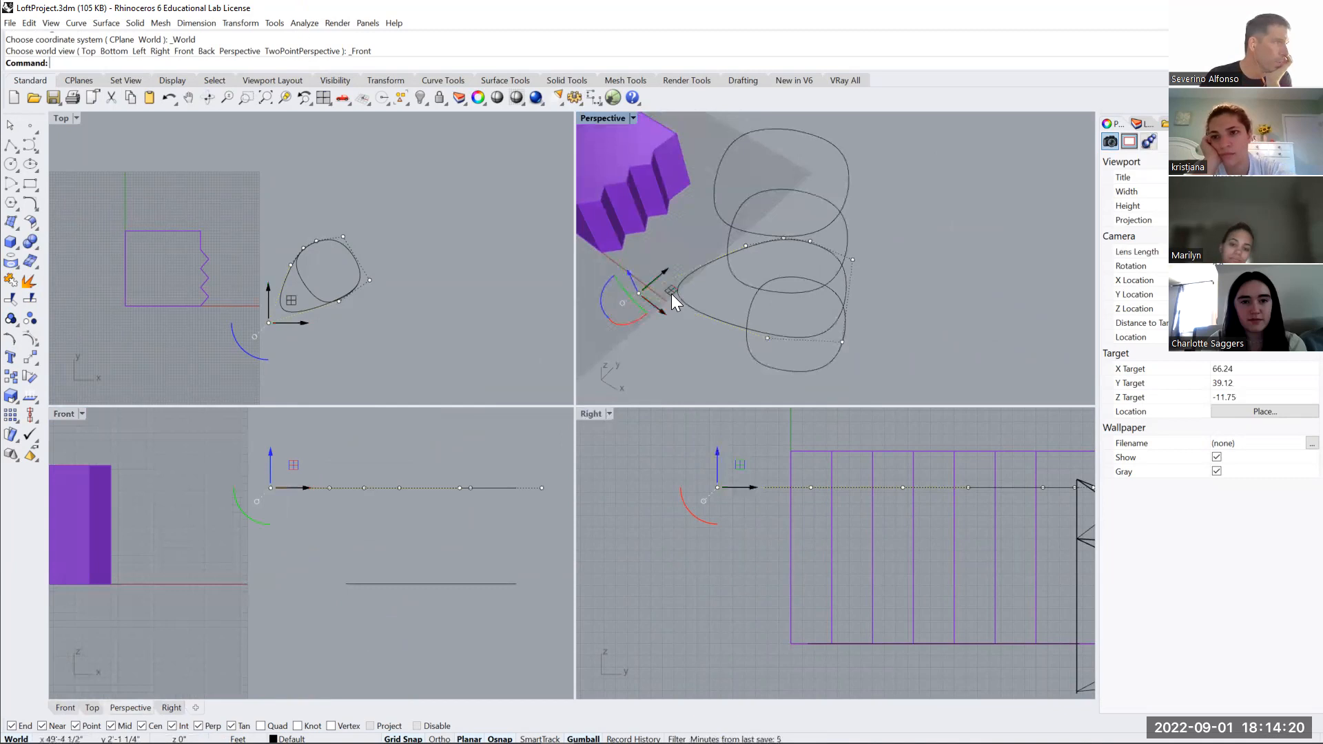
{"action": "mouse_move", "coordinate": [672, 288]}
{"action": "left_mouse_down"}
{"action": "mouse_move", "coordinate": [698, 275]}
{"action": "mouse_move", "coordinate": [663, 267]}
{"action": "mouse_move", "coordinate": [634, 296]}
{"action": "mouse_move", "coordinate": [671, 306]}
{"action": "mouse_move", "coordinate": [654, 283]}
{"action": "mouse_move", "coordinate": [634, 296]}
{"action": "mouse_move", "coordinate": [677, 320]}
{"action": "mouse_move", "coordinate": [671, 282]}
{"action": "mouse_move", "coordinate": [629, 298]}
{"action": "mouse_move", "coordinate": [656, 317]}
{"action": "mouse_move", "coordinate": [664, 292]}
{"action": "mouse_move", "coordinate": [641, 291]}
{"action": "mouse_move", "coordinate": [680, 320]}
{"action": "mouse_move", "coordinate": [648, 280]}
{"action": "mouse_move", "coordinate": [665, 315]}
{"action": "mouse_move", "coordinate": [658, 277]}
{"action": "mouse_move", "coordinate": [630, 334]}
{"action": "mouse_move", "coordinate": [670, 275]}
{"action": "mouse_move", "coordinate": [632, 299]}
{"action": "mouse_move", "coordinate": [647, 295]}
{"action": "left_mouse_up"}
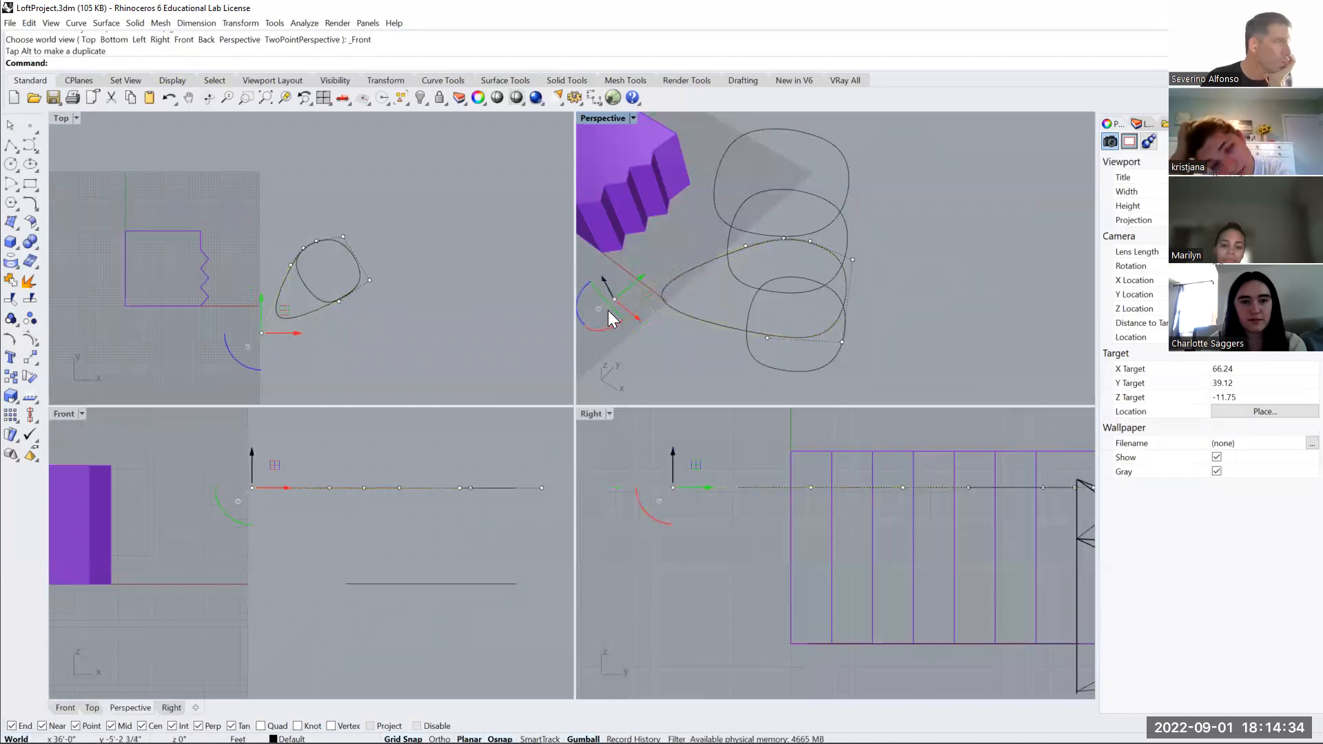
Lift the same corner control point vertically out of the curve's plane, and undo the lift
{"action": "left_click_drag", "start_coordinate": [604, 281], "coordinate": [602, 258]}
{"action": "right_click_drag", "start_coordinate": [717, 473], "coordinate": [702, 518]}
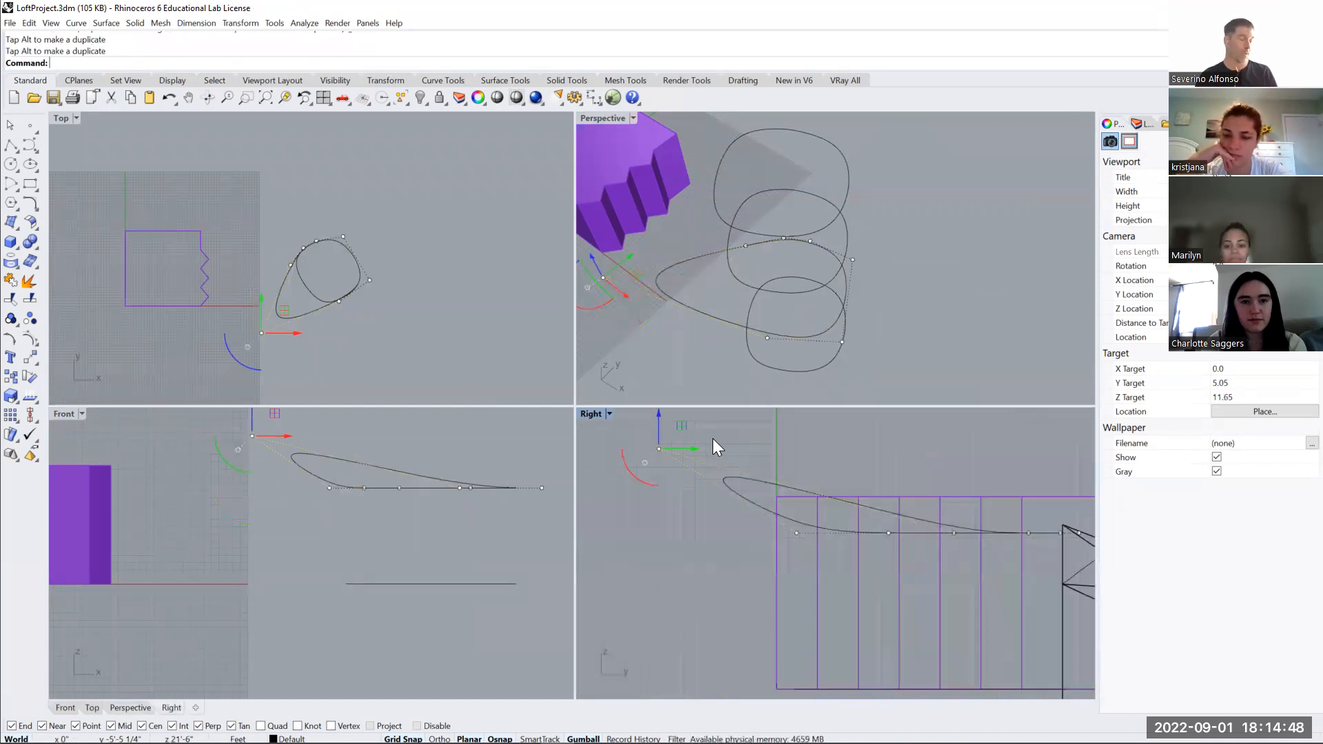
{"action": "key", "text": "ctrl+z"}
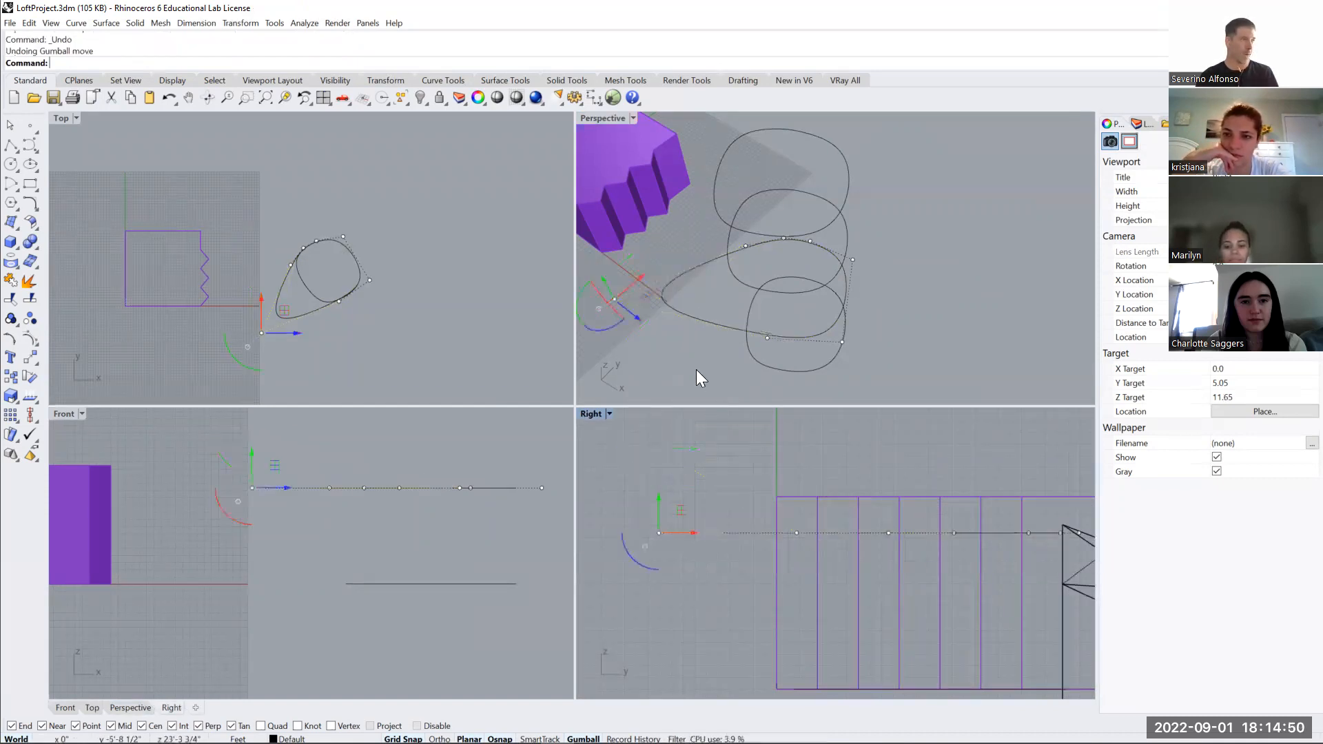
Reshape the third curve from the bottom by pulling a corner point outward away from the box and shifting the opposite corner point within its plane
{"action": "left_click", "coordinate": [843, 238]}
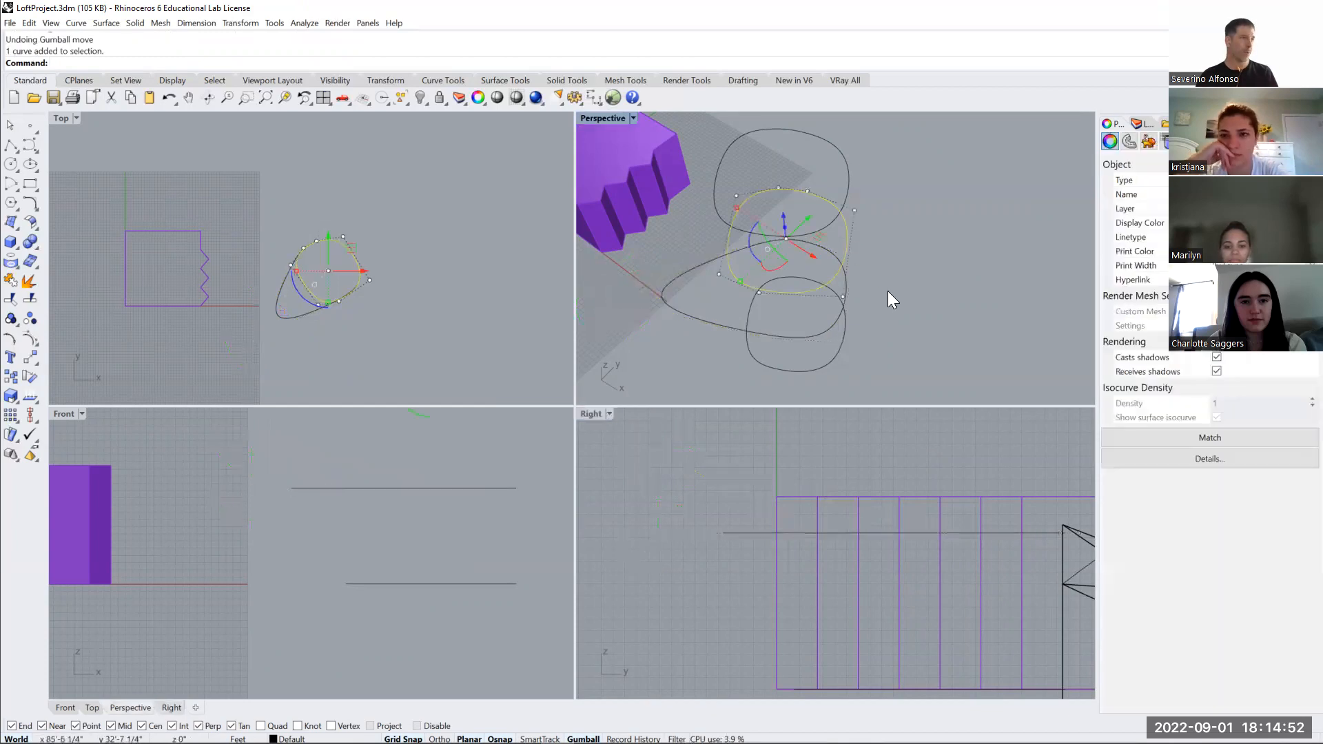
{"action": "left_click", "coordinate": [844, 297]}
{"action": "mouse_move", "coordinate": [869, 291]}
{"action": "left_mouse_down"}
{"action": "mouse_move", "coordinate": [970, 295]}
{"action": "mouse_move", "coordinate": [865, 286]}
{"action": "left_mouse_up"}
{"action": "left_click", "coordinate": [718, 274]}
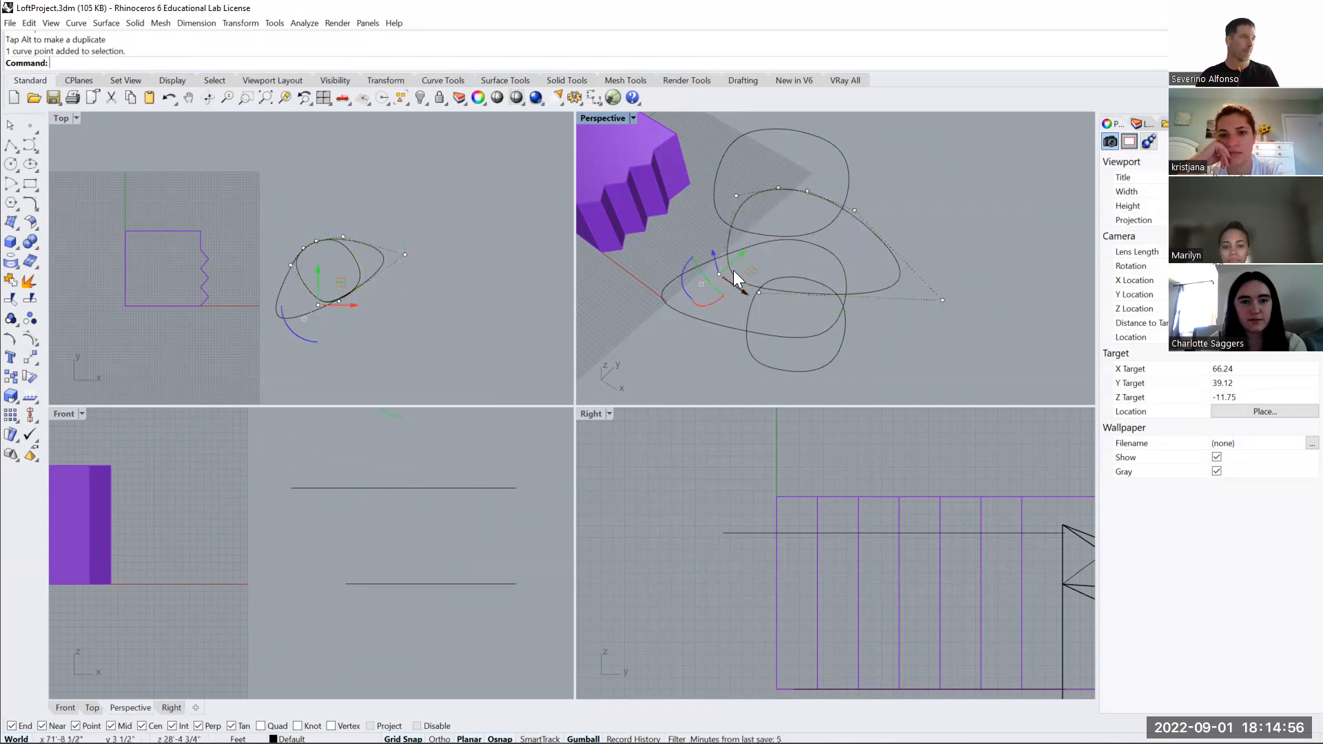
{"action": "left_click_drag", "start_coordinate": [747, 269], "coordinate": [748, 243]}
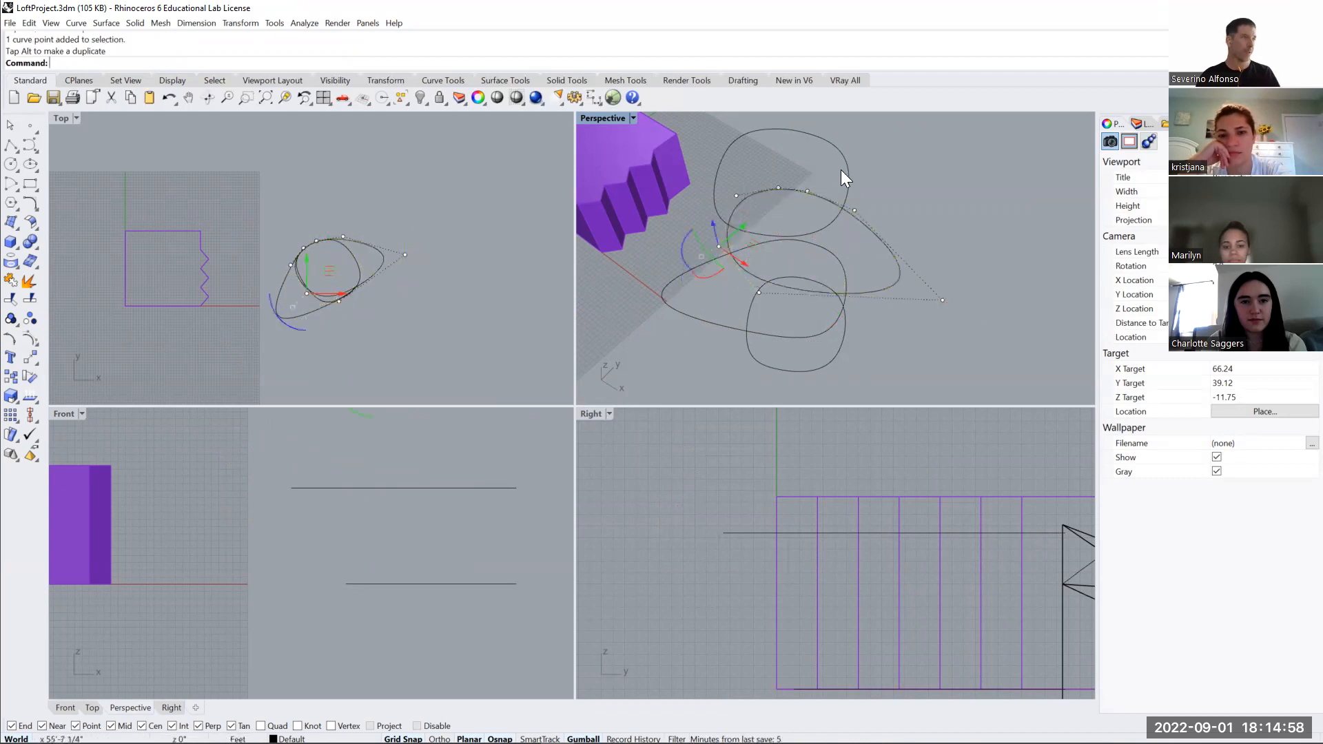
Scale the top curve narrower in X and longer in Y, and maximize the Perspective viewport
{"action": "left_click", "coordinate": [840, 170]}
{"action": "left_click_drag", "start_coordinate": [734, 155], "coordinate": [713, 238]}
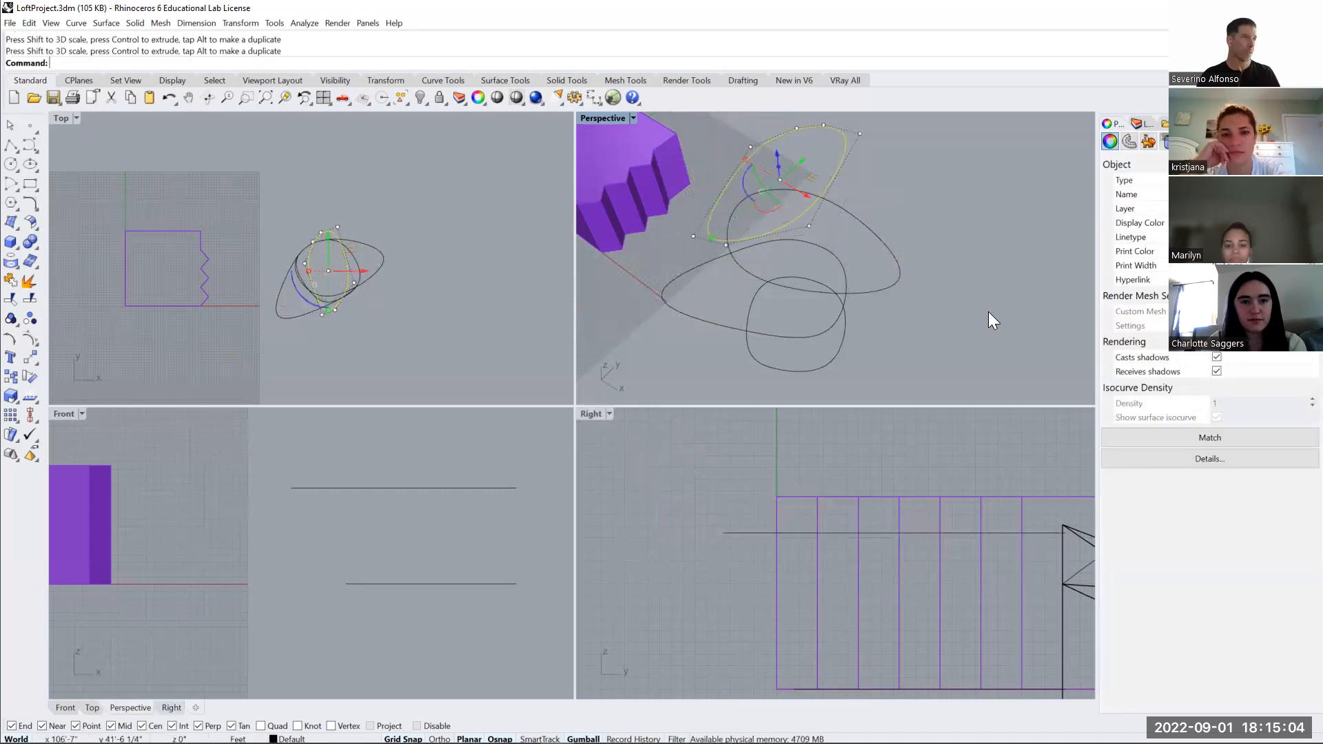
{"action": "double_click", "coordinate": [602, 118]}
{"action": "left_click", "coordinate": [689, 427]}
{"action": "right_click_drag", "start_coordinate": [737, 505], "coordinate": [595, 335]}
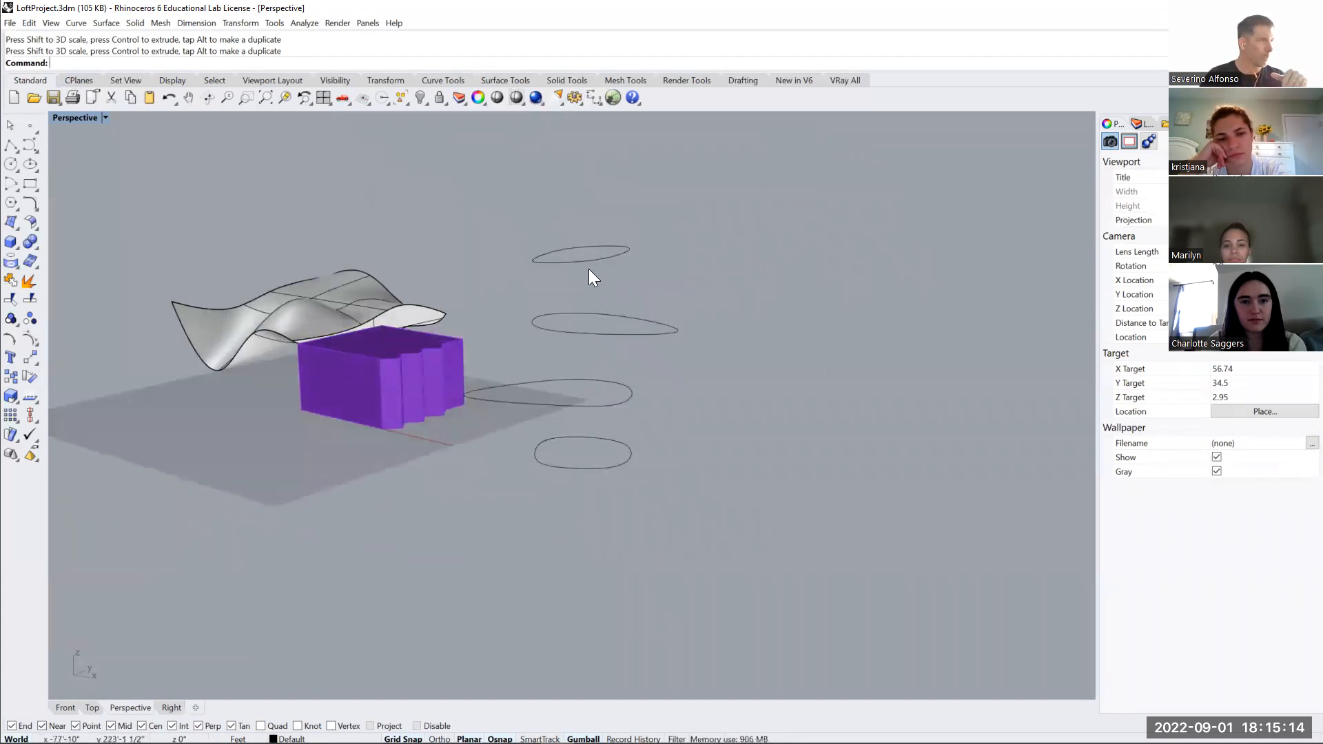
{"action": "right_click_drag", "start_coordinate": [570, 404], "coordinate": [594, 419]}
{"action": "type", "text": "Loft"}
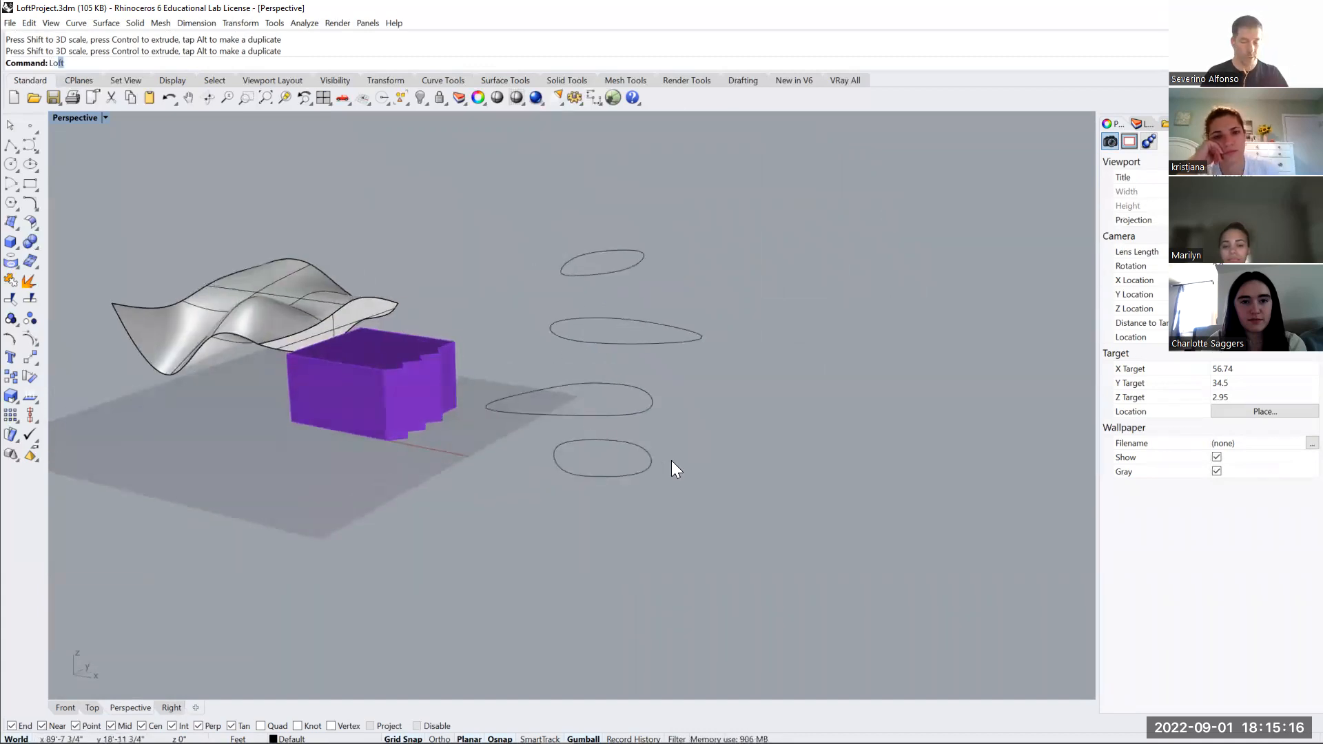
{"action": "key", "text": "Return"}
{"action": "left_click", "coordinate": [641, 468]}
{"action": "left_click", "coordinate": [641, 415]}
{"action": "key", "text": "Escape"}
{"action": "key", "text": "Return"}
{"action": "left_click", "coordinate": [634, 473]}
{"action": "left_click", "coordinate": [632, 417]}
{"action": "left_click", "coordinate": [643, 343]}
{"action": "left_click", "coordinate": [631, 278]}
{"action": "key", "text": "Return"}
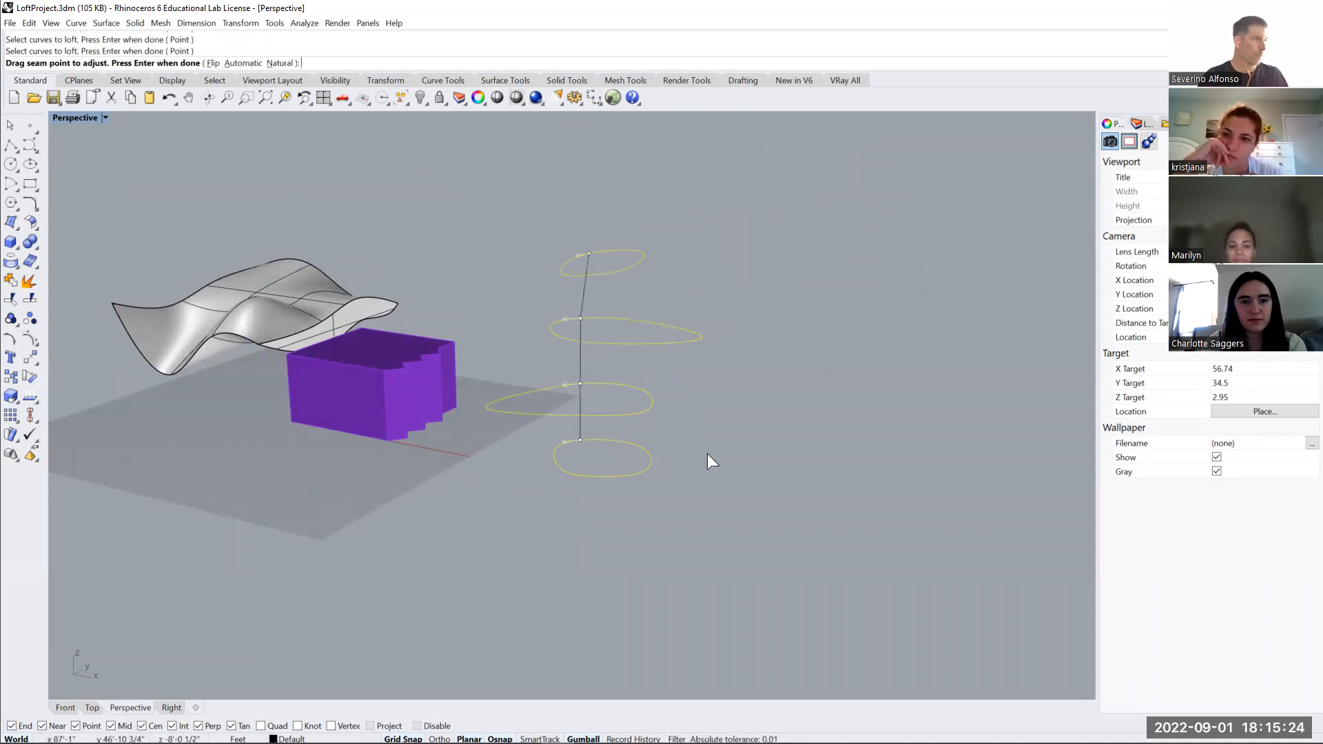
{"action": "right_click_drag", "start_coordinate": [537, 449], "coordinate": [611, 449]}
{"action": "key", "text": "Escape"}
Try moving a corner control point of the top curve across its outline, and undo the move
{"action": "left_click", "coordinate": [664, 336]}
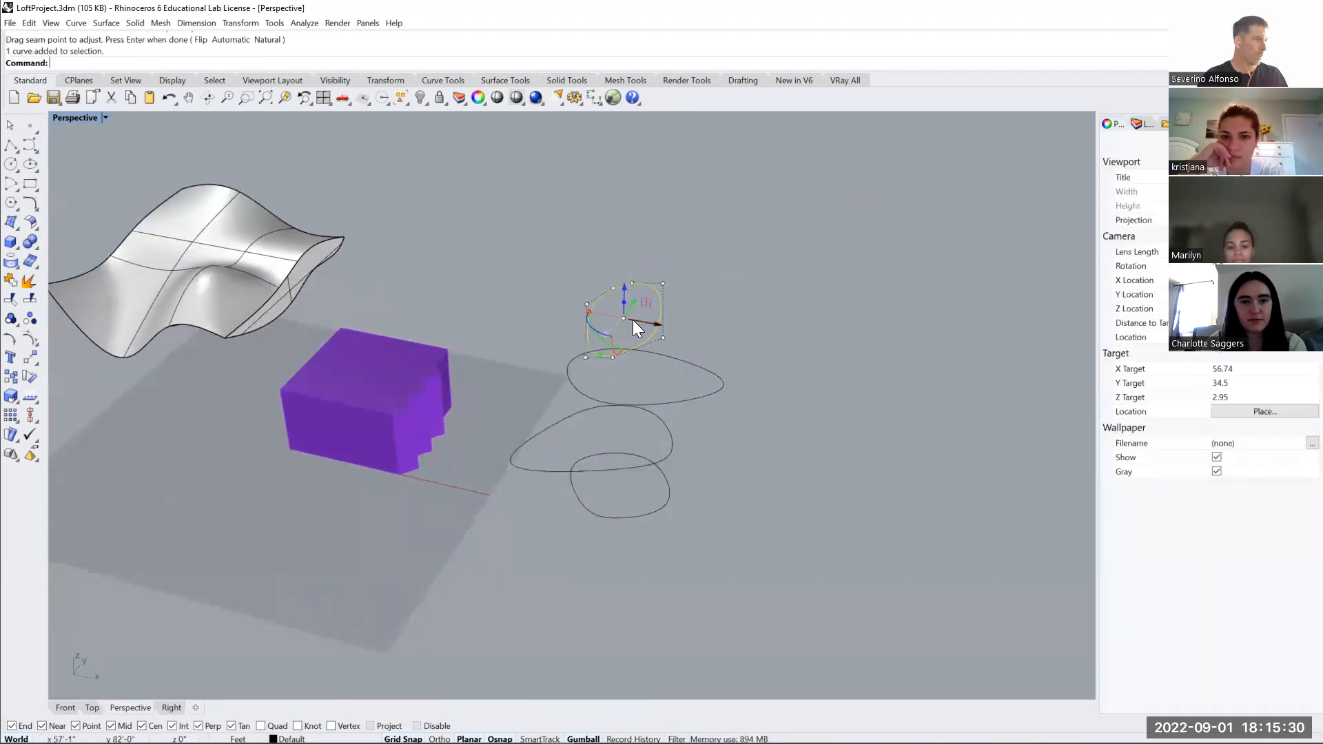
{"action": "left_click", "coordinate": [662, 336]}
{"action": "left_click_drag", "start_coordinate": [691, 322], "coordinate": [690, 285]}
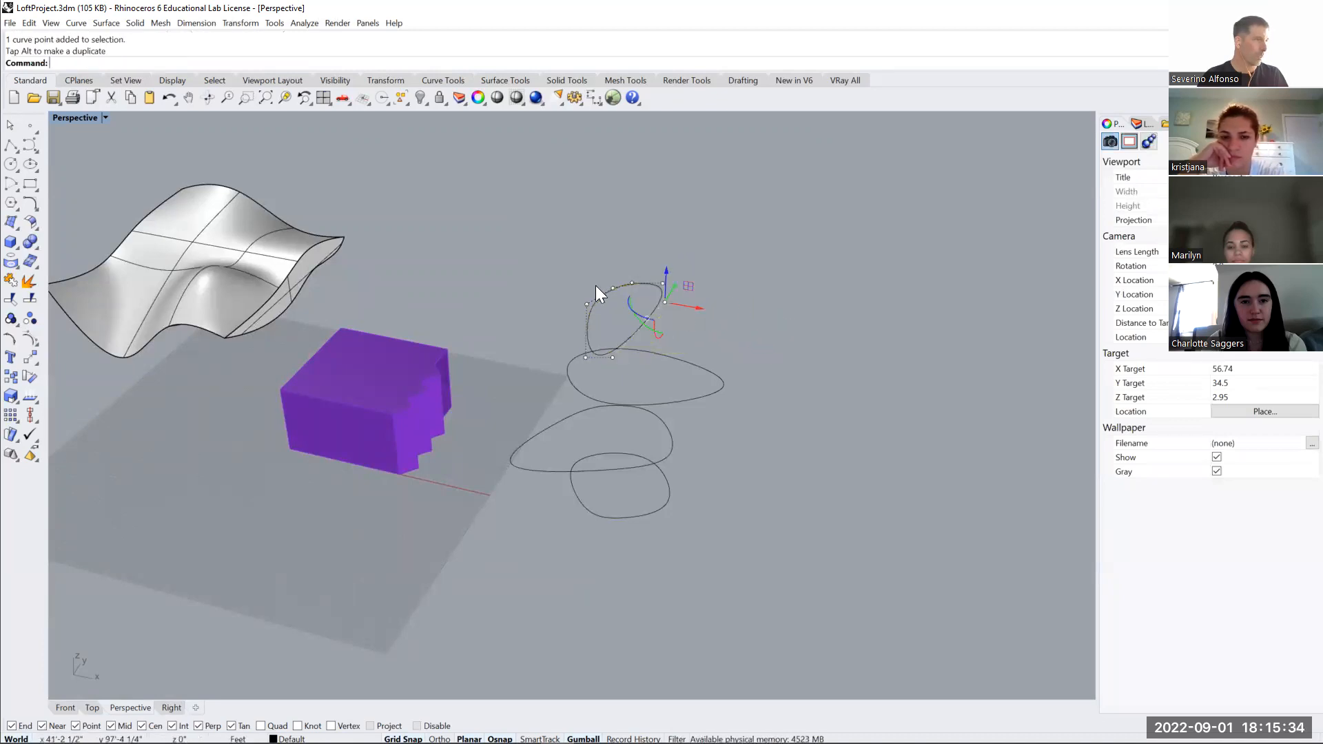
{"action": "scroll", "coordinate": [595, 285], "scroll_direction": "up", "scroll_amount": 3}
{"action": "left_click", "coordinate": [632, 292]}
{"action": "right_click_drag", "start_coordinate": [656, 277], "coordinate": [658, 376]}
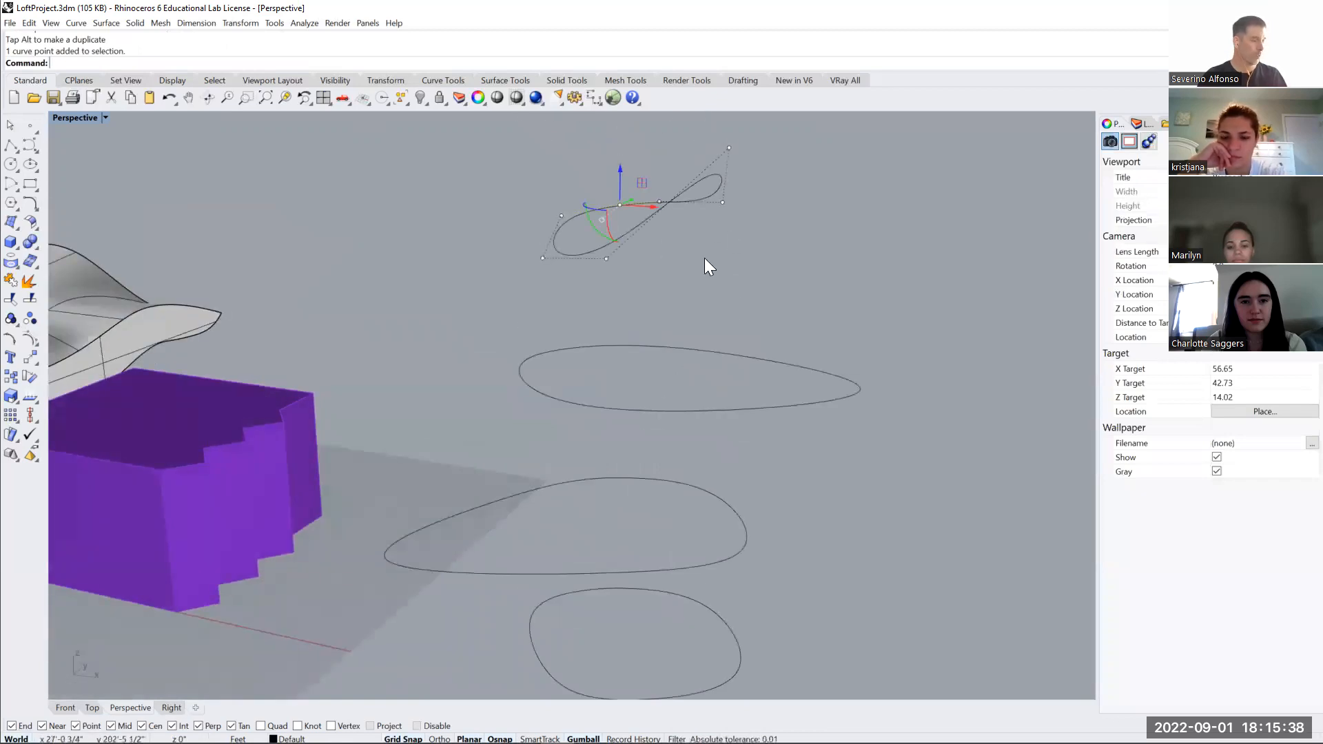
{"action": "right_click_drag", "start_coordinate": [751, 215], "coordinate": [754, 325]}
{"action": "key", "text": "ctrl+z"}
Reshape the top curve by moving its control points into a tapered outline with one wide end and one narrow tip
{"action": "right_click_drag", "start_coordinate": [750, 529], "coordinate": [749, 466], "text": "shift"}
{"action": "left_click_drag", "start_coordinate": [720, 474], "coordinate": [657, 435]}
{"action": "left_click_drag", "start_coordinate": [515, 328], "coordinate": [611, 375]}
{"action": "left_click_drag", "start_coordinate": [588, 277], "coordinate": [554, 313]}
{"action": "key", "text": "Escape"}
{"action": "key", "text": "Escape"}
Reshape the second curve from the bottom by moving a control point inward, giving it a concave side with a pointed tip
{"action": "mouse_move", "coordinate": [609, 530]}
{"action": "right_mouse_down"}
{"action": "mouse_move", "coordinate": [636, 476]}
{"action": "mouse_move", "coordinate": [609, 521]}
{"action": "right_mouse_up"}
{"action": "scroll", "coordinate": [635, 475], "scroll_direction": "down", "scroll_amount": 5}
{"action": "left_click", "coordinate": [560, 448]}
{"action": "left_click", "coordinate": [578, 442]}
{"action": "scroll", "coordinate": [609, 521], "scroll_direction": "up", "scroll_amount": 2}
{"action": "left_click_drag", "start_coordinate": [597, 493], "coordinate": [695, 566]}
{"action": "key", "text": "Escape"}
{"action": "key", "text": "Escape"}
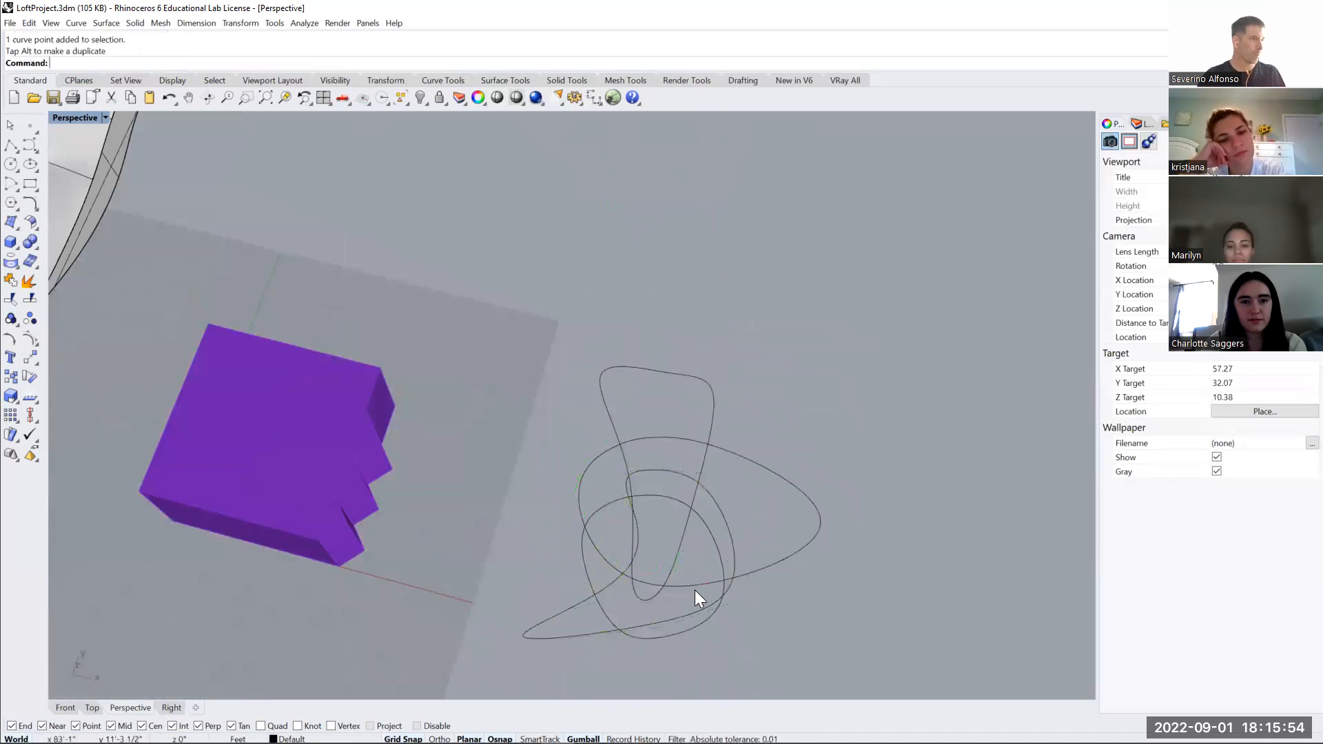
Start a Loft through the four reshaped curves, picking them in order from bottom to top
{"action": "right_click_drag", "start_coordinate": [695, 589], "coordinate": [707, 549]}
{"action": "type", "text": "Lof"}
{"action": "key", "text": "Return"}
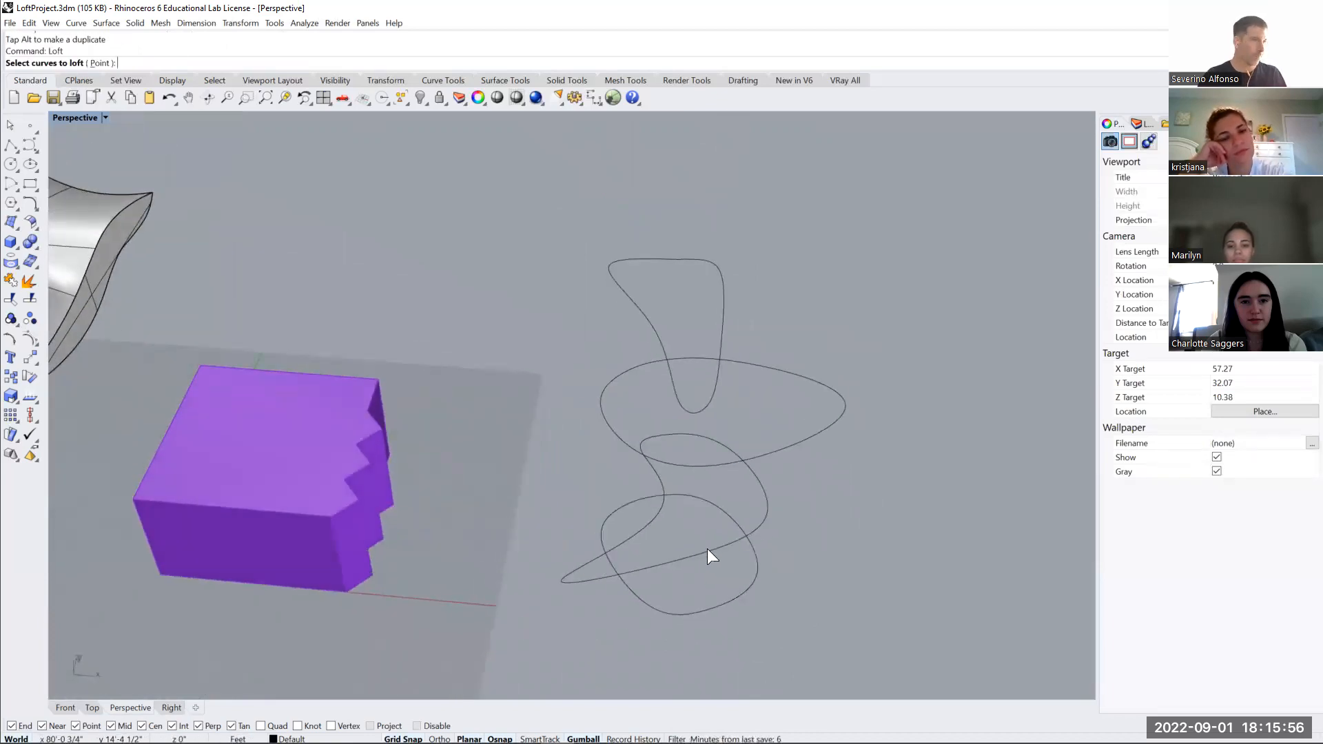
{"action": "left_click", "coordinate": [734, 596]}
{"action": "left_click", "coordinate": [721, 535]}
{"action": "left_click", "coordinate": [730, 460]}
{"action": "left_click", "coordinate": [707, 407]}
{"action": "right_click_drag", "start_coordinate": [714, 490], "coordinate": [717, 569]}
{"action": "key", "text": "Return"}
Slide the top curve's seam point along the curve to its nearby corner
{"action": "scroll", "coordinate": [689, 482], "scroll_direction": "up", "scroll_amount": 3}
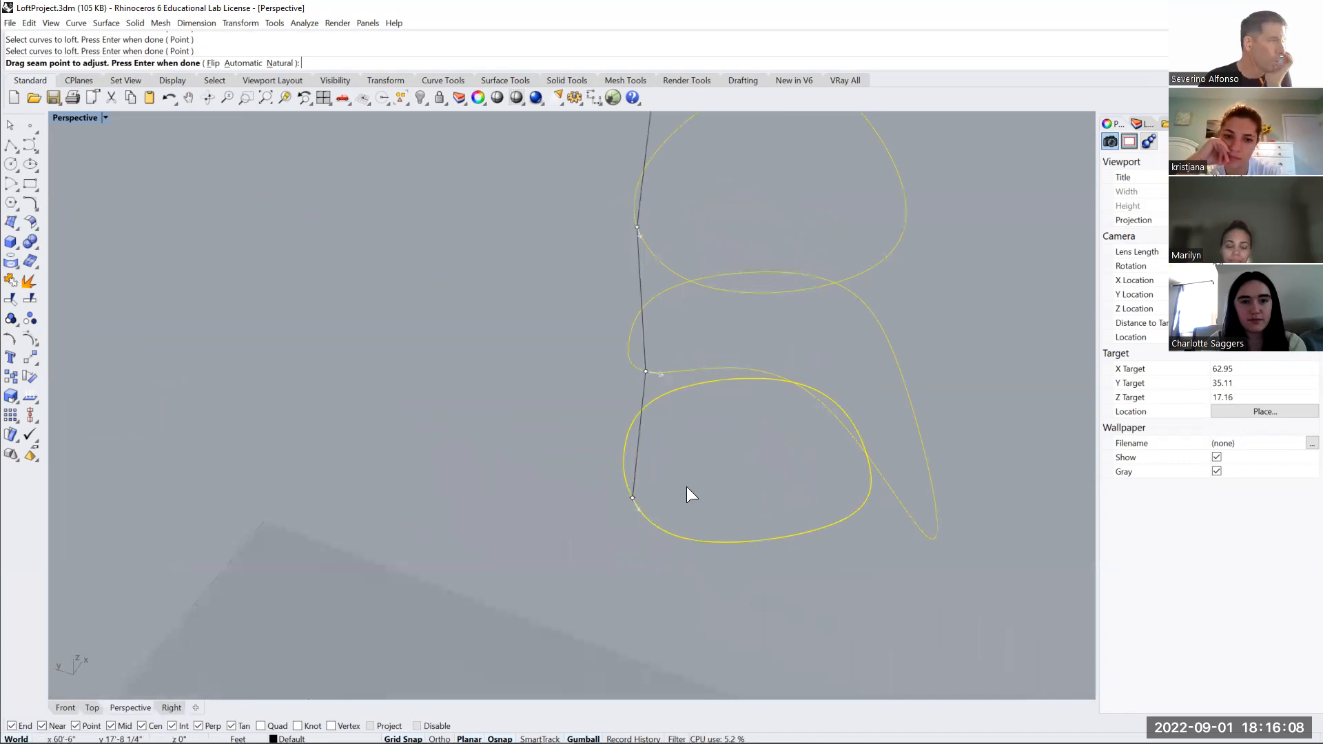
{"action": "right_click_drag", "start_coordinate": [707, 476], "coordinate": [712, 581], "text": "shift"}
{"action": "scroll", "coordinate": [716, 562], "scroll_direction": "down", "scroll_amount": 1}
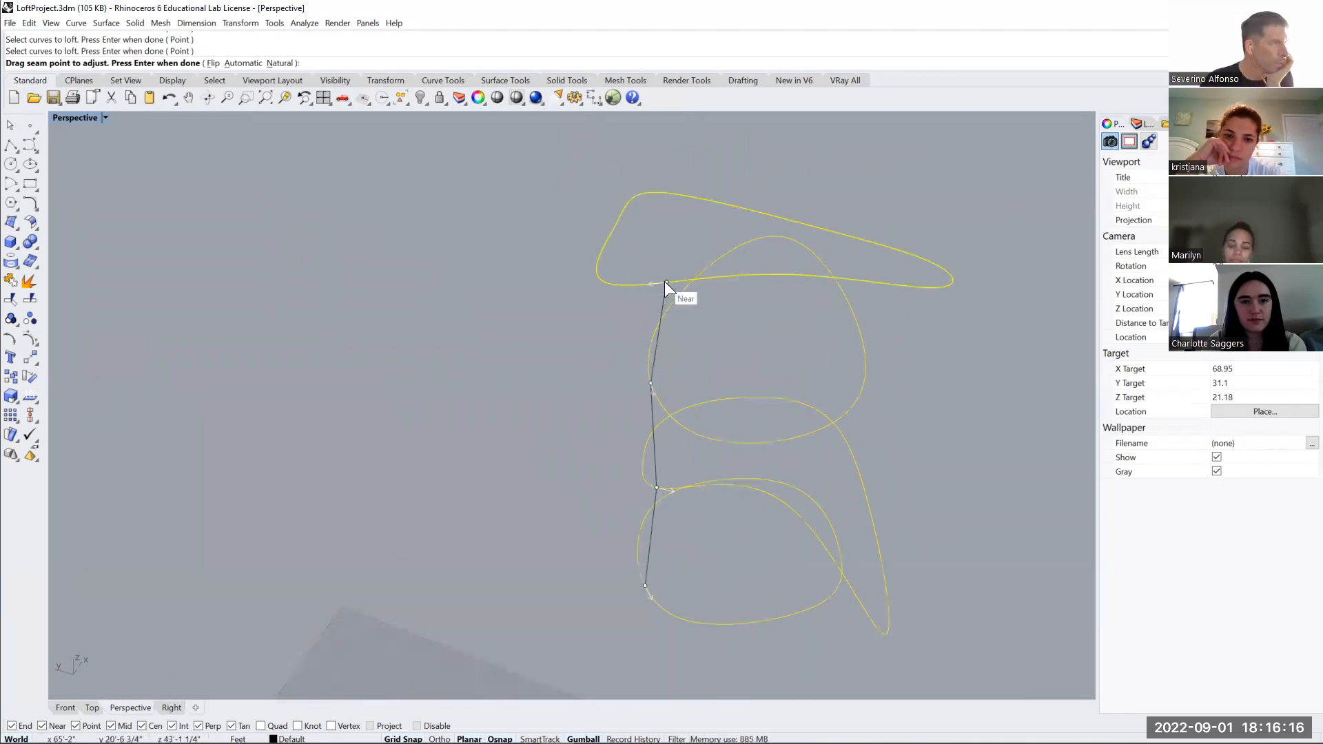
{"action": "left_click_drag", "start_coordinate": [663, 282], "coordinate": [600, 283]}
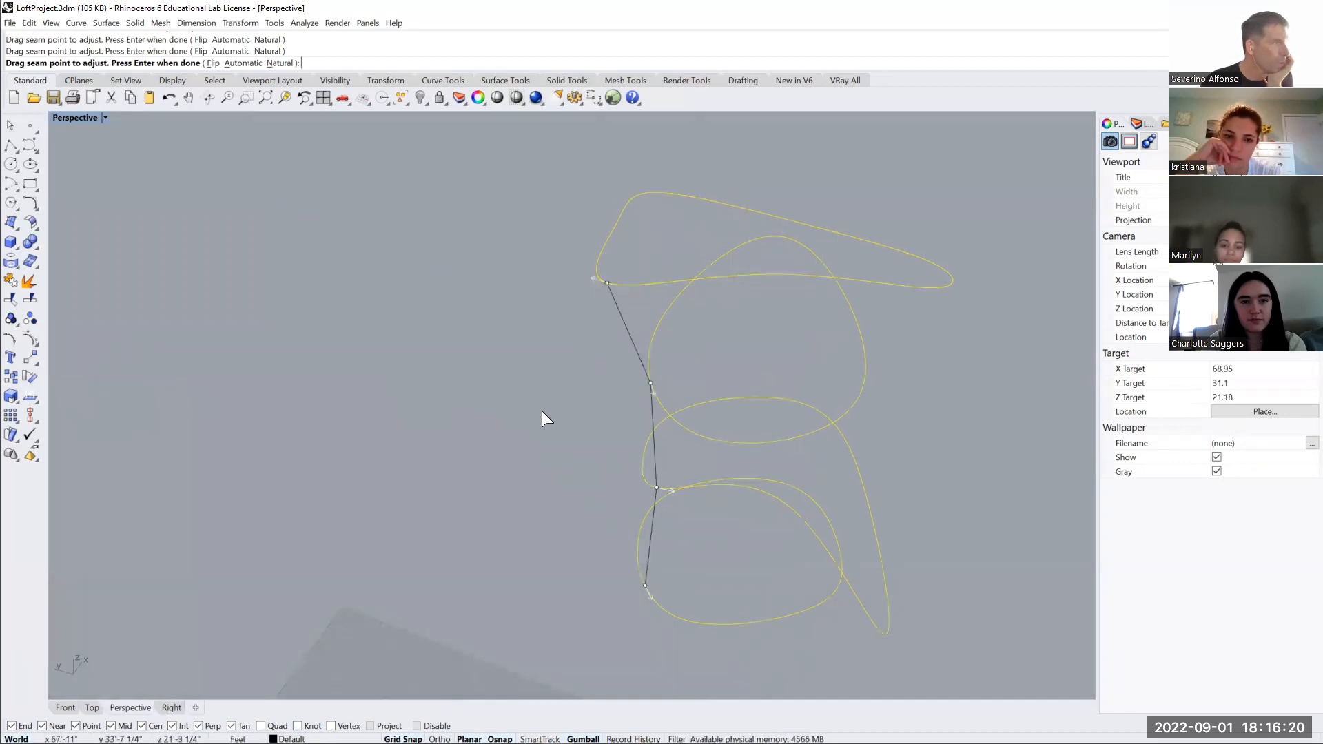
{"action": "right_click_drag", "start_coordinate": [528, 482], "coordinate": [548, 499]}
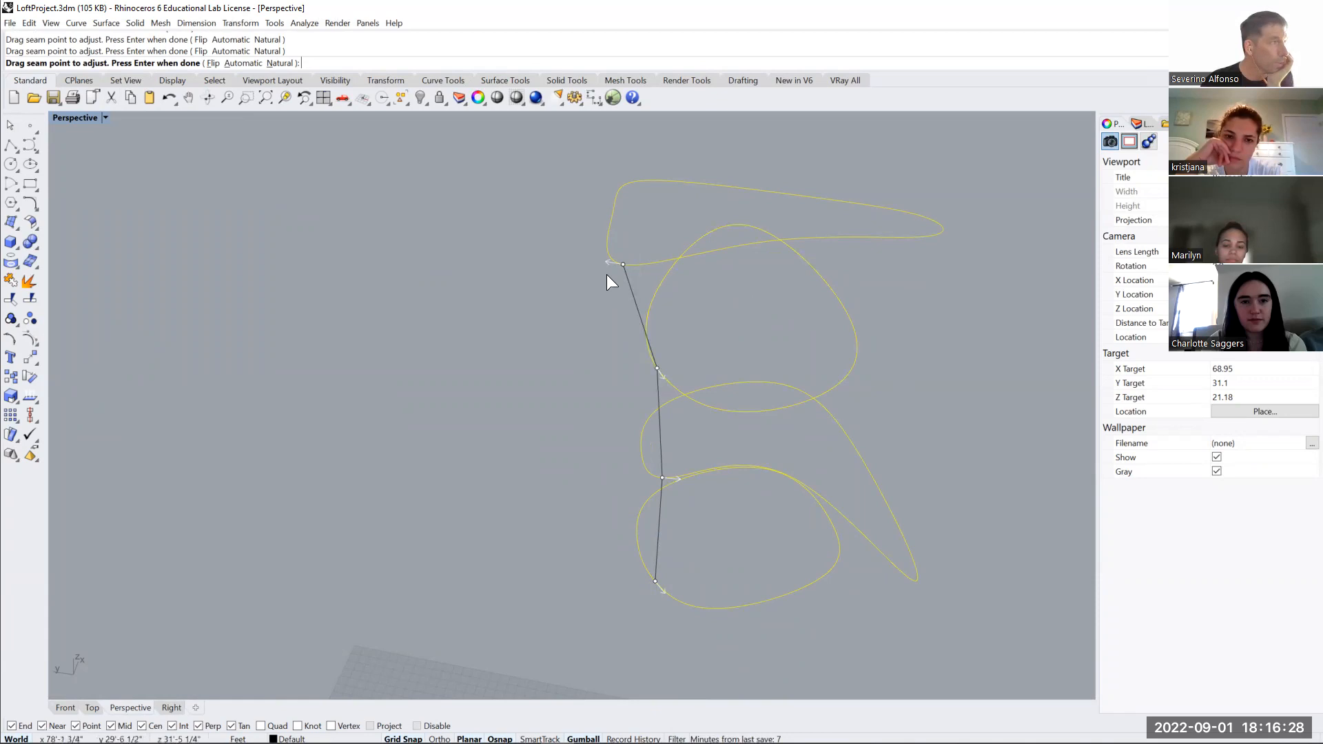
Create the loft with Normal style and Do not simplify, and undo it after viewing the twisted surface
{"action": "key", "text": "Return"}
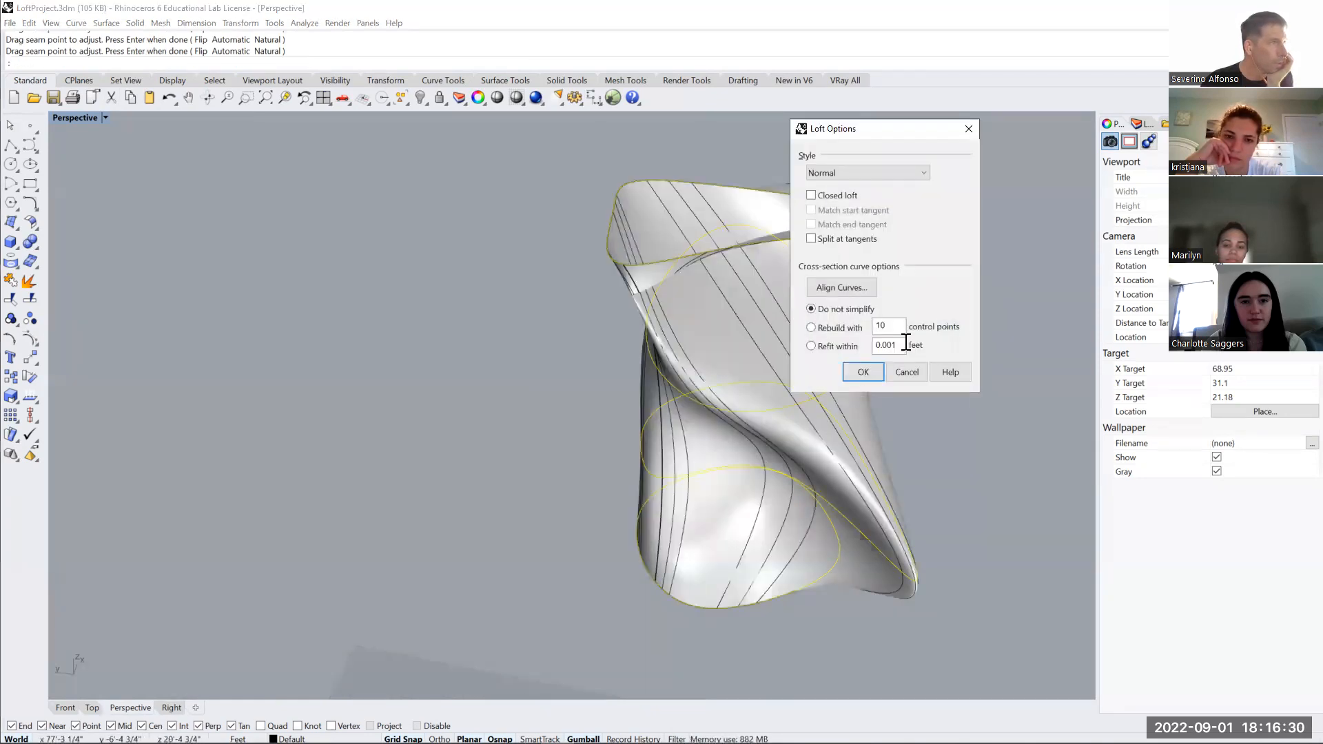
{"action": "left_click", "coordinate": [867, 374]}
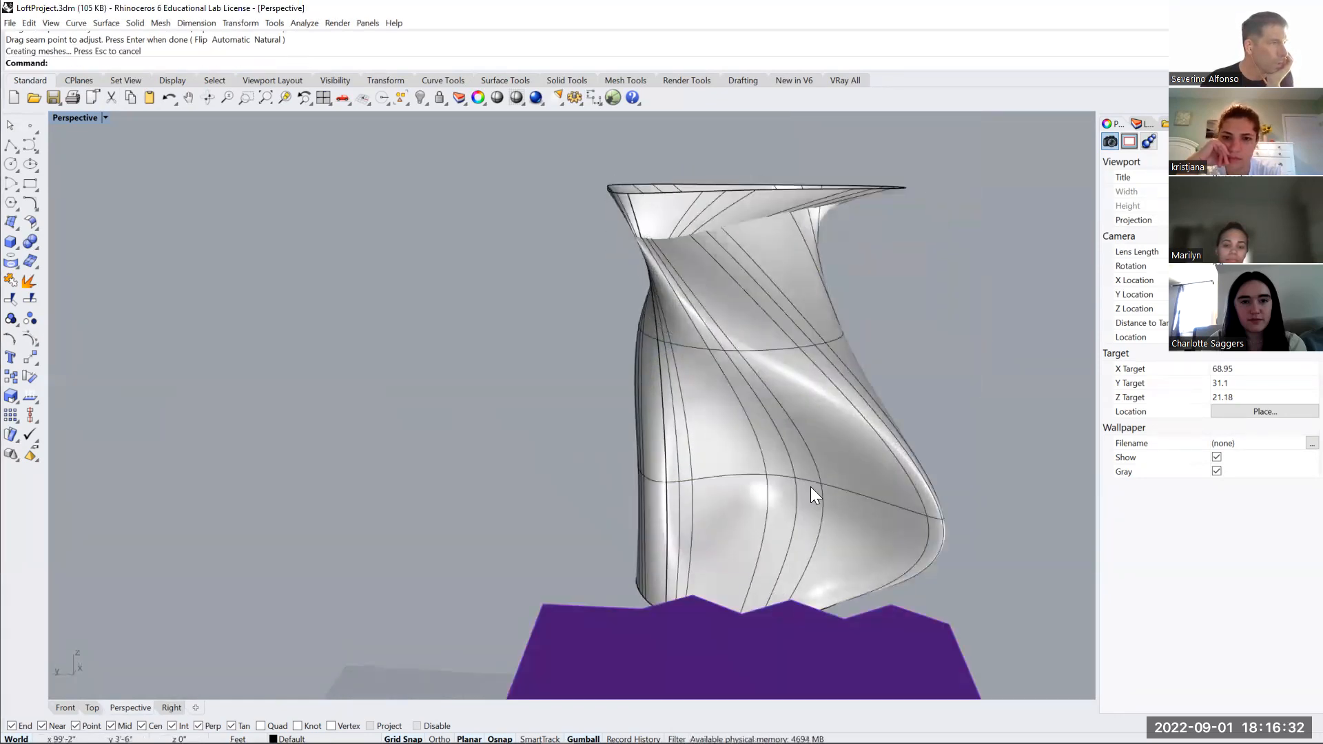
{"action": "right_click_drag", "start_coordinate": [832, 325], "coordinate": [626, 181]}
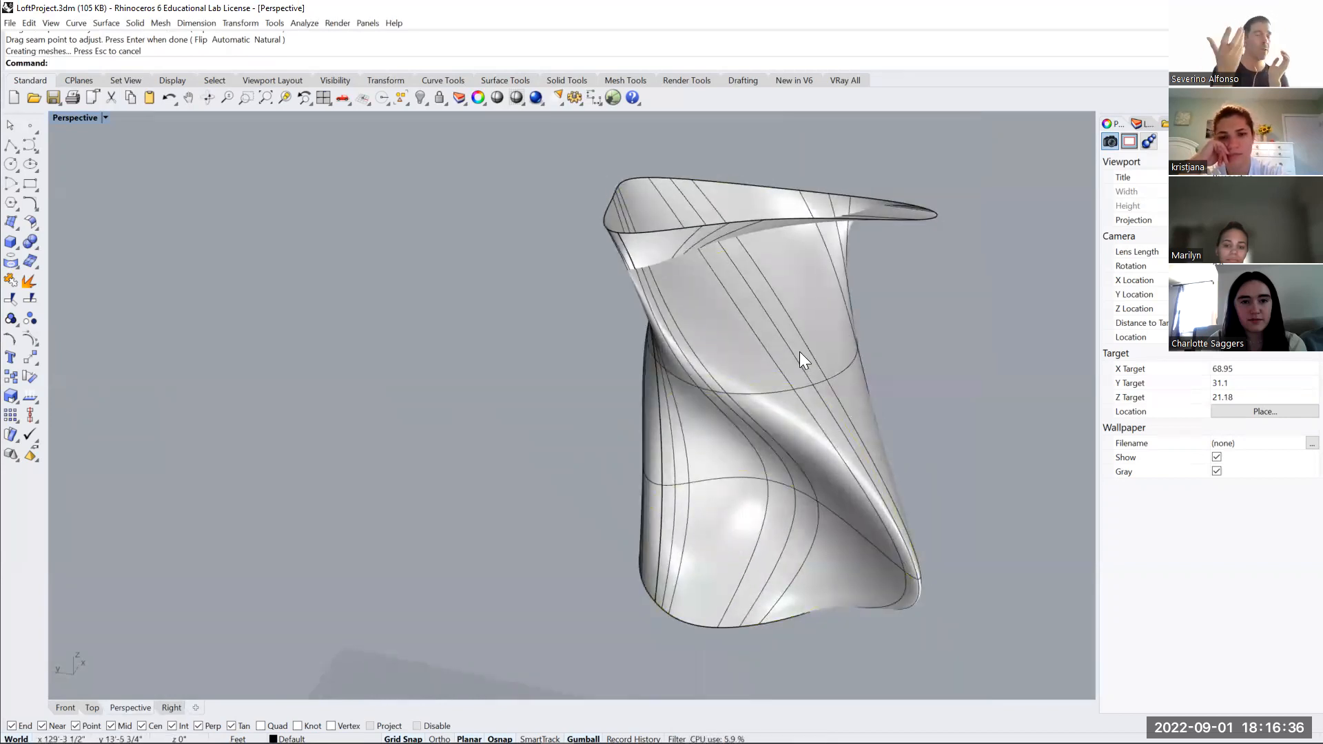
{"action": "key", "text": "ctrl+z"}
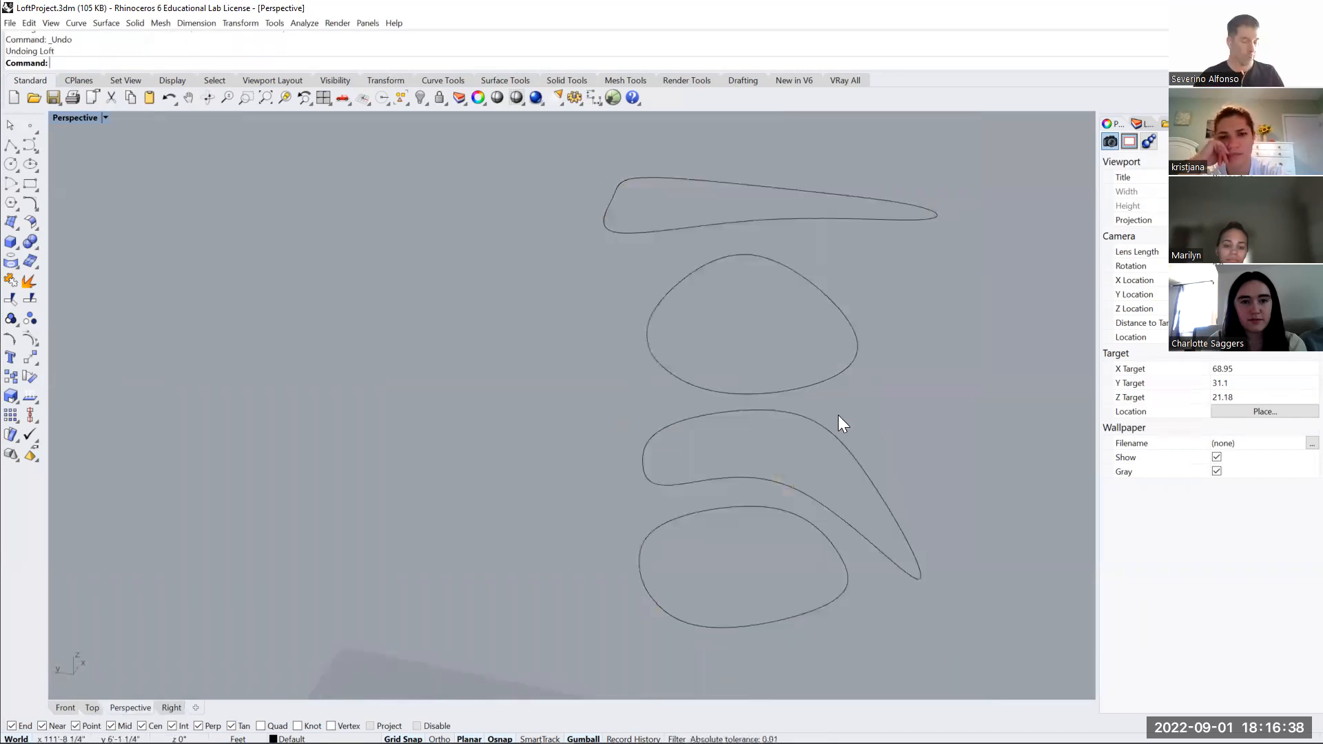
Restart the Loft and select the four curves again from bottom to top, proceeding to the seam adjustment
{"action": "key", "text": "Return"}
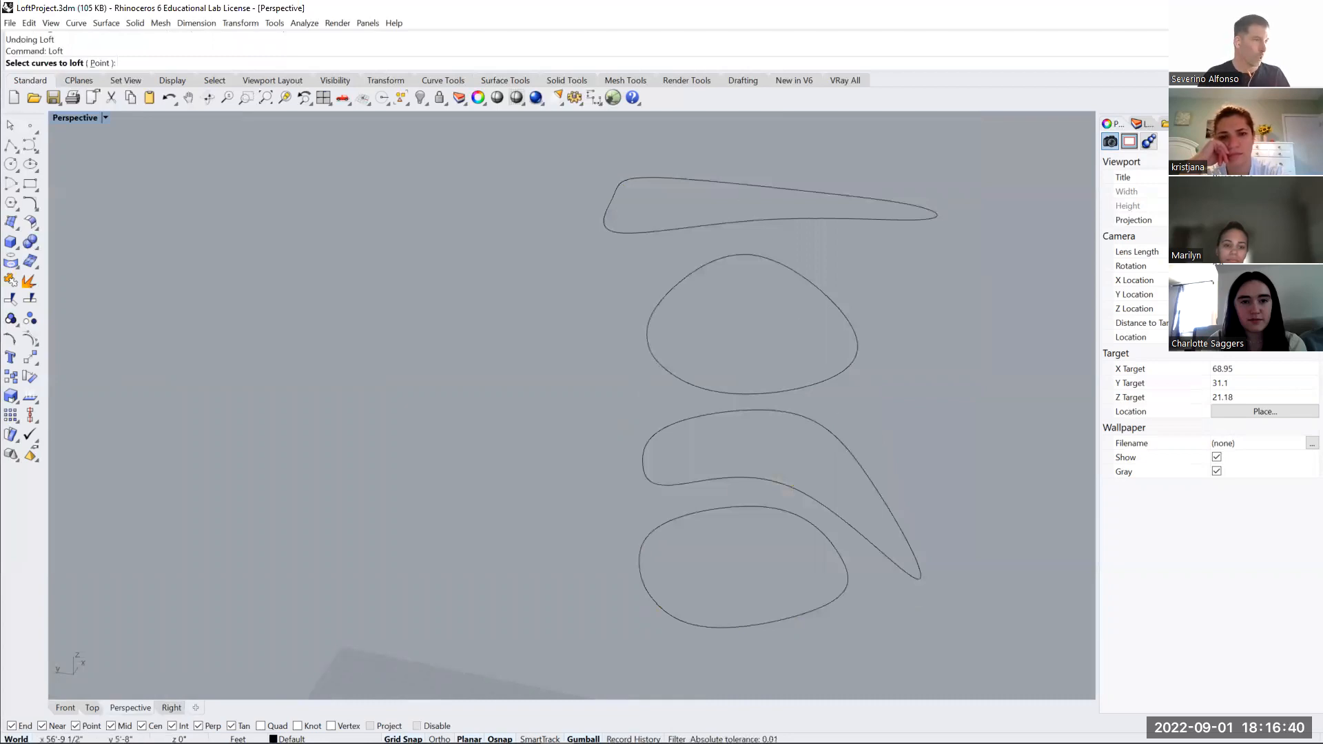
{"action": "left_click", "coordinate": [817, 614]}
{"action": "left_click", "coordinate": [816, 501]}
{"action": "left_click", "coordinate": [801, 384]}
{"action": "left_click", "coordinate": [801, 217]}
{"action": "key", "text": "Return"}
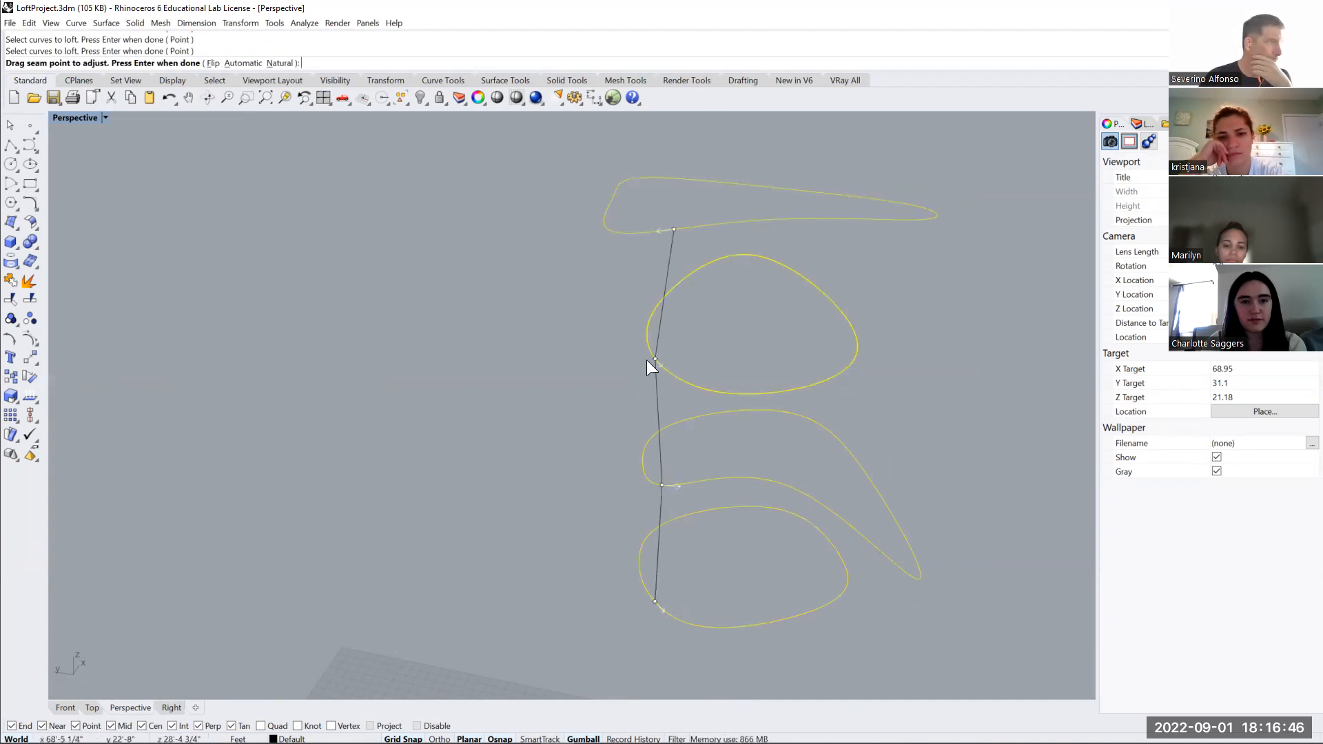
Slide the top curve's seam point around to its nearby corner above the lower seams and create the loft
{"action": "left_click_drag", "start_coordinate": [666, 222], "coordinate": [598, 237]}
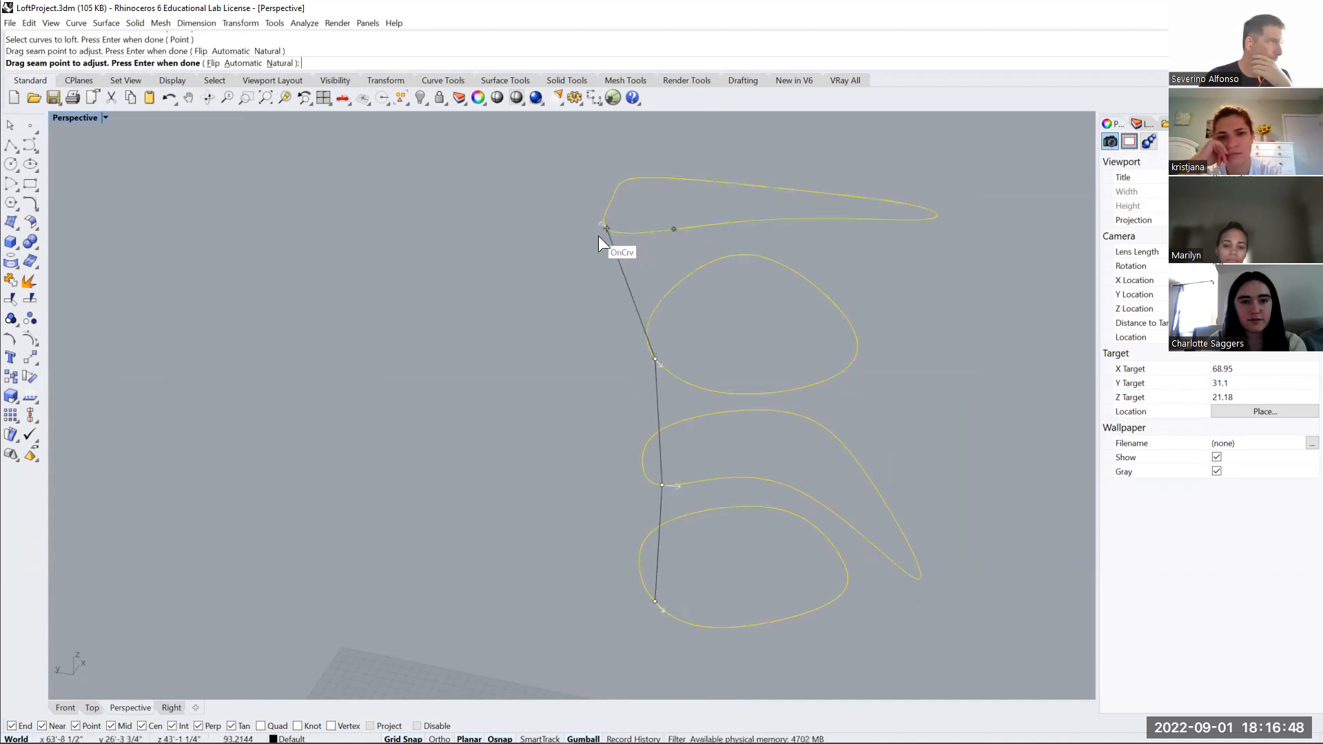
{"action": "right_click_drag", "start_coordinate": [581, 298], "coordinate": [597, 317]}
{"action": "scroll", "coordinate": [608, 269], "scroll_direction": "up", "scroll_amount": 2}
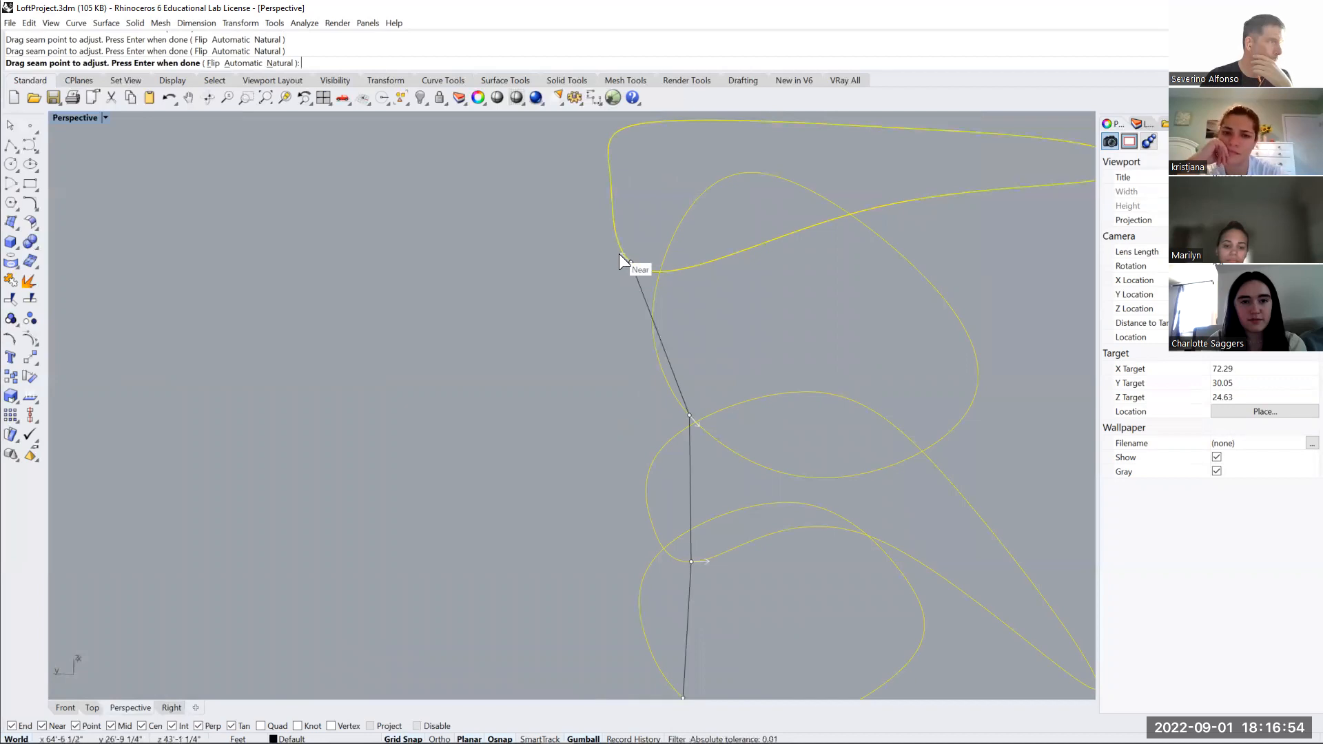
{"action": "right_click_drag", "start_coordinate": [600, 301], "coordinate": [663, 291]}
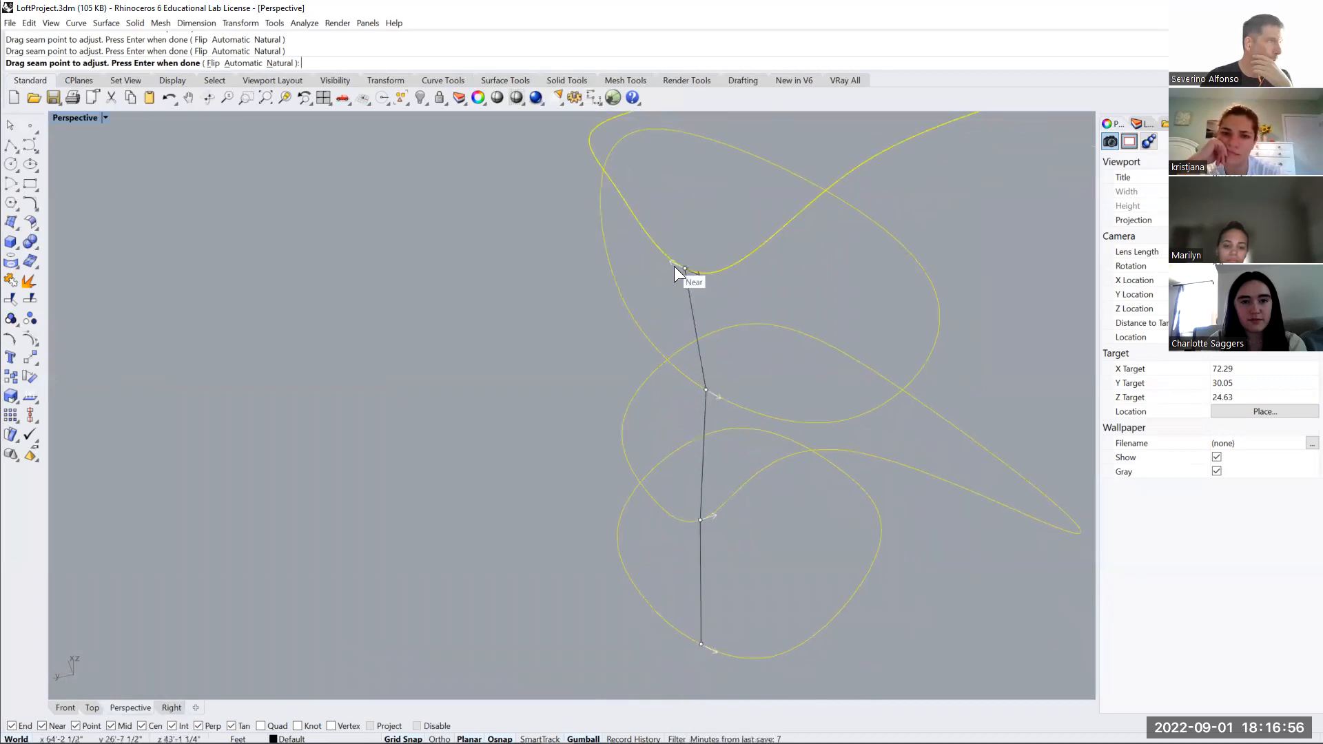
{"action": "right_click_drag", "start_coordinate": [862, 443], "coordinate": [867, 540]}
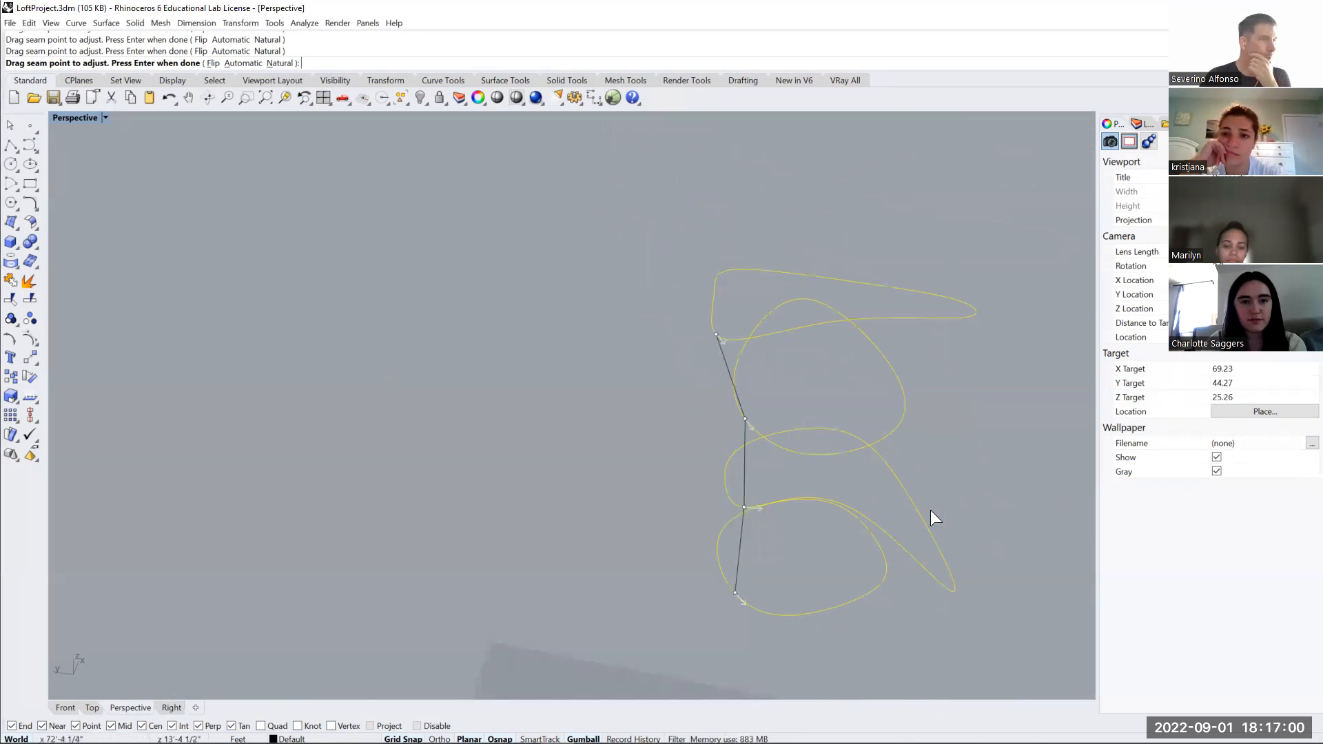
{"action": "key", "text": "Return"}
{"action": "left_click", "coordinate": [879, 371]}
Cap the open ends of the lofted surface to make it a closed solid
{"action": "right_click_drag", "start_coordinate": [900, 449], "coordinate": [794, 395]}
{"action": "left_click", "coordinate": [700, 425]}
{"action": "type", "text": "Cap"}
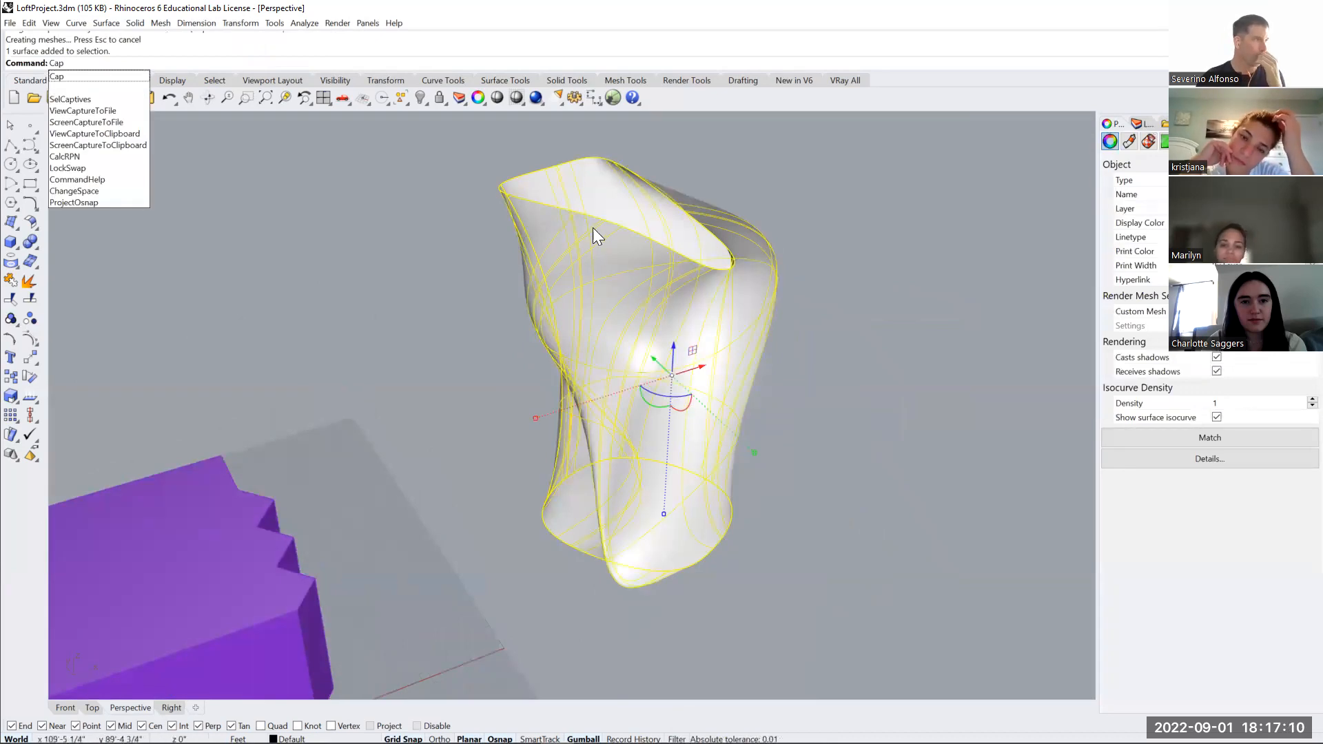
{"action": "key", "text": "Return"}
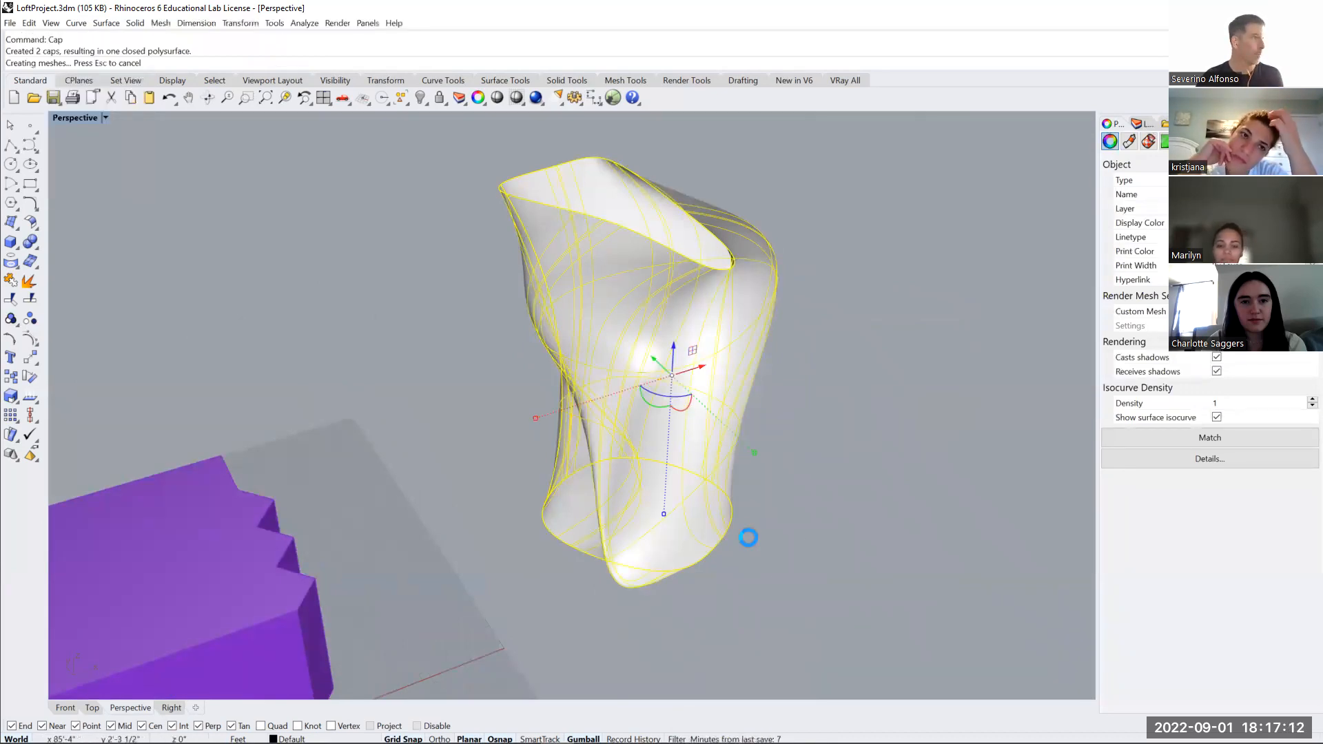
{"action": "left_click", "coordinate": [856, 507]}
Move the capped loft away from its source curves to the area behind the purple box
{"action": "left_click", "coordinate": [658, 304]}
{"action": "scroll", "coordinate": [659, 304], "scroll_direction": "down", "scroll_amount": 3}
{"action": "scroll", "coordinate": [656, 325], "scroll_direction": "down", "scroll_amount": 4}
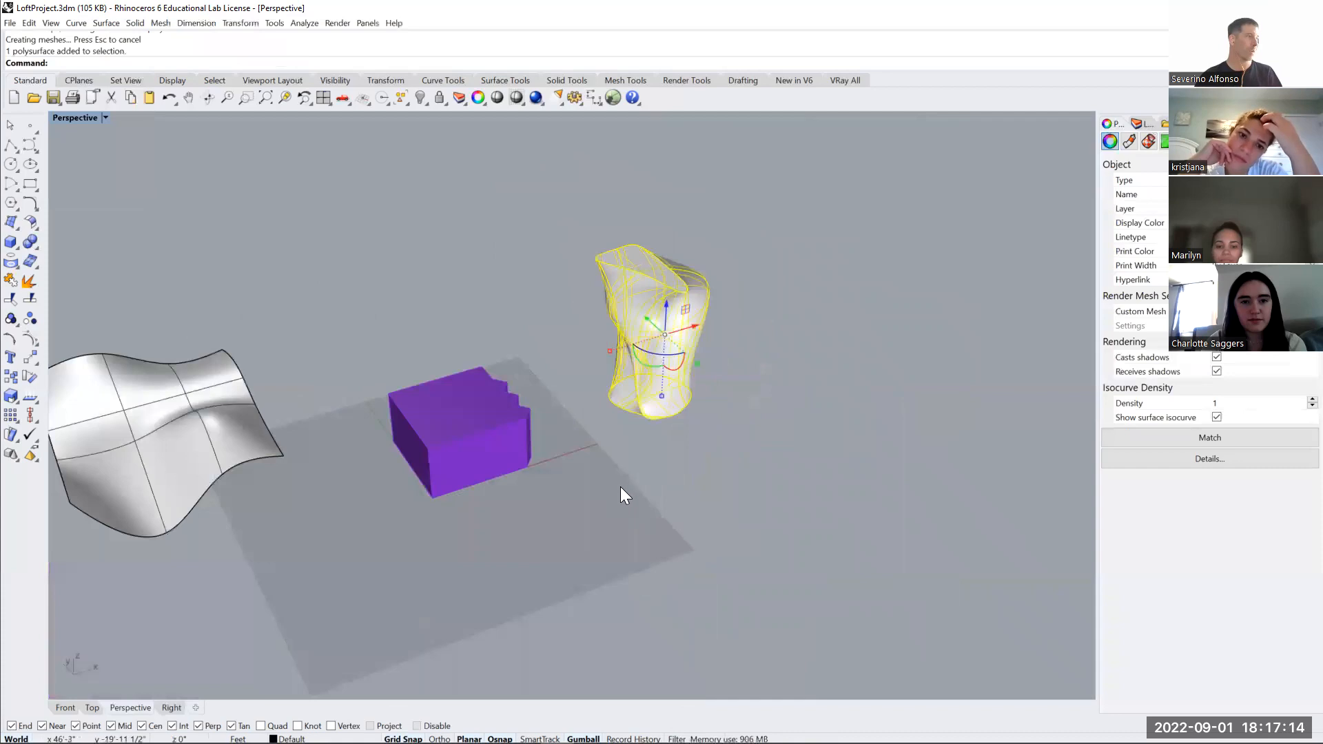
{"action": "mouse_move", "coordinate": [657, 389]}
{"action": "right_mouse_down"}
{"action": "mouse_move", "coordinate": [700, 484]}
{"action": "mouse_move", "coordinate": [665, 405]}
{"action": "right_mouse_up"}
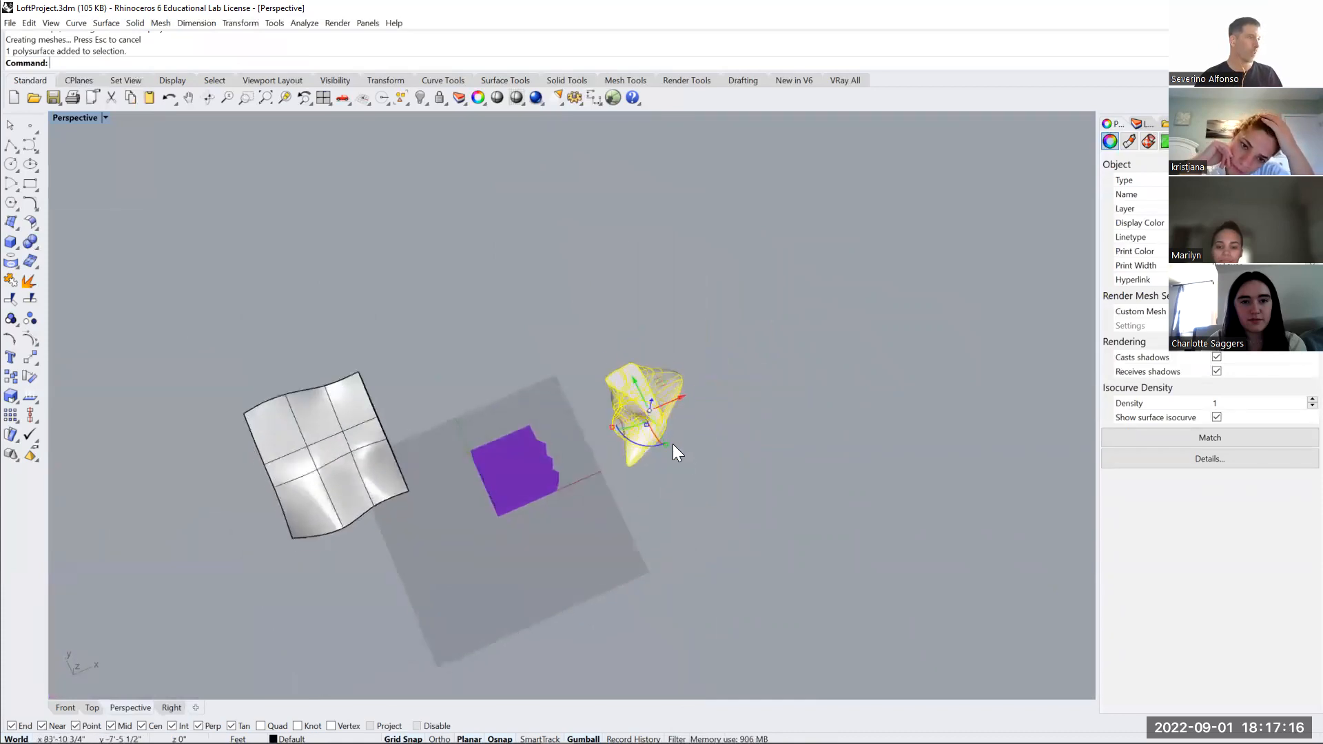
{"action": "scroll", "coordinate": [673, 444], "scroll_direction": "up", "scroll_amount": 3}
{"action": "left_click_drag", "start_coordinate": [647, 349], "coordinate": [459, 425]}
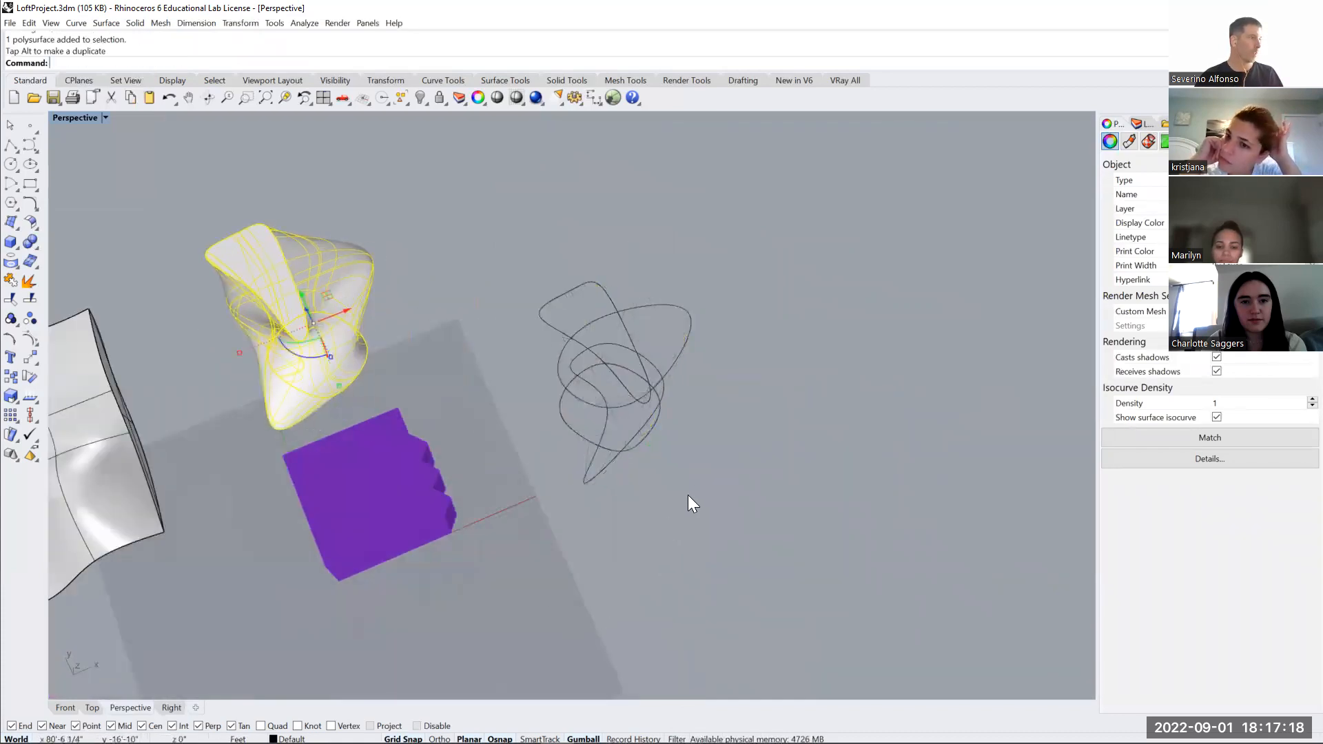
{"action": "left_click", "coordinate": [693, 514]}
{"action": "right_click_drag", "start_coordinate": [696, 476], "coordinate": [622, 422]}
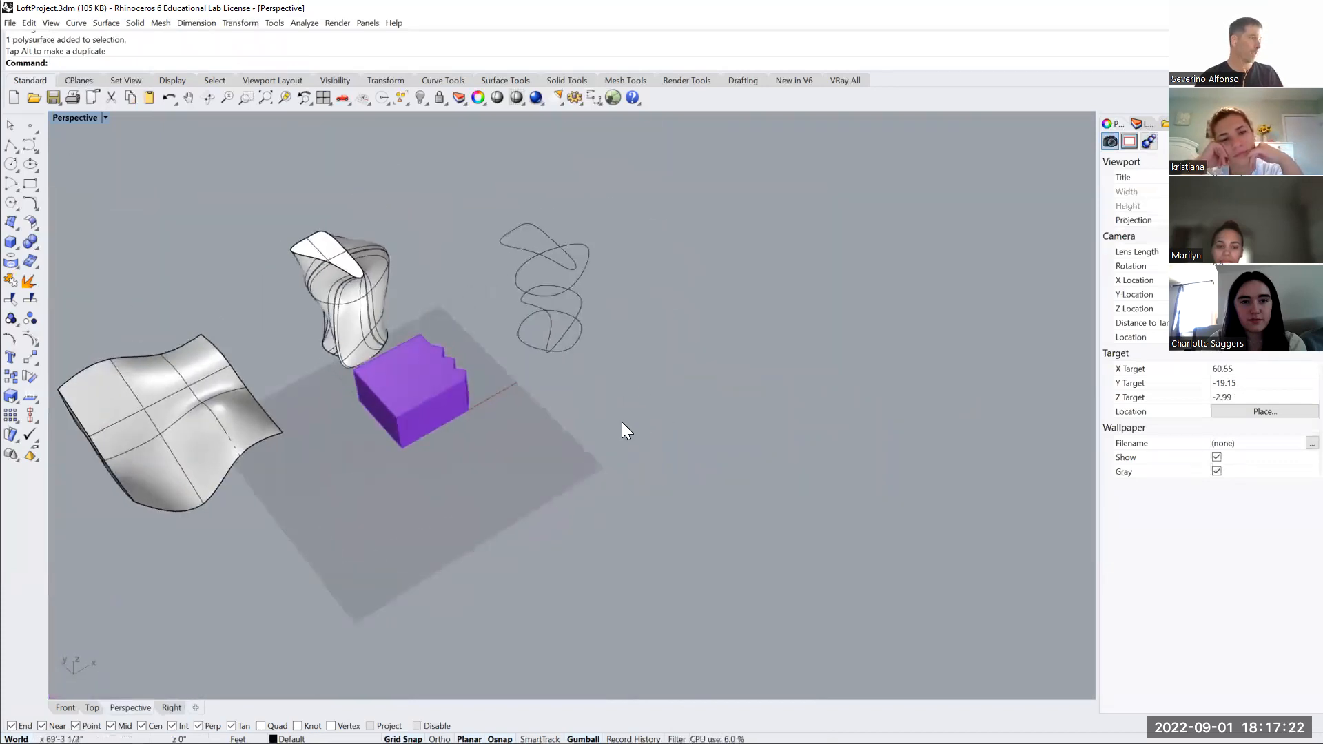
Draw a closed eight-point zigzag polyline in the Front view beside the stacked curves
{"action": "key", "text": "ctrl+Tab"}
{"action": "key", "text": "ctrl+Tab"}
{"action": "scroll", "coordinate": [611, 447], "scroll_direction": "down", "scroll_amount": 6}
{"action": "scroll", "coordinate": [610, 446], "scroll_direction": "down", "scroll_amount": 5}
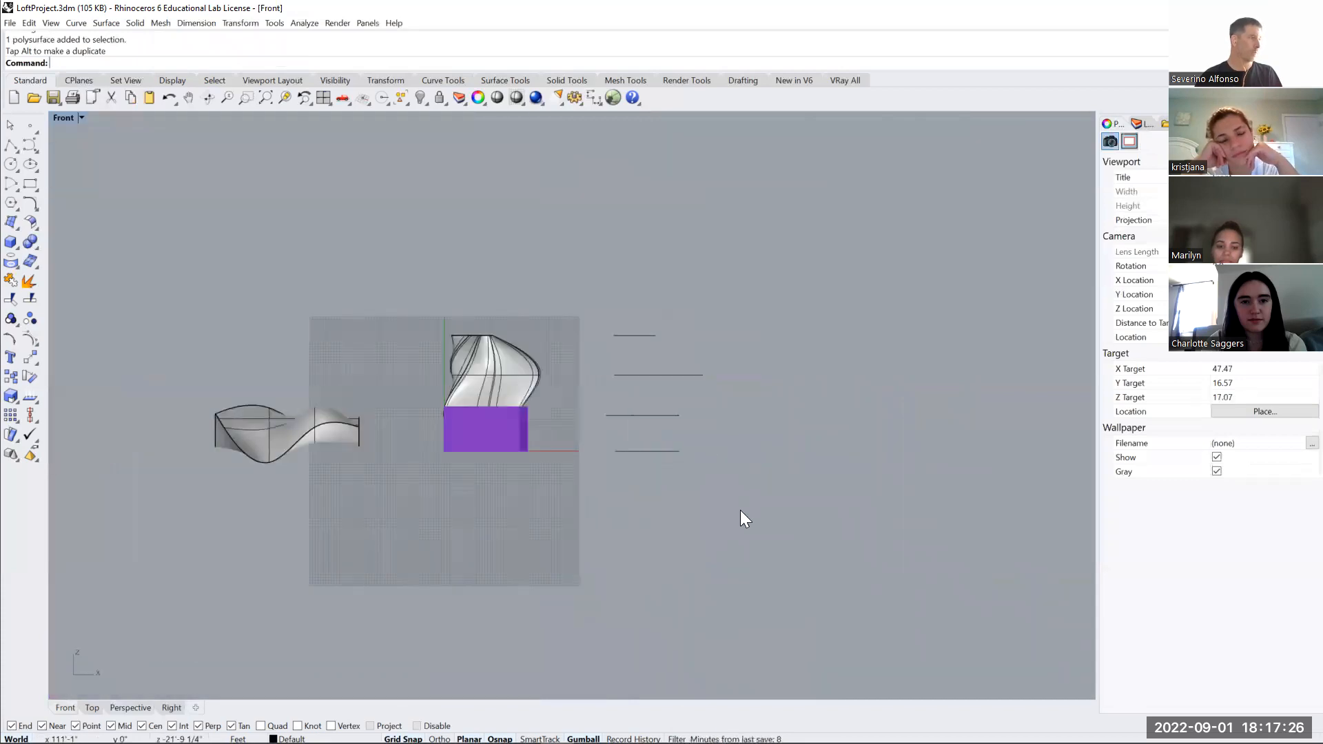
{"action": "type", "text": "yline"}
{"action": "key", "text": "Return"}
{"action": "left_click", "coordinate": [777, 414]}
{"action": "left_click", "coordinate": [780, 476]}
{"action": "left_click", "coordinate": [811, 444]}
{"action": "left_click", "coordinate": [845, 482]}
{"action": "left_click", "coordinate": [870, 423]}
{"action": "left_click", "coordinate": [839, 366]}
{"action": "left_click", "coordinate": [815, 409]}
{"action": "left_click", "coordinate": [778, 379]}
{"action": "left_click", "coordinate": [777, 414]}
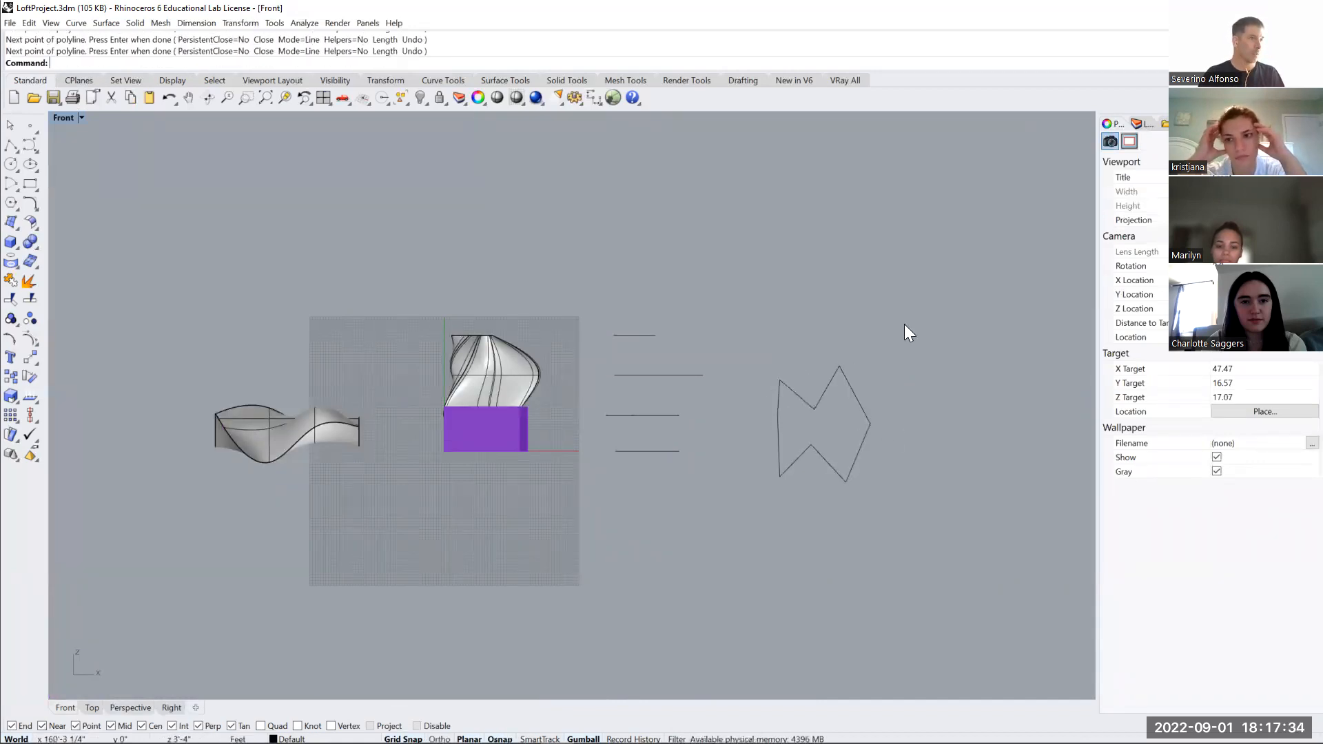
Duplicate the closed polyline a short distance away, perpendicular to its plane, in the Perspective view
{"action": "left_click", "coordinate": [860, 448]}
{"action": "key", "text": "ctrl+Tab"}
{"action": "key", "text": "ctrl+Tab"}
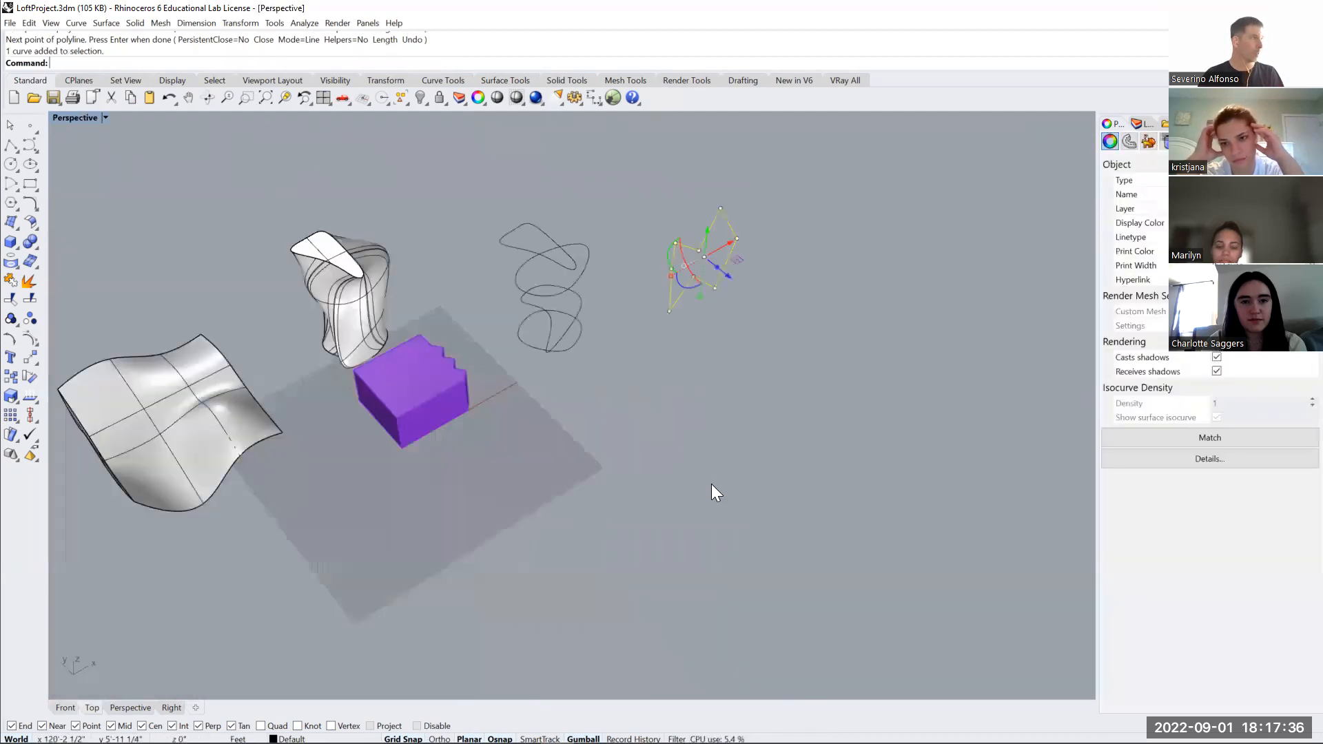
{"action": "right_click_drag", "start_coordinate": [722, 455], "coordinate": [604, 582]}
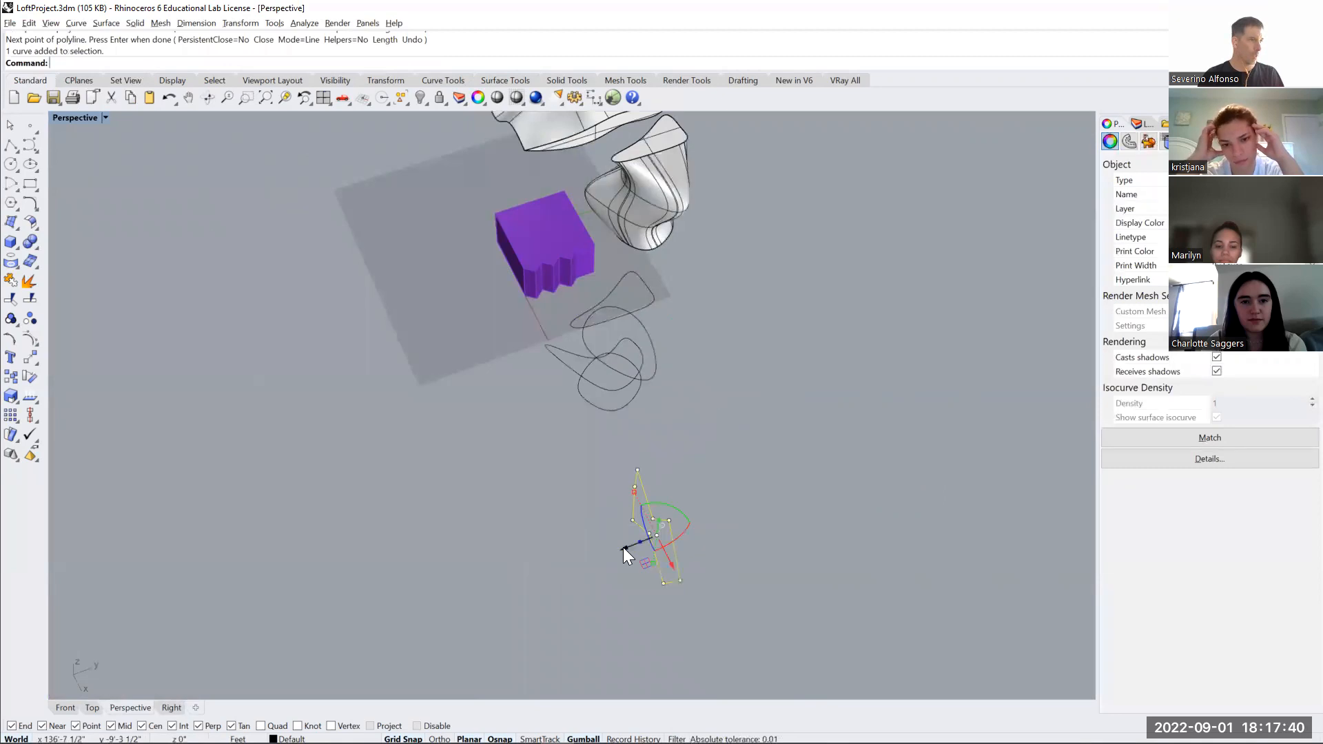
{"action": "left_click_drag", "start_coordinate": [623, 547], "coordinate": [673, 556]}
{"action": "type", "text": "Copy"}
{"action": "key", "text": "Return"}
{"action": "type", "text": "y"}
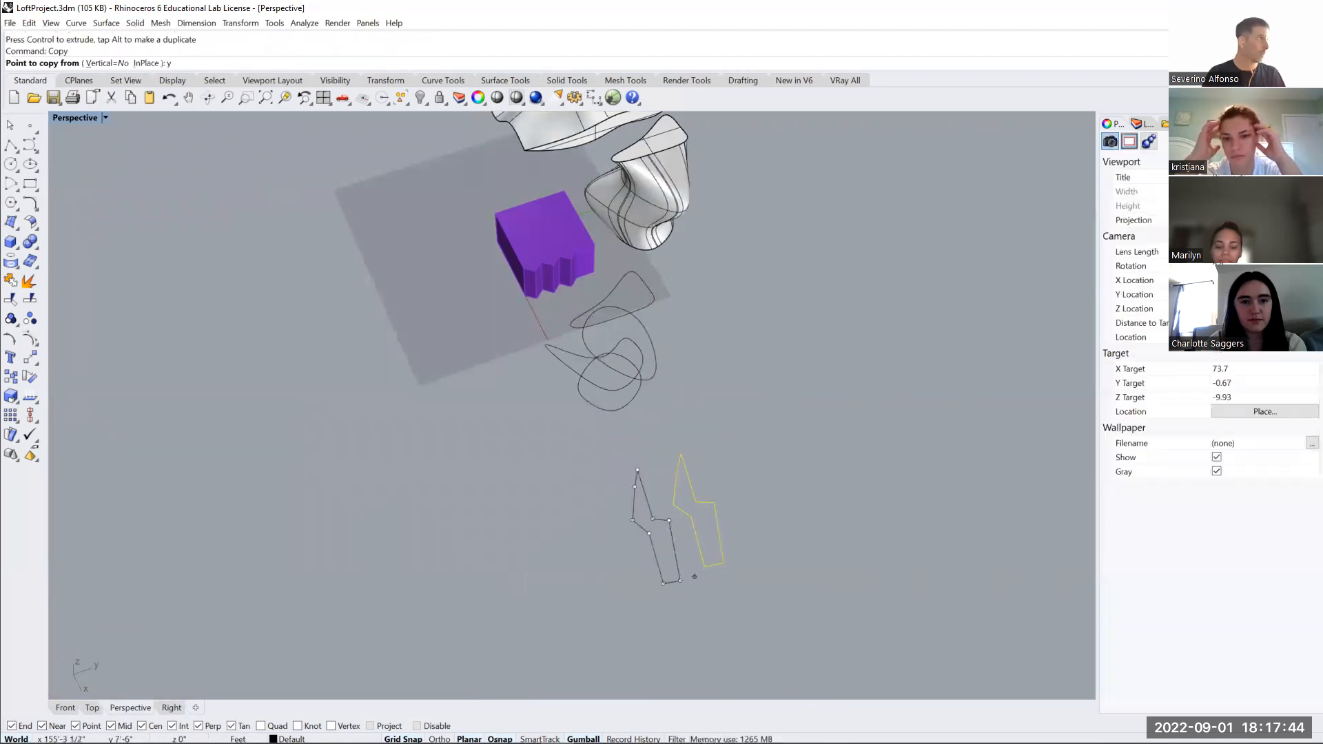
{"action": "key", "text": "Escape"}
Copy the duplicated outline to two further positions to make a row of four outlines
{"action": "type", "text": "C"}
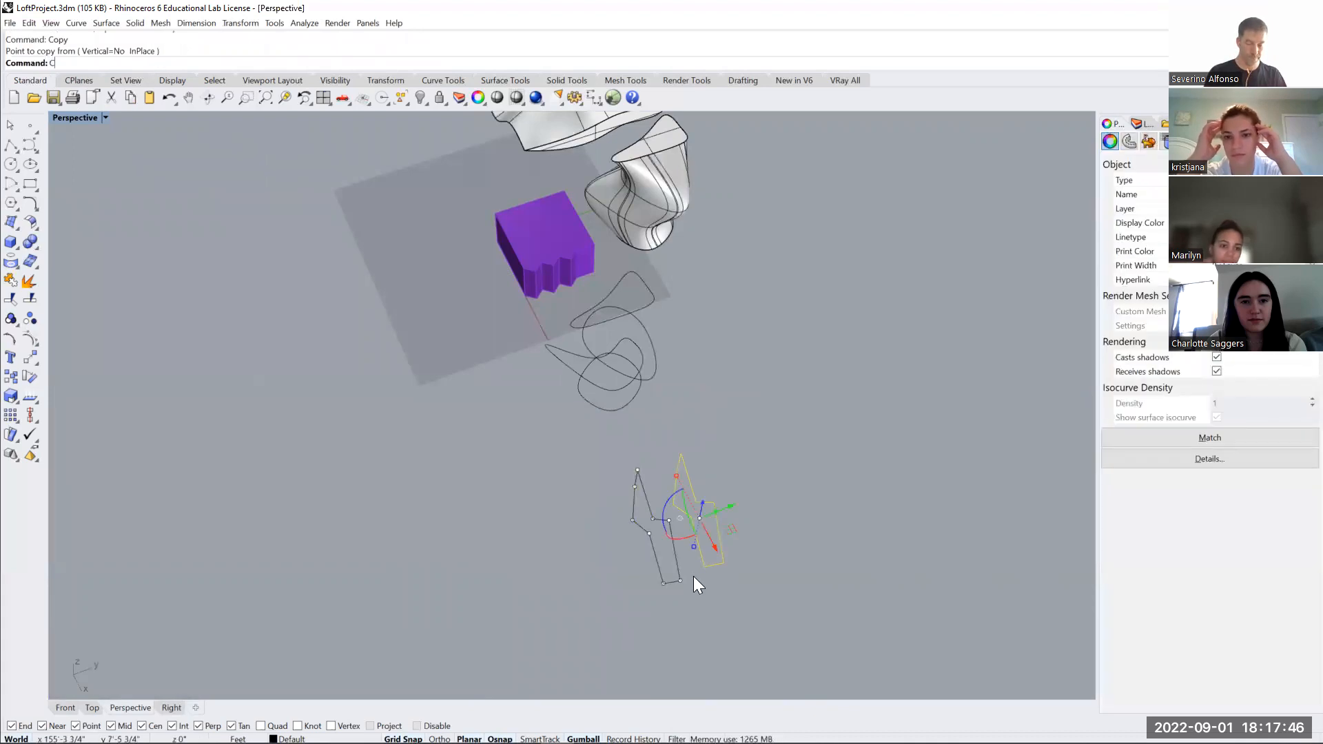
{"action": "type", "text": "opy"}
{"action": "key", "text": "Return"}
{"action": "left_click", "coordinate": [764, 593]}
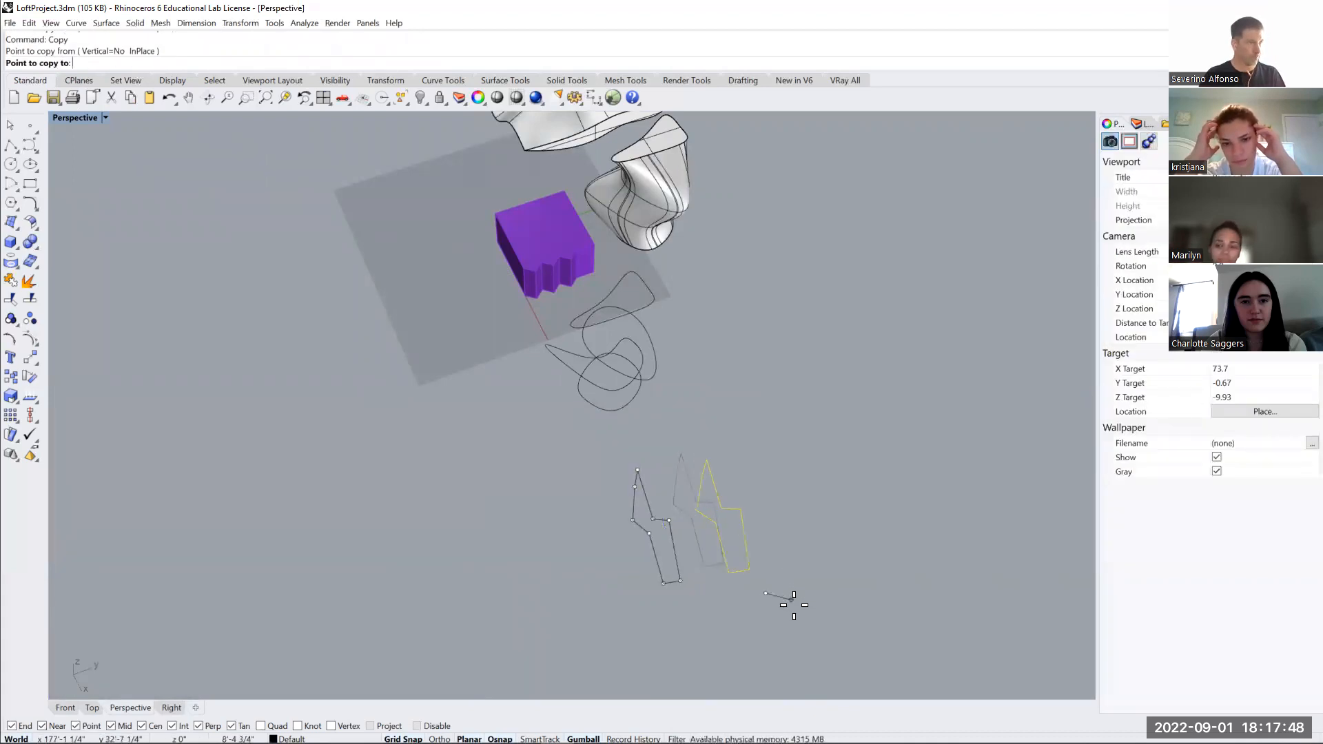
{"action": "left_click", "coordinate": [813, 545]}
{"action": "left_click", "coordinate": [895, 551]}
{"action": "key", "text": "Return"}
Reshape the second outline by pulling its lower corner point outward
{"action": "mouse_move", "coordinate": [796, 560]}
{"action": "right_mouse_down"}
{"action": "mouse_move", "coordinate": [747, 540]}
{"action": "mouse_move", "coordinate": [795, 549]}
{"action": "right_mouse_up"}
{"action": "left_click_drag", "start_coordinate": [721, 527], "coordinate": [787, 601]}
Try to move the third outline's lower corner point outward, and undo the move
{"action": "scroll", "coordinate": [726, 547], "scroll_direction": "up", "scroll_amount": 7}
{"action": "right_click_drag", "start_coordinate": [784, 580], "coordinate": [760, 530]}
{"action": "left_click", "coordinate": [762, 444]}
{"action": "left_click", "coordinate": [763, 447]}
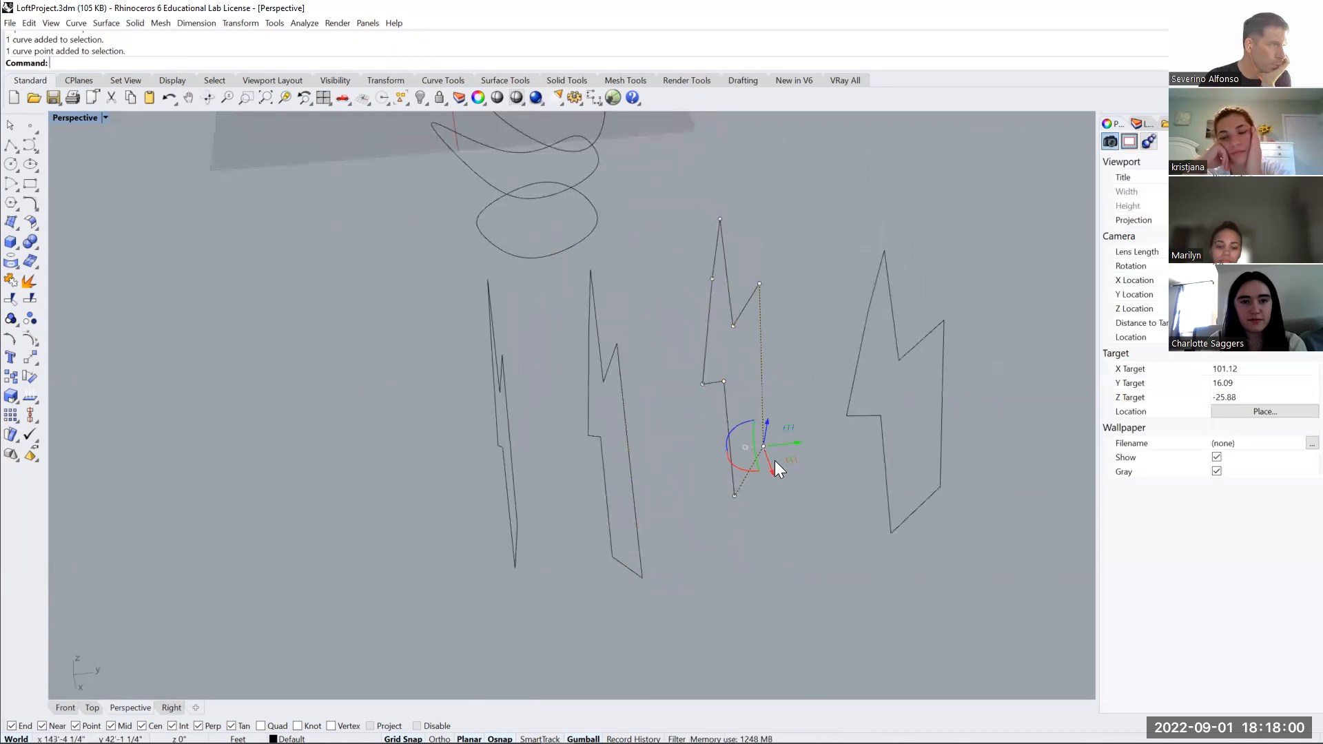
{"action": "left_click_drag", "start_coordinate": [791, 444], "coordinate": [817, 443]}
{"action": "mouse_move", "coordinate": [811, 507]}
{"action": "right_mouse_down"}
{"action": "mouse_move", "coordinate": [775, 576]}
{"action": "mouse_move", "coordinate": [795, 536]}
{"action": "mouse_move", "coordinate": [786, 510]}
{"action": "right_mouse_up"}
{"action": "key", "text": "ctrl+z"}
Reshape the third outline by raising its upper notch point and pulling its side edge point up and outward
{"action": "left_click", "coordinate": [774, 292]}
{"action": "left_click_drag", "start_coordinate": [775, 293], "coordinate": [797, 172]}
{"action": "left_click", "coordinate": [722, 268]}
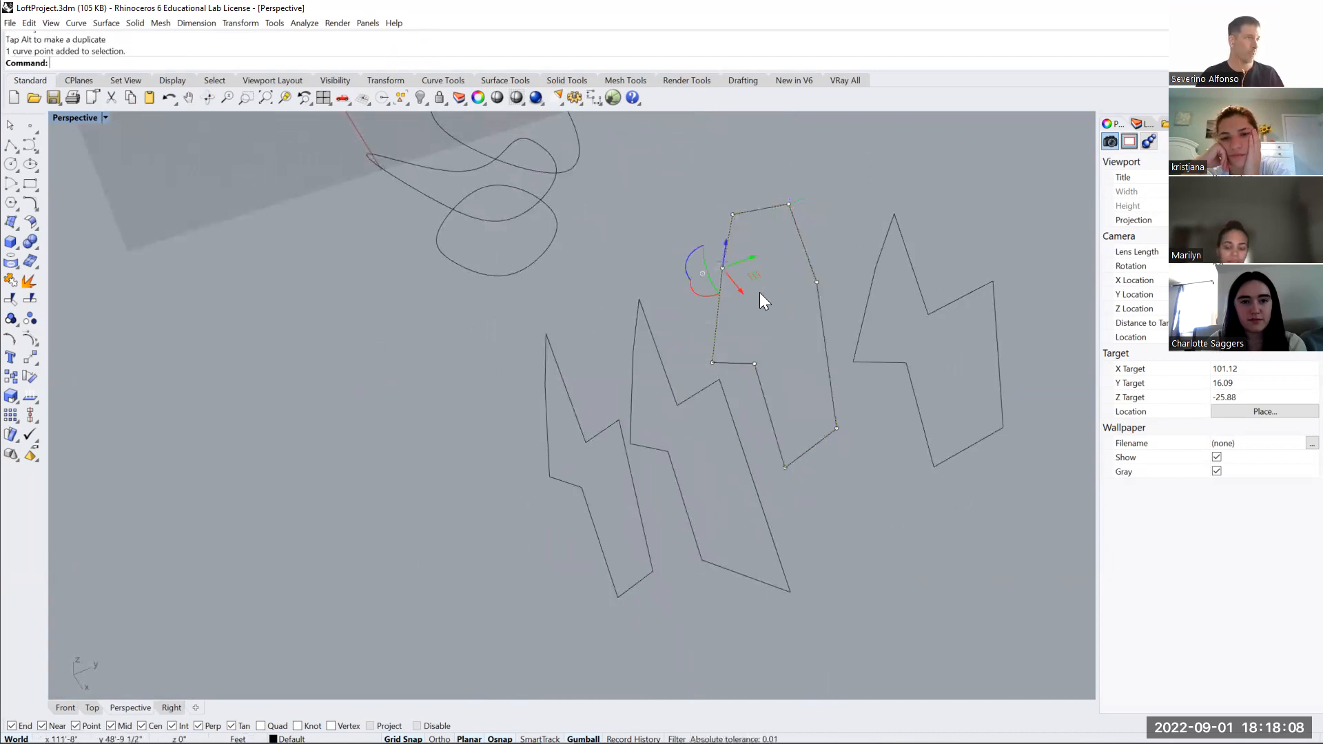
{"action": "left_click_drag", "start_coordinate": [742, 282], "coordinate": [689, 234]}
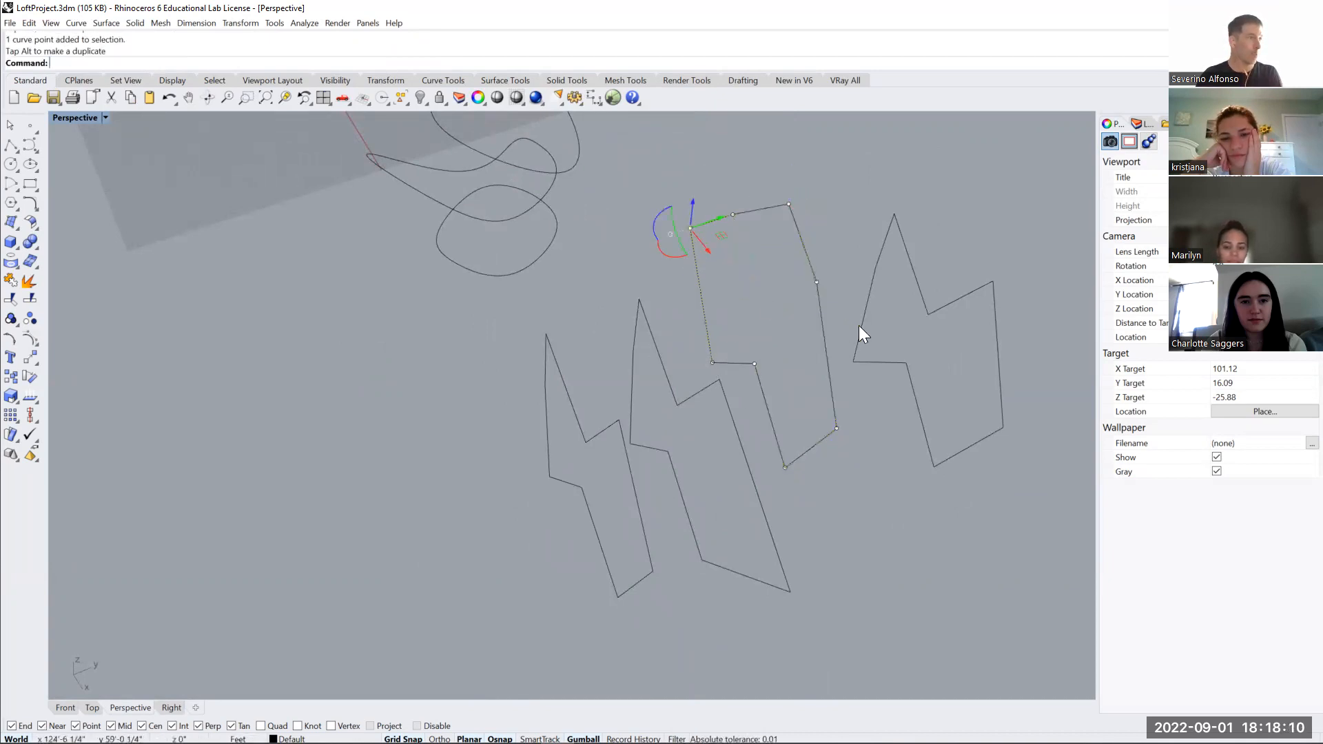
Reshape the fourth outline by deleting its upper notch point, lowering its inner step point and pulling its side edge point inward
{"action": "left_click", "coordinate": [920, 330]}
{"action": "left_click", "coordinate": [929, 316]}
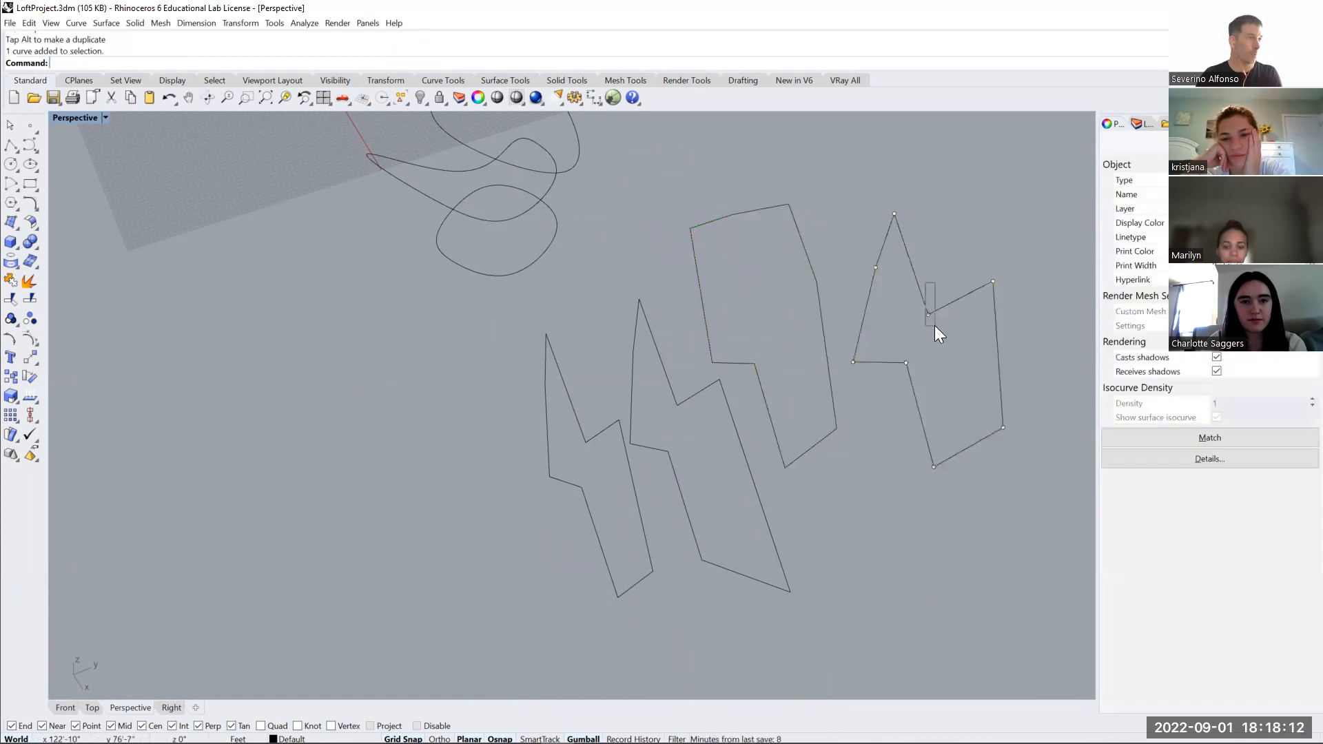
{"action": "key", "text": "Delete"}
{"action": "left_click", "coordinate": [906, 363]}
{"action": "left_click_drag", "start_coordinate": [911, 338], "coordinate": [847, 471]}
{"action": "left_click", "coordinate": [900, 294]}
{"action": "left_click", "coordinate": [876, 268]}
{"action": "left_click_drag", "start_coordinate": [896, 286], "coordinate": [959, 368]}
{"action": "right_click_drag", "start_coordinate": [959, 371], "coordinate": [920, 415]}
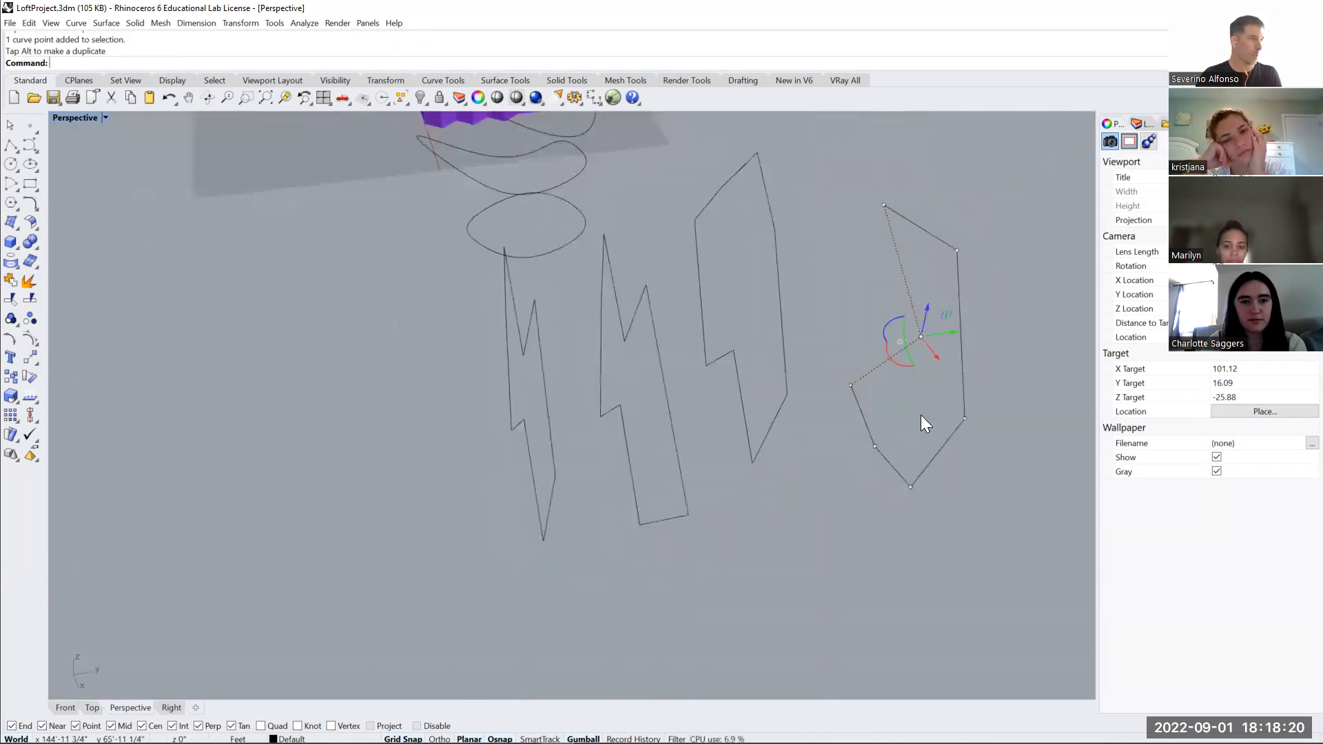
Reshape the first outline by deleting its top peak point and lowering the adjacent side edge point
{"action": "right_click_drag", "start_coordinate": [692, 552], "coordinate": [576, 317]}
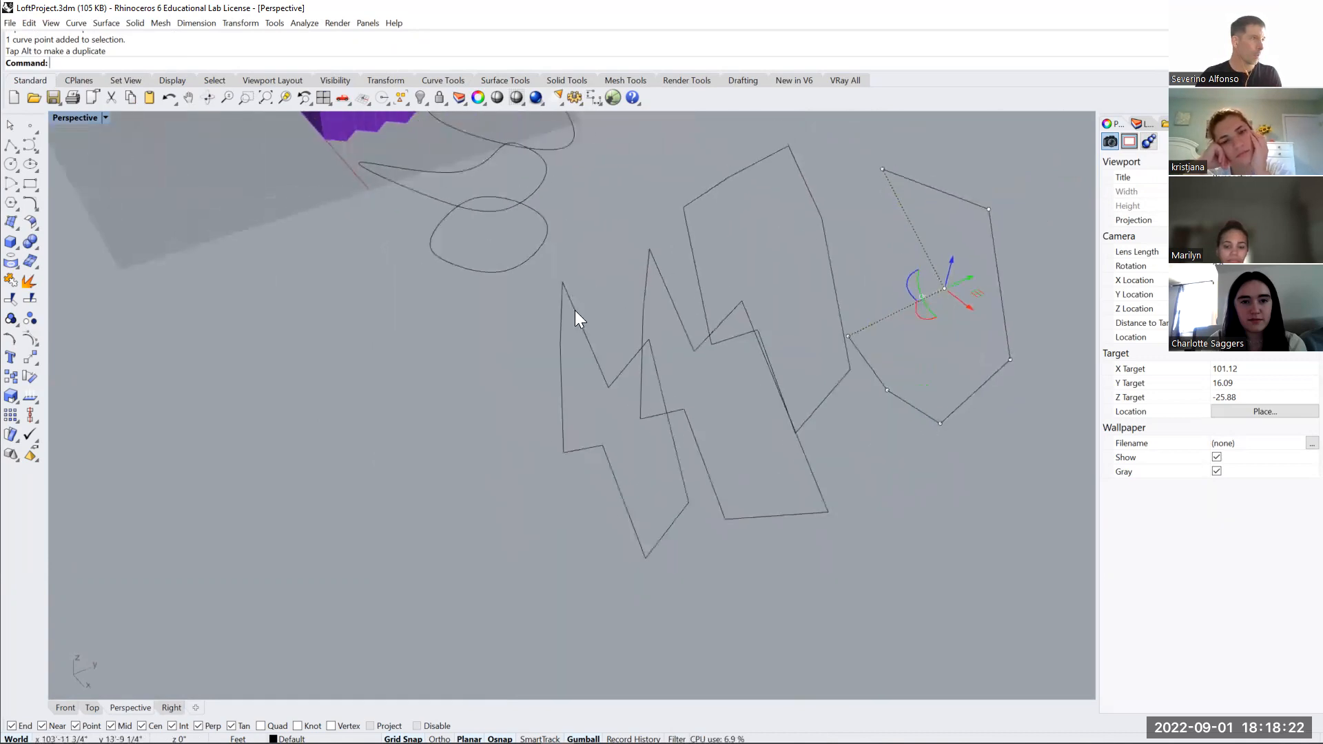
{"action": "left_click", "coordinate": [575, 310]}
{"action": "left_click", "coordinate": [562, 281]}
{"action": "key", "text": "Delete"}
{"action": "left_click", "coordinate": [559, 339]}
{"action": "left_click_drag", "start_coordinate": [560, 339], "coordinate": [587, 428]}
{"action": "key", "text": "Escape"}
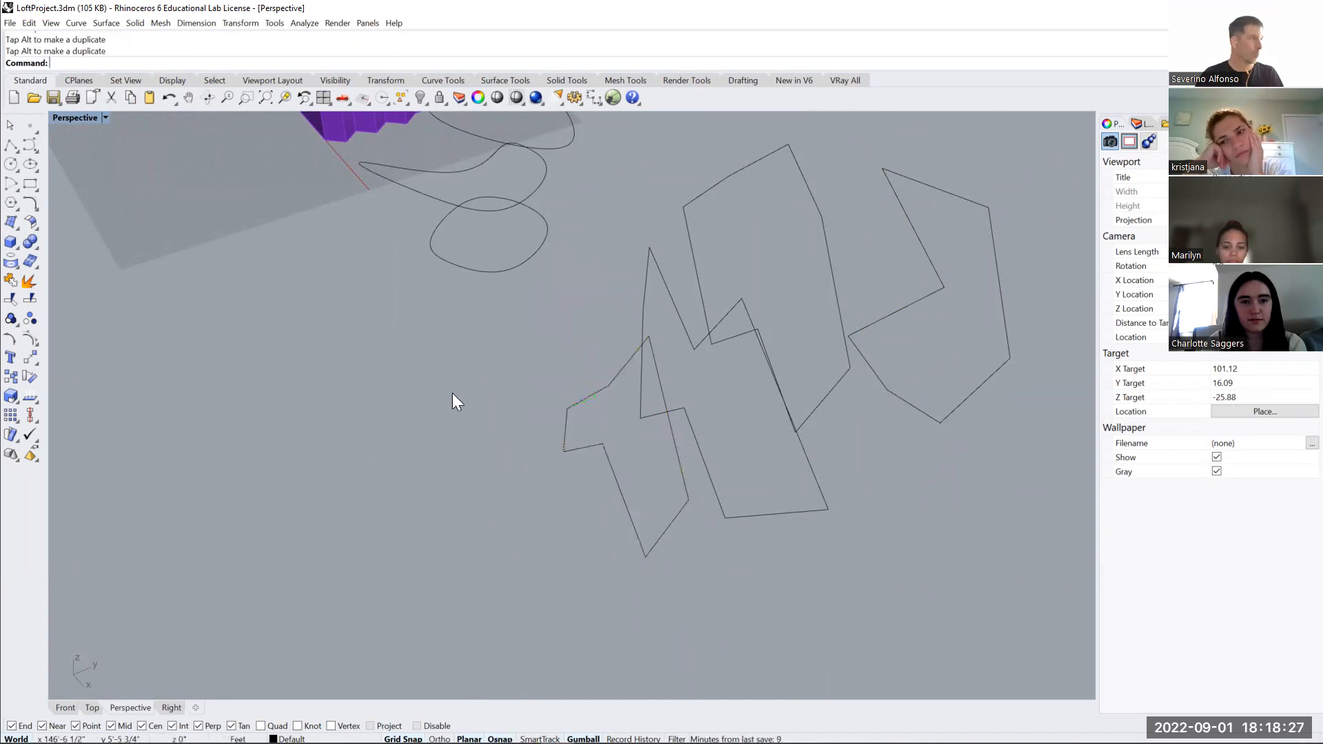
Shift the third outline along the X axis in the Top view, and return to the maximized Perspective view
{"action": "double_click", "coordinate": [75, 118]}
{"action": "right_click_drag", "start_coordinate": [262, 246], "coordinate": [240, 305]}
{"action": "scroll", "coordinate": [268, 273], "scroll_direction": "up", "scroll_amount": 8}
{"action": "left_click", "coordinate": [303, 243]}
{"action": "left_click_drag", "start_coordinate": [276, 241], "coordinate": [342, 241]}
{"action": "key", "text": "Escape"}
{"action": "scroll", "coordinate": [236, 325], "scroll_direction": "up", "scroll_amount": 4}
{"action": "left_click", "coordinate": [403, 253]}
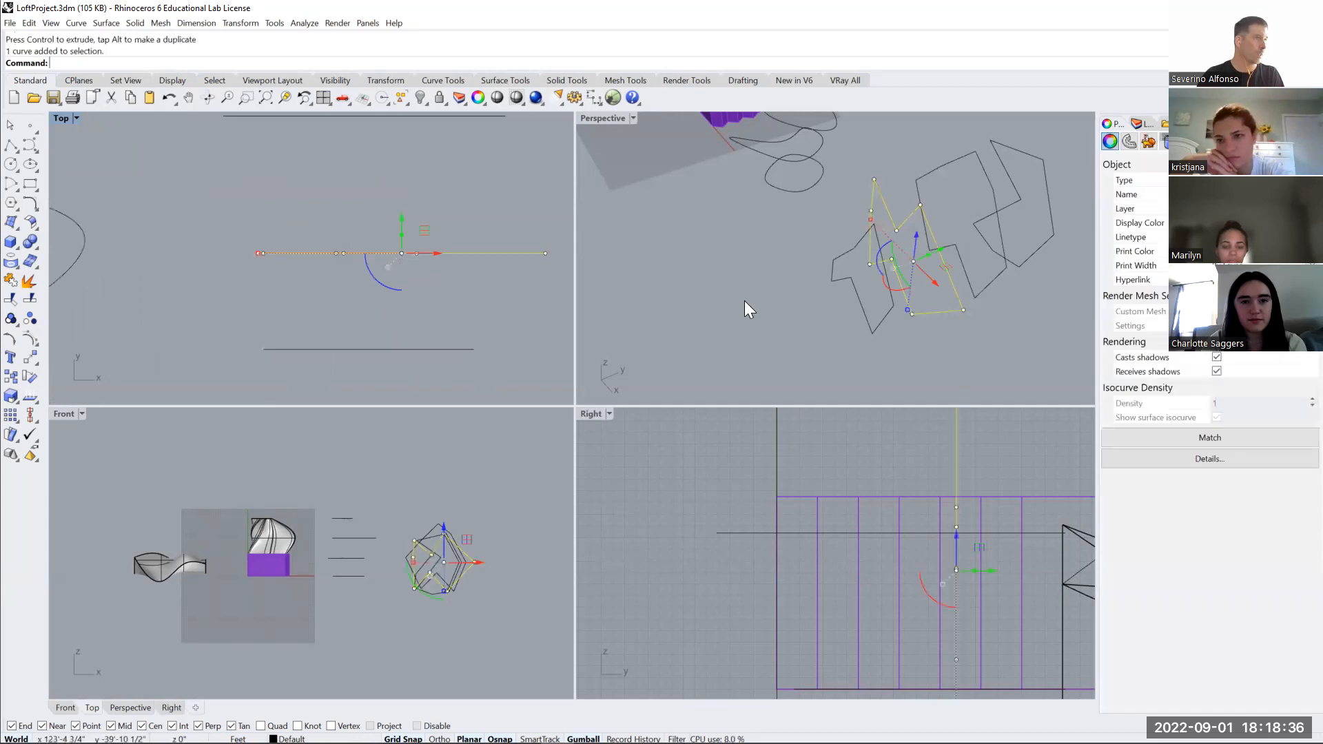
{"action": "right_click_drag", "start_coordinate": [385, 294], "coordinate": [308, 298]}
{"action": "key", "text": "Escape"}
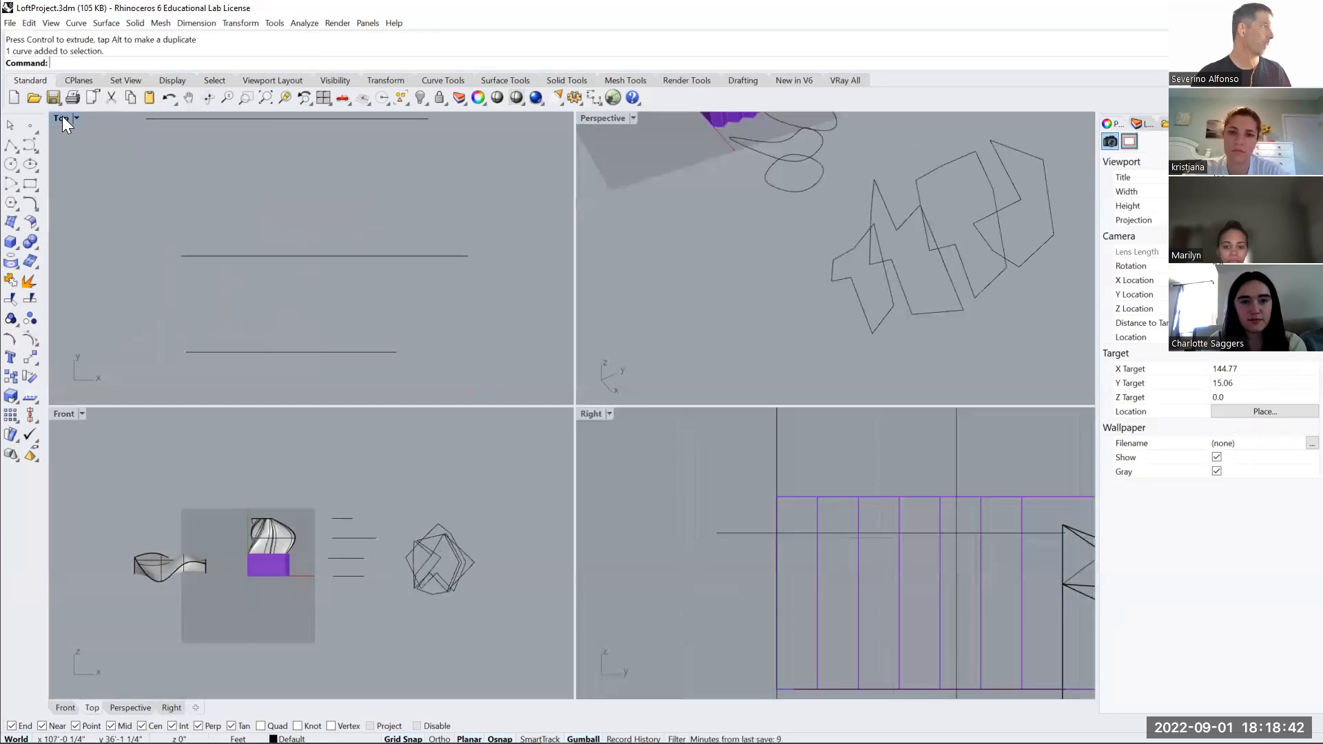
{"action": "double_click", "coordinate": [597, 121]}
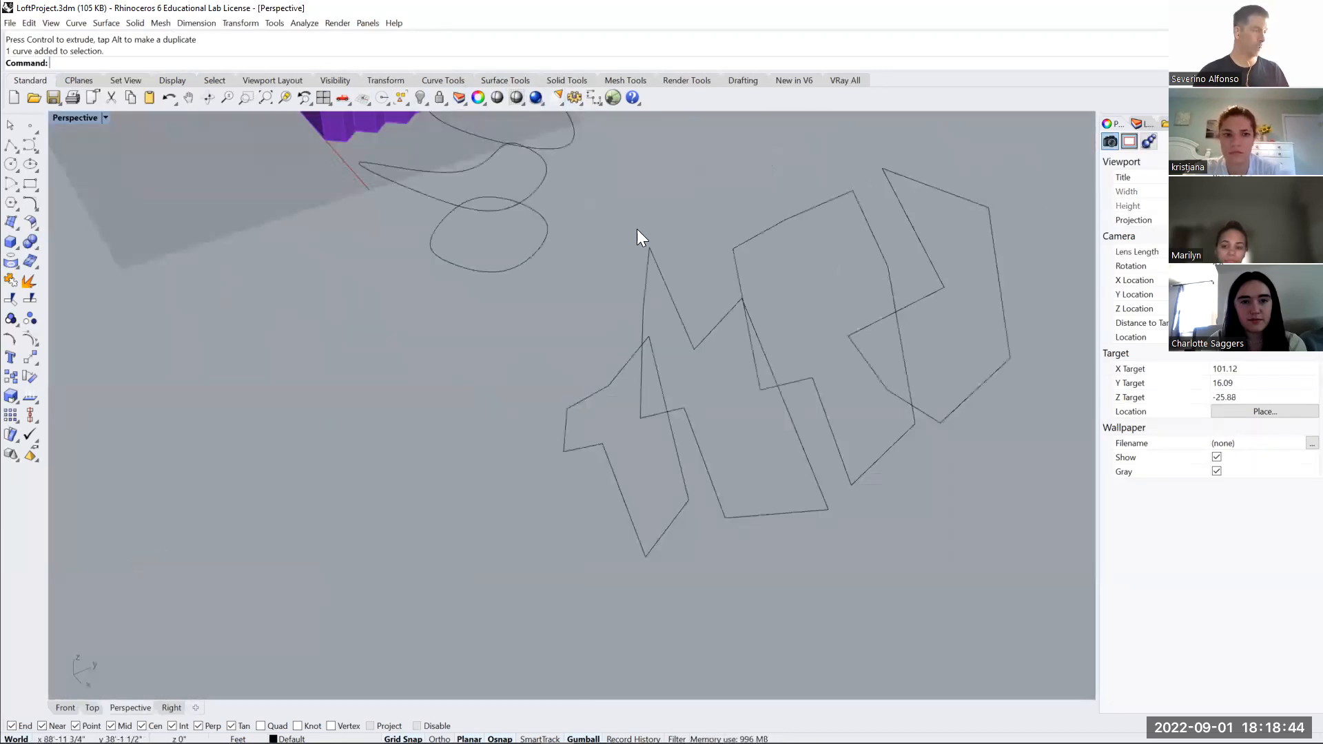
Start a Loft through the four polyline outlines, picking them in order from first to fourth
{"action": "key", "text": "Return"}
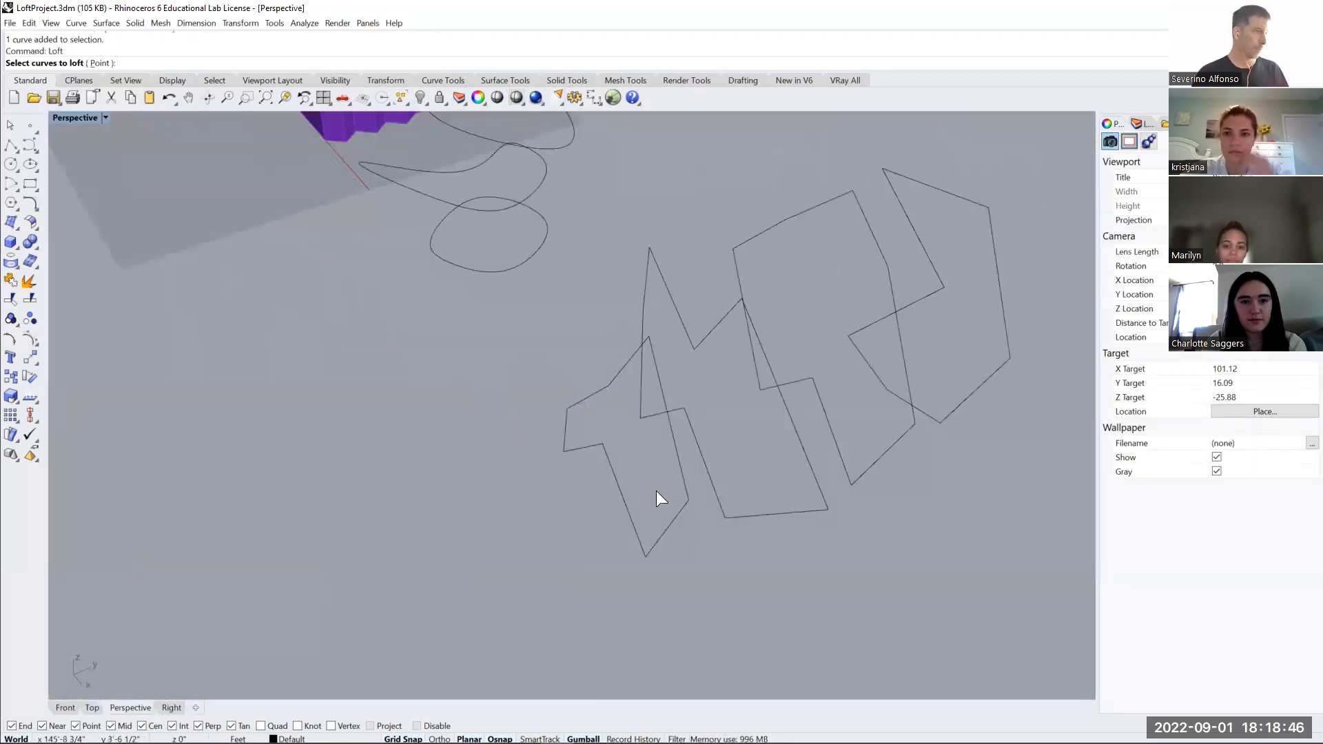
{"action": "left_click", "coordinate": [667, 532]}
{"action": "left_click", "coordinate": [760, 516]}
{"action": "left_click", "coordinate": [872, 466]}
{"action": "left_click", "coordinate": [968, 398]}
{"action": "key", "text": "Return"}
{"action": "right_click_drag", "start_coordinate": [495, 449], "coordinate": [546, 473]}
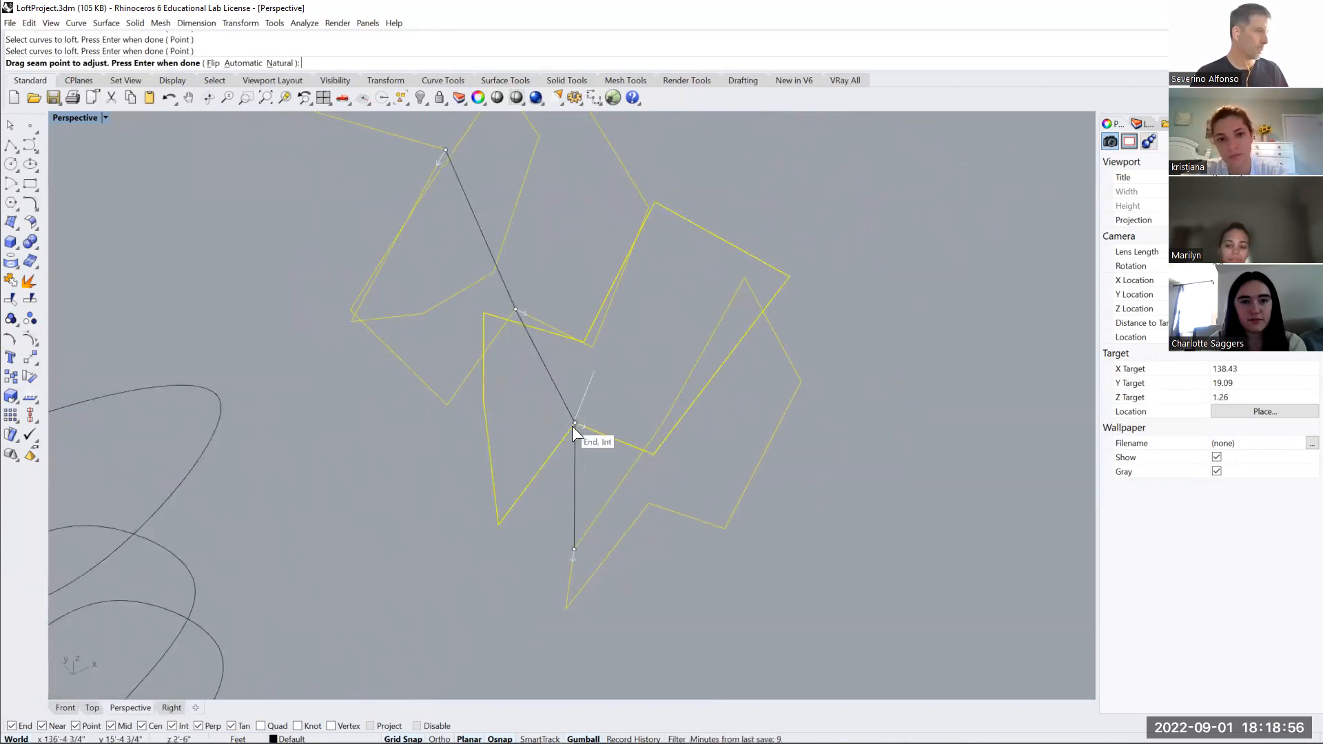
Try to slide the seam points of the second, third and fourth outlines to matching corners, and leave this Loft
{"action": "left_click_drag", "start_coordinate": [574, 424], "coordinate": [477, 314]}
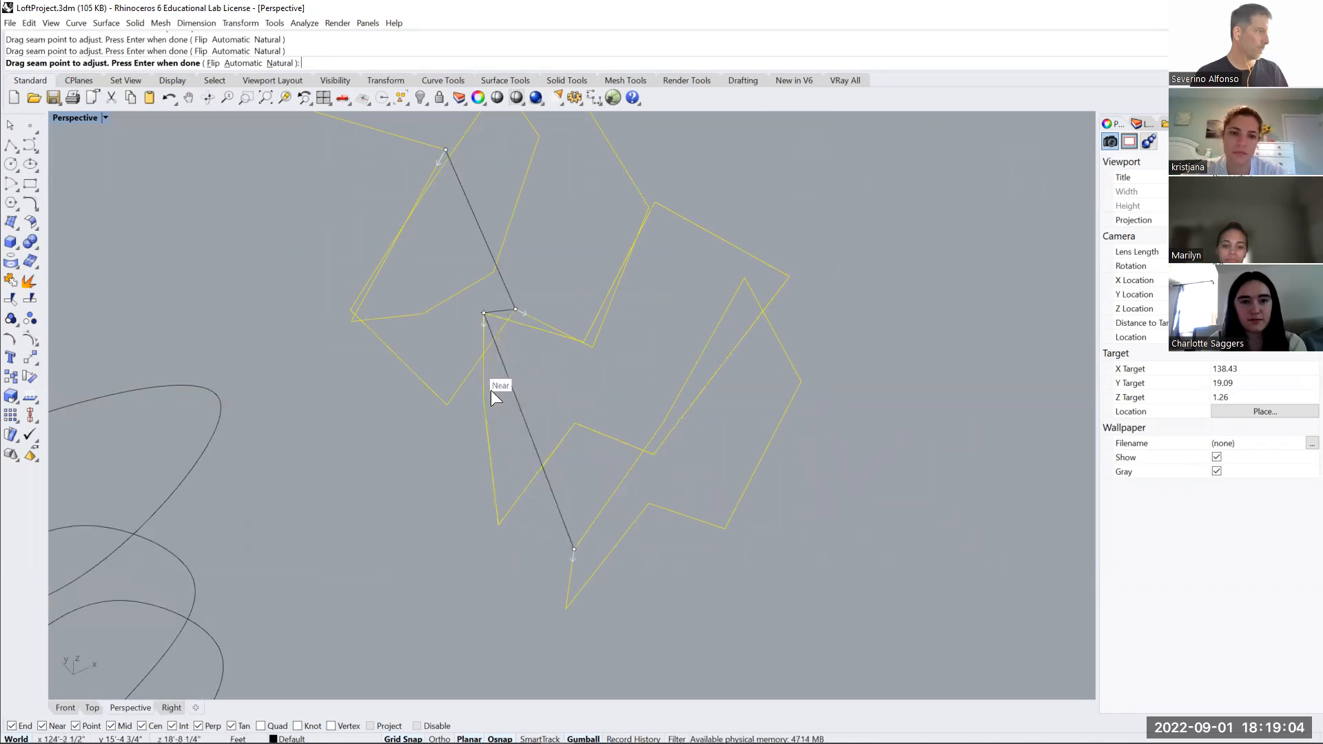
{"action": "right_click_drag", "start_coordinate": [493, 535], "coordinate": [546, 383]}
{"action": "left_click_drag", "start_coordinate": [470, 436], "coordinate": [401, 396]}
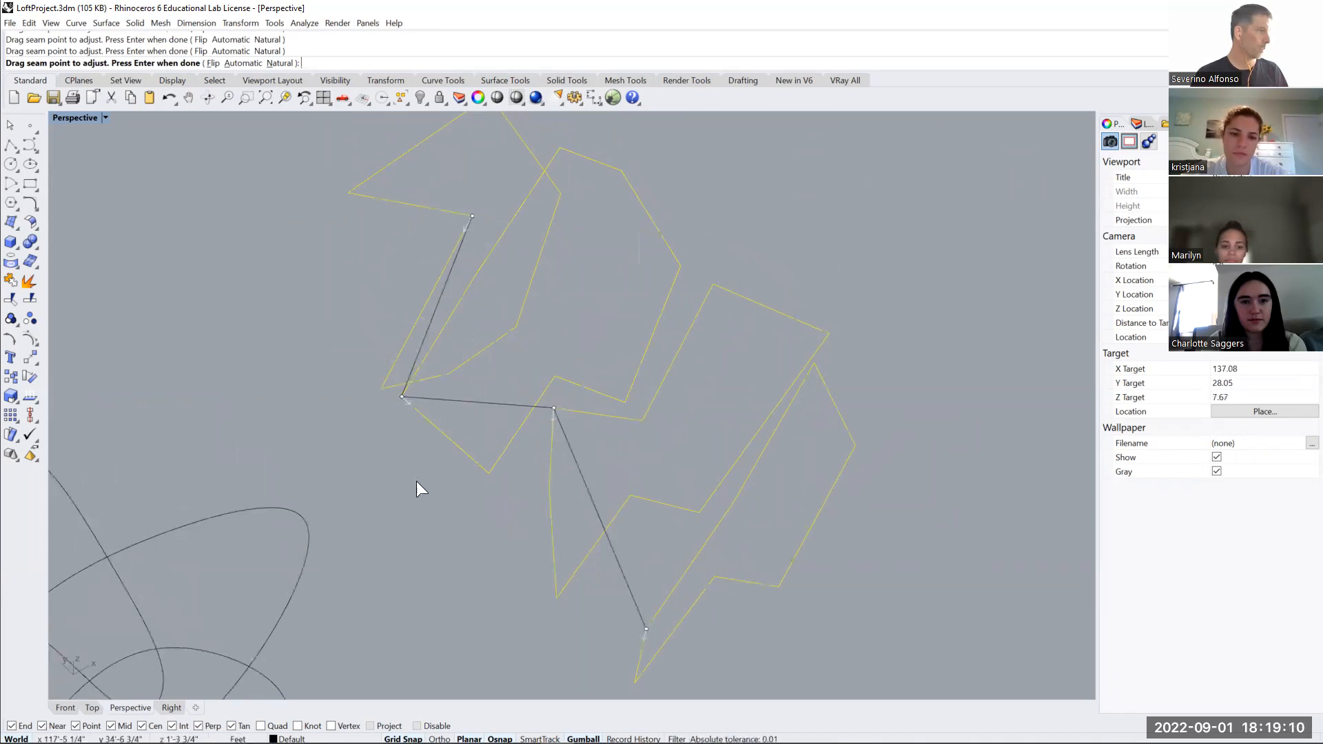
{"action": "left_click_drag", "start_coordinate": [471, 214], "coordinate": [405, 207]}
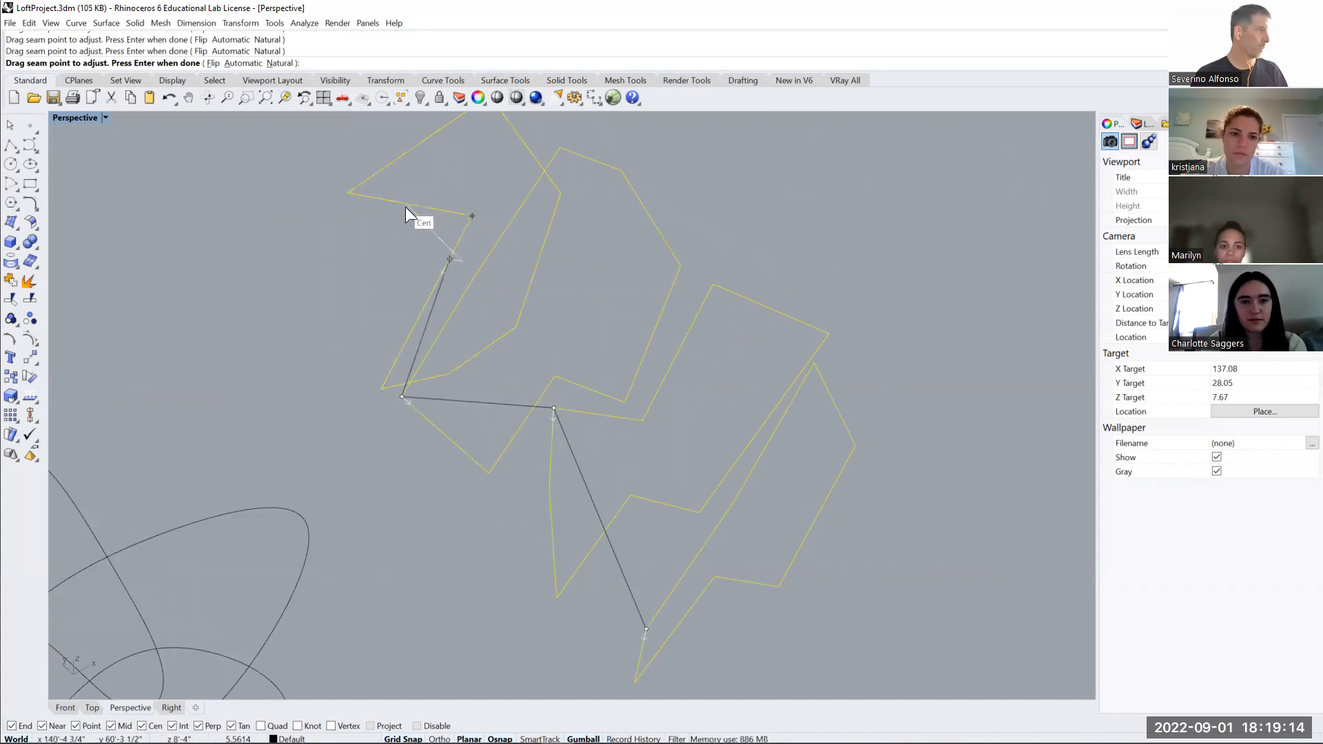
{"action": "key", "text": "Return"}
{"action": "key", "text": "Return"}
{"action": "left_click", "coordinate": [667, 598]}
{"action": "key", "text": "Escape"}
Restart the Loft and pick the four polyline outlines again in order, proceeding to the seam adjustment
{"action": "key", "text": "Return"}
{"action": "left_click", "coordinate": [678, 627]}
{"action": "left_click", "coordinate": [551, 505]}
{"action": "left_click", "coordinate": [503, 451]}
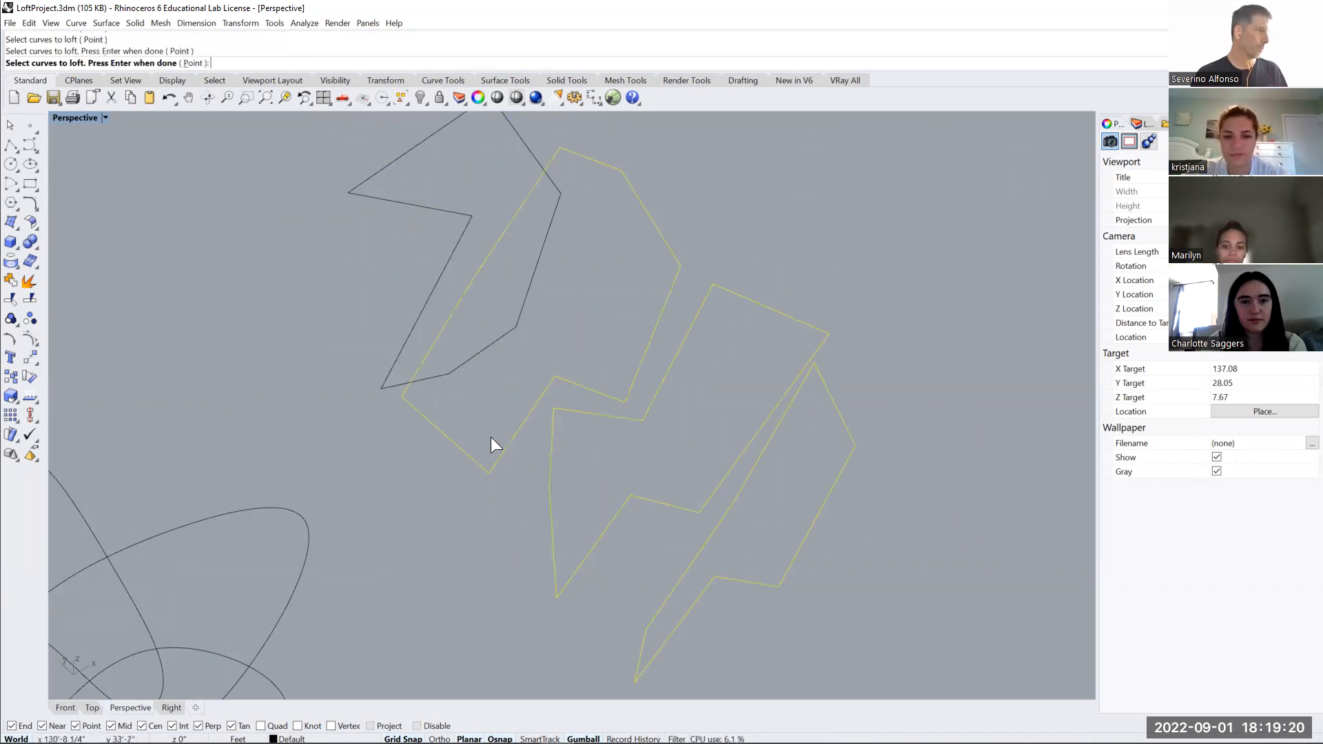
{"action": "left_click", "coordinate": [450, 370]}
{"action": "key", "text": "Return"}
Slide the second outline's seam to its side edge point and the third's to its outer corner, and accept the seams
{"action": "left_click_drag", "start_coordinate": [630, 496], "coordinate": [547, 481]}
{"action": "left_click_drag", "start_coordinate": [402, 399], "coordinate": [402, 397]}
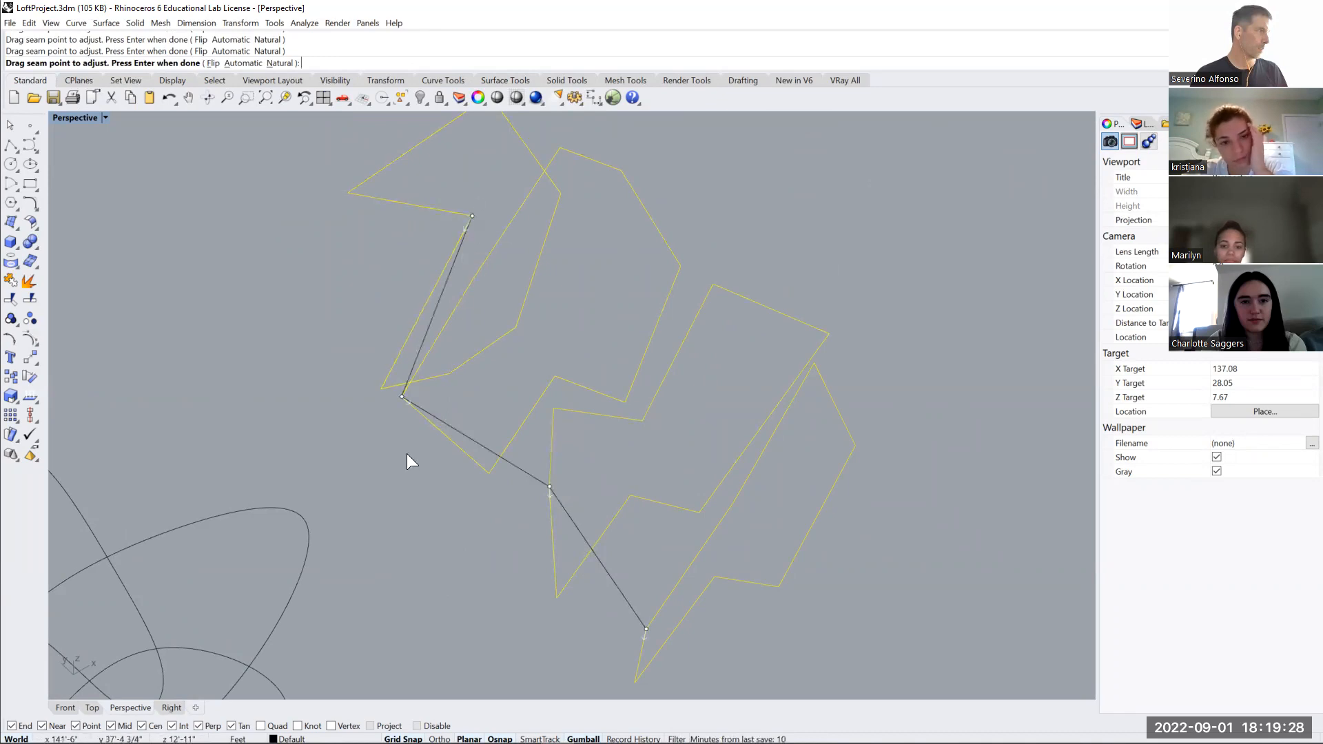
{"action": "right_click_drag", "start_coordinate": [382, 507], "coordinate": [384, 448]}
{"action": "key", "text": "Return"}
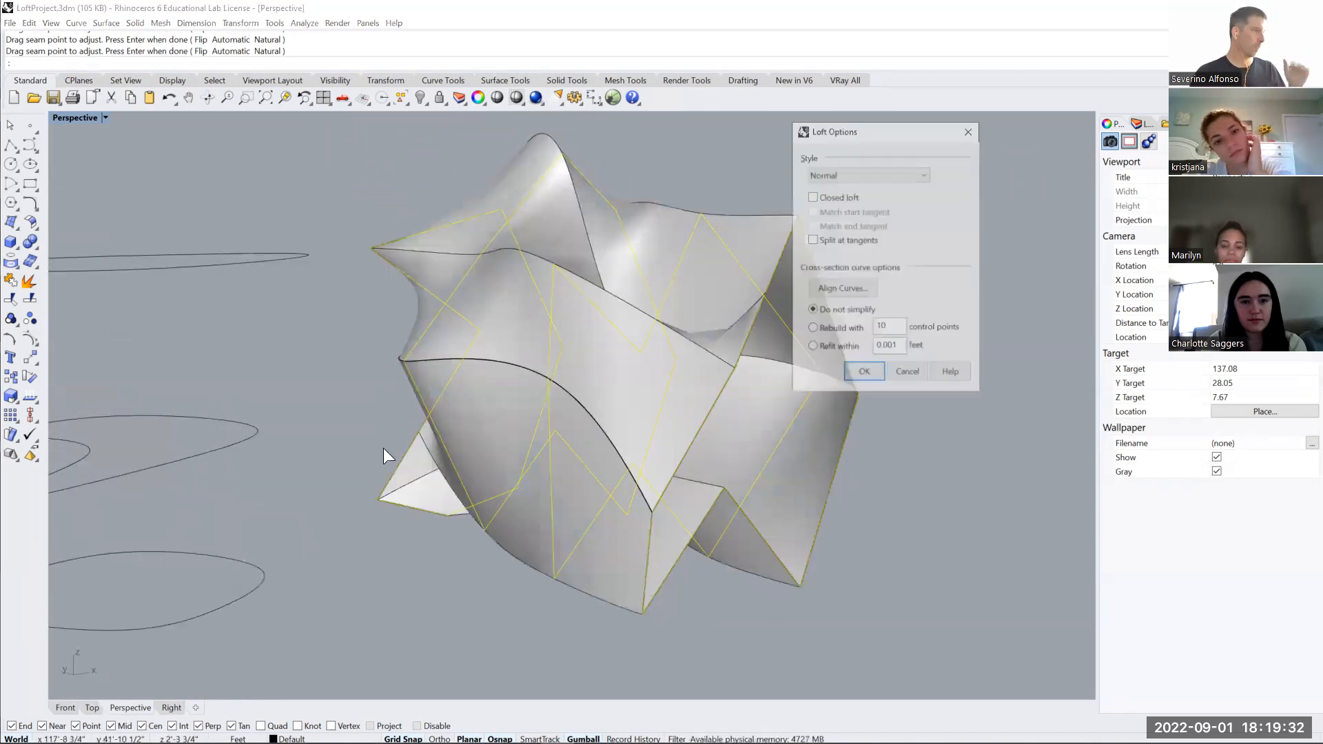
Compare the Straight sections and Tight loft styles, and create the loft with Straight sections
{"action": "right_click_drag", "start_coordinate": [551, 205], "coordinate": [798, 191]}
{"action": "left_click", "coordinate": [862, 171]}
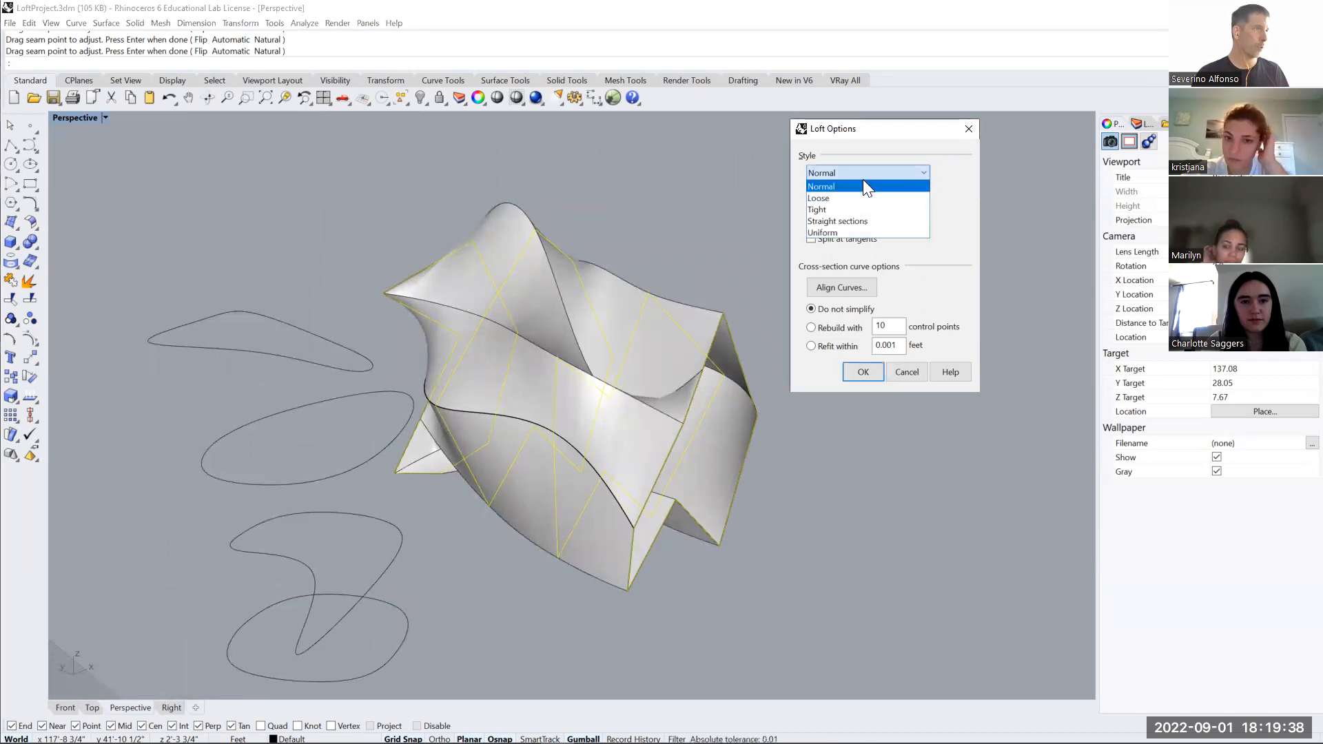
{"action": "left_click", "coordinate": [860, 219]}
{"action": "right_click_drag", "start_coordinate": [699, 328], "coordinate": [682, 282]}
{"action": "left_click", "coordinate": [855, 176]}
{"action": "left_click", "coordinate": [849, 210]}
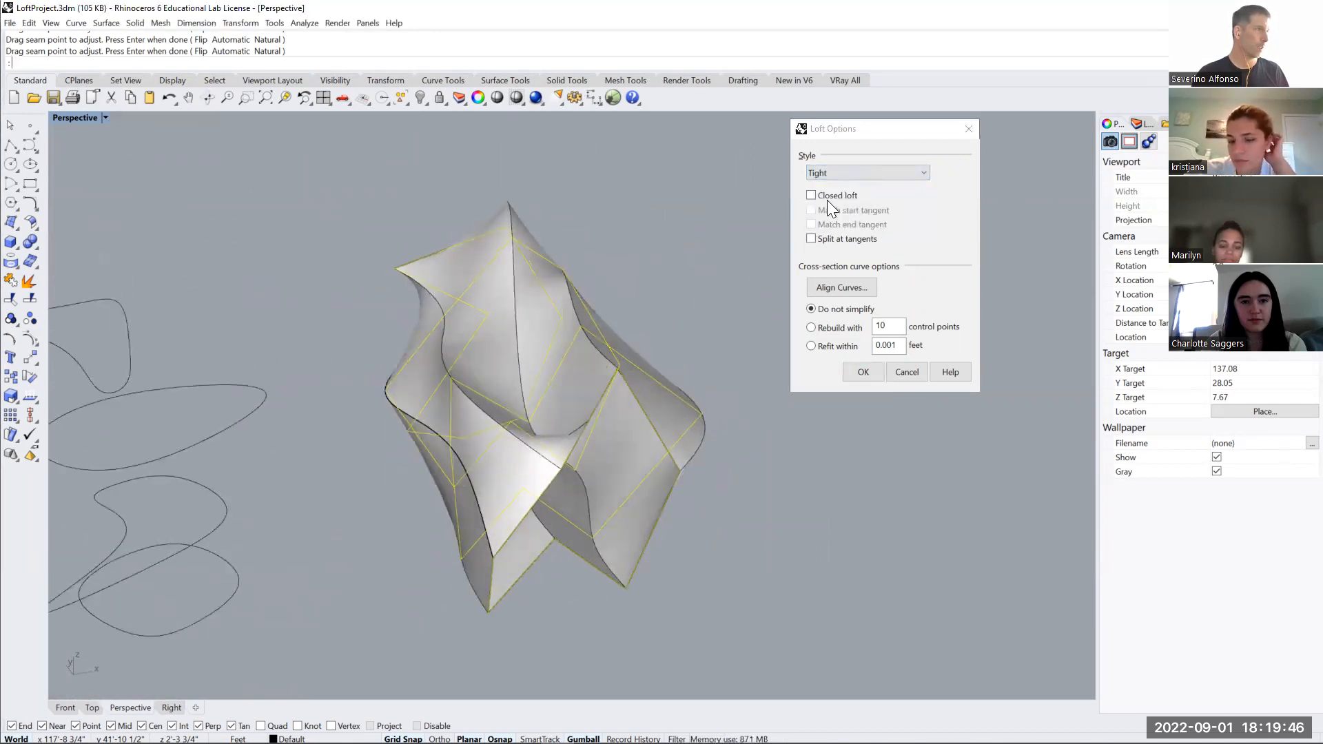
{"action": "left_click", "coordinate": [843, 175]}
{"action": "left_click", "coordinate": [846, 217]}
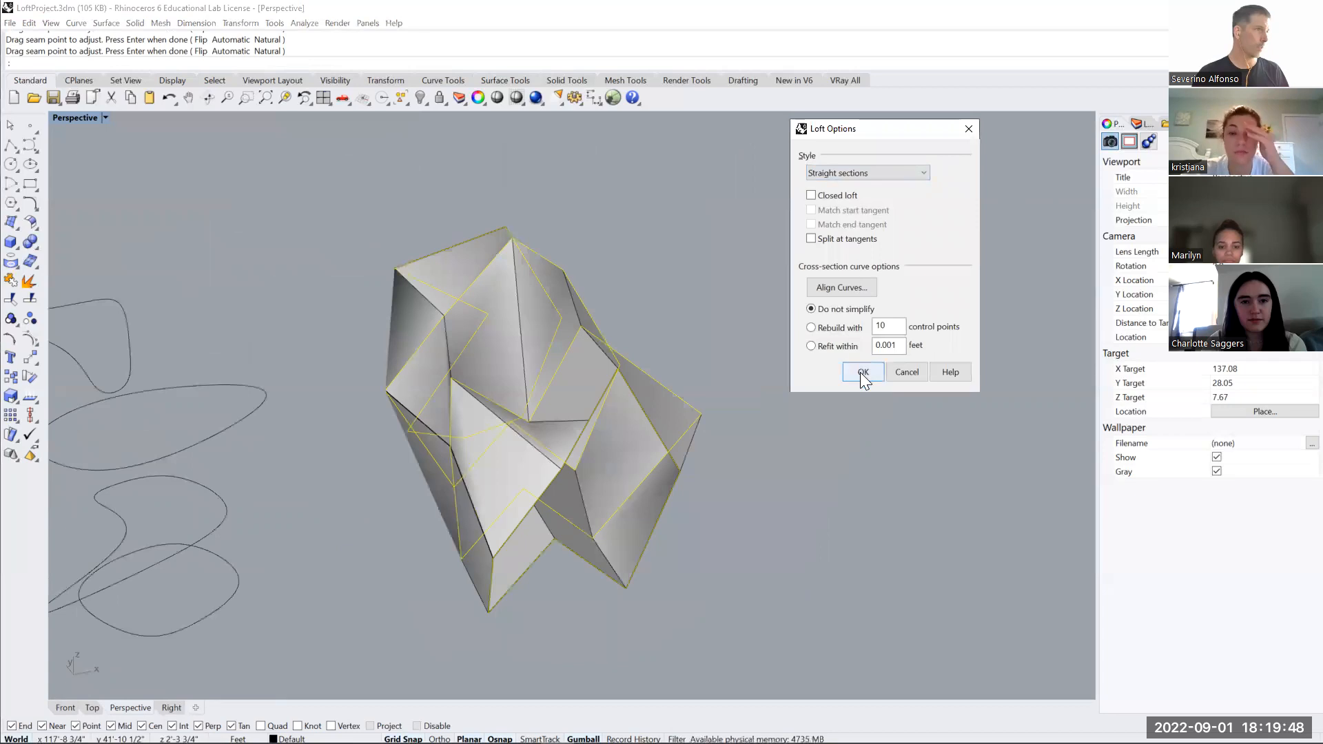
{"action": "left_click", "coordinate": [862, 372]}
Cap the open ends of the new faceted loft
{"action": "right_click_drag", "start_coordinate": [771, 370], "coordinate": [554, 393]}
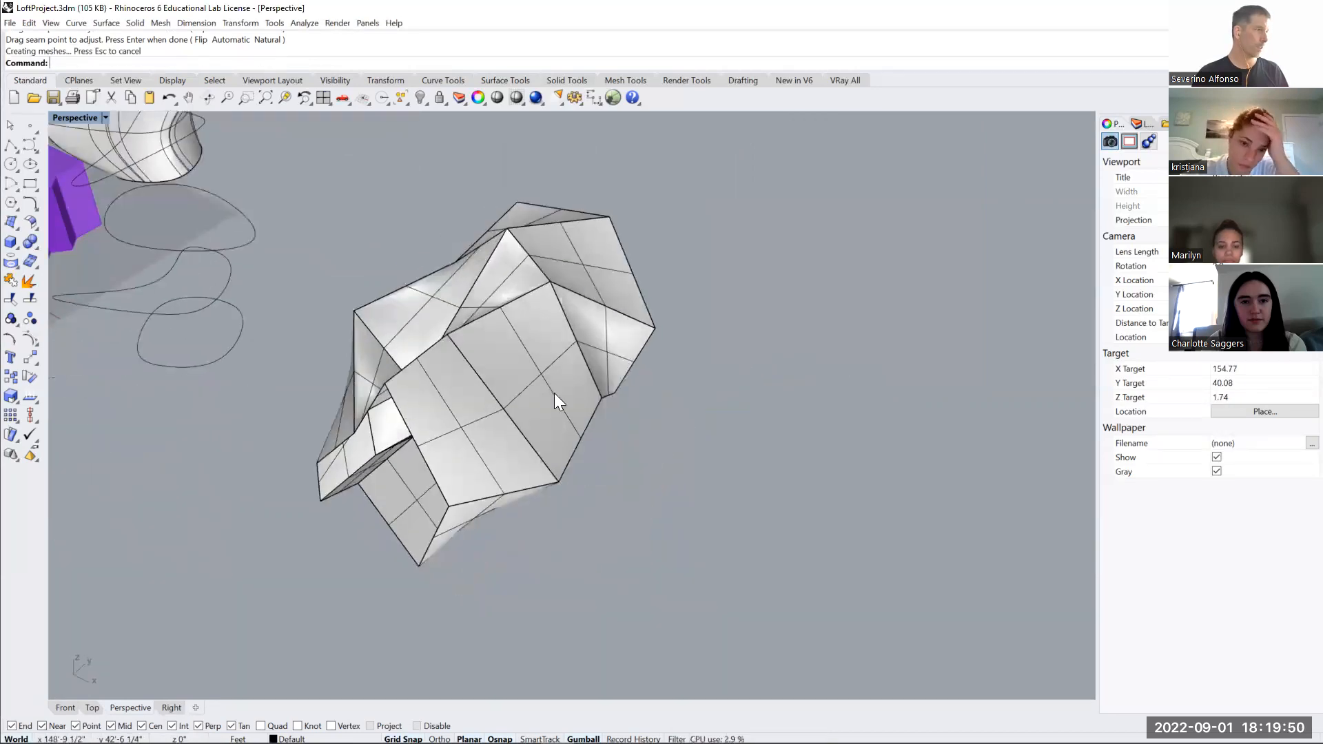
{"action": "left_click", "coordinate": [553, 393]}
{"action": "type", "text": "cap"}
{"action": "key", "text": "Return"}
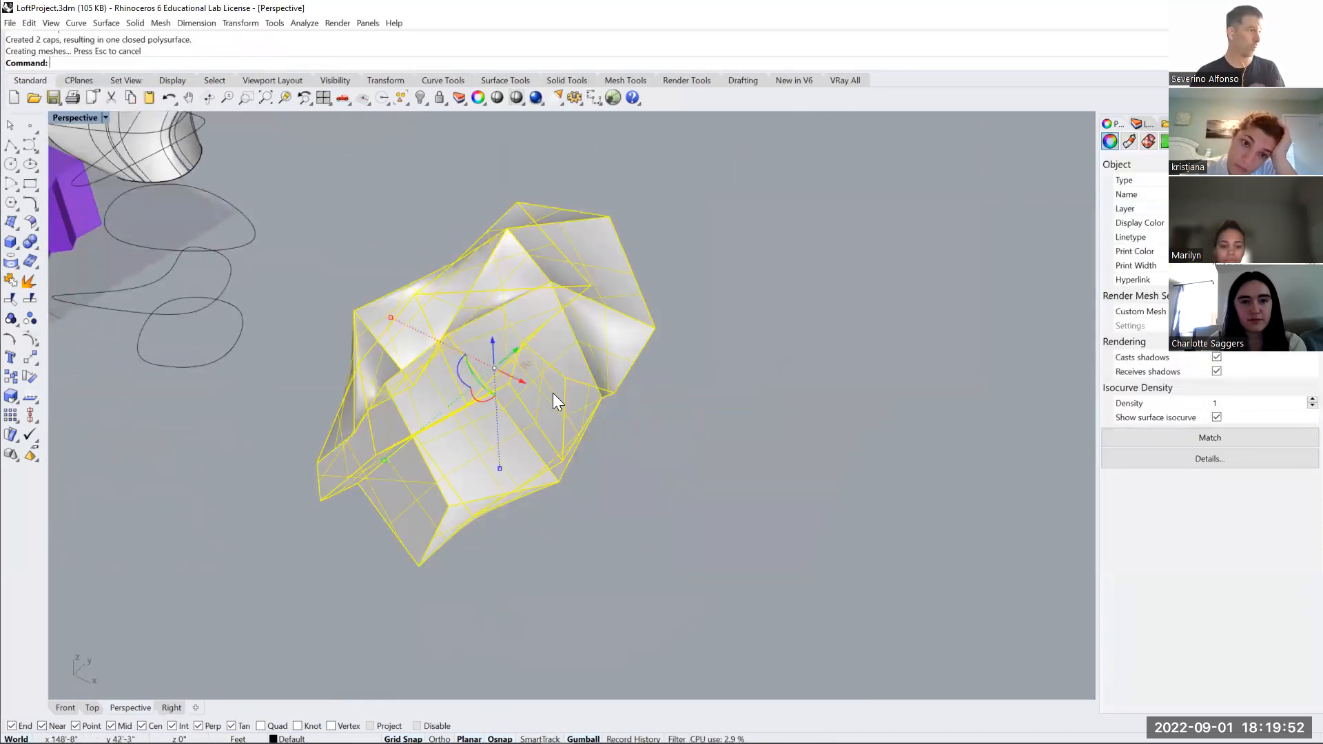
Move the capped faceted loft away from its outlines, and delete the leftover source curves
{"action": "left_click", "coordinate": [545, 497]}
{"action": "scroll", "coordinate": [503, 425], "scroll_direction": "down", "scroll_amount": 4}
{"action": "left_click", "coordinate": [533, 376]}
{"action": "scroll", "coordinate": [533, 377], "scroll_direction": "down", "scroll_amount": 6}
{"action": "right_click_drag", "start_coordinate": [533, 376], "coordinate": [579, 418]}
{"action": "left_click_drag", "start_coordinate": [550, 415], "coordinate": [704, 417]}
{"action": "left_click_drag", "start_coordinate": [569, 286], "coordinate": [456, 529]}
{"action": "key", "text": "Delete"}
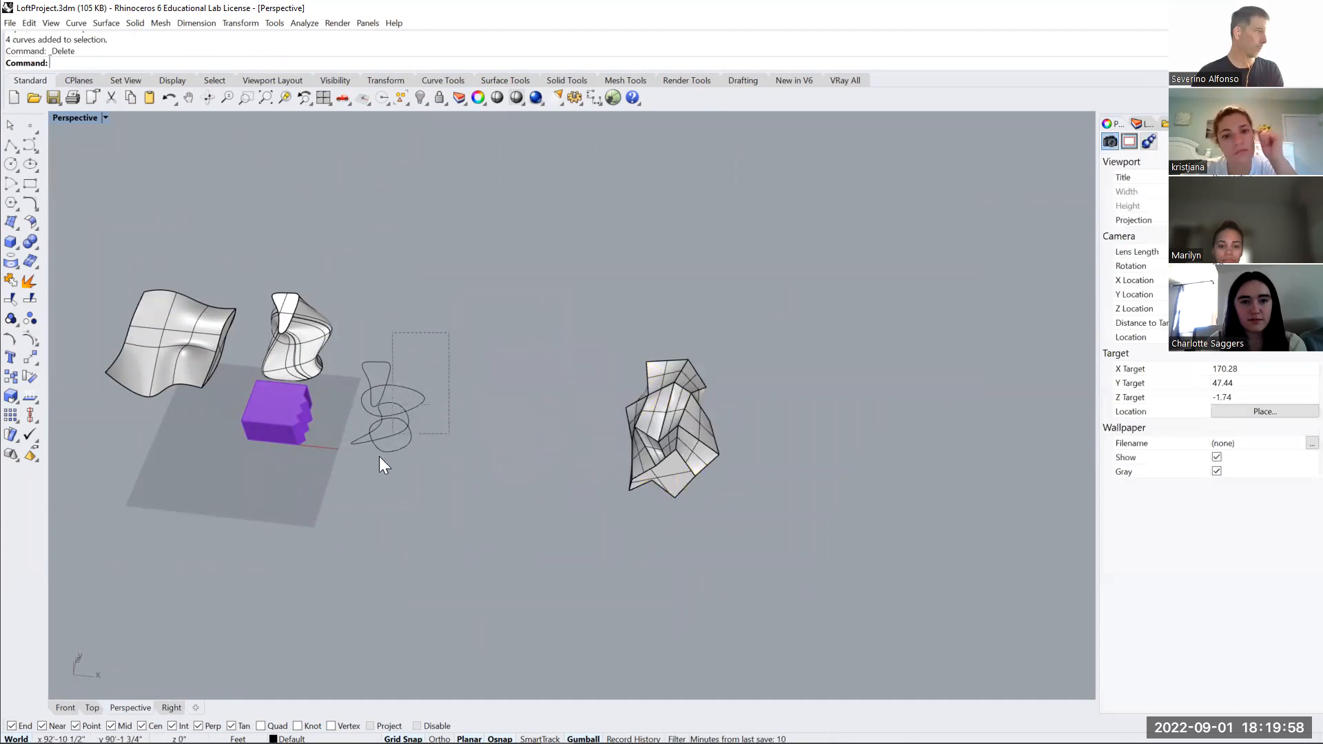
Move the smooth capped loft clear of the purple box and the wavy solid farther behind the box
{"action": "left_click", "coordinate": [328, 344]}
{"action": "left_click_drag", "start_coordinate": [328, 345], "coordinate": [396, 379]}
{"action": "left_click", "coordinate": [195, 335]}
{"action": "left_click_drag", "start_coordinate": [184, 322], "coordinate": [233, 221]}
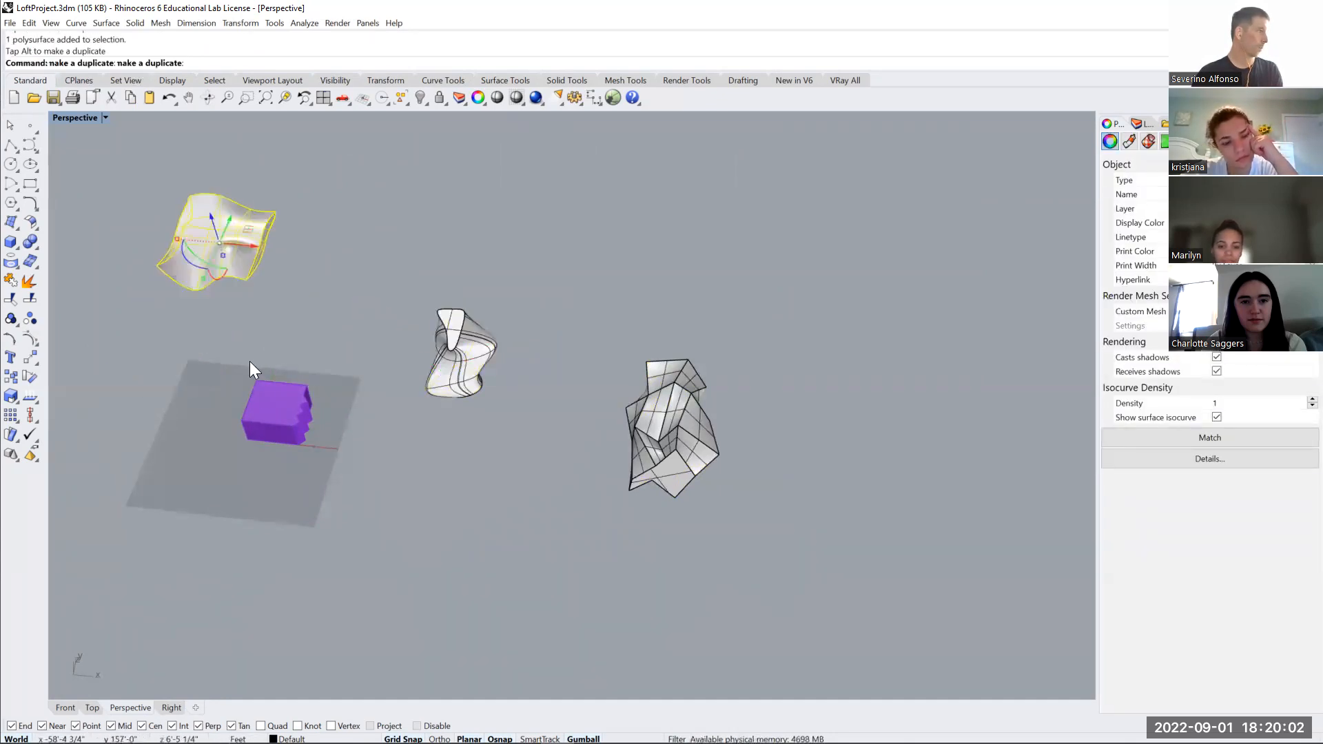
In the Top view, move the wavy solid over the purple box and scale it uniformly to slightly exceed the box's footprint
{"action": "scroll", "coordinate": [301, 402], "scroll_direction": "down", "scroll_amount": 3}
{"action": "scroll", "coordinate": [243, 404], "scroll_direction": "up", "scroll_amount": 1}
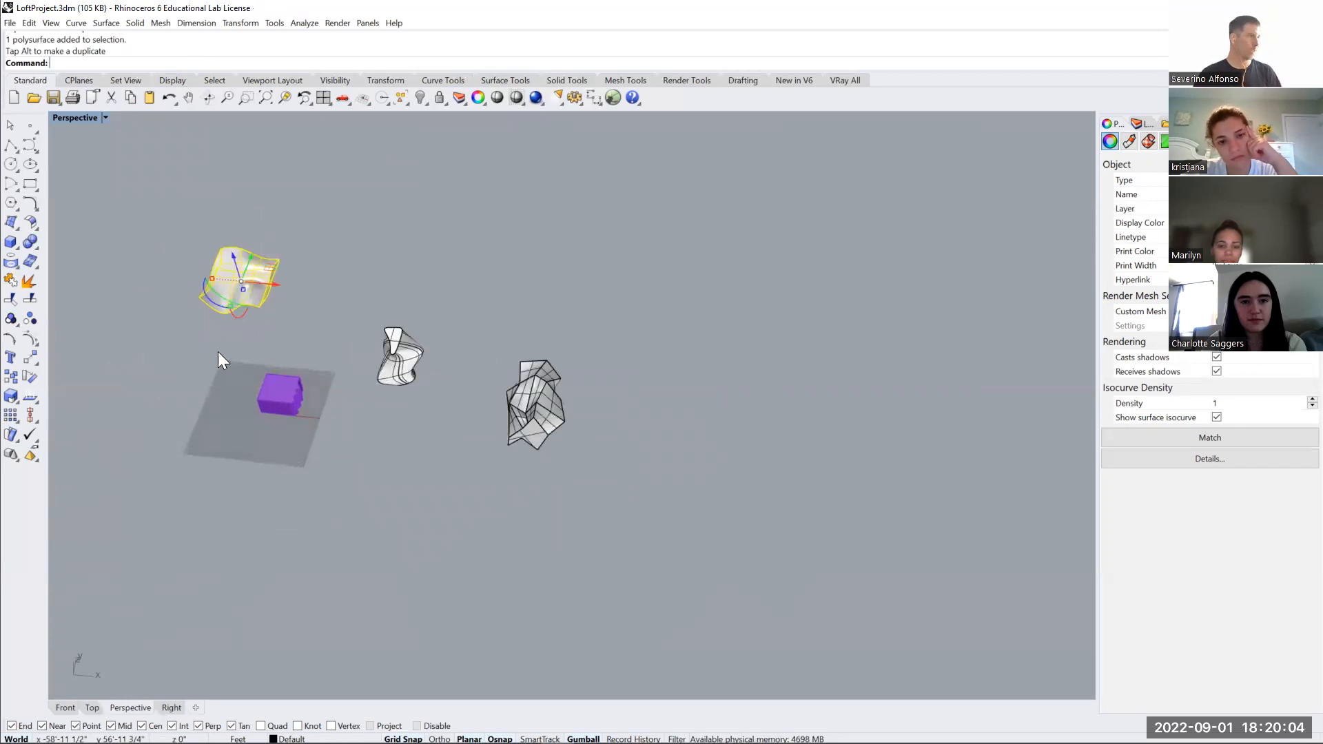
{"action": "key", "text": "ctrl+F2"}
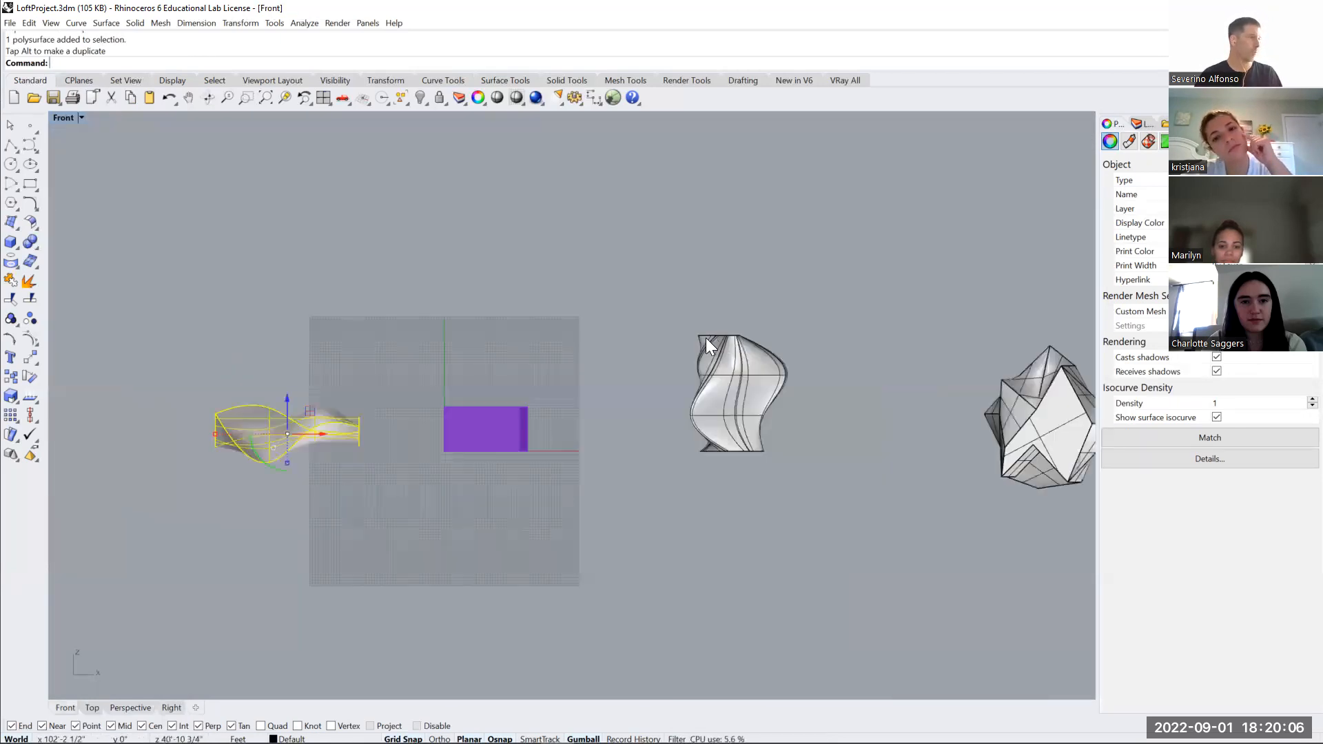
{"action": "key", "text": "ctrl+F1"}
{"action": "type", "text": "z"}
{"action": "key", "text": "Return"}
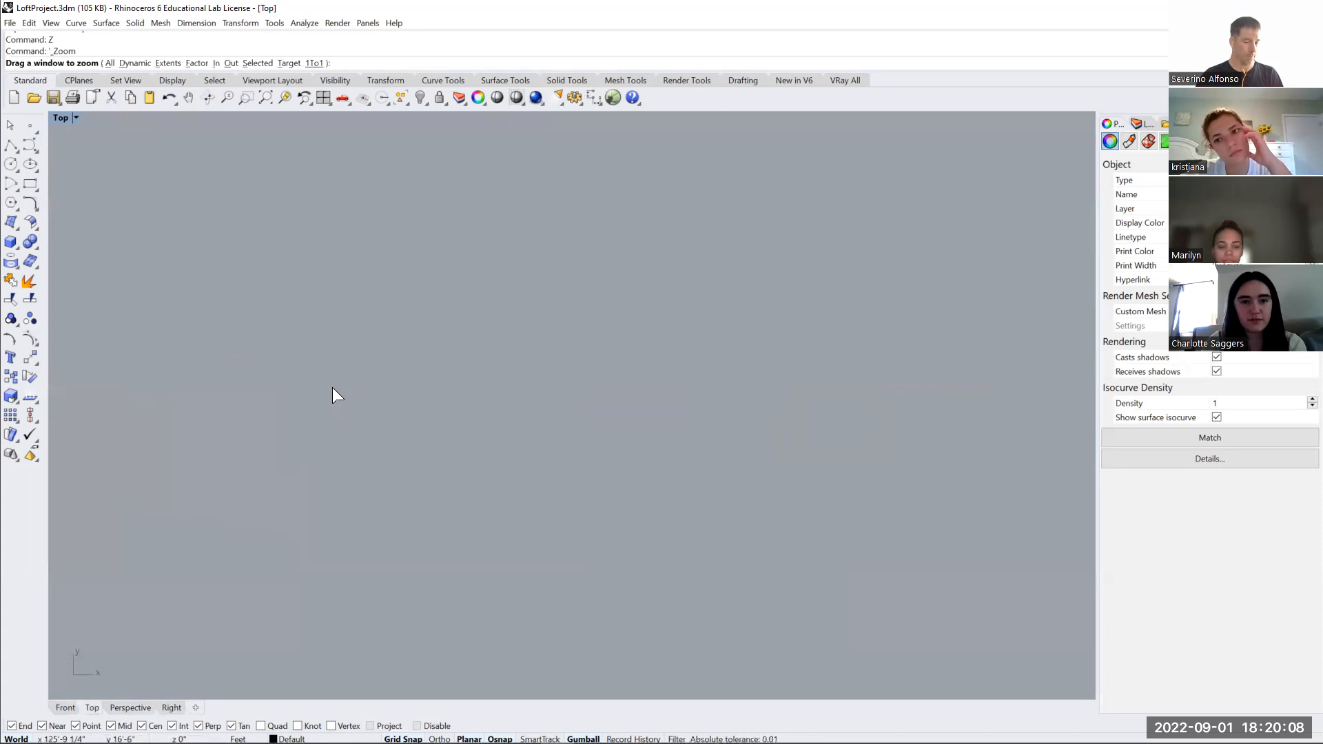
{"action": "type", "text": "e"}
{"action": "key", "text": "Return"}
{"action": "left_click_drag", "start_coordinate": [236, 294], "coordinate": [378, 526]}
{"action": "scroll", "coordinate": [368, 573], "scroll_direction": "up", "scroll_amount": 12}
{"action": "left_click_drag", "start_coordinate": [143, 500], "coordinate": [205, 508], "text": "shift"}
{"action": "left_click_drag", "start_coordinate": [333, 477], "coordinate": [312, 471]}
In the Right view, raise the wavy solid so that it cuts through the purple box
{"action": "key", "text": "ctrl+Tab"}
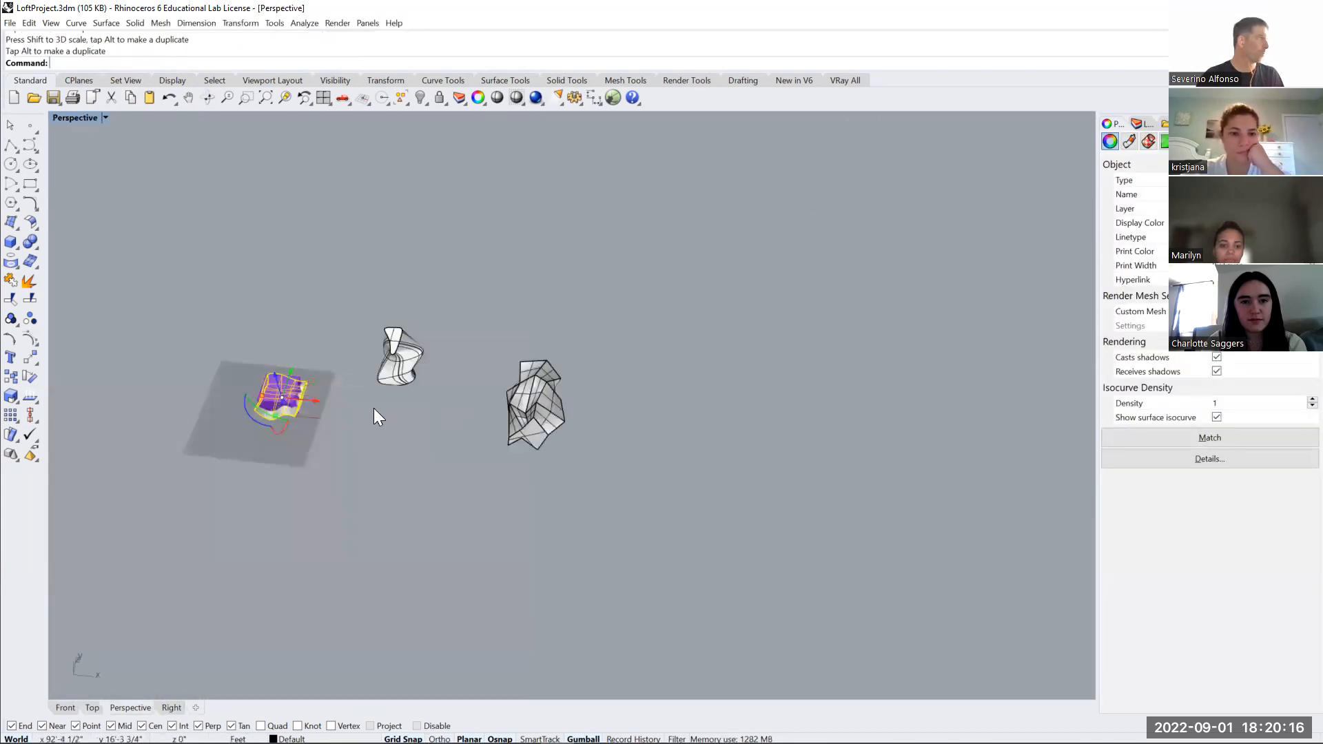
{"action": "key", "text": "ctrl+Tab"}
{"action": "scroll", "coordinate": [632, 342], "scroll_direction": "up", "scroll_amount": 4}
{"action": "mouse_move", "coordinate": [614, 328]}
{"action": "left_mouse_down"}
{"action": "mouse_move", "coordinate": [615, 295]}
{"action": "mouse_move", "coordinate": [615, 316]}
{"action": "left_mouse_up"}
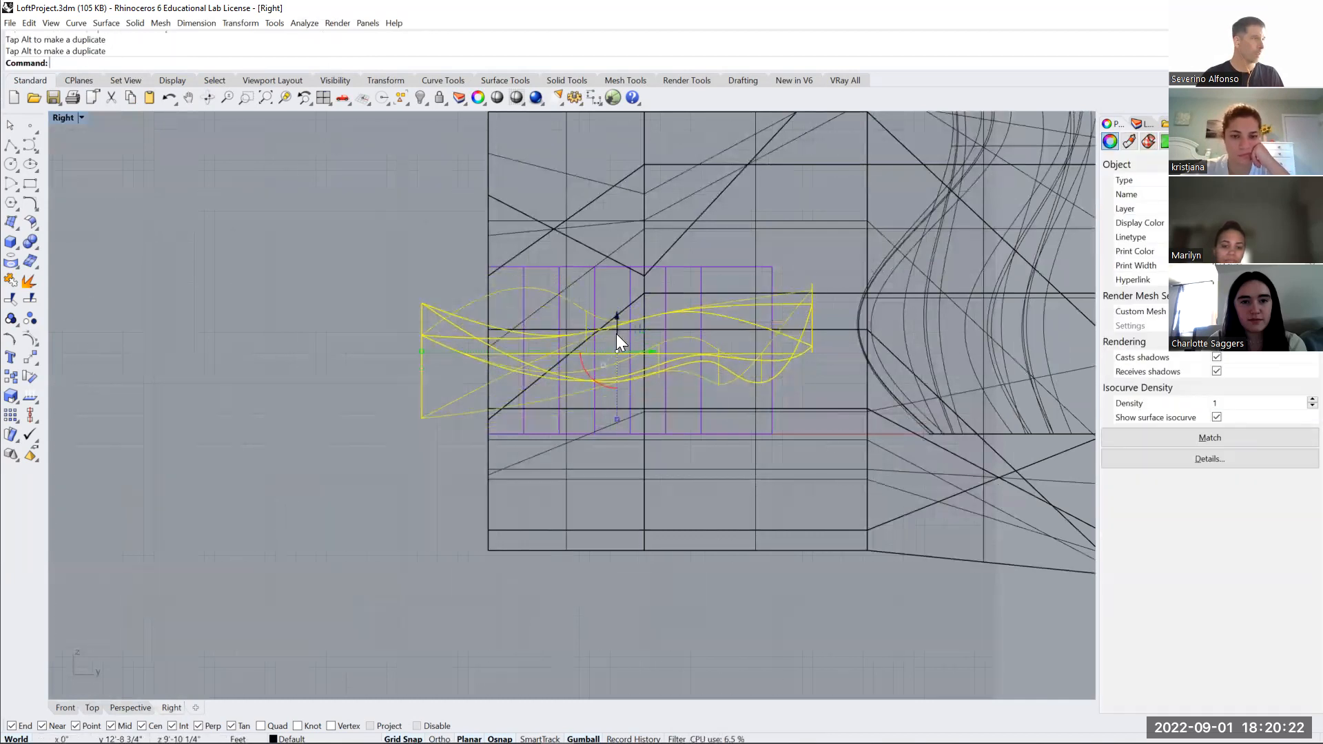
In the Top view, move the smooth loft over the back left part of the purple box and scale it down
{"action": "key", "text": "ctrl+Tab"}
{"action": "left_click", "coordinate": [751, 407]}
{"action": "key", "text": "ctrl+Tab"}
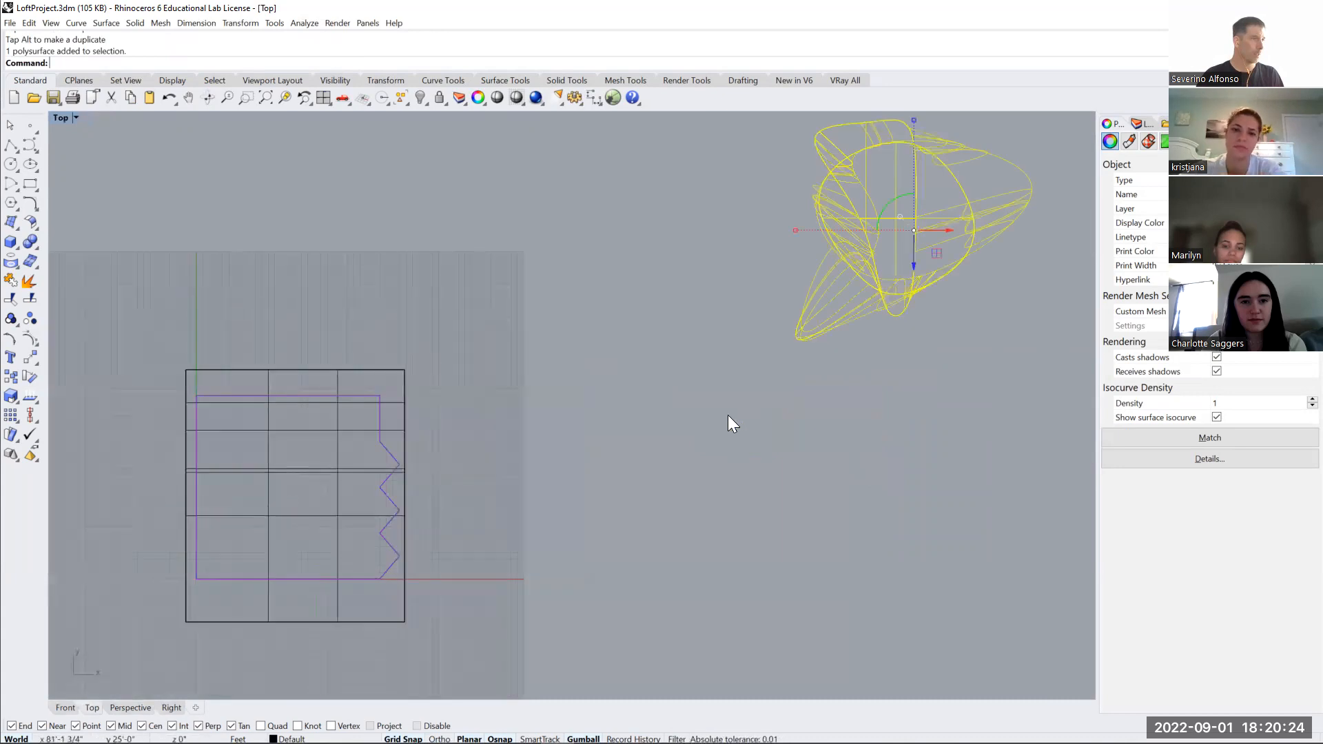
{"action": "scroll", "coordinate": [792, 365], "scroll_direction": "down", "scroll_amount": 3}
{"action": "left_click_drag", "start_coordinate": [900, 297], "coordinate": [435, 436]}
{"action": "scroll", "coordinate": [435, 437], "scroll_direction": "up", "scroll_amount": 3}
{"action": "left_click_drag", "start_coordinate": [326, 395], "coordinate": [437, 396]}
Adjust the small smooth loft vertically in the Right view so it passes through the box, and delete the faceted loft
{"action": "key", "text": "ctrl+F4"}
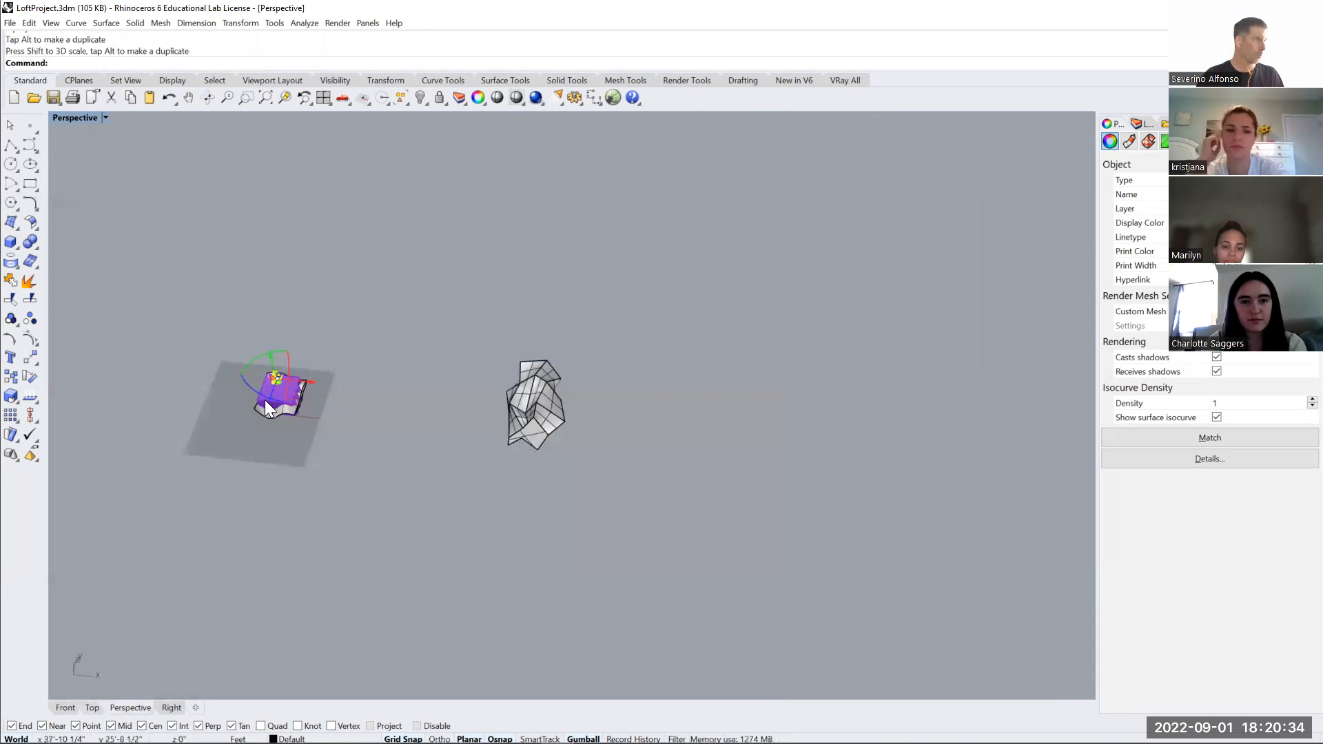
{"action": "key", "text": "ctrl+F3"}
{"action": "scroll", "coordinate": [733, 300], "scroll_direction": "down", "scroll_amount": 4}
{"action": "left_click_drag", "start_coordinate": [674, 339], "coordinate": [684, 306]}
{"action": "key", "text": "Delete"}
{"action": "left_click", "coordinate": [865, 261]}
{"action": "key", "text": "Delete"}
{"action": "scroll", "coordinate": [666, 261], "scroll_direction": "up", "scroll_amount": 3}
In the Top view, copy the small loft to the box's back right and front left, rotating and enlarging the copies
{"action": "left_click", "coordinate": [666, 262]}
{"action": "key", "text": "ctrl+F2"}
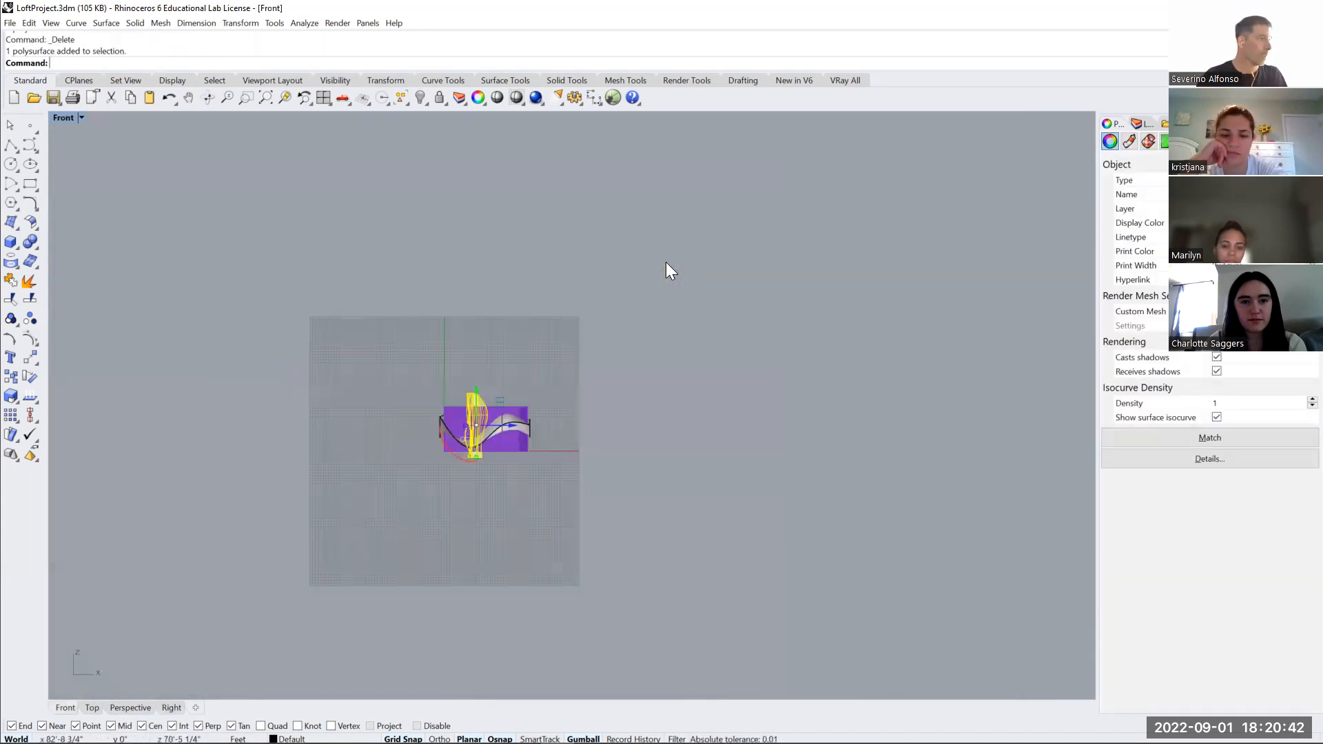
{"action": "key", "text": "ctrl+F1"}
{"action": "left_click_drag", "start_coordinate": [479, 383], "coordinate": [574, 382]}
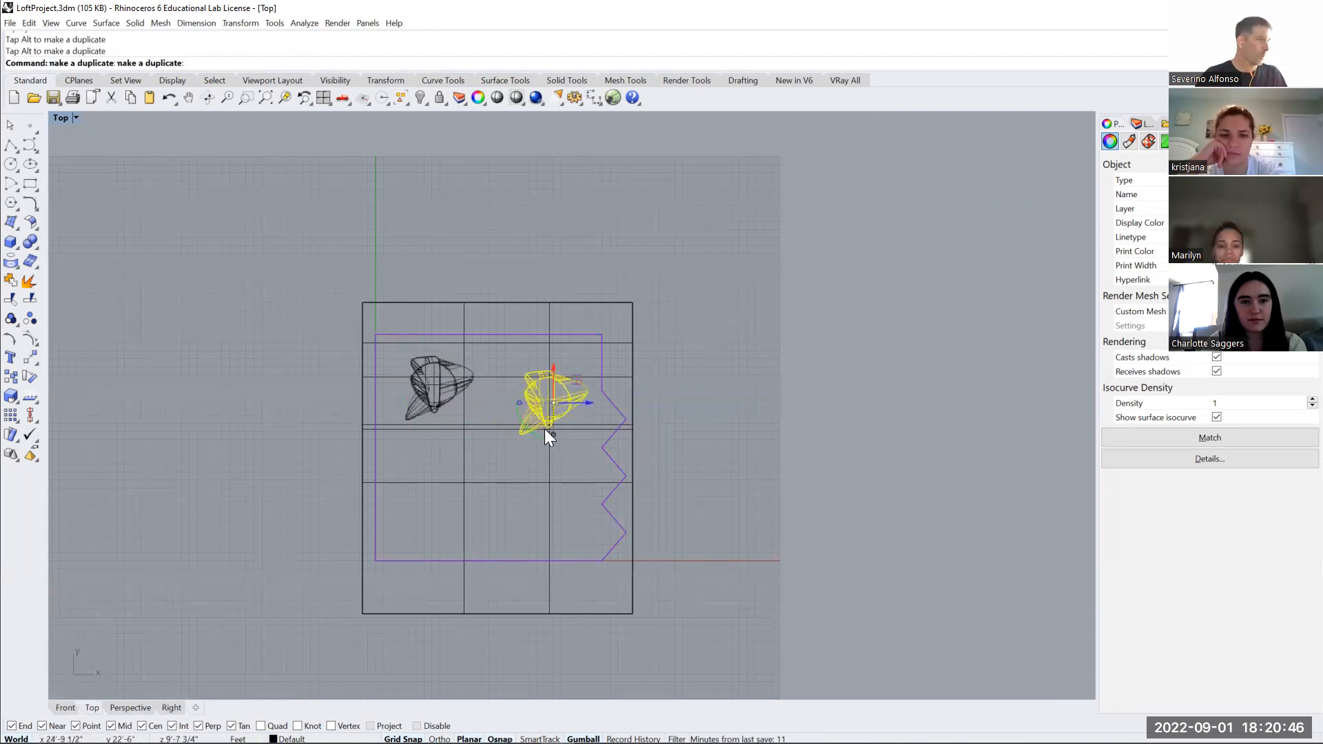
{"action": "left_click_drag", "start_coordinate": [529, 426], "coordinate": [474, 575]}
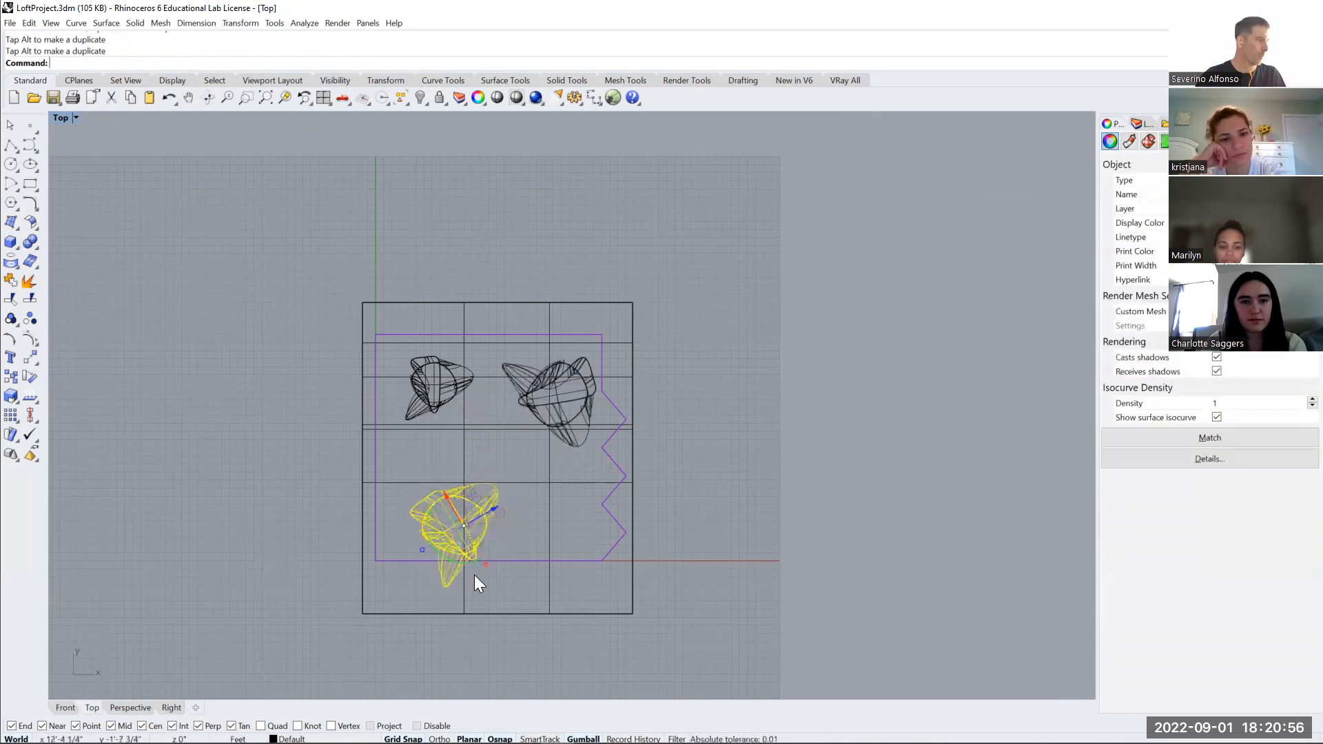
Try to mirror the front left loft across a slanted line in the Top view, and delete the mirrored copy
{"action": "type", "text": "Irr"}
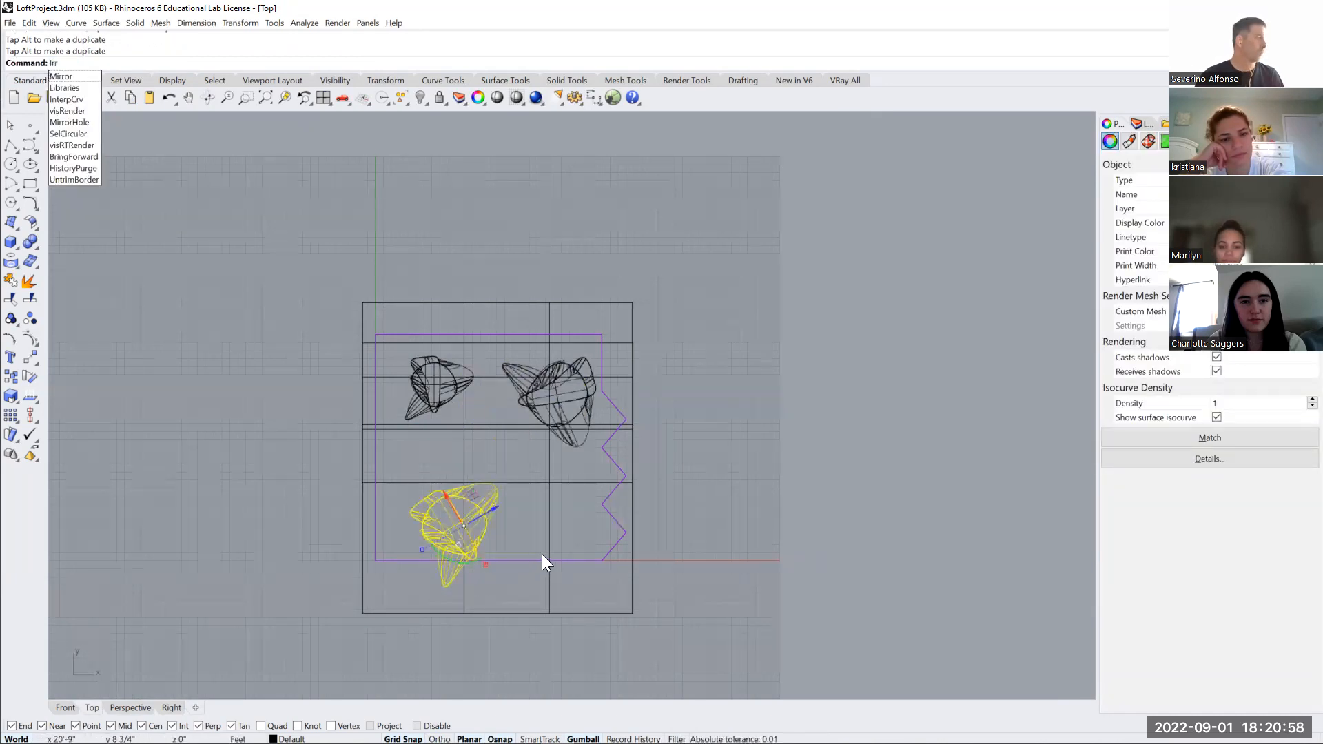
{"action": "key", "text": "BackSpace"}
{"action": "key", "text": "BackSpace"}
{"action": "key", "text": "BackSpace"}
{"action": "type", "text": "Mirror"}
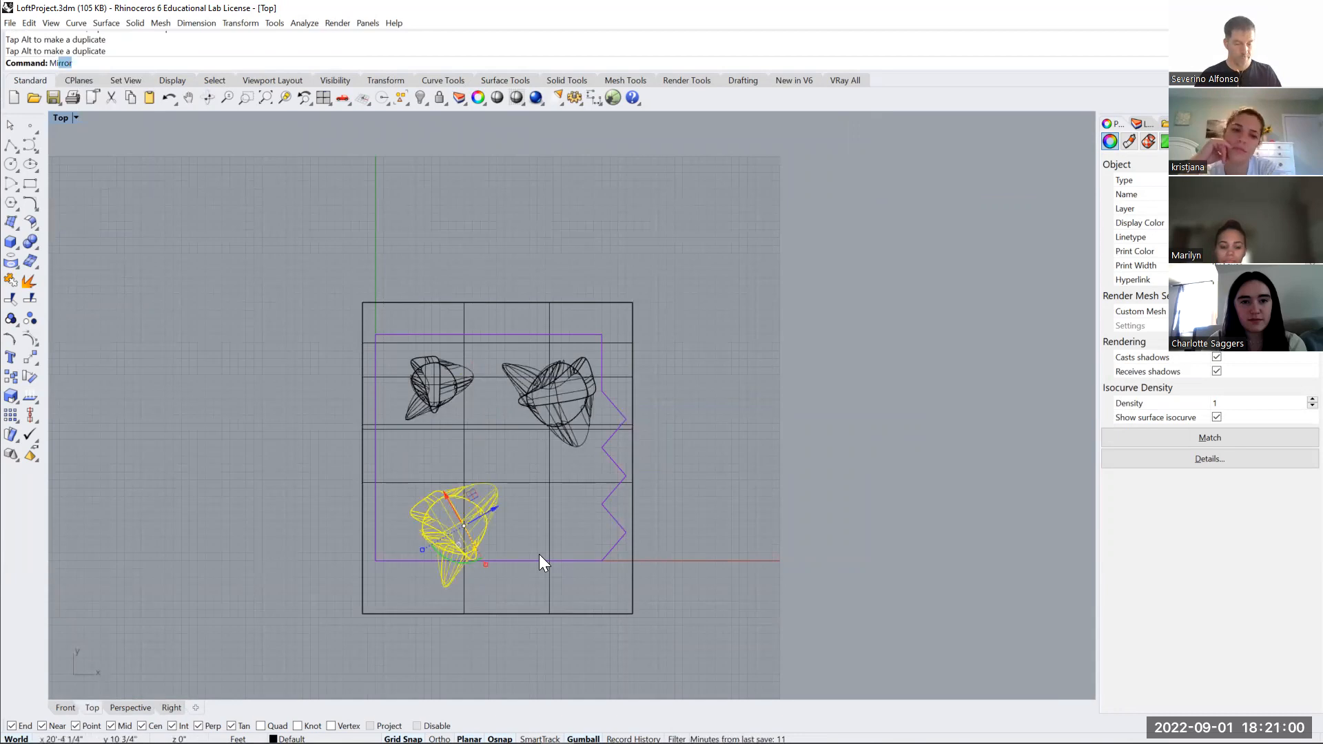
{"action": "key", "text": "Return"}
{"action": "left_click", "coordinate": [550, 585]}
{"action": "left_click", "coordinate": [314, 433]}
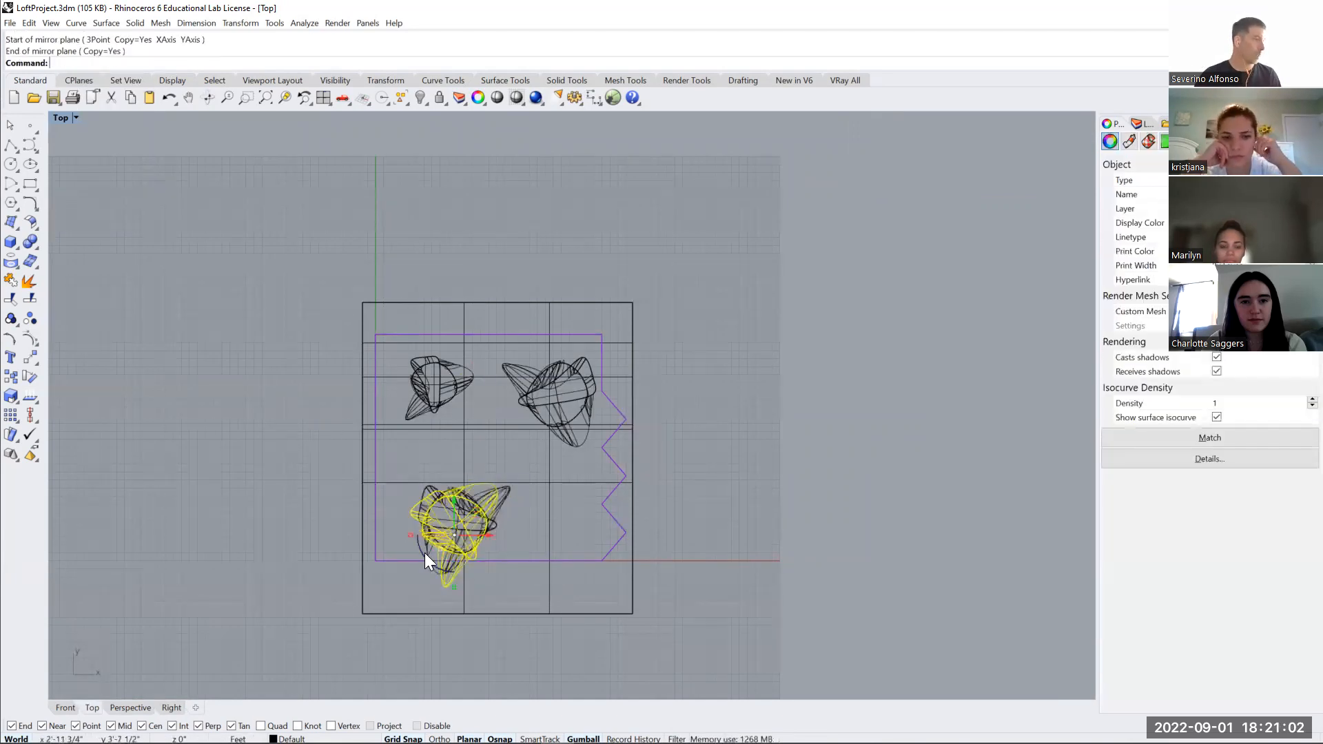
{"action": "left_click", "coordinate": [505, 493]}
{"action": "key", "text": "Delete"}
Mirror the front left loft across a horizontal line in the Right view, and delete the original
{"action": "left_click", "coordinate": [481, 516]}
{"action": "key", "text": "ctrl+Tab"}
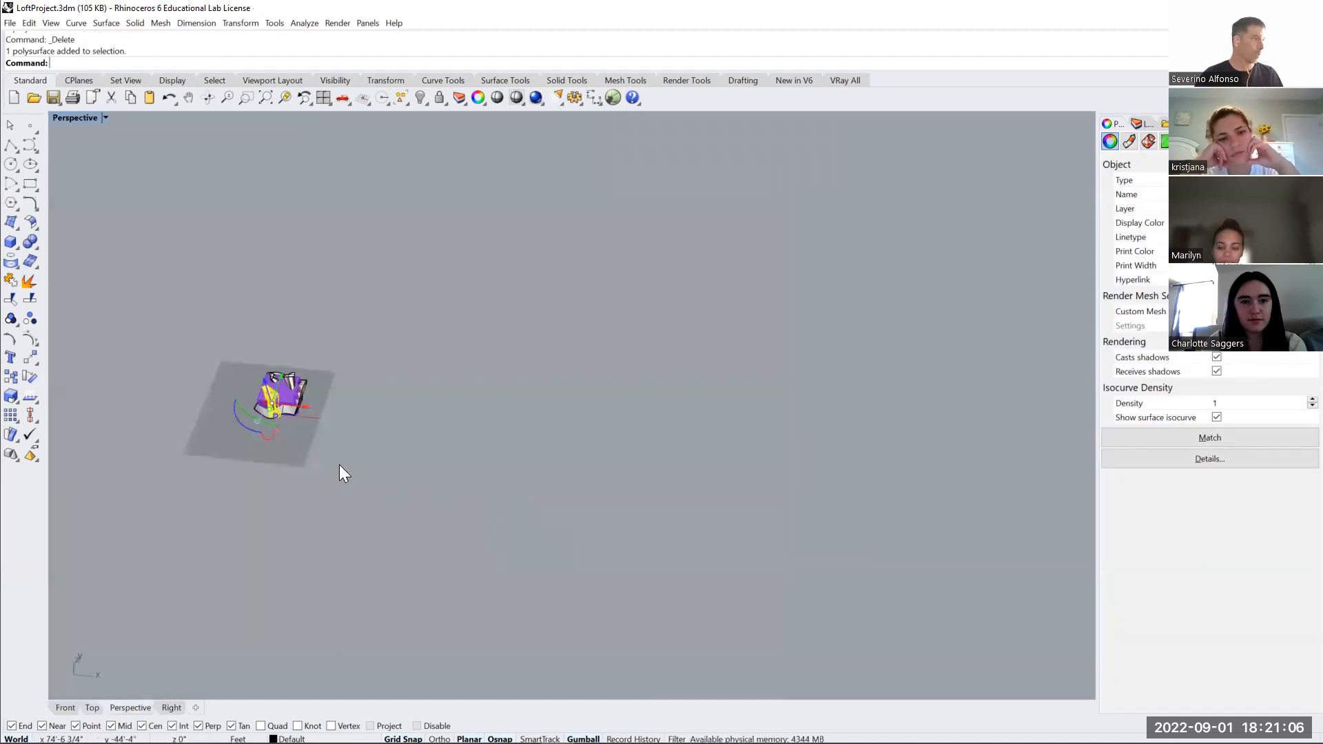
{"action": "key", "text": "ctrl+Tab"}
{"action": "key", "text": "Return"}
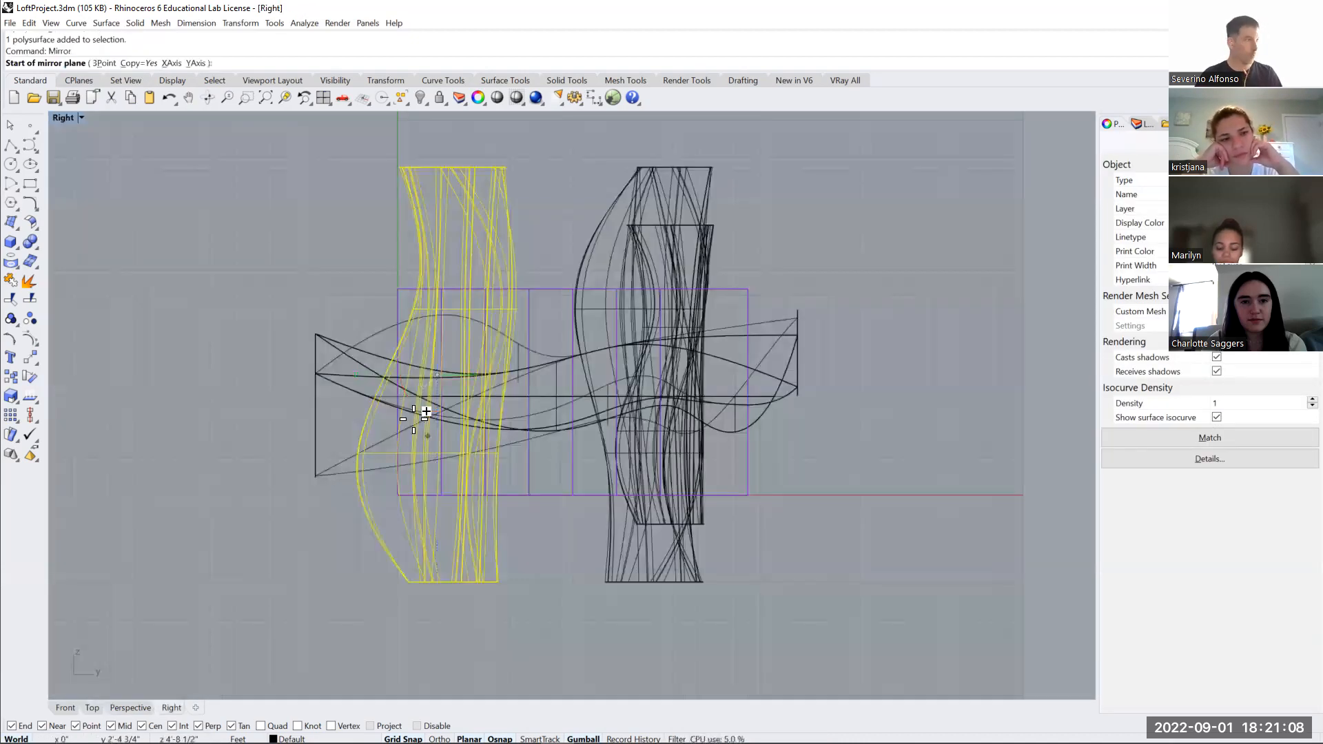
{"action": "left_click", "coordinate": [301, 396]}
{"action": "left_click", "coordinate": [923, 386]}
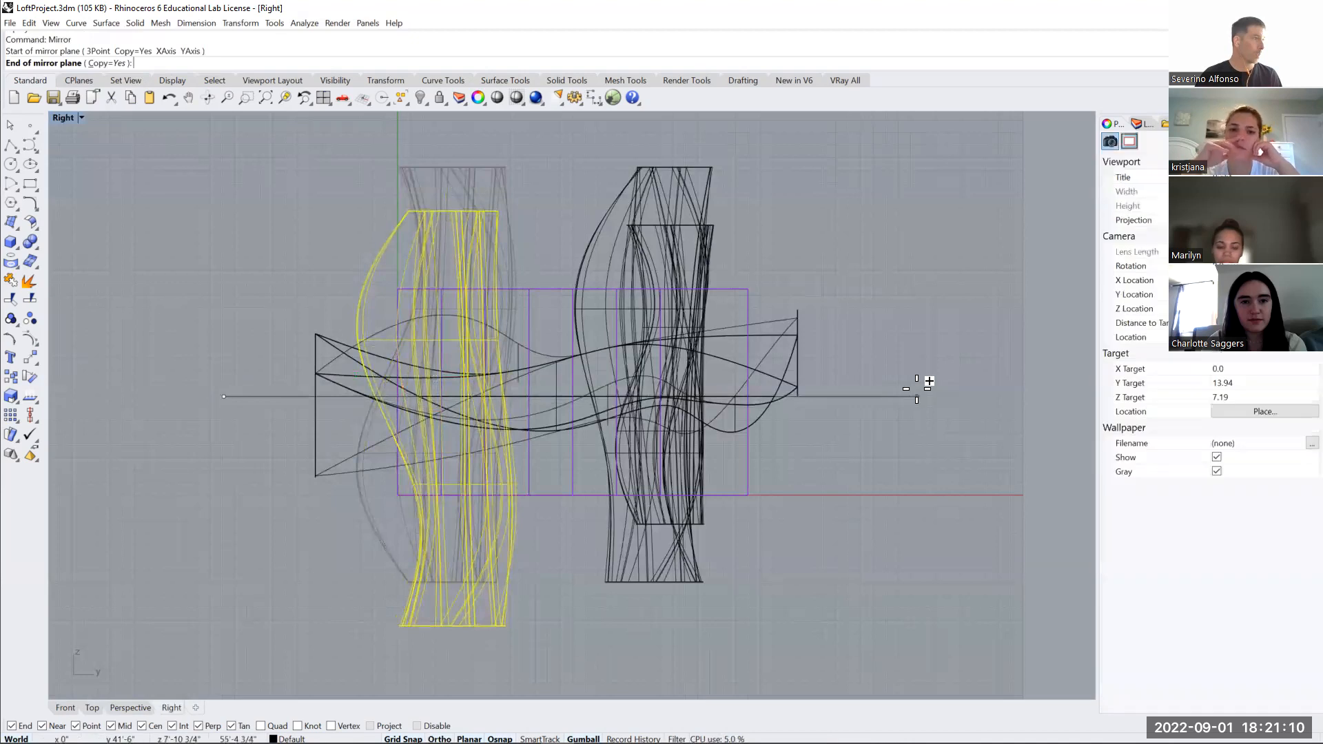
{"action": "key", "text": "Delete"}
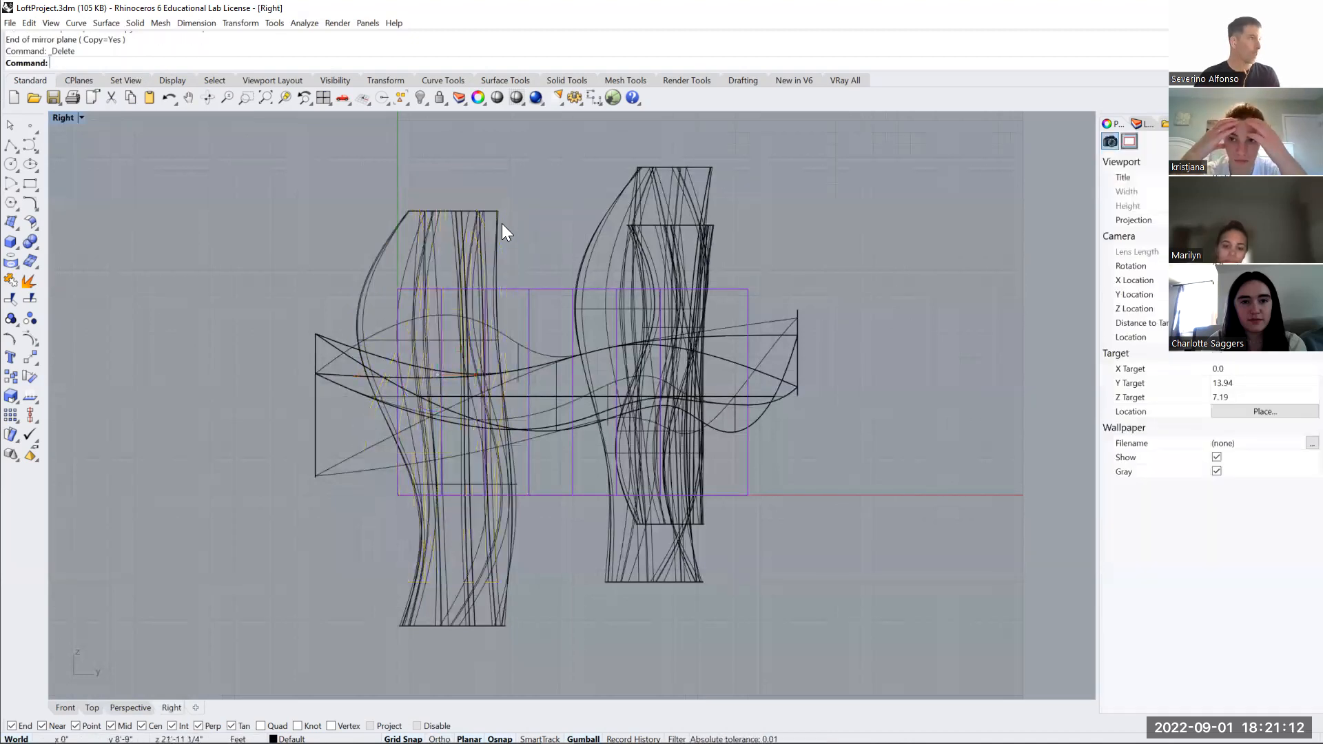
Undo the deletion of the original loft, and delete its mirrored copy instead
{"action": "left_click", "coordinate": [497, 225]}
{"action": "left_click", "coordinate": [864, 245]}
{"action": "key", "text": "ctrl+z"}
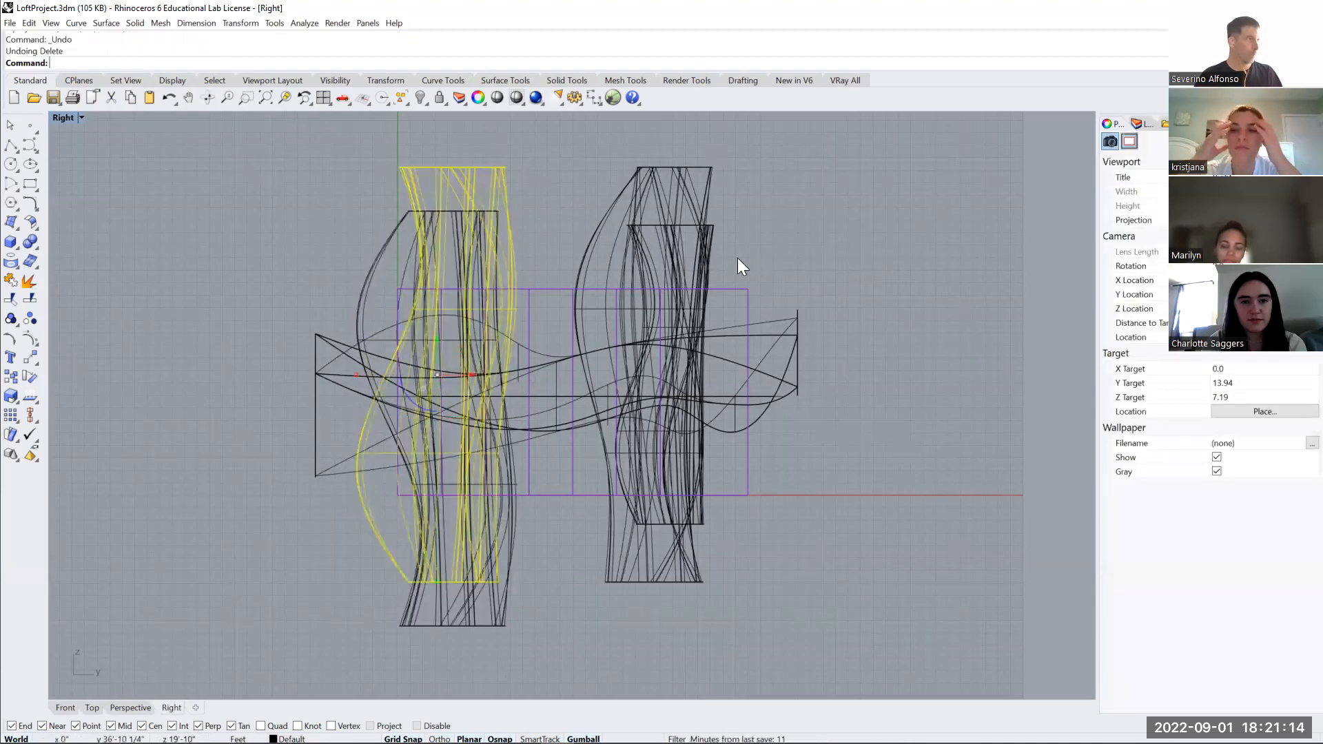
{"action": "left_click", "coordinate": [372, 247]}
{"action": "left_click", "coordinate": [381, 252]}
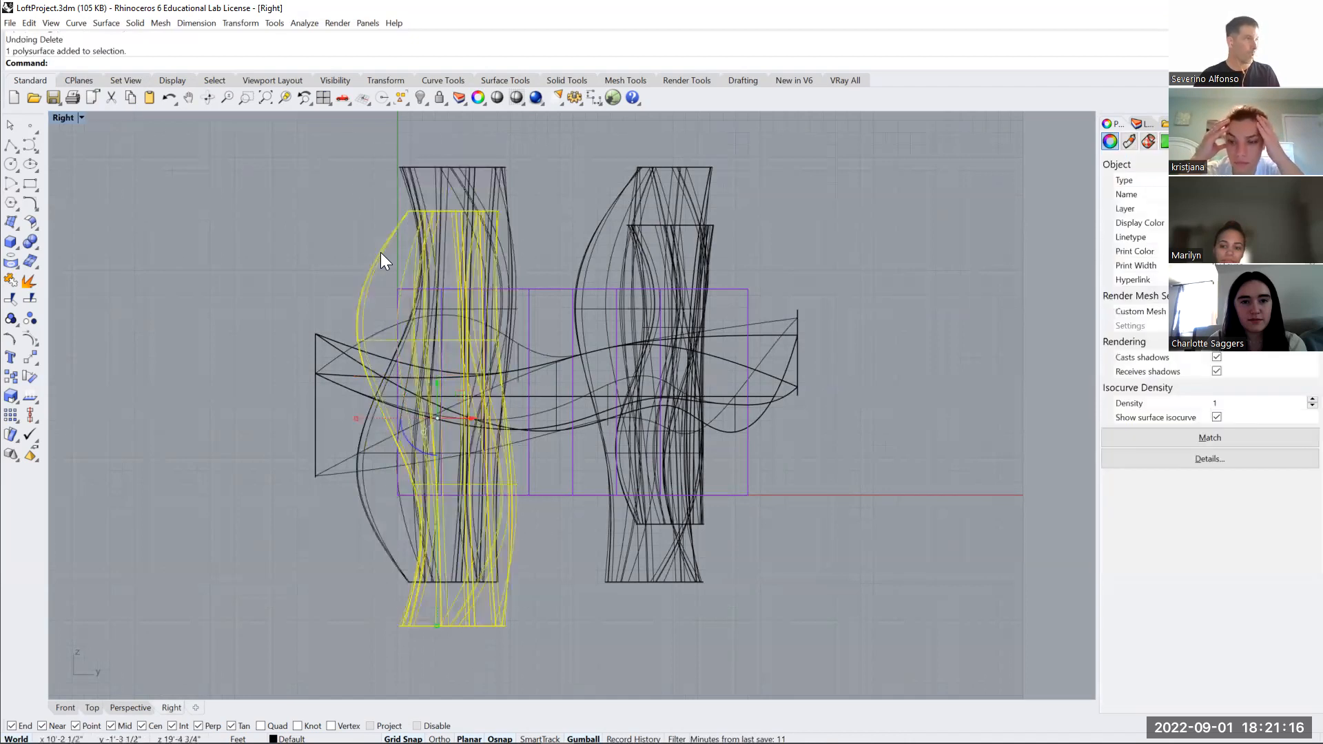
{"action": "key", "text": "Delete"}
In the Right view, move the restored front left loft horizontally toward the middle of the box
{"action": "left_click", "coordinate": [497, 198]}
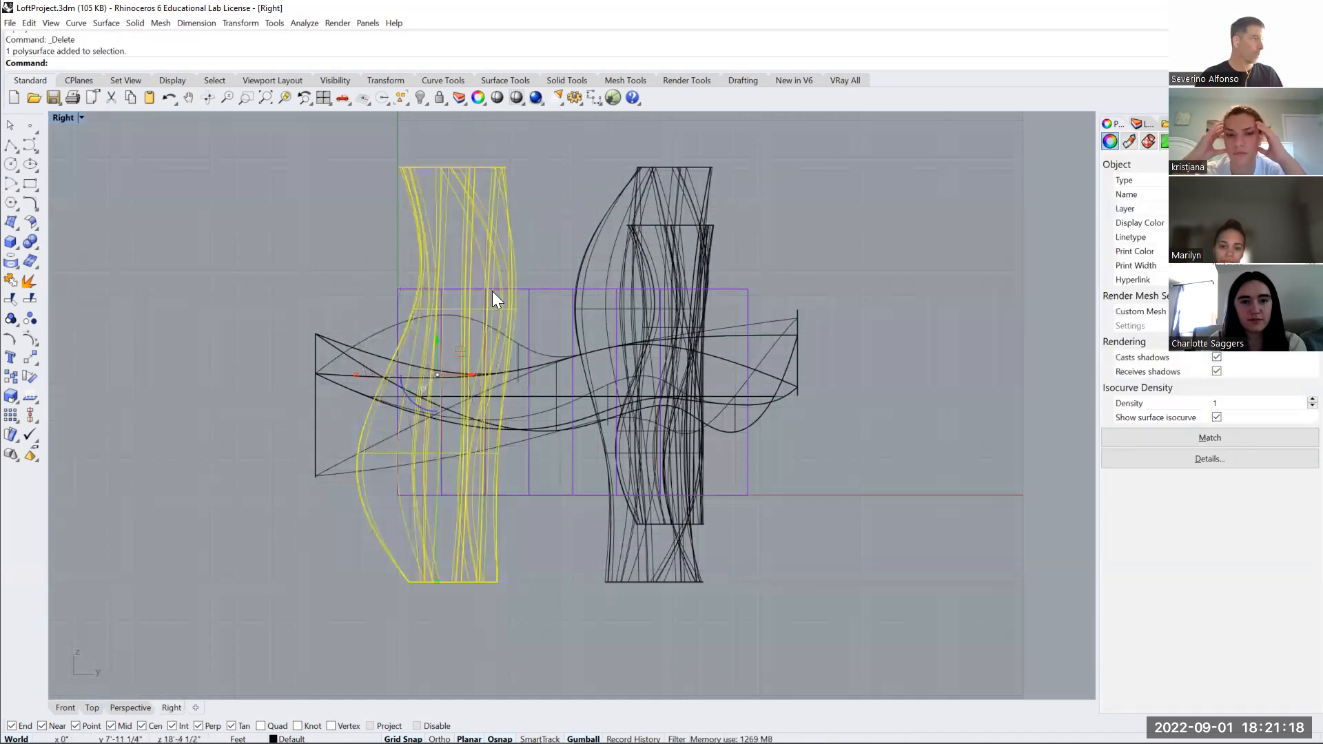
{"action": "left_click_drag", "start_coordinate": [468, 373], "coordinate": [557, 381]}
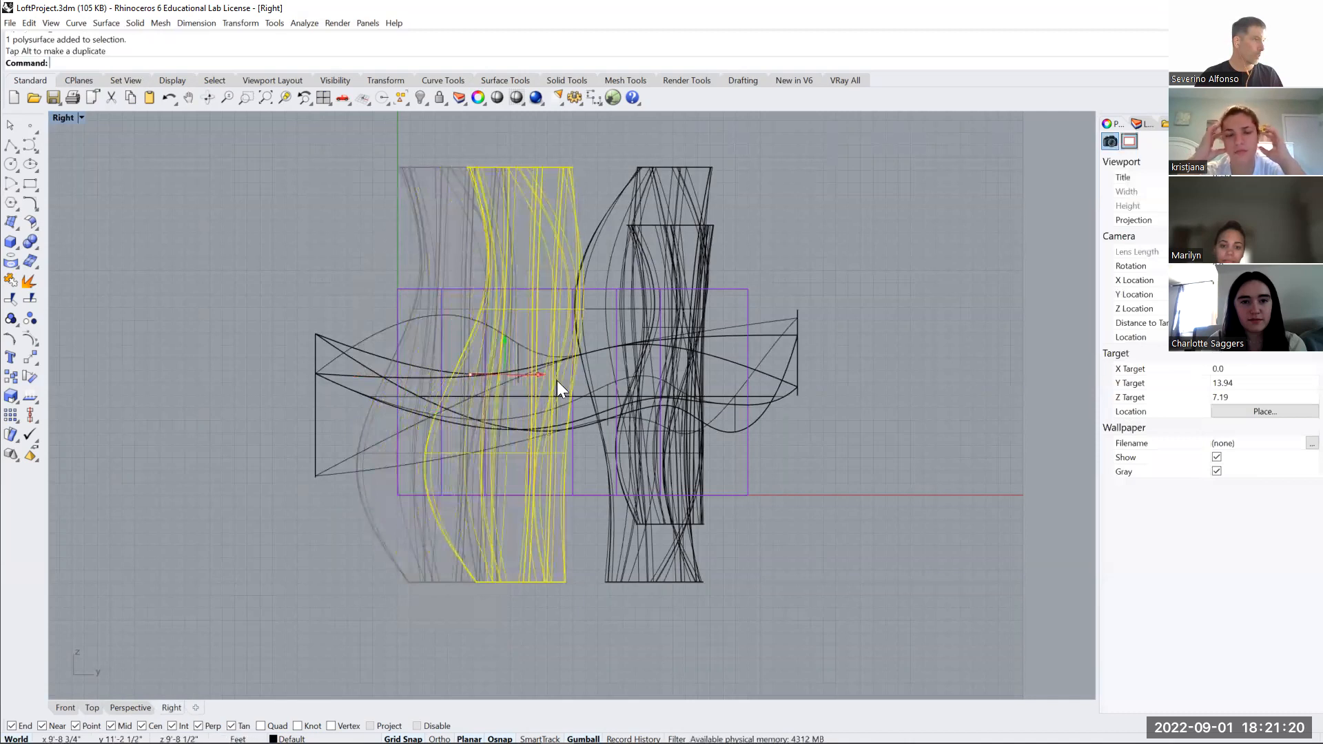
{"action": "key", "text": "ctrl+F2"}
{"action": "scroll", "coordinate": [401, 416], "scroll_direction": "up", "scroll_amount": 6}
In the Top view, copy the small back left loft to the box's front right area and rotate the copy
{"action": "key", "text": "ctrl+F1"}
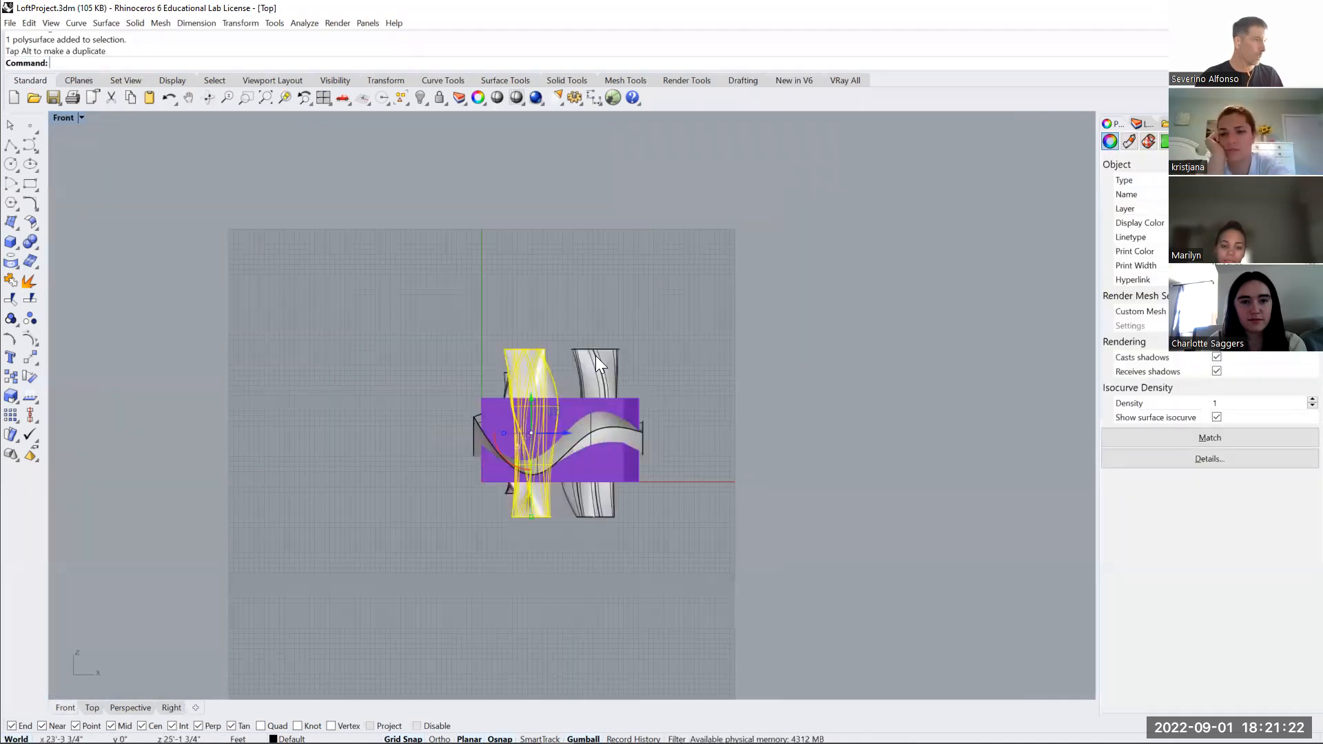
{"action": "left_click", "coordinate": [449, 401]}
{"action": "left_click_drag", "start_coordinate": [467, 368], "coordinate": [582, 498]}
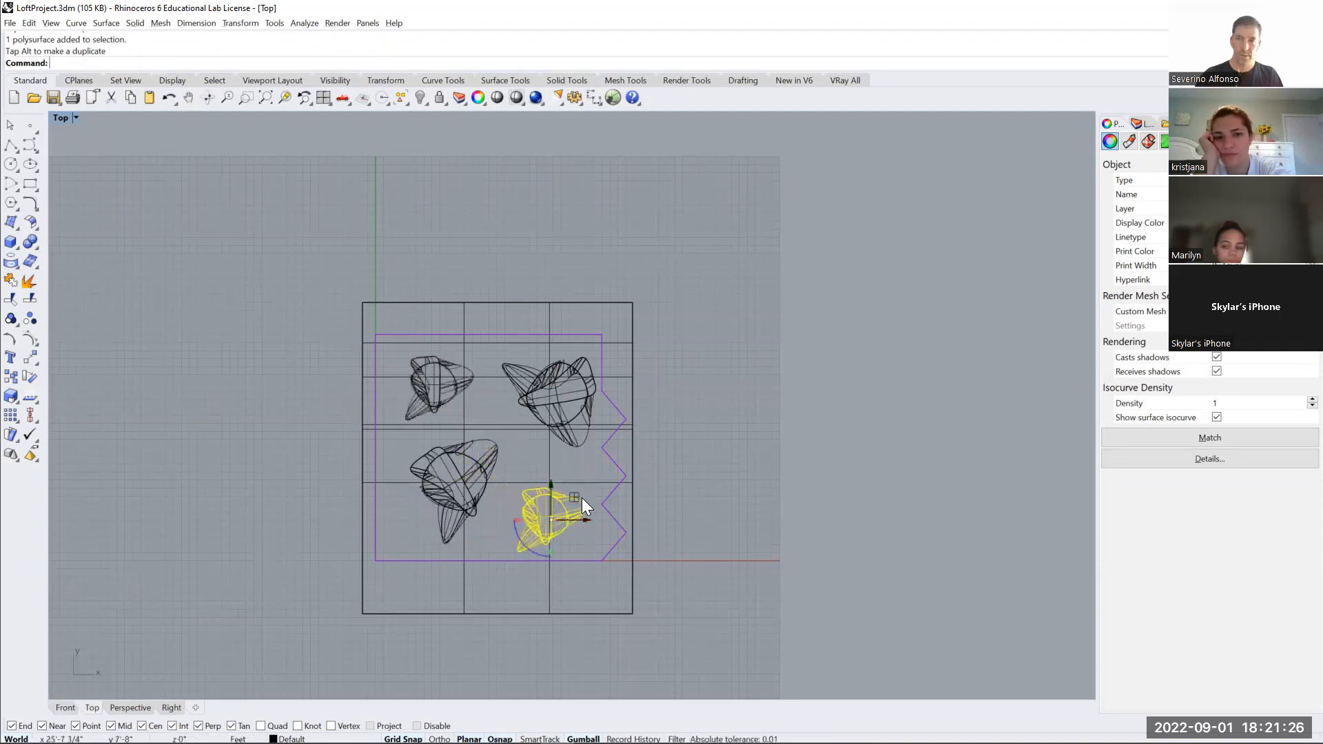
{"action": "left_click_drag", "start_coordinate": [529, 539], "coordinate": [496, 458]}
Enlarge the front left loft uniformly, and rotate and shift the back right loft toward the middle of the box
{"action": "left_click", "coordinate": [461, 475]}
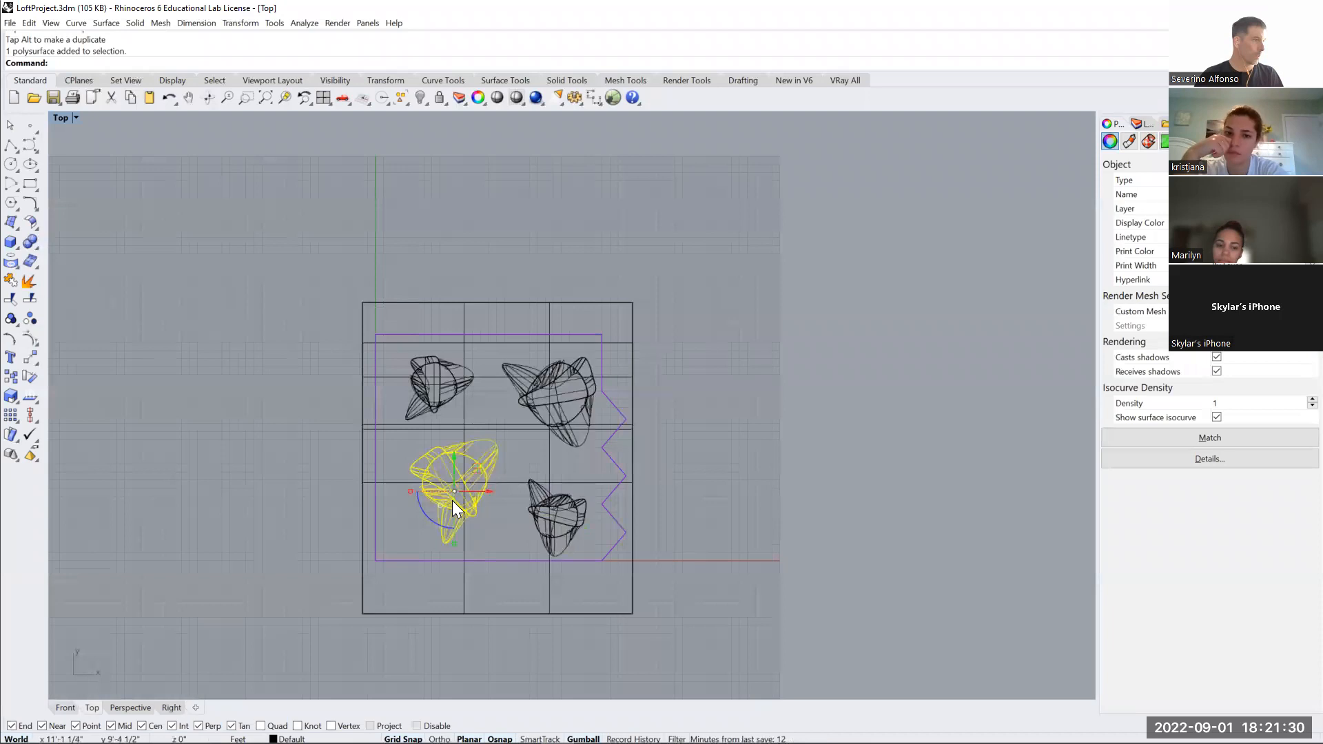
{"action": "left_click_drag", "start_coordinate": [410, 492], "coordinate": [380, 492]}
{"action": "left_click", "coordinate": [557, 421]}
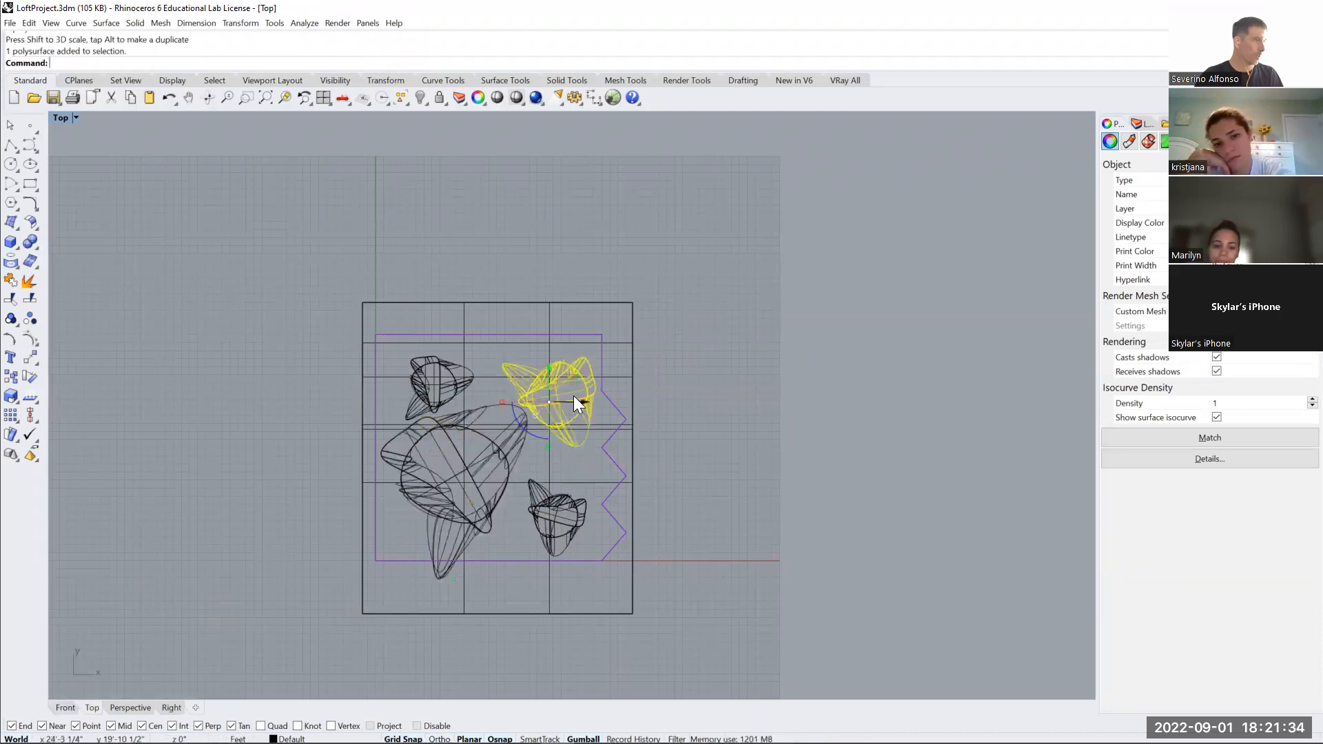
{"action": "left_click_drag", "start_coordinate": [572, 383], "coordinate": [542, 390]}
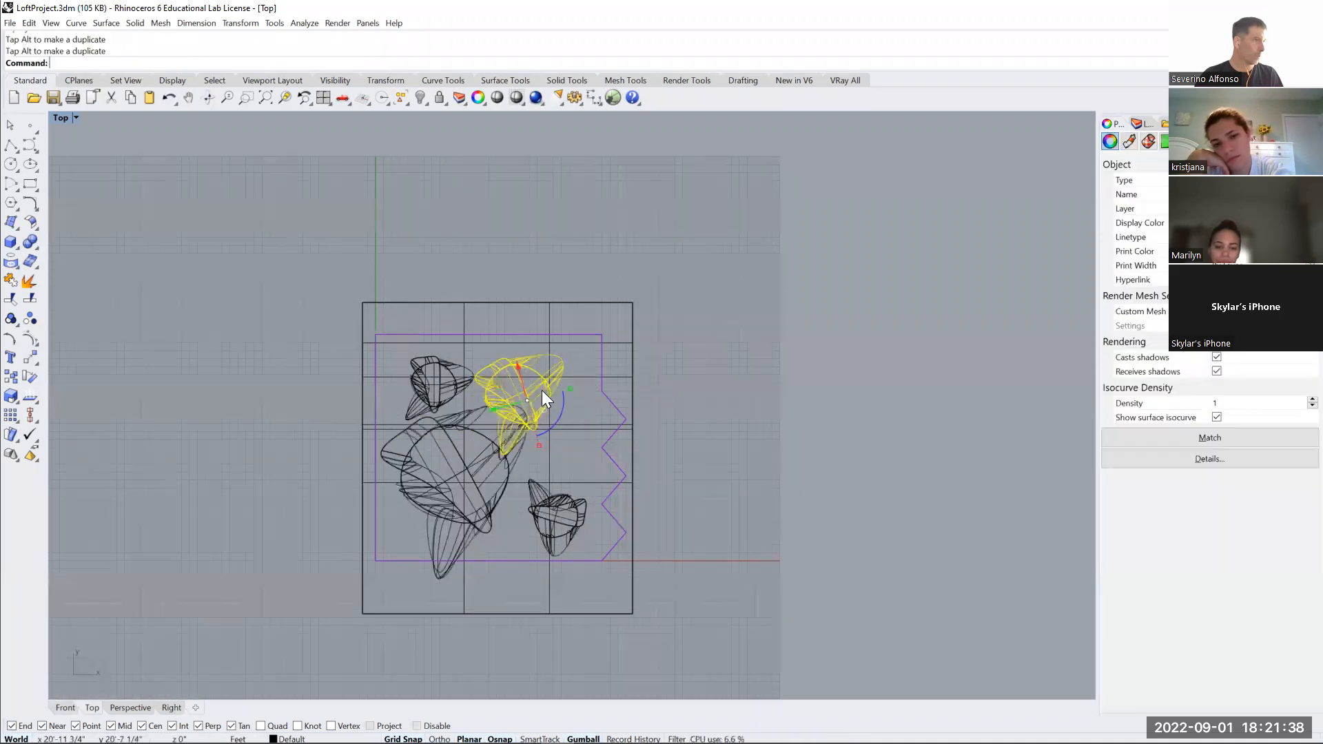
{"action": "scroll", "coordinate": [529, 413], "scroll_direction": "up", "scroll_amount": 5}
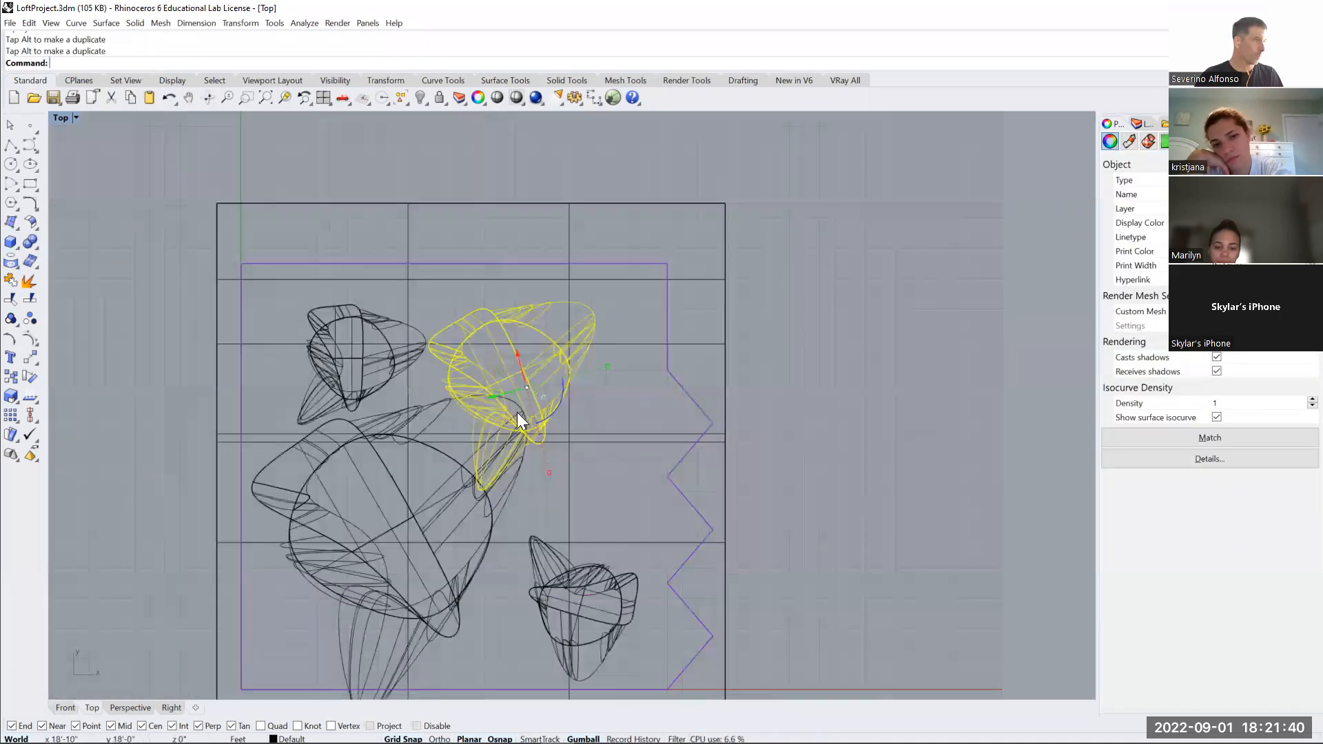
{"action": "left_click_drag", "start_coordinate": [496, 367], "coordinate": [504, 341]}
In the Top view, move the small back left loft up against the neighbouring back right loft
{"action": "left_click", "coordinate": [385, 339]}
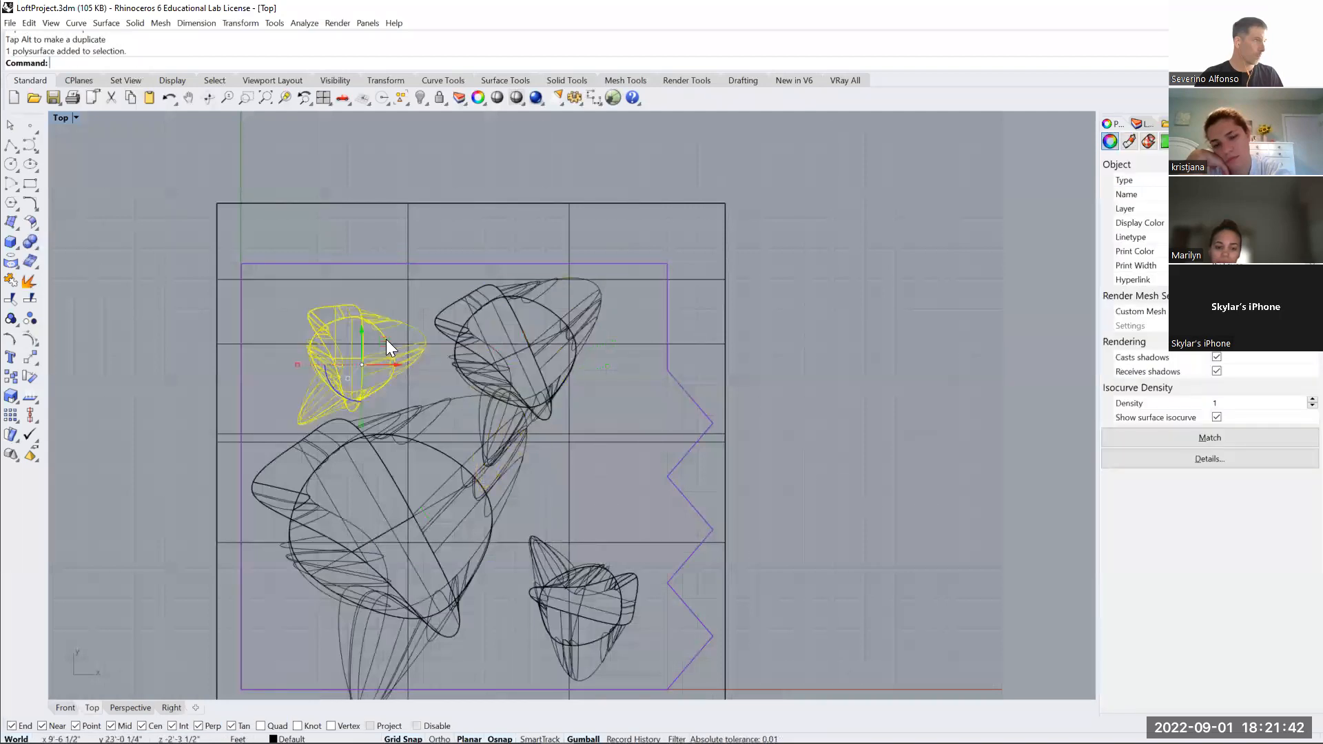
{"action": "left_click_drag", "start_coordinate": [405, 302], "coordinate": [452, 289]}
{"action": "scroll", "coordinate": [551, 455], "scroll_direction": "down", "scroll_amount": 3}
Enlarge the small front right loft, rotate it and adjust its position at the box's front right corner
{"action": "left_click", "coordinate": [567, 499]}
{"action": "left_click_drag", "start_coordinate": [557, 542], "coordinate": [560, 558]}
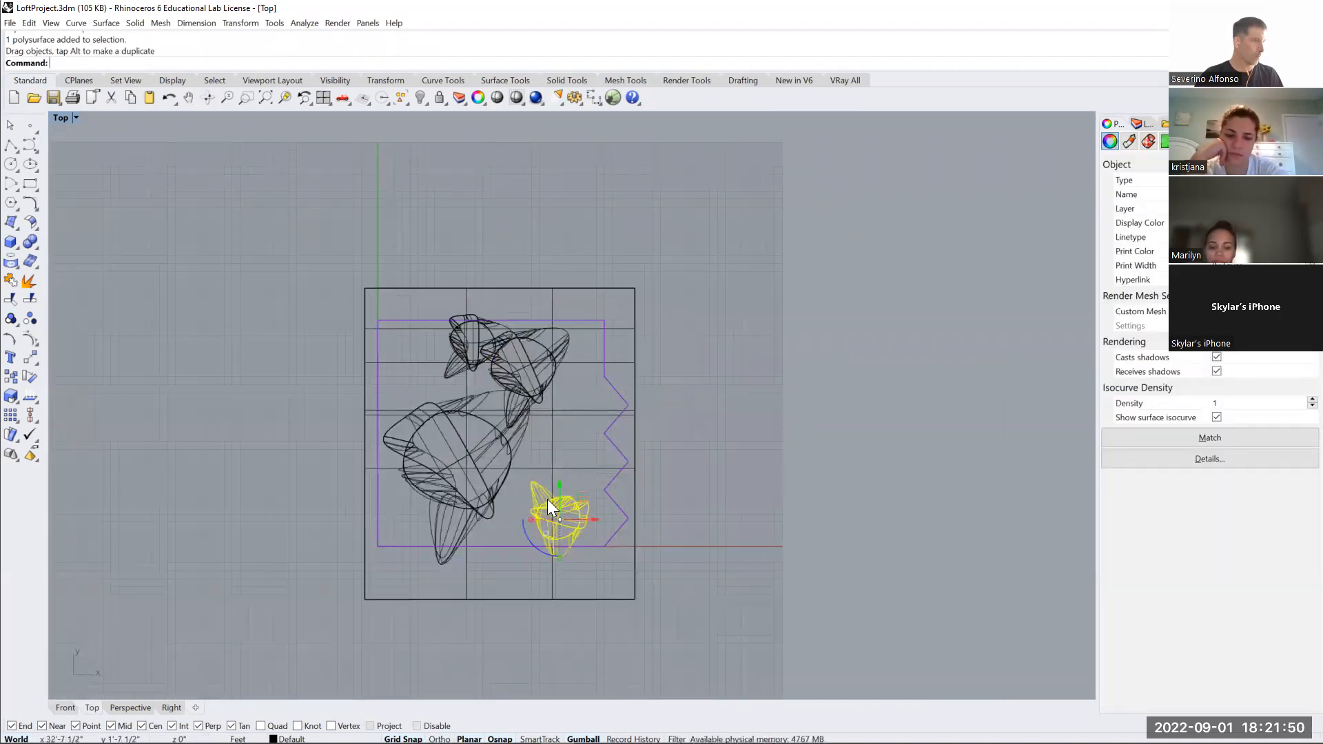
{"action": "scroll", "coordinate": [558, 543], "scroll_direction": "up", "scroll_amount": 4}
{"action": "left_click_drag", "start_coordinate": [521, 505], "coordinate": [553, 532]}
{"action": "left_click_drag", "start_coordinate": [578, 476], "coordinate": [573, 471]}
Check how the lofts pass through the purple box in the Right, Top and Perspective views, with Perspective zoomed to extents
{"action": "key", "text": "ctrl+Tab"}
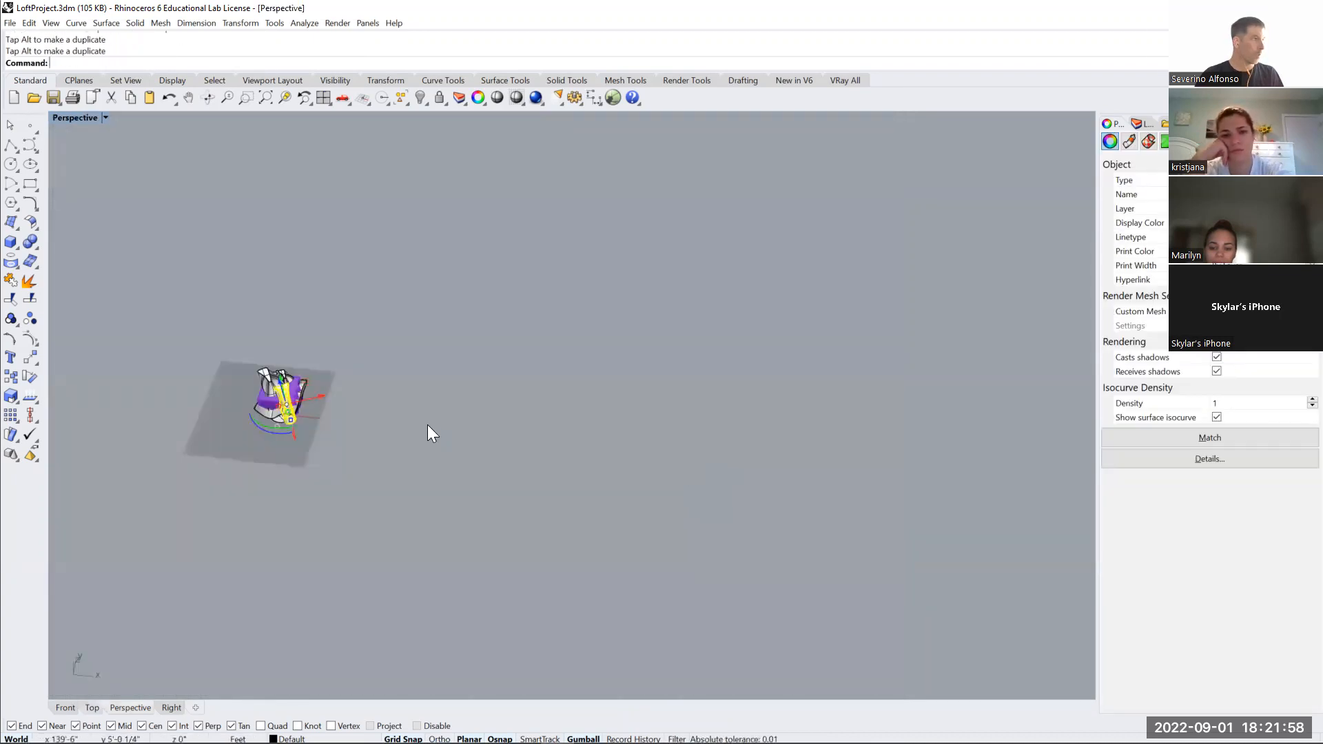
{"action": "key", "text": "ctrl+Tab"}
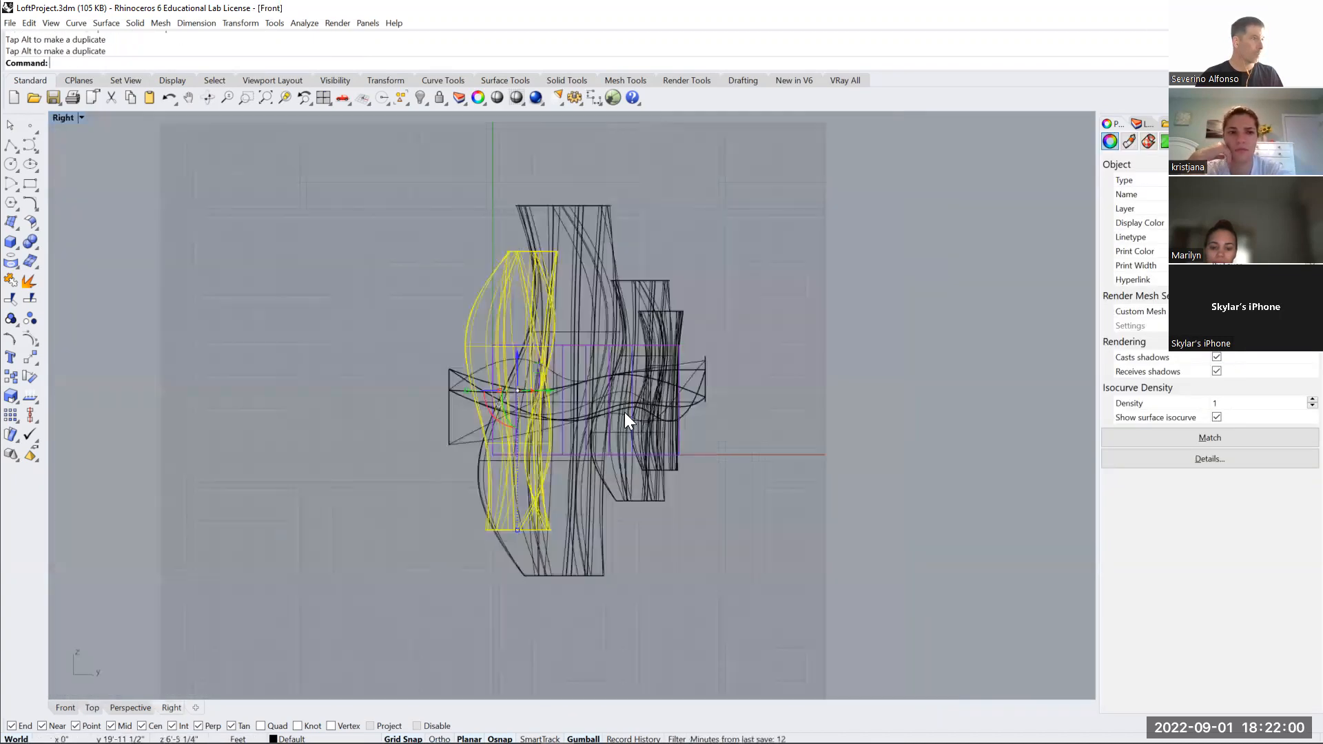
{"action": "key", "text": "ctrl+Tab"}
{"action": "key", "text": "ctrl+Tab"}
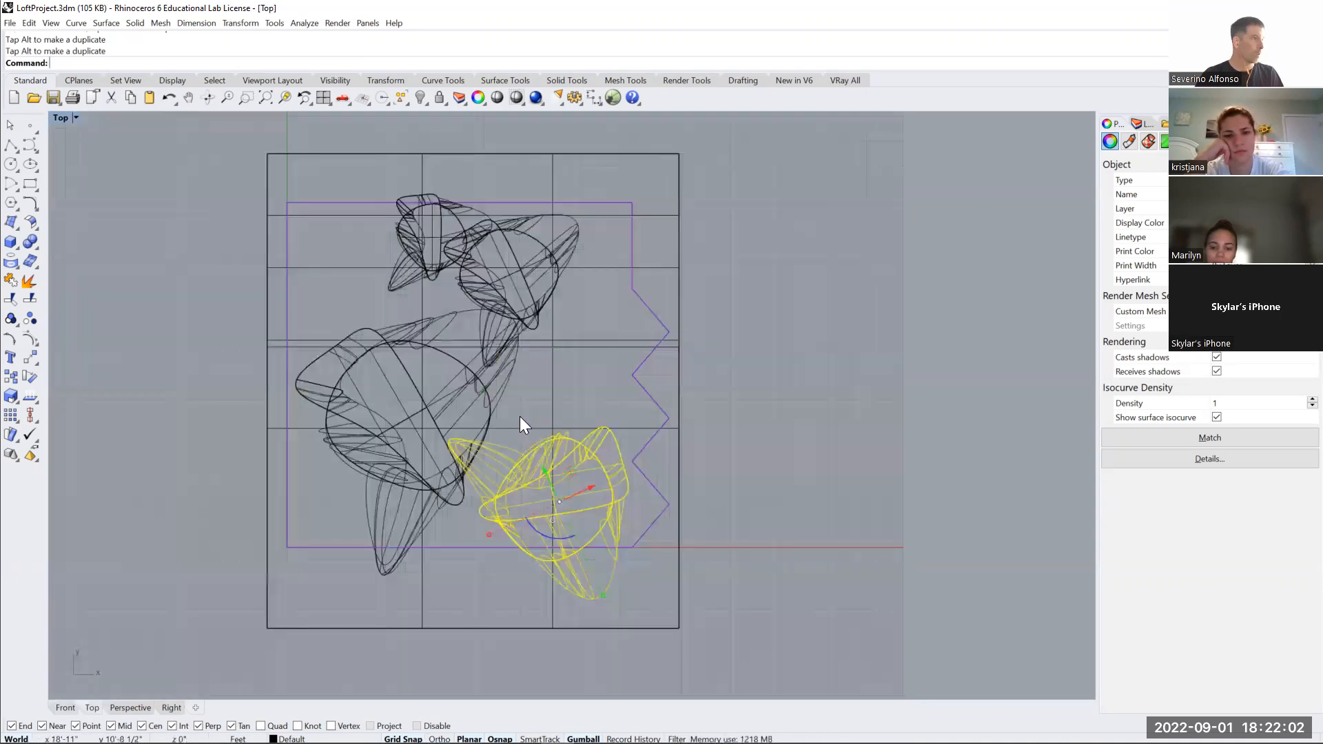
{"action": "key", "text": "ctrl+Tab"}
{"action": "key", "text": "Escape"}
{"action": "type", "text": "z"}
{"action": "key", "text": "Return"}
{"action": "type", "text": "e"}
{"action": "key", "text": "Return"}
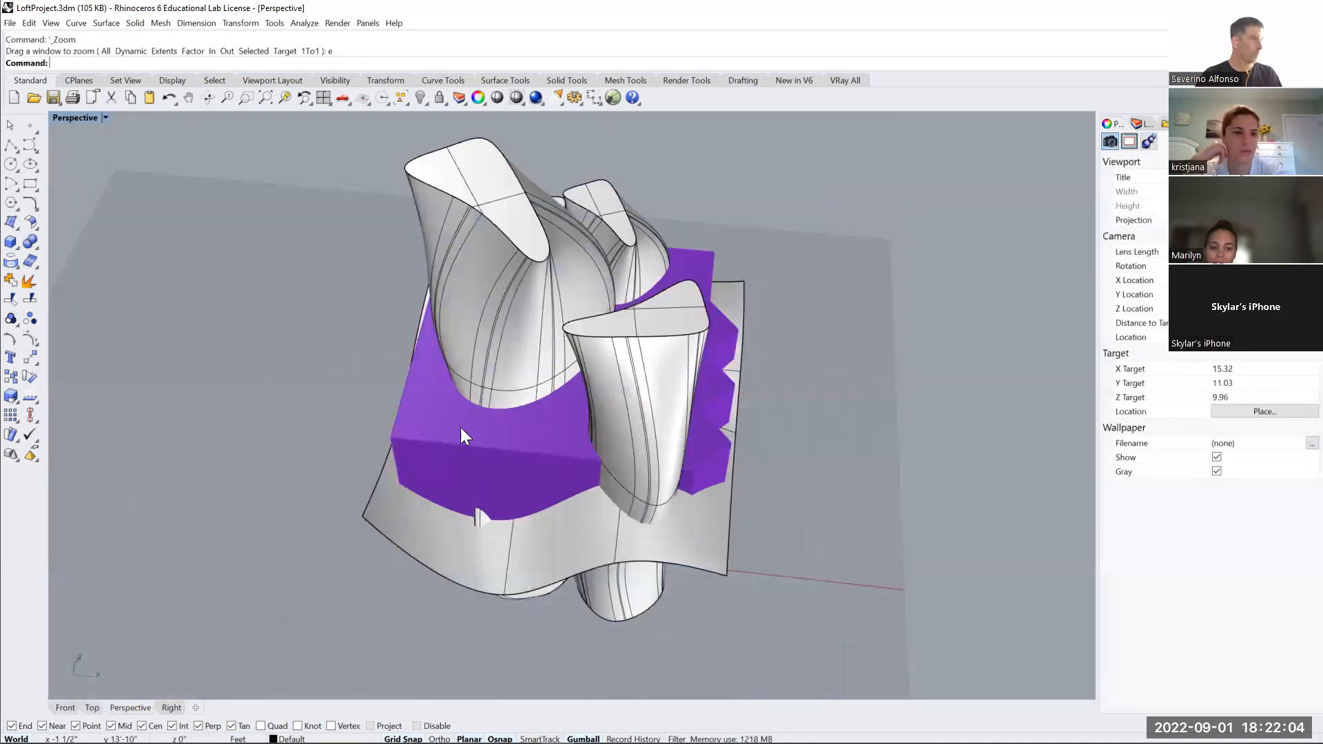
{"action": "scroll", "coordinate": [461, 428], "scroll_direction": "up", "scroll_amount": 5}
{"action": "scroll", "coordinate": [586, 376], "scroll_direction": "down", "scroll_amount": 5}
{"action": "right_click_drag", "start_coordinate": [630, 425], "coordinate": [603, 448]}
{"action": "scroll", "coordinate": [675, 427], "scroll_direction": "down", "scroll_amount": 3}
{"action": "right_click_drag", "start_coordinate": [717, 414], "coordinate": [623, 438]}
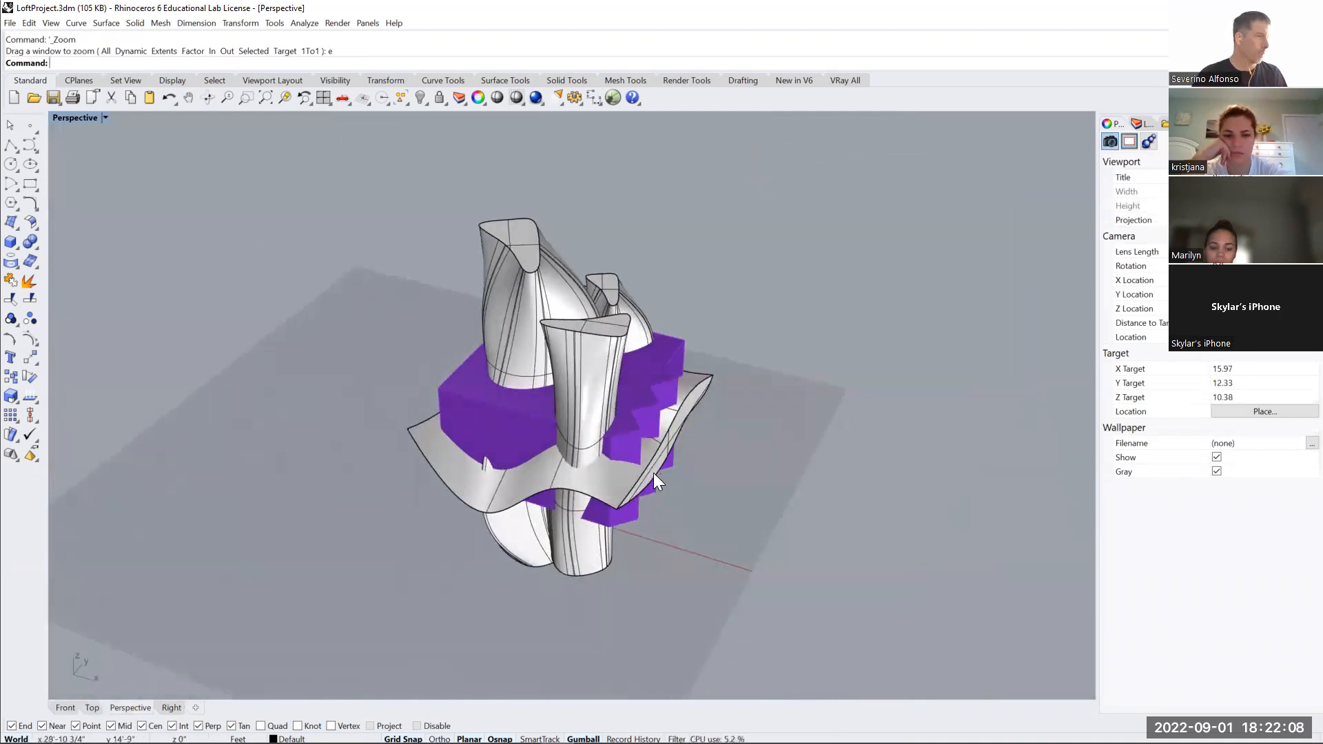
Try subtracting the lofts and the wavy solid from the purple box with BooleanDifference, and undo the subtraction
{"action": "type", "text": "BooleanDifference"}
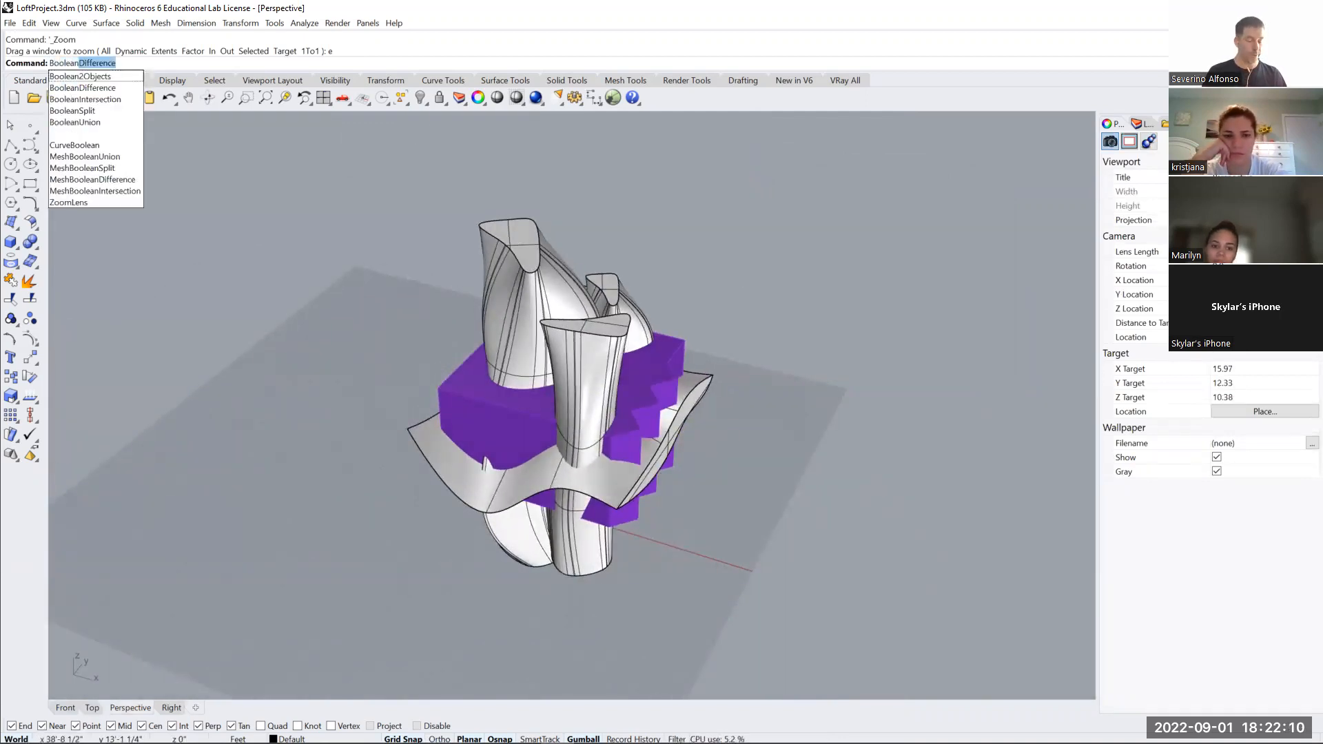
{"action": "key", "text": "Return"}
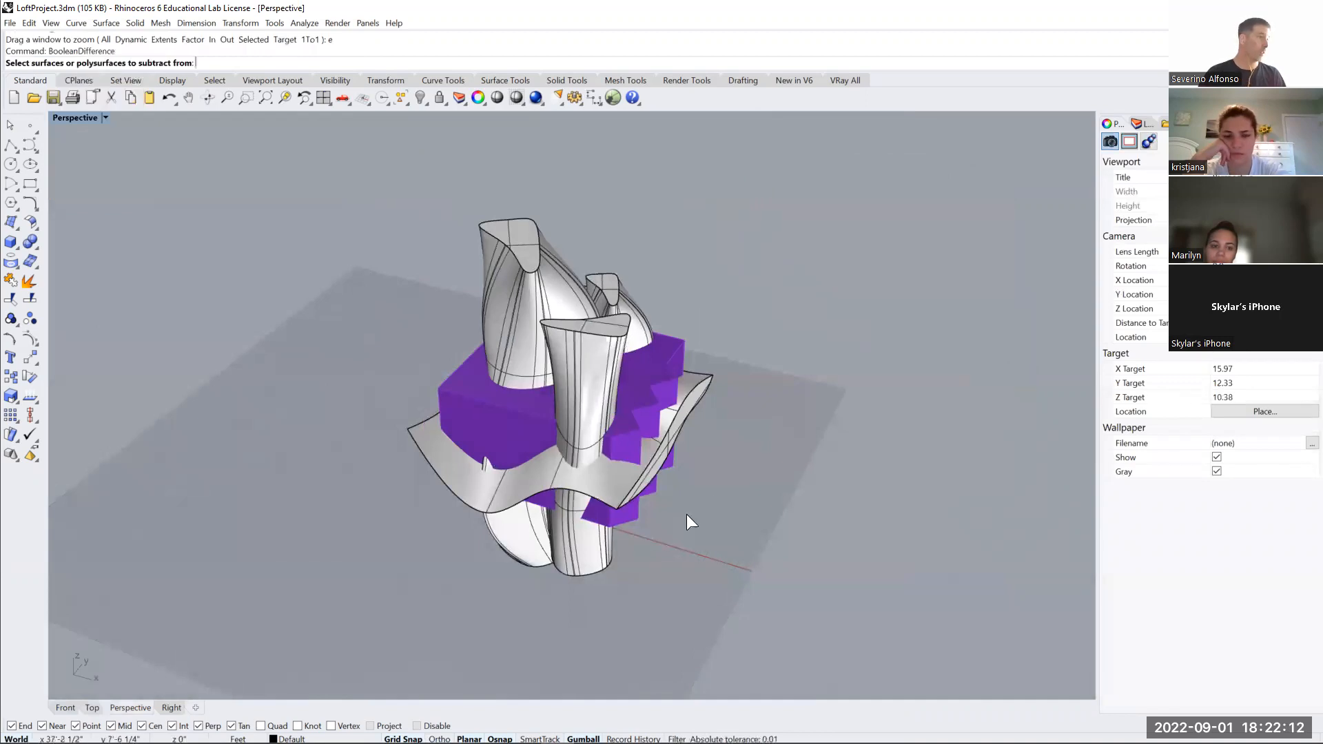
{"action": "left_click", "coordinate": [447, 390]}
{"action": "key", "text": "Return"}
{"action": "left_click", "coordinate": [513, 555]}
{"action": "key", "text": "Return"}
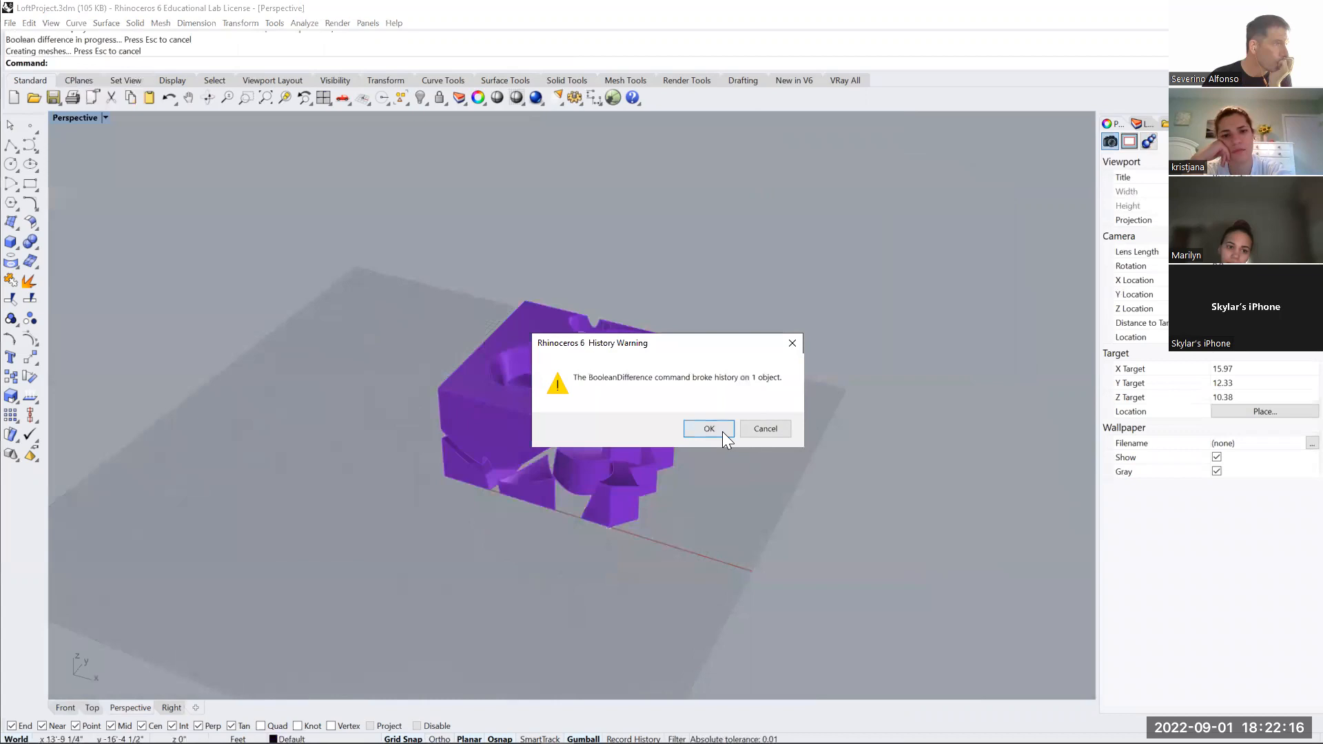
{"action": "left_click", "coordinate": [719, 429]}
{"action": "right_click_drag", "start_coordinate": [583, 437], "coordinate": [613, 445]}
{"action": "key", "text": "ctrl+z"}
Move the wavy solid out of the purple box to a clear spot behind it, leaving the lofts in place
{"action": "right_click_drag", "start_coordinate": [758, 560], "coordinate": [700, 469]}
{"action": "scroll", "coordinate": [771, 428], "scroll_direction": "down", "scroll_amount": 3}
{"action": "left_click_drag", "start_coordinate": [700, 469], "coordinate": [873, 279]}
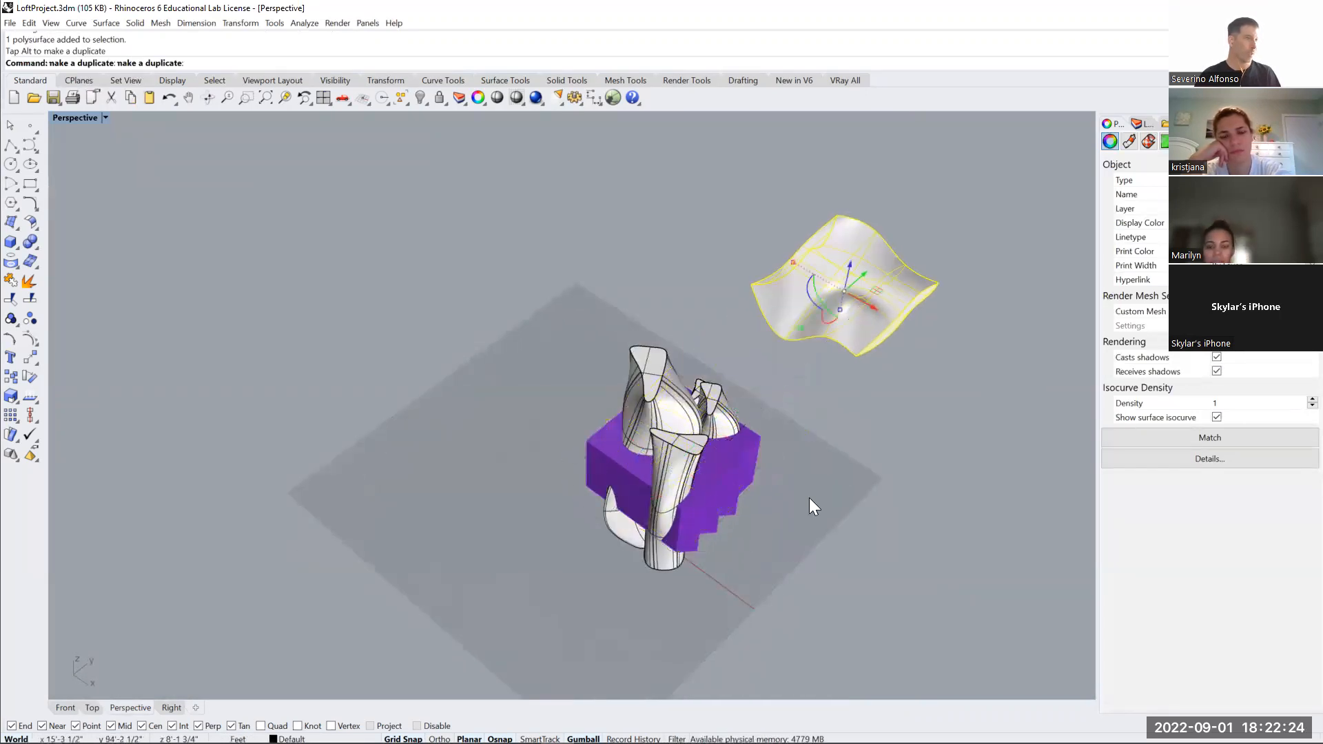
{"action": "left_click", "coordinate": [742, 544]}
Subtract only the lofts from the purple box with BooleanDifference, and accept the history warning
{"action": "type", "text": "BooleanDifference"}
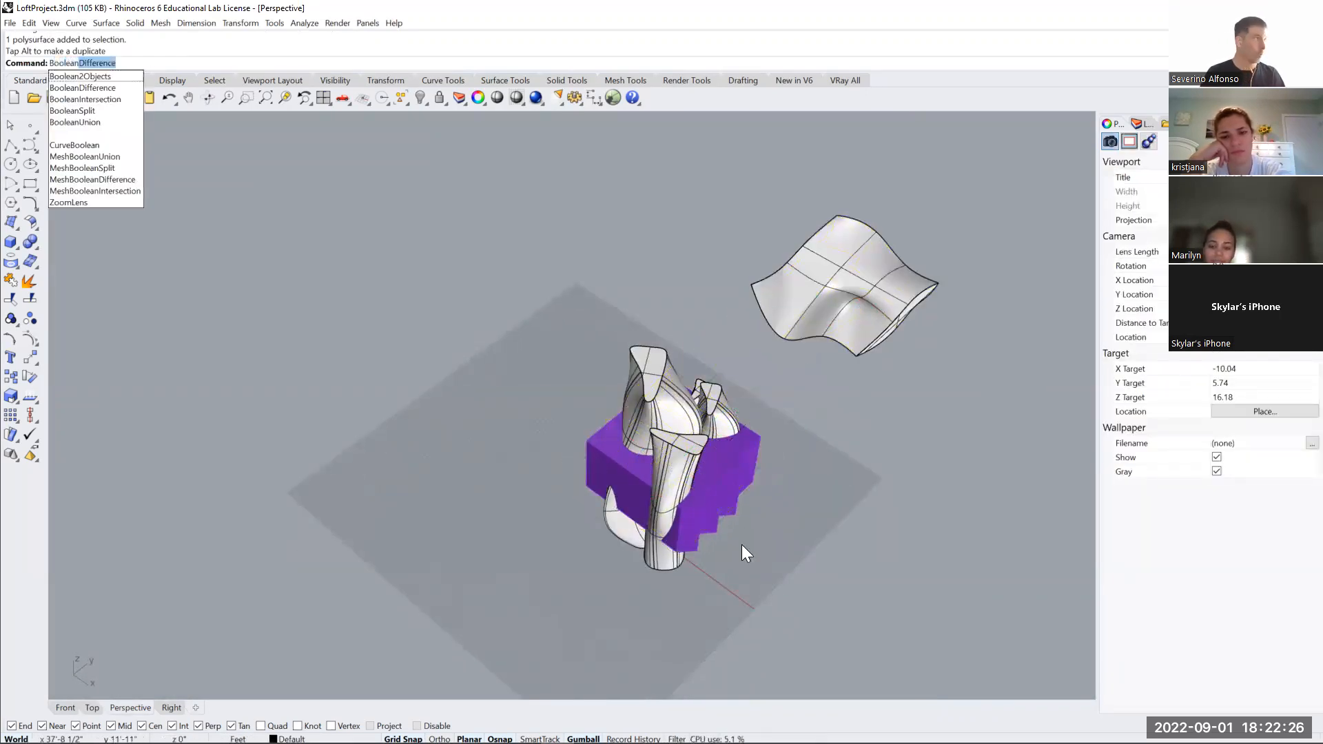
{"action": "key", "text": "Return"}
{"action": "left_click", "coordinate": [731, 487]}
{"action": "key", "text": "Return"}
{"action": "left_click", "coordinate": [656, 495]}
{"action": "key", "text": "Return"}
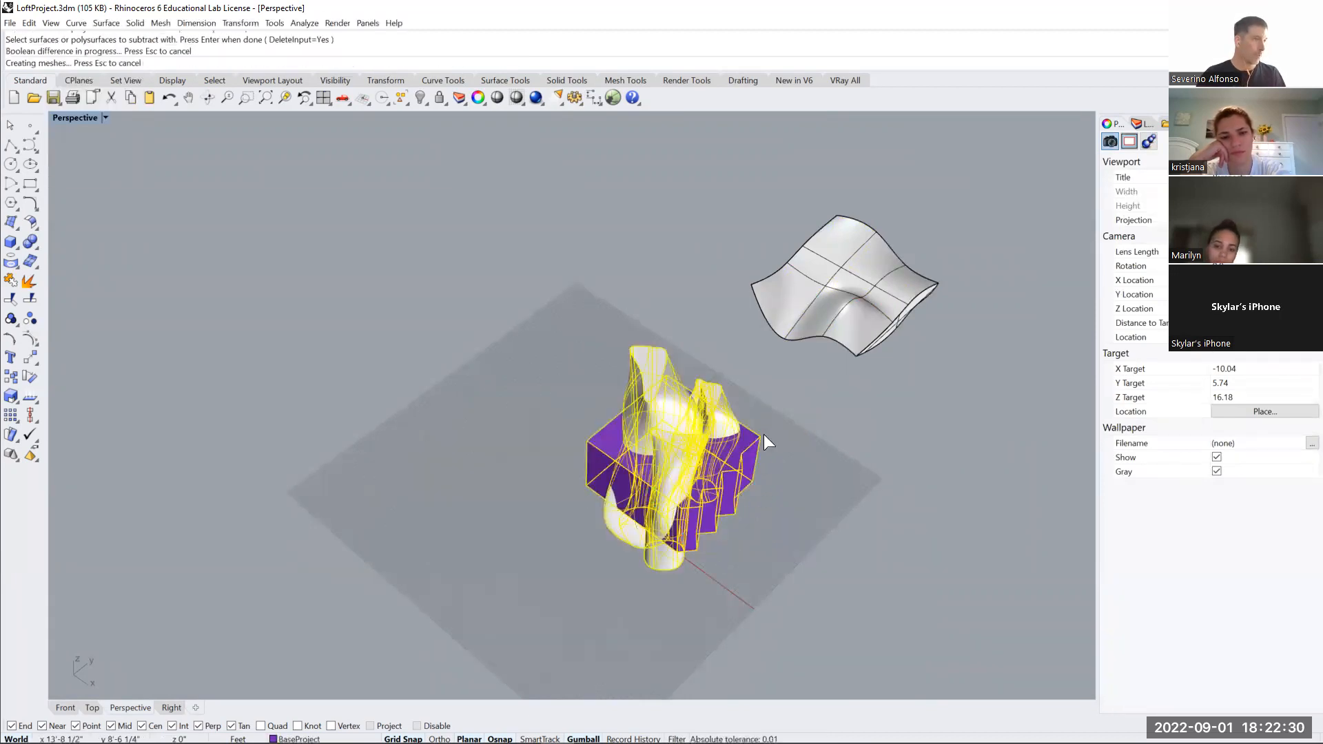
{"action": "left_click", "coordinate": [707, 428]}
Examine the loft-shaped voids cut through the purple box up close and from ground level
{"action": "scroll", "coordinate": [660, 443], "scroll_direction": "up", "scroll_amount": 3}
{"action": "scroll", "coordinate": [660, 443], "scroll_direction": "up", "scroll_amount": 4}
{"action": "mouse_move", "coordinate": [662, 445]}
{"action": "right_mouse_down"}
{"action": "mouse_move", "coordinate": [673, 526]}
{"action": "mouse_move", "coordinate": [709, 395]}
{"action": "mouse_move", "coordinate": [674, 372]}
{"action": "mouse_move", "coordinate": [661, 436]}
{"action": "right_mouse_up"}
{"action": "scroll", "coordinate": [663, 528], "scroll_direction": "up", "scroll_amount": 5}
{"action": "right_click_drag", "start_coordinate": [663, 528], "coordinate": [636, 345], "text": "shift"}
{"action": "scroll", "coordinate": [635, 345], "scroll_direction": "down", "scroll_amount": 4}
{"action": "scroll", "coordinate": [546, 459], "scroll_direction": "up", "scroll_amount": 4}
{"action": "scroll", "coordinate": [546, 461], "scroll_direction": "up", "scroll_amount": 4}
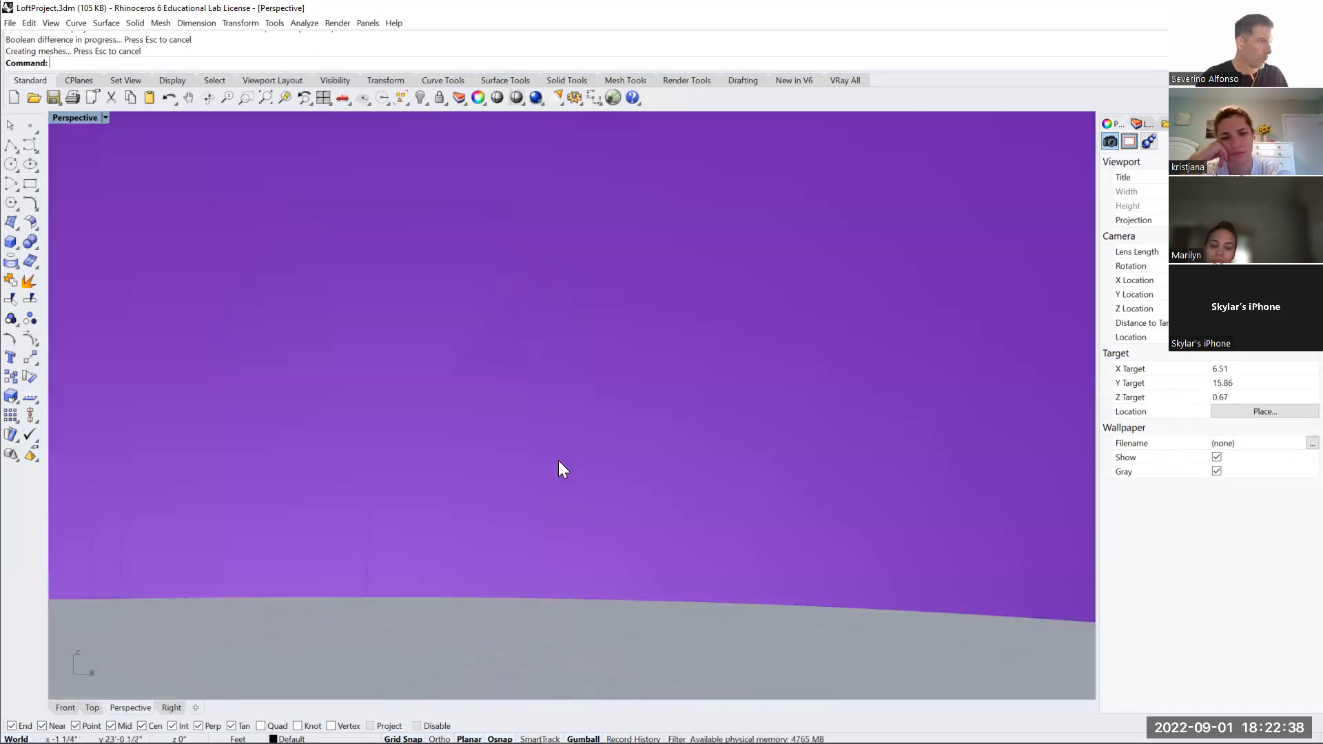
{"action": "scroll", "coordinate": [709, 359], "scroll_direction": "down", "scroll_amount": 10}
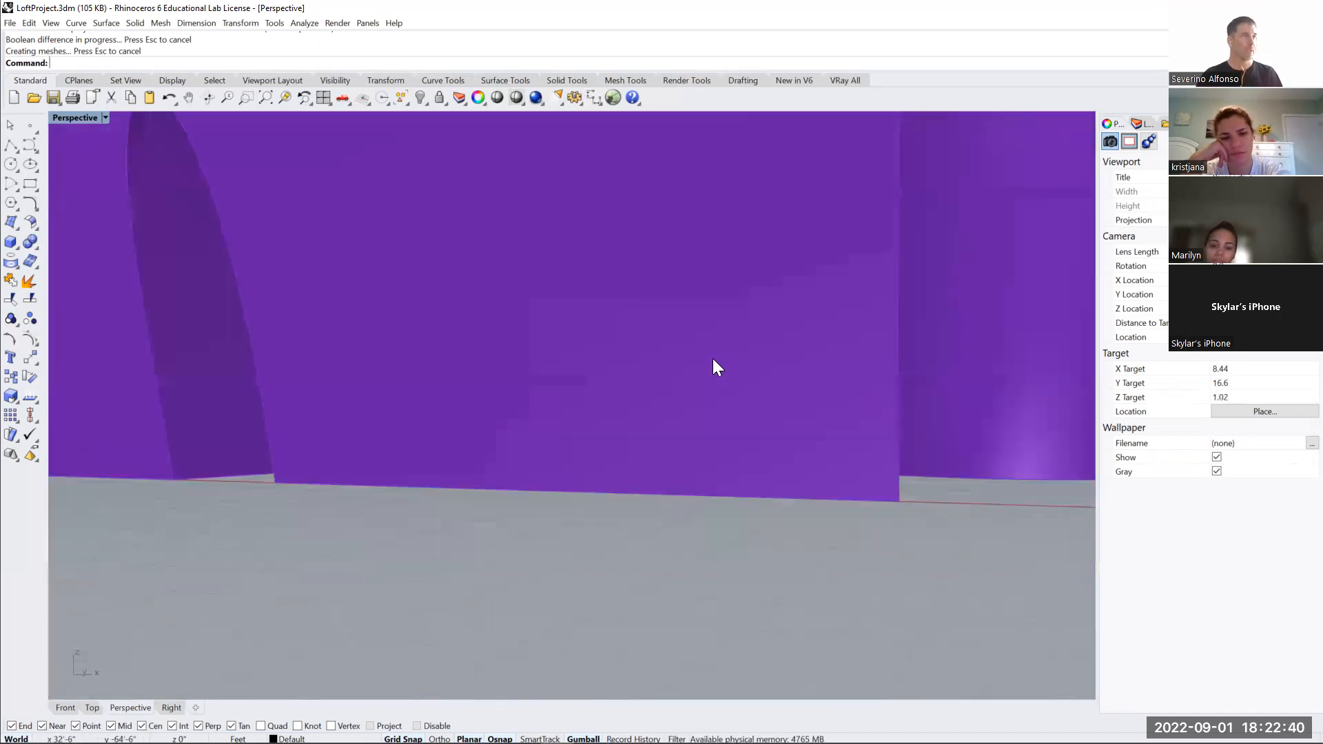
{"action": "right_click_drag", "start_coordinate": [750, 365], "coordinate": [660, 279]}
Undo the lofts' subtraction, and move all the lofts out of the purple box to one side
{"action": "key", "text": "ctrl+z"}
{"action": "scroll", "coordinate": [675, 383], "scroll_direction": "down", "scroll_amount": 6}
{"action": "key", "text": "Escape"}
{"action": "left_click_drag", "start_coordinate": [604, 226], "coordinate": [525, 270]}
{"action": "right_click_drag", "start_coordinate": [534, 282], "coordinate": [626, 461]}
{"action": "scroll", "coordinate": [627, 460], "scroll_direction": "down", "scroll_amount": 2}
{"action": "scroll", "coordinate": [623, 455], "scroll_direction": "up", "scroll_amount": 3}
{"action": "left_click_drag", "start_coordinate": [619, 445], "coordinate": [910, 382]}
{"action": "left_click", "coordinate": [682, 172]}
{"action": "left_click", "coordinate": [622, 339]}
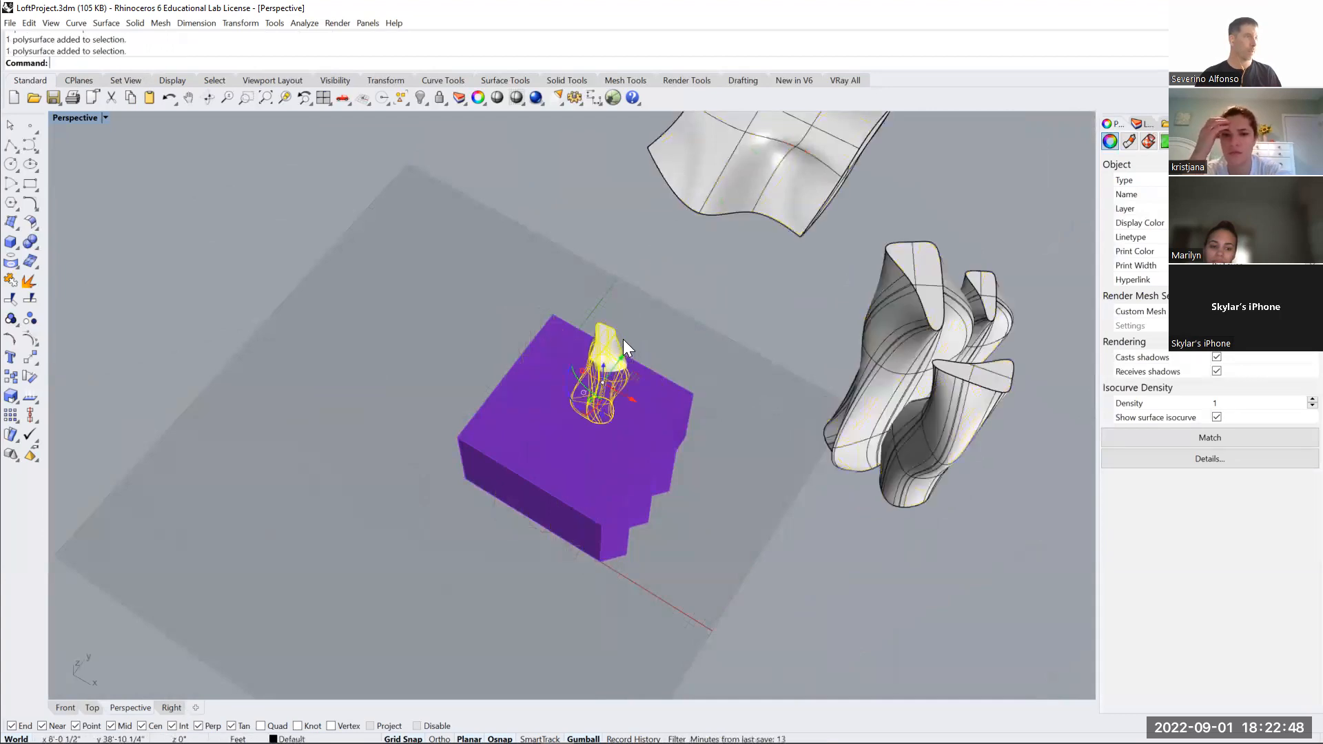
{"action": "left_click_drag", "start_coordinate": [632, 375], "coordinate": [1068, 338]}
Move the wavy solid back onto the purple box, and make a raised, vertically compressed copy of it in the Right view
{"action": "left_click", "coordinate": [781, 213]}
{"action": "scroll", "coordinate": [782, 213], "scroll_direction": "down", "scroll_amount": 4}
{"action": "left_click_drag", "start_coordinate": [810, 159], "coordinate": [690, 352]}
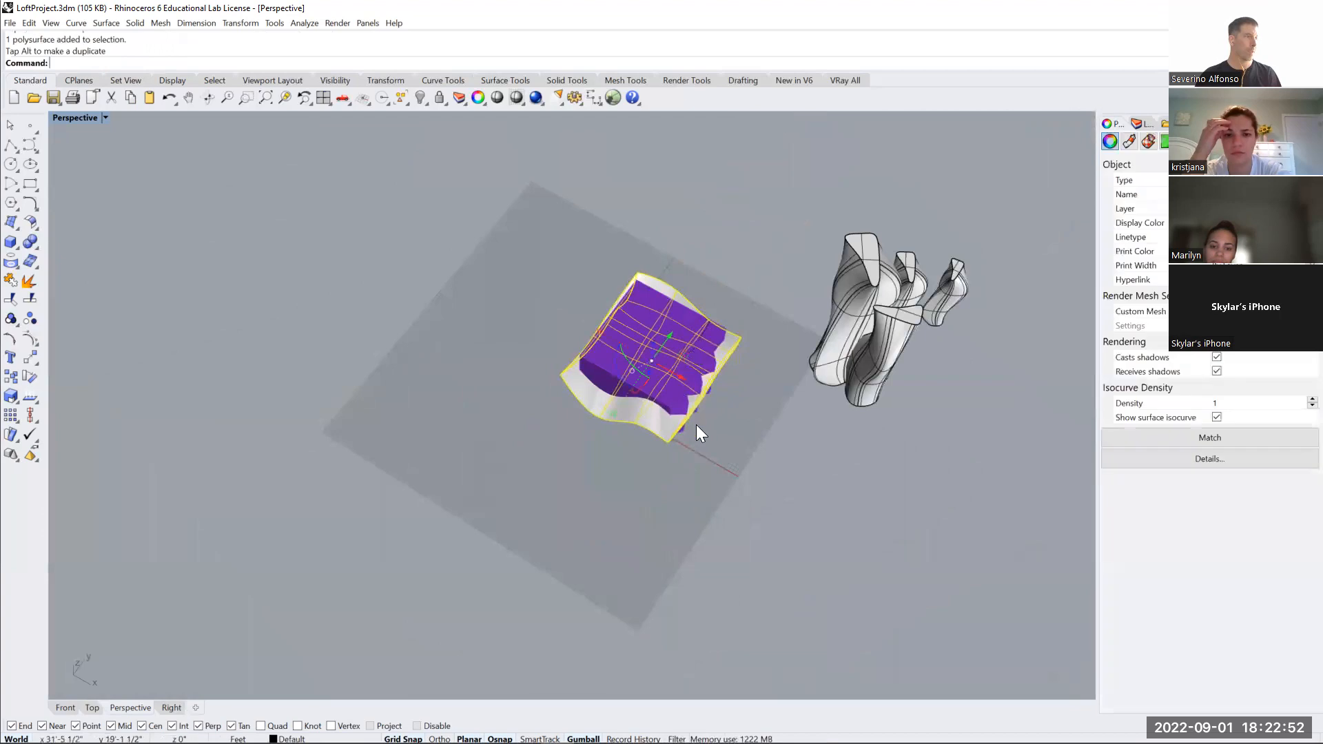
{"action": "key", "text": "ctrl+F3"}
{"action": "scroll", "coordinate": [569, 405], "scroll_direction": "up", "scroll_amount": 3}
{"action": "mouse_move", "coordinate": [594, 360]}
{"action": "left_mouse_down"}
{"action": "mouse_move", "coordinate": [592, 394]}
{"action": "mouse_move", "coordinate": [595, 294]}
{"action": "mouse_move", "coordinate": [582, 336]}
{"action": "mouse_move", "coordinate": [600, 349]}
{"action": "left_mouse_up"}
{"action": "left_click_drag", "start_coordinate": [591, 407], "coordinate": [589, 392]}
Compress the lower wavy solid slightly in height and move it down within the purple box
{"action": "left_click", "coordinate": [631, 429]}
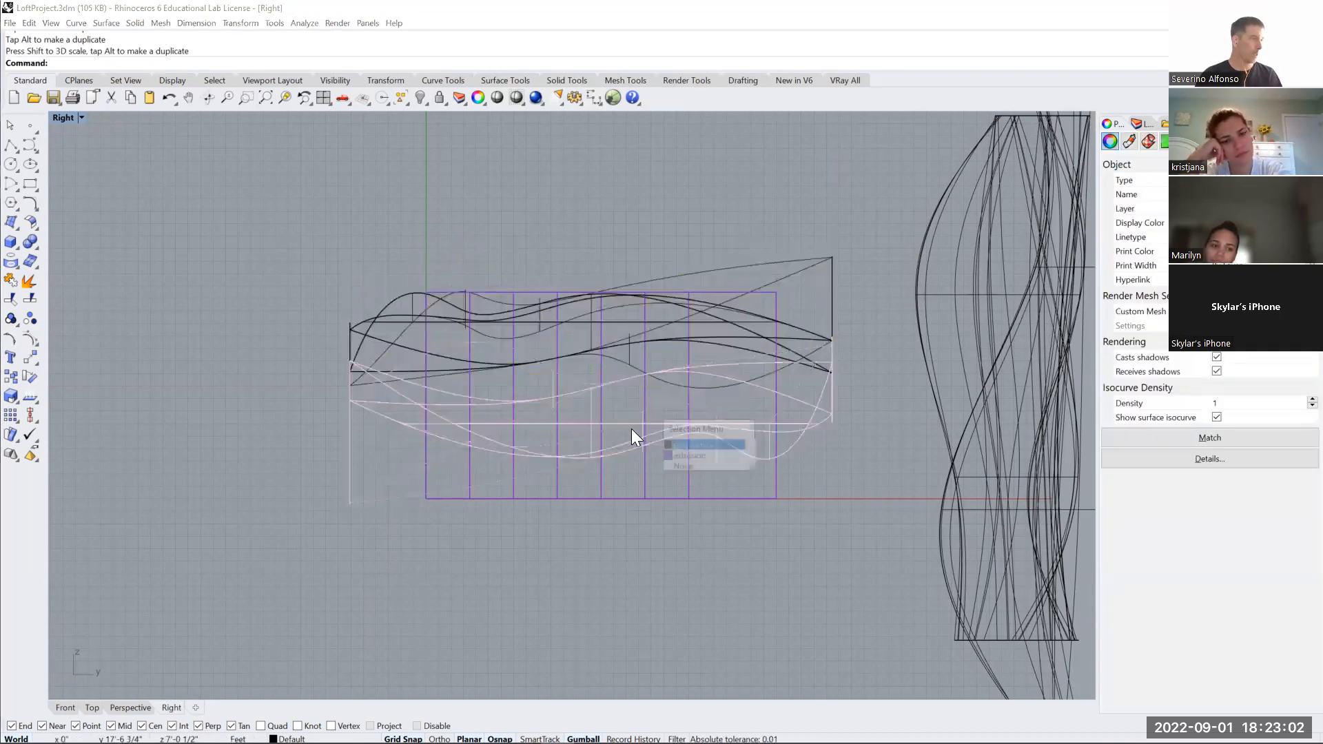
{"action": "left_click", "coordinate": [675, 452]}
{"action": "left_click_drag", "start_coordinate": [590, 503], "coordinate": [590, 492]}
{"action": "left_click_drag", "start_coordinate": [591, 383], "coordinate": [592, 404]}
{"action": "key", "text": "ctrl+F1"}
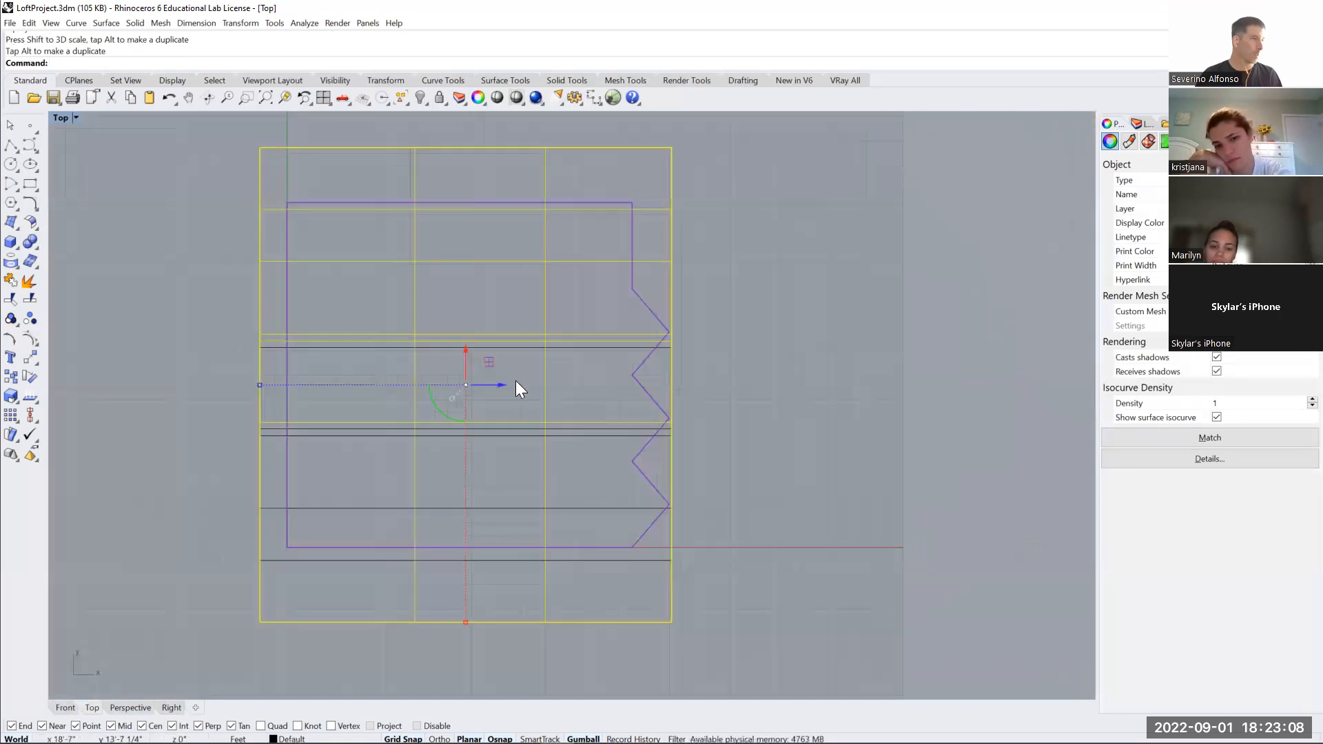
Rotate the upper wavy solid by 180 degrees and by 90 degrees, and shift it slightly down into the box
{"action": "scroll", "coordinate": [517, 385], "scroll_direction": "down", "scroll_amount": 3}
{"action": "key", "text": "ctrl+F3"}
{"action": "right_click_drag", "start_coordinate": [578, 390], "coordinate": [650, 330]}
{"action": "left_click", "coordinate": [631, 274]}
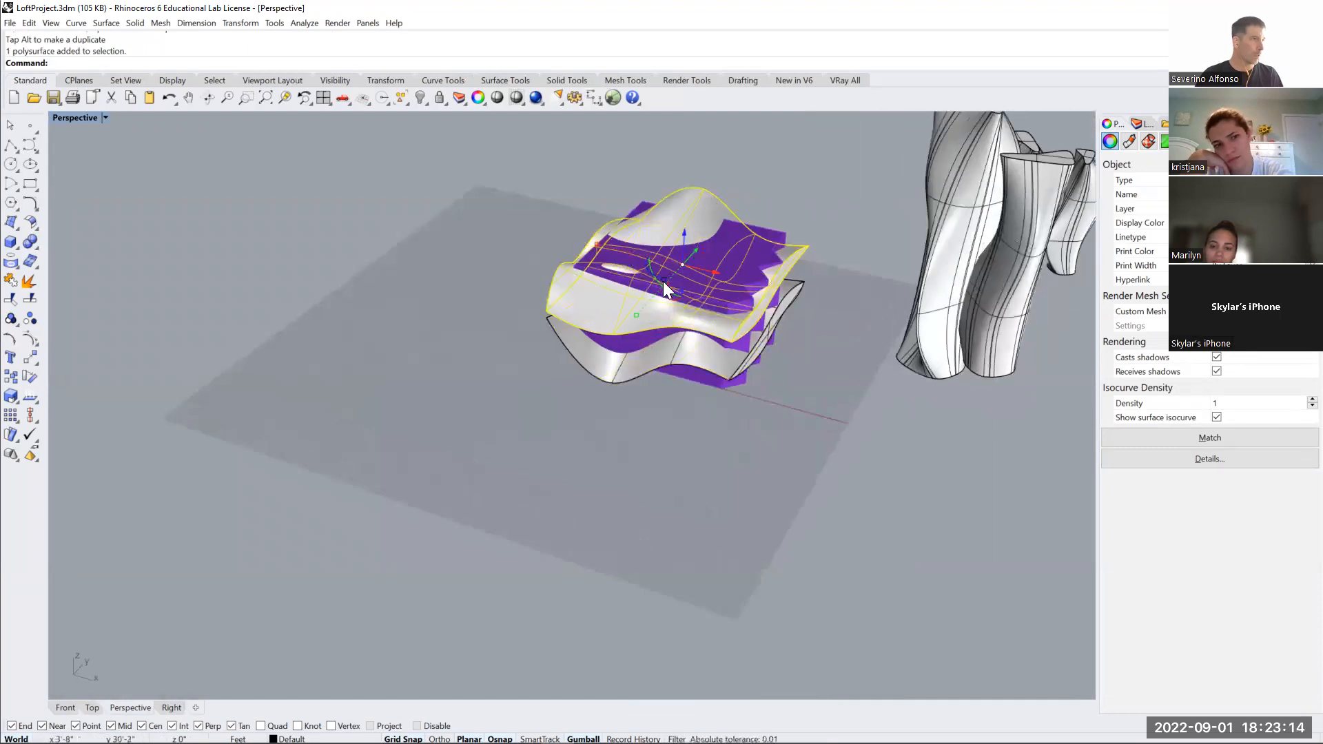
{"action": "scroll", "coordinate": [649, 277], "scroll_direction": "up", "scroll_amount": 3}
{"action": "left_click", "coordinate": [664, 258]}
{"action": "type", "text": "180"}
{"action": "key", "text": "Return"}
{"action": "right_click_drag", "start_coordinate": [707, 281], "coordinate": [678, 248]}
{"action": "left_click", "coordinate": [676, 245]}
{"action": "type", "text": "90"}
{"action": "key", "text": "Return"}
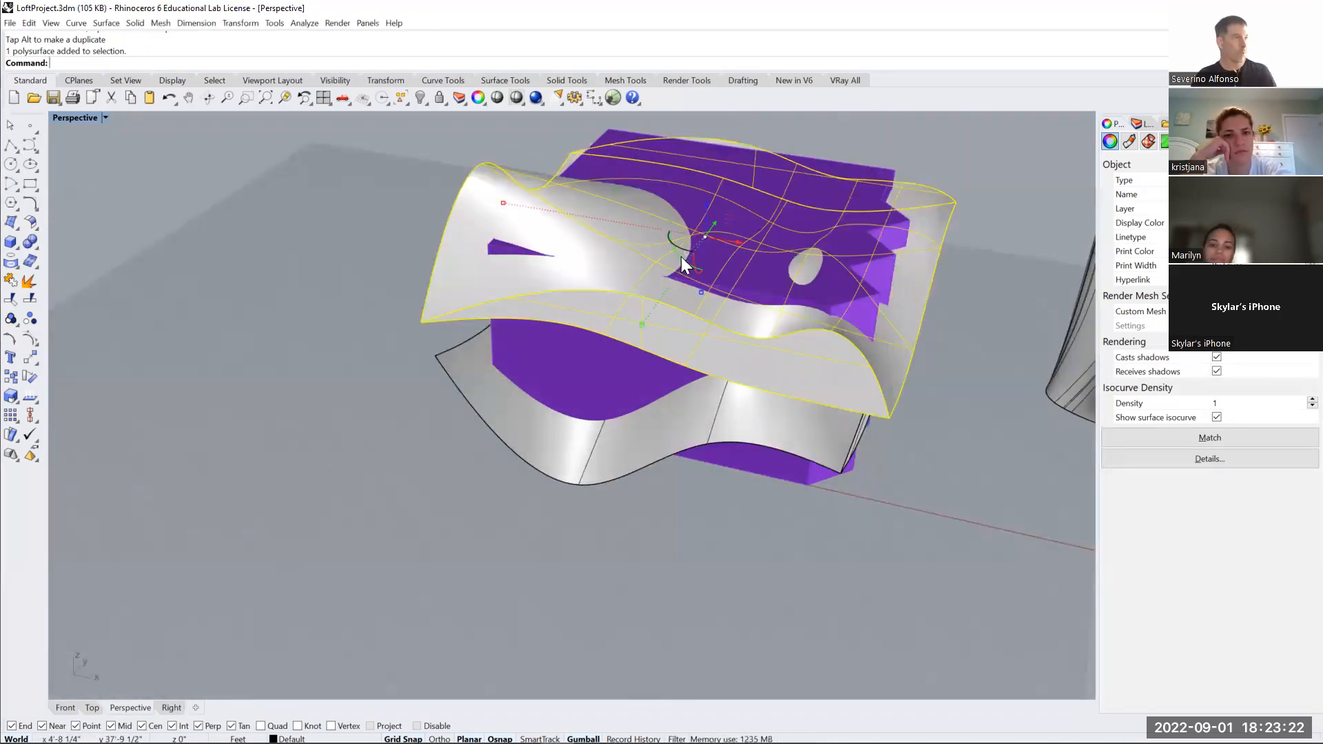
{"action": "left_click_drag", "start_coordinate": [706, 210], "coordinate": [706, 224]}
Subtract both wavy solids from the purple box with BooleanDifference, and accept the history warning
{"action": "mouse_move", "coordinate": [725, 395]}
{"action": "right_mouse_down"}
{"action": "mouse_move", "coordinate": [723, 343]}
{"action": "mouse_move", "coordinate": [721, 377]}
{"action": "right_mouse_up"}
{"action": "key", "text": "Escape"}
{"action": "type", "text": "Boolead"}
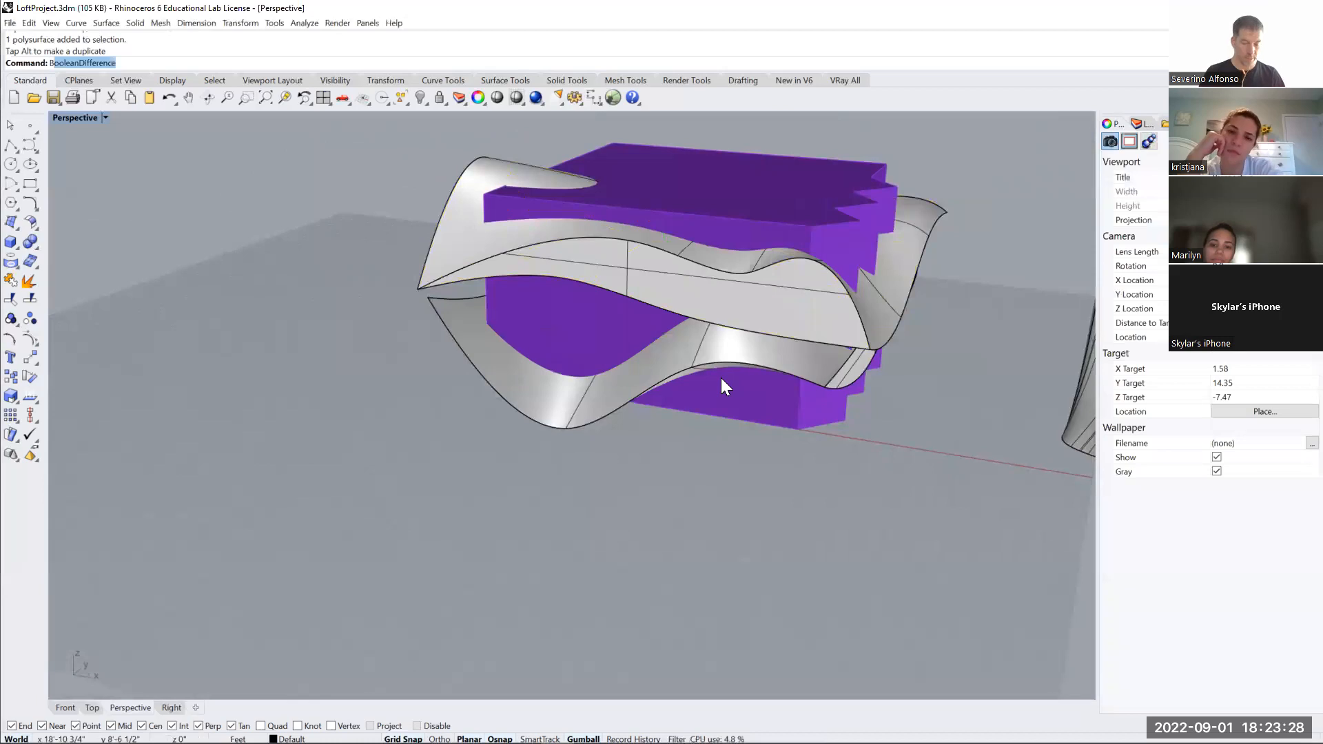
{"action": "key", "text": "Return"}
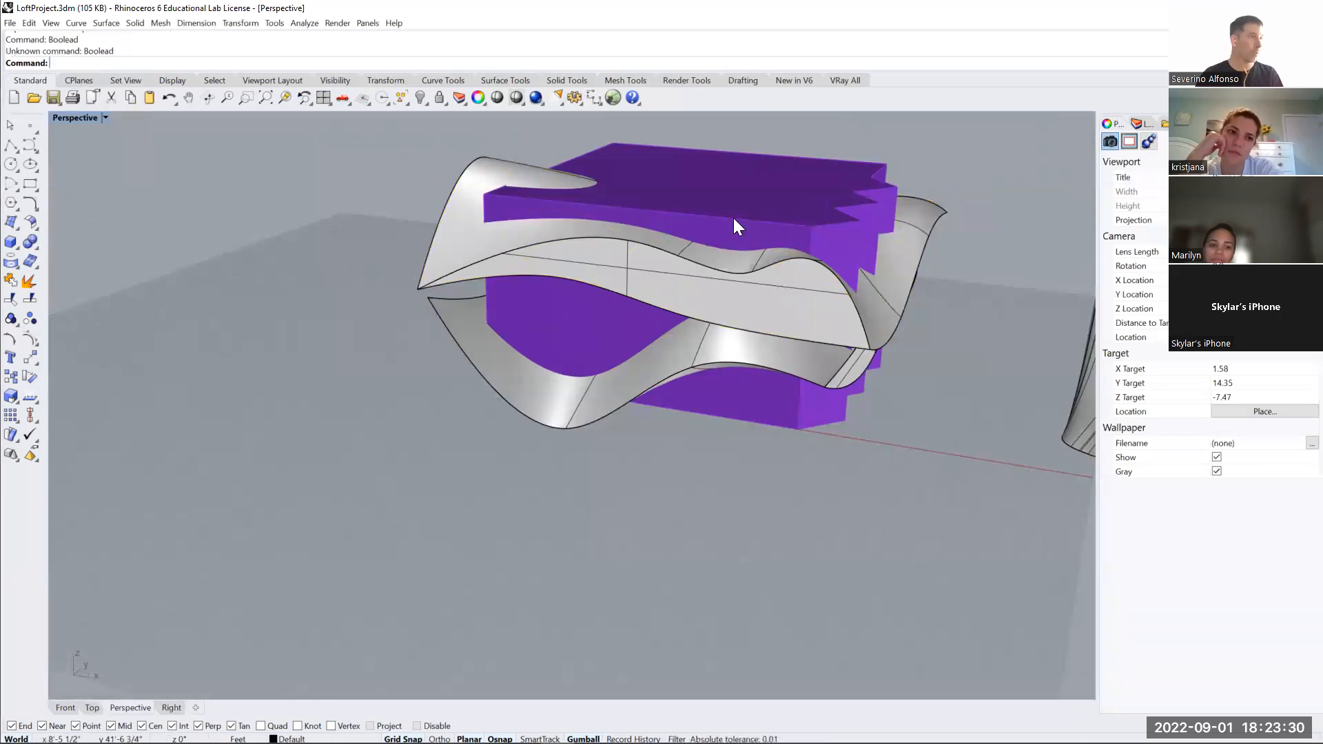
{"action": "left_click", "coordinate": [748, 162]}
{"action": "right_click", "coordinate": [748, 161]}
{"action": "left_click", "coordinate": [477, 182]}
{"action": "left_click", "coordinate": [468, 324]}
{"action": "right_click", "coordinate": [472, 328]}
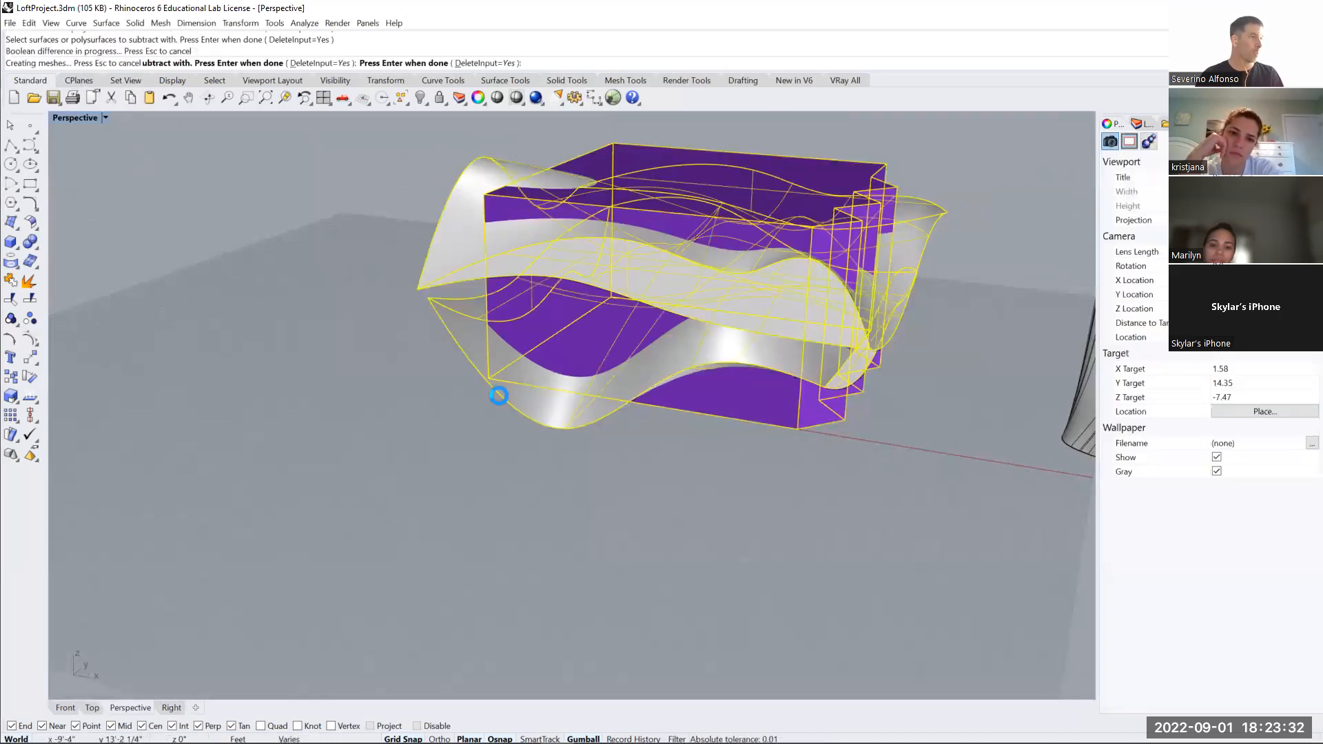
{"action": "left_click", "coordinate": [707, 428]}
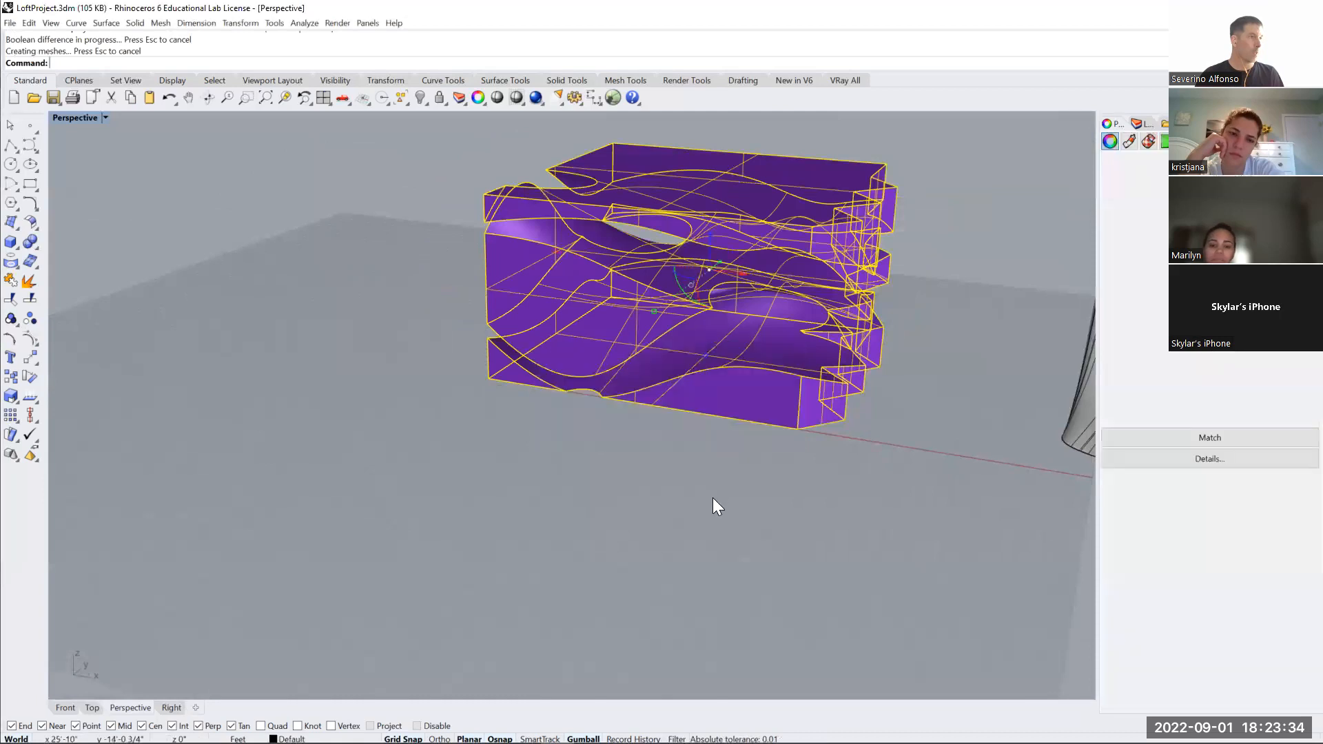
Delete the unused lofts beside the cut box, and zoom the Perspective view to the model's extents
{"action": "key", "text": "Escape"}
{"action": "scroll", "coordinate": [756, 275], "scroll_direction": "up", "scroll_amount": 5}
{"action": "right_click_drag", "start_coordinate": [755, 228], "coordinate": [621, 234]}
{"action": "left_click", "coordinate": [620, 236]}
{"action": "key", "text": "Delete"}
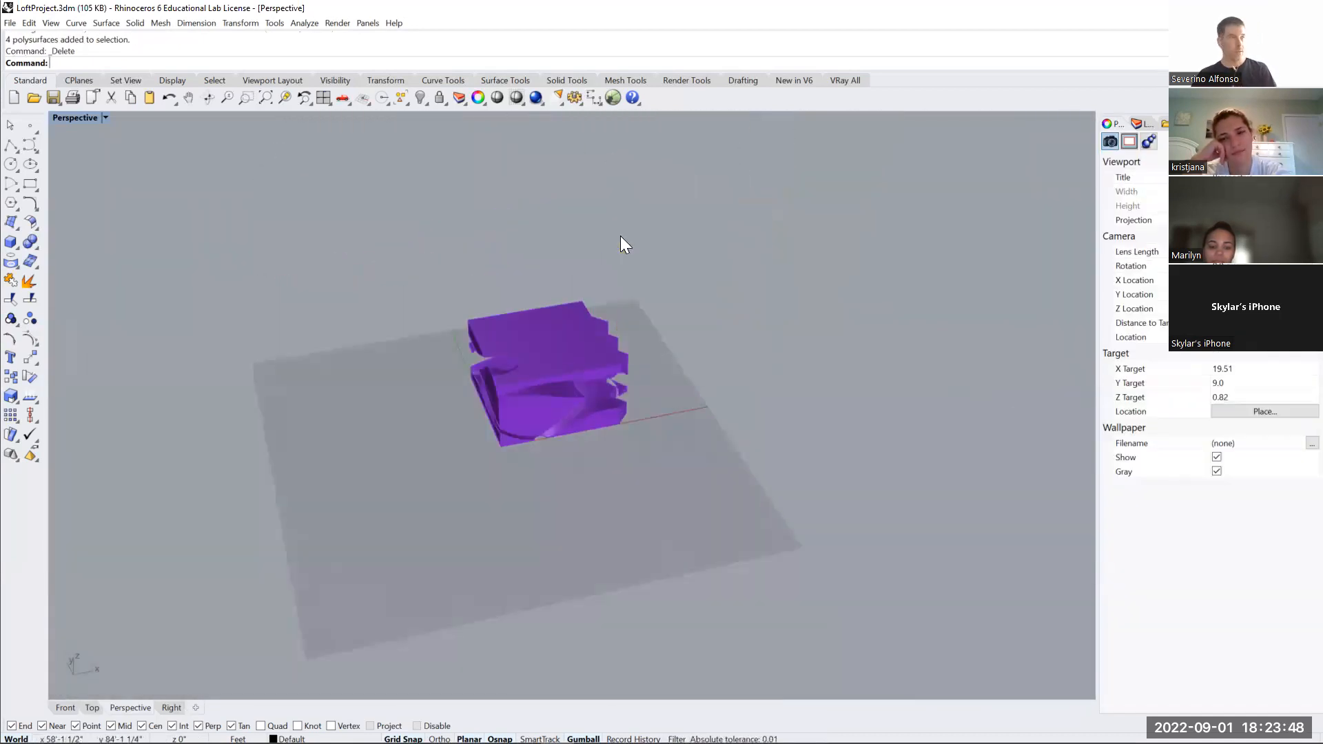
{"action": "type", "text": "z"}
{"action": "key", "text": "Return"}
{"action": "type", "text": "e"}
{"action": "key", "text": "Return"}
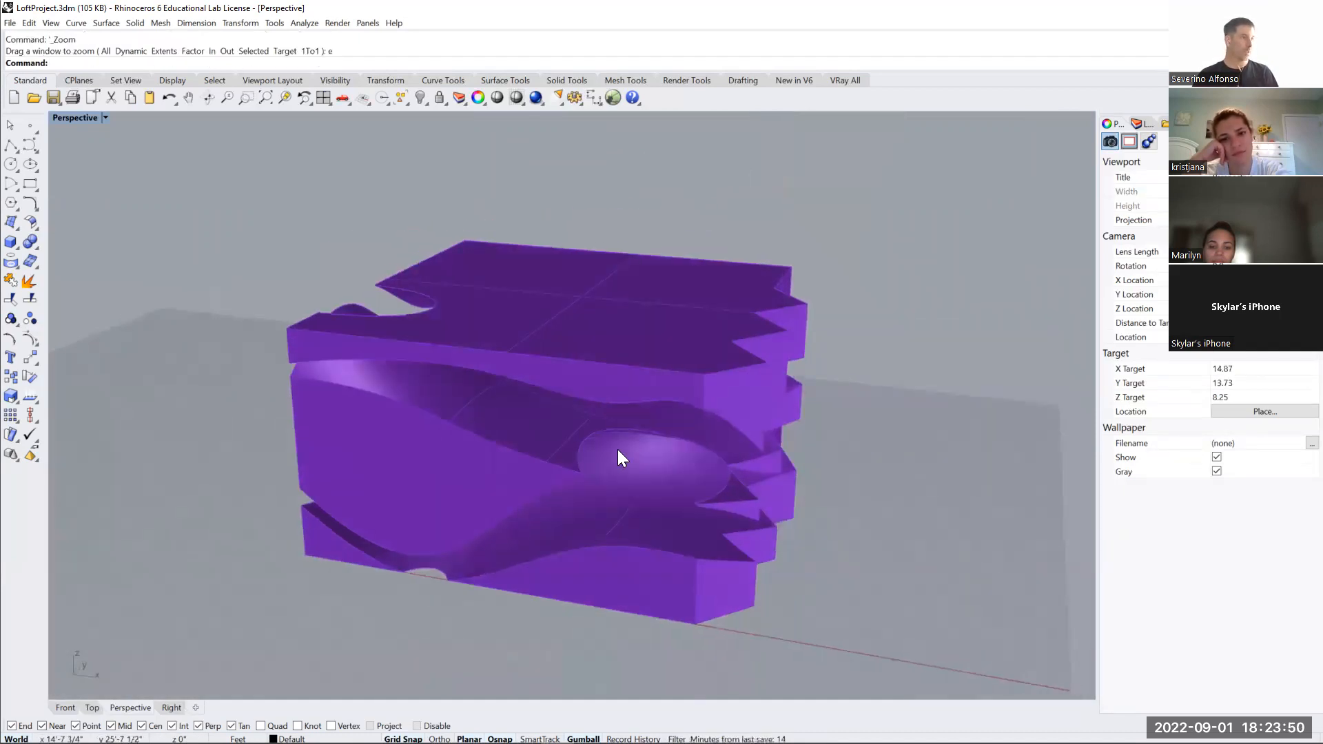
Examine the cut purple box piece by piece from several sides to see how it is divided
{"action": "left_click", "coordinate": [609, 415]}
{"action": "left_click", "coordinate": [555, 463]}
{"action": "left_click", "coordinate": [663, 519]}
{"action": "right_click_drag", "start_coordinate": [776, 509], "coordinate": [703, 475]}
{"action": "left_click", "coordinate": [784, 504]}
{"action": "right_click_drag", "start_coordinate": [785, 310], "coordinate": [666, 411]}
{"action": "left_click", "coordinate": [652, 392]}
{"action": "left_click_drag", "start_coordinate": [767, 330], "coordinate": [731, 587]}
{"action": "left_click", "coordinate": [731, 586]}
Try moving the upper, middle and lower pieces of the cut box away from the small fragment, and undo the move
{"action": "left_click", "coordinate": [675, 433]}
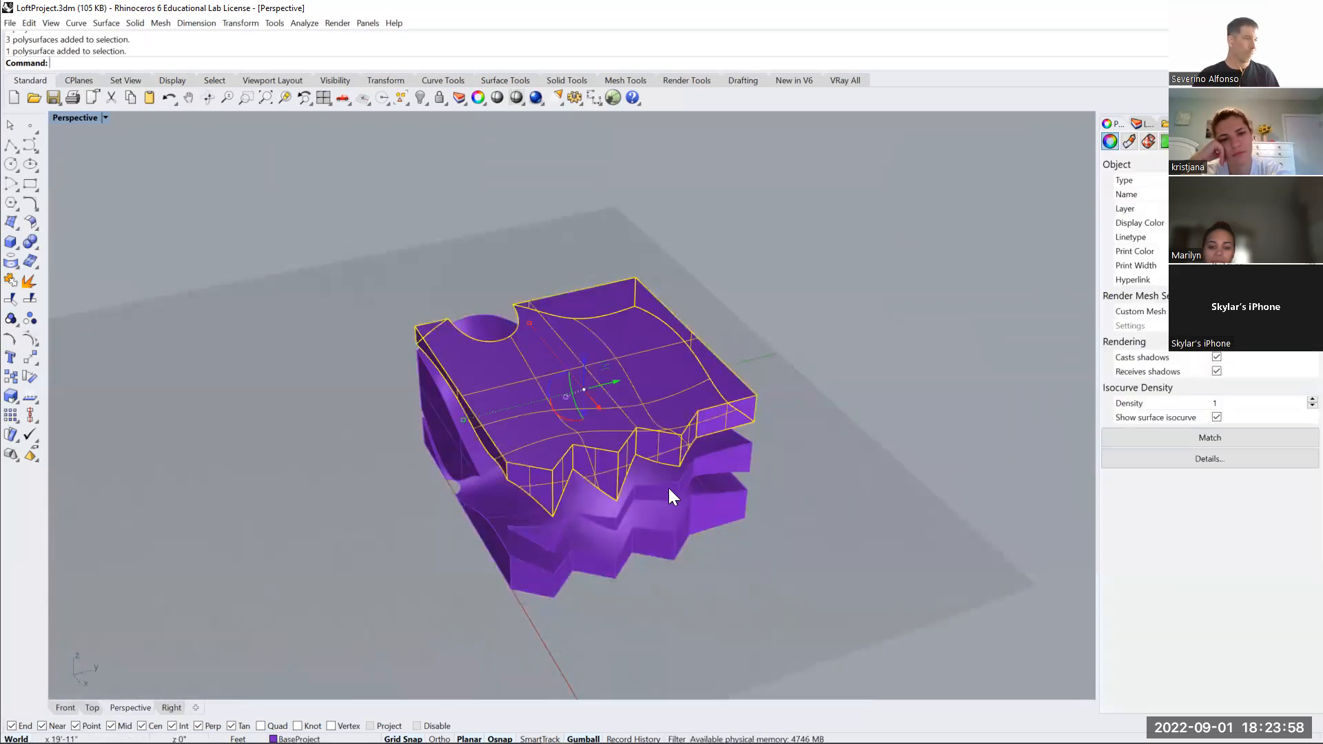
{"action": "left_click", "coordinate": [668, 488], "text": "shift"}
{"action": "left_click", "coordinate": [659, 525], "text": "shift"}
{"action": "left_click_drag", "start_coordinate": [615, 434], "coordinate": [942, 343]}
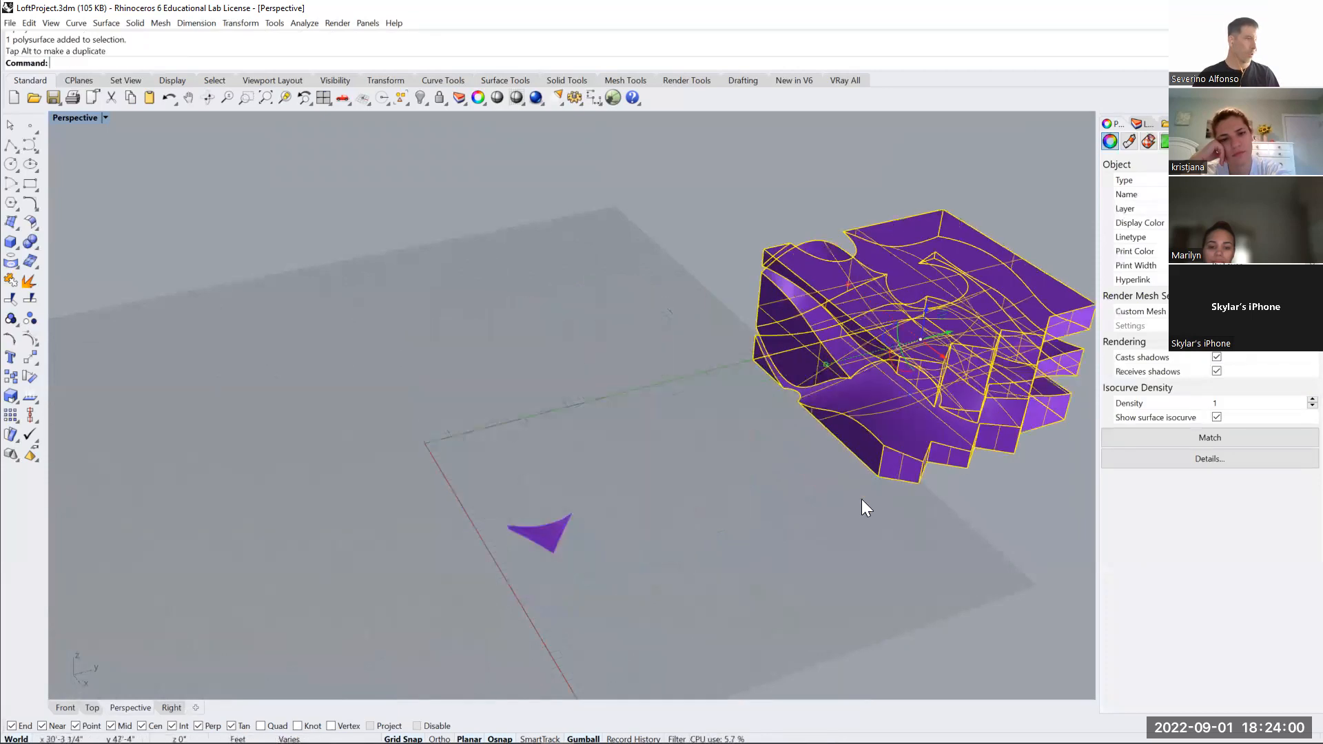
{"action": "key", "text": "ctrl+z"}
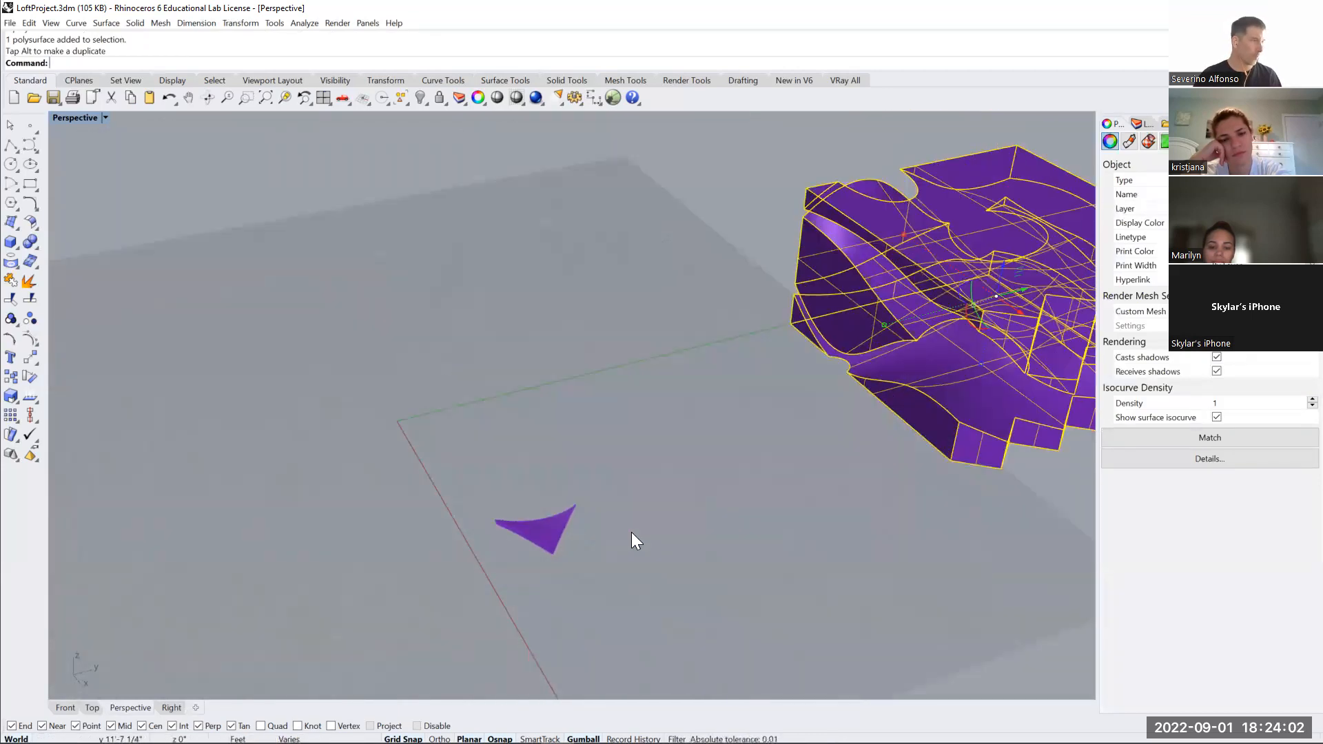
{"action": "left_click", "coordinate": [732, 575]}
Examine the wavy openings between the layers of the cut box from low side angles
{"action": "right_click_drag", "start_coordinate": [732, 574], "coordinate": [648, 522]}
{"action": "scroll", "coordinate": [648, 521], "scroll_direction": "down", "scroll_amount": 4}
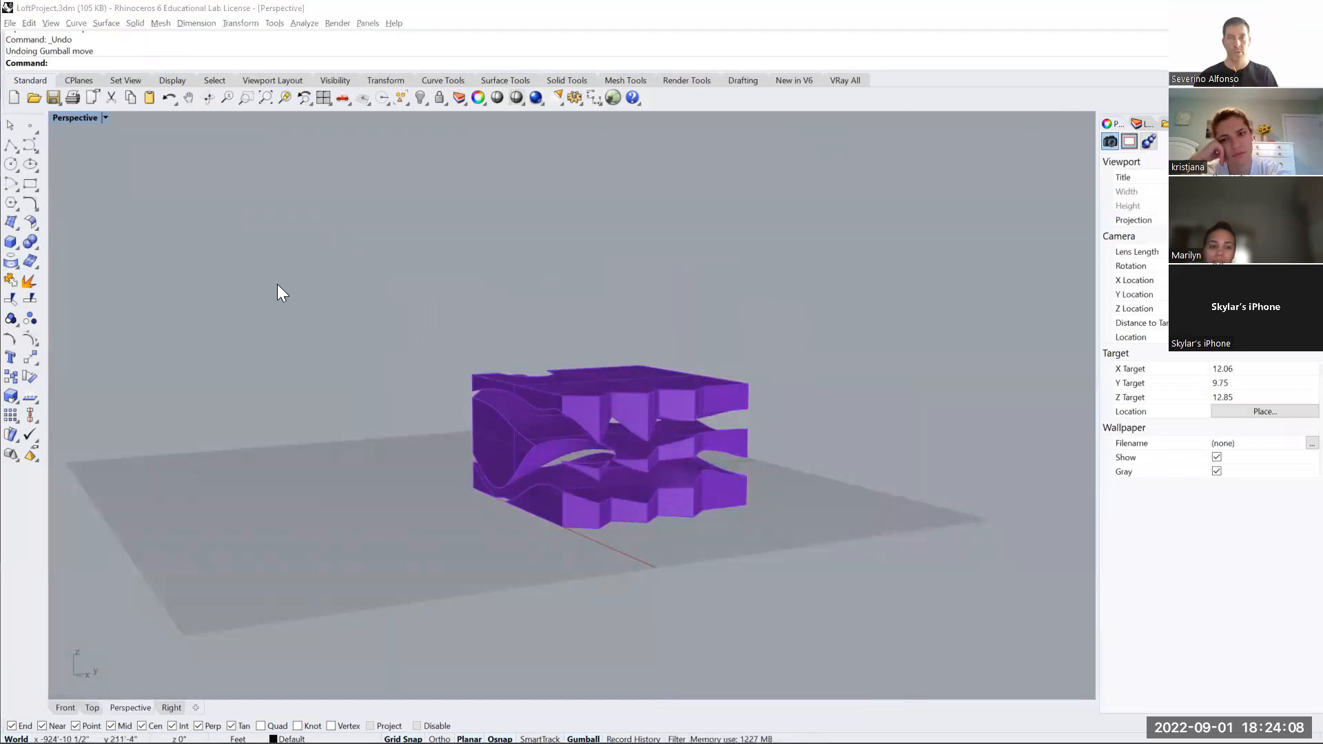
{"action": "key", "text": "alt+Tab"}
{"action": "key", "text": "alt+Tab"}
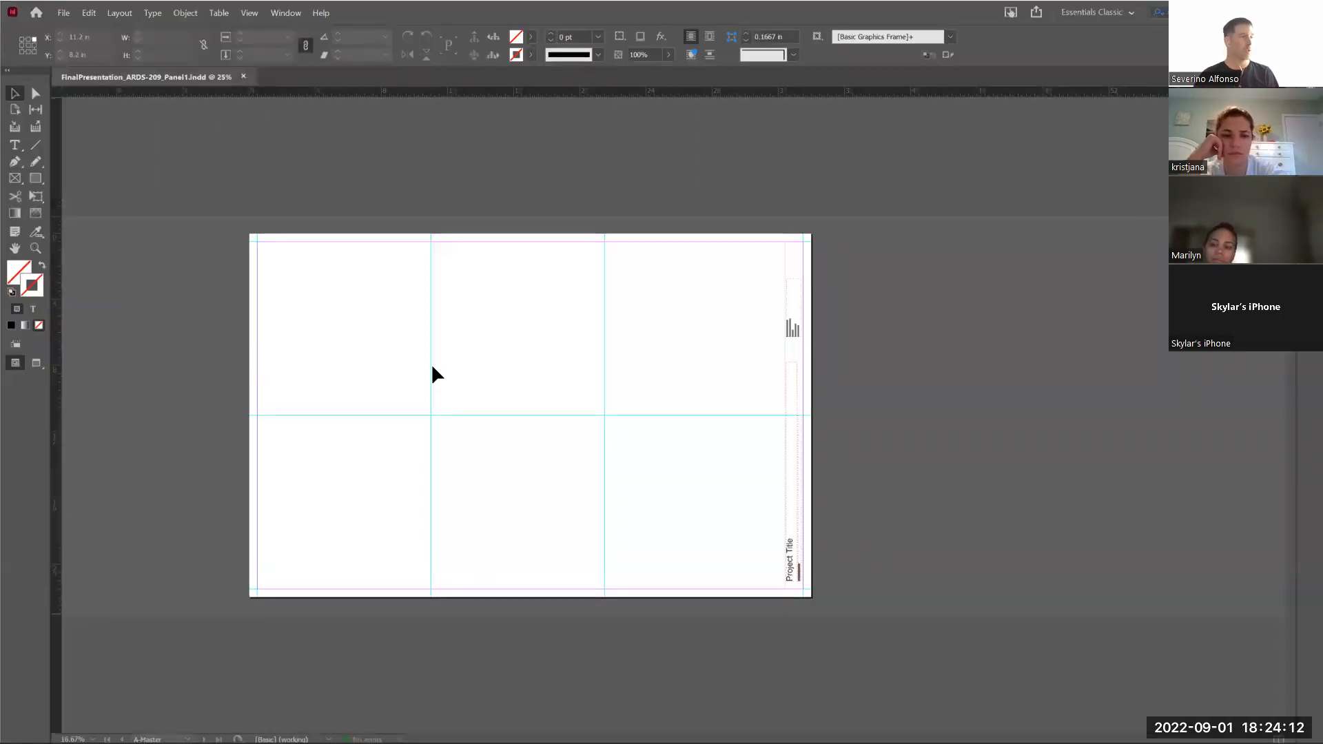
{"action": "key", "text": "alt+Tab"}
{"action": "right_click_drag", "start_coordinate": [412, 356], "coordinate": [535, 370]}
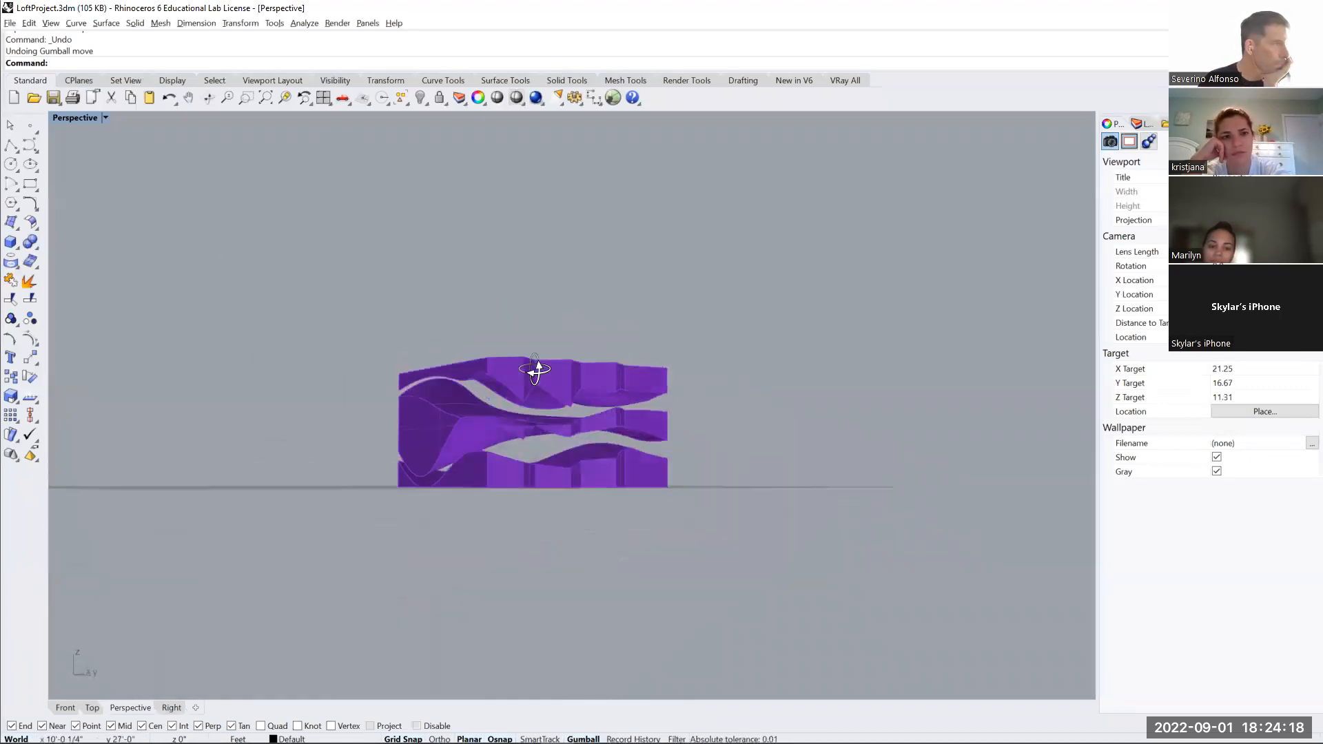
{"action": "scroll", "coordinate": [424, 366], "scroll_direction": "up", "scroll_amount": 4}
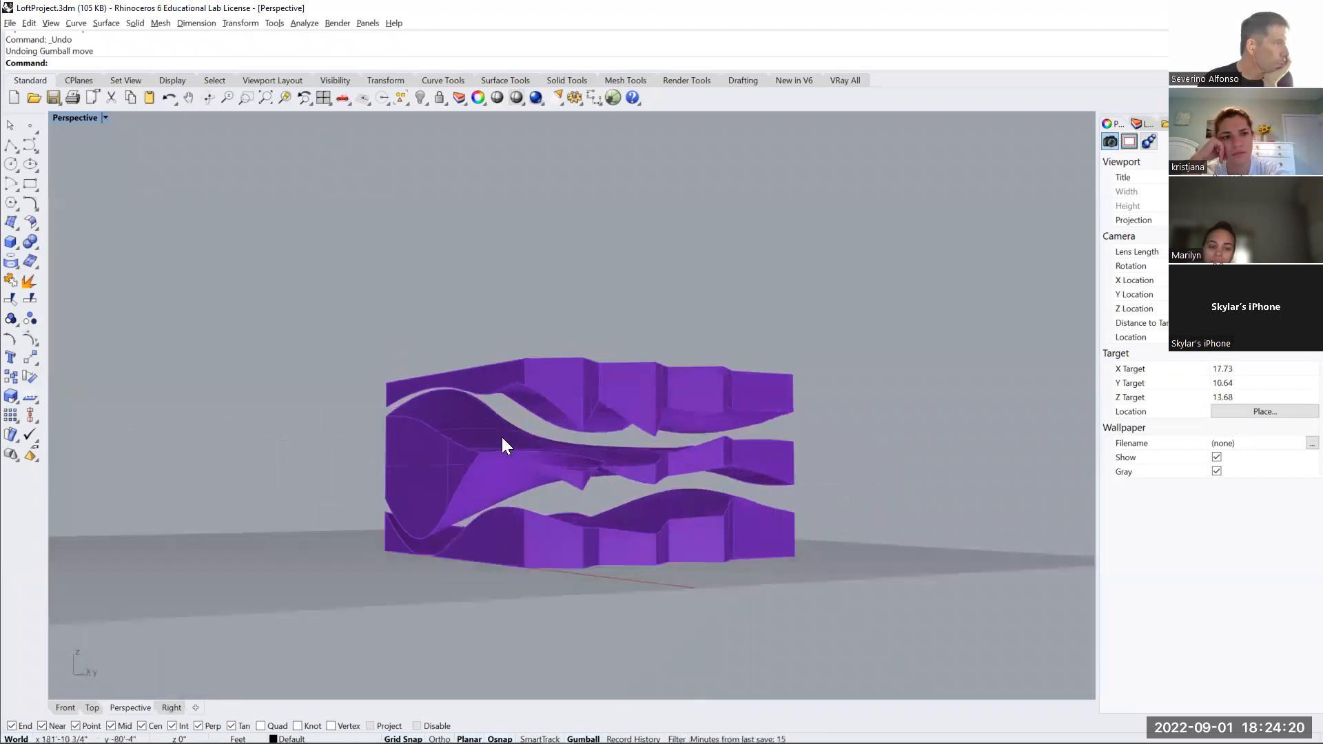
{"action": "scroll", "coordinate": [543, 490], "scroll_direction": "up", "scroll_amount": 2}
{"action": "right_click_drag", "start_coordinate": [543, 490], "coordinate": [524, 420]}
Adjust the Perspective camera's lens length and dolly, and frame the whole cut purple box from a low corner angle
{"action": "left_click", "coordinate": [107, 121]}
{"action": "mouse_move", "coordinate": [126, 358]}
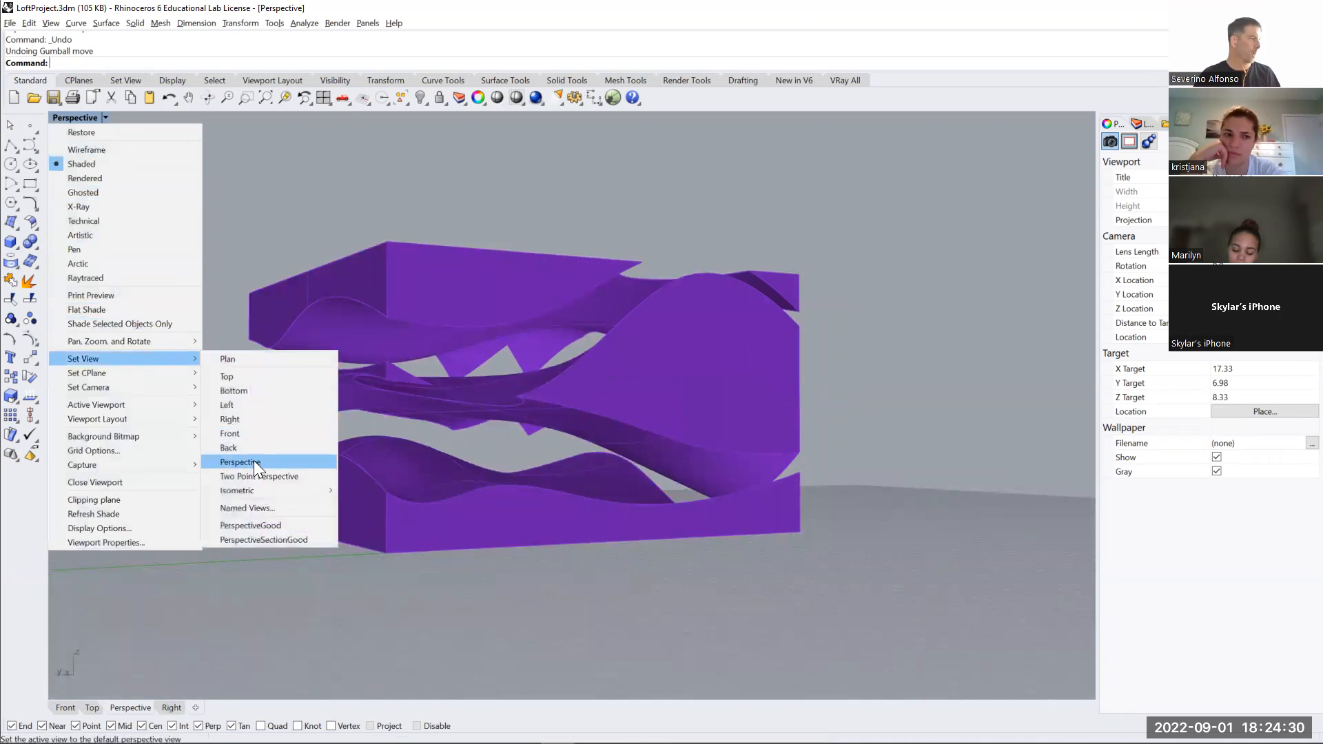
{"action": "mouse_move", "coordinate": [135, 387]}
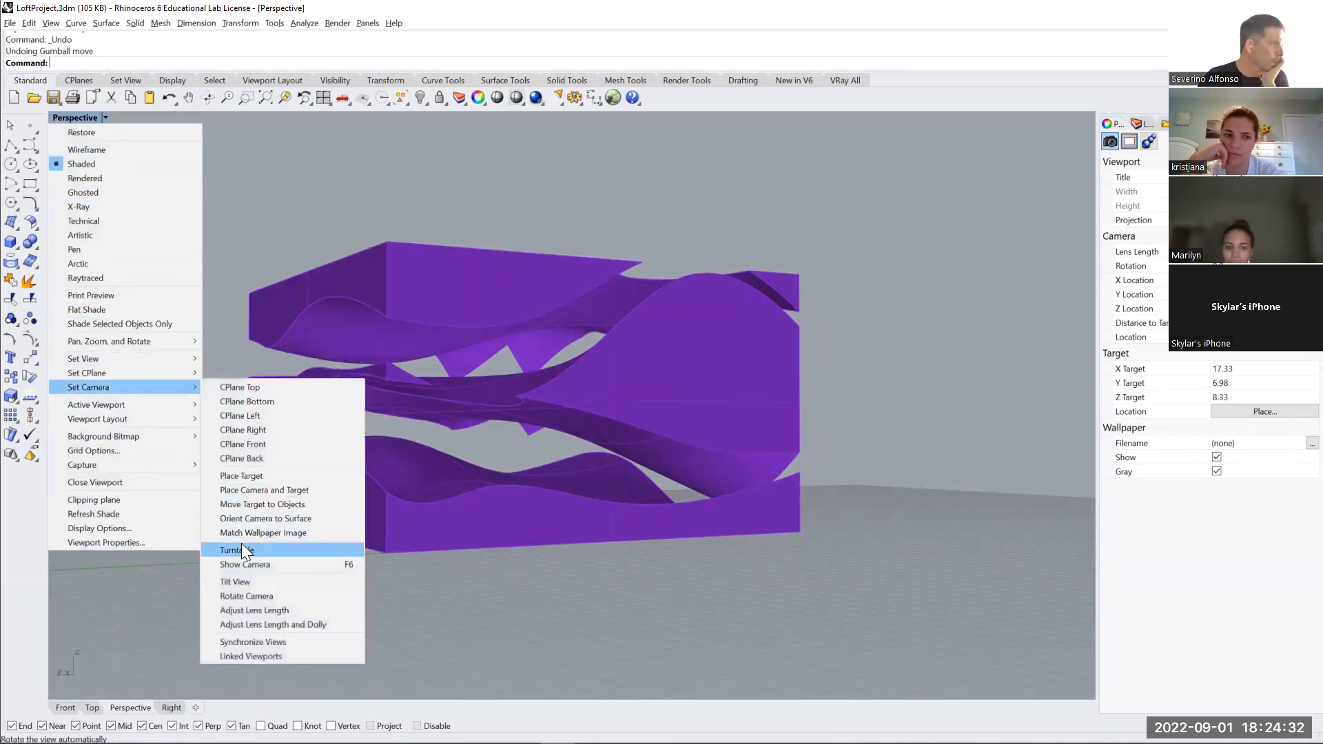
{"action": "left_click", "coordinate": [251, 625]}
{"action": "mouse_move", "coordinate": [479, 508]}
{"action": "left_mouse_down"}
{"action": "mouse_move", "coordinate": [477, 553]}
{"action": "mouse_move", "coordinate": [461, 519]}
{"action": "left_mouse_up"}
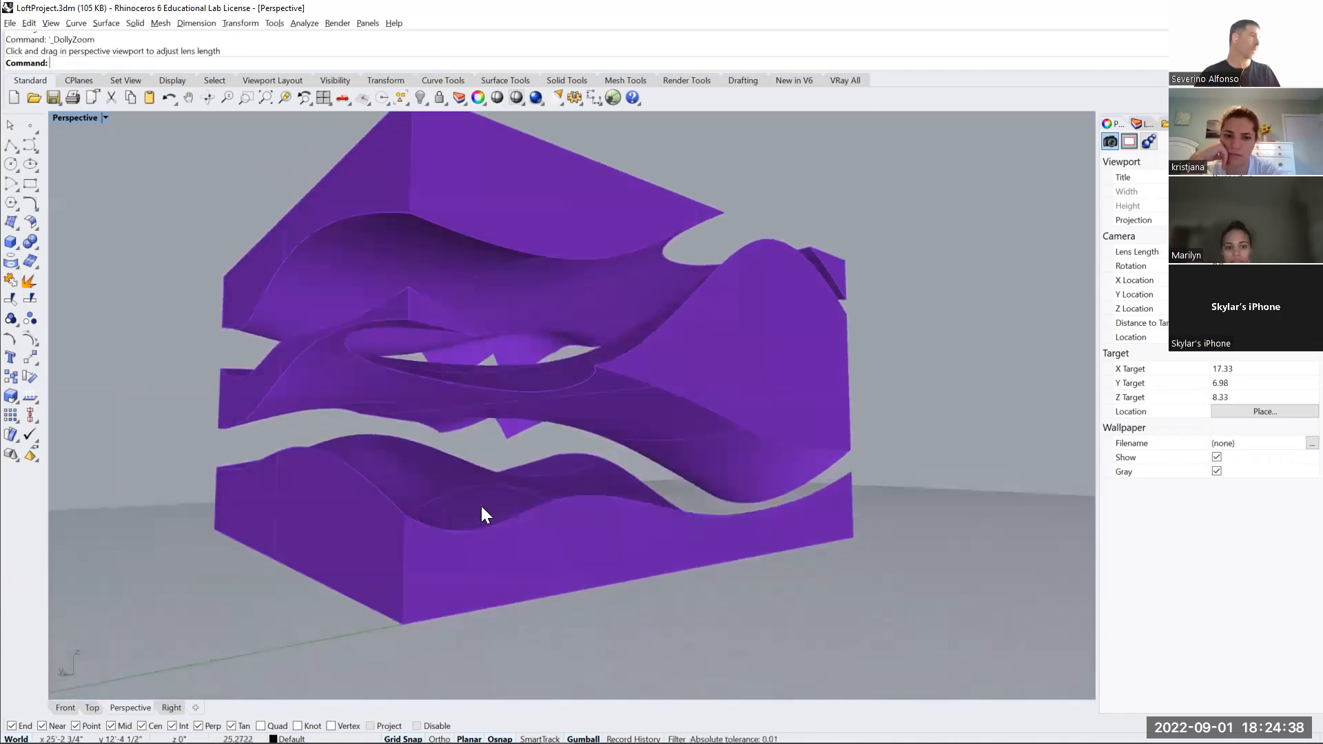
{"action": "right_click_drag", "start_coordinate": [561, 507], "coordinate": [551, 511], "text": "shift"}
{"action": "scroll", "coordinate": [510, 384], "scroll_direction": "down", "scroll_amount": 1}
{"action": "scroll", "coordinate": [511, 383], "scroll_direction": "up", "scroll_amount": 1}
{"action": "right_click_drag", "start_coordinate": [512, 390], "coordinate": [618, 417], "text": "shift"}
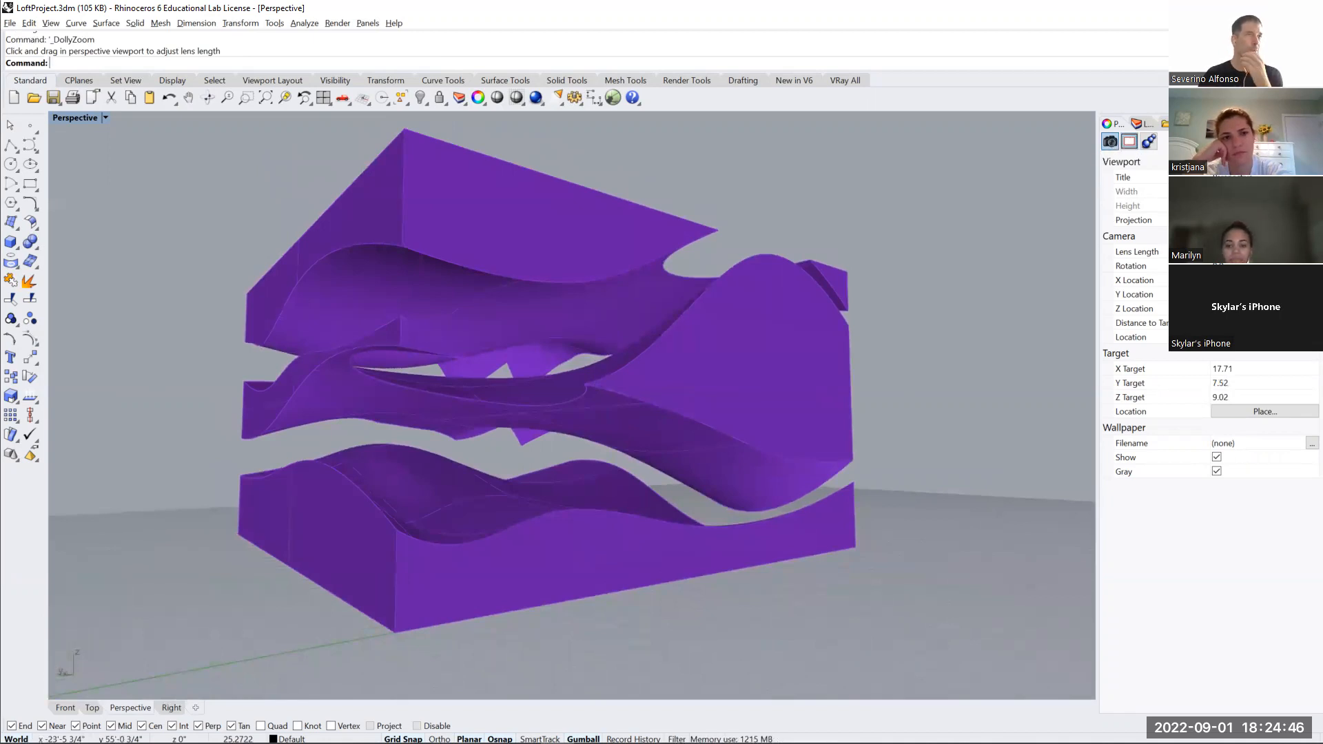
Delete the existing named views, including PerspectiveGood
{"action": "left_click", "coordinate": [1109, 140]}
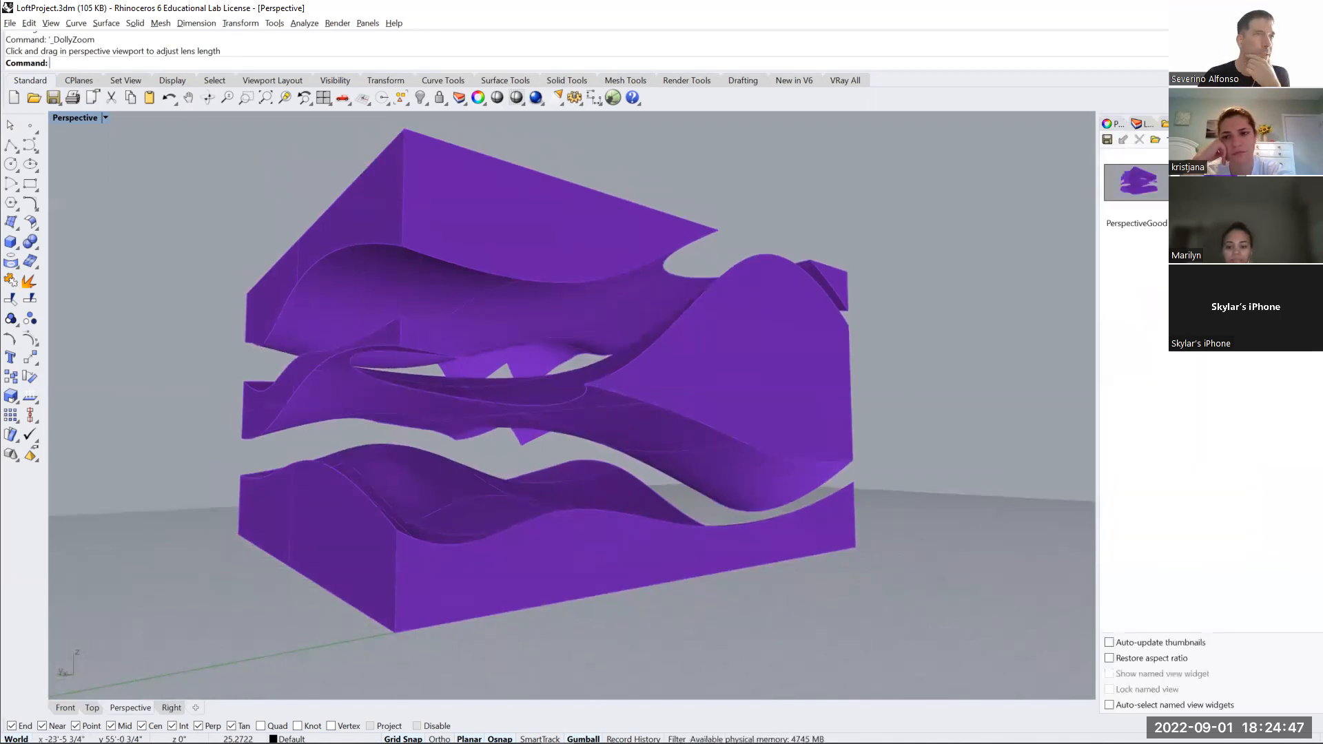
{"action": "right_click", "coordinate": [1134, 182]}
{"action": "left_click", "coordinate": [1108, 299]}
{"action": "left_click", "coordinate": [1132, 180]}
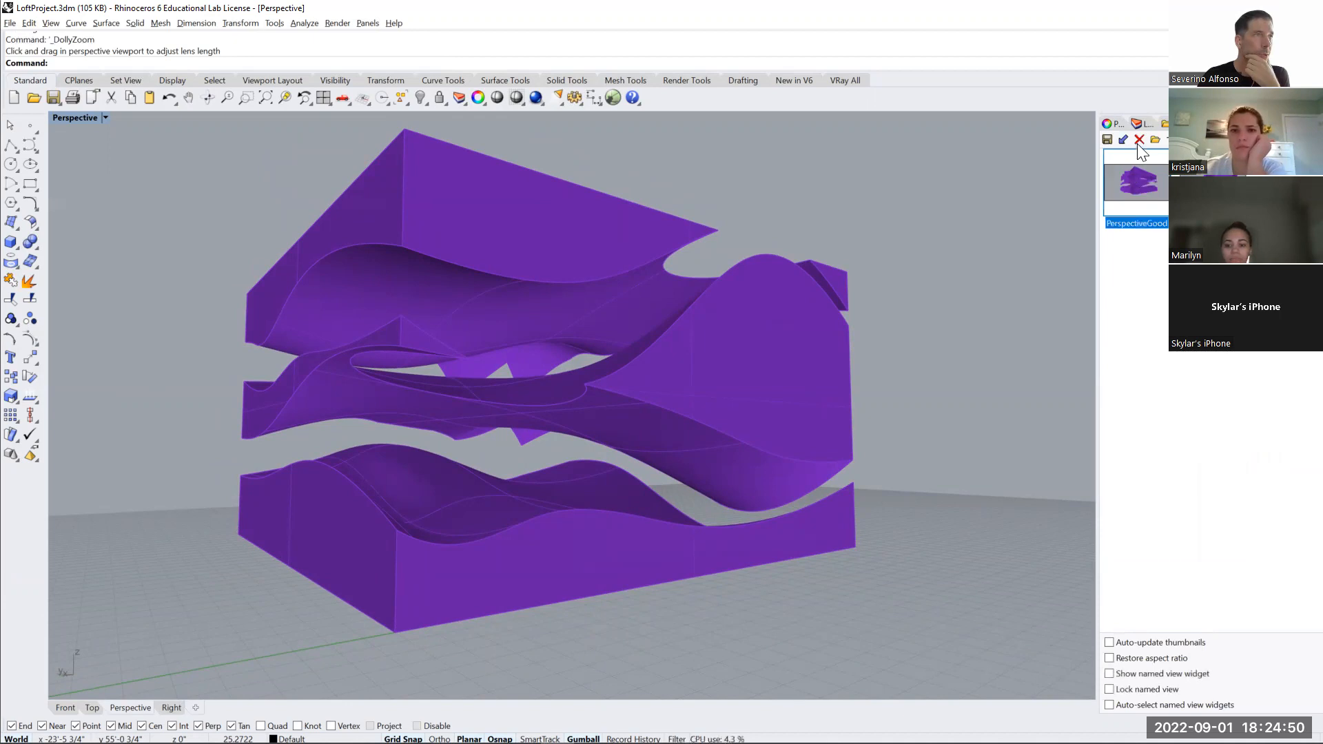
{"action": "left_click", "coordinate": [1139, 140]}
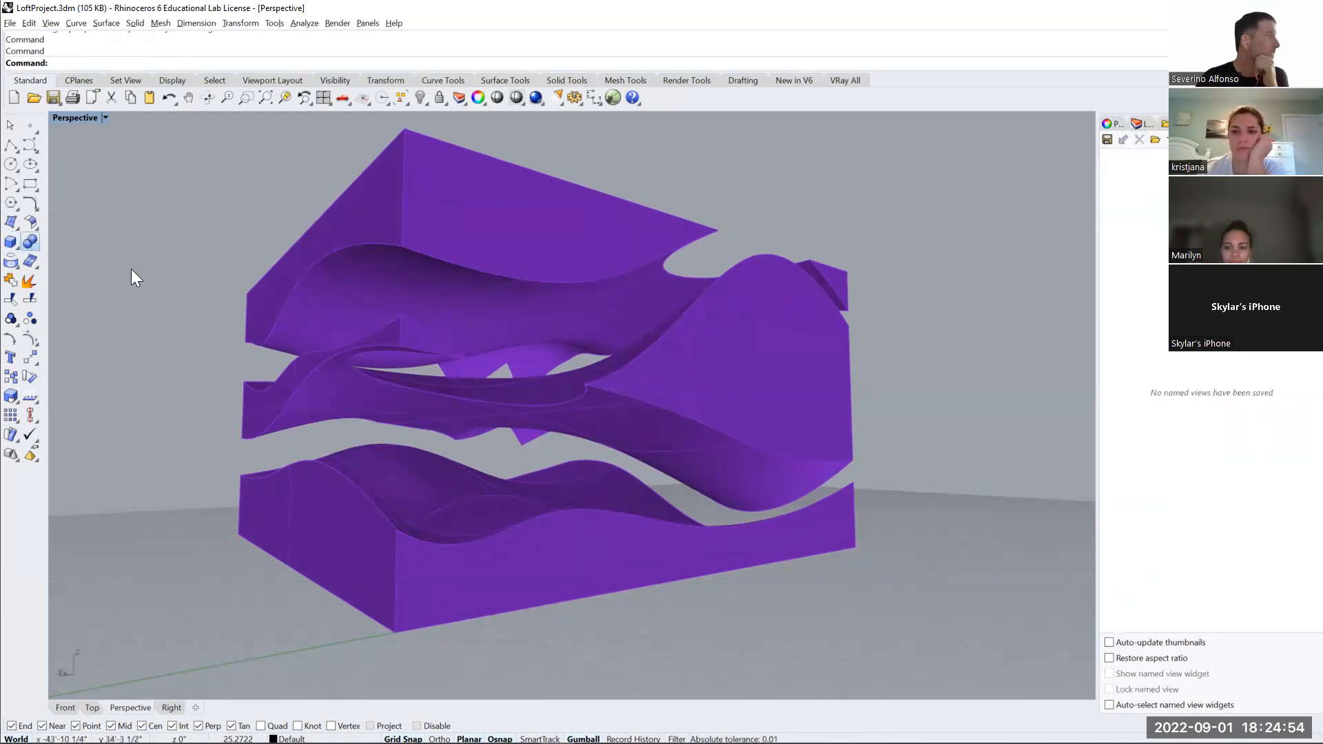
Save the current viewport as the named view PerspectiveGood, and check it by orbiting away and restoring it
{"action": "left_click", "coordinate": [105, 119]}
{"action": "mouse_move", "coordinate": [115, 358]}
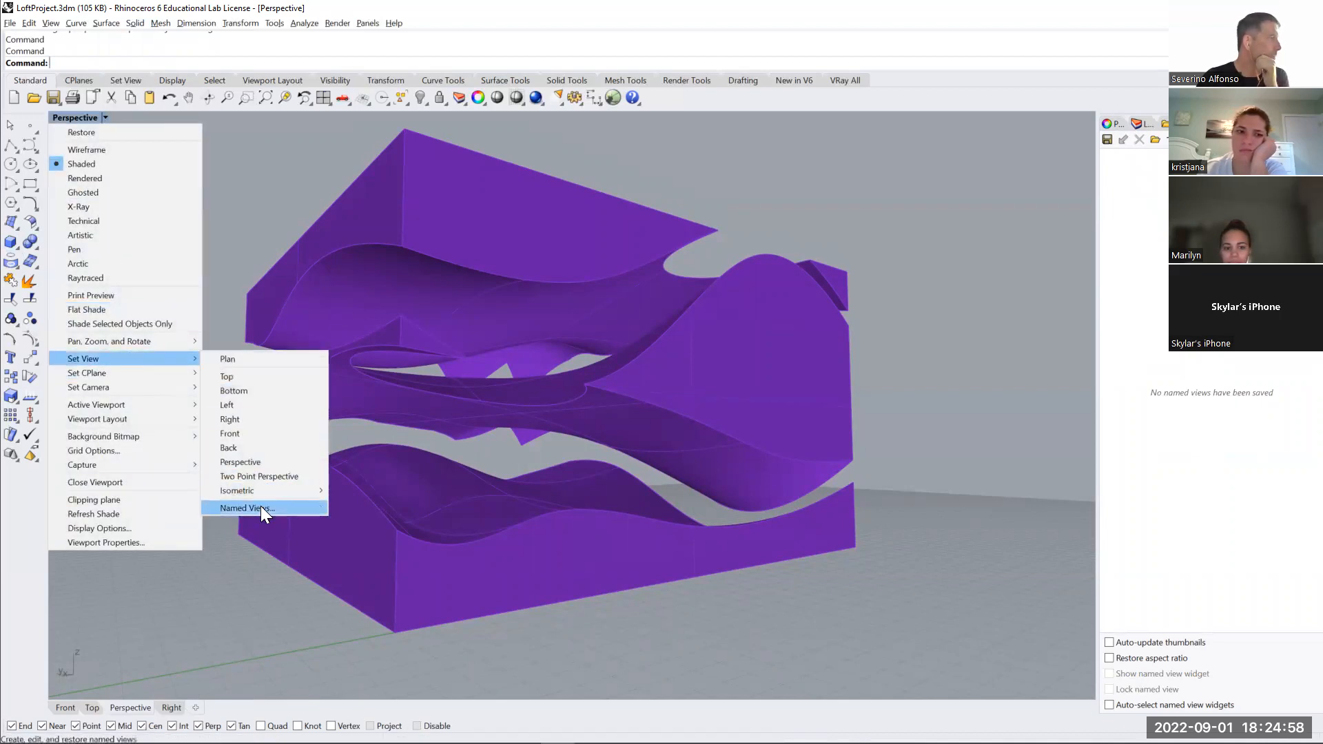
{"action": "left_click", "coordinate": [260, 507]}
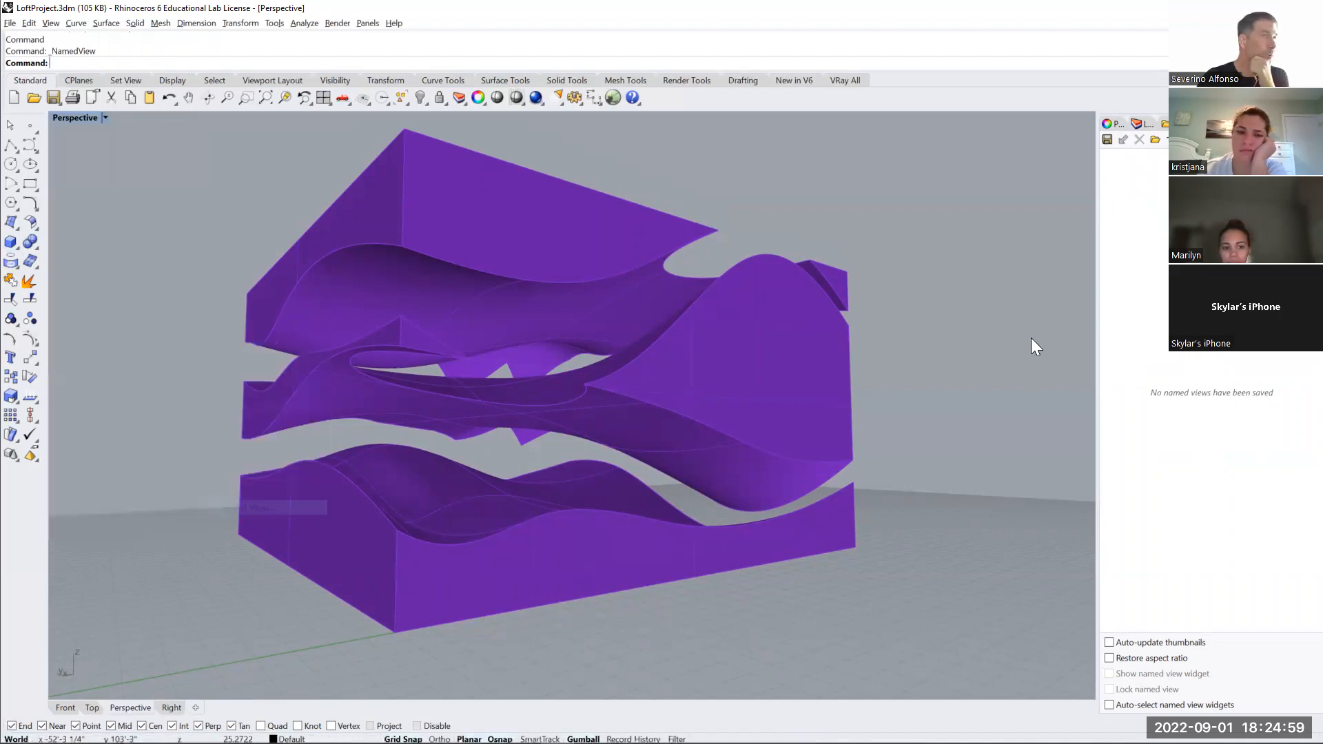
{"action": "left_click", "coordinate": [1109, 140]}
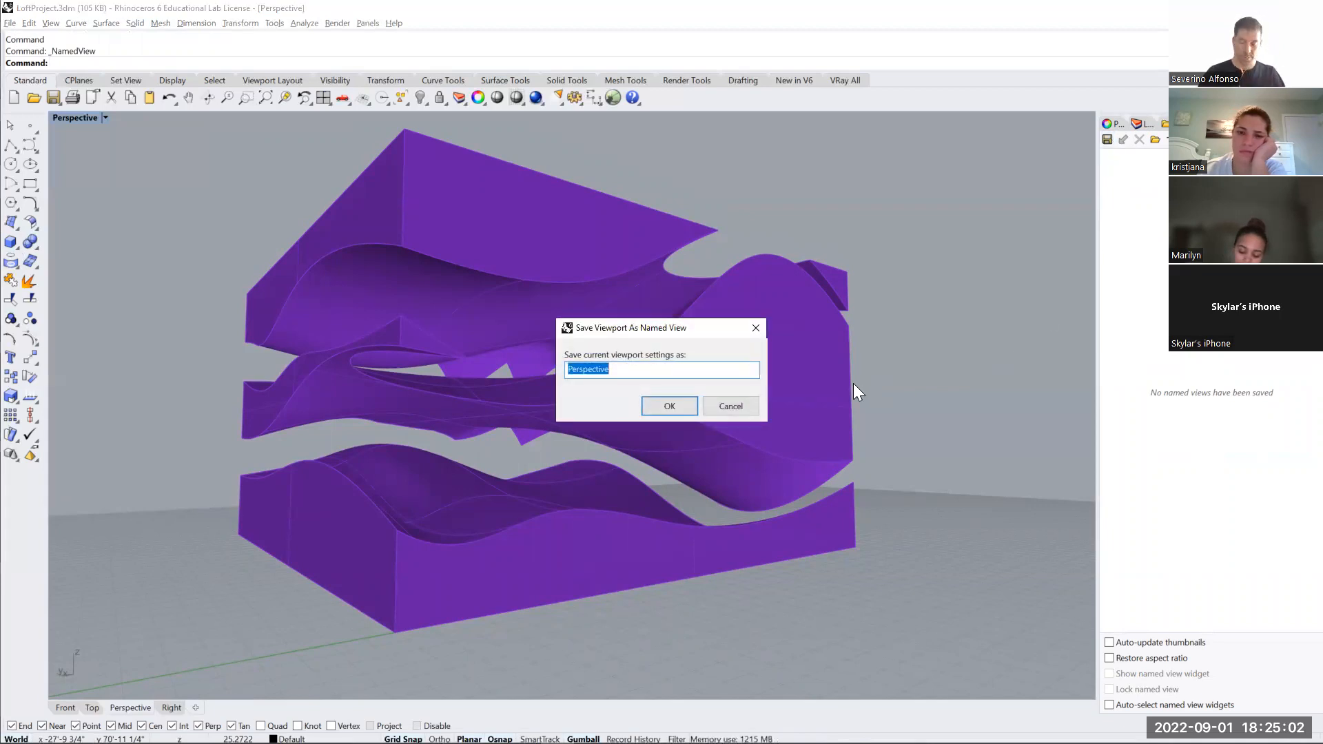
{"action": "type", "text": "Good"}
{"action": "key", "text": "Return"}
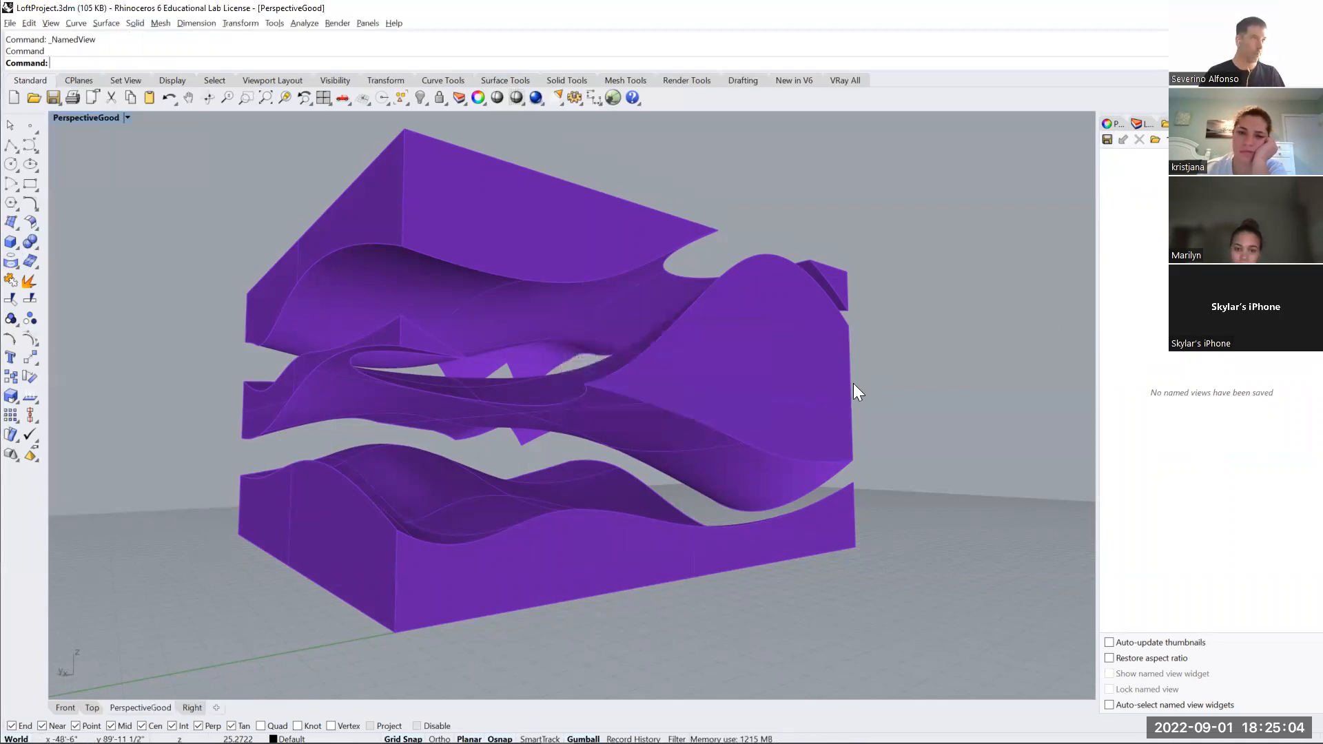
{"action": "right_click_drag", "start_coordinate": [799, 290], "coordinate": [593, 396]}
{"action": "scroll", "coordinate": [620, 386], "scroll_direction": "down", "scroll_amount": 10}
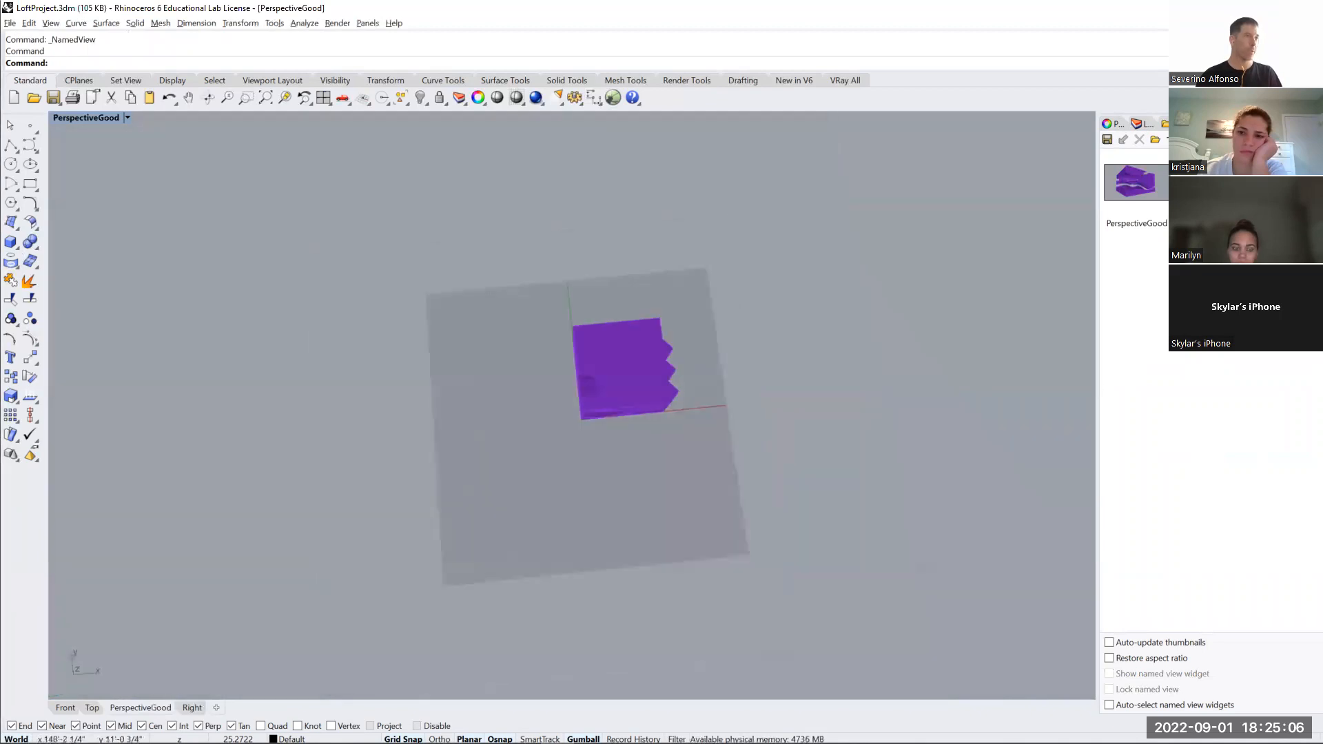
{"action": "double_click", "coordinate": [1125, 188]}
Run Make2D on all pieces of the cut box with Third angle projection, hidden lines and source layers maintained
{"action": "left_click_drag", "start_coordinate": [1068, 119], "coordinate": [199, 612]}
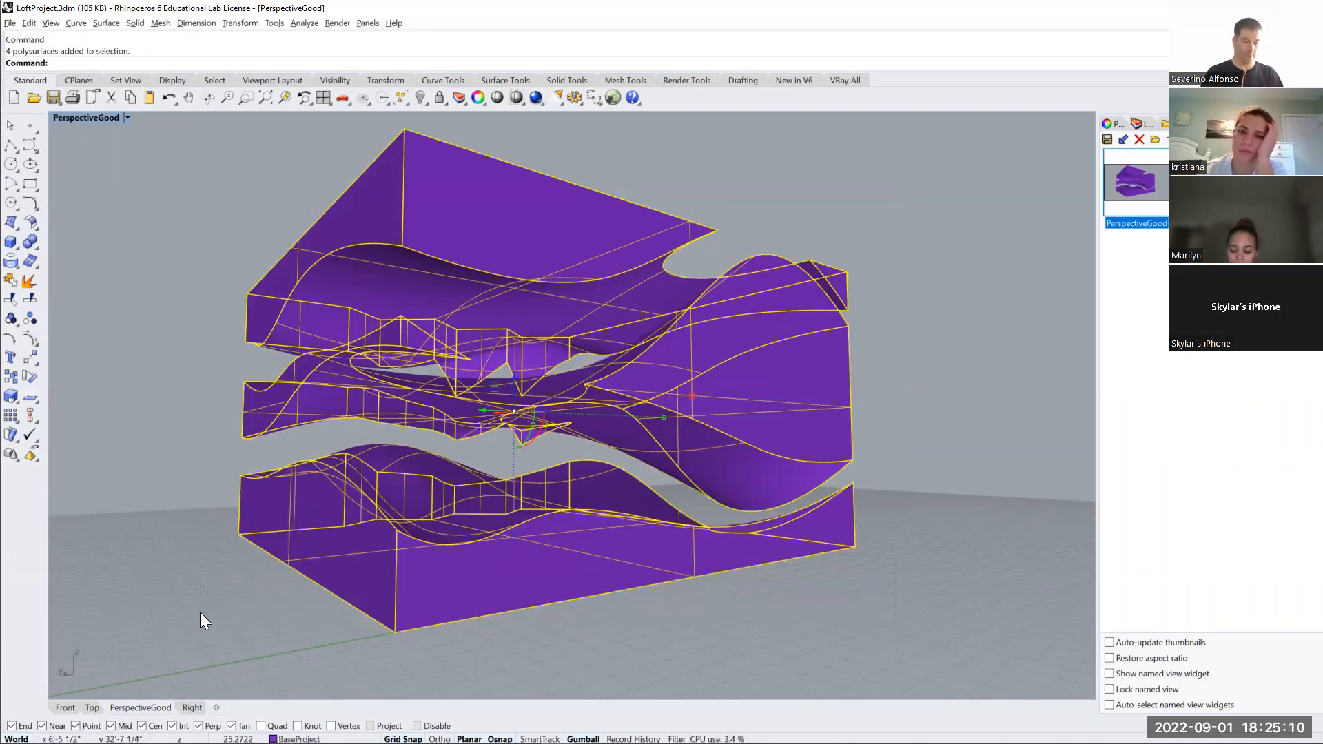
{"action": "key", "text": "Return"}
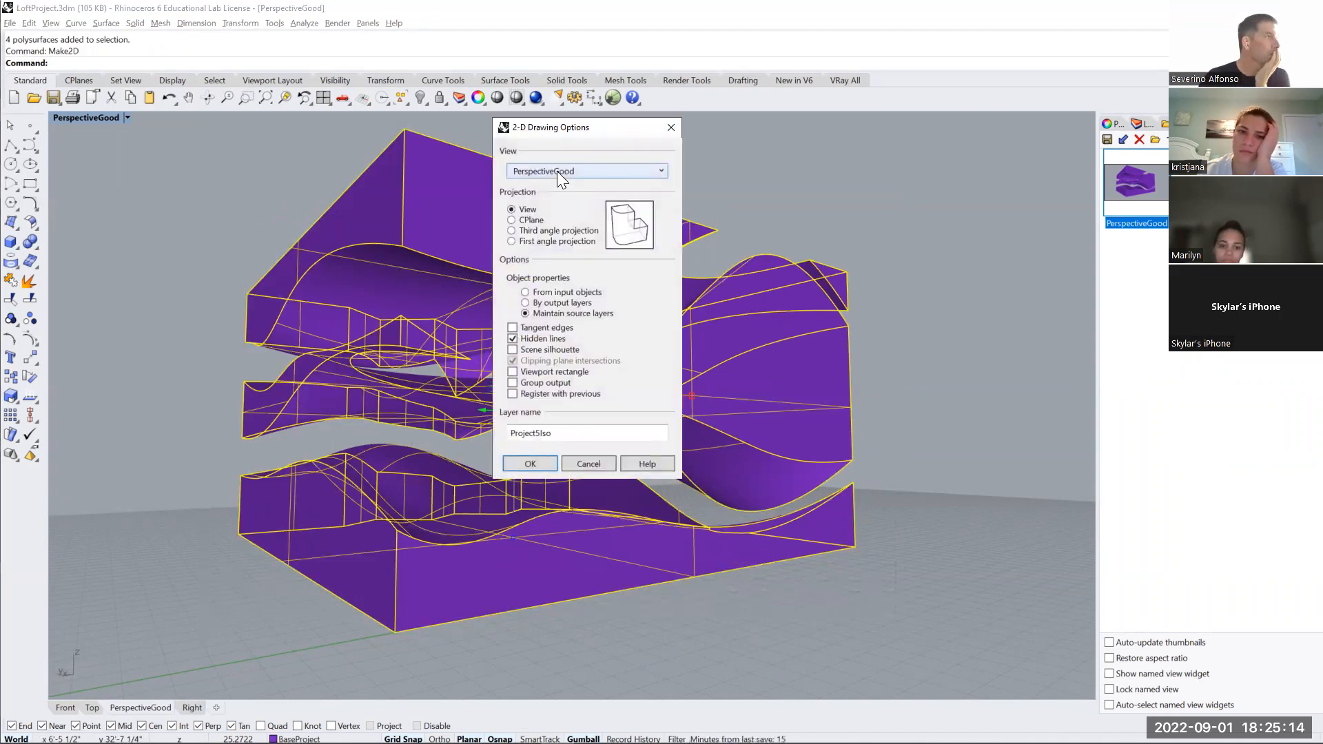
{"action": "left_click", "coordinate": [511, 231]}
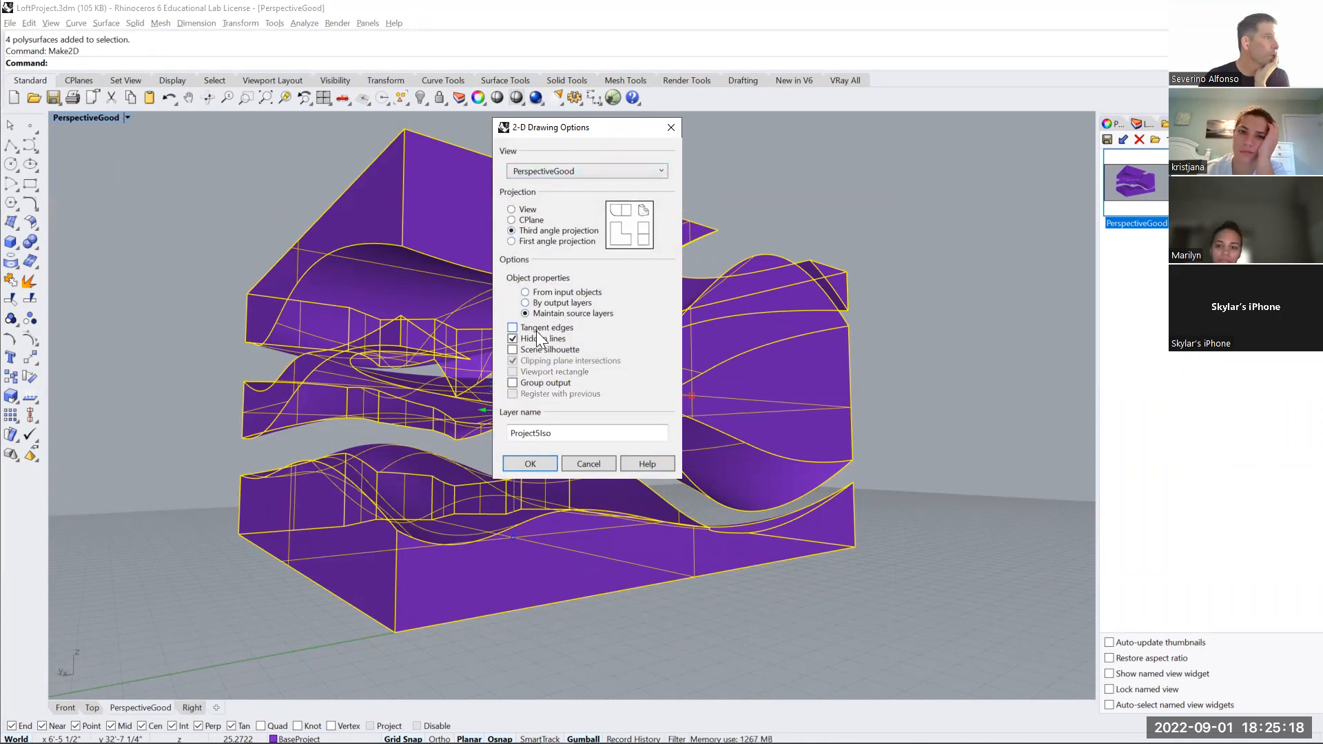
{"action": "left_click", "coordinate": [534, 460]}
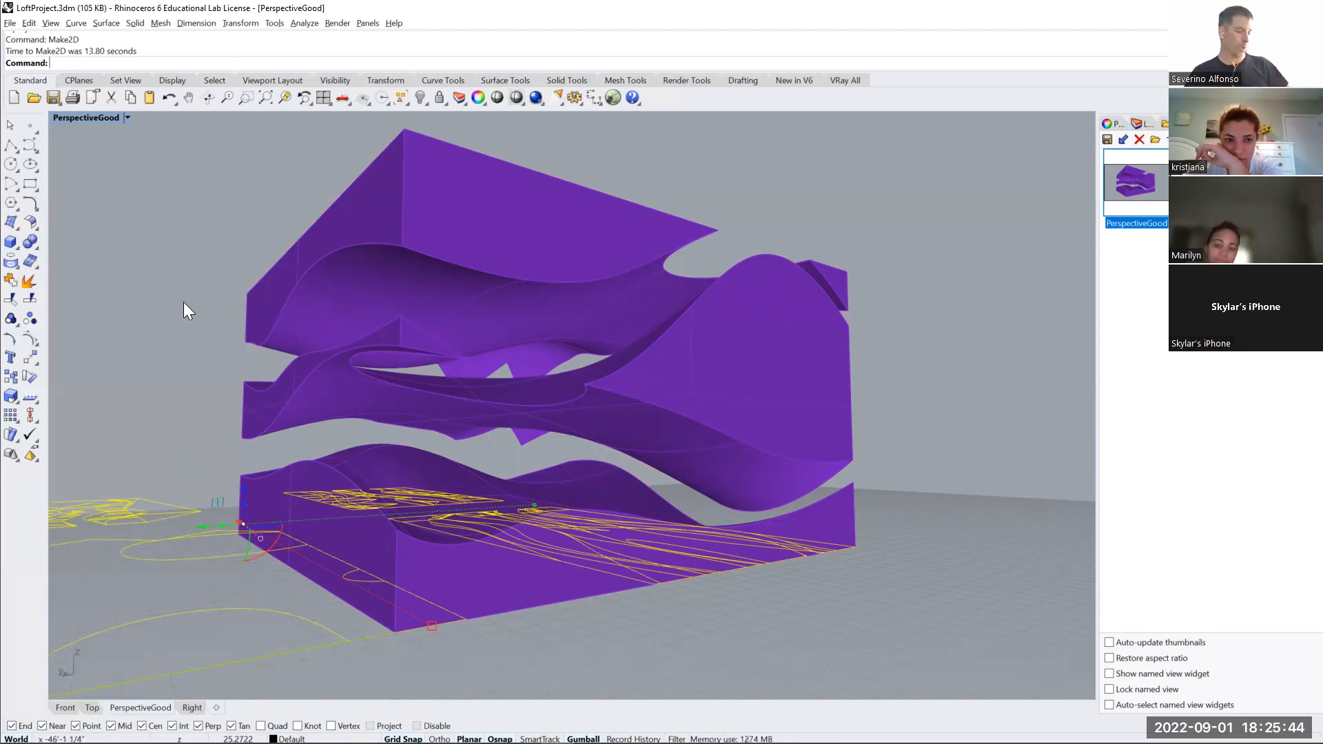
Show the complete set of generated 2-D drawings in the Top viewport
{"action": "key", "text": "ctrl+Tab"}
{"action": "scroll", "coordinate": [731, 303], "scroll_direction": "down", "scroll_amount": 3}
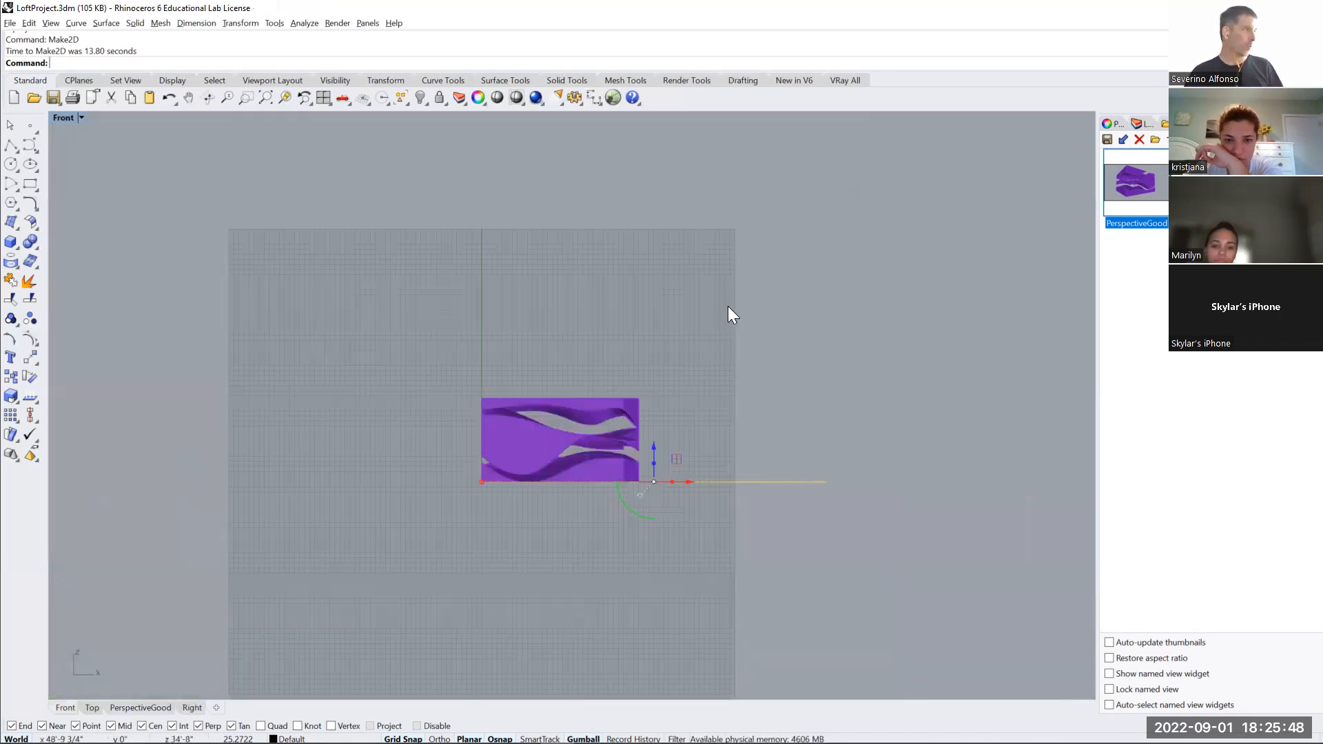
{"action": "key", "text": "ctrl+F1"}
{"action": "scroll", "coordinate": [689, 284], "scroll_direction": "down", "scroll_amount": 4}
{"action": "right_click_drag", "start_coordinate": [861, 297], "coordinate": [736, 358]}
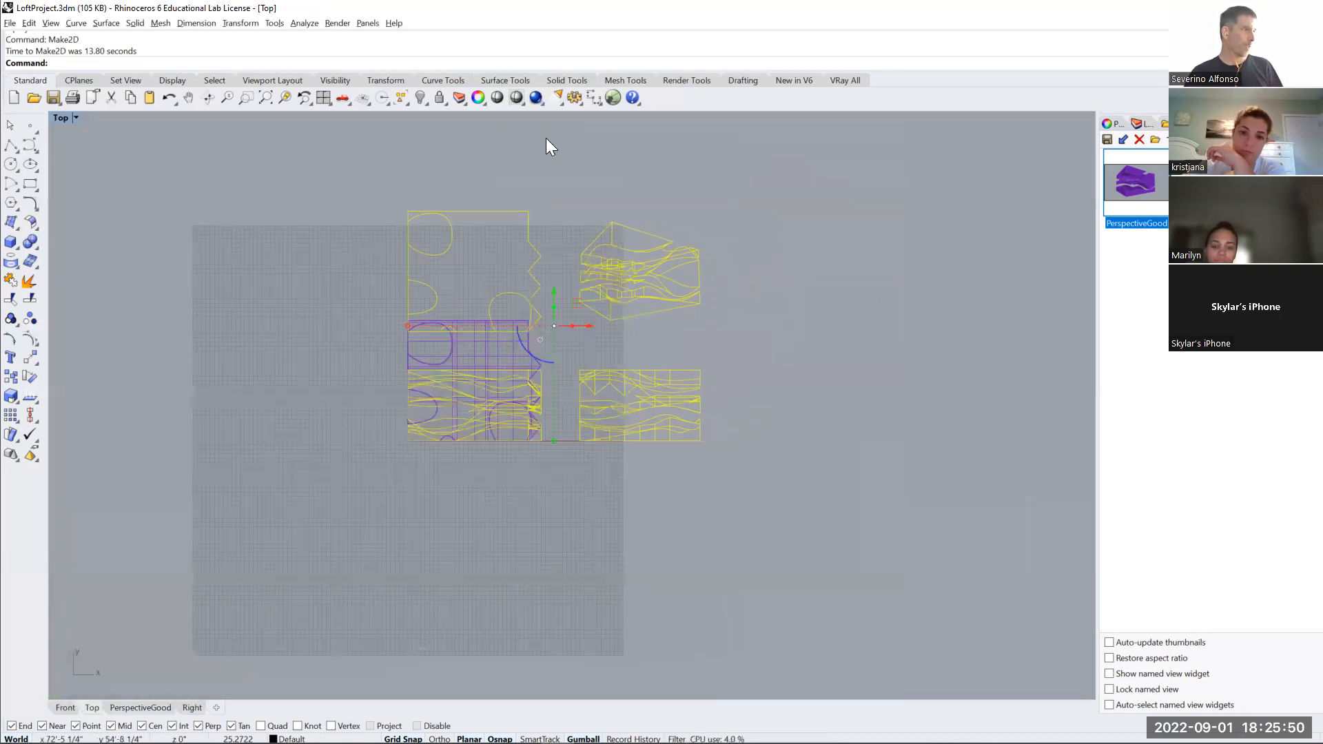
Export the selected 2-D drawings to the Desktop as an Adobe Illustrator file named Sec1Loft1
{"action": "left_click", "coordinate": [11, 23]}
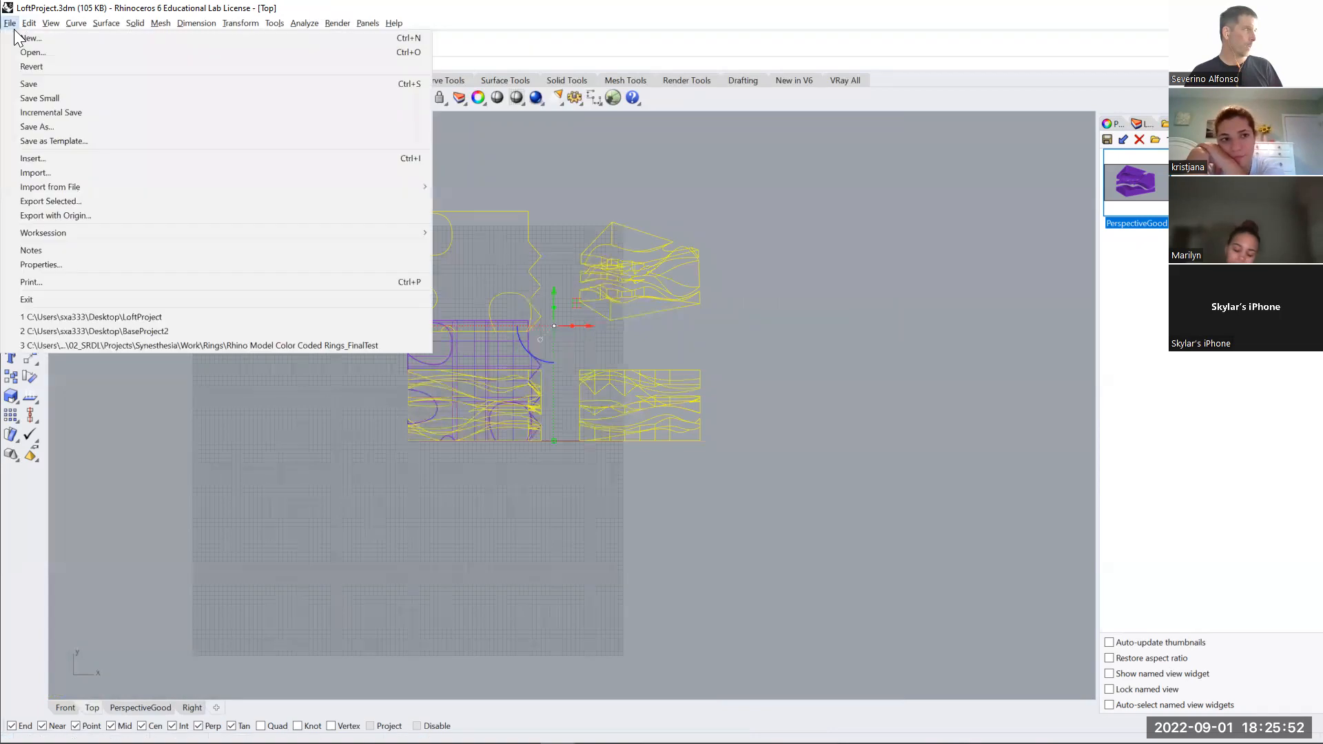
{"action": "left_click", "coordinate": [36, 199]}
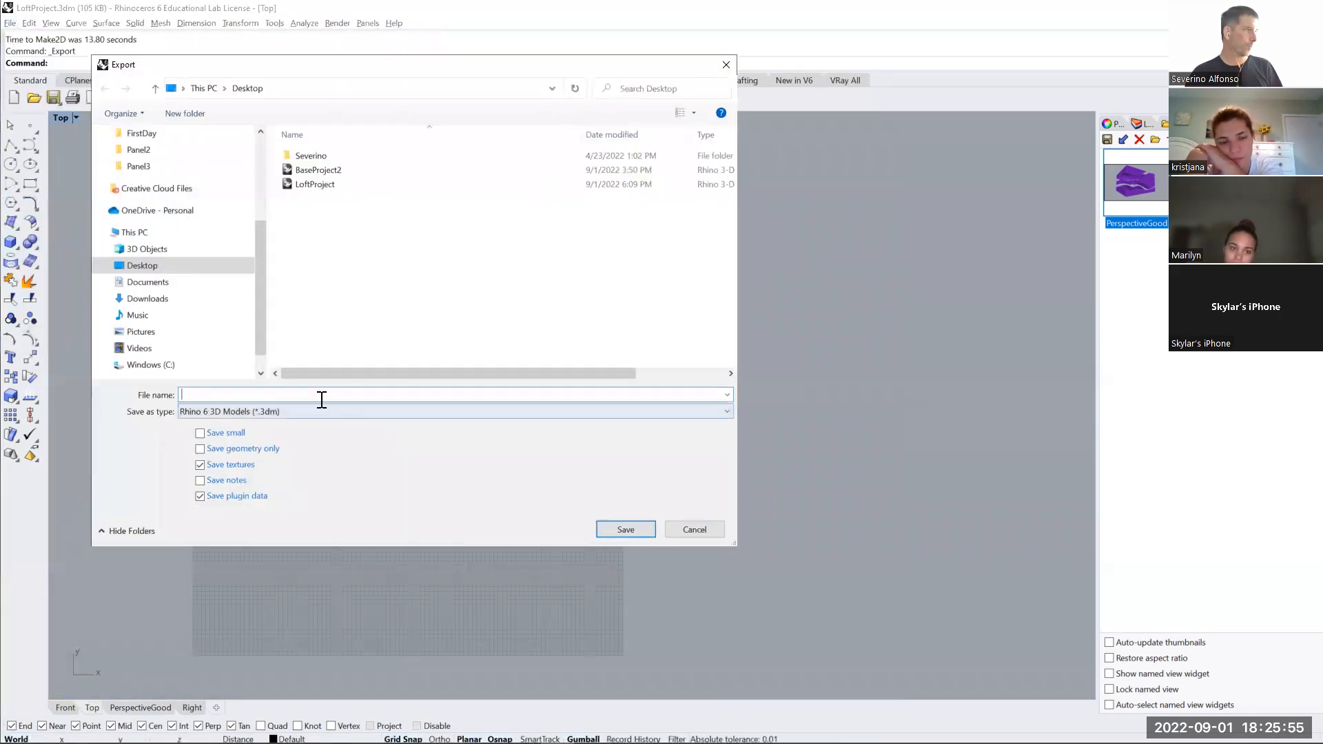
{"action": "left_click", "coordinate": [258, 412]}
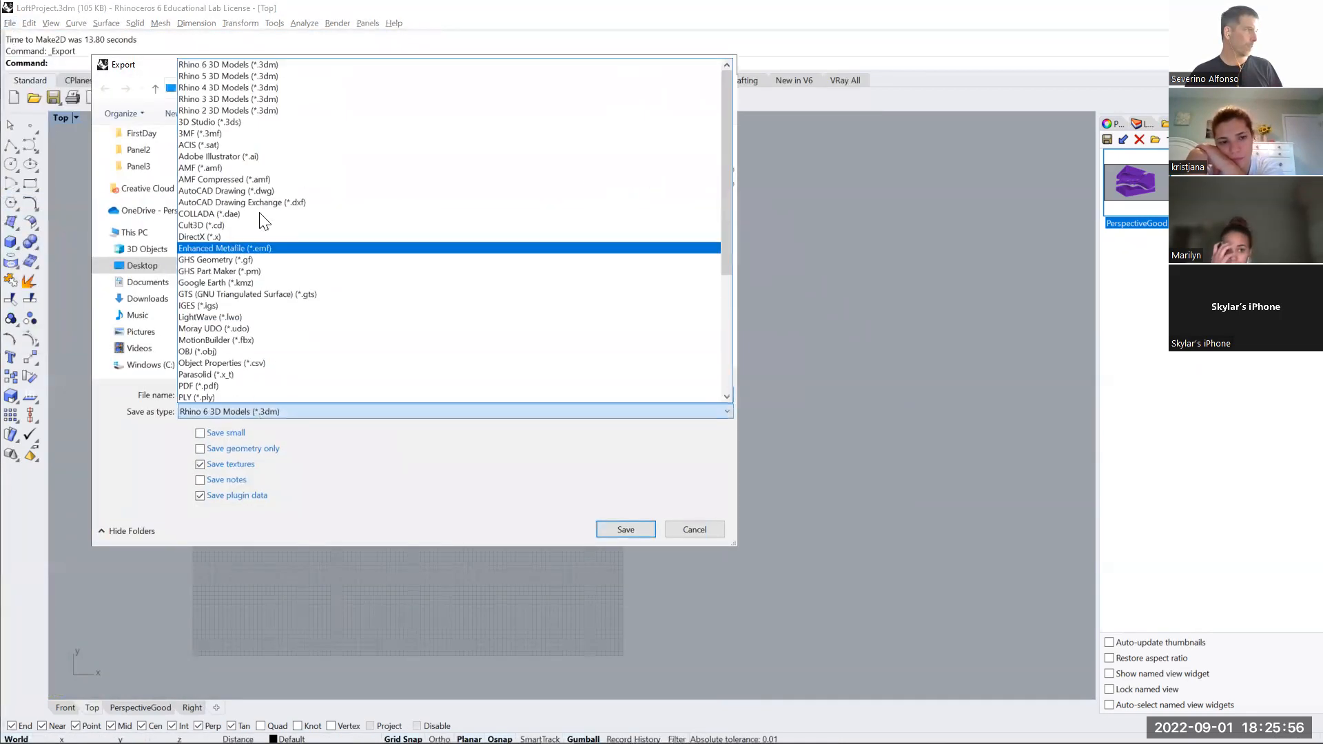
{"action": "left_click", "coordinate": [259, 157]}
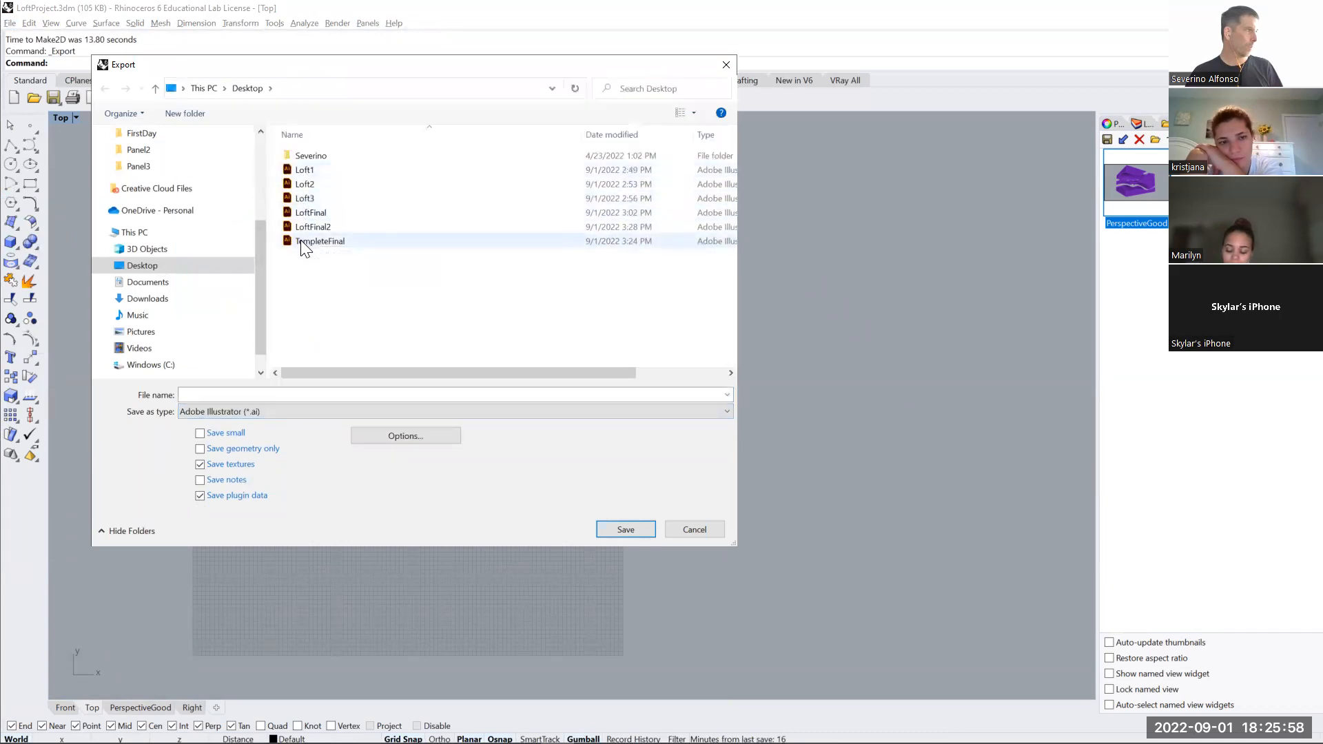
{"action": "left_click", "coordinate": [238, 396]}
{"action": "type", "text": "Sec1"}
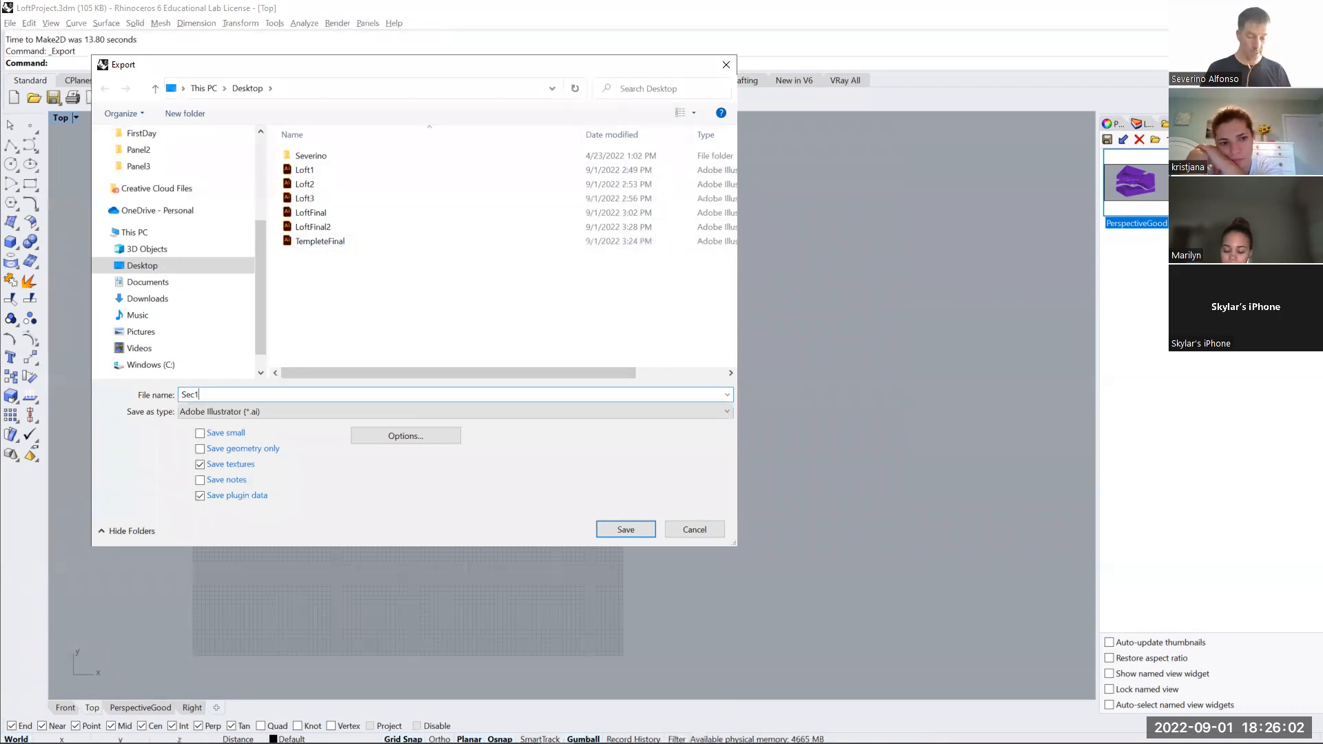
{"action": "type", "text": "Loft"}
{"action": "key", "text": "Return"}
{"action": "left_click", "coordinate": [446, 482]}
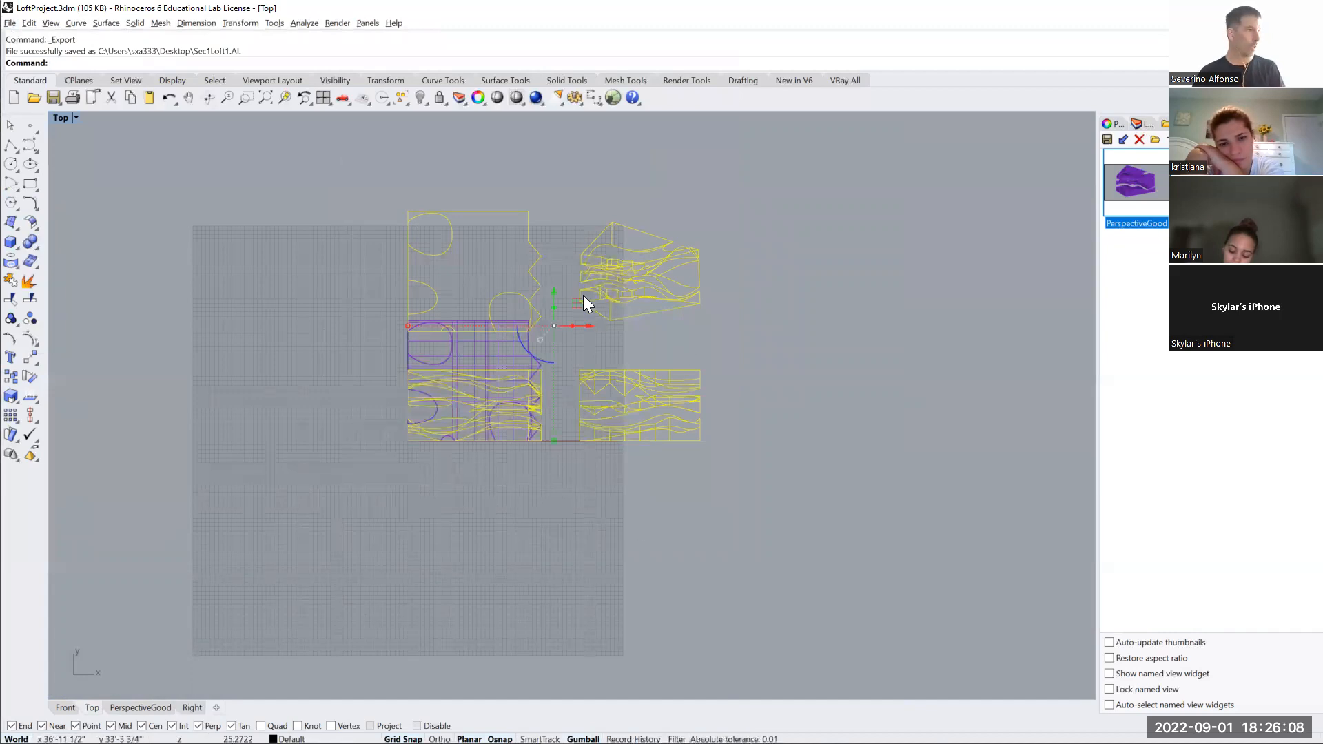
Move the 2-D drawings off the box and delete them, and return to the PerspectiveGood viewport
{"action": "left_click_drag", "start_coordinate": [576, 304], "coordinate": [871, 227]}
{"action": "key", "text": "Delete"}
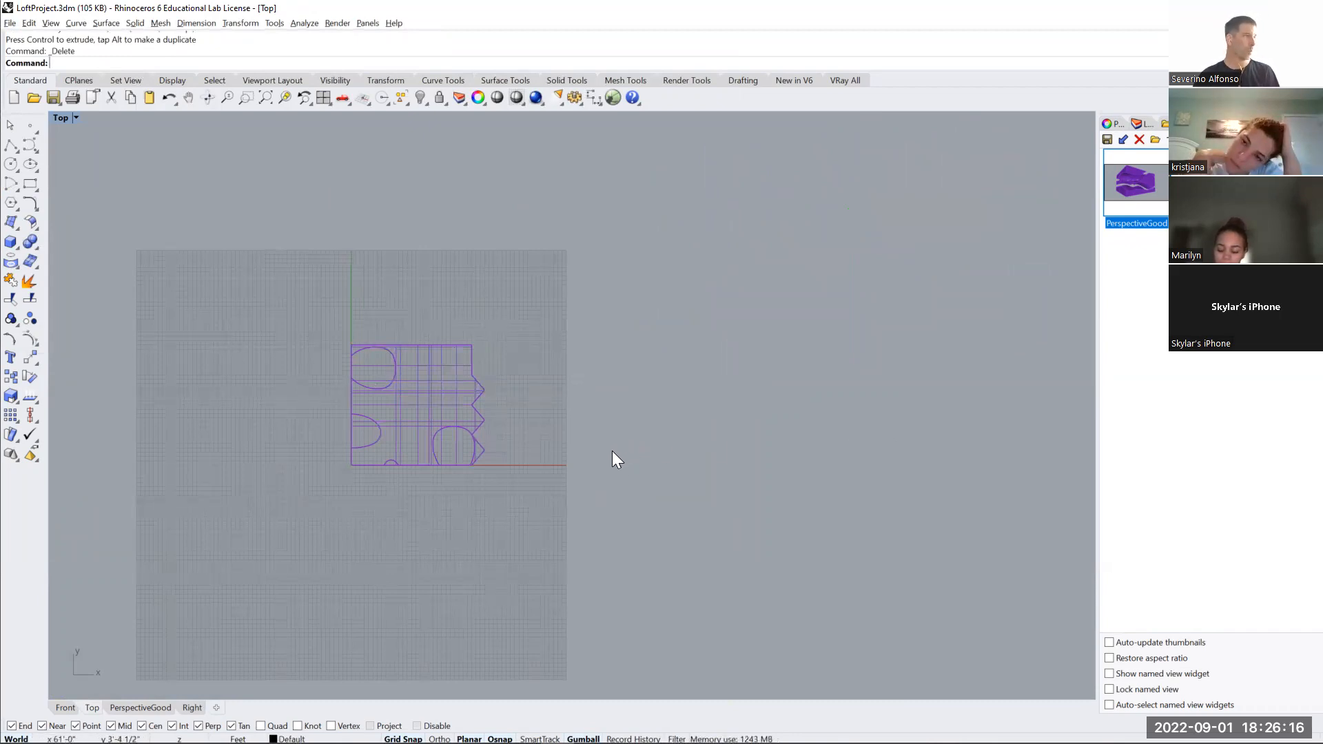
{"action": "key", "text": "ctrl+Tab"}
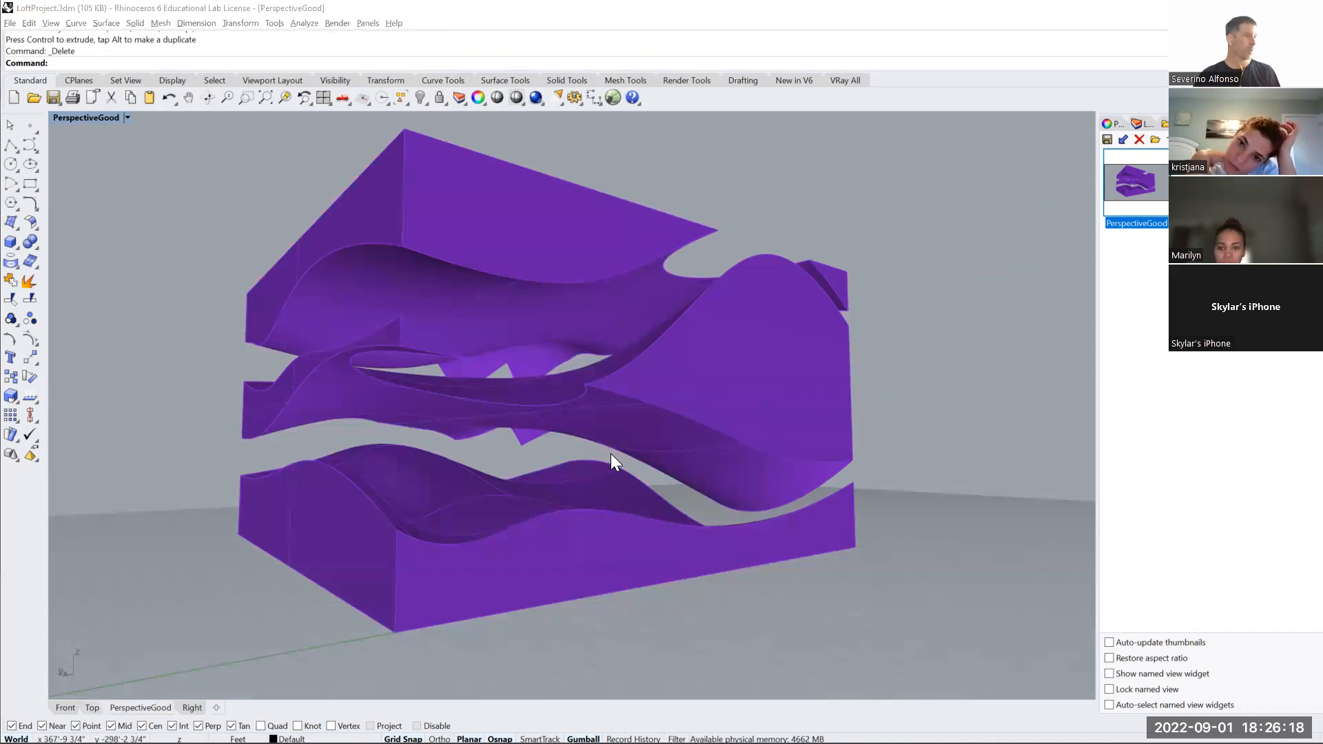
Switch to Adobe Illustrator and open the exported Sec1Loft1 file from the Desktop
{"action": "key", "text": "alt+Tab"}
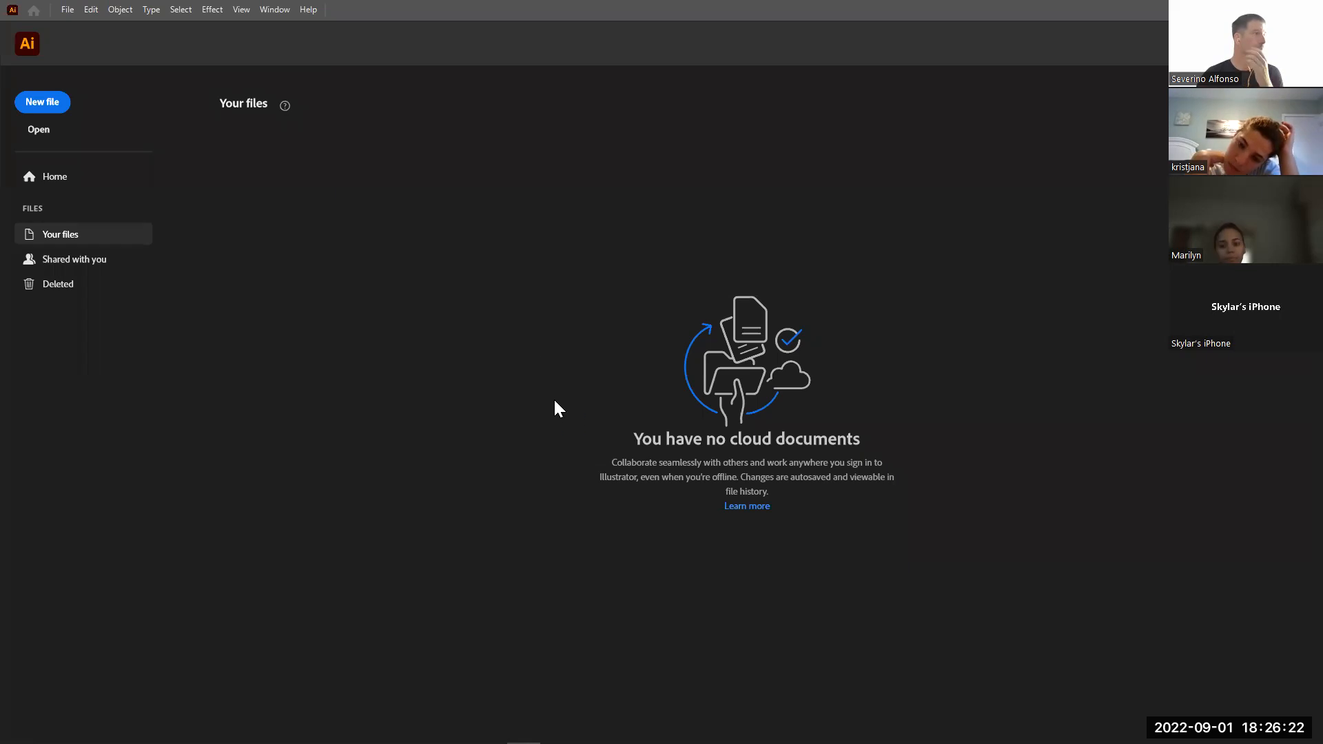
{"action": "key", "text": "ctrl+o"}
{"action": "left_click_drag", "start_coordinate": [462, 121], "coordinate": [457, 288]}
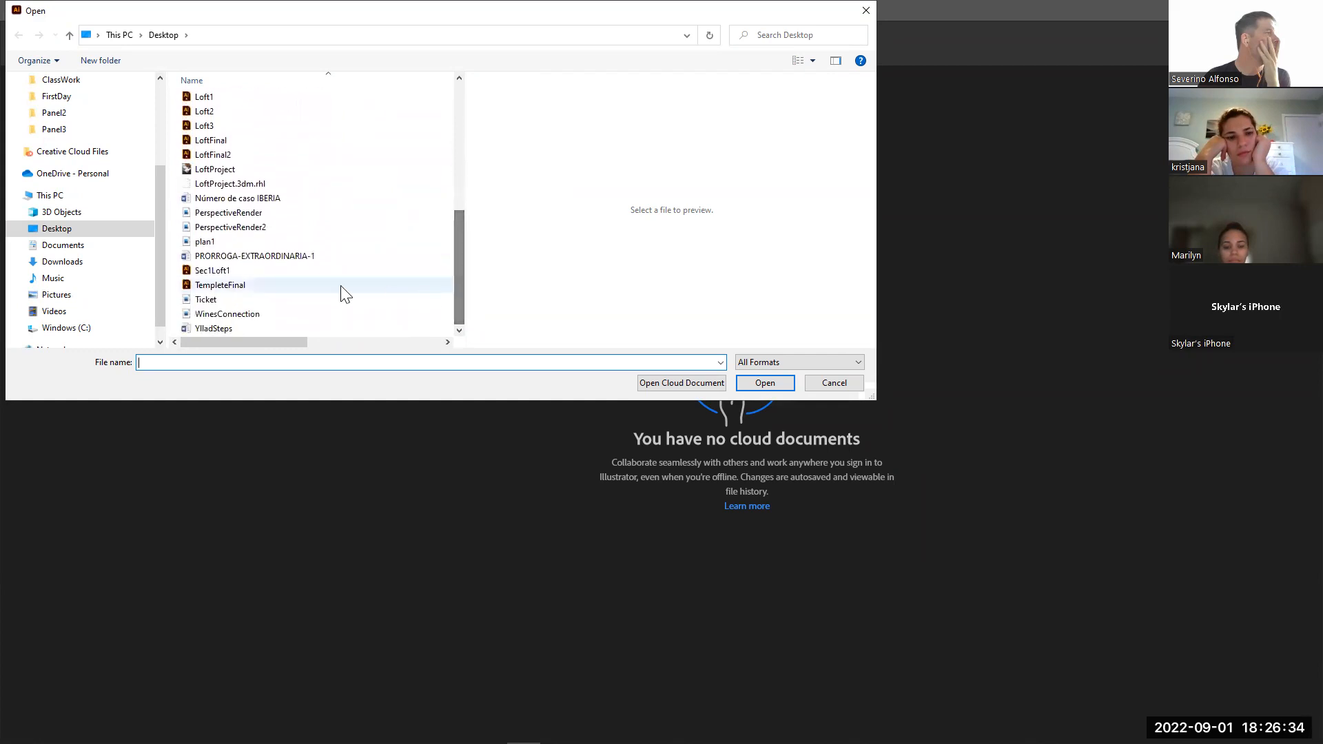
{"action": "left_click", "coordinate": [196, 273]}
{"action": "left_click", "coordinate": [682, 383]}
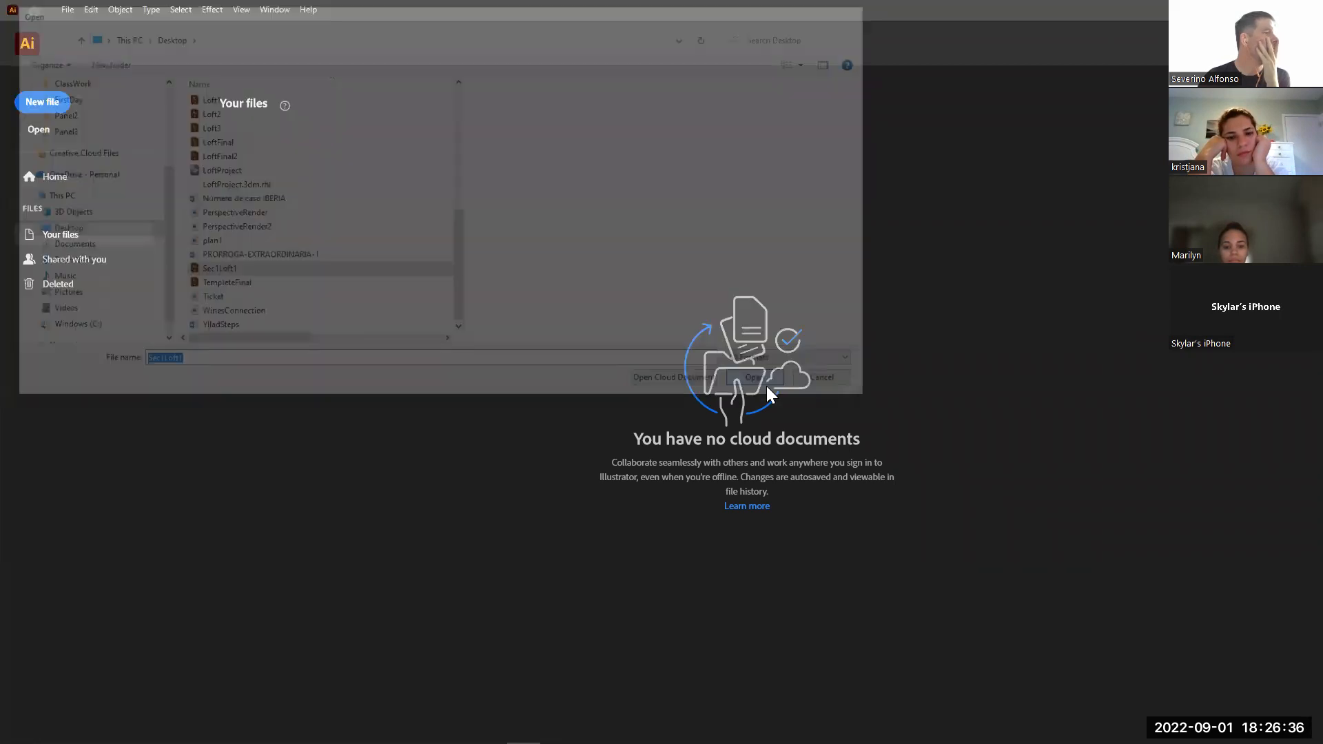
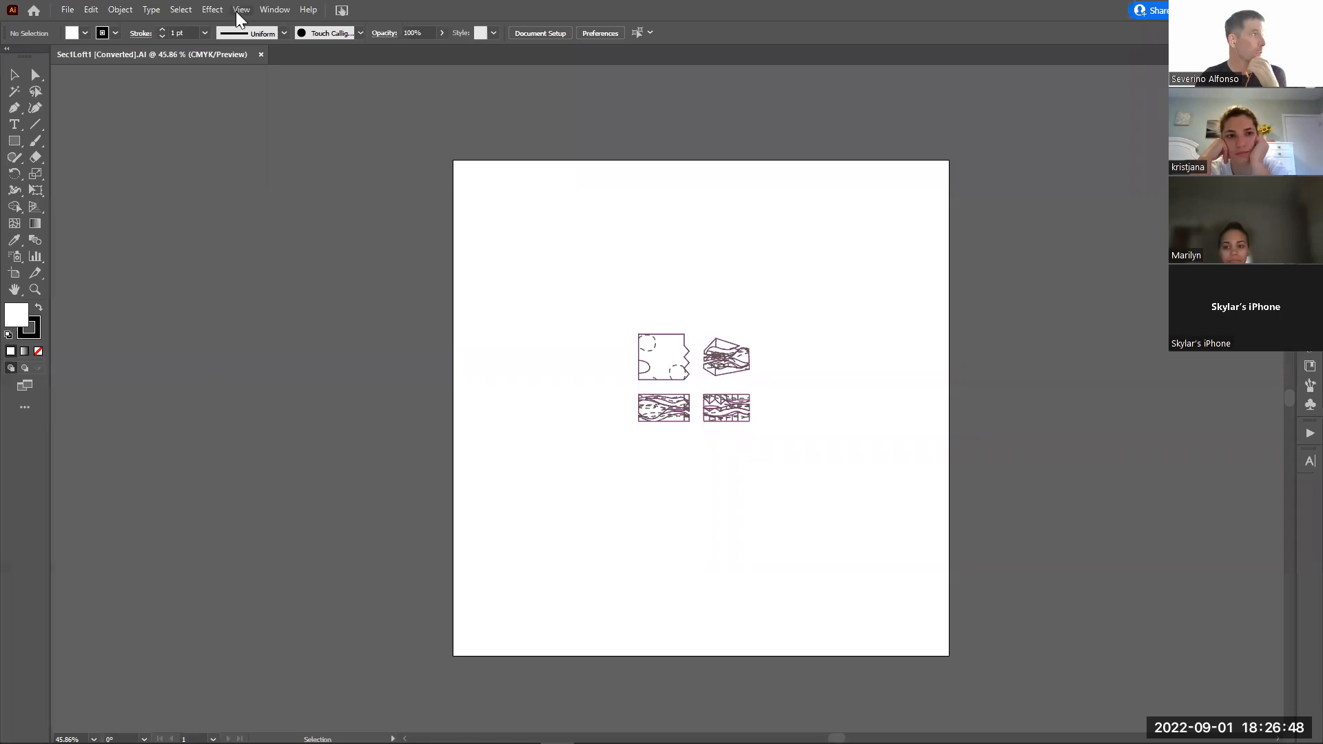
Show the rulers around the Sec1Loft1 artboard
{"action": "left_click", "coordinate": [238, 15]}
{"action": "mouse_move", "coordinate": [290, 538]}
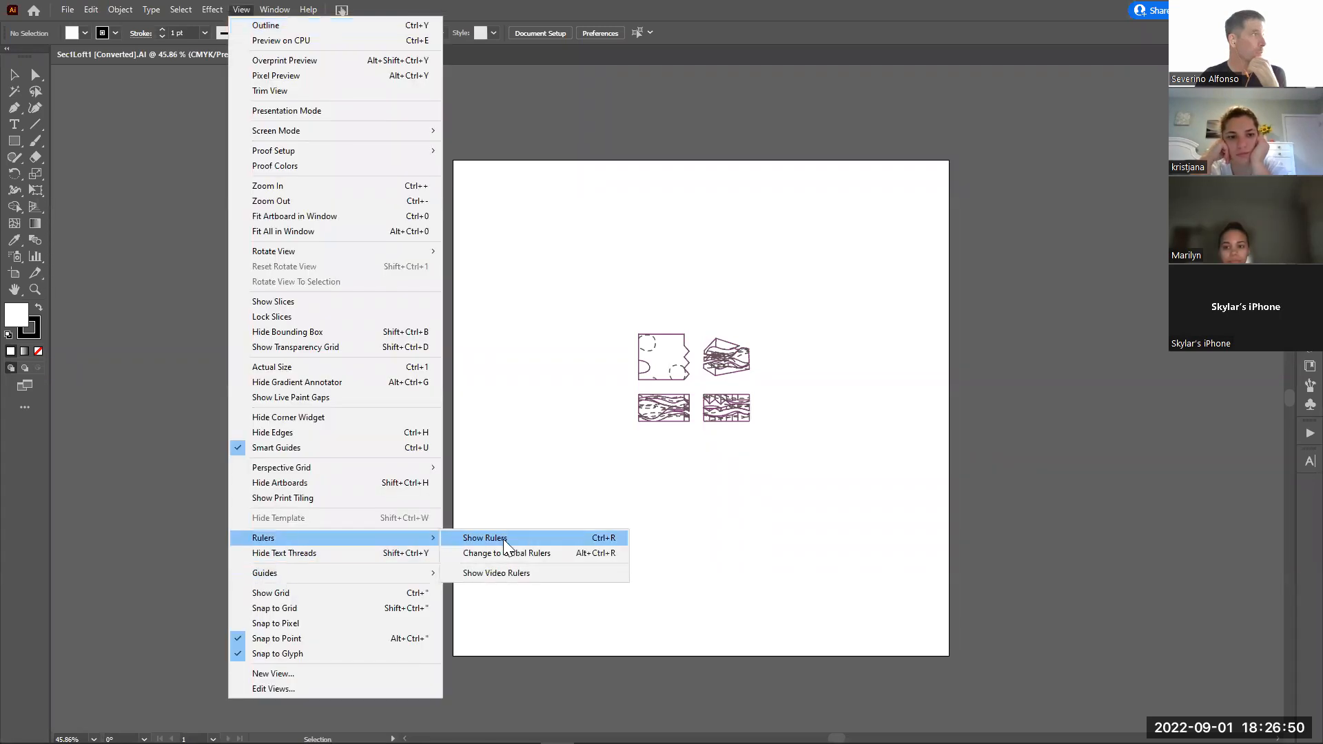
{"action": "left_click", "coordinate": [504, 541]}
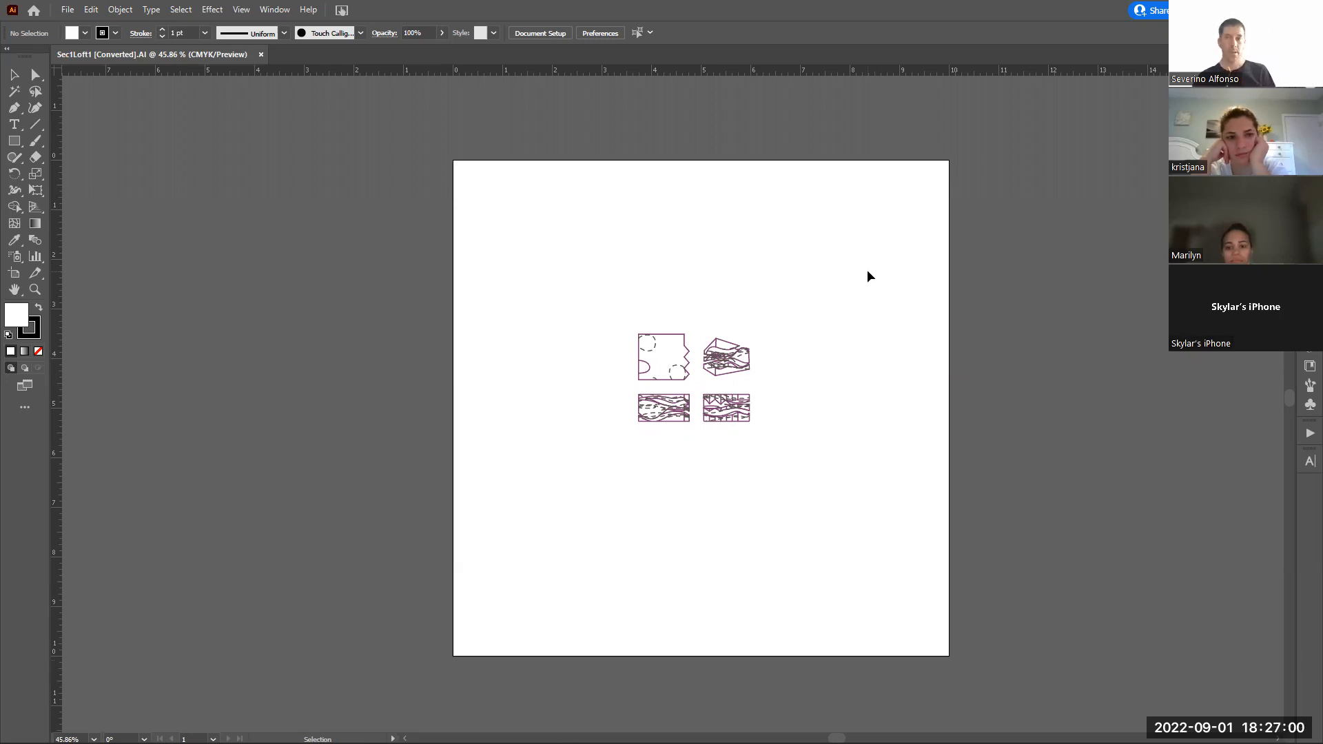
Check the guide spacing on the Panel1 presentation layout in InDesign, and return to the drawings in Illustrator
{"action": "key", "text": "alt+Tab"}
{"action": "key", "text": "z"}
{"action": "left_click_drag", "start_coordinate": [236, 227], "coordinate": [453, 443]}
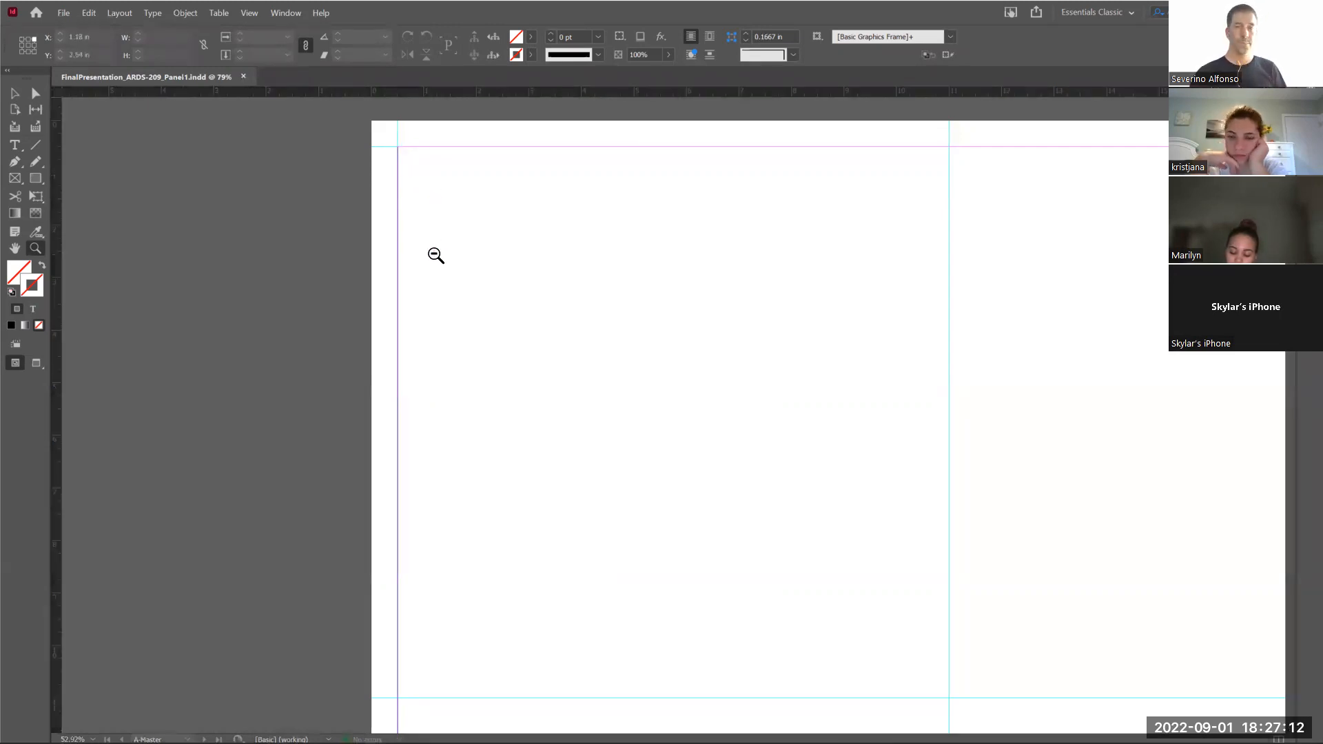
{"action": "key", "text": "alt+Tab"}
Select all four drawings on the artboard and scale them up proportionally to about 6 in wide overall
{"action": "left_click_drag", "start_coordinate": [605, 295], "coordinate": [803, 475]}
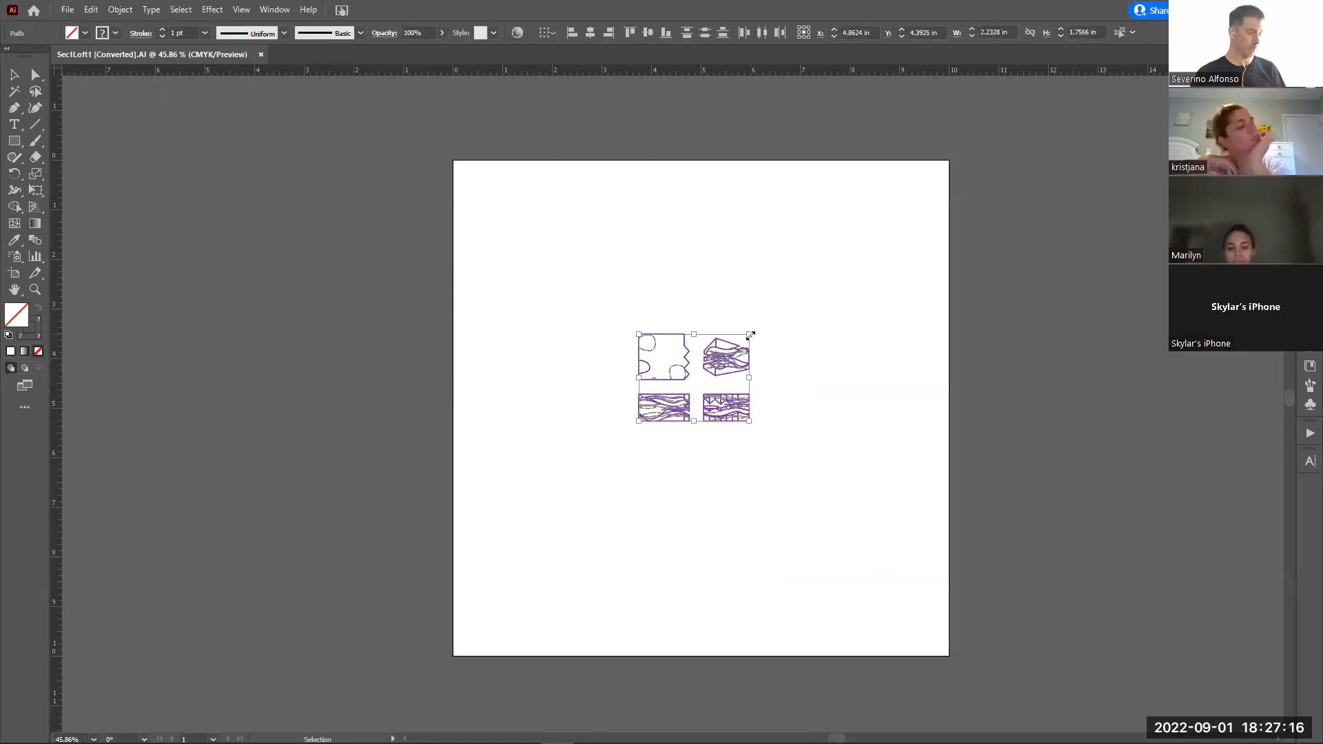
{"action": "left_click_drag", "start_coordinate": [771, 325], "coordinate": [939, 193], "text": "shift"}
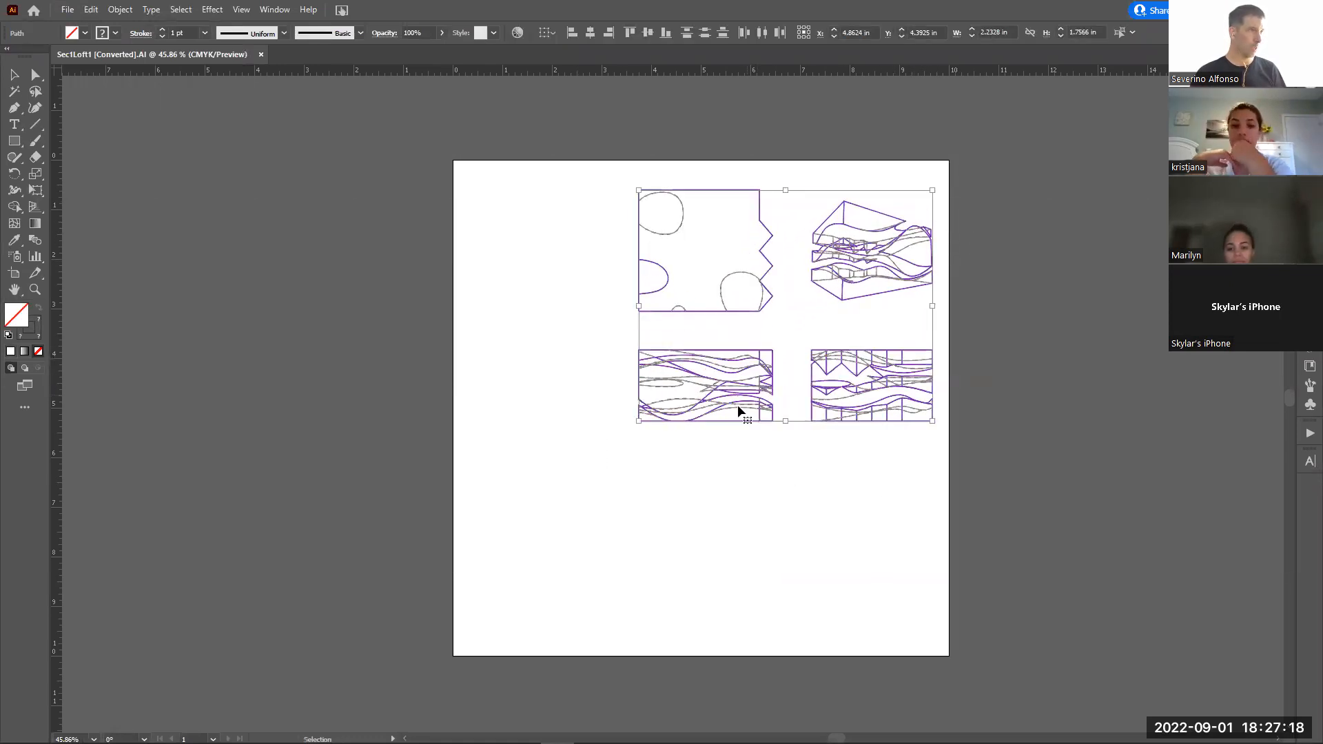
Scale the four drawings down slightly in proportion, with their left edge near the 4 in mark, and deselect them
{"action": "left_click_drag", "start_coordinate": [639, 421], "coordinate": [866, 429], "text": "shift"}
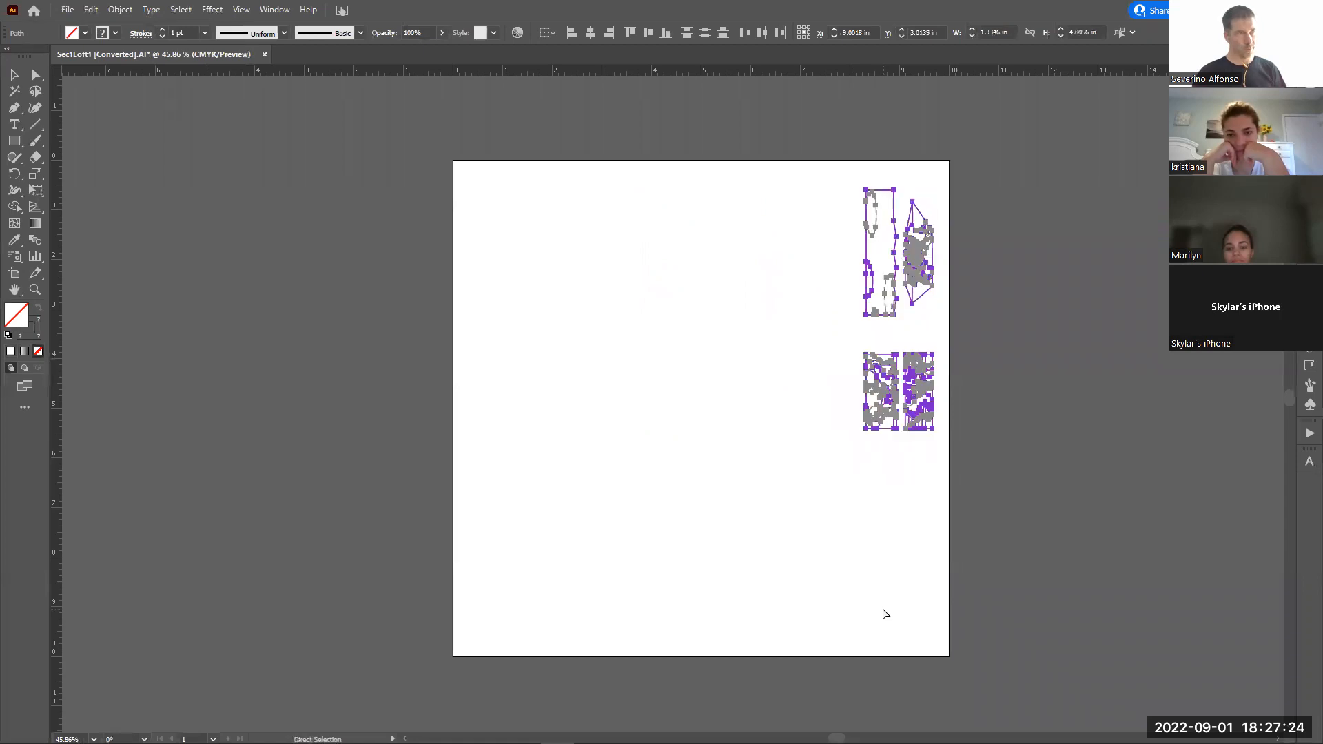
{"action": "key", "text": "ctrl+z"}
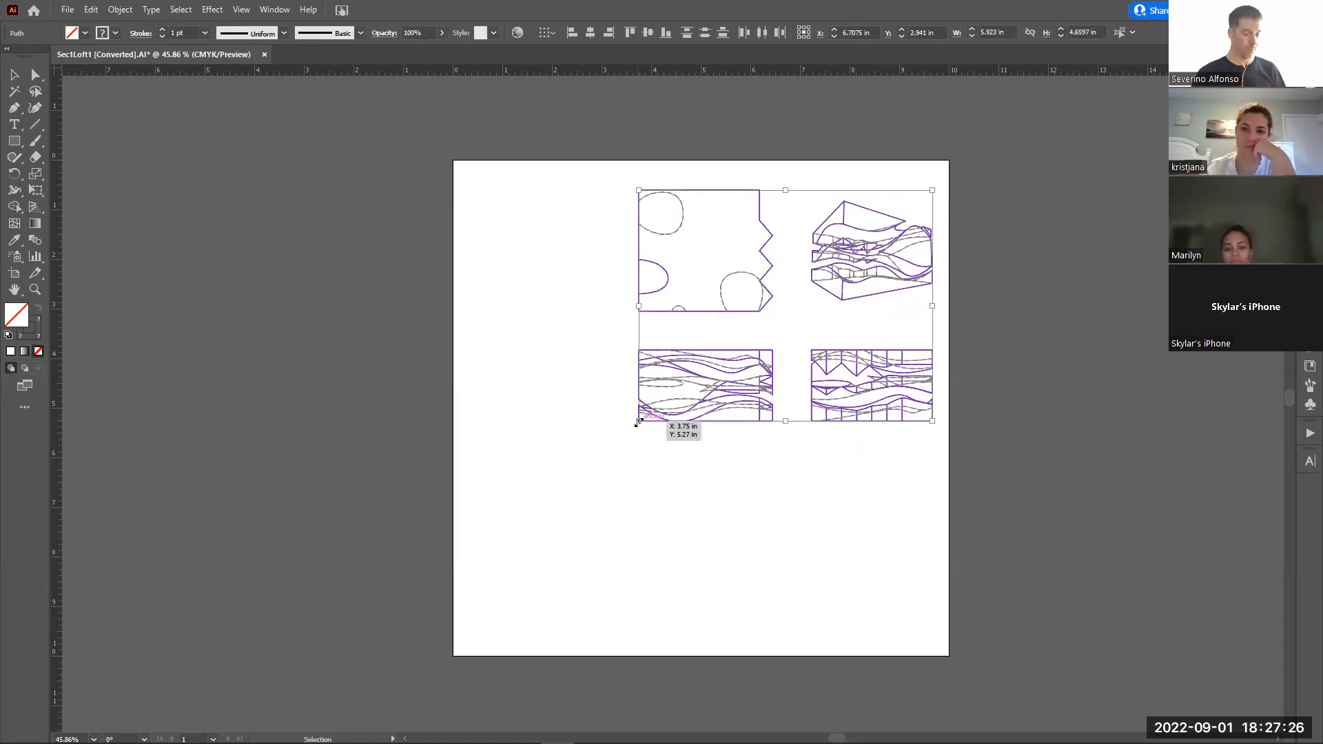
{"action": "left_click_drag", "start_coordinate": [638, 421], "coordinate": [654, 468]}
{"action": "left_click", "coordinate": [648, 518]}
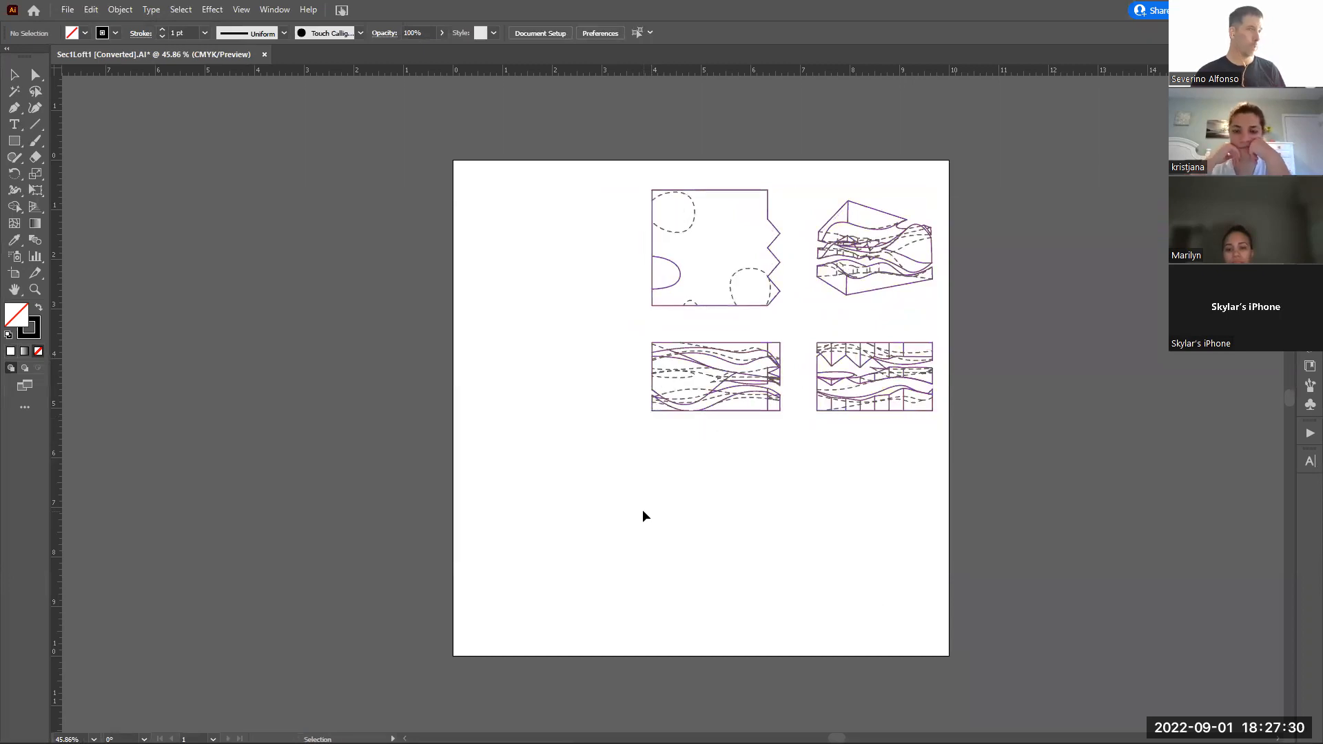
Switch to the LoftProject model in Rhino and set the PerspectiveGood viewport to the NE isometric view
{"action": "key", "text": "alt+Tab"}
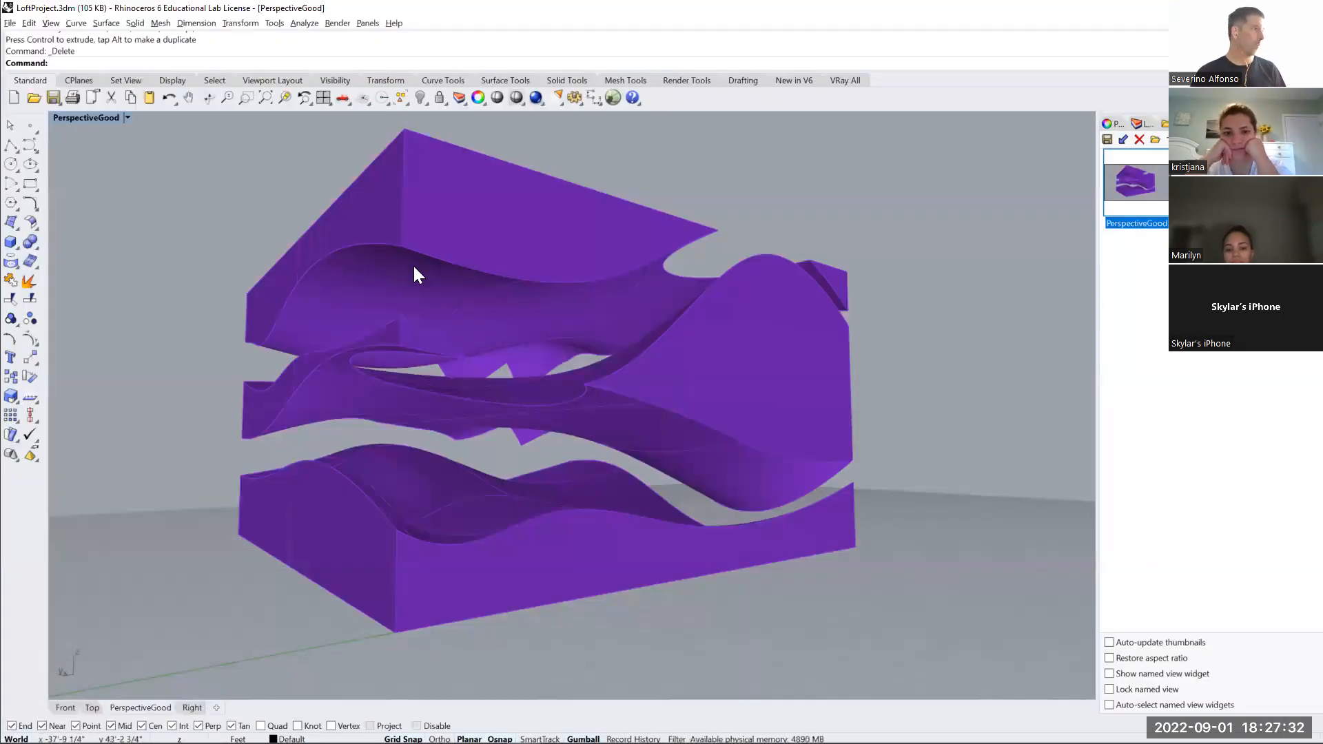
{"action": "right_click_drag", "start_coordinate": [412, 265], "coordinate": [465, 335]}
{"action": "scroll", "coordinate": [475, 352], "scroll_direction": "down", "scroll_amount": 3}
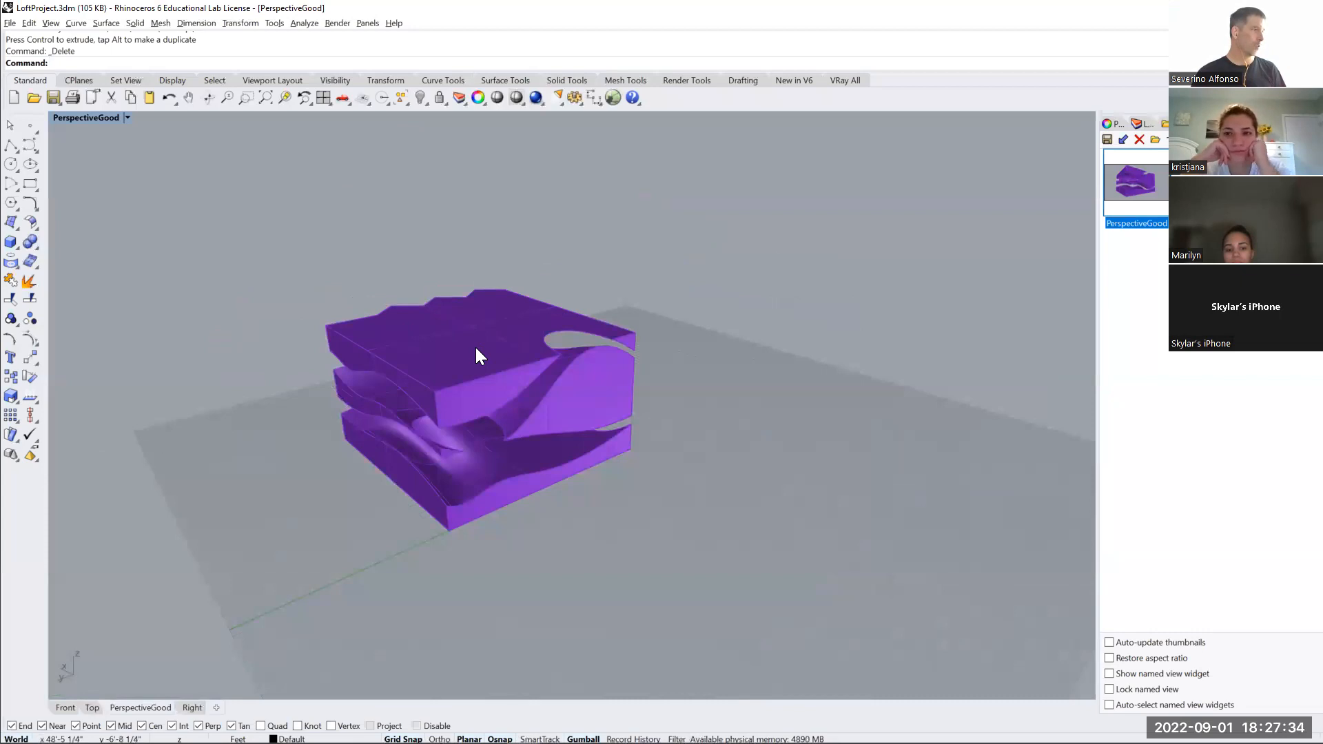
{"action": "left_click", "coordinate": [127, 117]}
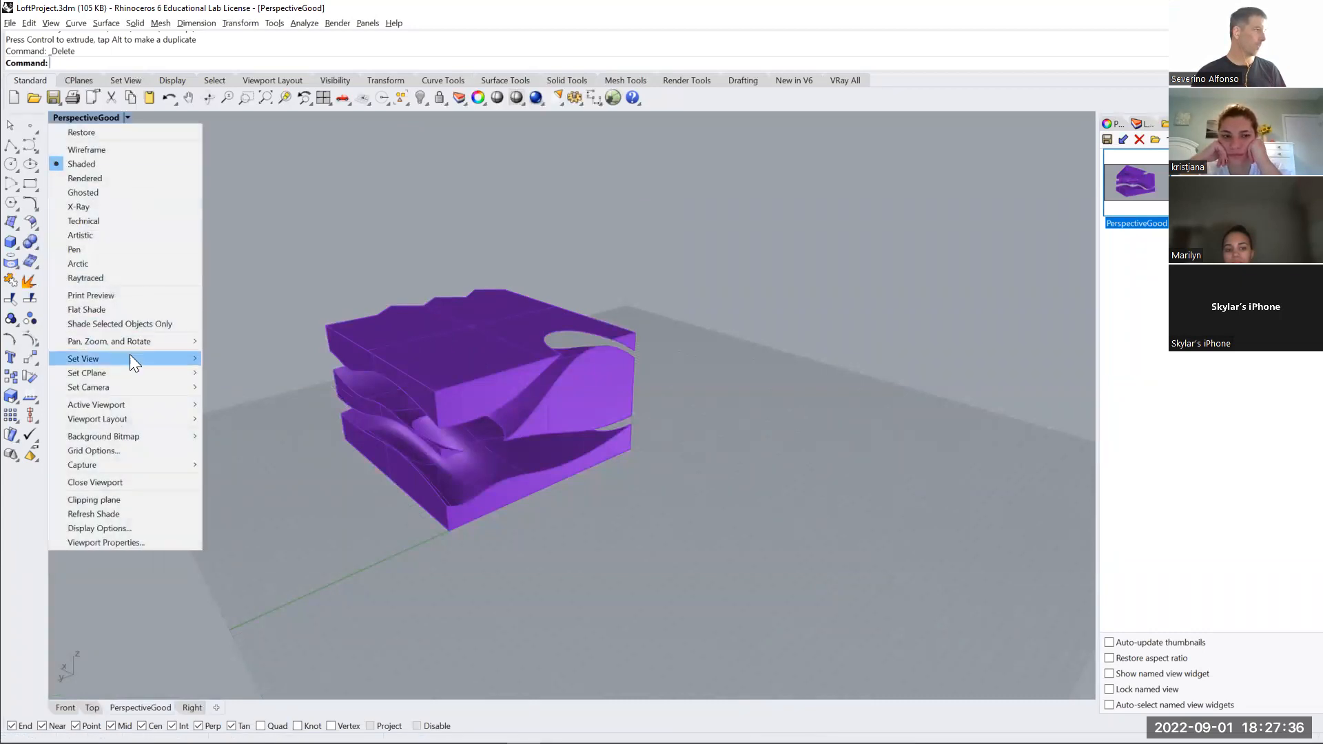
{"action": "mouse_move", "coordinate": [129, 354]}
{"action": "mouse_move", "coordinate": [271, 490]}
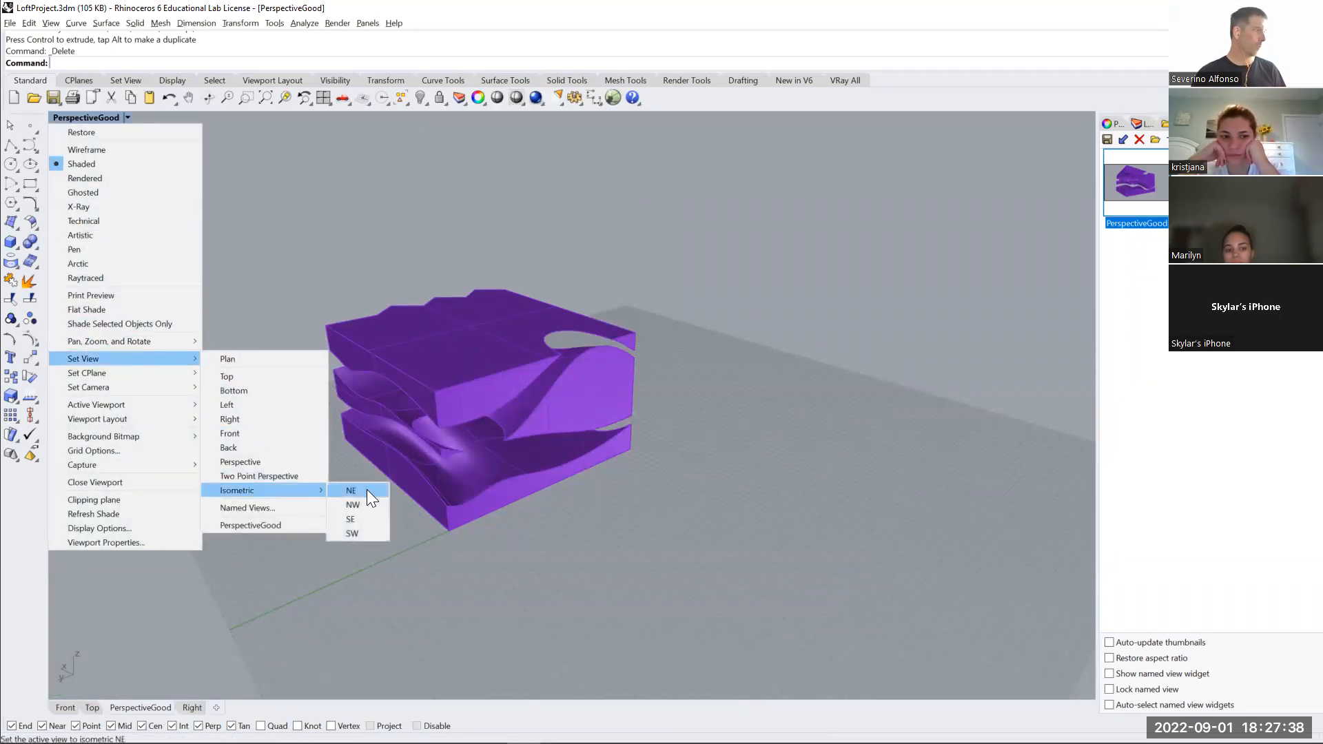
{"action": "left_click", "coordinate": [363, 492]}
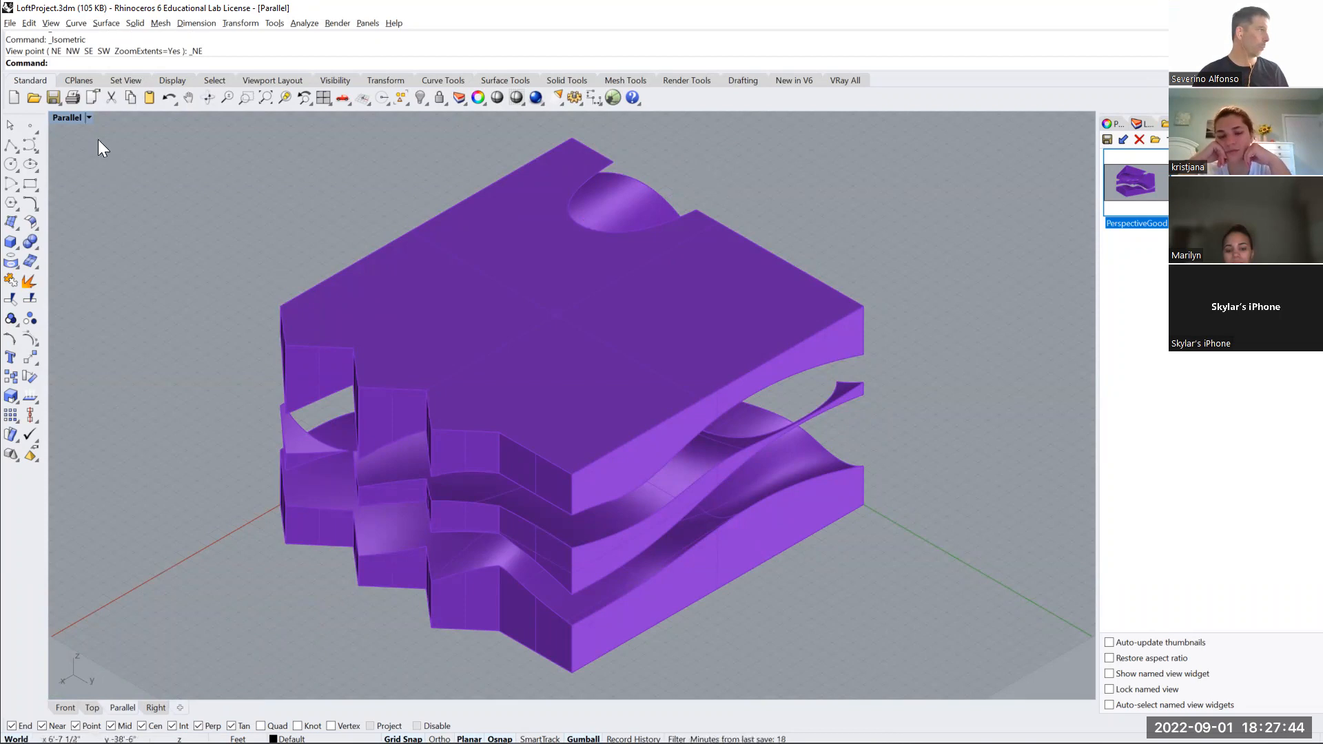
Examine the carved box from the SW and NW isometric views to compare the angles
{"action": "left_click", "coordinate": [90, 117]}
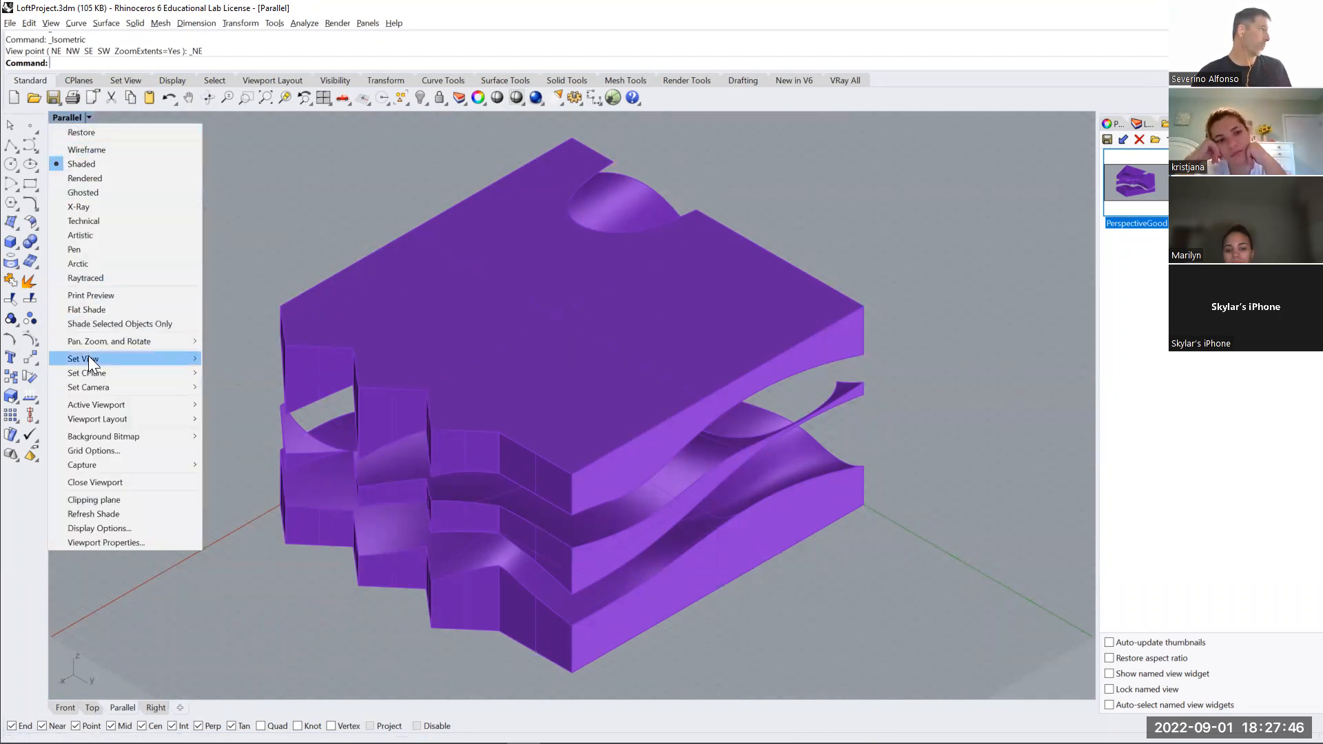
{"action": "mouse_move", "coordinate": [88, 357]}
{"action": "mouse_move", "coordinate": [286, 489]}
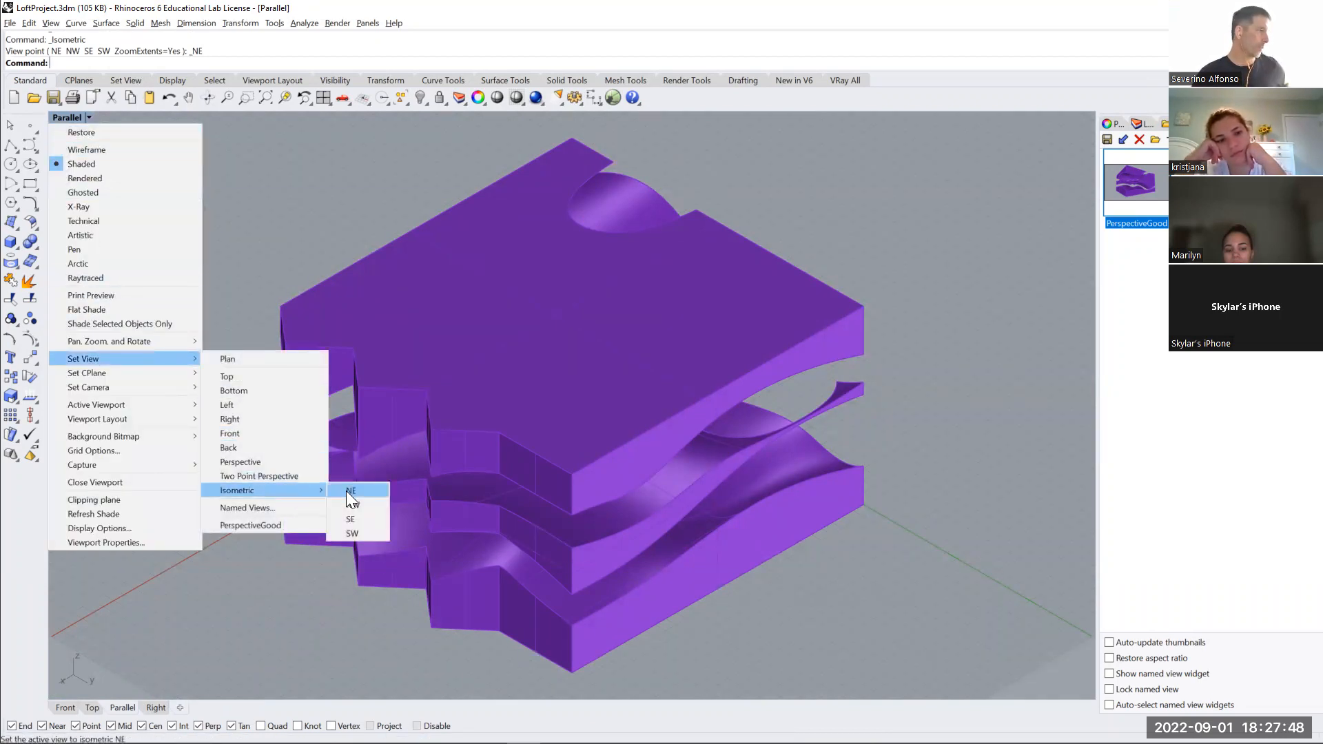
{"action": "left_click", "coordinate": [353, 532]}
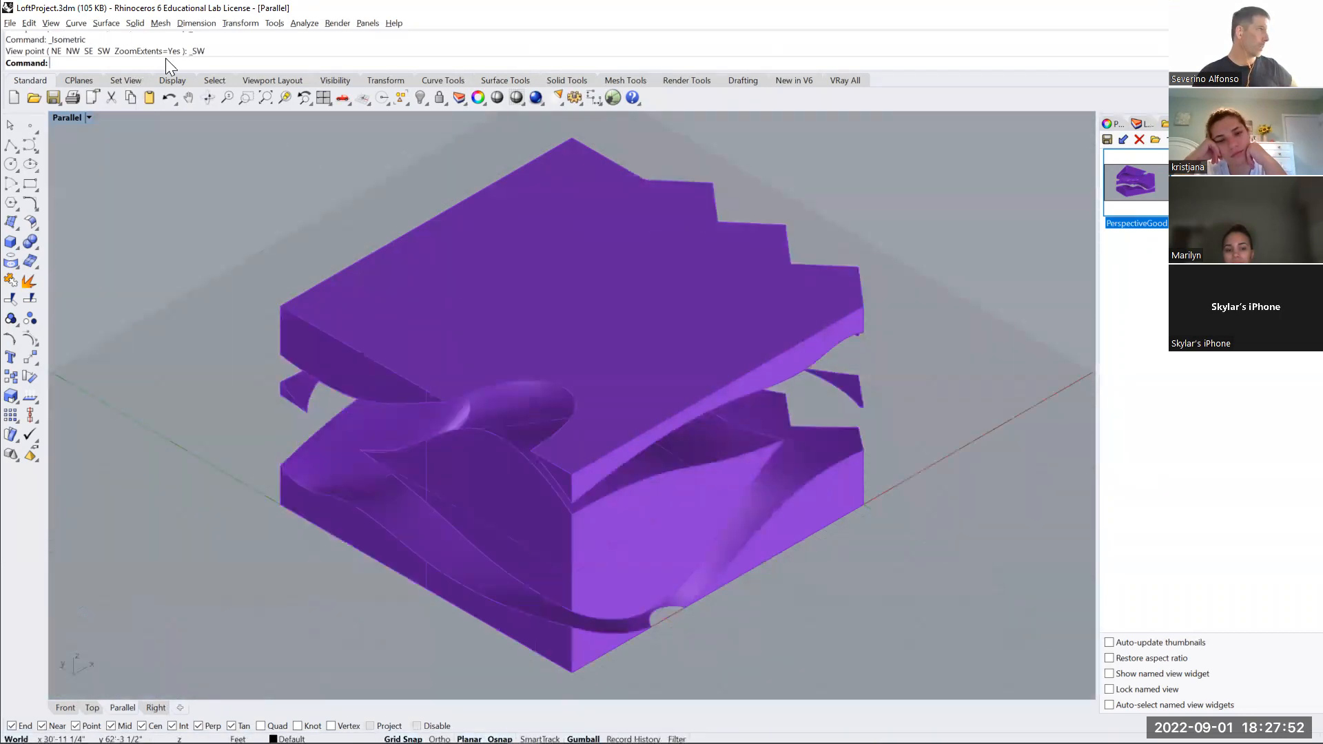
{"action": "left_click", "coordinate": [88, 118]}
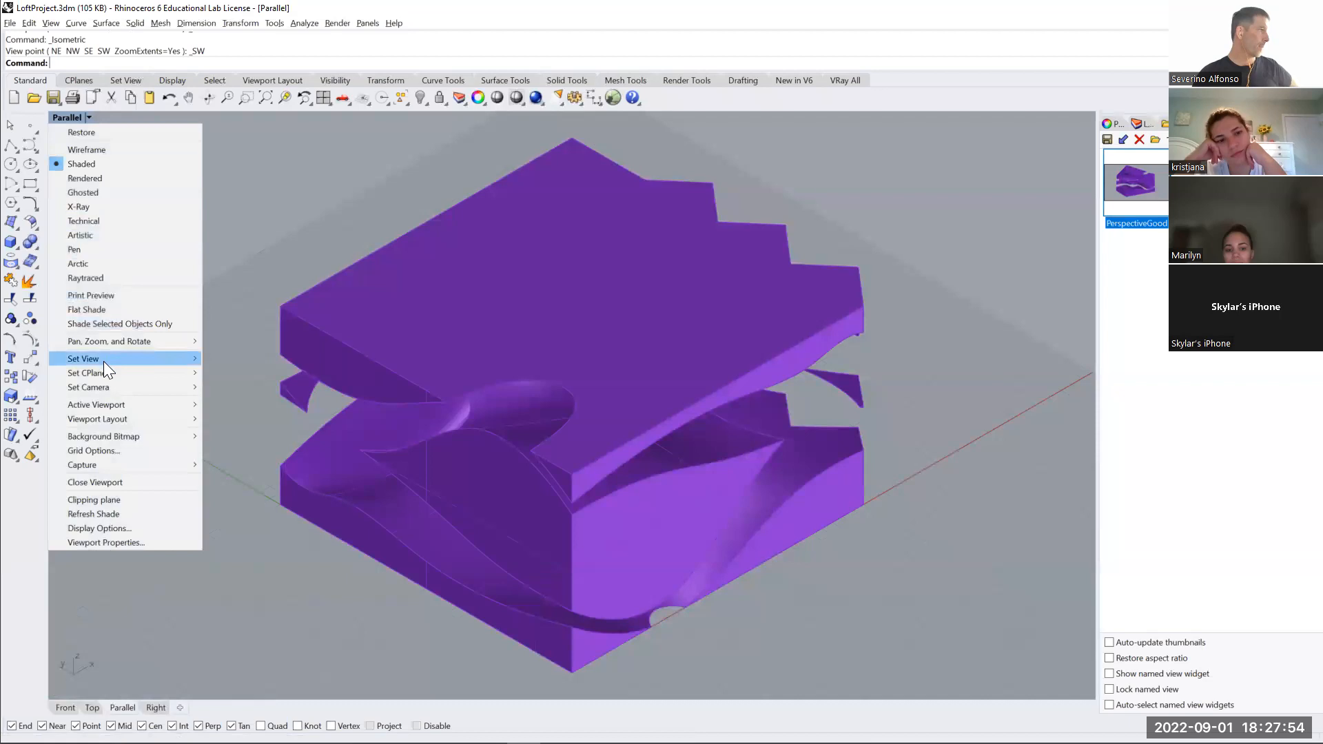
{"action": "mouse_move", "coordinate": [104, 361]}
{"action": "mouse_move", "coordinate": [247, 492]}
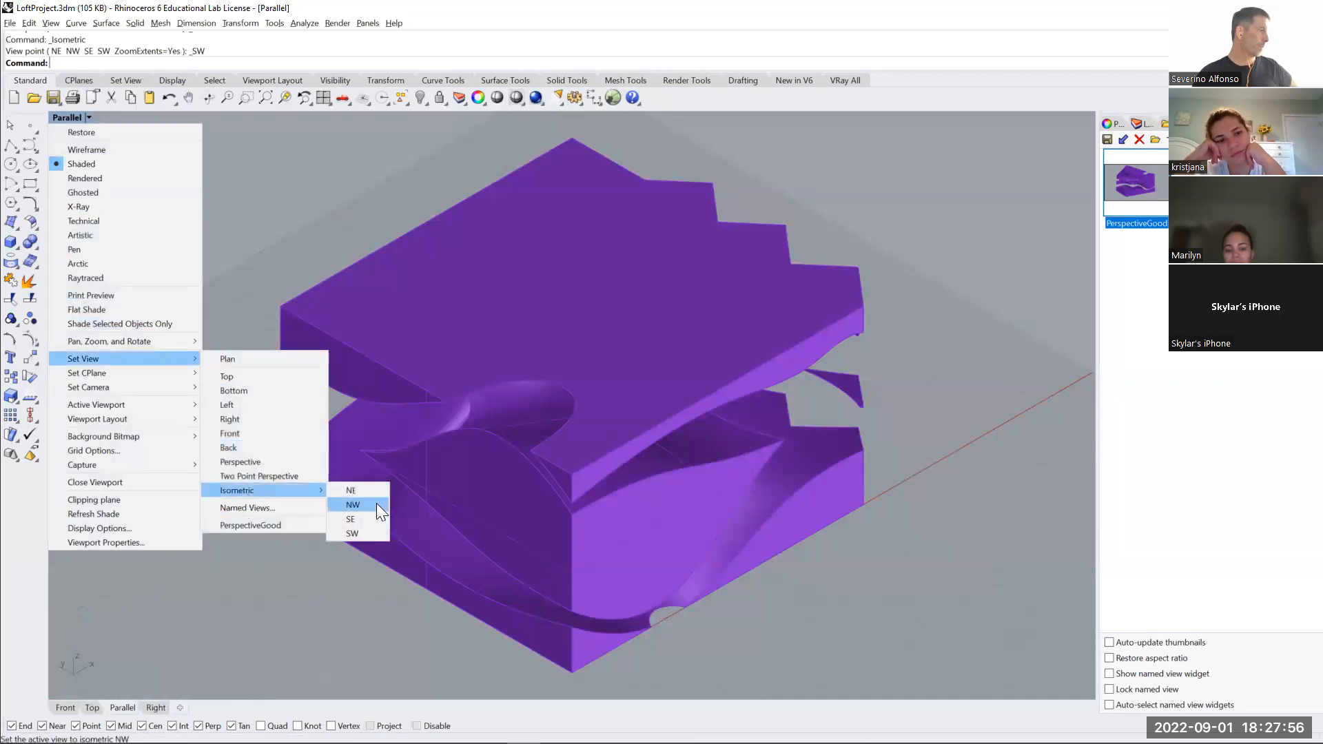
{"action": "left_click", "coordinate": [377, 503]}
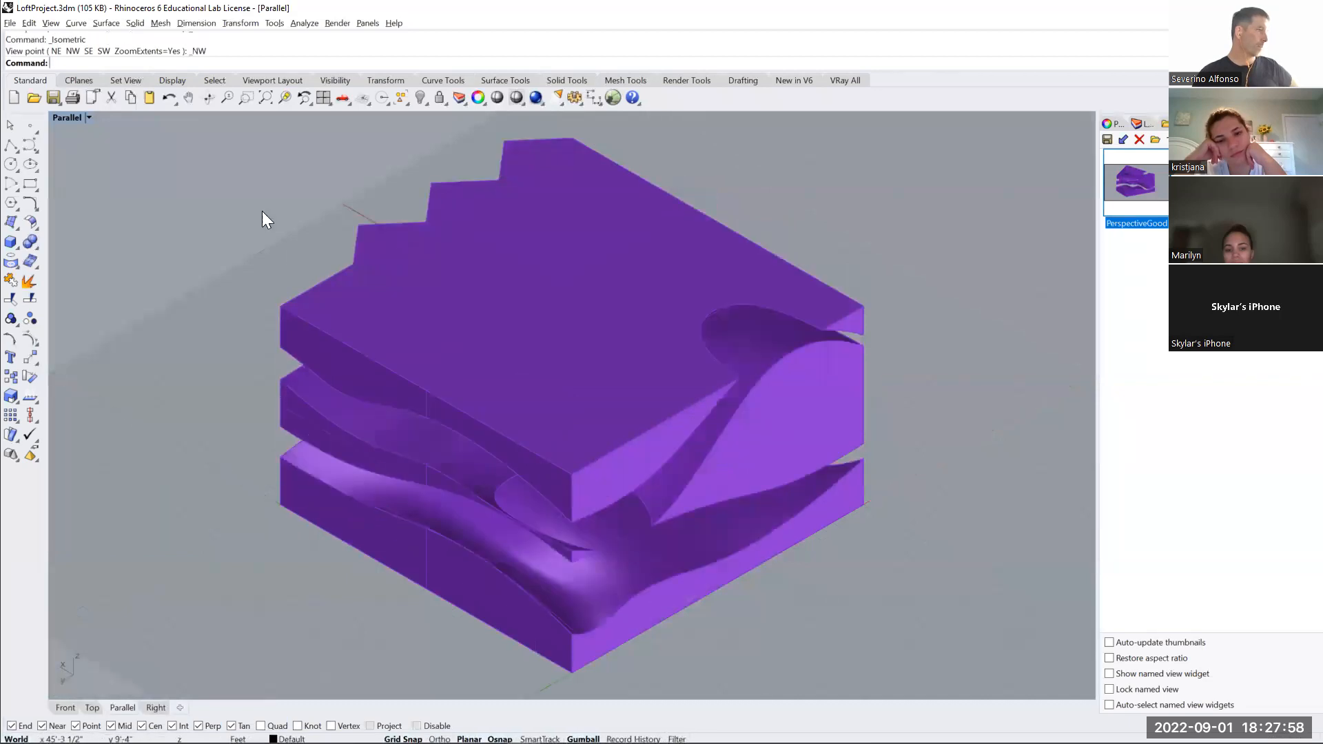
Set the viewport to the SE isometric view
{"action": "left_click", "coordinate": [88, 117]}
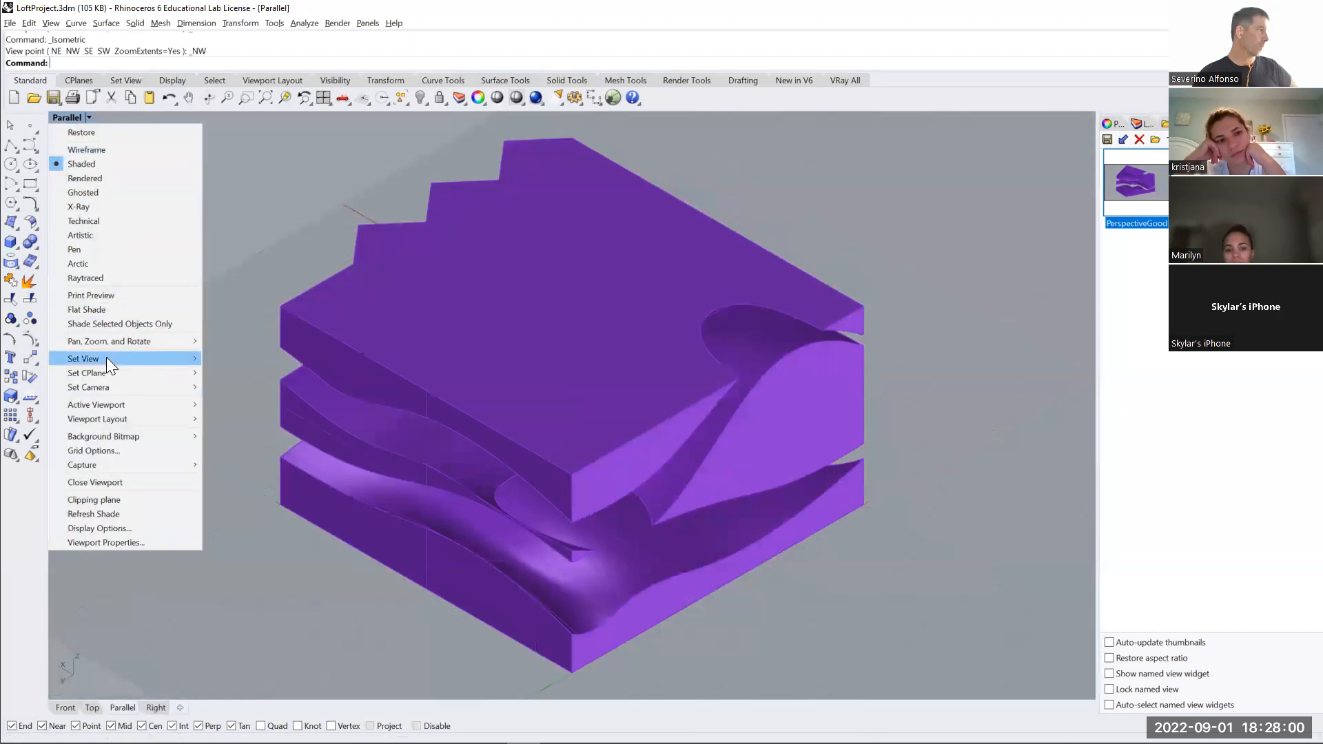
{"action": "mouse_move", "coordinate": [105, 359]}
{"action": "mouse_move", "coordinate": [259, 490]}
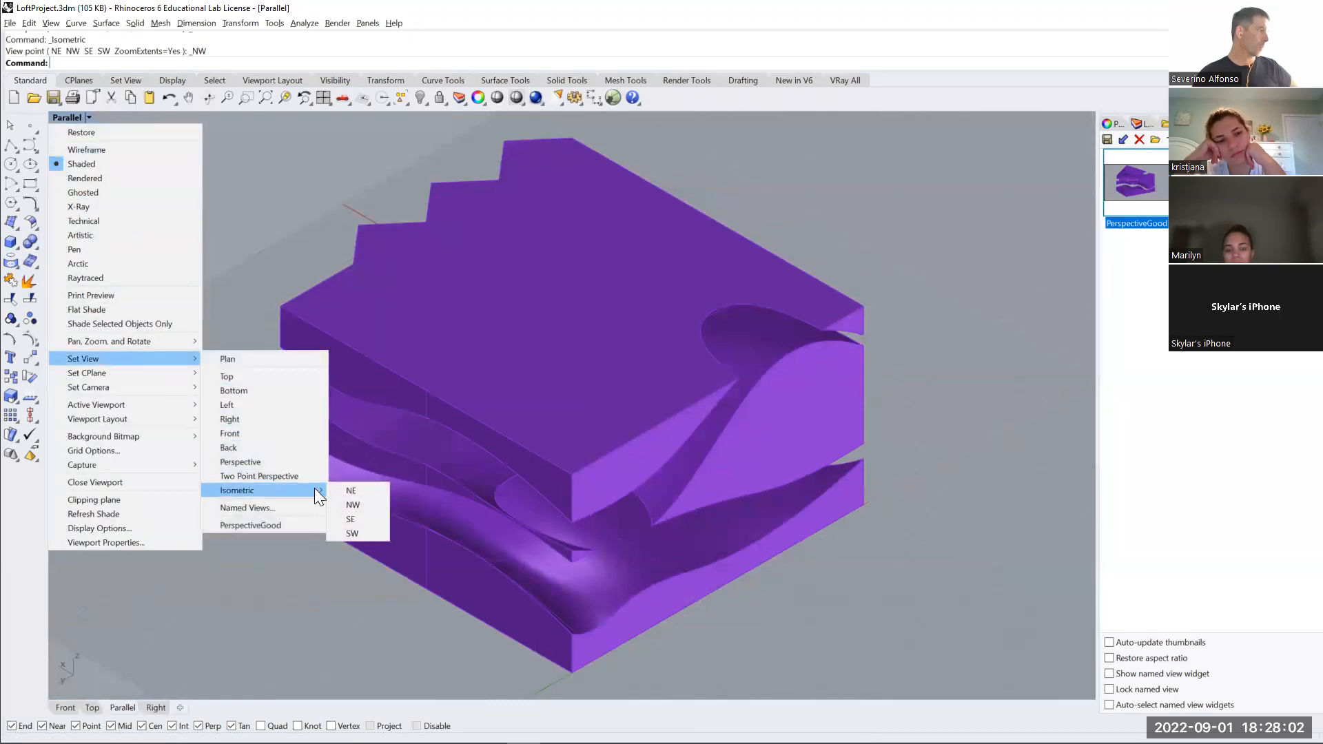
{"action": "left_click", "coordinate": [349, 519]}
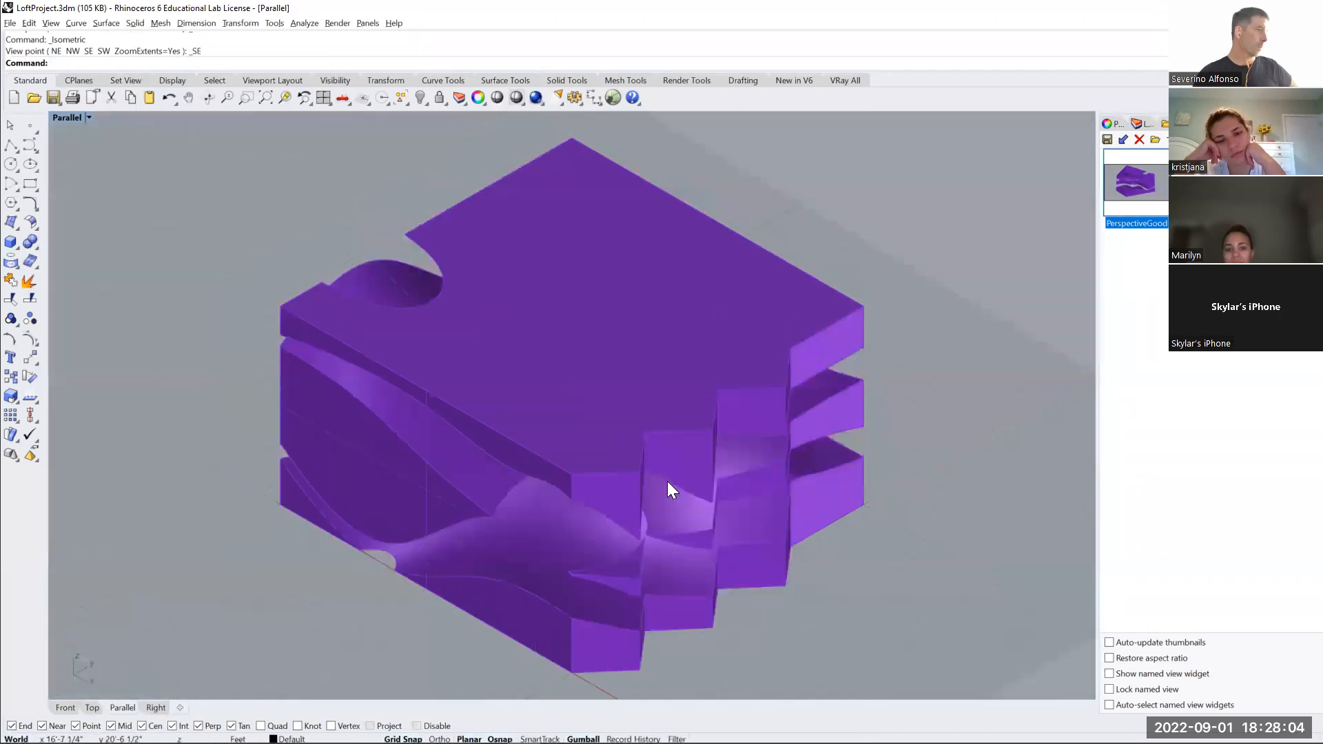
Select the whole carved box and run Make2D on the parallel view with the View projection and hidden lines included
{"action": "left_click_drag", "start_coordinate": [925, 143], "coordinate": [193, 653]}
{"action": "type", "text": "Make2D"}
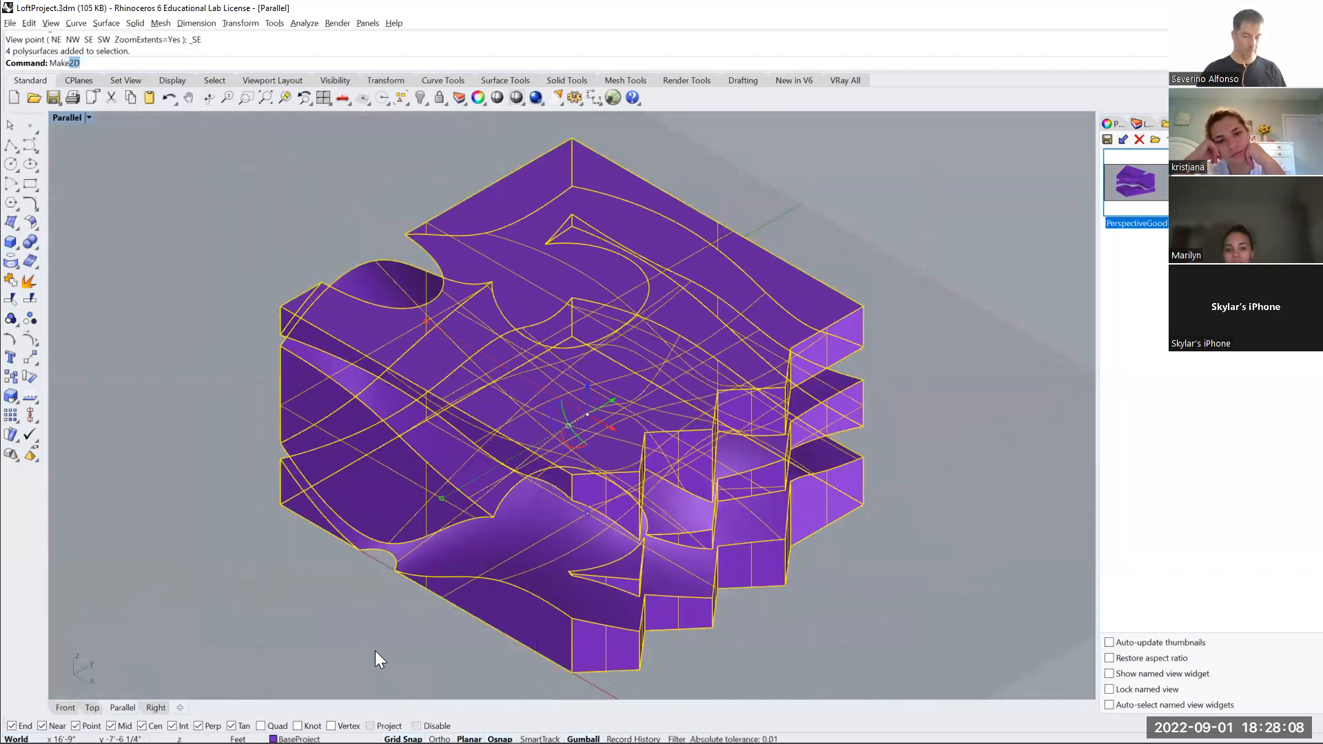
{"action": "key", "text": "Return"}
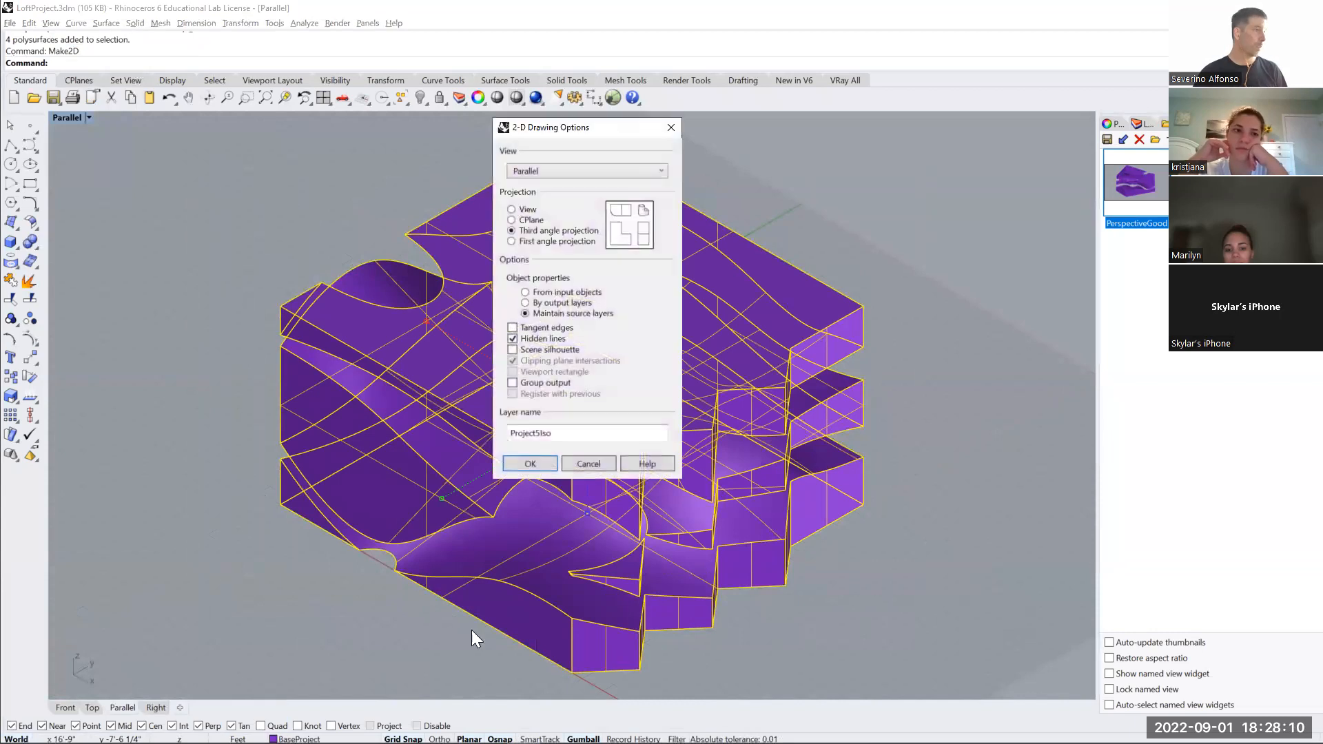
{"action": "left_click", "coordinate": [510, 210]}
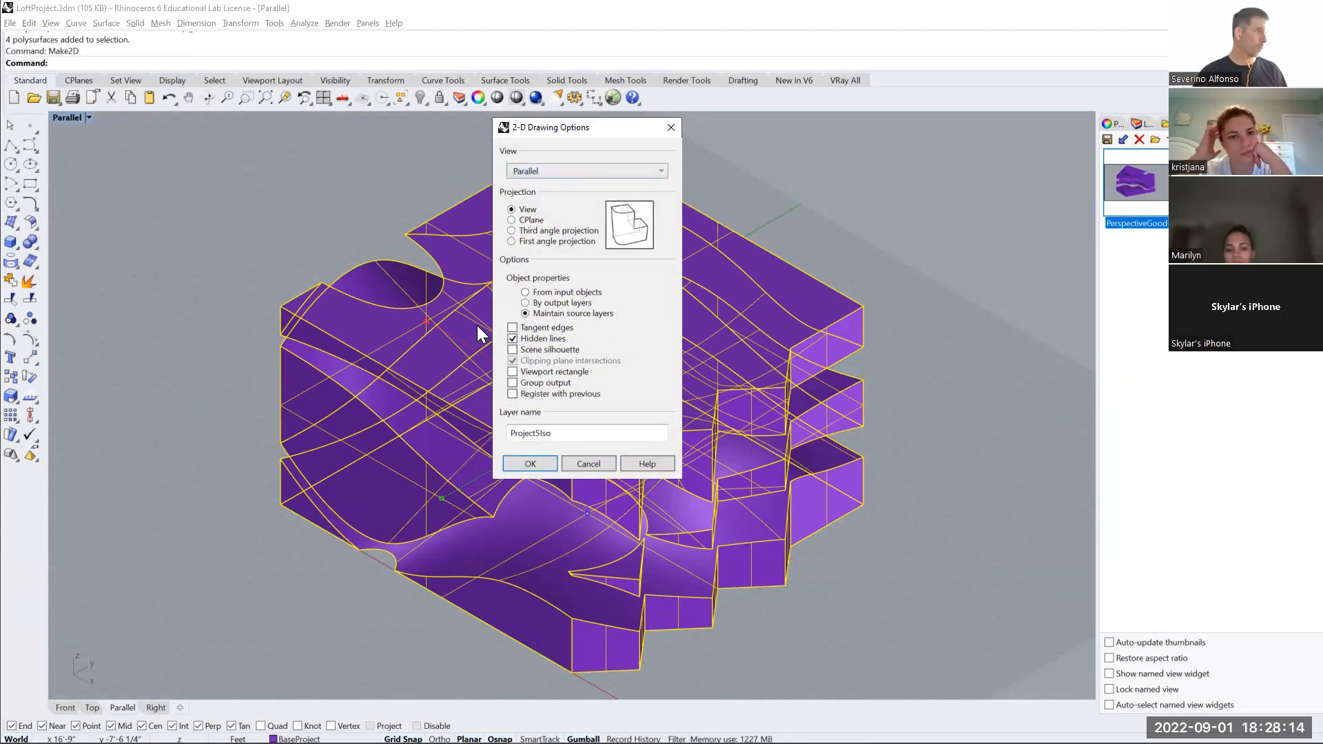
{"action": "left_click", "coordinate": [530, 464]}
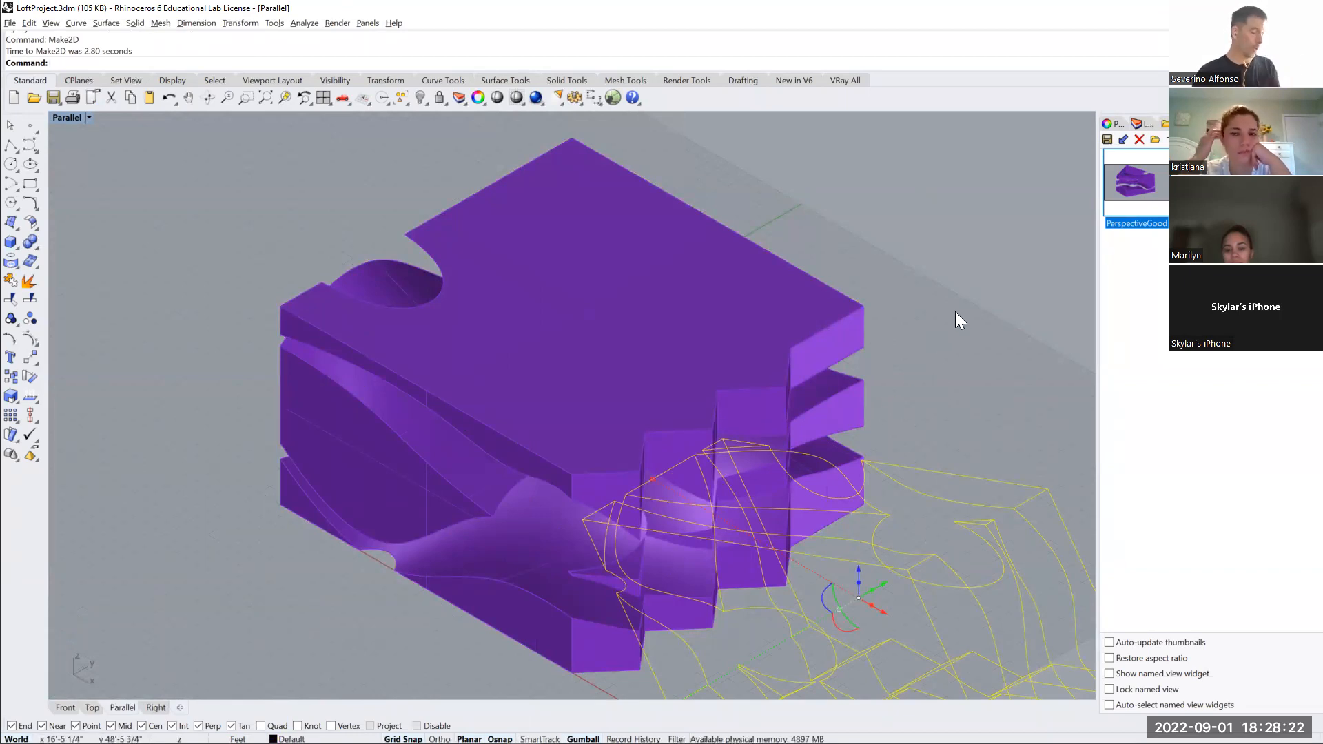
From the Top view, export the isometric linework to the Desktop as Illustrator file Sec1Loft2, using a CMYK snapshot, and delete it from the model
{"action": "key", "text": "ctrl+Tab"}
{"action": "key", "text": "ctrl+Tab"}
{"action": "key", "text": "ctrl+Tab"}
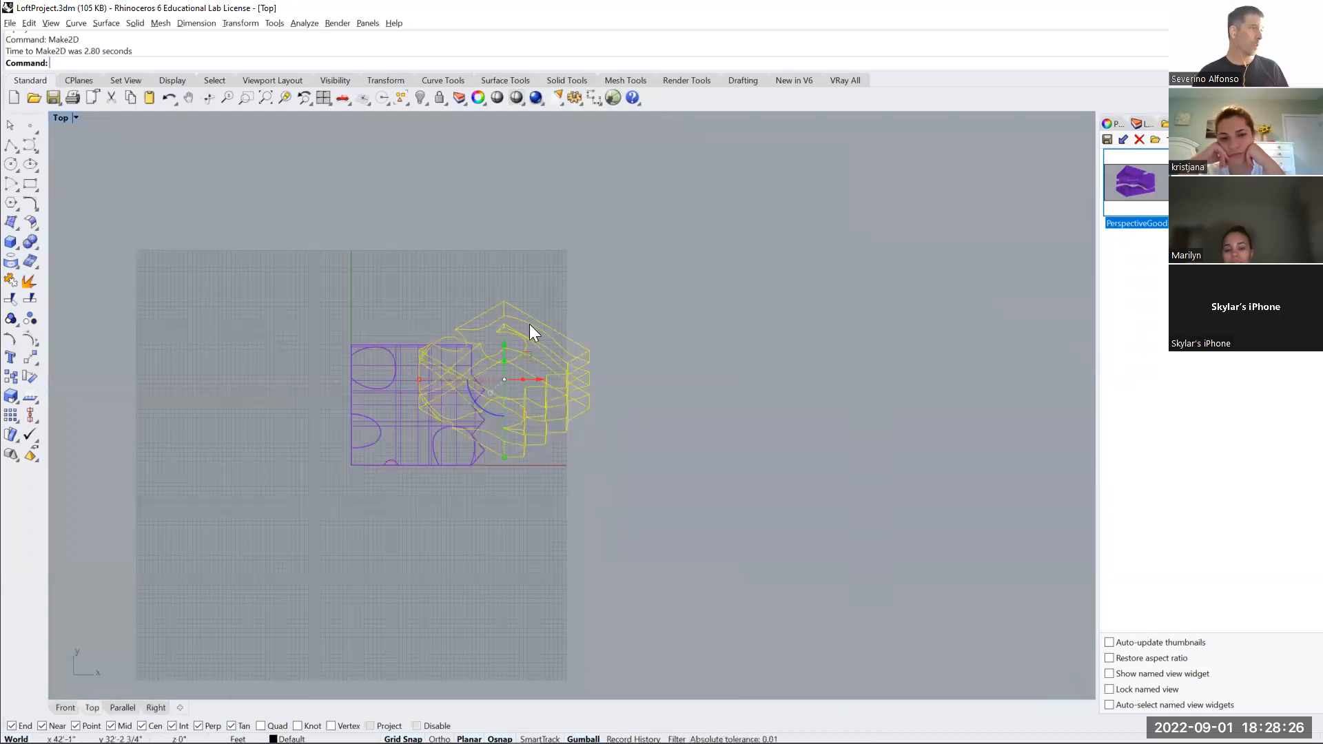
{"action": "left_click", "coordinate": [10, 23]}
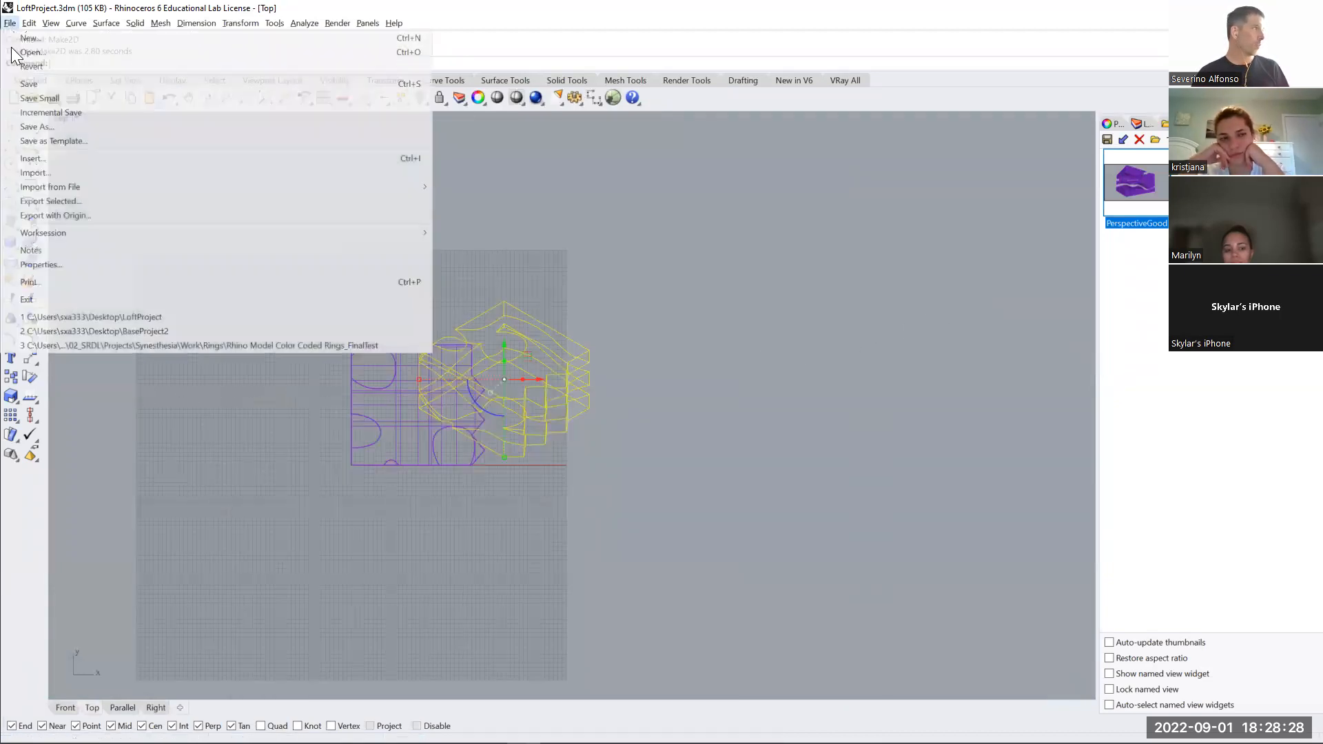
{"action": "left_click", "coordinate": [58, 201]}
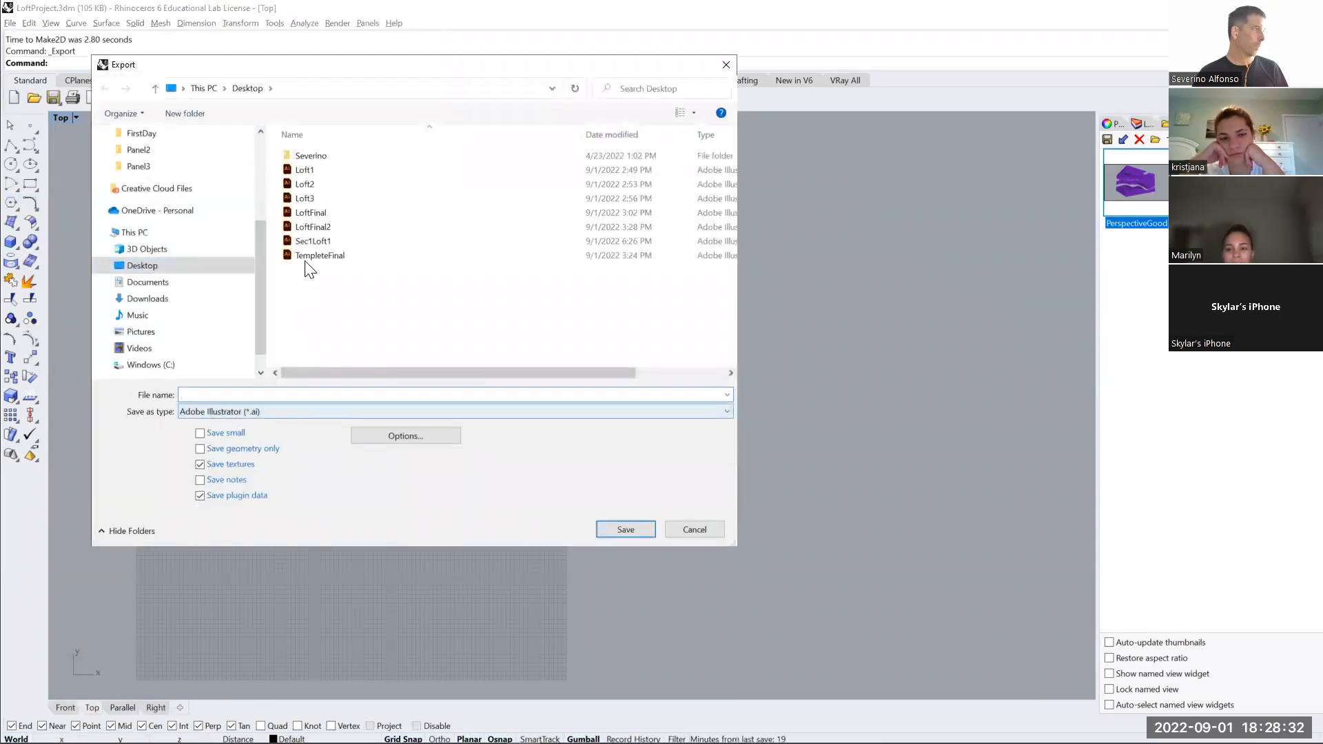
{"action": "left_click", "coordinate": [313, 241]}
{"action": "left_click", "coordinate": [266, 393]}
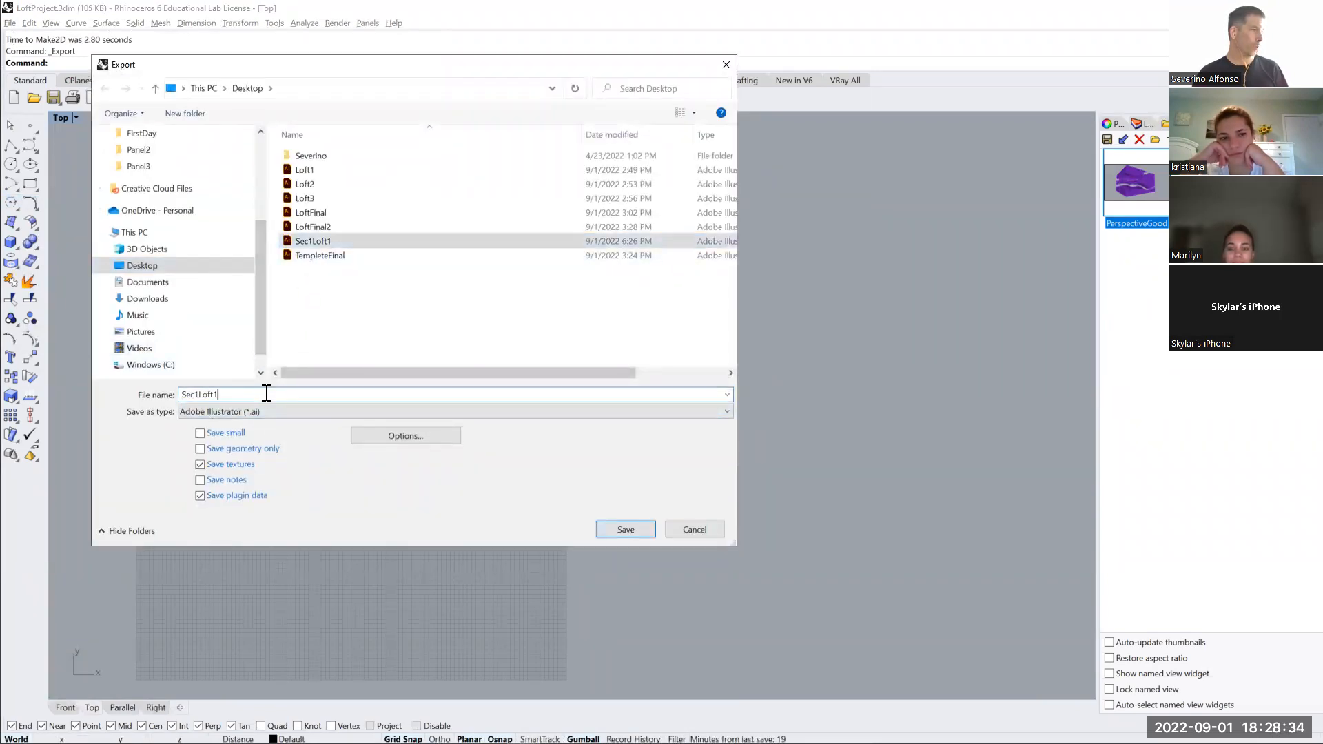
{"action": "key", "text": "Return"}
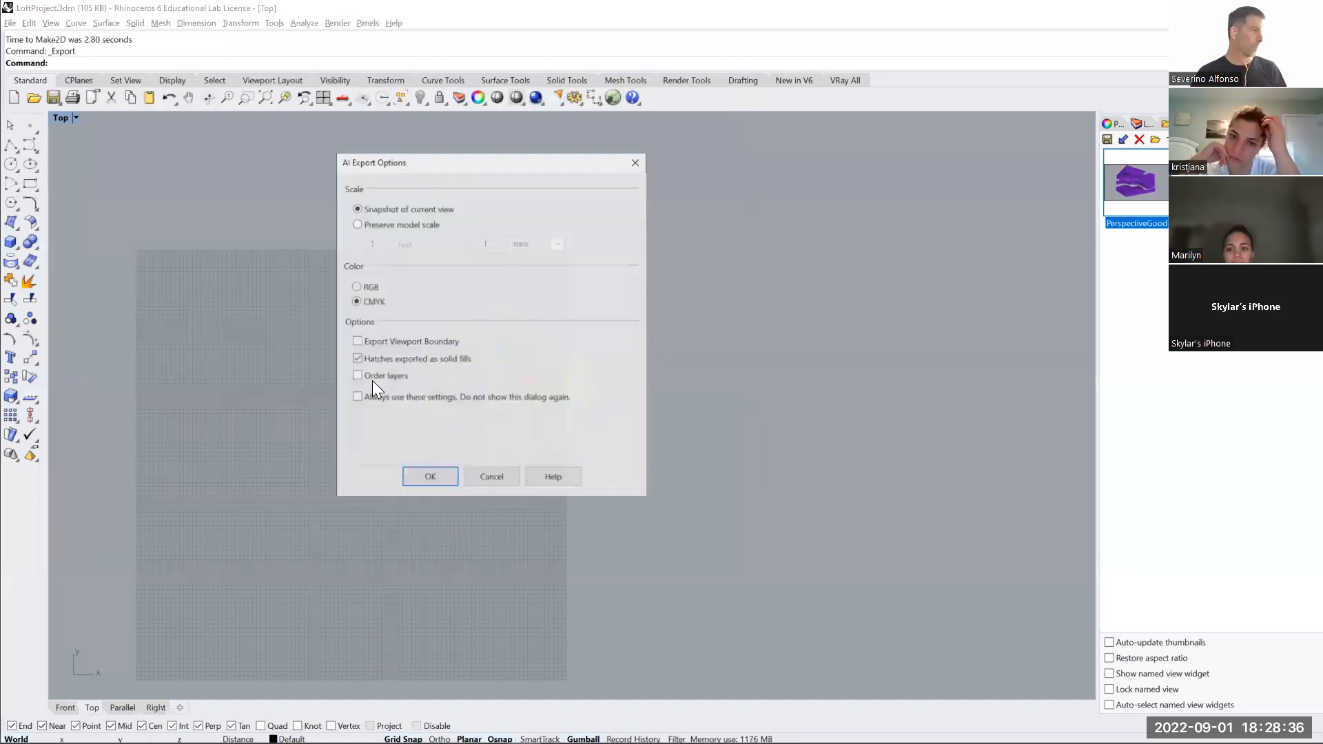
{"action": "left_click", "coordinate": [425, 473]}
{"action": "right_click_drag", "start_coordinate": [612, 403], "coordinate": [635, 411]}
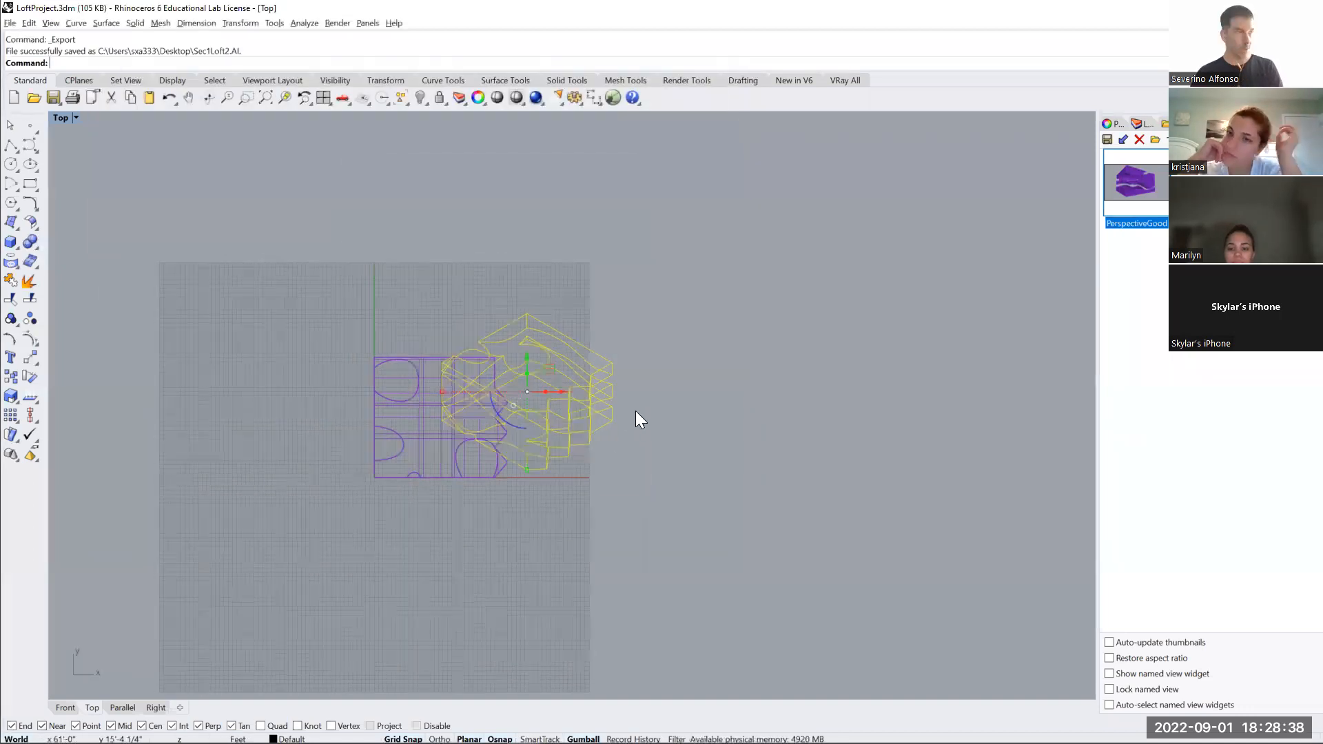
{"action": "key", "text": "Delete"}
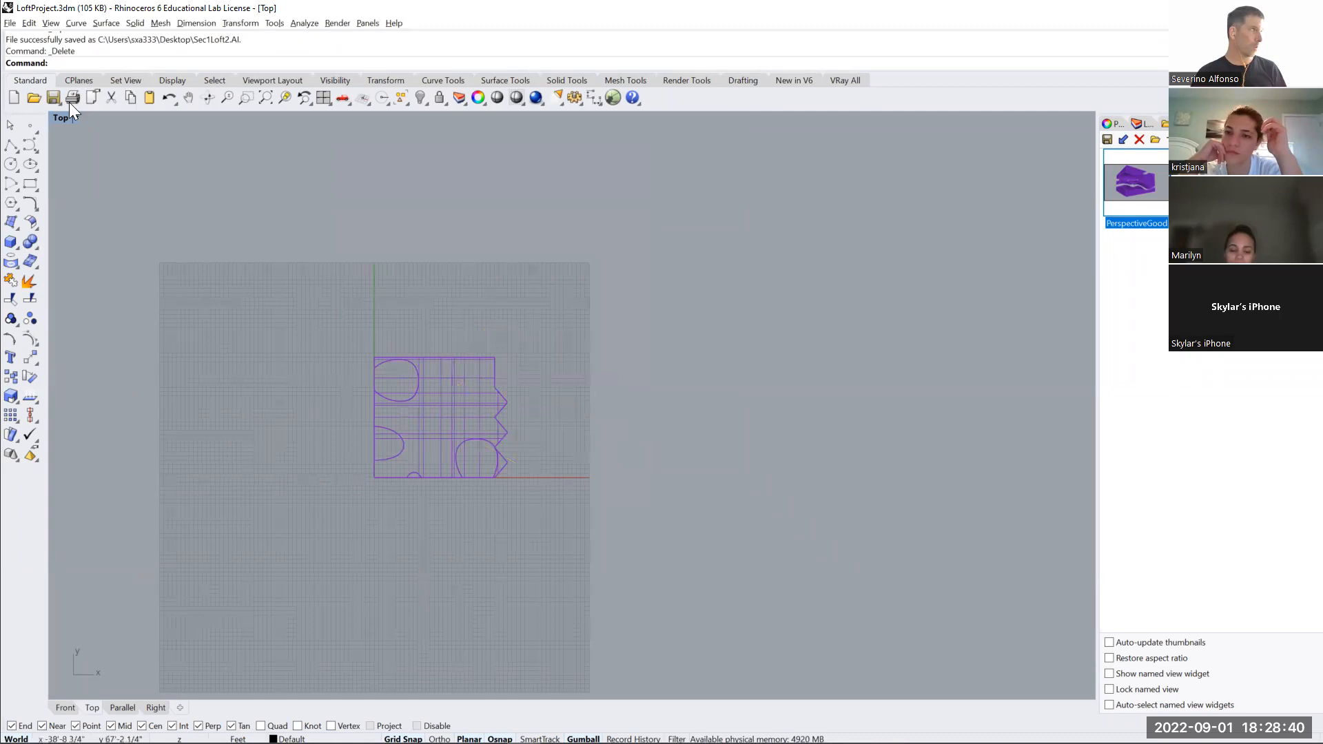
Switch to Illustrator and open the Sec1Loft2 file from the Desktop
{"action": "key", "text": "ctrl+Tab"}
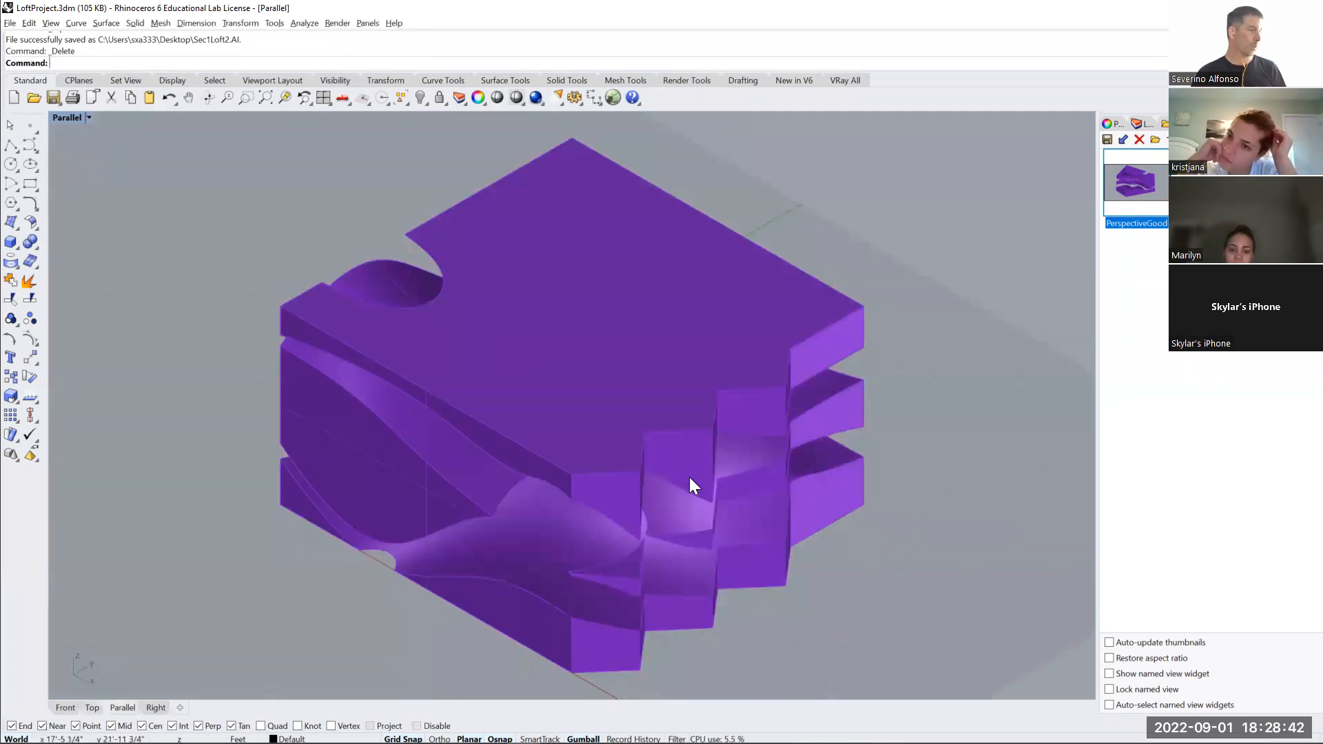
{"action": "key", "text": "alt+Tab"}
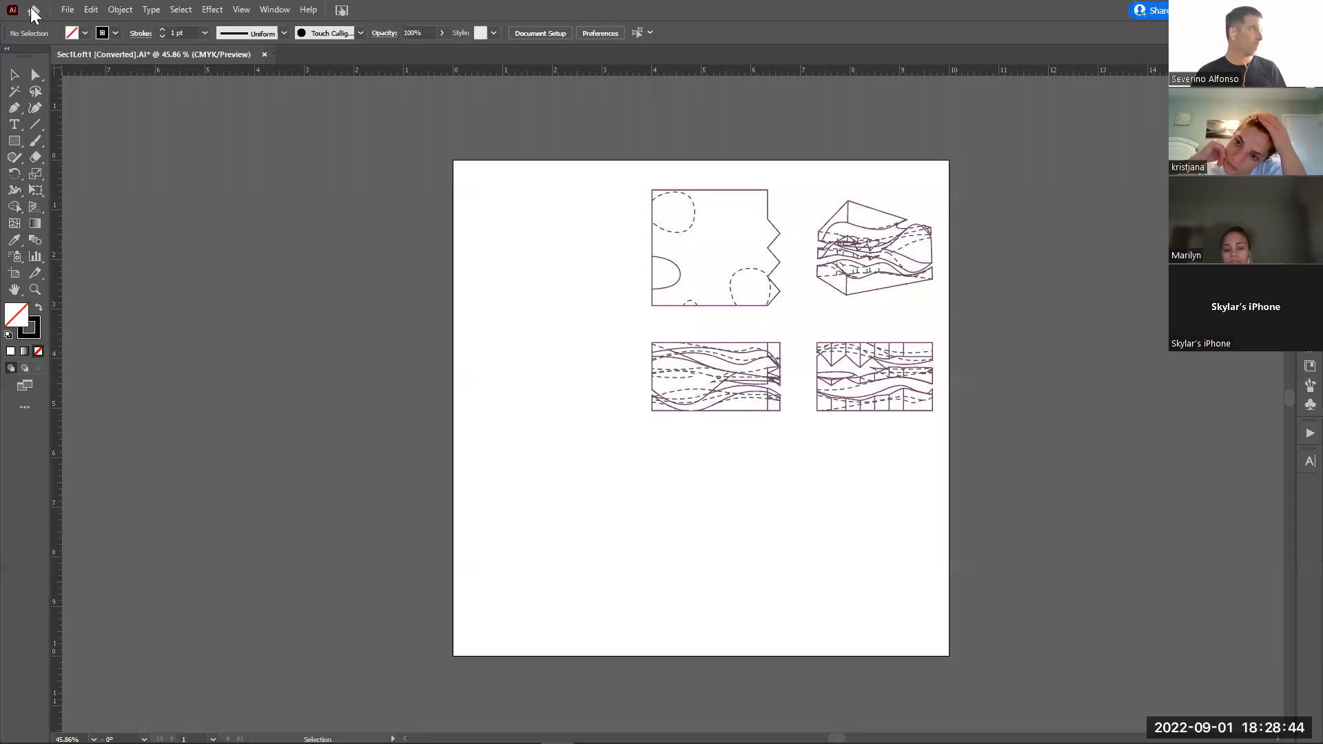
{"action": "left_click", "coordinate": [68, 10]}
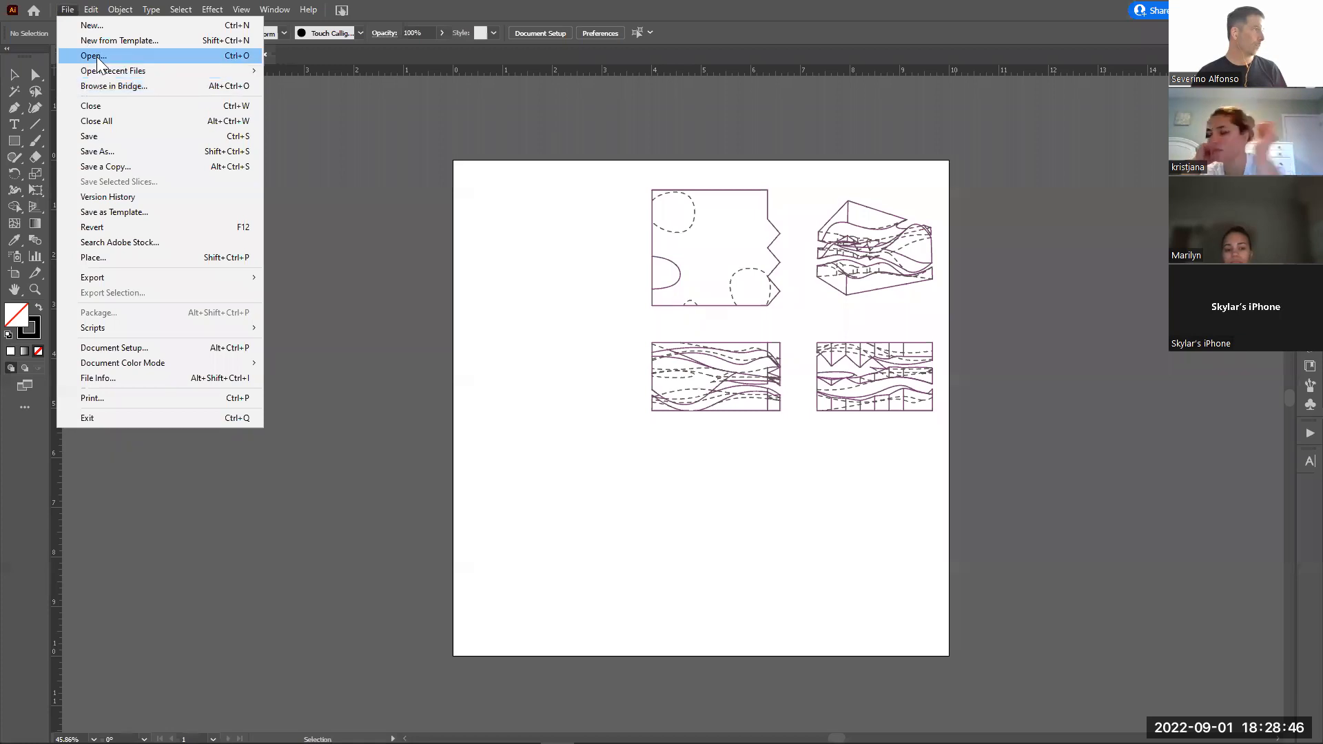
{"action": "left_click", "coordinate": [96, 56]}
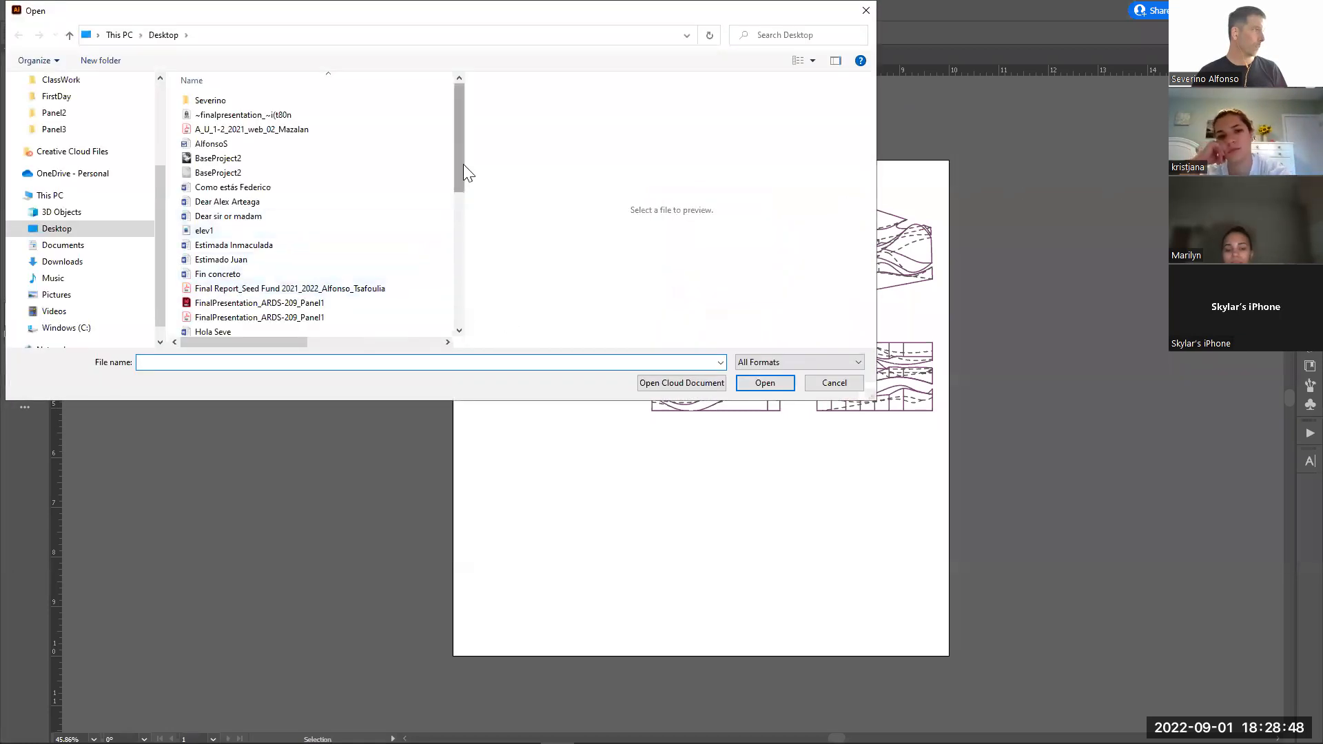
{"action": "scroll", "coordinate": [452, 159], "scroll_direction": "down", "scroll_amount": 3}
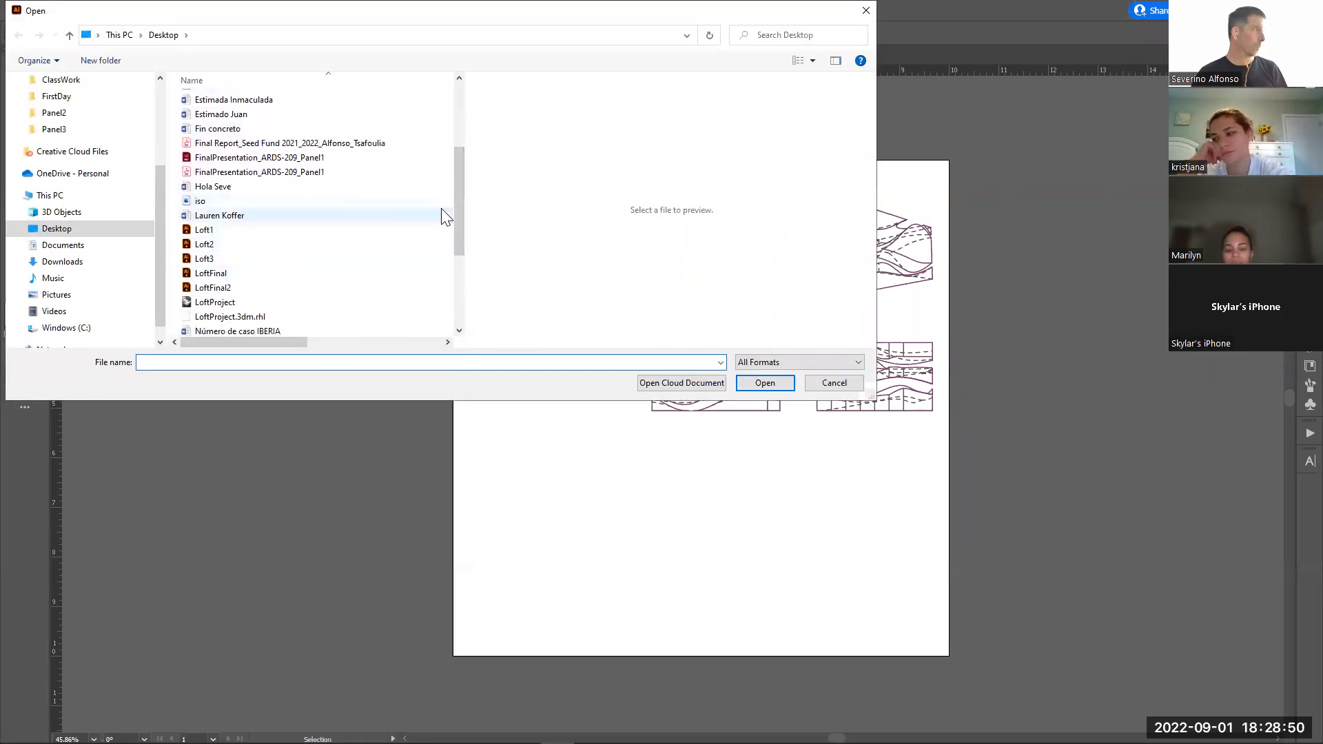
{"action": "scroll", "coordinate": [445, 217], "scroll_direction": "down", "scroll_amount": 3}
{"action": "left_click", "coordinate": [213, 270]}
{"action": "left_click", "coordinate": [763, 382]}
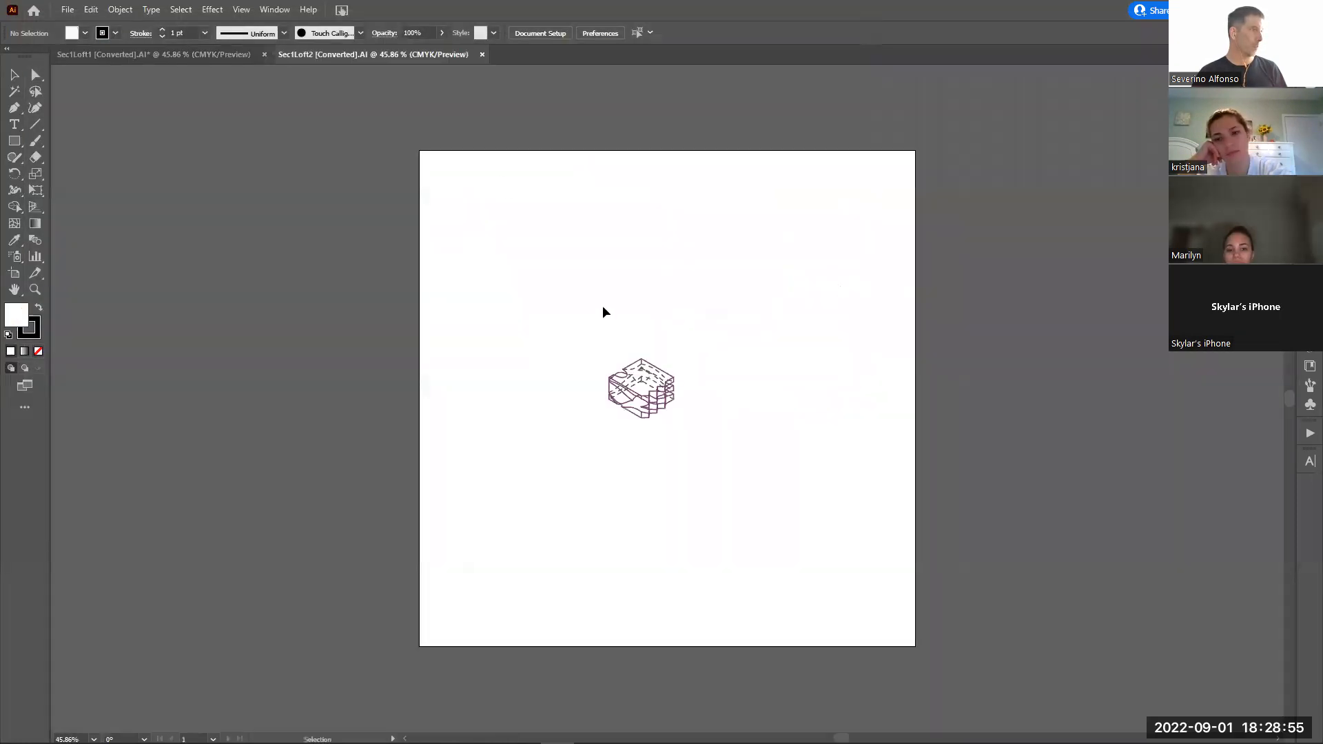
Copy the entire isometric drawing from Sec1Loft2 and paste it into the Sec1Loft1 document with Paste Remembers Layers enabled
{"action": "left_click_drag", "start_coordinate": [598, 307], "coordinate": [719, 459]}
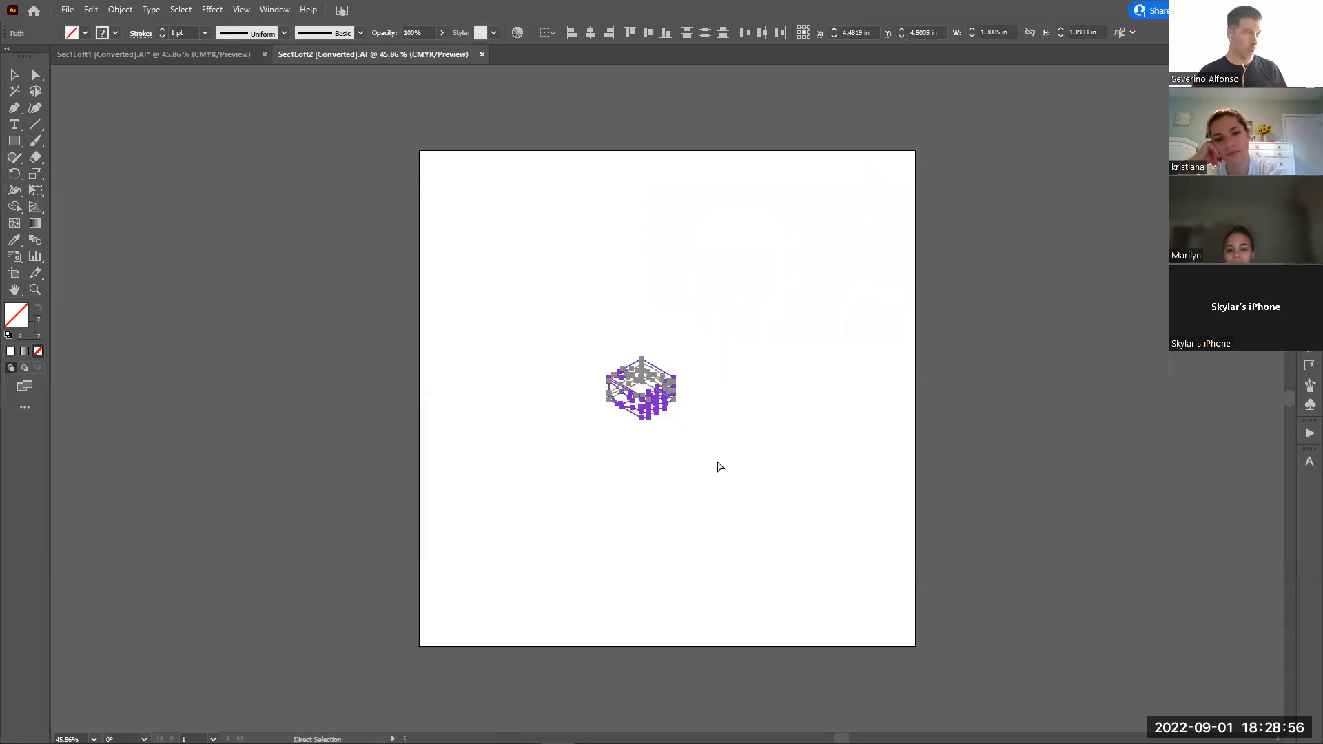
{"action": "key", "text": "ctrl+c"}
{"action": "key", "text": "ctrl+Tab"}
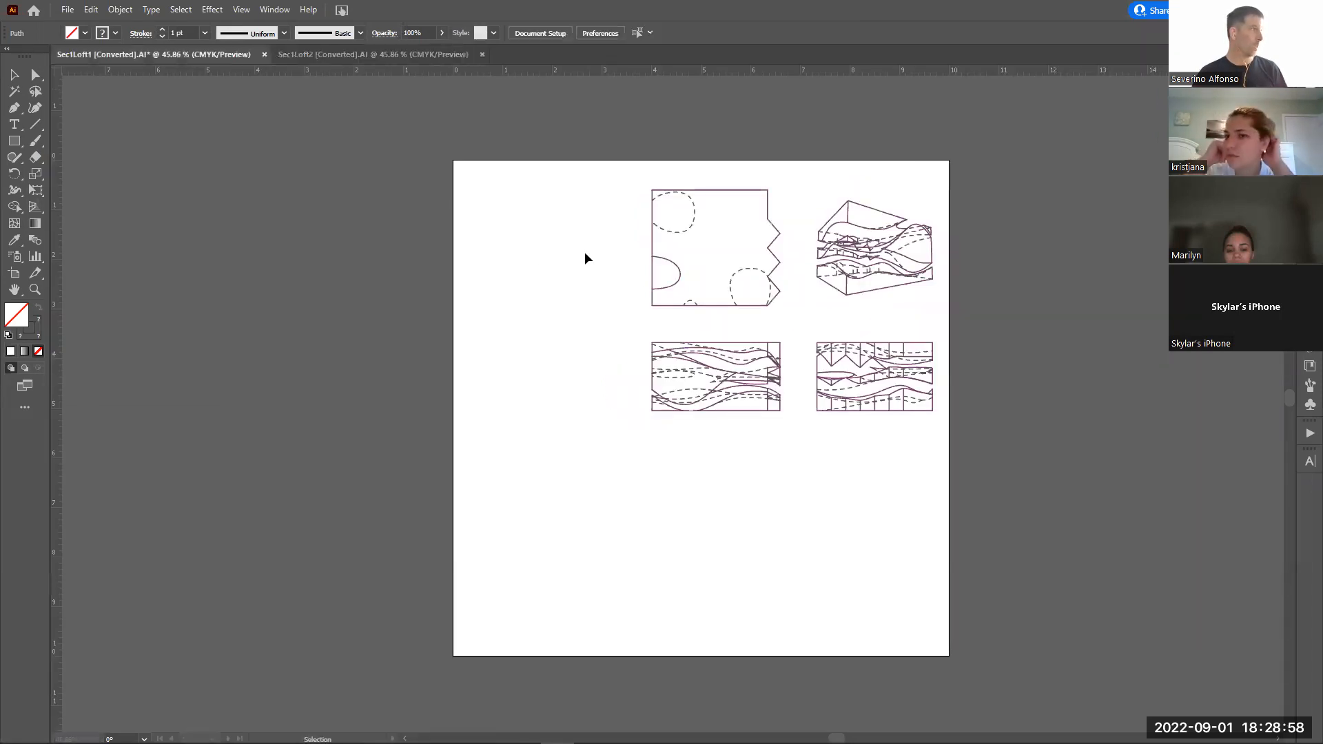
{"action": "key", "text": "F7"}
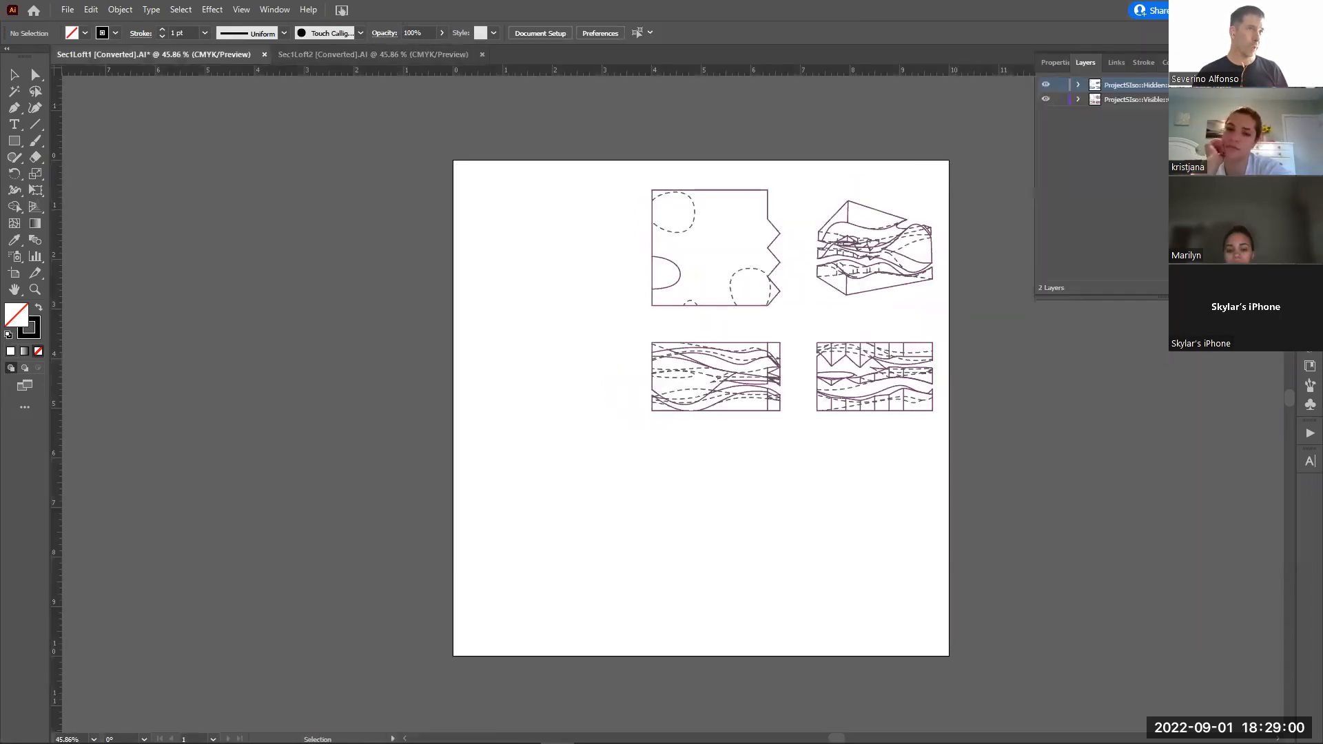
{"action": "left_click", "coordinate": [1277, 63]}
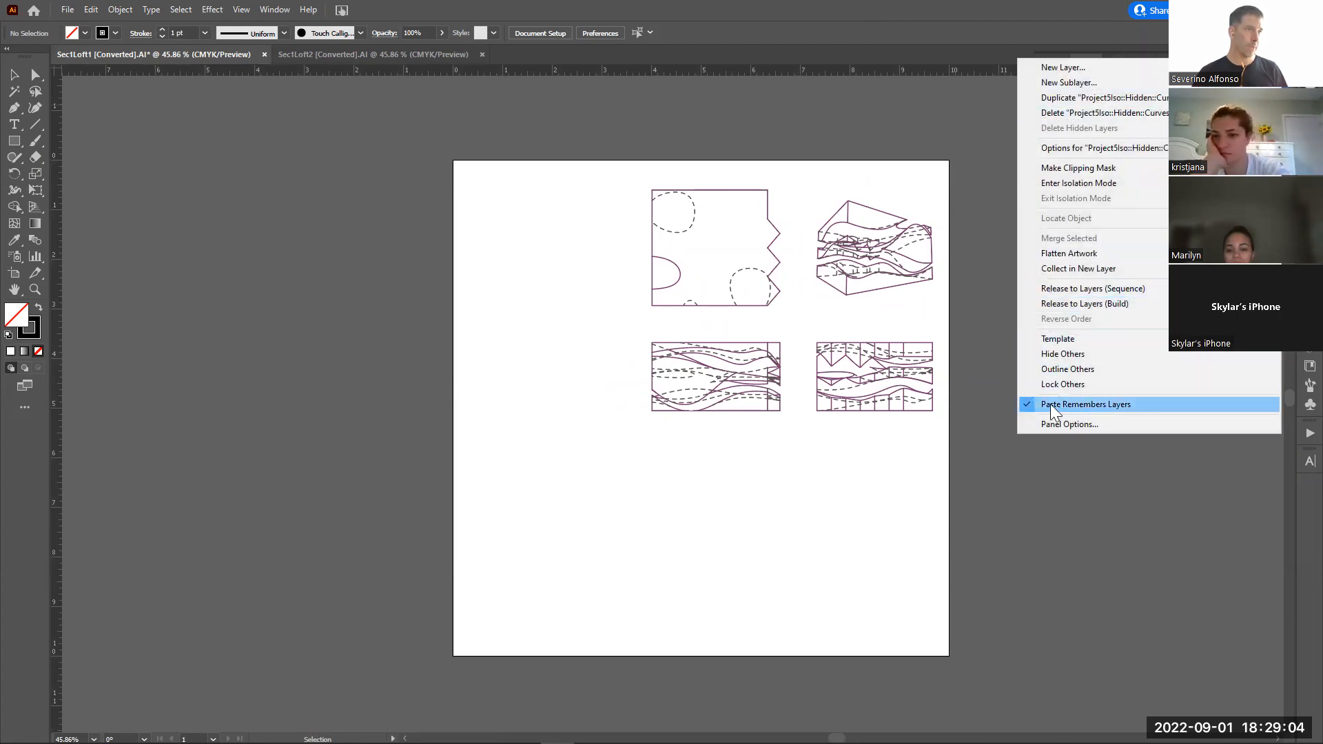
{"action": "left_click", "coordinate": [590, 525]}
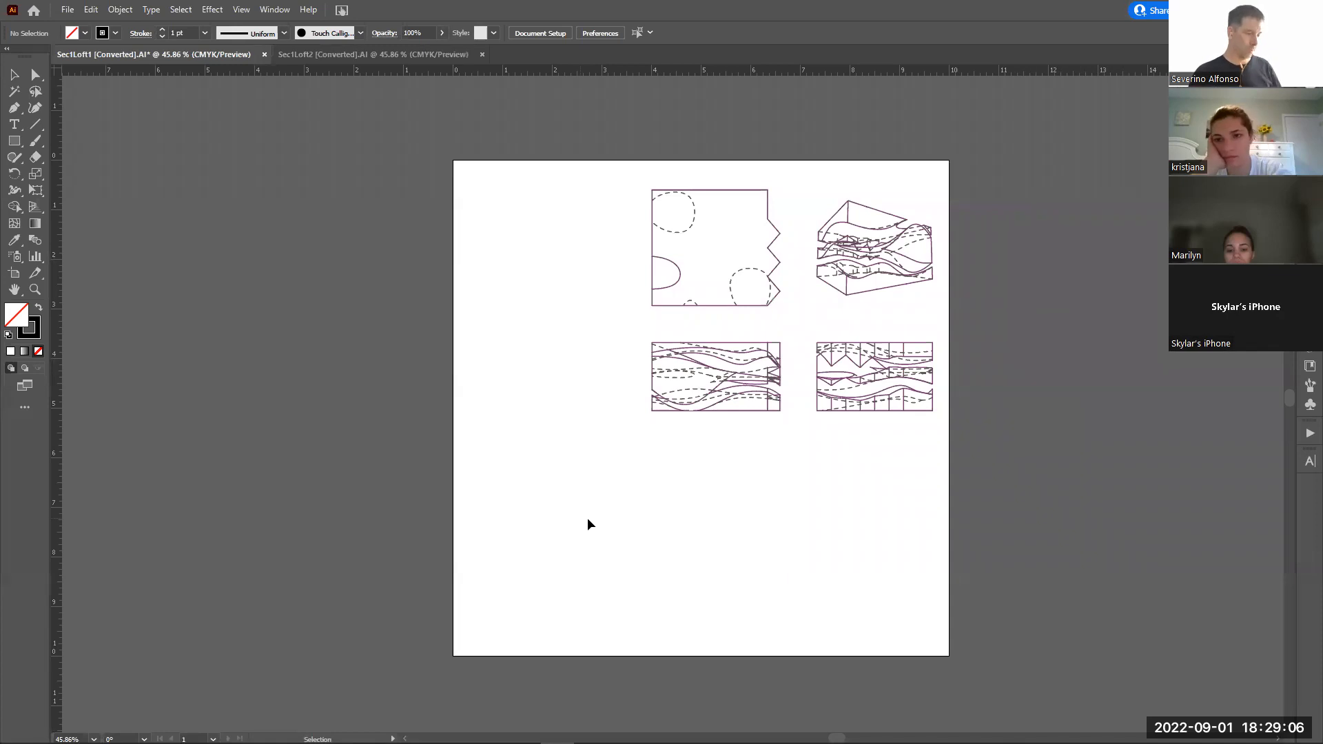
{"action": "key", "text": "ctrl+v"}
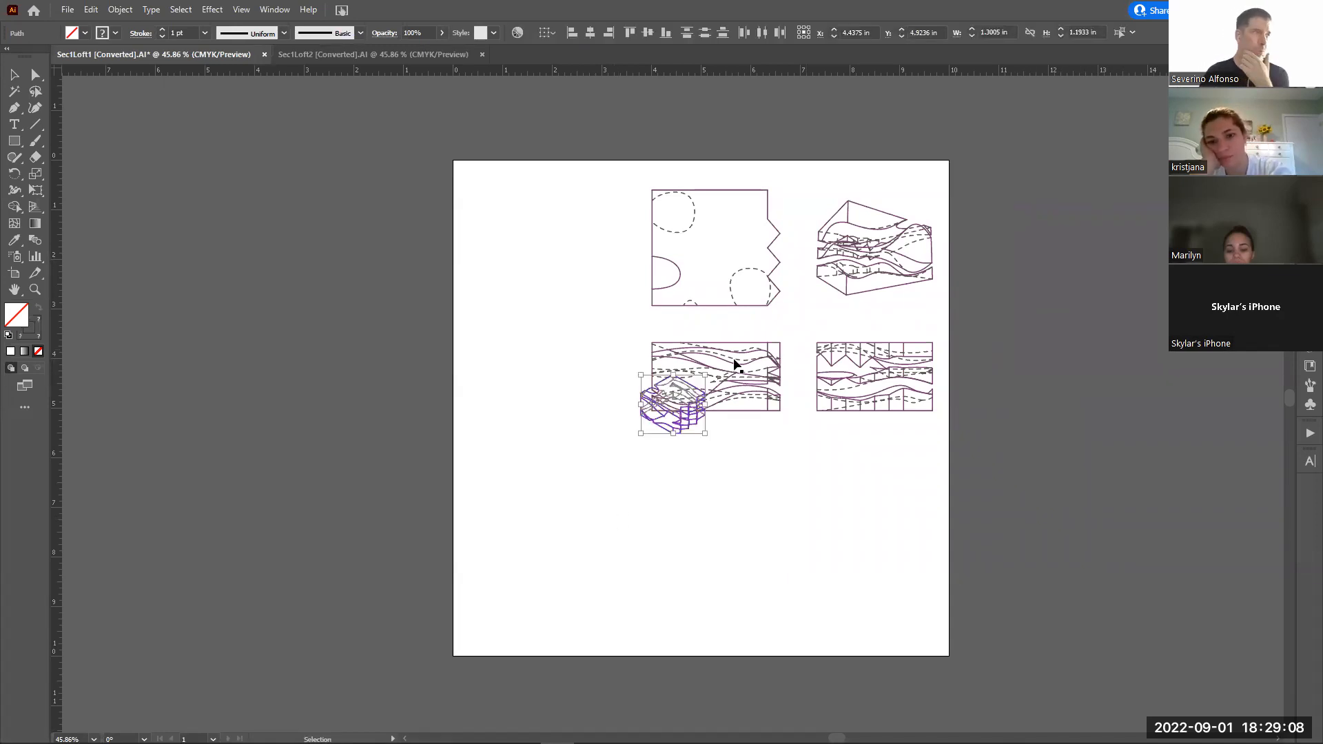
{"action": "left_click", "coordinate": [786, 478]}
{"action": "left_click_drag", "start_coordinate": [626, 370], "coordinate": [711, 441]}
{"action": "left_click", "coordinate": [701, 535]}
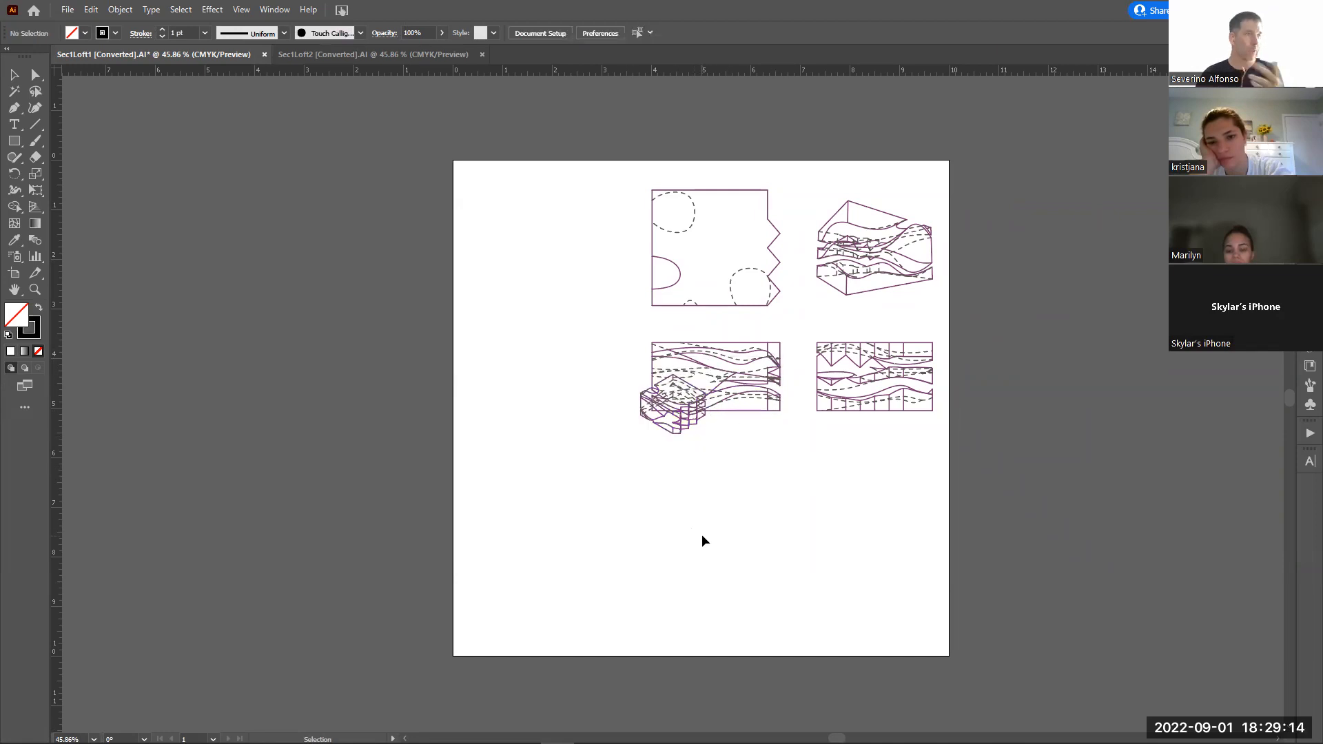
{"action": "key", "text": "ctrl+z"}
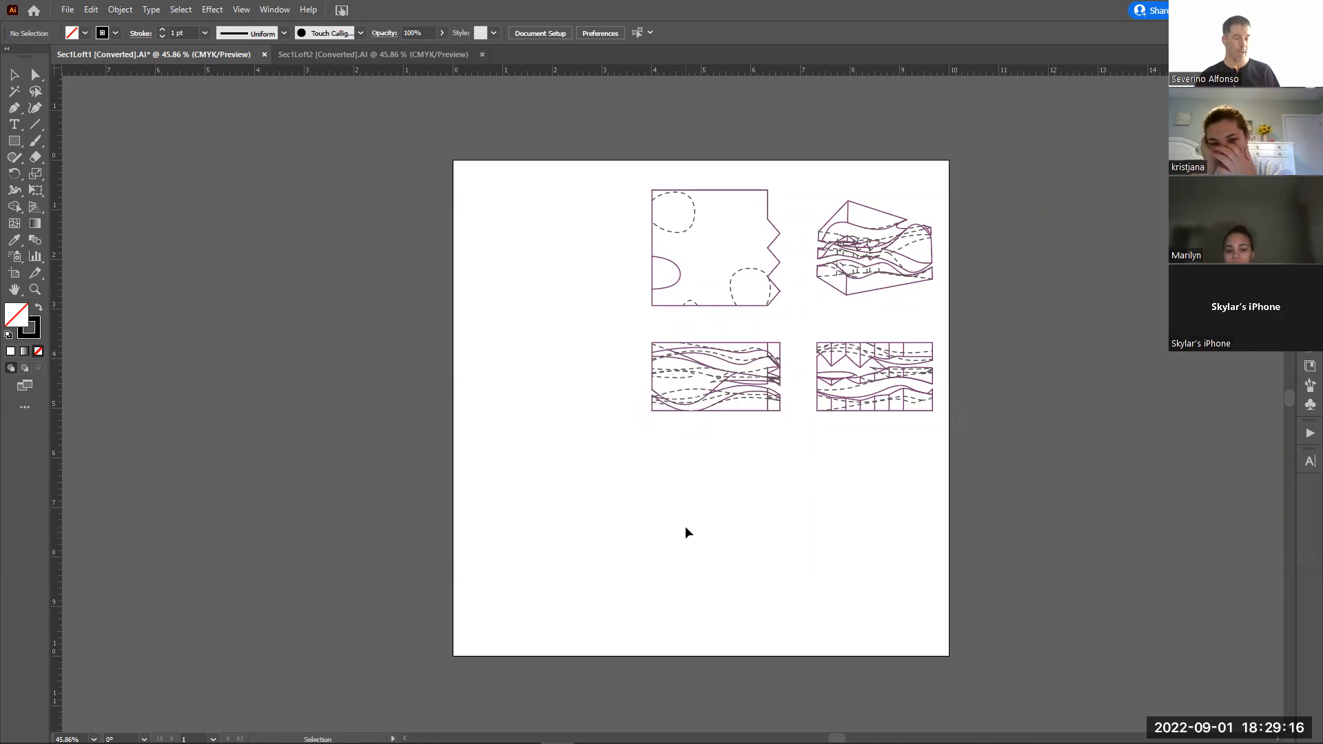
{"action": "key", "text": "ctrl+shift+z"}
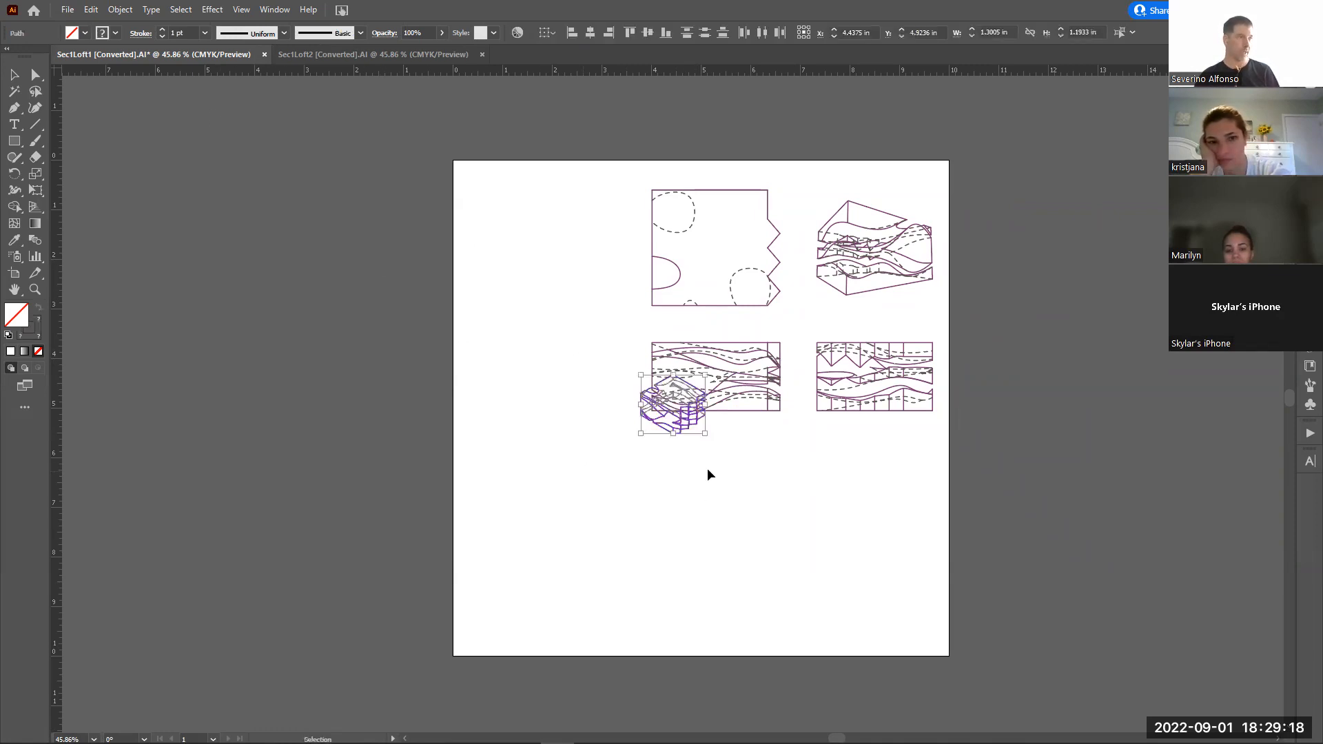
Enlarge the pasted isometric drawing and place it below the two elevations, and close the Sec1Loft2 document
{"action": "mouse_move", "coordinate": [692, 432]}
{"action": "left_mouse_down"}
{"action": "mouse_move", "coordinate": [656, 501]}
{"action": "mouse_move", "coordinate": [664, 533]}
{"action": "mouse_move", "coordinate": [700, 502]}
{"action": "mouse_move", "coordinate": [844, 528]}
{"action": "mouse_move", "coordinate": [700, 612]}
{"action": "left_mouse_up"}
{"action": "left_click", "coordinate": [909, 549]}
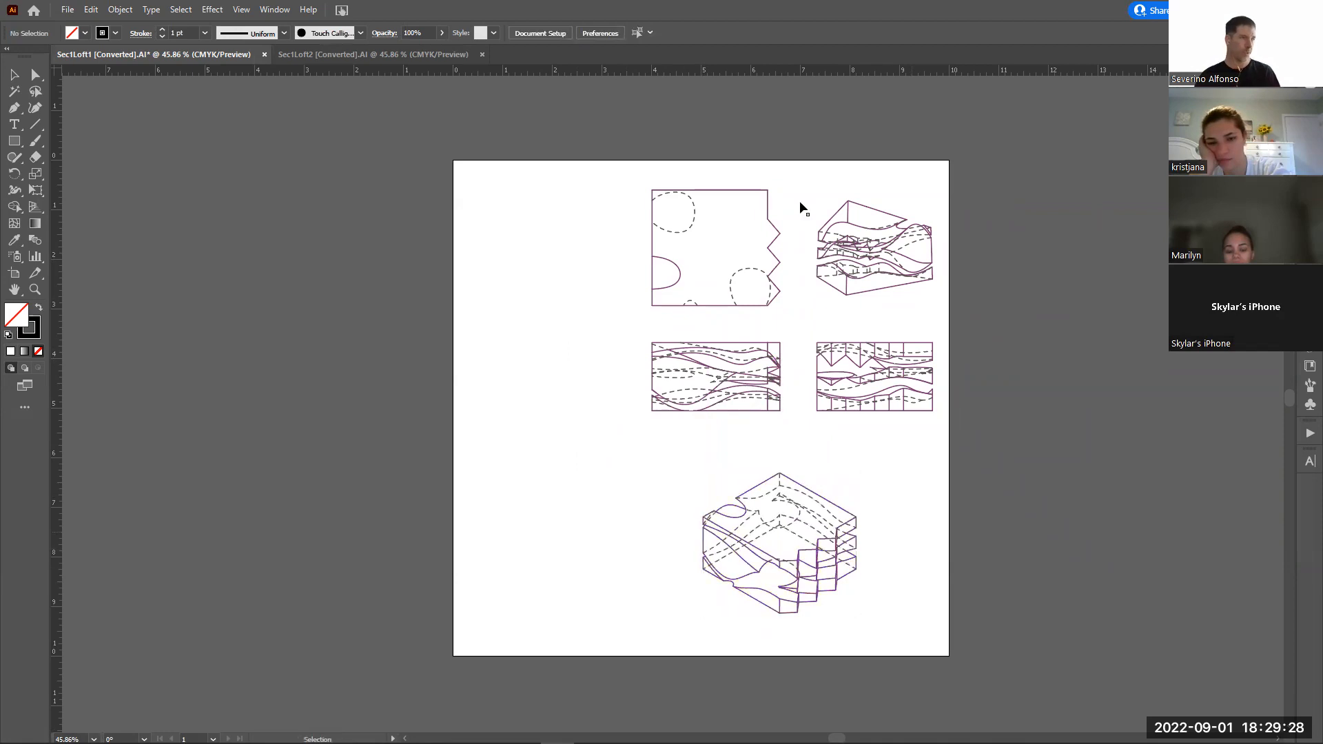
{"action": "key", "text": "ctrl+Tab"}
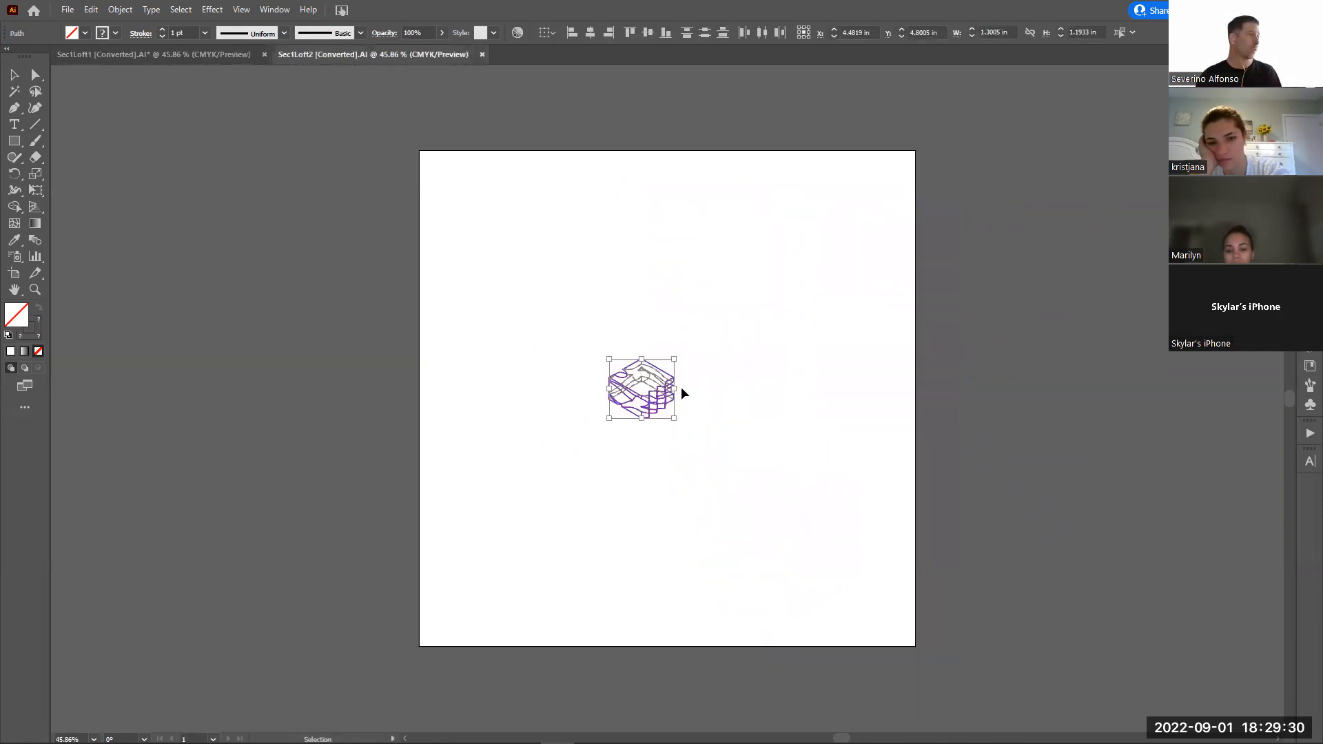
{"action": "left_click", "coordinate": [479, 54]}
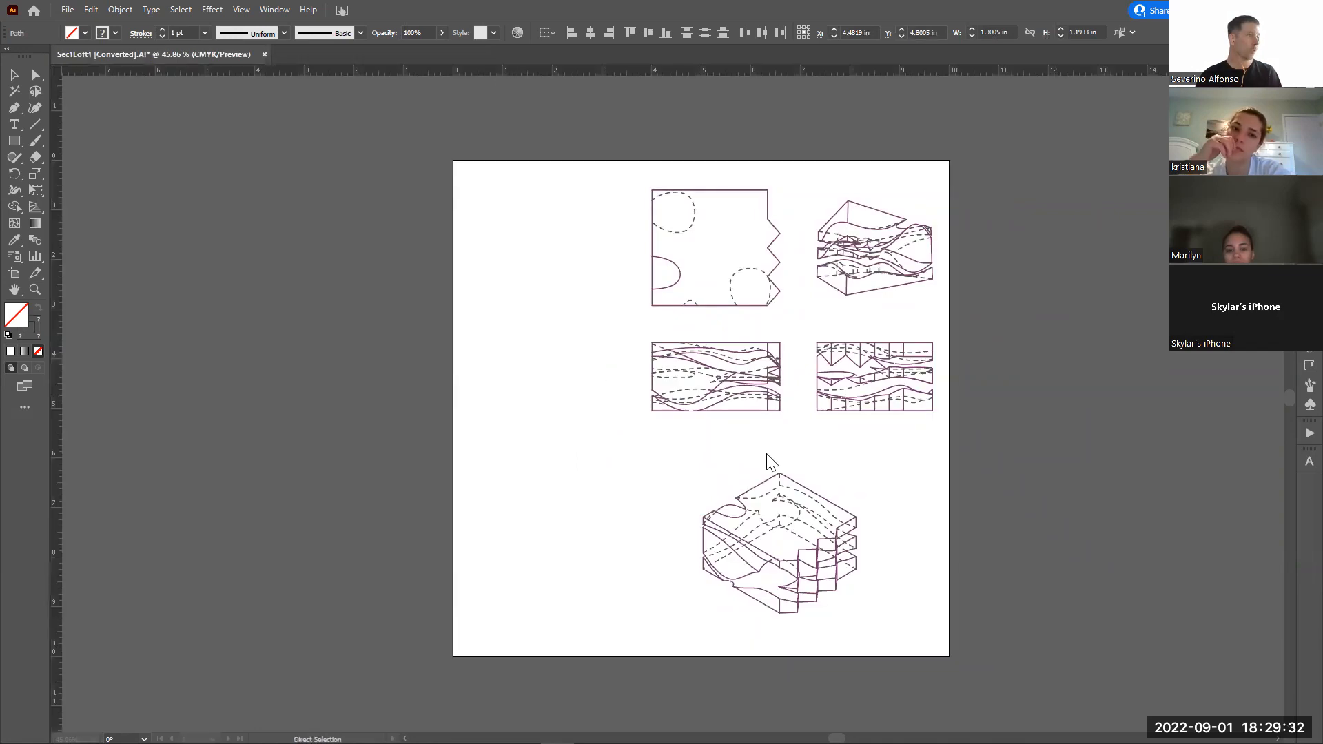
Switch to Rhino and create a rectangular clipping plane enclosing the whole model in the Right view
{"action": "key", "text": "alt+Tab"}
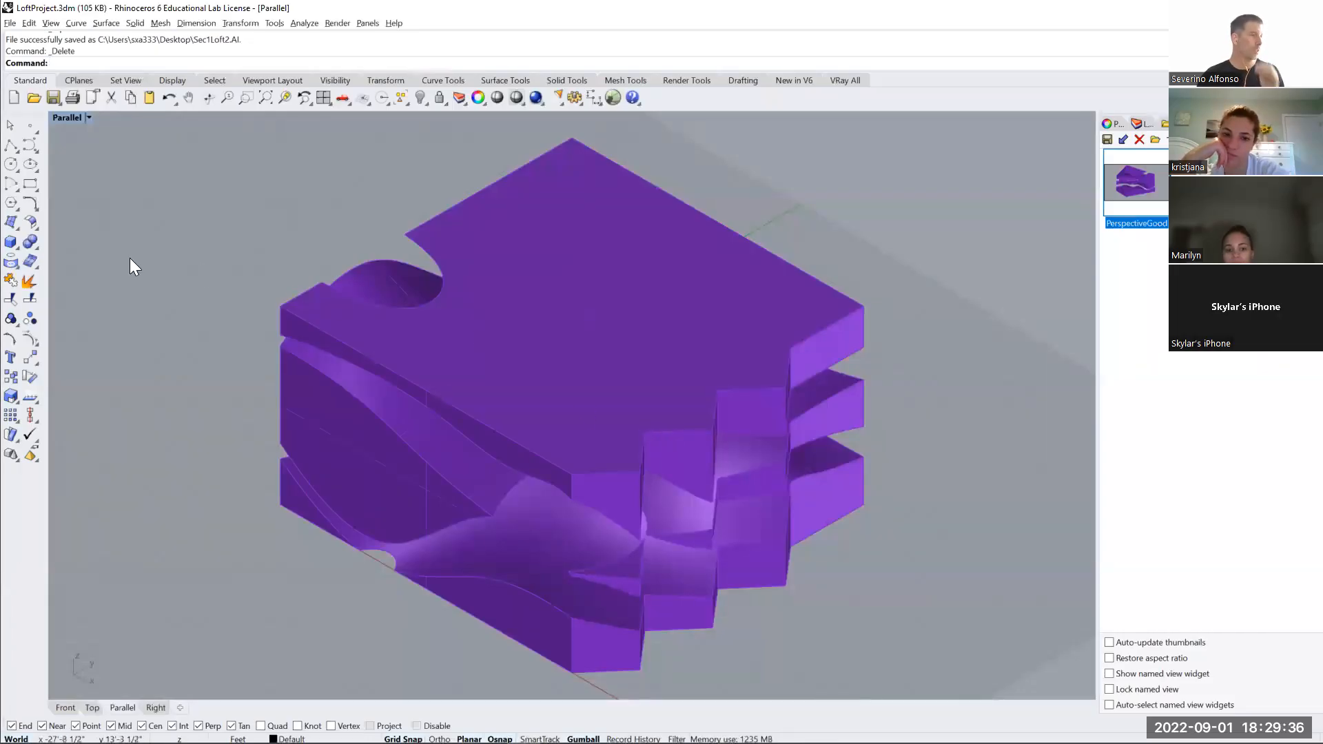
{"action": "right_click_drag", "start_coordinate": [130, 257], "coordinate": [469, 348]}
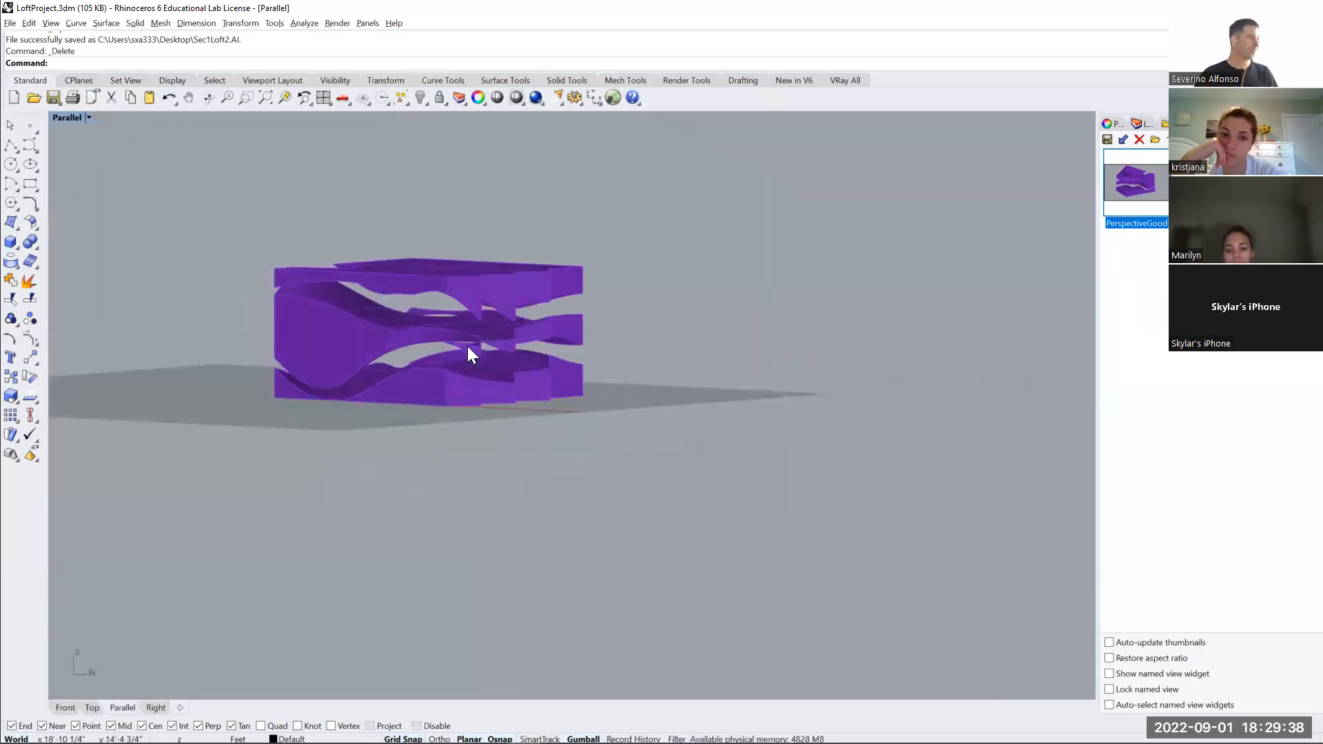
{"action": "key", "text": "ctrl+Tab"}
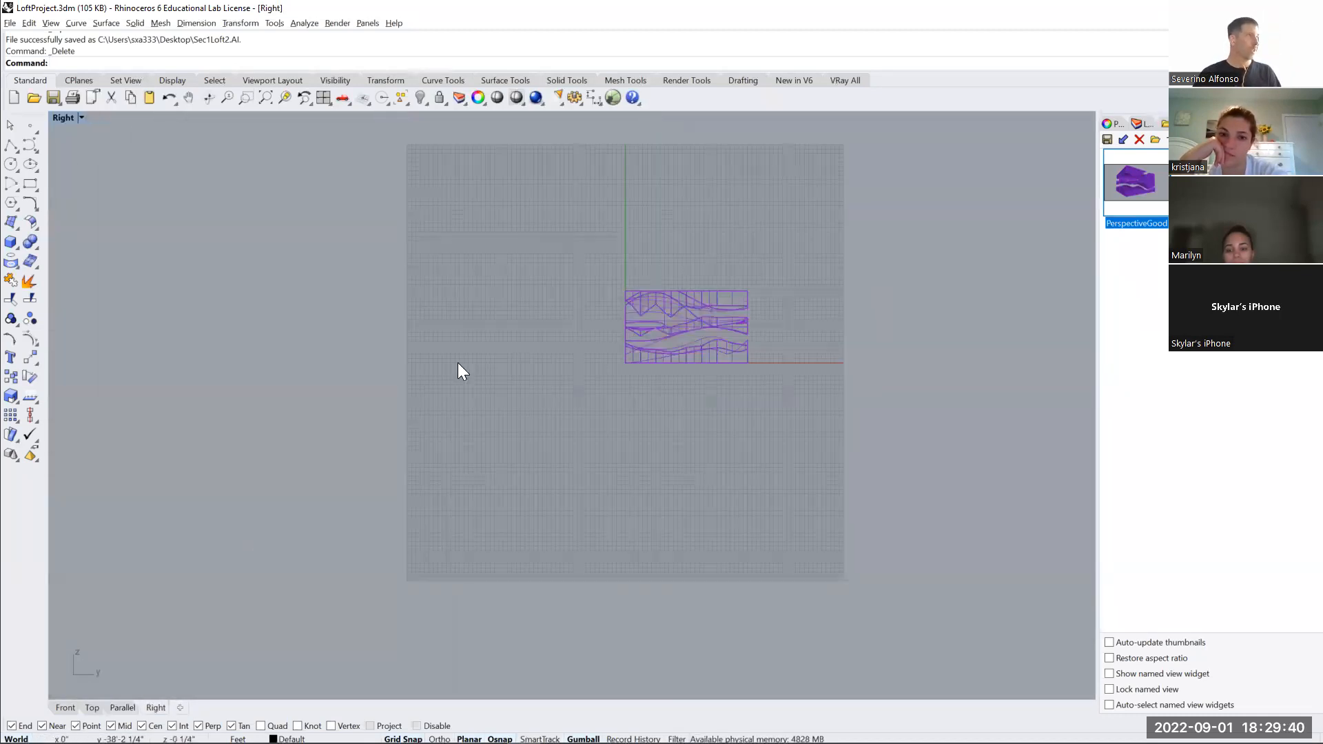
{"action": "right_click_drag", "start_coordinate": [866, 393], "coordinate": [785, 426]}
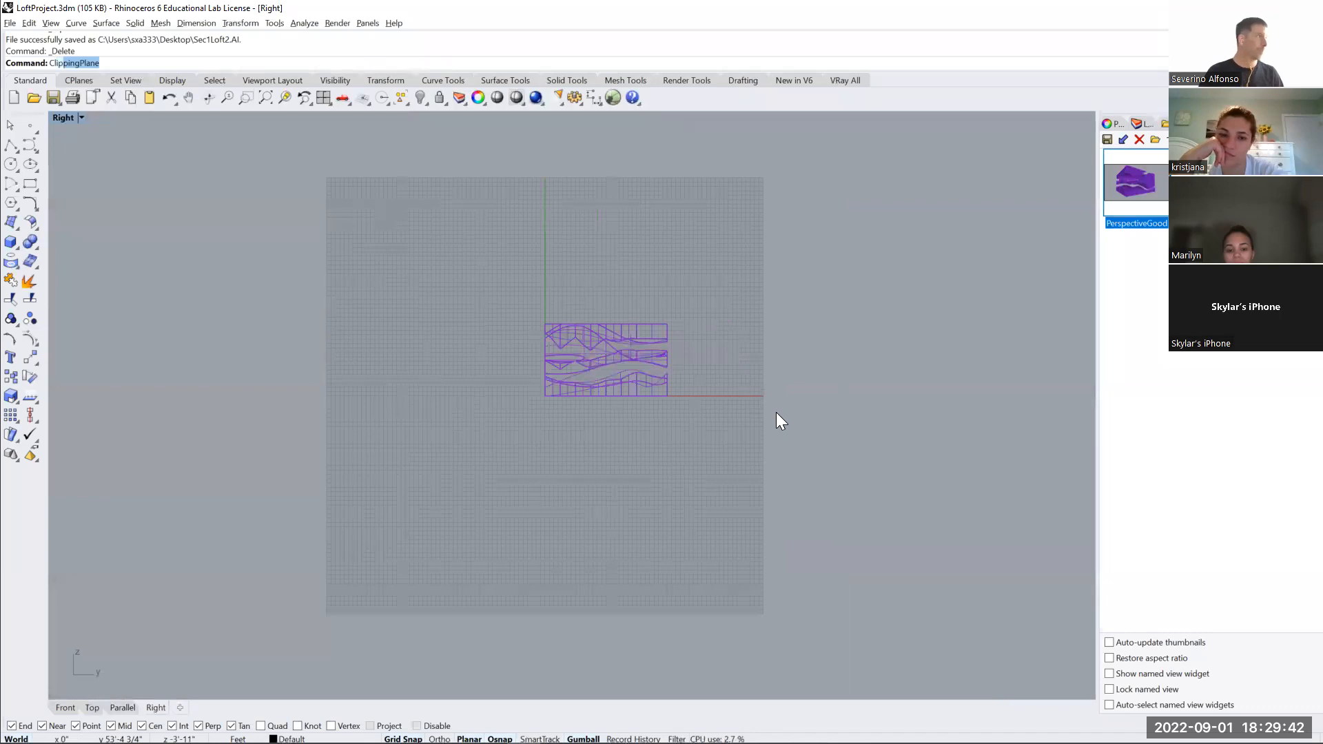
{"action": "key", "text": "Return"}
{"action": "left_click", "coordinate": [498, 255]}
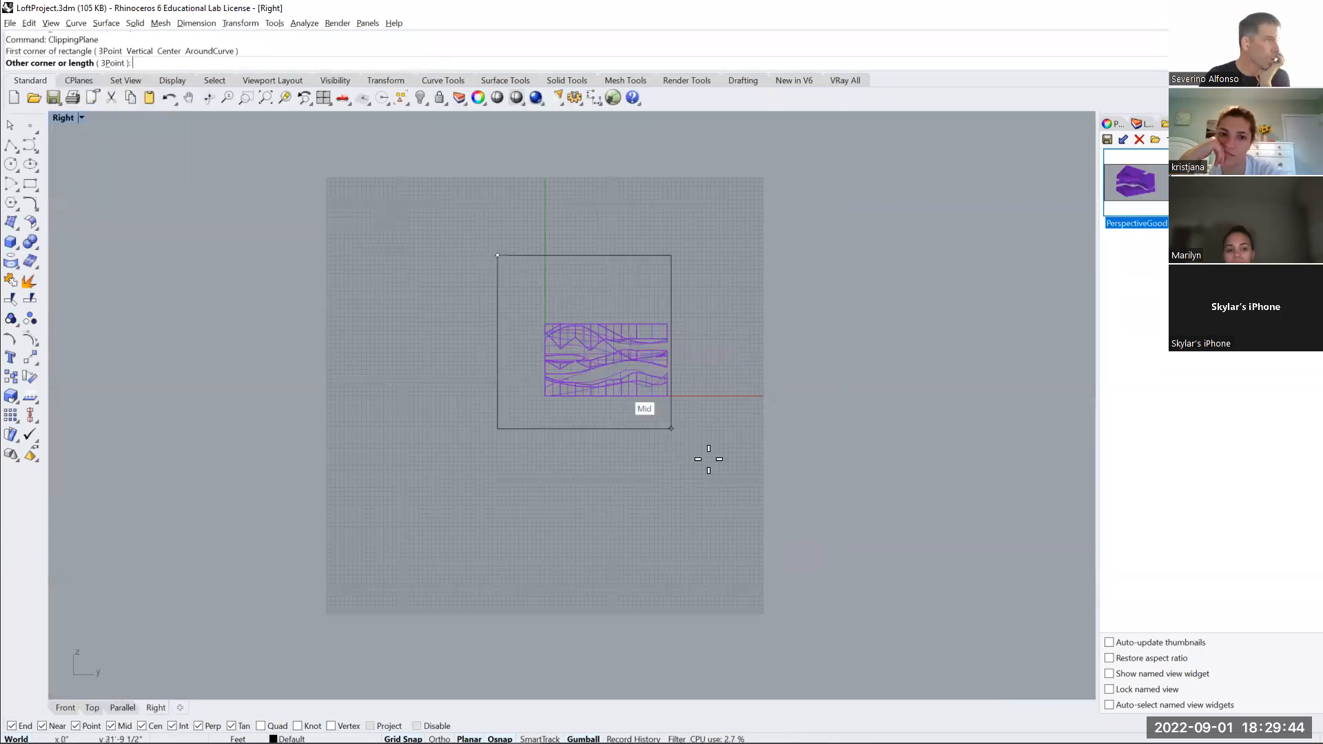
{"action": "left_click", "coordinate": [717, 474]}
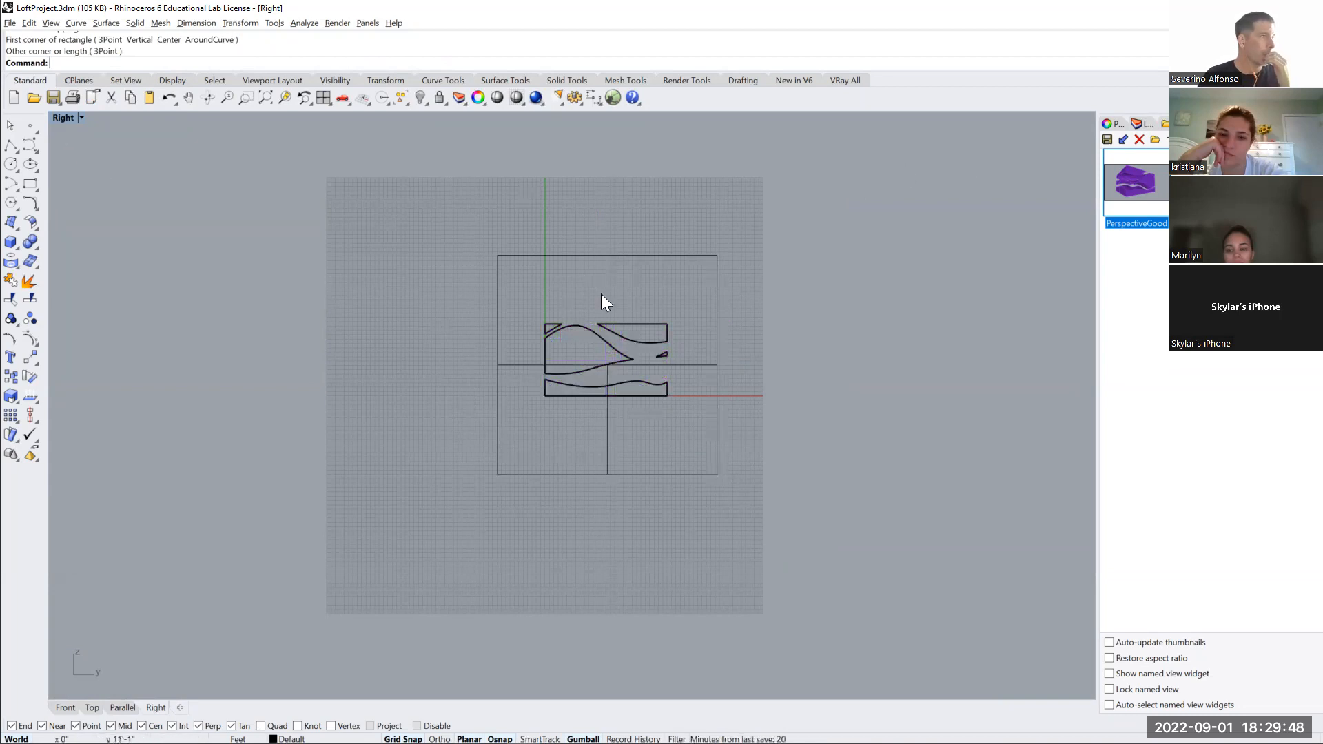
{"action": "scroll", "coordinate": [599, 358], "scroll_direction": "up", "scroll_amount": 8}
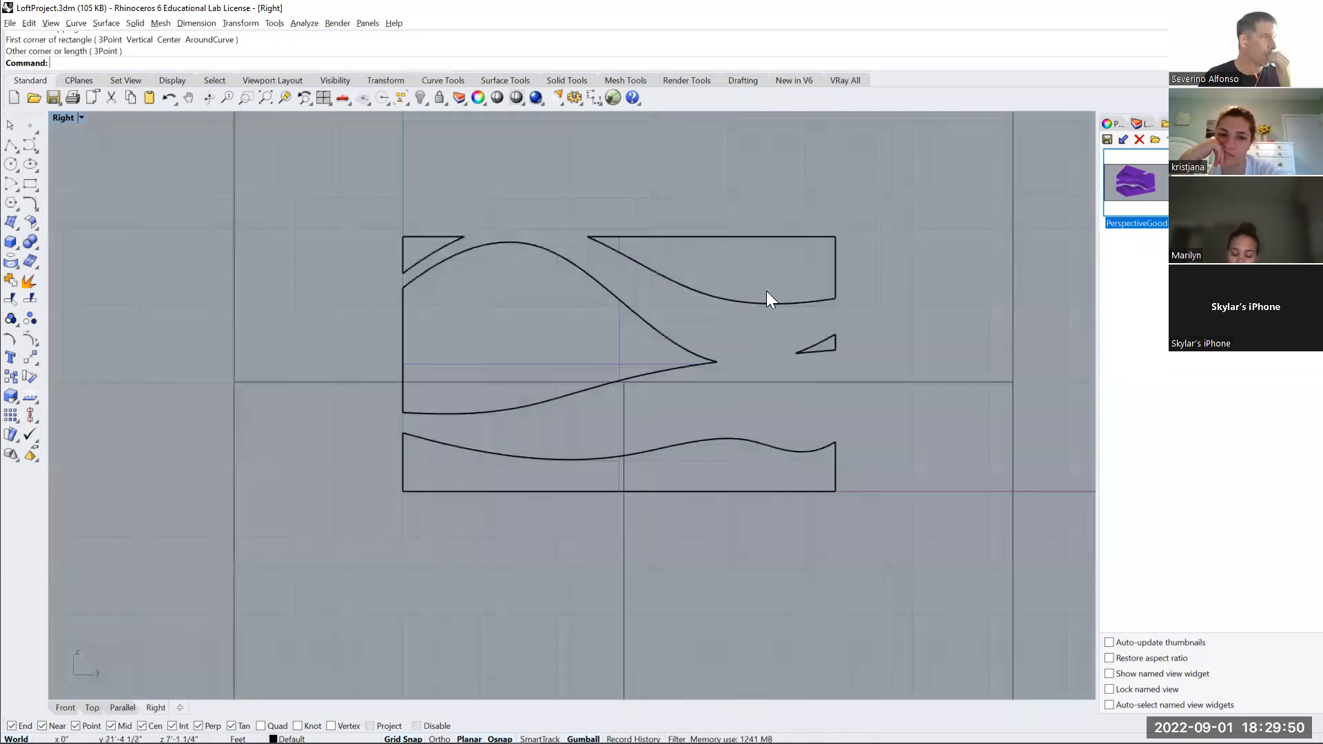
Show all four viewports and set the clipping plane to clip only the Parallel view instead of the Right view
{"action": "double_click", "coordinate": [60, 118]}
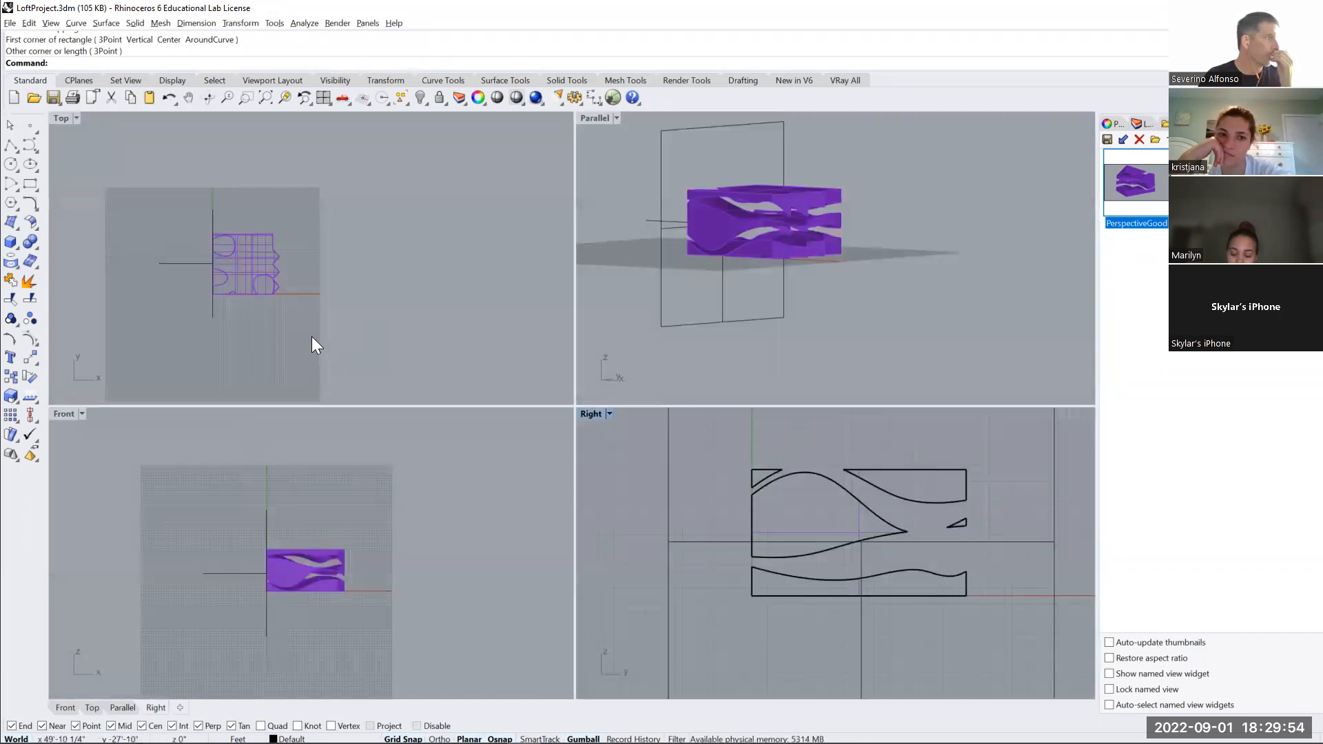
{"action": "right_click_drag", "start_coordinate": [312, 337], "coordinate": [341, 342]}
{"action": "right_click_drag", "start_coordinate": [693, 328], "coordinate": [784, 326]}
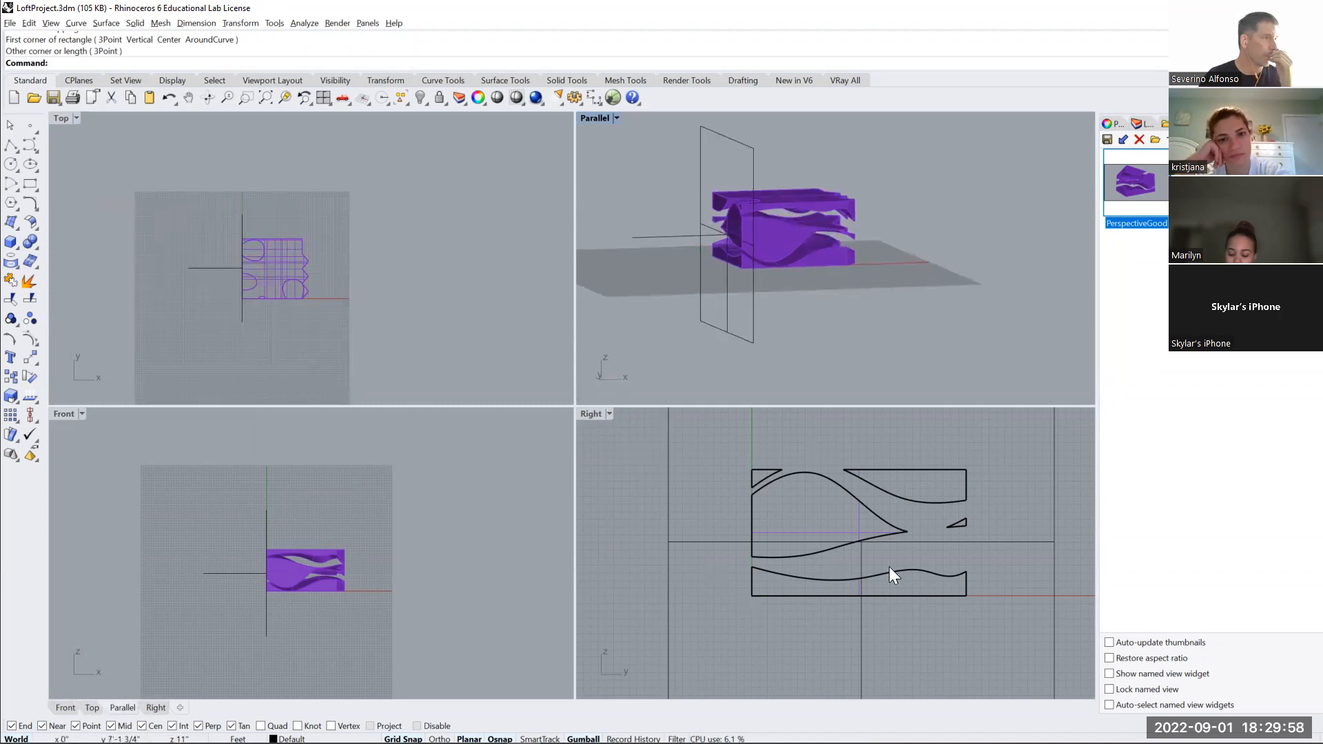
{"action": "left_click", "coordinate": [726, 153]}
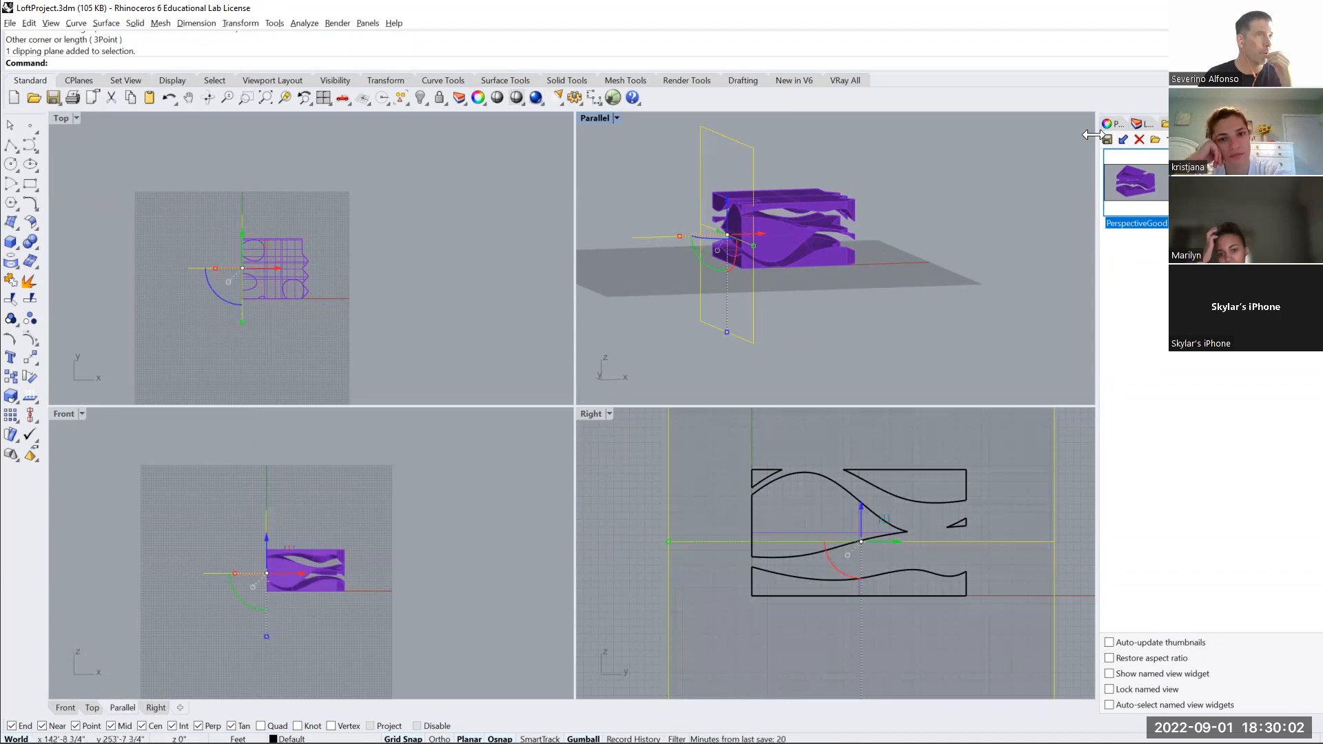
{"action": "left_click", "coordinate": [1111, 124]}
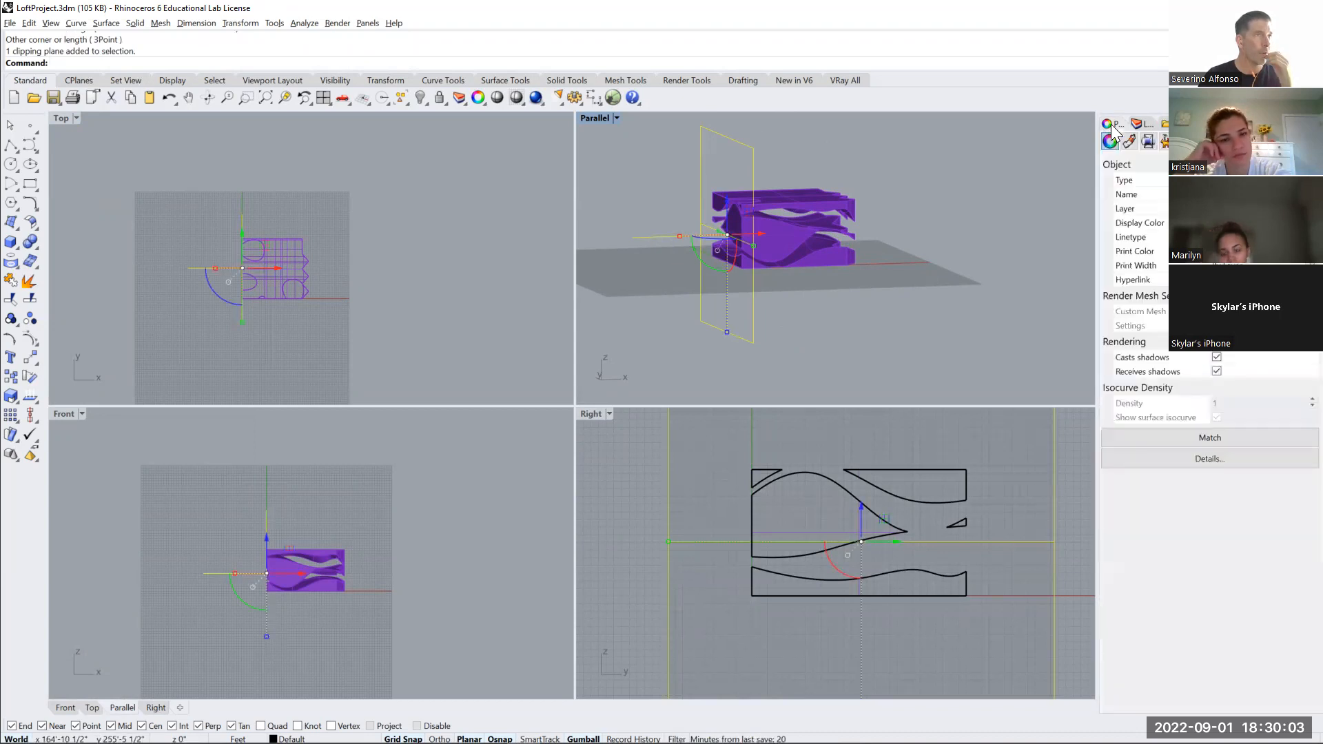
{"action": "left_click", "coordinate": [1145, 144]}
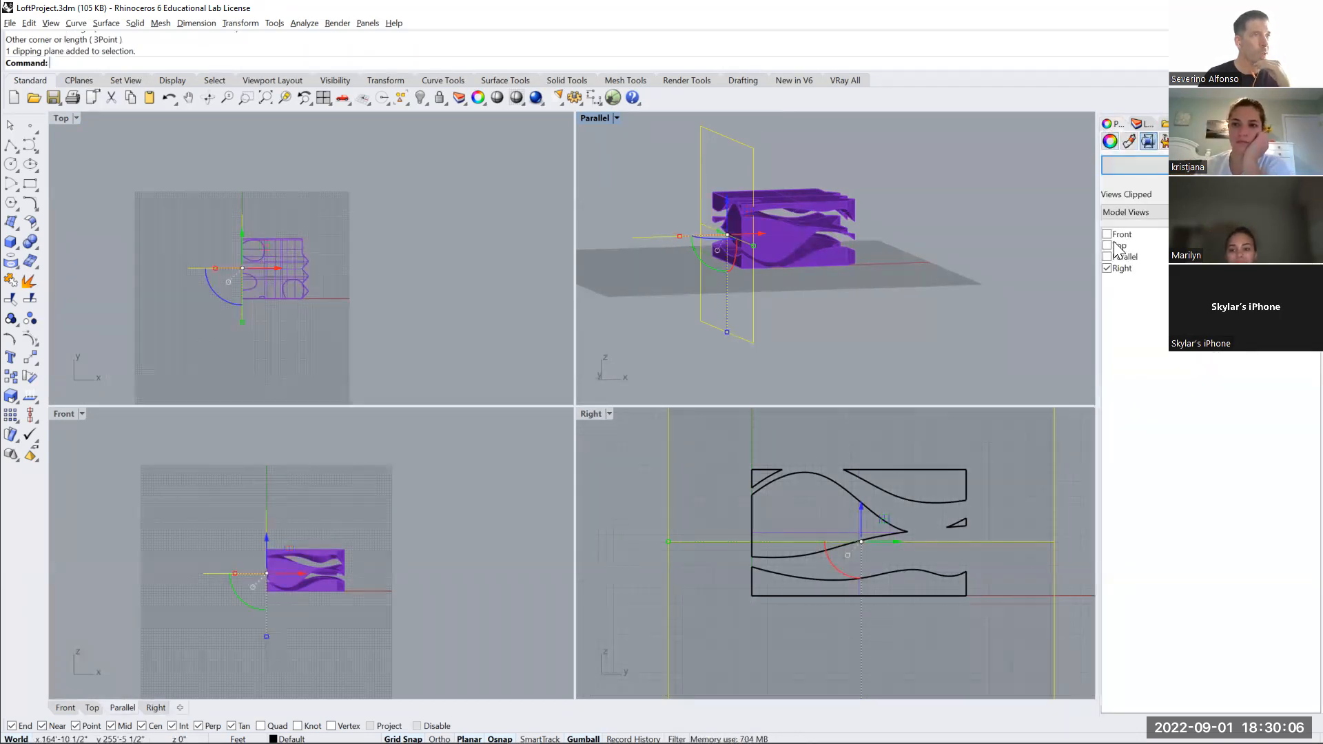
{"action": "left_click", "coordinate": [1107, 269]}
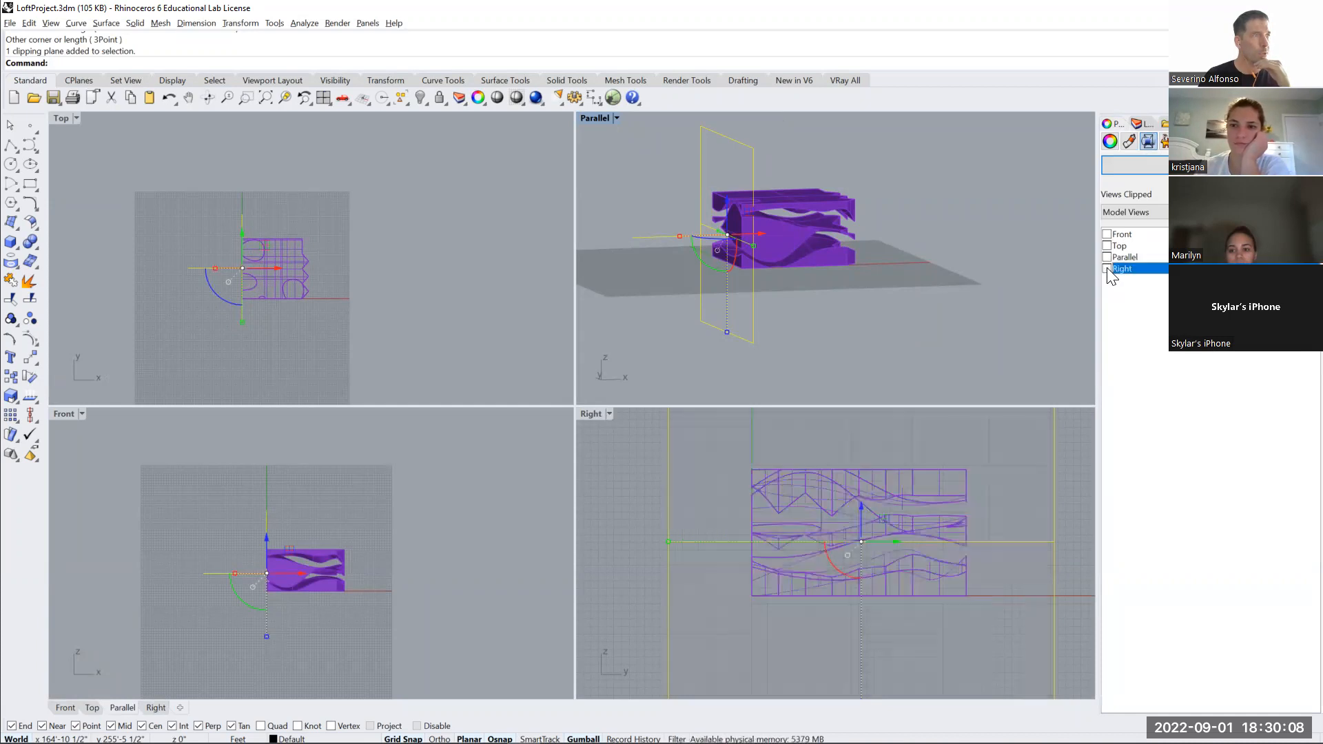
{"action": "left_click", "coordinate": [1107, 258]}
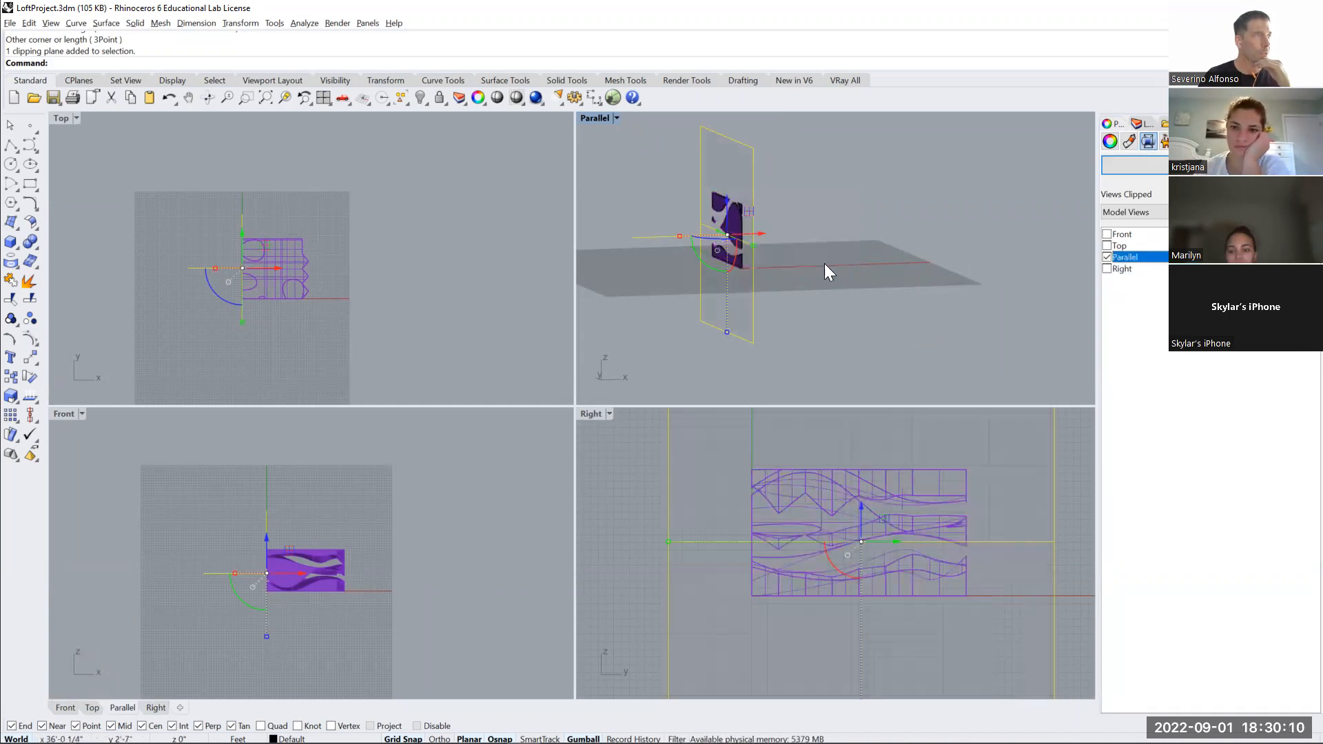
Move the clipping plane along the X axis into the model, and set the Parallel viewport to the Perspective view
{"action": "left_click_drag", "start_coordinate": [761, 231], "coordinate": [794, 232]}
{"action": "right_click_drag", "start_coordinate": [867, 321], "coordinate": [641, 133]}
{"action": "left_click", "coordinate": [616, 118]}
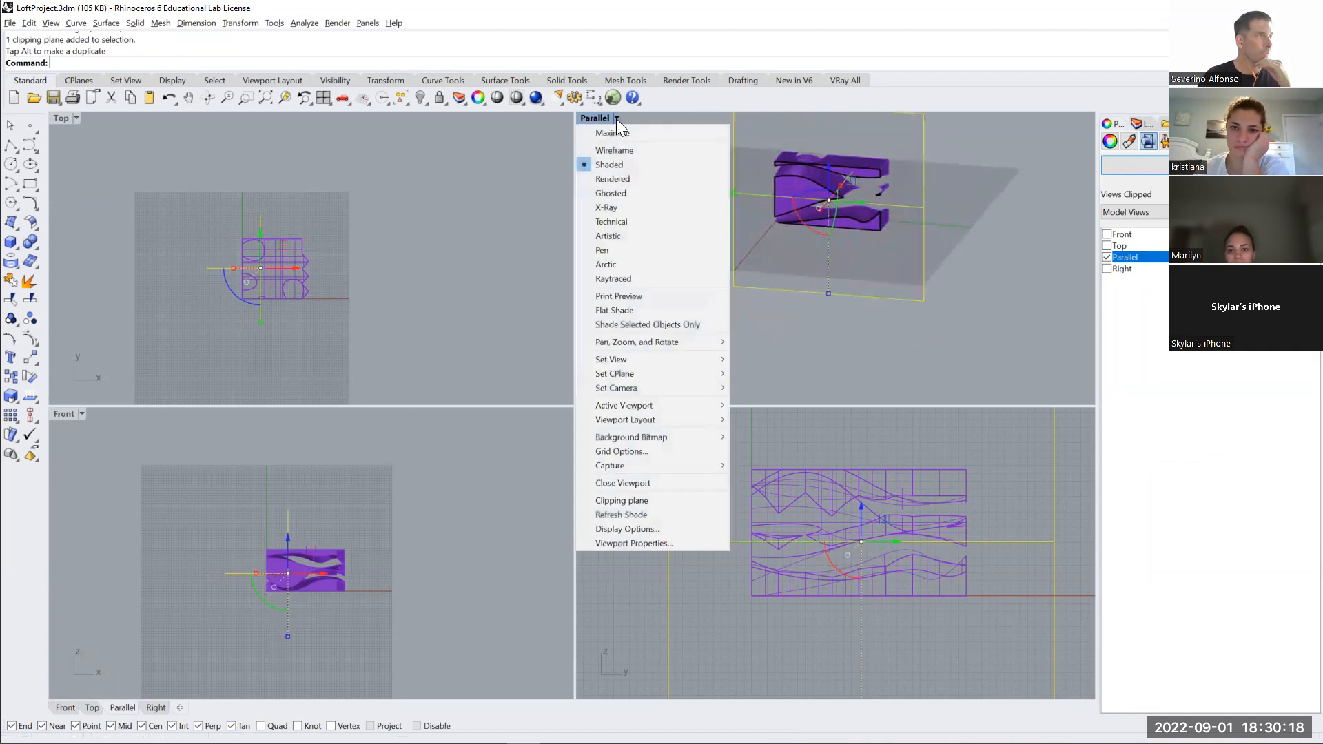
{"action": "mouse_move", "coordinate": [633, 359]}
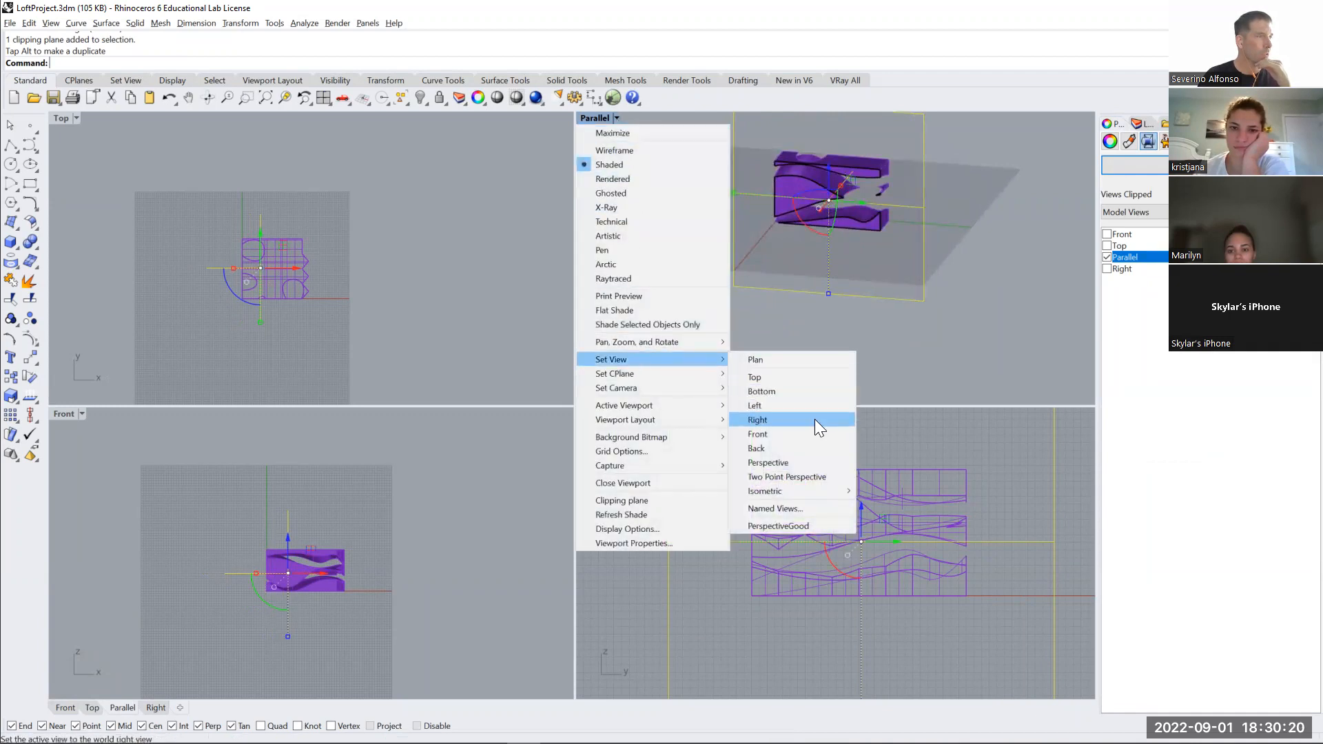
{"action": "left_click", "coordinate": [786, 463]}
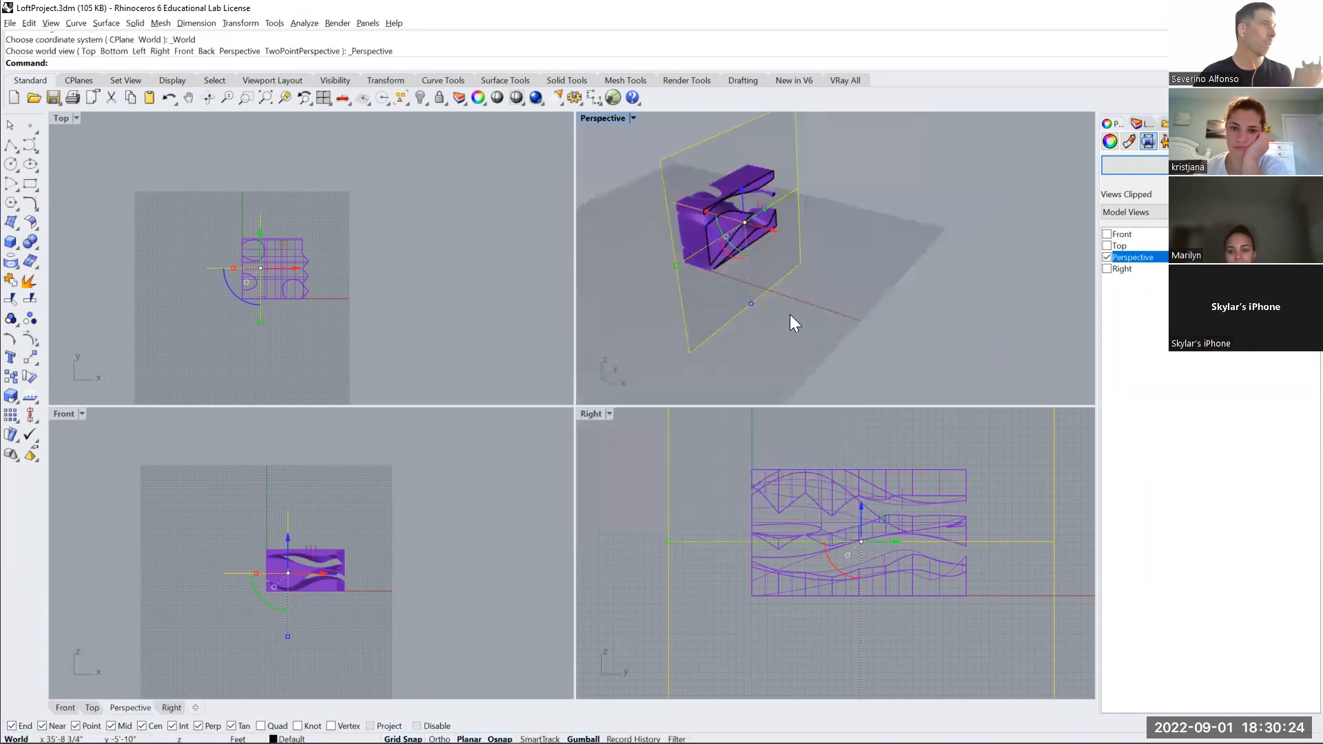
Maximize the Perspective viewport and rotate the clipping plane 90 degrees about the Y axis so it cuts the model horizontally
{"action": "double_click", "coordinate": [594, 118]}
{"action": "right_click_drag", "start_coordinate": [605, 408], "coordinate": [522, 393]}
{"action": "left_click_drag", "start_coordinate": [527, 384], "coordinate": [520, 412]}
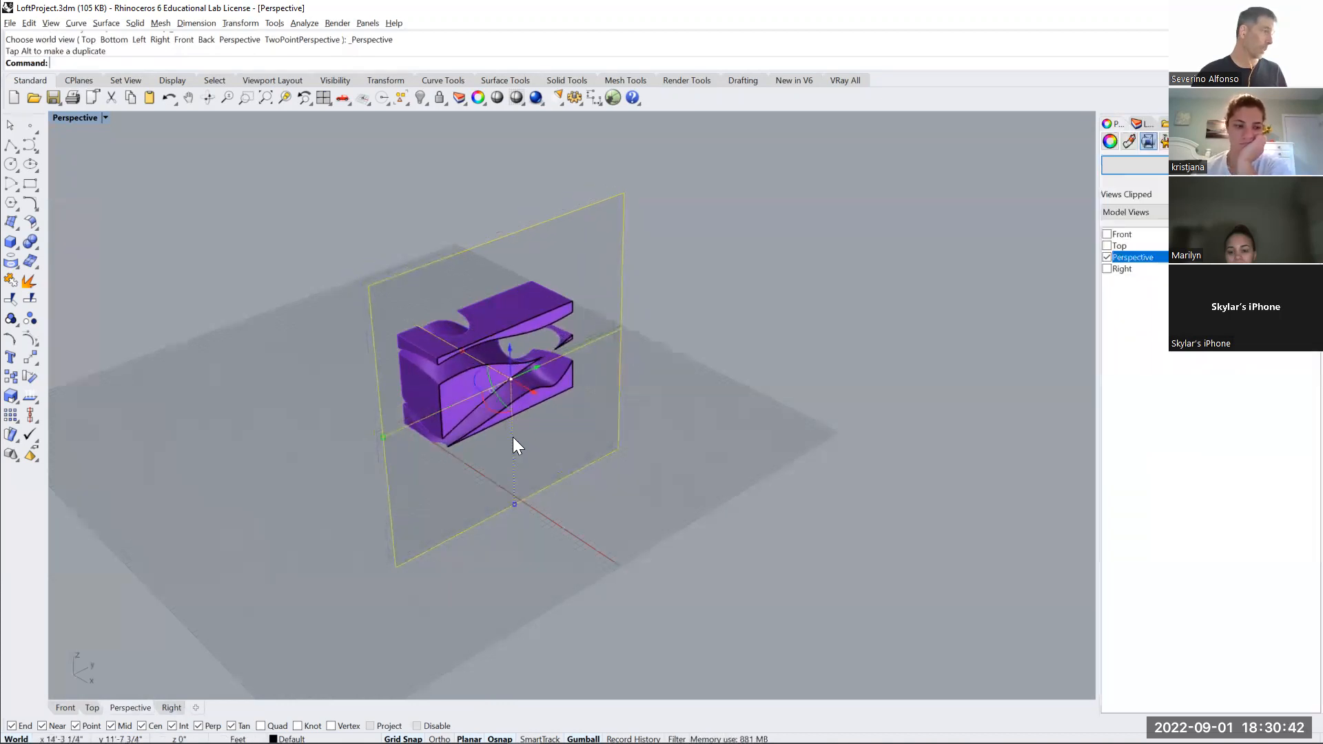
{"action": "scroll", "coordinate": [498, 412], "scroll_direction": "up", "scroll_amount": 5}
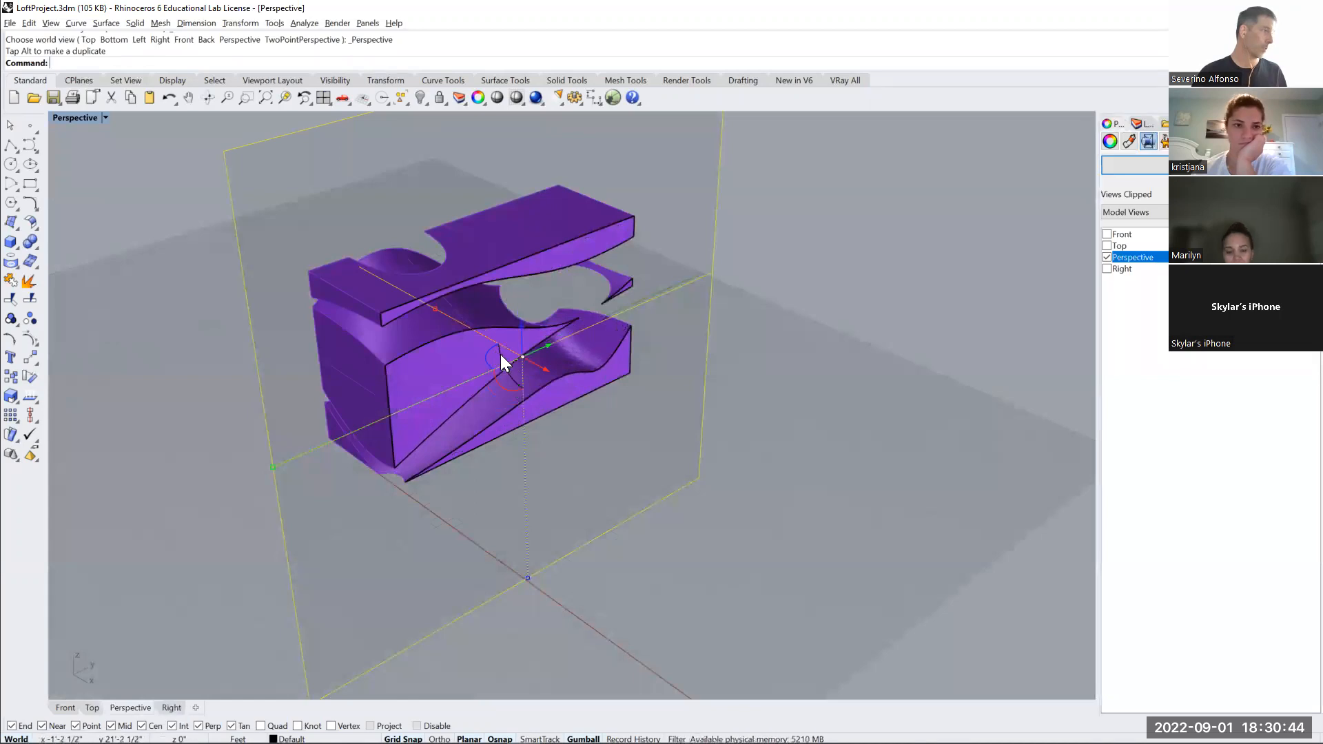
{"action": "left_click", "coordinate": [499, 353]}
{"action": "type", "text": "90"}
{"action": "key", "text": "Return"}
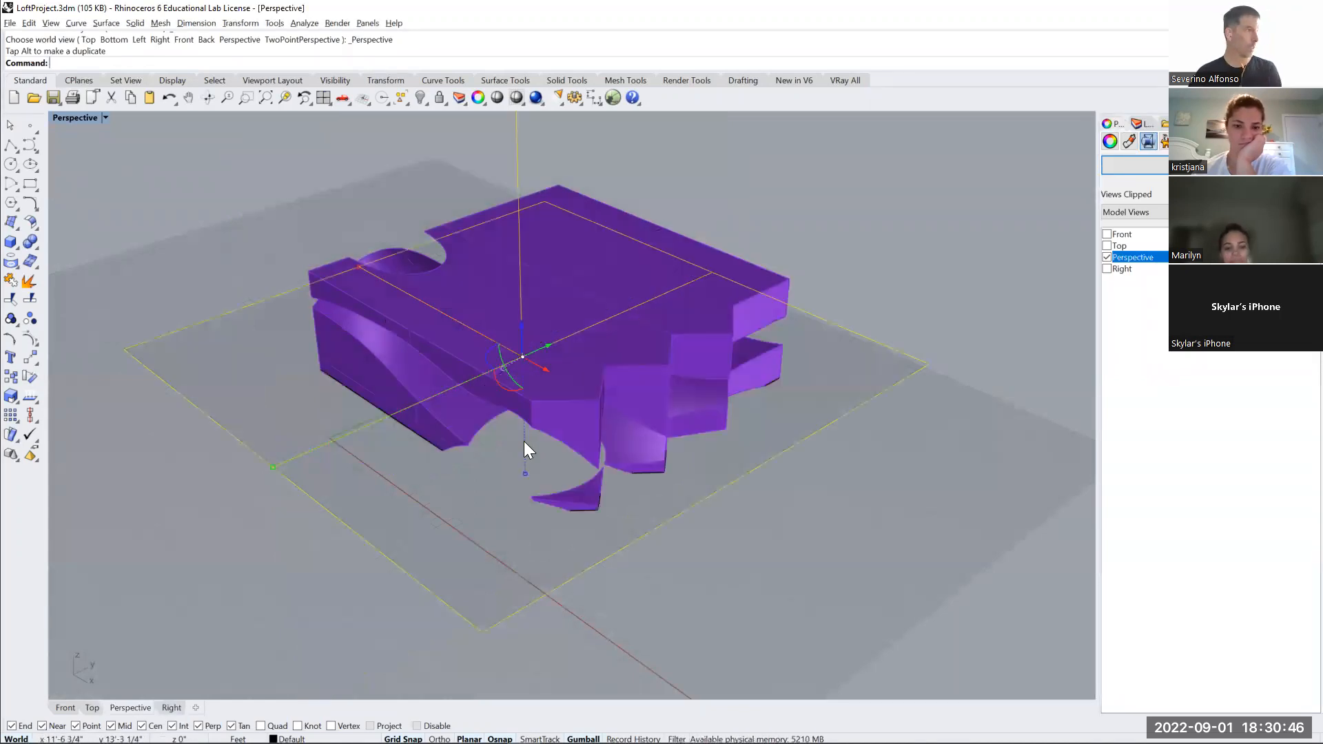
Flip the horizontal clipping plane about the X axis to cut away the model's upper part, and raise it slightly
{"action": "left_click", "coordinate": [503, 388]}
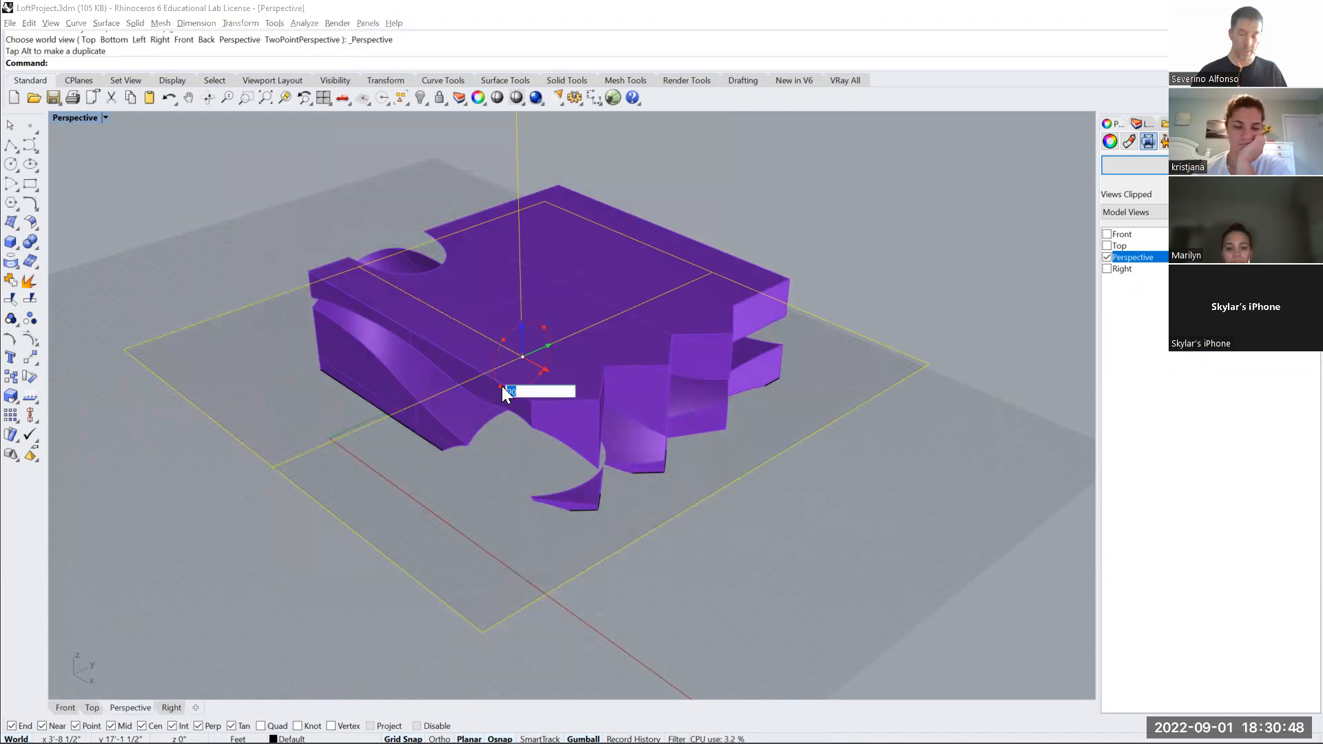
{"action": "type", "text": "90"}
{"action": "key", "text": "Return"}
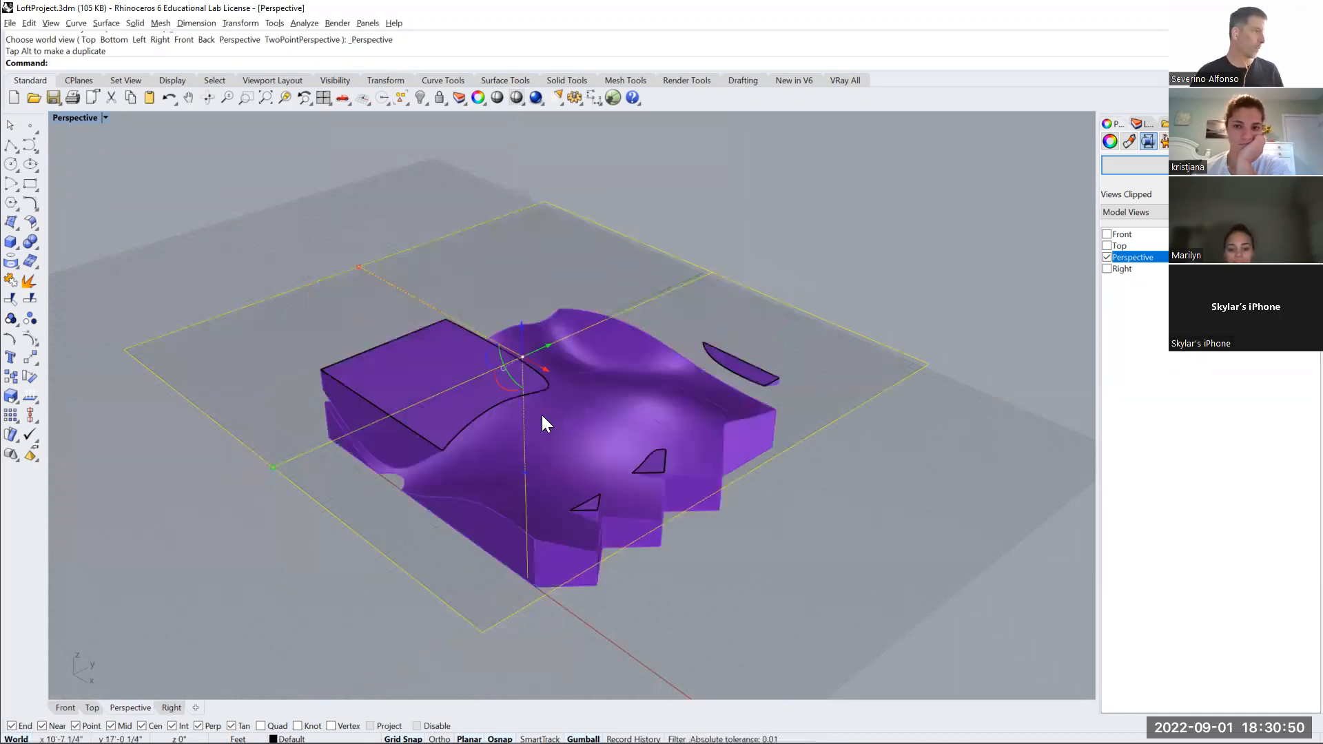
{"action": "mouse_move", "coordinate": [522, 348]}
{"action": "left_mouse_down"}
{"action": "mouse_move", "coordinate": [523, 299]}
{"action": "mouse_move", "coordinate": [526, 327]}
{"action": "left_mouse_up"}
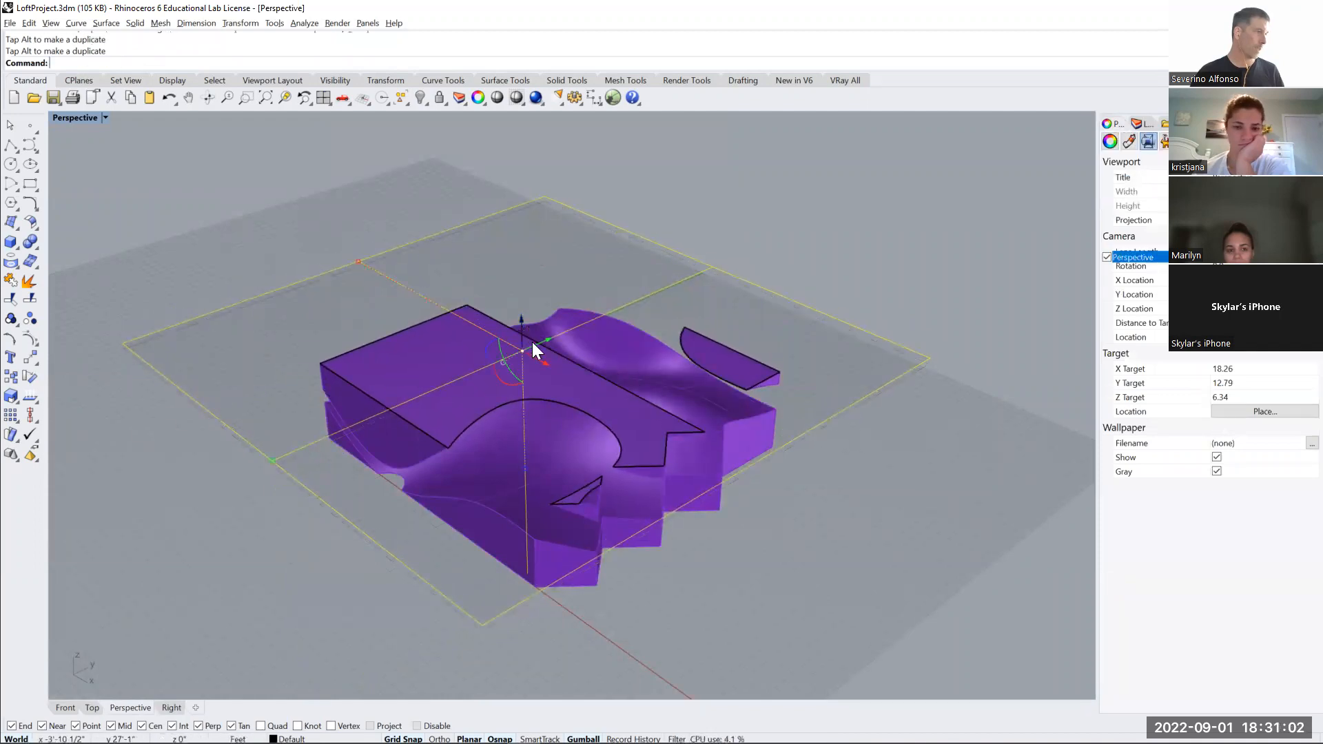
Move the clipping plane to a new layer named clipp and test hiding that layer
{"action": "left_click", "coordinate": [786, 551]}
{"action": "scroll", "coordinate": [786, 551], "scroll_direction": "down", "scroll_amount": 4}
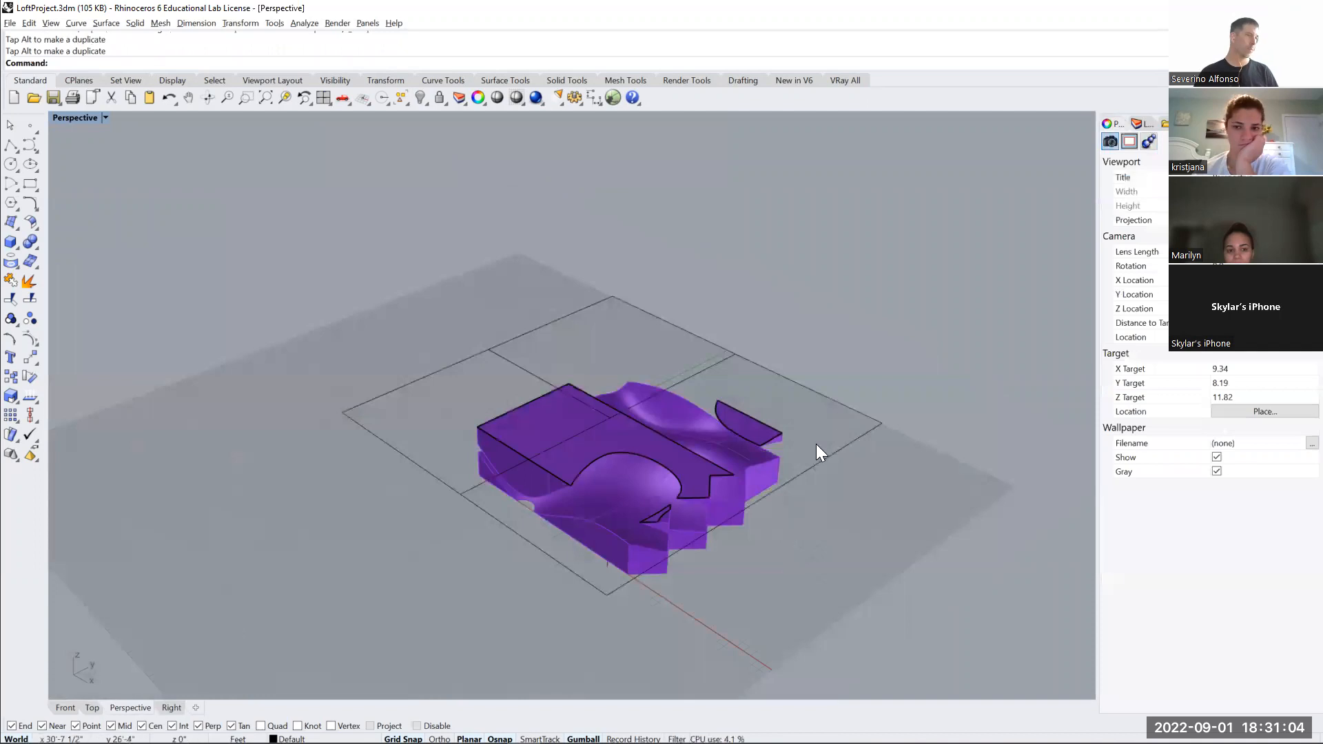
{"action": "left_click", "coordinate": [843, 412]}
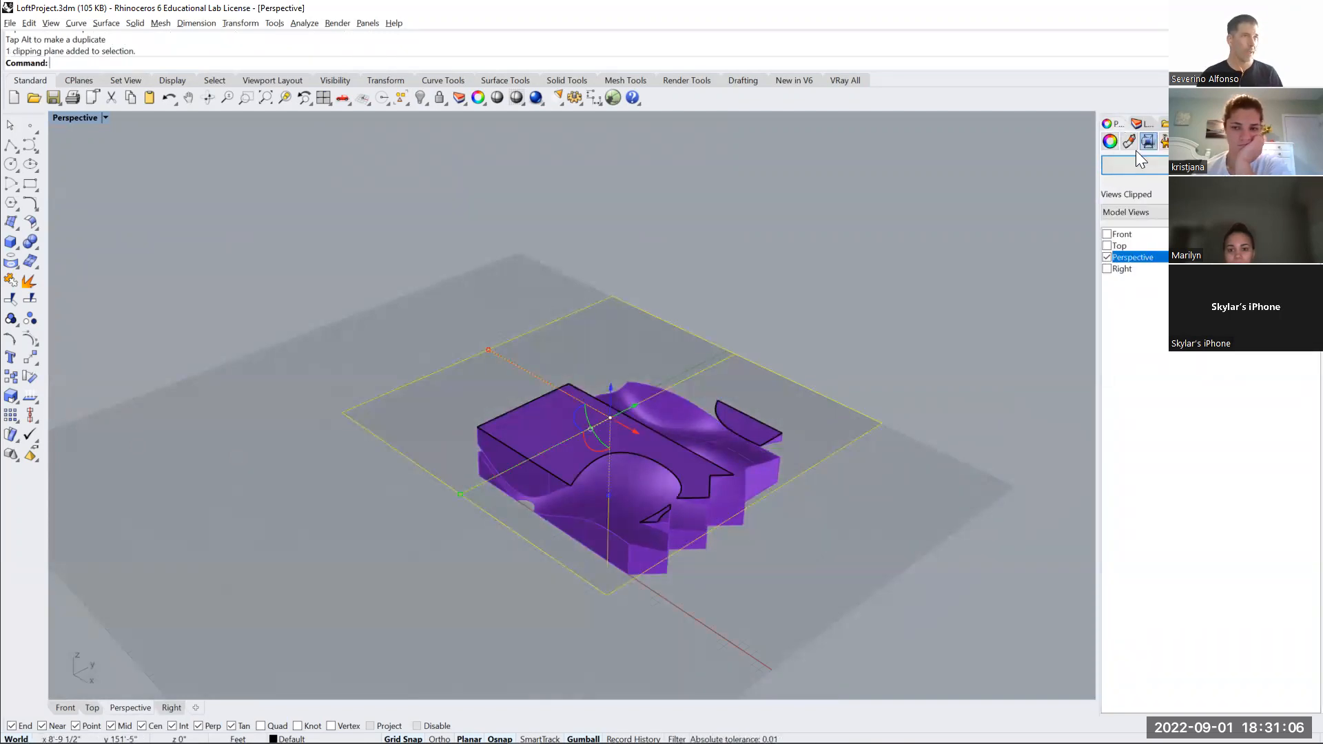
{"action": "left_click", "coordinate": [1143, 124]}
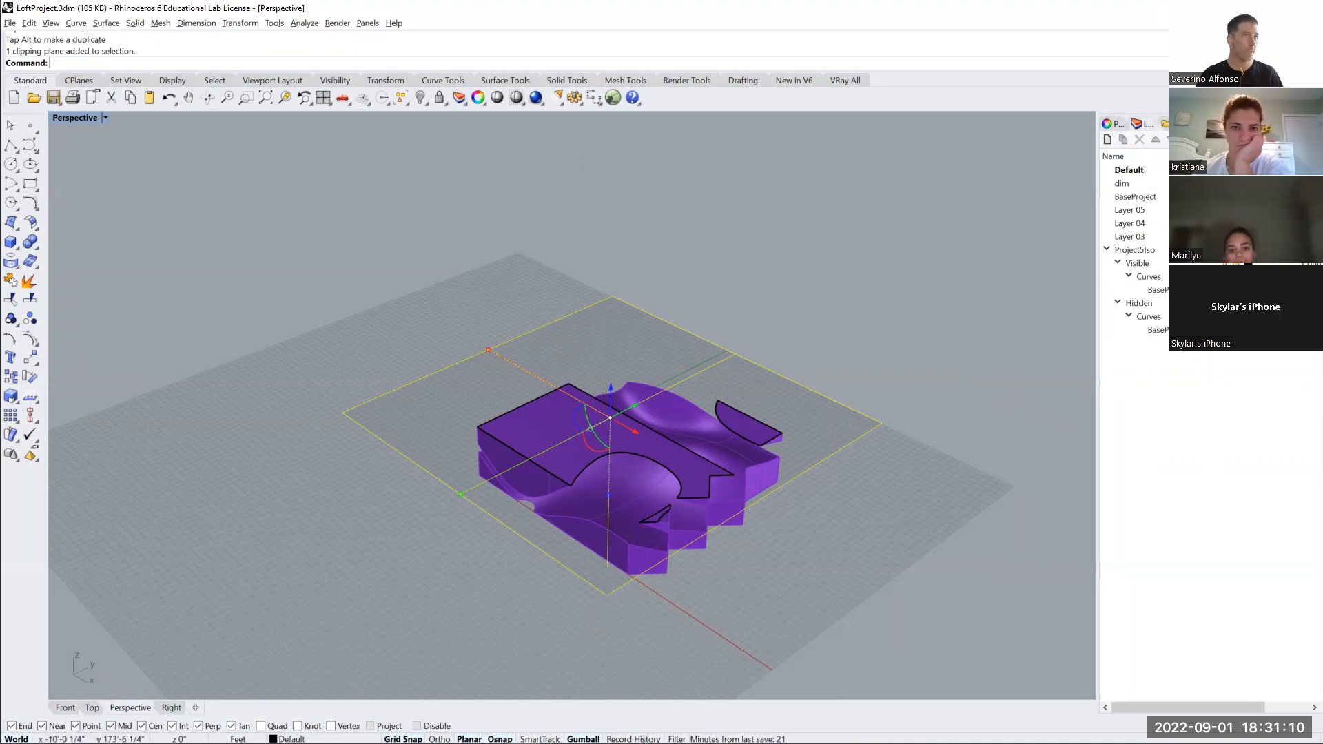
{"action": "left_click", "coordinate": [1108, 139]}
{"action": "type", "text": "dlipp"}
{"action": "key", "text": "Return"}
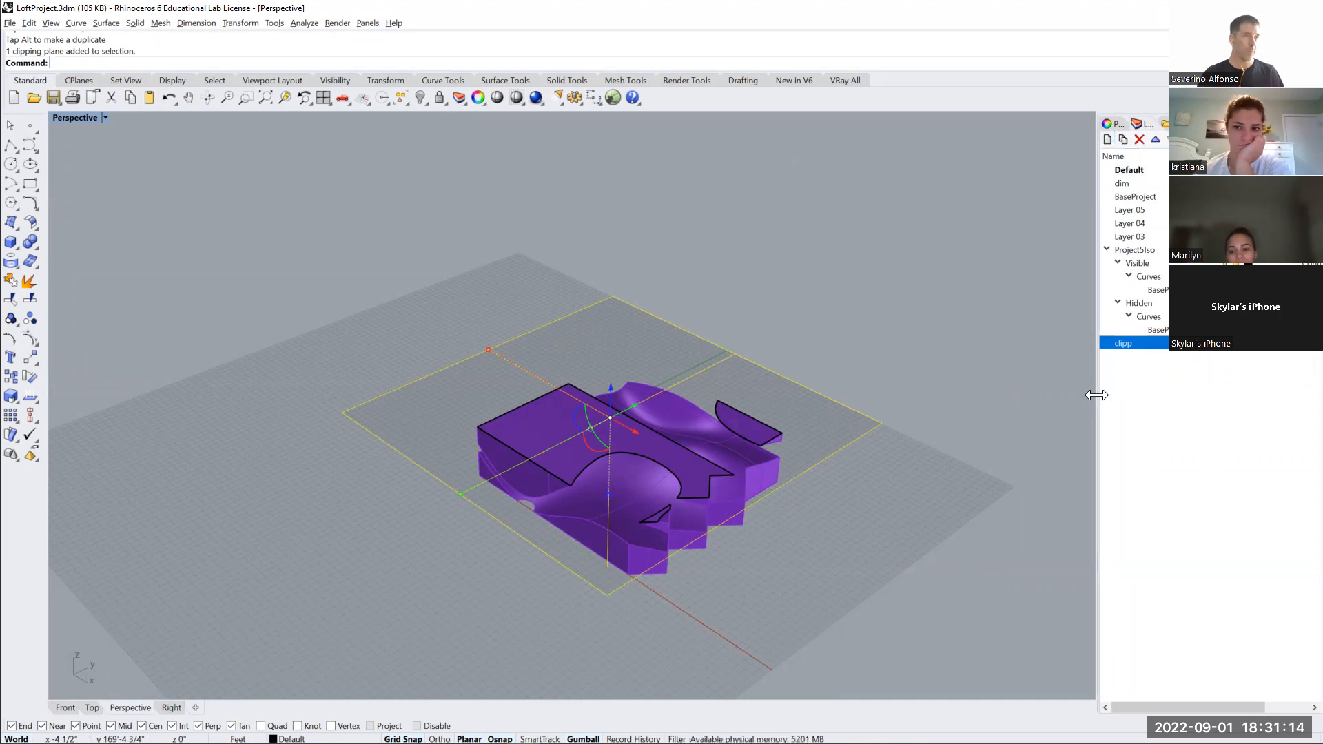
{"action": "right_click", "coordinate": [1125, 352]}
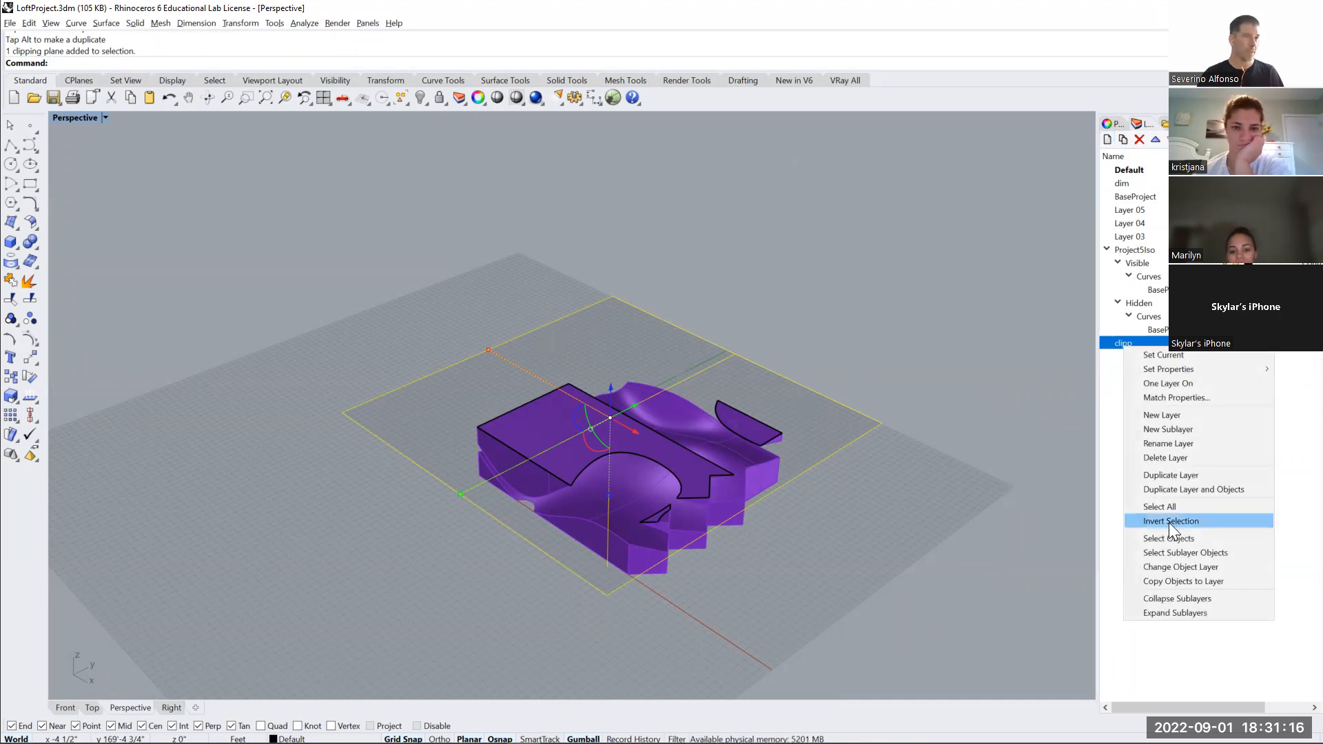
{"action": "left_click", "coordinate": [1170, 567]}
{"action": "left_click", "coordinate": [1224, 342]}
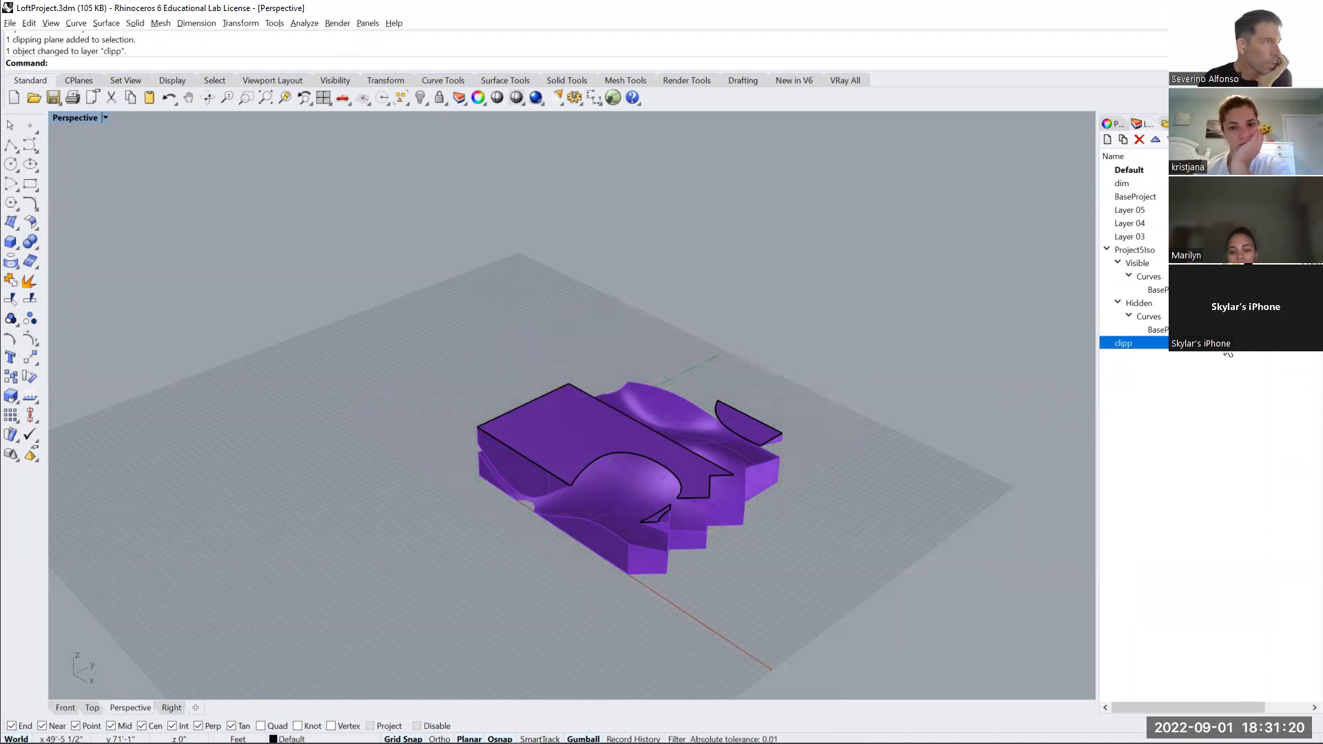
Purge all unused information from the file, including block definitions, annotation styles, groups, hatch patterns, layers, linetypes and materials
{"action": "right_click_drag", "start_coordinate": [912, 510], "coordinate": [932, 437]}
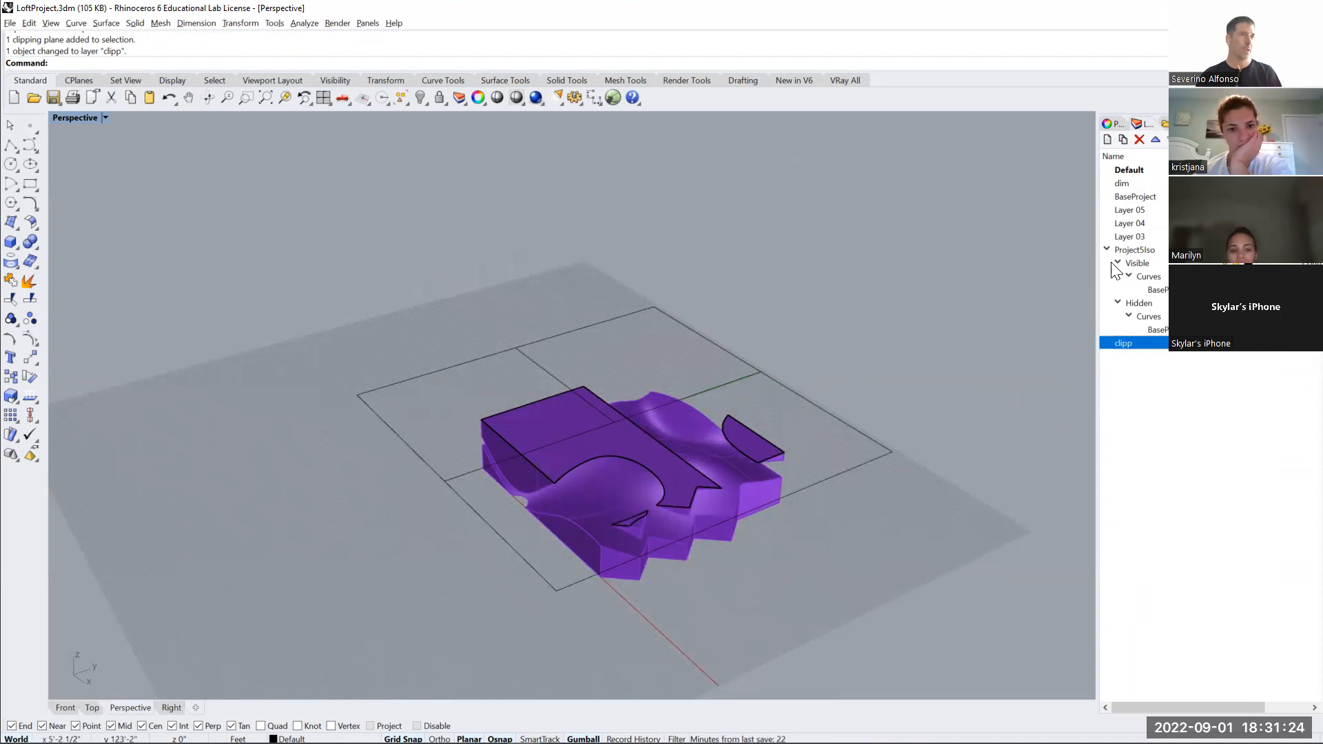
{"action": "right_click_drag", "start_coordinate": [1014, 400], "coordinate": [959, 402], "text": "shift"}
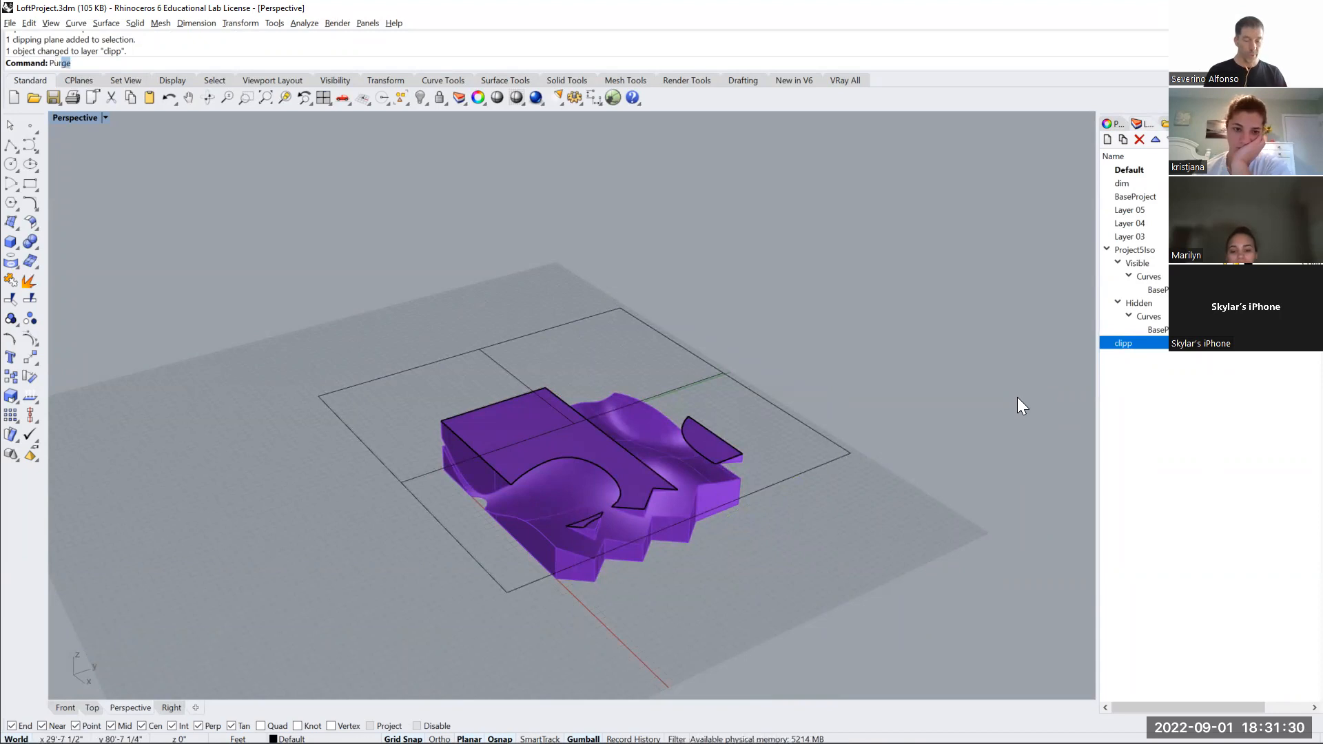
{"action": "key", "text": "Return"}
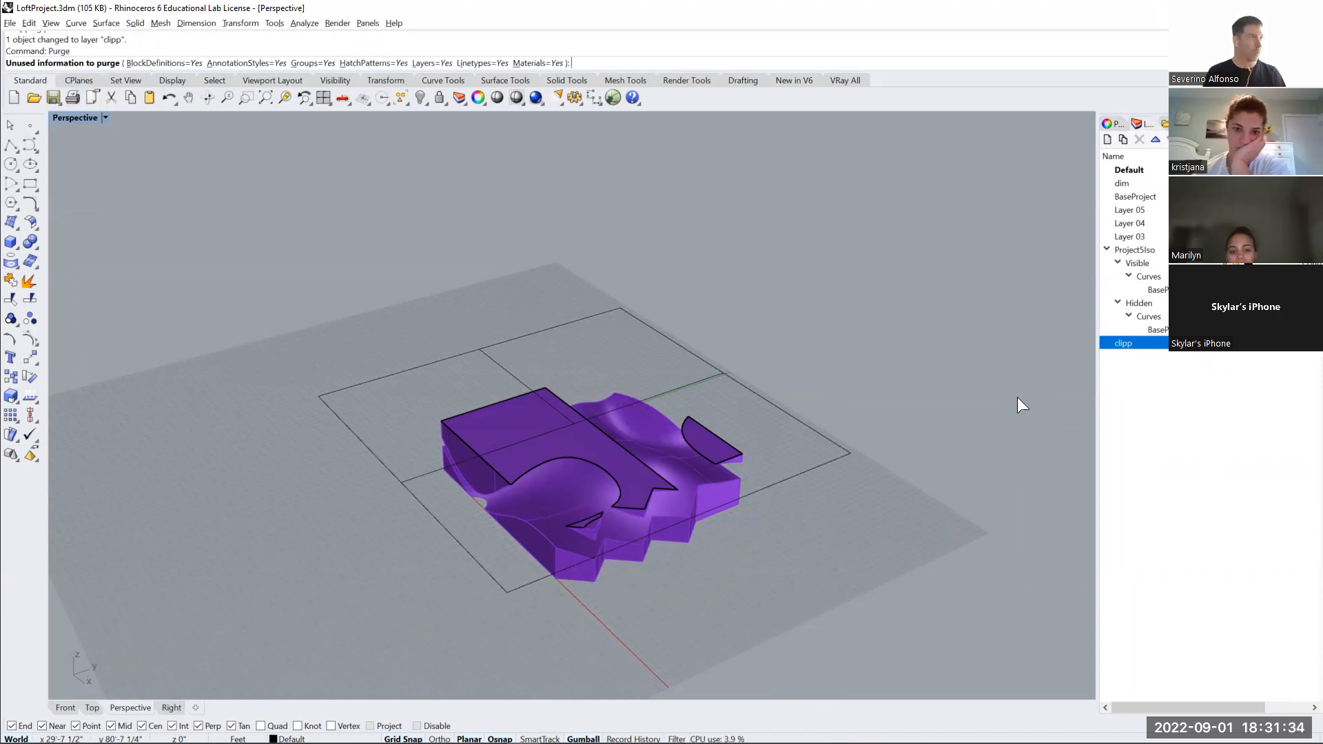
{"action": "key", "text": "Return"}
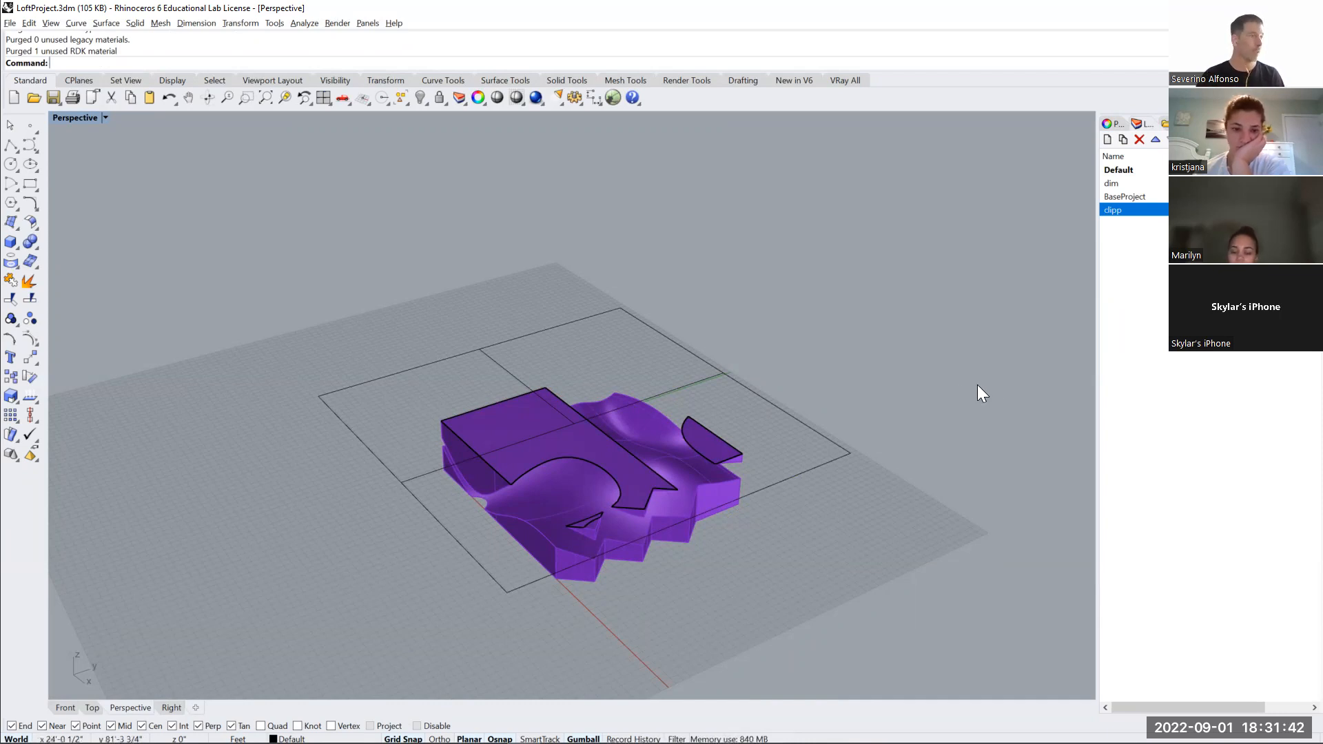
Turn the Perspective view to look down on the section cut and strengthen its perspective by adjusting lens length and dolly
{"action": "right_click_drag", "start_coordinate": [782, 488], "coordinate": [706, 481]}
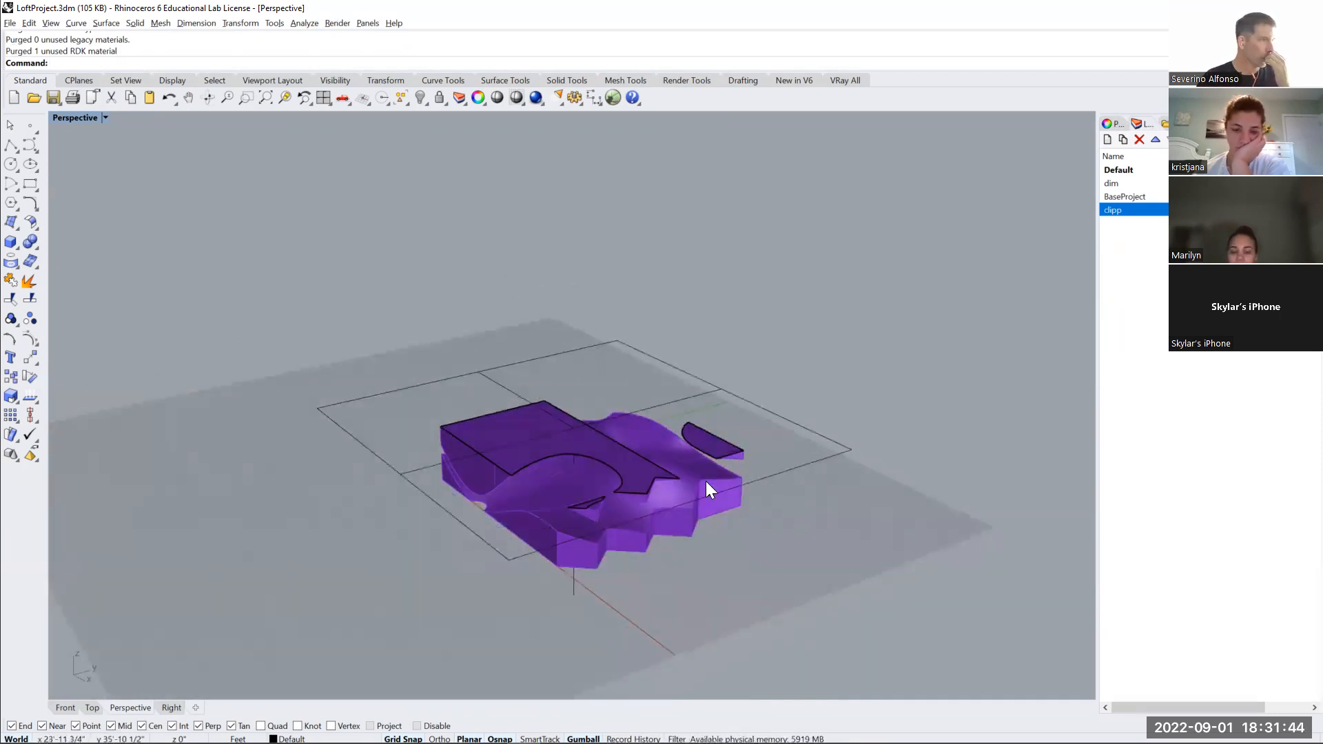
{"action": "right_click_drag", "start_coordinate": [581, 499], "coordinate": [540, 515]}
{"action": "right_click_drag", "start_coordinate": [216, 298], "coordinate": [319, 369]}
{"action": "left_click", "coordinate": [105, 117]}
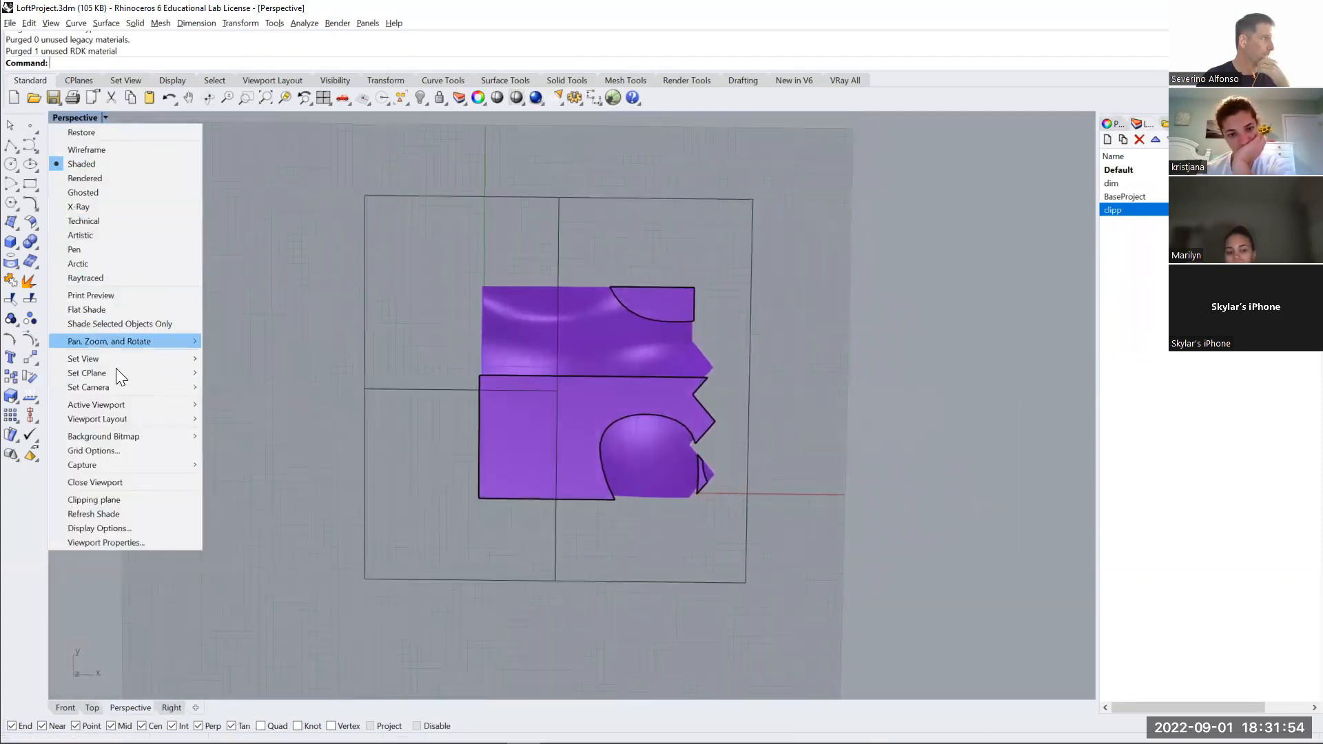
{"action": "mouse_move", "coordinate": [124, 387]}
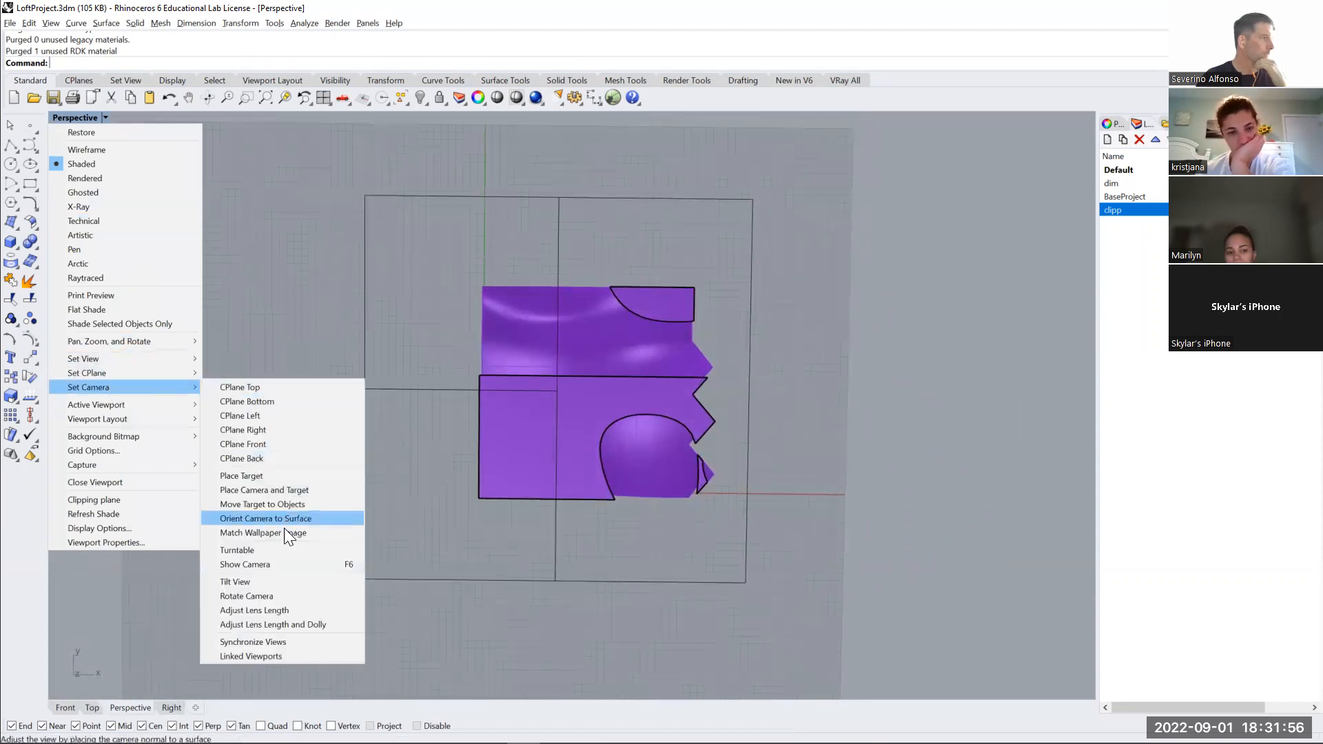
{"action": "left_click", "coordinate": [269, 624]}
{"action": "left_click_drag", "start_coordinate": [606, 292], "coordinate": [603, 366]}
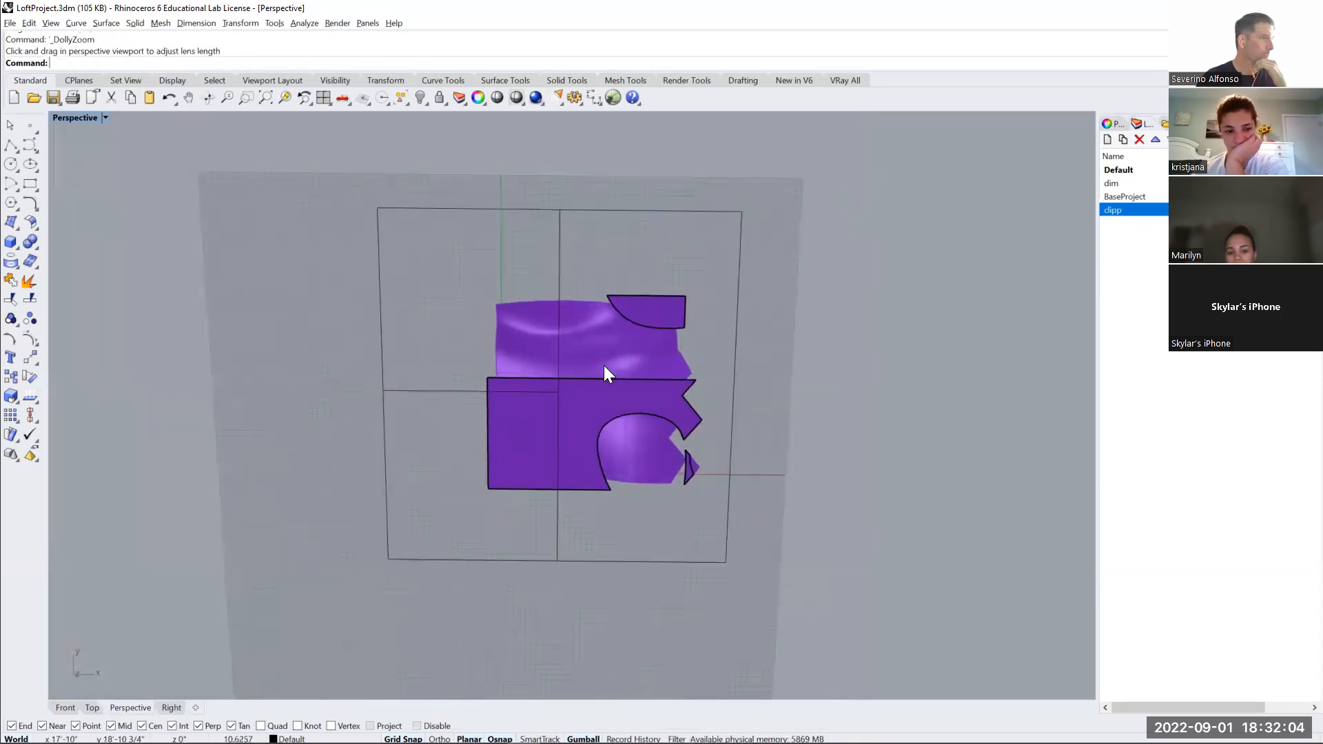
Frame the sectional perspective close up, looking straight down so the cut faces appear square and centred in the view
{"action": "scroll", "coordinate": [604, 366], "scroll_direction": "up", "scroll_amount": 2}
{"action": "mouse_move", "coordinate": [603, 365]}
{"action": "right_mouse_down"}
{"action": "mouse_move", "coordinate": [593, 376]}
{"action": "mouse_move", "coordinate": [572, 338]}
{"action": "mouse_move", "coordinate": [594, 370]}
{"action": "right_mouse_up"}
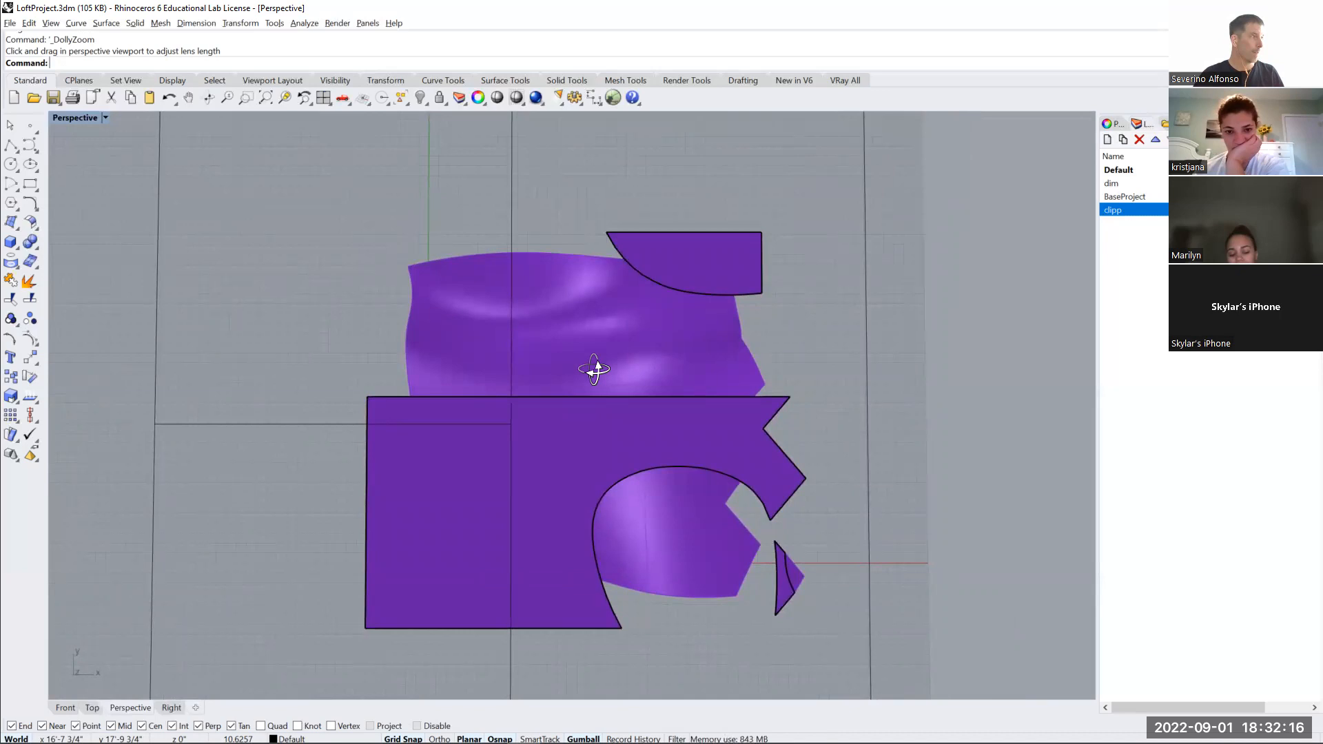
{"action": "right_click_drag", "start_coordinate": [594, 370], "coordinate": [593, 369]}
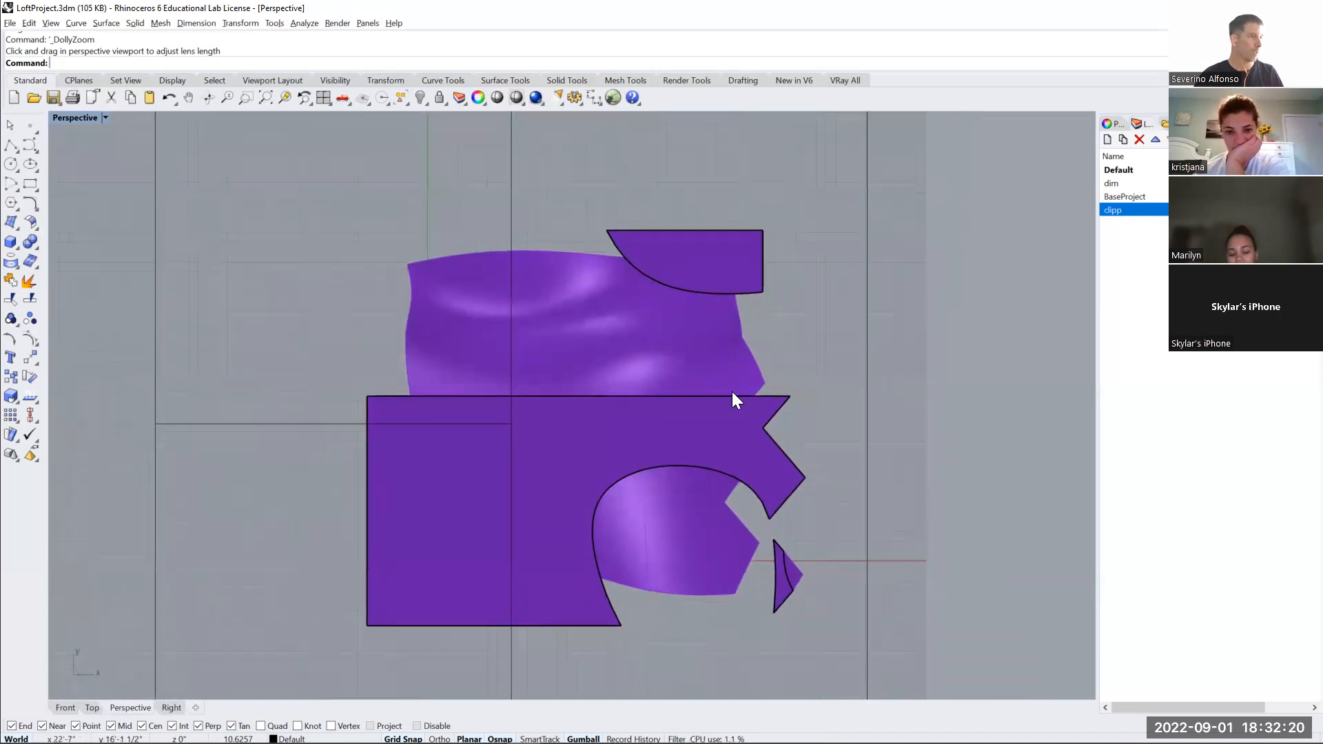
{"action": "right_click_drag", "start_coordinate": [804, 512], "coordinate": [799, 474], "text": "shift"}
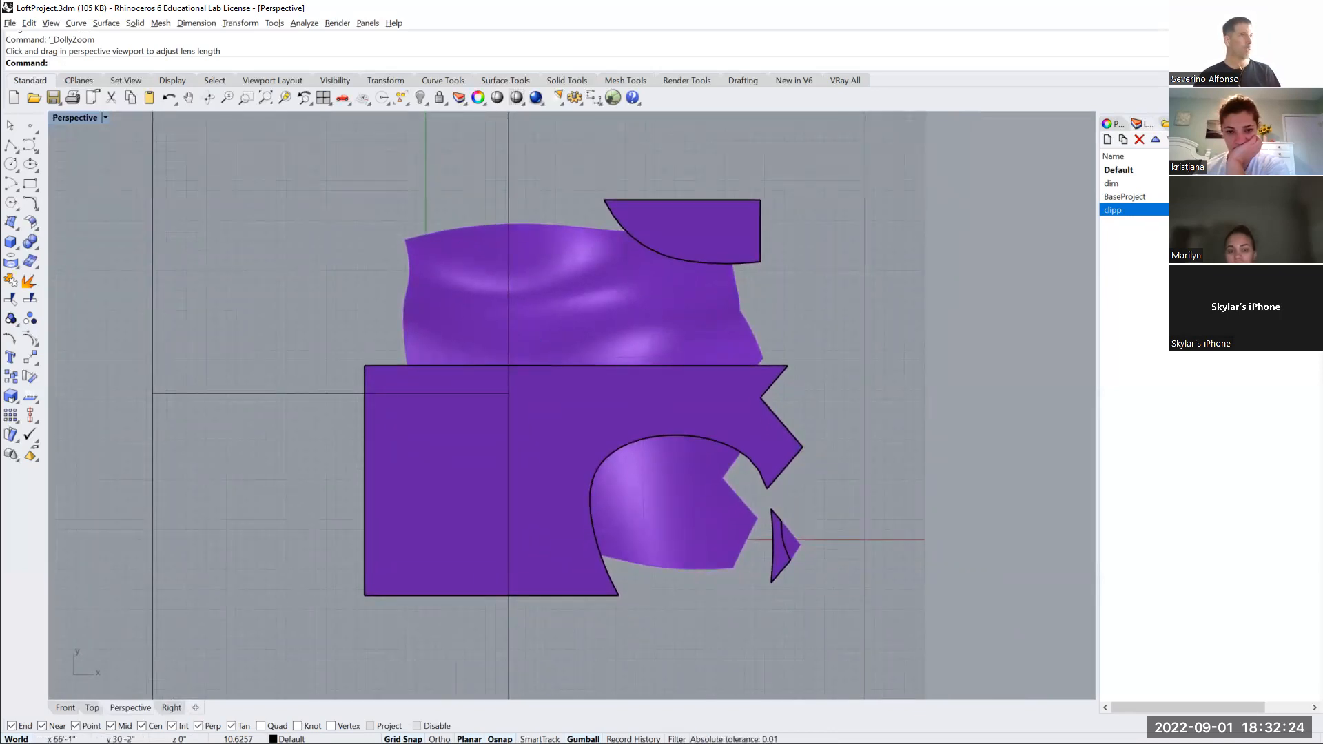
Save the current viewport as a named view called Section Persp Good, and test it by restoring it after zooming out
{"action": "left_click", "coordinate": [1223, 124]}
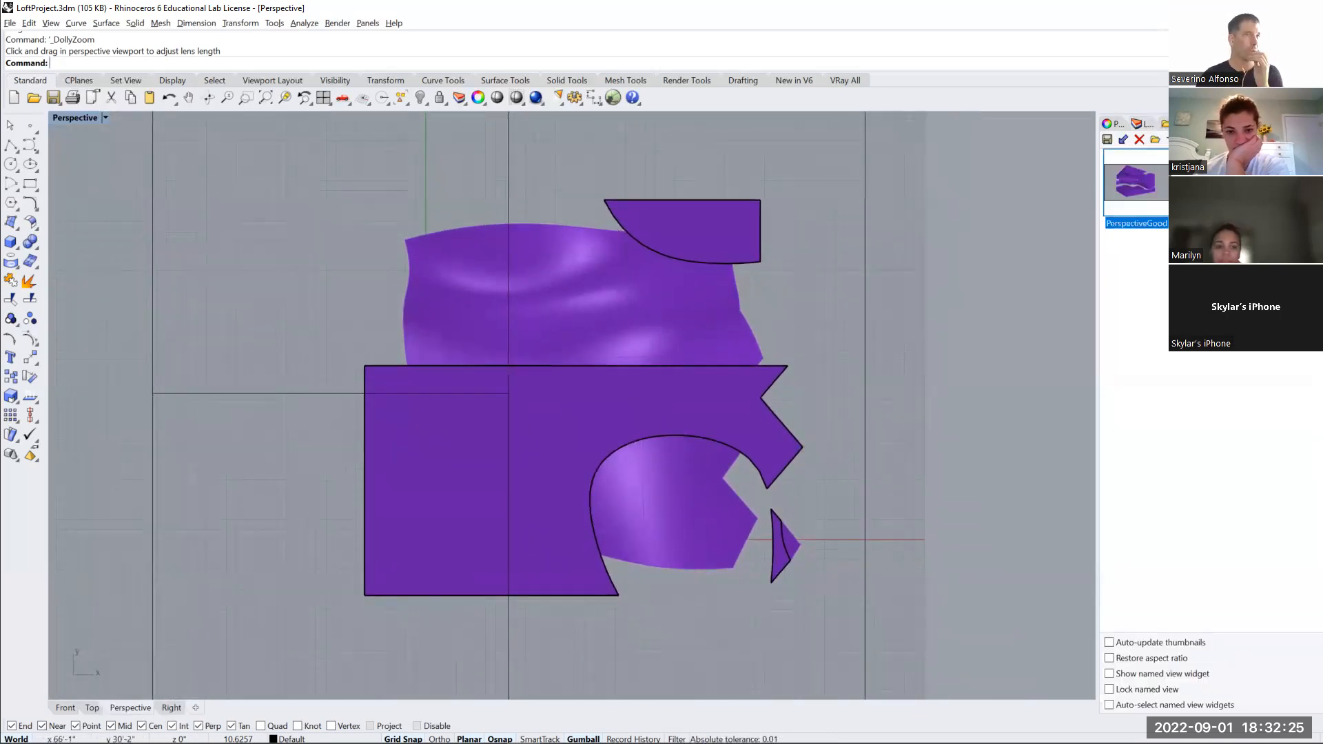
{"action": "left_click", "coordinate": [105, 117]}
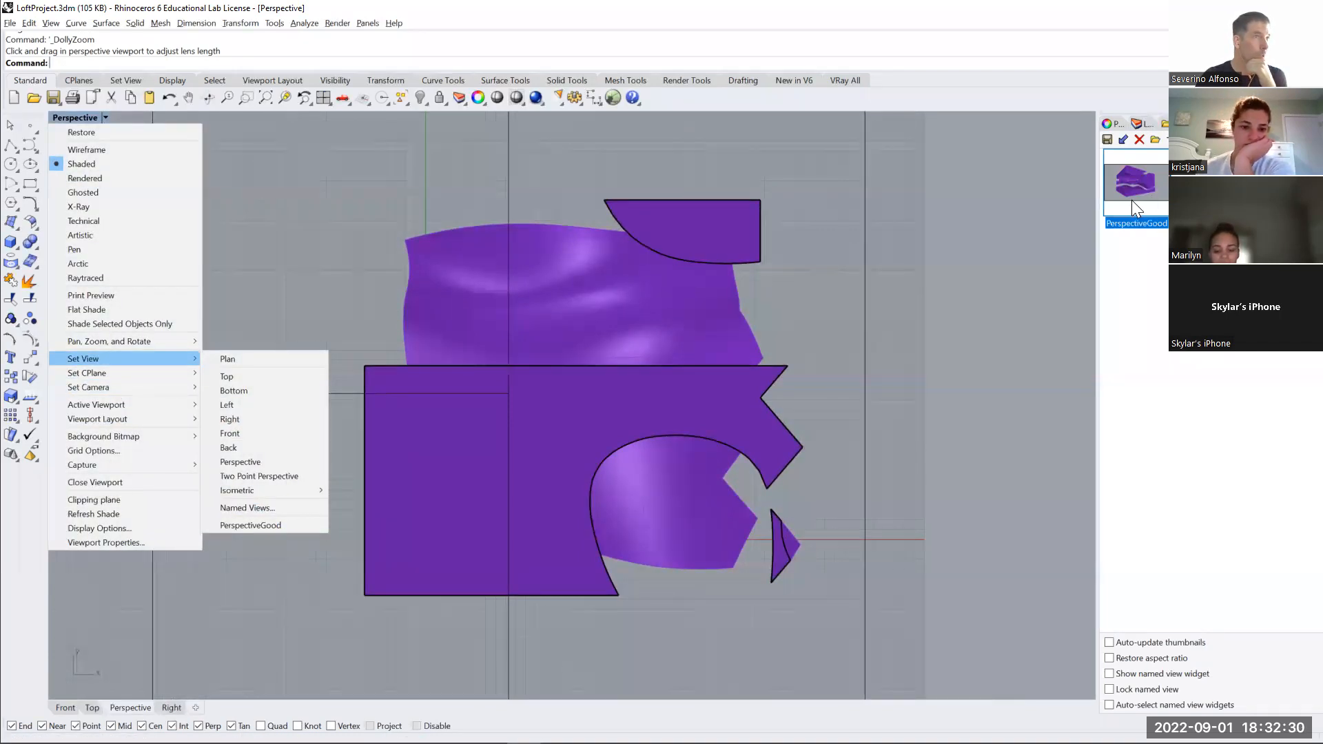
{"action": "left_click", "coordinate": [1107, 139]}
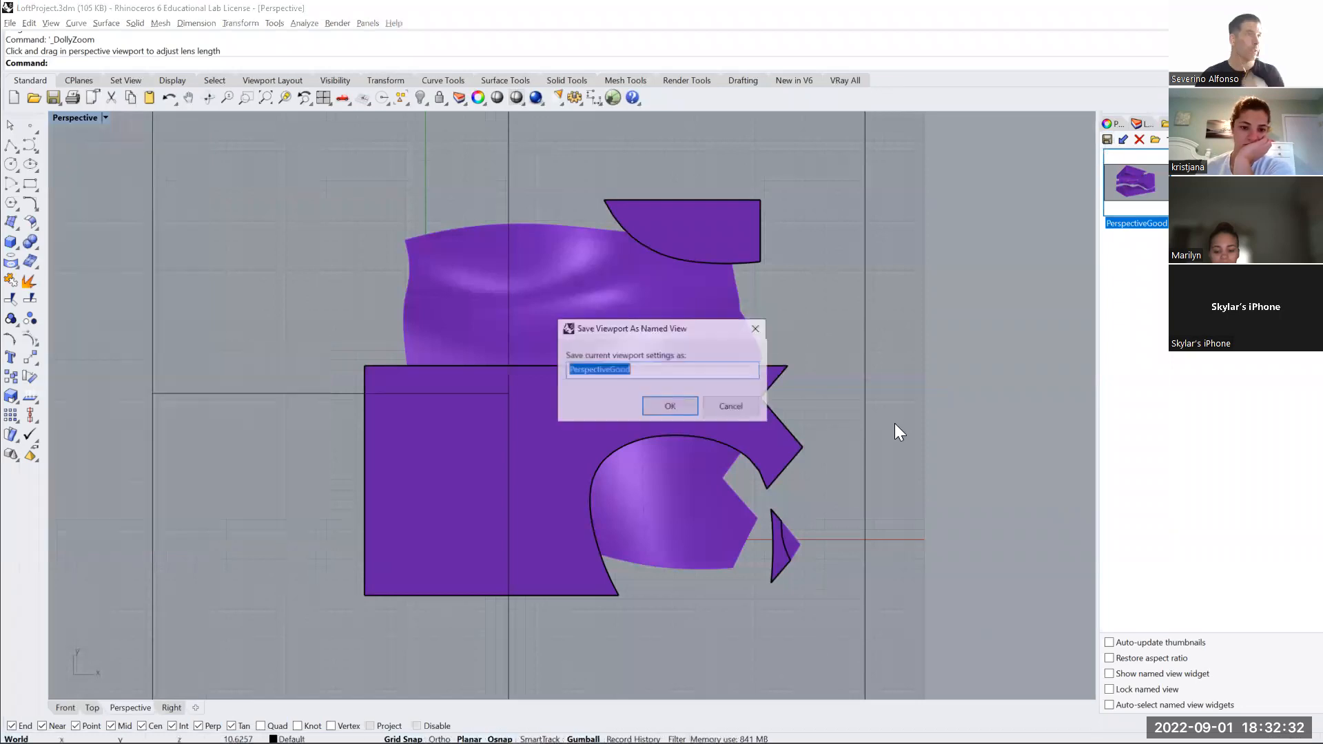
{"action": "type", "text": "Section Persp Goo"}
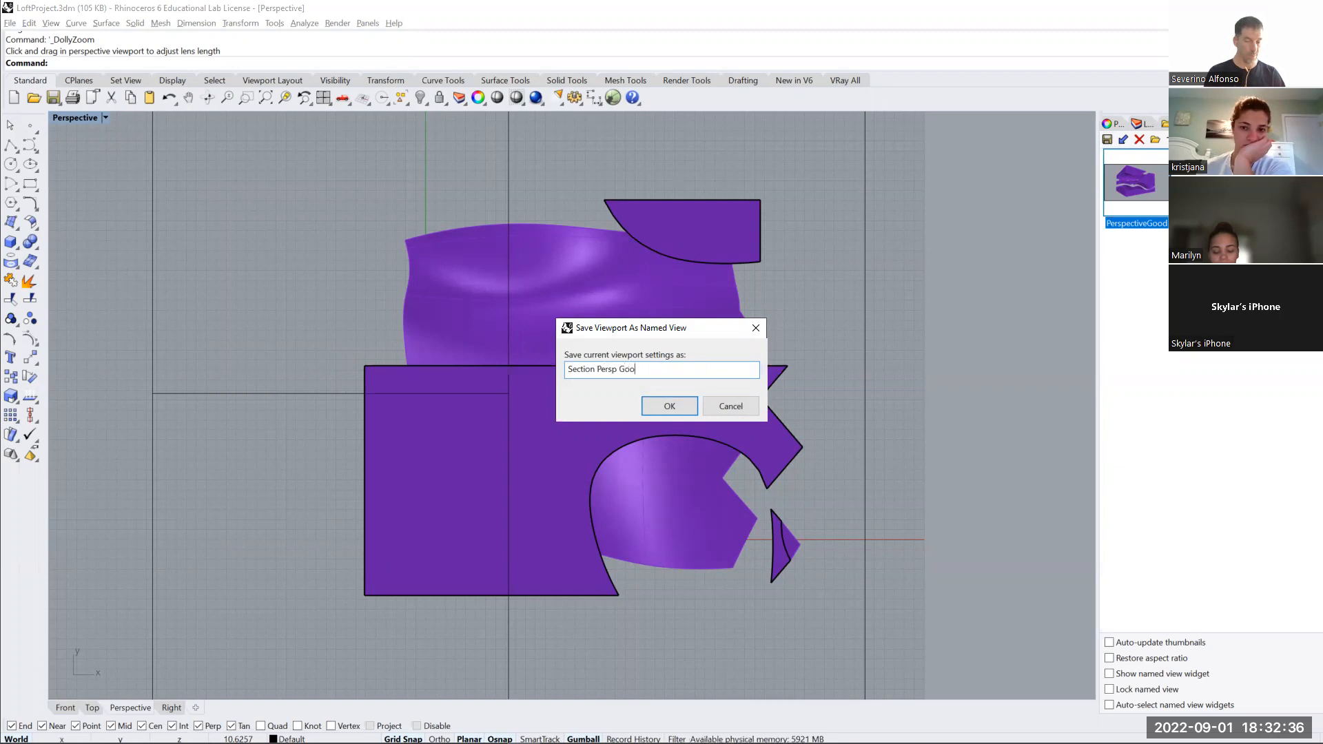
{"action": "type", "text": "d"}
{"action": "key", "text": "Return"}
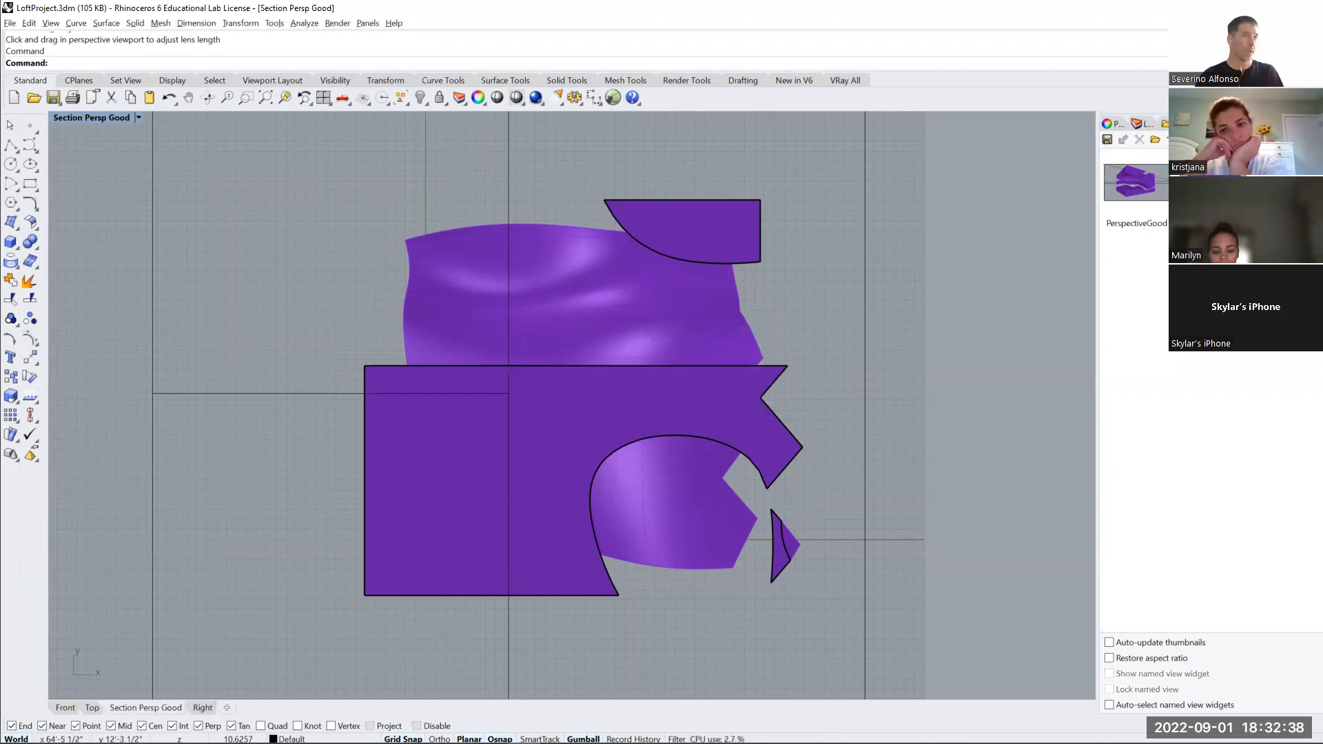
{"action": "scroll", "coordinate": [949, 385], "scroll_direction": "down", "scroll_amount": 6}
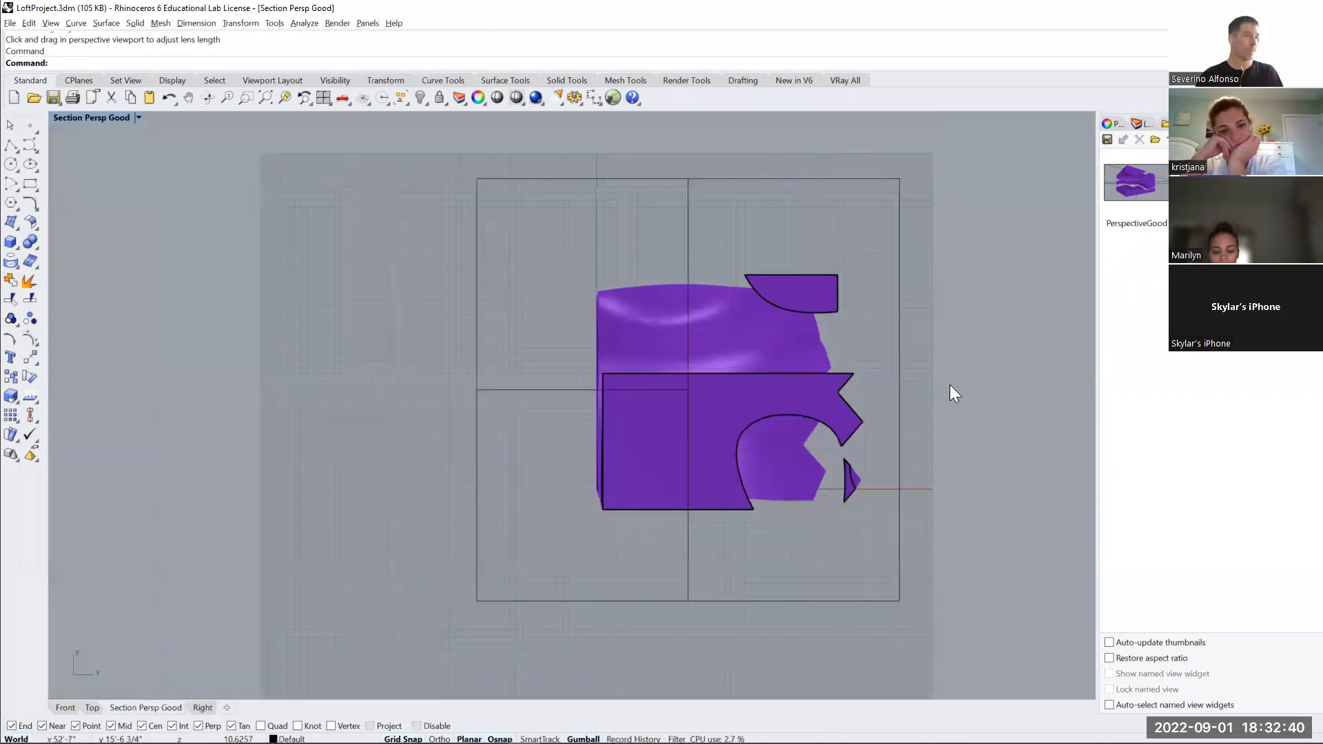
{"action": "double_click", "coordinate": [1213, 184]}
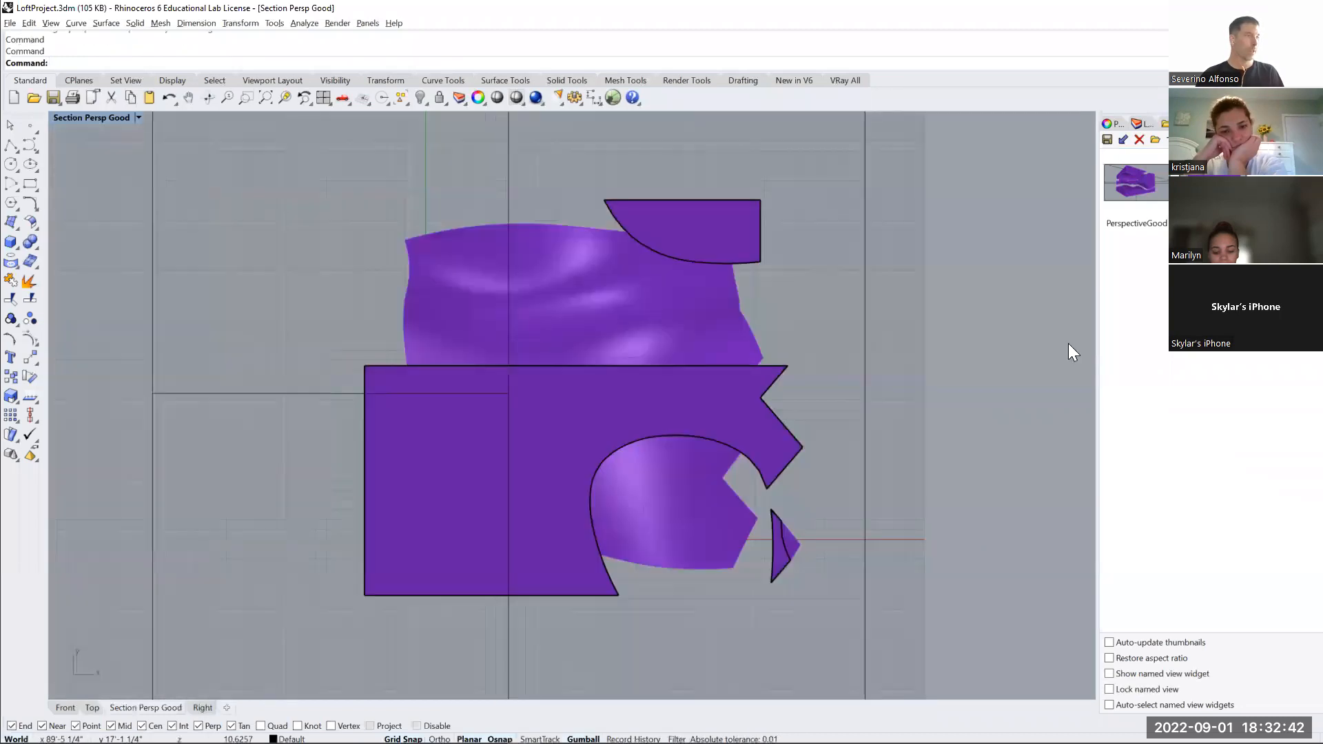
Run Make2D on the model and clipping plane from Section Persp Good with hidden lines and clipping plane intersections, and show the Top view
{"action": "left_click_drag", "start_coordinate": [966, 164], "coordinate": [830, 298]}
{"action": "left_click_drag", "start_coordinate": [971, 150], "coordinate": [316, 609]}
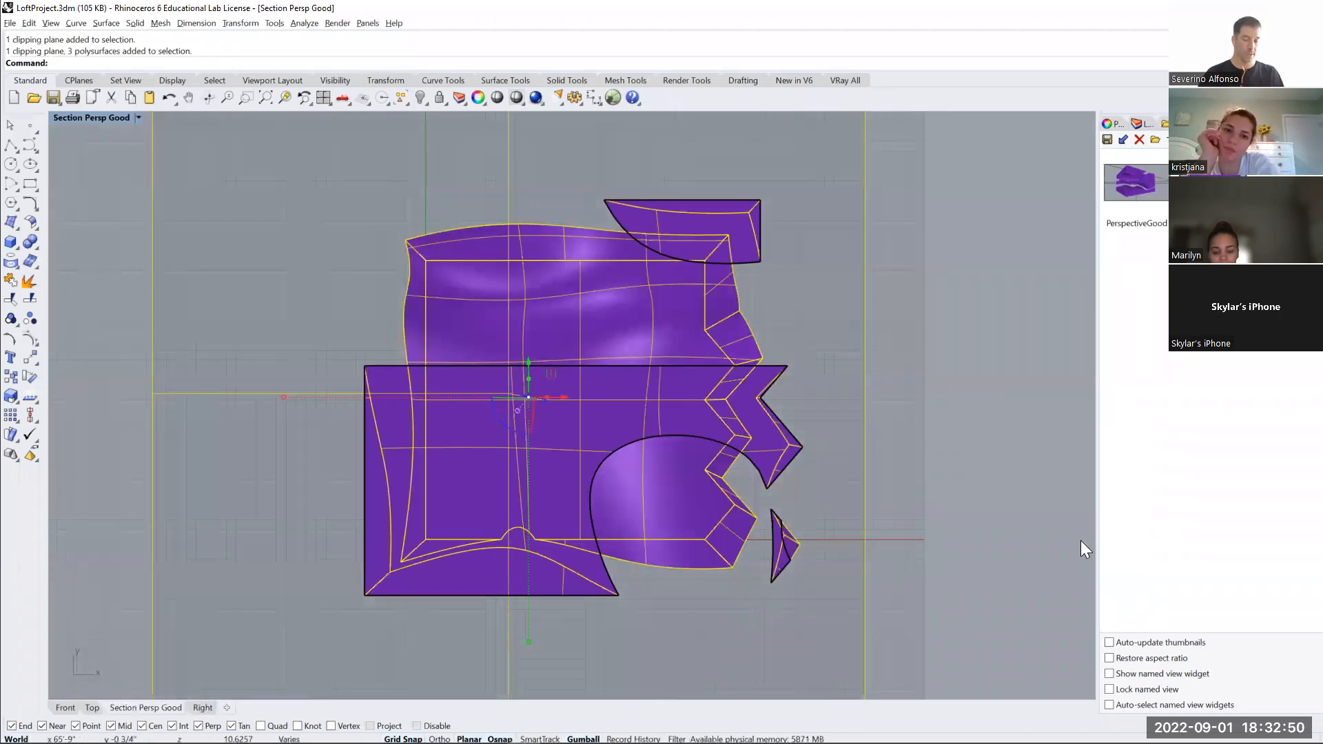
{"action": "type", "text": "Make2D"}
{"action": "key", "text": "Return"}
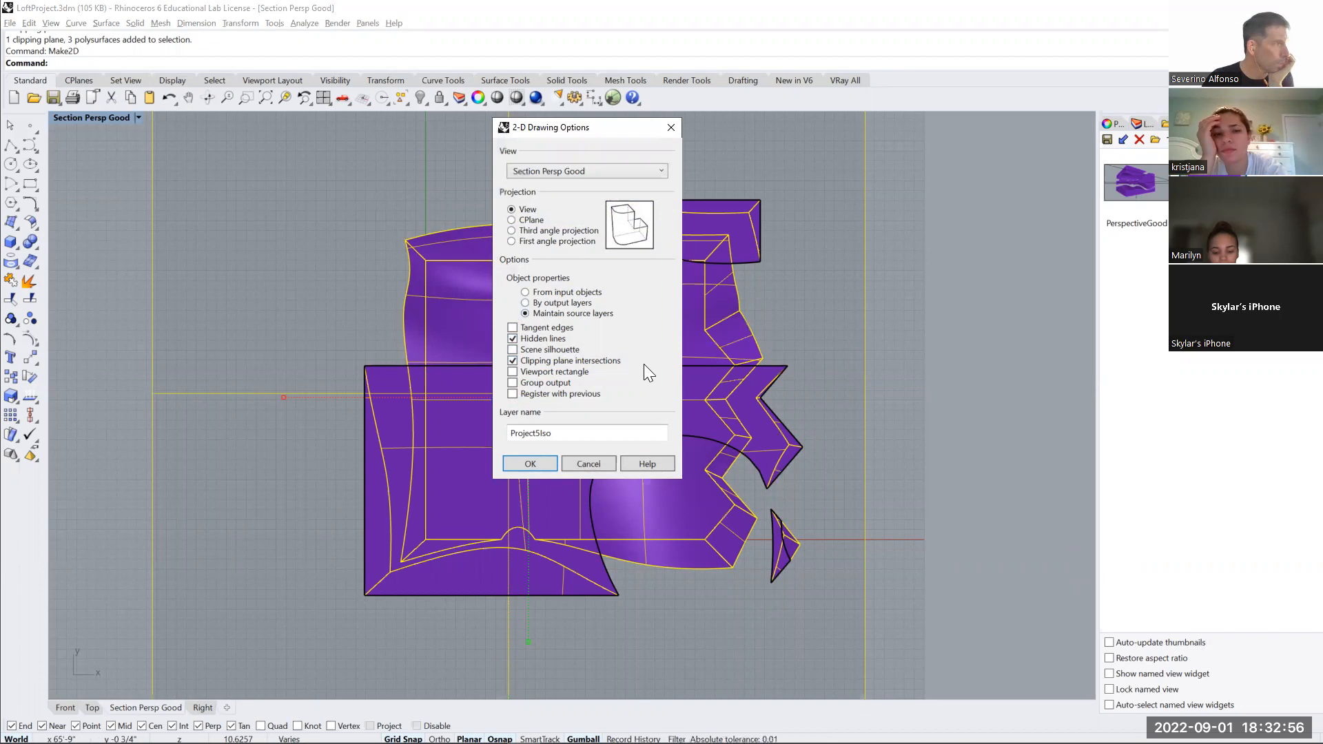
{"action": "left_click", "coordinate": [532, 464]}
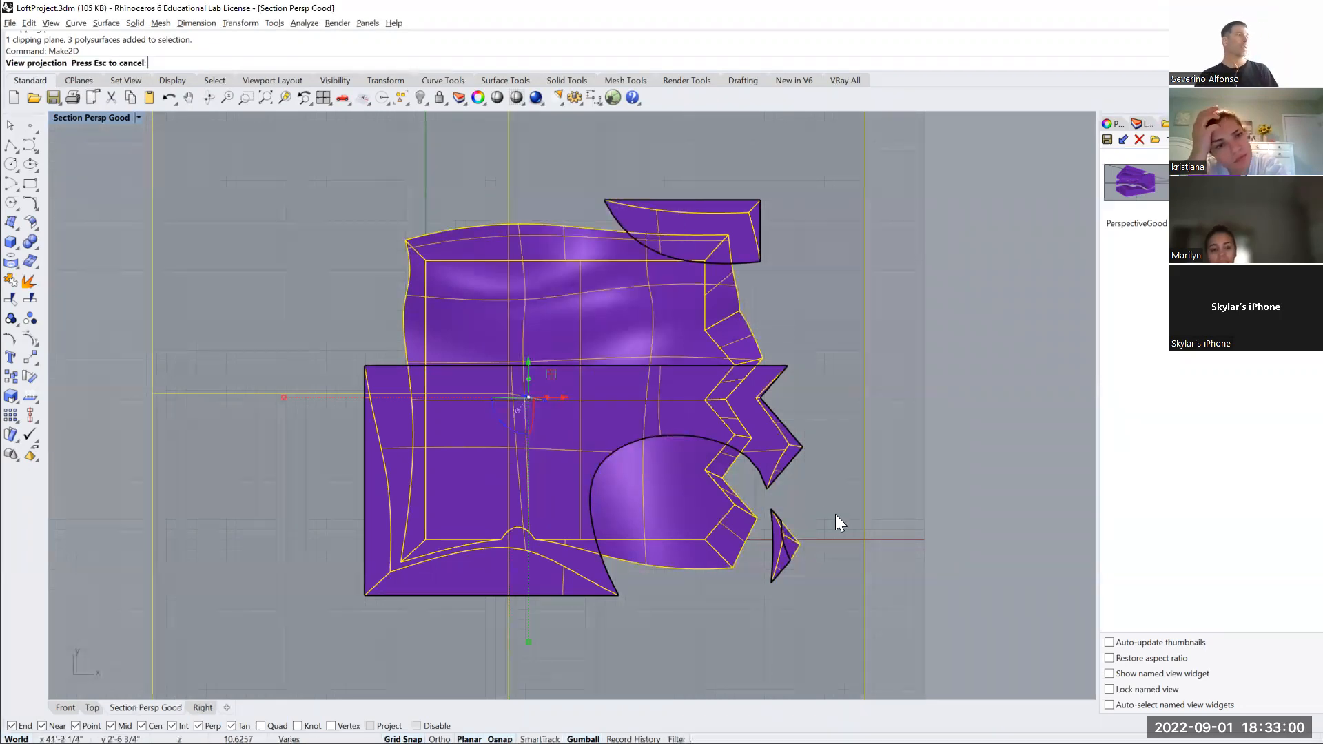
{"action": "key", "text": "ctrl+Tab"}
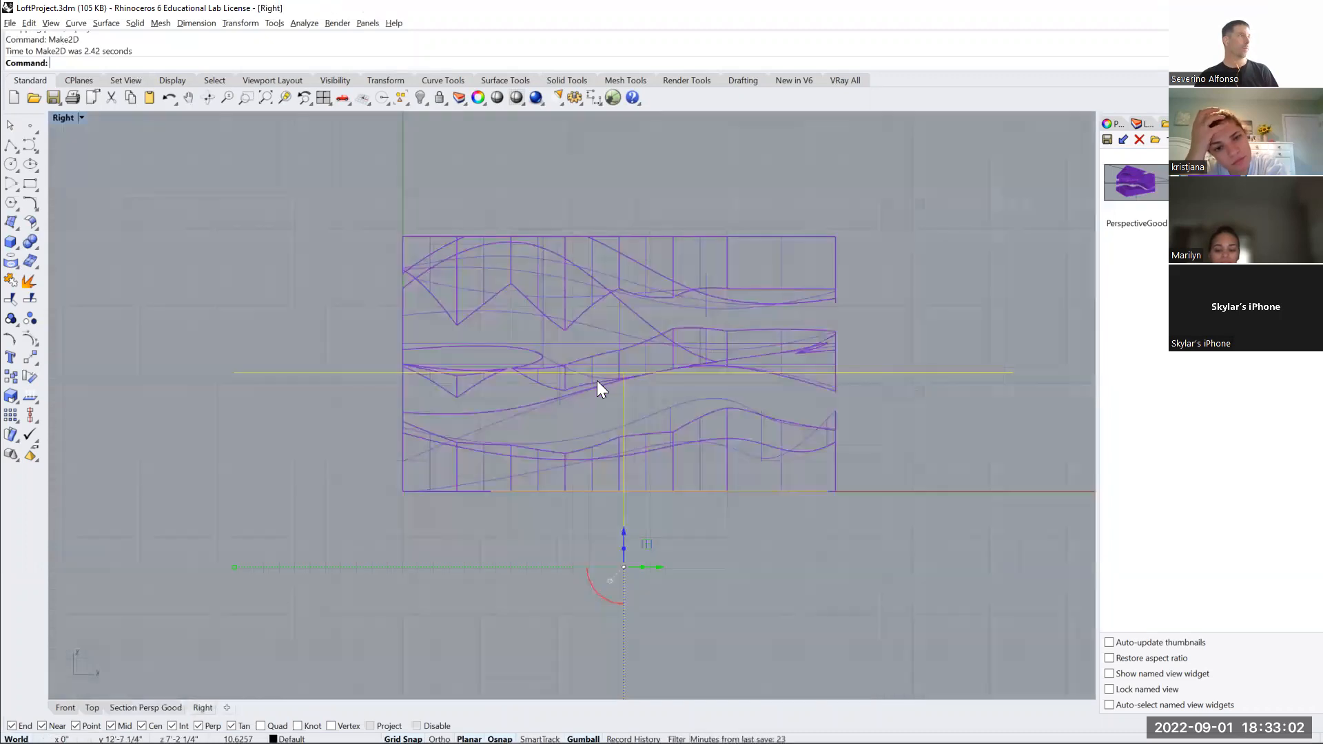
{"action": "key", "text": "ctrl+Tab"}
{"action": "key", "text": "ctrl+Tab"}
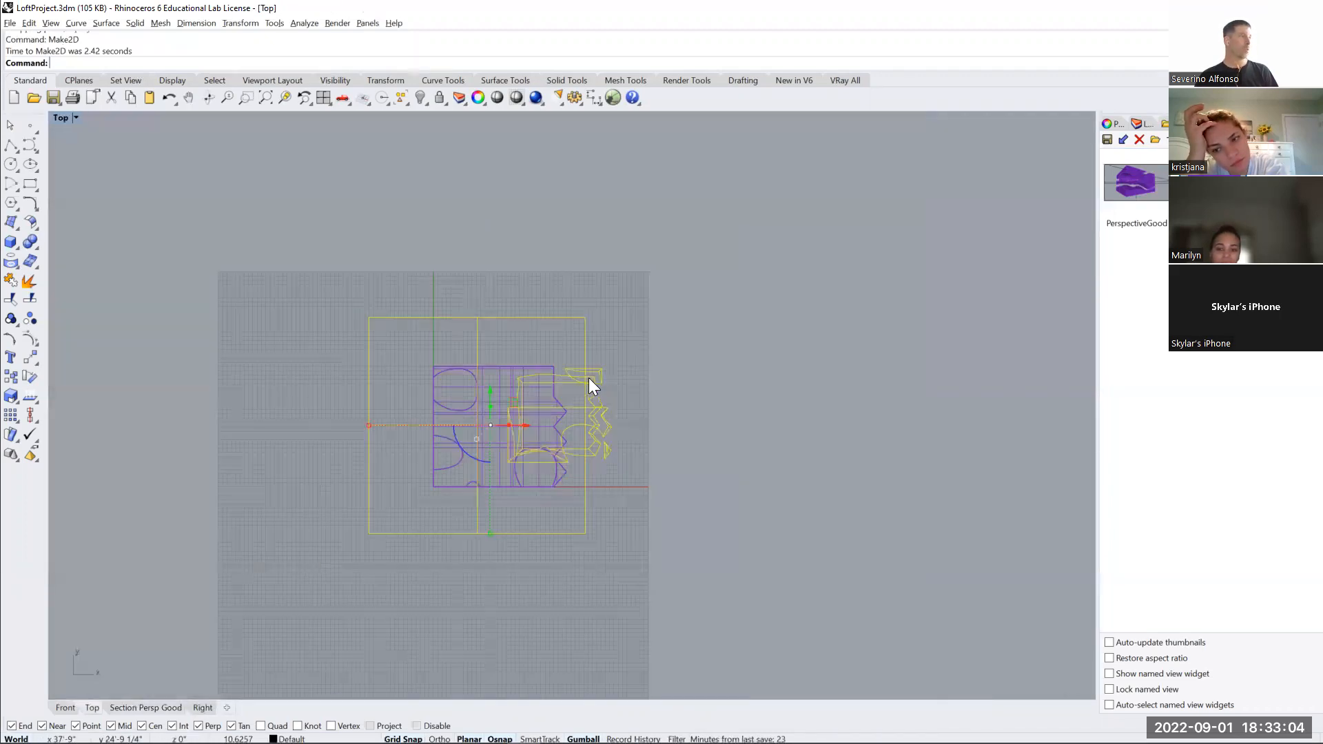
Export the selected Make2D section linework to the Desktop as an Adobe Illustrator file named Sec1Loft3
{"action": "left_click", "coordinate": [10, 22]}
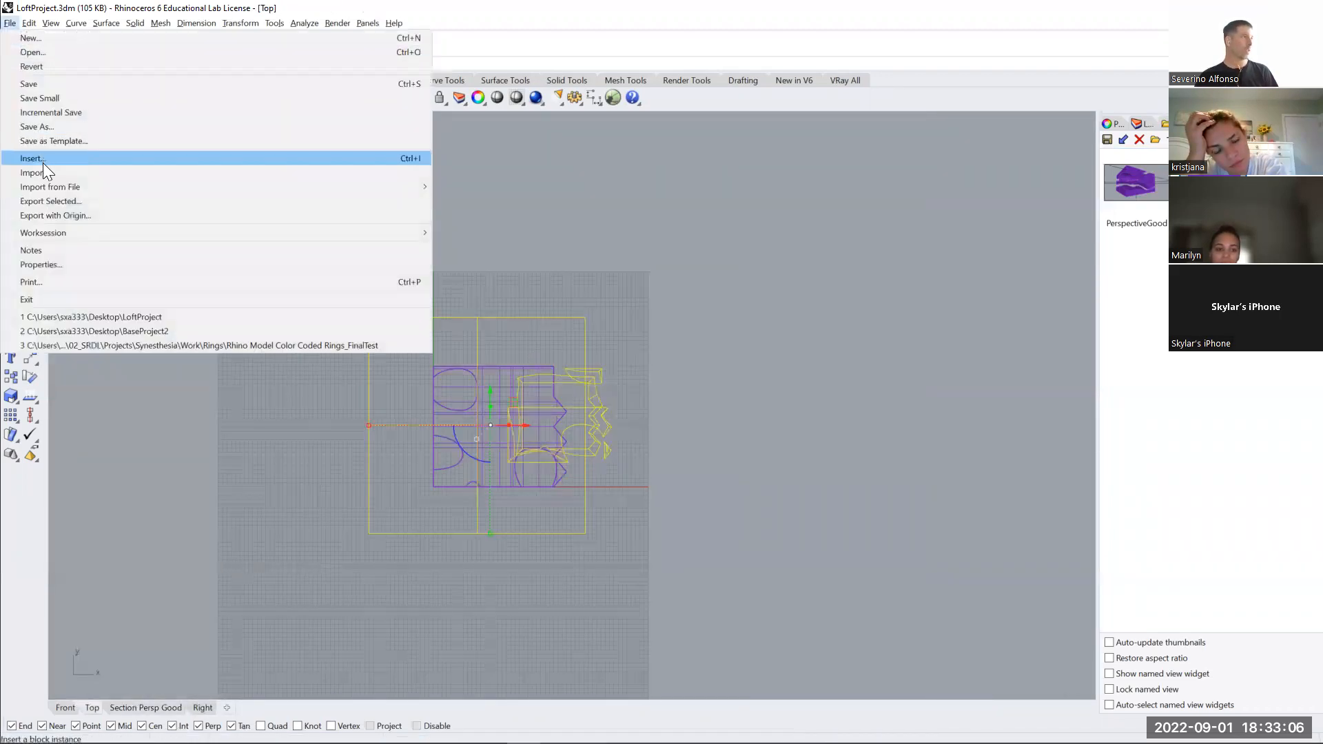
{"action": "left_click", "coordinate": [49, 201]}
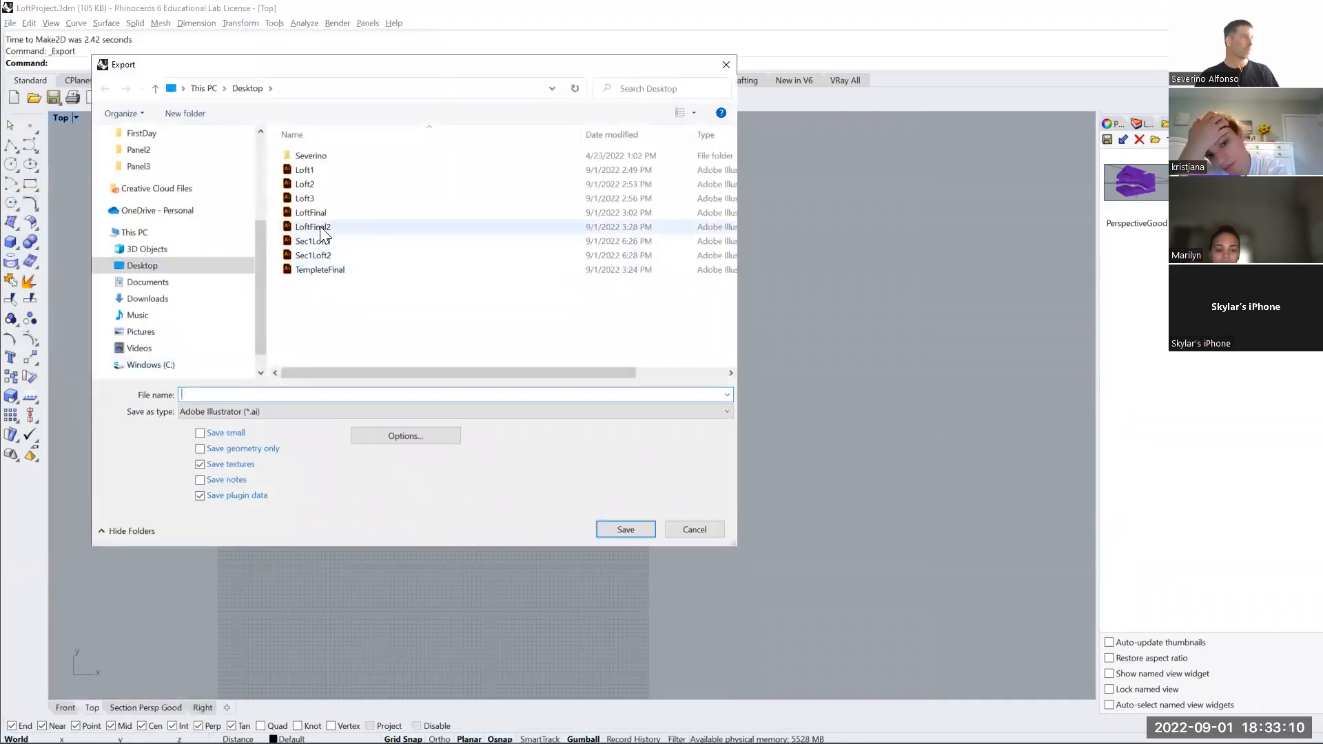
{"action": "left_click", "coordinate": [314, 255]}
{"action": "left_click", "coordinate": [254, 394]}
{"action": "key", "text": "BackSpace"}
{"action": "type", "text": "3"}
{"action": "key", "text": "Return"}
{"action": "left_click", "coordinate": [431, 474]}
Delete the exported 2D linework from the Top view, and undo the deletion of the clipping plane
{"action": "key", "text": "Delete"}
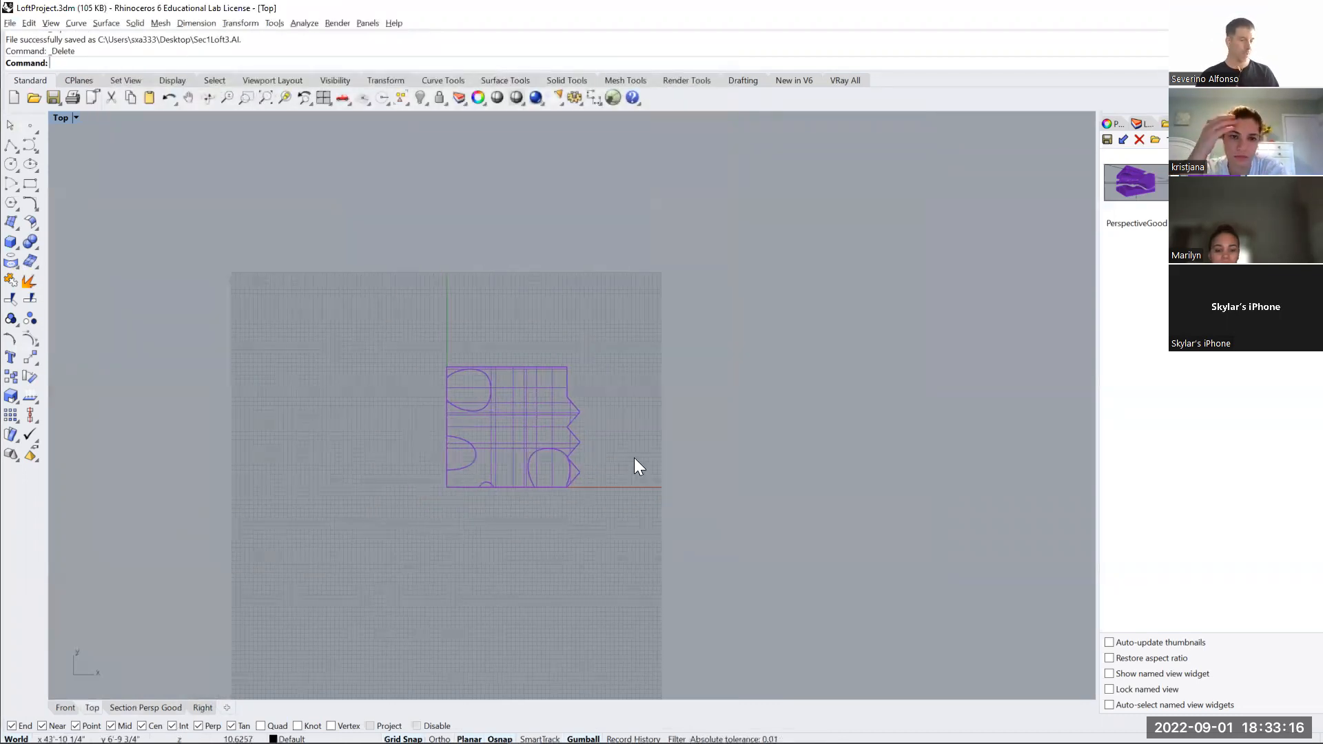
{"action": "key", "text": "ctrl+z"}
{"action": "left_click", "coordinate": [669, 476]}
{"action": "right_click_drag", "start_coordinate": [624, 437], "coordinate": [529, 433]}
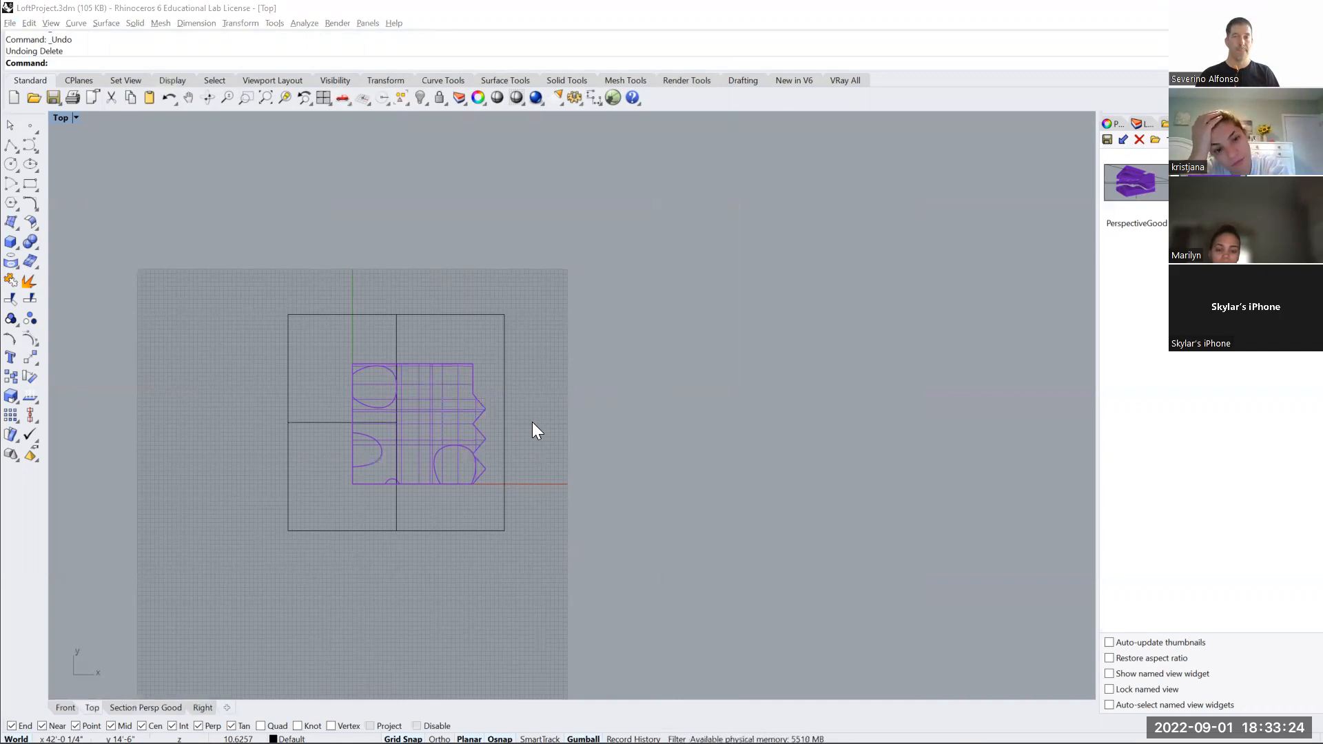
Switch to Illustrator and open Sec1Loft3 from the Desktop
{"action": "key", "text": "alt+Tab"}
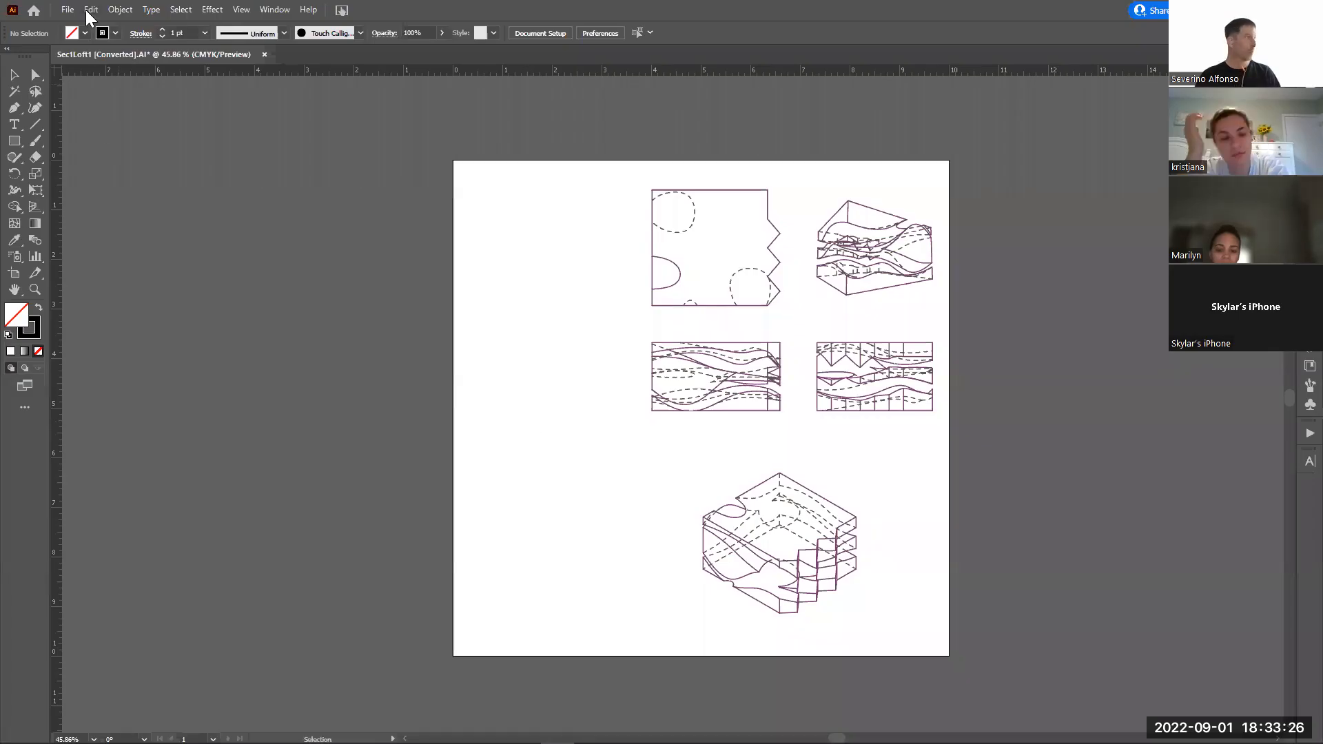
{"action": "left_click", "coordinate": [67, 9]}
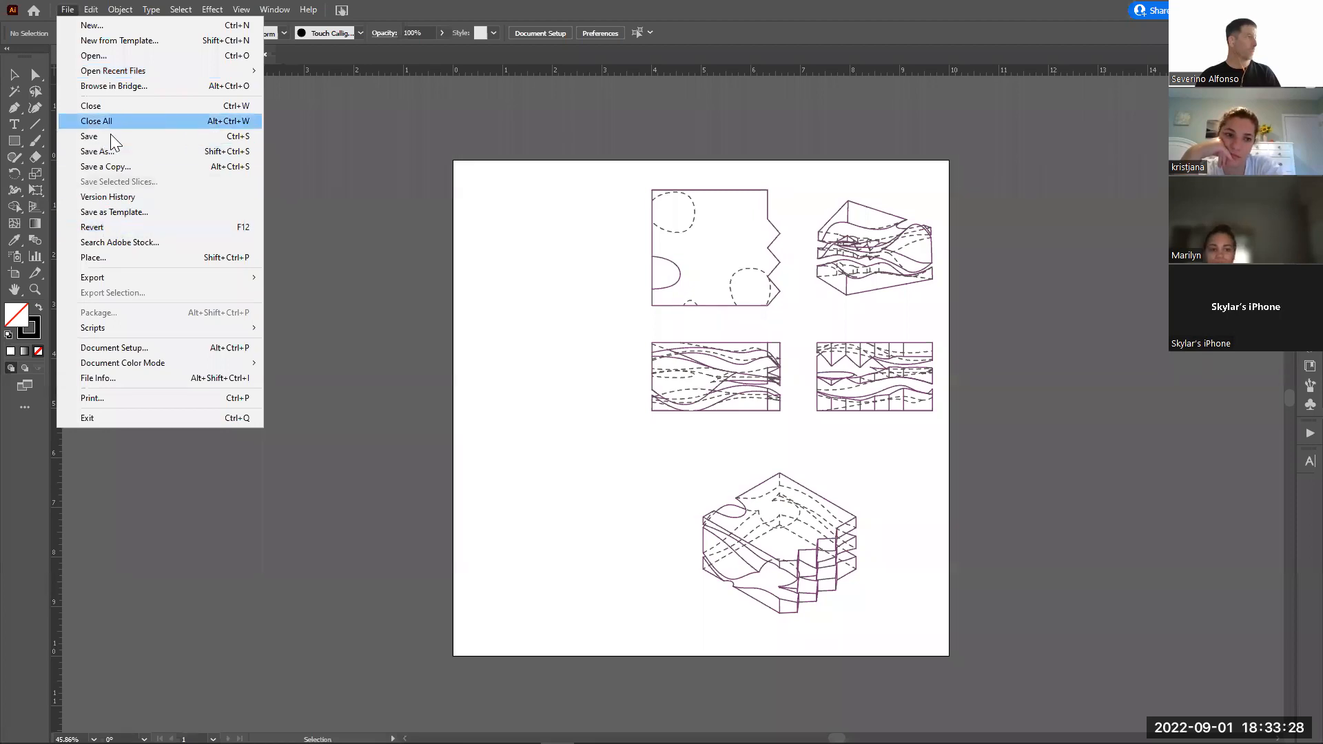
{"action": "left_click", "coordinate": [120, 58]}
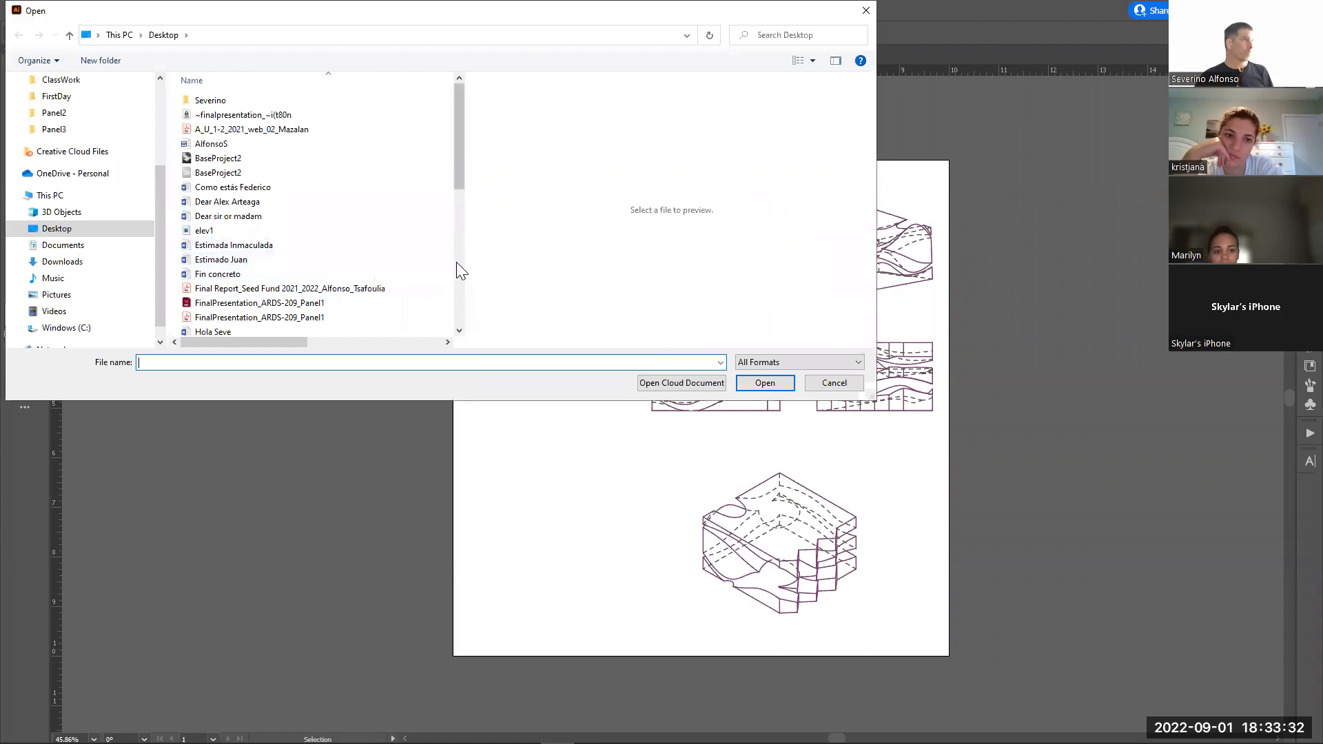
{"action": "scroll", "coordinate": [456, 262], "scroll_direction": "down", "scroll_amount": 7}
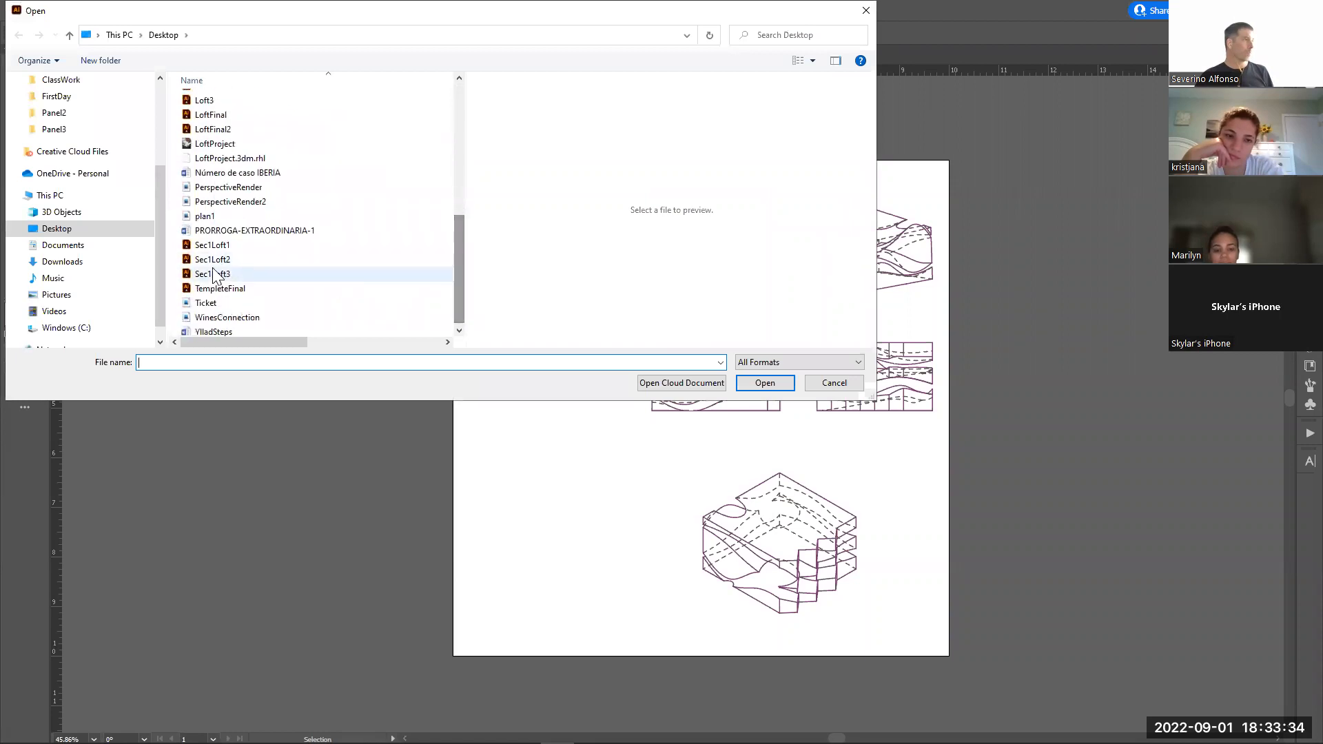
{"action": "left_click", "coordinate": [209, 279]}
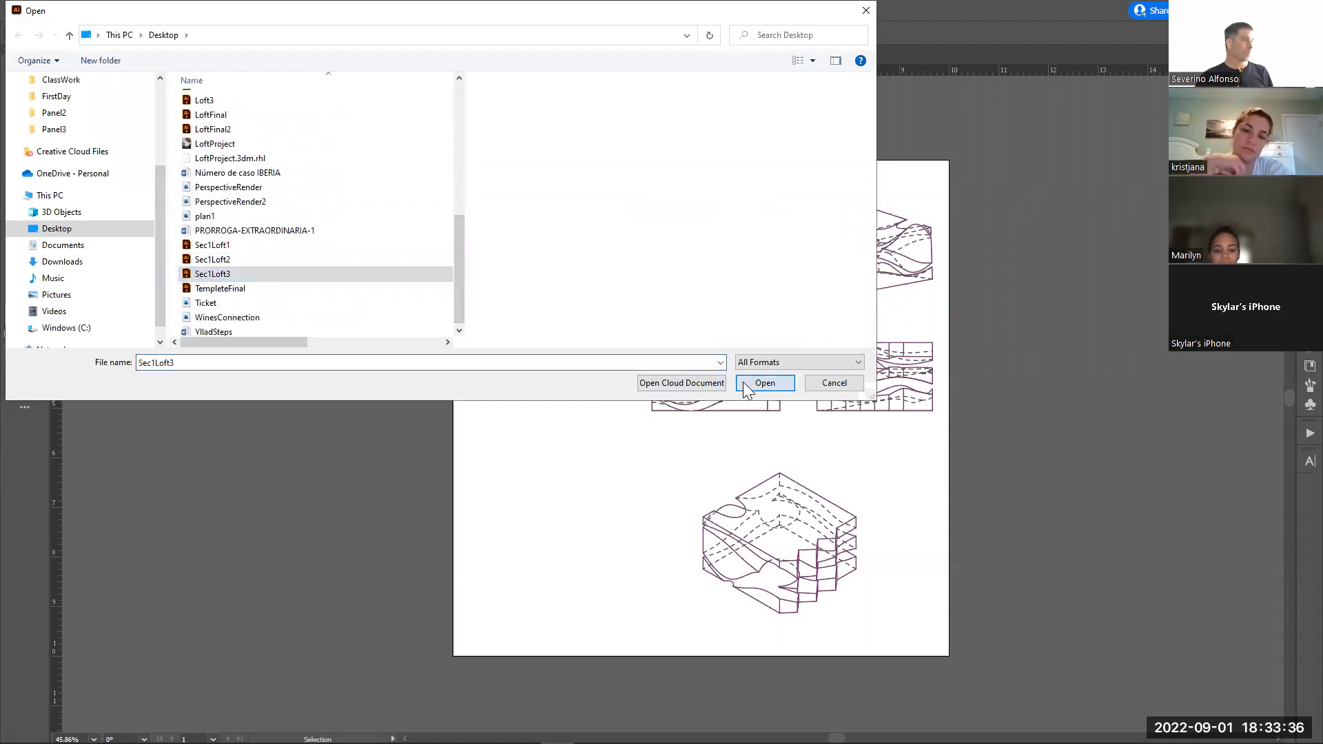
{"action": "left_click", "coordinate": [765, 382]}
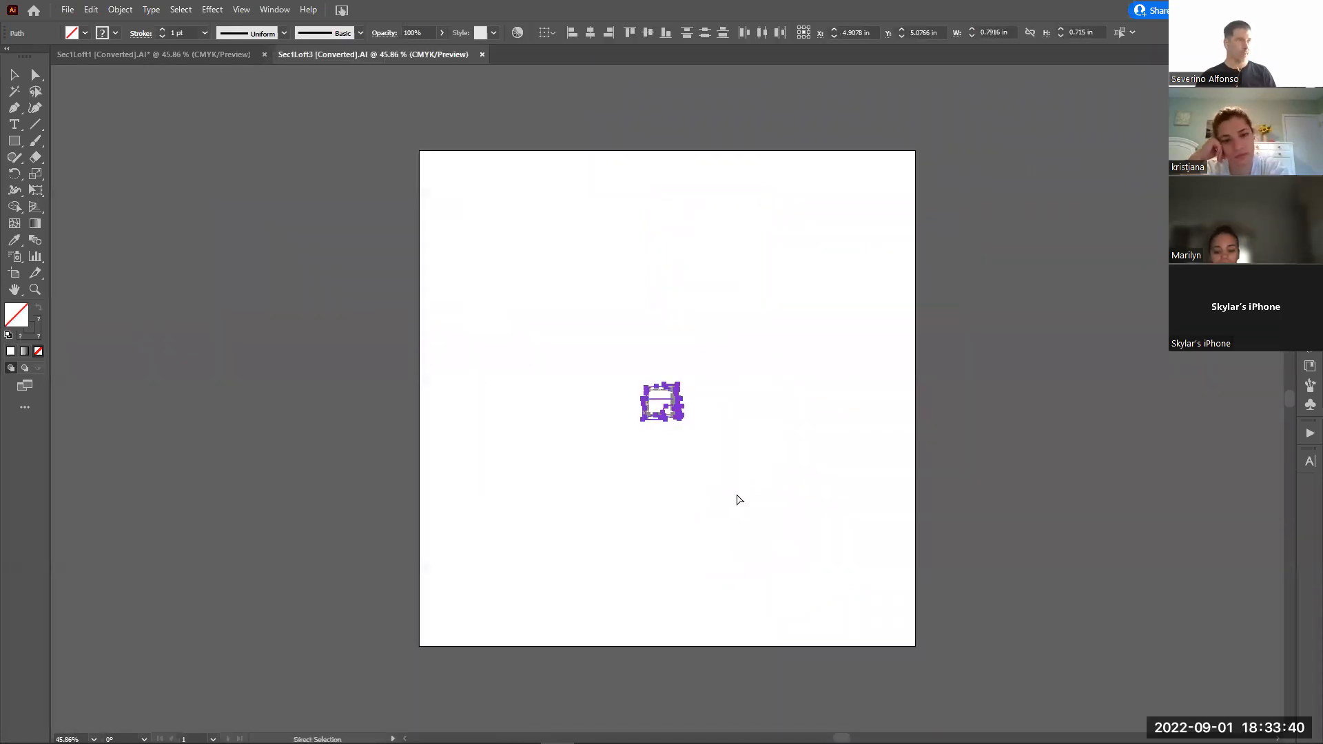
Paste the section perspective linework into the Sec1Loft1 sheet and place it enlarged in the empty area left of the elevations
{"action": "key", "text": "ctrl+Tab"}
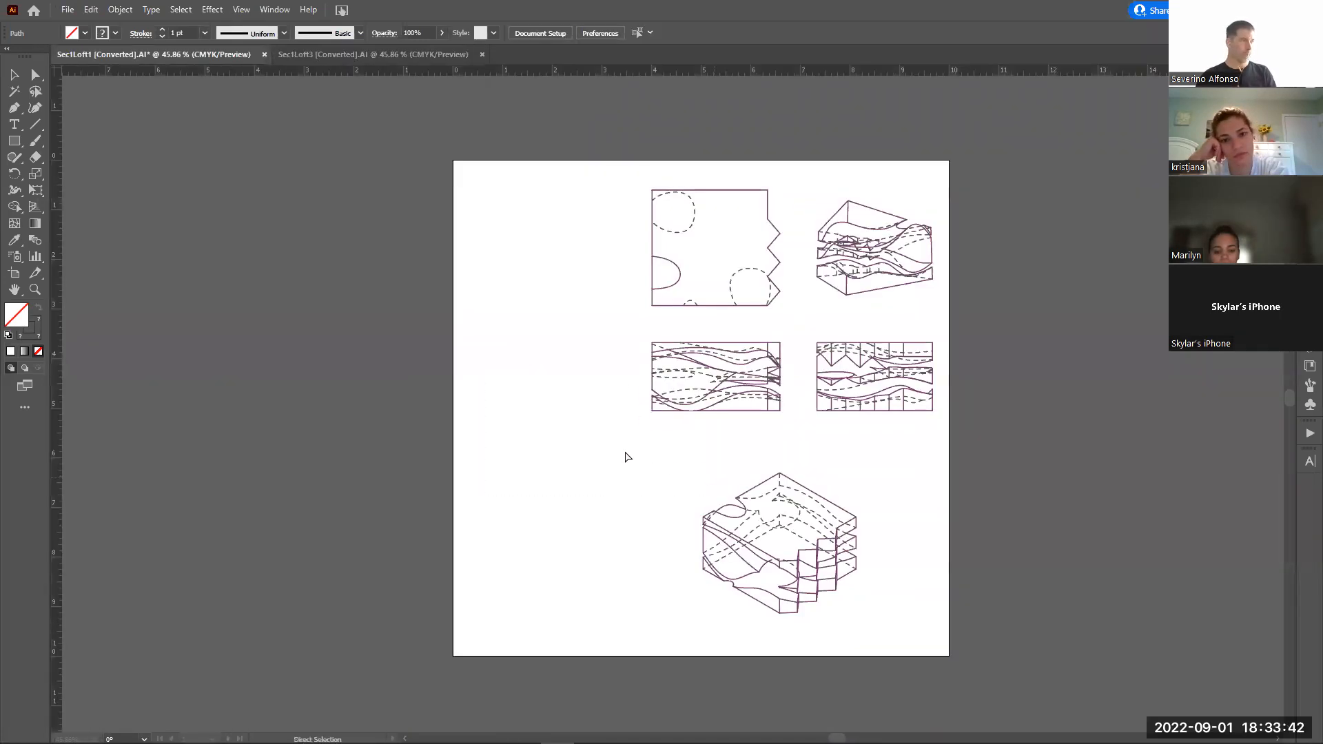
{"action": "key", "text": "ctrl+v"}
{"action": "mouse_move", "coordinate": [679, 416]}
{"action": "left_mouse_down"}
{"action": "mouse_move", "coordinate": [586, 476]}
{"action": "mouse_move", "coordinate": [470, 391]}
{"action": "left_mouse_up"}
{"action": "left_click", "coordinate": [687, 468]}
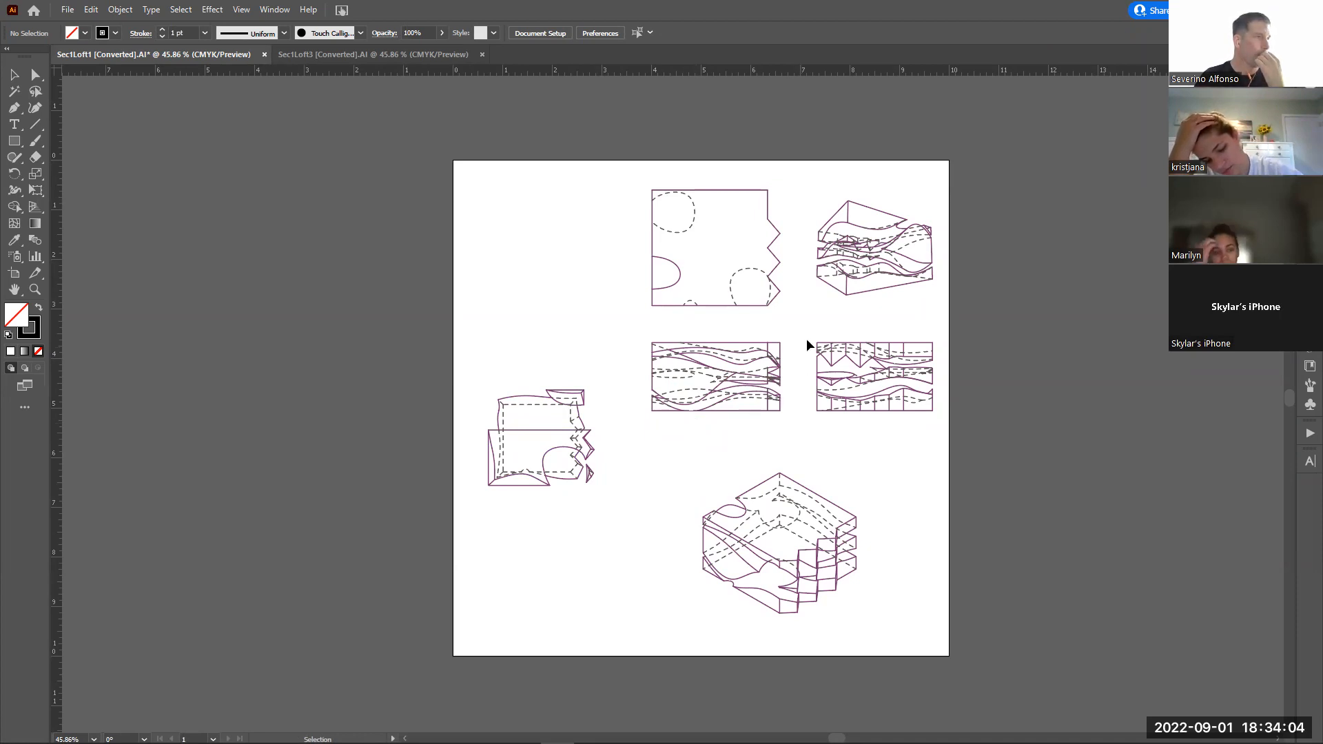
Delete the right-hand elevation, and scale down the plan and remaining elevation together in the sheet's upper-left area
{"action": "left_click_drag", "start_coordinate": [808, 330], "coordinate": [944, 432]}
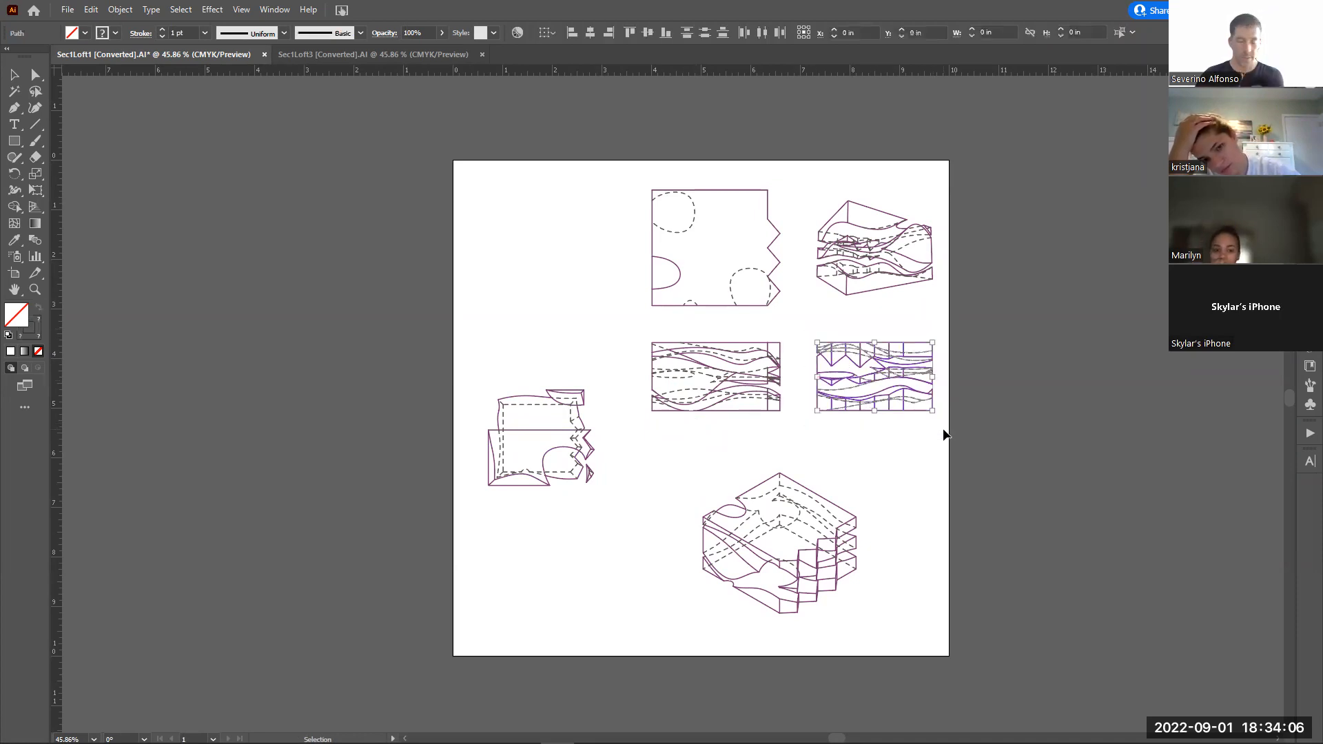
{"action": "key", "text": "Delete"}
{"action": "left_click_drag", "start_coordinate": [643, 168], "coordinate": [807, 445]}
{"action": "left_click_drag", "start_coordinate": [756, 304], "coordinate": [620, 181]}
{"action": "left_click_drag", "start_coordinate": [632, 236], "coordinate": [632, 236]}
Enlarge the perspective to about 5.07 by 4.14 in at the sheet's upper right, and park the plan and elevation right of the artboard
{"action": "left_click_drag", "start_coordinate": [779, 181], "coordinate": [963, 342]}
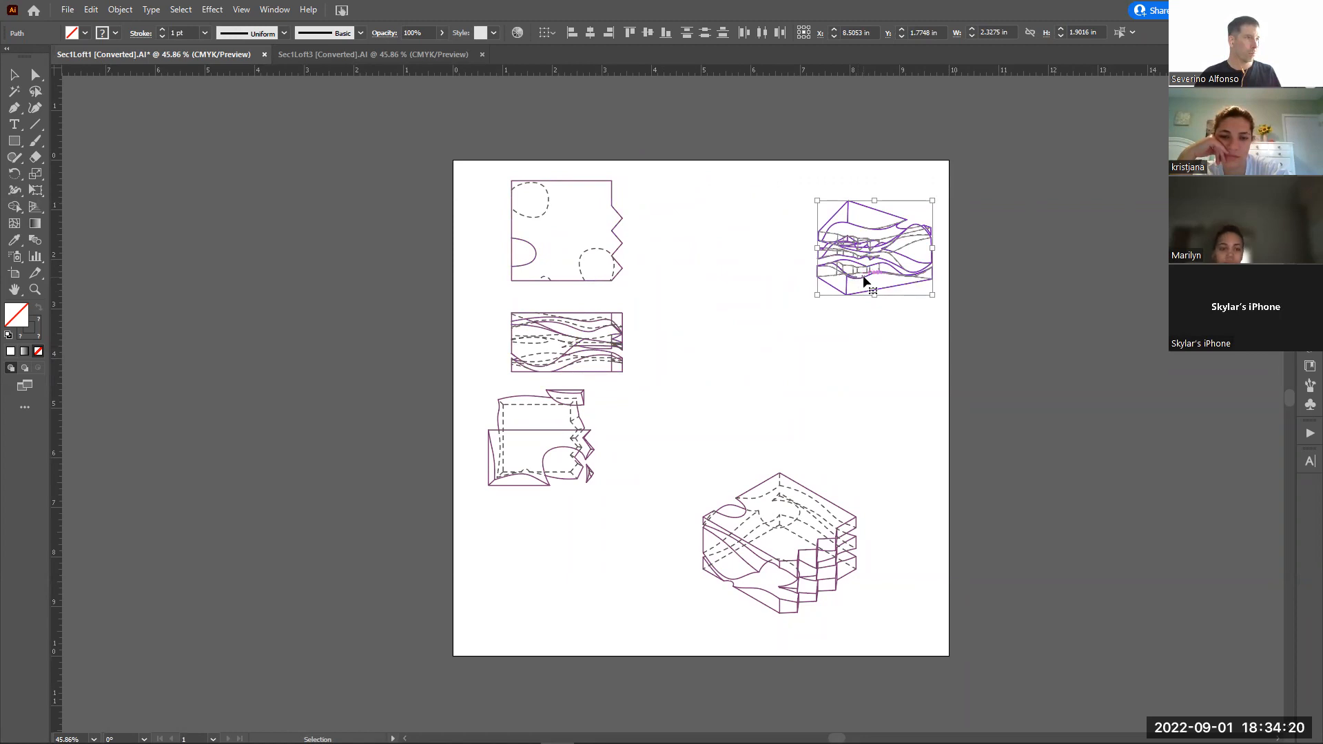
{"action": "mouse_move", "coordinate": [860, 279]}
{"action": "left_mouse_down", "text": "alt"}
{"action": "mouse_move", "coordinate": [717, 262]}
{"action": "mouse_move", "coordinate": [777, 285]}
{"action": "mouse_move", "coordinate": [920, 465]}
{"action": "left_mouse_up", "text": "alt"}
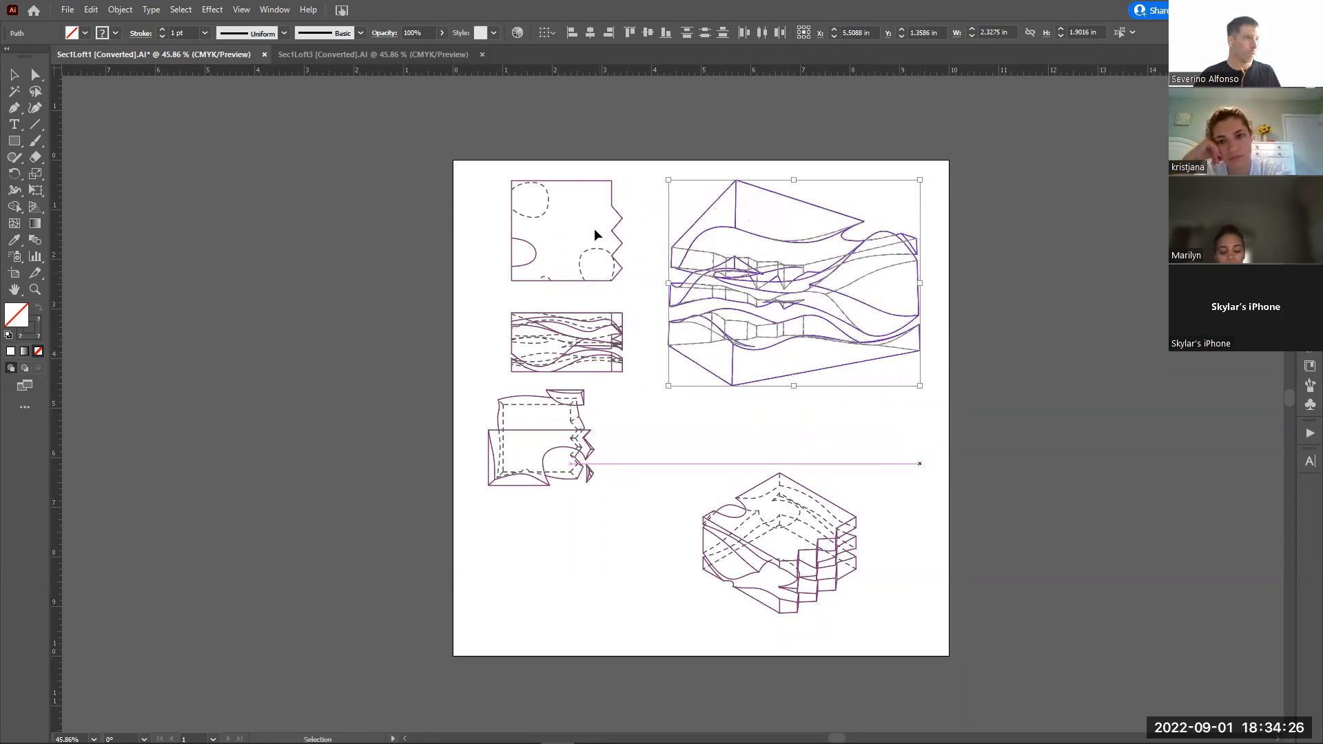
{"action": "left_click_drag", "start_coordinate": [481, 366], "coordinate": [477, 381]}
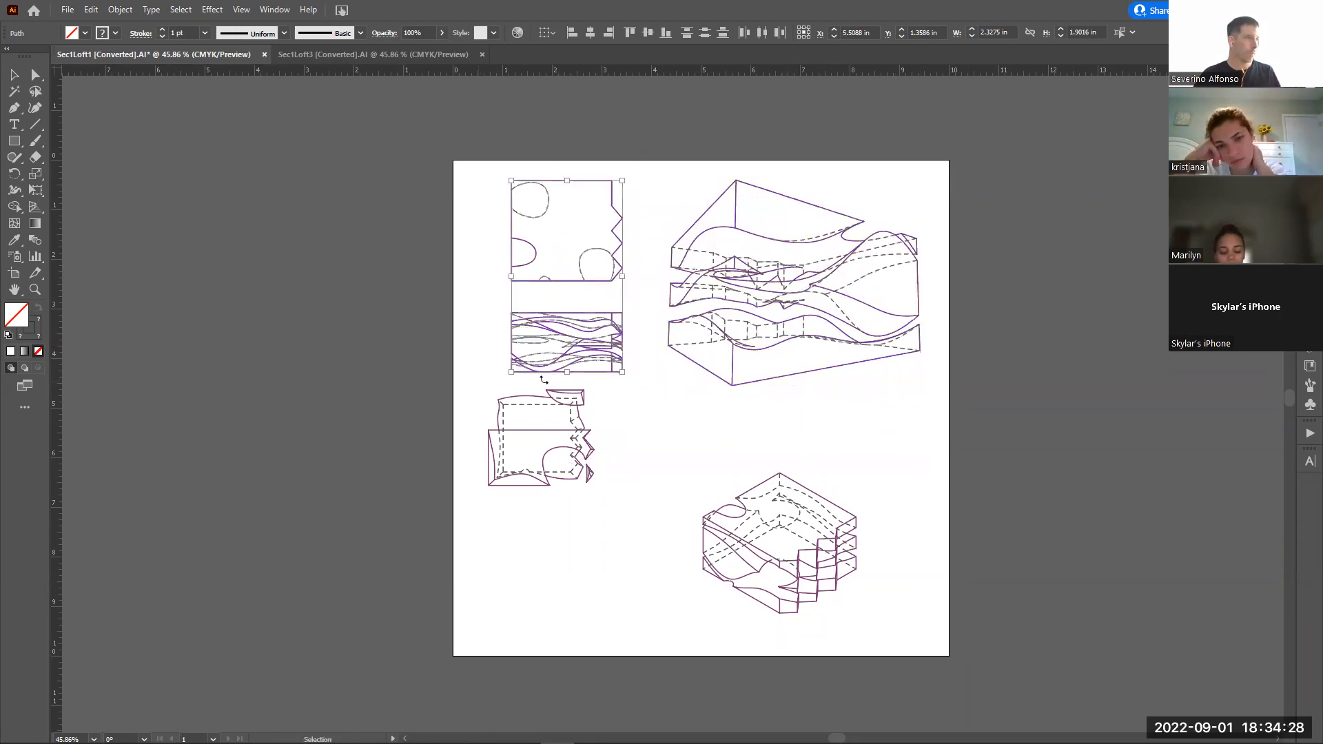
{"action": "left_click_drag", "start_coordinate": [613, 372], "coordinate": [1113, 469]}
{"action": "left_click_drag", "start_coordinate": [799, 331], "coordinate": [939, 414]}
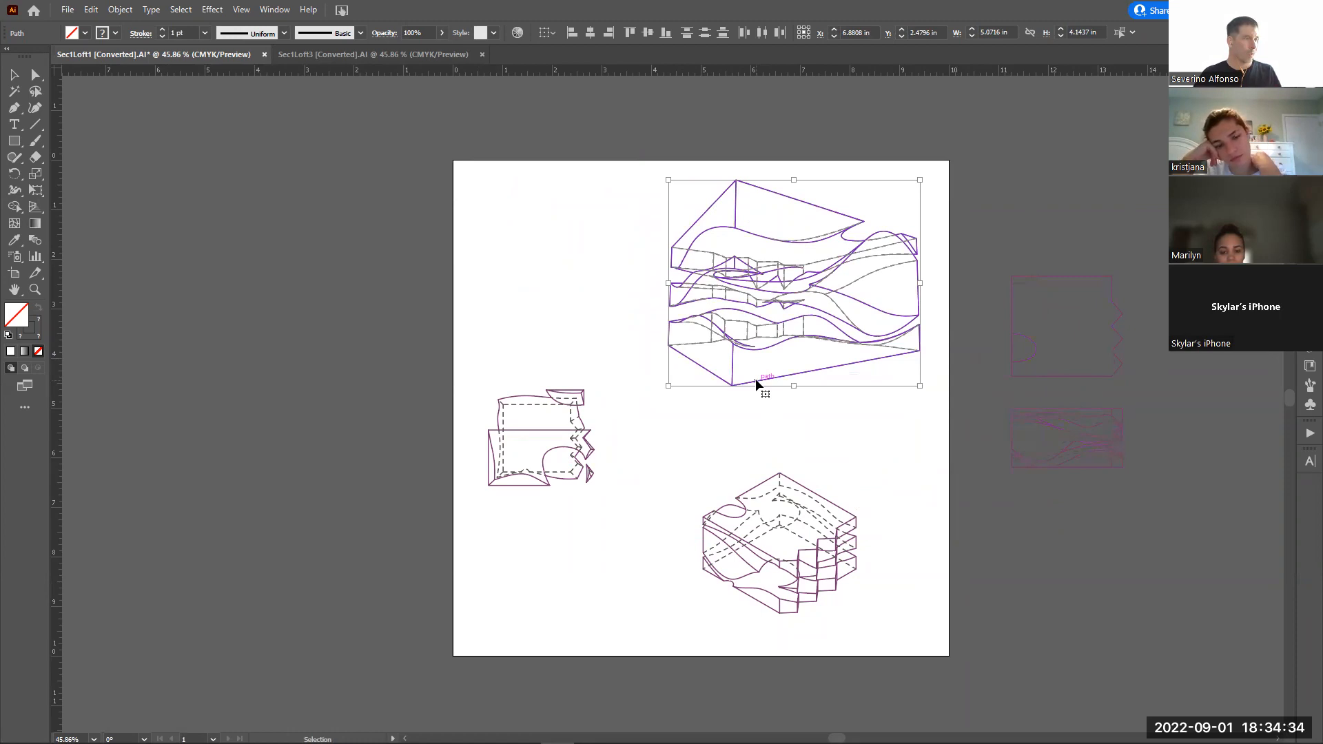
Enlarge the section perspective to about 4.2 by 3.79 in at the sheet's lower left, and park the isometric left of the artboard
{"action": "left_click_drag", "start_coordinate": [449, 363], "coordinate": [621, 520]}
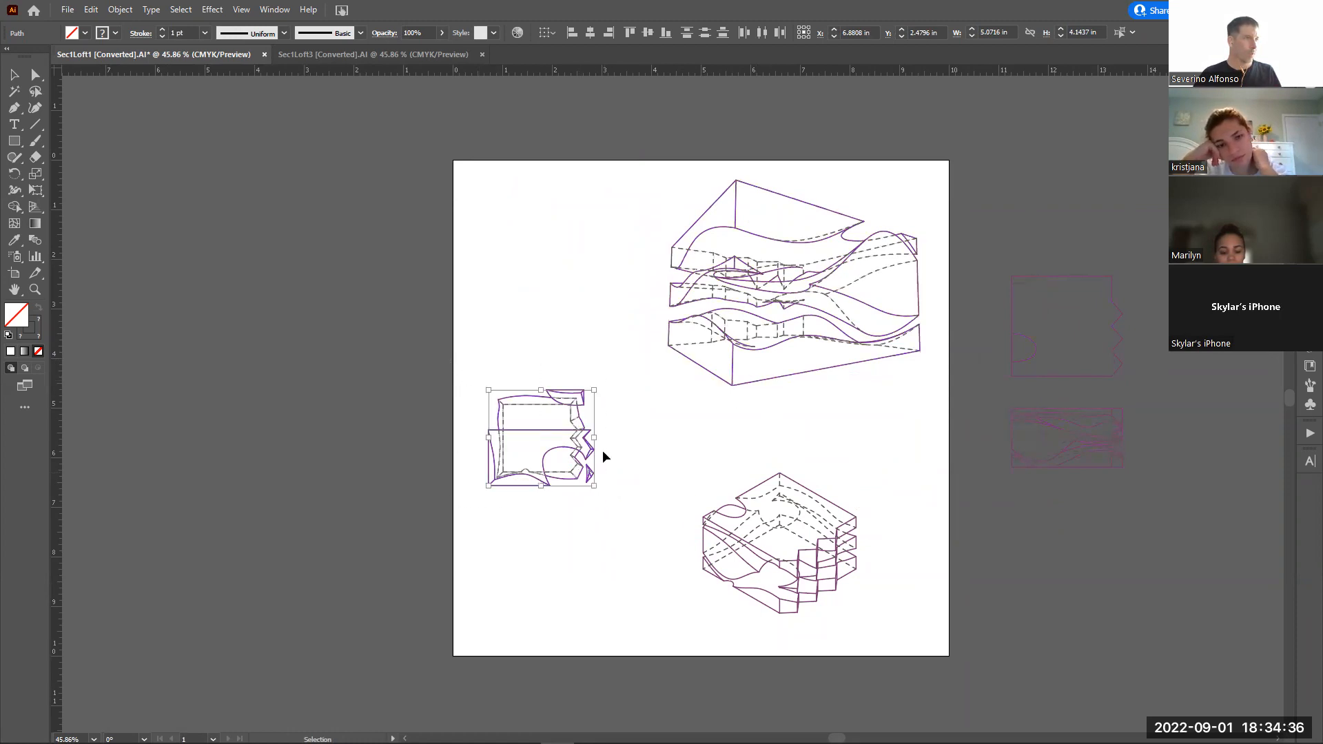
{"action": "mouse_move", "coordinate": [597, 391]}
{"action": "left_mouse_down"}
{"action": "mouse_move", "coordinate": [715, 283]}
{"action": "mouse_move", "coordinate": [644, 326]}
{"action": "left_mouse_up"}
{"action": "mouse_move", "coordinate": [535, 352]}
{"action": "left_mouse_down"}
{"action": "mouse_move", "coordinate": [523, 236]}
{"action": "mouse_move", "coordinate": [521, 492]}
{"action": "mouse_move", "coordinate": [531, 491]}
{"action": "left_mouse_up"}
{"action": "mouse_move", "coordinate": [636, 484]}
{"action": "left_mouse_down"}
{"action": "mouse_move", "coordinate": [706, 426]}
{"action": "mouse_move", "coordinate": [645, 450]}
{"action": "mouse_move", "coordinate": [728, 399]}
{"action": "mouse_move", "coordinate": [631, 453]}
{"action": "mouse_move", "coordinate": [891, 638]}
{"action": "mouse_move", "coordinate": [851, 590]}
{"action": "mouse_move", "coordinate": [422, 437]}
{"action": "mouse_move", "coordinate": [341, 425]}
{"action": "left_mouse_up"}
{"action": "left_click", "coordinate": [617, 495]}
{"action": "left_click_drag", "start_coordinate": [630, 494], "coordinate": [696, 437]}
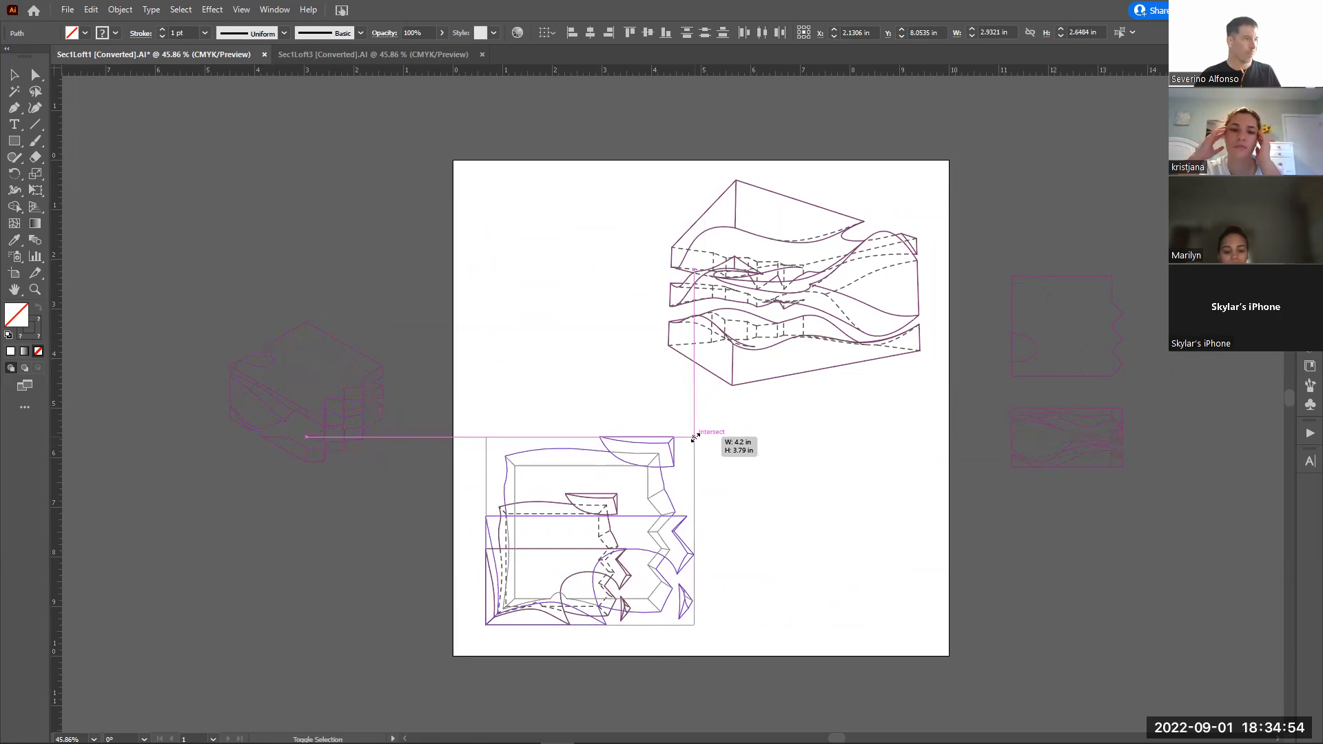
{"action": "left_click_drag", "start_coordinate": [760, 494], "coordinate": [761, 495]}
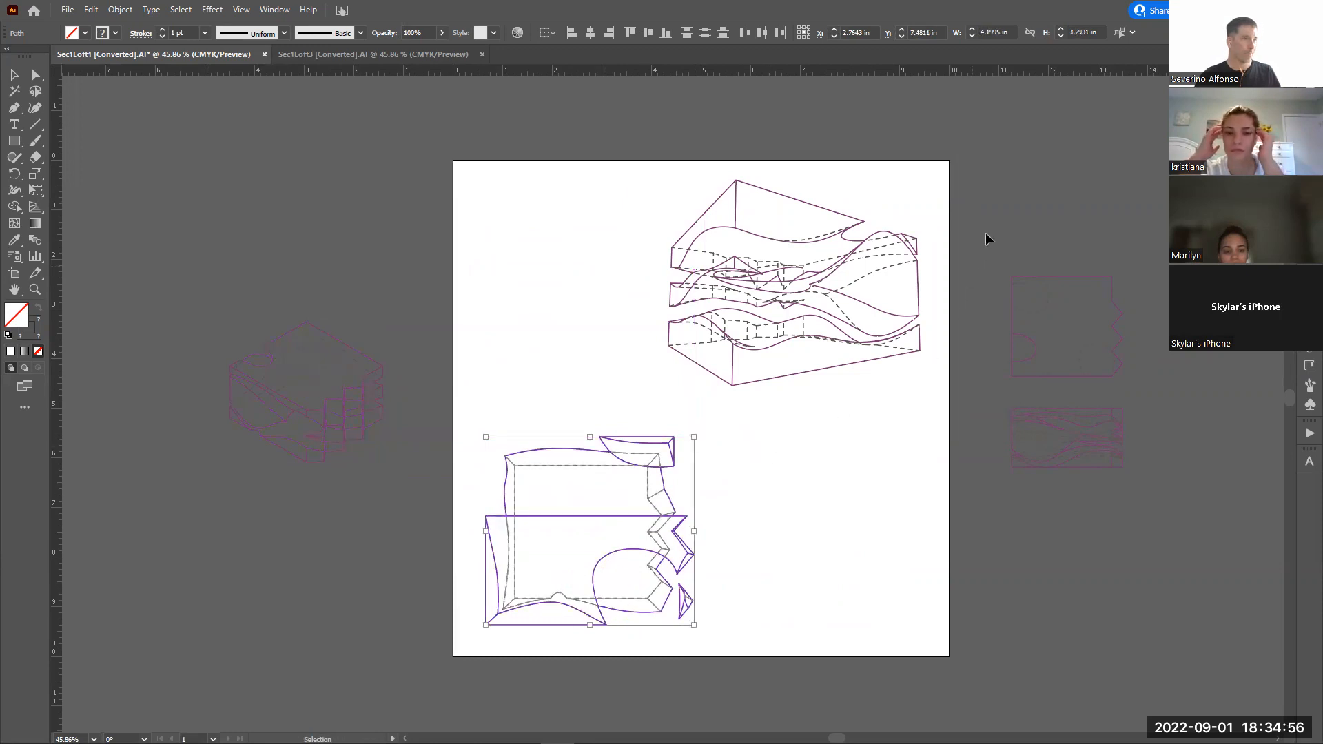
Bring the plan and elevation back to the sheet's lower right, sized to match the height of the section perspective
{"action": "left_click", "coordinate": [1116, 422]}
{"action": "left_click_drag", "start_coordinate": [1110, 417], "coordinate": [888, 577]}
{"action": "left_click_drag", "start_coordinate": [755, 559], "coordinate": [949, 650]}
{"action": "left_click_drag", "start_coordinate": [868, 631], "coordinate": [867, 618], "text": "shift"}
{"action": "mouse_move", "coordinate": [766, 424]}
{"action": "left_mouse_down"}
{"action": "mouse_move", "coordinate": [976, 628]}
{"action": "mouse_move", "coordinate": [776, 627]}
{"action": "left_mouse_up"}
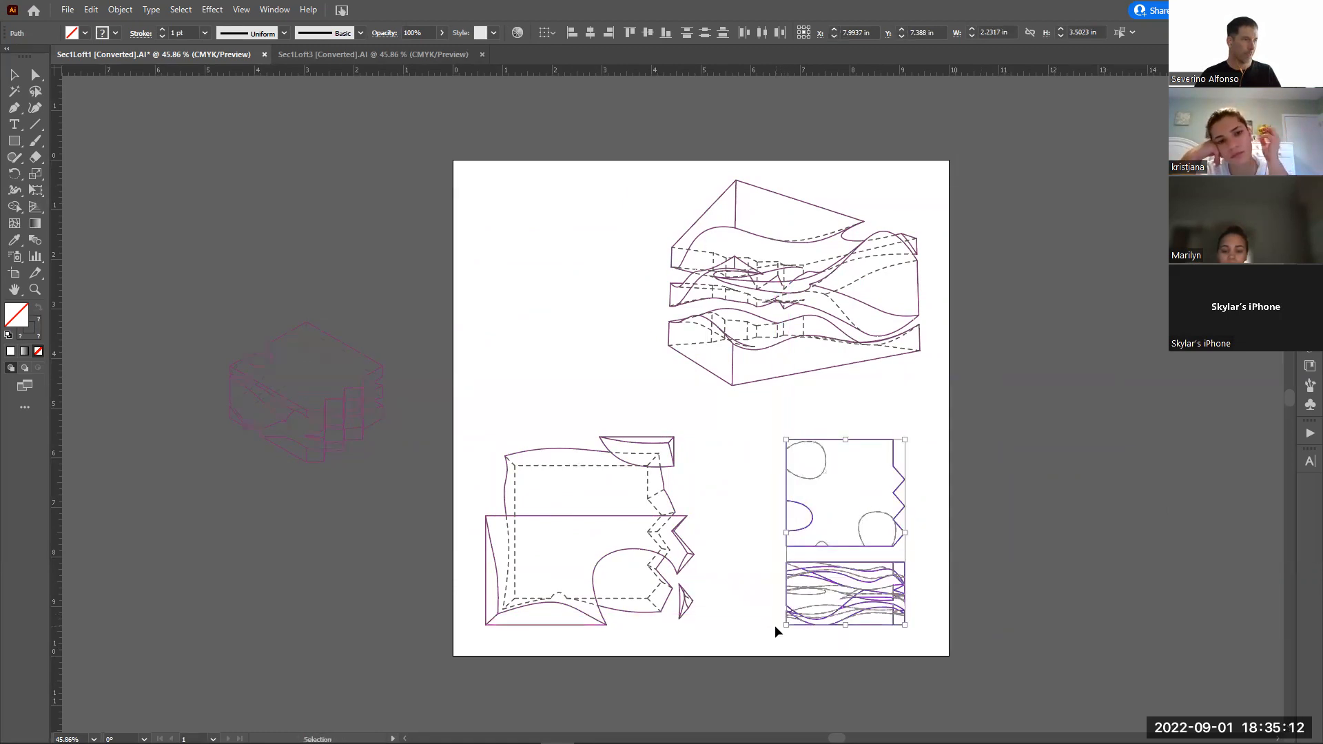
Shift the section perspective slightly right, and move the large perspective left so its right edge aligns with the plan below
{"action": "left_click_drag", "start_coordinate": [467, 416], "coordinate": [717, 644]}
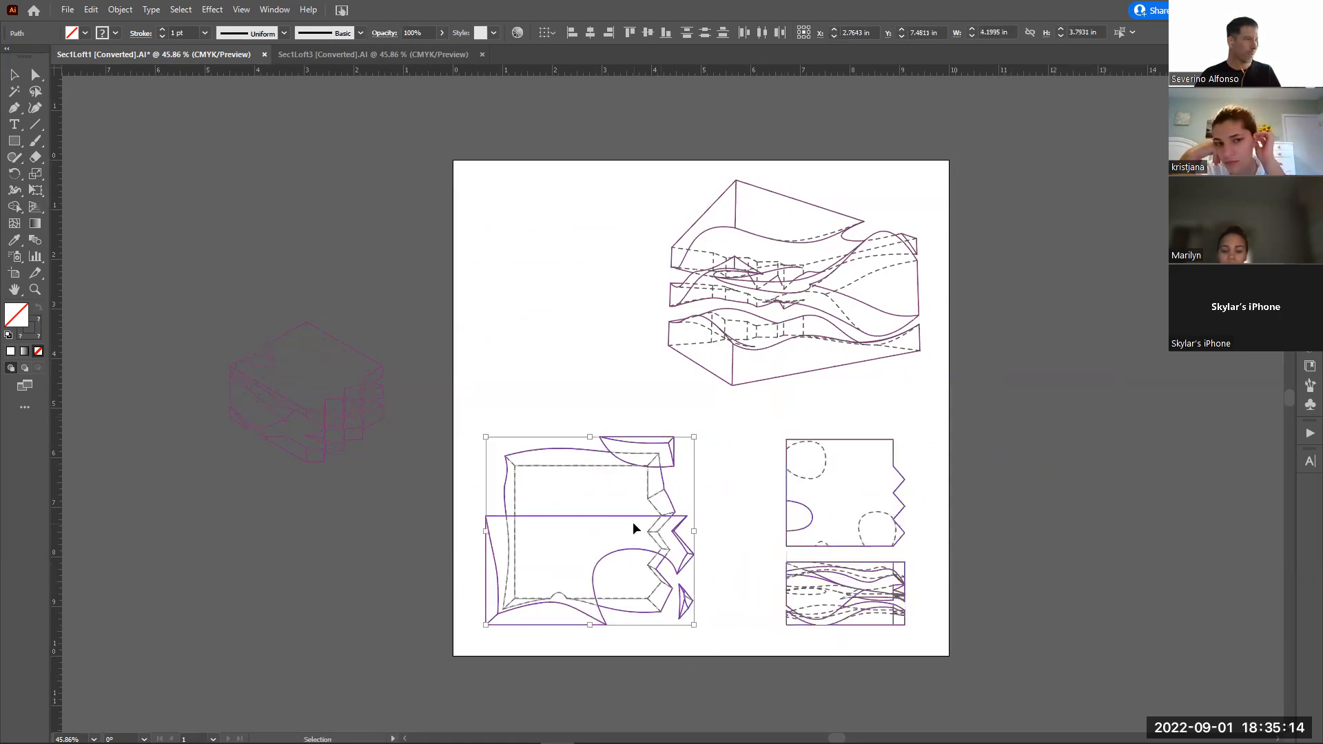
{"action": "left_click_drag", "start_coordinate": [629, 519], "coordinate": [650, 503]}
{"action": "mouse_move", "coordinate": [629, 161]}
{"action": "left_mouse_down"}
{"action": "mouse_move", "coordinate": [892, 407]}
{"action": "mouse_move", "coordinate": [910, 390]}
{"action": "mouse_move", "coordinate": [877, 363]}
{"action": "mouse_move", "coordinate": [196, 329]}
{"action": "left_mouse_up"}
Place the isometric at a reduced size in the sheet's upper-left corner, and enlarge the upper-right perspective towards the freed space
{"action": "left_click", "coordinate": [372, 434]}
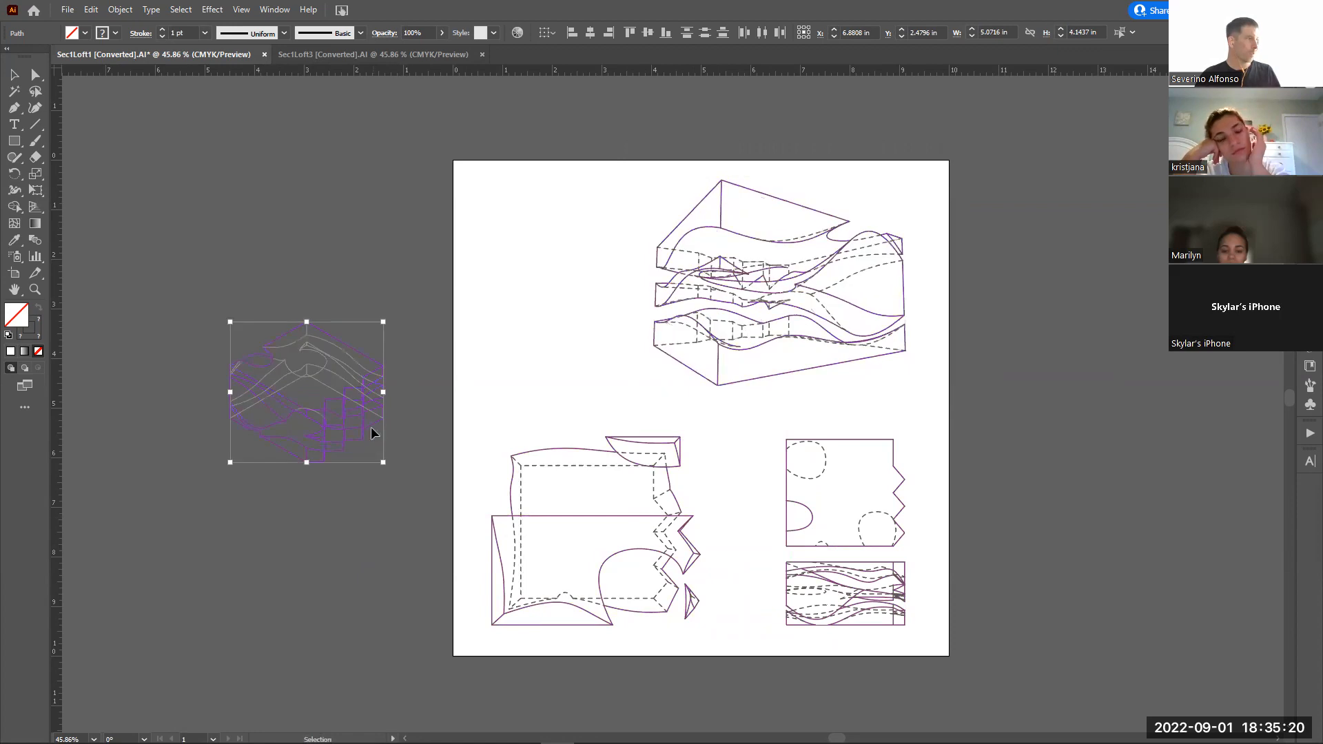
{"action": "mouse_move", "coordinate": [354, 392]}
{"action": "left_mouse_down"}
{"action": "mouse_move", "coordinate": [543, 272]}
{"action": "mouse_move", "coordinate": [616, 252]}
{"action": "left_mouse_up"}
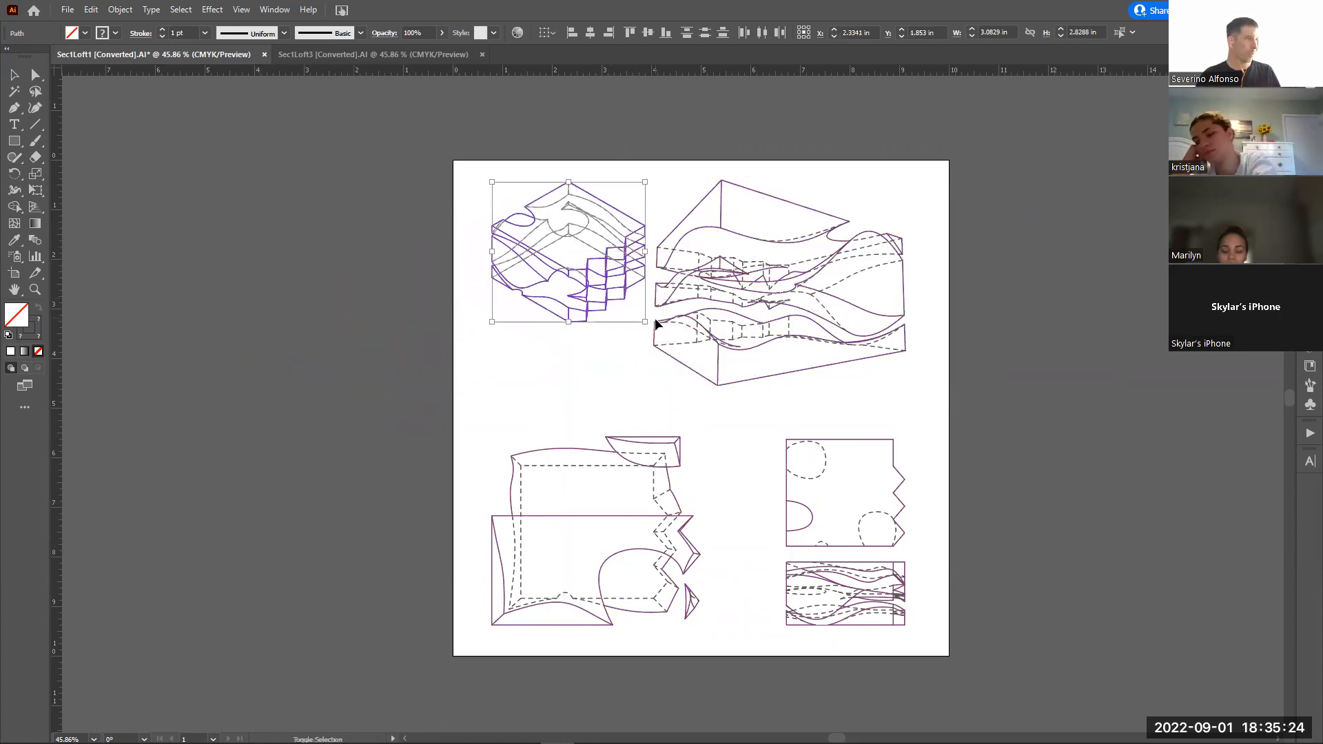
{"action": "left_click_drag", "start_coordinate": [644, 320], "coordinate": [613, 292]}
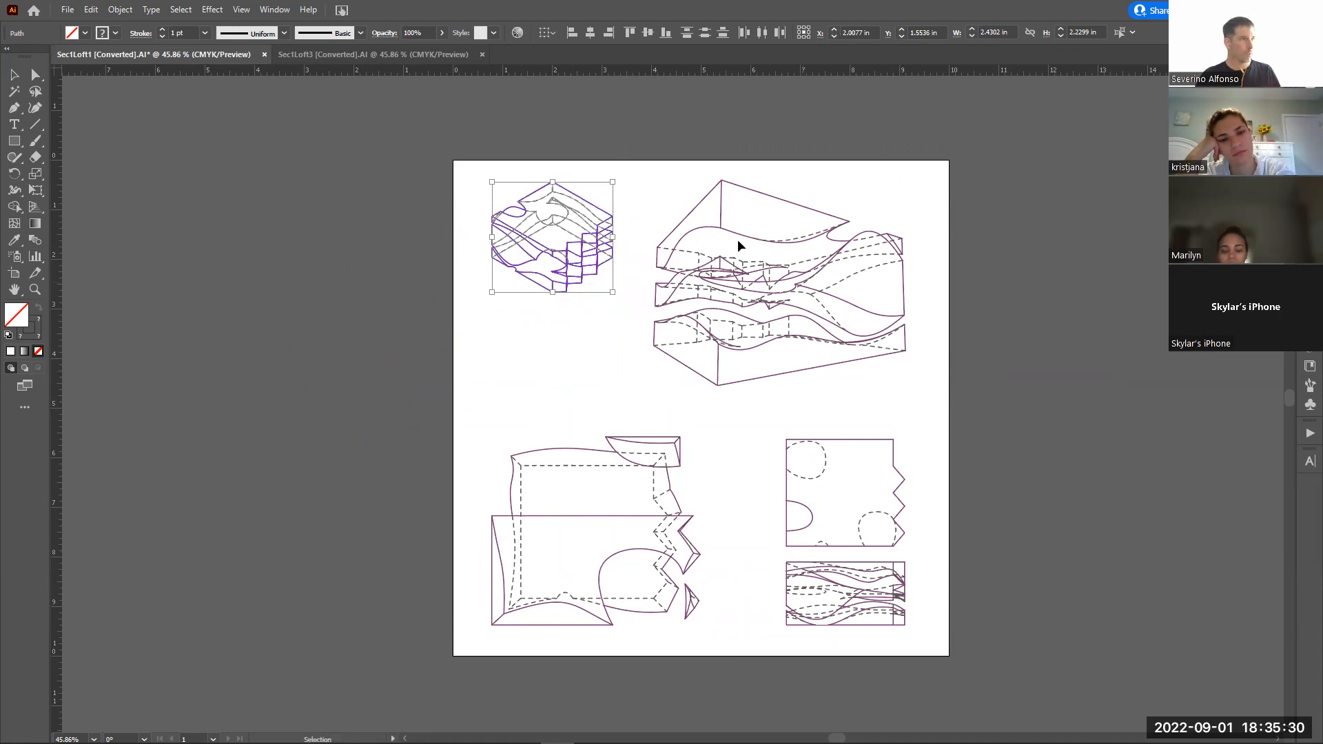
{"action": "left_click_drag", "start_coordinate": [613, 293], "coordinate": [590, 271], "text": "shift"}
{"action": "mouse_move", "coordinate": [640, 171]}
{"action": "left_mouse_down"}
{"action": "mouse_move", "coordinate": [887, 400]}
{"action": "mouse_move", "coordinate": [838, 398]}
{"action": "left_mouse_up"}
{"action": "left_click_drag", "start_coordinate": [651, 386], "coordinate": [608, 420], "text": "shift"}
Scale down the lower row of drawings together, and shift the plan and elevation 0.35 in to the right
{"action": "left_click_drag", "start_coordinate": [451, 417], "coordinate": [951, 644]}
{"action": "left_click_drag", "start_coordinate": [905, 437], "coordinate": [896, 449], "text": "shift"}
{"action": "left_click_drag", "start_coordinate": [762, 431], "coordinate": [871, 628]}
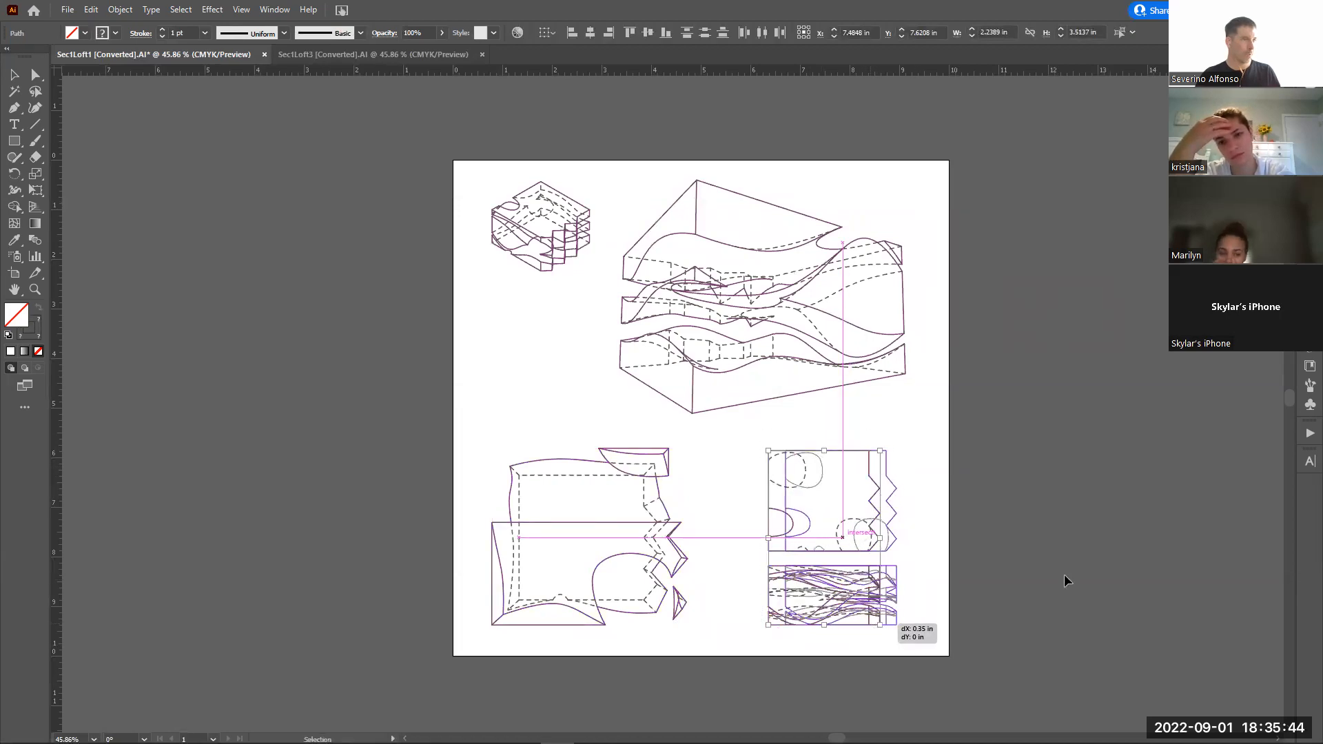
{"action": "left_click", "coordinate": [1066, 578]}
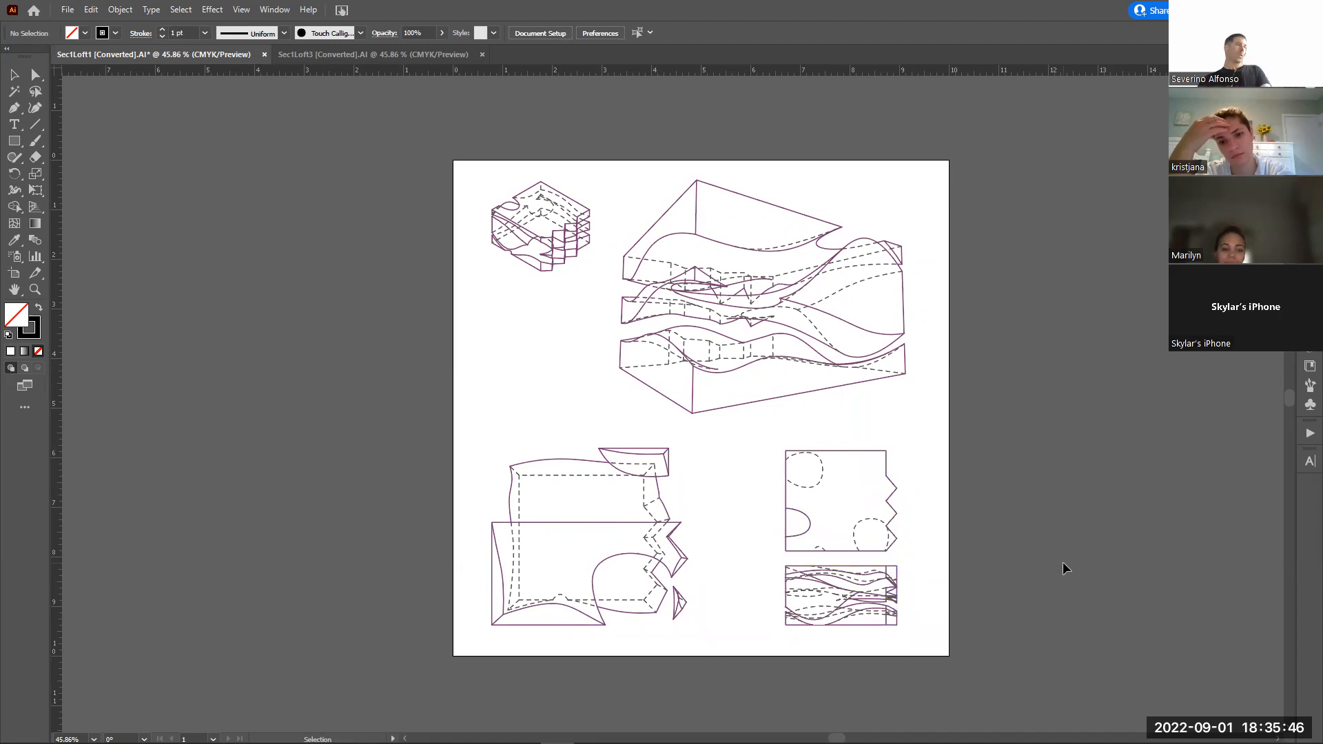
Nudge the isometric slightly left, and scale the lower row of drawings down a little from its upper-left corner
{"action": "left_click", "coordinate": [552, 280]}
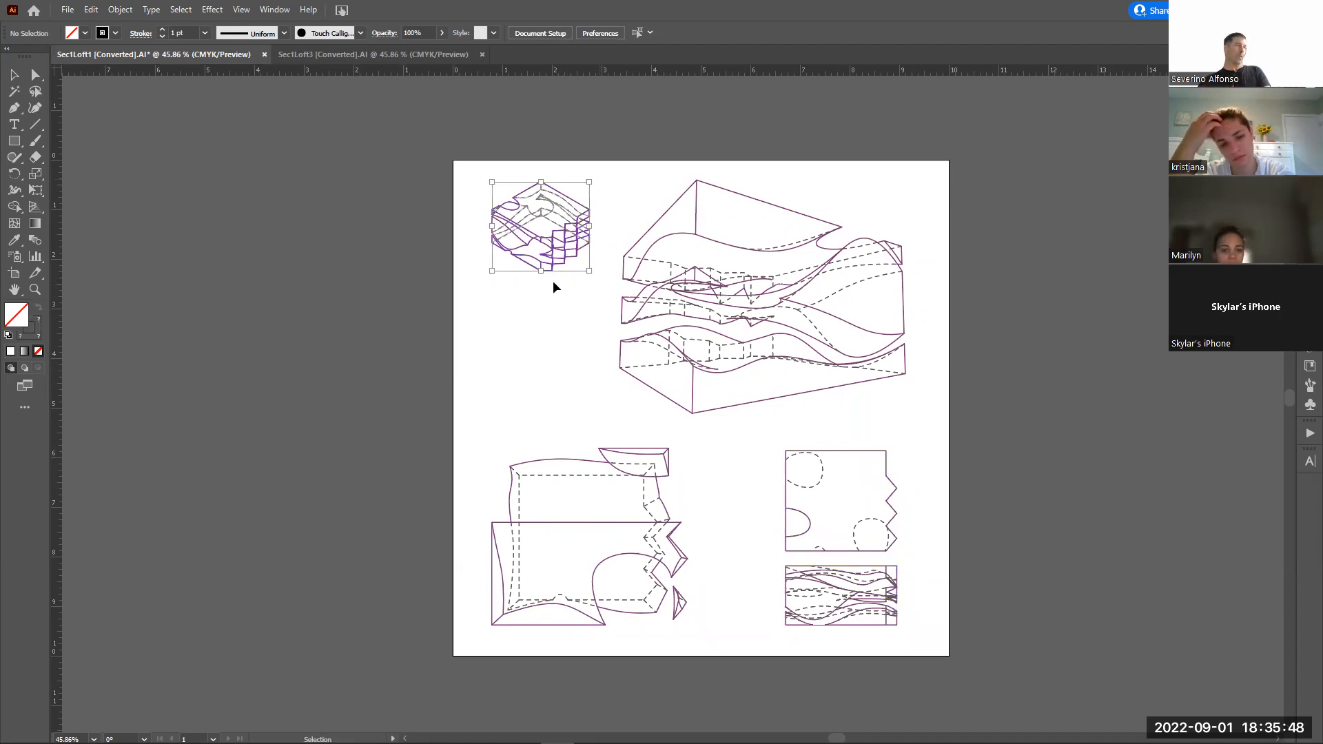
{"action": "left_click_drag", "start_coordinate": [526, 263], "coordinate": [521, 261]}
{"action": "left_click", "coordinate": [526, 336]}
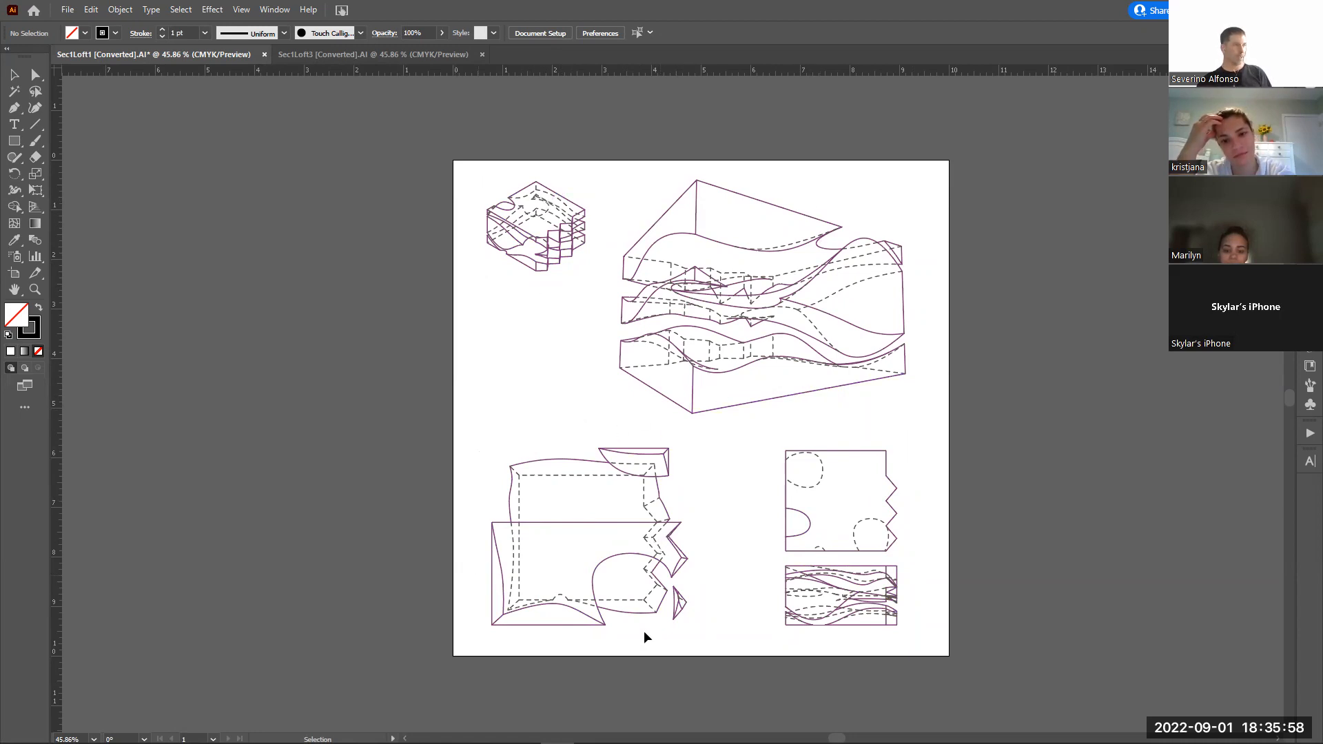
{"action": "left_click_drag", "start_coordinate": [464, 423], "coordinate": [959, 661]}
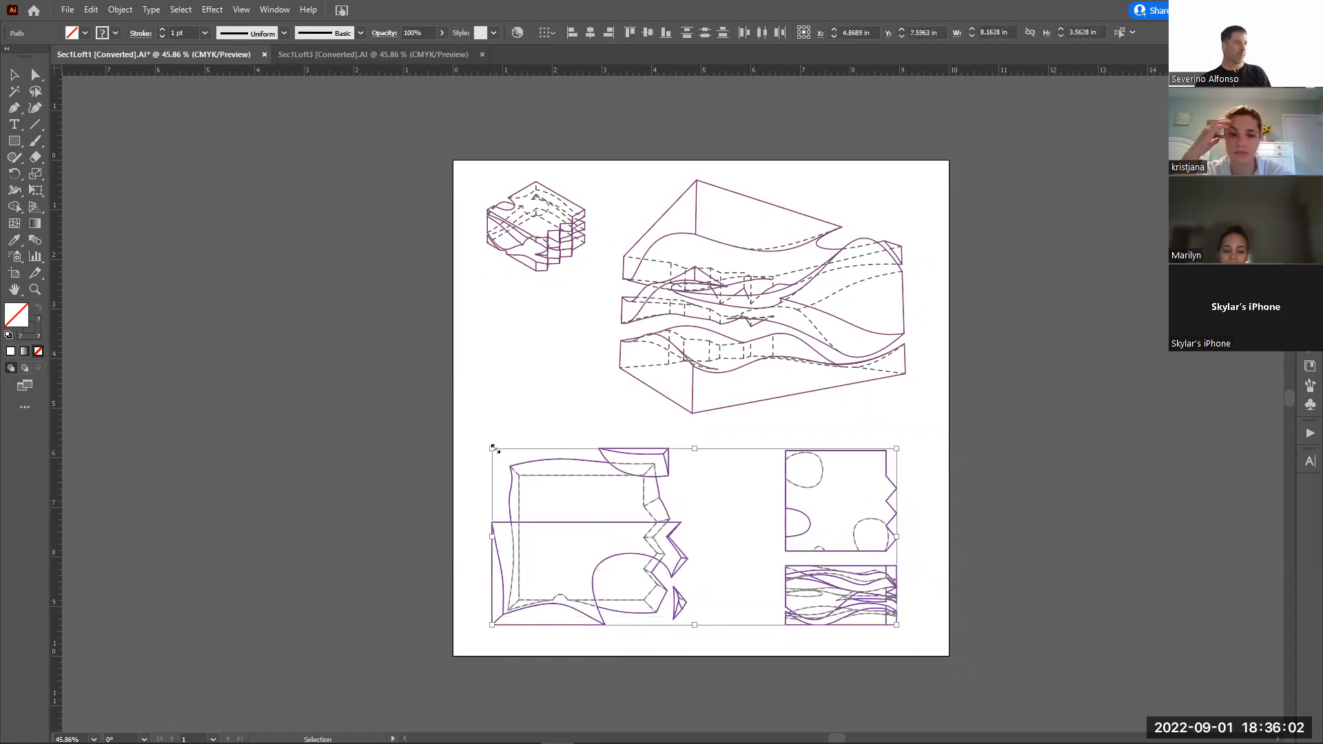
{"action": "left_click_drag", "start_coordinate": [494, 448], "coordinate": [521, 455], "text": "shift"}
{"action": "left_click", "coordinate": [674, 441]}
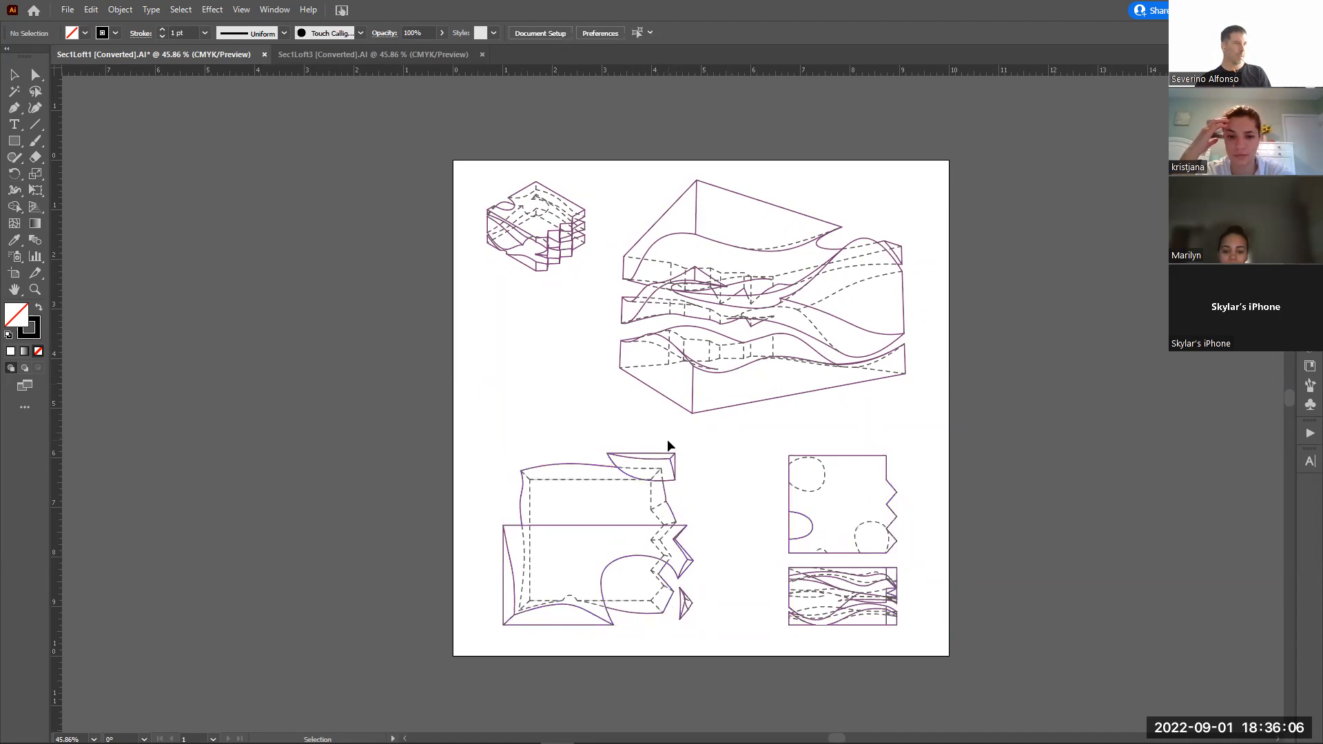
Shift the section perspective slightly left, and nudge the plan and elevation slightly right towards the edge of the perspective above
{"action": "left_click_drag", "start_coordinate": [646, 584], "coordinate": [726, 652]}
{"action": "left_click_drag", "start_coordinate": [681, 602], "coordinate": [676, 605], "text": "shift"}
{"action": "left_click_drag", "start_coordinate": [771, 436], "coordinate": [910, 618]}
{"action": "key", "text": "Right"}
{"action": "key", "text": "Right"}
{"action": "key", "text": "Right"}
{"action": "key", "text": "Right"}
{"action": "key", "text": "Right"}
{"action": "key", "text": "Right"}
{"action": "left_click", "coordinate": [1019, 560]}
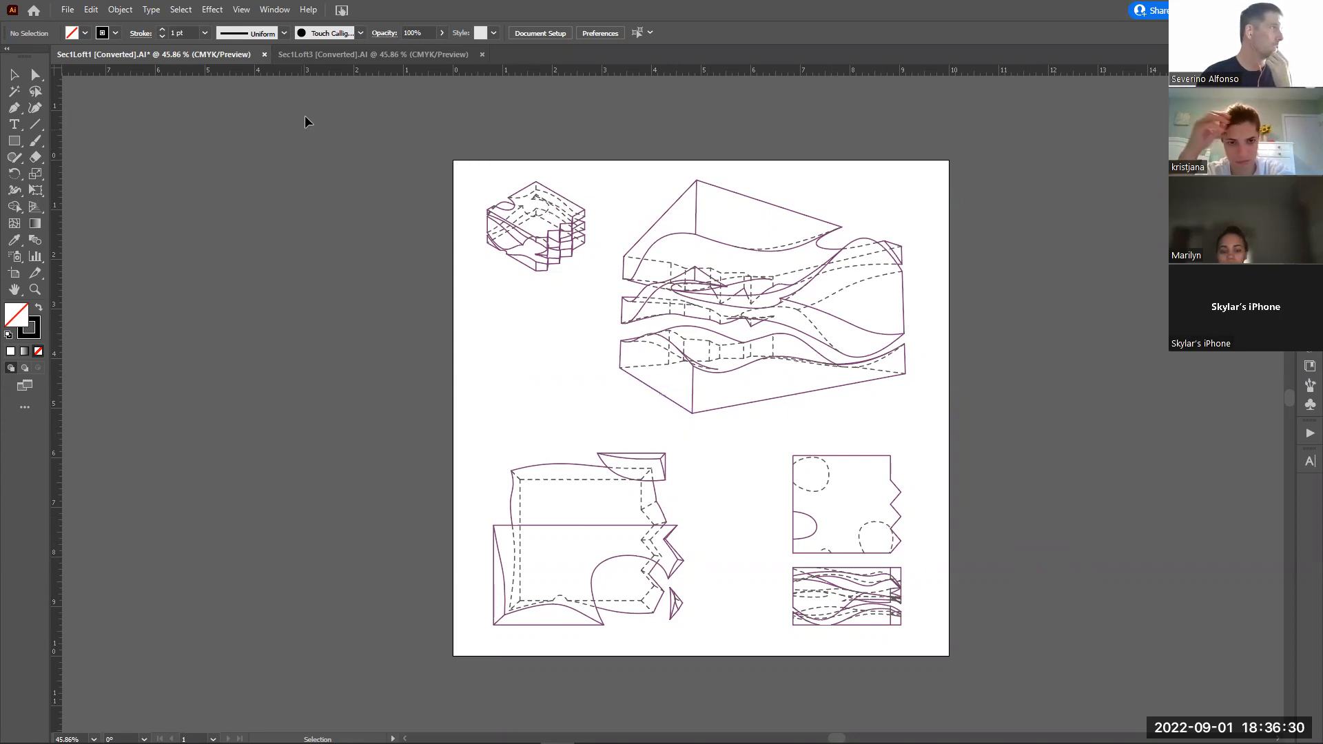
Add a horizontal guide along the top edge of the upper drawings, and create a new layer named Guideles
{"action": "left_click_drag", "start_coordinate": [571, 72], "coordinate": [572, 179]}
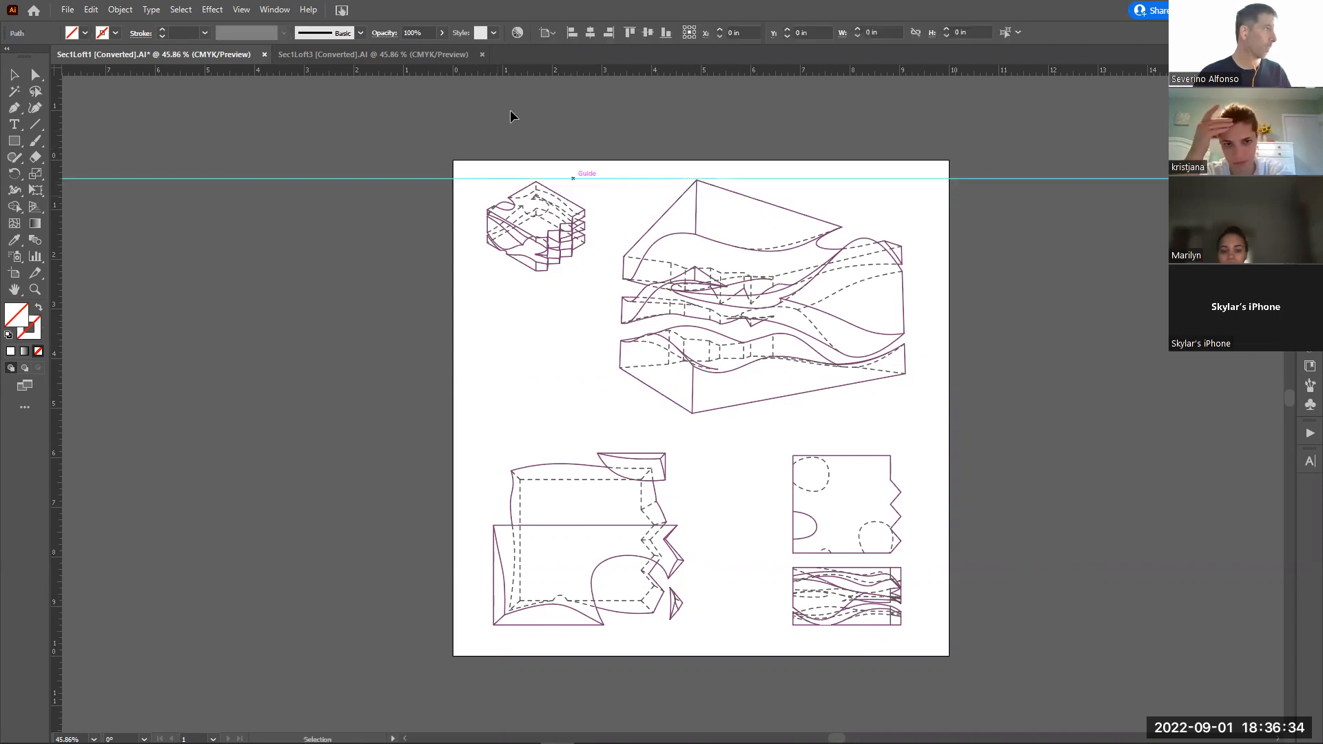
{"action": "left_click", "coordinate": [1064, 283]}
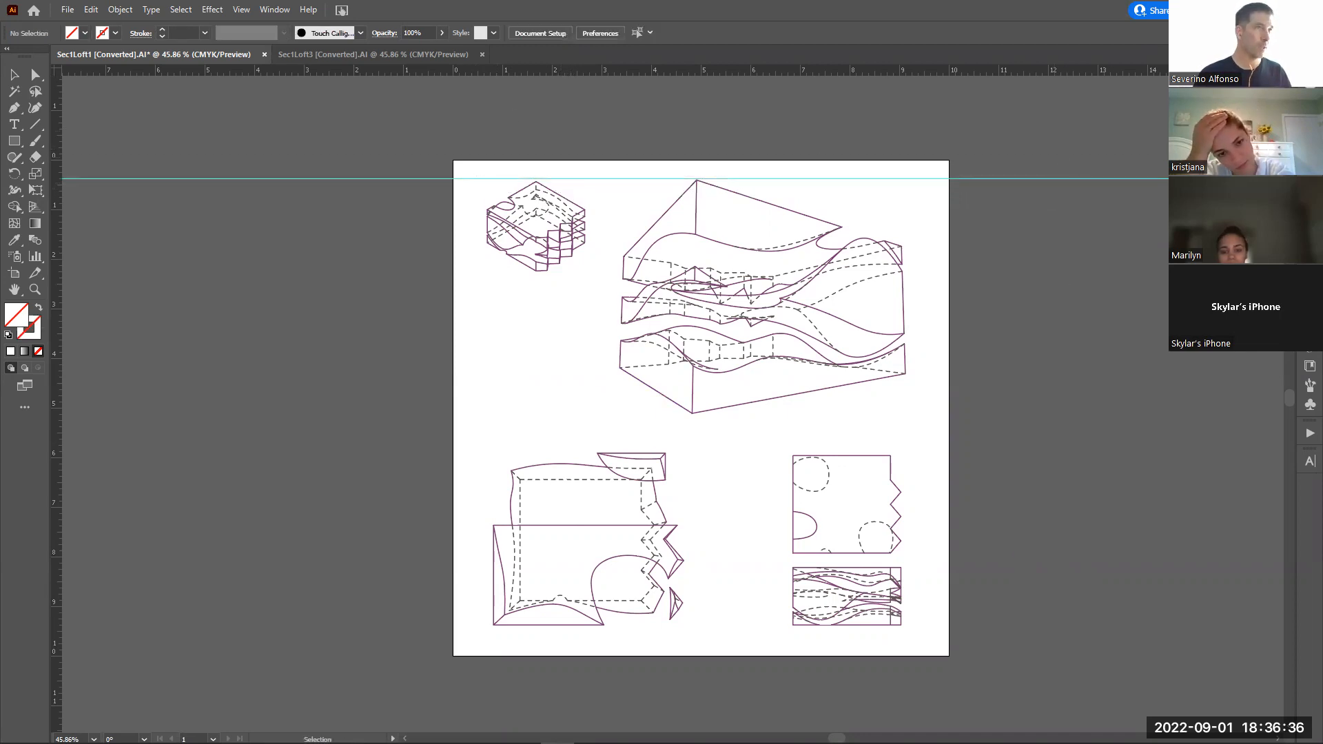
{"action": "key", "text": "F7"}
{"action": "left_click", "coordinate": [1279, 63]}
{"action": "left_click", "coordinate": [1272, 69]}
{"action": "type", "text": "Guideles"}
{"action": "key", "text": "Return"}
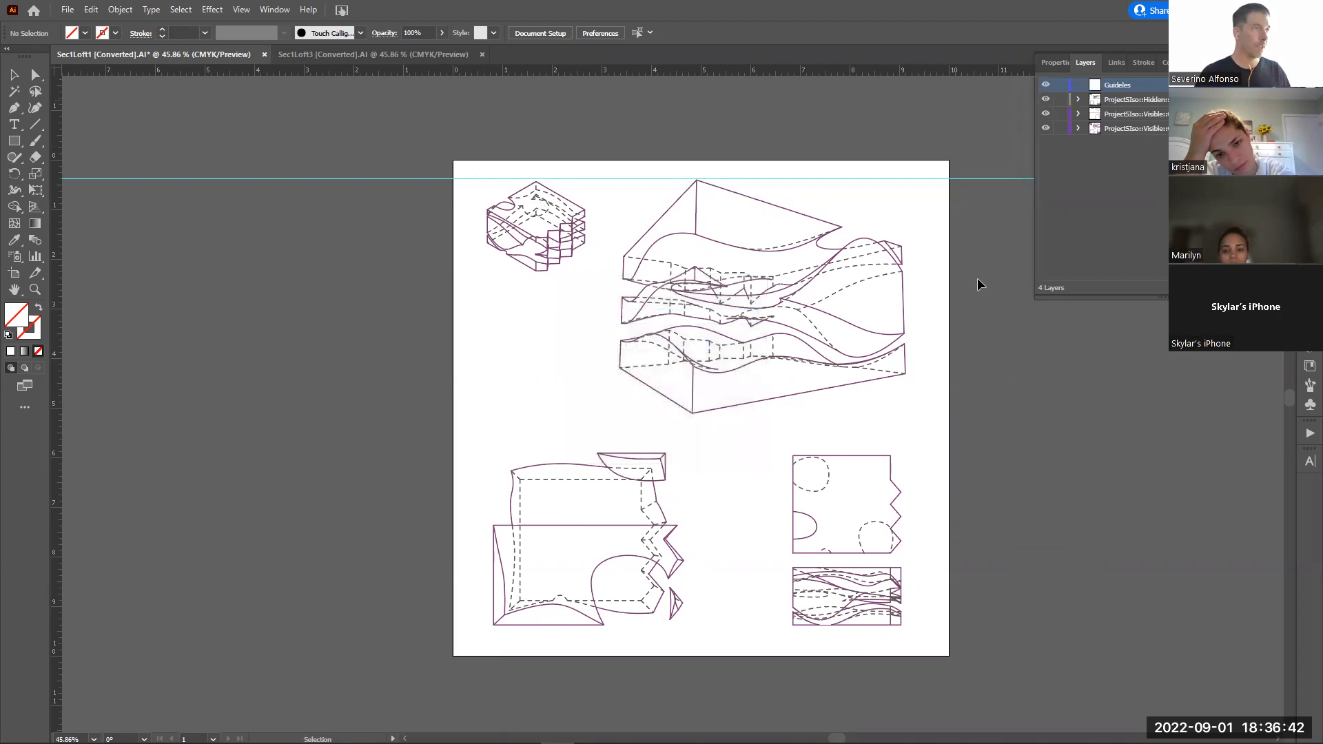
Move the horizontal guide along the top of the upper drawings to the Guideles layer, and toggle the layer's visibility to check it
{"action": "left_click", "coordinate": [949, 178]}
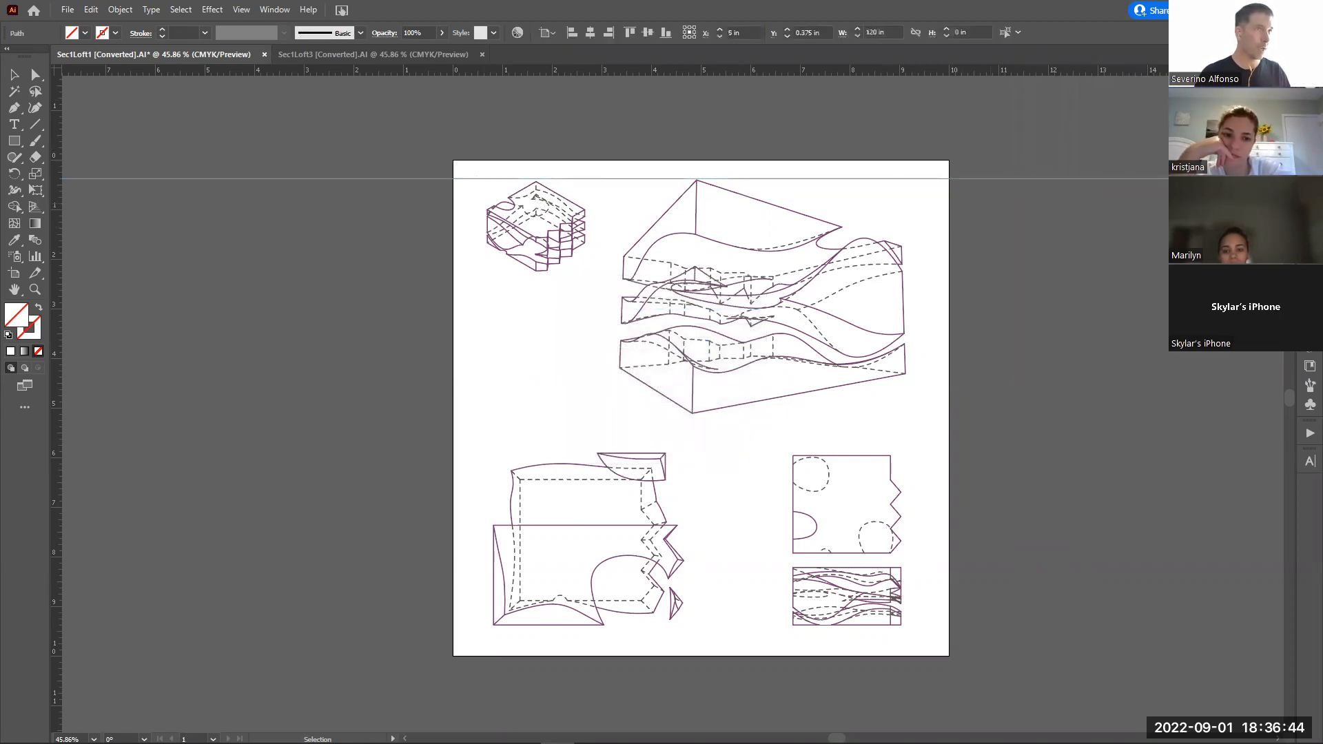
{"action": "left_click", "coordinate": [1309, 87]}
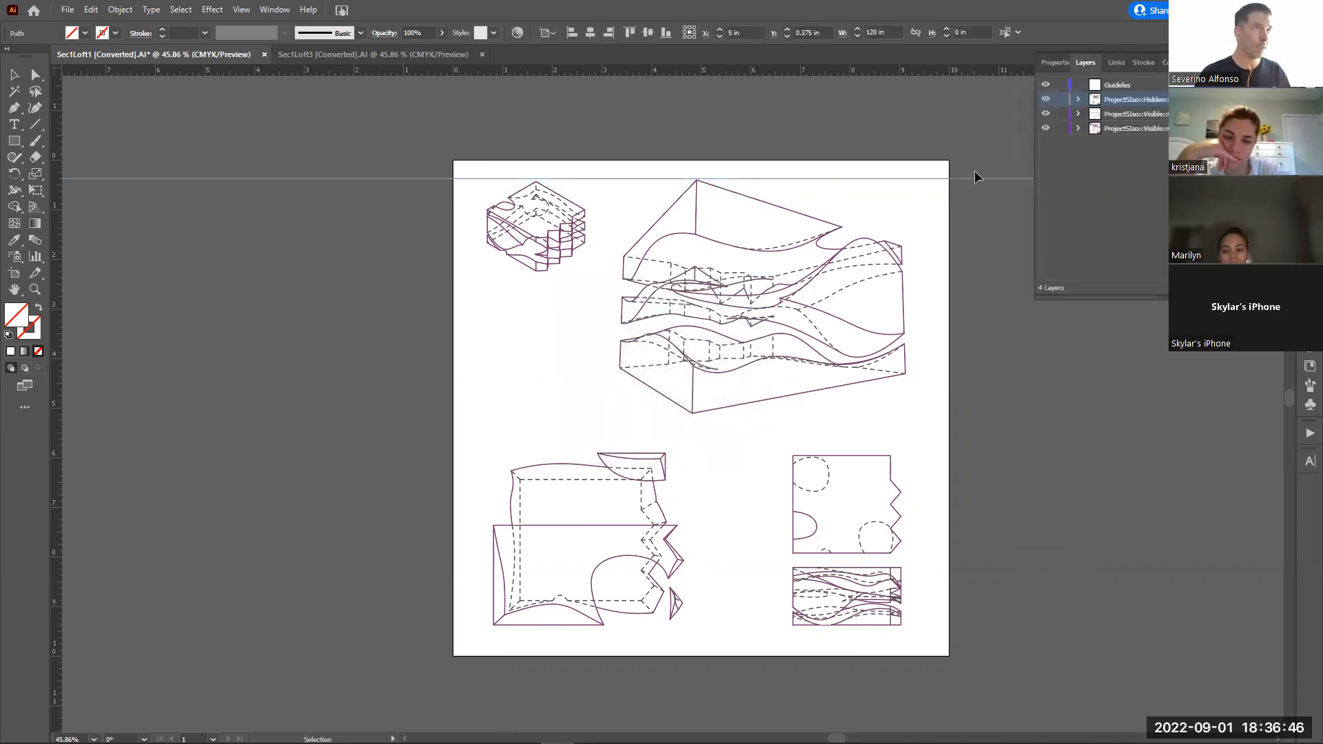
{"action": "left_click_drag", "start_coordinate": [1285, 99], "coordinate": [1286, 85]}
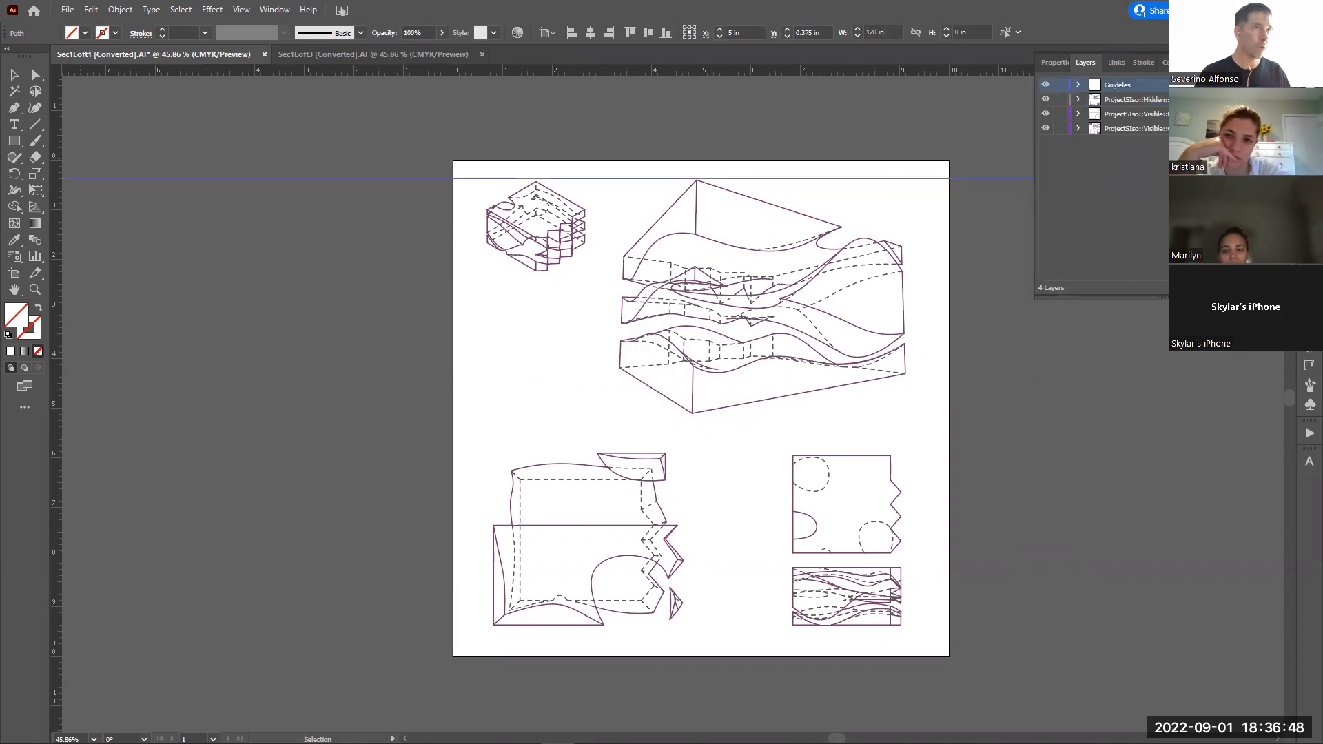
{"action": "left_click", "coordinate": [1046, 84]}
{"action": "left_click", "coordinate": [1046, 84]}
{"action": "left_click", "coordinate": [967, 179]}
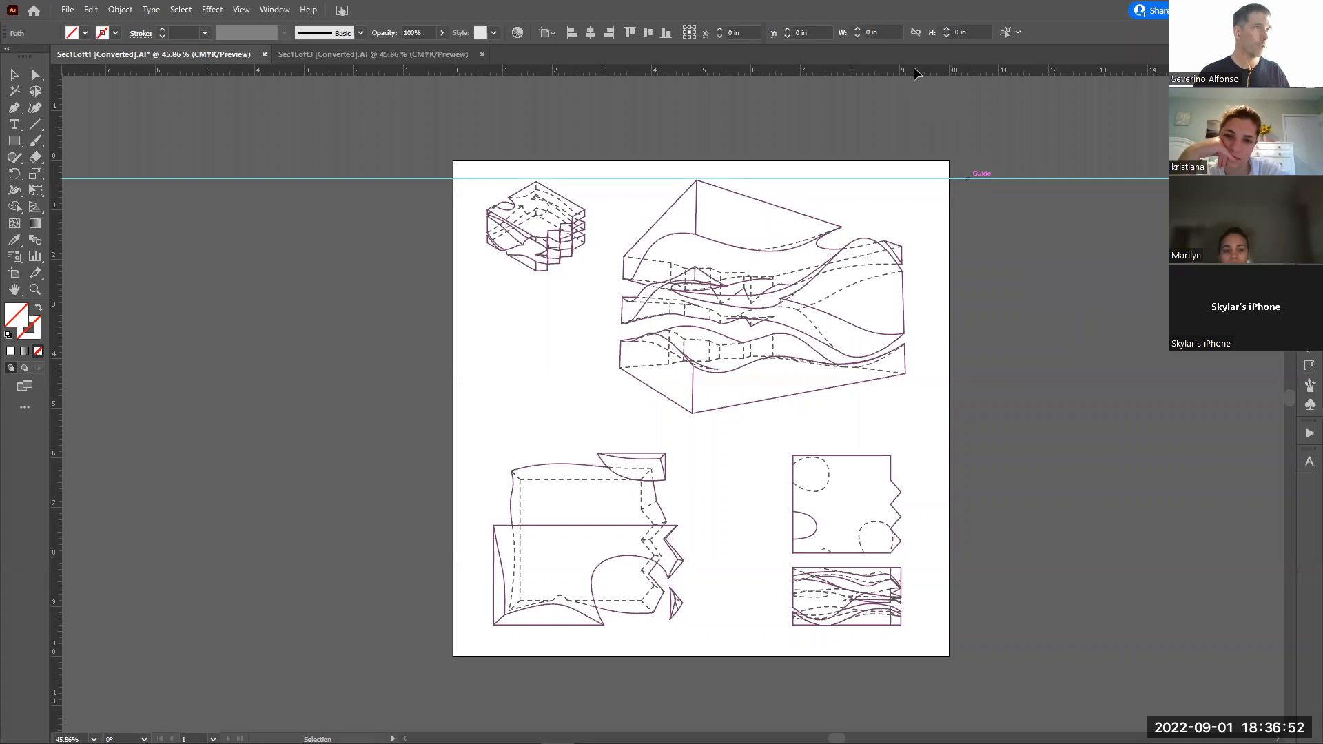
{"action": "left_click", "coordinate": [1310, 87]}
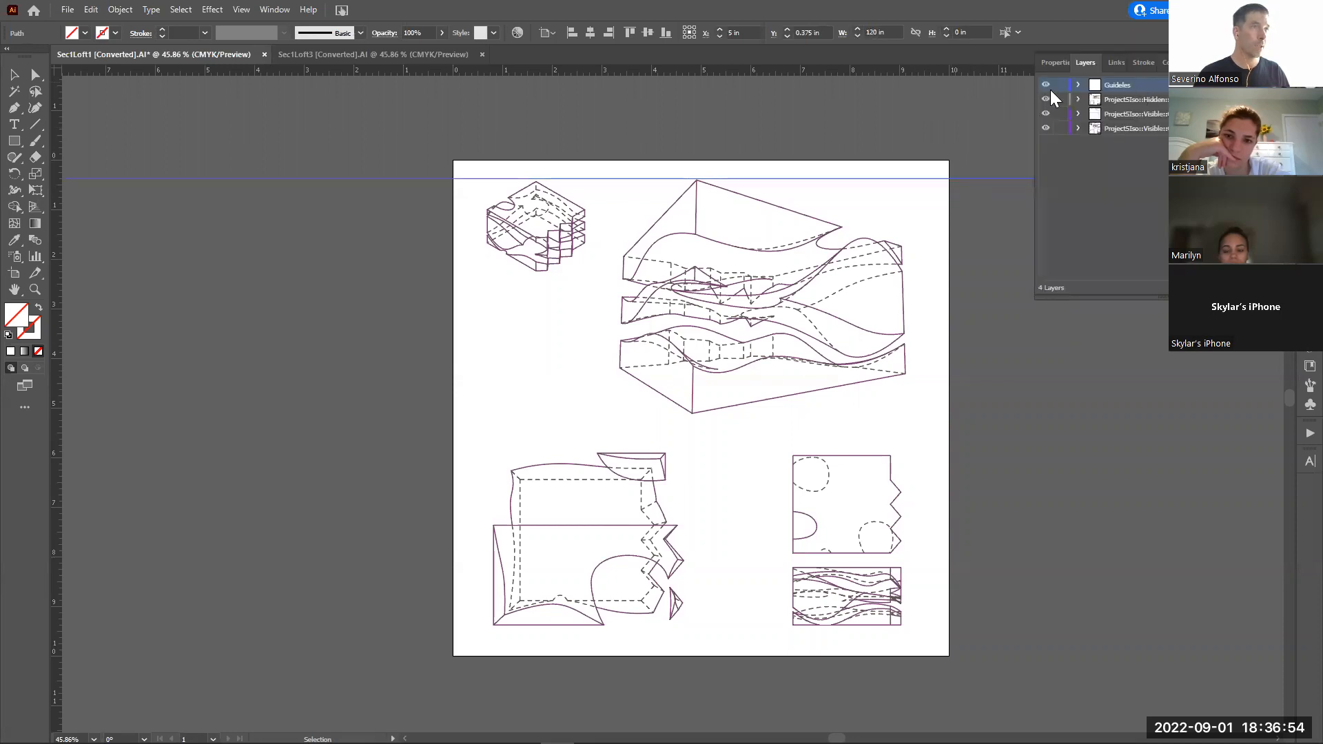
Add horizontal guides at 5.125 in below the large perspective, along the top of the lower drawings, and at 9.375 in along their bottom
{"action": "left_click_drag", "start_coordinate": [851, 69], "coordinate": [845, 414]}
{"action": "left_click_drag", "start_coordinate": [593, 71], "coordinate": [591, 456]}
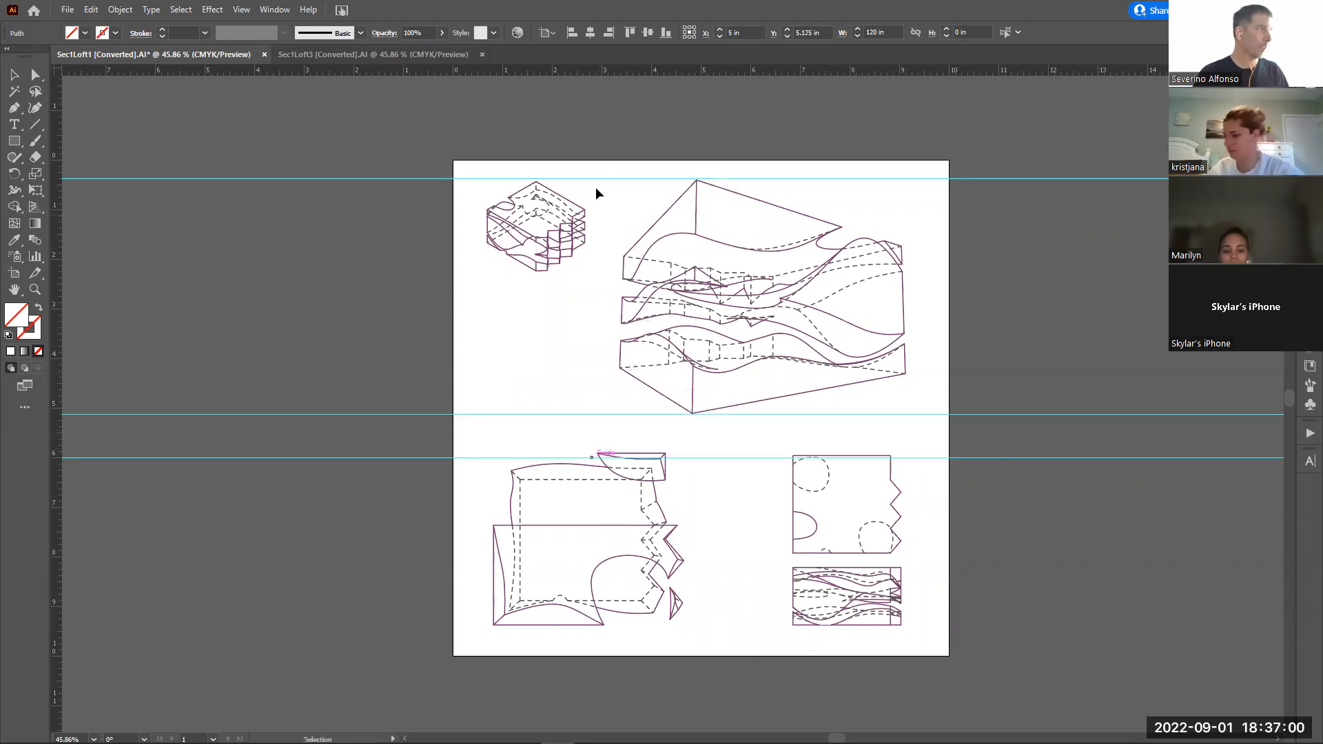
{"action": "left_click_drag", "start_coordinate": [593, 71], "coordinate": [596, 625]}
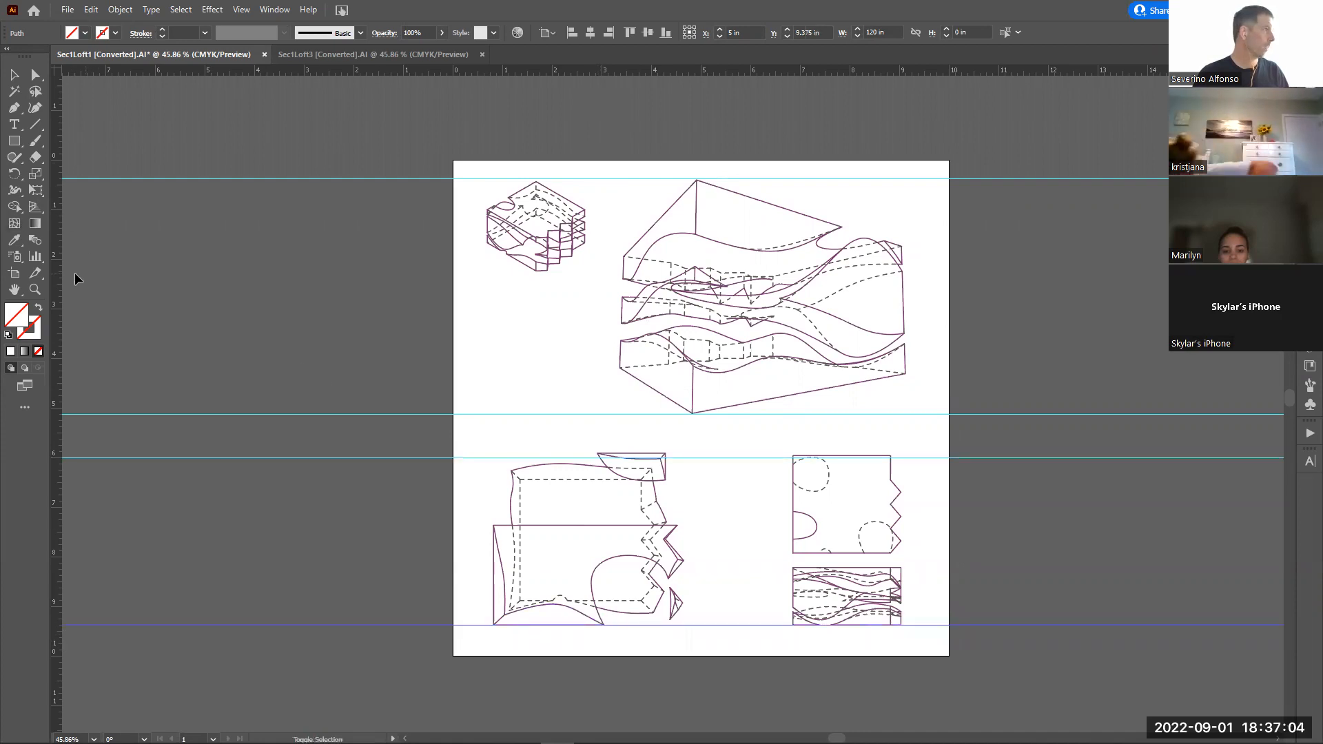
Add vertical guides at both sides of the isometric, both sides of the large perspective, and at 4.625 in beside the section perspective
{"action": "left_click_drag", "start_coordinate": [57, 271], "coordinate": [582, 308]}
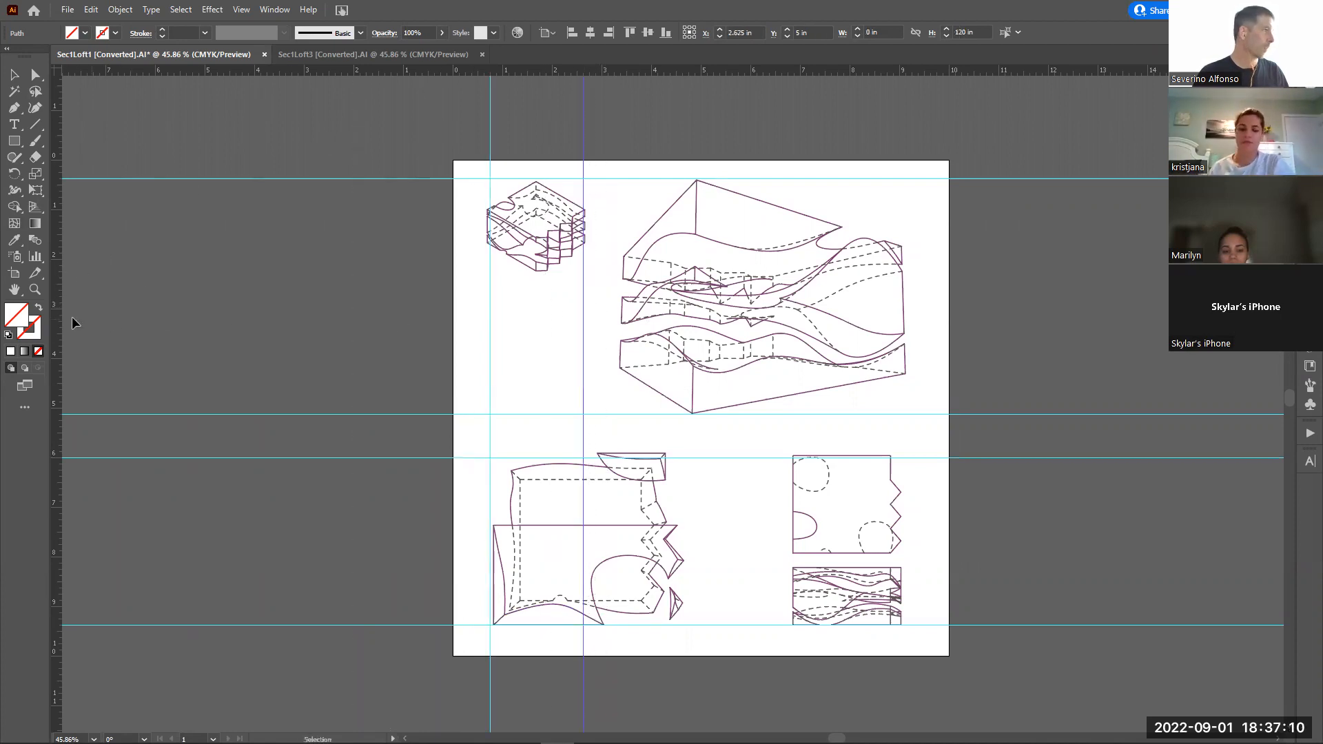
{"action": "left_click_drag", "start_coordinate": [58, 315], "coordinate": [620, 329]}
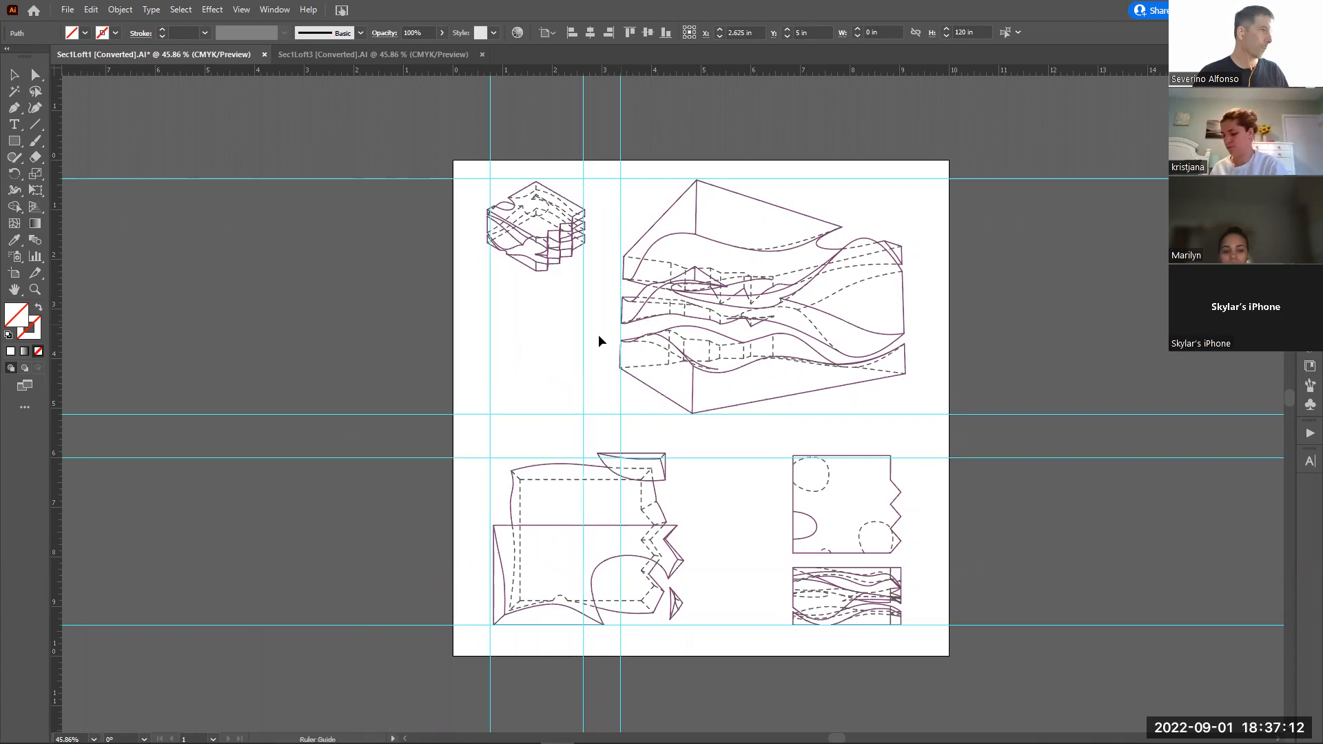
{"action": "left_click_drag", "start_coordinate": [58, 353], "coordinate": [877, 408]}
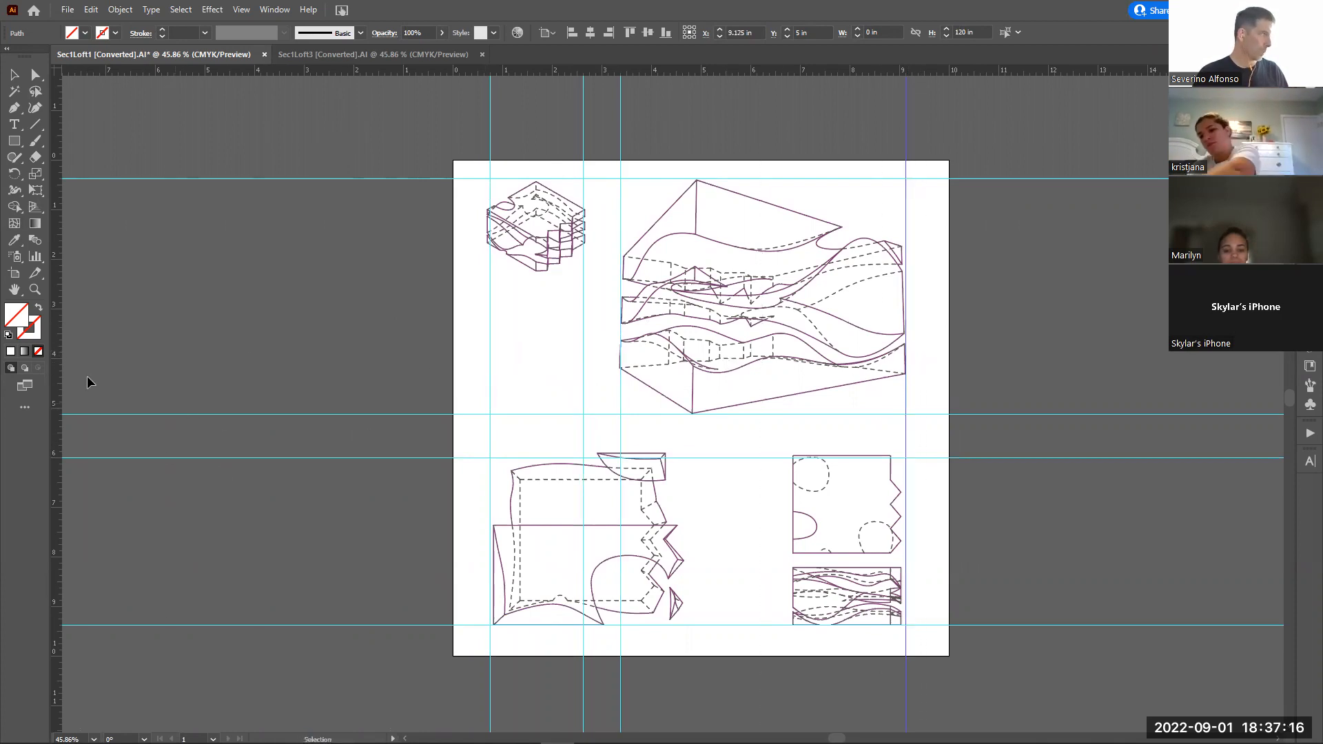
{"action": "left_click_drag", "start_coordinate": [58, 361], "coordinate": [682, 411]}
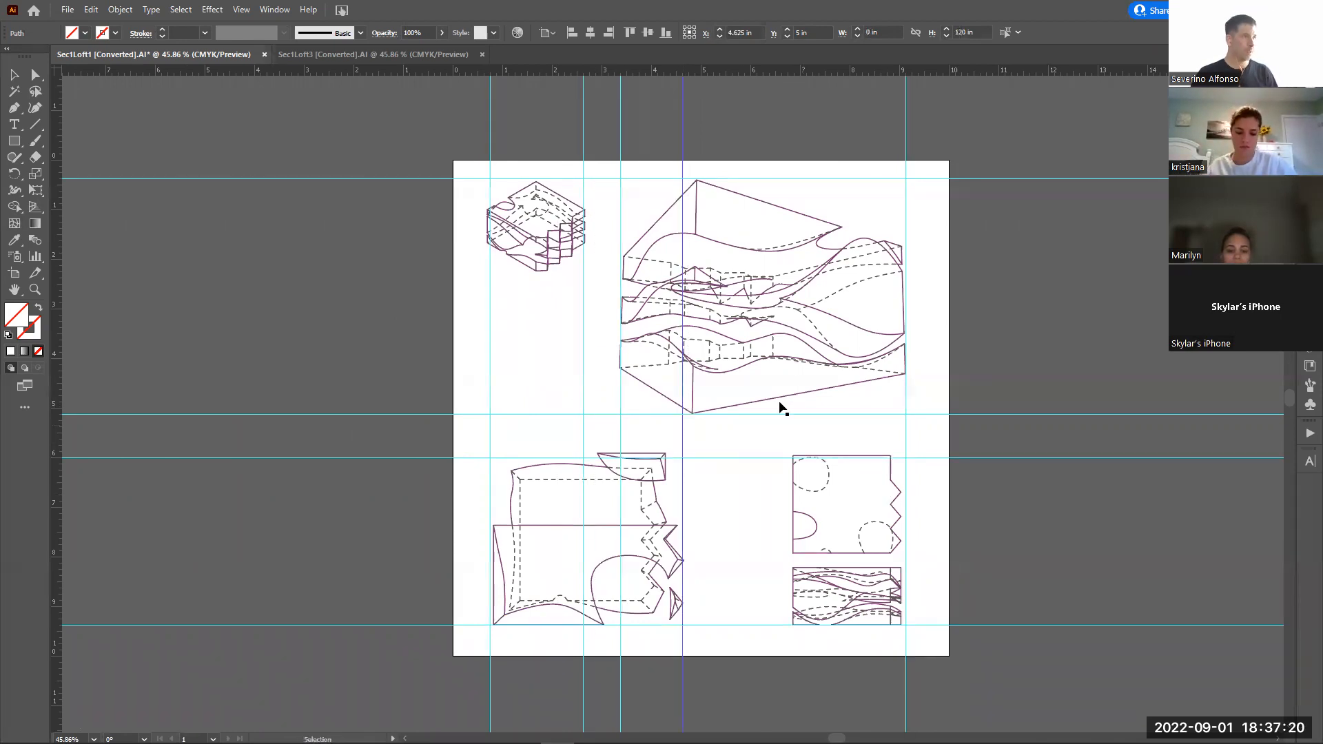
Add a vertical guide at the large perspective's front corner at about 4.82 in, and shift the section perspective's right-side guide slightly right
{"action": "left_click_drag", "start_coordinate": [62, 336], "coordinate": [689, 390]}
{"action": "key", "text": "Right"}
{"action": "key", "text": "Right"}
{"action": "key", "text": "Right"}
{"action": "key", "text": "Right"}
{"action": "key", "text": "Right"}
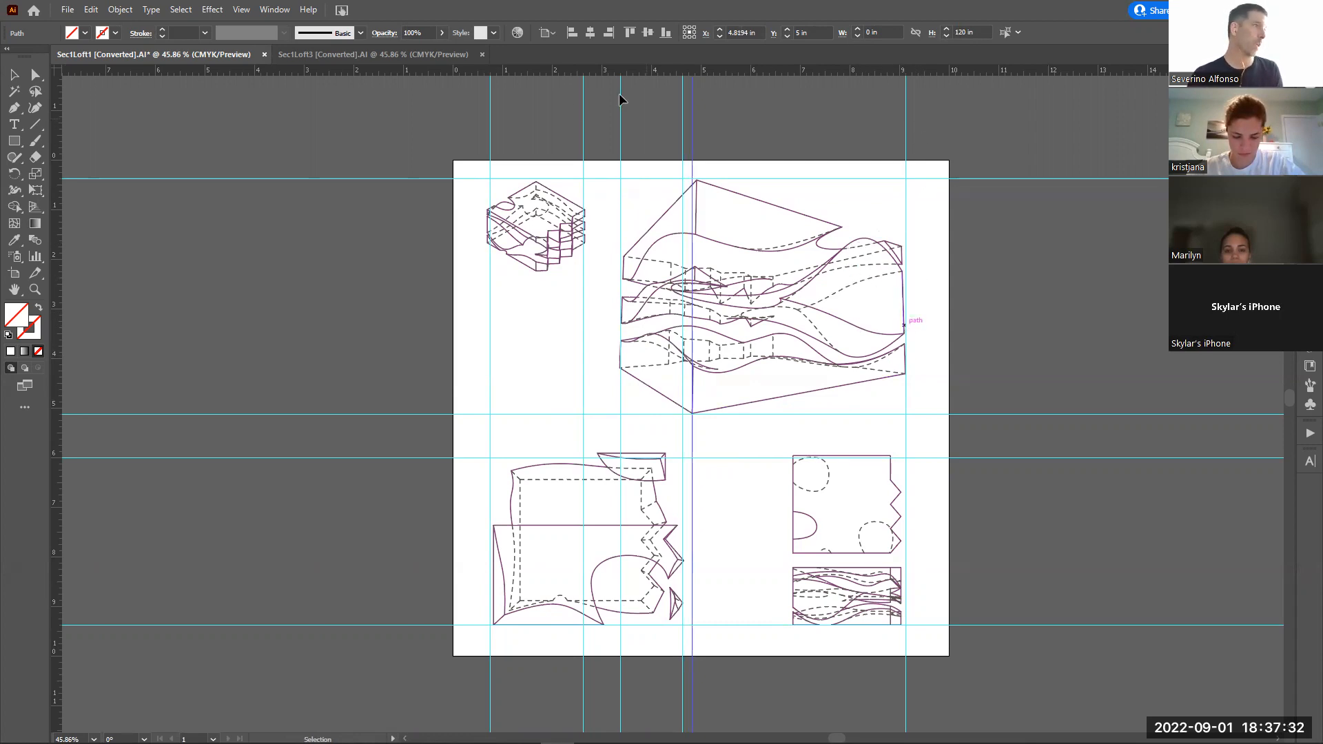
{"action": "left_click", "coordinate": [1059, 291]}
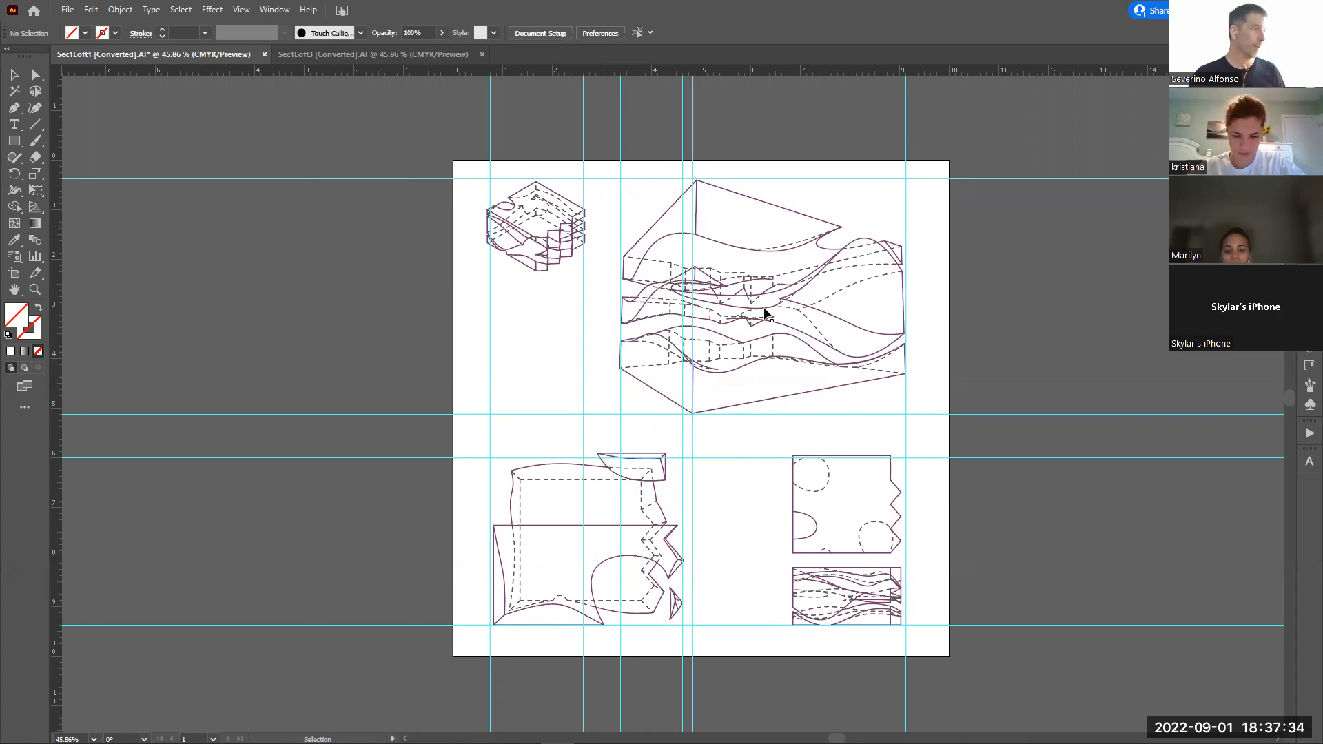
{"action": "left_click", "coordinate": [620, 141]}
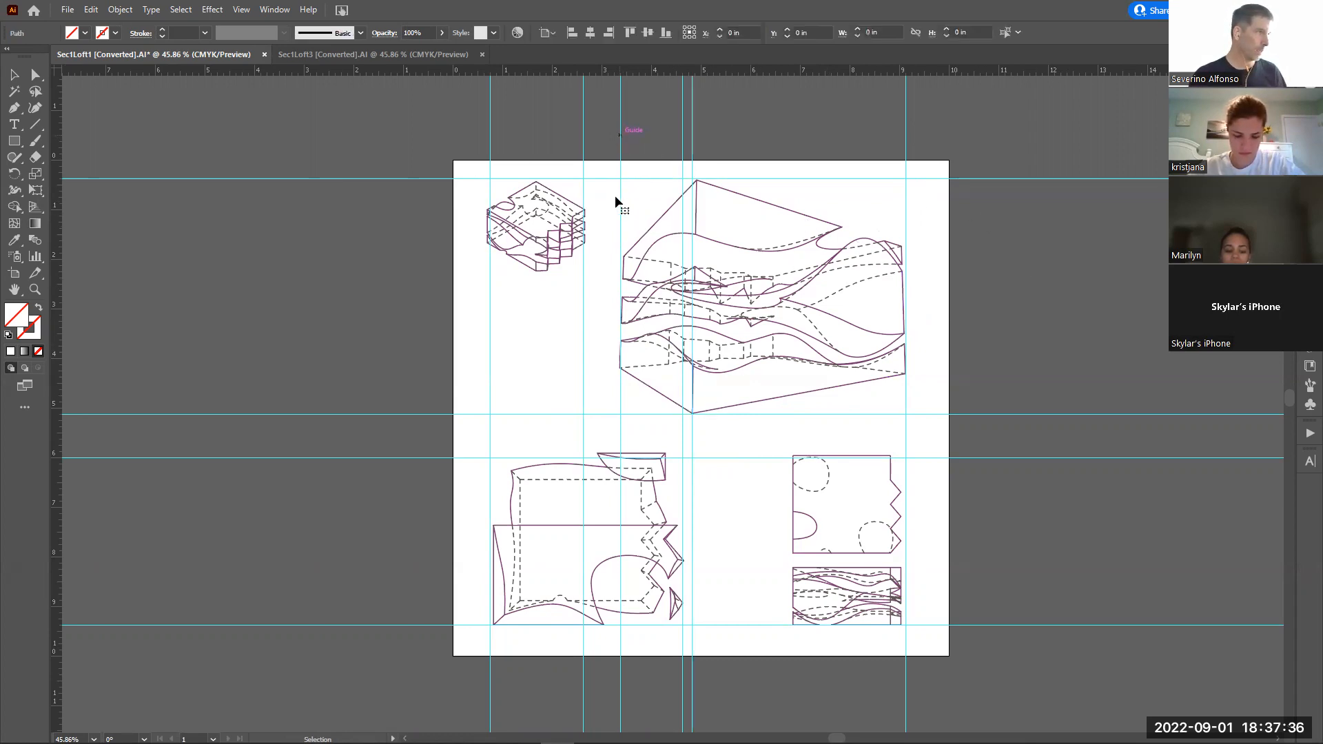
{"action": "left_click_drag", "start_coordinate": [682, 507], "coordinate": [684, 508]}
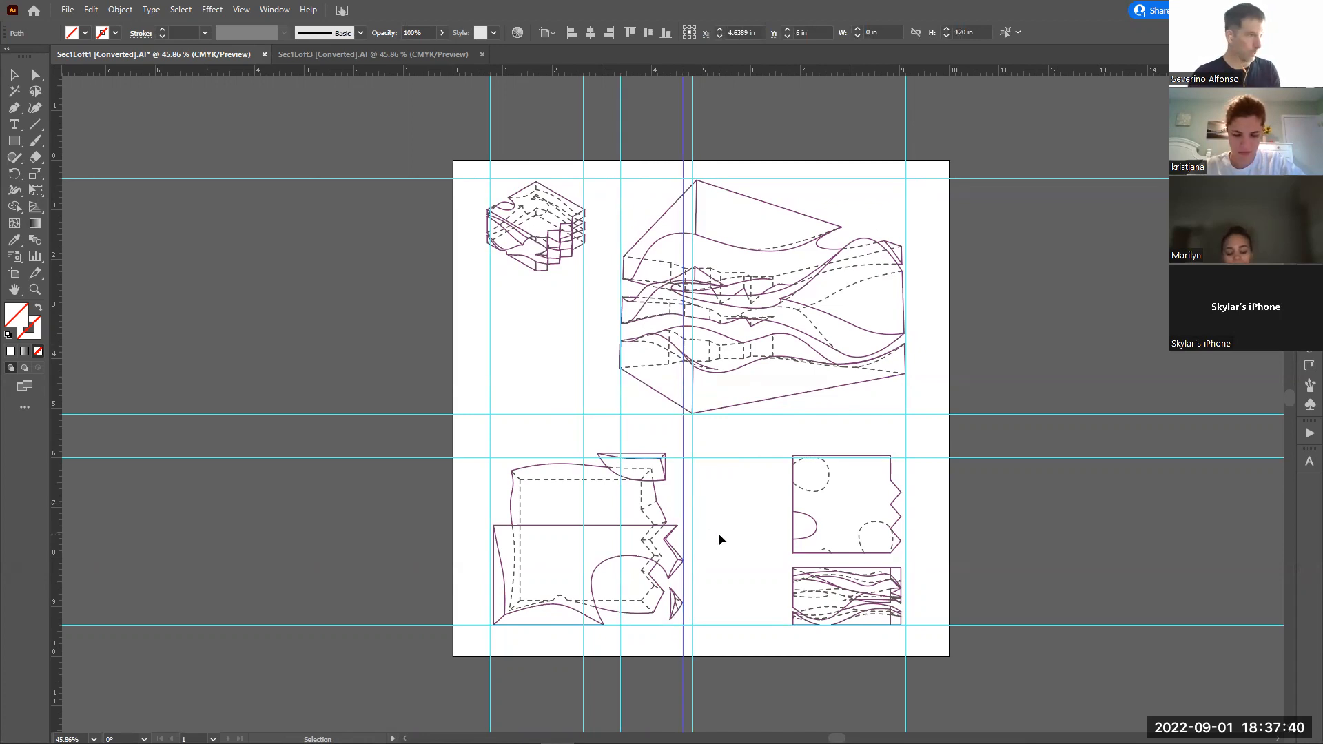
Lock the Guideles layer, and nudge the plan and elevation right to align with the guide at 9.125 in
{"action": "left_click", "coordinate": [905, 446]}
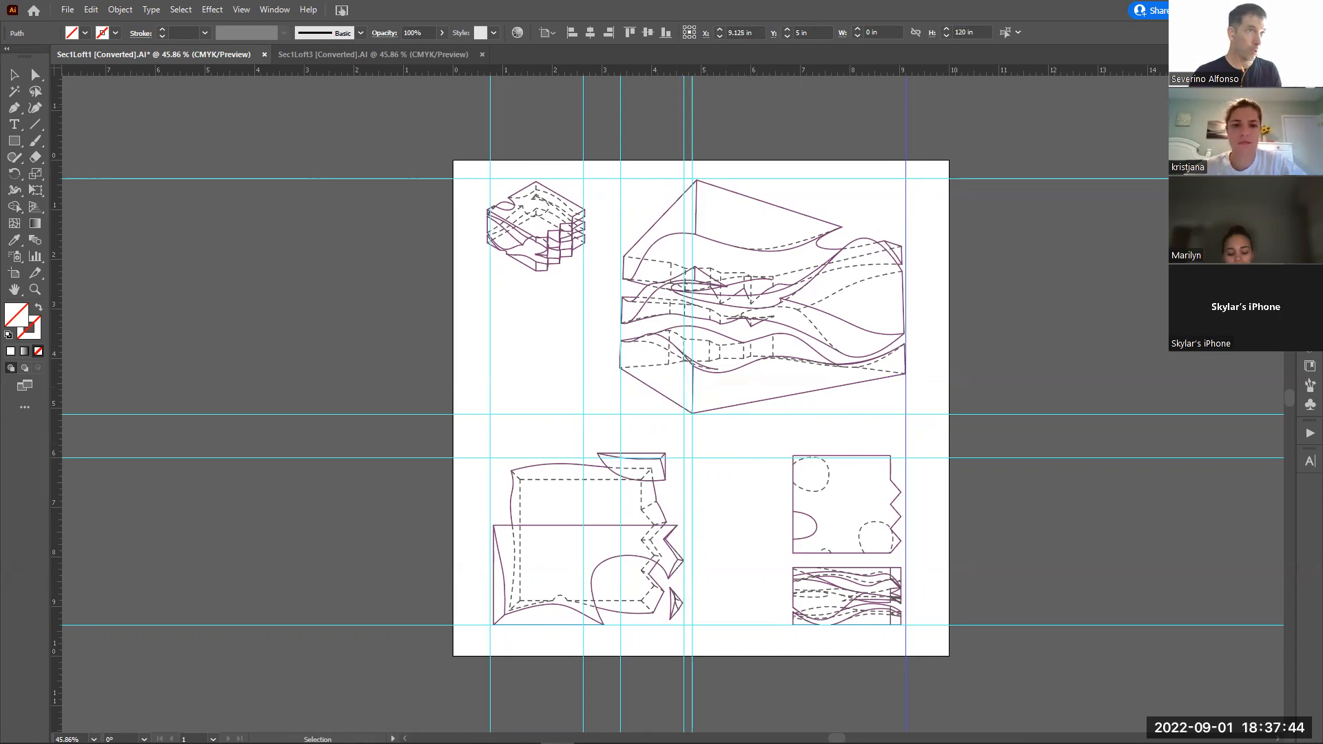
{"action": "key", "text": "F7"}
{"action": "left_click", "coordinate": [1060, 85]}
{"action": "left_click_drag", "start_coordinate": [751, 434], "coordinate": [944, 652]}
{"action": "key", "text": "Right"}
{"action": "key", "text": "Right"}
{"action": "key", "text": "Right"}
{"action": "key", "text": "Right"}
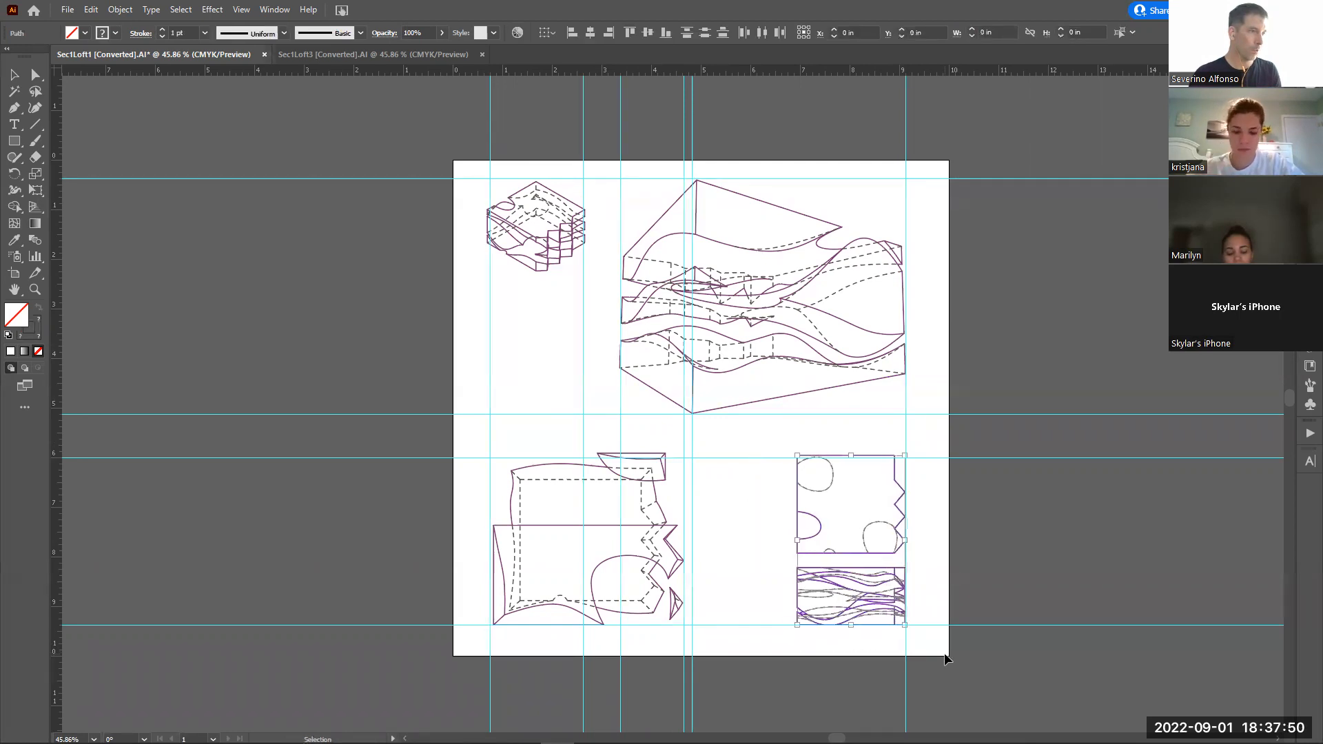
{"action": "key", "text": "Left"}
{"action": "left_click_drag", "start_coordinate": [767, 438], "coordinate": [934, 556]}
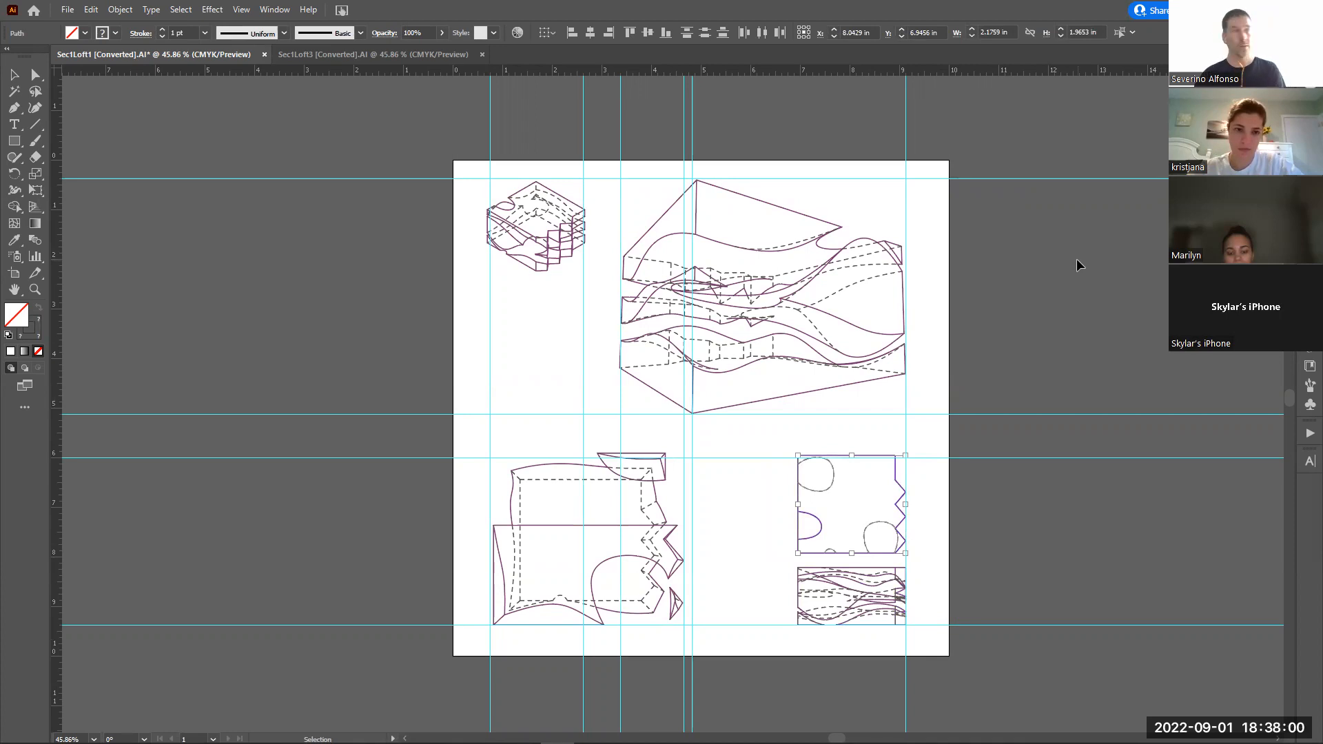
{"action": "left_click", "coordinate": [1006, 459]}
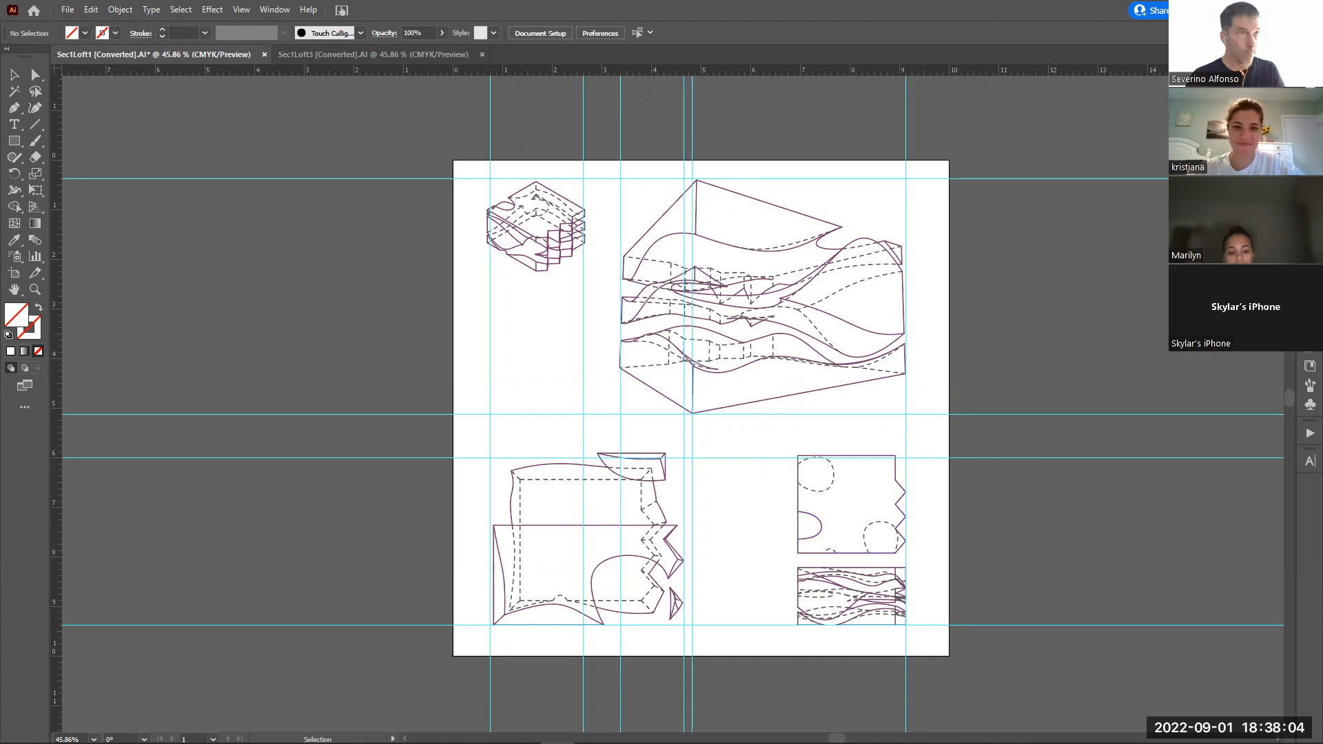
Unlock the Guideles layer, and nudge the horizontal guide above the lower drawings up to the plan's top edge at 5.9583 in
{"action": "left_click", "coordinate": [1310, 87]}
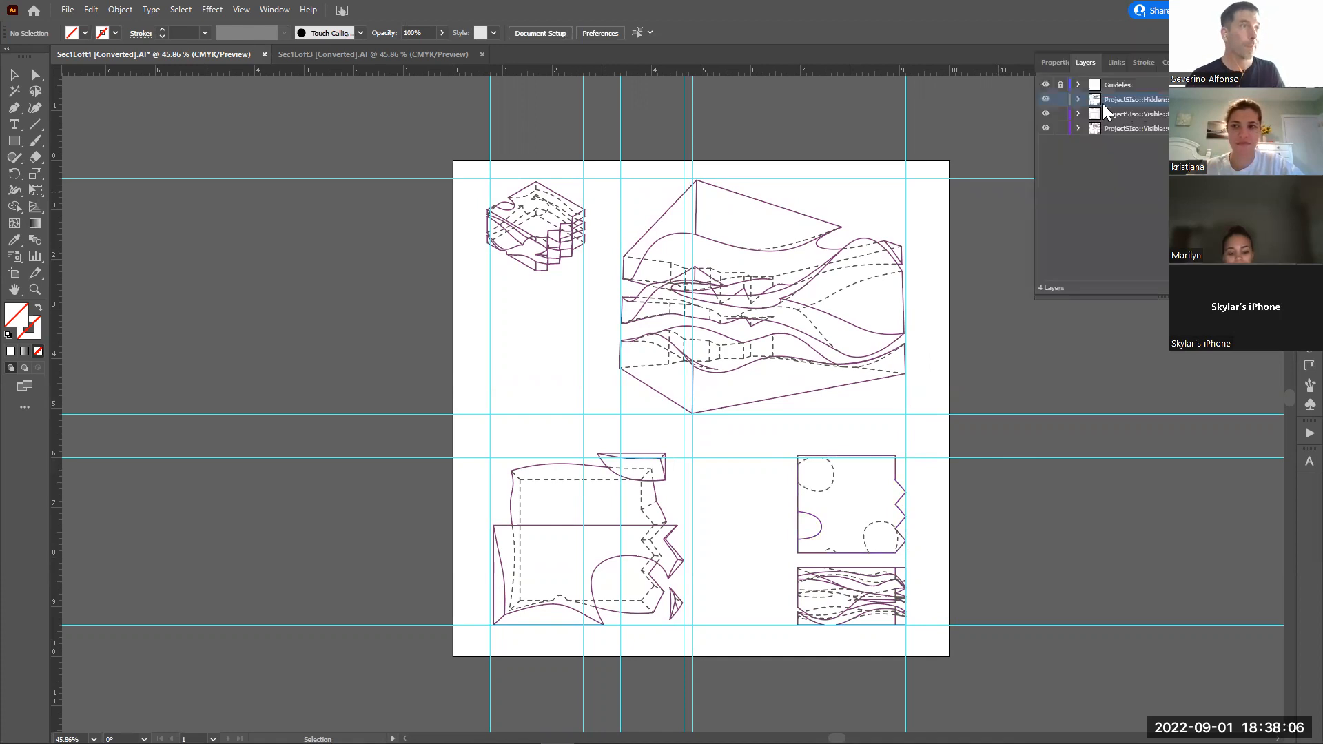
{"action": "left_click", "coordinate": [972, 456]}
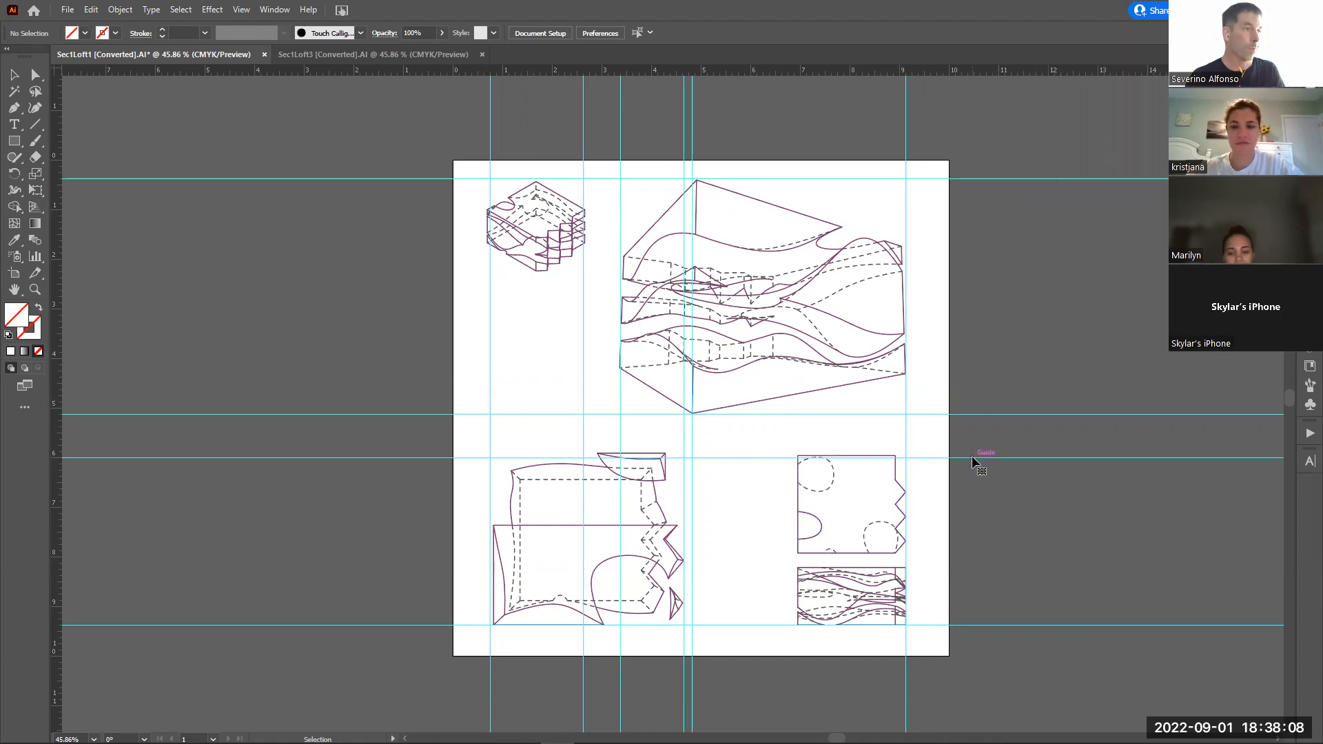
{"action": "key", "text": "Up"}
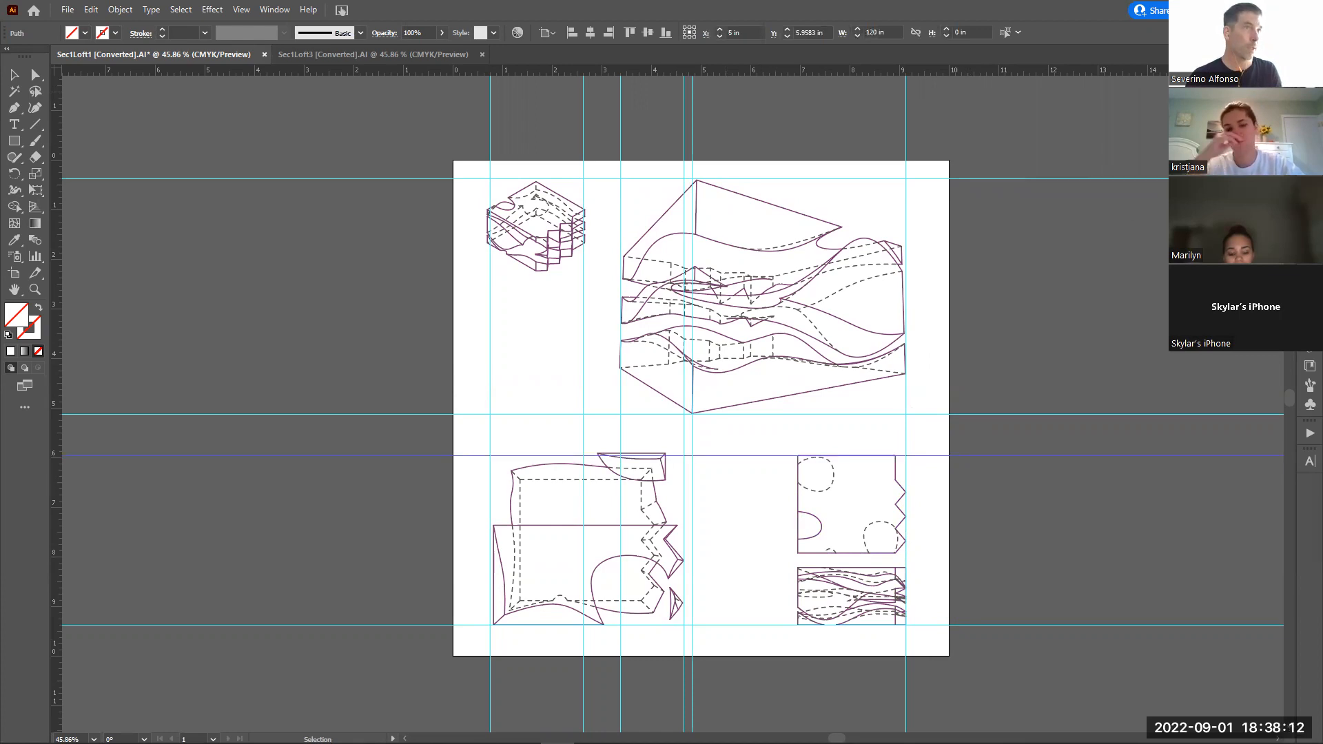
Lock the Guideles layer, and scale the section perspective down from its upper-right corner to meet the horizontal guide above it
{"action": "left_click", "coordinate": [1310, 88]}
{"action": "left_click", "coordinate": [874, 307]}
{"action": "left_click_drag", "start_coordinate": [458, 447], "coordinate": [717, 638]}
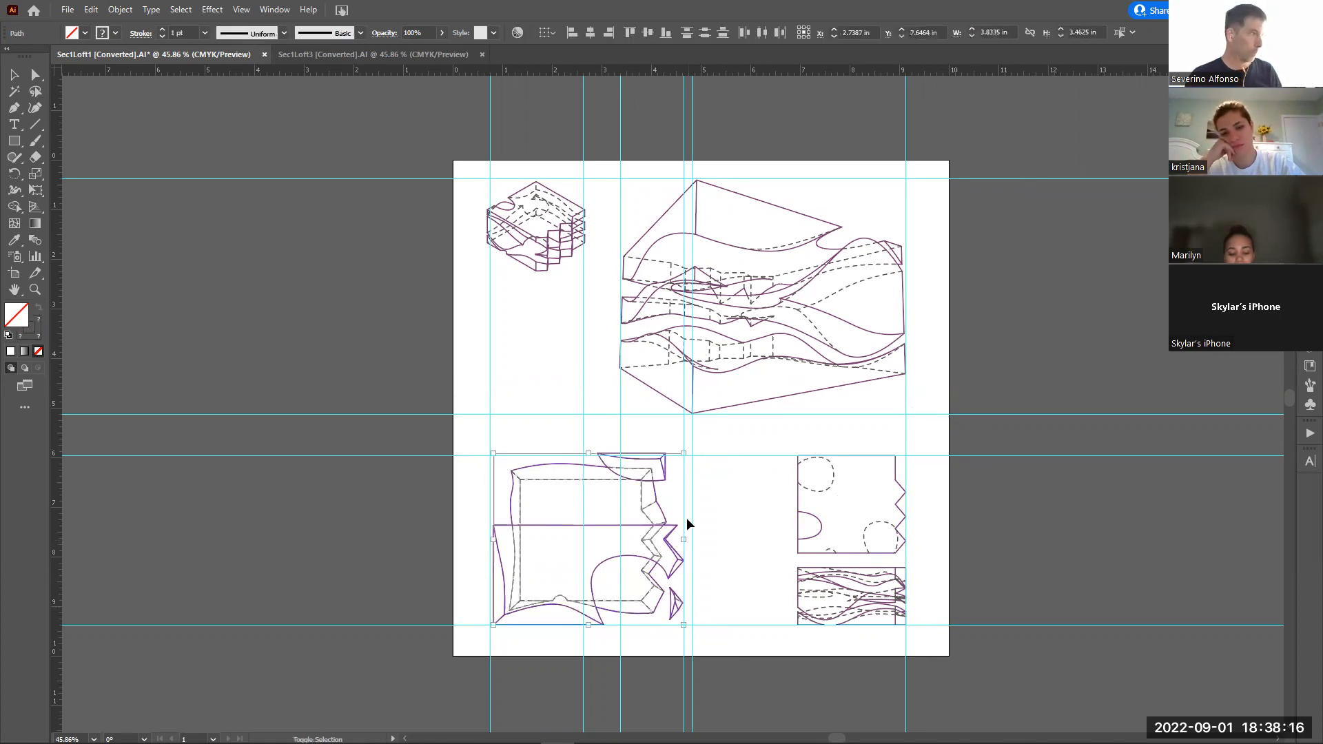
{"action": "left_click_drag", "start_coordinate": [683, 453], "coordinate": [682, 455]}
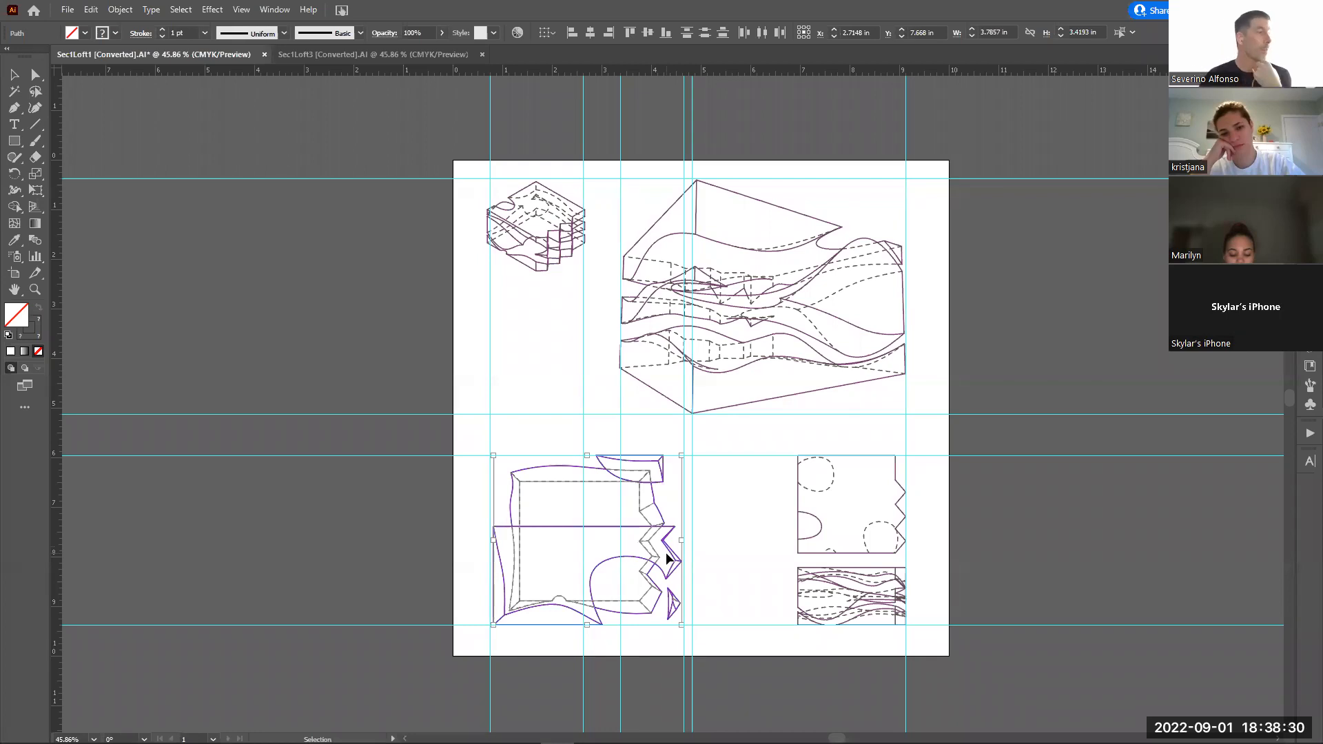
{"action": "left_click", "coordinate": [1126, 330]}
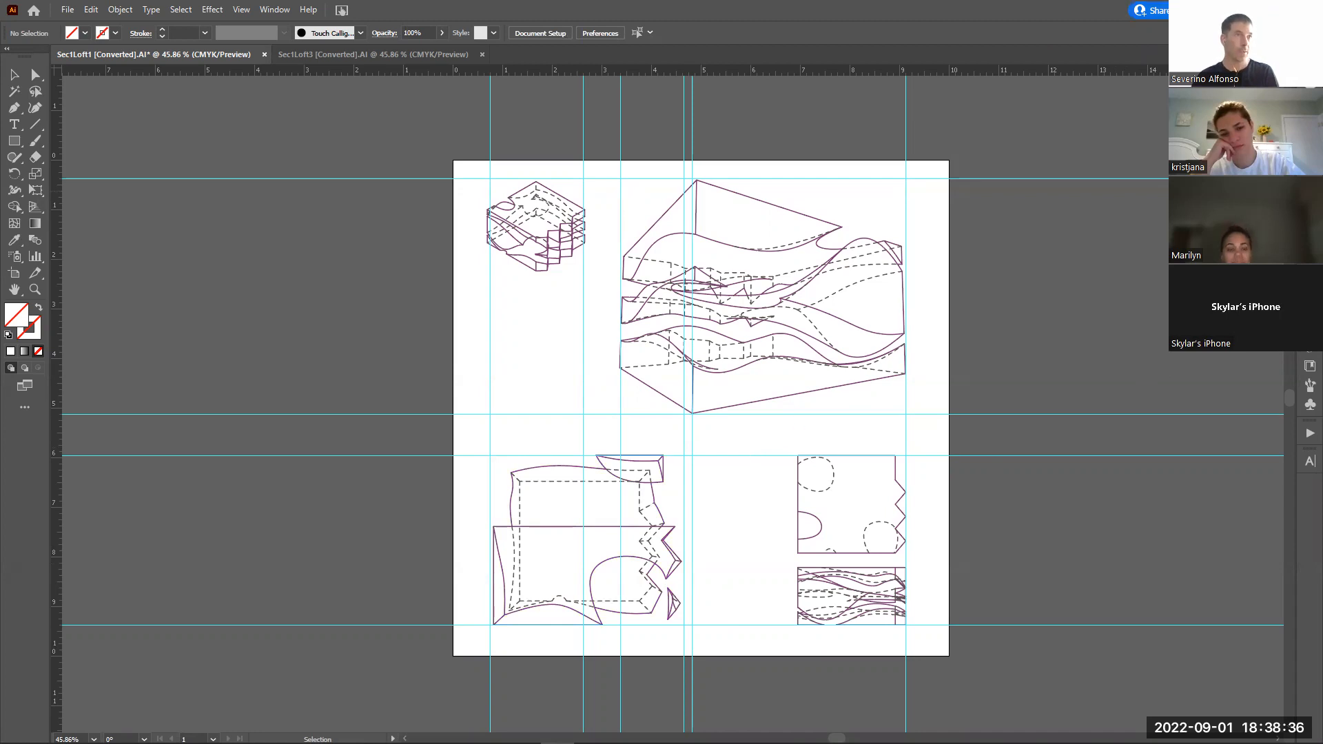
Unlock the Guideles layer, and move the vertical guides beside the section perspective to its edges at 0.8056 in and 4.6111 in
{"action": "left_click", "coordinate": [1310, 88]}
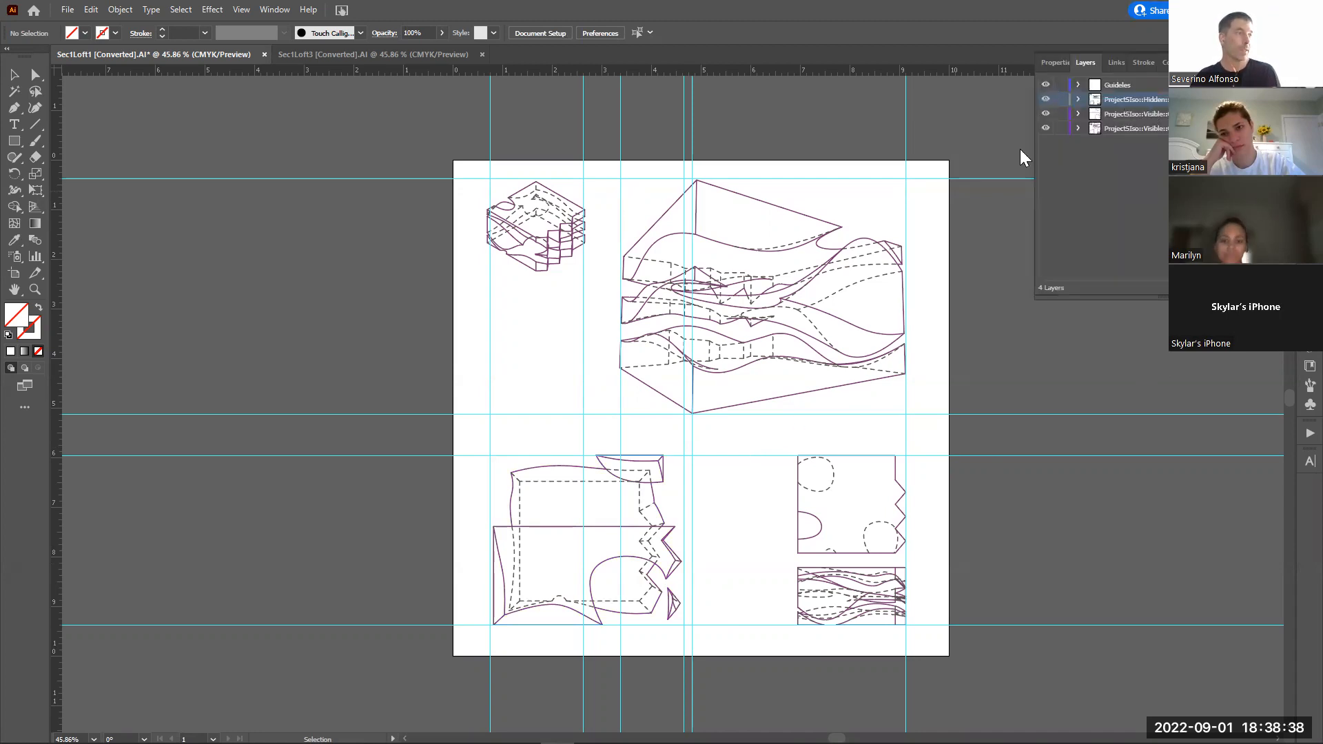
{"action": "left_click", "coordinate": [682, 437]}
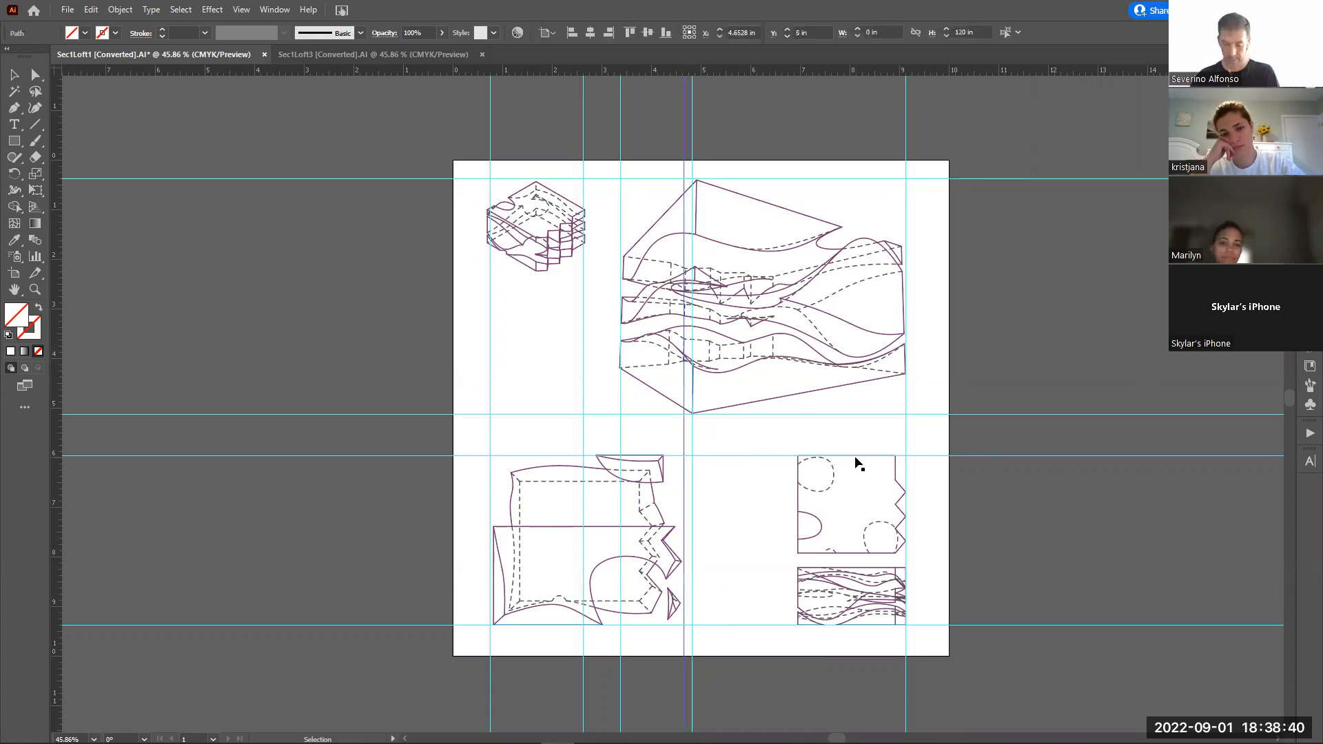
{"action": "key", "text": "Left"}
{"action": "key", "text": "Left"}
{"action": "key", "text": "Left"}
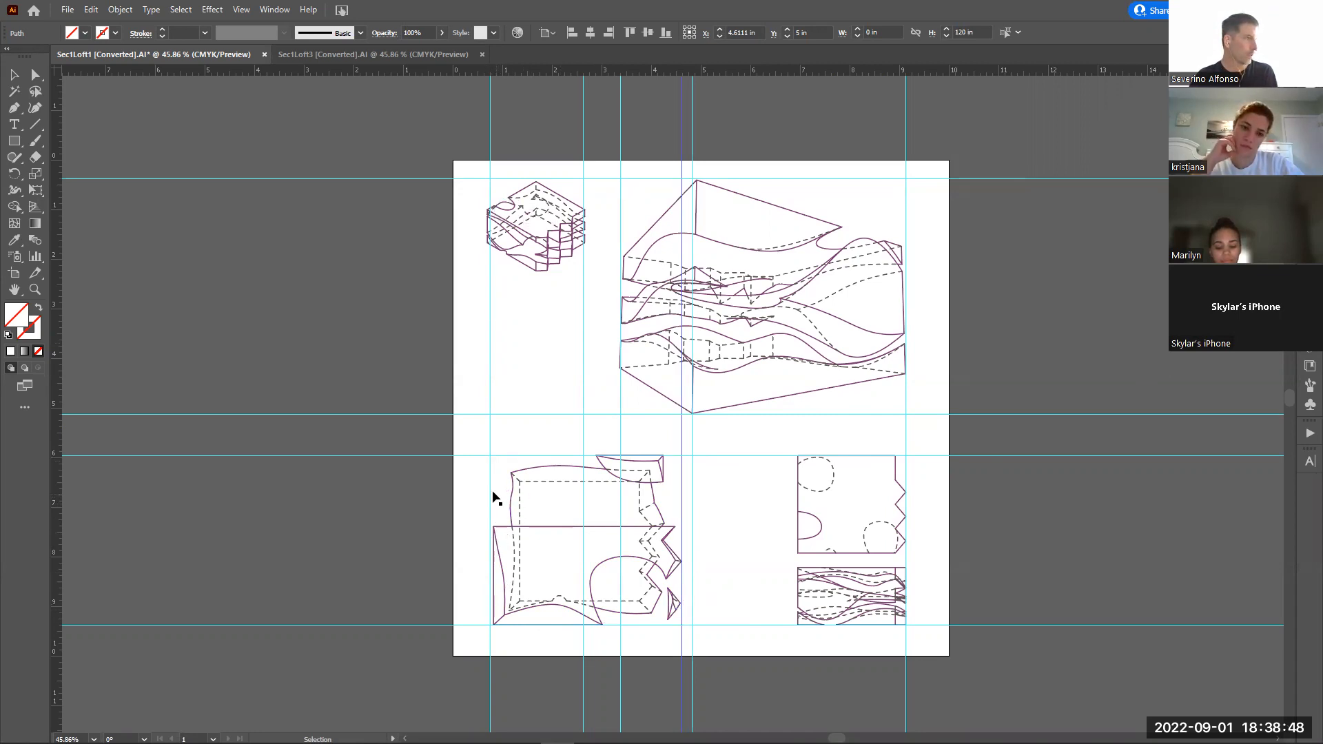
{"action": "left_click_drag", "start_coordinate": [490, 506], "coordinate": [493, 507]}
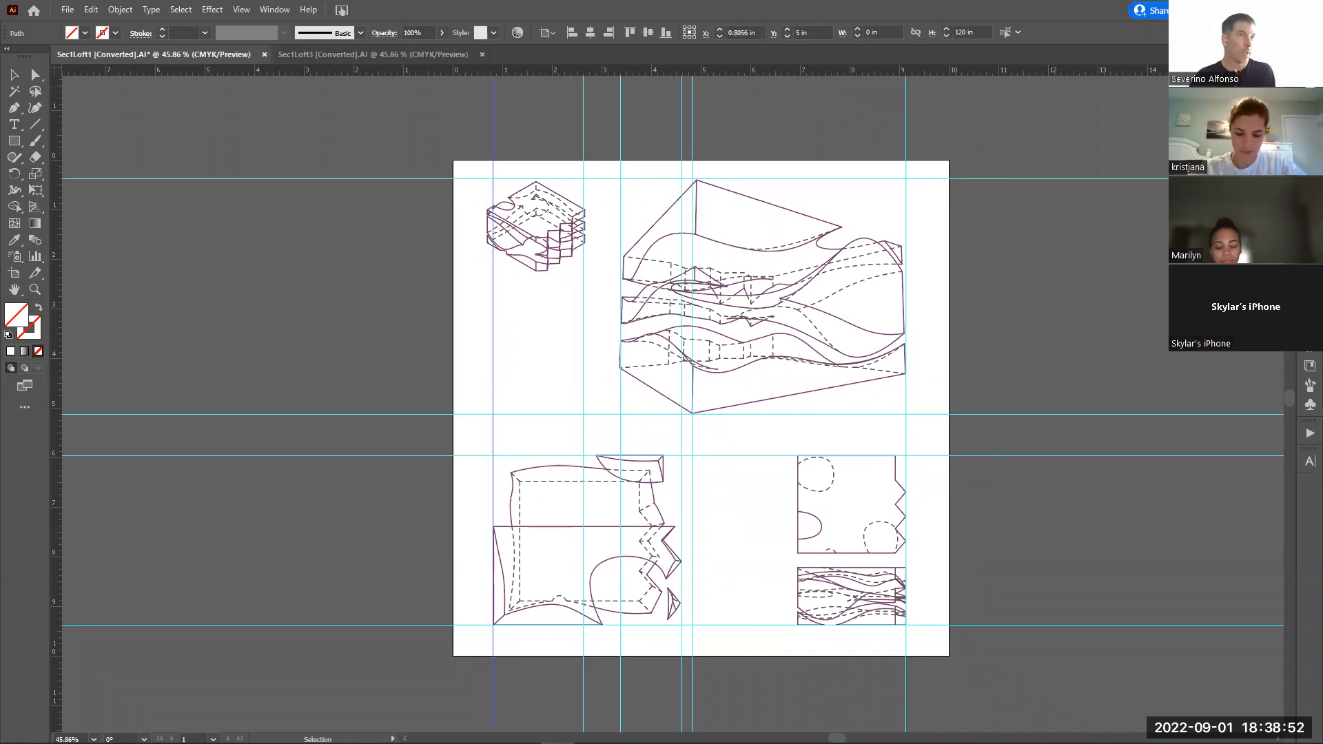
Lock the Guideles layer, then move the isometric up to the top guide and scale it down to fit between its side guides
{"action": "left_click", "coordinate": [1310, 88]}
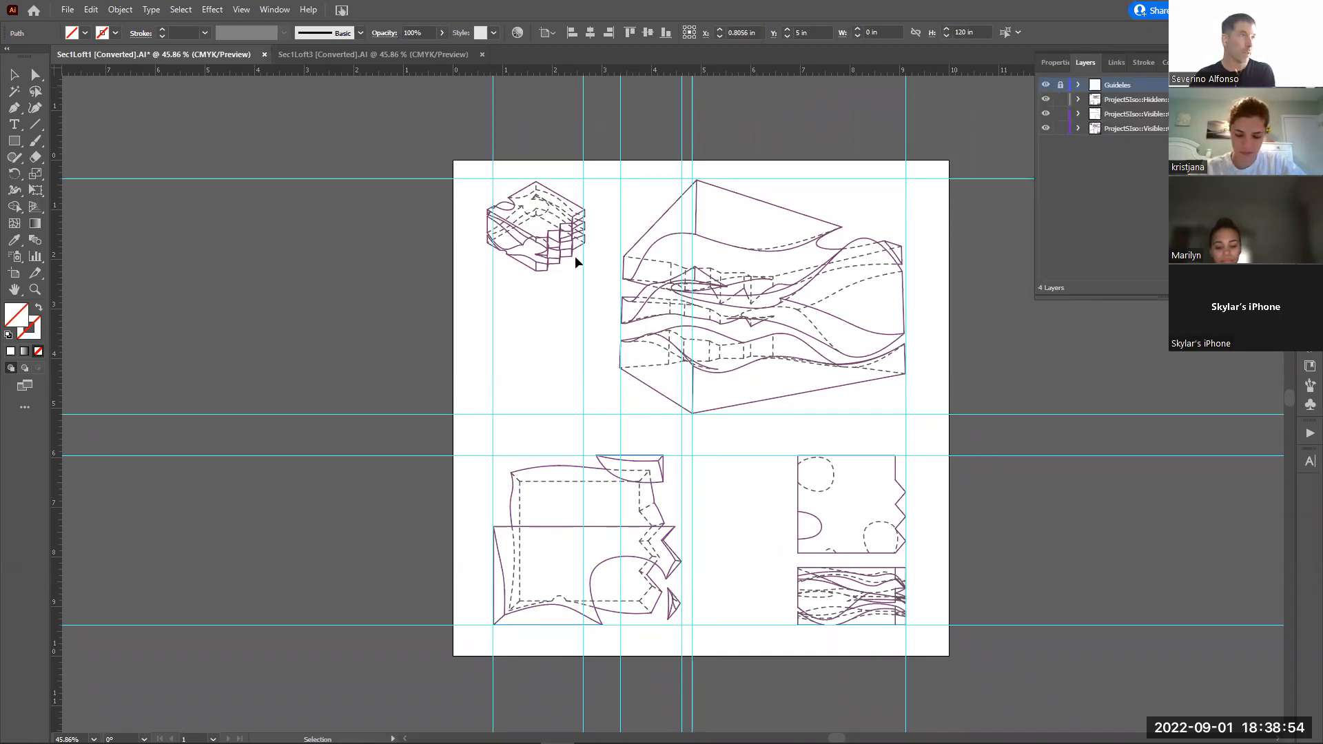
{"action": "left_click_drag", "start_coordinate": [448, 143], "coordinate": [600, 299]}
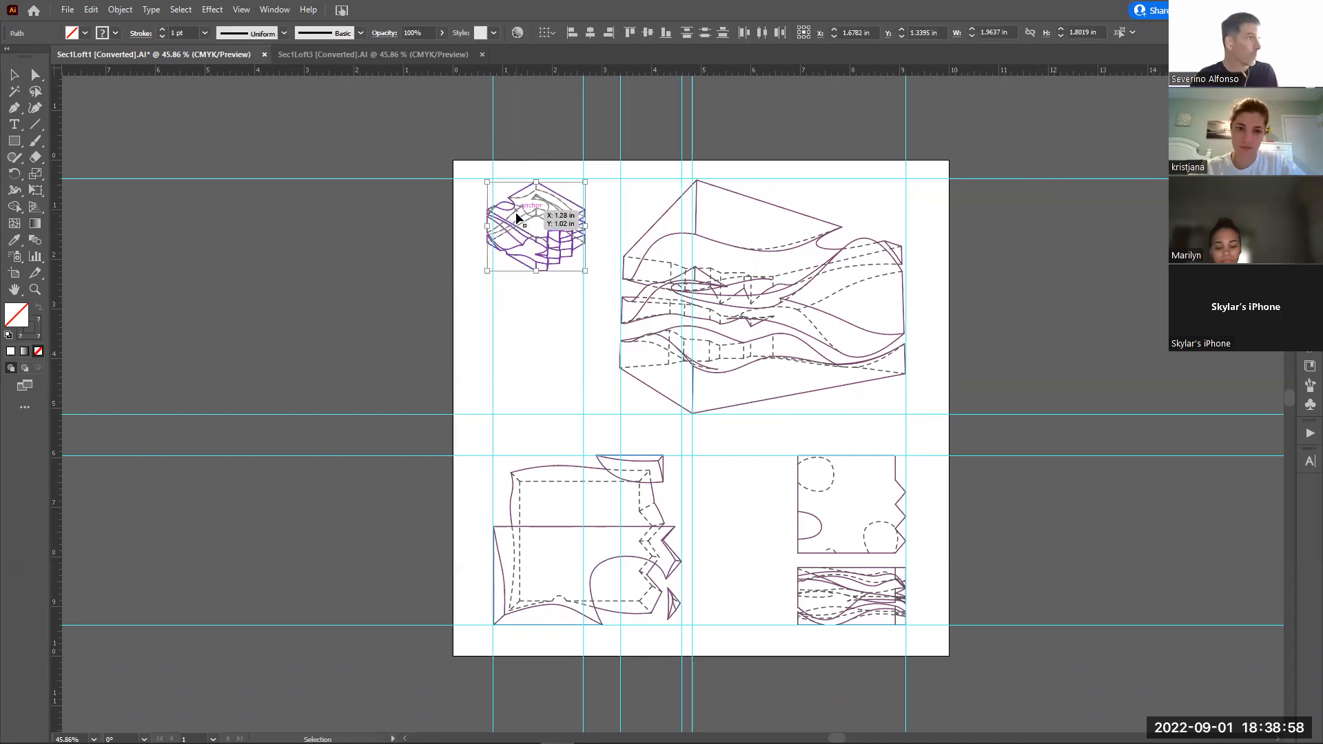
{"action": "left_click_drag", "start_coordinate": [517, 216], "coordinate": [523, 198]}
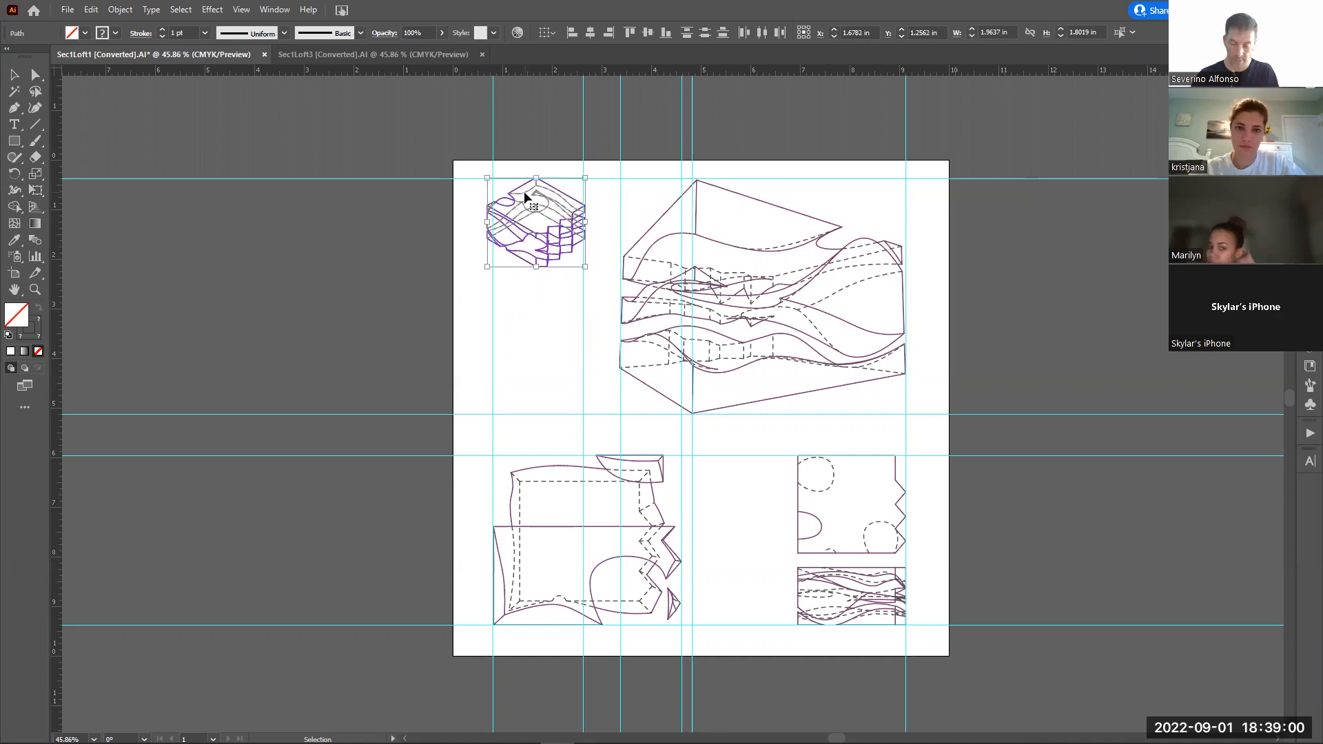
{"action": "key", "text": "Down"}
{"action": "left_click_drag", "start_coordinate": [487, 268], "coordinate": [506, 264]}
{"action": "left_click_drag", "start_coordinate": [586, 264], "coordinate": [584, 262]}
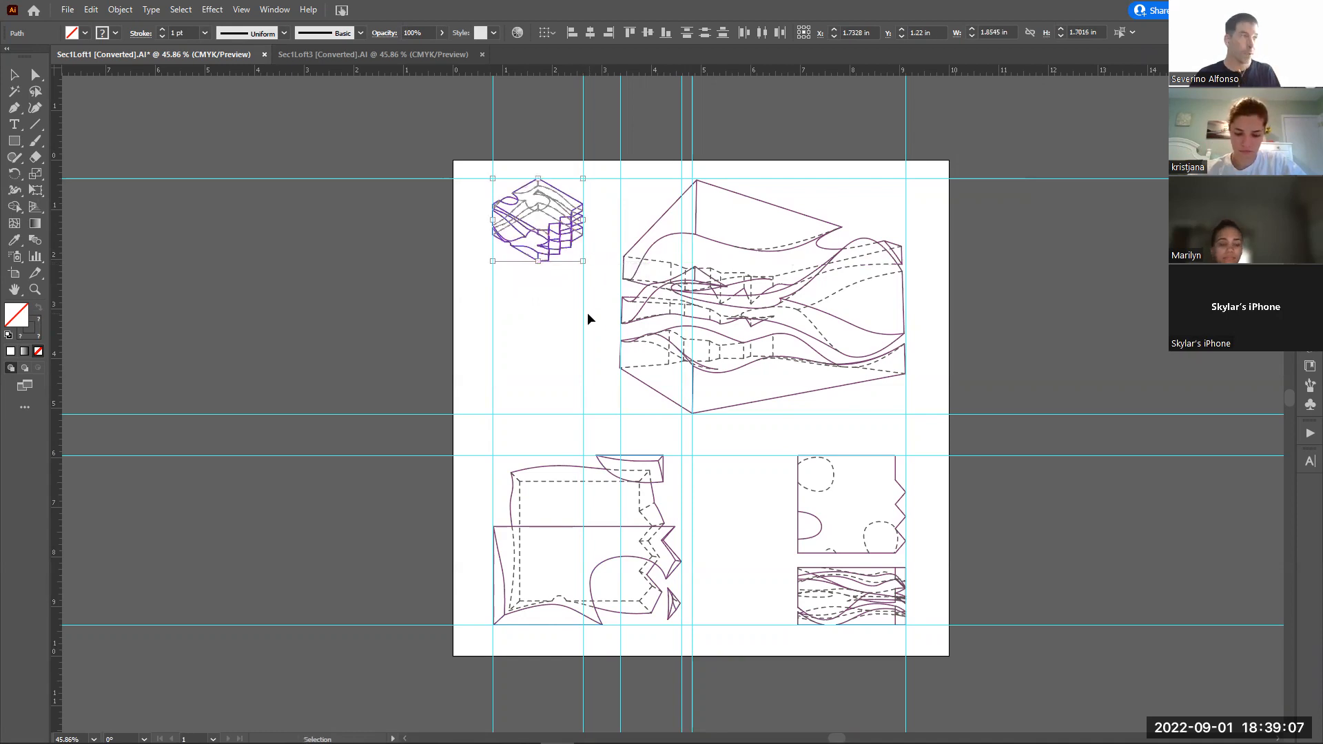
{"action": "left_click", "coordinate": [541, 341]}
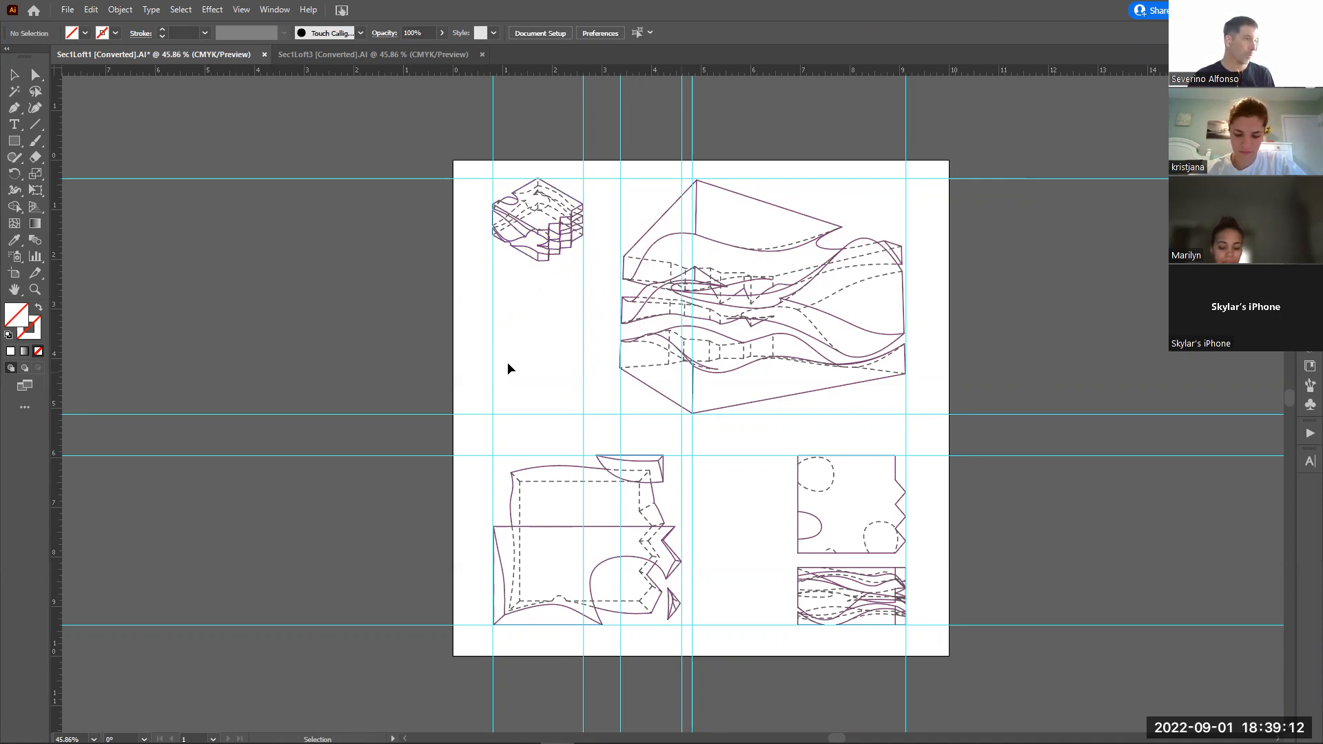
Add a vertical guide along the left edge of the small plan and elevation on the sheet's lower right, nudged to 6.9444 in
{"action": "left_click_drag", "start_coordinate": [55, 352], "coordinate": [797, 390]}
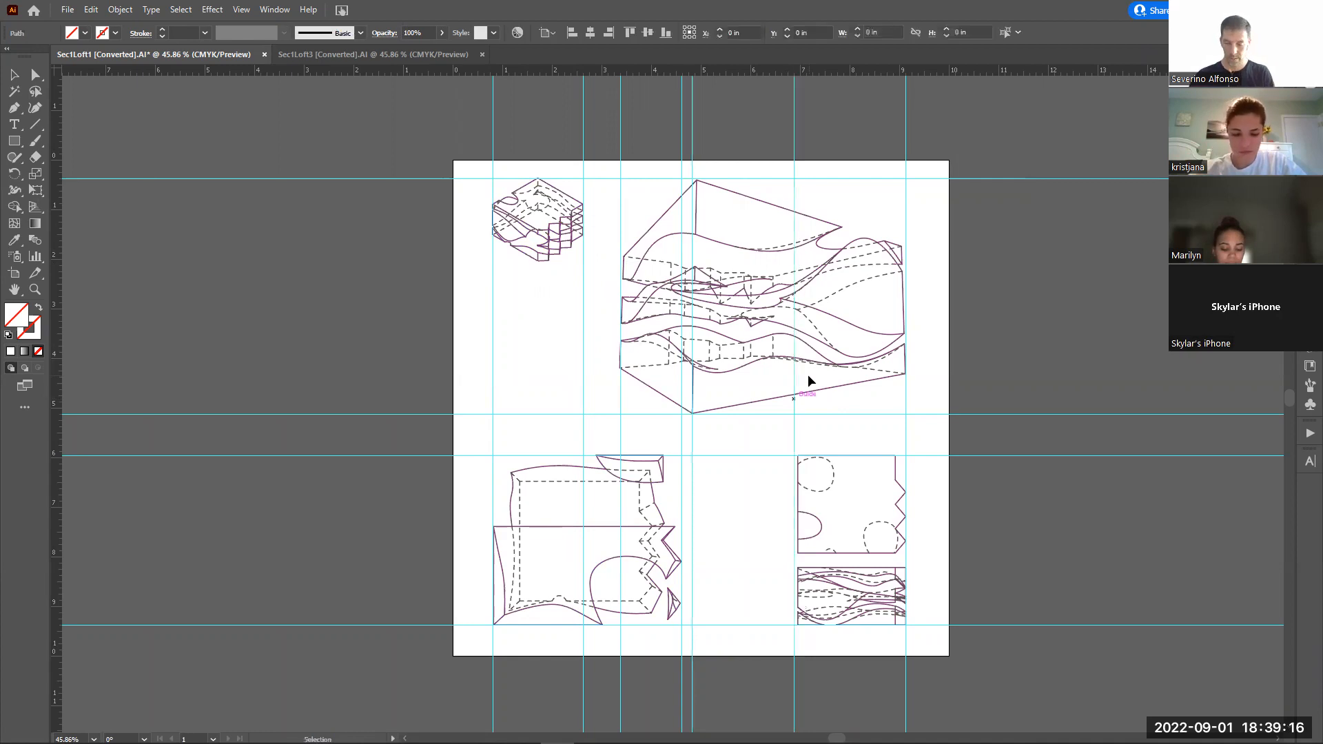
{"action": "key", "text": "Right"}
{"action": "key", "text": "Right"}
{"action": "key", "text": "Right"}
{"action": "key", "text": "Right"}
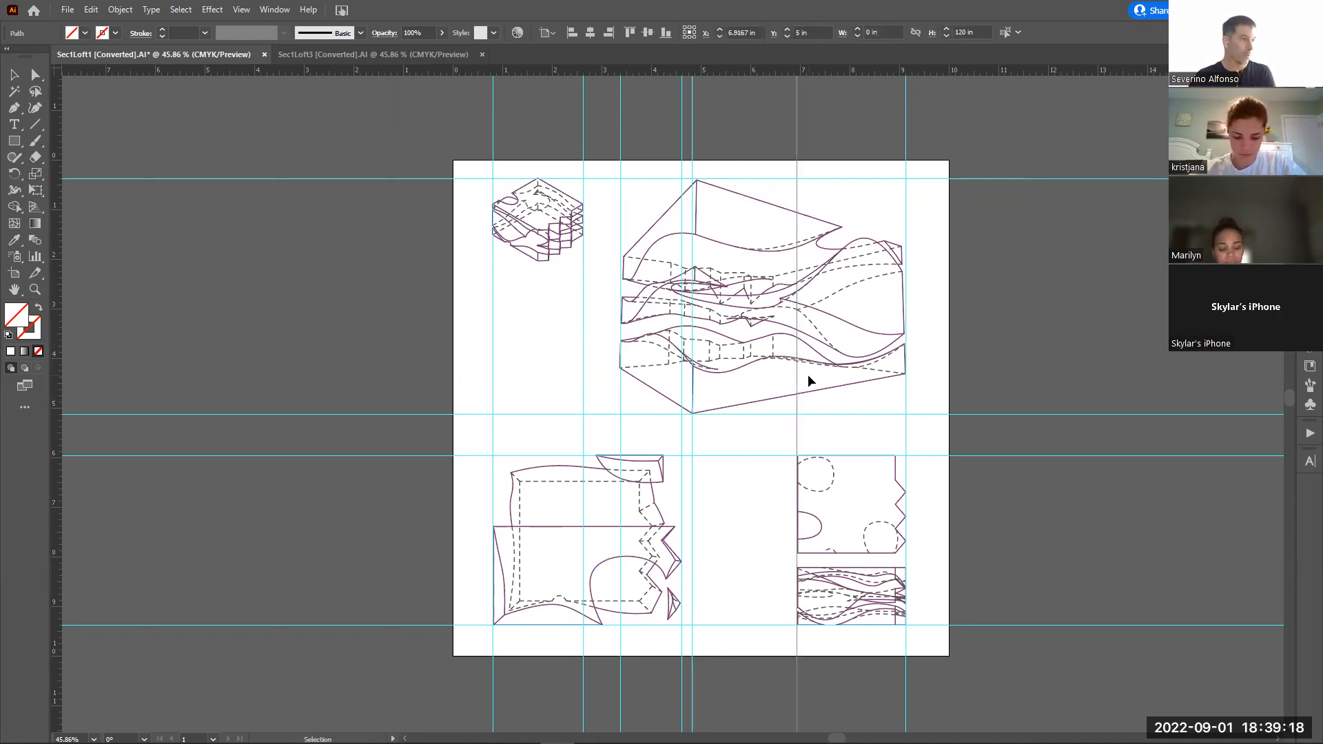
{"action": "left_click", "coordinate": [1028, 367]}
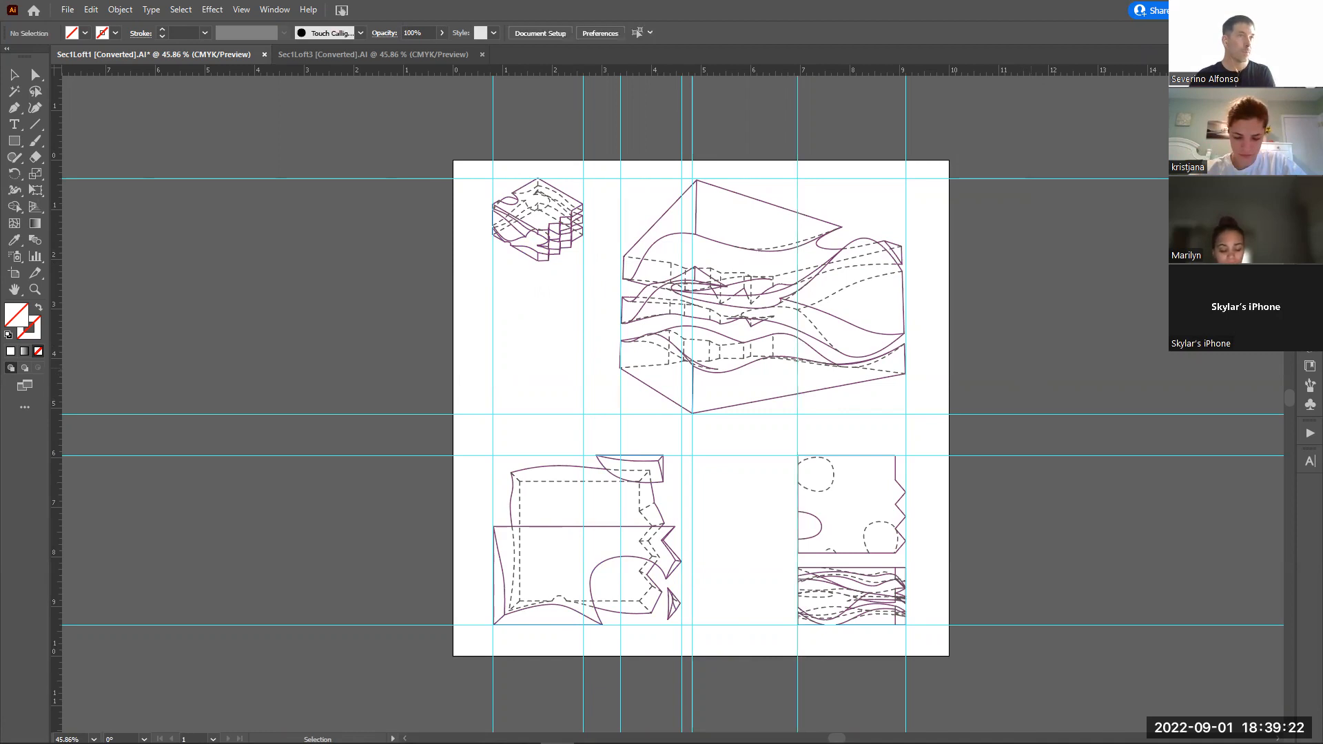
Hide the Guideles layer to isolate the stray vertical guide, move that guide onto the Guideles layer, and show the layer again
{"action": "left_click", "coordinate": [1310, 88]}
{"action": "left_click", "coordinate": [1045, 85]}
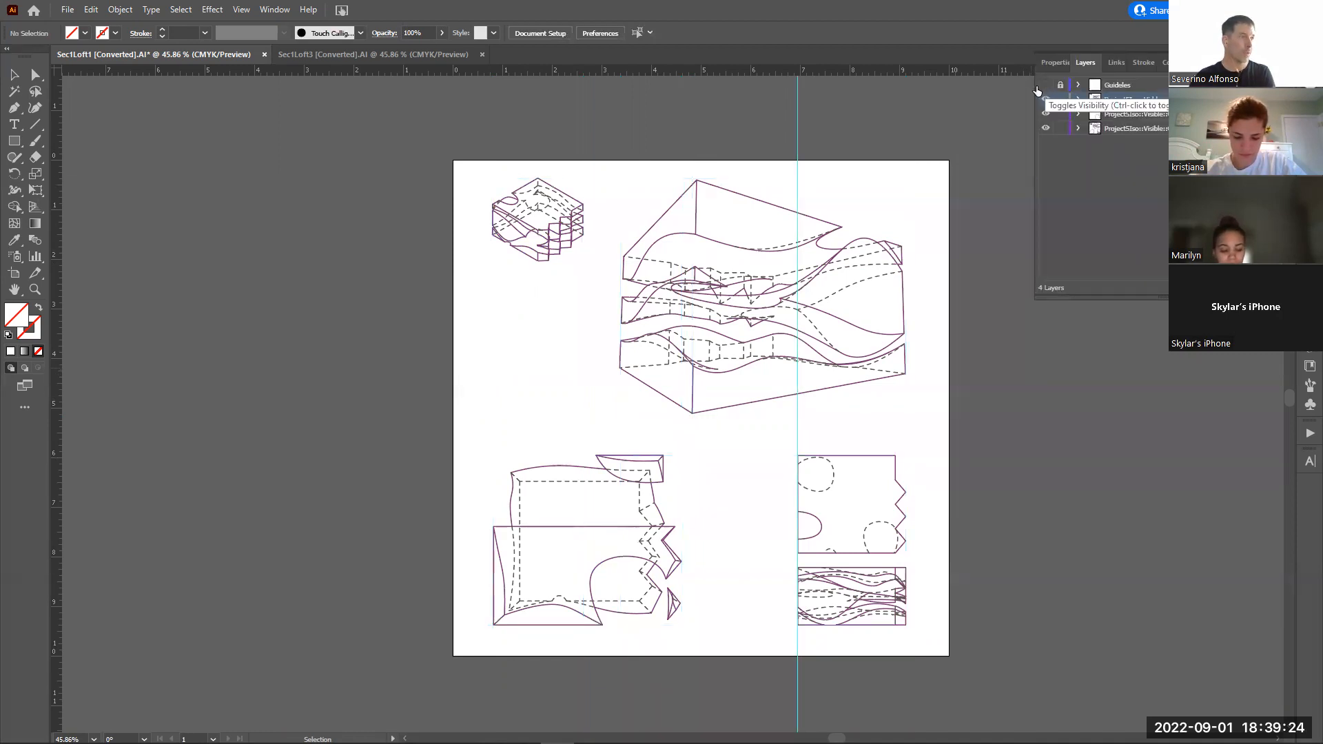
{"action": "left_click", "coordinate": [797, 118]}
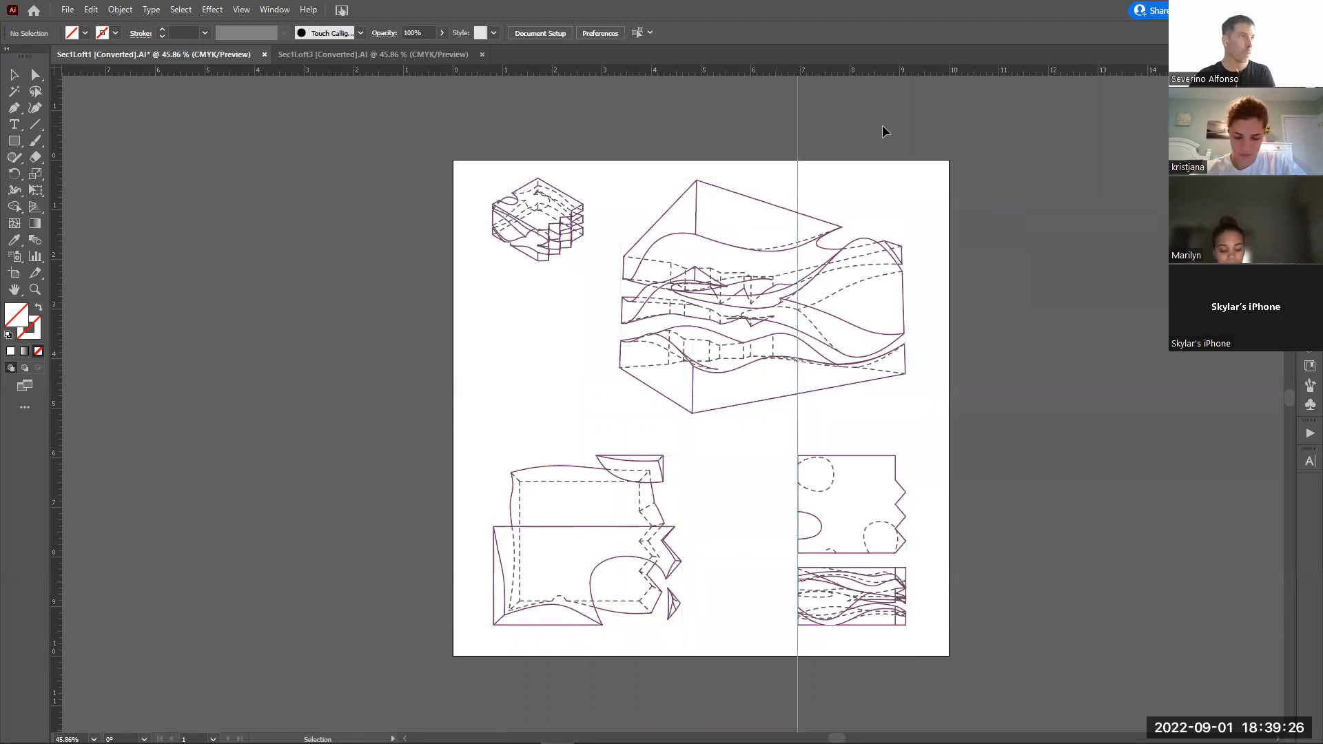
{"action": "left_click", "coordinate": [1310, 87]}
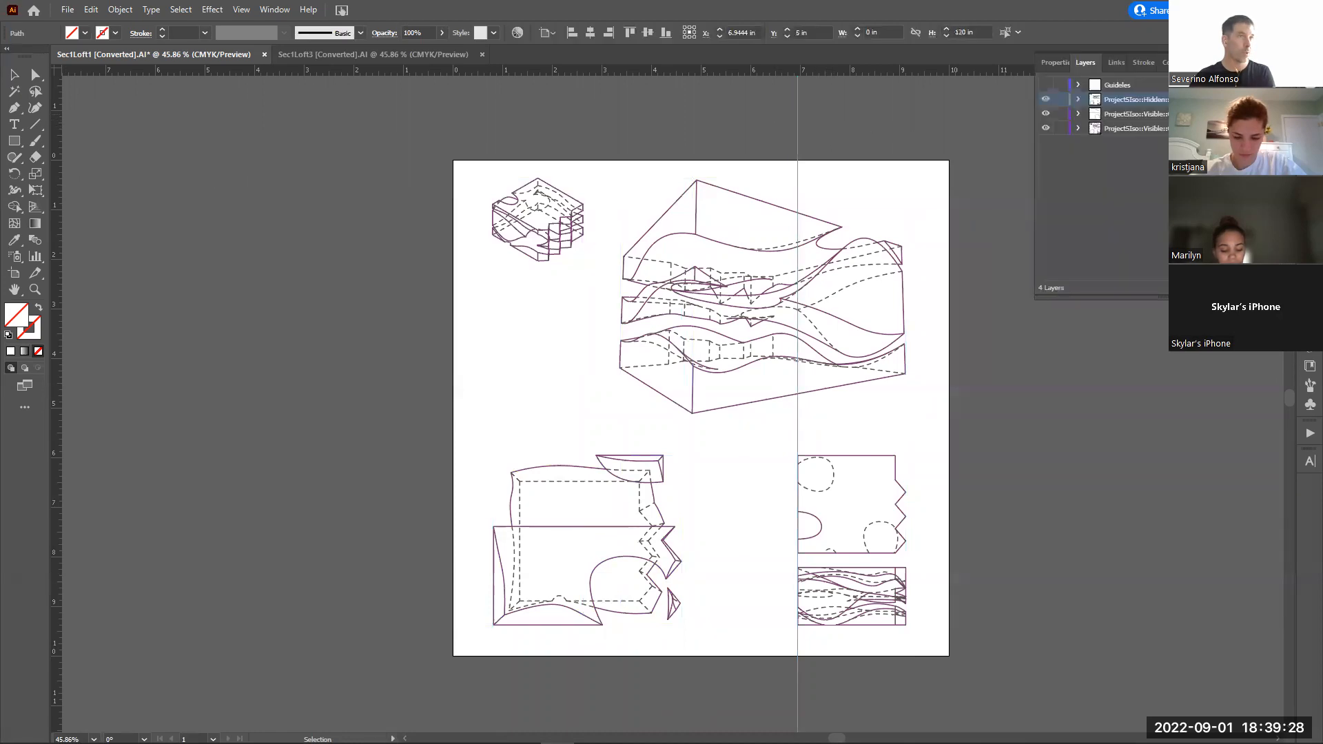
{"action": "key", "text": "Delete"}
{"action": "left_click", "coordinate": [1045, 85]}
{"action": "left_click", "coordinate": [980, 380]}
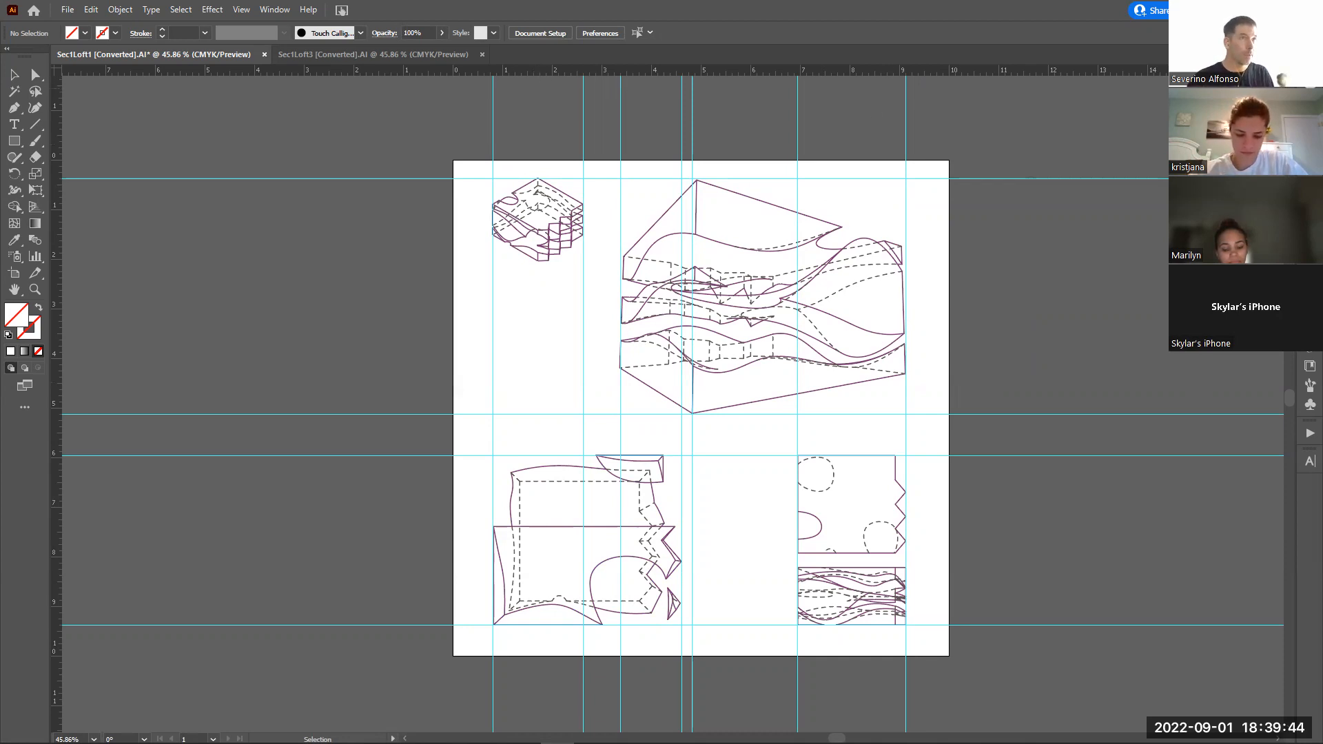
Unlock the Guideles layer, add a horizontal guide at 2.0139 in along the isometric's bottom edge, and lock the layer again
{"action": "left_click", "coordinate": [1309, 87]}
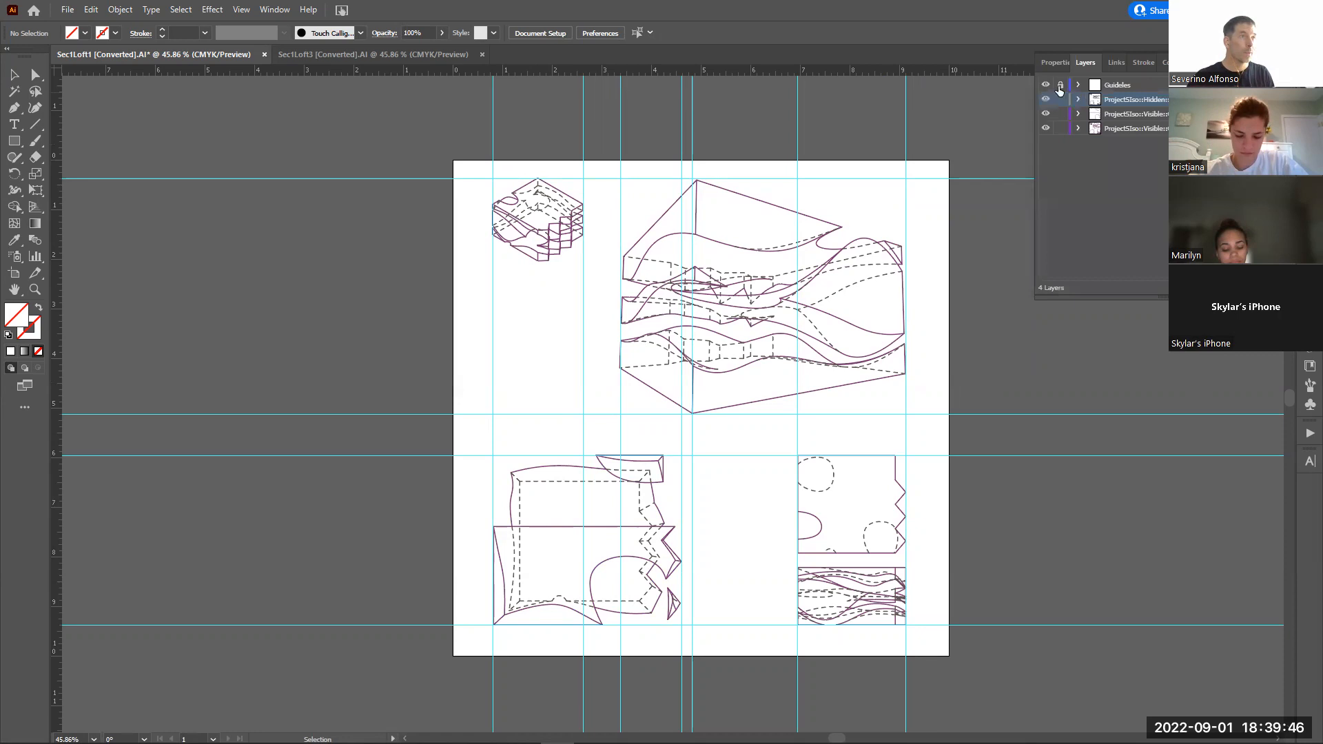
{"action": "left_click", "coordinate": [1129, 87]}
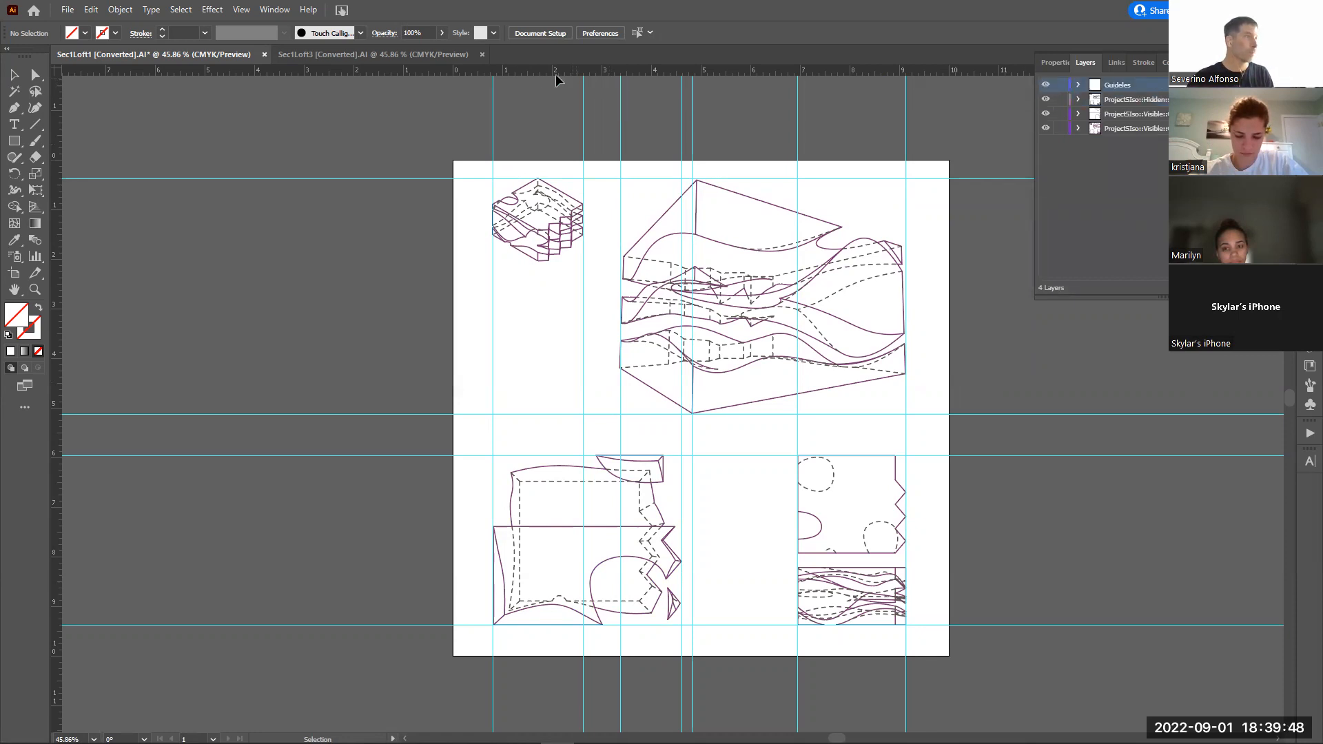
{"action": "left_click_drag", "start_coordinate": [555, 73], "coordinate": [542, 261]}
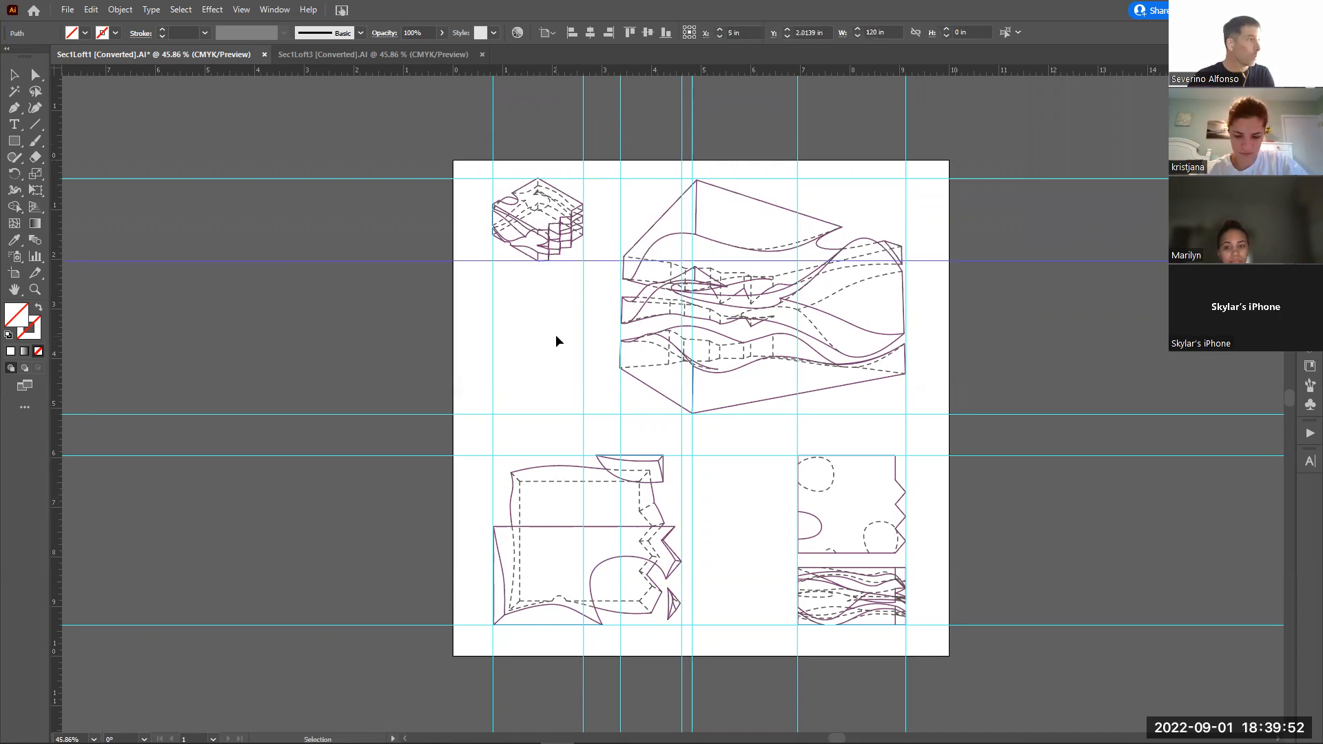
{"action": "left_click", "coordinate": [1027, 324]}
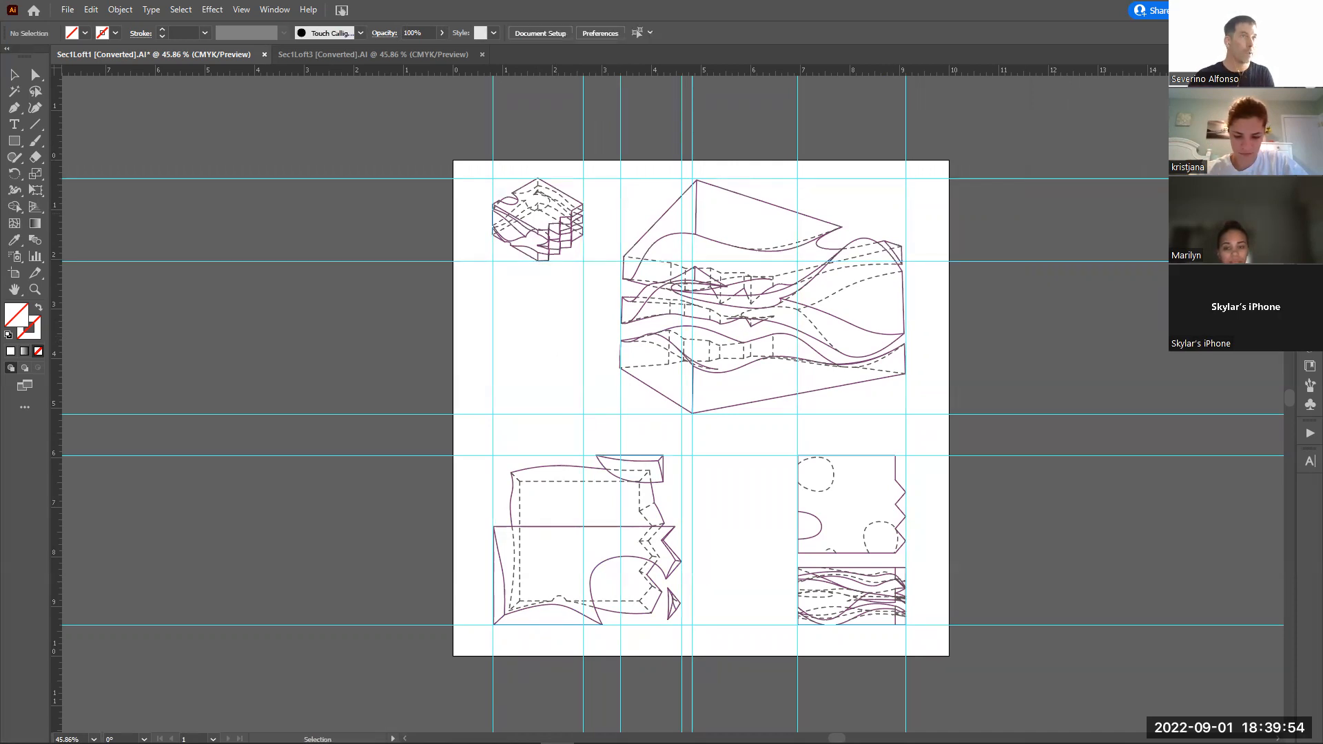
{"action": "left_click", "coordinate": [1310, 91]}
{"action": "left_click", "coordinate": [1045, 85]}
{"action": "left_click", "coordinate": [1046, 85]}
{"action": "left_click", "coordinate": [1060, 85]}
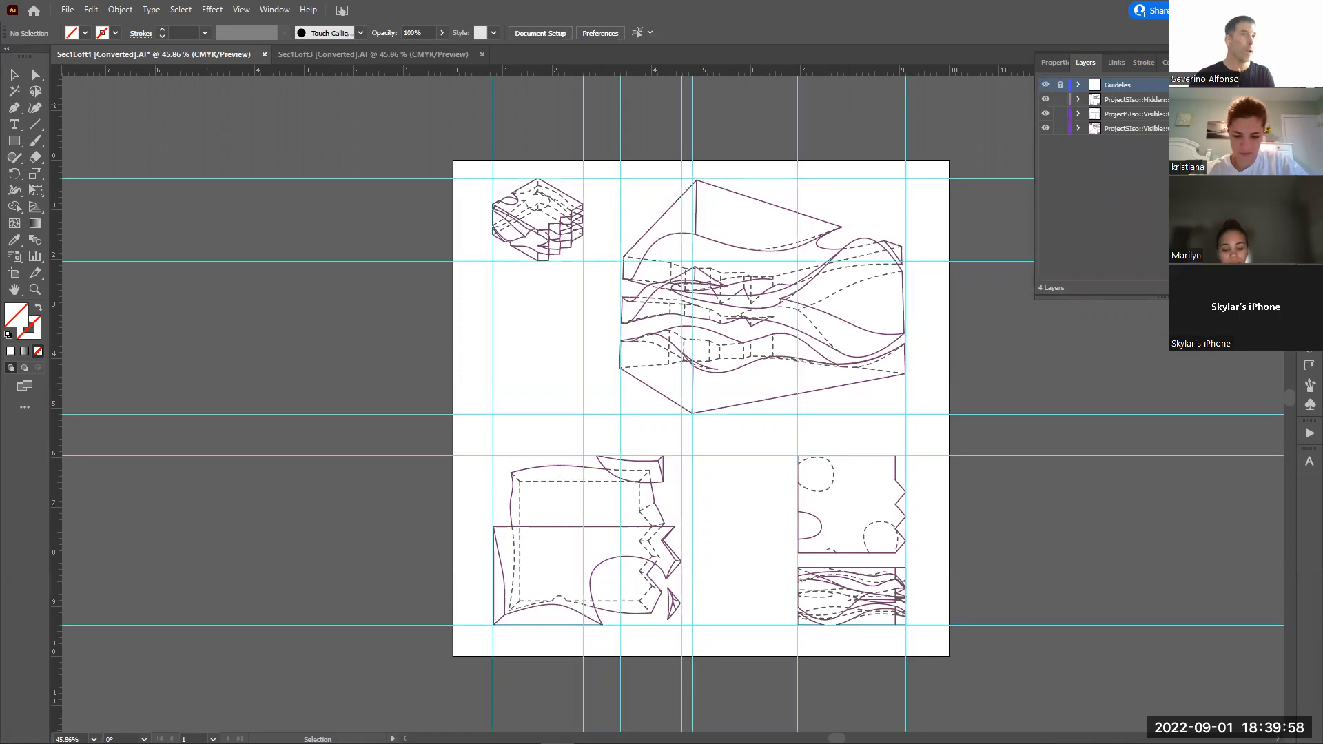
Reorder the layers so Guideles sits at the bottom with the Hidden lines layer directly above it
{"action": "left_click_drag", "start_coordinate": [1116, 84], "coordinate": [1112, 141]}
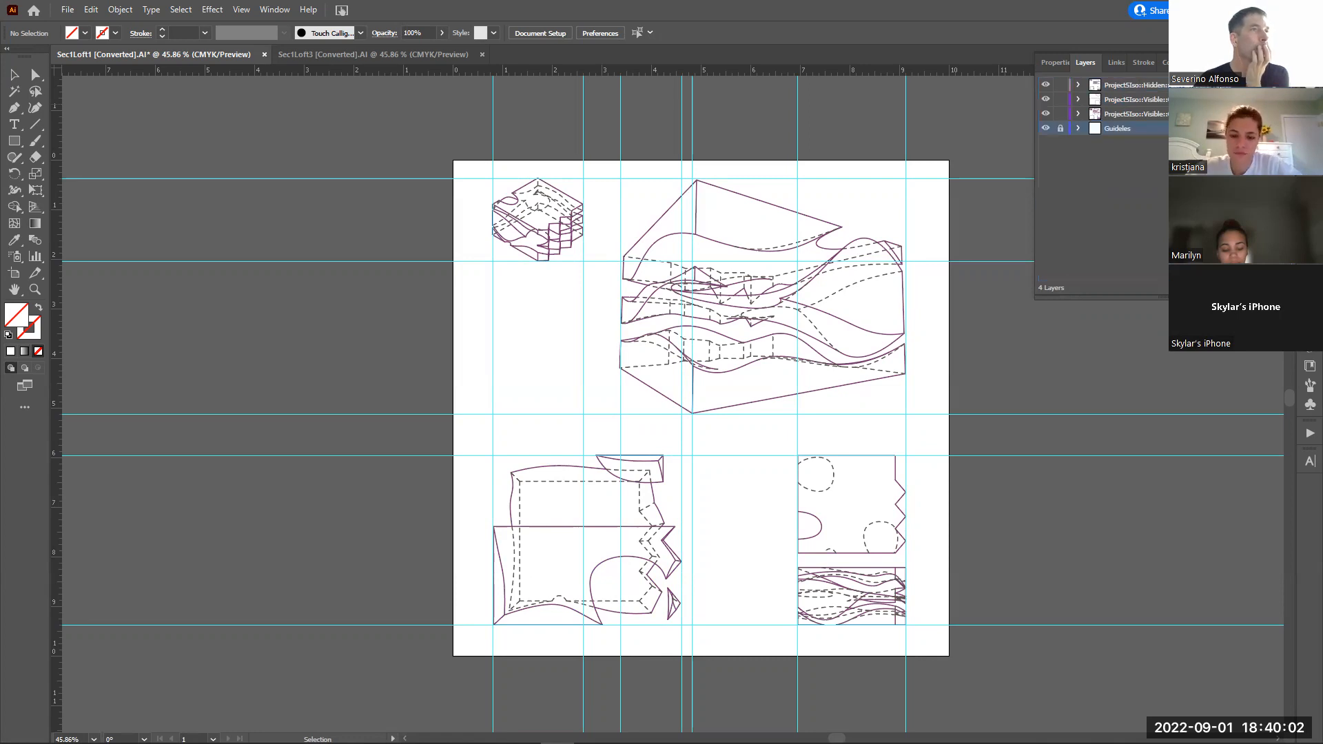
{"action": "left_click_drag", "start_coordinate": [1164, 86], "coordinate": [1163, 120]}
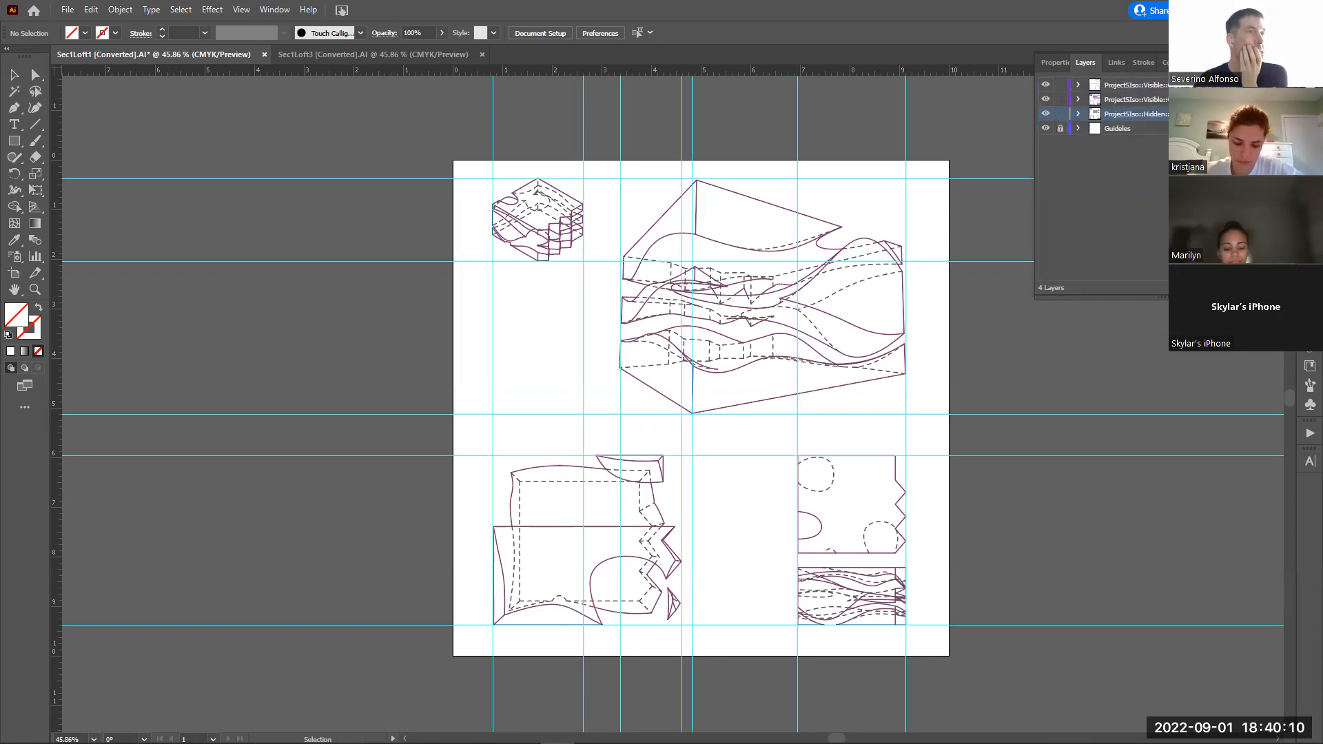
{"action": "left_click", "coordinate": [1046, 84]}
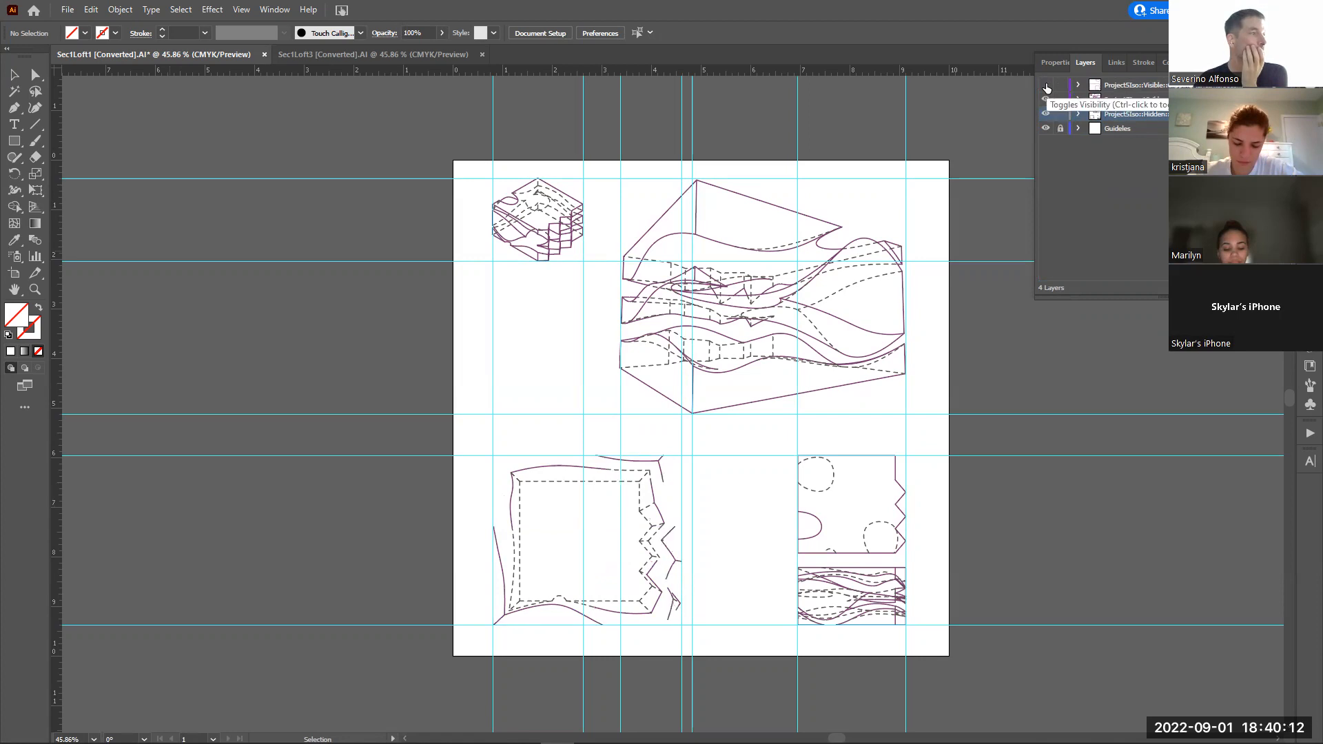
{"action": "left_click", "coordinate": [1046, 84]}
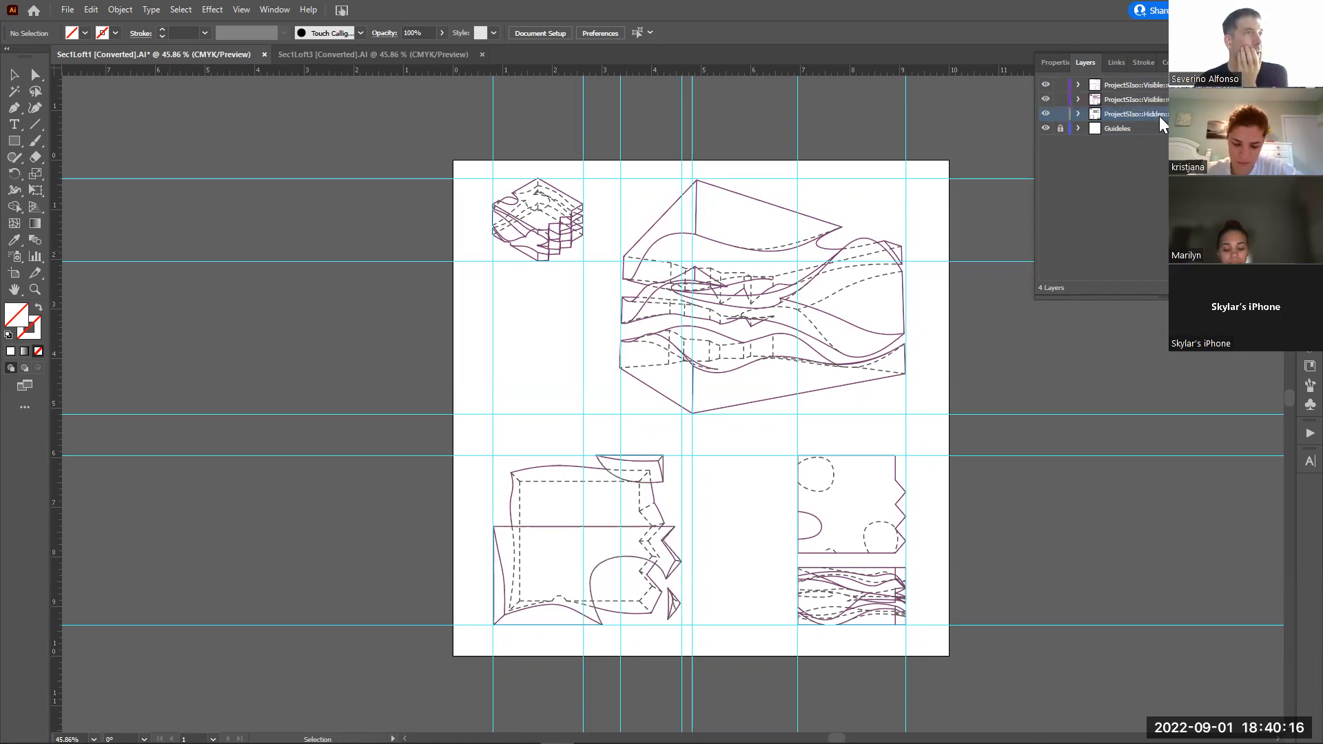
Select all artwork on the second layer, a Visible lines layer, and change its stroke colour to bright magenta D238F2
{"action": "left_click", "coordinate": [1269, 99]}
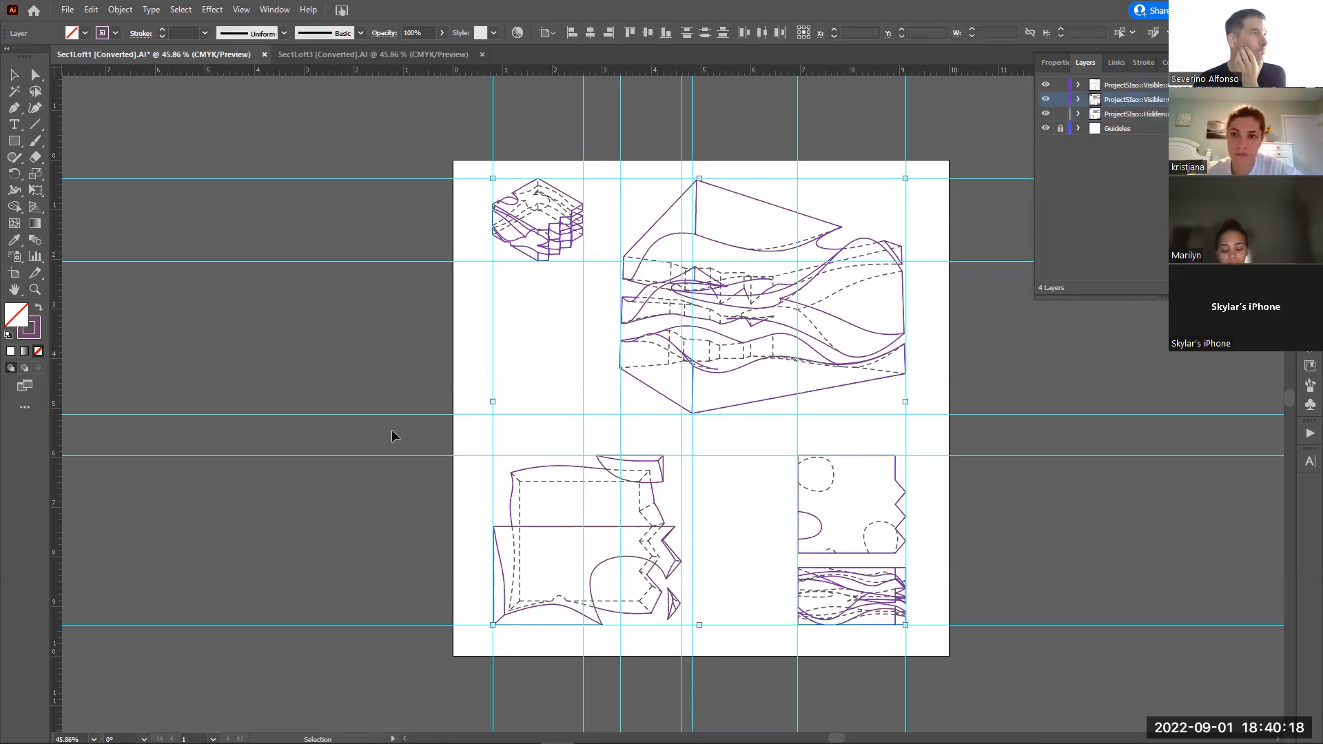
{"action": "double_click", "coordinate": [32, 330]}
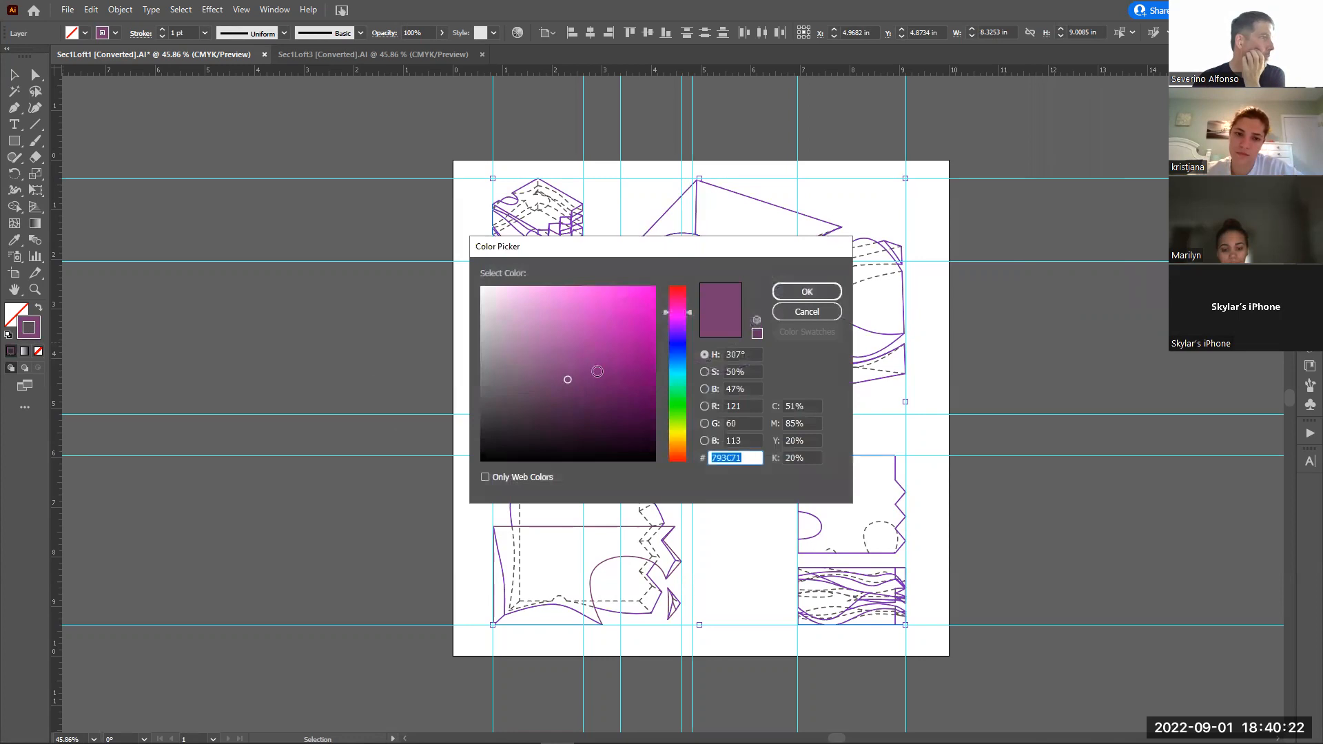
{"action": "mouse_move", "coordinate": [687, 353]}
{"action": "left_mouse_down"}
{"action": "mouse_move", "coordinate": [685, 366]}
{"action": "mouse_move", "coordinate": [678, 299]}
{"action": "mouse_move", "coordinate": [678, 322]}
{"action": "left_mouse_up"}
{"action": "mouse_move", "coordinate": [578, 380]}
{"action": "left_mouse_down"}
{"action": "mouse_move", "coordinate": [637, 298]}
{"action": "mouse_move", "coordinate": [615, 295]}
{"action": "left_mouse_up"}
{"action": "left_click", "coordinate": [689, 316]}
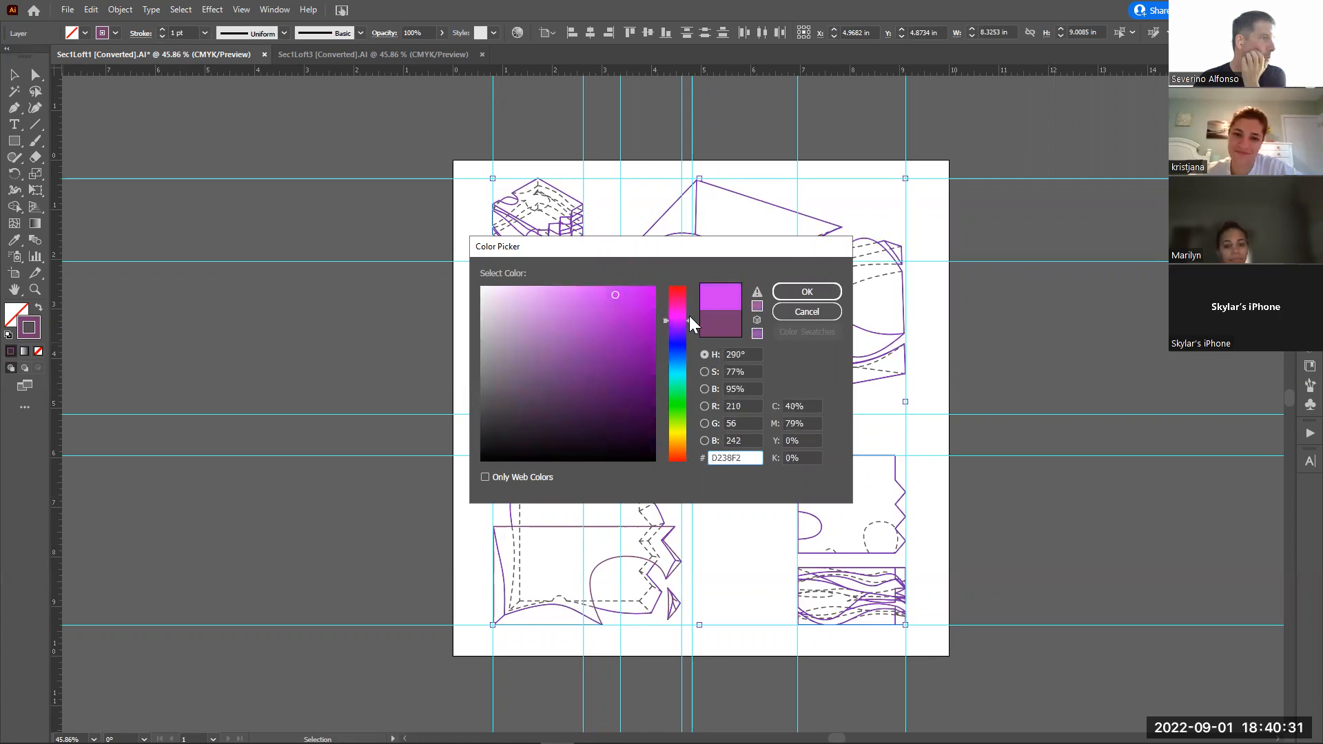
{"action": "left_click", "coordinate": [807, 292]}
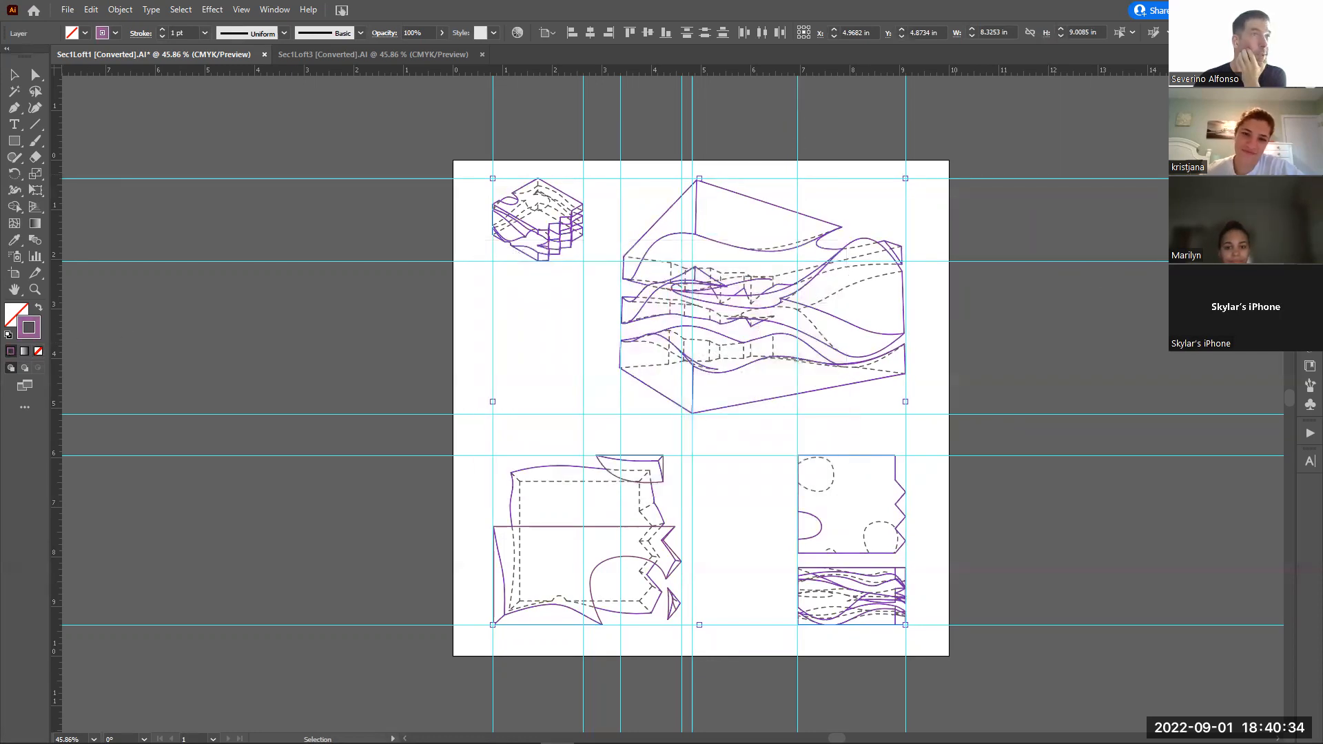
{"action": "left_click", "coordinate": [1309, 124]}
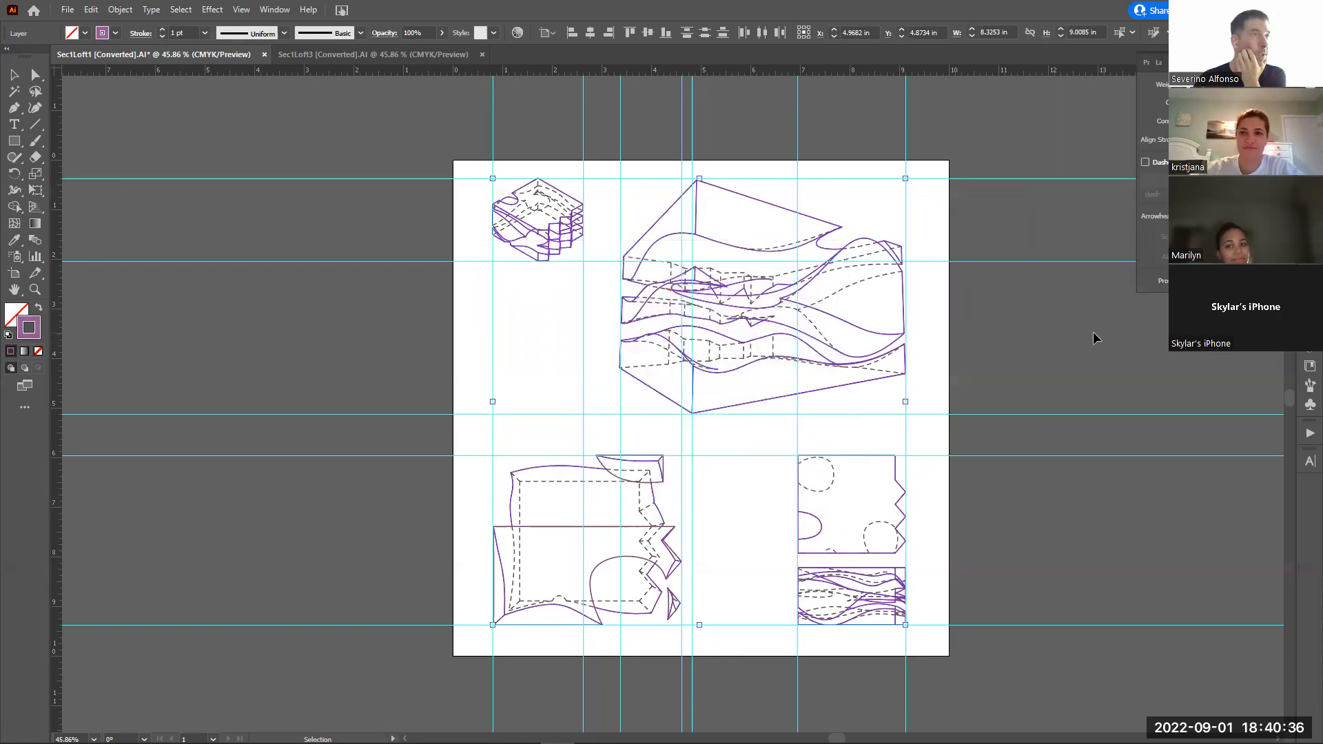
{"action": "left_click", "coordinate": [1031, 338]}
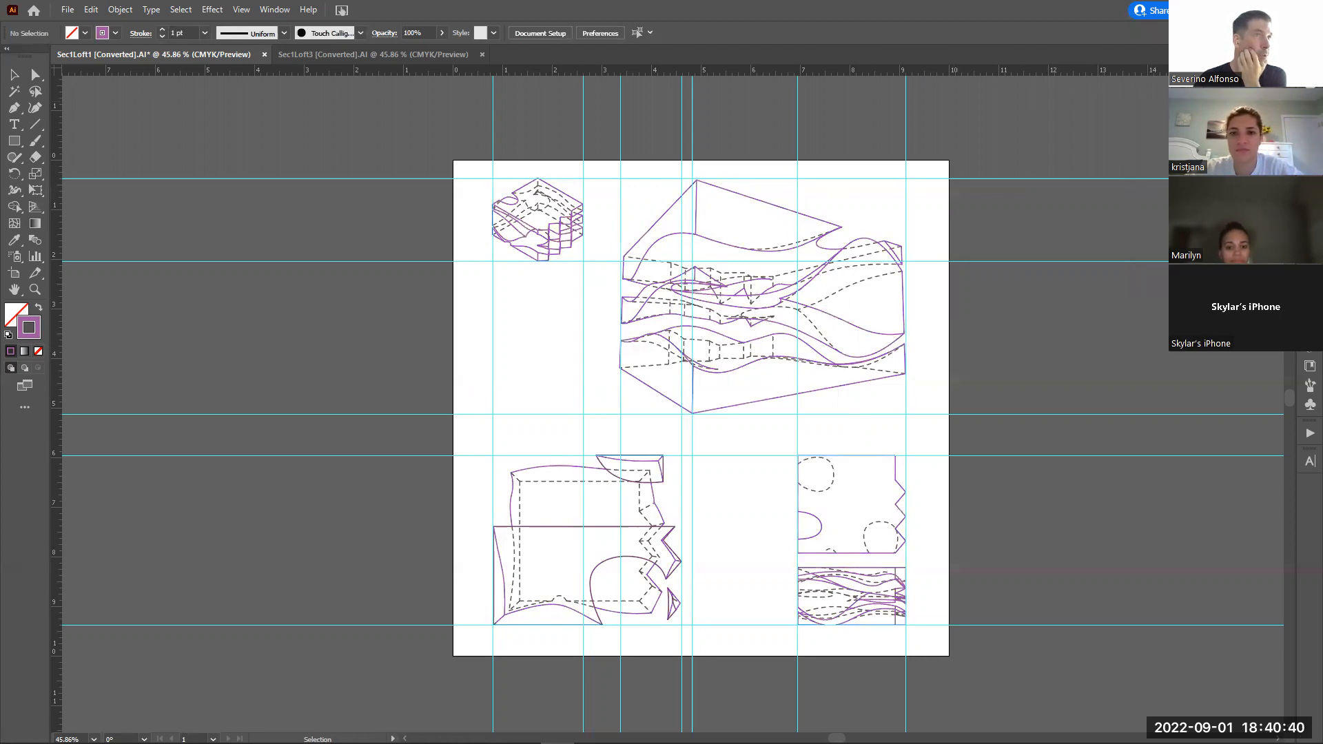
Hide the Guideles layer so the drawings show without guides
{"action": "left_click", "coordinate": [1309, 90]}
{"action": "left_click", "coordinate": [1045, 86]}
{"action": "left_click", "coordinate": [1045, 84]}
{"action": "left_click", "coordinate": [1020, 344]}
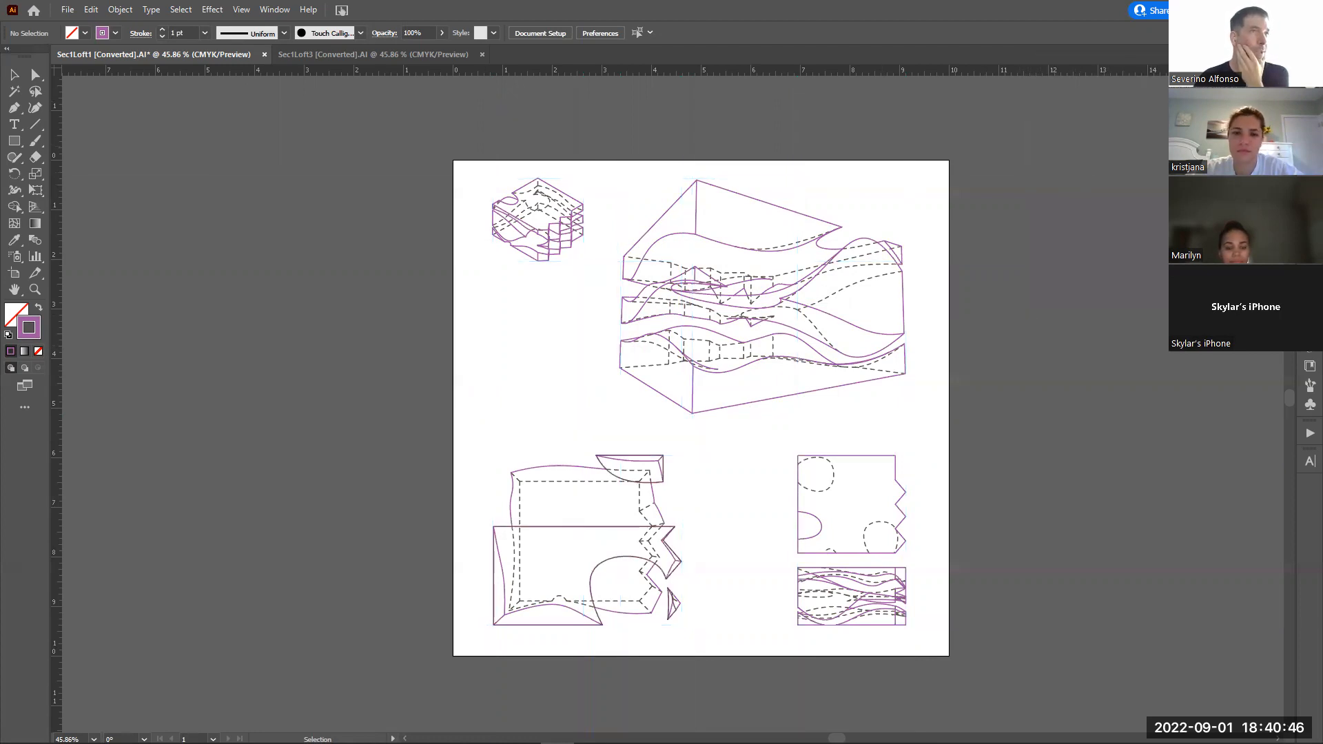
Select all artwork on the Hidden lines layer and set its stroke weight to 0.5 pt with 2 pt dashes
{"action": "left_click", "coordinate": [1310, 88]}
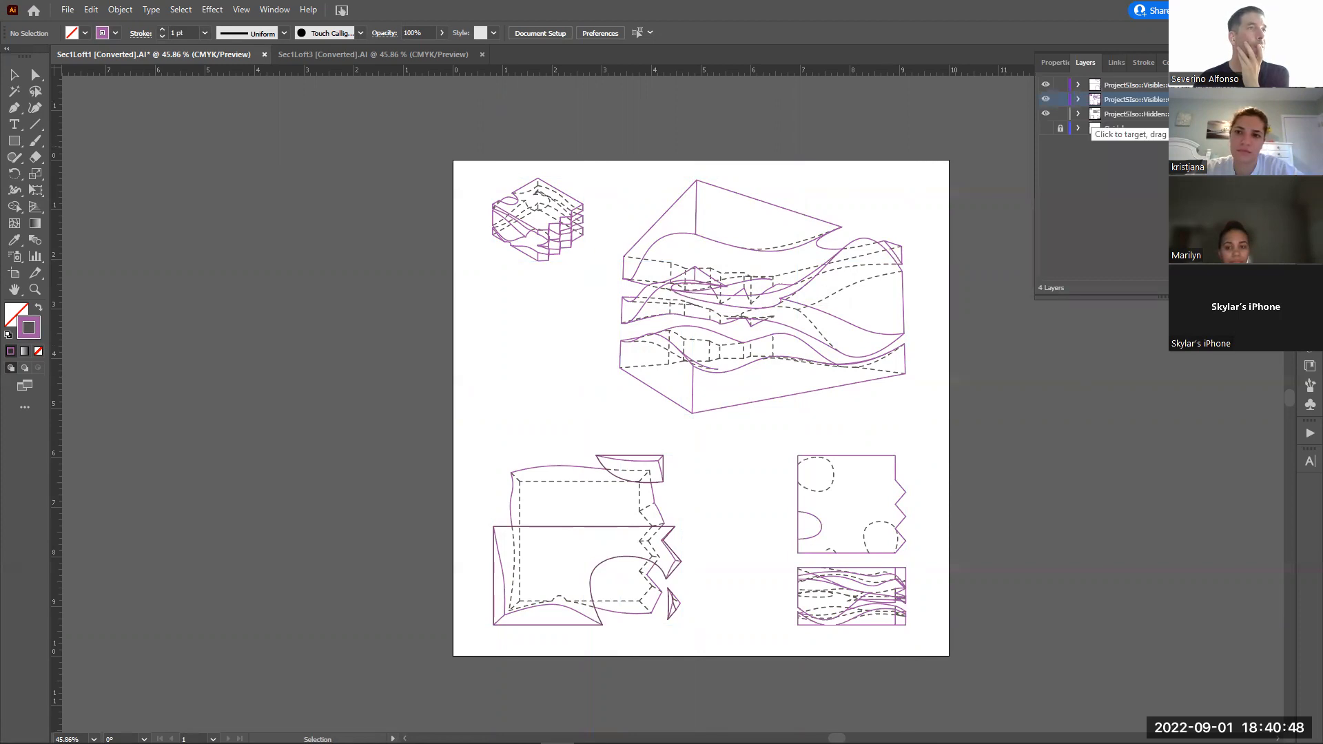
{"action": "left_click", "coordinate": [1268, 114]}
{"action": "left_click", "coordinate": [1309, 127]}
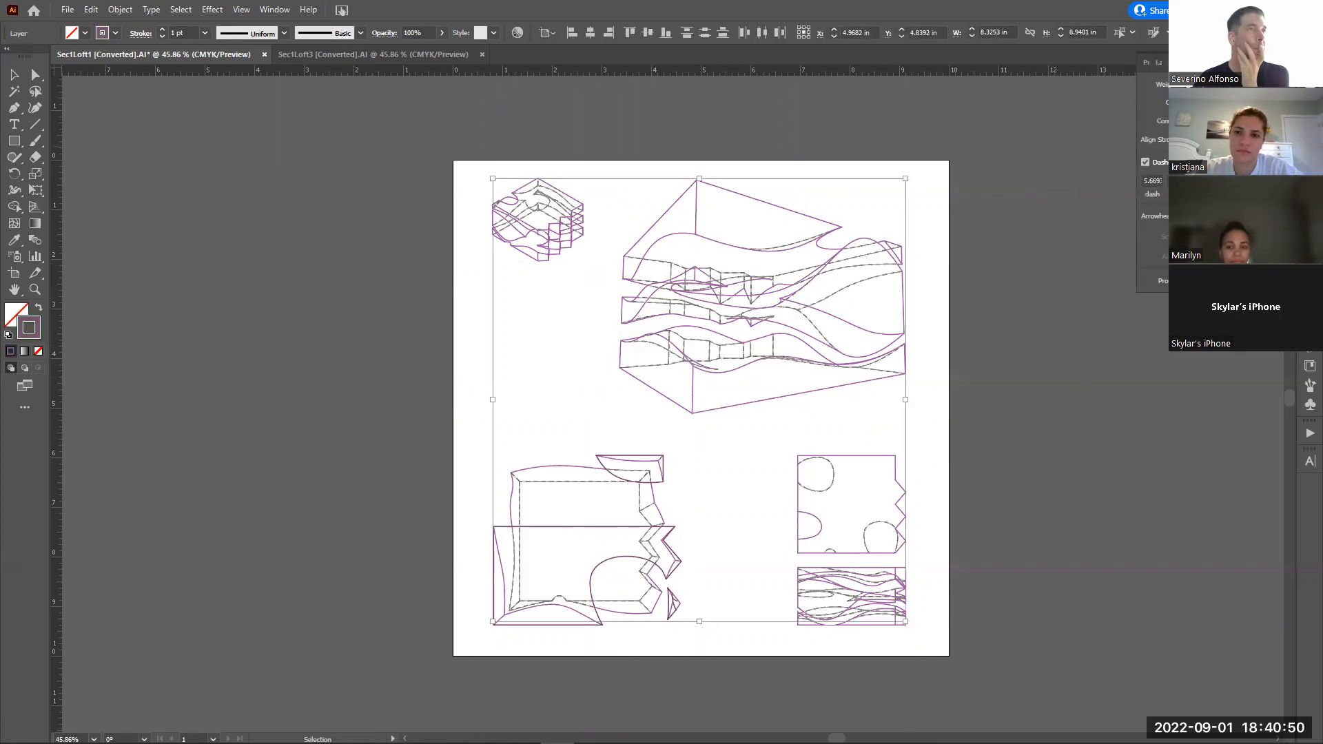
{"action": "left_click", "coordinate": [1237, 84]}
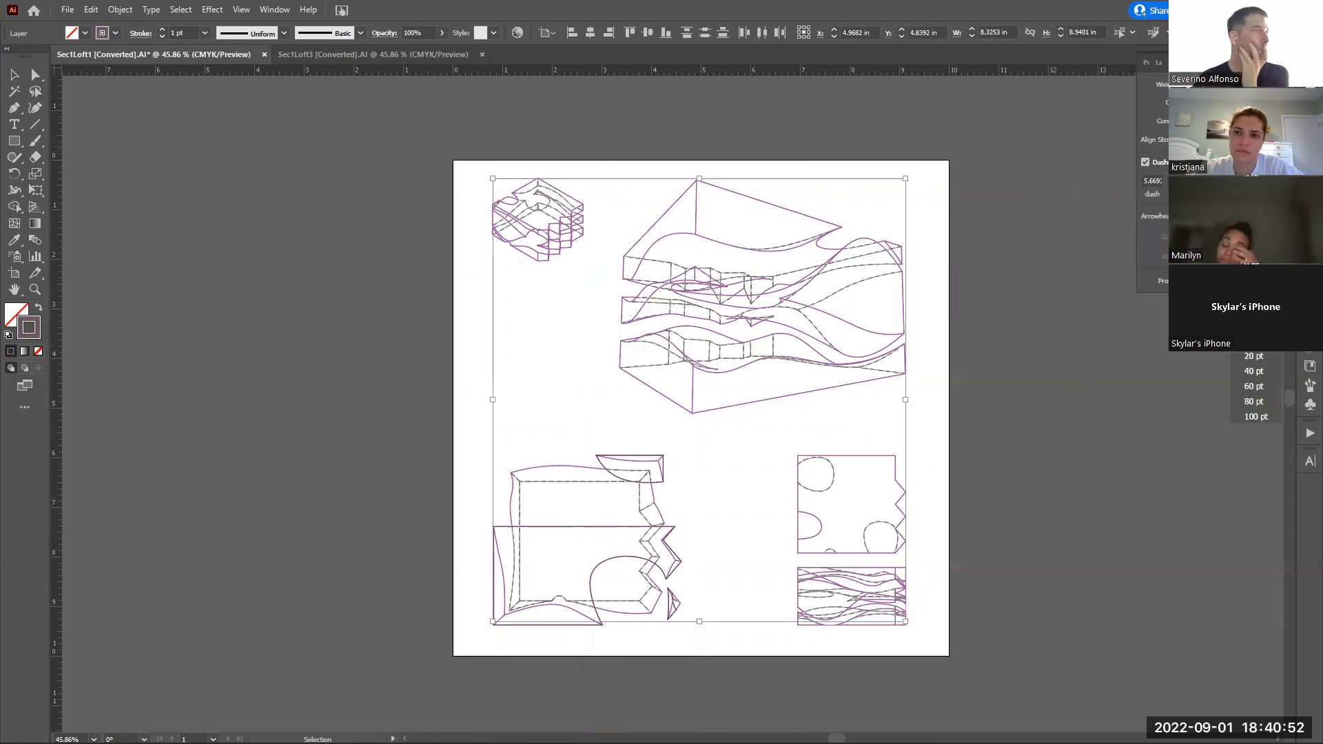
{"action": "left_click", "coordinate": [1251, 174]}
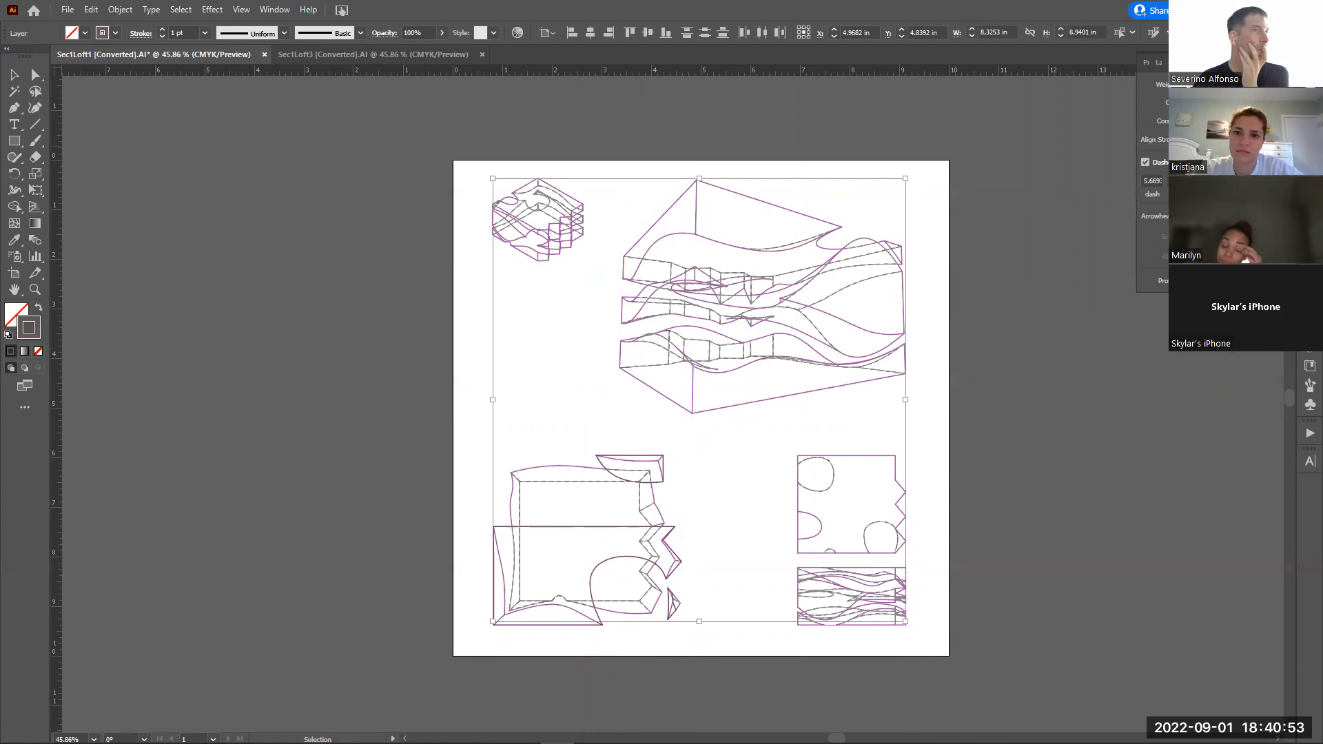
{"action": "double_click", "coordinate": [1149, 181]}
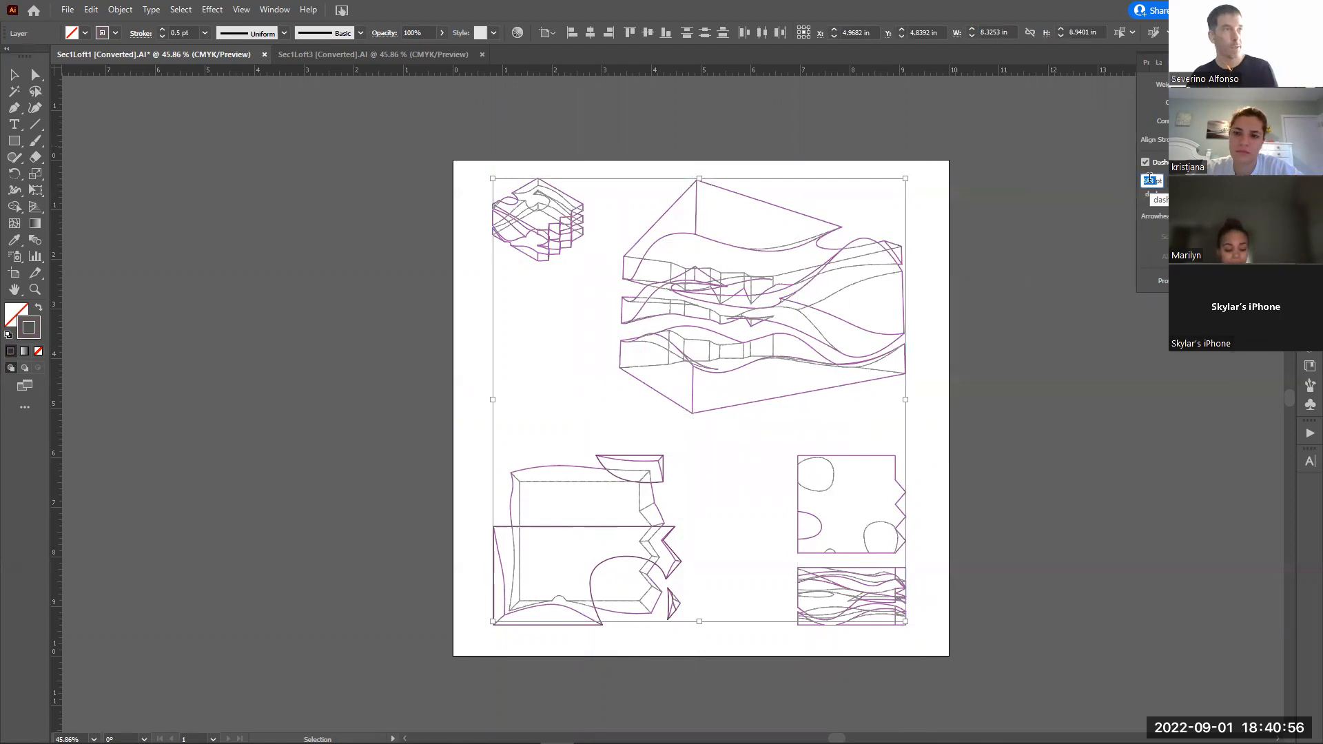
{"action": "type", "text": "2"}
{"action": "key", "text": "Tab"}
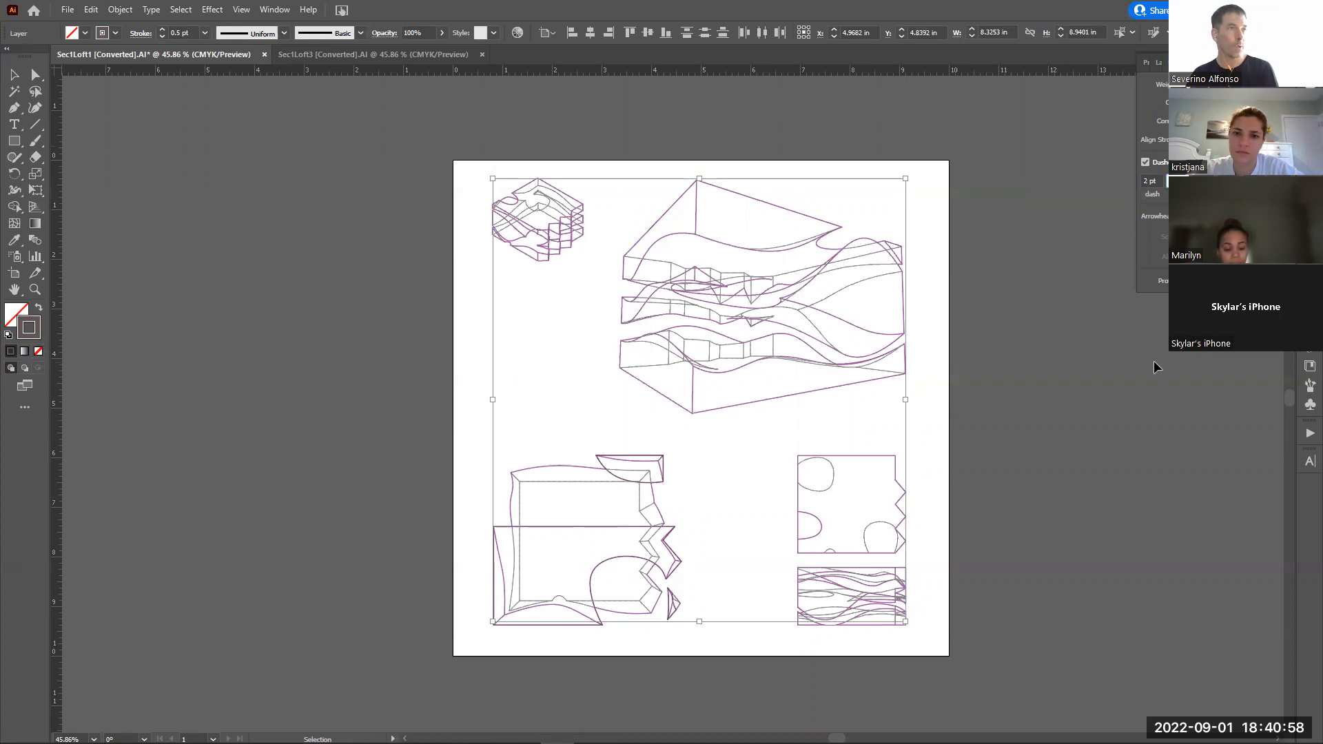
{"action": "left_click", "coordinate": [1148, 272]}
Change the stroke colour of all Hidden layer lines to a pale pink, and inspect the perspective's linework up close
{"action": "left_click", "coordinate": [1309, 87]}
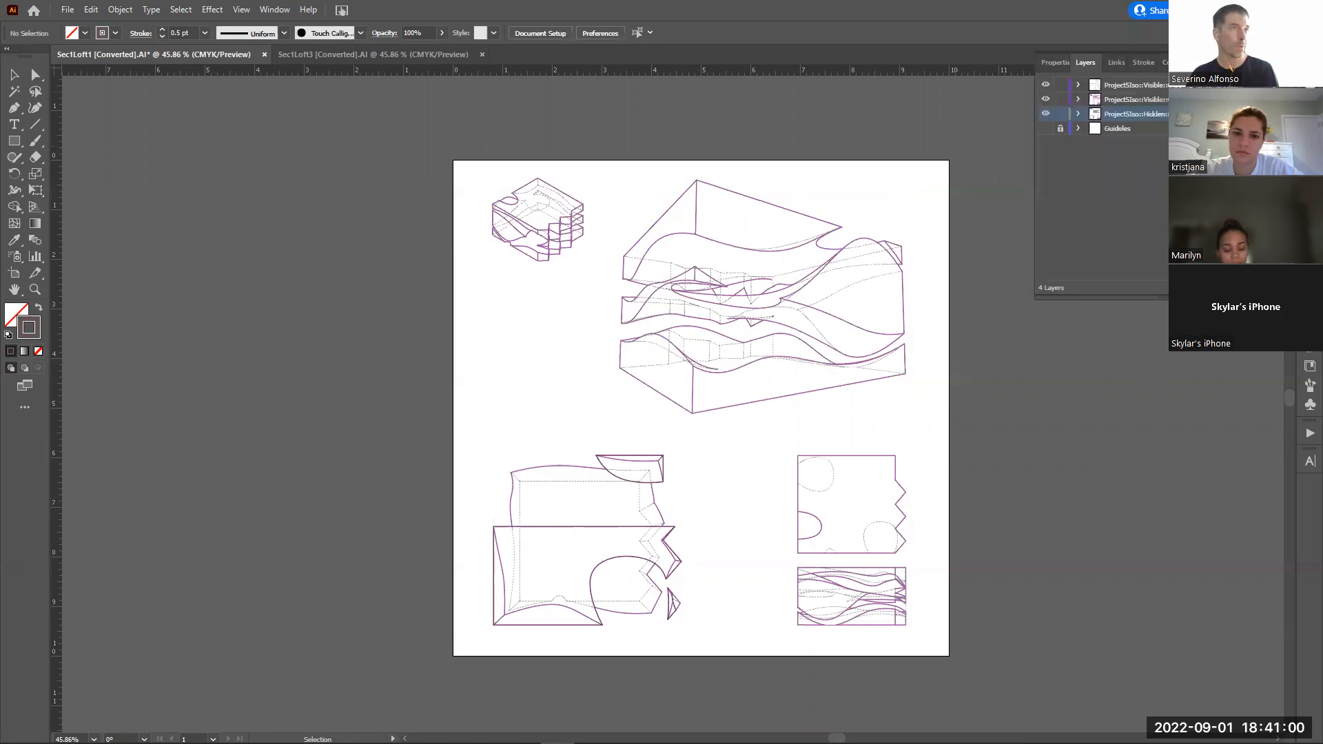
{"action": "key", "text": "ctrl+a"}
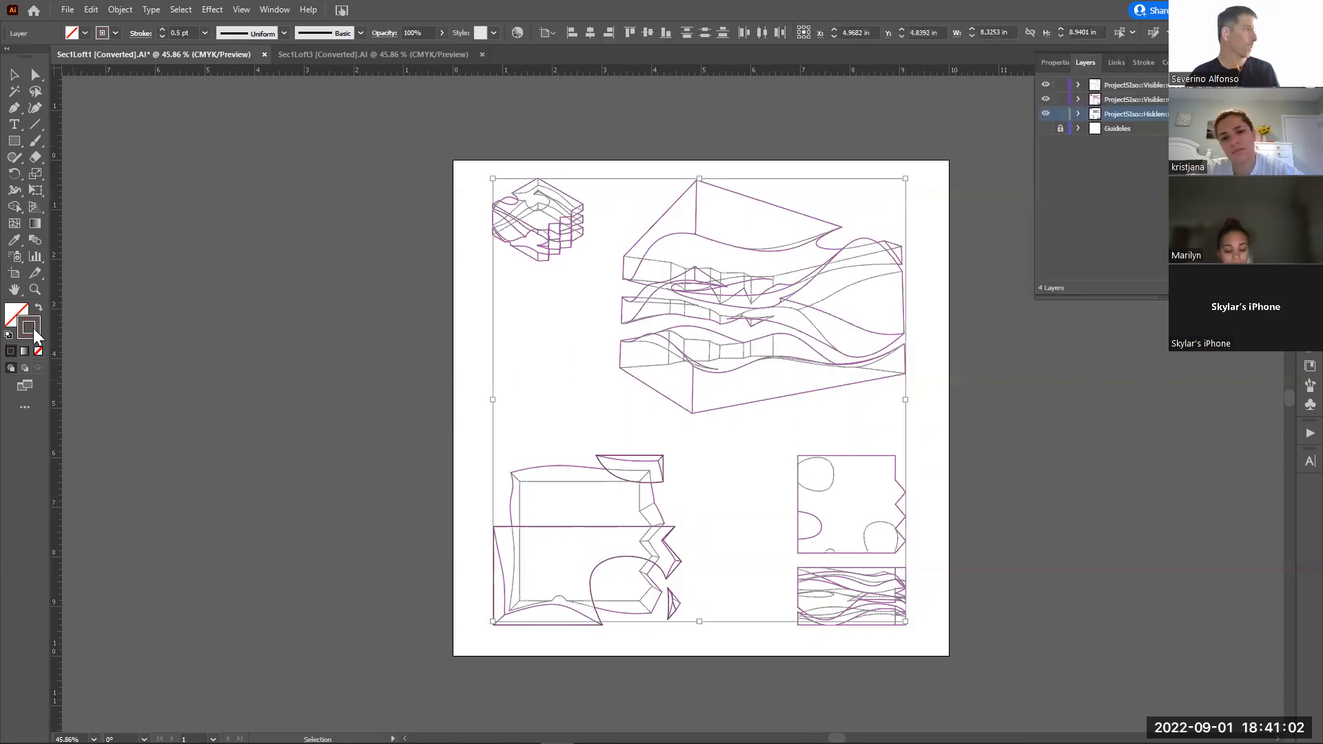
{"action": "left_click", "coordinate": [678, 317]}
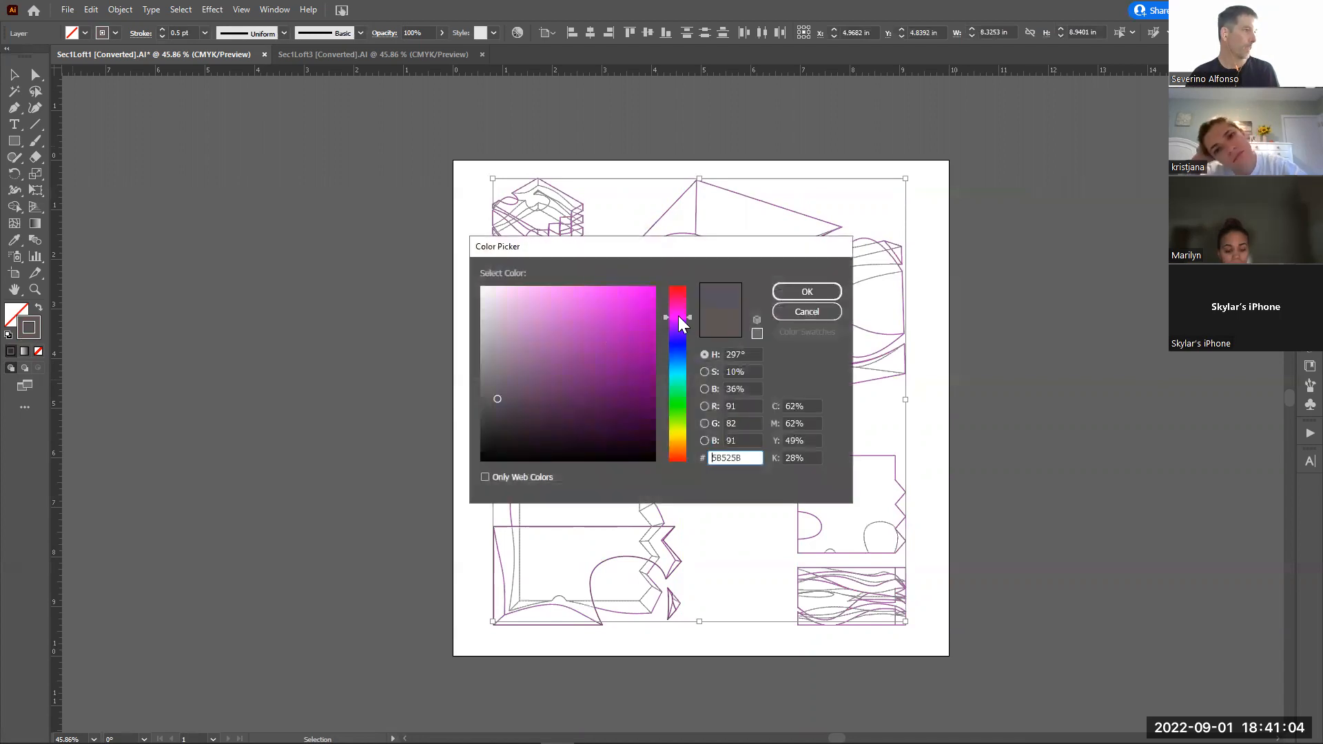
{"action": "left_click_drag", "start_coordinate": [579, 304], "coordinate": [520, 283]}
{"action": "left_click", "coordinate": [807, 292]}
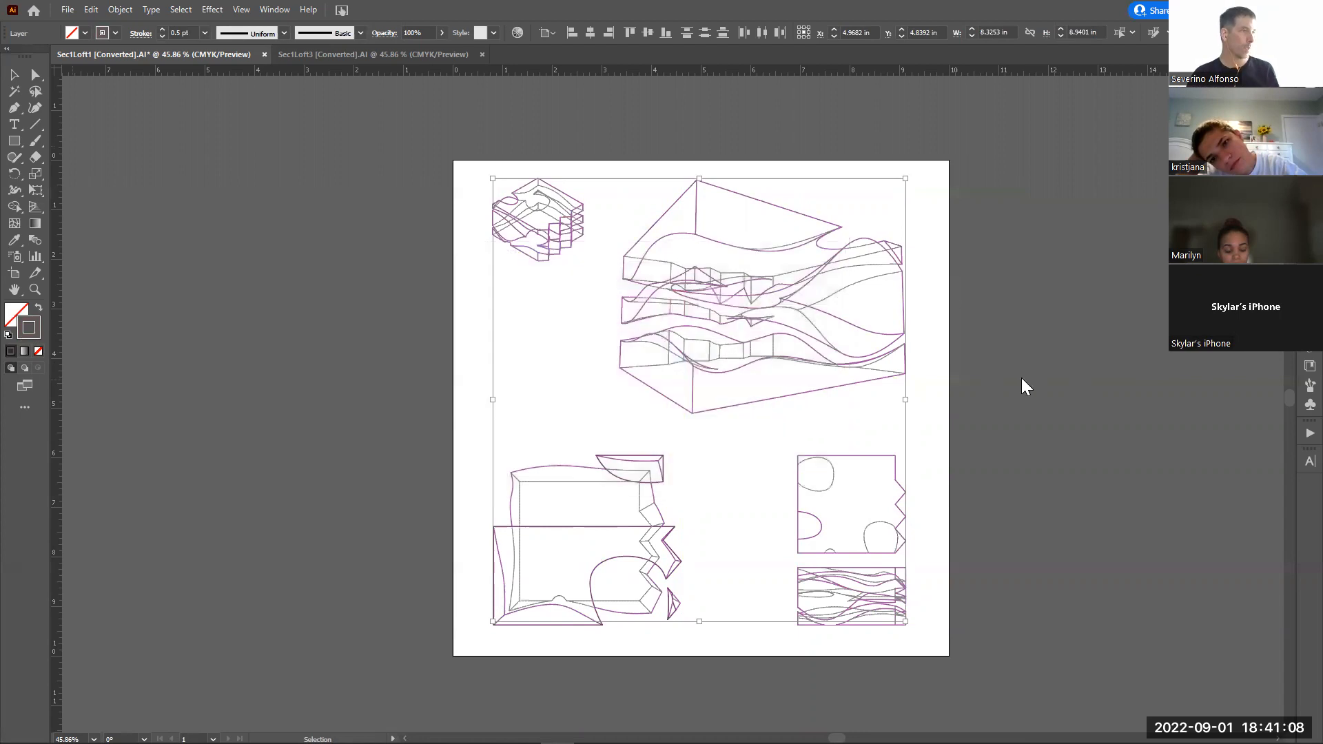
{"action": "left_click", "coordinate": [1021, 383]}
{"action": "key", "text": "z"}
{"action": "left_click_drag", "start_coordinate": [609, 171], "coordinate": [945, 437]}
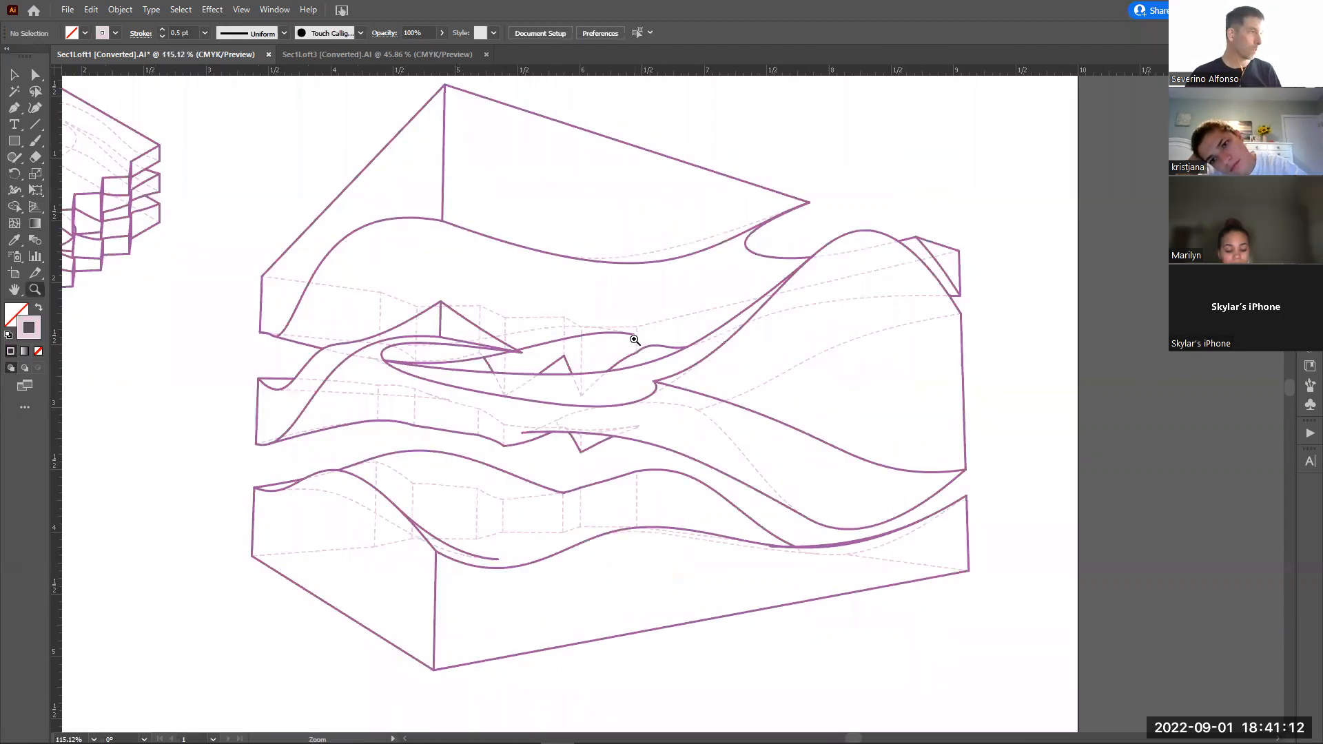
{"action": "left_click", "coordinate": [555, 455], "text": "alt"}
{"action": "left_click", "coordinate": [561, 467], "text": "alt"}
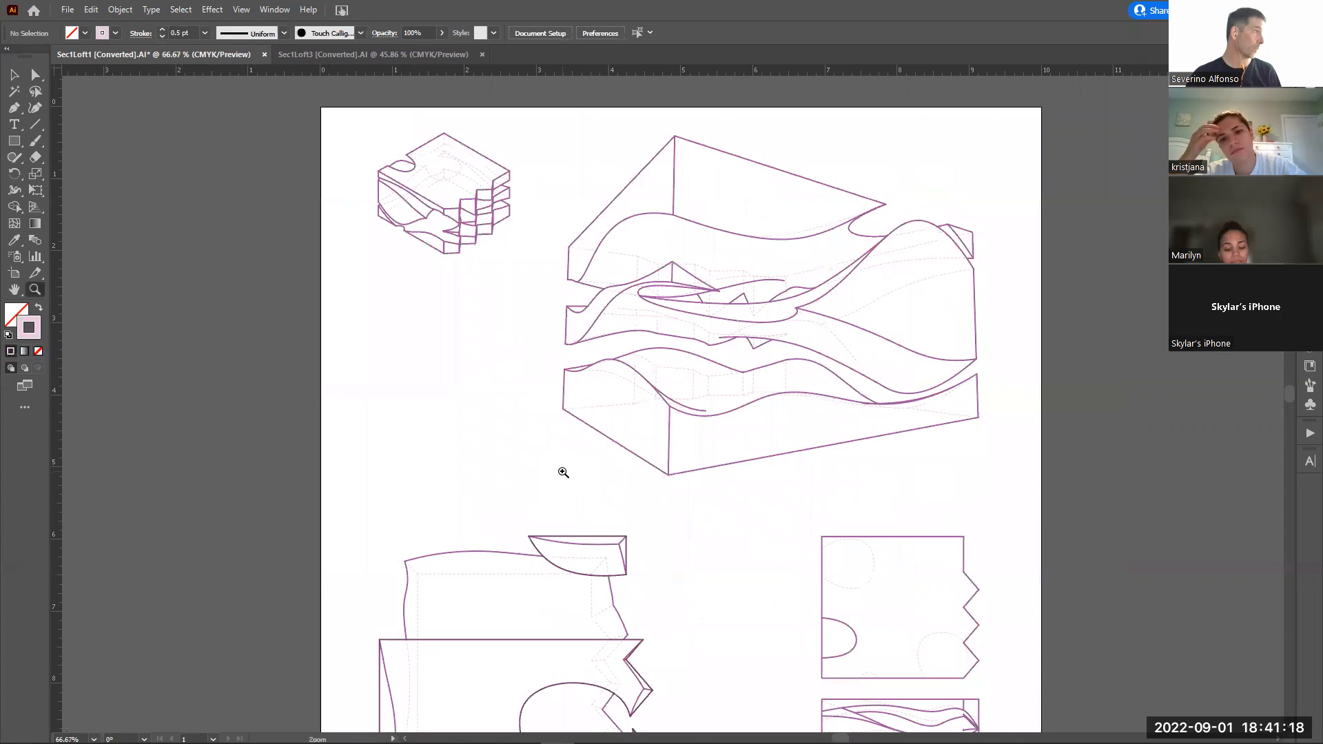
Inspect the visible and dashed hidden linework of the elevation up close, and review the whole sheet
{"action": "left_click_drag", "start_coordinate": [823, 555], "coordinate": [974, 671]}
{"action": "left_click", "coordinate": [700, 442], "text": "alt"}
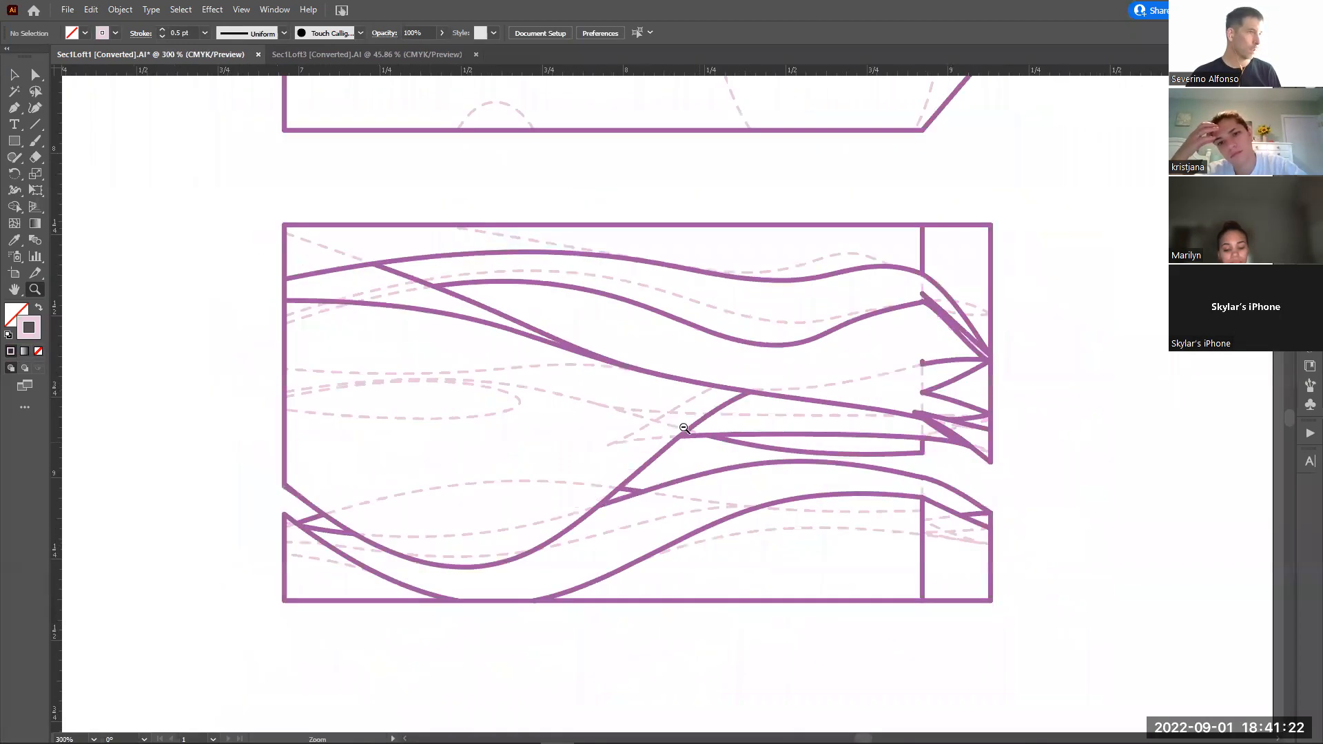
{"action": "left_click", "coordinate": [682, 426], "text": "alt"}
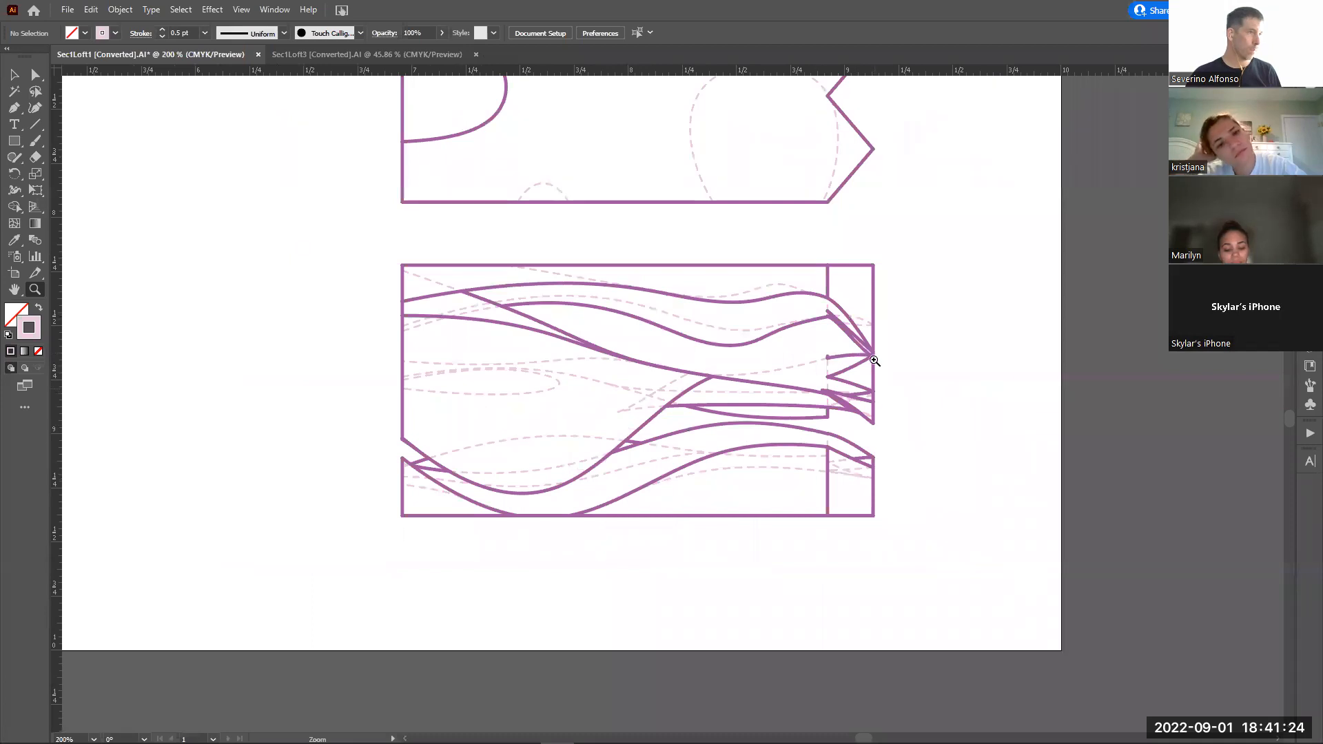
{"action": "left_click", "coordinate": [626, 369], "text": "alt"}
{"action": "left_click", "coordinate": [564, 366], "text": "alt"}
{"action": "left_click", "coordinate": [566, 365], "text": "alt"}
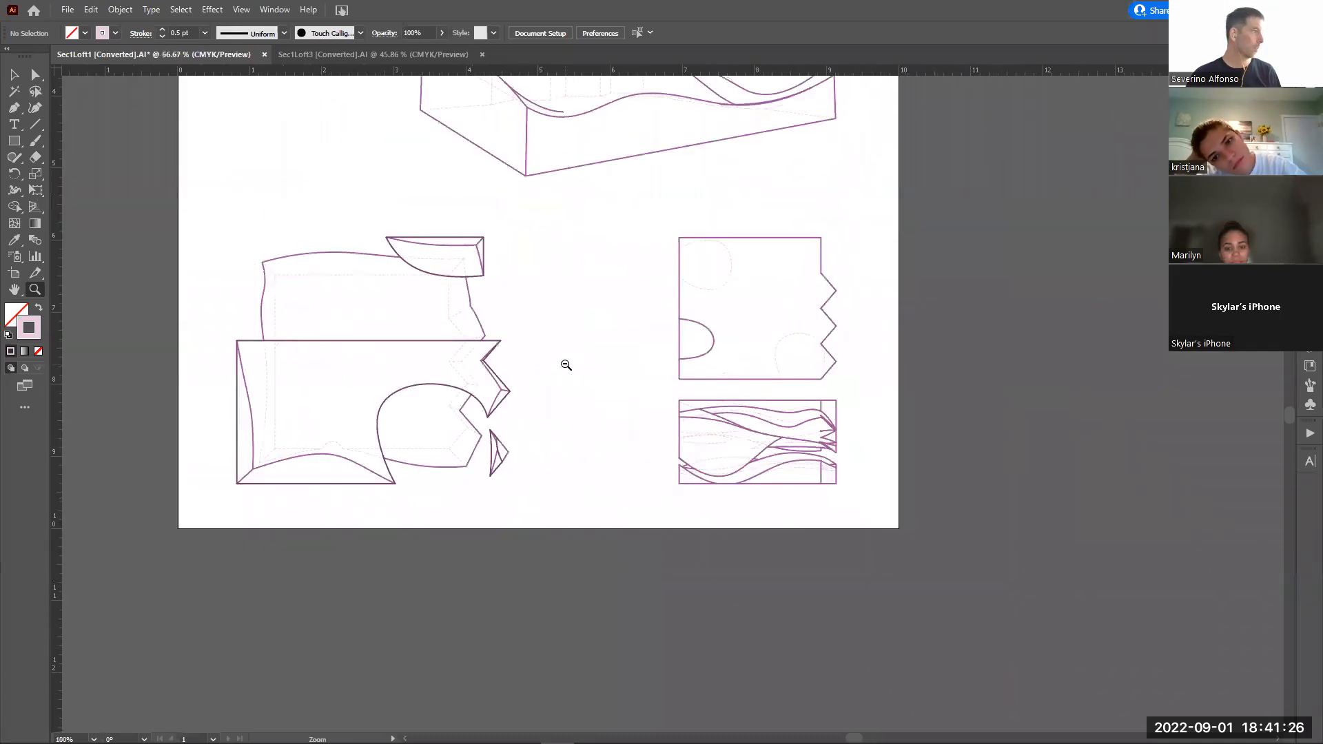
{"action": "left_click", "coordinate": [565, 365], "text": "alt"}
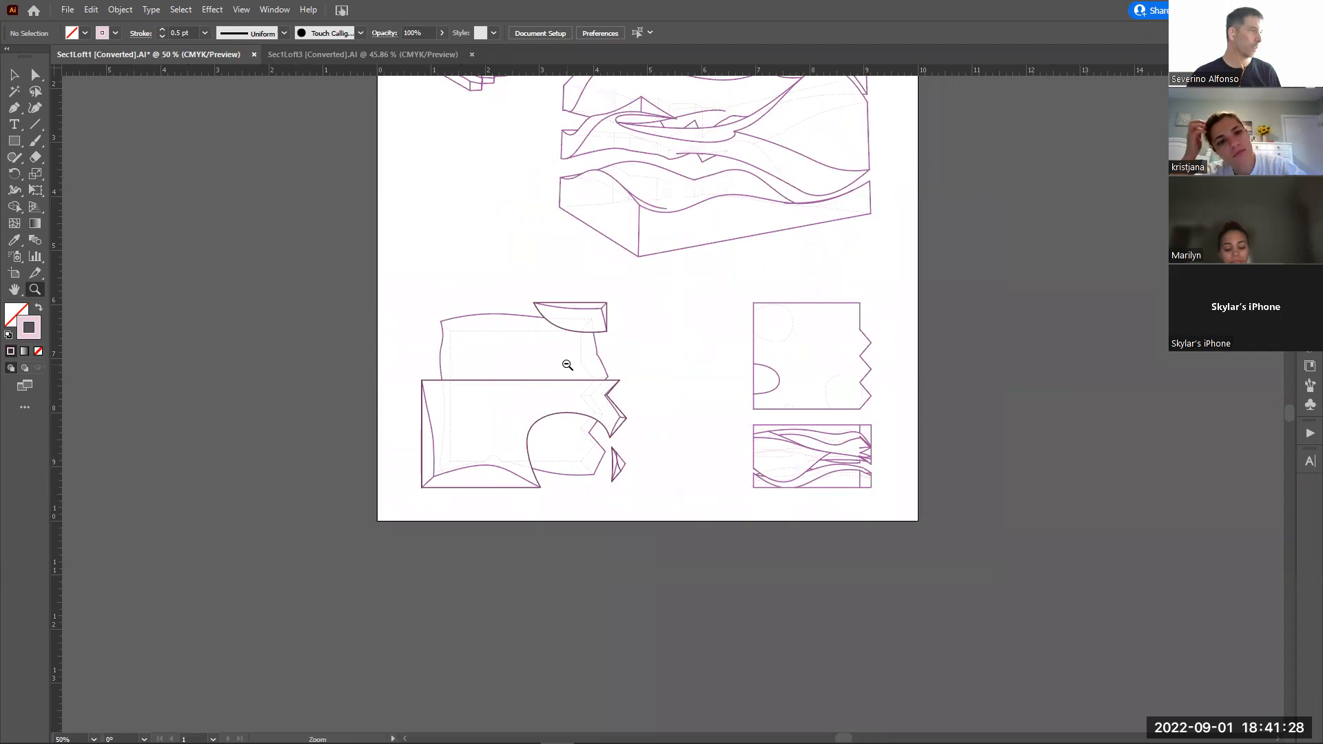
{"action": "left_click", "coordinate": [567, 365], "text": "alt"}
{"action": "left_click_drag", "start_coordinate": [513, 129], "coordinate": [959, 560]}
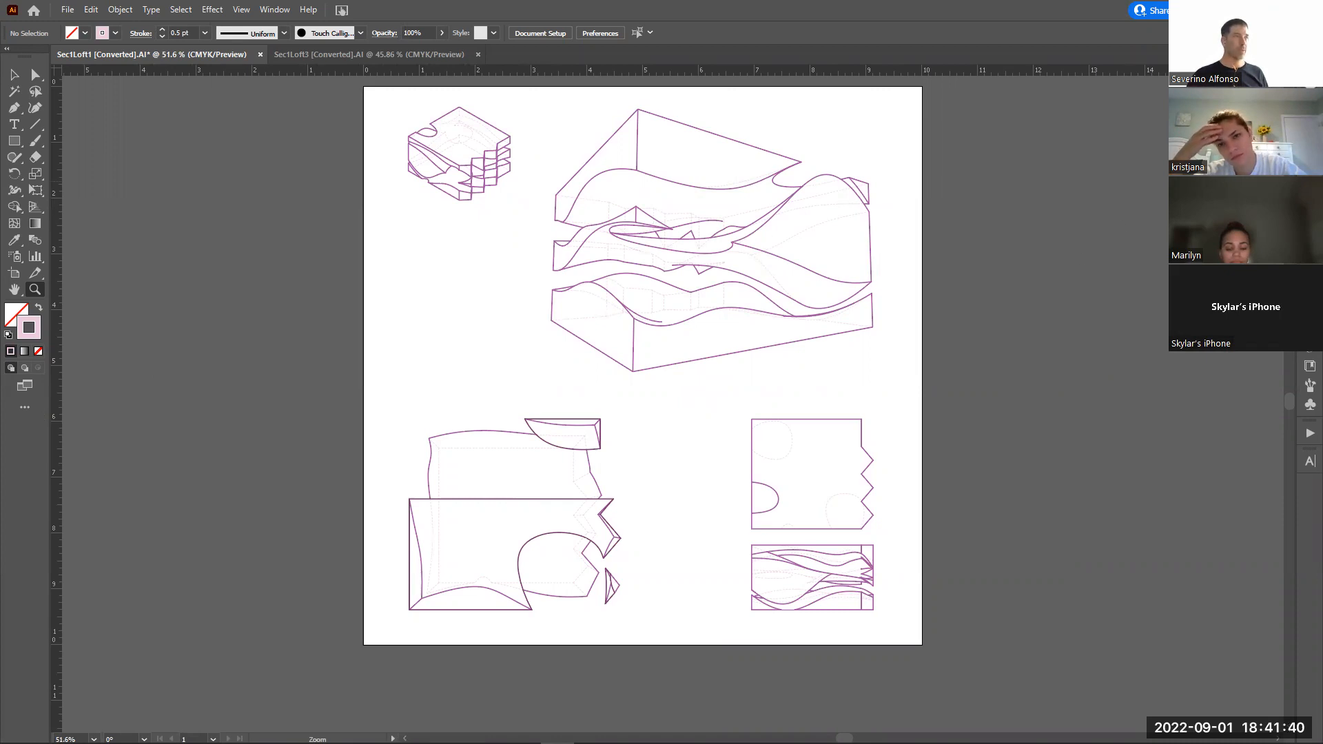
Highlight all artwork on the Hidden lines layer to check which lines it holds, and clear the selection
{"action": "left_click", "coordinate": [1310, 88]}
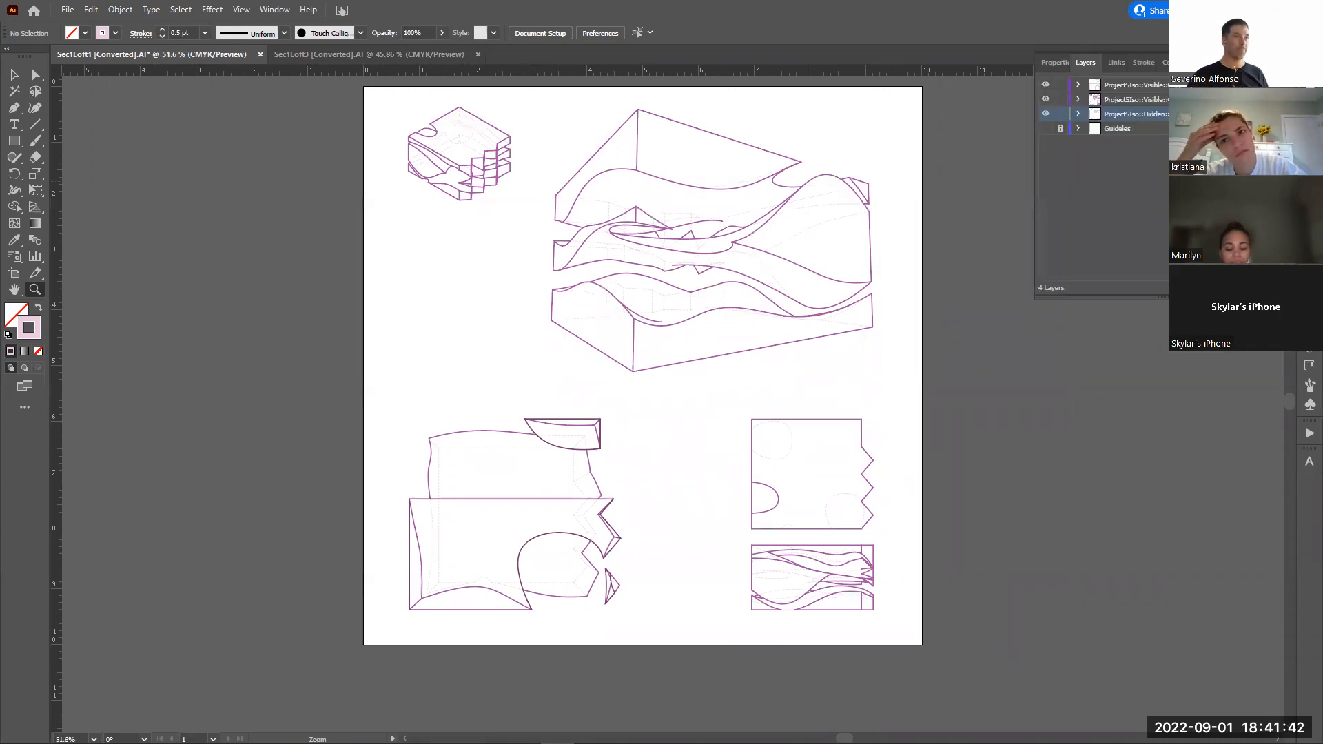
{"action": "left_click", "coordinate": [1279, 114]}
{"action": "left_click", "coordinate": [506, 305], "text": "ctrl"}
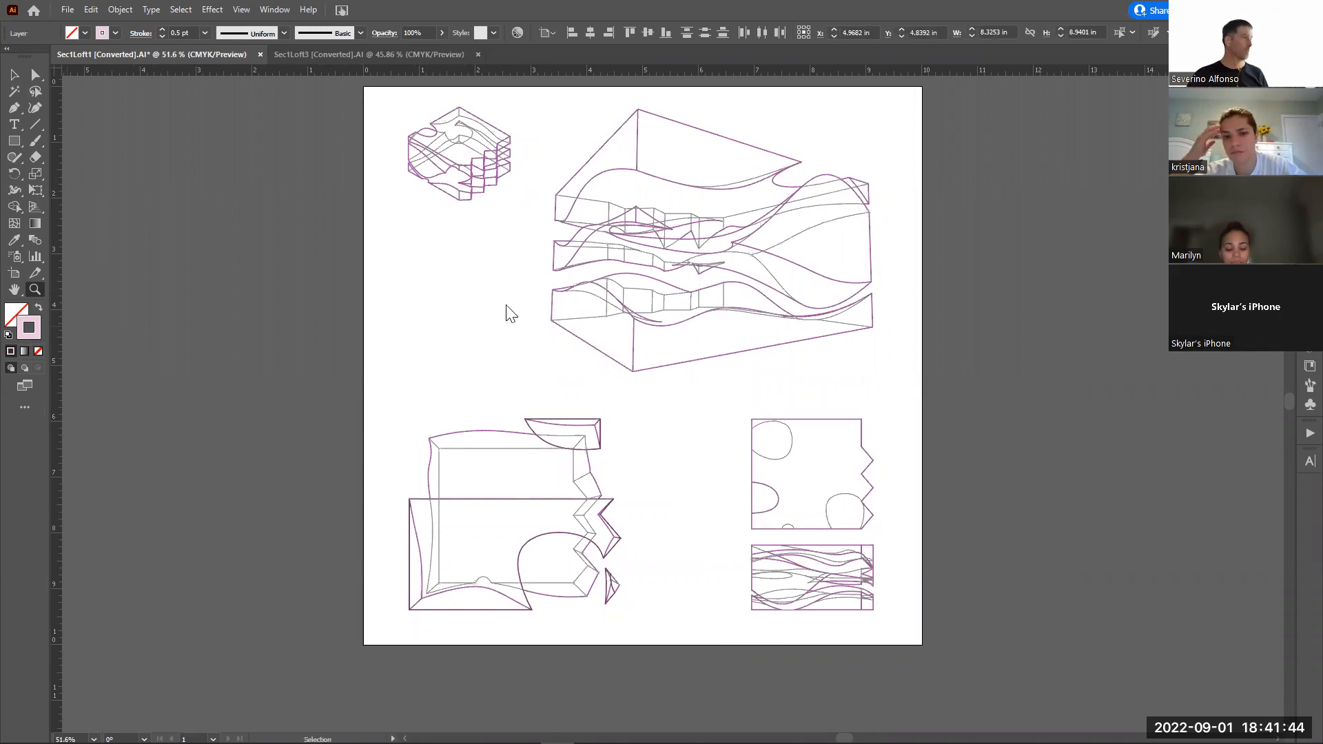
{"action": "left_click", "coordinate": [538, 284]}
{"action": "left_click", "coordinate": [807, 291]}
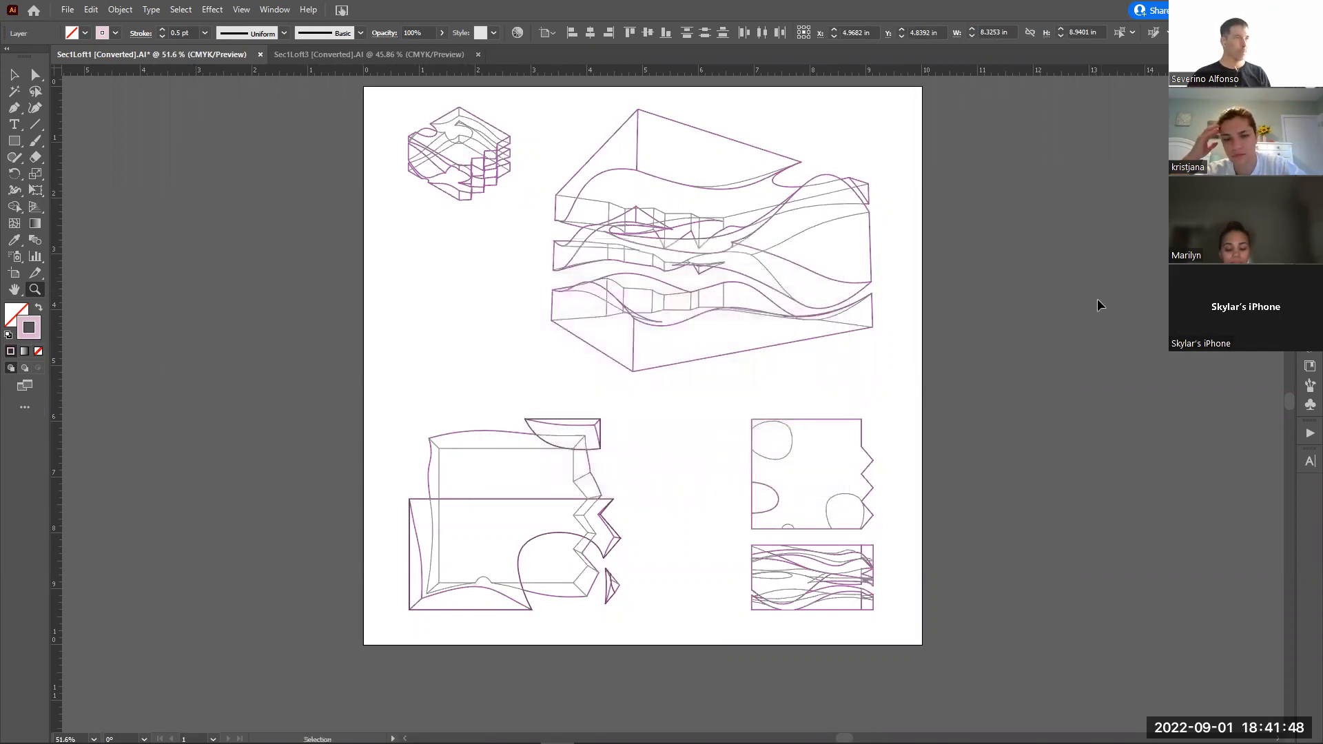
{"action": "left_click", "coordinate": [1092, 319], "text": "ctrl"}
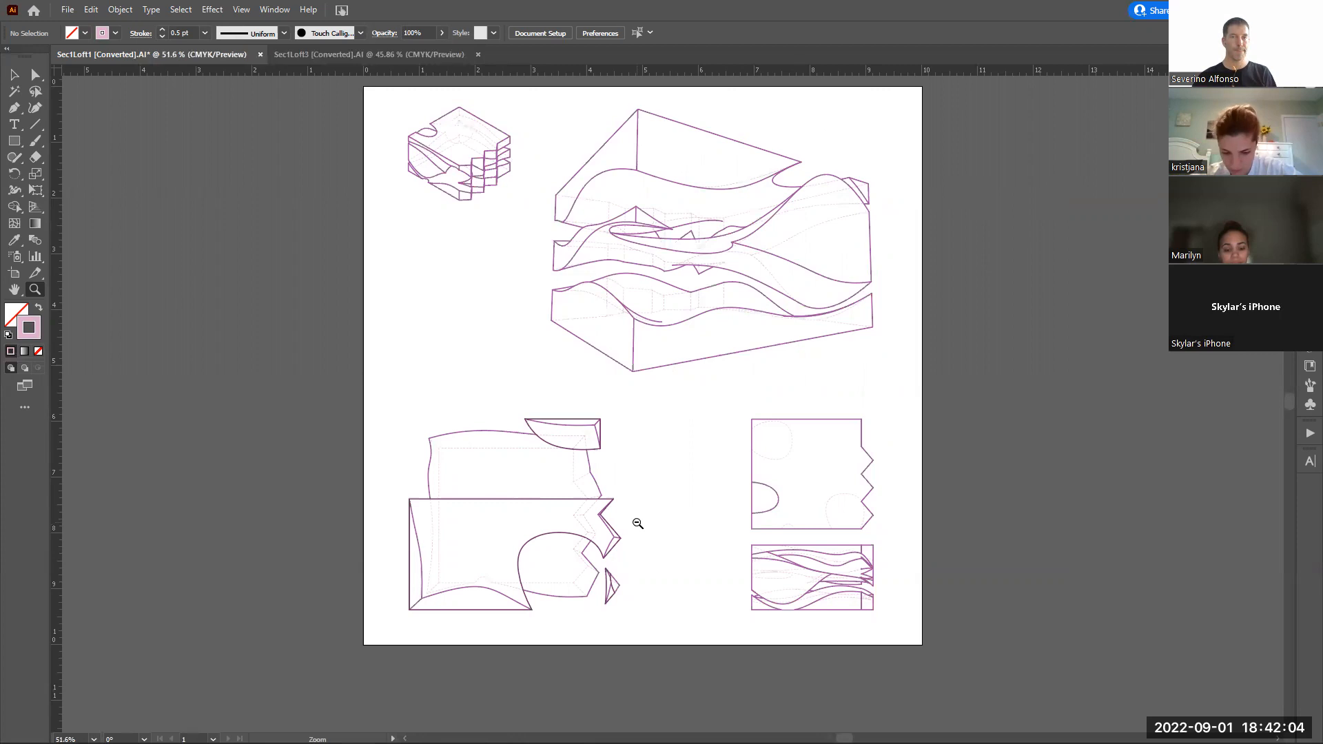
Switch to Rhino and purge the LoftProject file's unused data, including the empty ProjectSIso layers
{"action": "key", "text": "alt+Tab"}
{"action": "right_click_drag", "start_coordinate": [559, 493], "coordinate": [640, 476]}
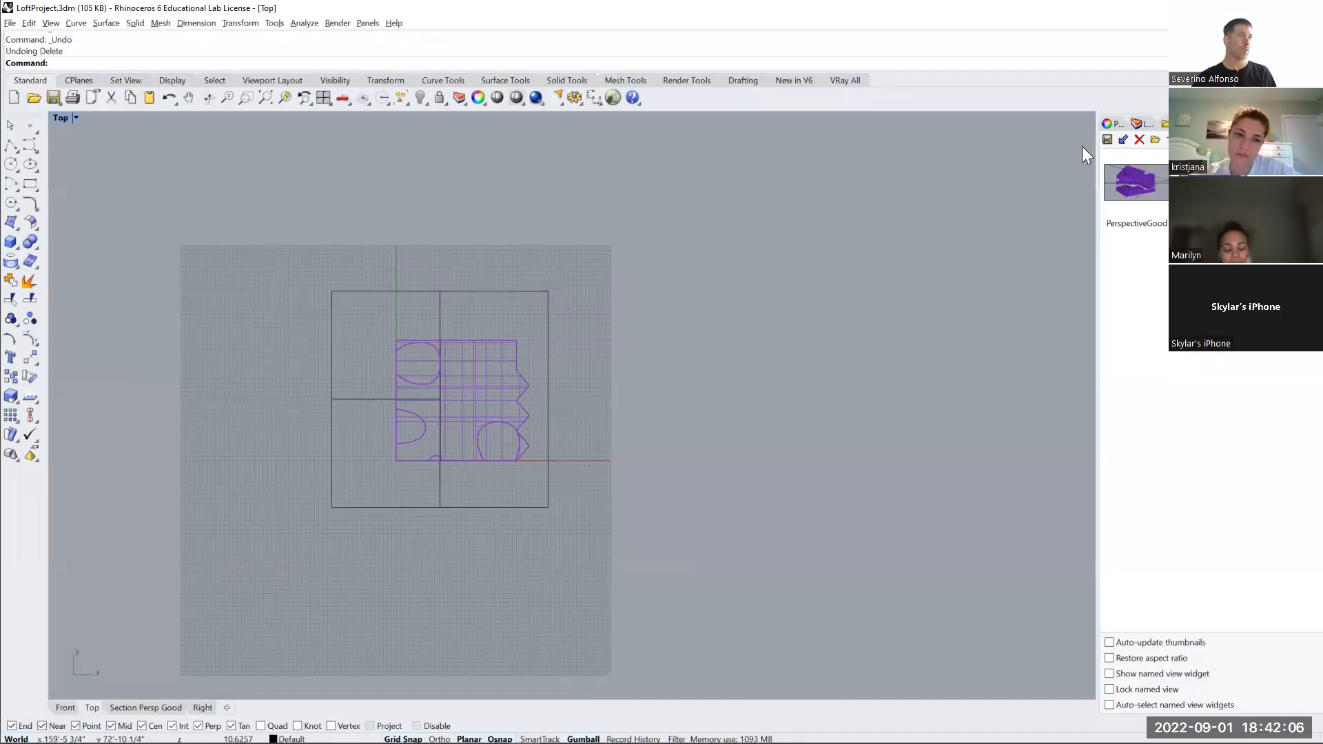
{"action": "left_click", "coordinate": [1135, 126]}
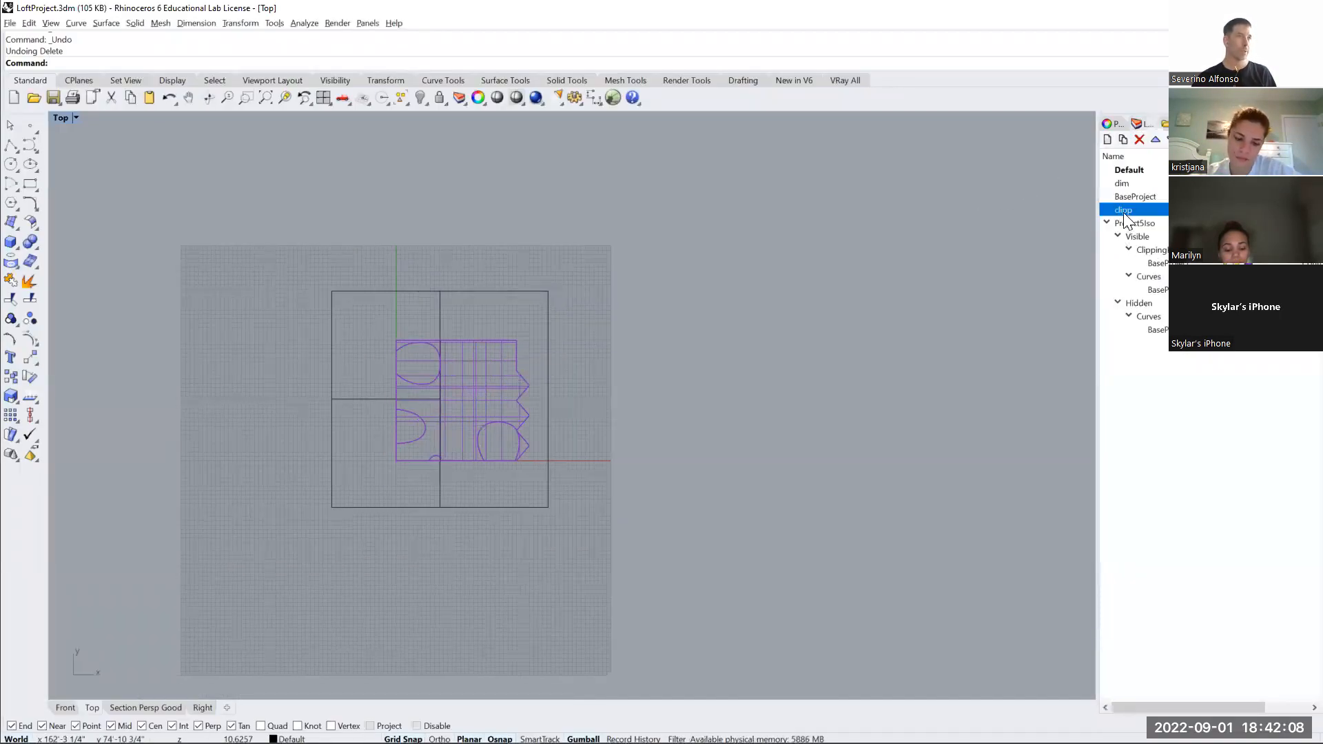
{"action": "right_click_drag", "start_coordinate": [782, 373], "coordinate": [747, 380]}
{"action": "type", "text": "Purge"}
{"action": "key", "text": "Return"}
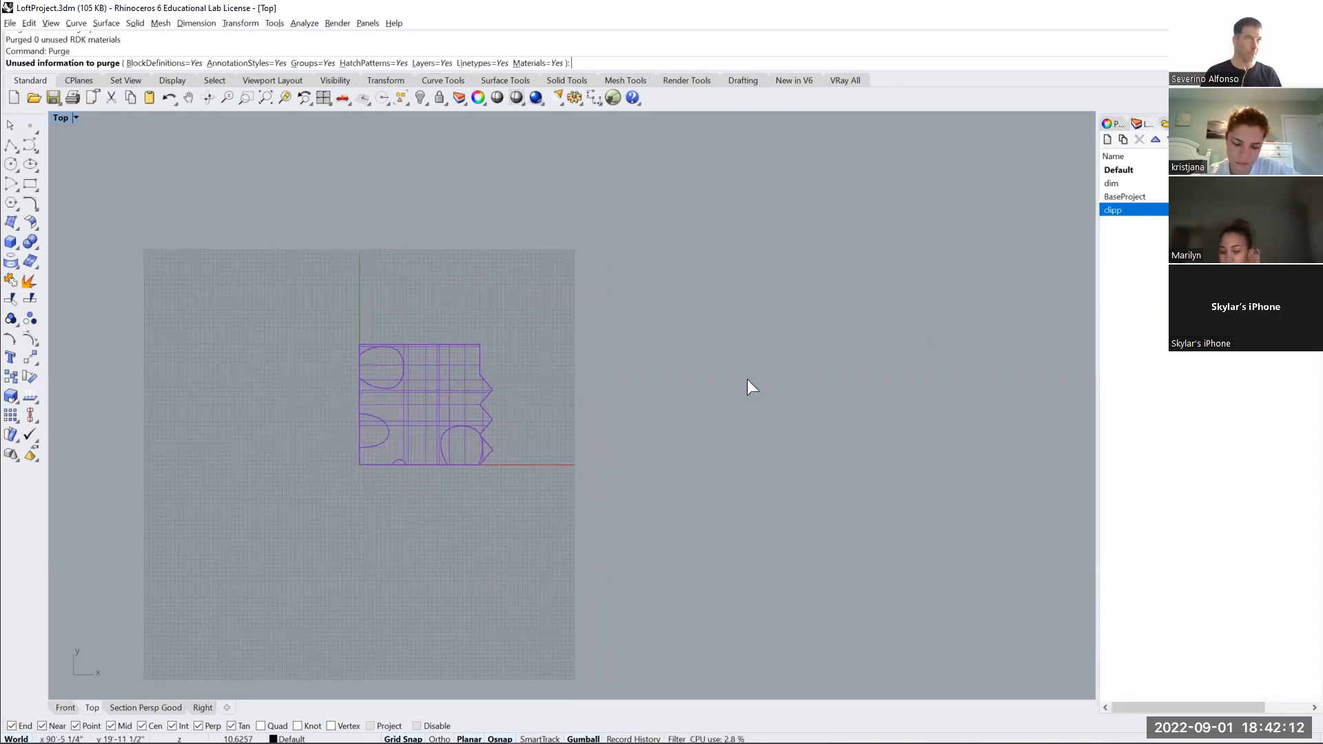
Bring up the Section Persp Good view and turn on the clipp layer to show the clipping plane
{"action": "right_click_drag", "start_coordinate": [805, 394], "coordinate": [792, 422]}
{"action": "key", "text": "ctrl+Tab"}
{"action": "key", "text": "ctrl+Tab"}
{"action": "key", "text": "ctrl+Tab"}
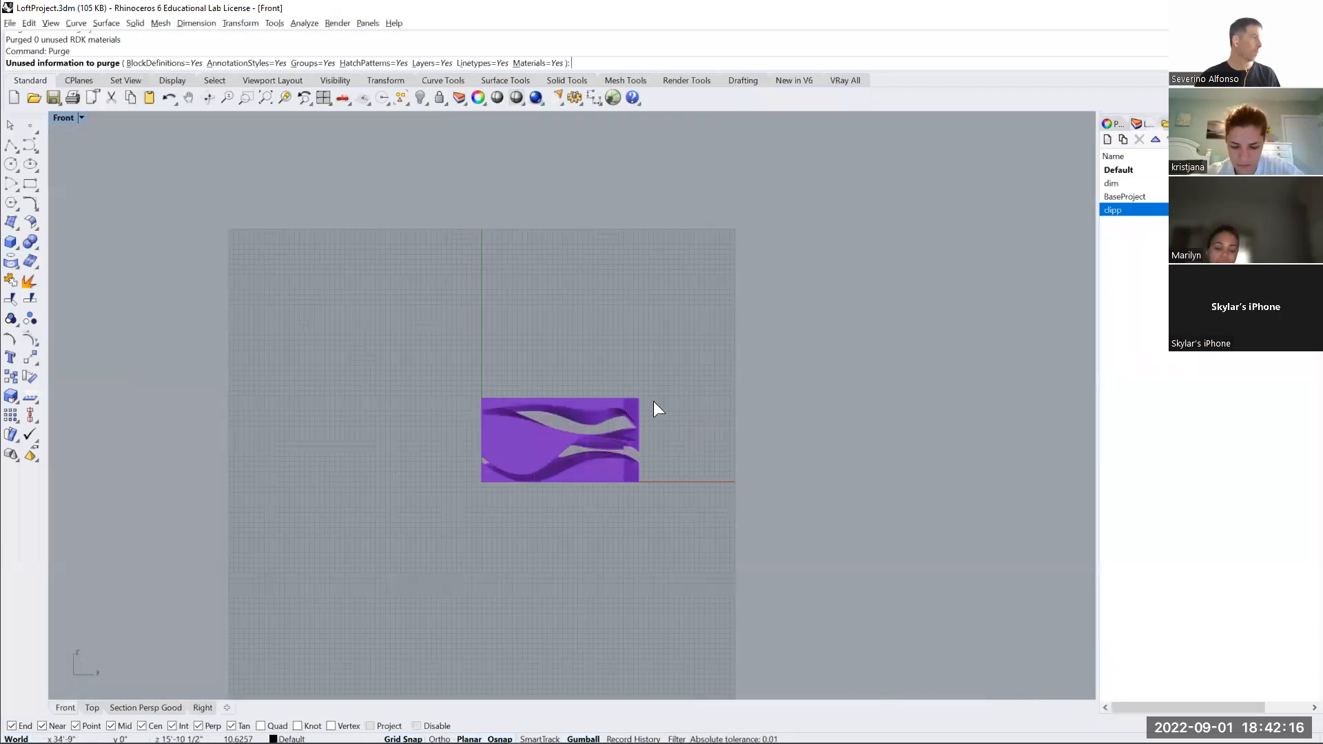
{"action": "key", "text": "ctrl+Tab"}
{"action": "key", "text": "ctrl+Tab"}
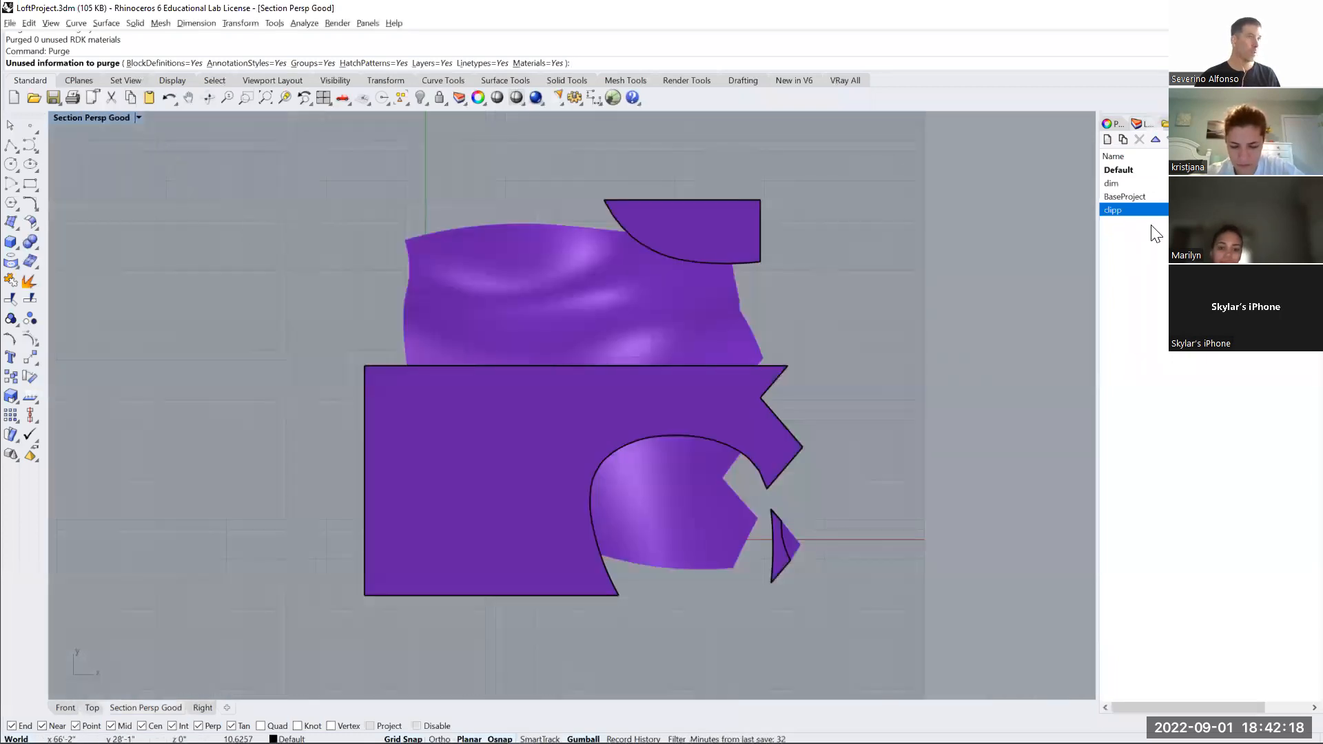
{"action": "left_click", "coordinate": [1206, 210]}
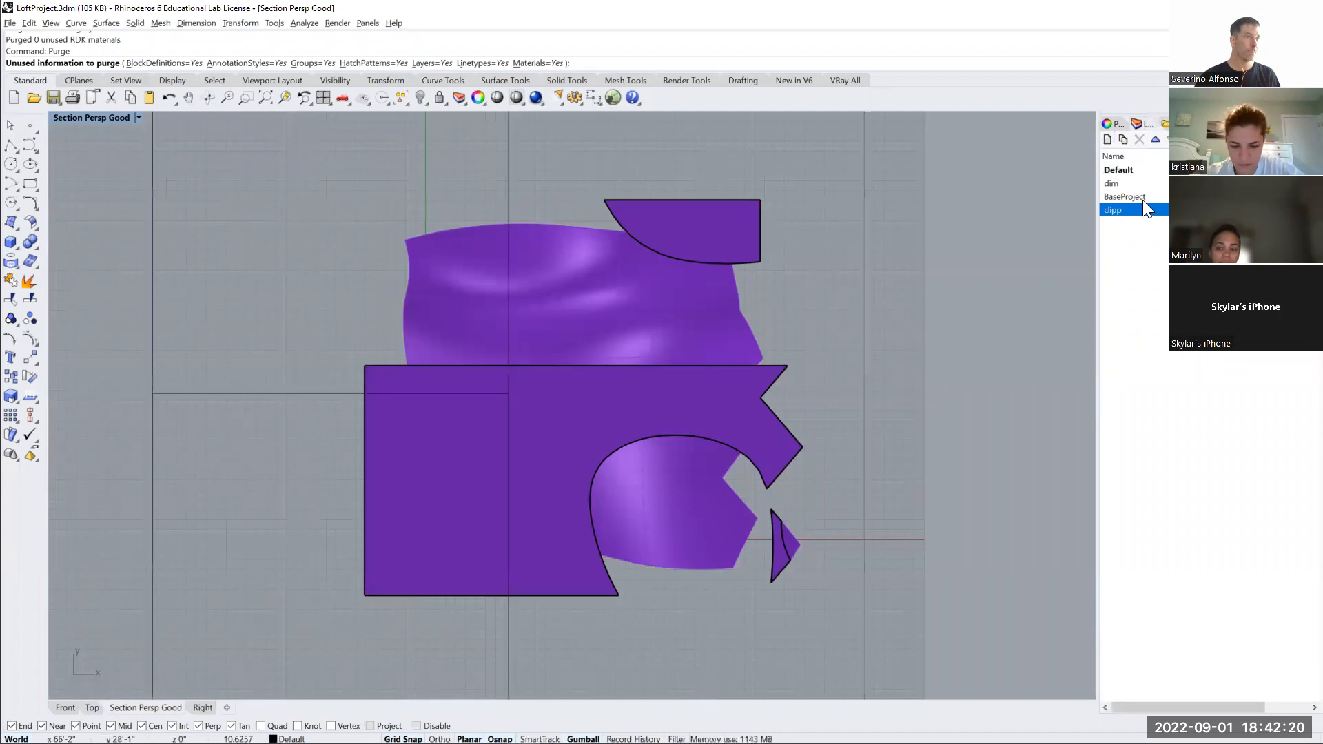
Leave the pending Purge command and stop the clipping plane from clipping the Section Persp Good view
{"action": "left_click", "coordinate": [1110, 124]}
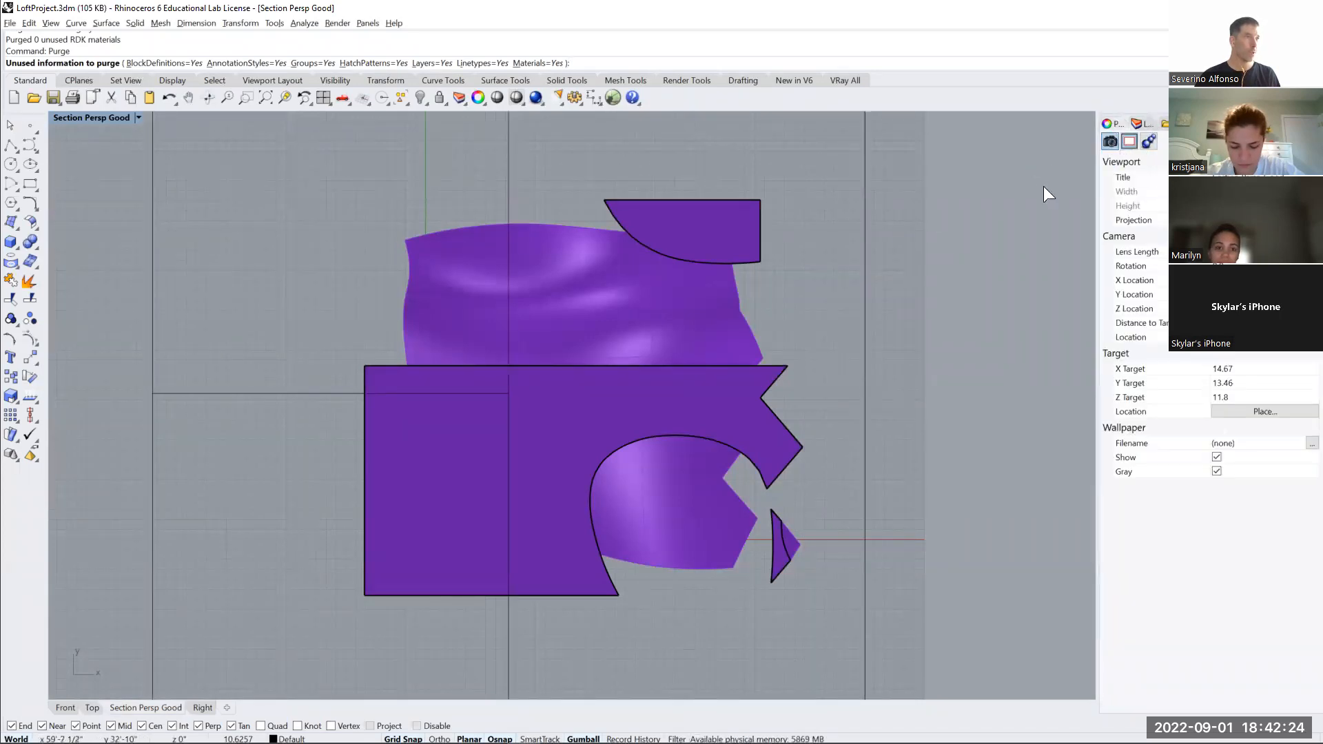
{"action": "left_click", "coordinate": [1140, 124]}
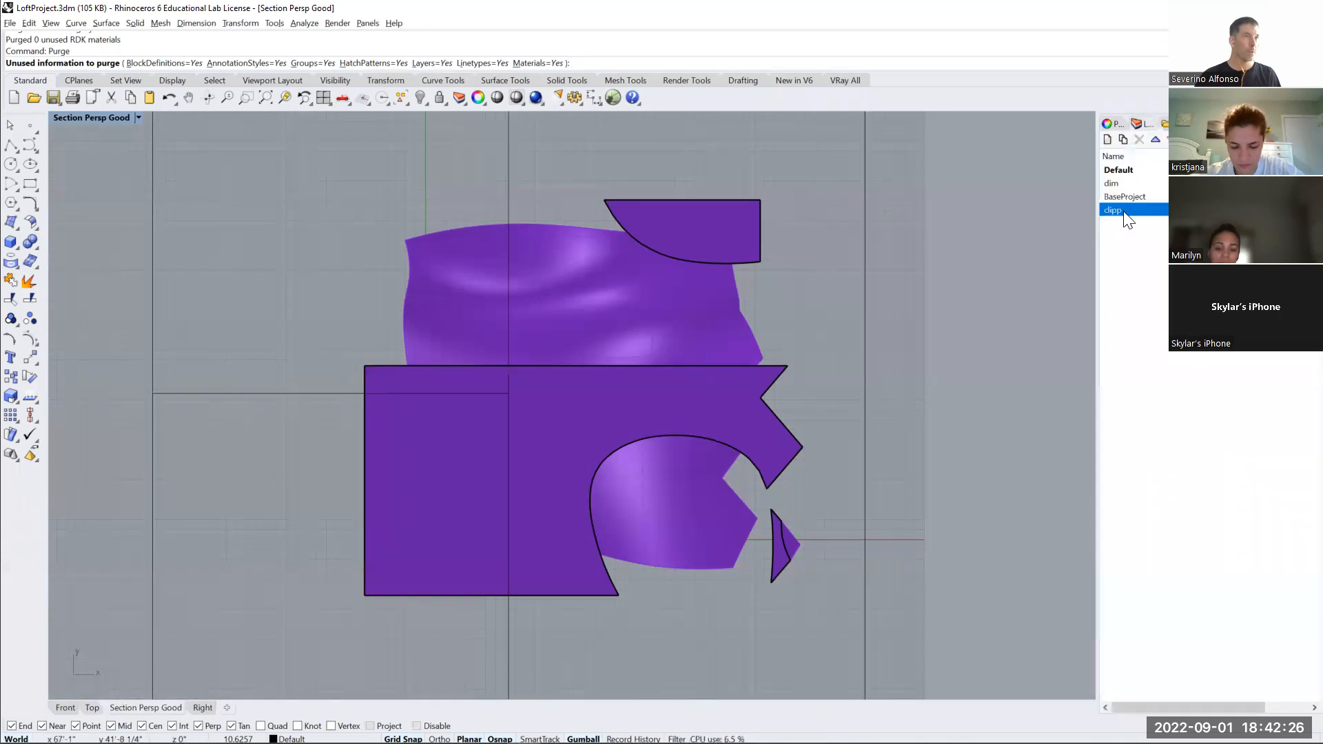
{"action": "key", "text": "Escape"}
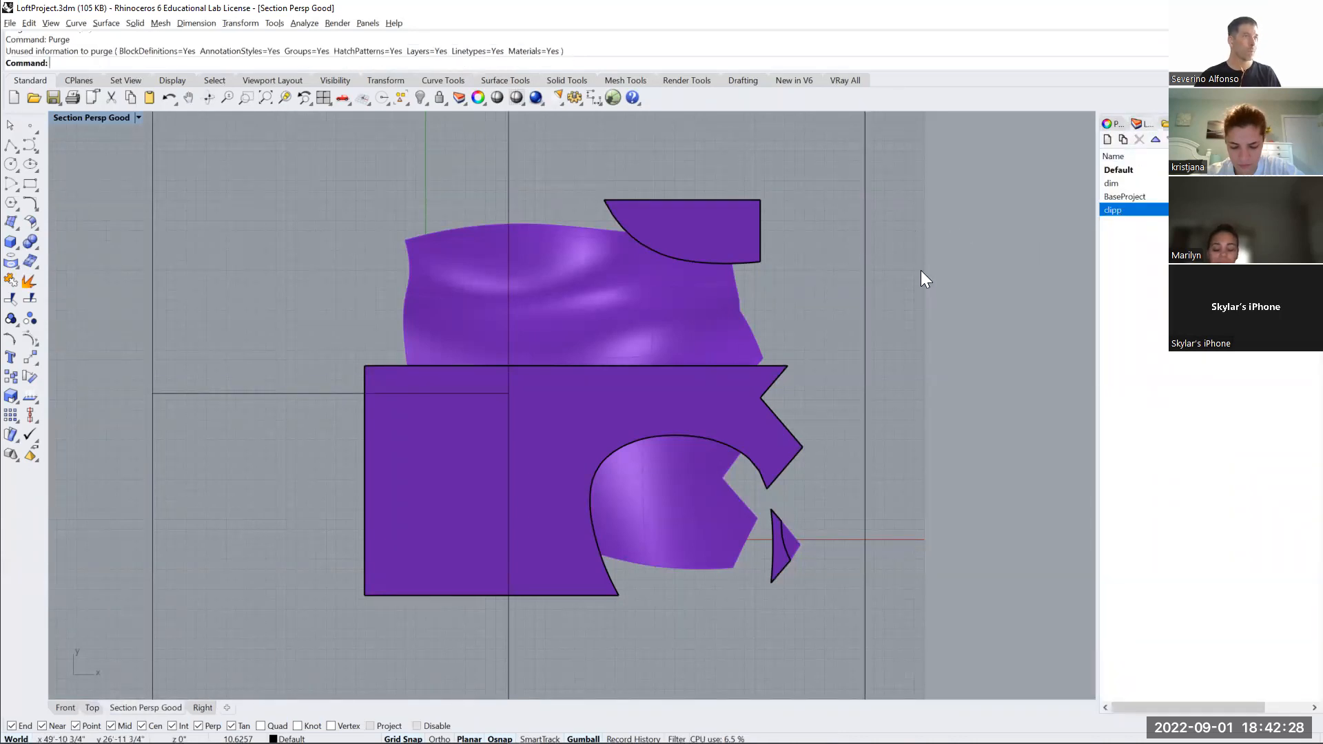
{"action": "left_click", "coordinate": [864, 262]}
{"action": "left_click", "coordinate": [1110, 123]}
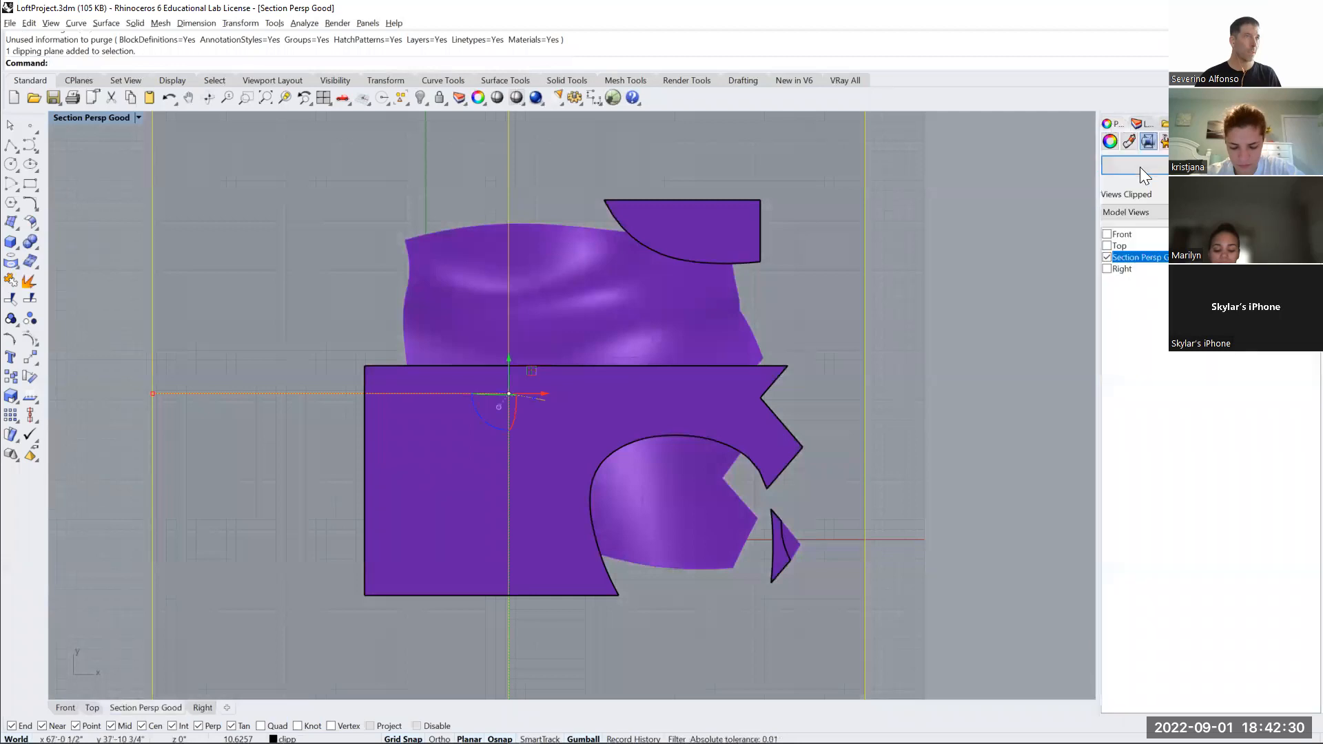
{"action": "left_click", "coordinate": [1107, 258]}
{"action": "left_click", "coordinate": [1028, 359]}
Check the unclipped model from several angles and set the viewport to the standard Perspective view
{"action": "right_click_drag", "start_coordinate": [949, 397], "coordinate": [841, 423]}
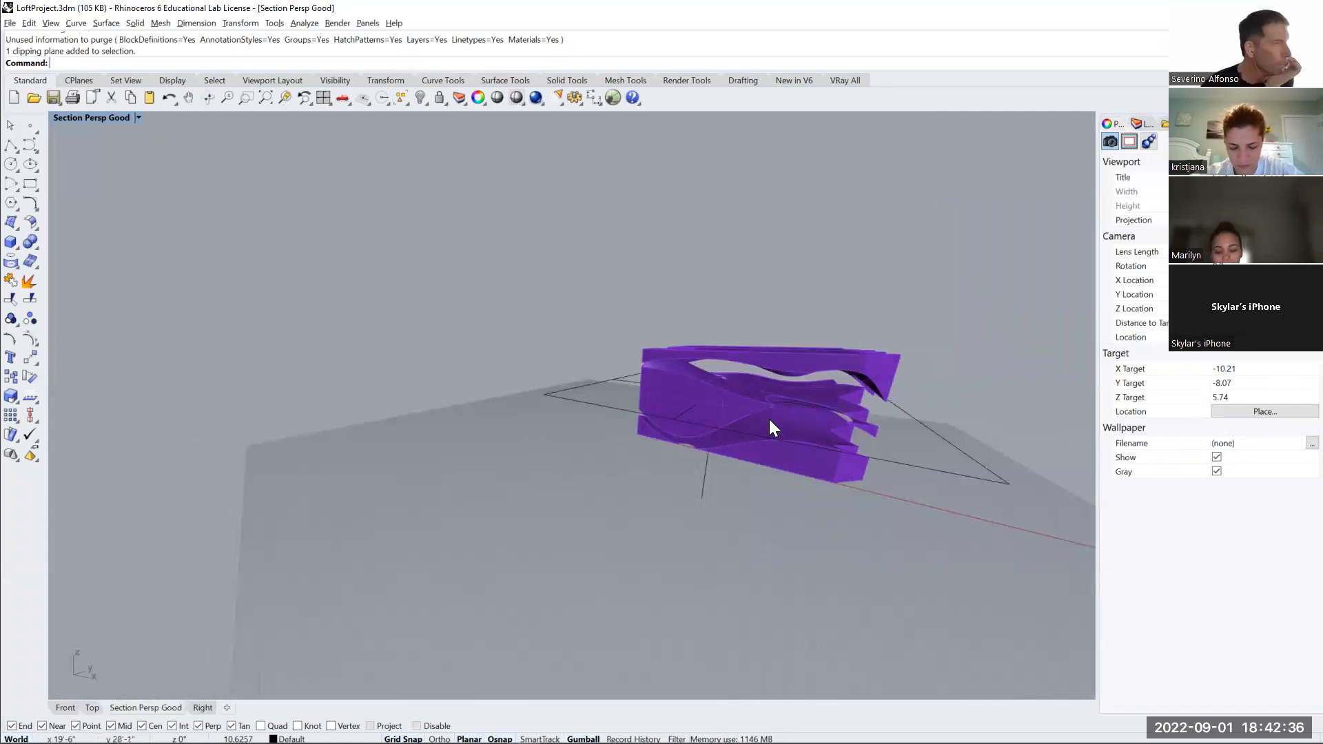
{"action": "right_click_drag", "start_coordinate": [782, 405], "coordinate": [774, 416]}
{"action": "right_click_drag", "start_coordinate": [274, 211], "coordinate": [973, 354]}
{"action": "right_click_drag", "start_coordinate": [475, 451], "coordinate": [162, 182]}
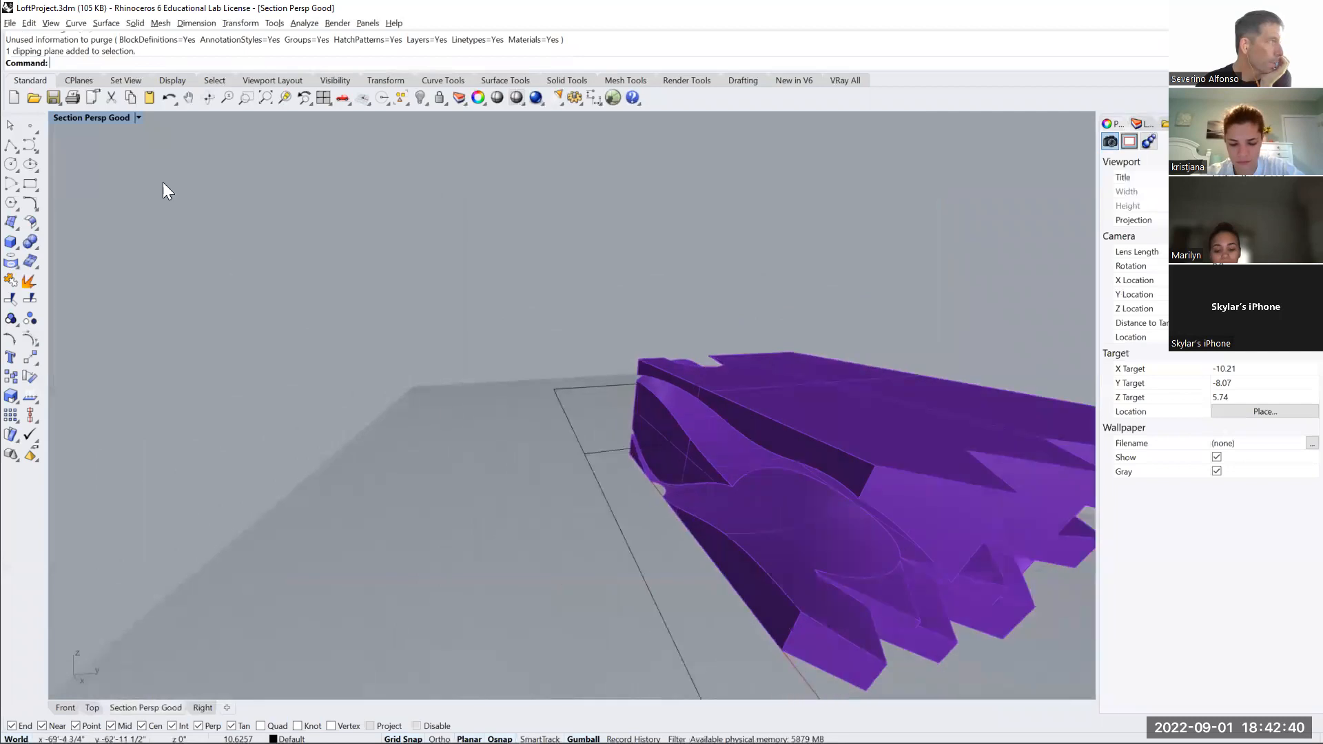
{"action": "left_click", "coordinate": [138, 117]}
{"action": "mouse_move", "coordinate": [163, 356]}
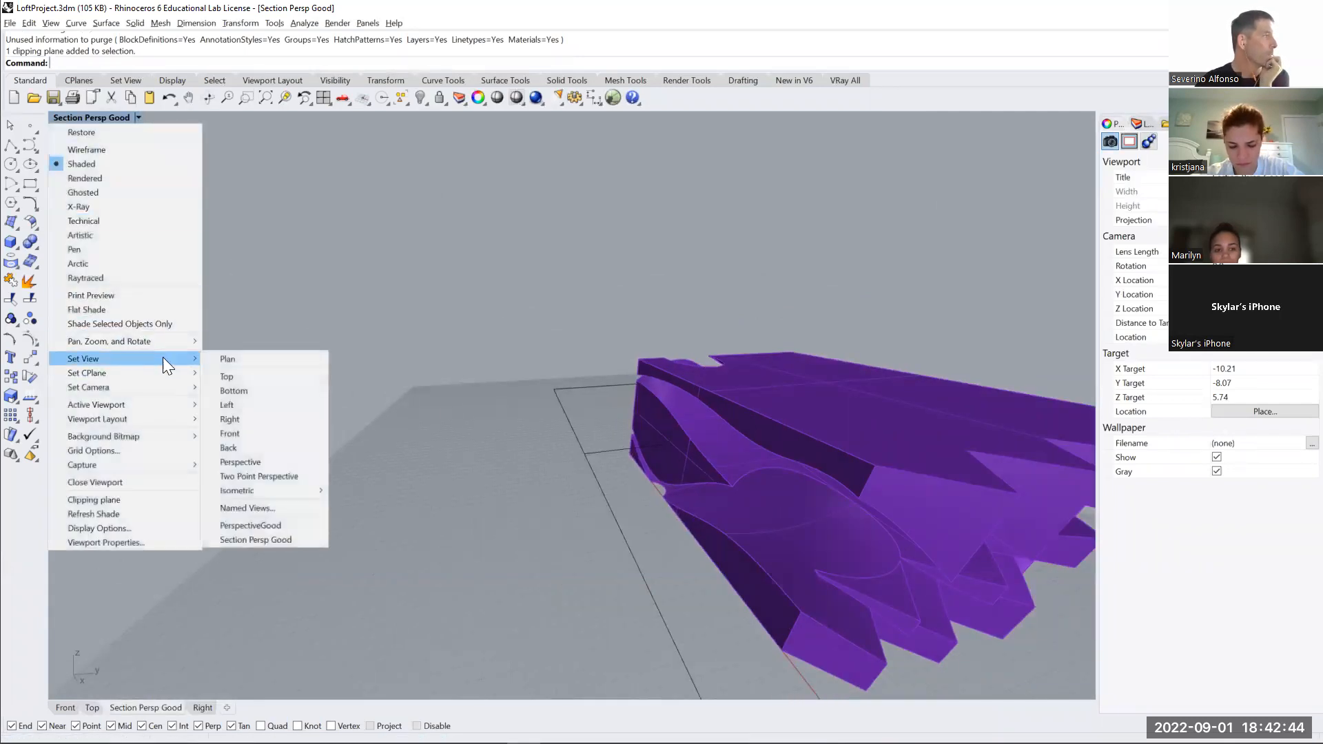
{"action": "left_click", "coordinate": [264, 460]}
{"action": "right_click_drag", "start_coordinate": [835, 352], "coordinate": [586, 406]}
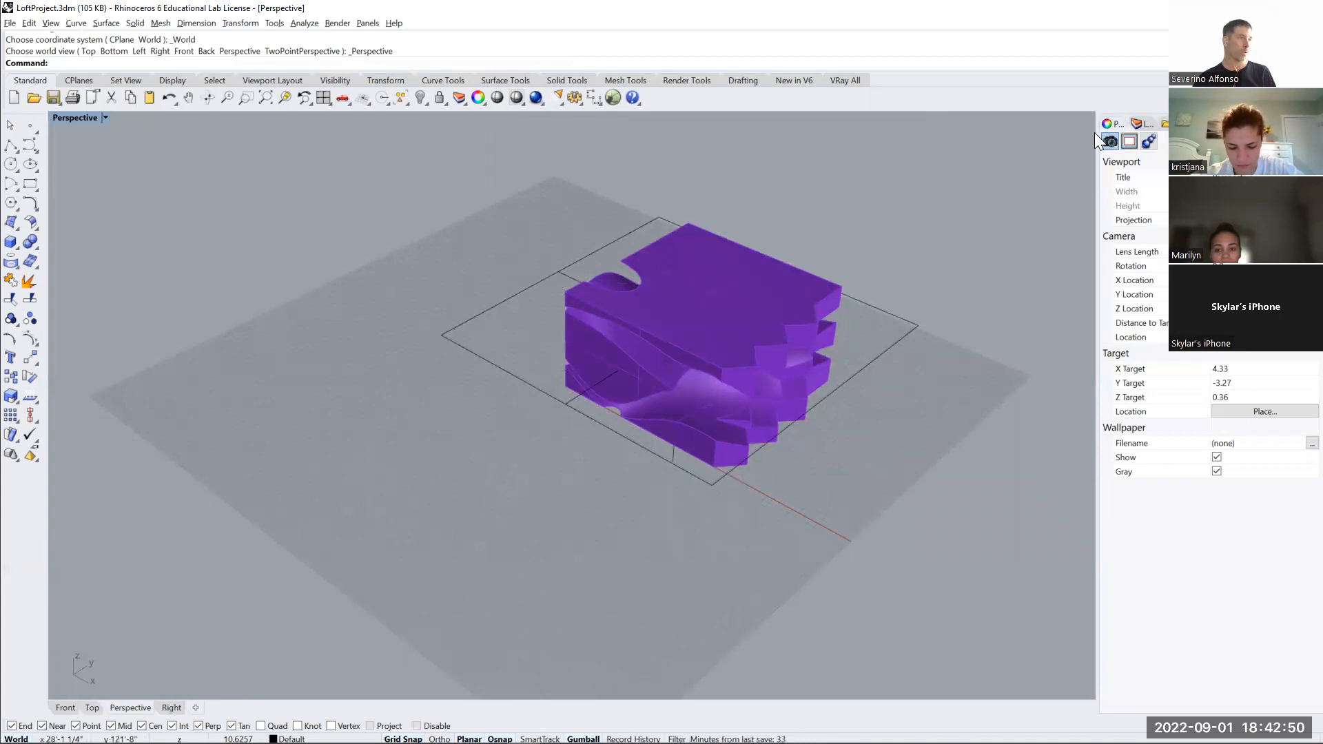
Hide the clipp layer and restore the PerspectiveGood named view
{"action": "left_click", "coordinate": [1136, 124]}
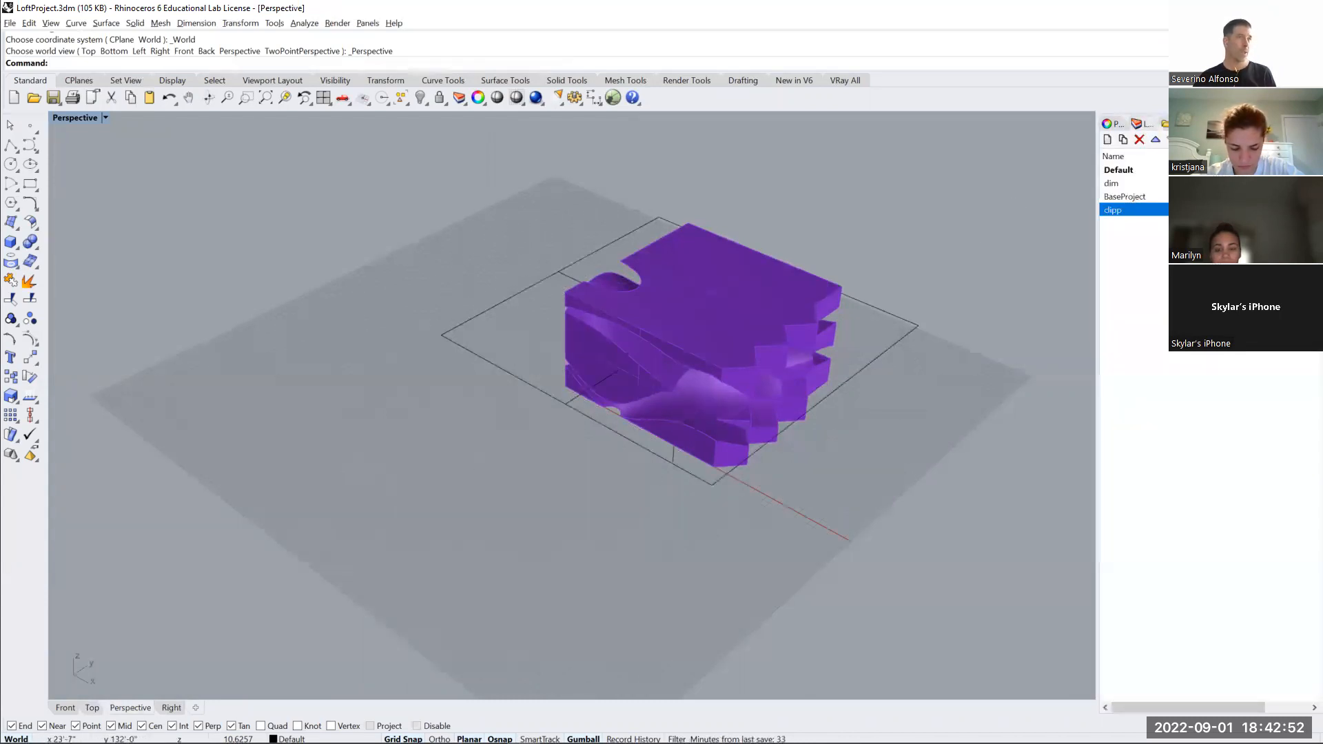
{"action": "right_click_drag", "start_coordinate": [855, 432], "coordinate": [690, 416]}
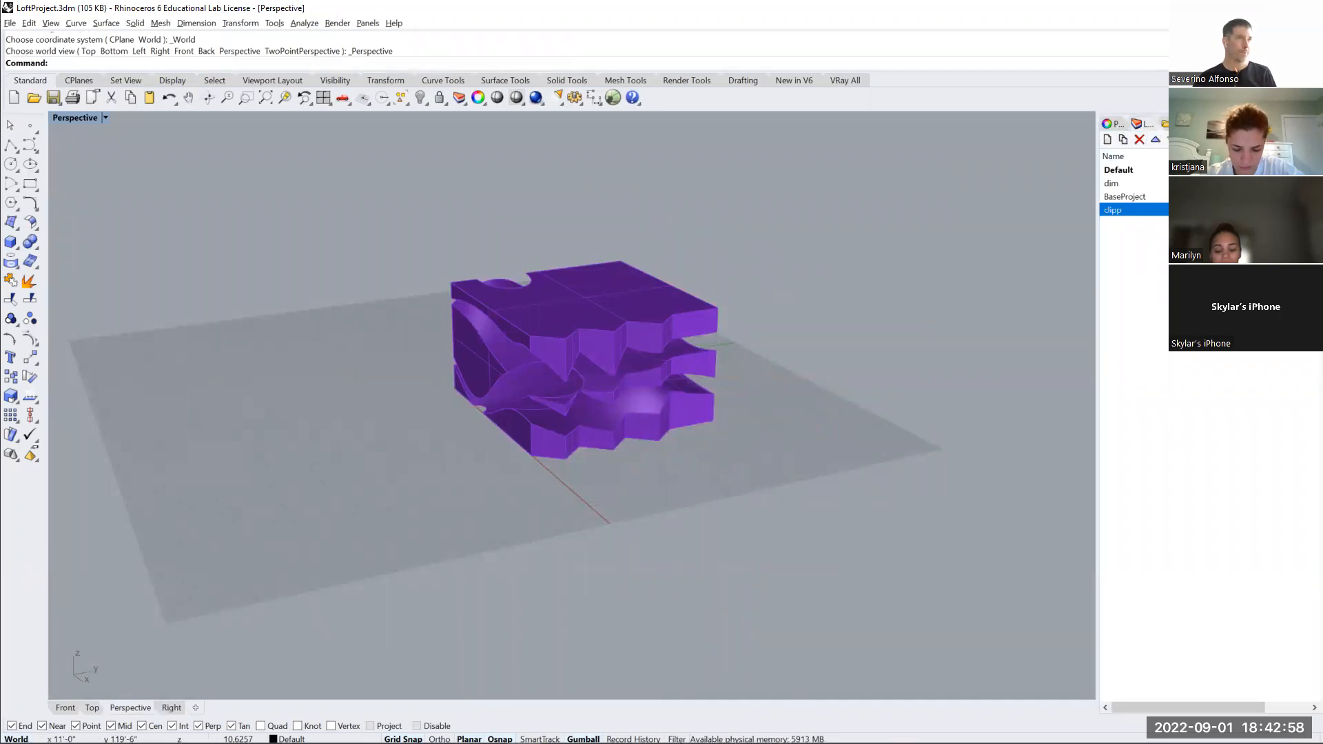
{"action": "left_click", "coordinate": [1223, 124]}
{"action": "double_click", "coordinate": [1148, 180]}
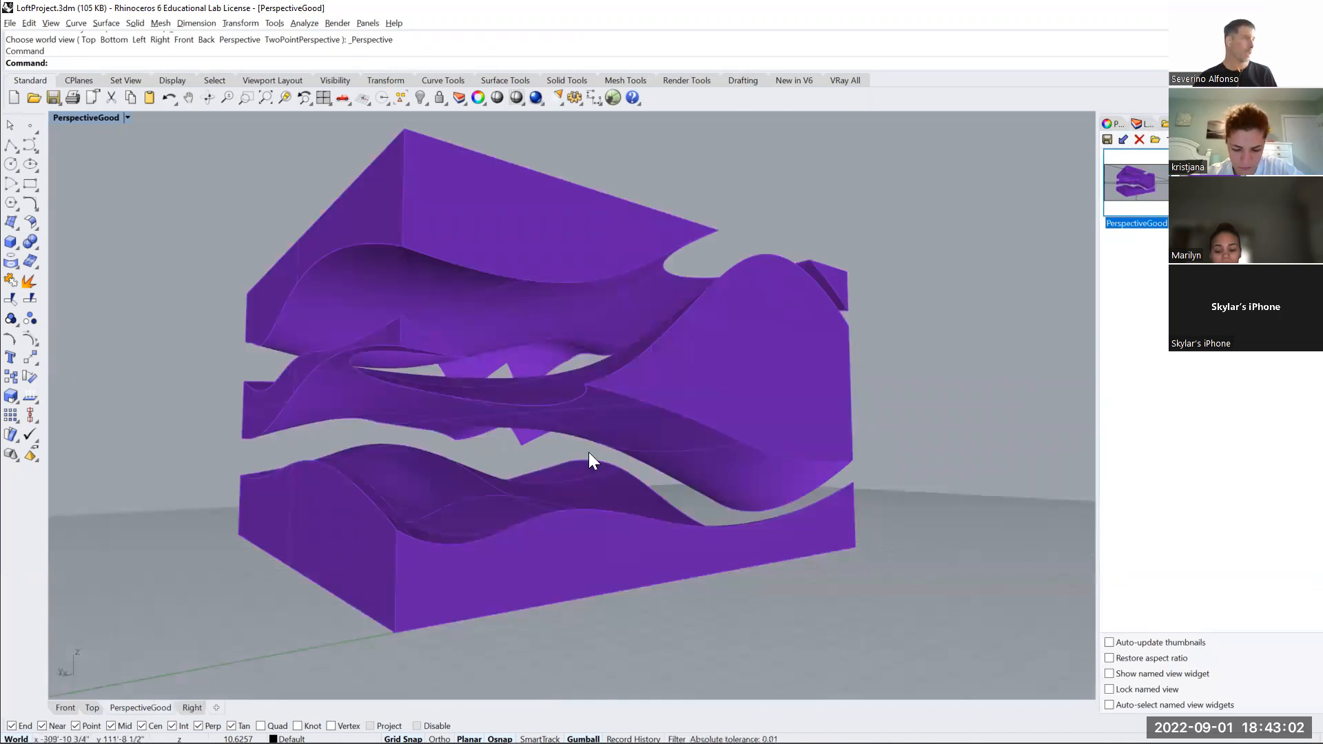
Open the render settings and set the output to 1600 x 1200 pixels, 150 DPI and Good quality
{"action": "right_click", "coordinate": [535, 96]}
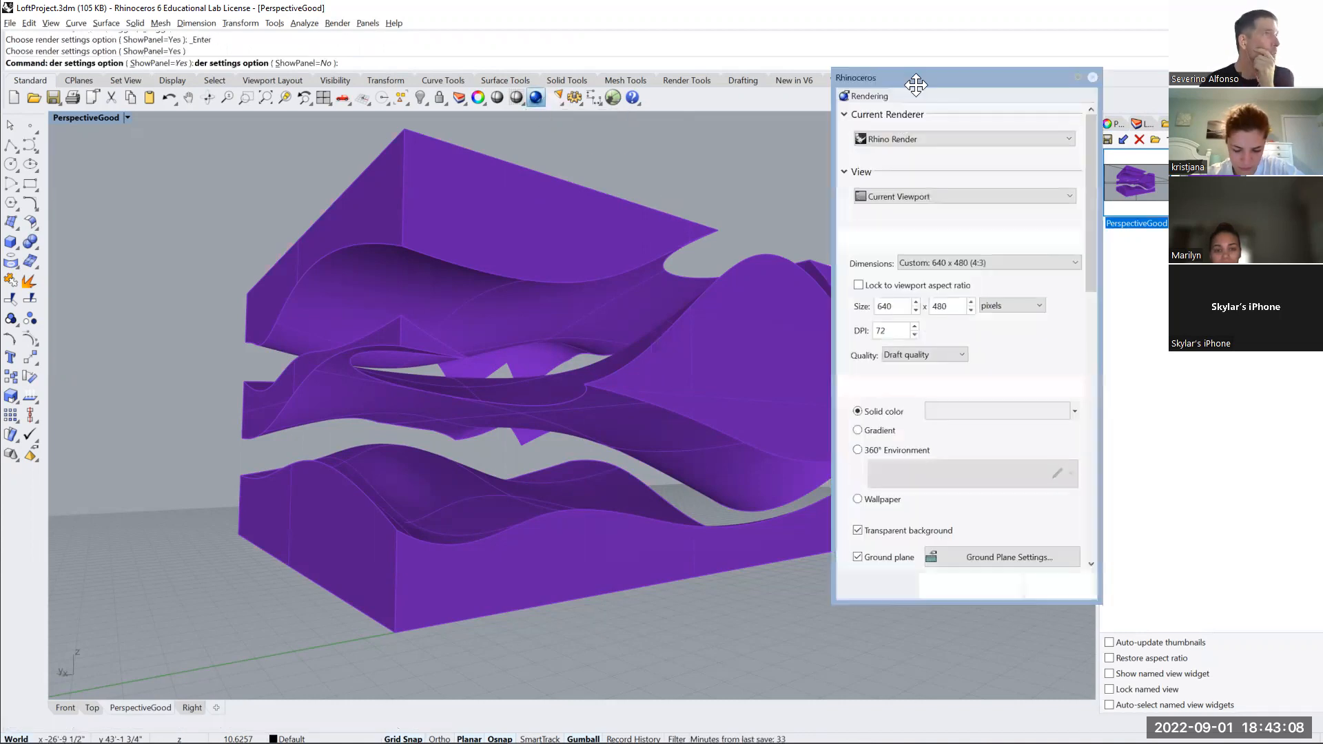
{"action": "left_click_drag", "start_coordinate": [935, 81], "coordinate": [751, 63]}
{"action": "left_click_drag", "start_coordinate": [905, 175], "coordinate": [920, 93]}
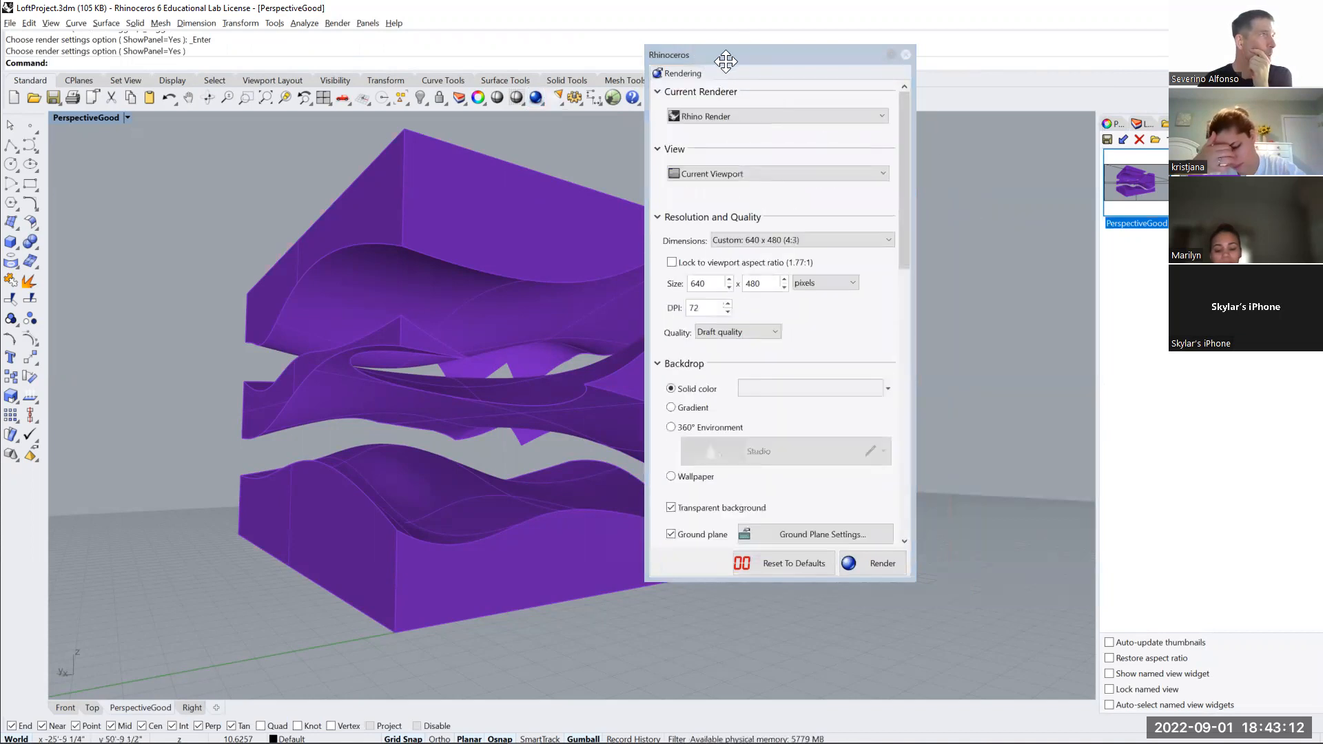
{"action": "left_click_drag", "start_coordinate": [720, 56], "coordinate": [760, 52]}
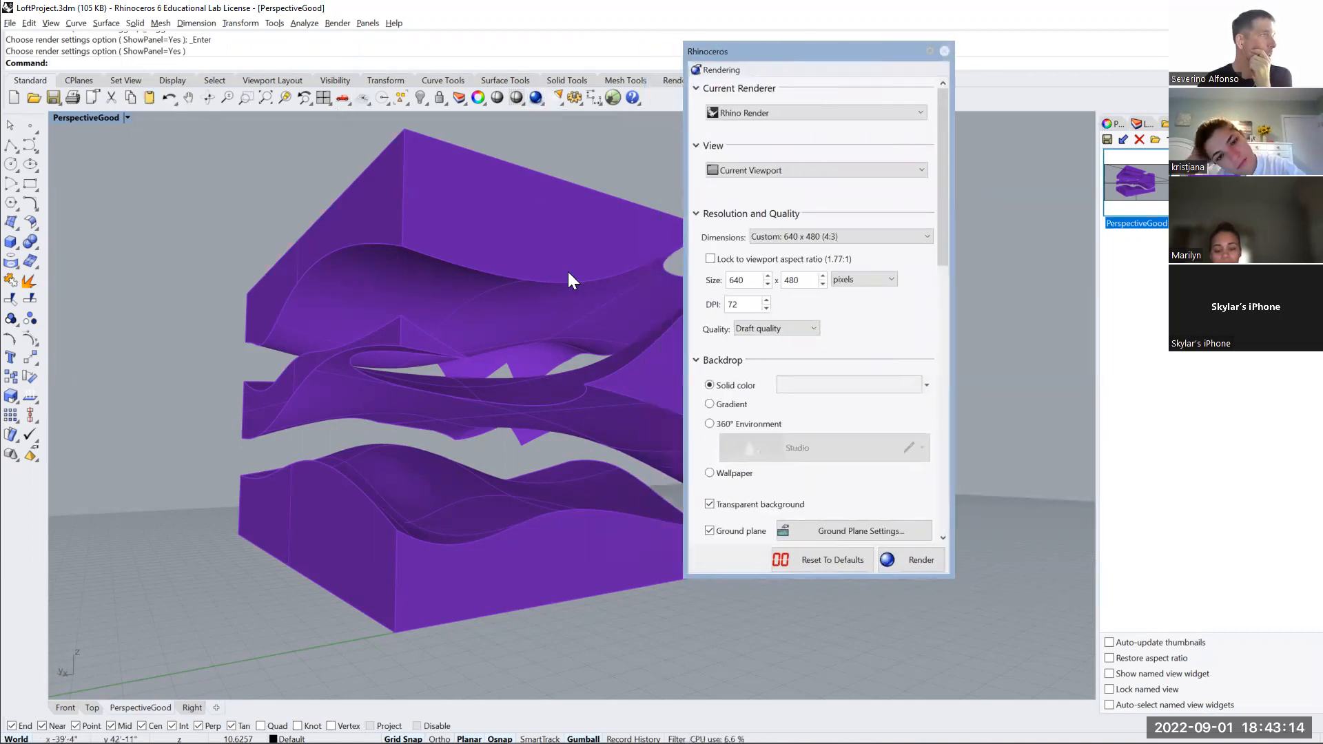
{"action": "left_click", "coordinate": [815, 238]}
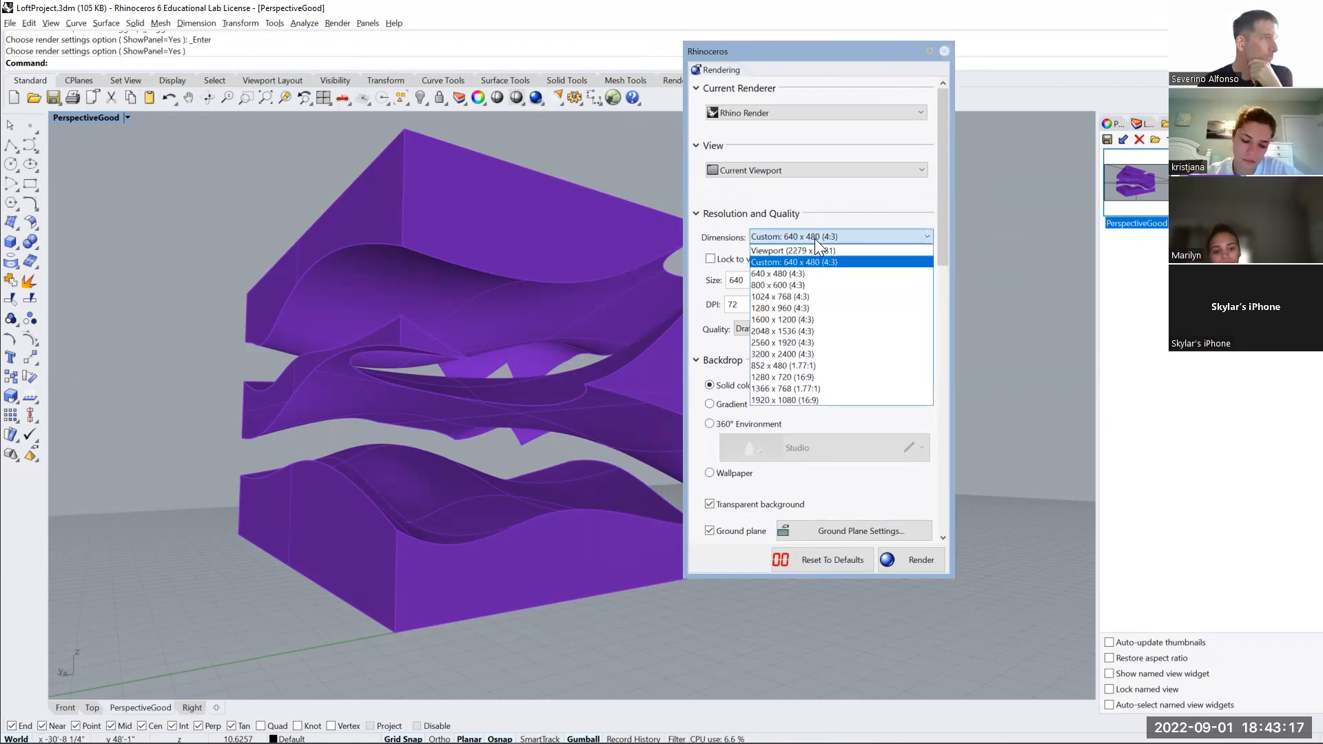
{"action": "left_click", "coordinate": [770, 318]}
{"action": "left_click", "coordinate": [746, 304]}
{"action": "type", "text": "150"}
{"action": "left_click", "coordinate": [777, 328]}
{"action": "left_click", "coordinate": [768, 366]}
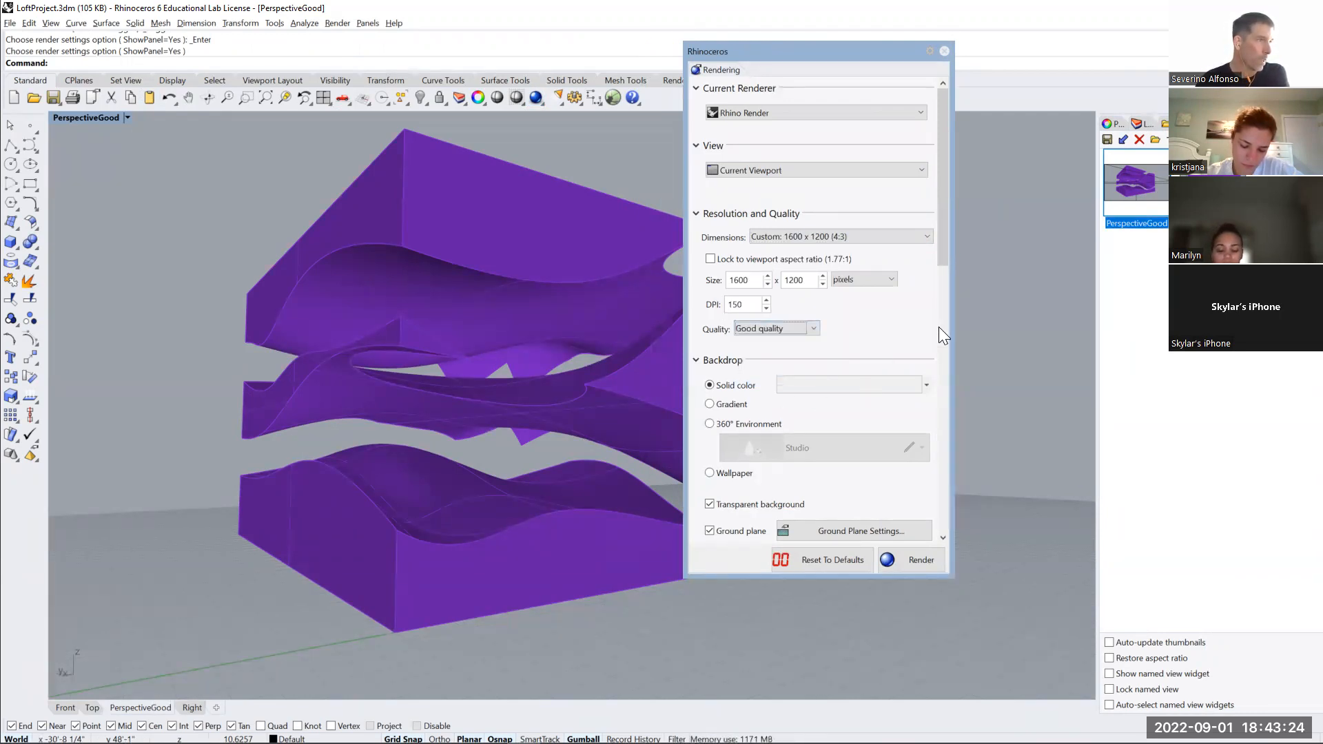
Keep the transparent background enabled and turn off the ground plane in the render backdrop settings
{"action": "left_click_drag", "start_coordinate": [946, 202], "coordinate": [944, 238]}
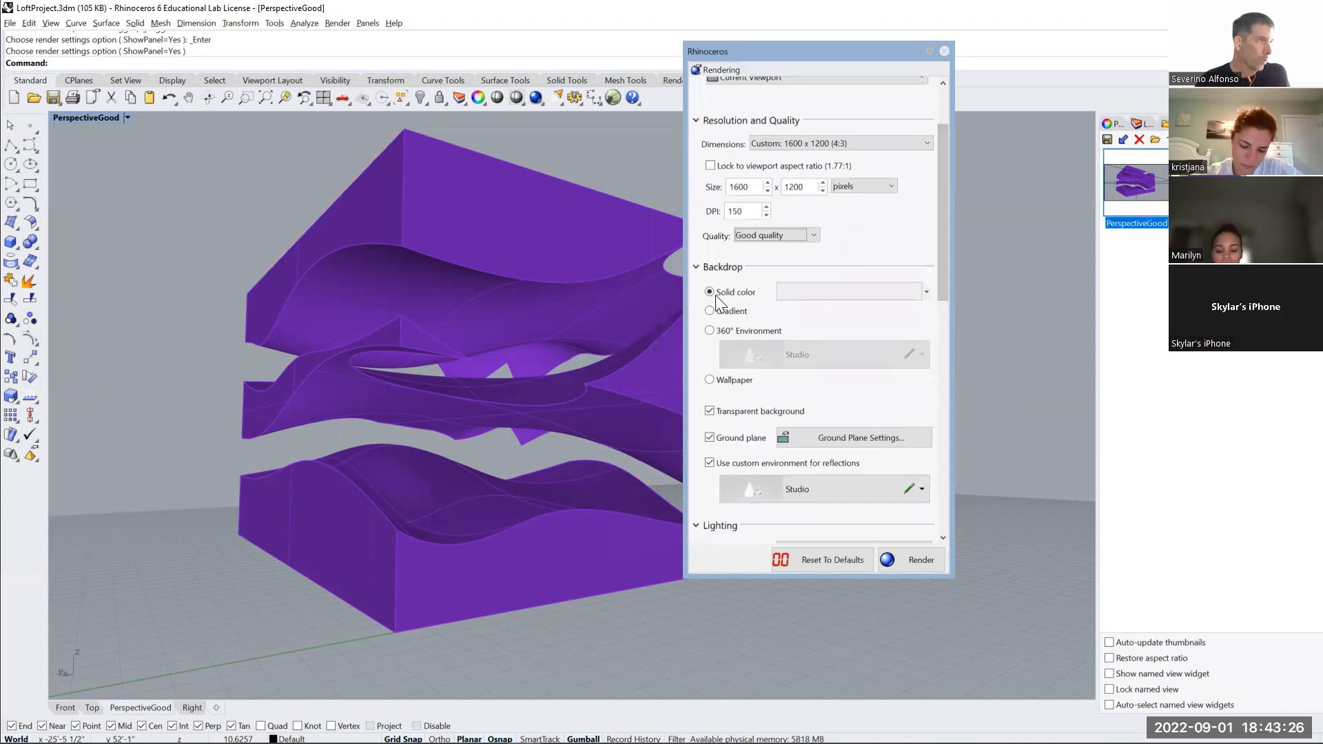
{"action": "left_click", "coordinate": [708, 411]}
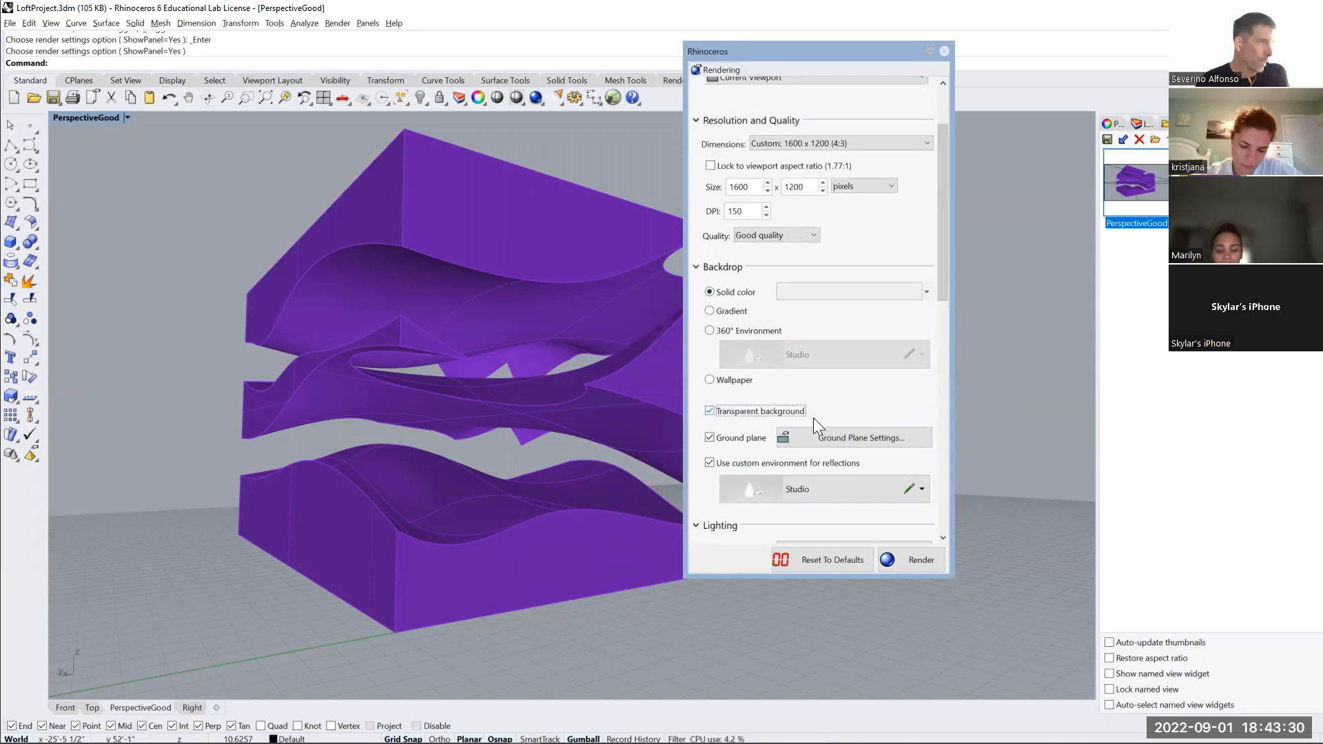
{"action": "left_click", "coordinate": [709, 439]}
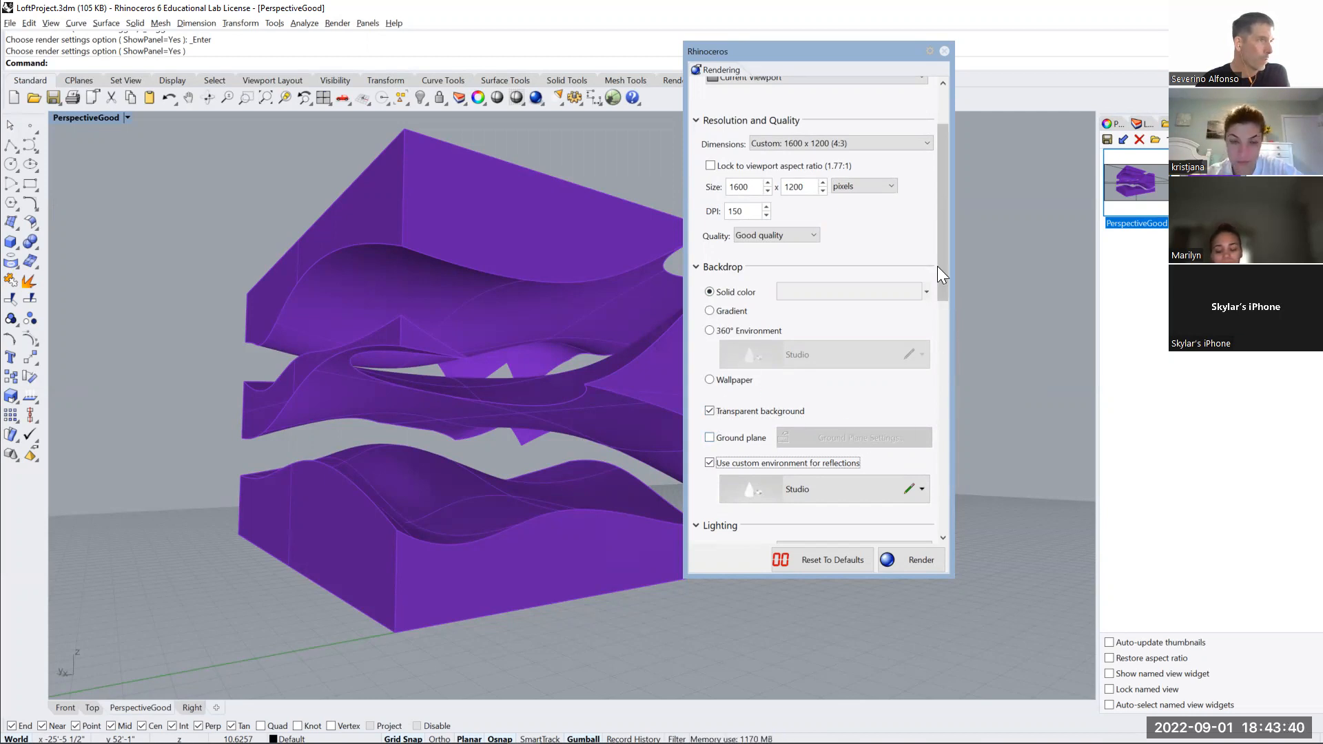
{"action": "left_click_drag", "start_coordinate": [942, 266], "coordinate": [943, 310]}
{"action": "scroll", "coordinate": [831, 394], "scroll_direction": "down", "scroll_amount": 1}
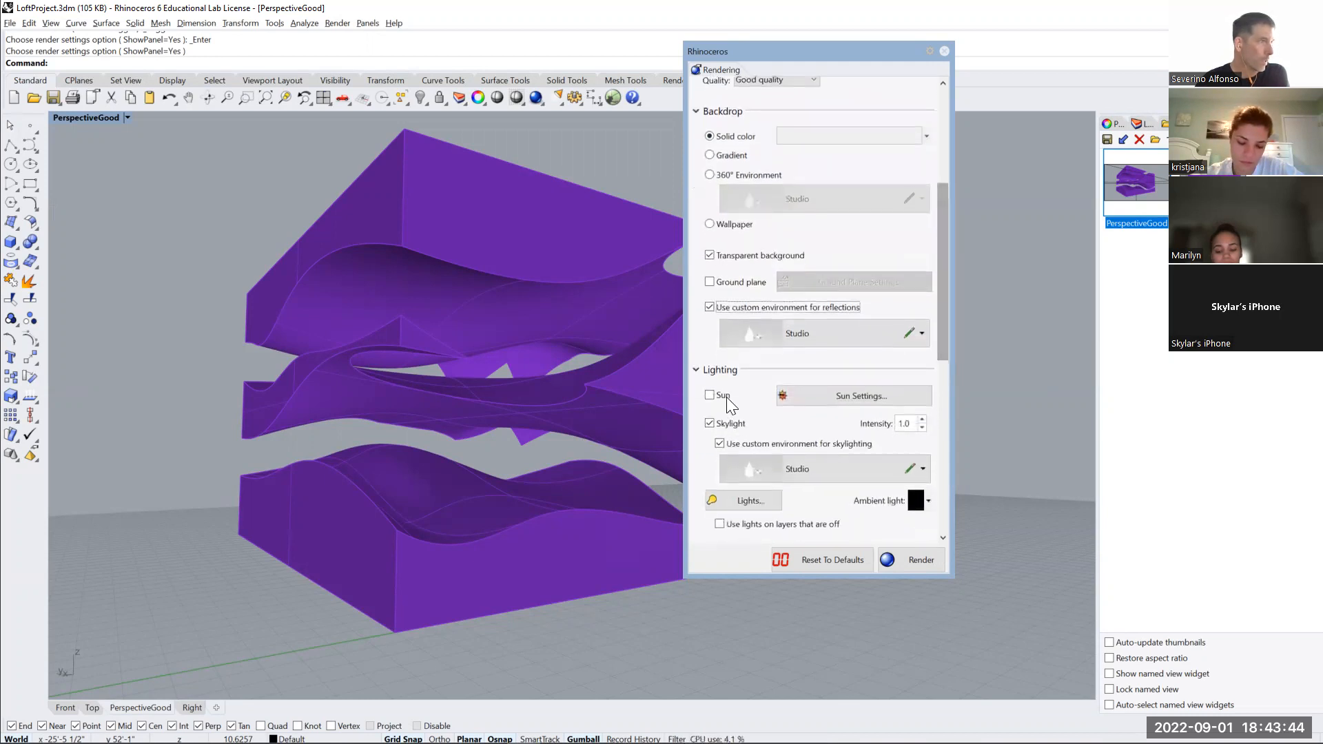
Turn on the render sun with manual control and set its azimuth to about 213.7°
{"action": "left_click", "coordinate": [854, 396]}
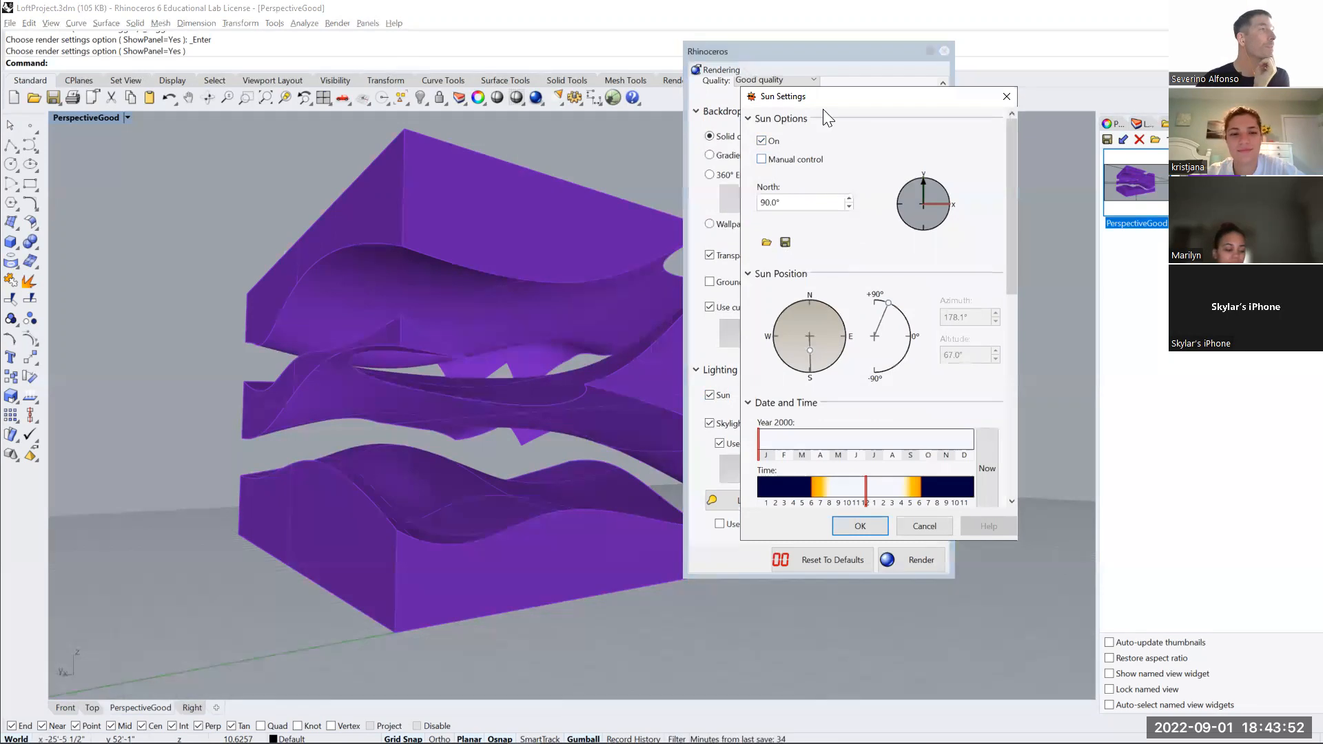
{"action": "left_click_drag", "start_coordinate": [828, 102], "coordinate": [830, 105]}
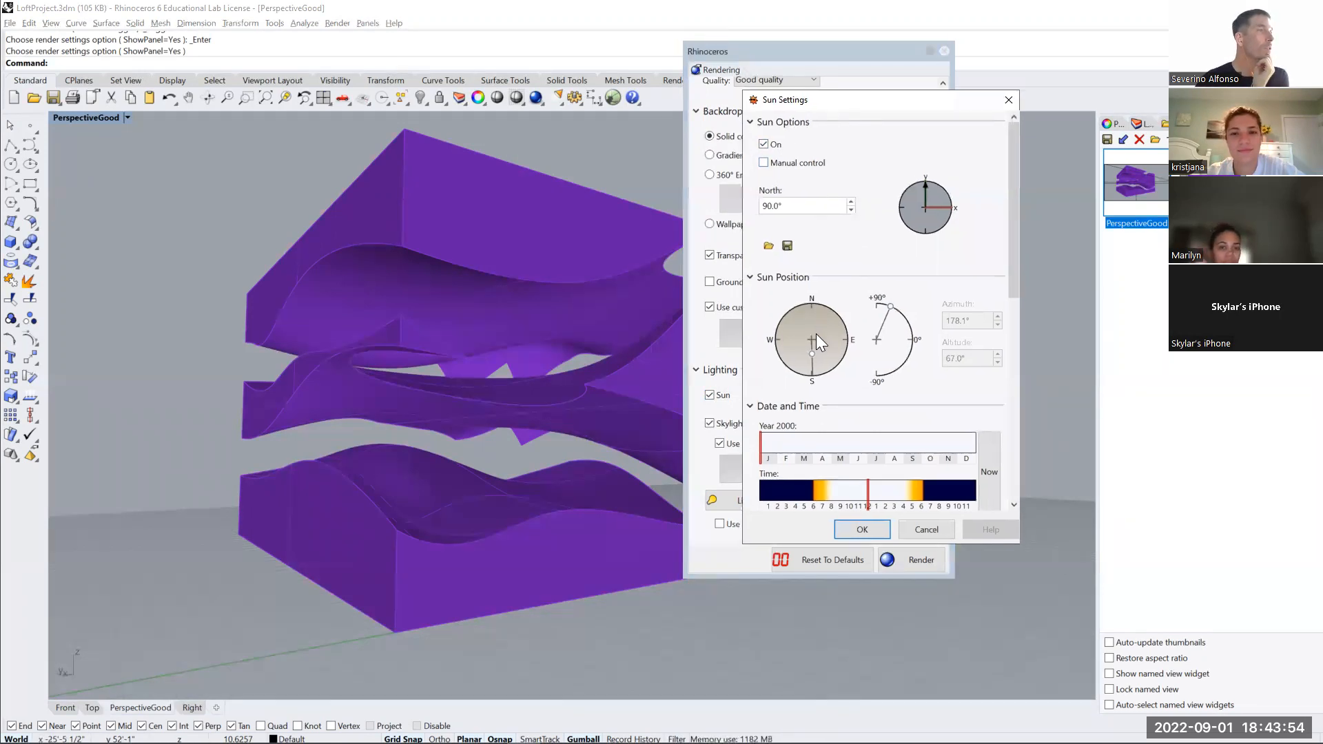
{"action": "left_click", "coordinate": [765, 165]}
{"action": "left_click_drag", "start_coordinate": [814, 353], "coordinate": [805, 352]}
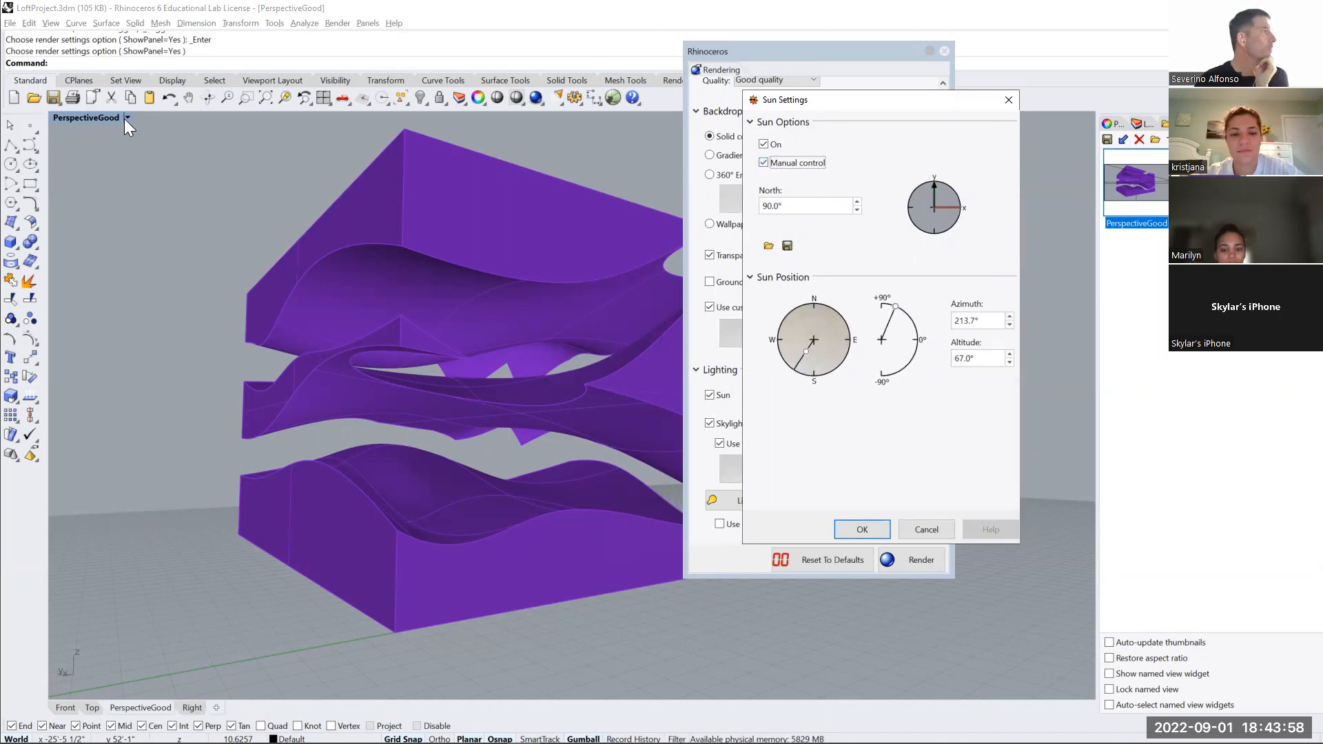
{"action": "left_click", "coordinate": [867, 529]}
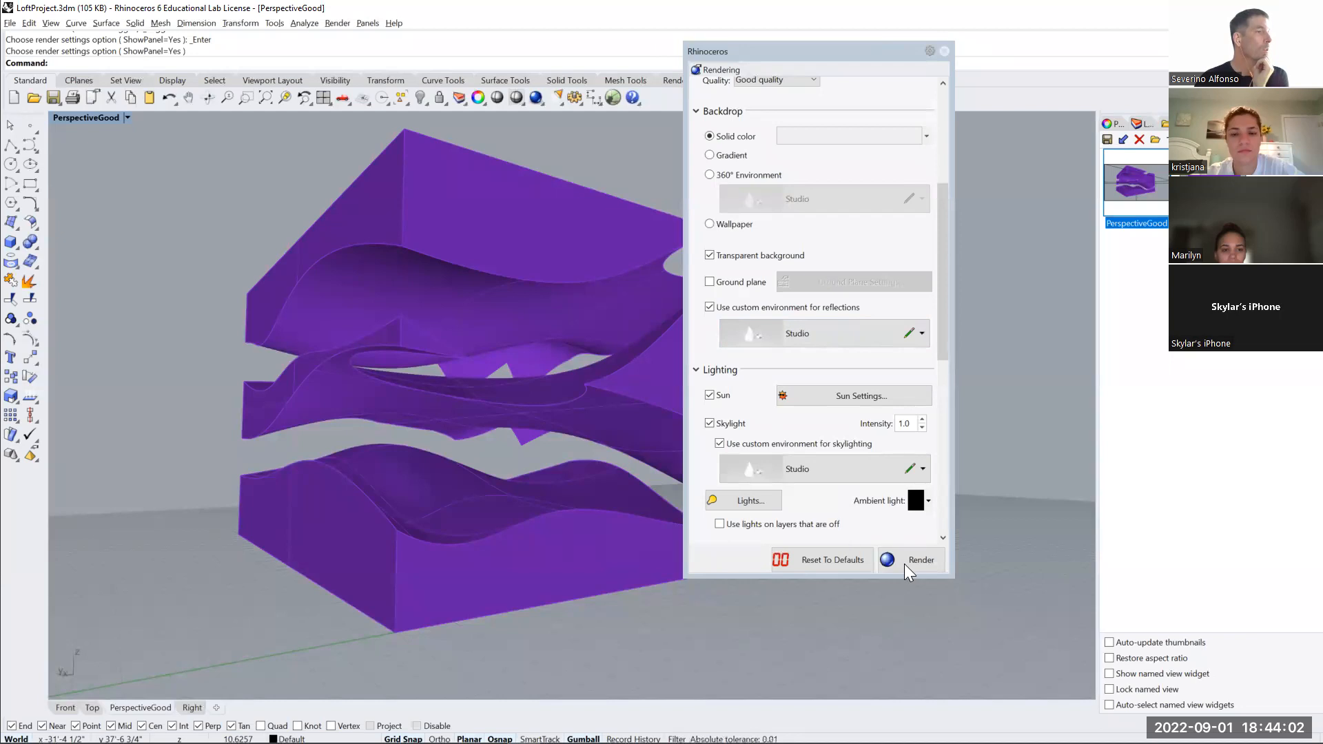
Close the render settings and switch the PerspectiveGood viewport to the Rendered display mode
{"action": "left_click", "coordinate": [944, 51]}
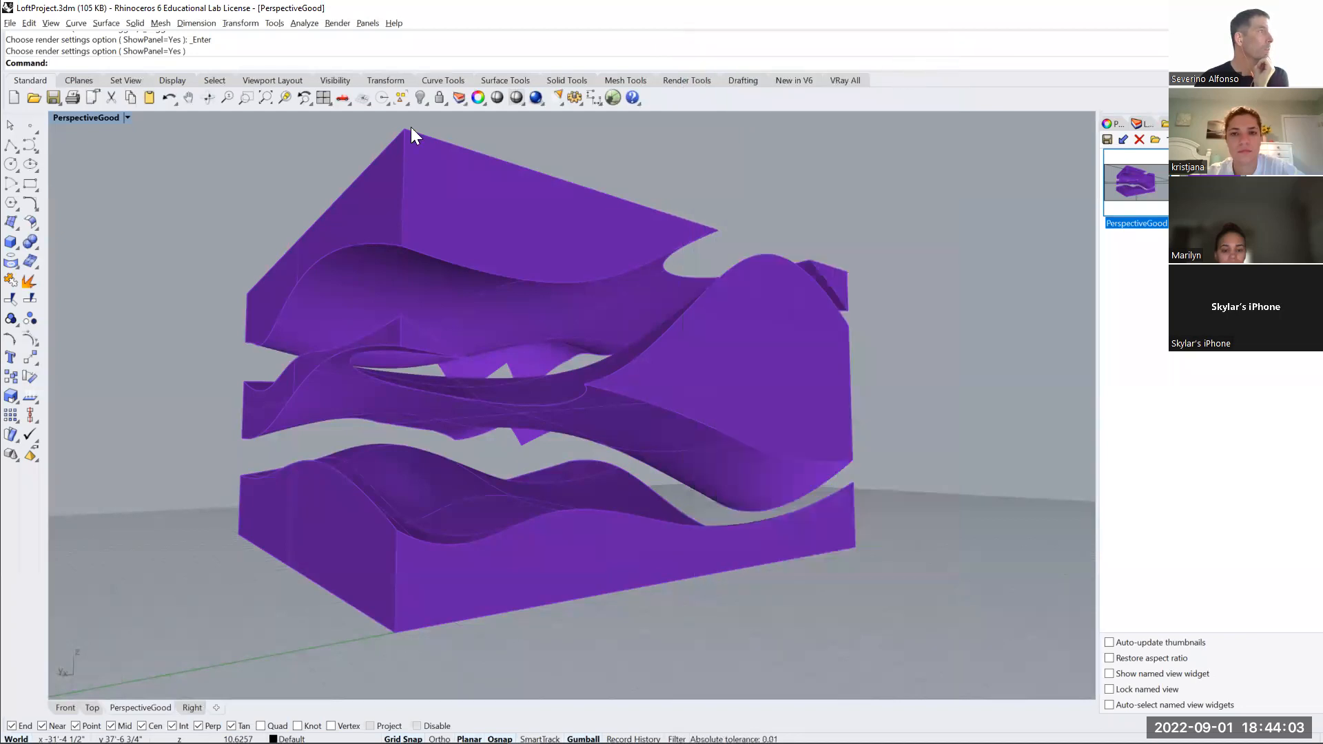
{"action": "left_click", "coordinate": [128, 116]}
{"action": "left_click", "coordinate": [109, 180]}
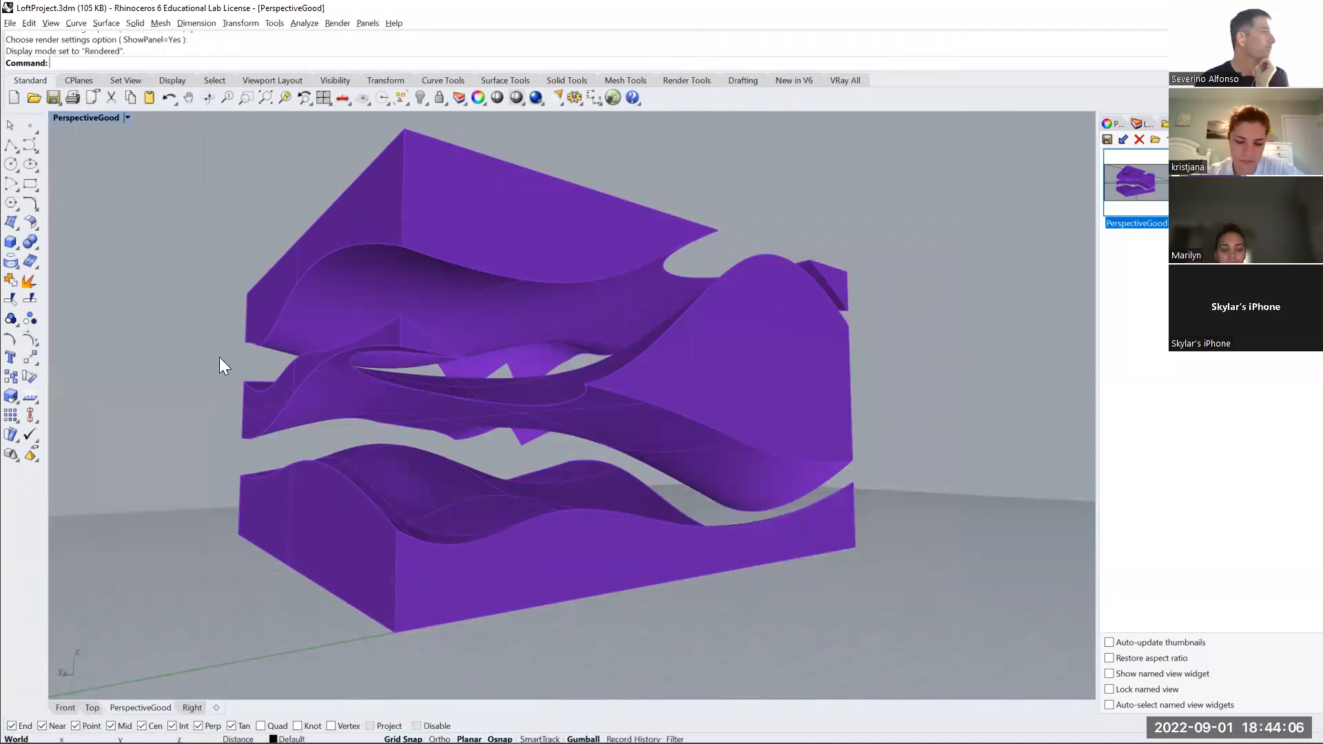
Adjust the render sun position to an azimuth of 220.5° and an altitude of 46.8°
{"action": "left_click", "coordinate": [536, 95]}
{"action": "left_click_drag", "start_coordinate": [814, 54], "coordinate": [994, 46]}
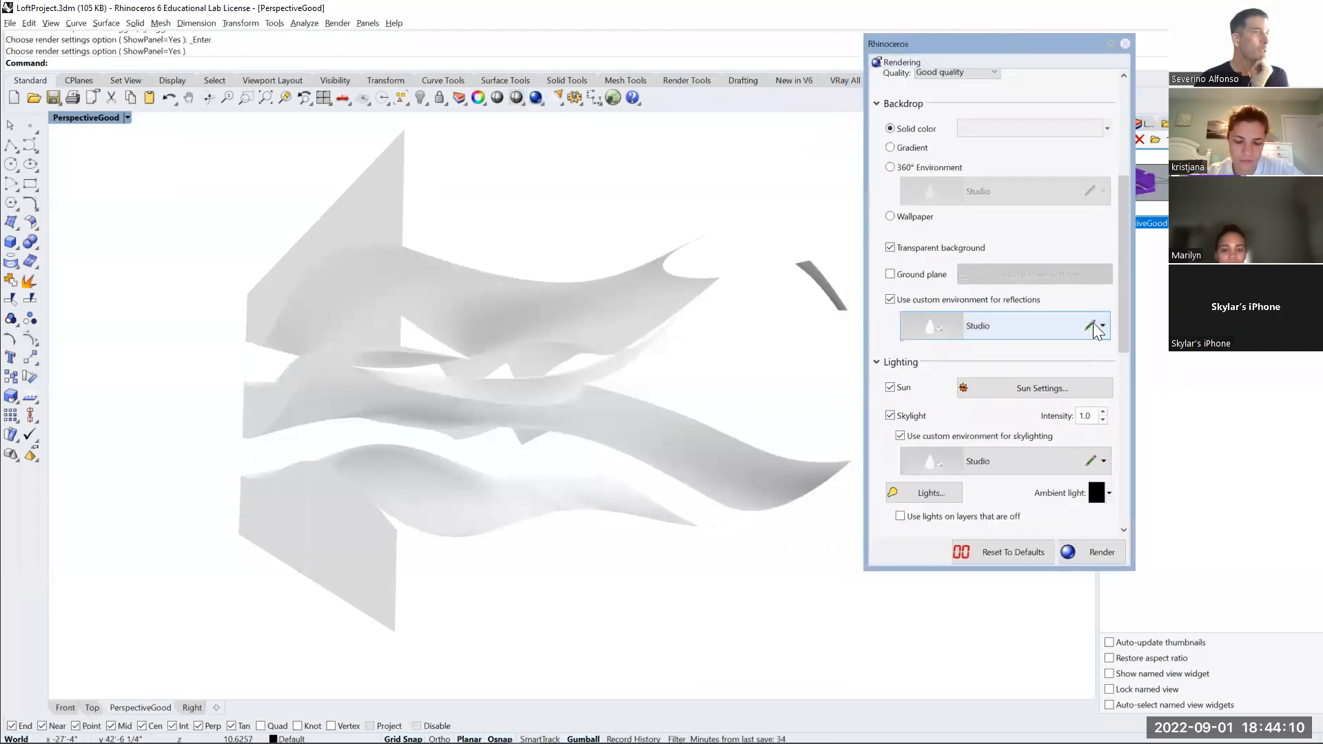
{"action": "left_click_drag", "start_coordinate": [1123, 299], "coordinate": [1124, 323]}
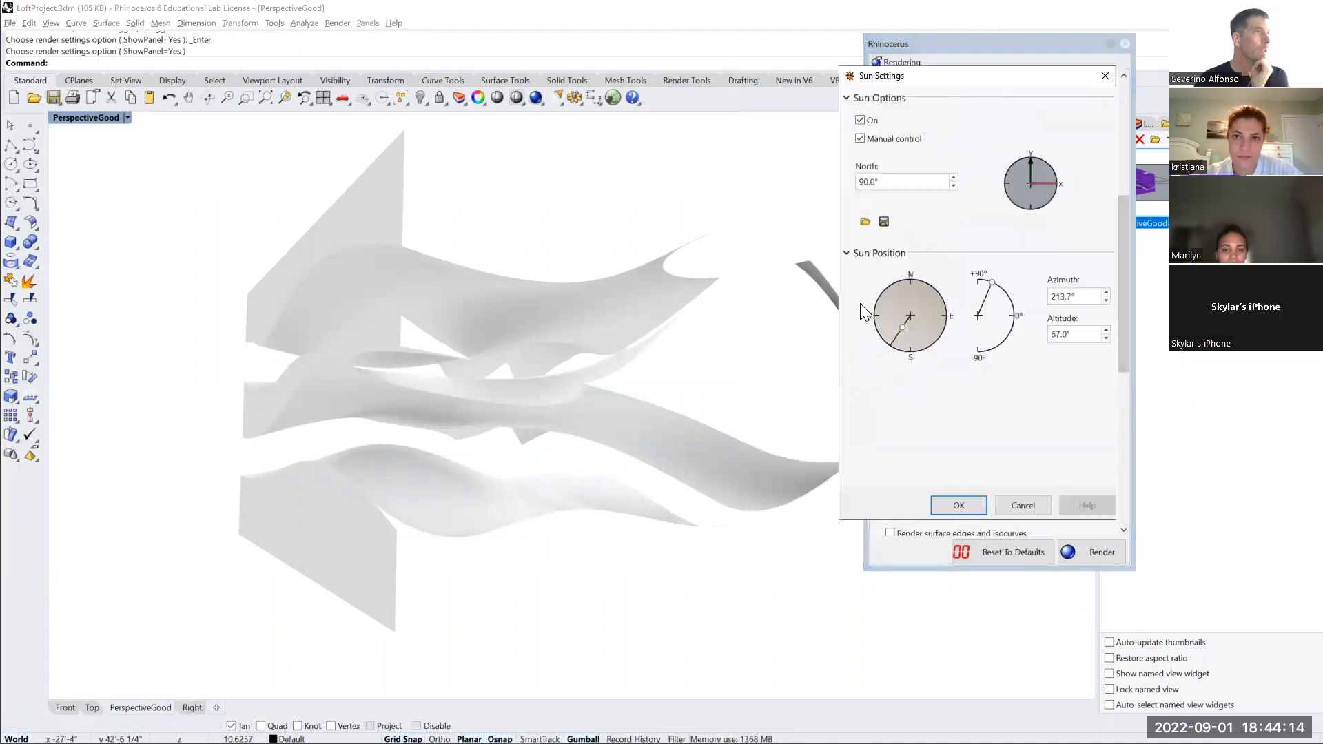
{"action": "mouse_move", "coordinate": [904, 329]}
{"action": "left_mouse_down"}
{"action": "mouse_move", "coordinate": [938, 321]}
{"action": "mouse_move", "coordinate": [938, 296]}
{"action": "mouse_move", "coordinate": [932, 331]}
{"action": "mouse_move", "coordinate": [894, 343]}
{"action": "left_mouse_up"}
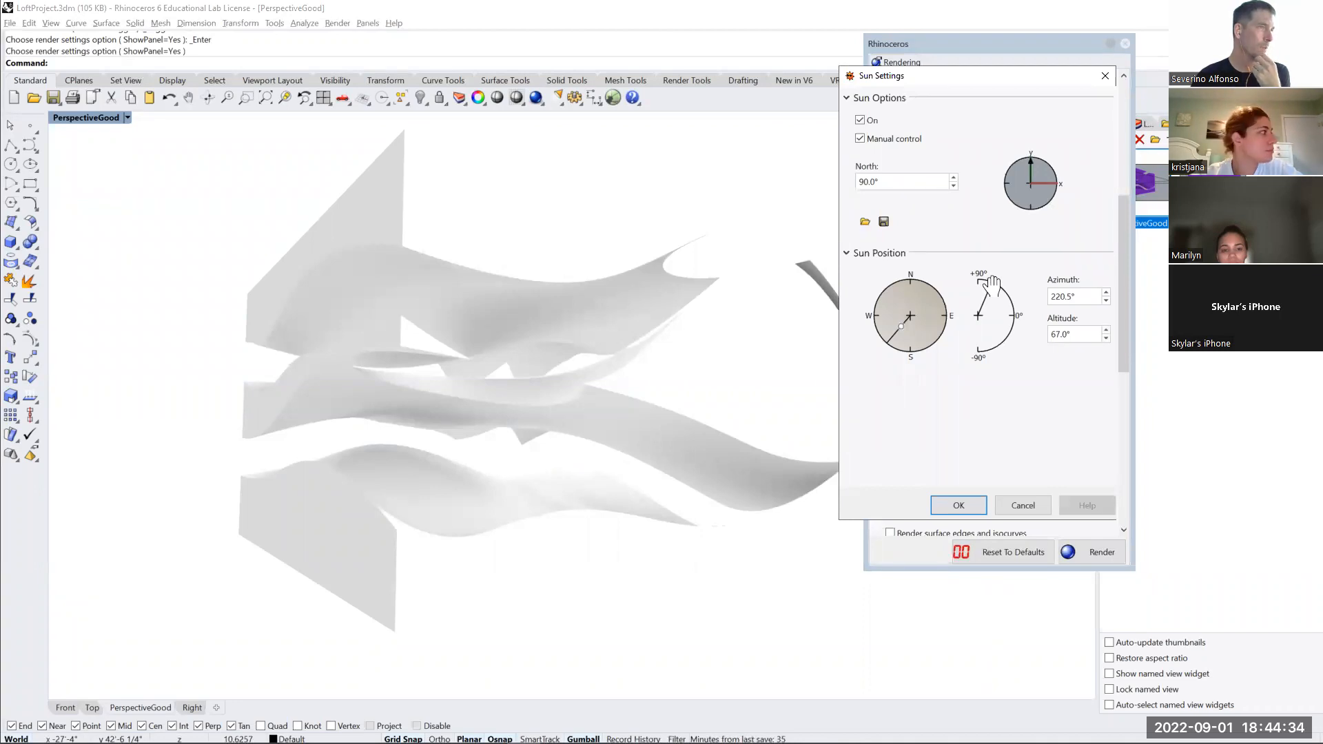
{"action": "left_click_drag", "start_coordinate": [991, 280], "coordinate": [1003, 289]}
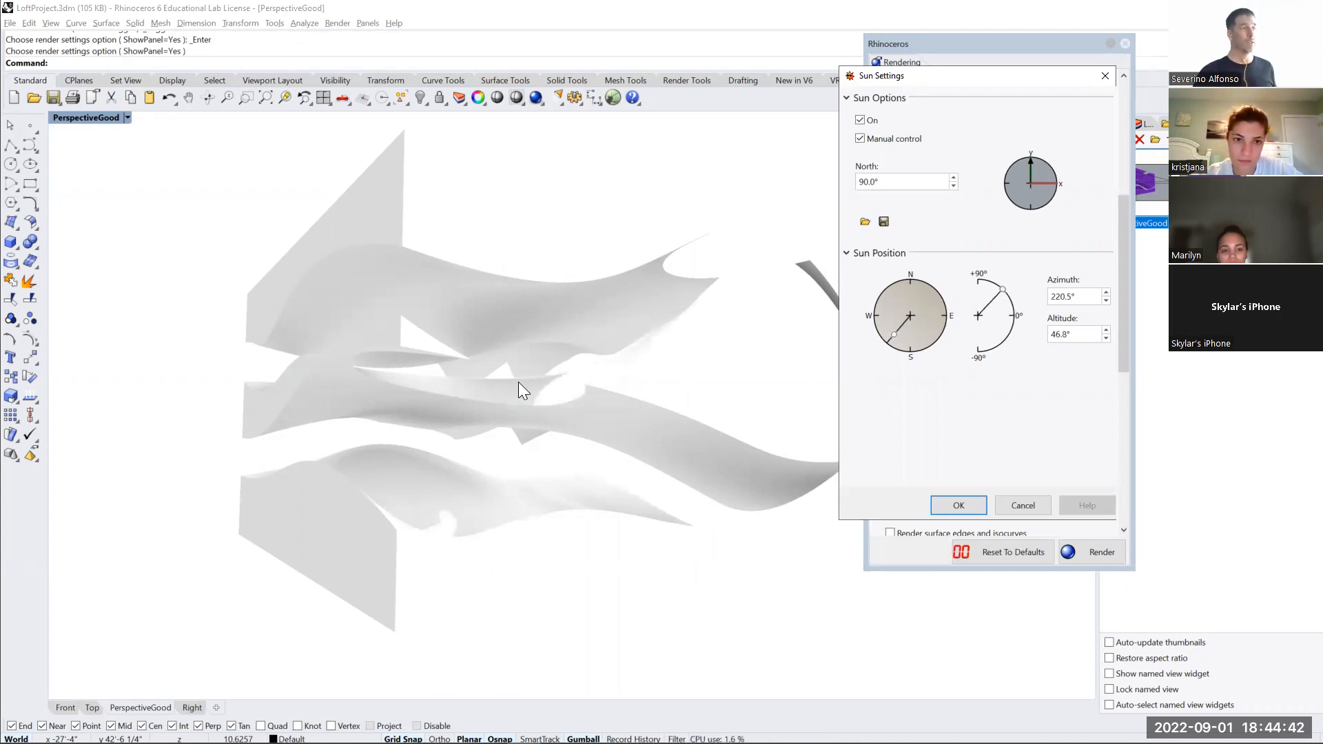
{"action": "left_click", "coordinate": [954, 505]}
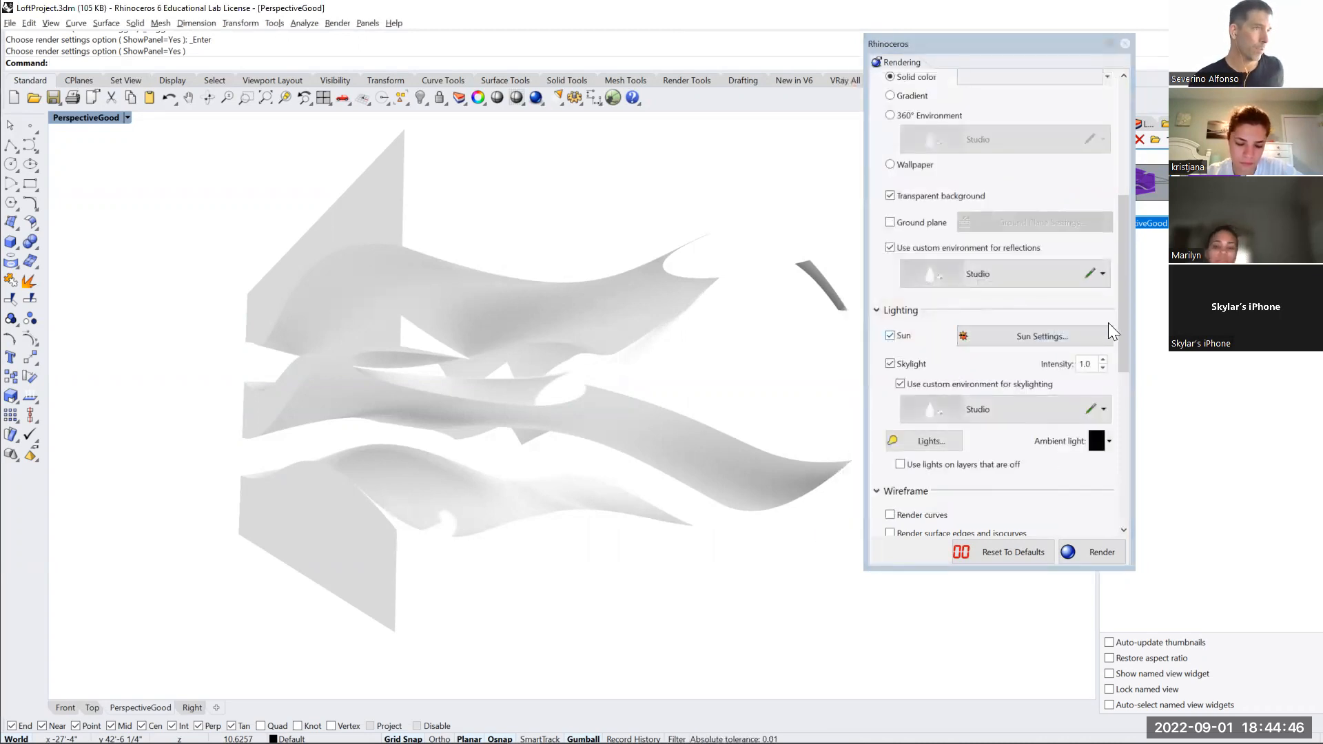
Lower the render output to 640 x 480 pixels, 72 DPI and Draft quality for a test render
{"action": "left_click_drag", "start_coordinate": [1126, 329], "coordinate": [1125, 346]}
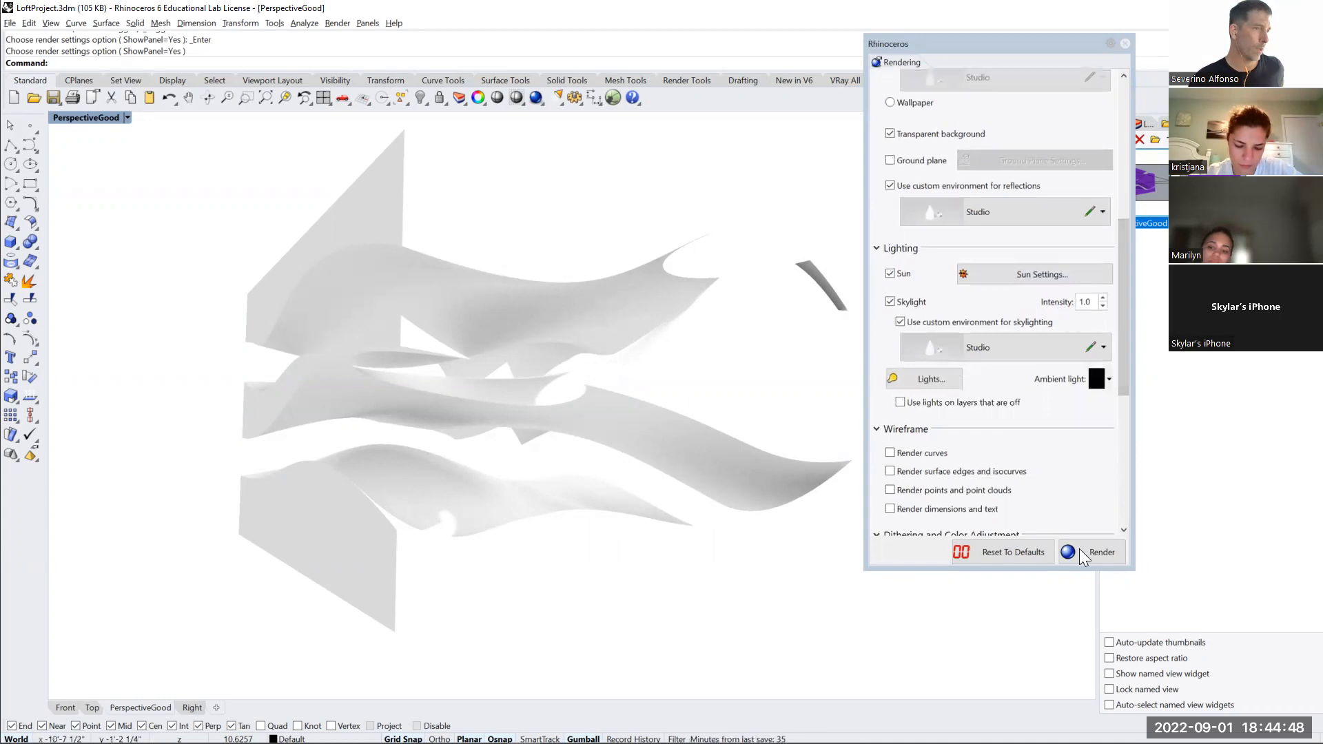
{"action": "scroll", "coordinate": [1130, 369], "scroll_direction": "up", "scroll_amount": 5}
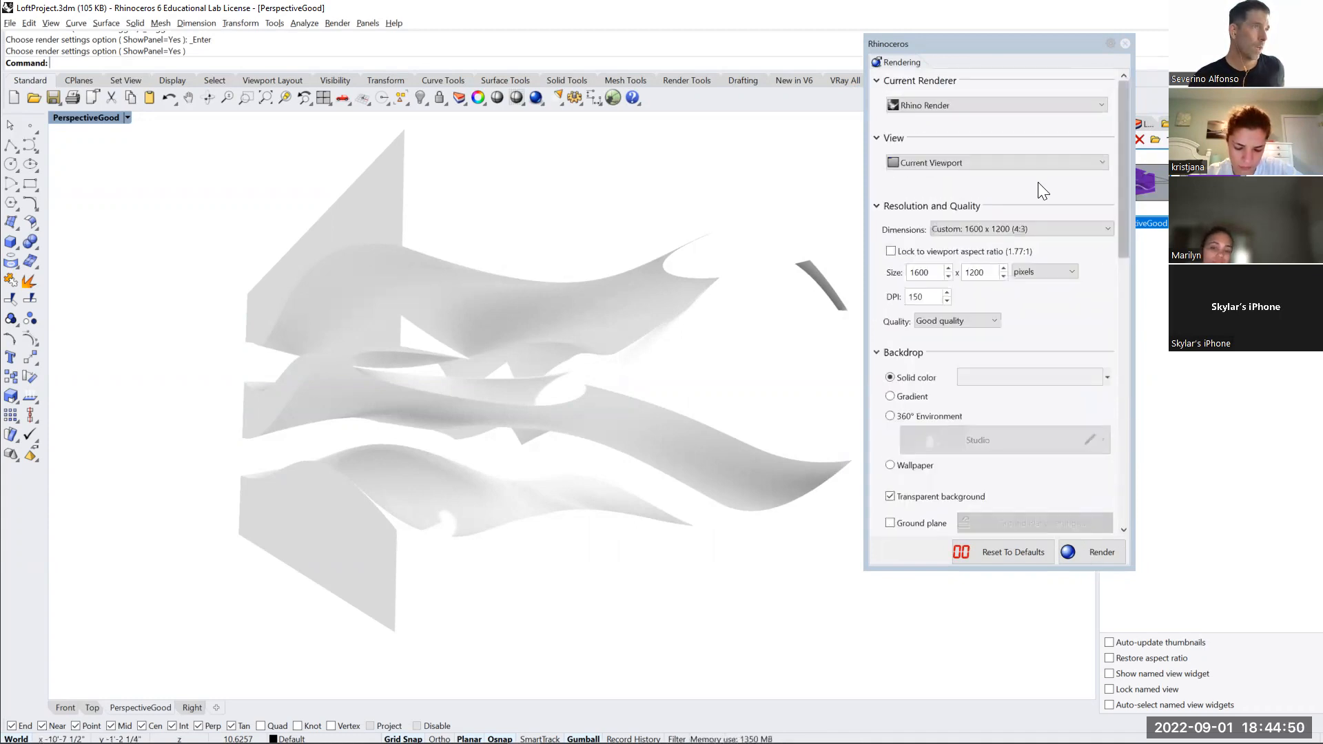
{"action": "left_click", "coordinate": [984, 233]}
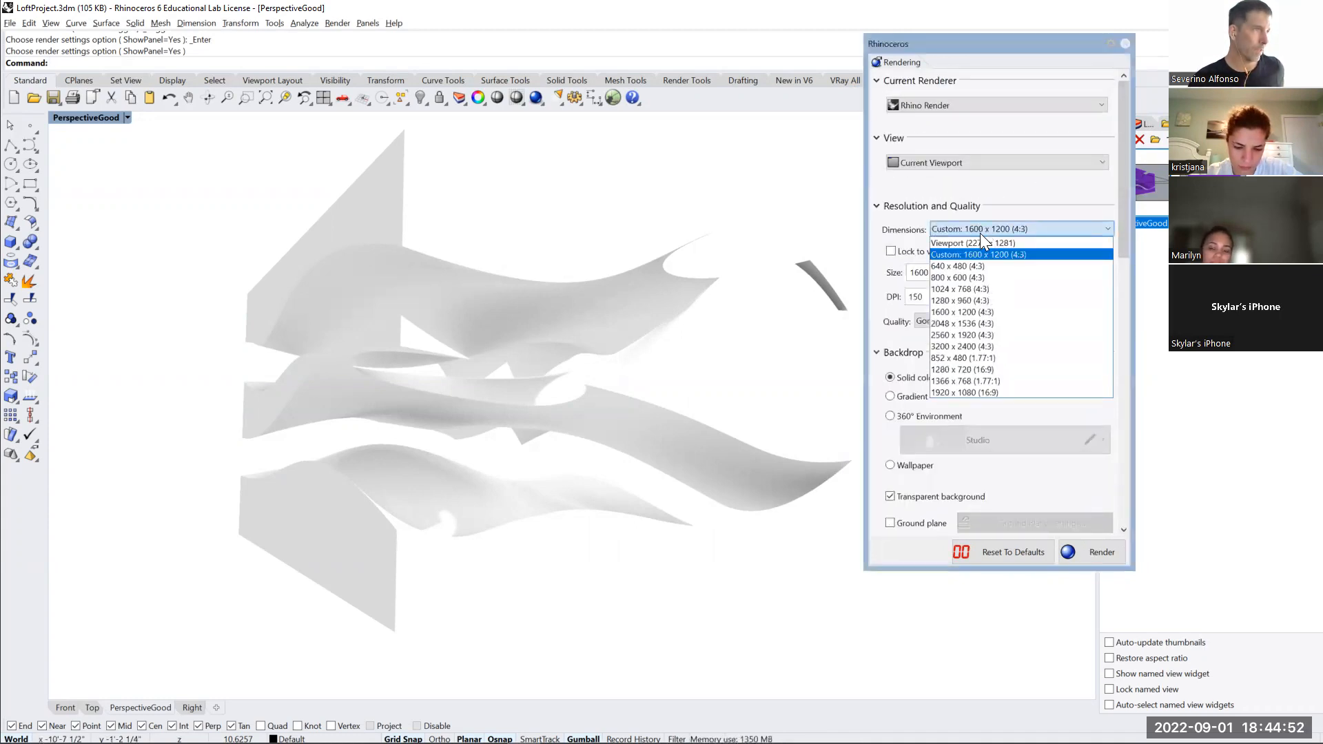
{"action": "left_click", "coordinate": [967, 267]}
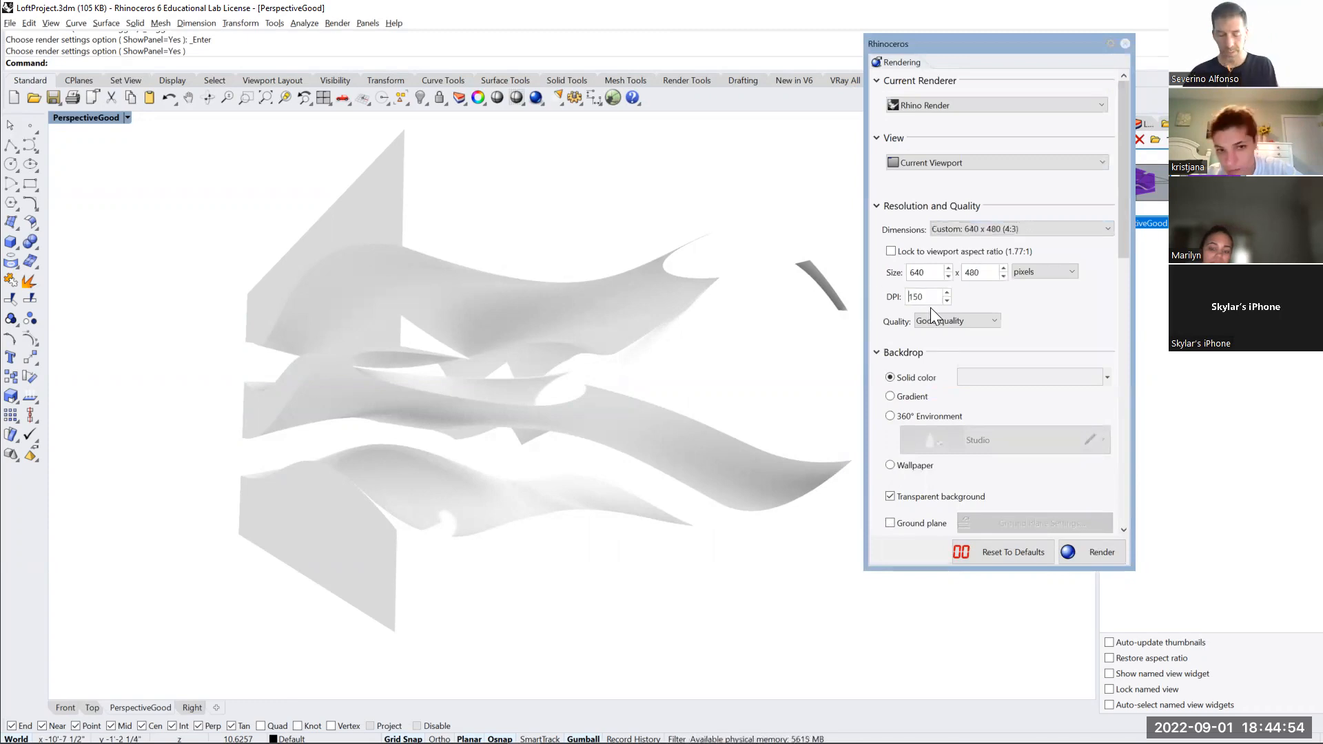
{"action": "double_click", "coordinate": [916, 296]}
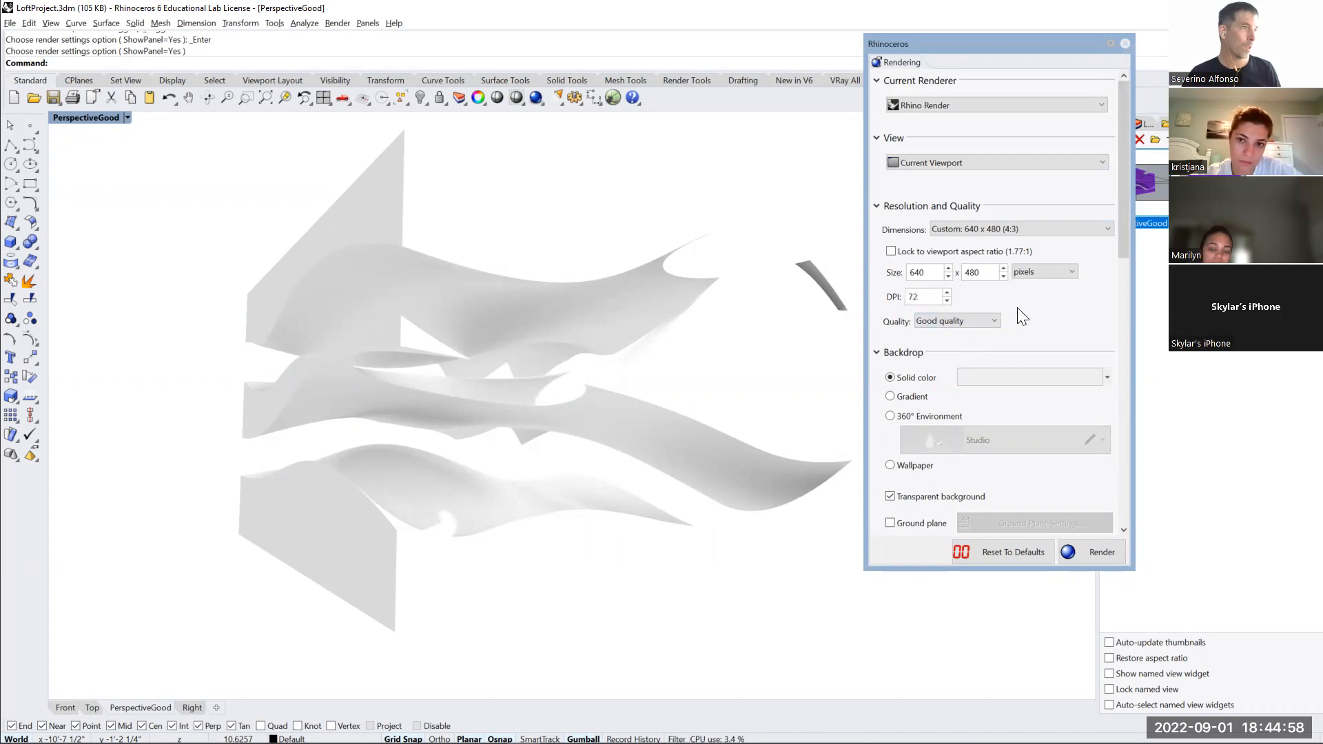
{"action": "left_click", "coordinate": [983, 321]}
{"action": "left_click", "coordinate": [940, 332]}
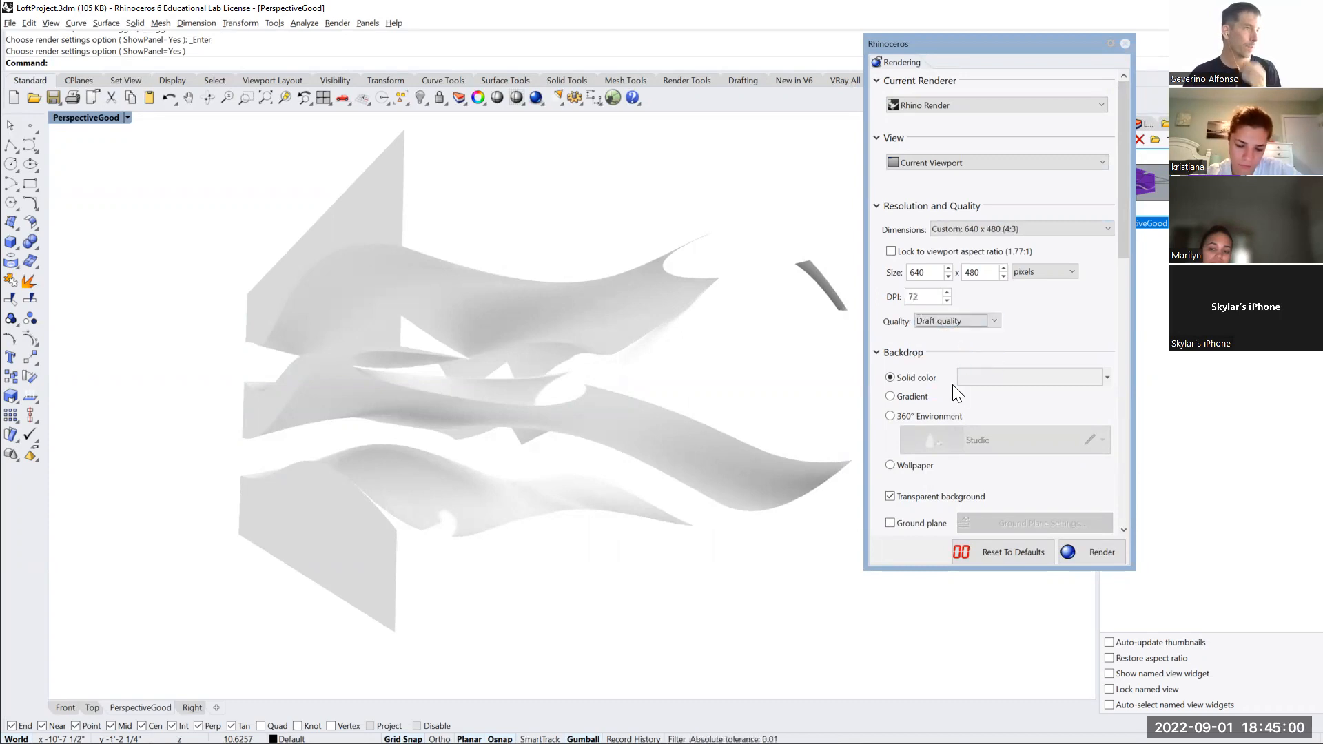
Run a draft test render of the PerspectiveGood view, then close the result and the render settings
{"action": "left_click", "coordinate": [1098, 554]}
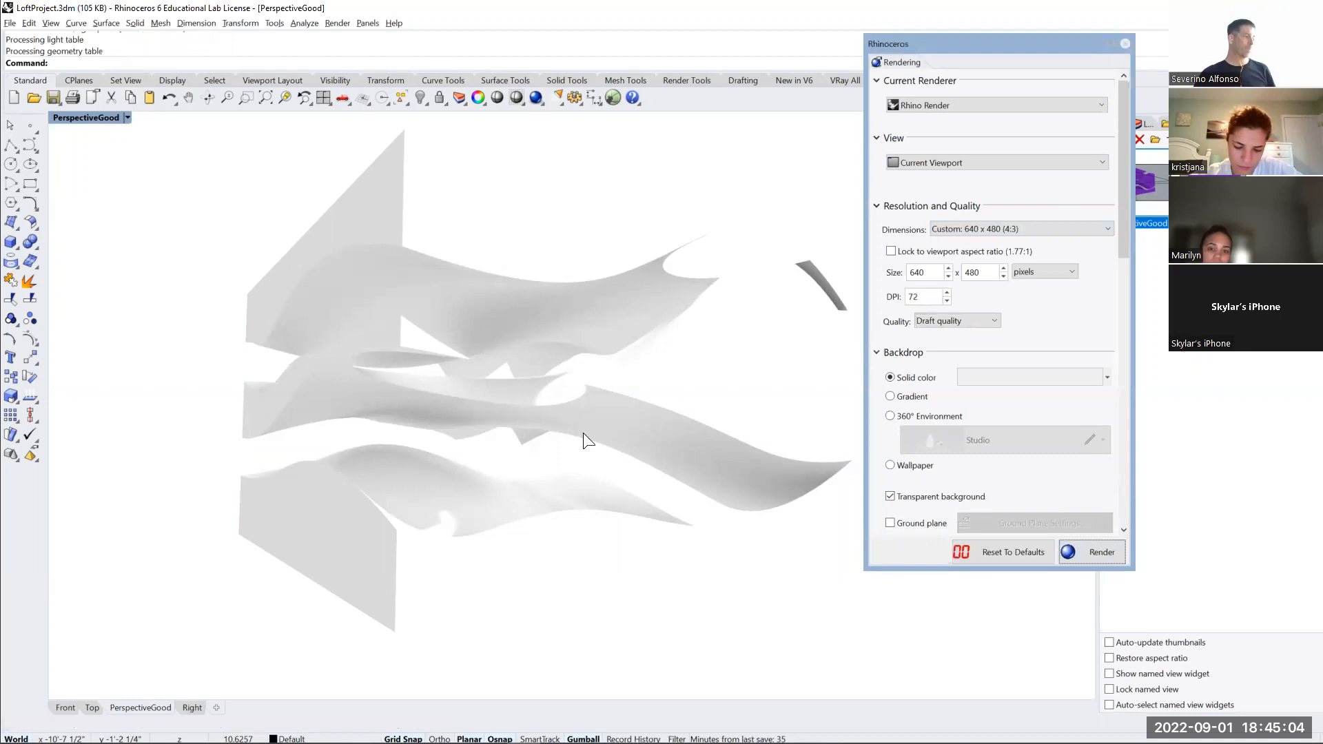
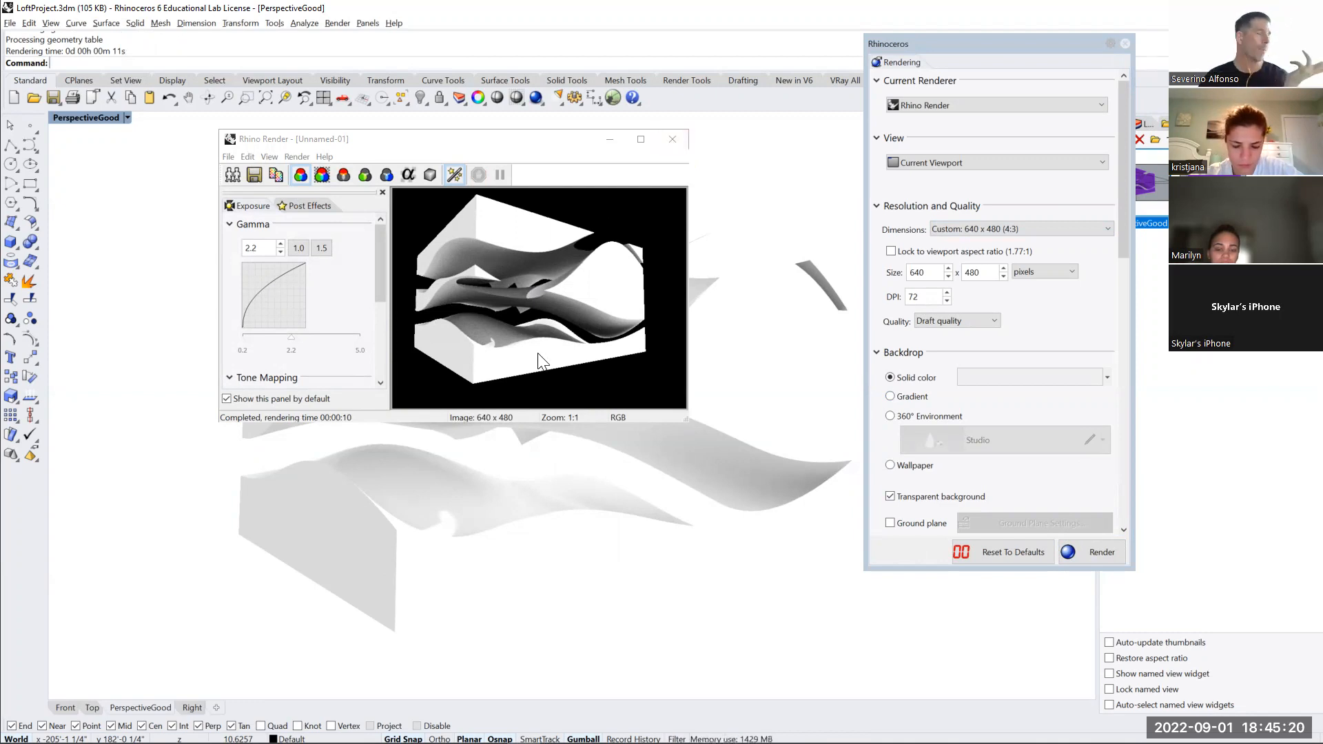
{"action": "left_click", "coordinate": [672, 138]}
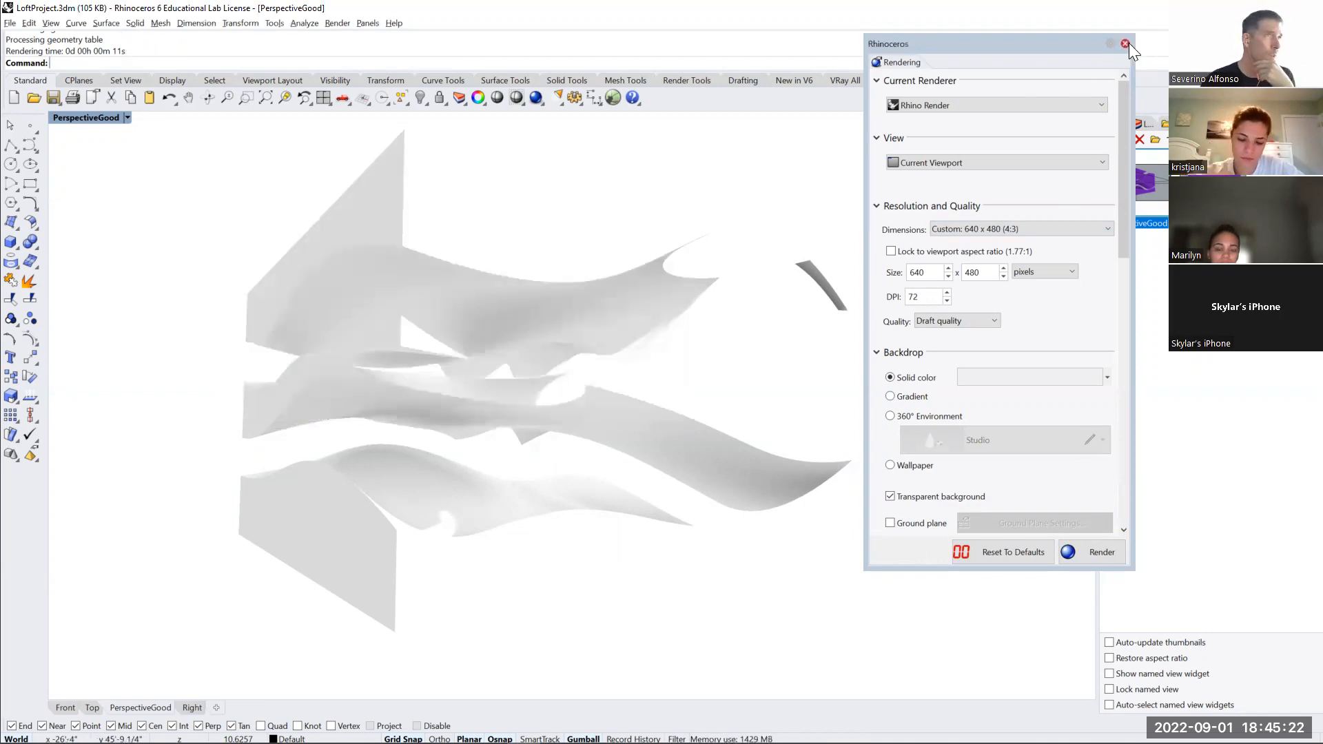
{"action": "left_click", "coordinate": [1126, 44]}
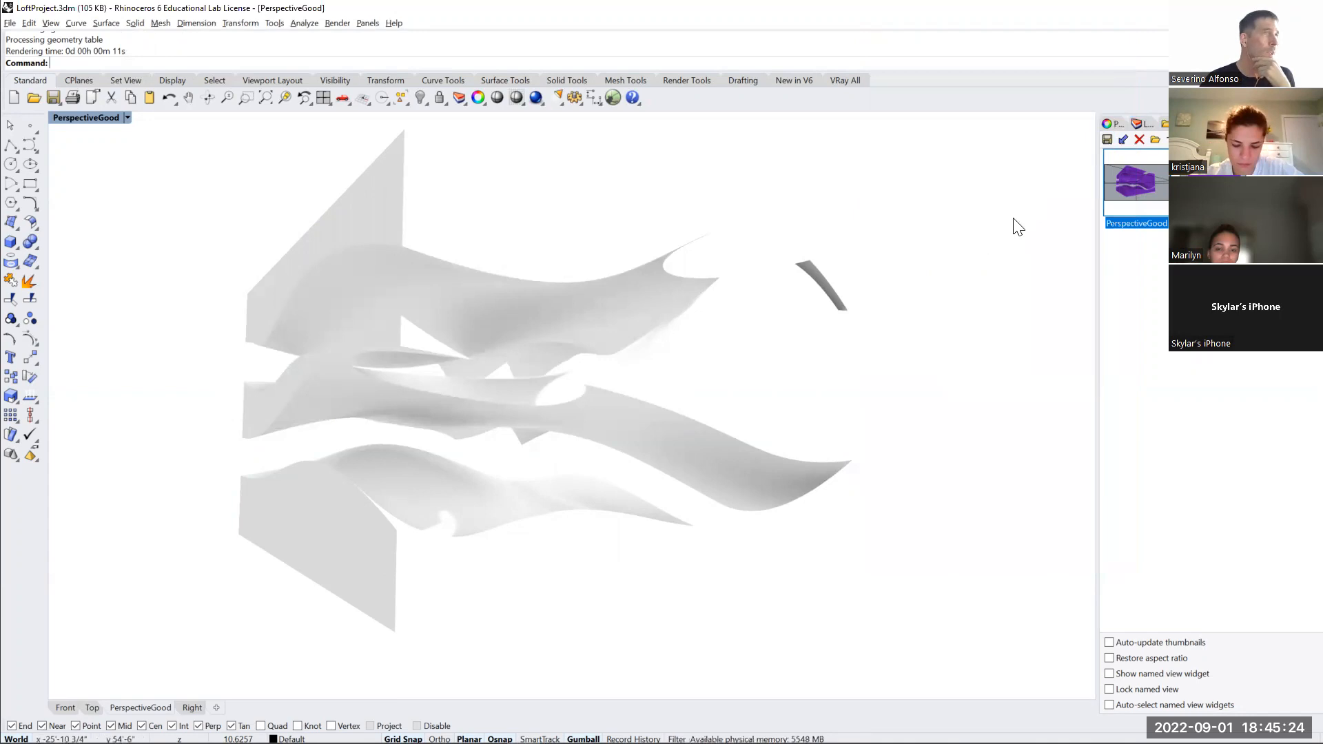
Open the BaseProject layer's material and change its type from Plaster to Metal
{"action": "left_click", "coordinate": [1137, 123]}
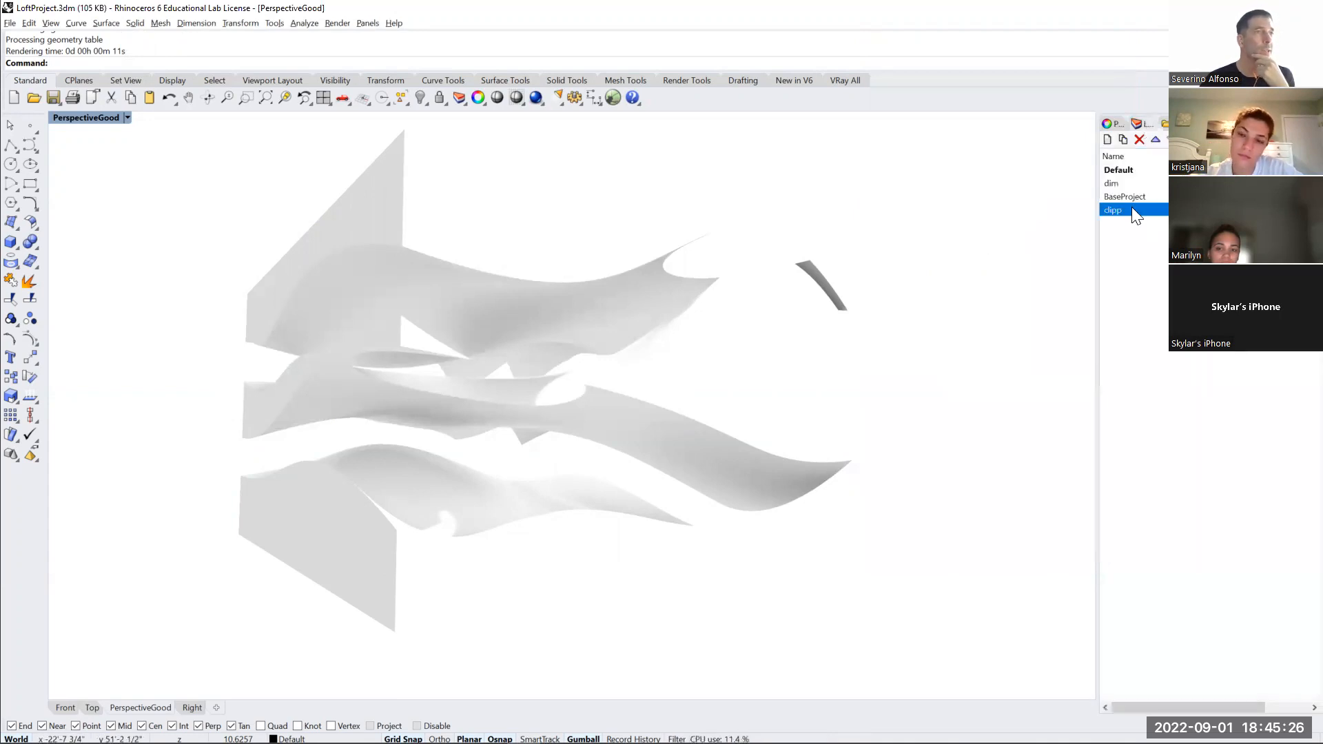
{"action": "left_click", "coordinate": [1243, 197]}
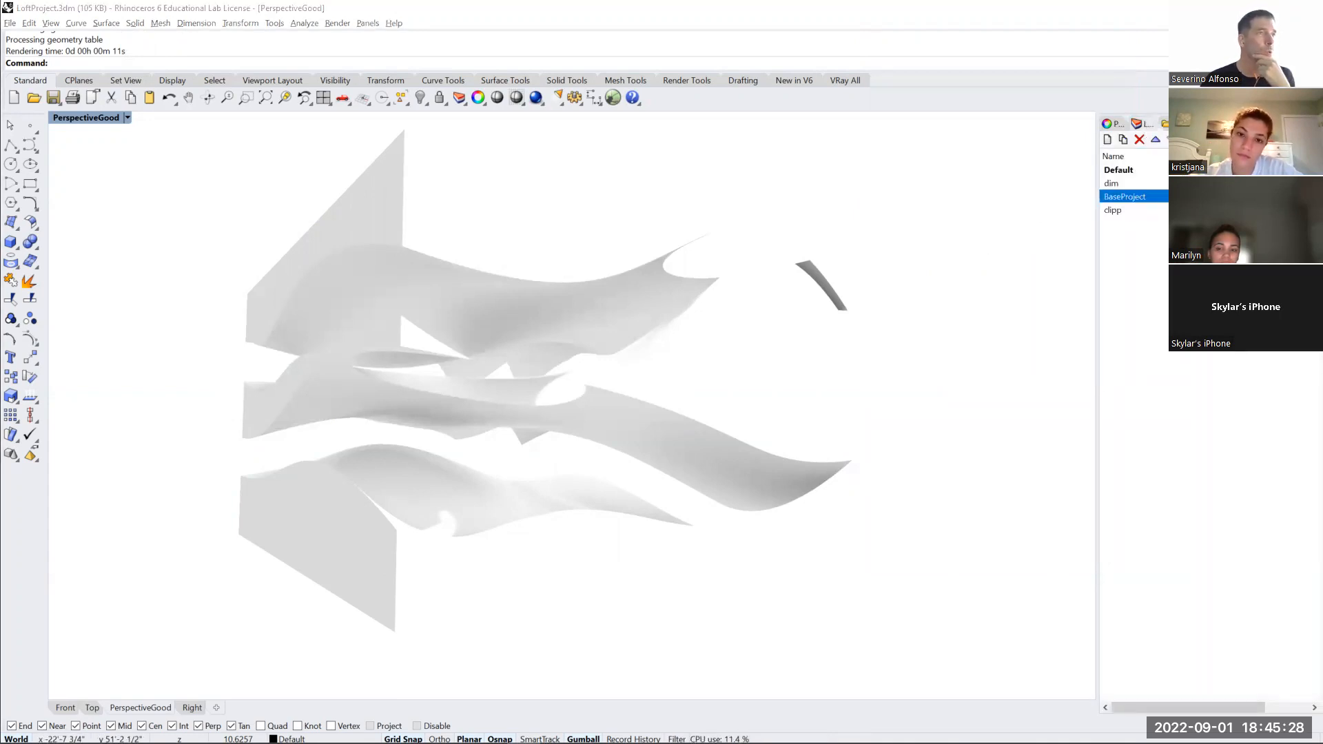
{"action": "left_click", "coordinate": [646, 280]}
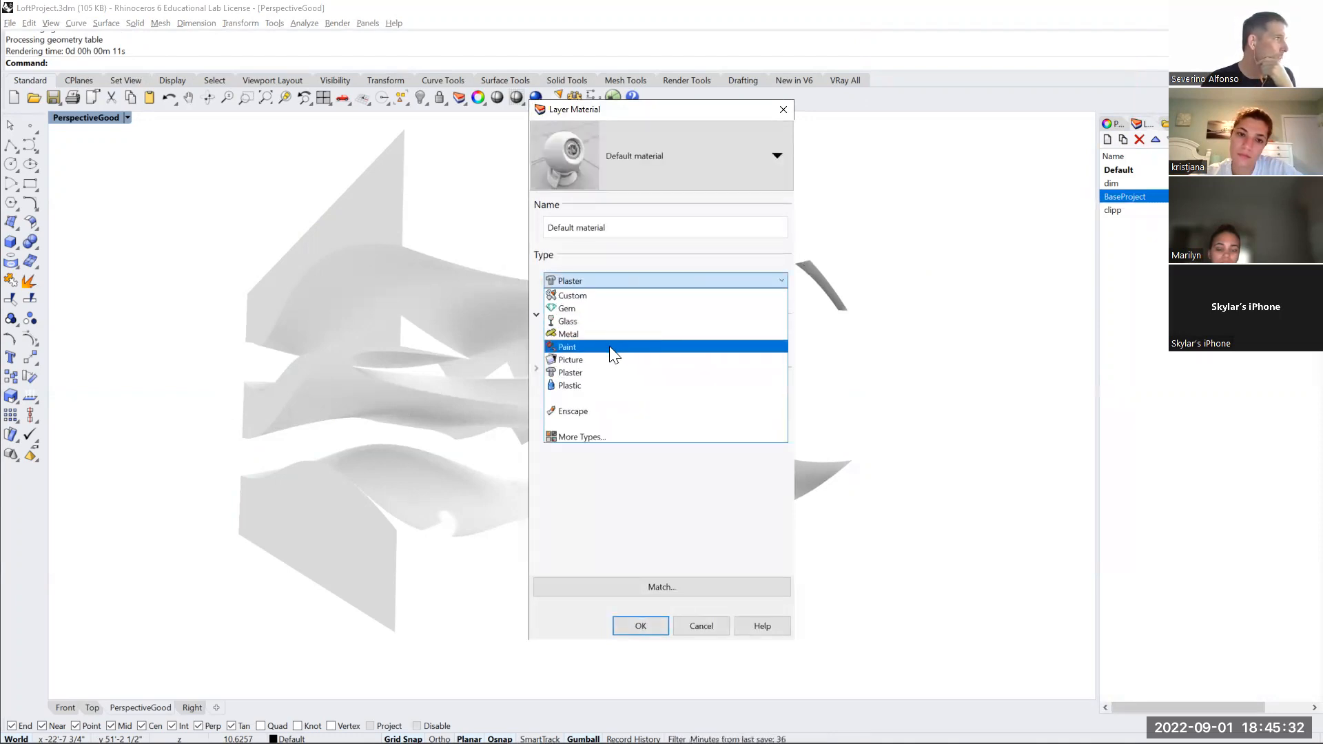
{"action": "left_click", "coordinate": [611, 334]}
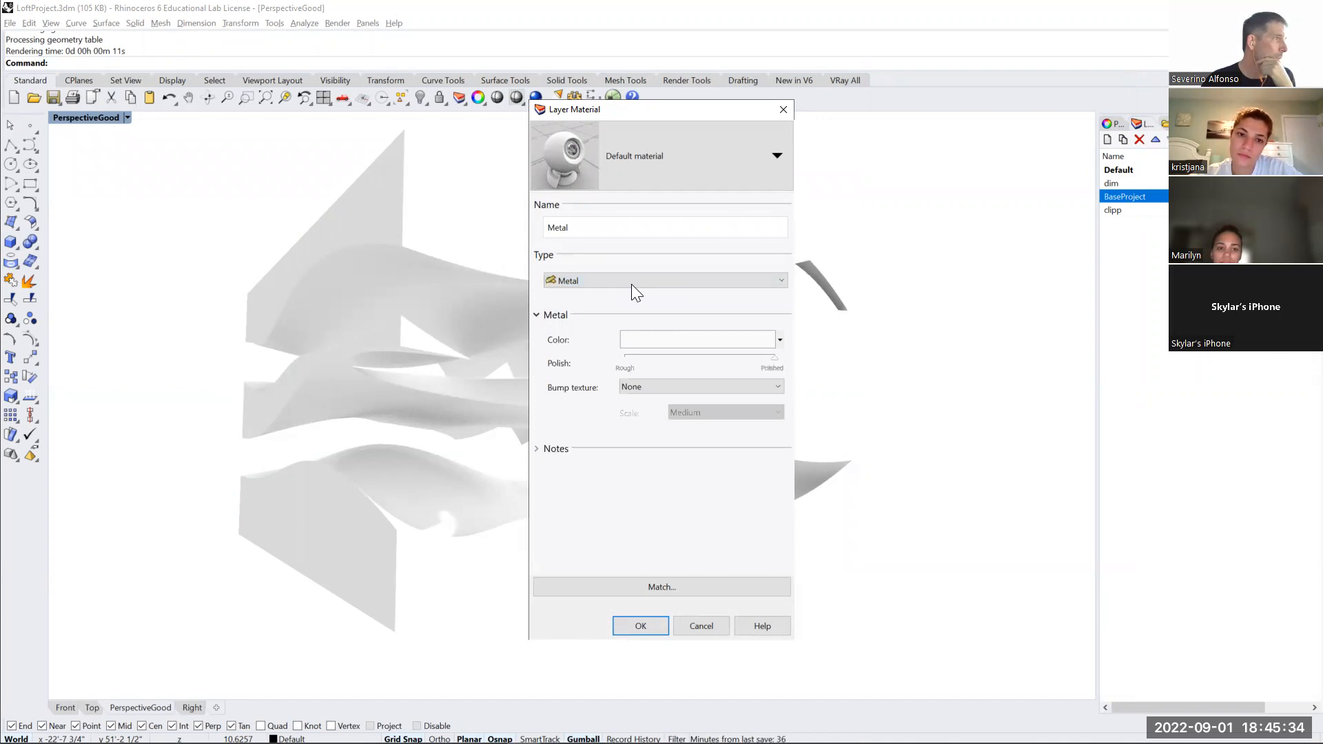
{"action": "left_click", "coordinate": [631, 281]}
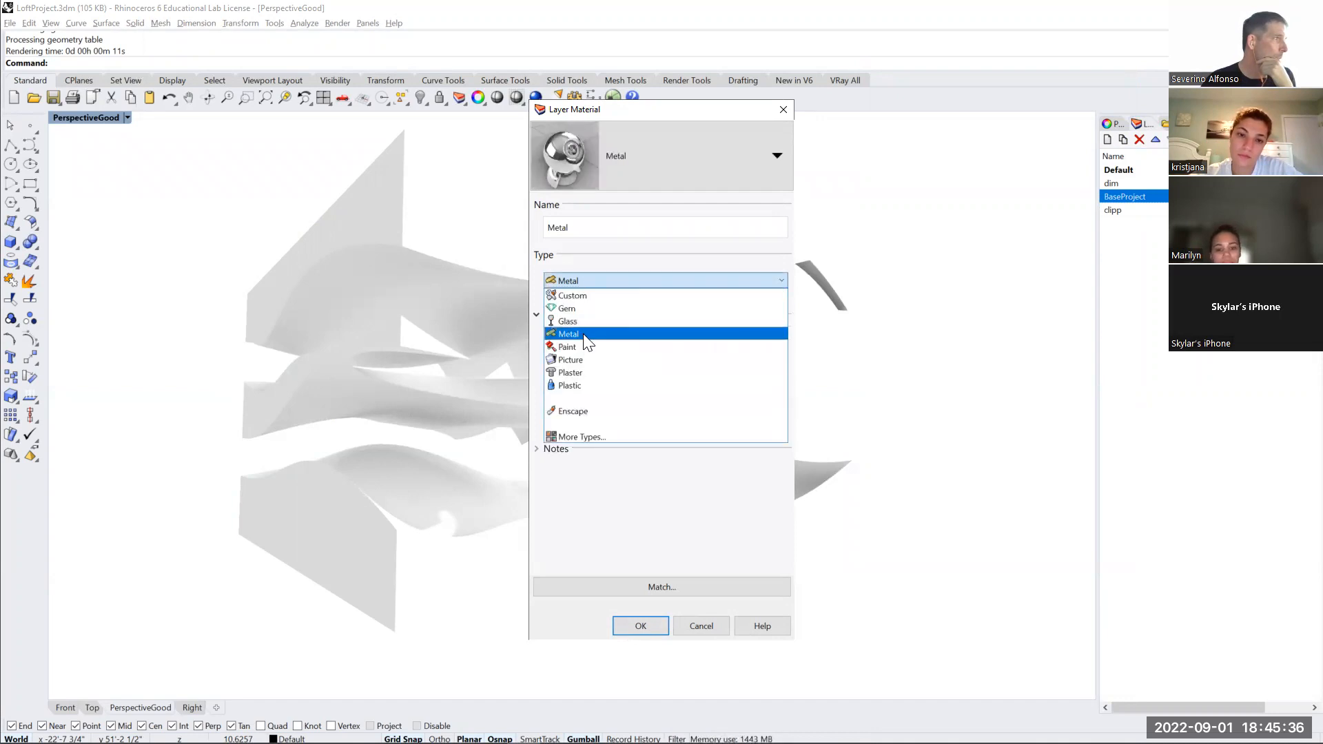
{"action": "left_click", "coordinate": [585, 334]}
Pick a light pink-magenta color for the BaseProject layer's metal material
{"action": "left_click", "coordinate": [674, 340]}
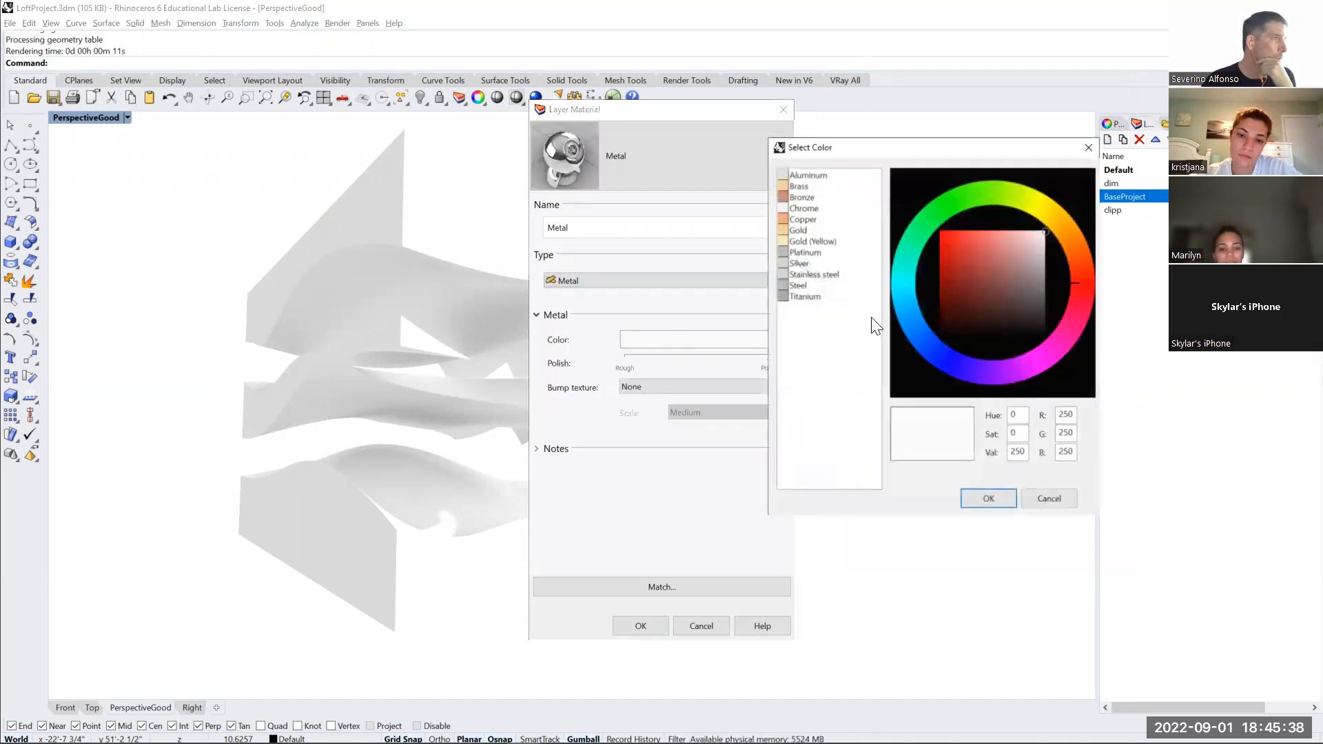
{"action": "left_click", "coordinate": [1049, 357]}
{"action": "left_click_drag", "start_coordinate": [999, 258], "coordinate": [988, 228]}
{"action": "left_click", "coordinate": [987, 501]}
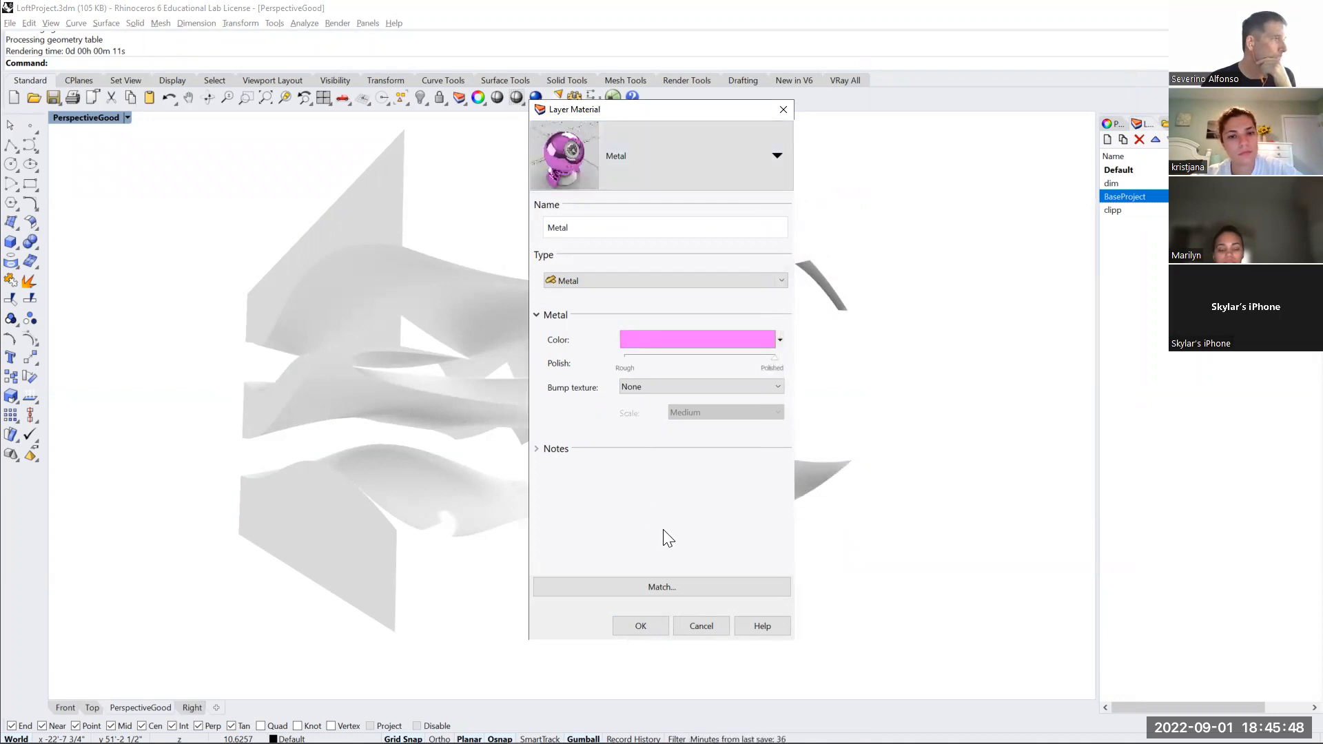
Set the metal material's bump texture to Hatch and apply the material to the BaseProject layer
{"action": "left_click", "coordinate": [689, 386]}
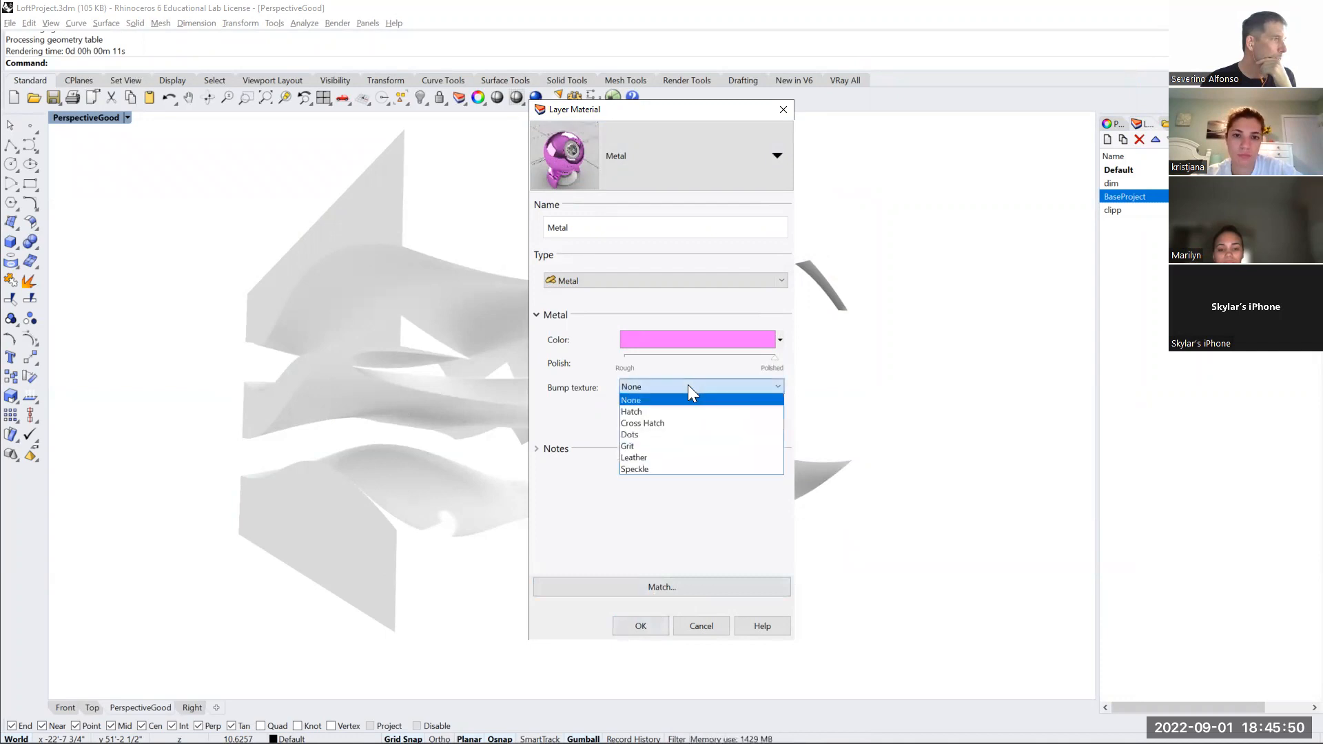
{"action": "left_click", "coordinate": [653, 411]}
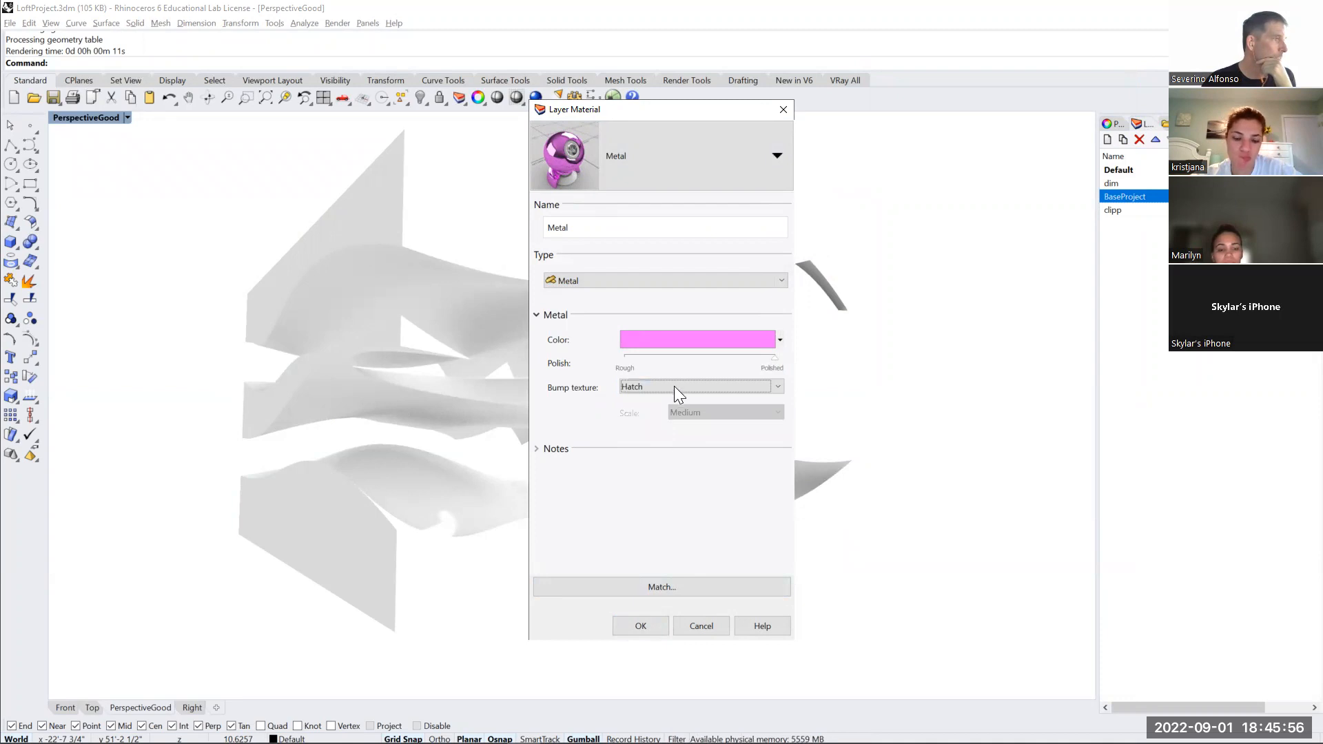
{"action": "left_click", "coordinate": [645, 624]}
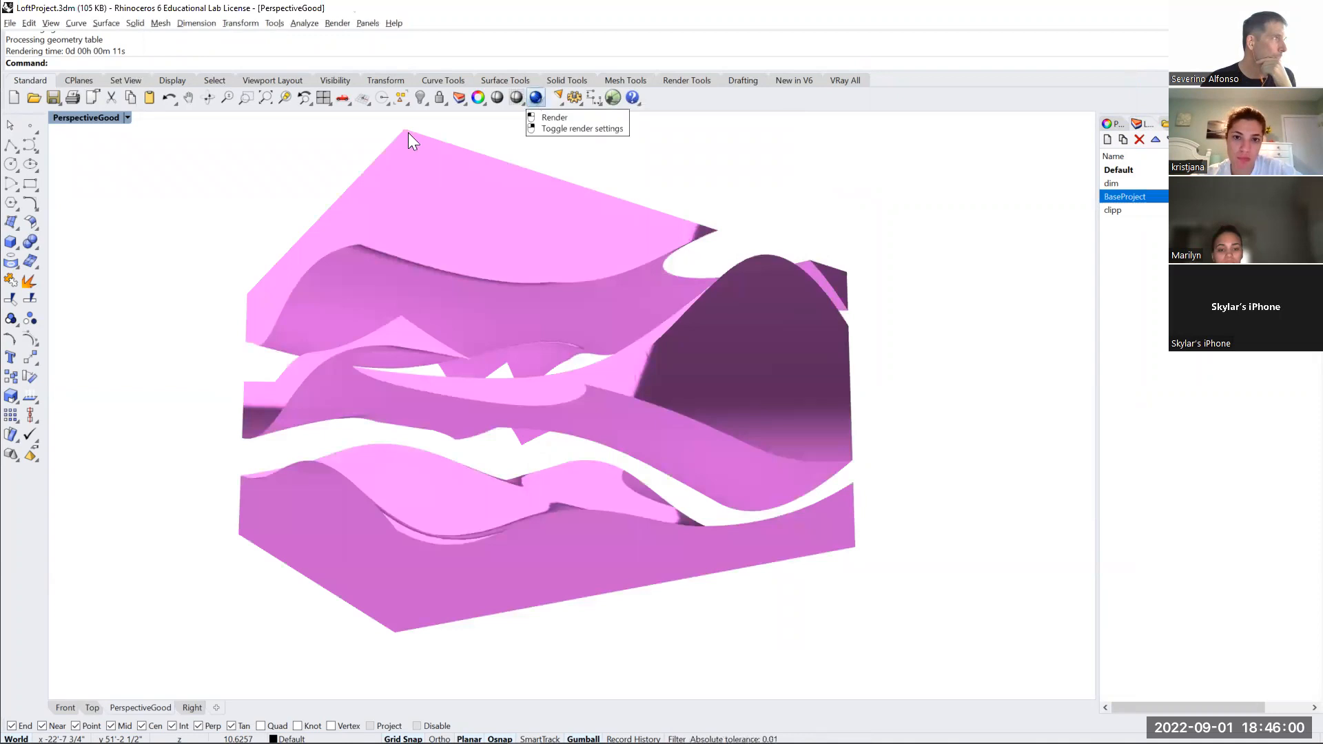
Return the viewport to Shaded display, render the view with the pink metal material and inspect the image up close
{"action": "left_click", "coordinate": [127, 118]}
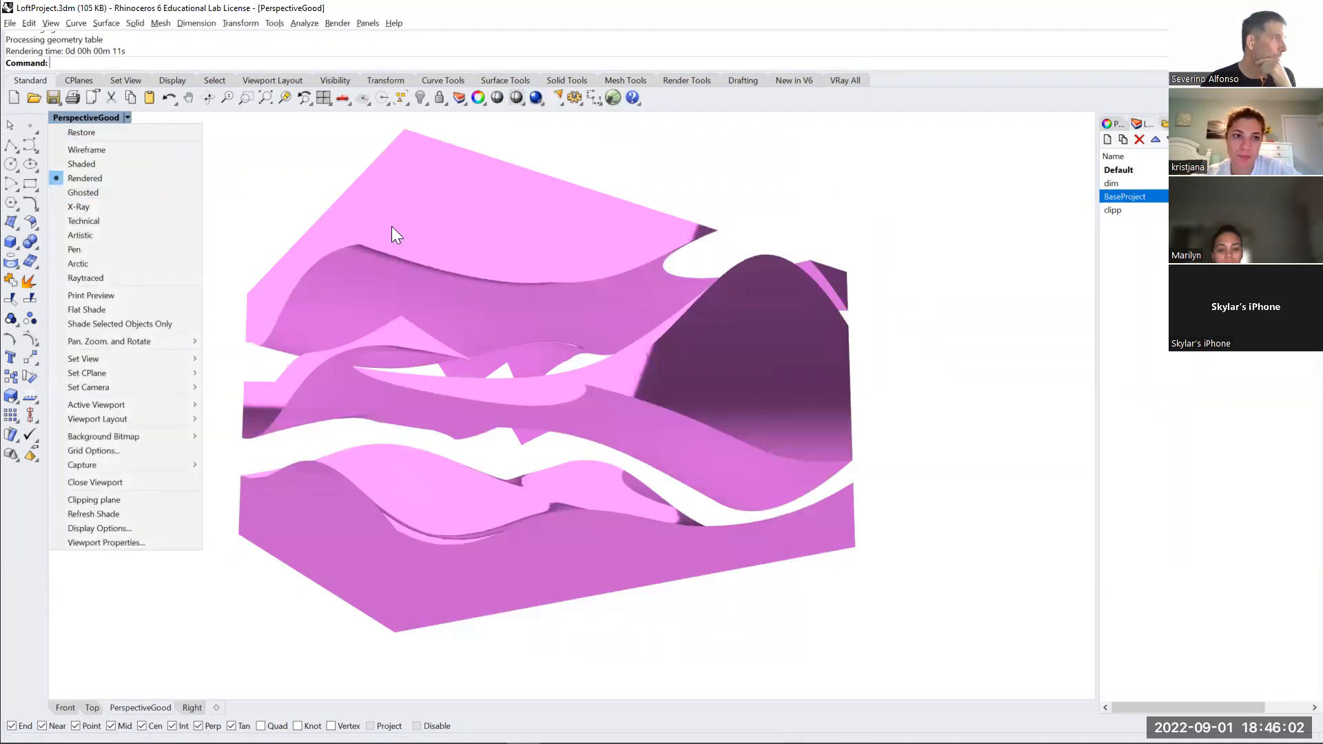
{"action": "left_click", "coordinate": [93, 165]}
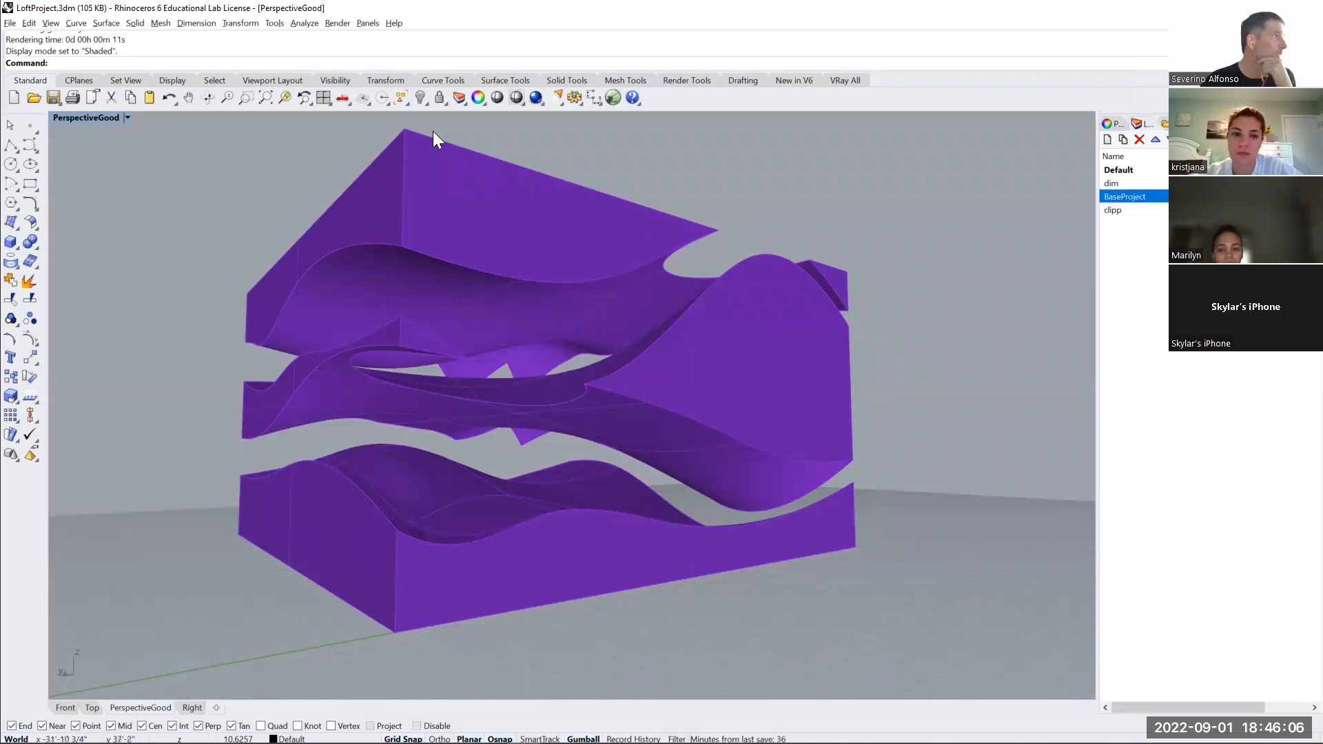
{"action": "left_click", "coordinate": [539, 98]}
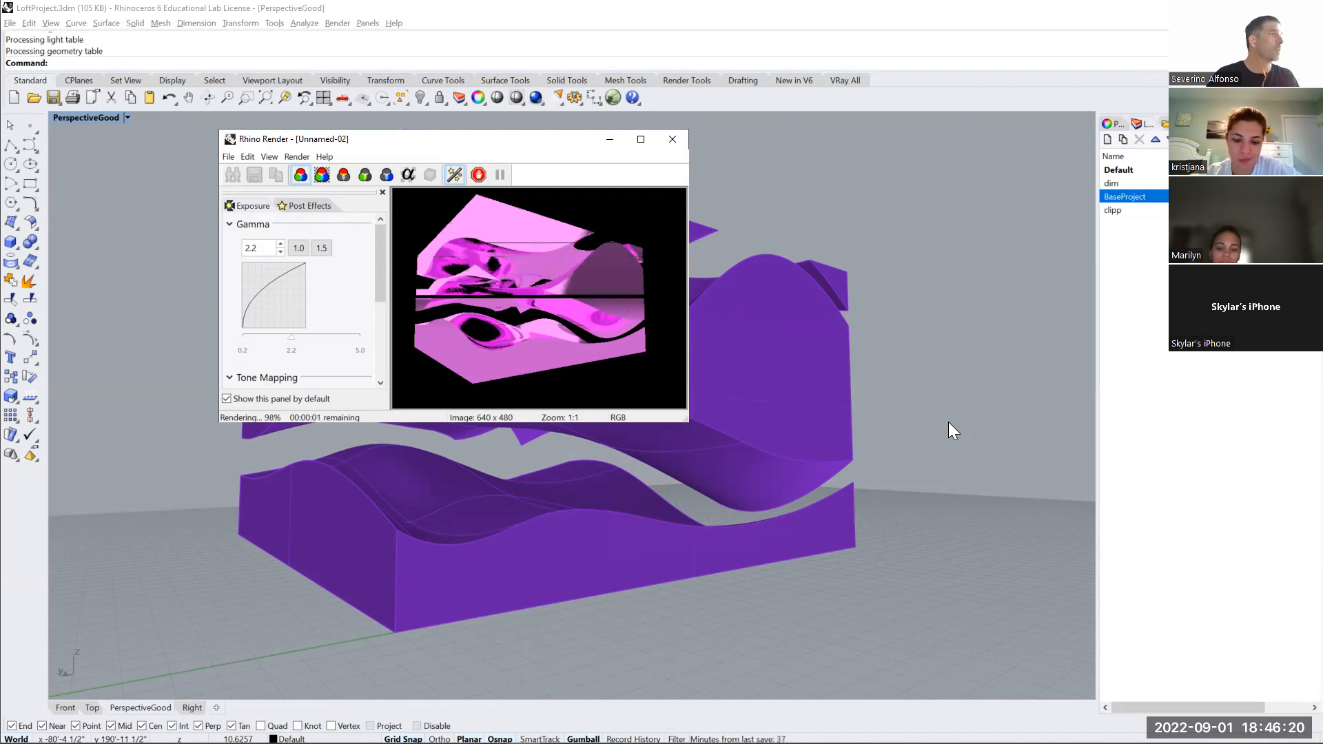
{"action": "scroll", "coordinate": [434, 258], "scroll_direction": "up", "scroll_amount": 3}
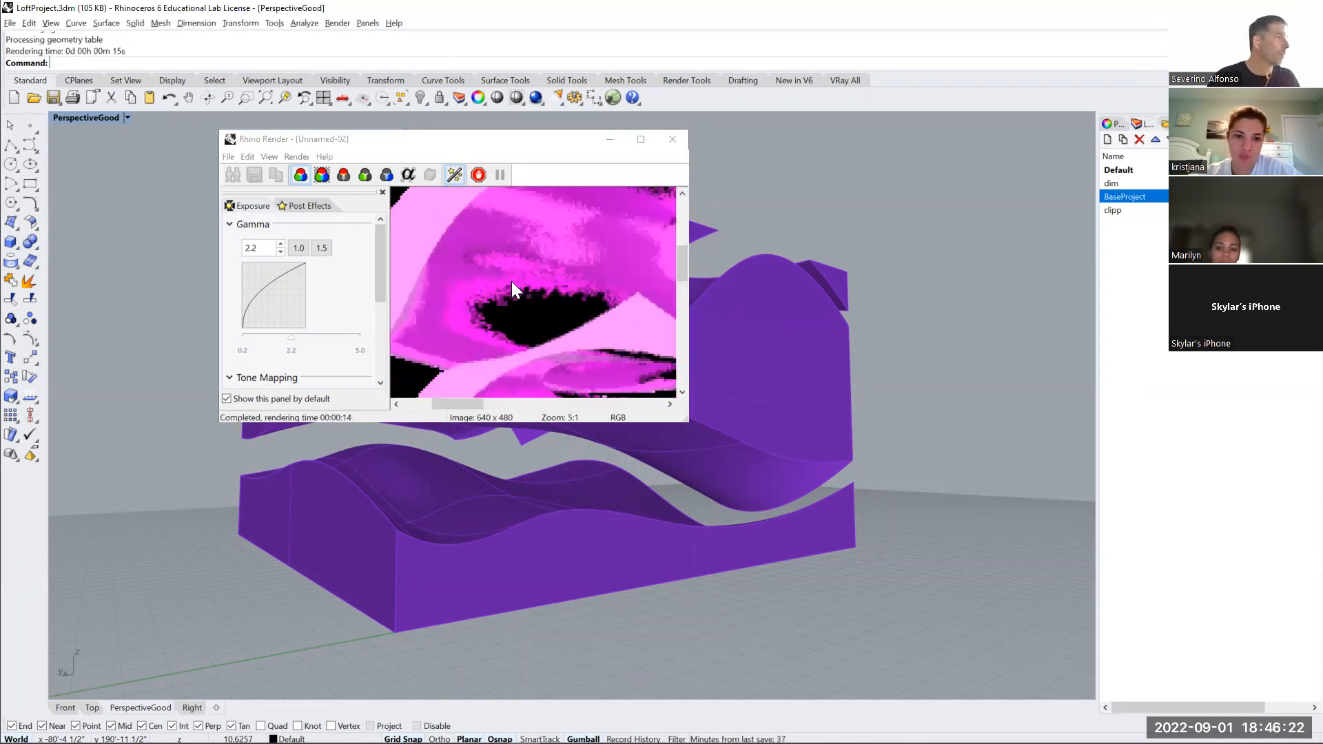
Close the previous render and set the BaseProject layer's metal material bump texture to None
{"action": "scroll", "coordinate": [512, 281], "scroll_direction": "down", "scroll_amount": 4}
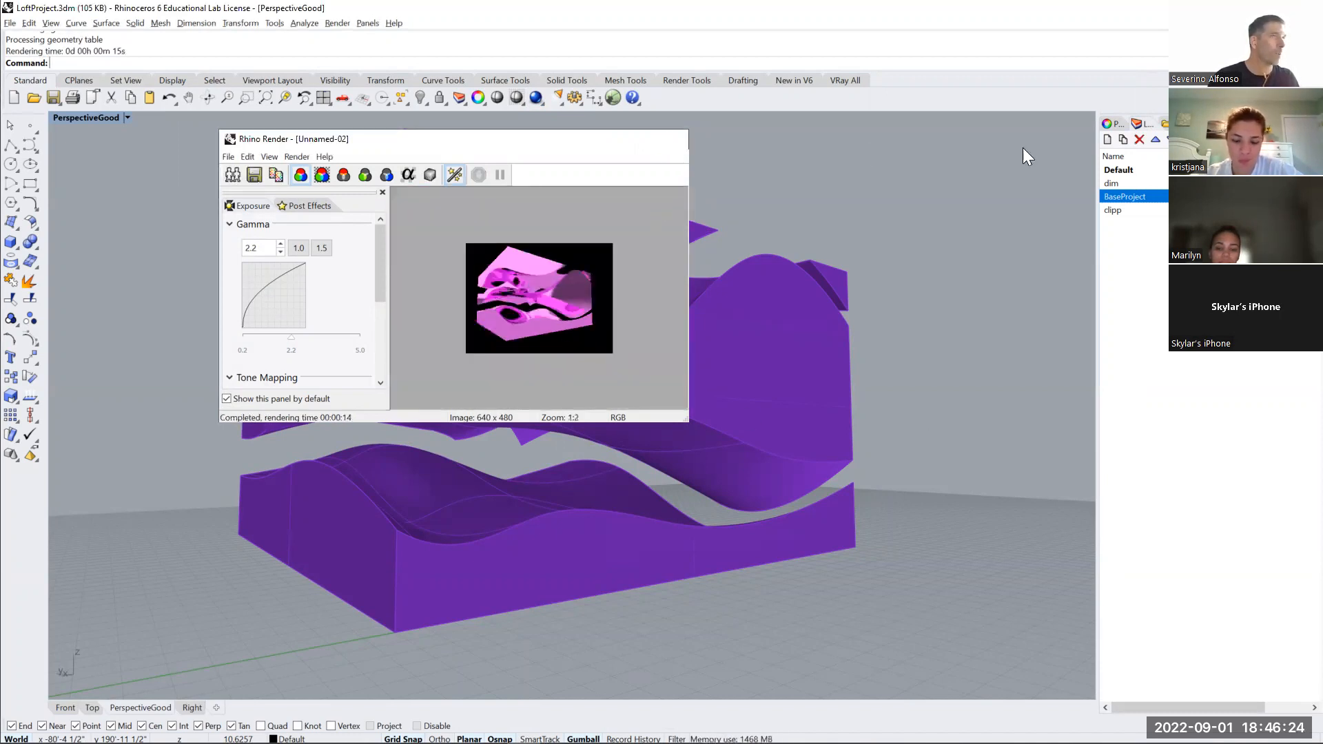
{"action": "left_click", "coordinate": [671, 141]}
{"action": "left_click", "coordinate": [1246, 197]}
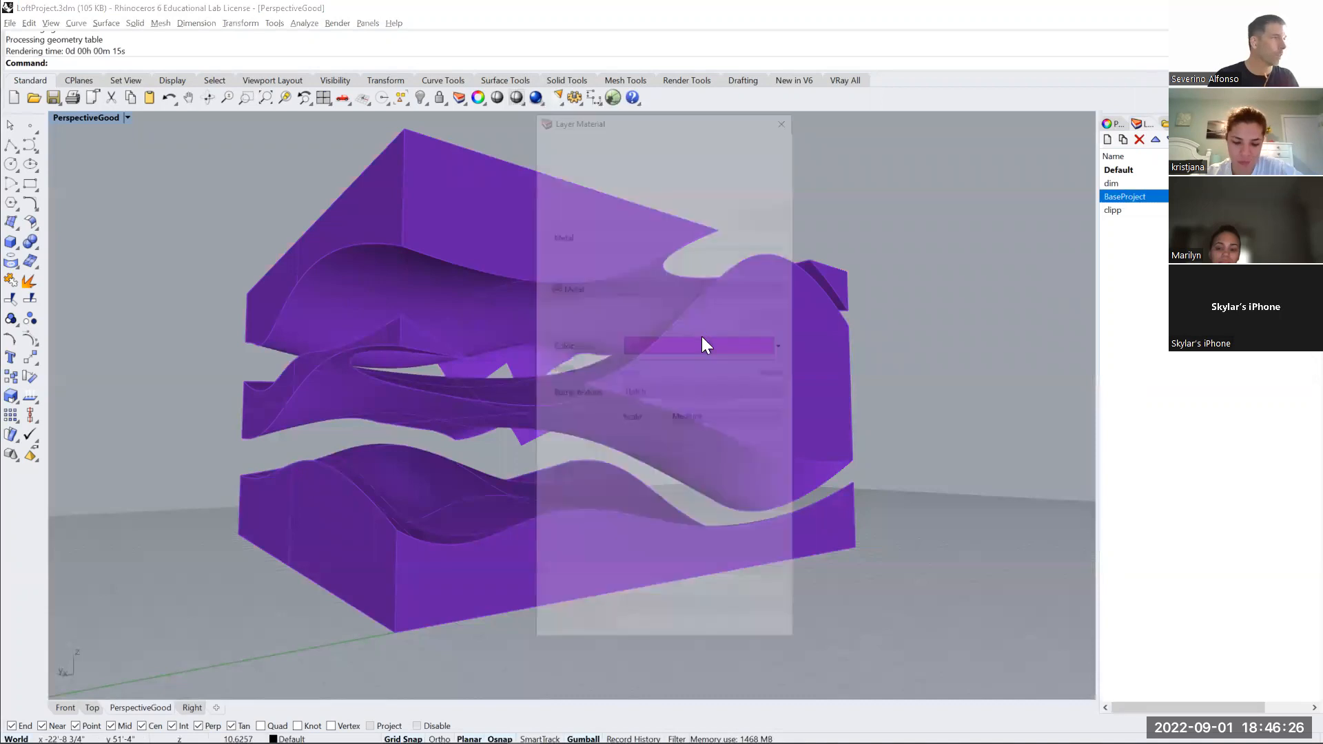
{"action": "left_click", "coordinate": [659, 388]}
{"action": "left_click", "coordinate": [647, 397]}
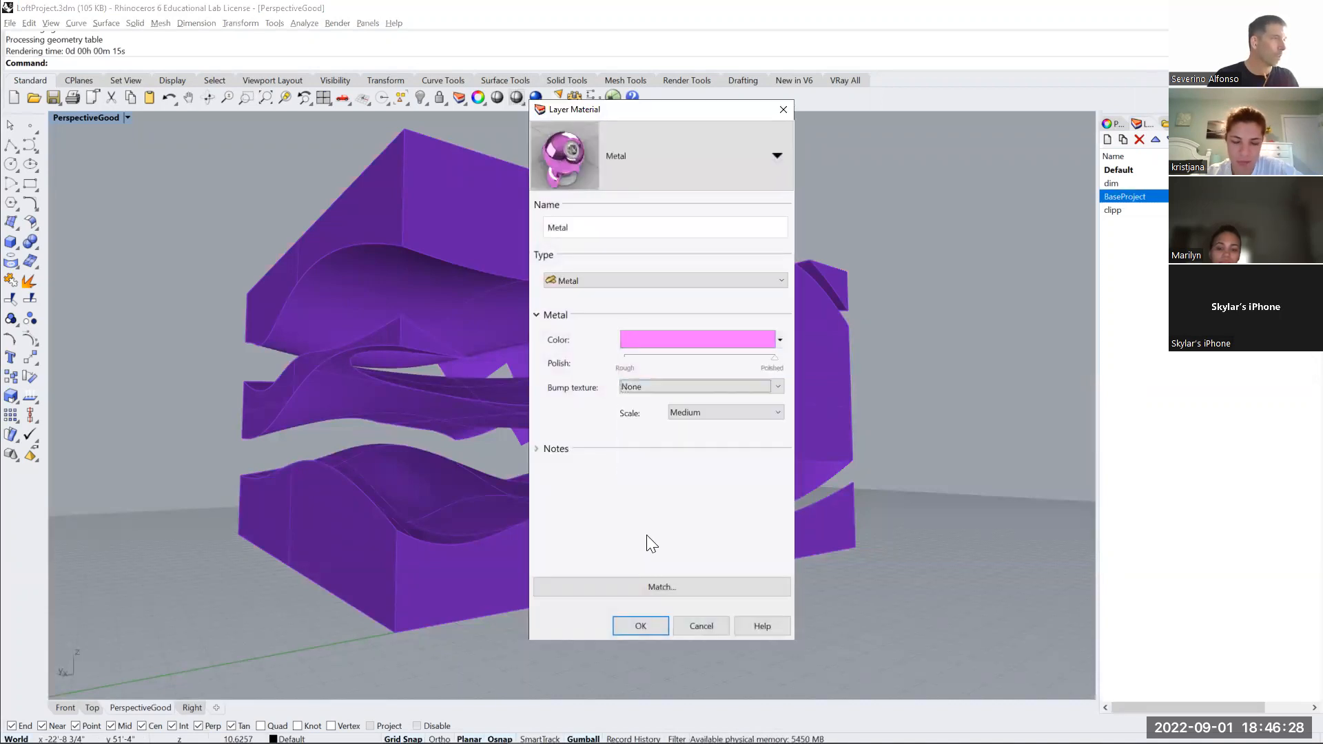
{"action": "left_click", "coordinate": [639, 625]}
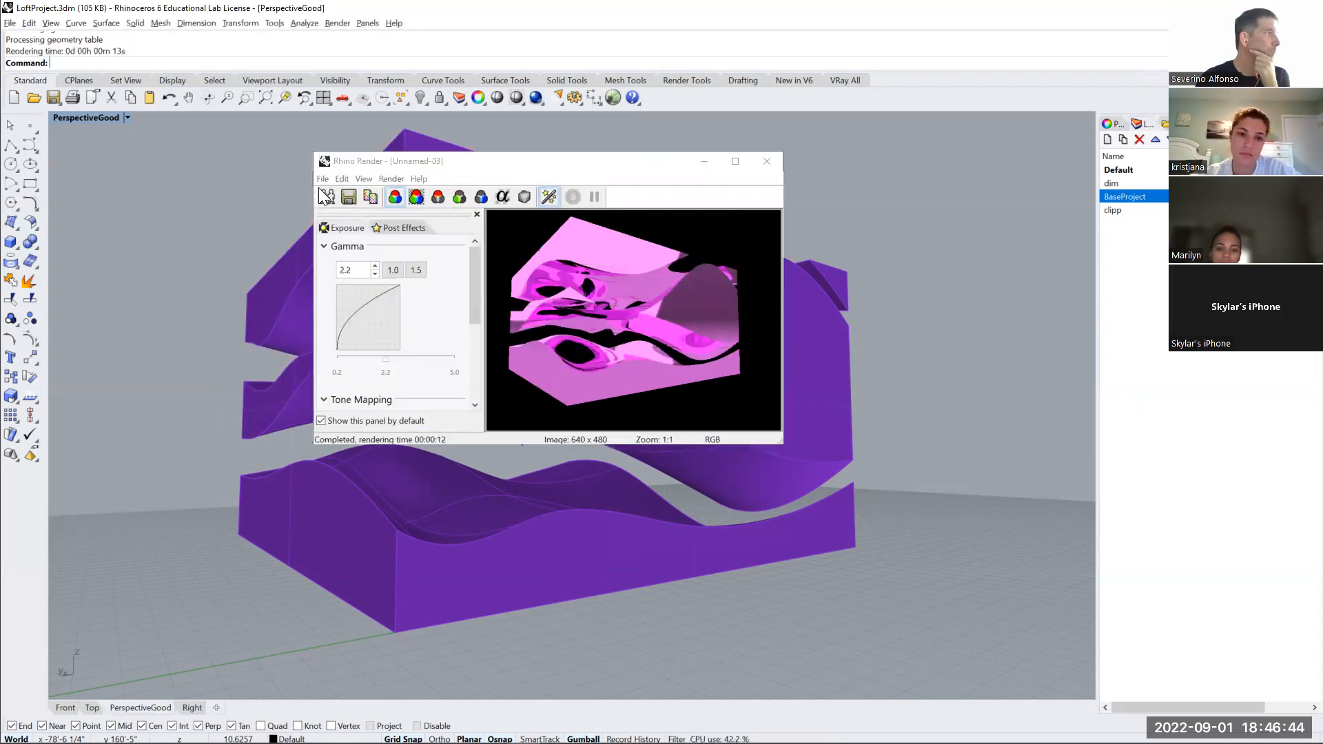
Save the new render to the Desktop as a PNG named PerspectiveSec21 with its alpha channel, and close the render window
{"action": "left_click", "coordinate": [348, 195]}
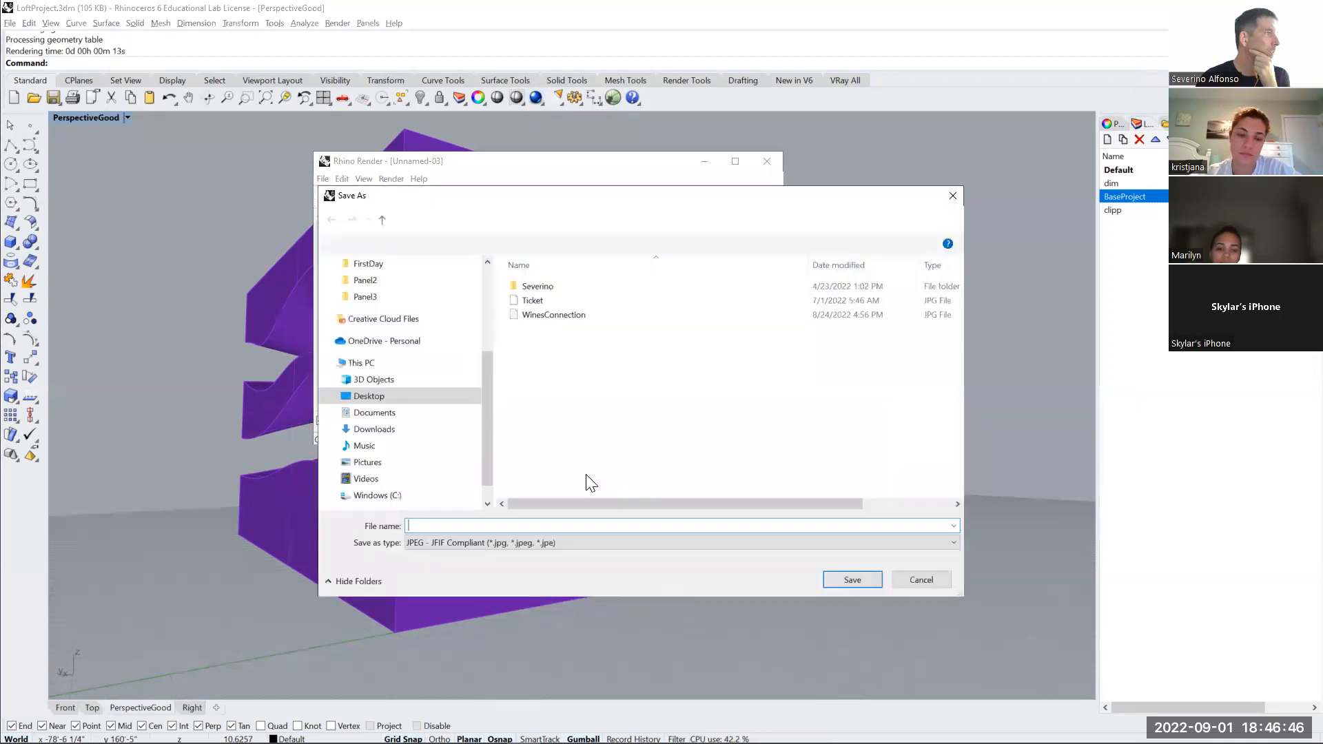
{"action": "left_click", "coordinate": [516, 543]}
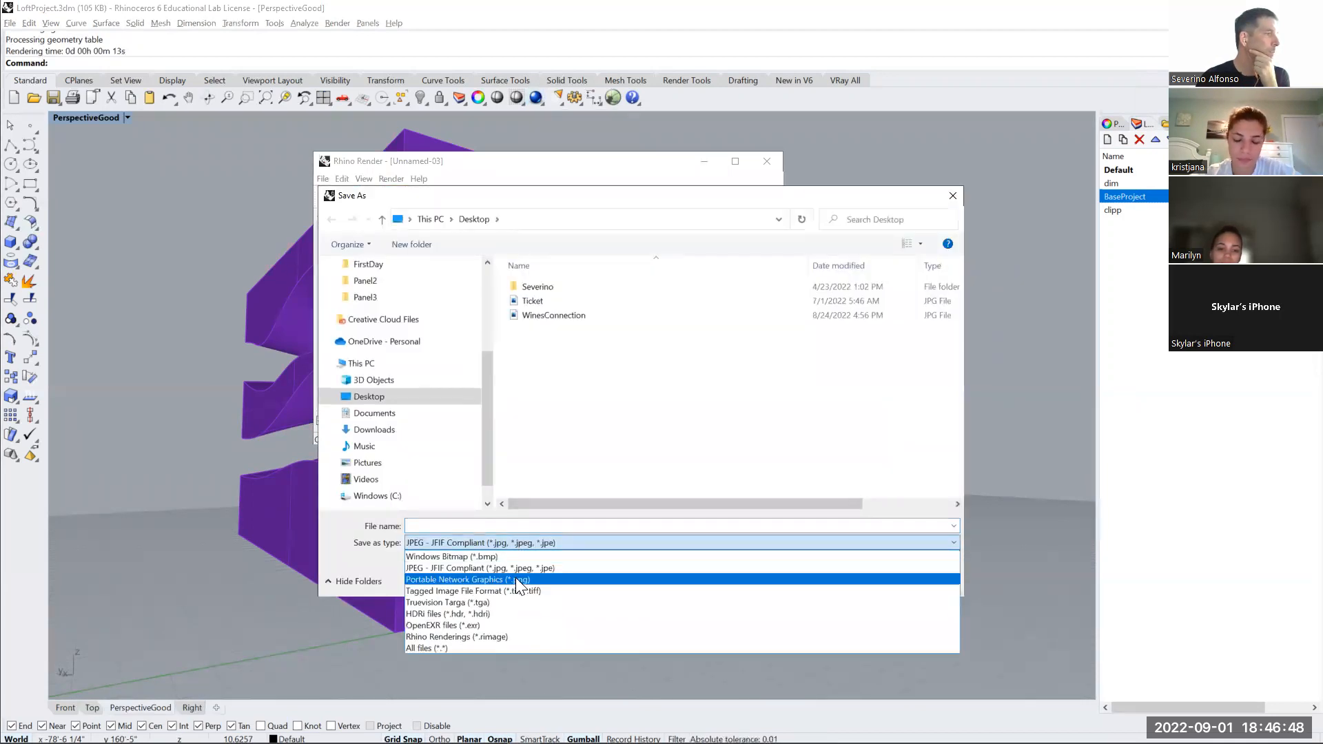
{"action": "left_click", "coordinate": [515, 578]}
{"action": "left_click", "coordinate": [520, 526]}
{"action": "type", "text": "P"}
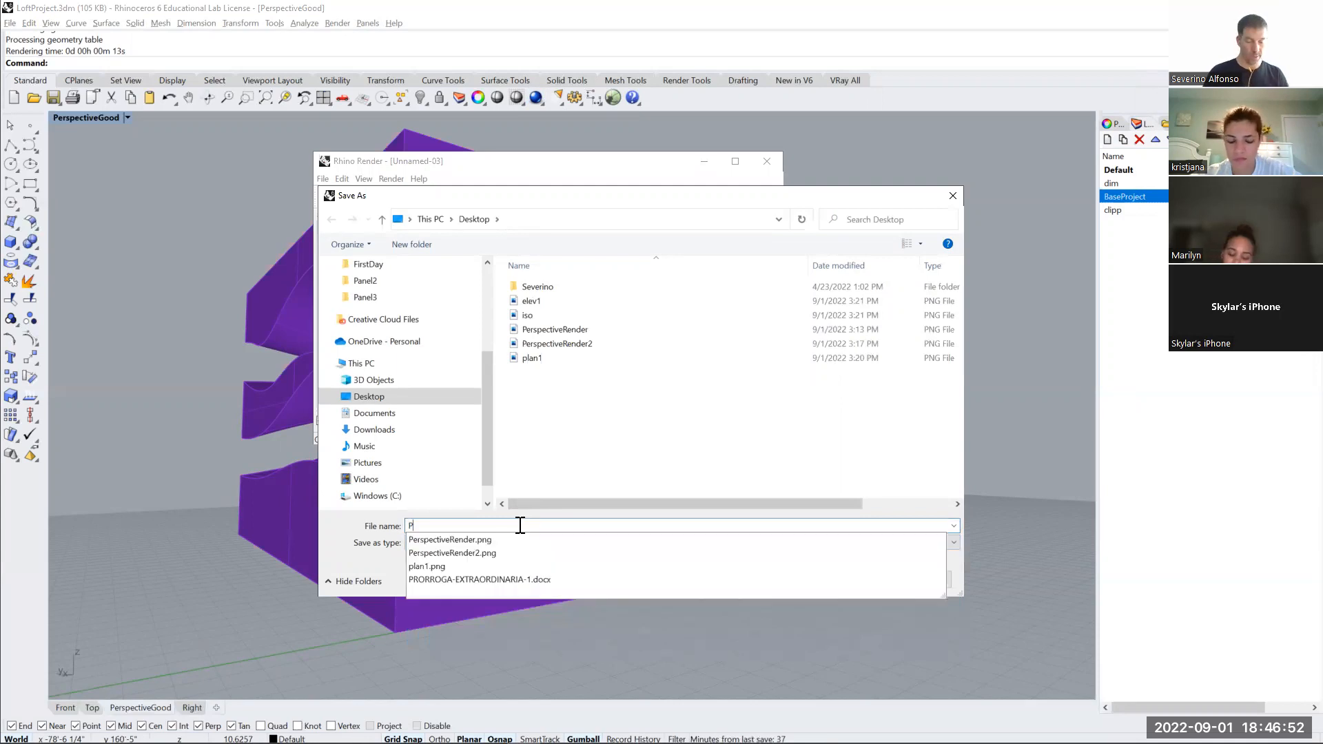
{"action": "type", "text": "erps"}
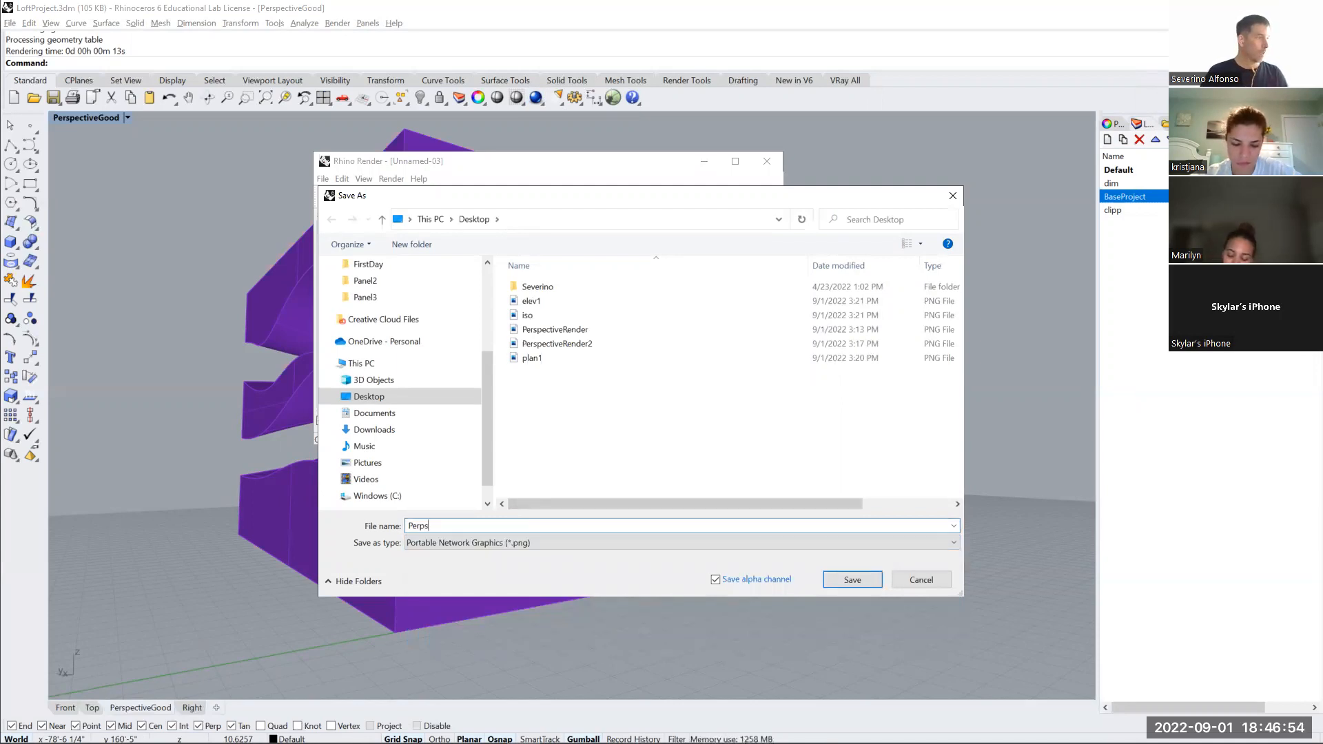
{"action": "key", "text": "BackSpace"}
{"action": "key", "text": "BackSpace"}
{"action": "type", "text": "specti"}
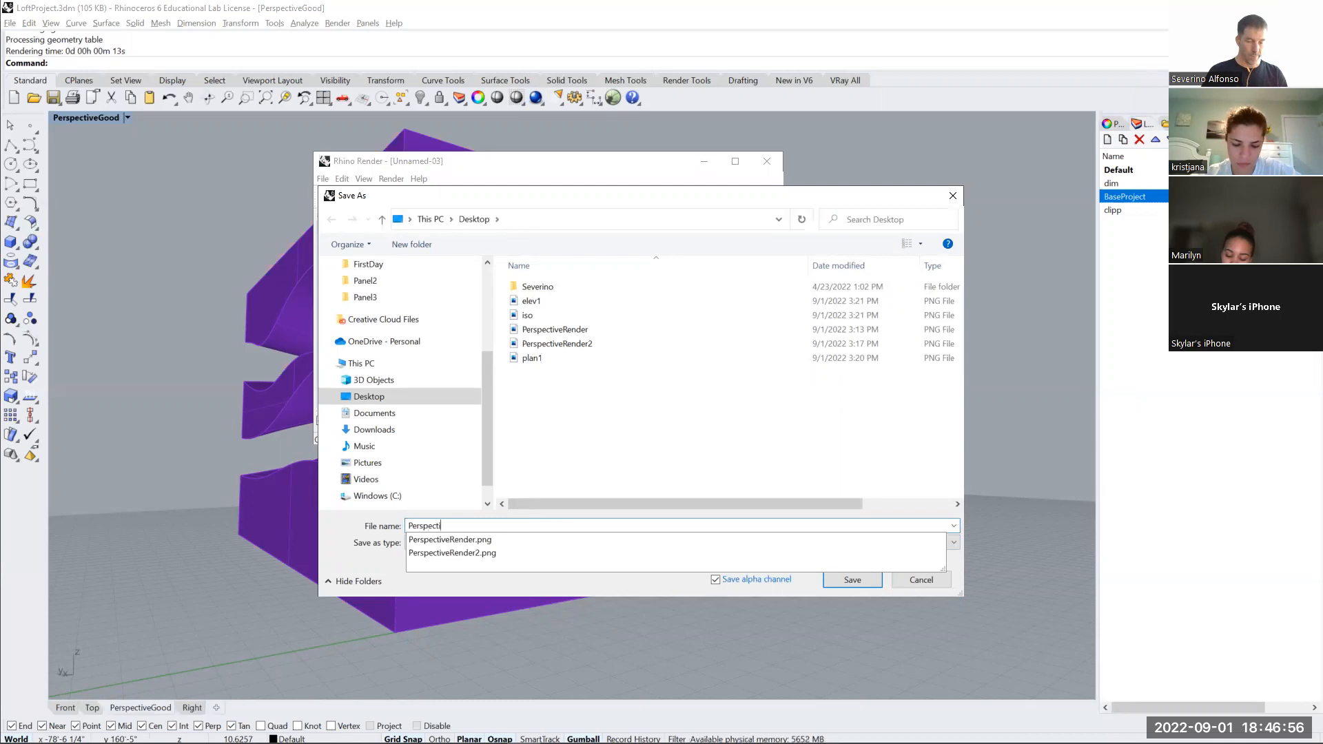
{"action": "type", "text": "veSec"}
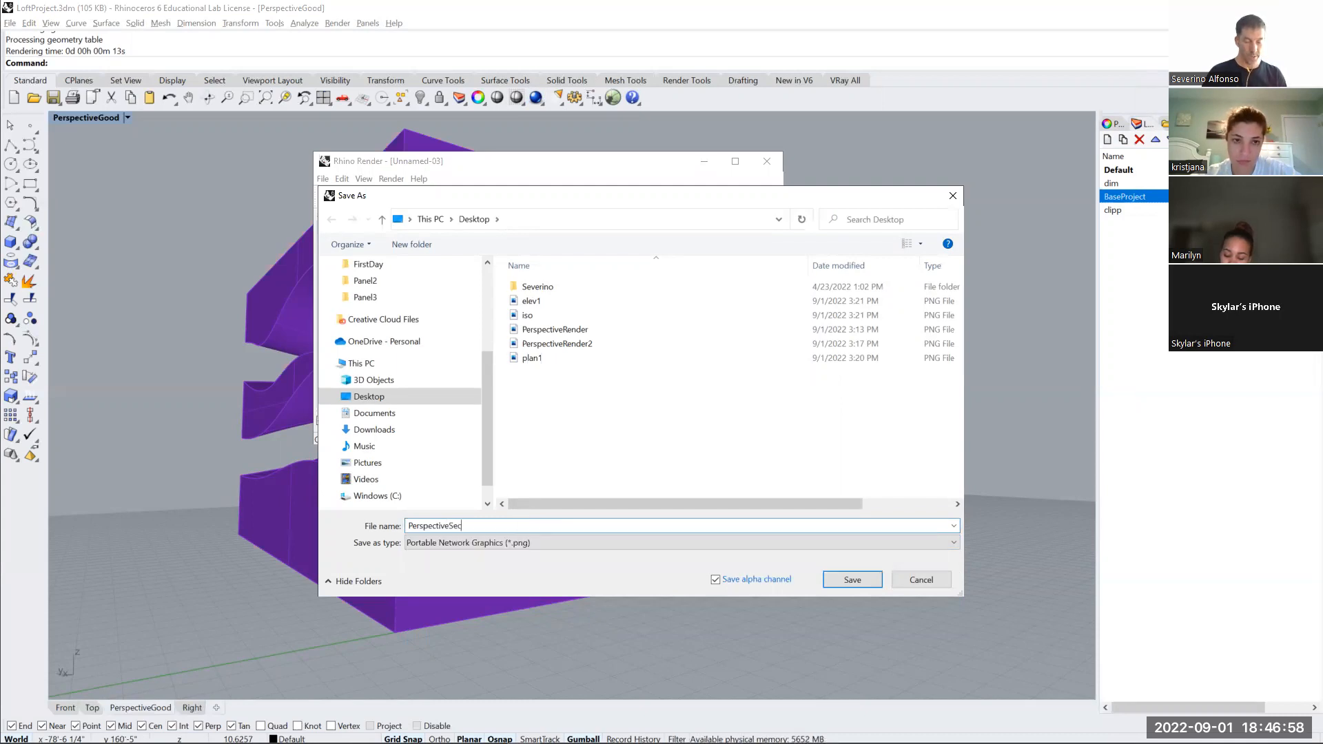
{"action": "type", "text": "21"}
{"action": "key", "text": "Return"}
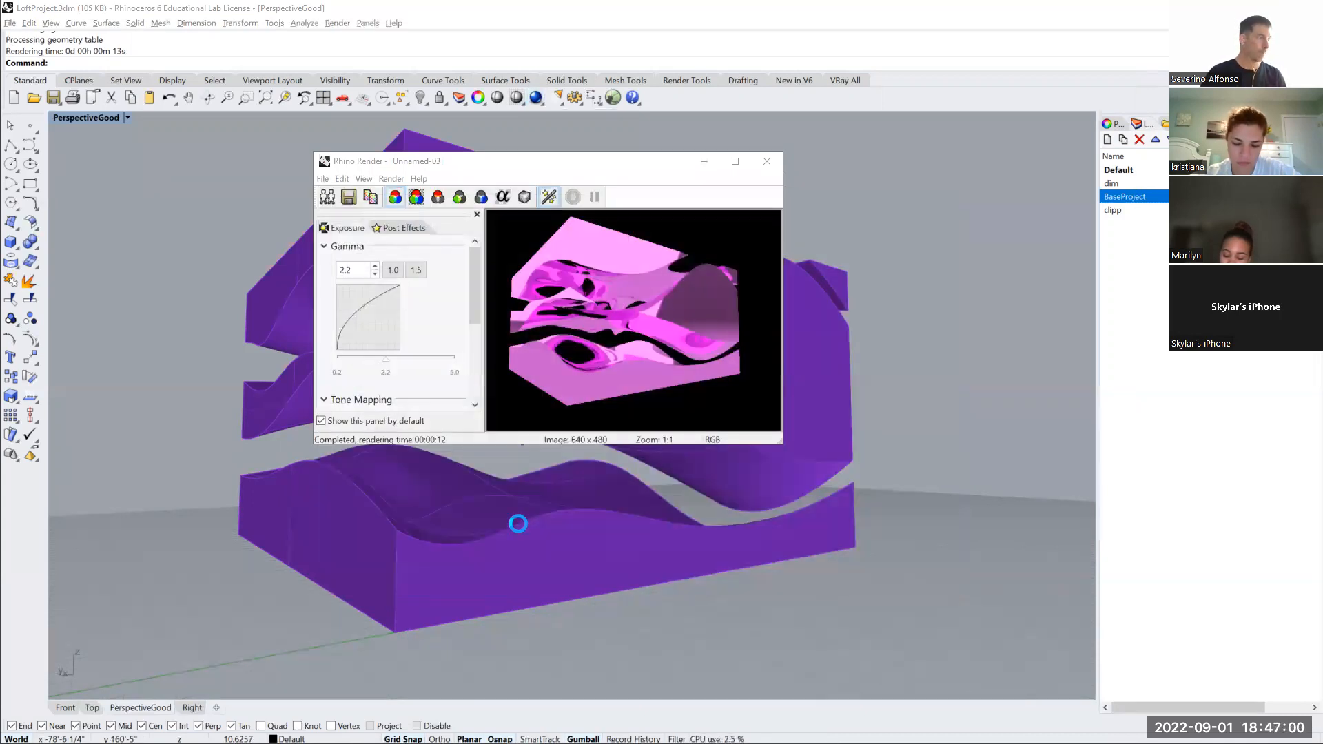
{"action": "left_click", "coordinate": [772, 161]}
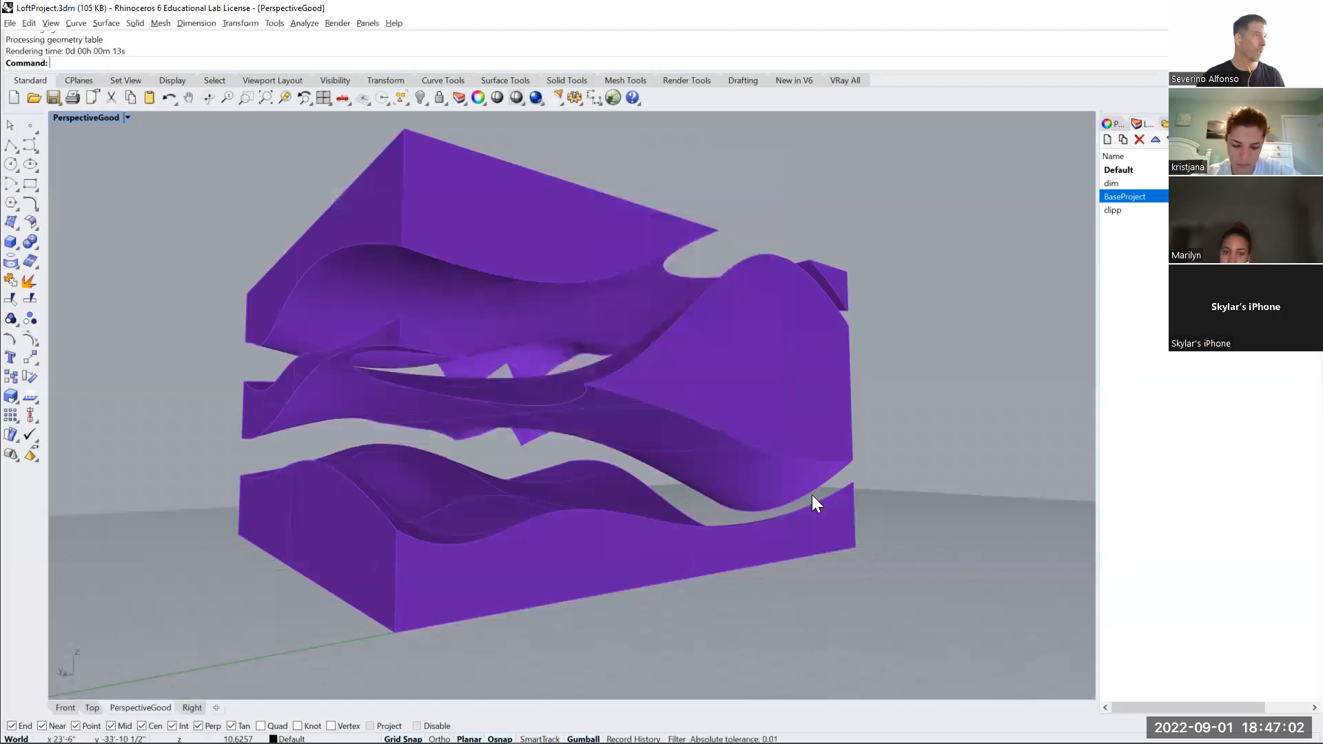
Switch to Illustrator and place the linked PerspectiveSec21 image over the large perspective line drawing, about 7.15 in wide
{"action": "key", "text": "alt+Tab"}
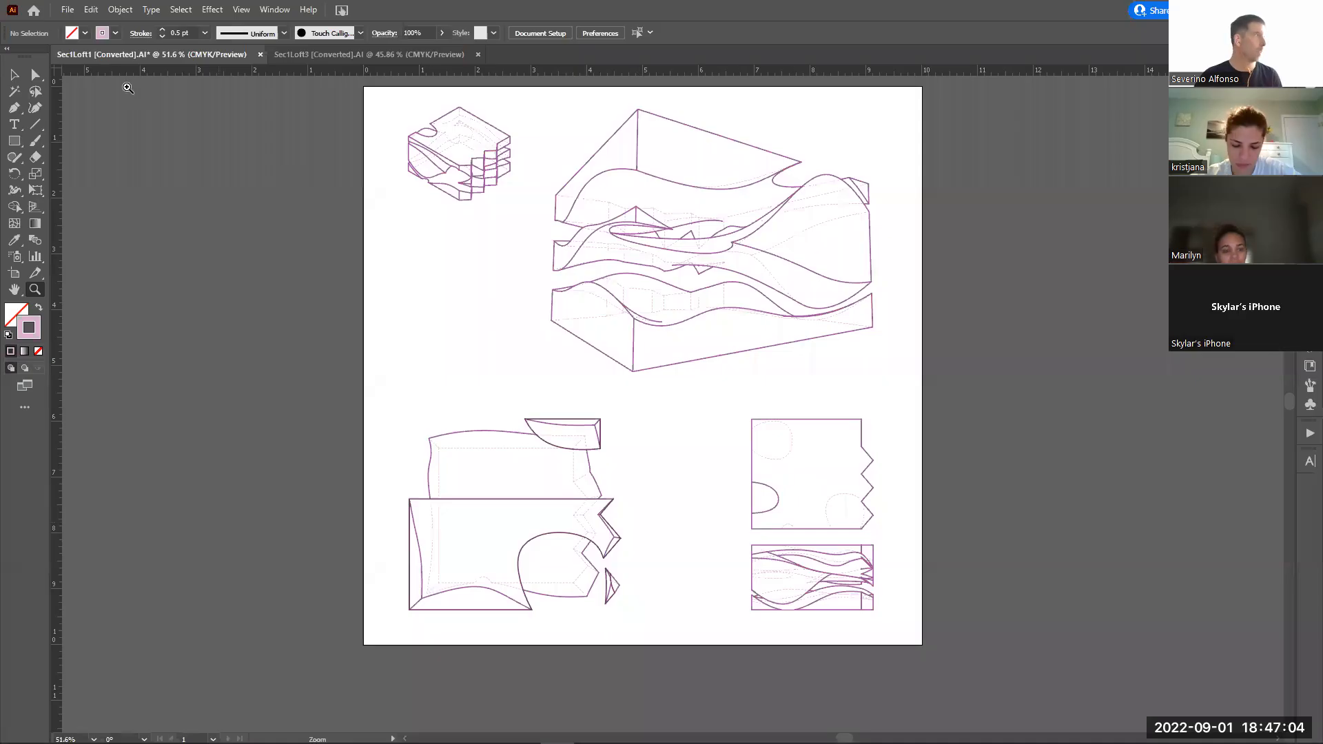
{"action": "left_click", "coordinate": [69, 10]}
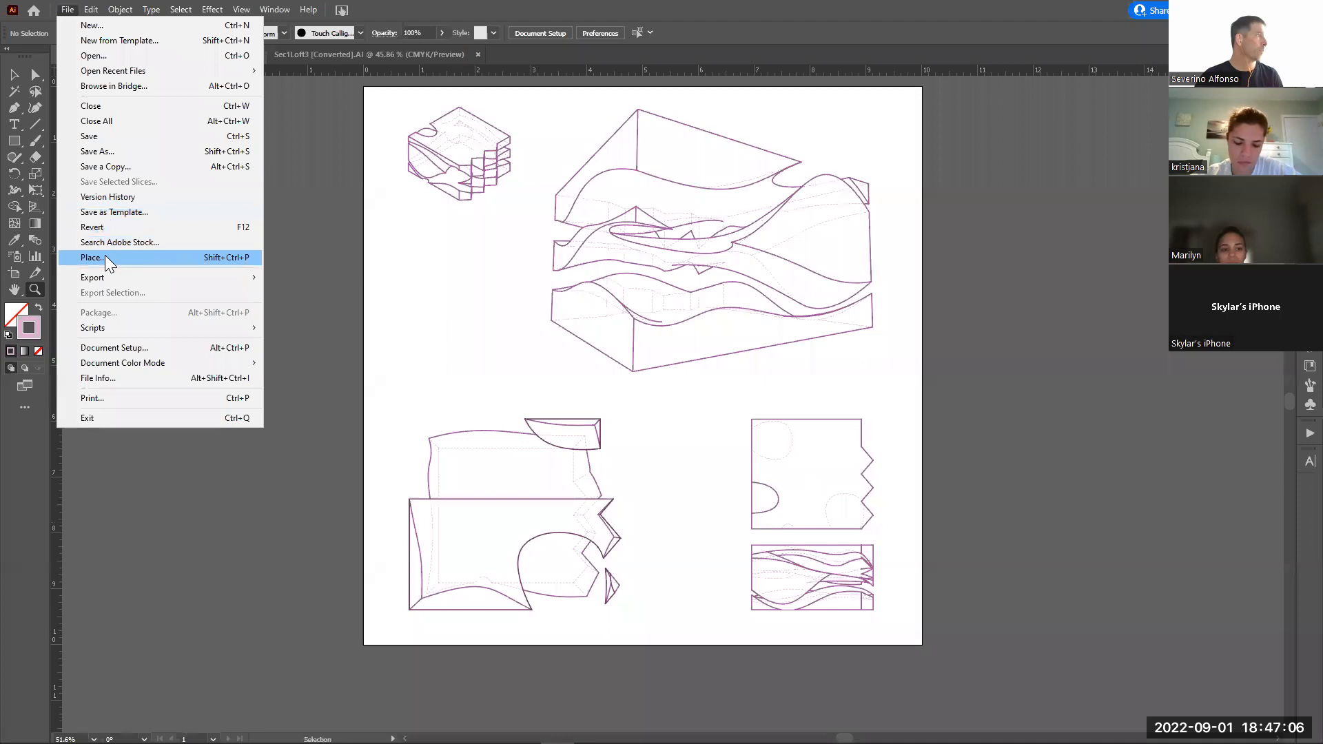
{"action": "left_click", "coordinate": [105, 259]}
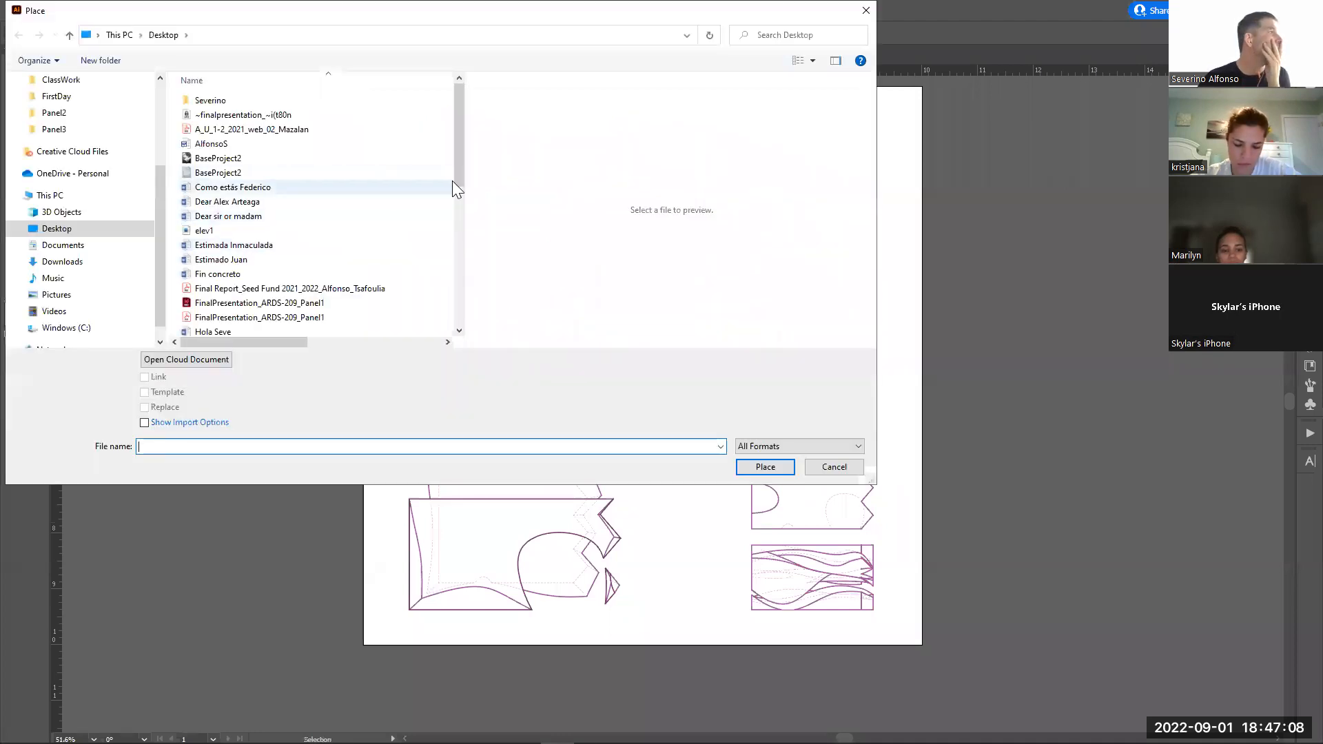
{"action": "left_click_drag", "start_coordinate": [455, 163], "coordinate": [455, 296]}
{"action": "left_click", "coordinate": [318, 199]}
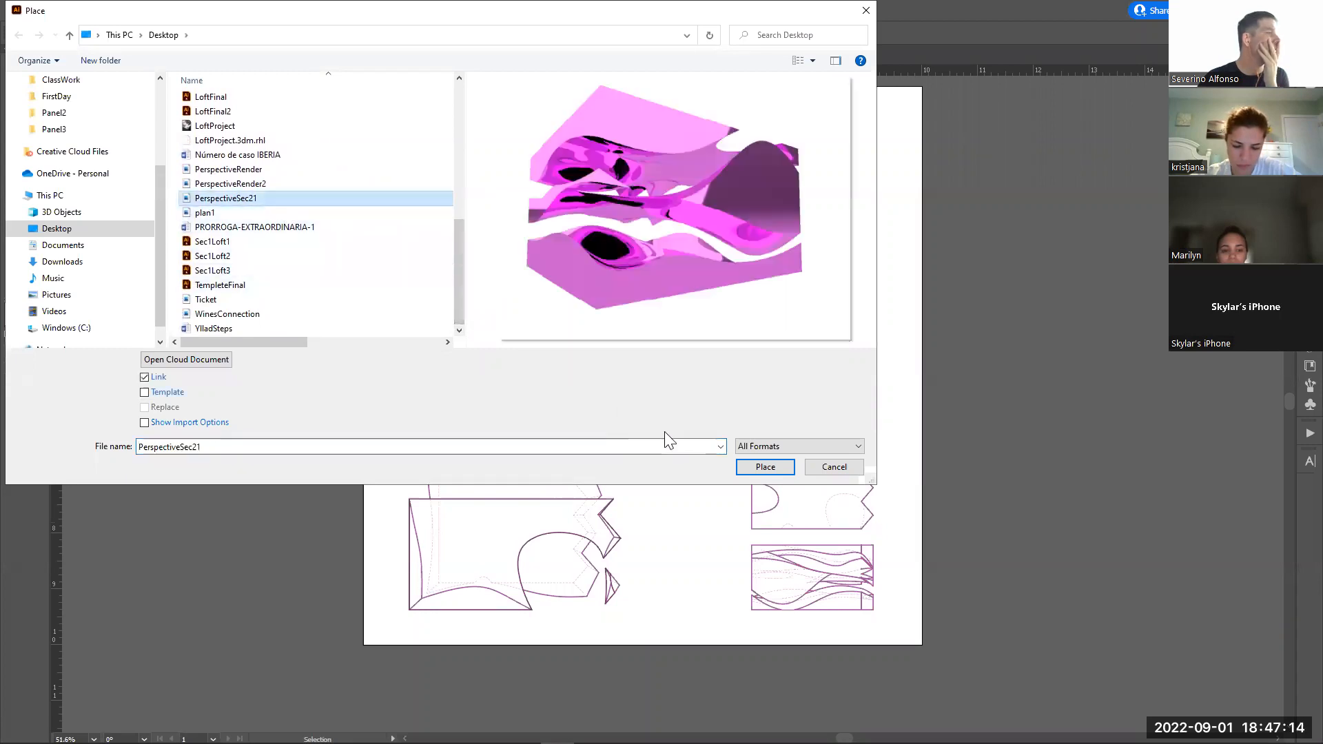
{"action": "left_click", "coordinate": [764, 466]}
{"action": "left_click_drag", "start_coordinate": [526, 110], "coordinate": [922, 408]}
Create a new layer named Image for the placed render
{"action": "key", "text": "z"}
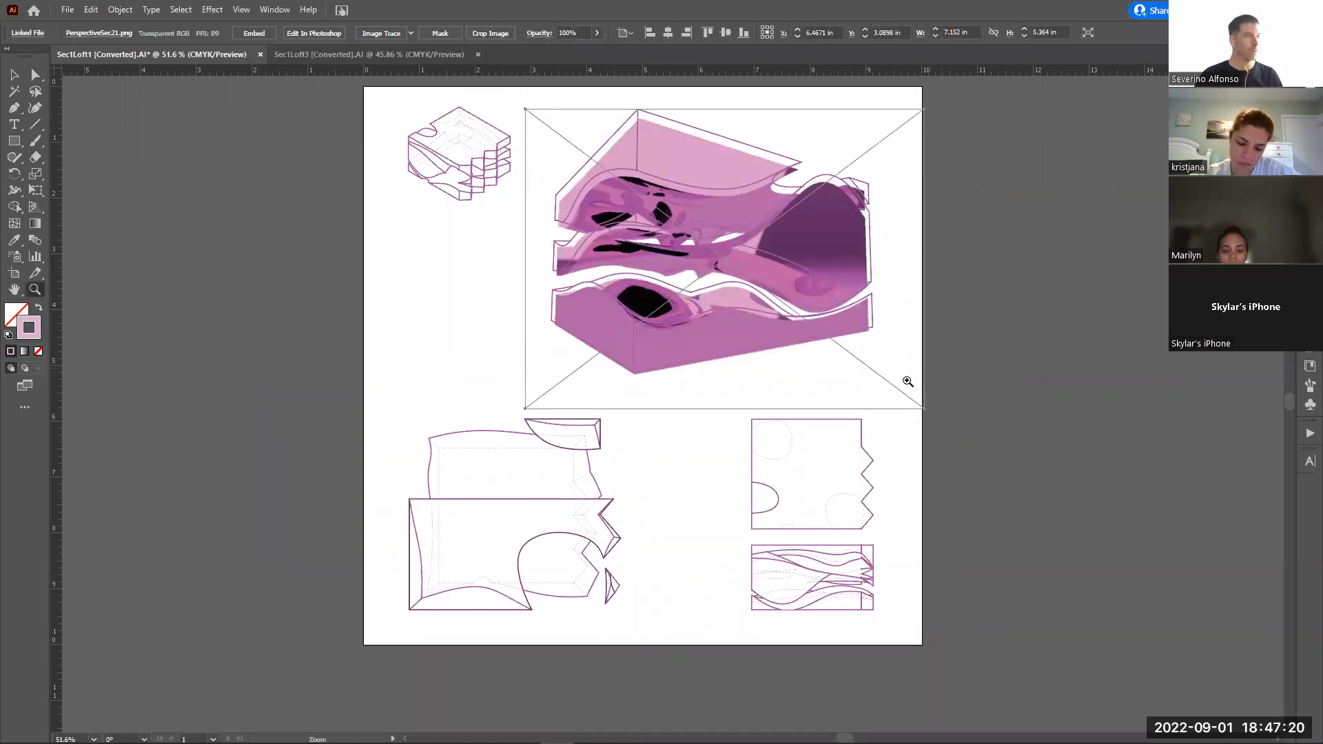
{"action": "left_click", "coordinate": [907, 382]}
{"action": "left_click_drag", "start_coordinate": [626, 341], "coordinate": [742, 365]}
{"action": "key", "text": "v"}
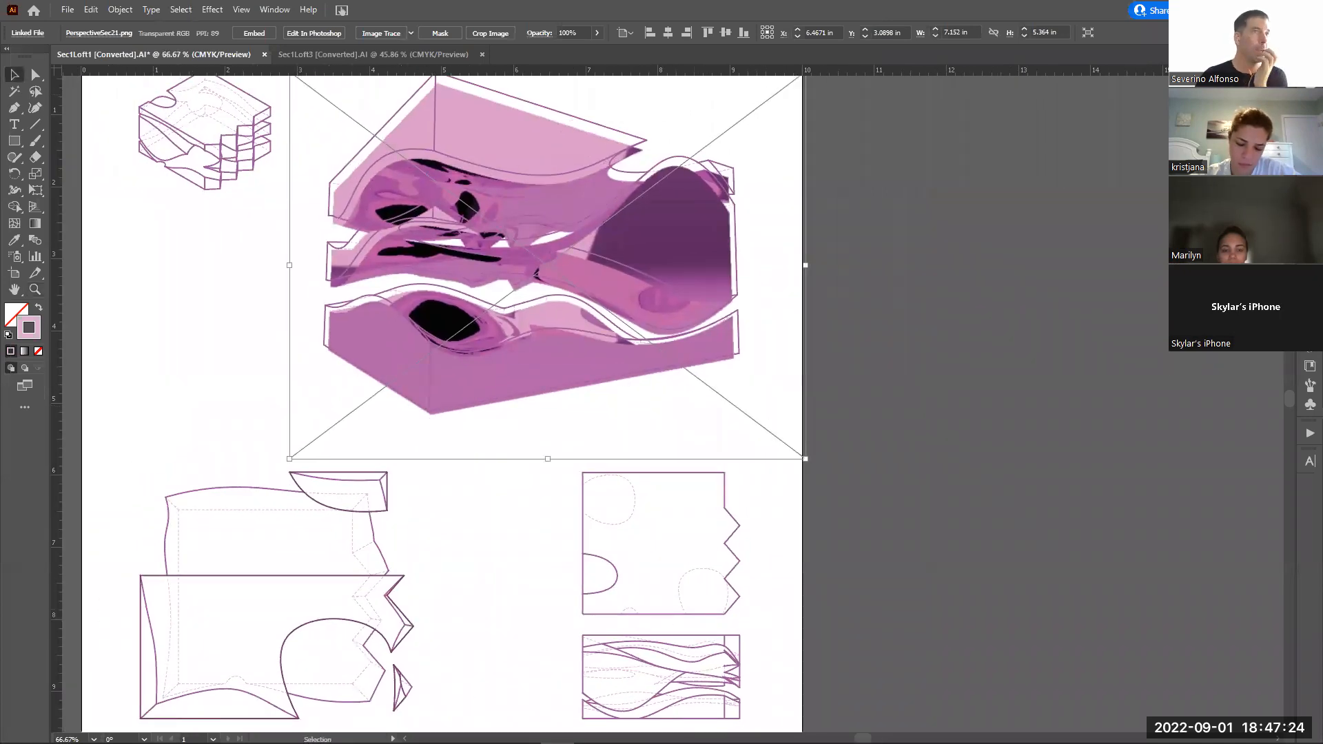
{"action": "left_click", "coordinate": [1309, 89]}
{"action": "left_click", "coordinate": [1285, 63]}
{"action": "left_click", "coordinate": [1265, 68]}
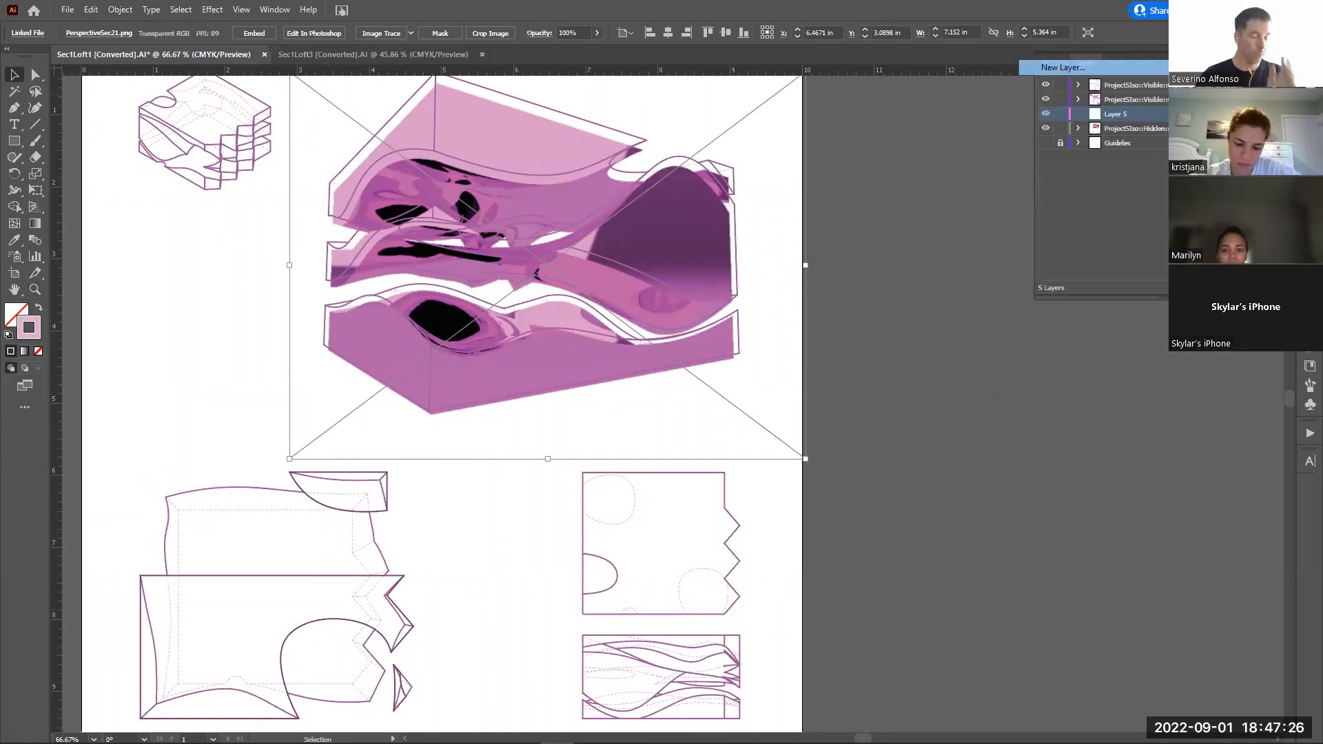
{"action": "type", "text": "Image"}
{"action": "key", "text": "Return"}
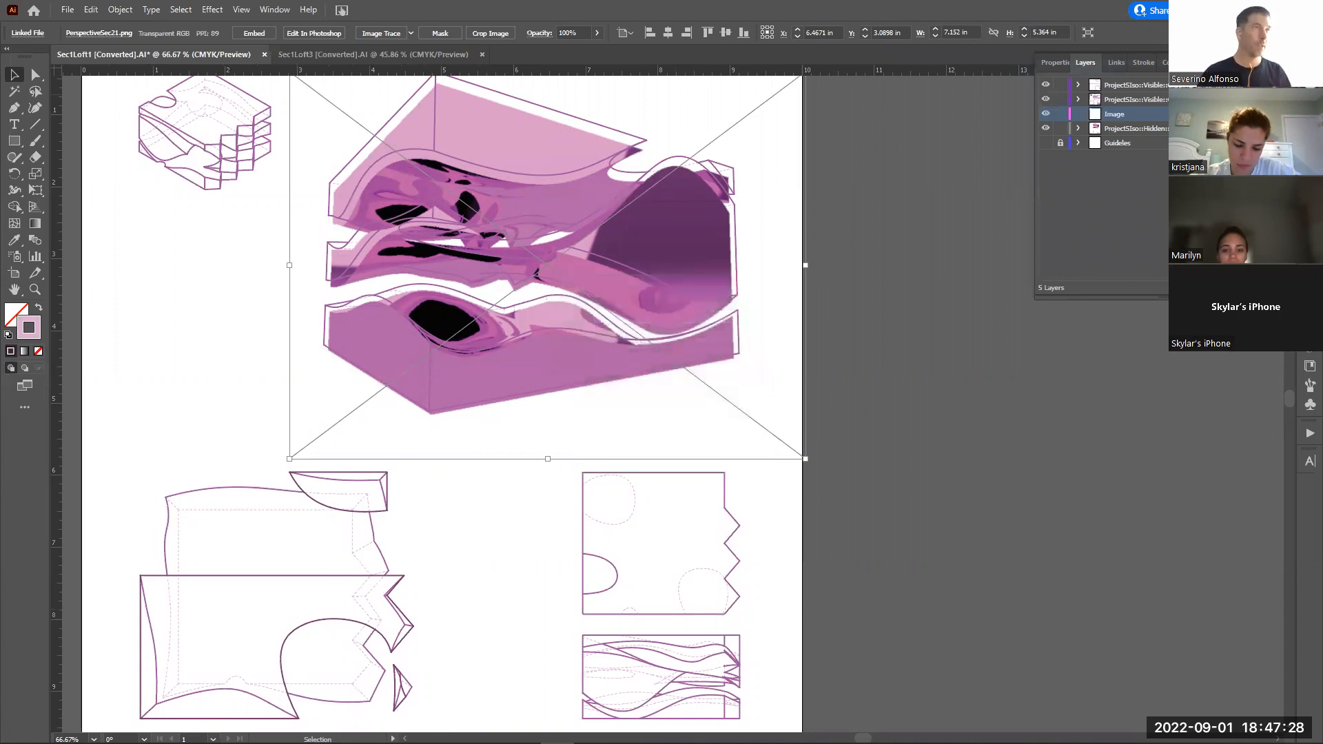
Move the Image layer to the bottom of the layer stack, below the Guideles layer
{"action": "left_click_drag", "start_coordinate": [1119, 110], "coordinate": [1120, 153]}
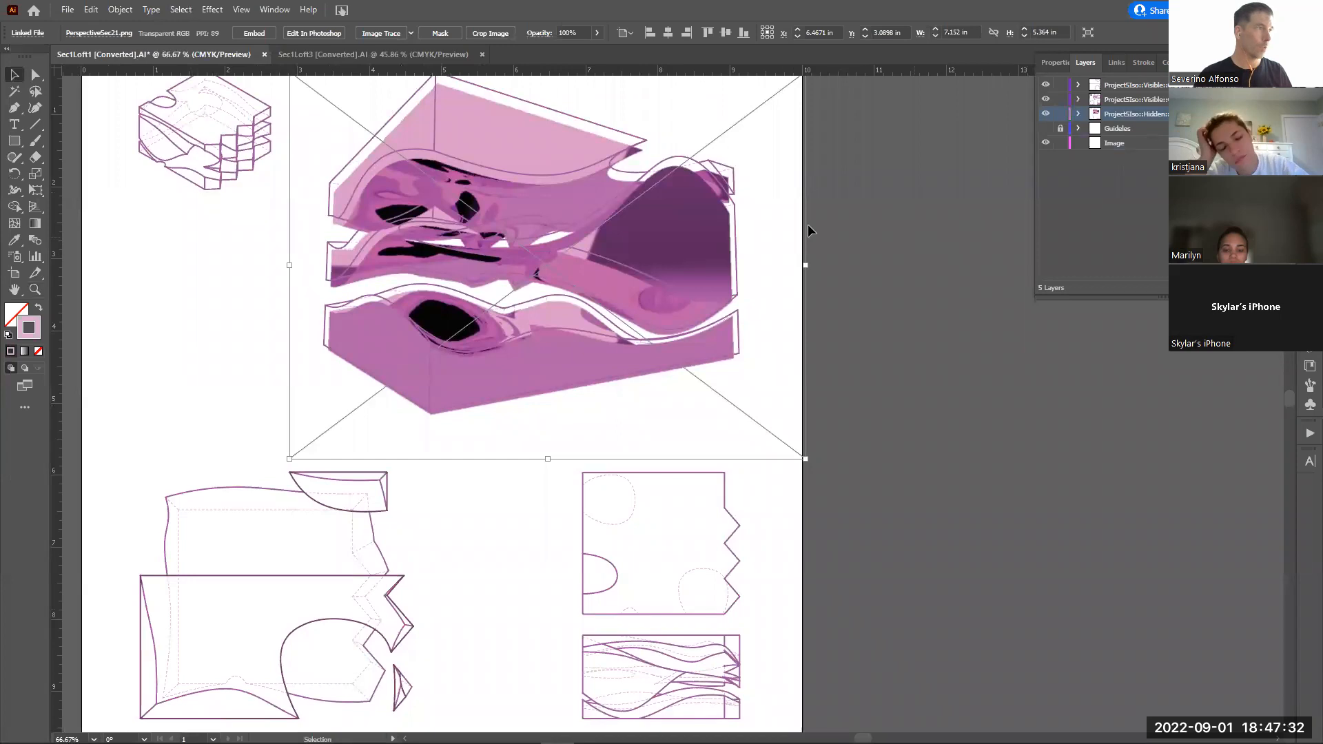
{"action": "left_click", "coordinate": [778, 224]}
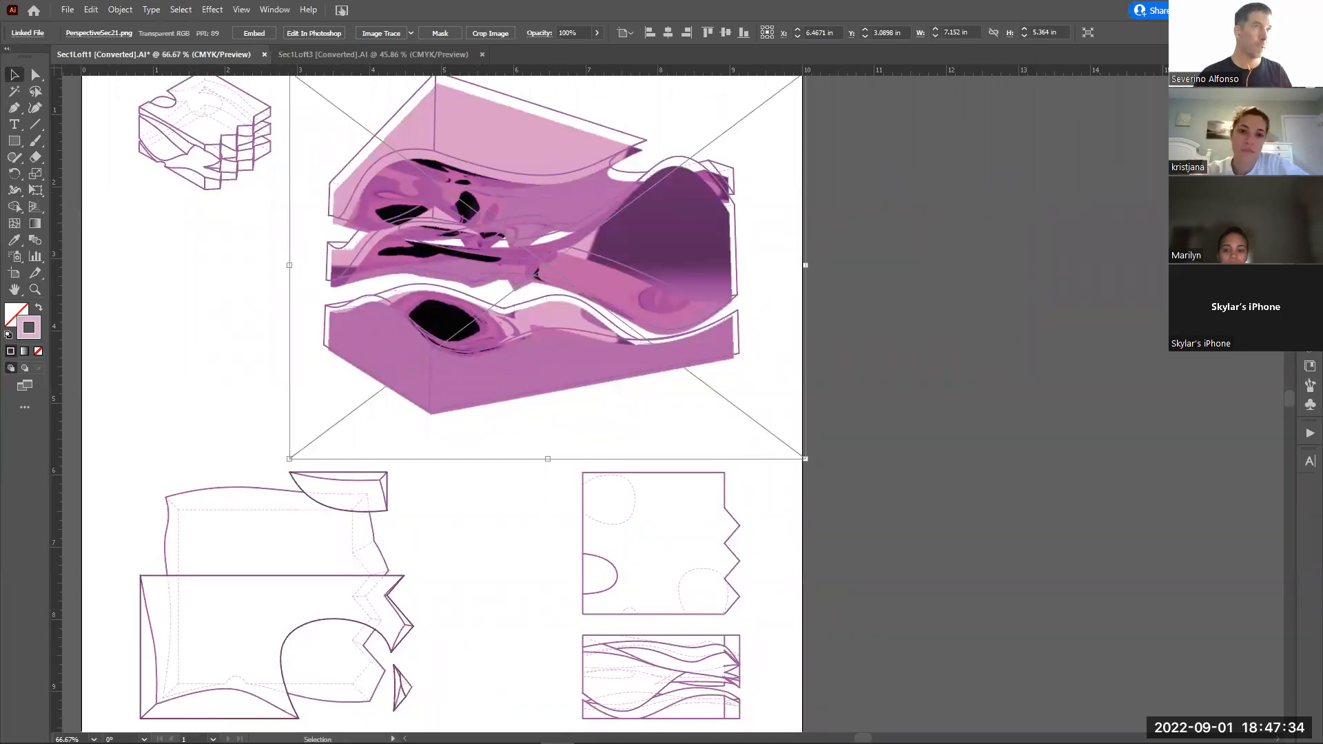
{"action": "key", "text": "F7"}
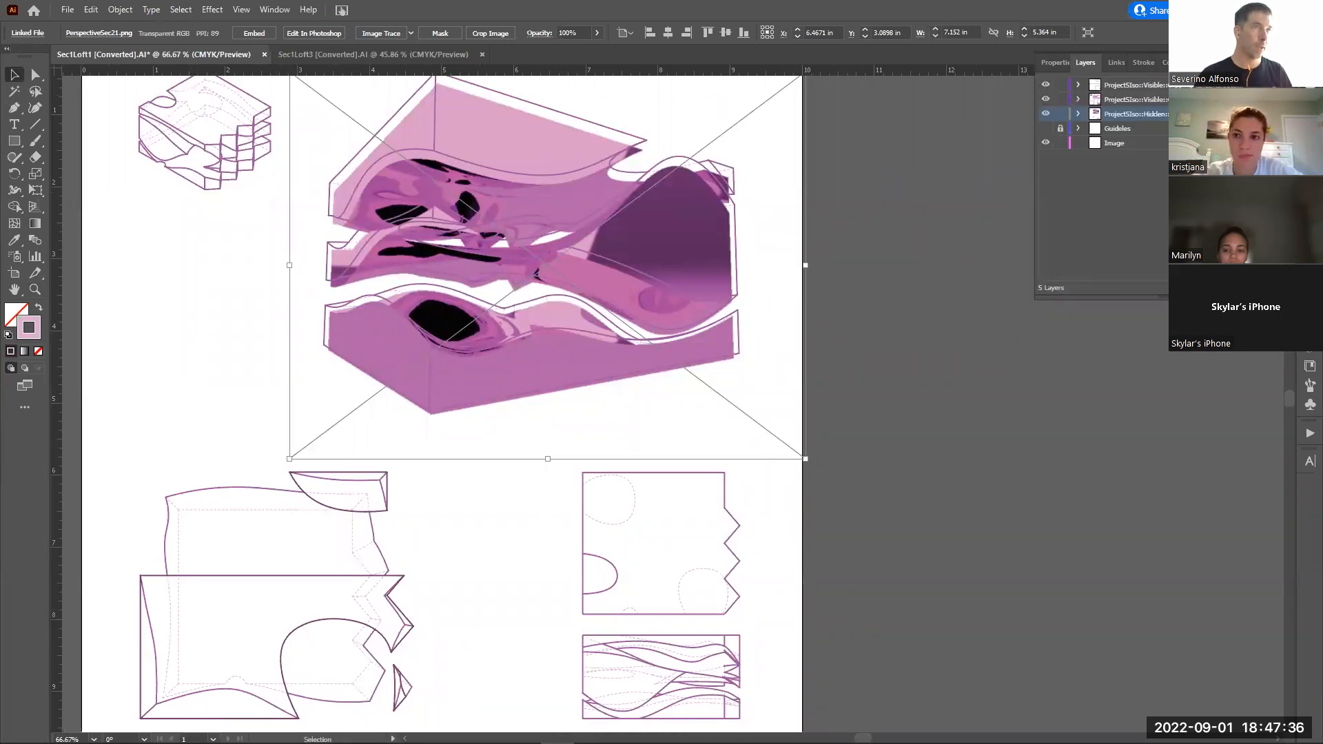
Move the linked perspective image to the Image layer and shift it slightly up and right over the perspective linework
{"action": "left_click_drag", "start_coordinate": [1276, 113], "coordinate": [1277, 142]}
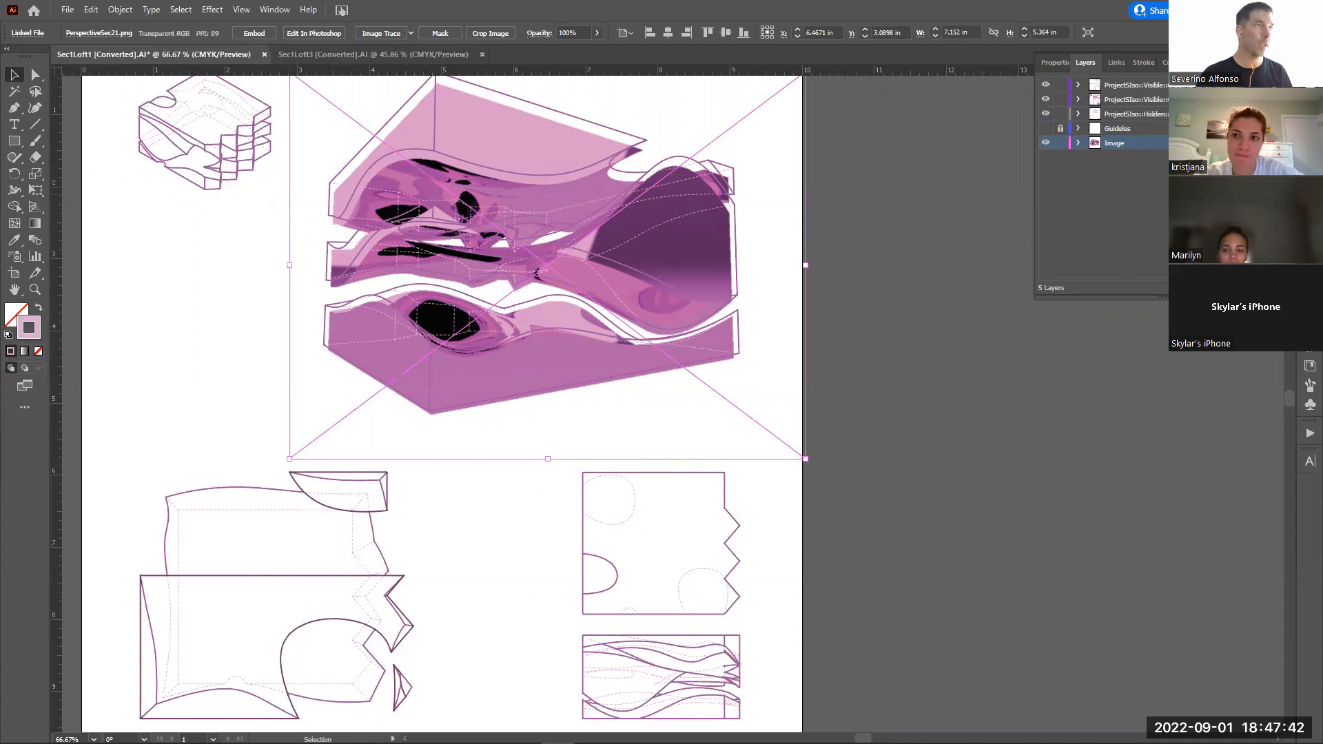
{"action": "left_click", "coordinate": [930, 250]}
{"action": "left_click_drag", "start_coordinate": [770, 241], "coordinate": [776, 228]}
Enlarge the perspective image proportionally to about 7.35 × 5.51 in and nudge it upward to align with the linework
{"action": "left_click_drag", "start_coordinate": [292, 451], "coordinate": [505, 459]}
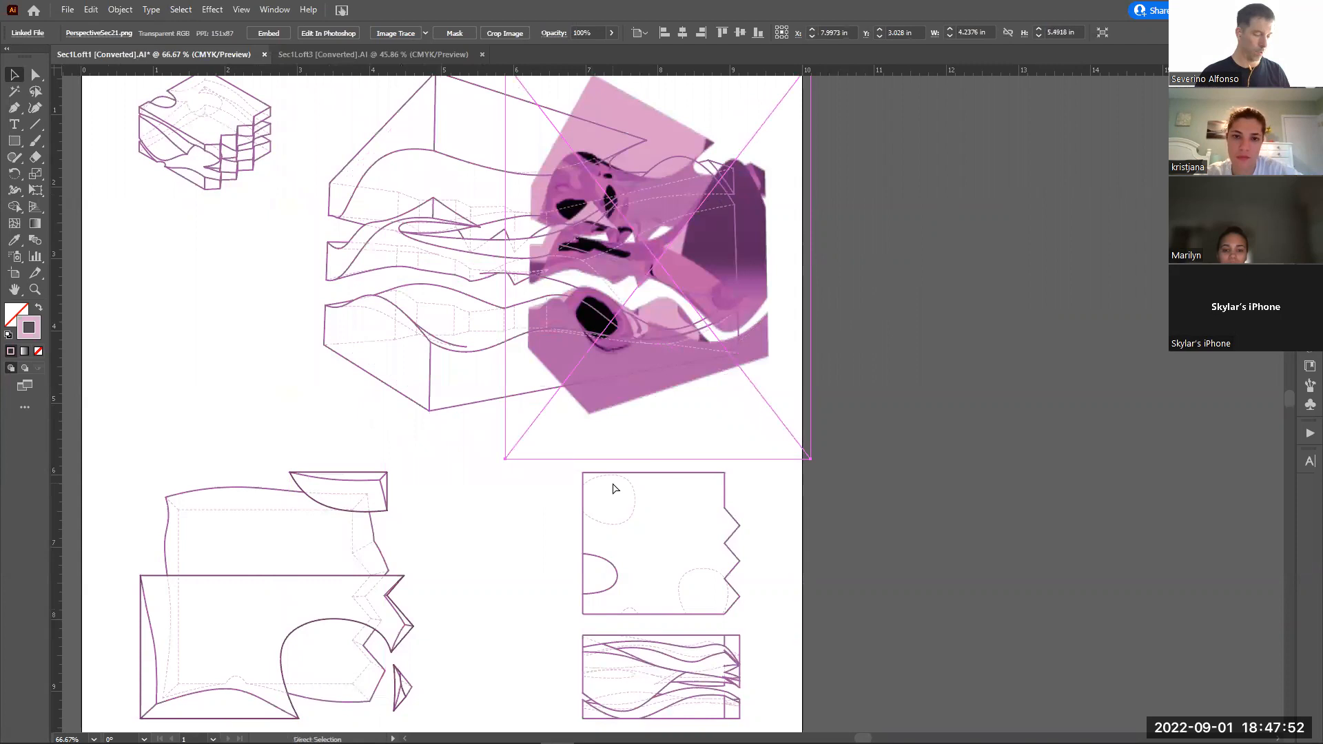
{"action": "key", "text": "ctrl+z"}
{"action": "left_click_drag", "start_coordinate": [296, 452], "coordinate": [281, 459]}
{"action": "key", "text": "Up"}
{"action": "key", "text": "Up"}
{"action": "key", "text": "Up"}
{"action": "key", "text": "Up"}
{"action": "key", "text": "Right"}
{"action": "key", "text": "Right"}
{"action": "key", "text": "Right"}
{"action": "key", "text": "Left"}
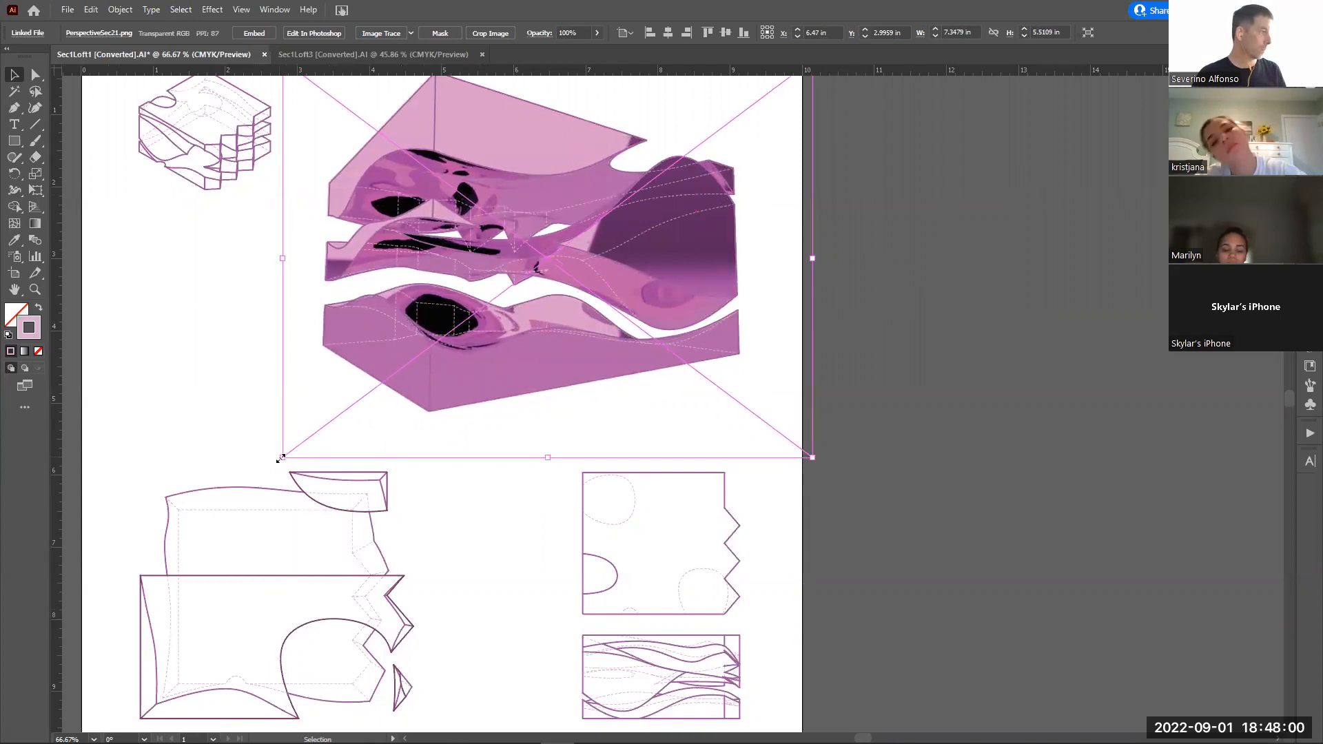
Fine-tune the image's size to about 7.34 × 5.51 in from its lower-left corner and nudge it slightly right
{"action": "key", "text": "z"}
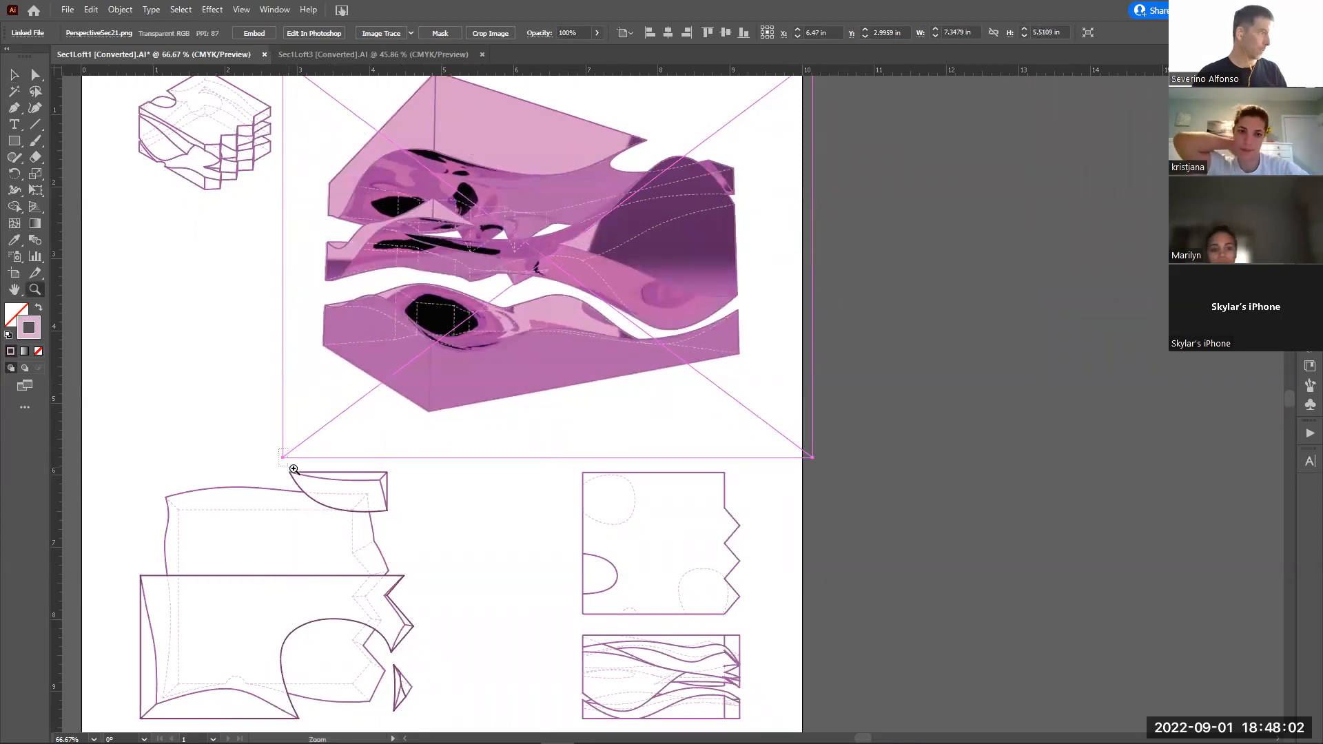
{"action": "left_click_drag", "start_coordinate": [273, 449], "coordinate": [295, 467]}
{"action": "key", "text": "v"}
{"action": "left_click_drag", "start_coordinate": [611, 370], "coordinate": [621, 359]}
{"action": "key", "text": "z"}
{"action": "left_click", "coordinate": [924, 339], "text": "alt"}
{"action": "left_click", "coordinate": [938, 331], "text": "alt"}
{"action": "left_click", "coordinate": [937, 325], "text": "alt"}
{"action": "left_click", "coordinate": [933, 316], "text": "alt"}
{"action": "left_click", "coordinate": [920, 305], "text": "alt"}
{"action": "left_click", "coordinate": [902, 291], "text": "alt"}
{"action": "left_click", "coordinate": [895, 286], "text": "alt"}
{"action": "left_click", "coordinate": [895, 286], "text": "alt"}
{"action": "key", "text": "Right"}
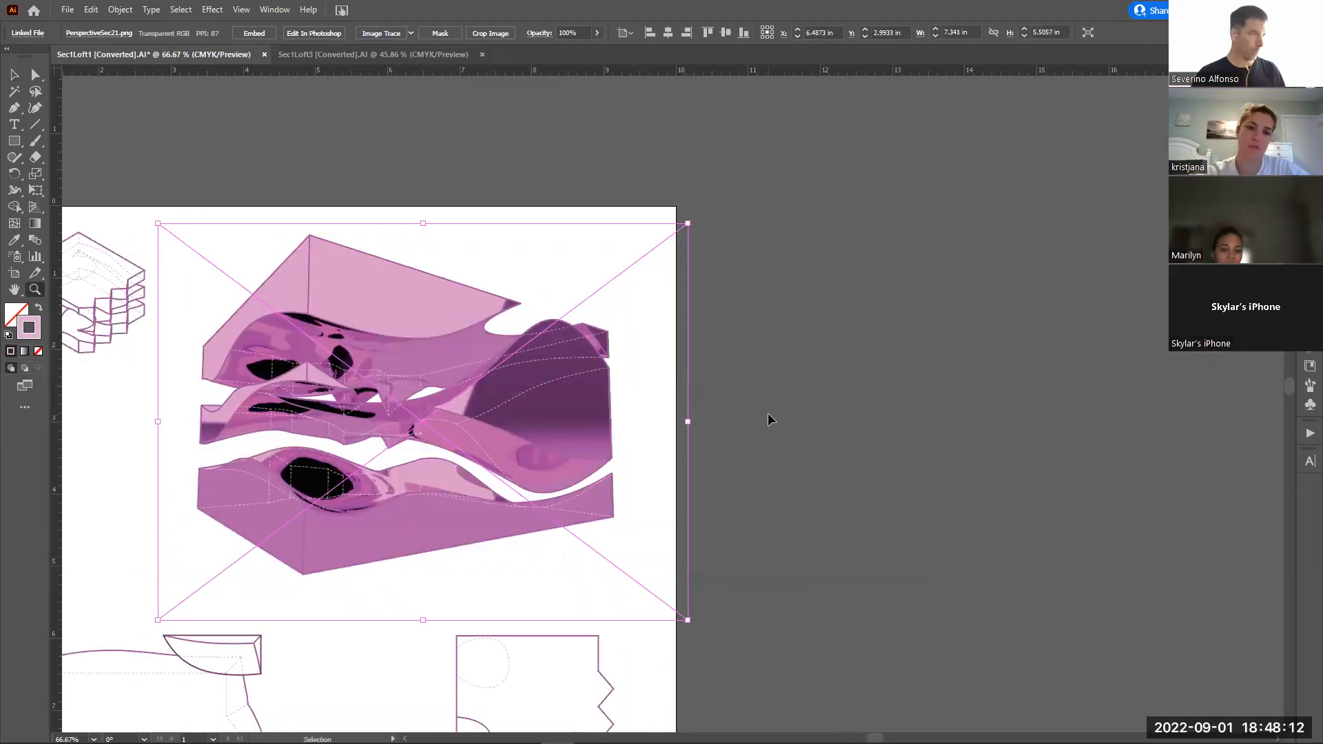
Examine how closely the image's edges match the linework at the model's upper-right corner
{"action": "key", "text": "ctrl+shift+a"}
{"action": "left_click_drag", "start_coordinate": [594, 318], "coordinate": [625, 368]}
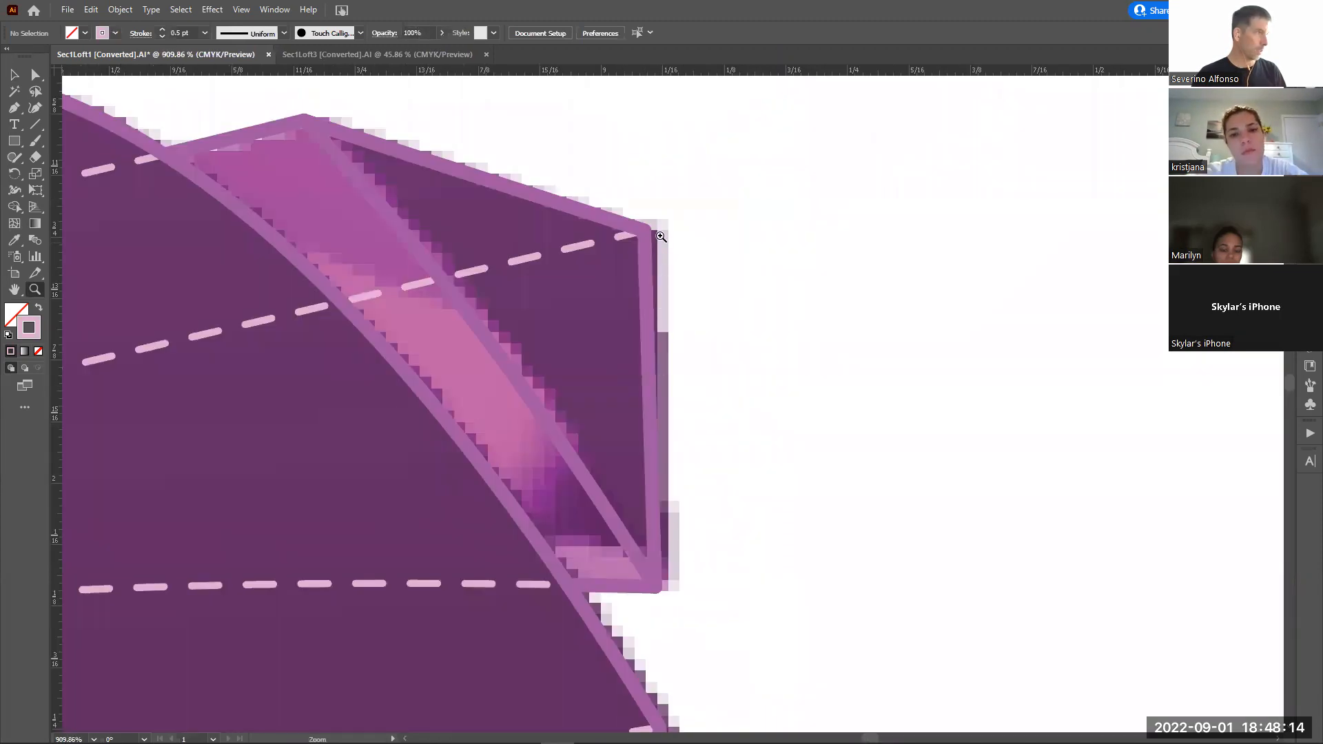
{"action": "left_click", "coordinate": [523, 246], "text": "alt"}
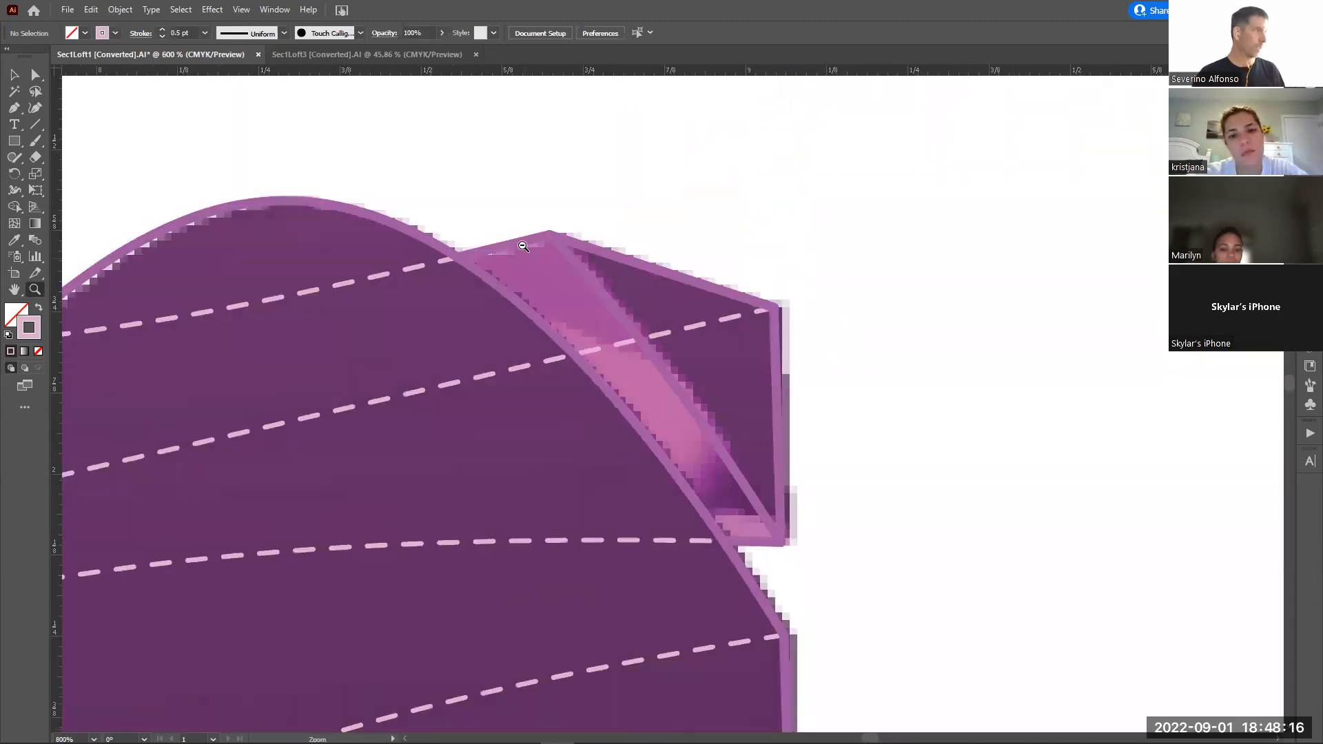
{"action": "left_click", "coordinate": [527, 247], "text": "alt"}
{"action": "left_click", "coordinate": [635, 351], "text": "alt"}
{"action": "left_click", "coordinate": [640, 377], "text": "alt"}
{"action": "left_click", "coordinate": [620, 624], "text": "alt"}
{"action": "left_click", "coordinate": [623, 537], "text": "alt"}
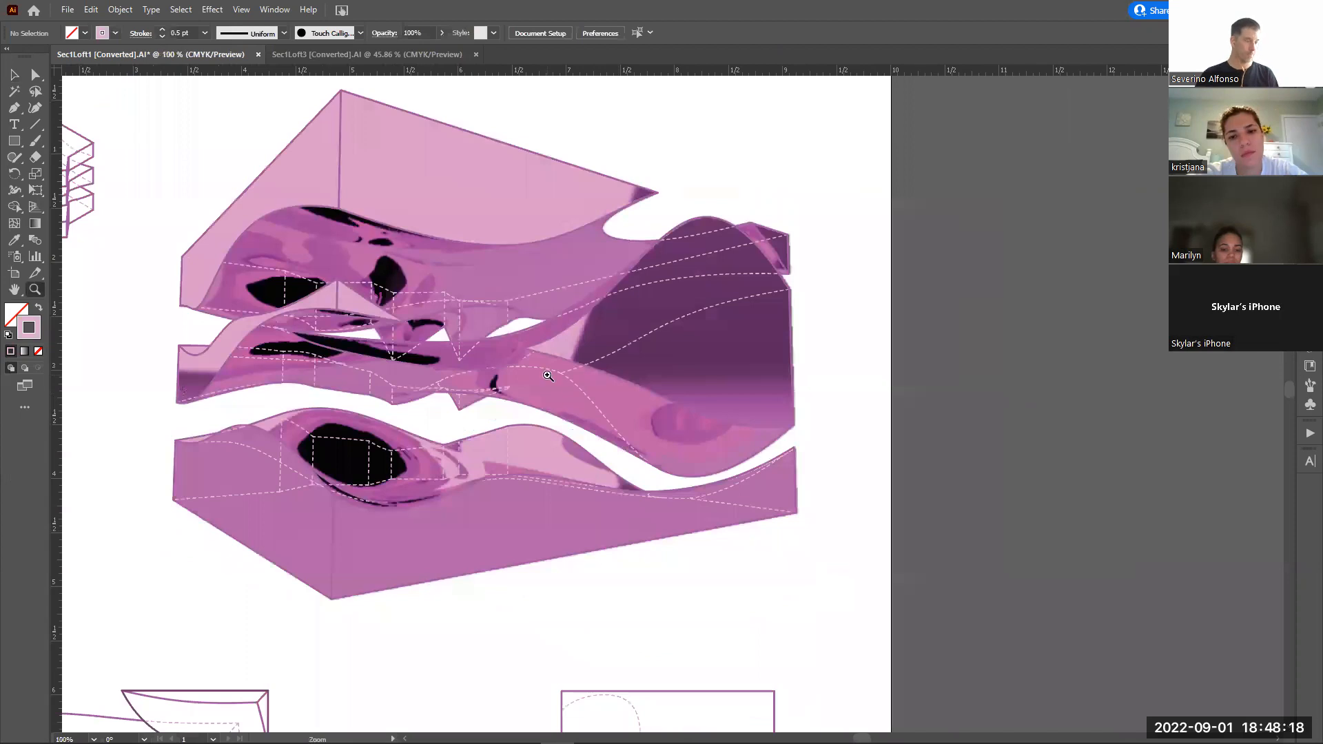
Reduce the perspective image to about 7.30 × 5.48 in from its upper-right corner and nudge it up
{"action": "key", "text": "v"}
{"action": "left_click", "coordinate": [877, 133]}
{"action": "scroll", "coordinate": [896, 117], "scroll_direction": "up", "scroll_amount": 1}
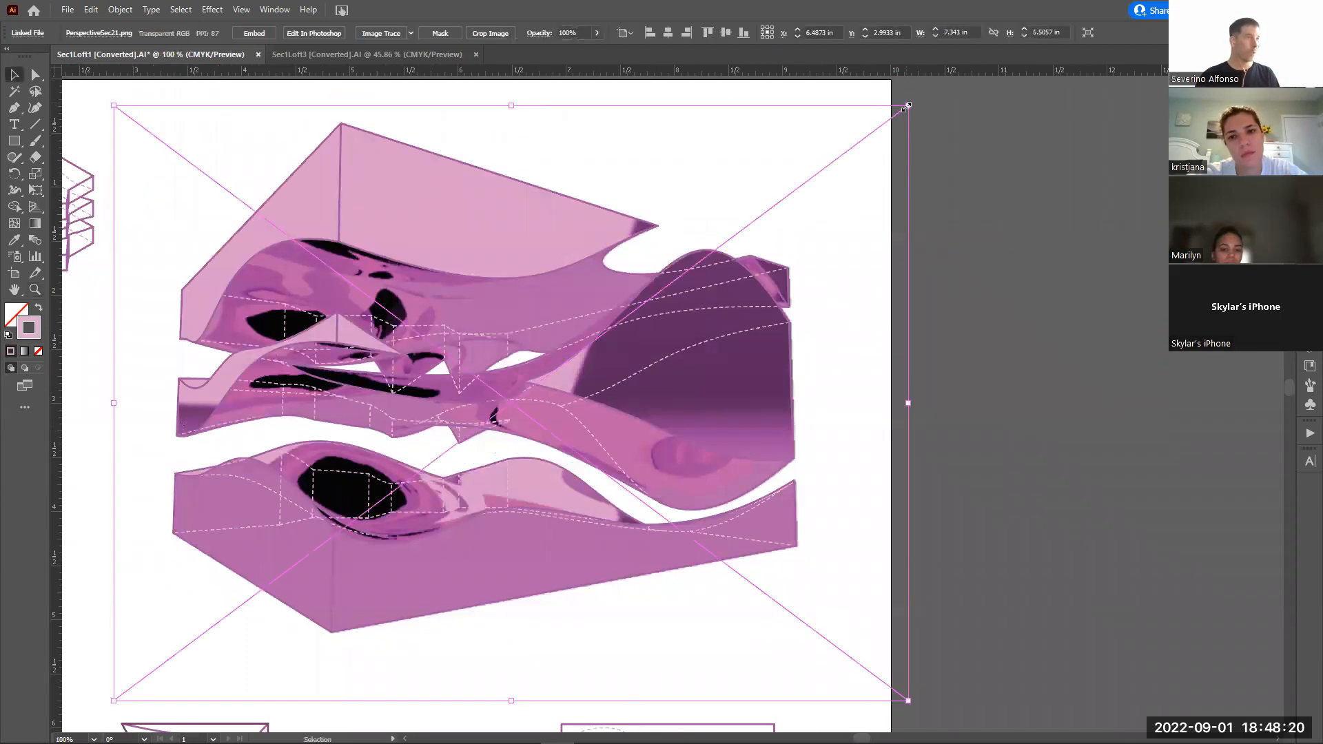
{"action": "left_click_drag", "start_coordinate": [908, 105], "coordinate": [905, 126]}
{"action": "key", "text": "Up"}
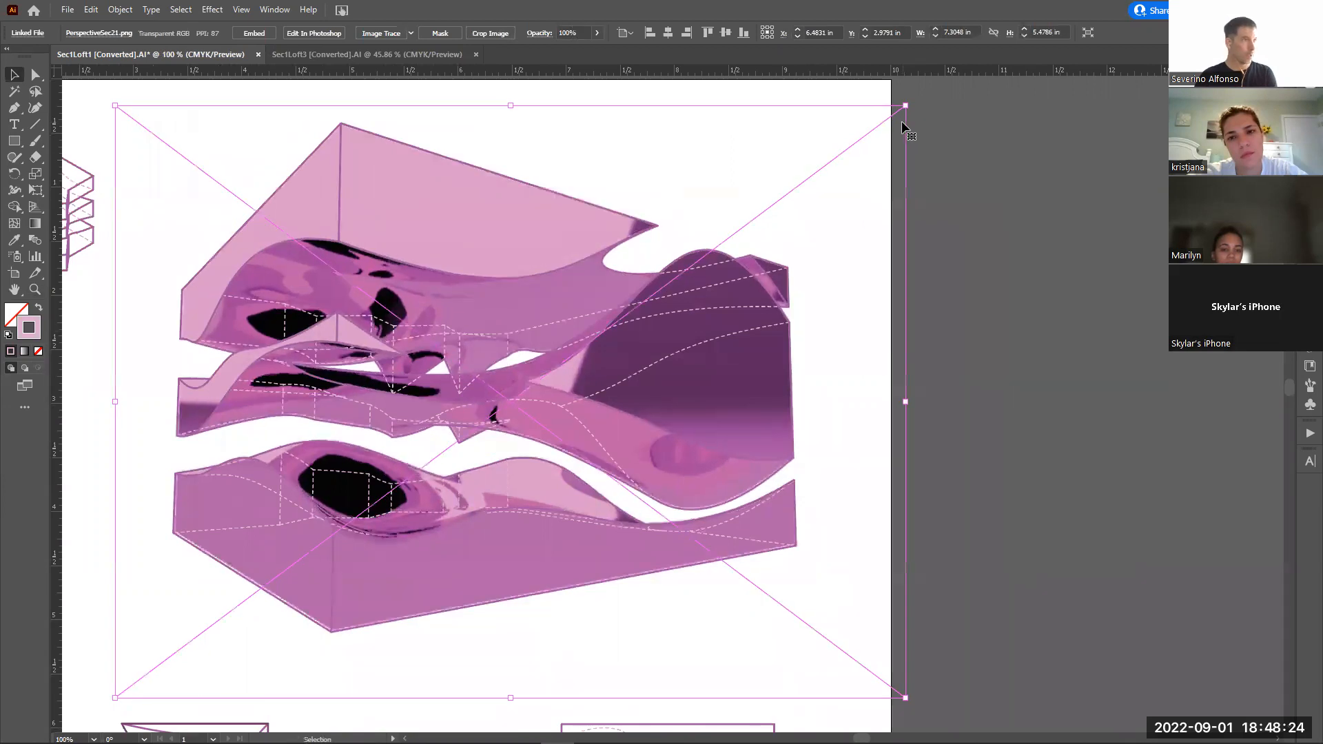
Enlarge the perspective image to about 7.33 × 5.50 in from its lower-left corner and nudge it right
{"action": "scroll", "coordinate": [438, 350], "scroll_direction": "down", "scroll_amount": 3}
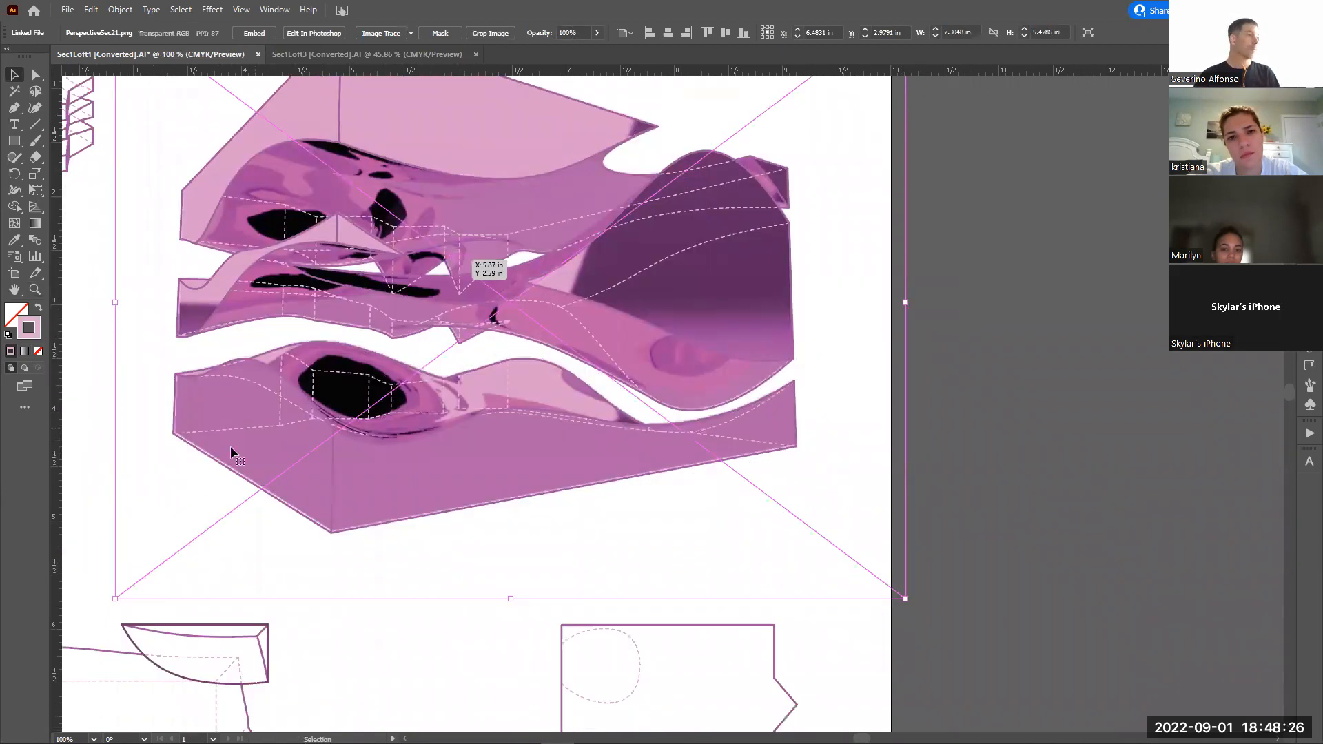
{"action": "left_click_drag", "start_coordinate": [115, 598], "coordinate": [147, 624]}
{"action": "left_click_drag", "start_coordinate": [522, 459], "coordinate": [540, 447], "text": "shift"}
{"action": "left_click", "coordinate": [912, 332], "text": "ctrl+alt"}
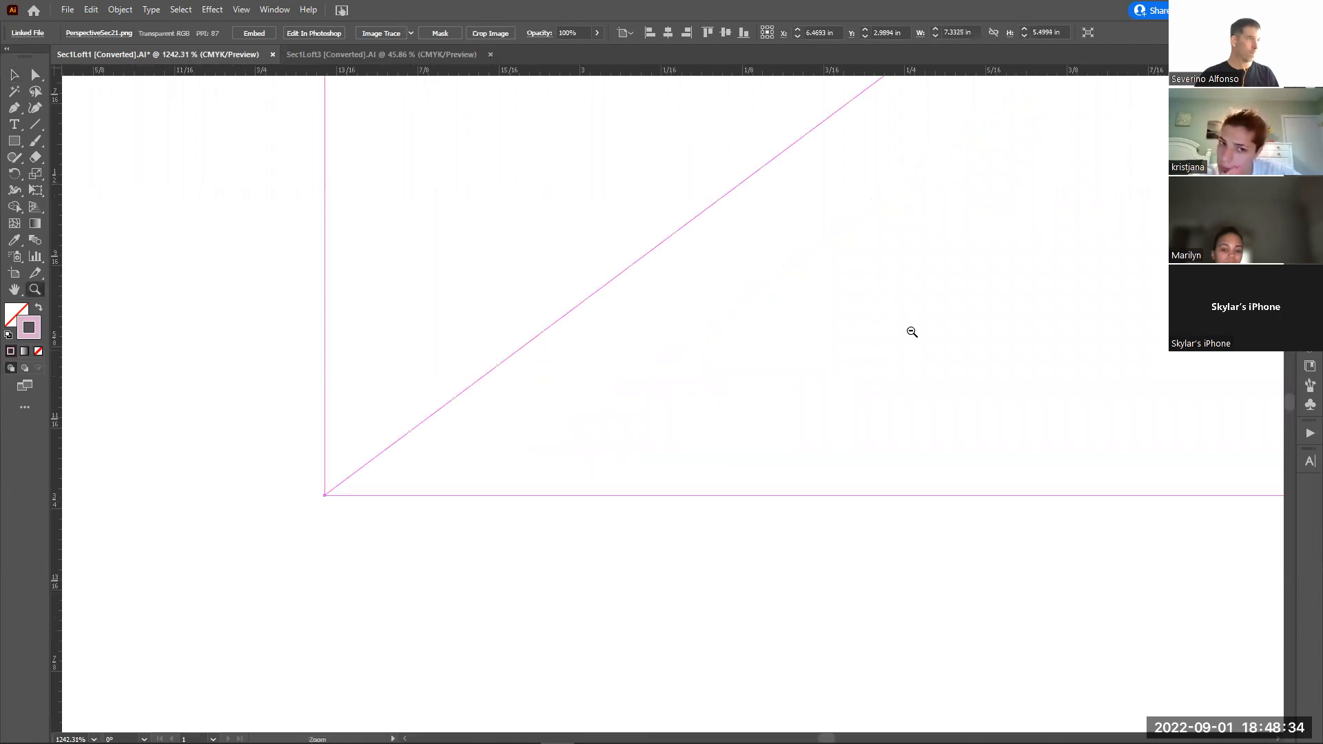
{"action": "left_click", "coordinate": [913, 332], "text": "ctrl+alt"}
{"action": "left_click", "coordinate": [916, 306], "text": "ctrl+alt"}
{"action": "left_click", "coordinate": [912, 290], "text": "ctrl+alt"}
{"action": "left_click", "coordinate": [784, 298], "text": "ctrl+alt"}
{"action": "left_click", "coordinate": [778, 299], "text": "ctrl+alt"}
{"action": "left_click", "coordinate": [736, 301], "text": "ctrl+alt"}
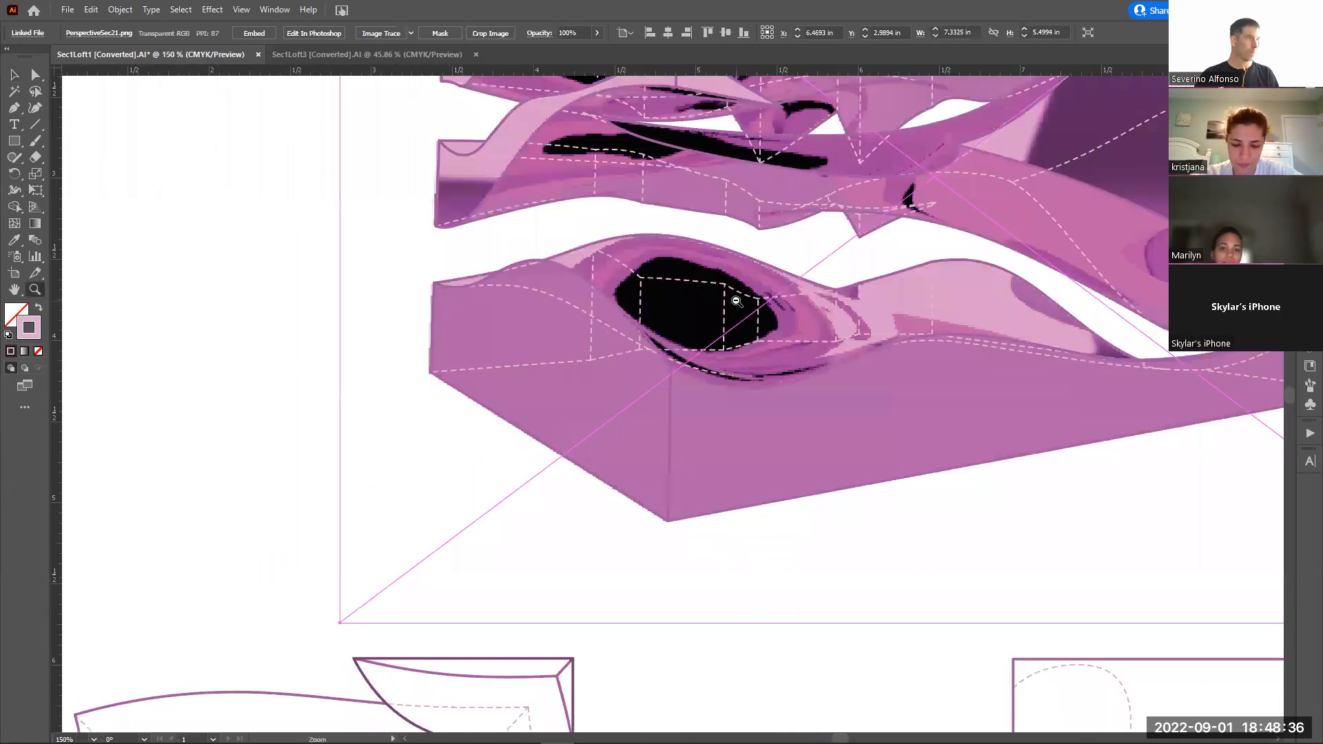
{"action": "left_click", "coordinate": [737, 301], "text": "ctrl+alt"}
{"action": "key", "text": "Right"}
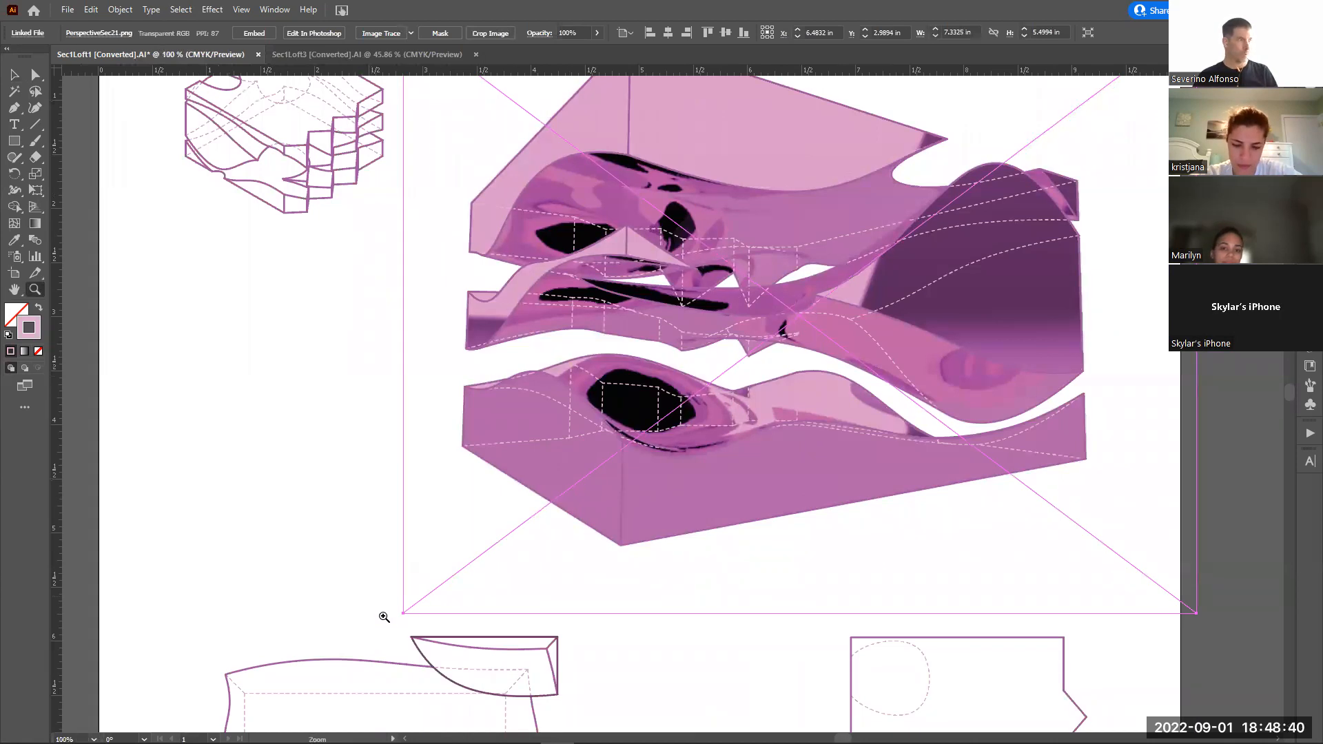
Trim the perspective image to about 7.32 × 5.49 in from its lower-left corner and shift it slightly left
{"action": "left_click_drag", "start_coordinate": [372, 596], "coordinate": [422, 649], "text": "ctrl"}
{"action": "left_click_drag", "start_coordinate": [568, 252], "coordinate": [579, 244]}
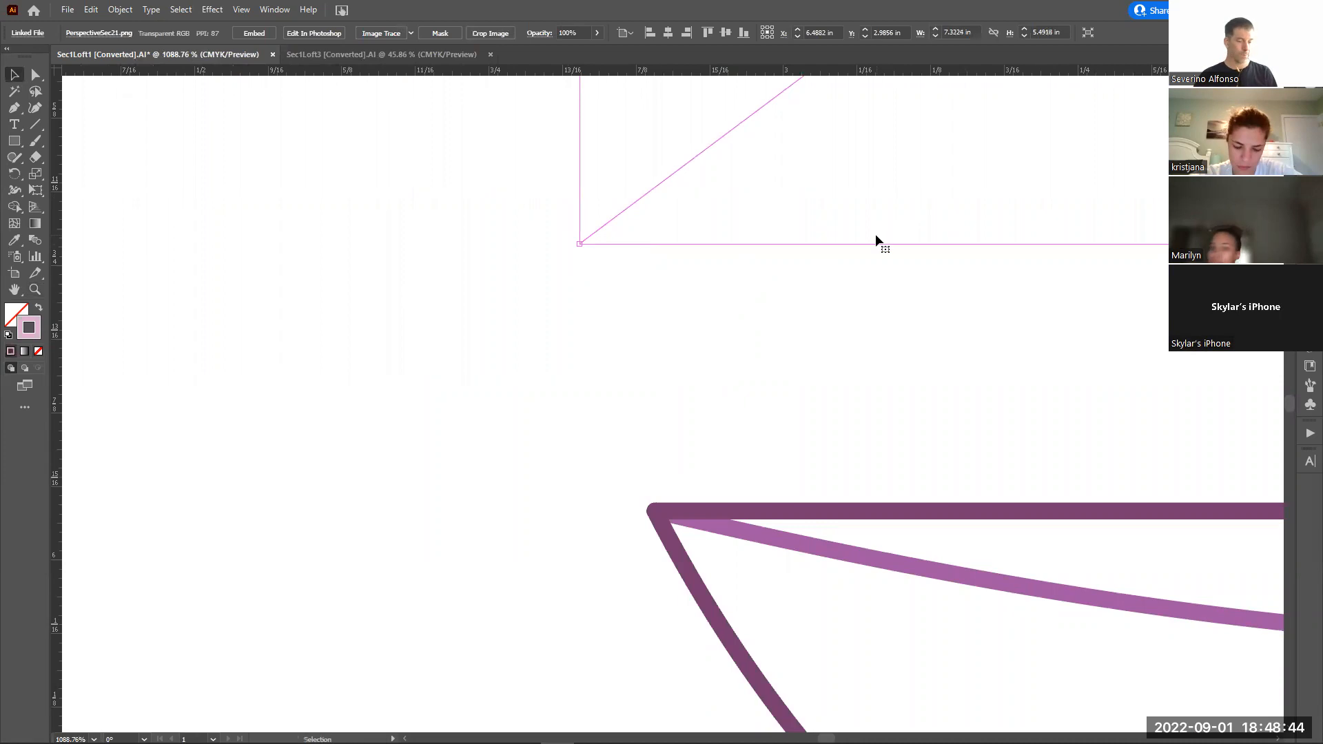
{"action": "key", "text": "z"}
{"action": "left_click", "coordinate": [926, 306], "text": "alt"}
{"action": "left_click", "coordinate": [974, 248], "text": "alt"}
{"action": "left_click", "coordinate": [974, 234], "text": "alt"}
{"action": "left_click", "coordinate": [975, 236], "text": "alt"}
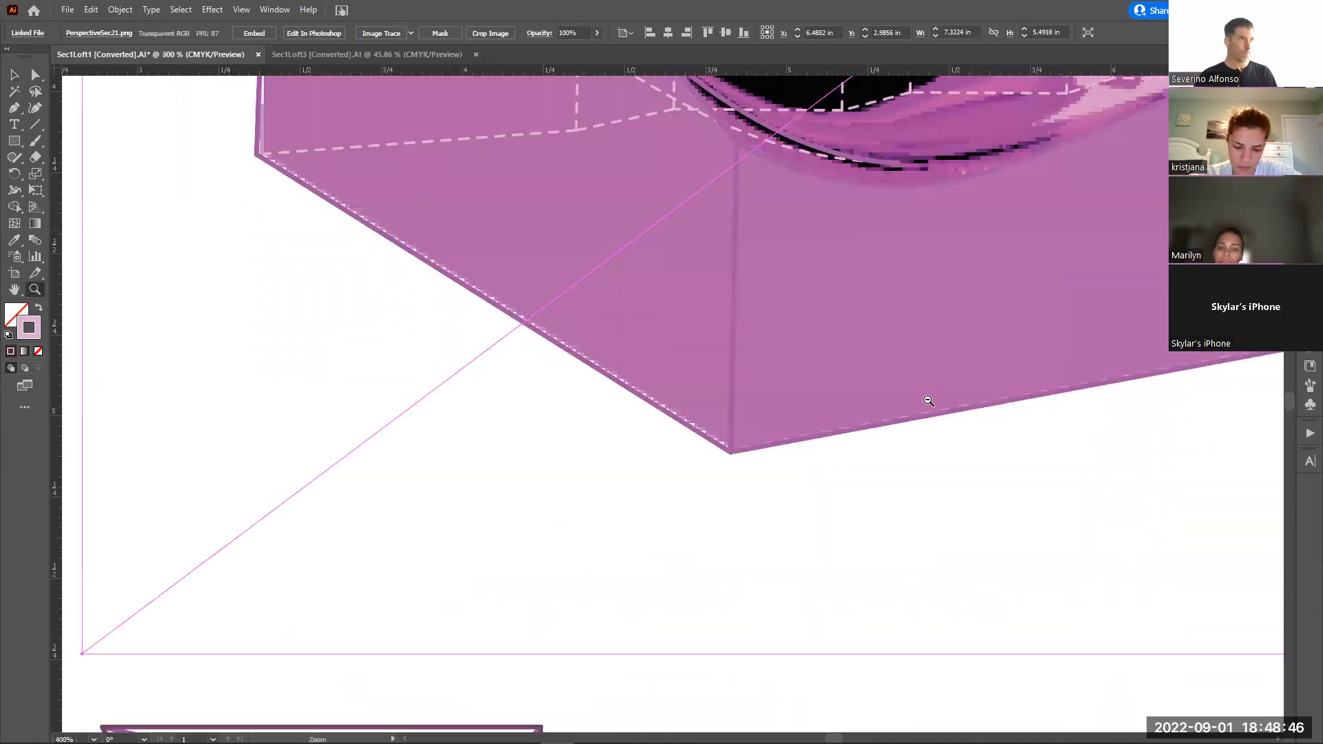
{"action": "left_click", "coordinate": [928, 400], "text": "alt"}
{"action": "left_click", "coordinate": [928, 400], "text": "alt"}
{"action": "left_click", "coordinate": [758, 386], "text": "alt"}
{"action": "left_click", "coordinate": [596, 372], "text": "alt"}
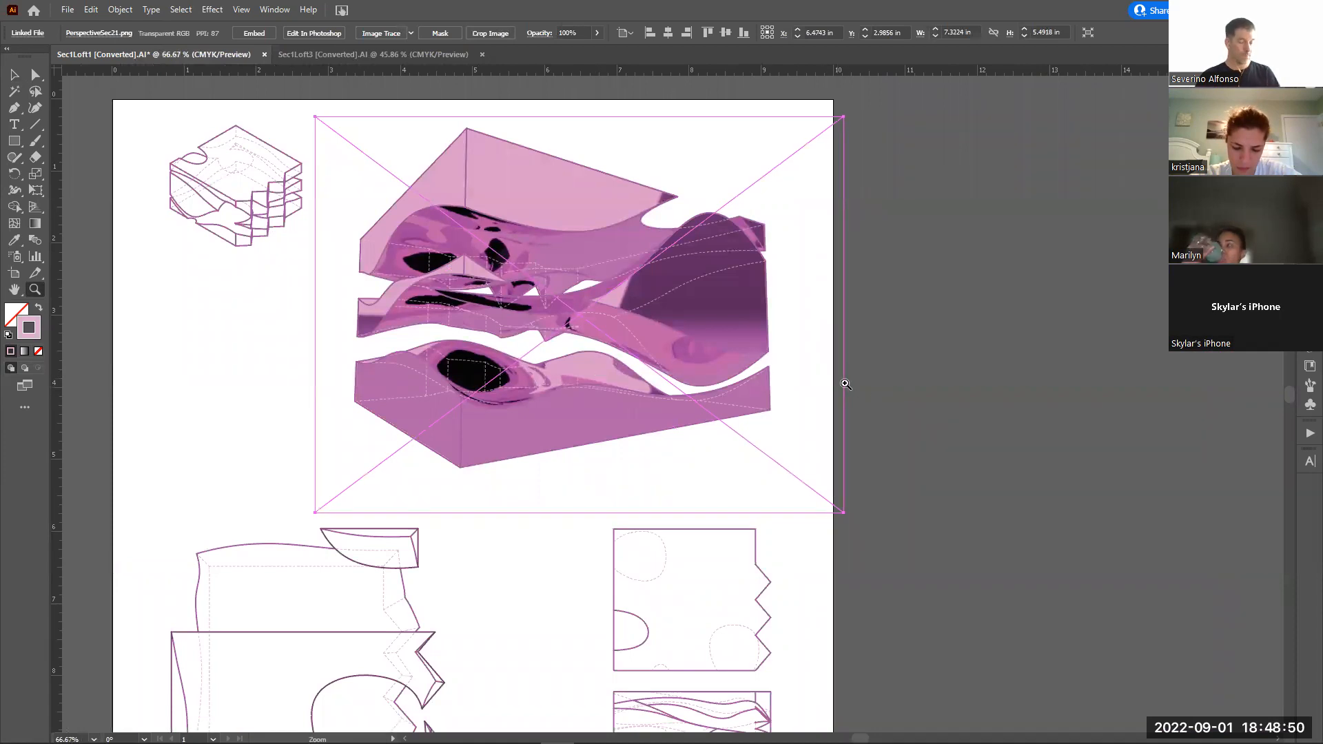
Select all artwork on the hidden-lines layer and set its stroke color to bright magenta EB31FF
{"action": "key", "text": "ctrl+shift+a"}
{"action": "left_click_drag", "start_coordinate": [299, 149], "coordinate": [1033, 553]}
{"action": "left_click_drag", "start_coordinate": [919, 544], "coordinate": [997, 568]}
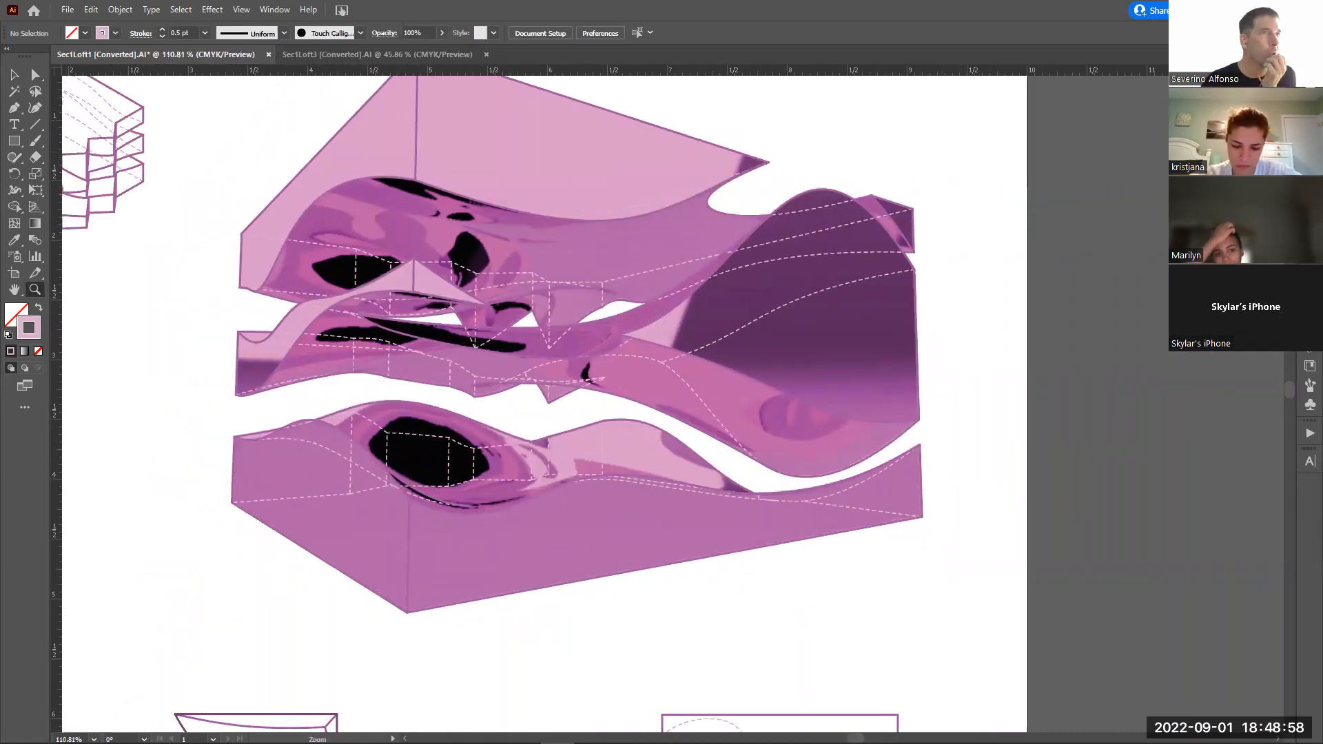
{"action": "key", "text": "F7"}
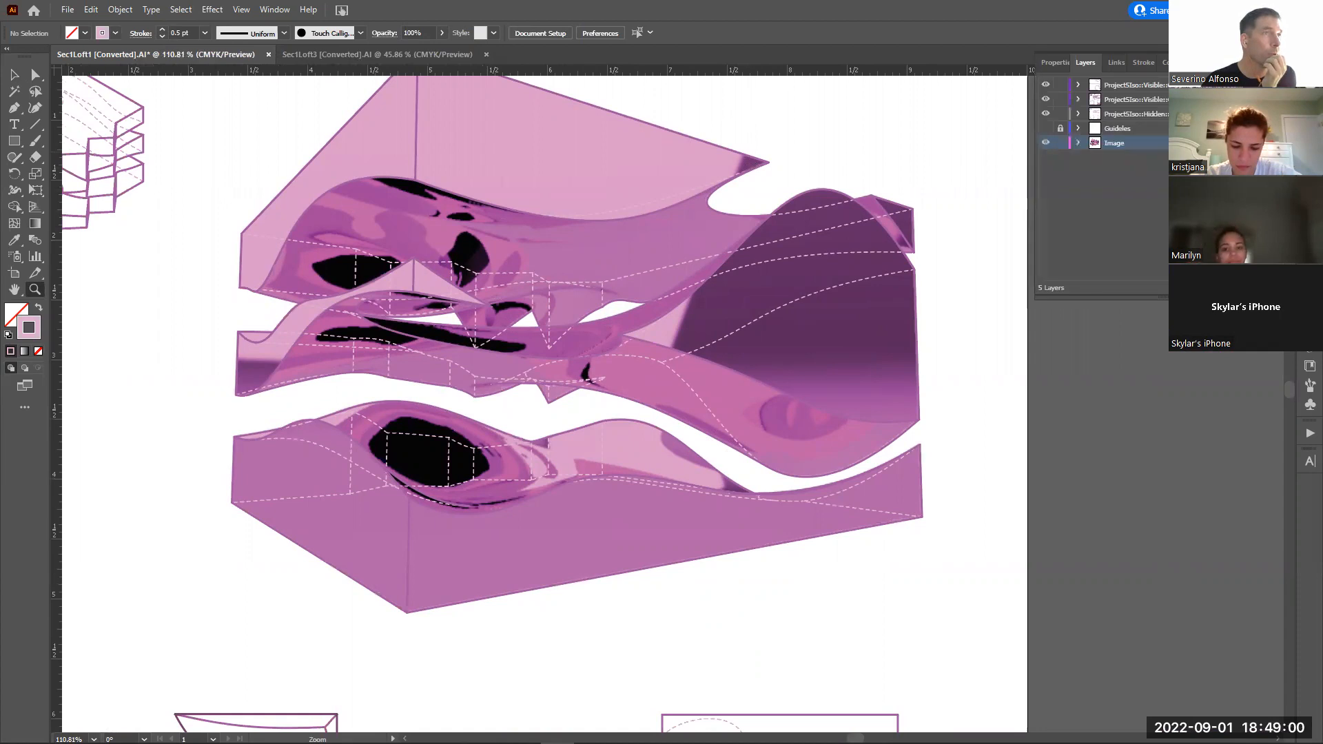
{"action": "left_click", "coordinate": [1265, 114]}
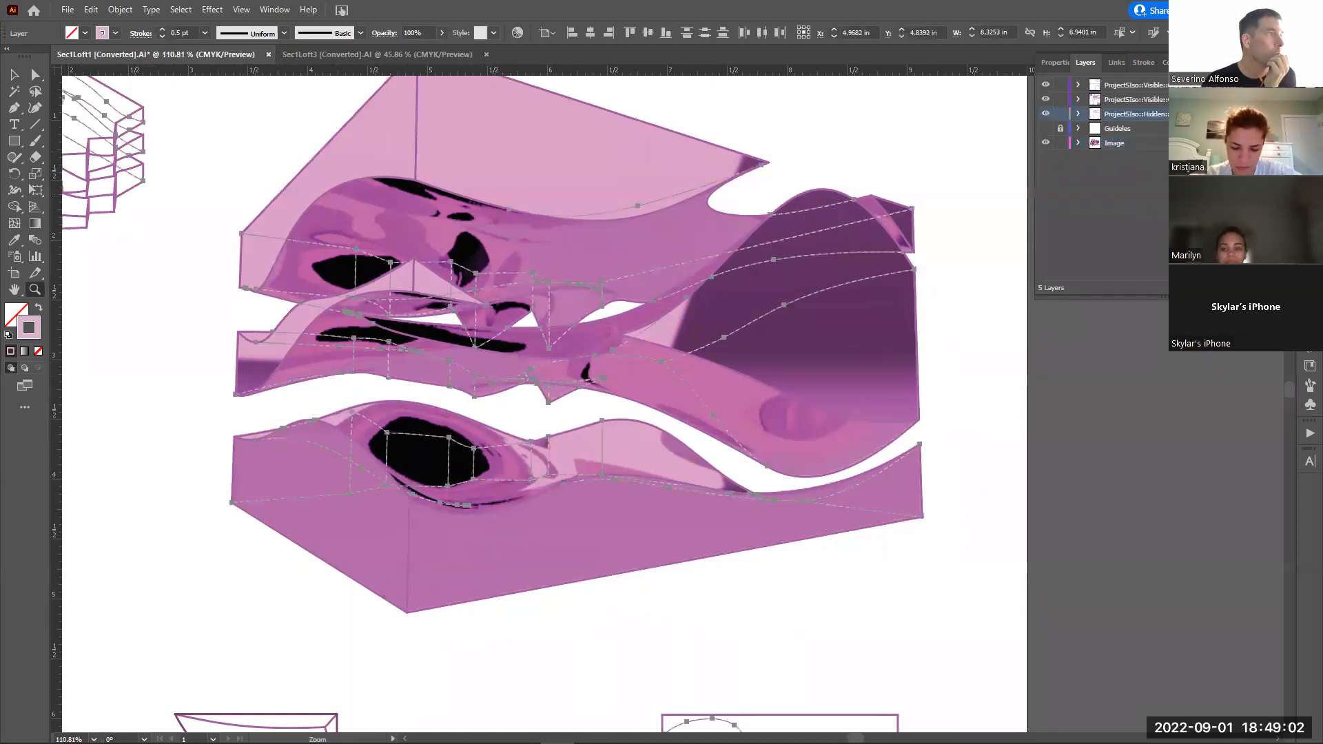
{"action": "key", "text": "F7"}
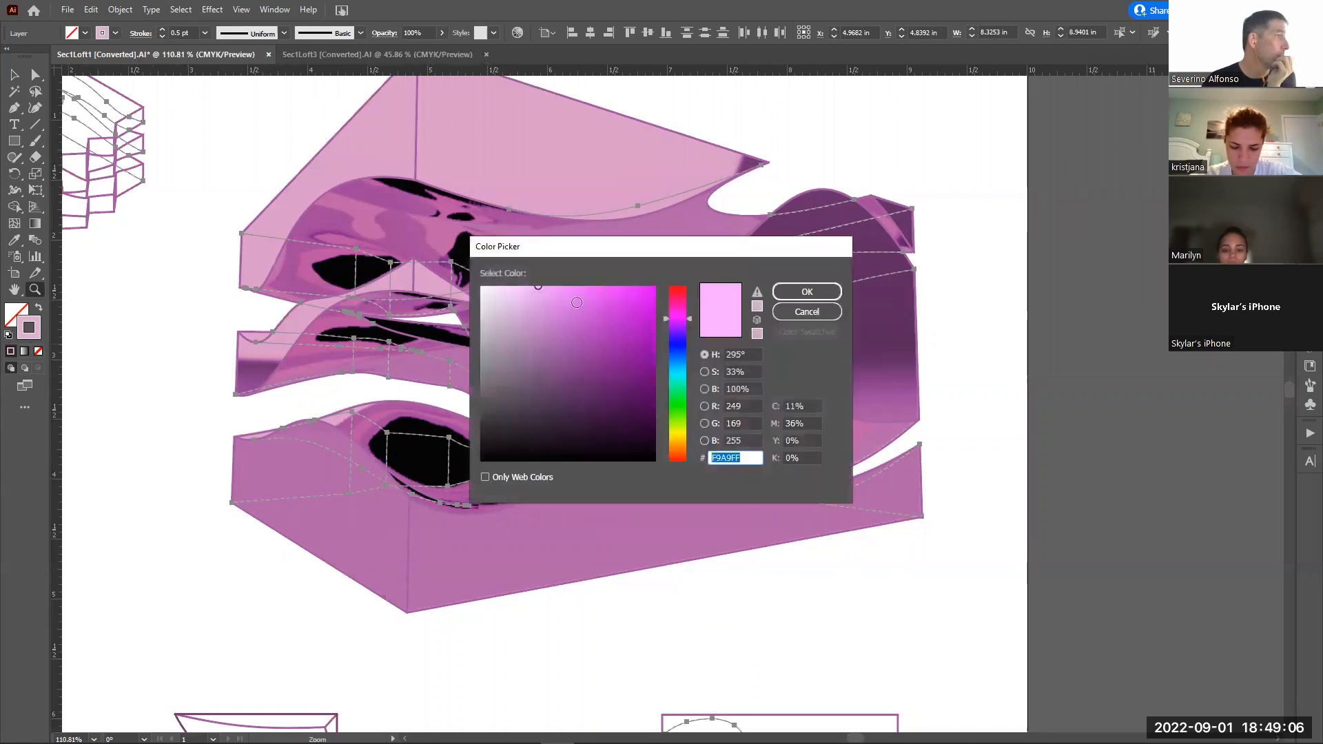
{"action": "left_click", "coordinate": [587, 293]}
{"action": "left_click_drag", "start_coordinate": [600, 285], "coordinate": [623, 281]}
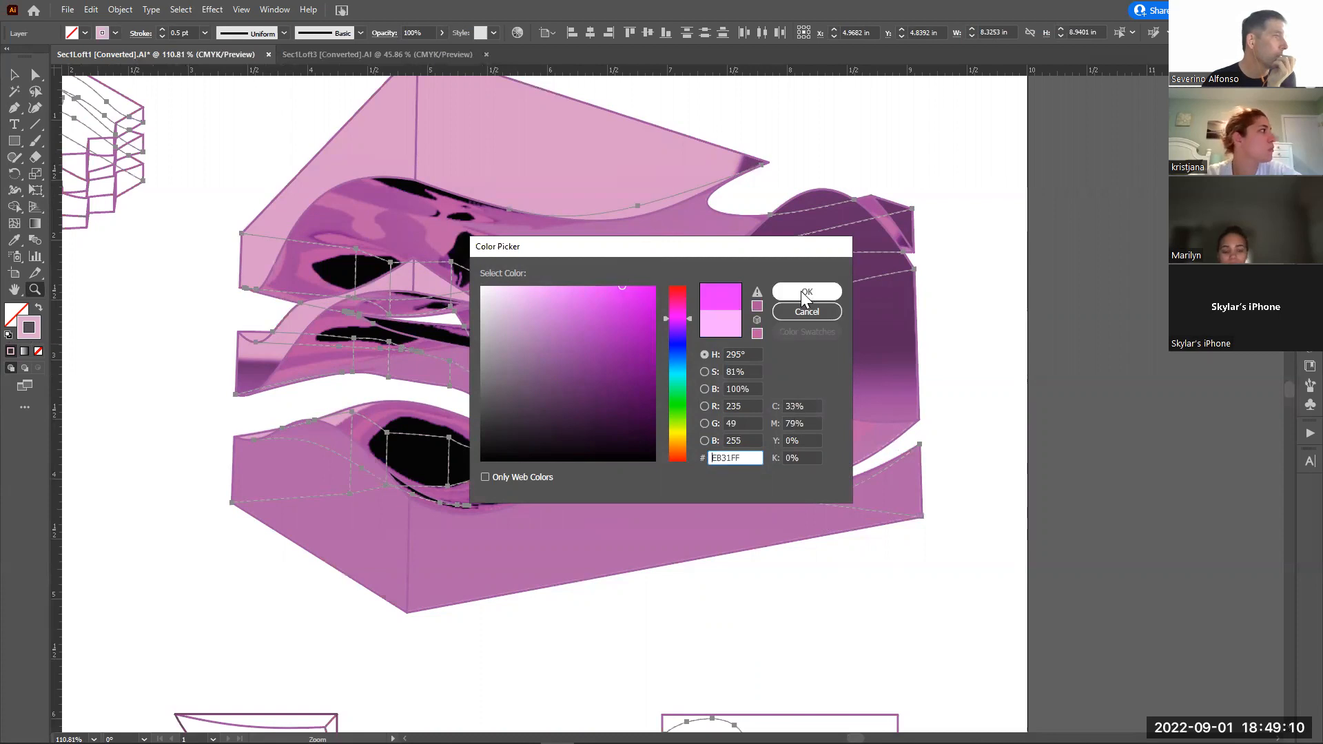
{"action": "left_click", "coordinate": [804, 294]}
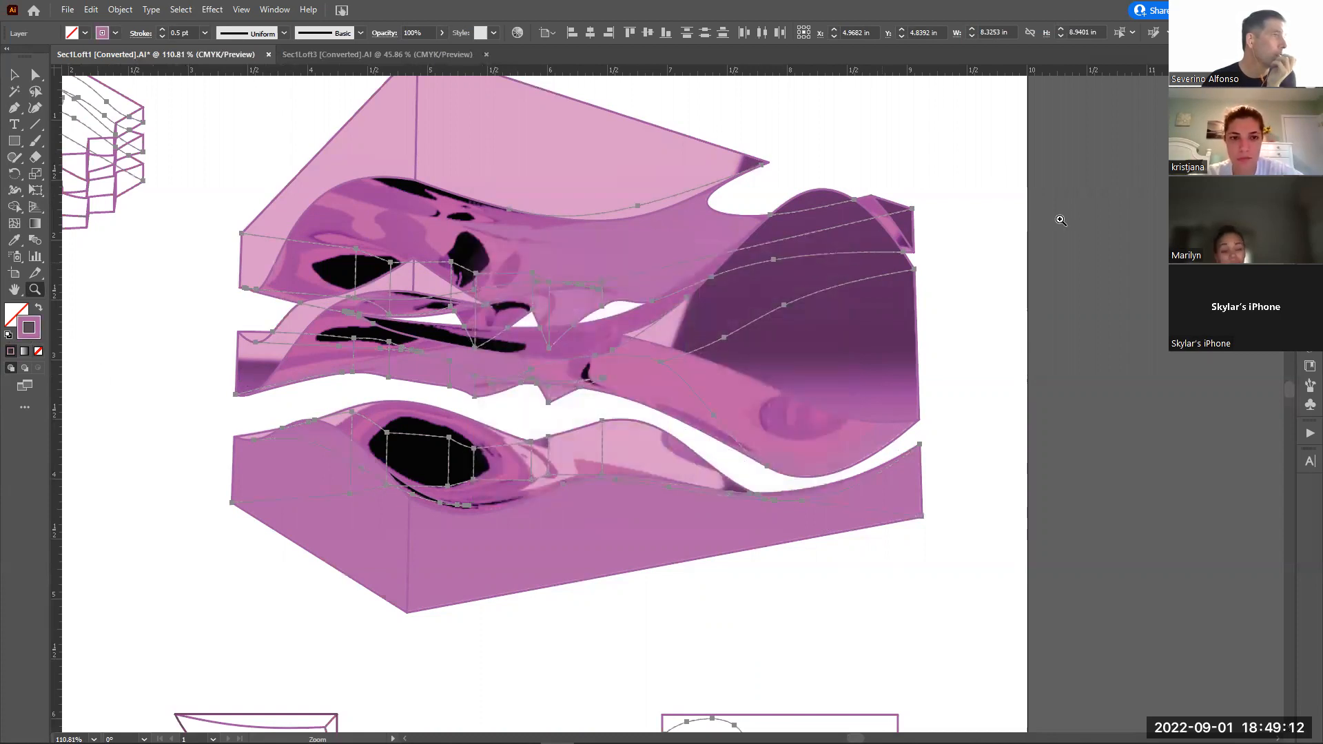
Set the stroke weight of the dashed hidden lines to 0.25 pt
{"action": "left_click", "coordinate": [1309, 124]}
{"action": "left_click", "coordinate": [1235, 84]}
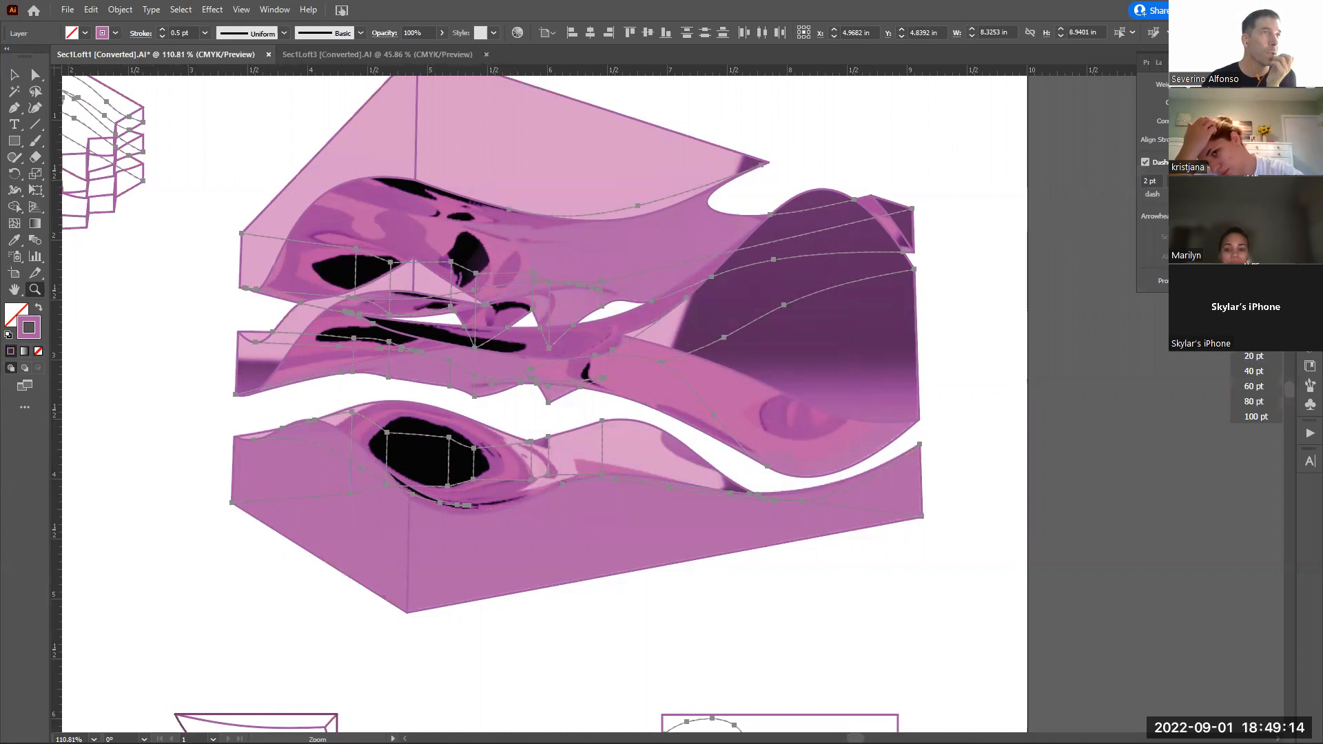
{"action": "left_click", "coordinate": [1254, 173]}
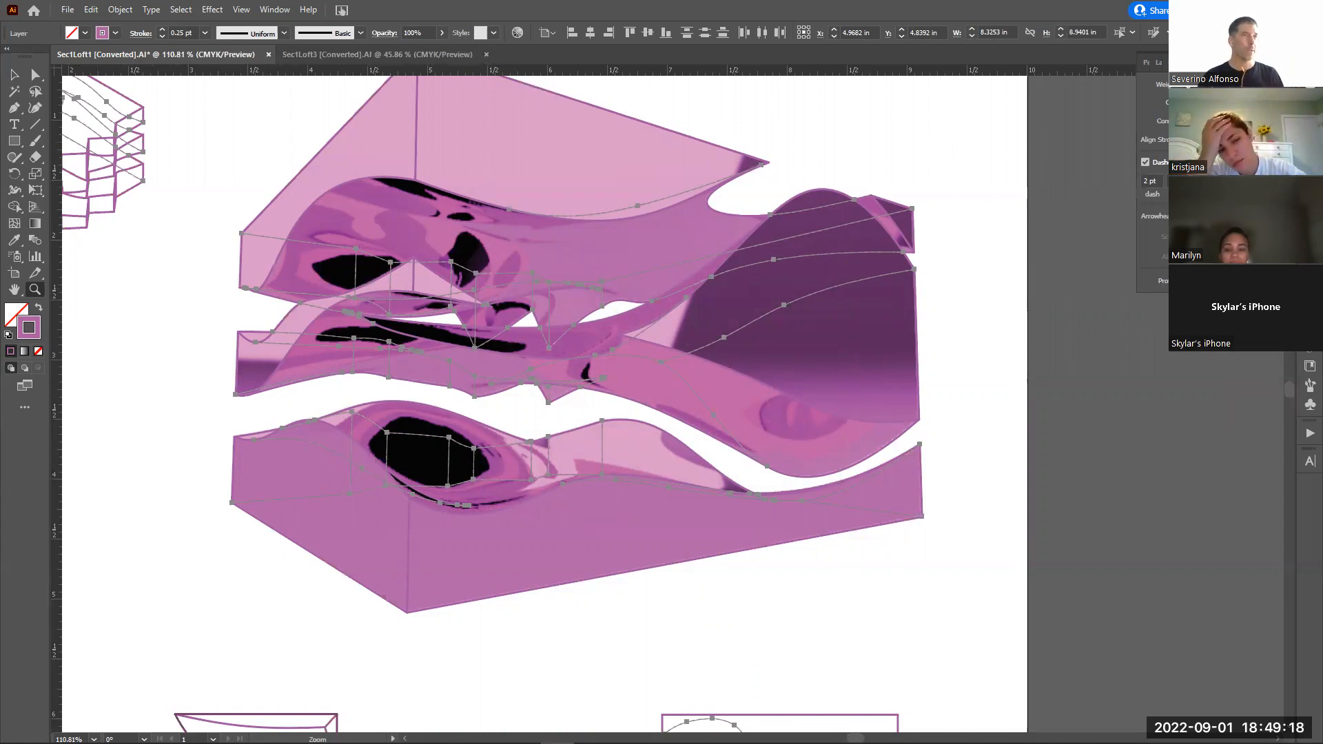
Select all artwork on the second visible-lines layer and set its stroke color to dark purple 531D56
{"action": "left_click", "coordinate": [1310, 85]}
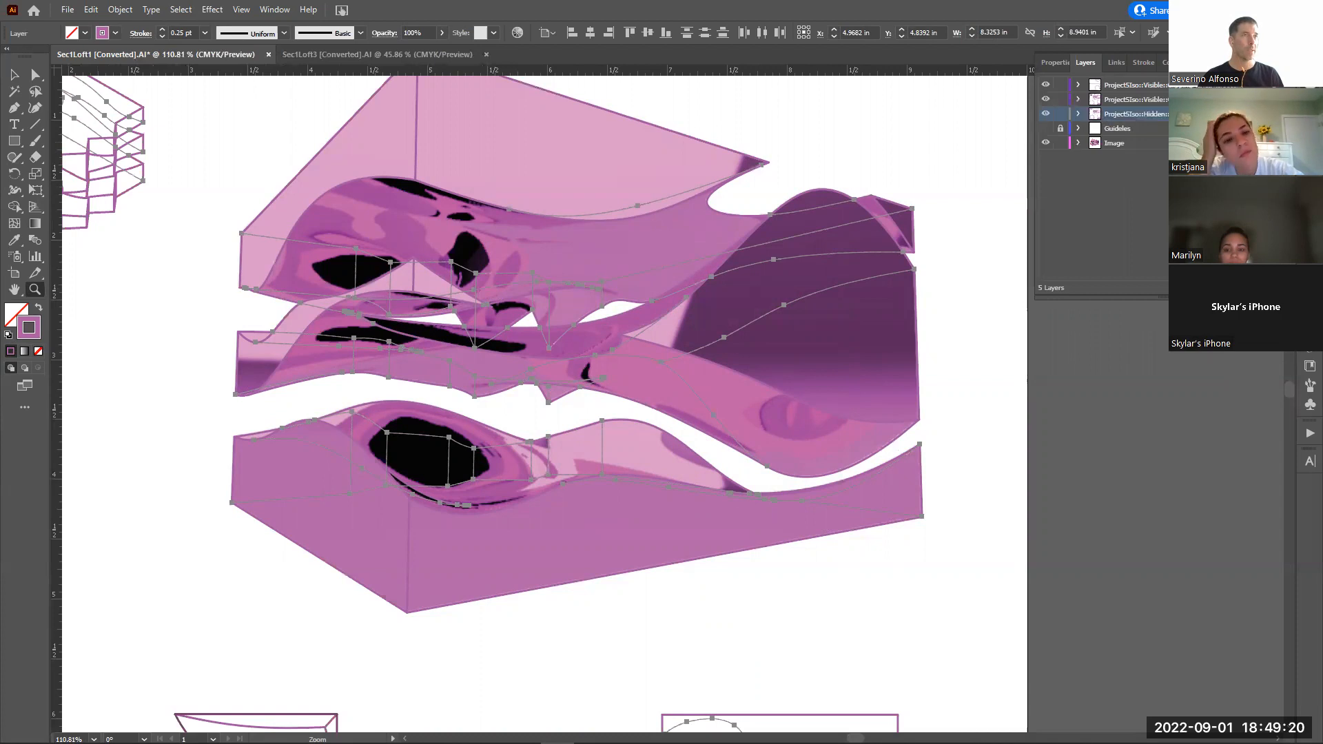
{"action": "left_click", "coordinate": [1274, 100]}
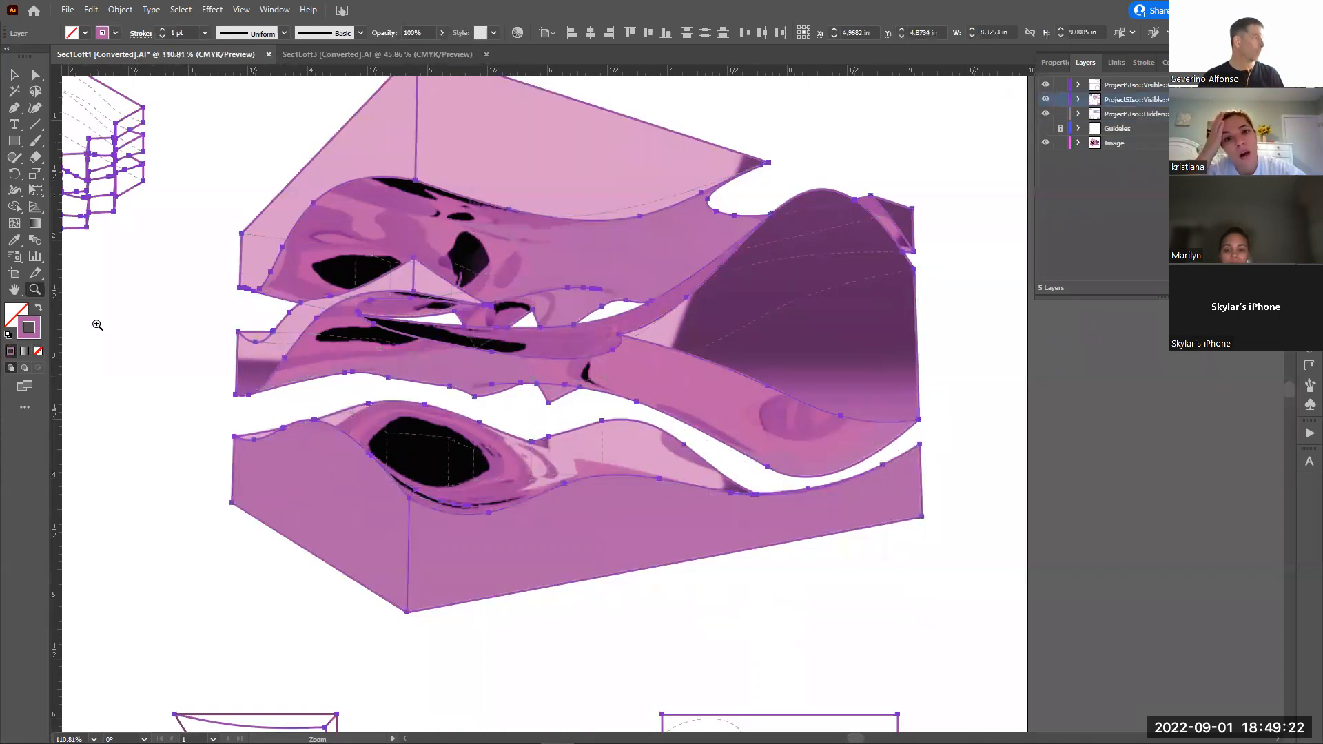
{"action": "double_click", "coordinate": [28, 327]}
{"action": "left_click_drag", "start_coordinate": [574, 359], "coordinate": [597, 402]}
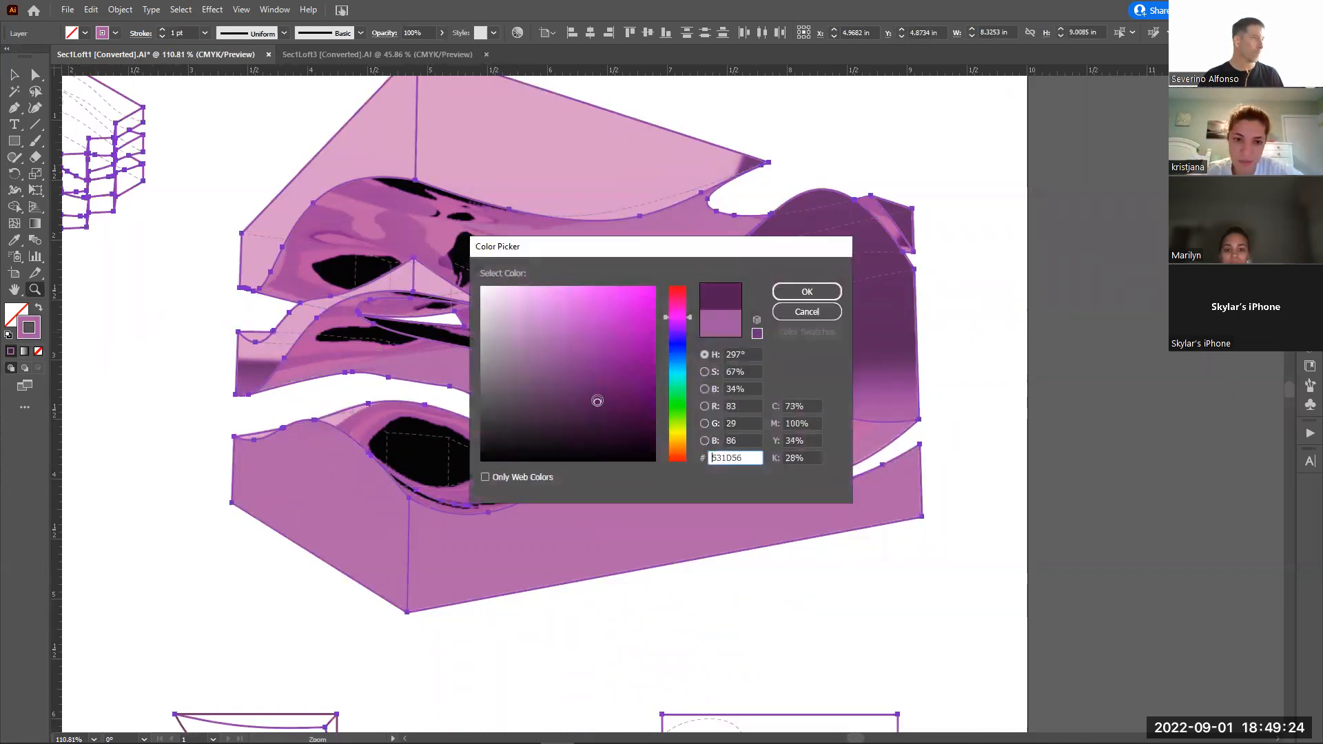
{"action": "left_click", "coordinate": [806, 293]}
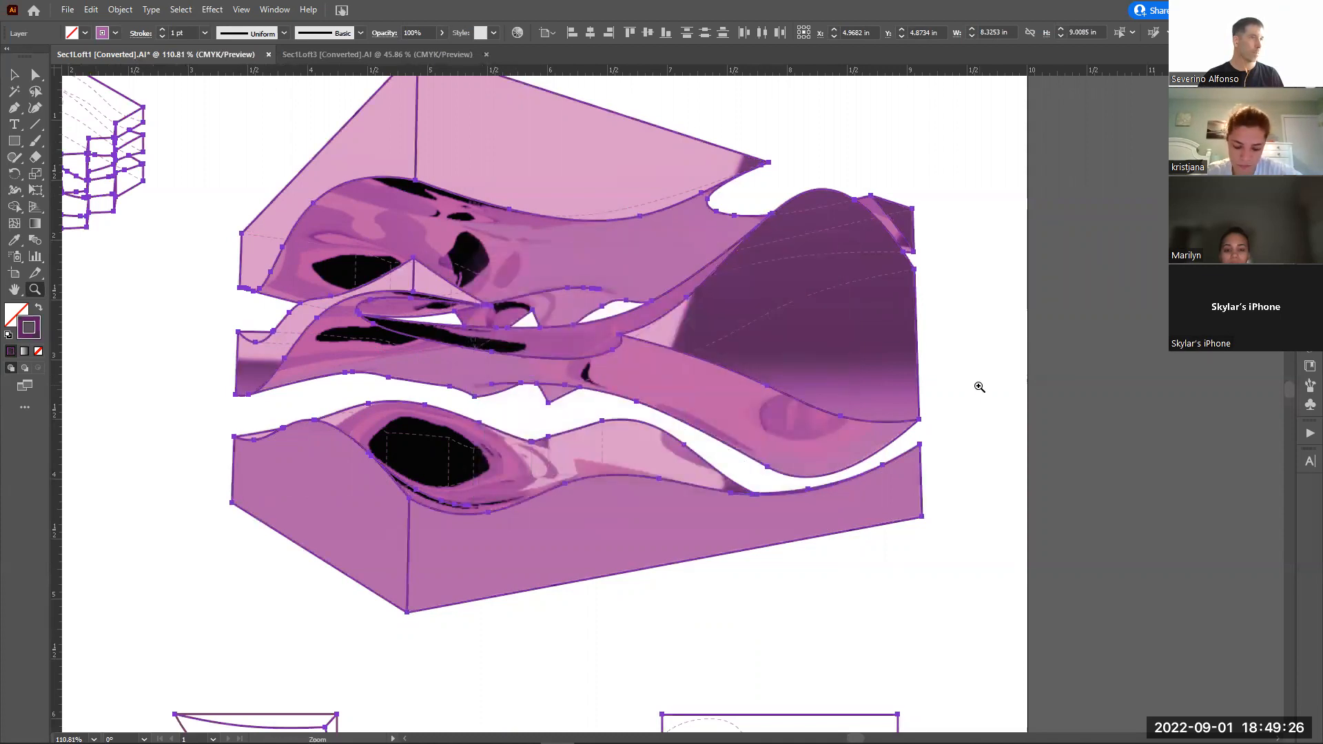
{"action": "left_click", "coordinate": [1047, 422], "text": "ctrl"}
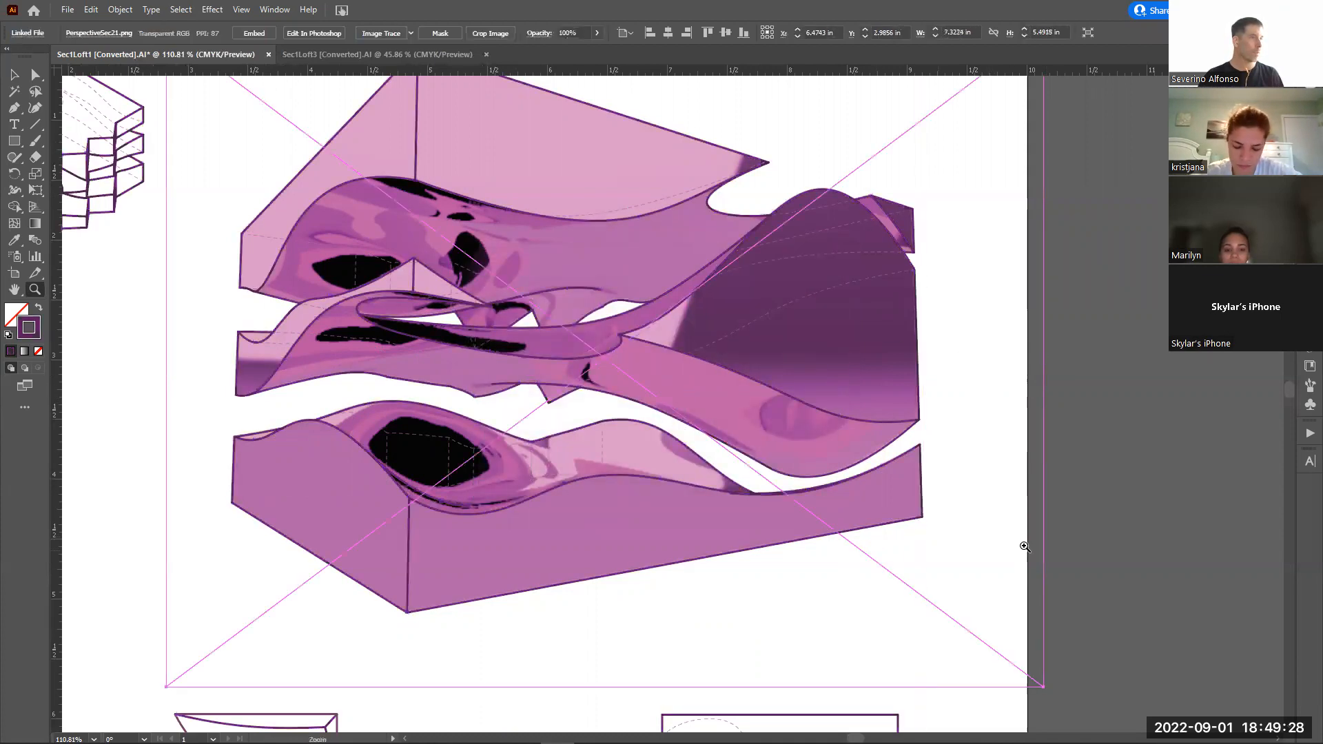
Lower the opacity of the linked perspective image so its colors look lighter beneath the linework
{"action": "left_click", "coordinate": [751, 427], "text": "alt"}
{"action": "left_click", "coordinate": [664, 404], "text": "alt"}
{"action": "left_click_drag", "start_coordinate": [591, 400], "coordinate": [666, 376]}
{"action": "key", "text": "v"}
{"action": "left_click", "coordinate": [870, 441]}
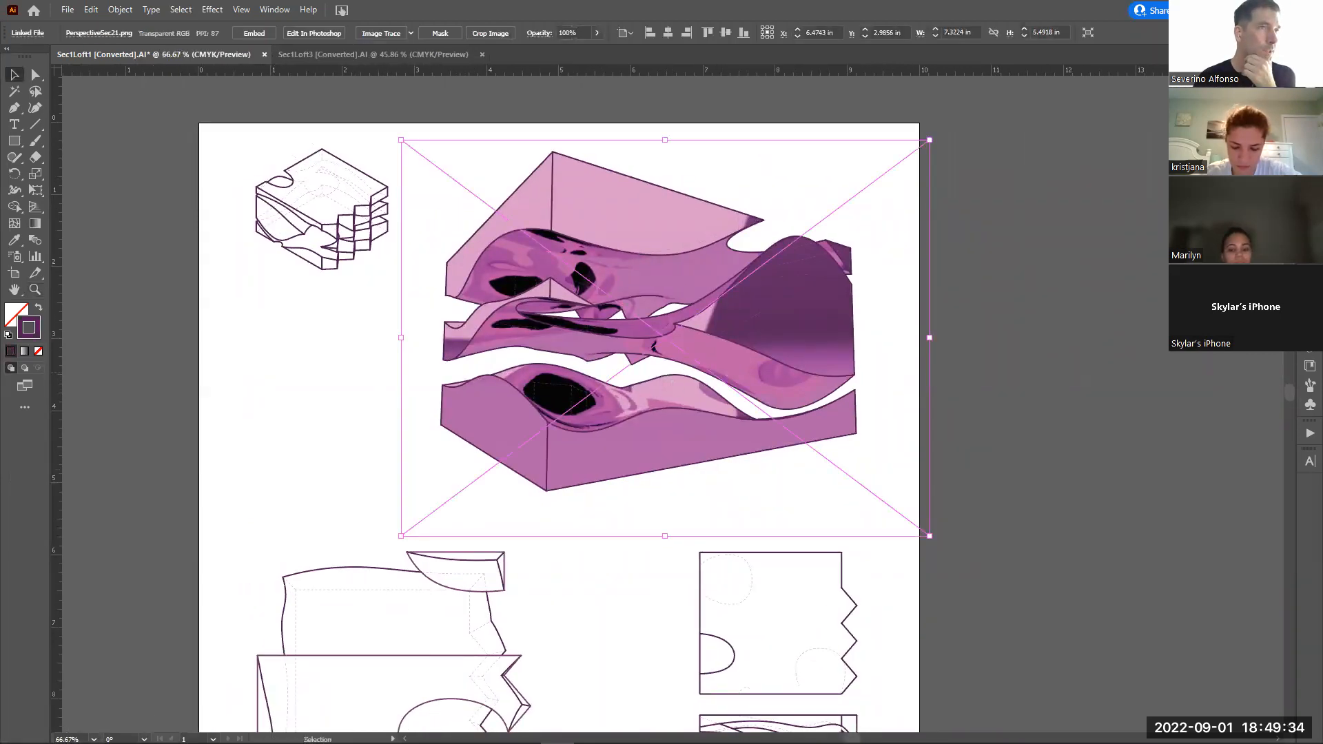
{"action": "left_click", "coordinate": [276, 10]}
{"action": "left_click", "coordinate": [276, 9]}
{"action": "left_click", "coordinate": [1310, 297]}
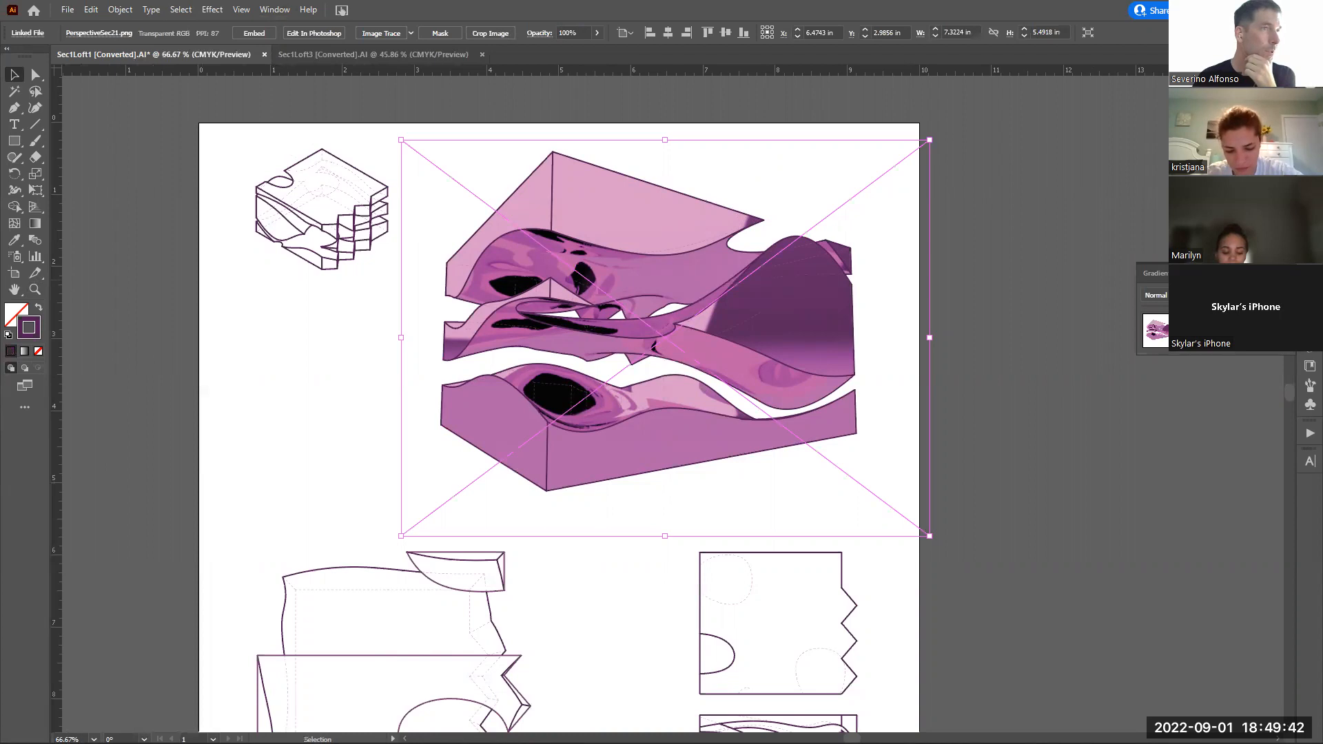
{"action": "left_click", "coordinate": [1088, 493]}
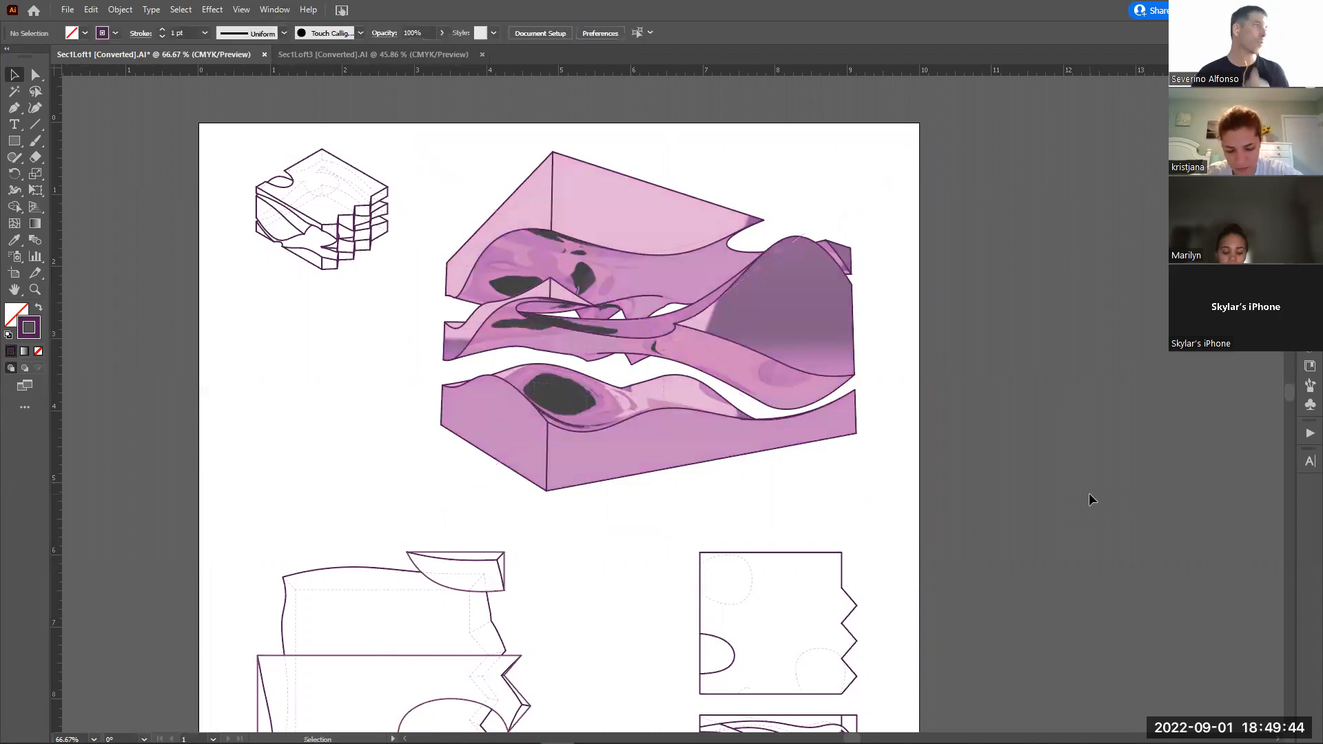
{"action": "key", "text": "z"}
{"action": "left_click", "coordinate": [791, 474], "text": "alt"}
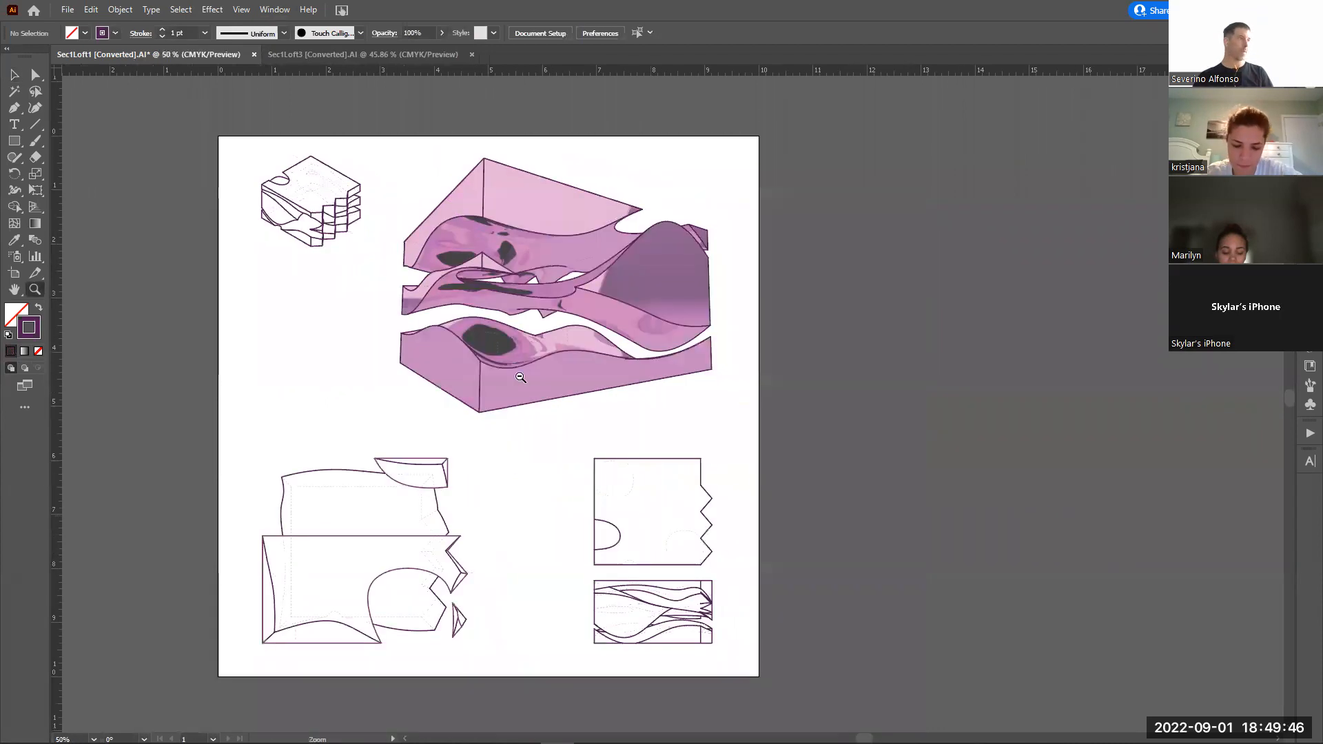
{"action": "left_click", "coordinate": [521, 376], "text": "alt"}
{"action": "left_click_drag", "start_coordinate": [485, 273], "coordinate": [850, 576]}
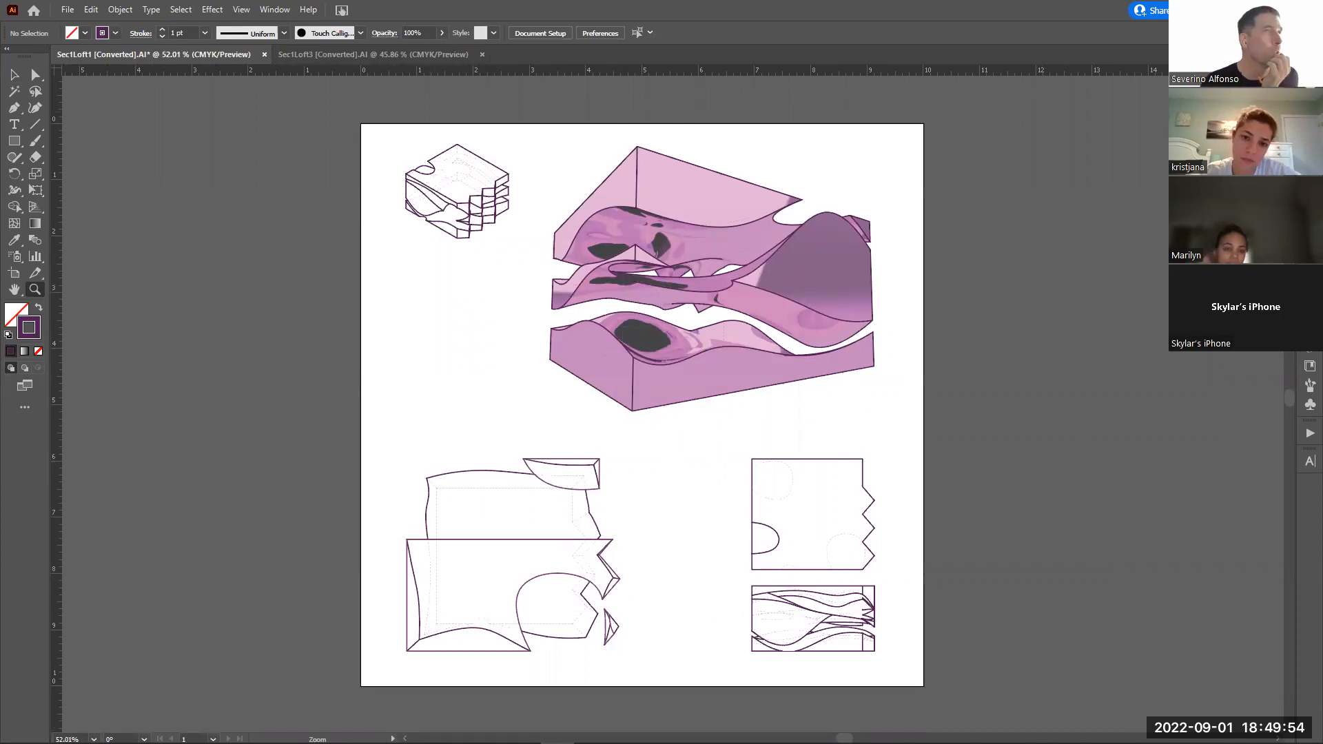
Hide the second visible-lines, hidden-lines and Image layers so only the section-cut outlines on the uppermost layer remain, and clear the selection
{"action": "left_click", "coordinate": [1310, 88]}
{"action": "left_click", "coordinate": [1130, 84]}
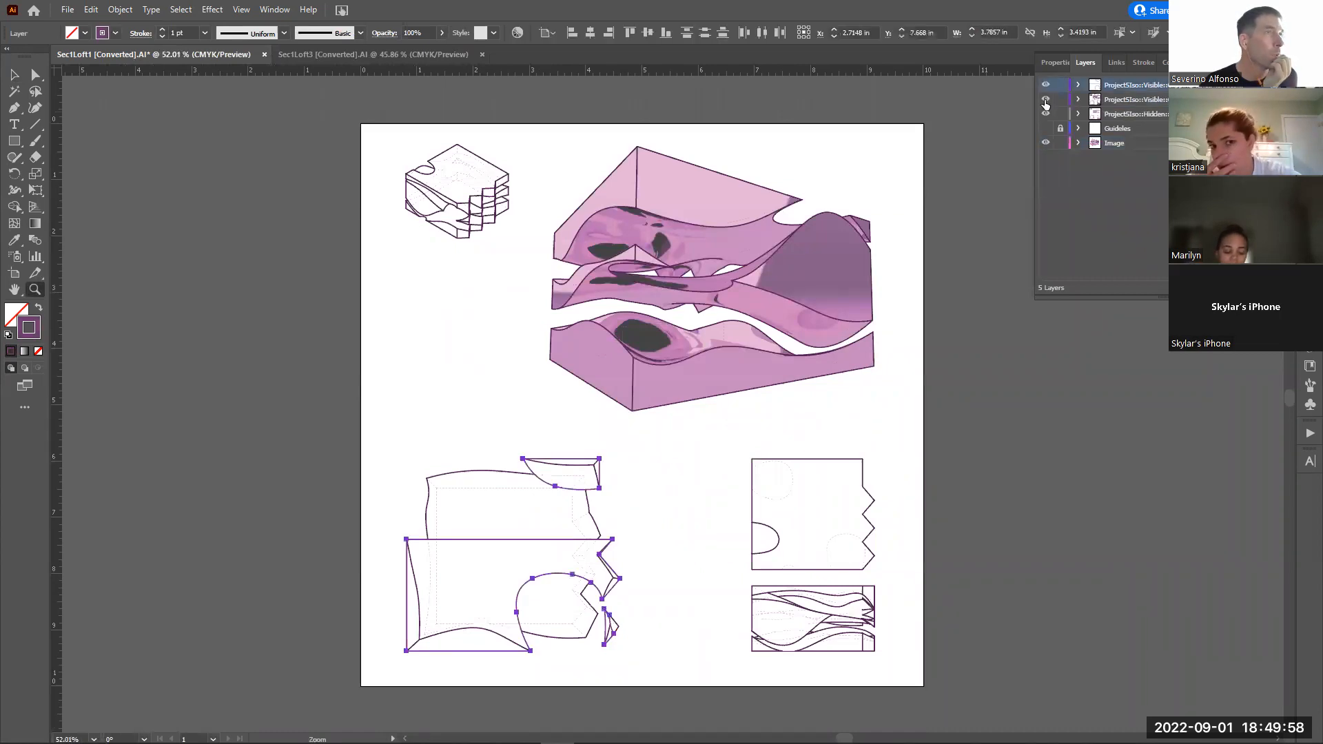
{"action": "left_click_drag", "start_coordinate": [1046, 101], "coordinate": [1045, 115]}
{"action": "left_click", "coordinate": [1045, 142]}
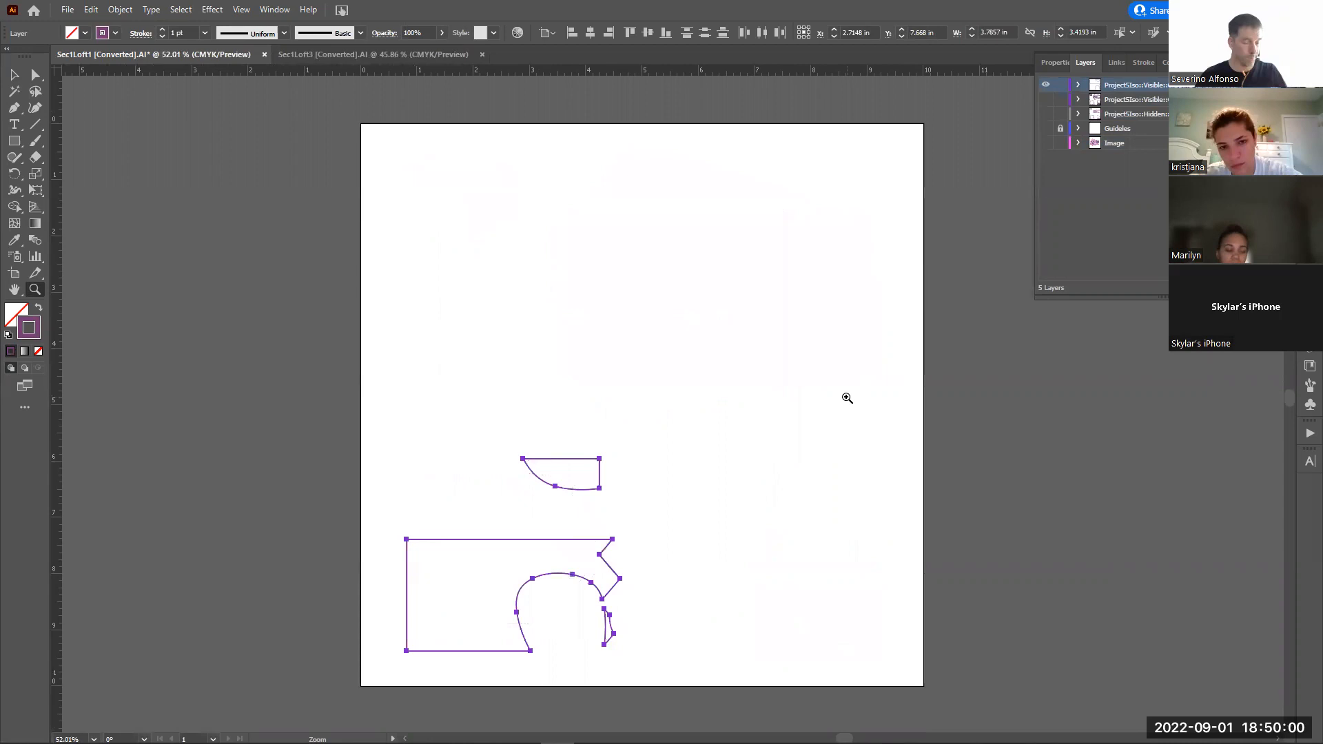
{"action": "key", "text": "ctrl+shift+a"}
Set the Live Paint Bucket fill color to dark purple 630068
{"action": "key", "text": "k"}
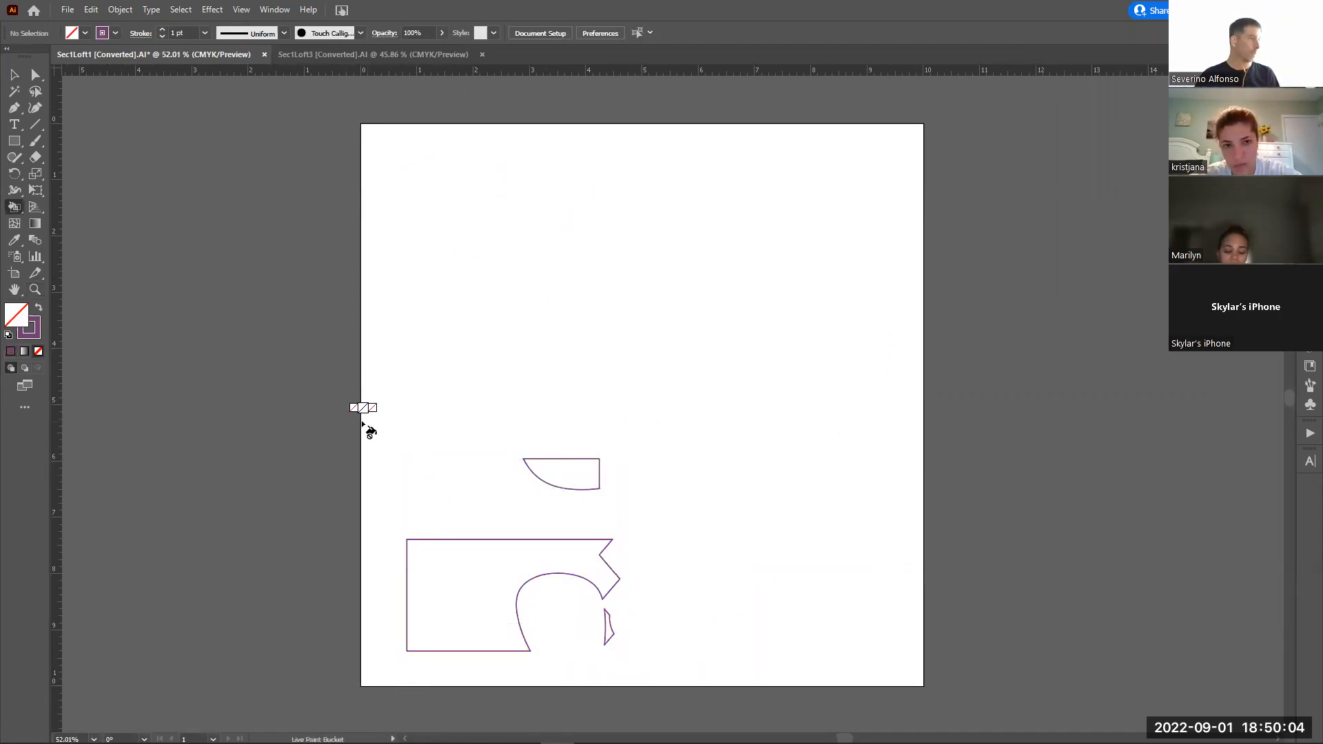
{"action": "double_click", "coordinate": [27, 318]}
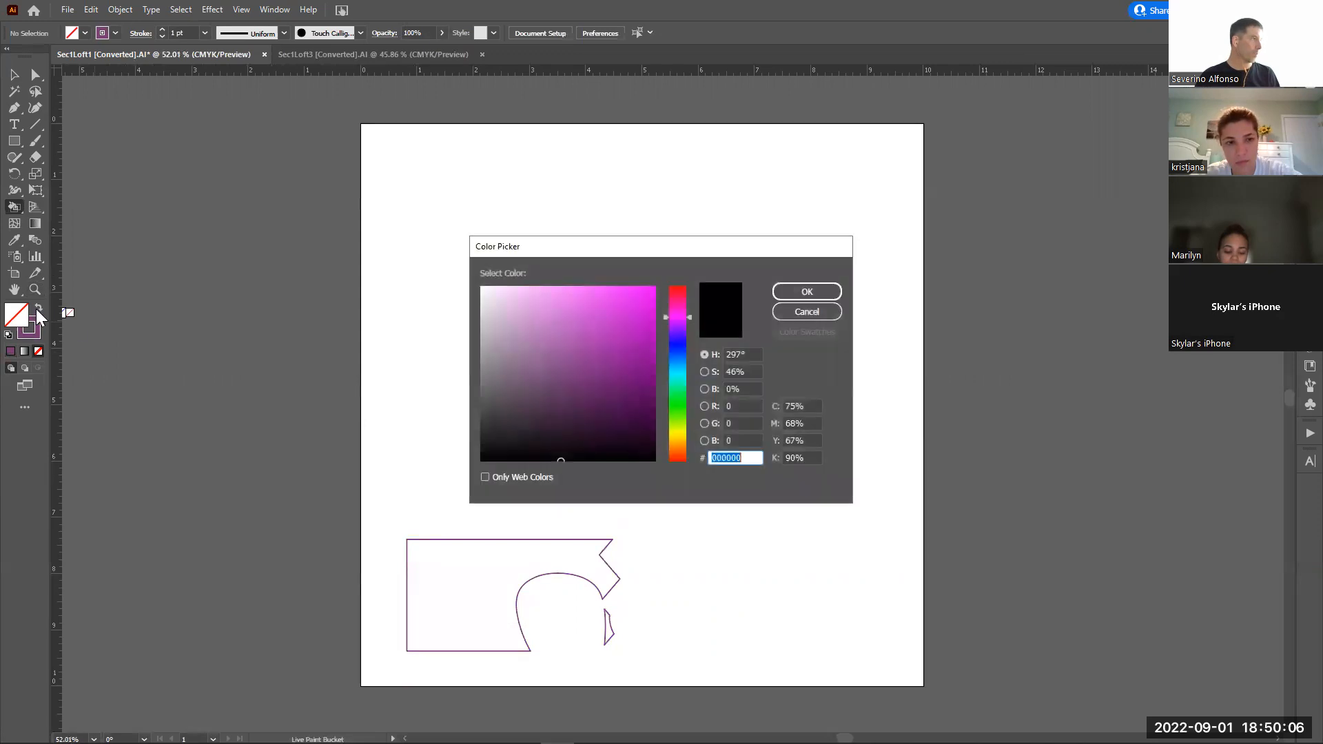
{"action": "mouse_move", "coordinate": [621, 321]}
{"action": "left_mouse_down"}
{"action": "mouse_move", "coordinate": [644, 278]}
{"action": "mouse_move", "coordinate": [629, 375]}
{"action": "mouse_move", "coordinate": [656, 375]}
{"action": "mouse_move", "coordinate": [654, 390]}
{"action": "left_mouse_up"}
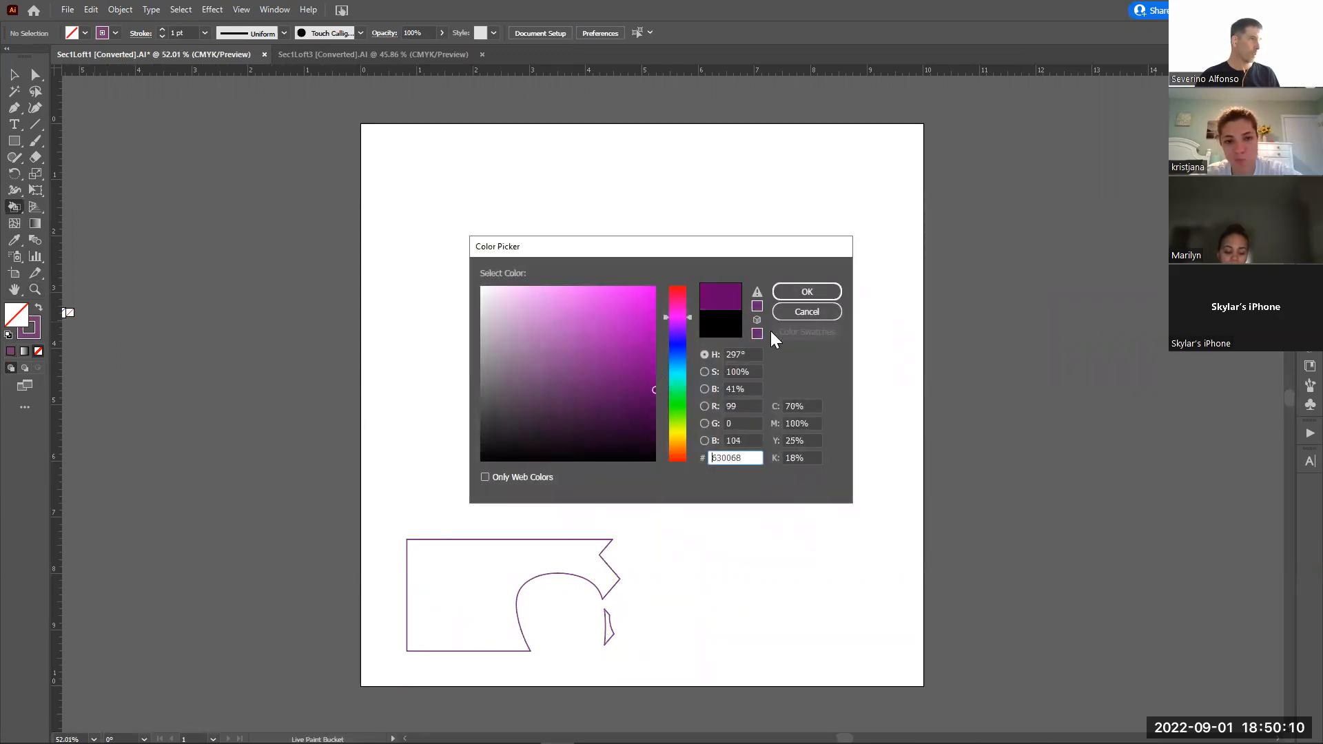
{"action": "left_click", "coordinate": [804, 294]}
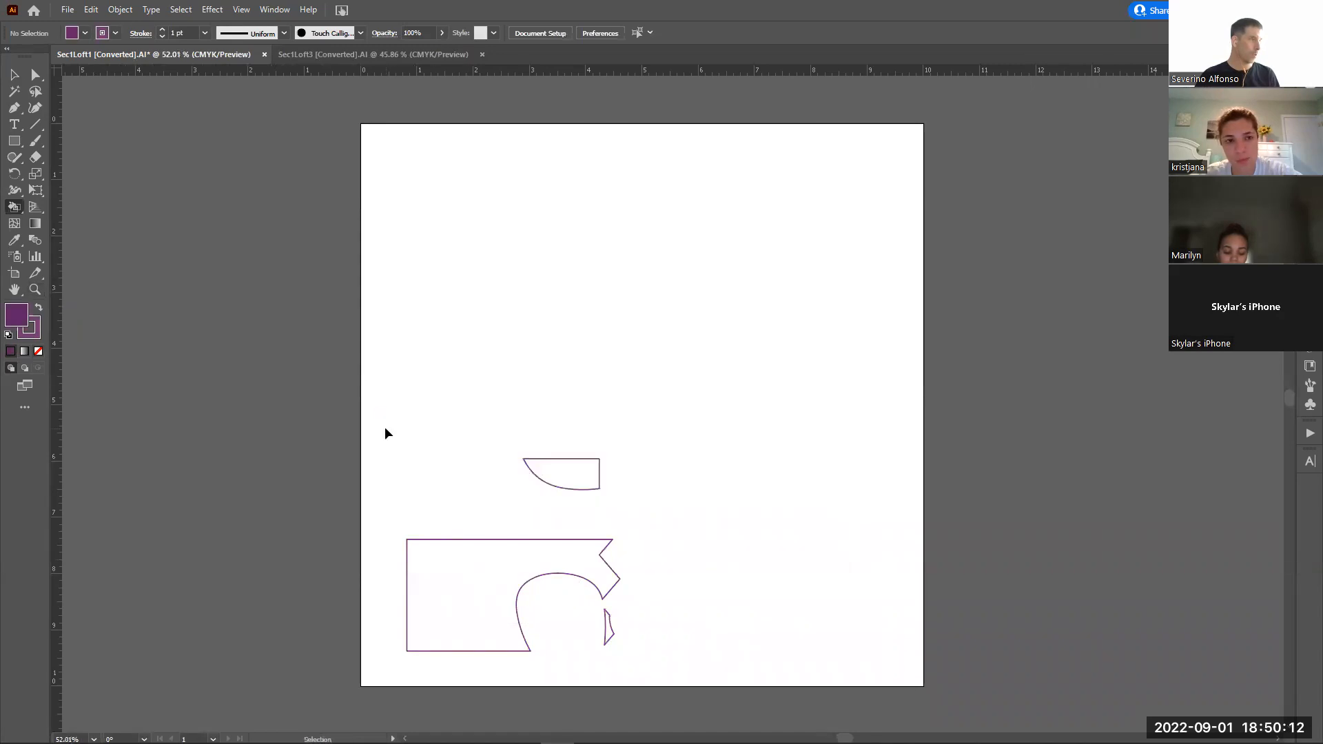
Select all the section-cut outlines, fill the enclosed shapes with dark purple using Live Paint, and deselect them
{"action": "left_click_drag", "start_coordinate": [339, 414], "coordinate": [685, 669]}
{"action": "left_click", "coordinate": [494, 606]}
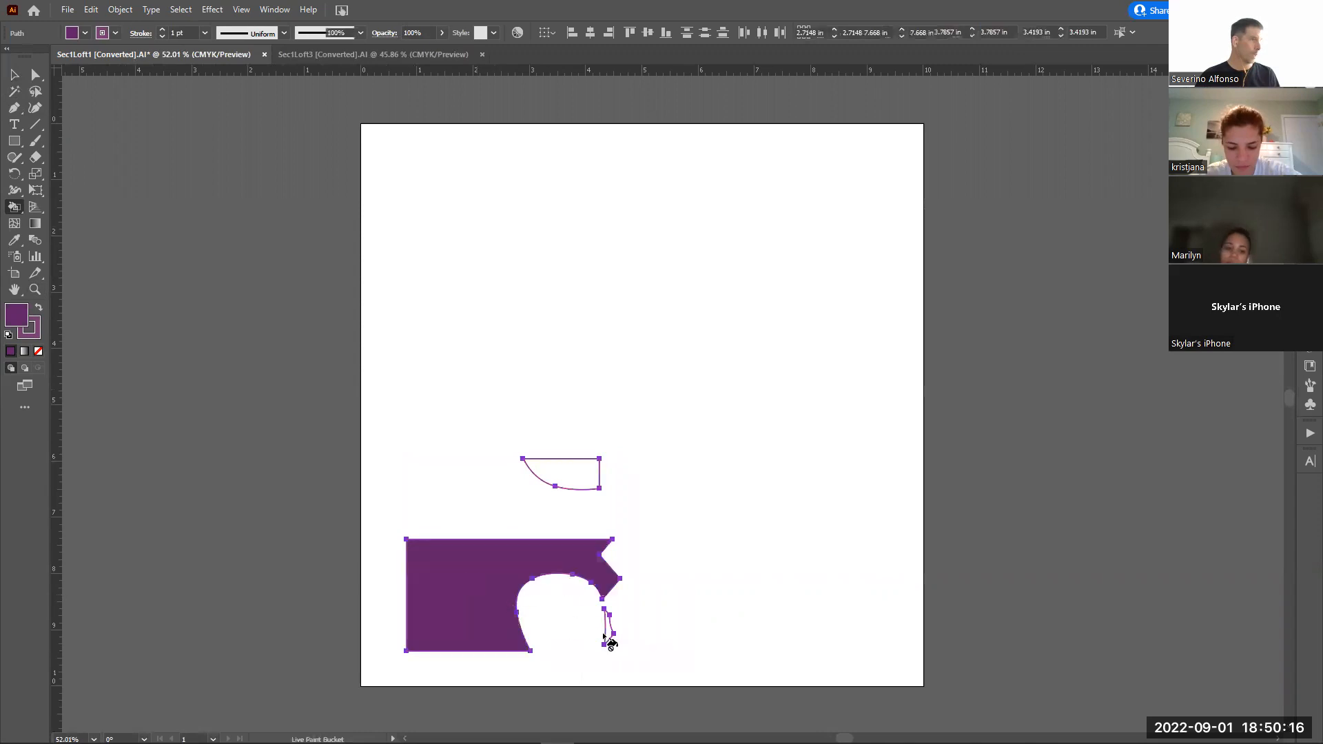
{"action": "left_click", "coordinate": [581, 472]}
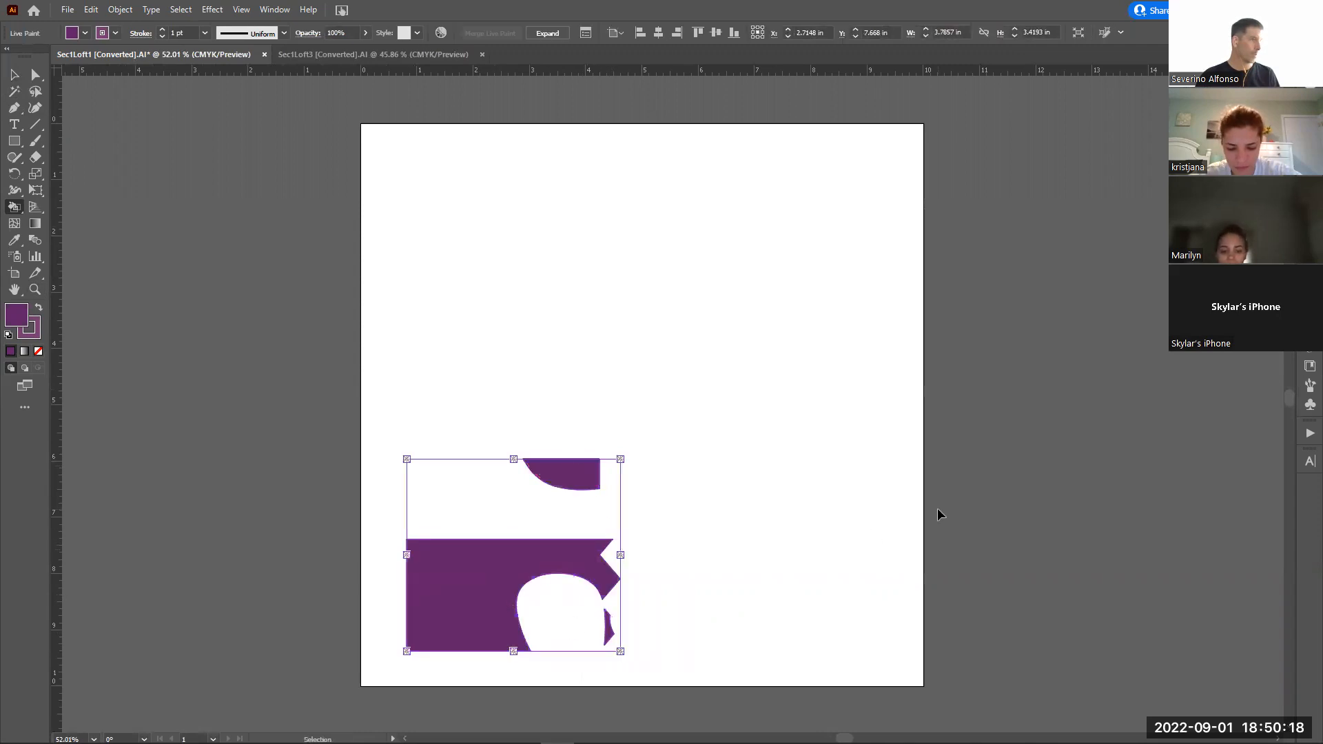
{"action": "key", "text": "ctrl+shift+a"}
Show the Image, hidden-lines and second visible-lines layers again around the filled section shapes
{"action": "left_click", "coordinate": [1309, 90]}
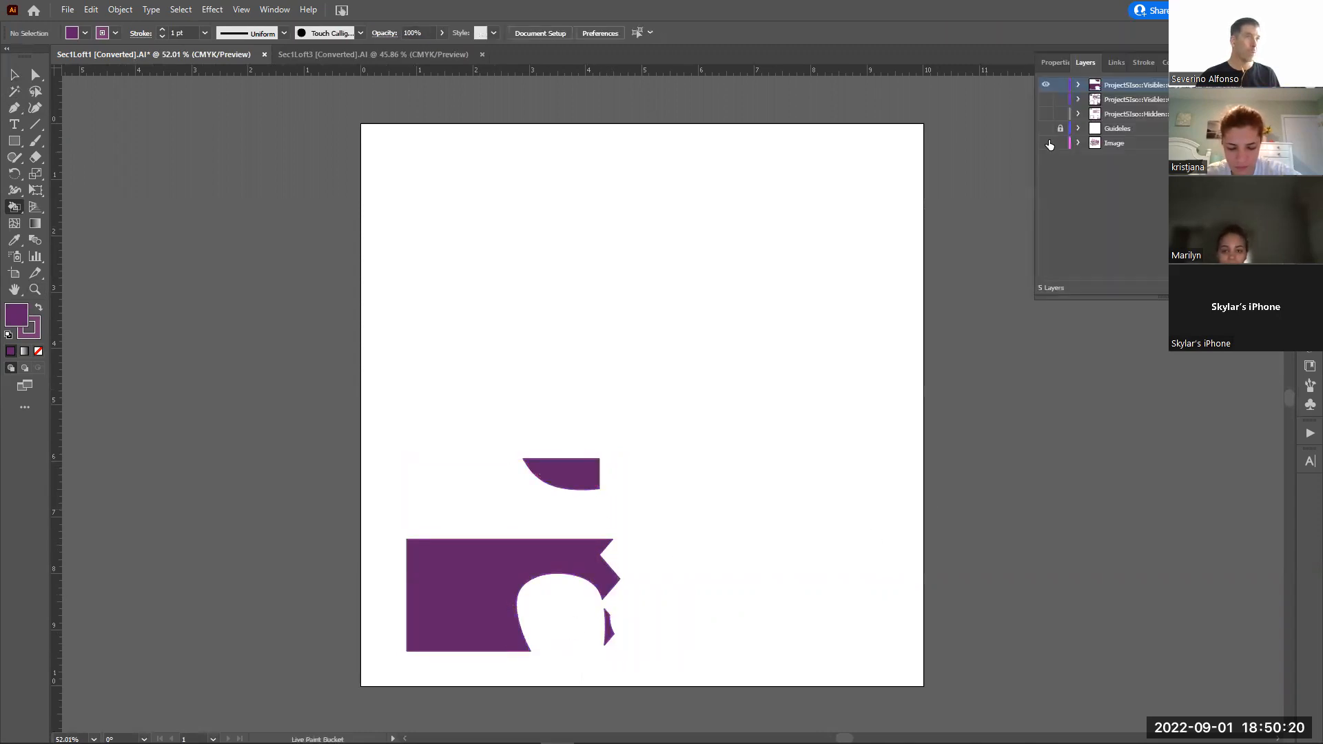
{"action": "left_click", "coordinate": [1046, 141]}
{"action": "left_click", "coordinate": [1046, 113]}
{"action": "left_click", "coordinate": [1046, 100]}
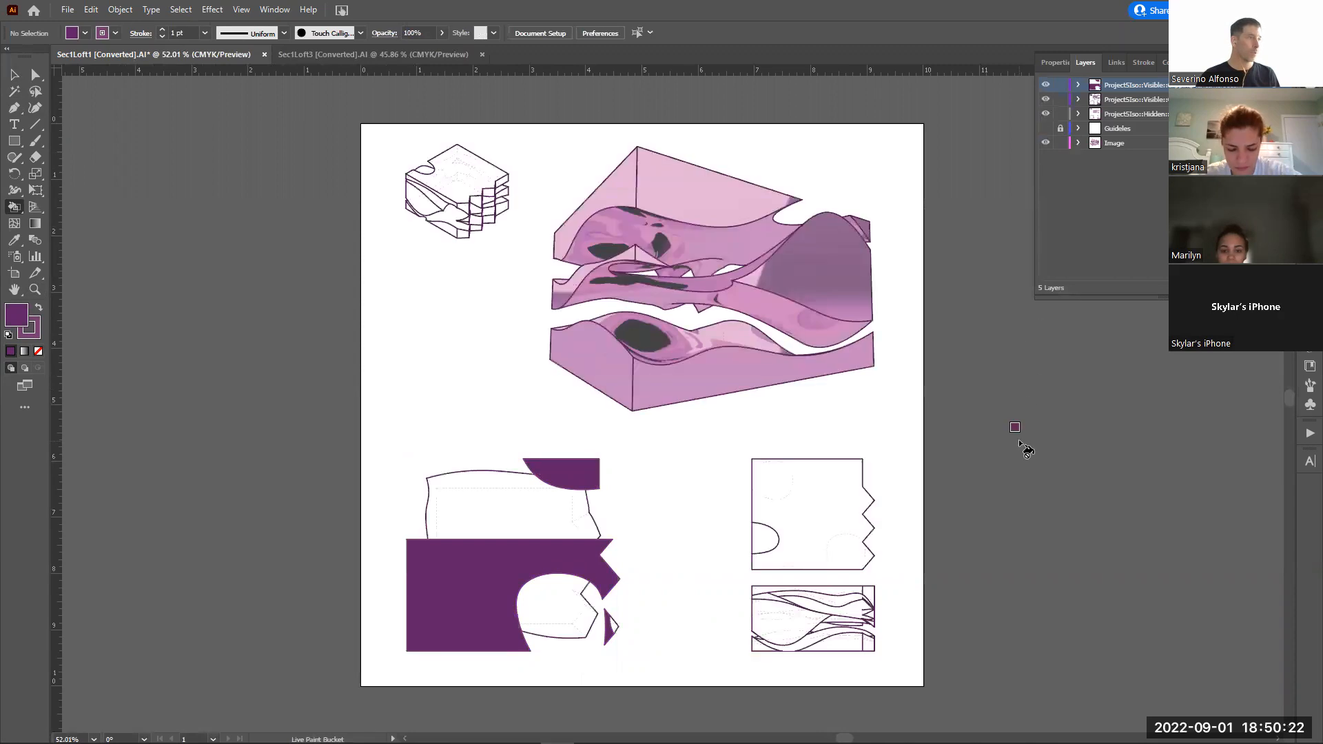
{"action": "left_click", "coordinate": [940, 536], "text": "ctrl"}
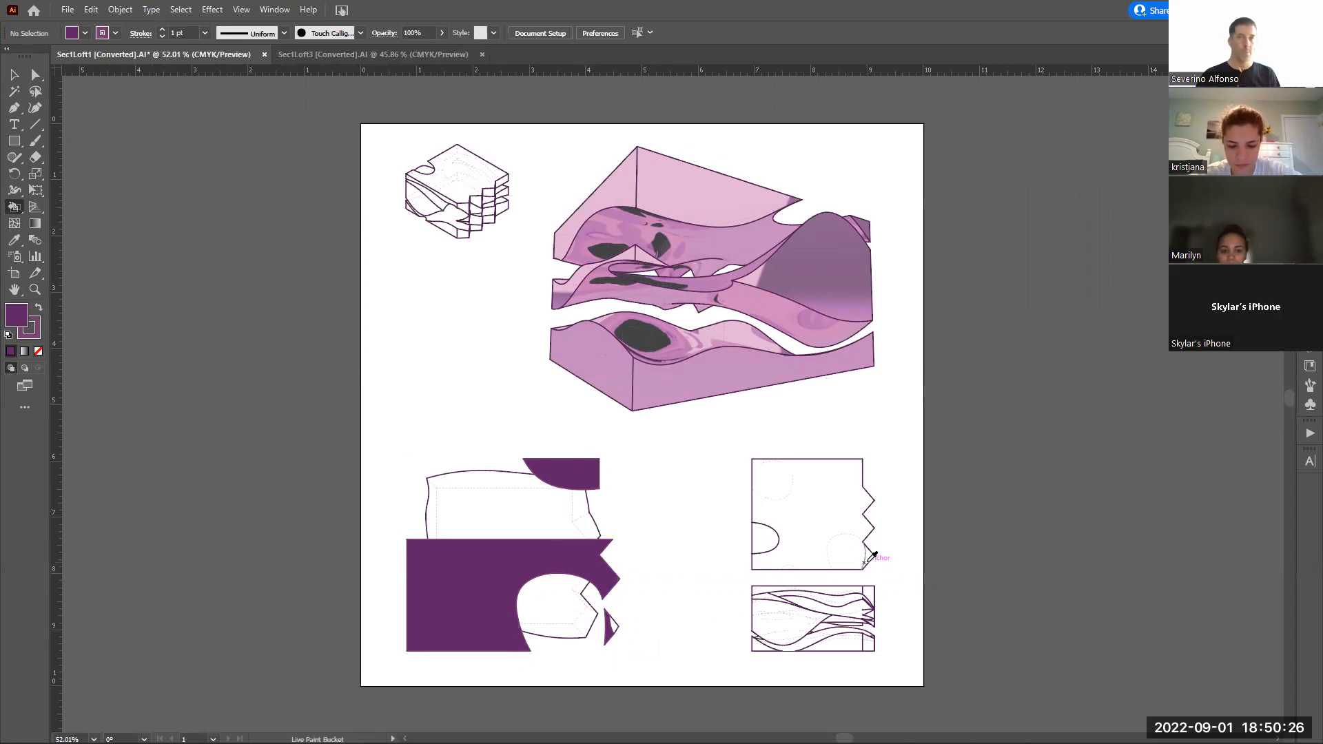
Switch to Rhino, turn on the clipp layer and restore the Section Persp Good named view
{"action": "key", "text": "alt+Tab"}
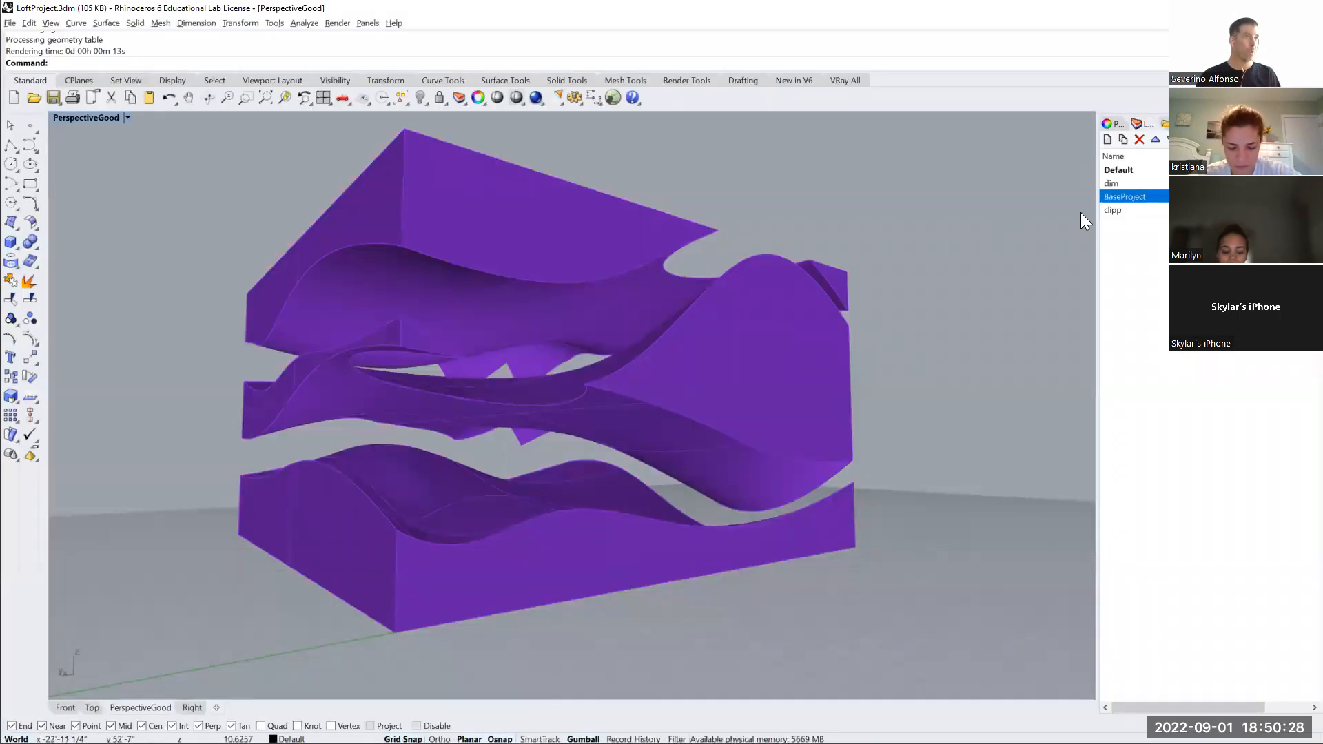
{"action": "left_click", "coordinate": [1113, 210]}
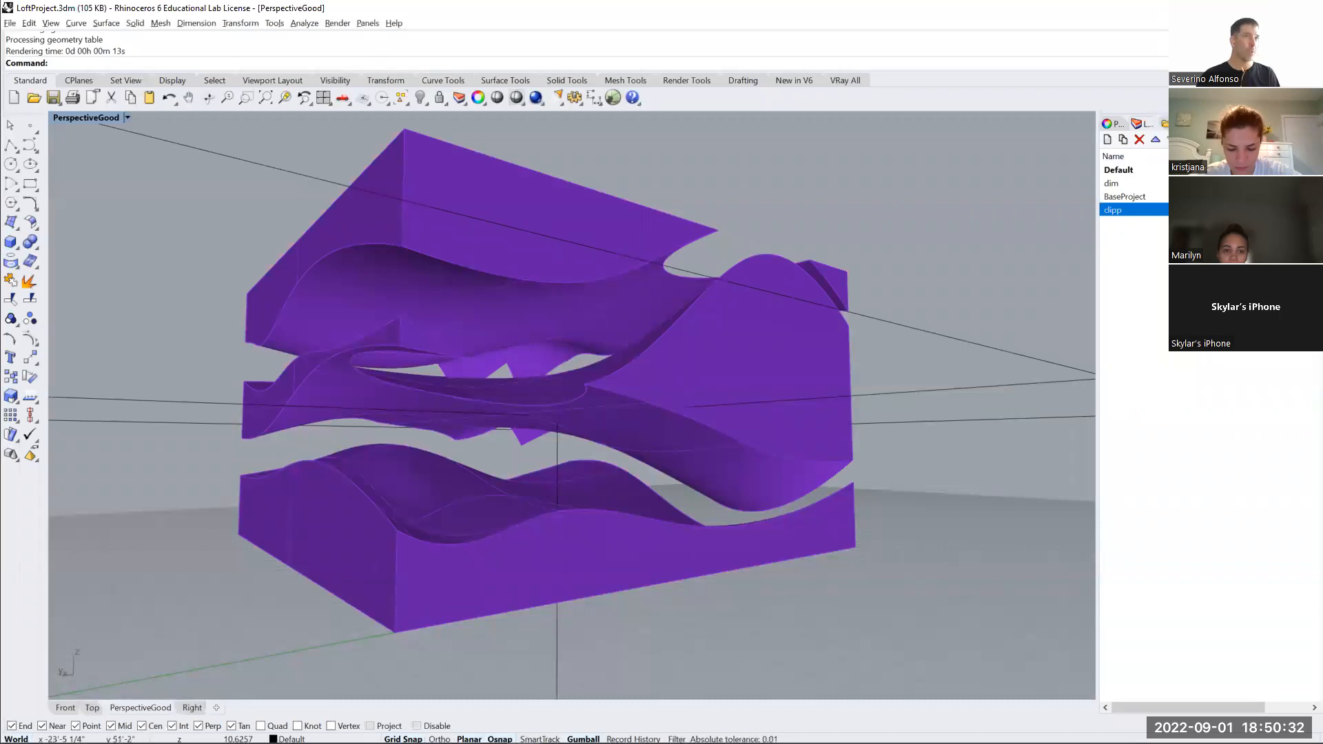
{"action": "left_click", "coordinate": [1261, 124]}
{"action": "double_click", "coordinate": [1211, 184]}
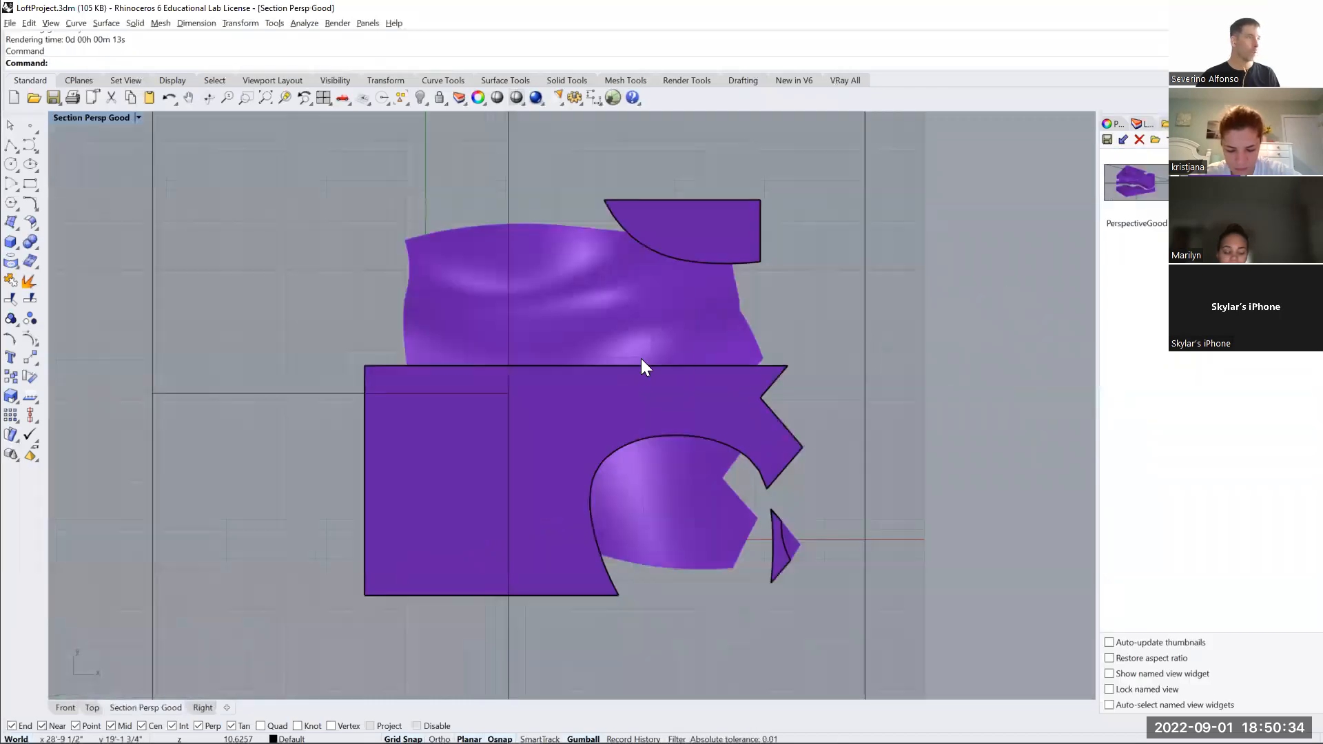
Render the section perspective view and save the image to the Desktop as the PNG file PerspectiveSec22
{"action": "left_click", "coordinate": [536, 97]}
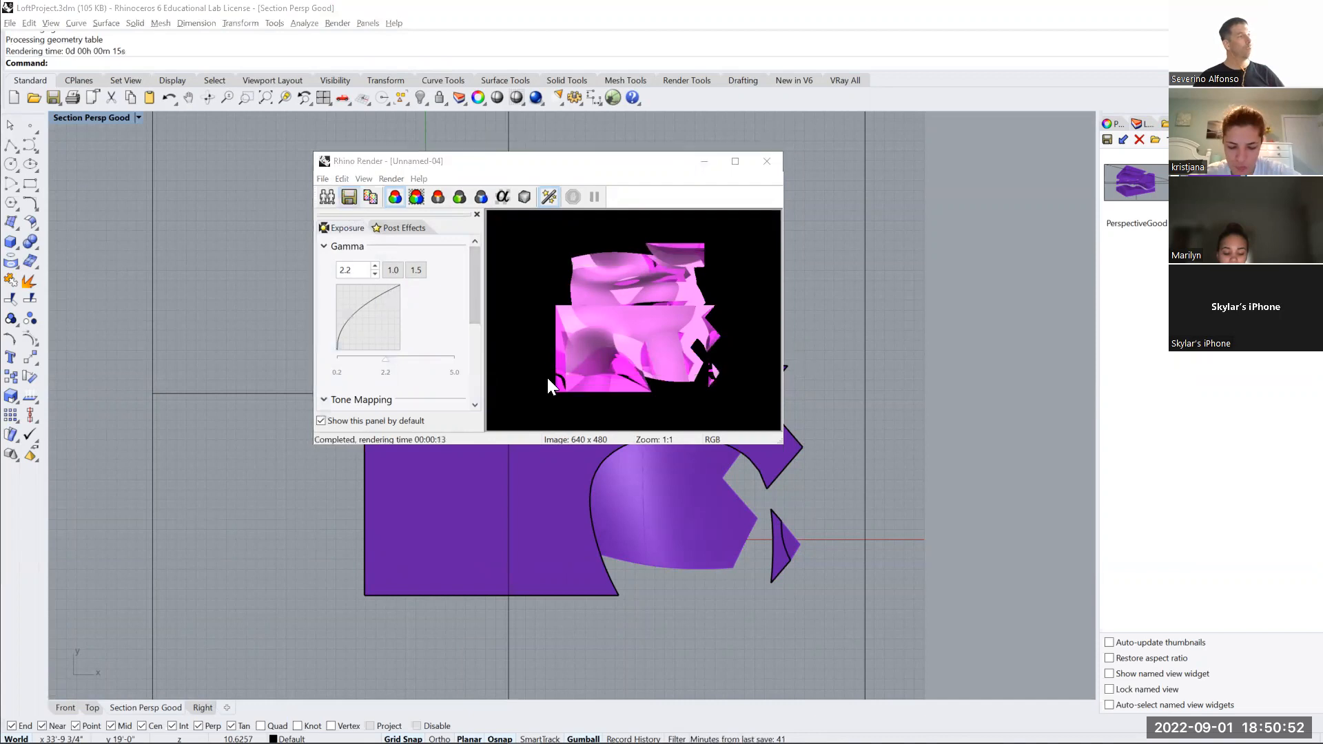
{"action": "key", "text": "ctrl+s"}
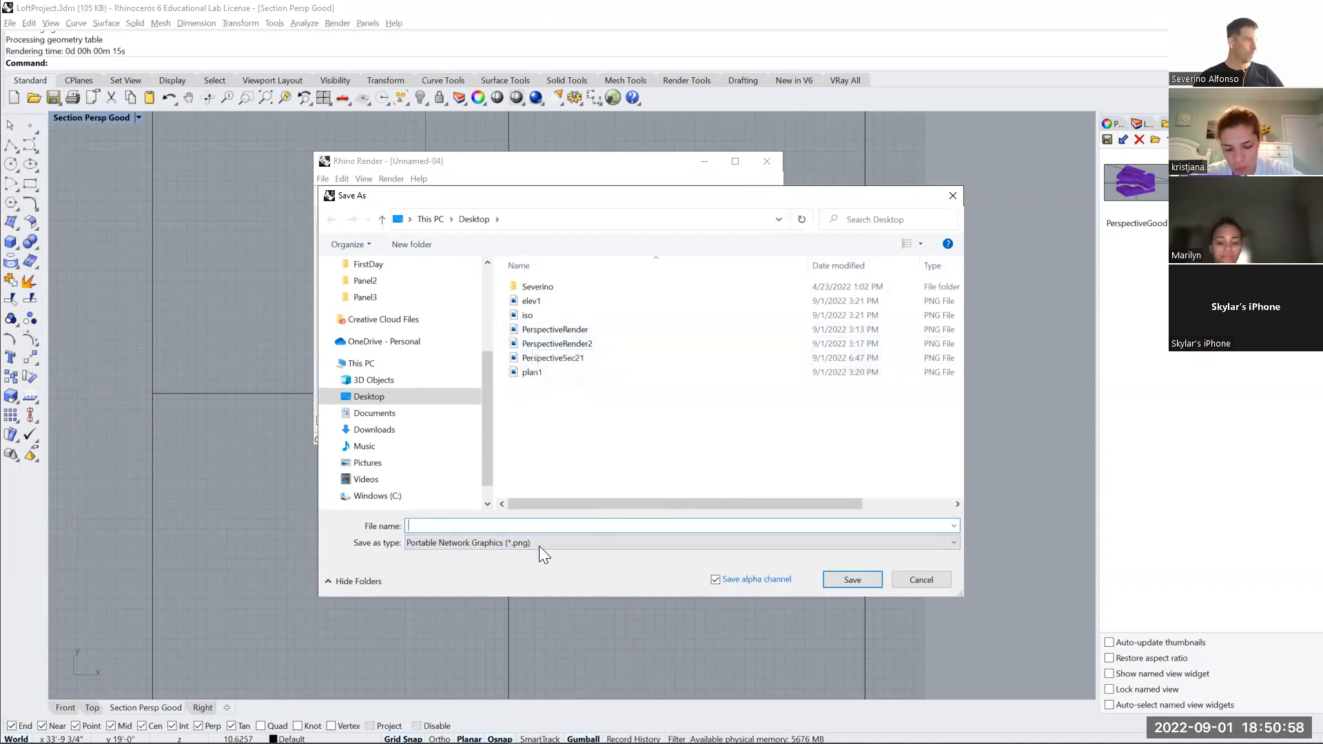
{"action": "left_click", "coordinate": [476, 543]}
{"action": "left_click", "coordinate": [476, 543]}
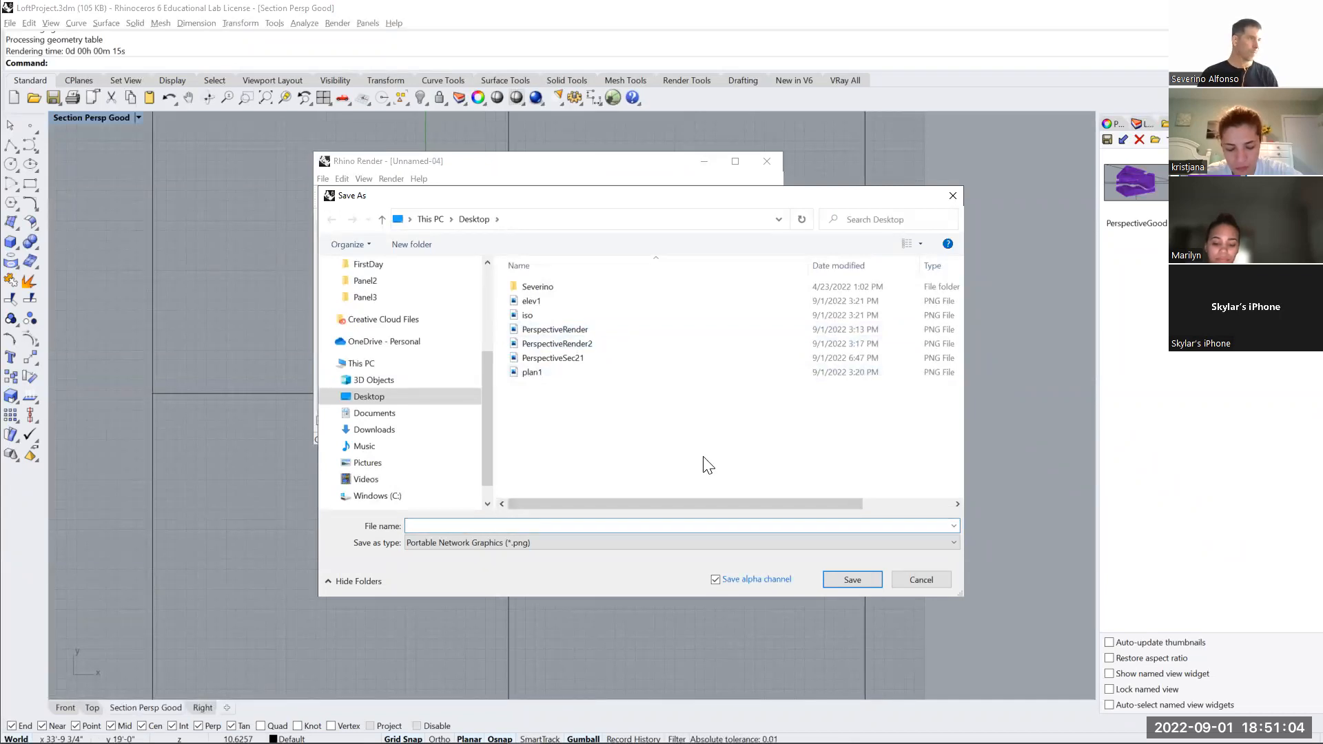
{"action": "left_click", "coordinate": [575, 359]}
{"action": "left_click", "coordinate": [529, 527]}
{"action": "key", "text": "BackSpace"}
{"action": "type", "text": "22"}
{"action": "key", "text": "Return"}
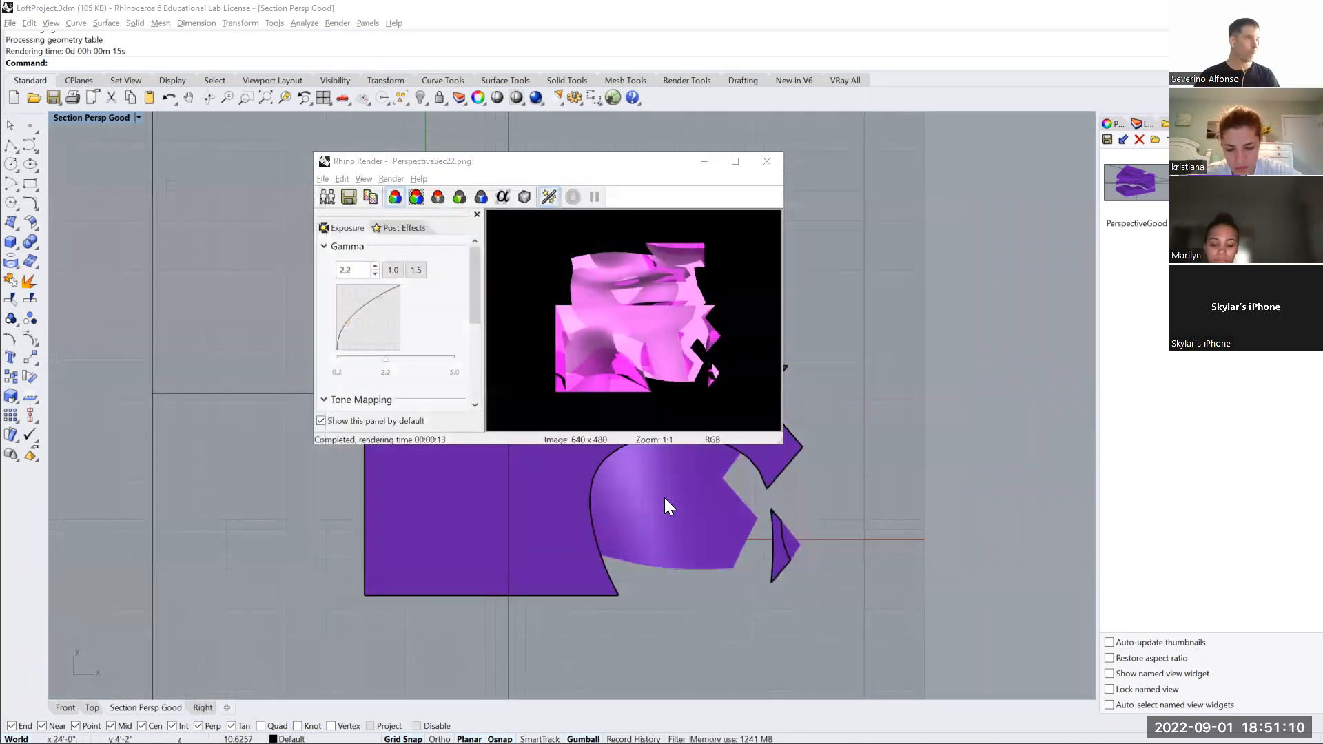
Switch to Illustrator and place PerspectiveSec22 as a linked image about 5.87 in wide over the section perspective drawing
{"action": "key", "text": "alt+Tab"}
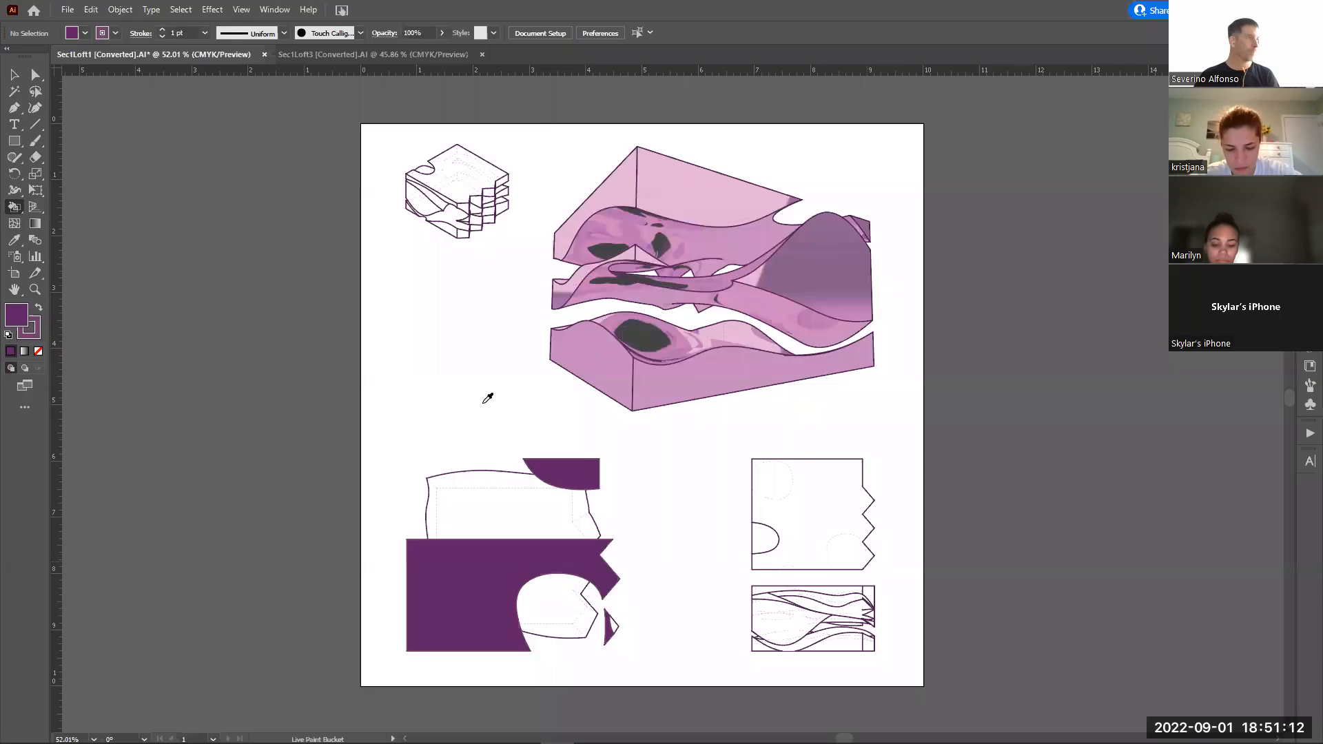
{"action": "left_click", "coordinate": [67, 10]}
{"action": "left_click", "coordinate": [117, 258]}
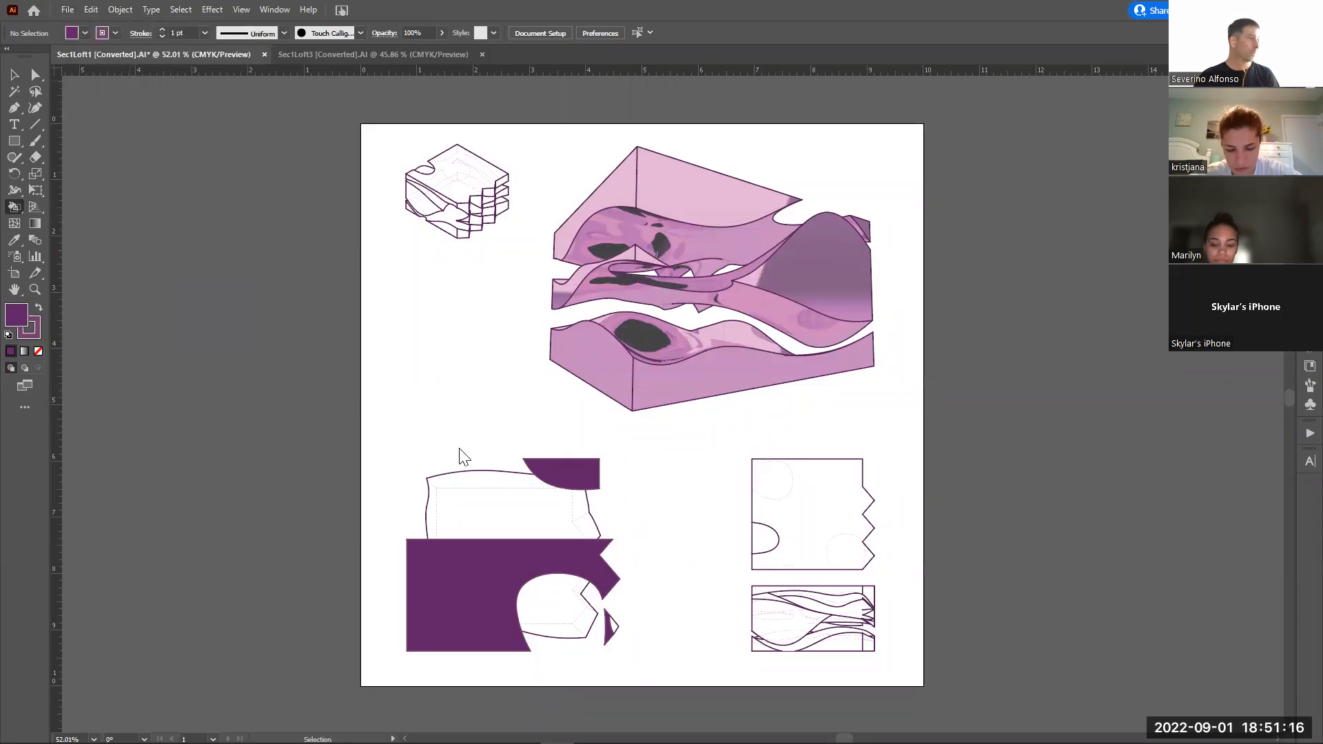
{"action": "left_click_drag", "start_coordinate": [460, 166], "coordinate": [469, 325]}
{"action": "left_click", "coordinate": [228, 198]}
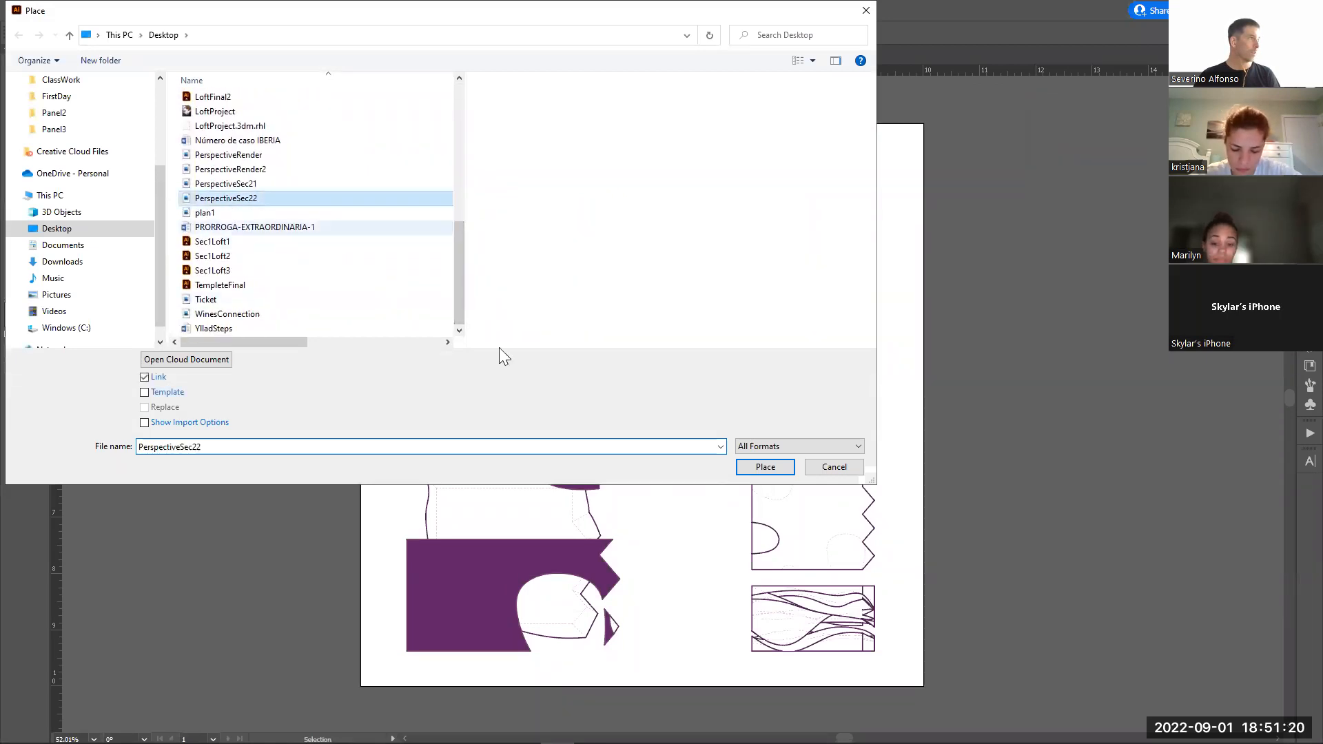
{"action": "left_click", "coordinate": [752, 467]}
{"action": "left_click_drag", "start_coordinate": [361, 423], "coordinate": [691, 686]}
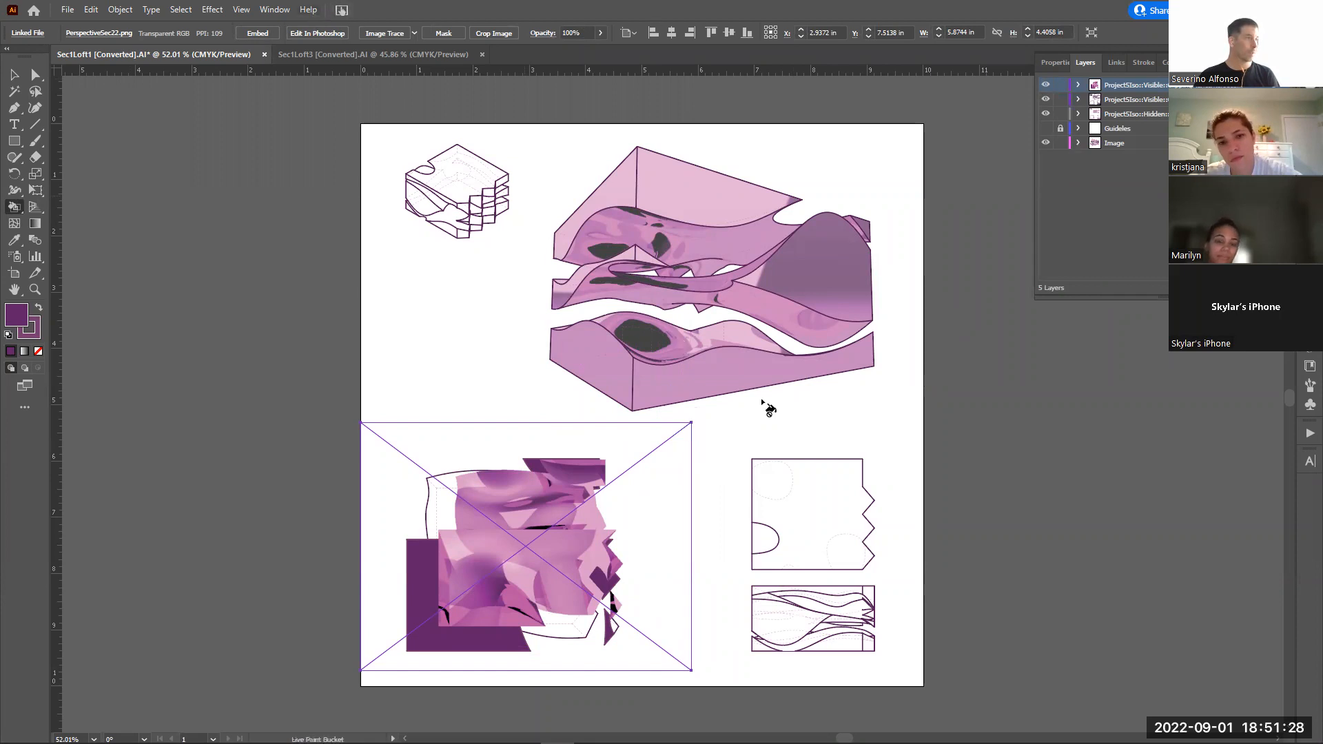
Move the placed section render to the Image layer so it sits beneath the linework and purple fill
{"action": "left_click", "coordinate": [1050, 481]}
{"action": "key", "text": "v"}
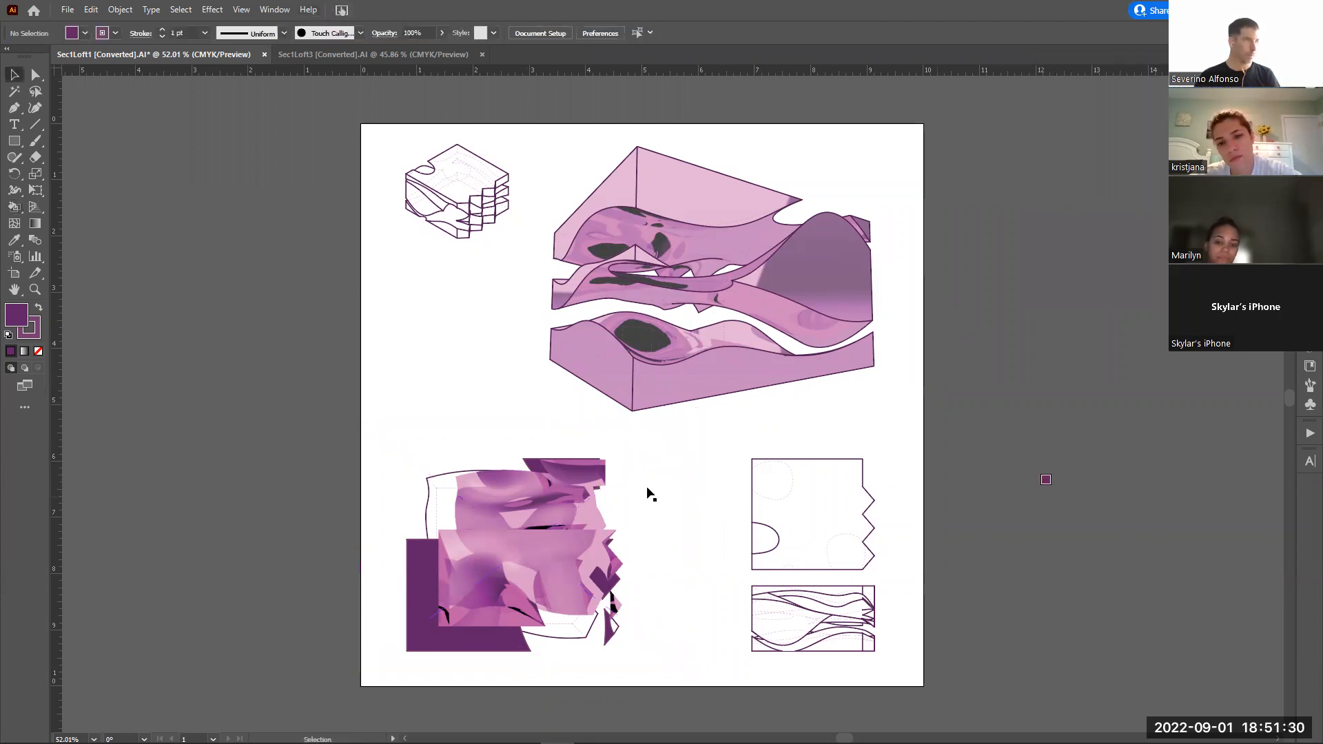
{"action": "left_click", "coordinate": [648, 492]}
{"action": "left_click", "coordinate": [1310, 87]}
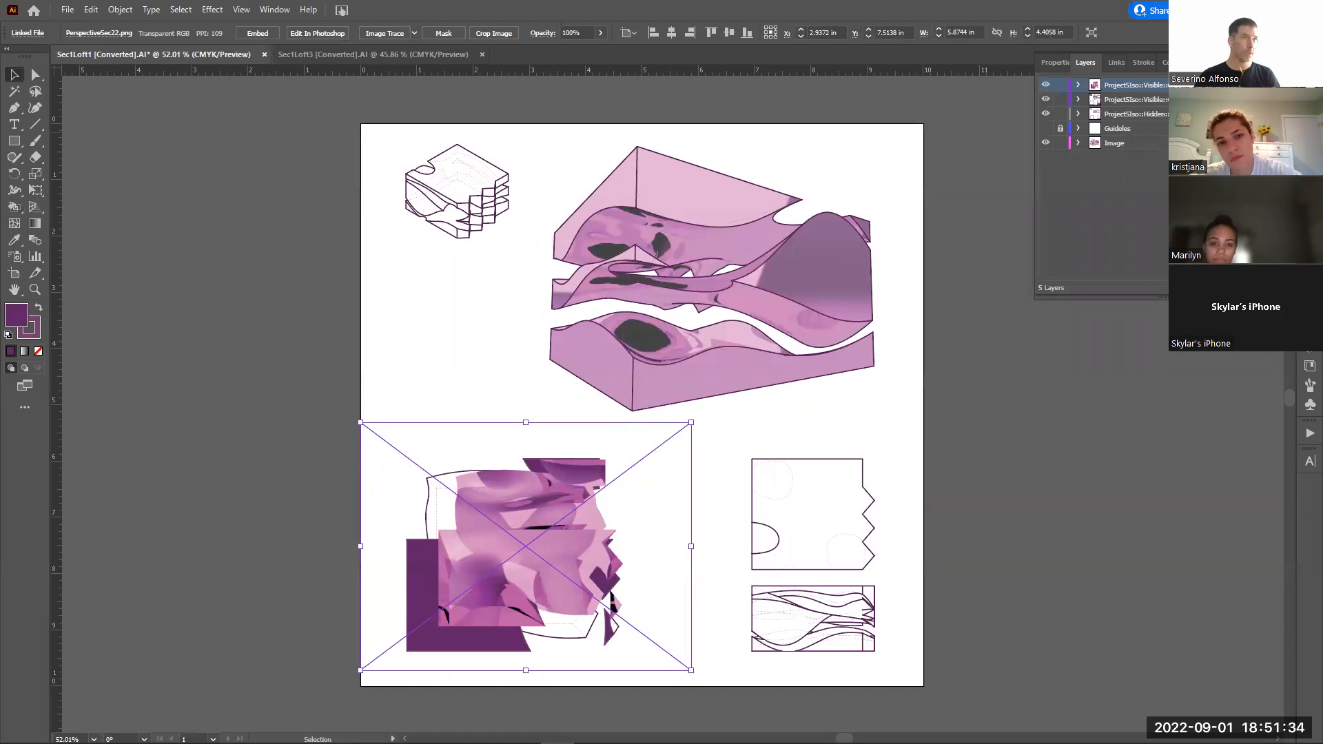
{"action": "left_click_drag", "start_coordinate": [1285, 84], "coordinate": [1285, 143]}
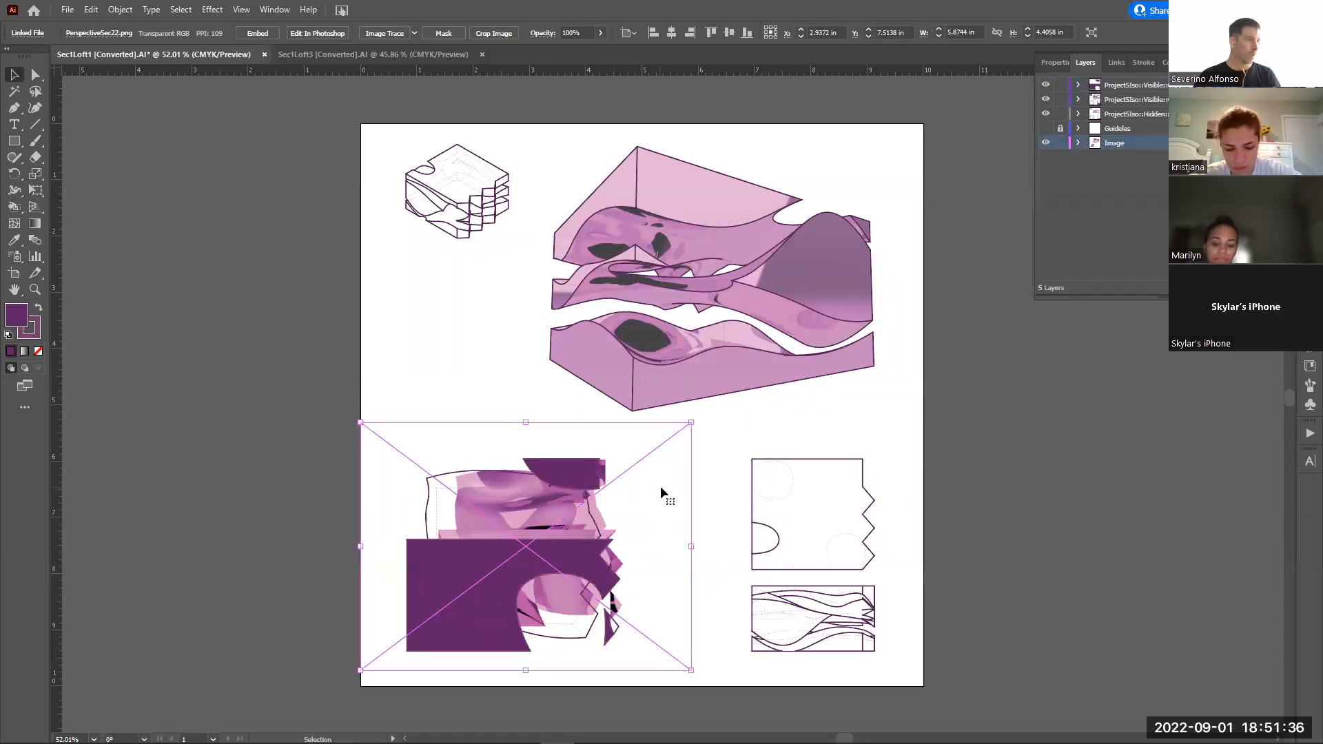
Nudge the section render to the left and enlarge it proportionally to about 6.51 in wide toward the size of the linework
{"action": "key", "text": "Left"}
{"action": "key", "text": "Left"}
{"action": "key", "text": "Left"}
{"action": "key", "text": "Left"}
{"action": "key", "text": "Left"}
{"action": "key", "text": "Left"}
{"action": "key", "text": "Left"}
{"action": "key", "text": "Left"}
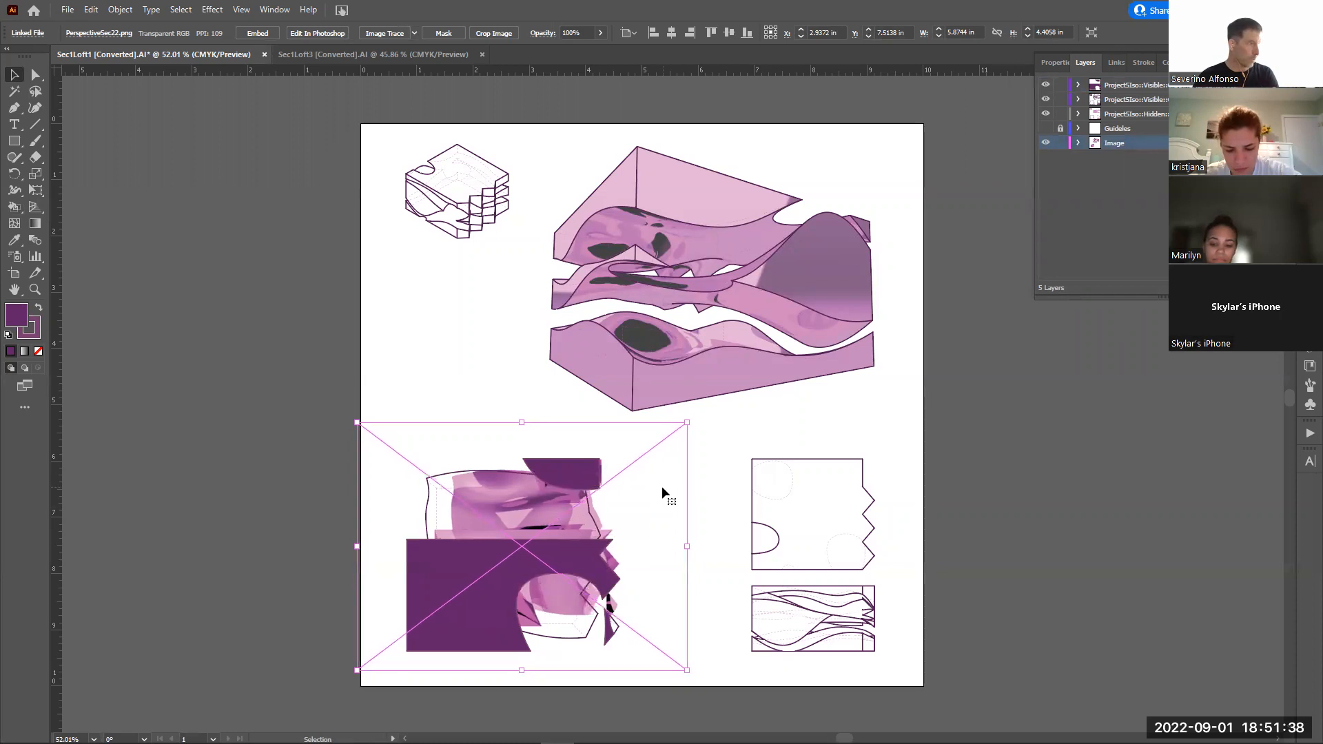
{"action": "key", "text": "Left"}
{"action": "key", "text": "z"}
{"action": "left_click_drag", "start_coordinate": [361, 425], "coordinate": [799, 707]}
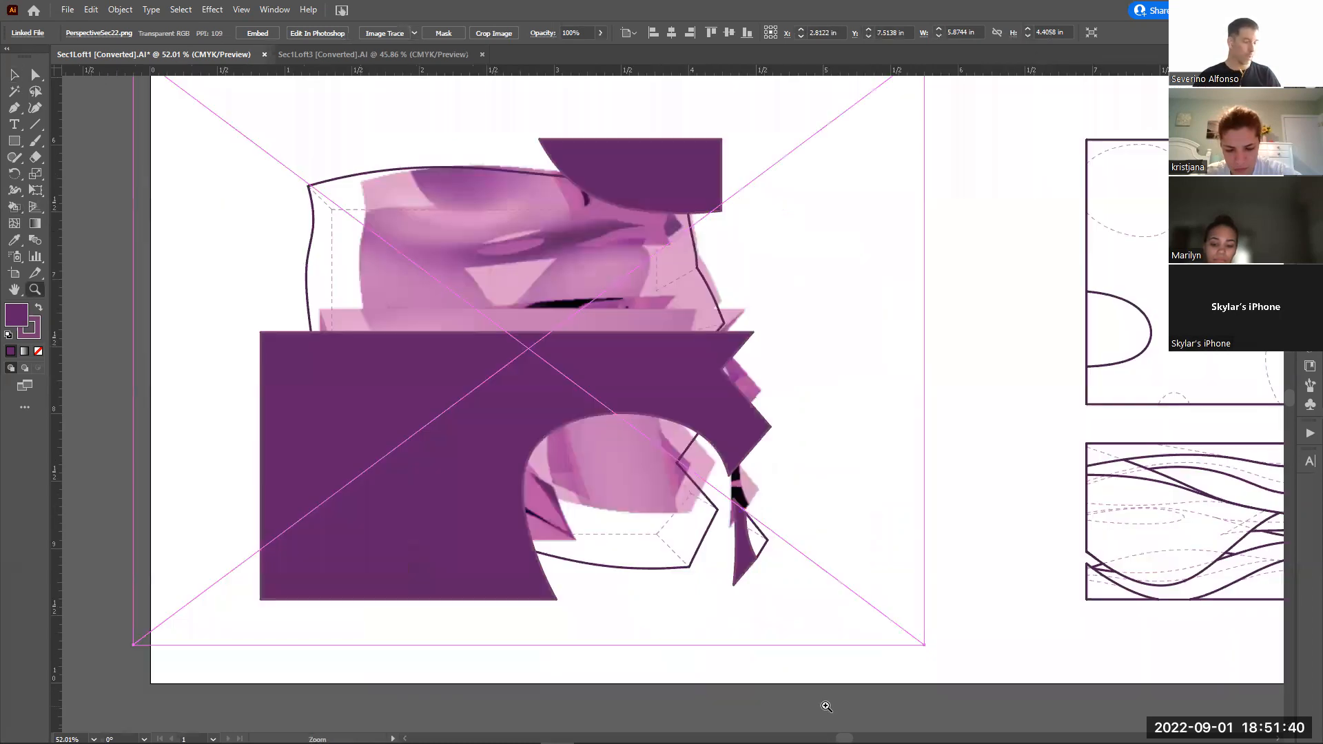
{"action": "key", "text": "v"}
{"action": "scroll", "coordinate": [160, 607], "scroll_direction": "down", "scroll_amount": 2}
{"action": "left_click_drag", "start_coordinate": [134, 596], "coordinate": [103, 618], "text": "shift"}
{"action": "key", "text": "z"}
{"action": "left_click", "coordinate": [464, 277], "text": "alt"}
{"action": "key", "text": "v"}
{"action": "left_click_drag", "start_coordinate": [380, 182], "coordinate": [334, 149], "text": "shift"}
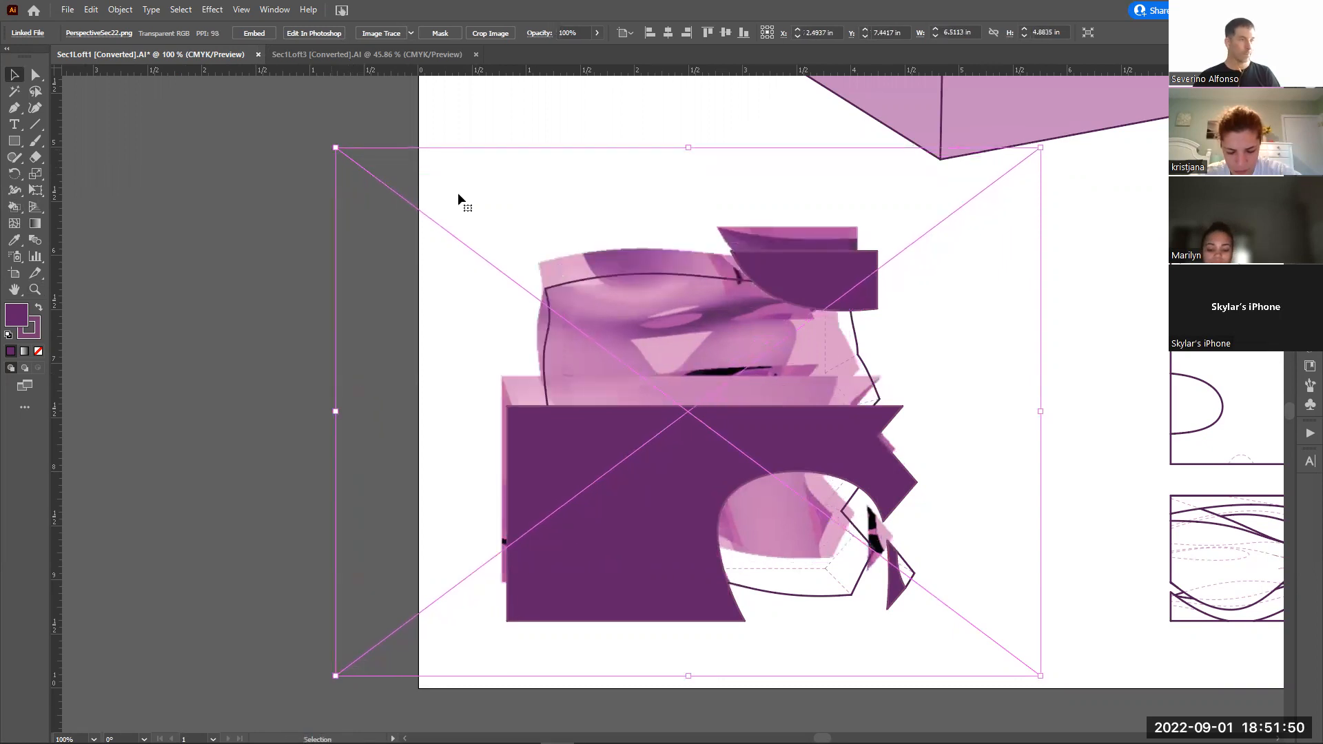
Enlarge the section render to about 6.65 in wide and nudge it down and right toward the linework outlines
{"action": "left_click_drag", "start_coordinate": [1040, 675], "coordinate": [1055, 692], "text": "shift"}
{"action": "key", "text": "Down"}
{"action": "key", "text": "Down"}
{"action": "key", "text": "Down"}
{"action": "key", "text": "Down"}
{"action": "key", "text": "Down"}
{"action": "key", "text": "Down"}
{"action": "key", "text": "Down"}
{"action": "key", "text": "Down"}
{"action": "key", "text": "Down"}
{"action": "key", "text": "Down"}
{"action": "key", "text": "Down"}
{"action": "key", "text": "Down"}
{"action": "key", "text": "Down"}
{"action": "key", "text": "Down"}
{"action": "key", "text": "Down"}
{"action": "key", "text": "Down"}
{"action": "key", "text": "Down"}
{"action": "key", "text": "Down"}
{"action": "key", "text": "Down"}
{"action": "key", "text": "Down"}
{"action": "key", "text": "Right"}
{"action": "key", "text": "Right"}
{"action": "key", "text": "Right"}
{"action": "key", "text": "Down"}
{"action": "key", "text": "Down"}
{"action": "key", "text": "Down"}
{"action": "key", "text": "Down"}
{"action": "key", "text": "Down"}
{"action": "key", "text": "Down"}
{"action": "key", "text": "Down"}
{"action": "key", "text": "Down"}
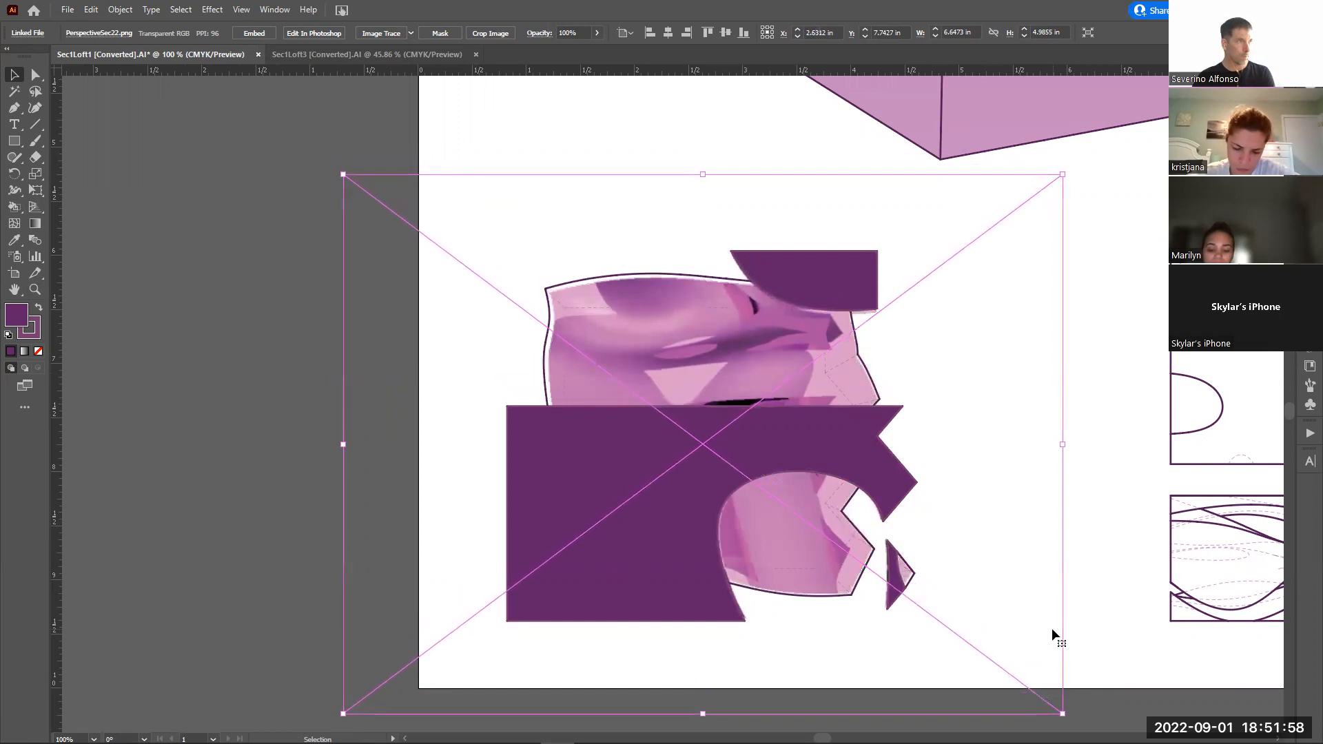
Scale the section render to about 6.79 in wide and nudge it right and down until its edges match the linework
{"action": "left_click_drag", "start_coordinate": [342, 174], "coordinate": [328, 161], "text": "shift"}
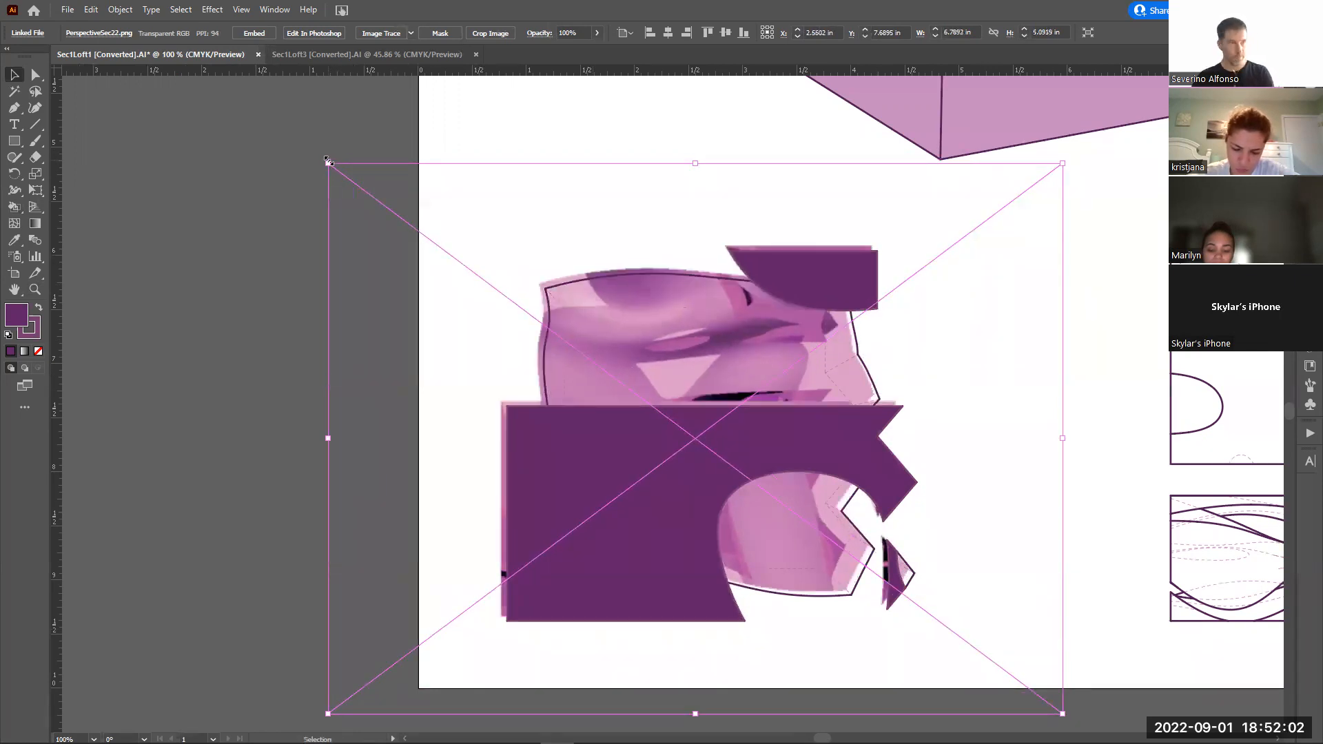
{"action": "key", "text": "Right"}
{"action": "key", "text": "Right"}
{"action": "key", "text": "Right"}
{"action": "key", "text": "Right"}
{"action": "key", "text": "Down"}
{"action": "key", "text": "Down"}
{"action": "key", "text": "Down"}
{"action": "key", "text": "Right"}
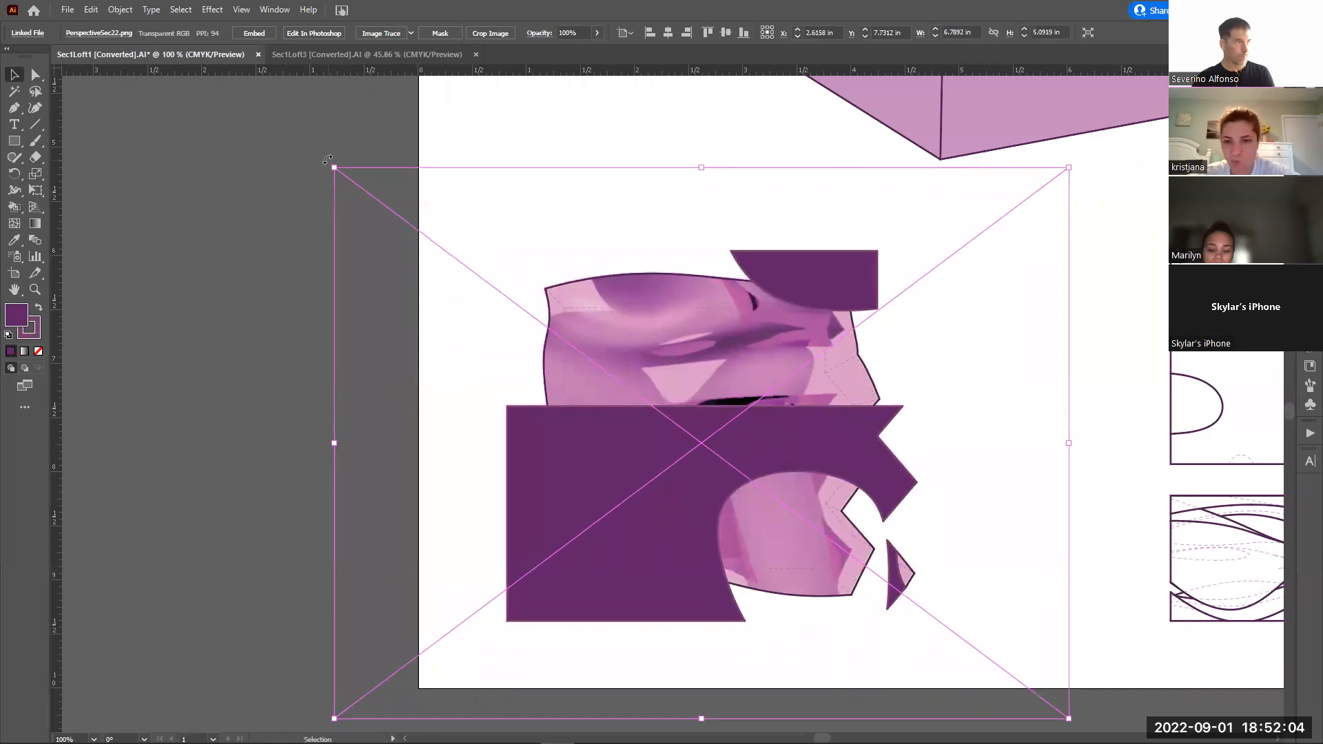
Set the opacity of the linked section render to 80%
{"action": "left_click", "coordinate": [266, 286]}
{"action": "left_click", "coordinate": [1059, 329]}
{"action": "left_click", "coordinate": [1309, 299]}
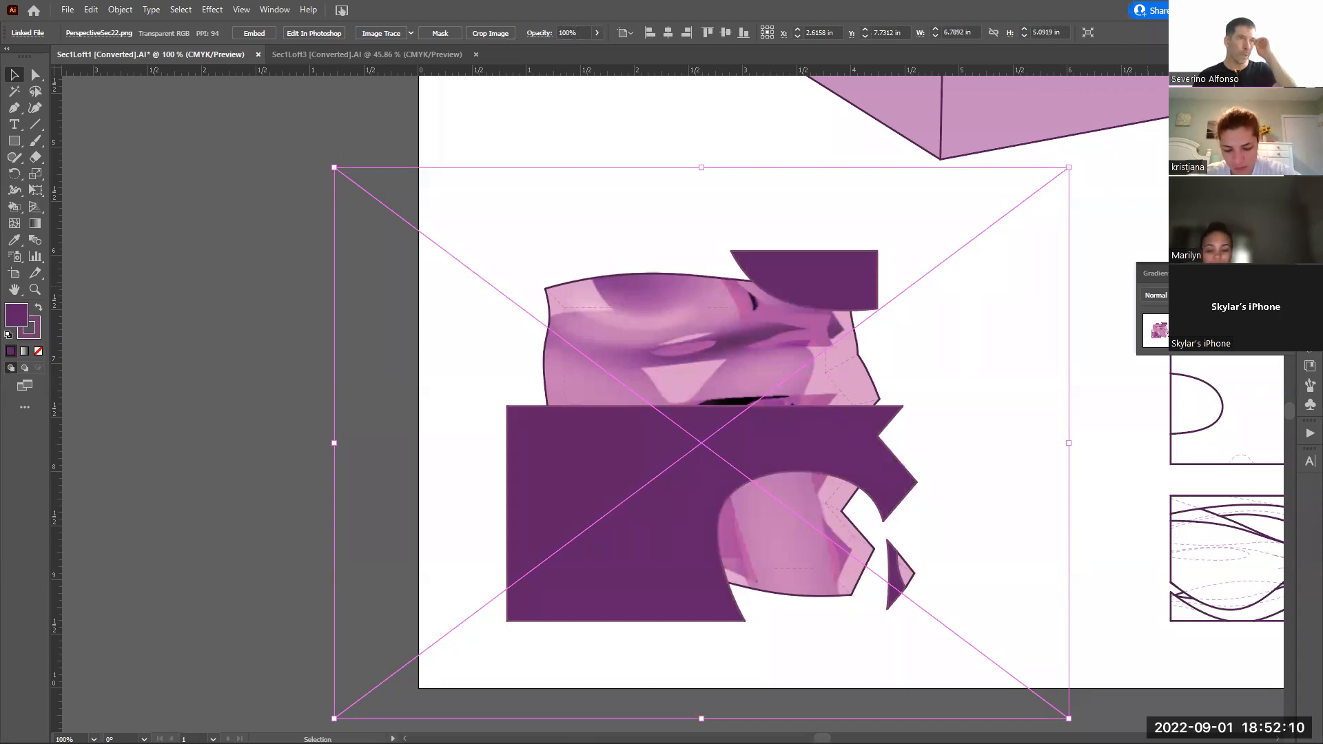
{"action": "key", "text": "Return"}
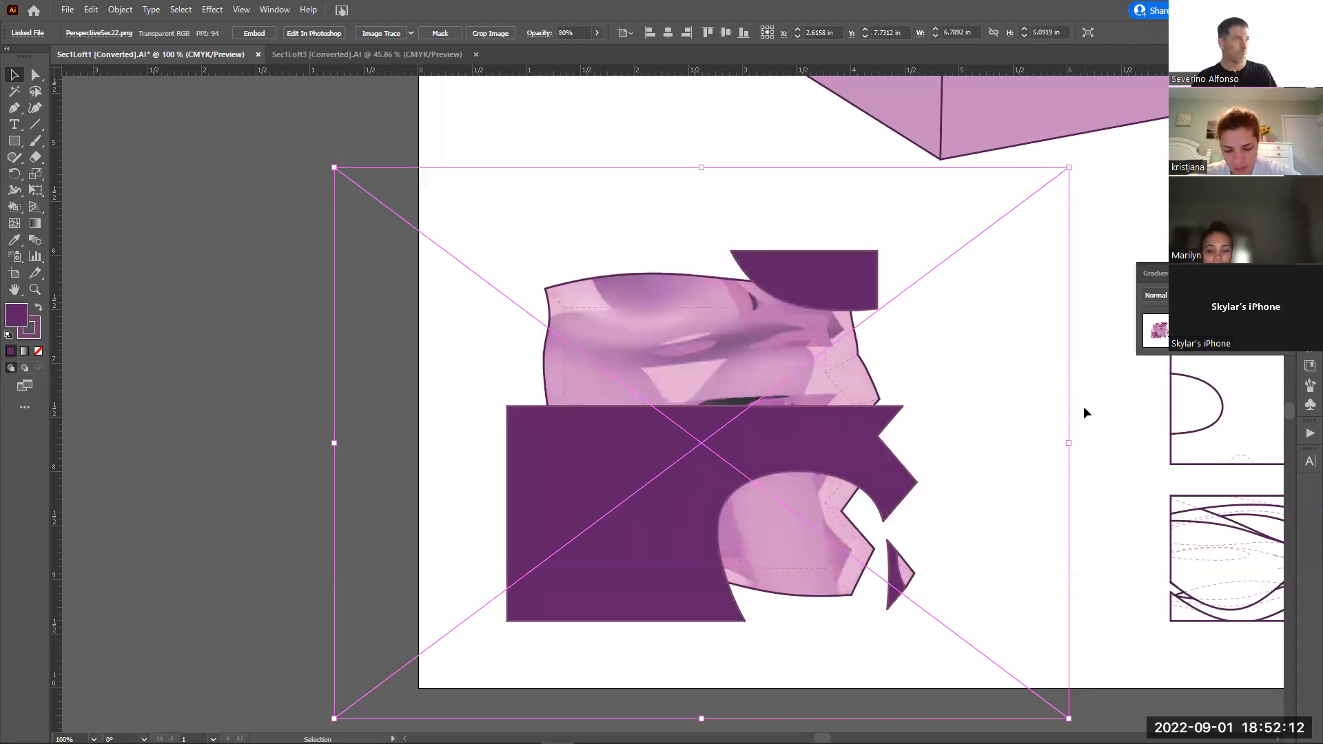
Compare the opacity of the linked perspective image with that of the section render, and reselect the section render
{"action": "left_click", "coordinate": [1091, 416]}
{"action": "left_click", "coordinate": [1069, 191]}
{"action": "left_click", "coordinate": [1061, 128]}
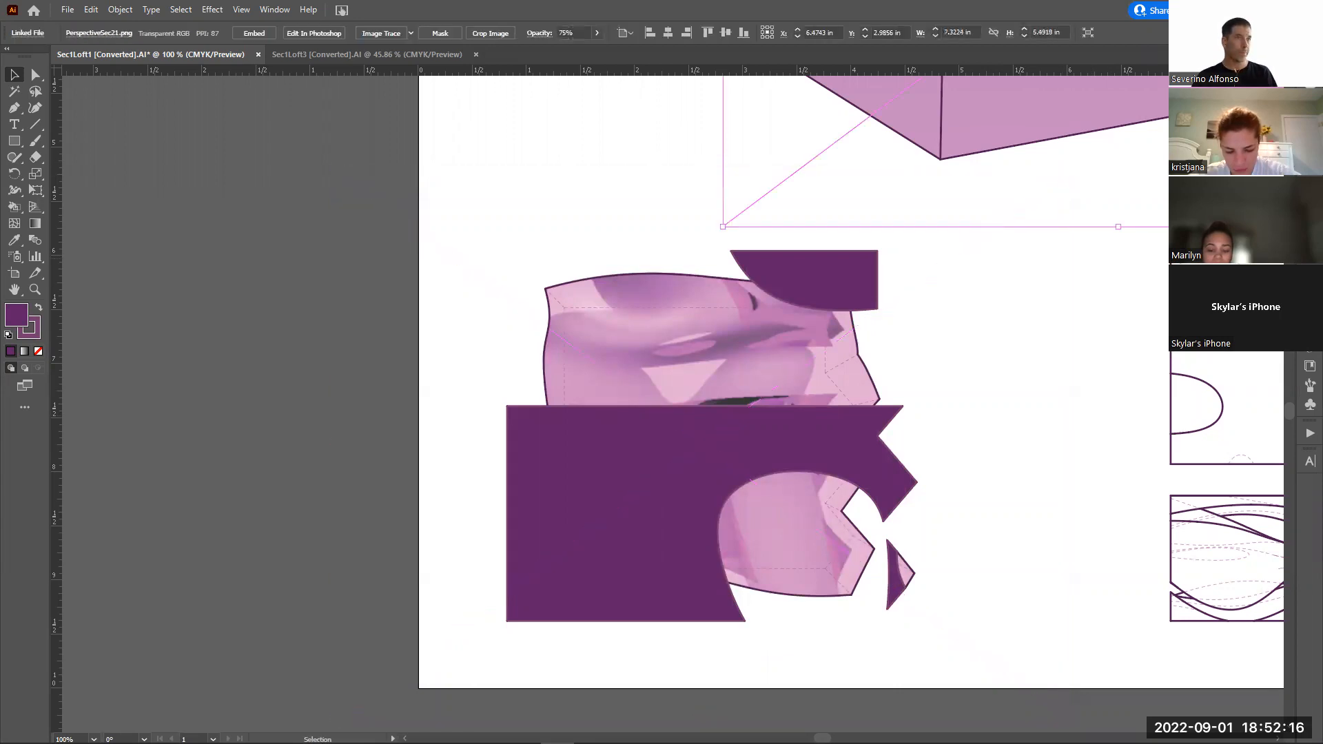
{"action": "left_click", "coordinate": [1309, 298]}
{"action": "left_click", "coordinate": [973, 431]}
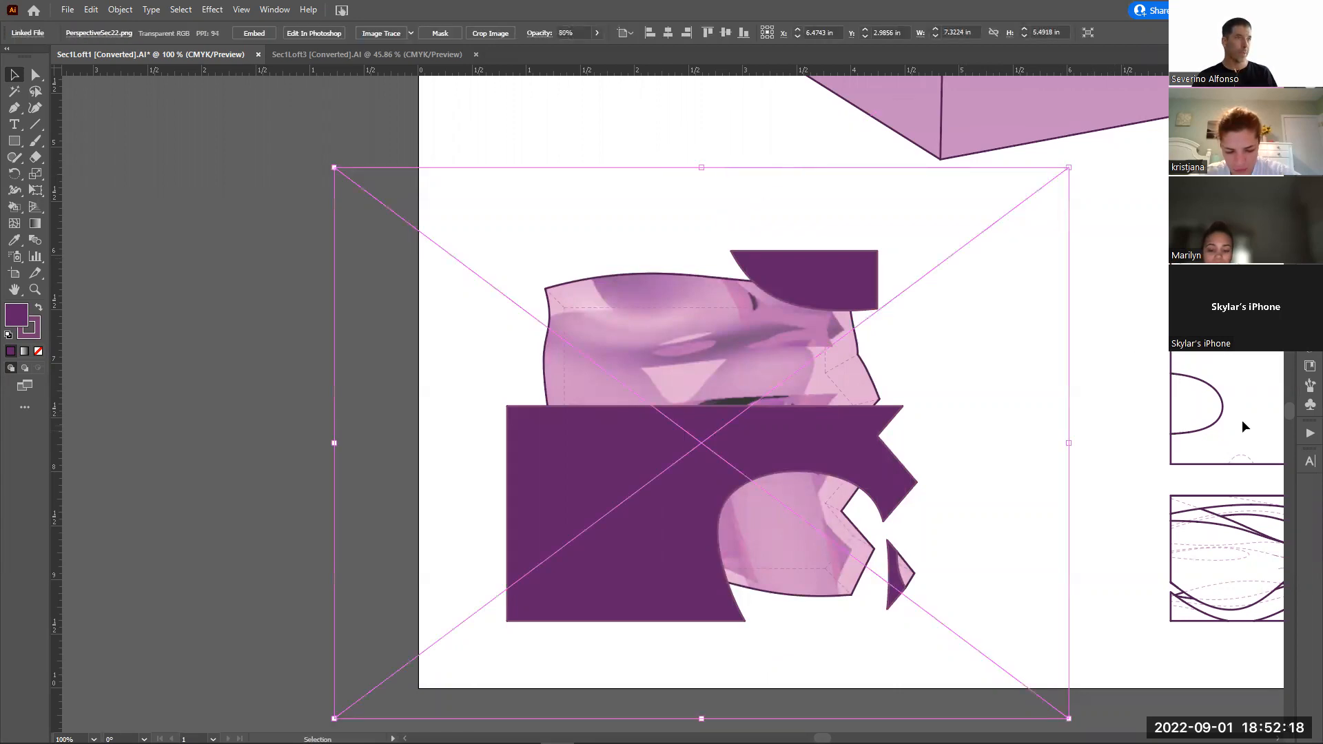
Set the opacity of the linked section render to 79% and deselect it
{"action": "left_click", "coordinate": [1310, 298]}
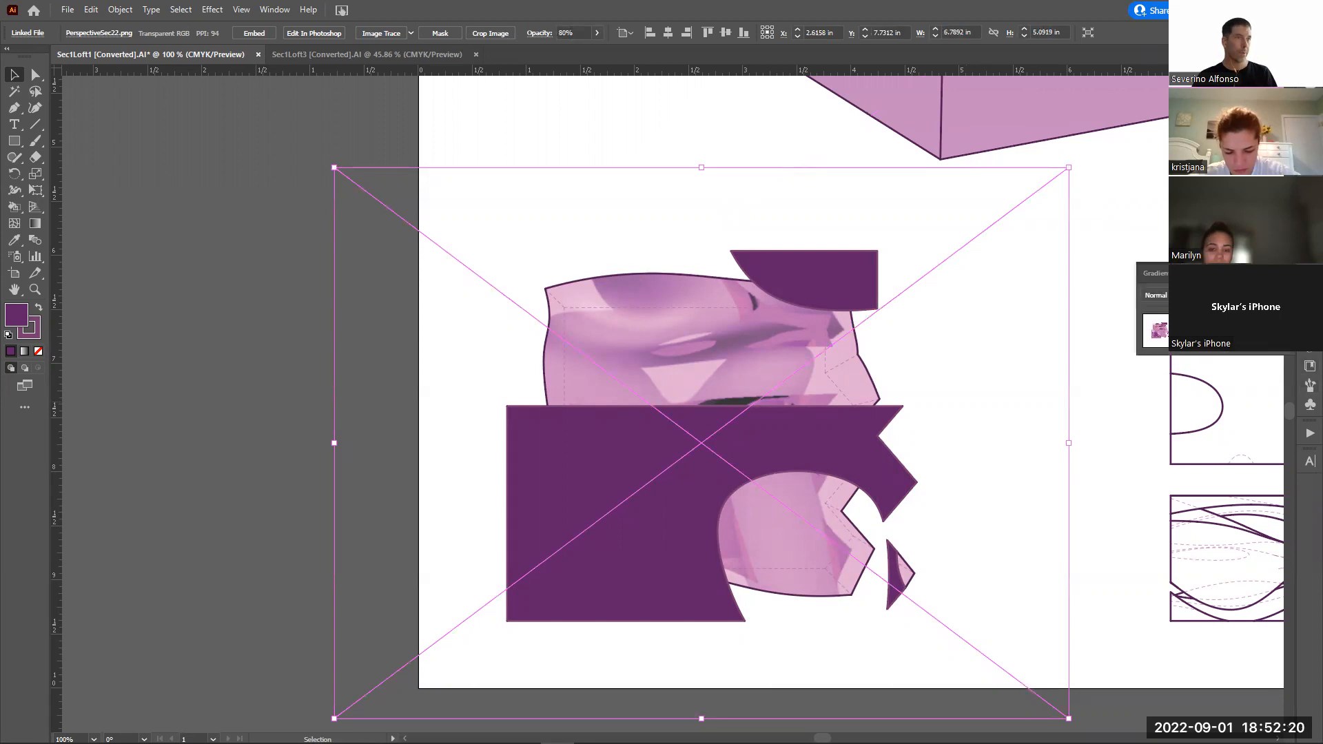
{"action": "key", "text": "Return"}
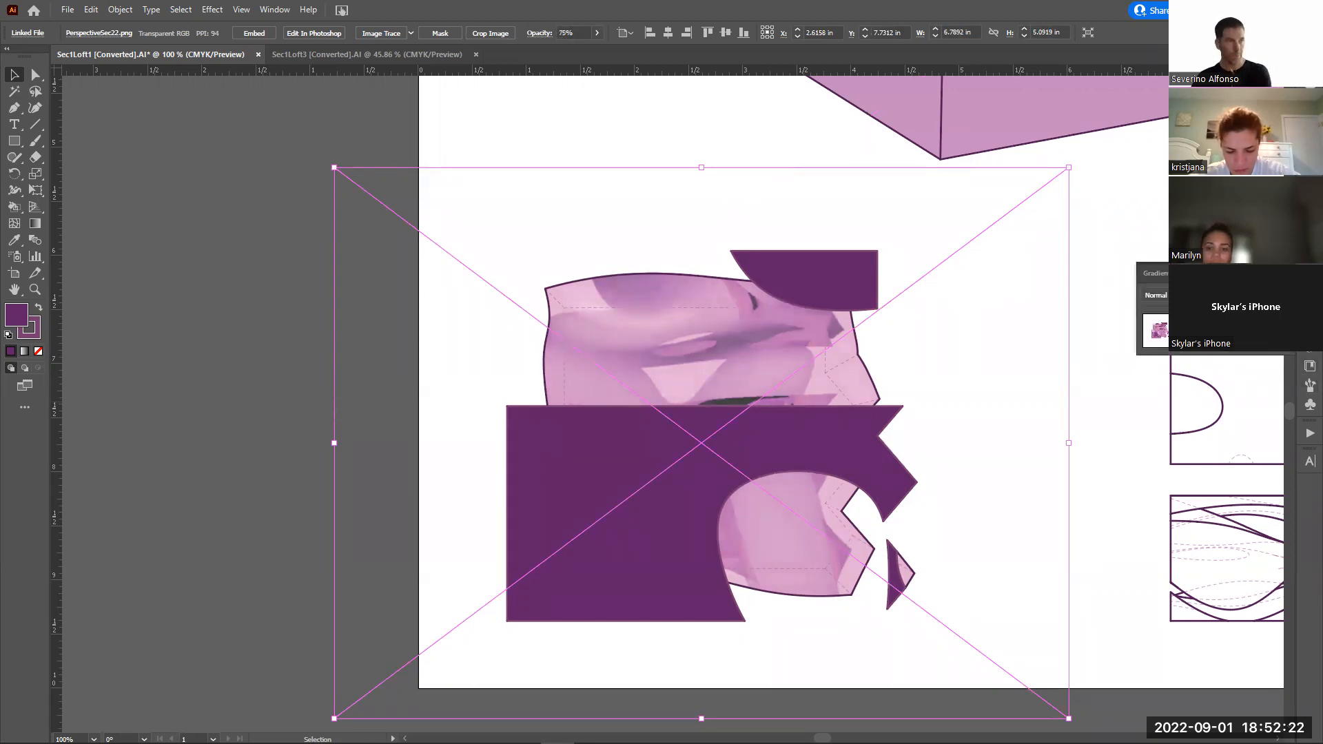
{"action": "left_click", "coordinate": [1100, 520]}
{"action": "left_click", "coordinate": [933, 292]}
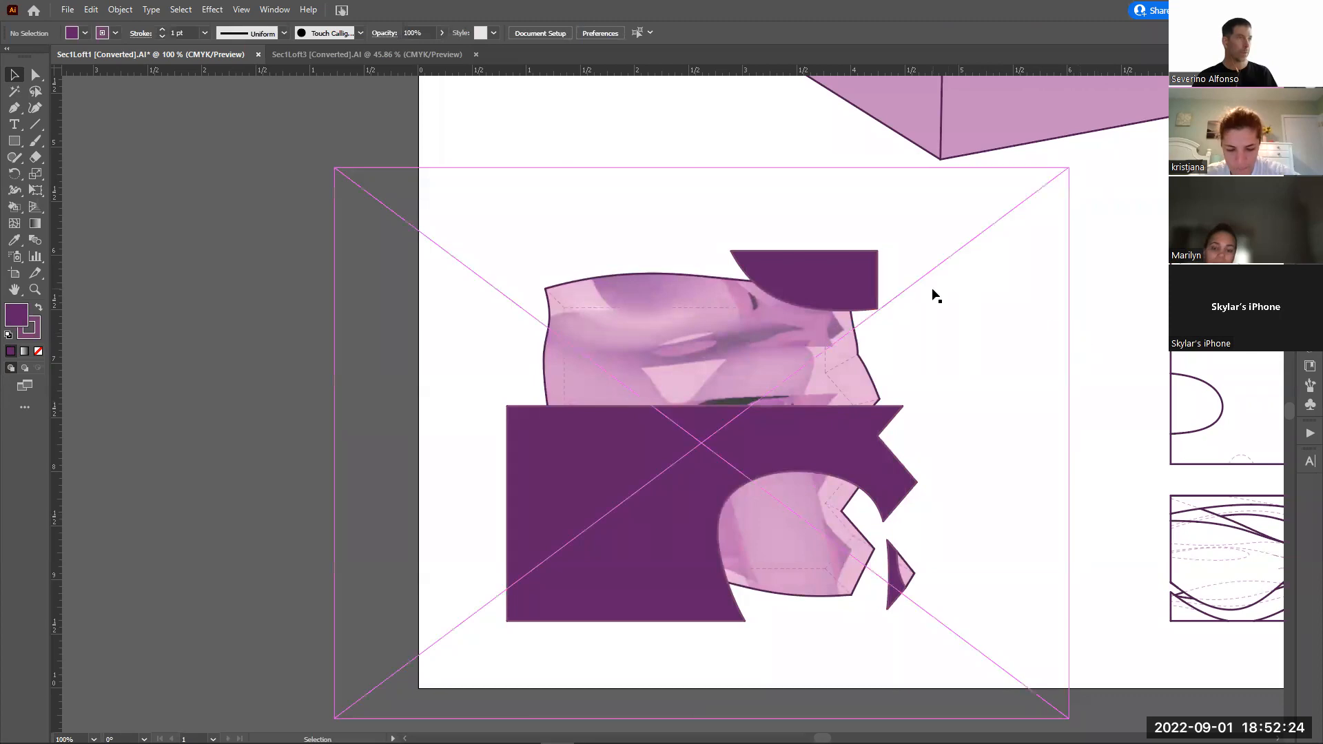
{"action": "left_click", "coordinate": [1077, 354]}
Switch to Rhino and restore the saved PerspectiveGood view
{"action": "key", "text": "z"}
{"action": "left_click", "coordinate": [980, 307], "text": "alt"}
{"action": "left_click", "coordinate": [980, 308], "text": "alt"}
{"action": "left_click_drag", "start_coordinate": [437, 289], "coordinate": [533, 313]}
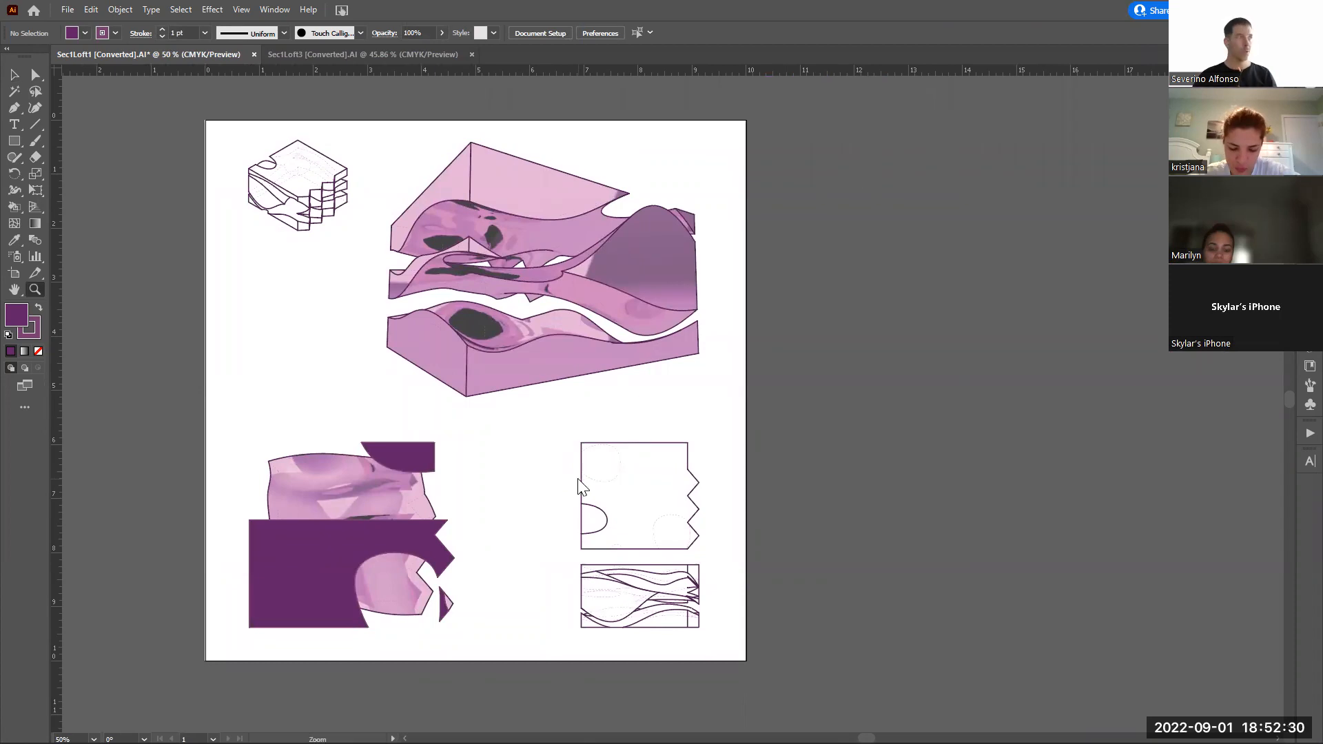
{"action": "key", "text": "alt+Tab"}
{"action": "left_click", "coordinate": [770, 163]}
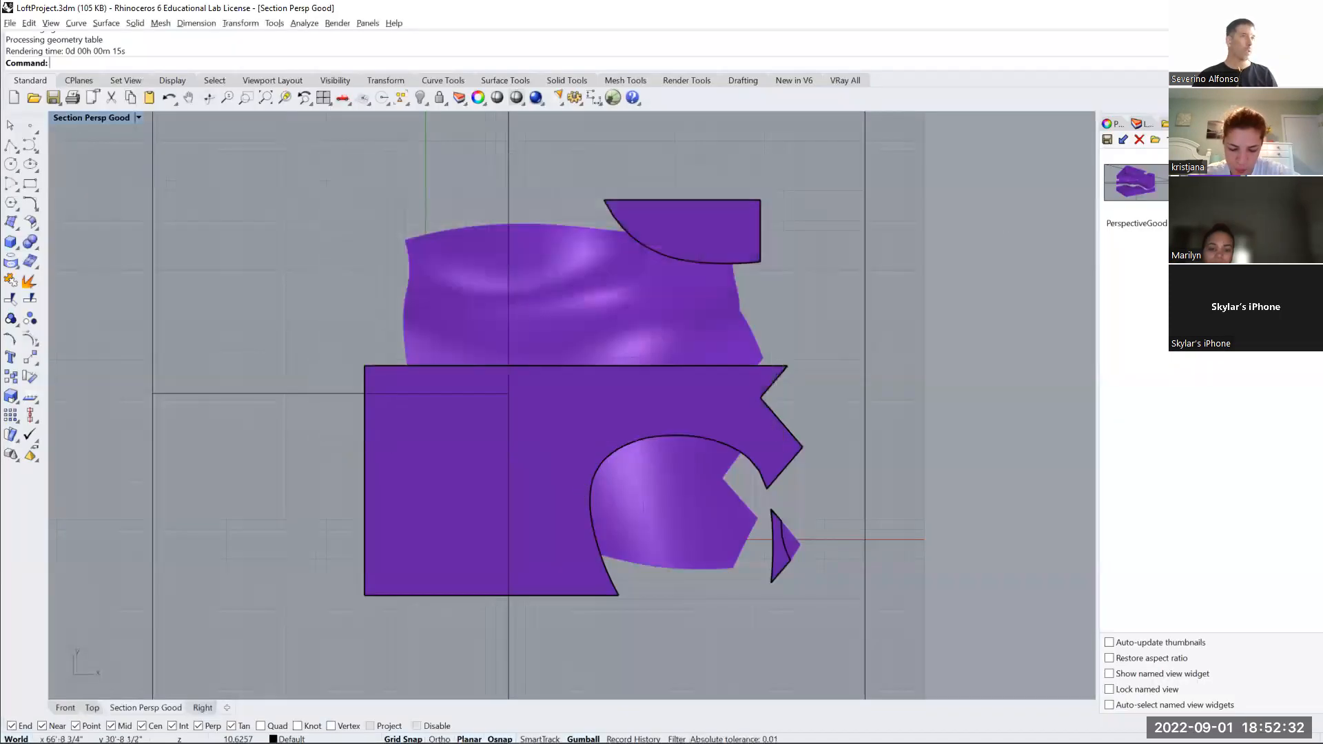
{"action": "double_click", "coordinate": [1131, 186]}
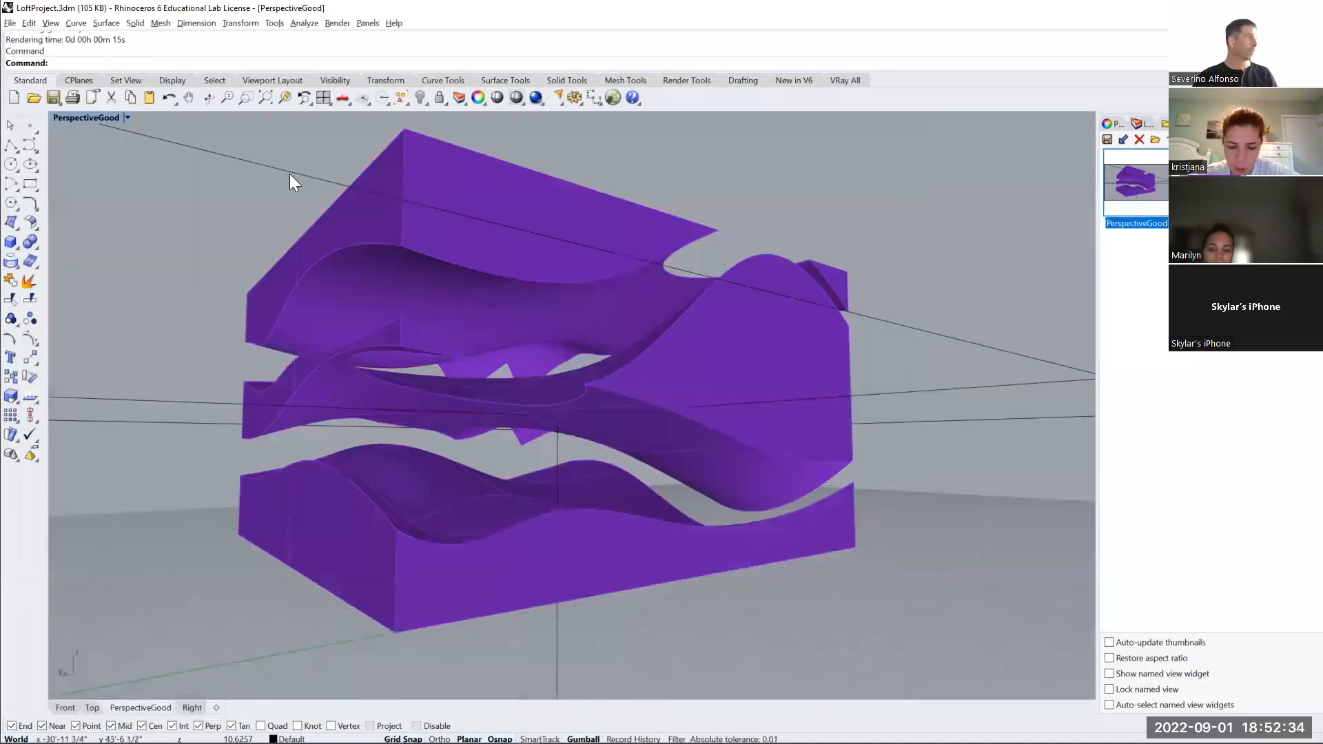
Set the active viewport to the SE isometric view and compare it with the small isometric drawing on the Illustrator sheet
{"action": "left_click", "coordinate": [128, 118]}
{"action": "mouse_move", "coordinate": [124, 358]}
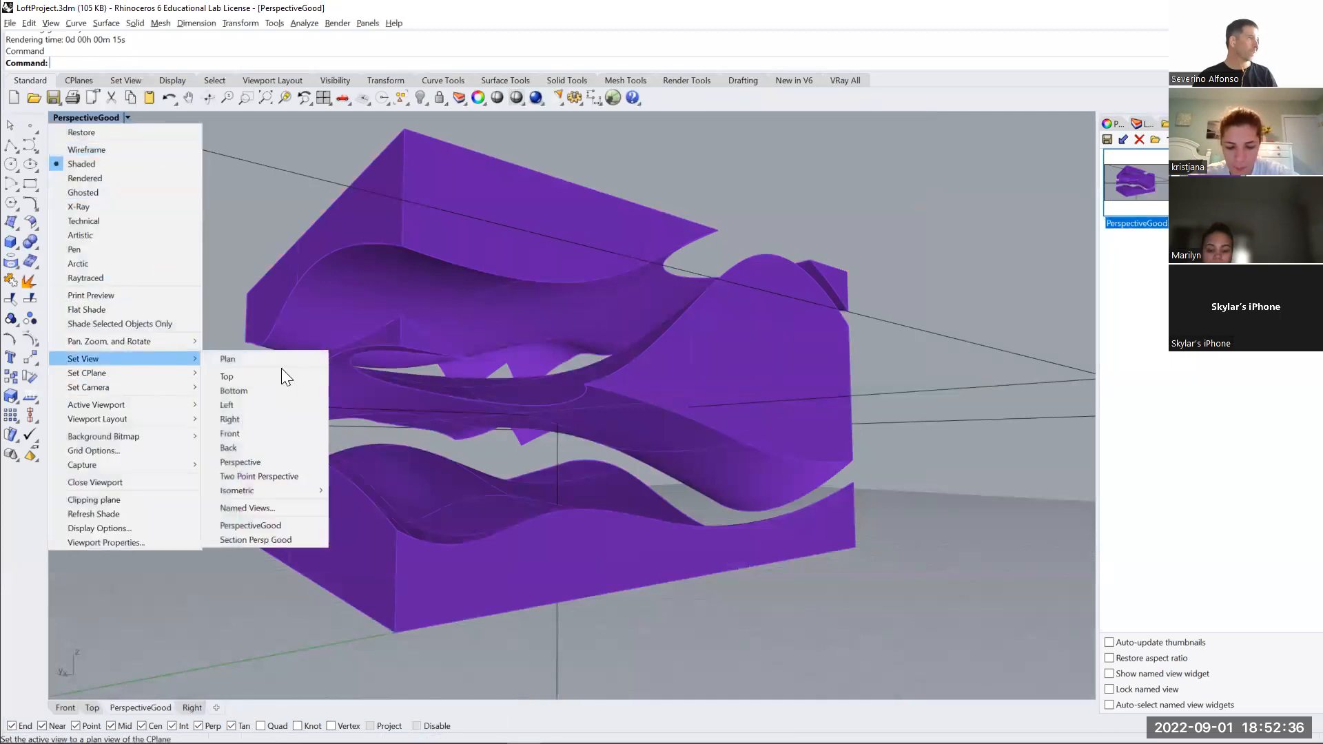
{"action": "mouse_move", "coordinate": [285, 488]}
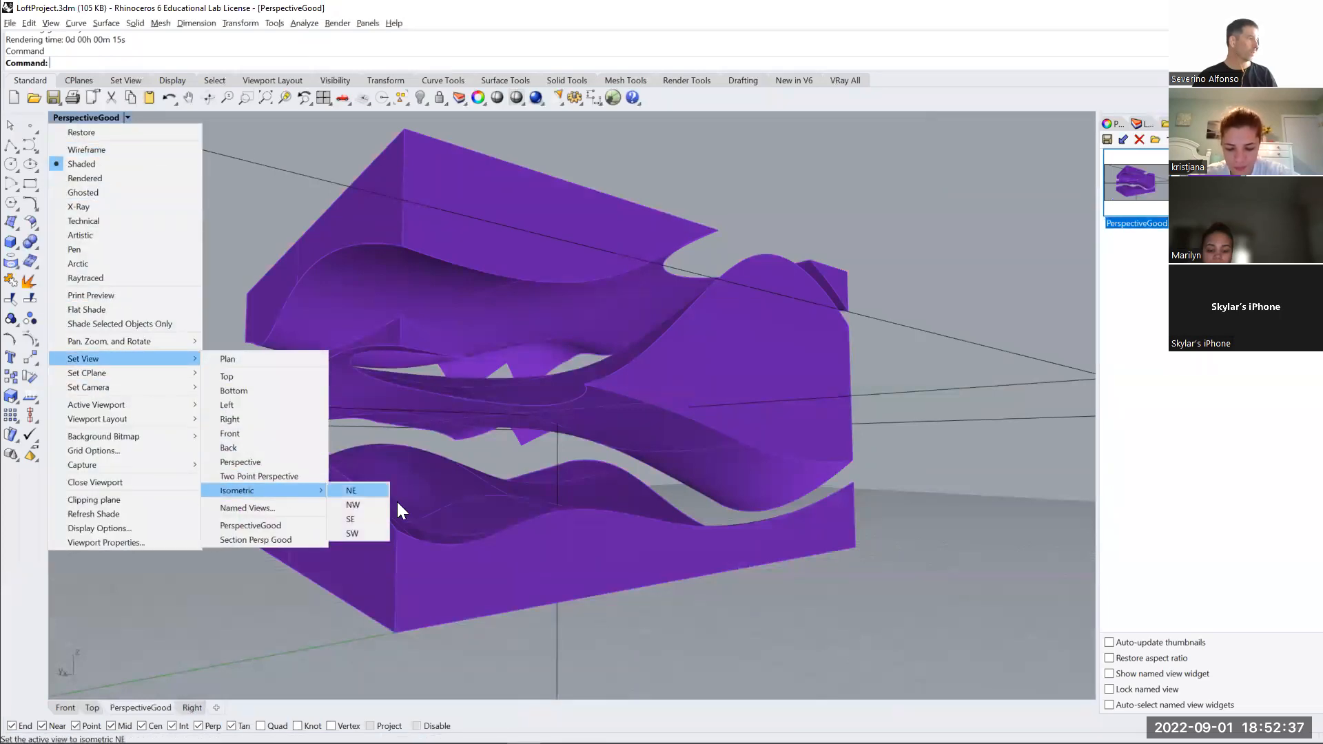
{"action": "left_click", "coordinate": [363, 514]}
{"action": "key", "text": "alt+Tab"}
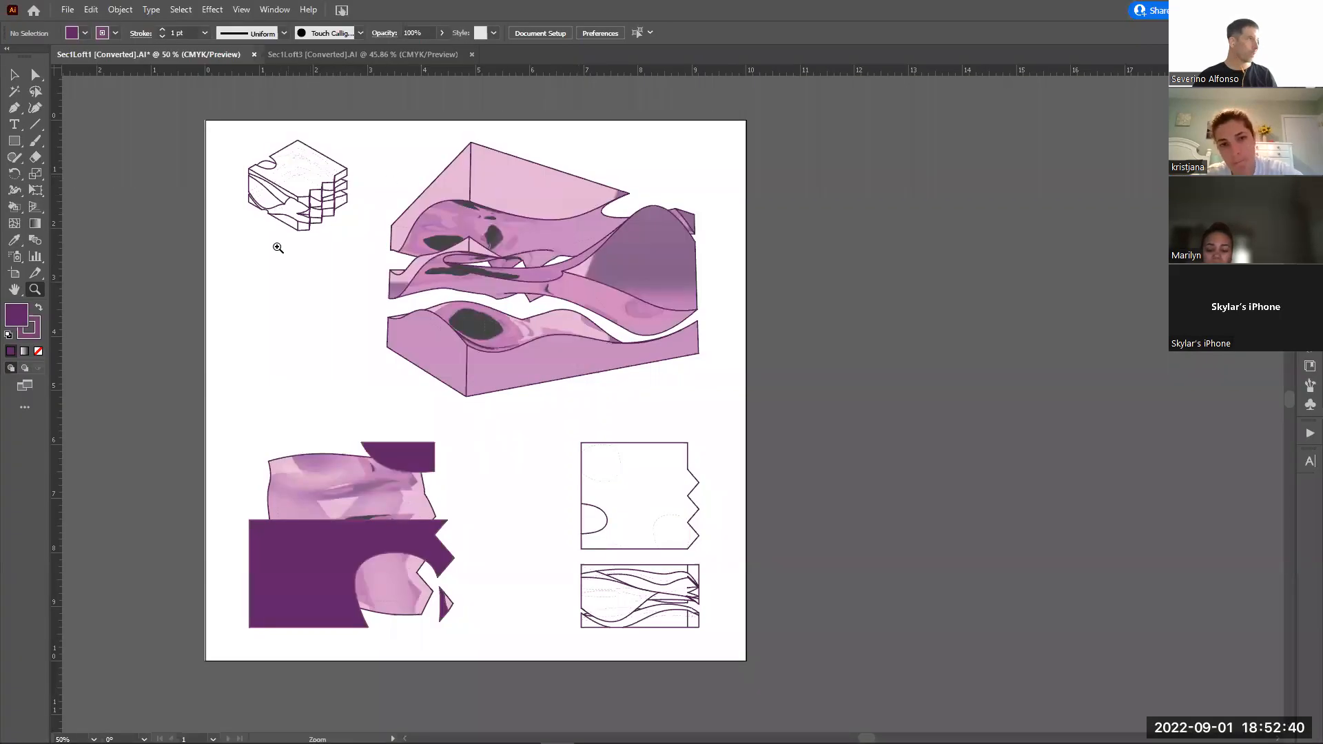
{"action": "key", "text": "alt+Tab"}
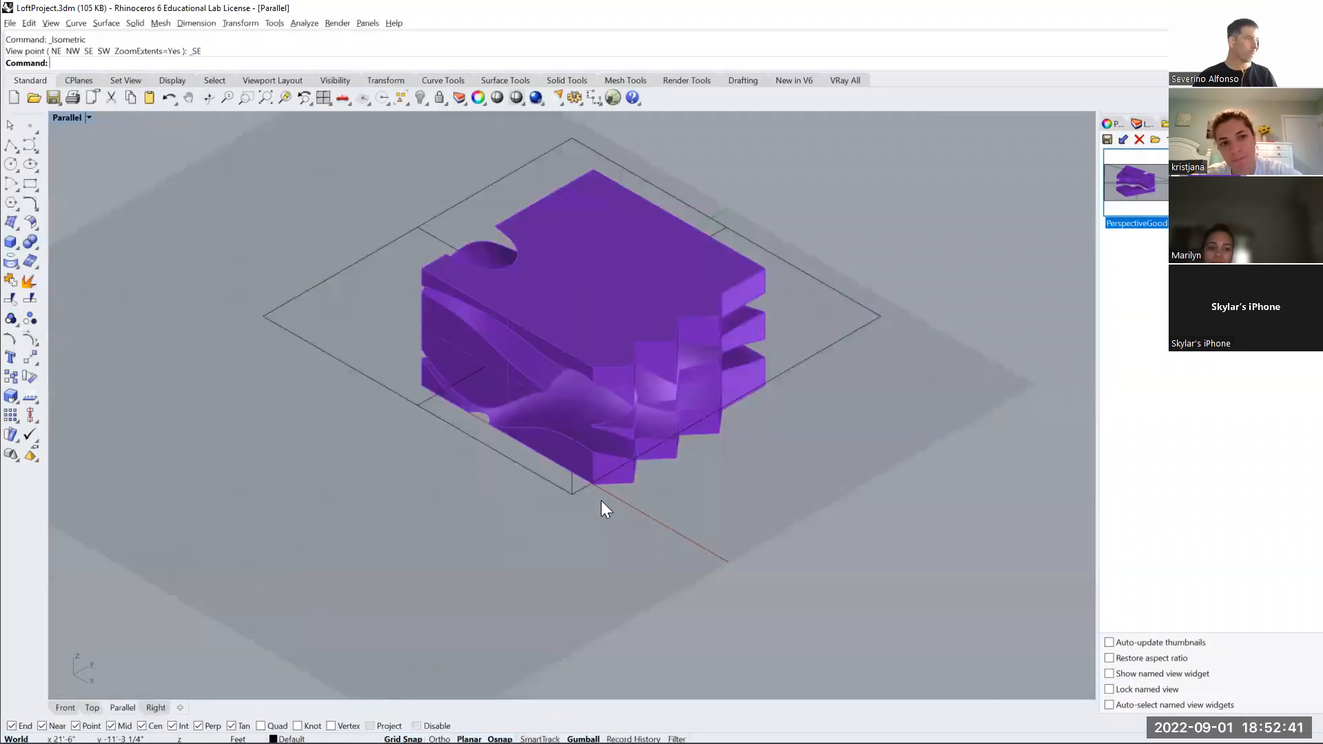
Render the enlarged SE isometric view of the model
{"action": "left_click", "coordinate": [1131, 123]}
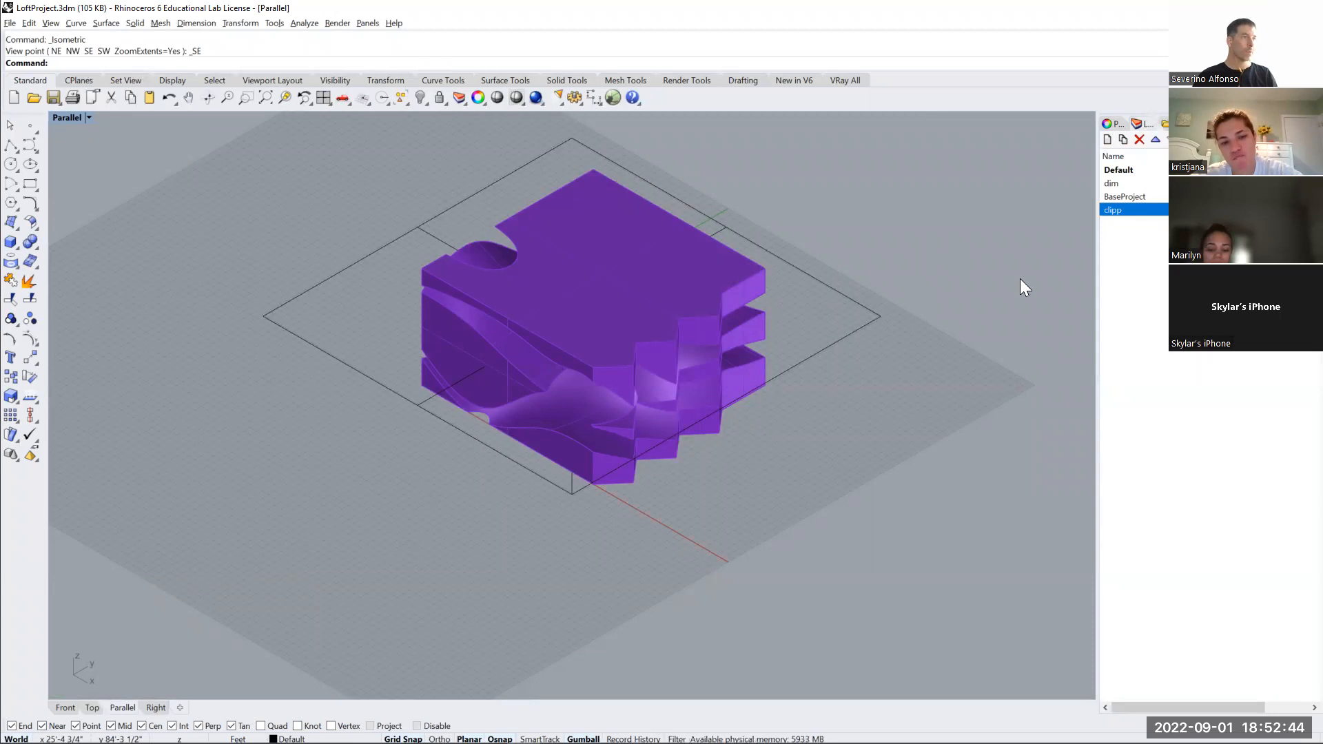
{"action": "scroll", "coordinate": [484, 205], "scroll_direction": "up", "scroll_amount": 4}
{"action": "left_click", "coordinate": [536, 97]}
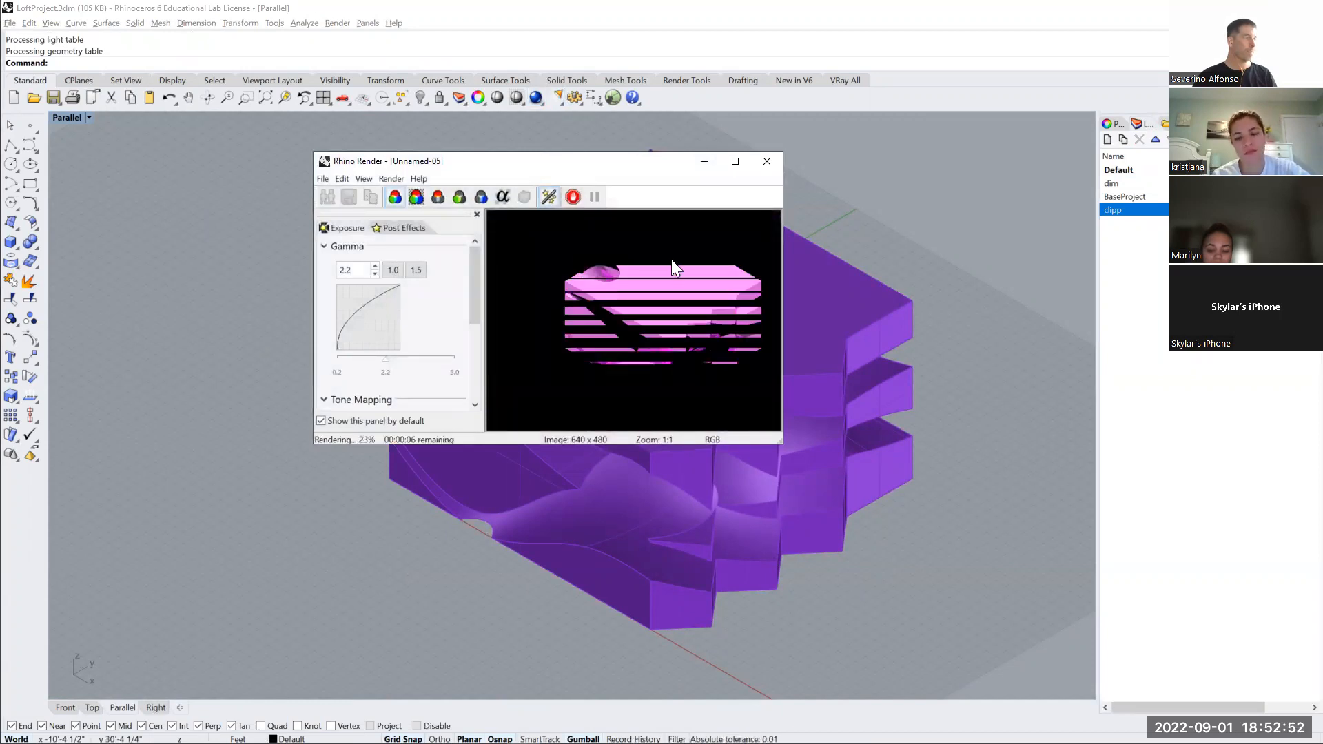
{"action": "left_click_drag", "start_coordinate": [619, 164], "coordinate": [570, 162]}
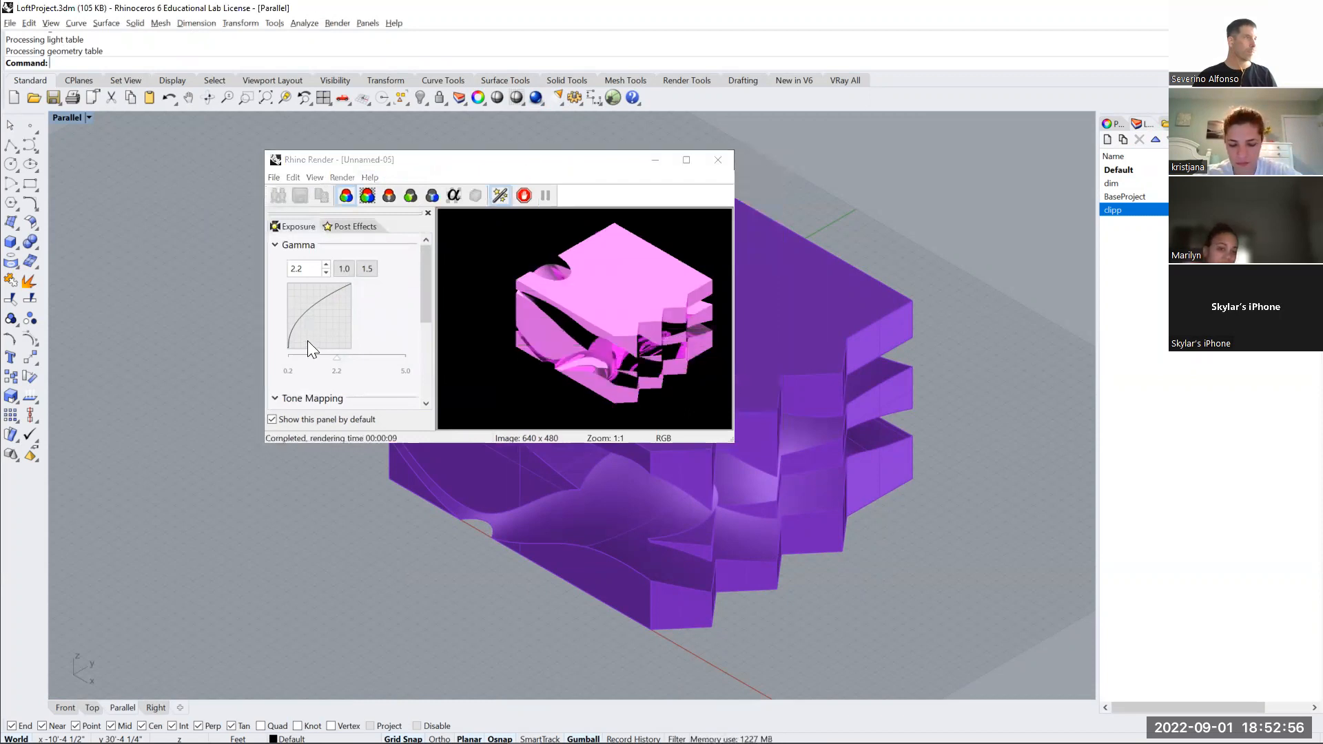
Save the isometric render to the Desktop as the PNG file PerspectiveSec23 and close the render window
{"action": "left_click", "coordinate": [301, 194]}
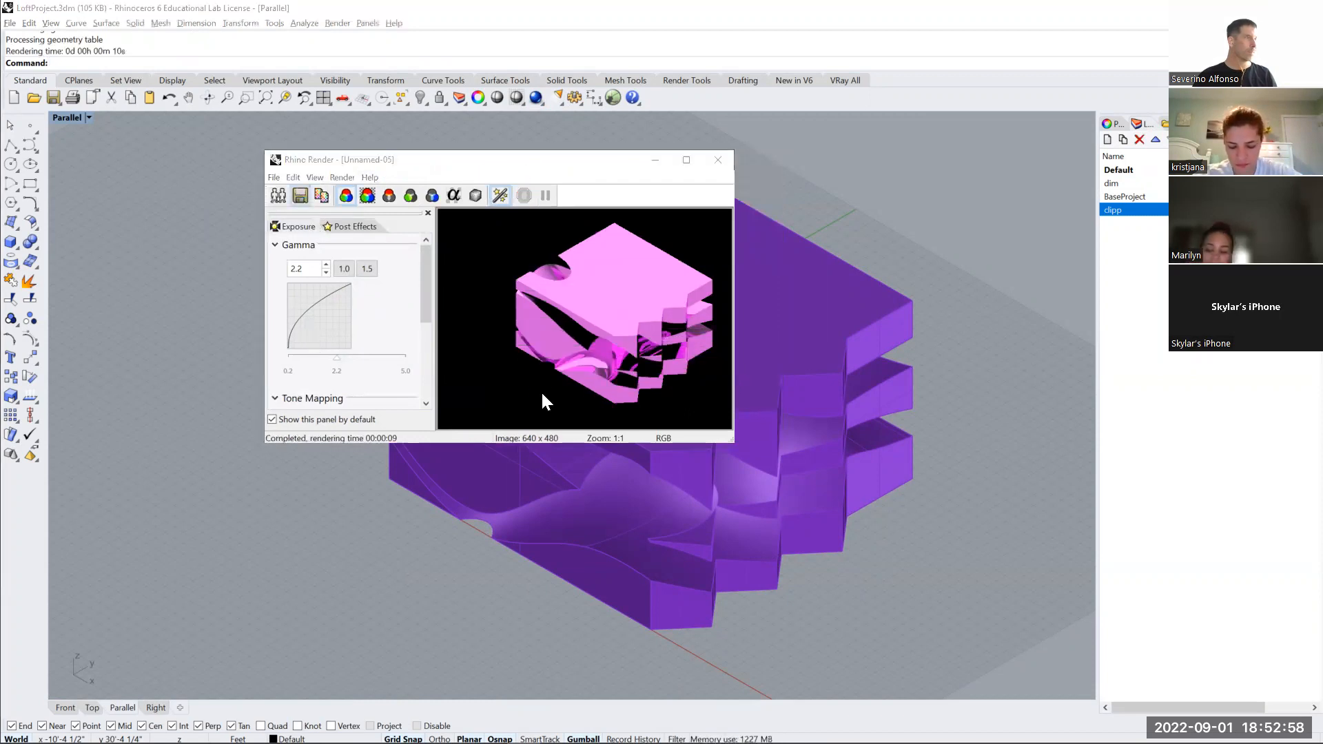
{"action": "left_click", "coordinate": [510, 370]}
{"action": "left_click", "coordinate": [461, 526]}
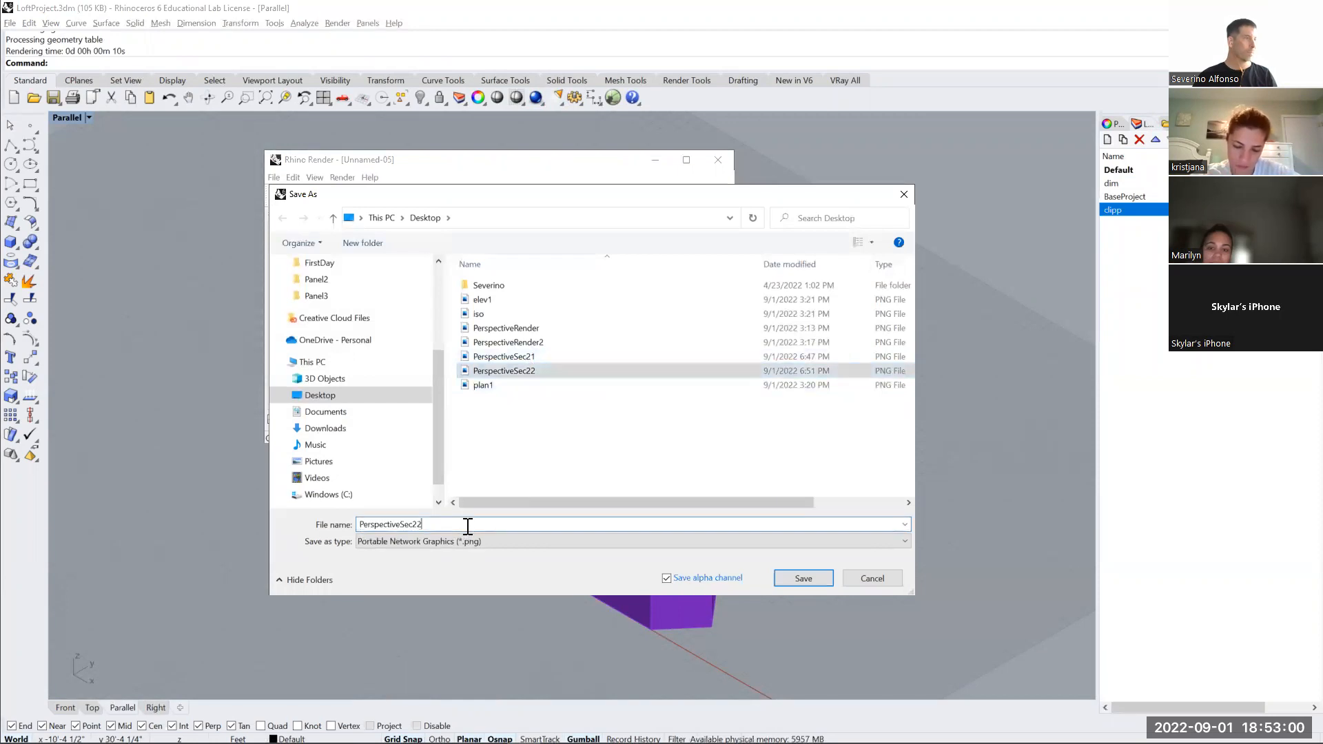
{"action": "key", "text": "BackSpace"}
{"action": "type", "text": "3"}
{"action": "key", "text": "Return"}
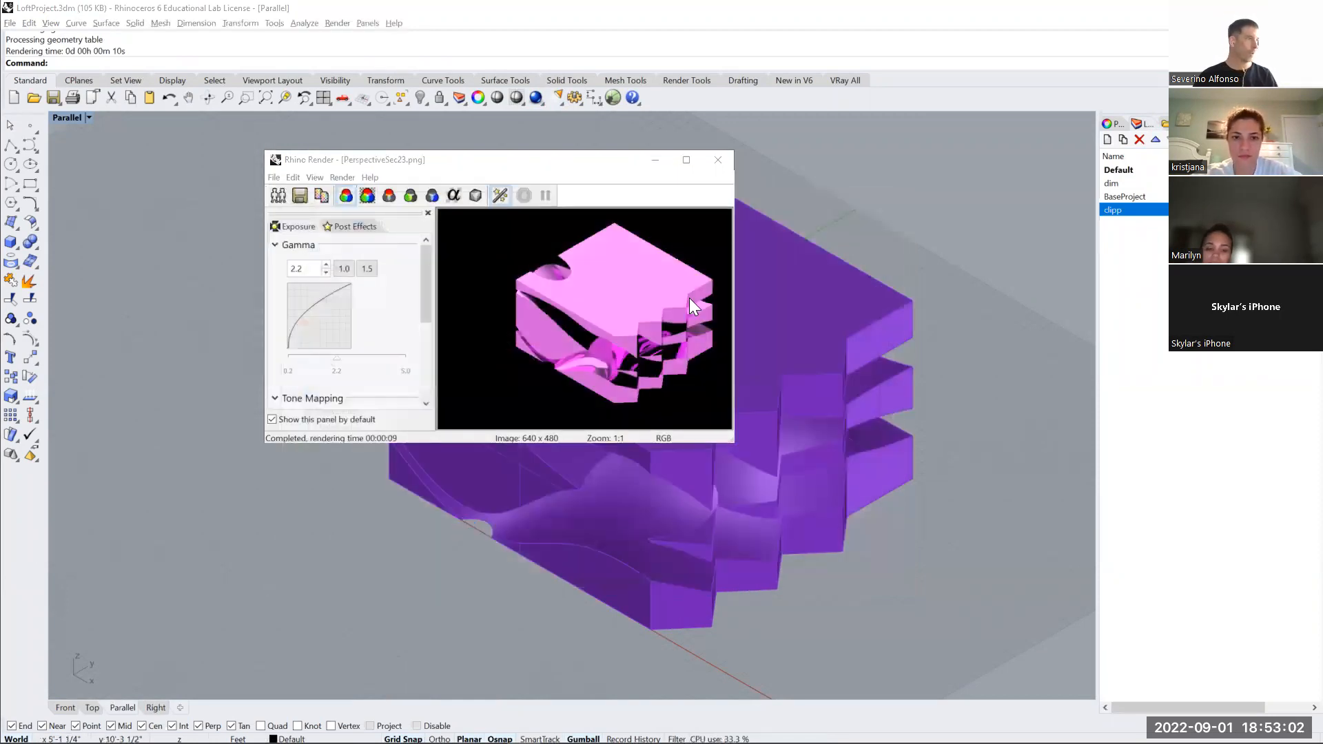
{"action": "left_click", "coordinate": [717, 160]}
Switch to Illustrator and place PerspectiveSec23 as a linked image over the small isometric linework on the sheet
{"action": "key", "text": "alt+Tab"}
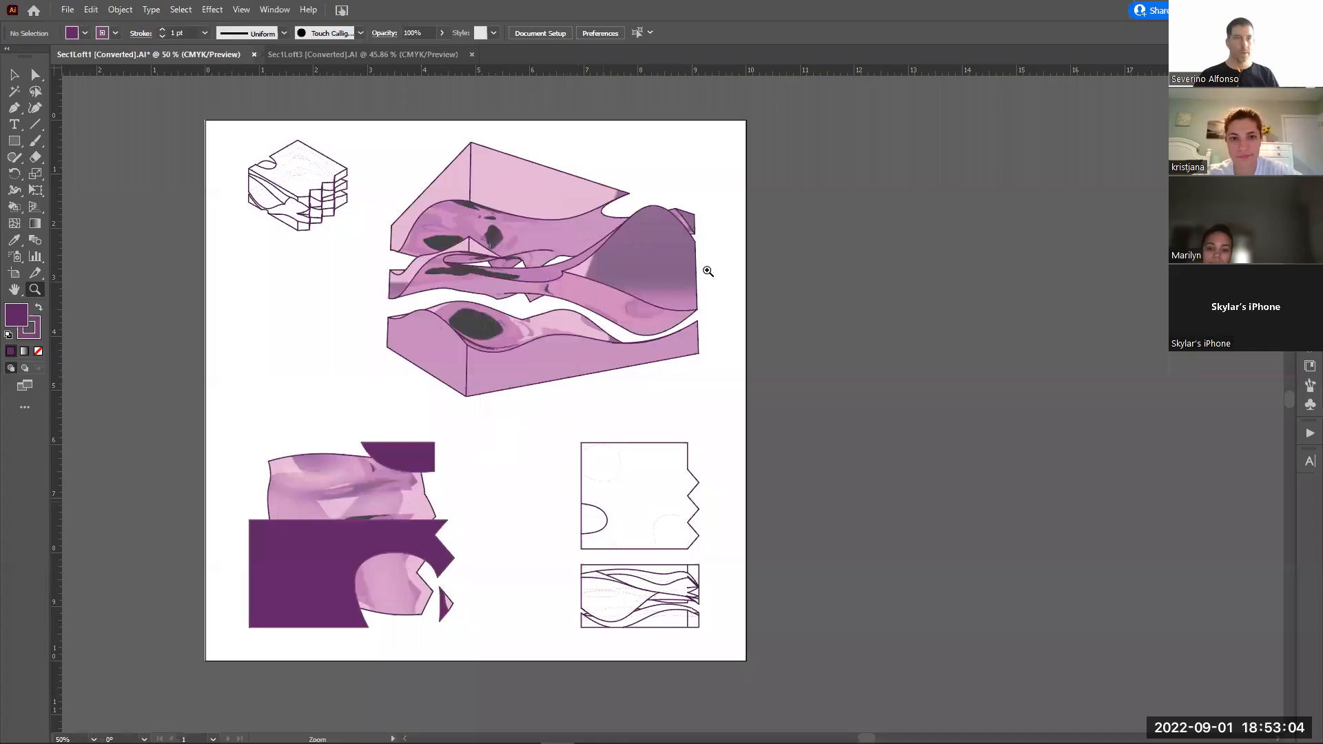
{"action": "left_click", "coordinate": [66, 9]}
{"action": "left_click", "coordinate": [66, 10]}
{"action": "left_click", "coordinate": [66, 10]}
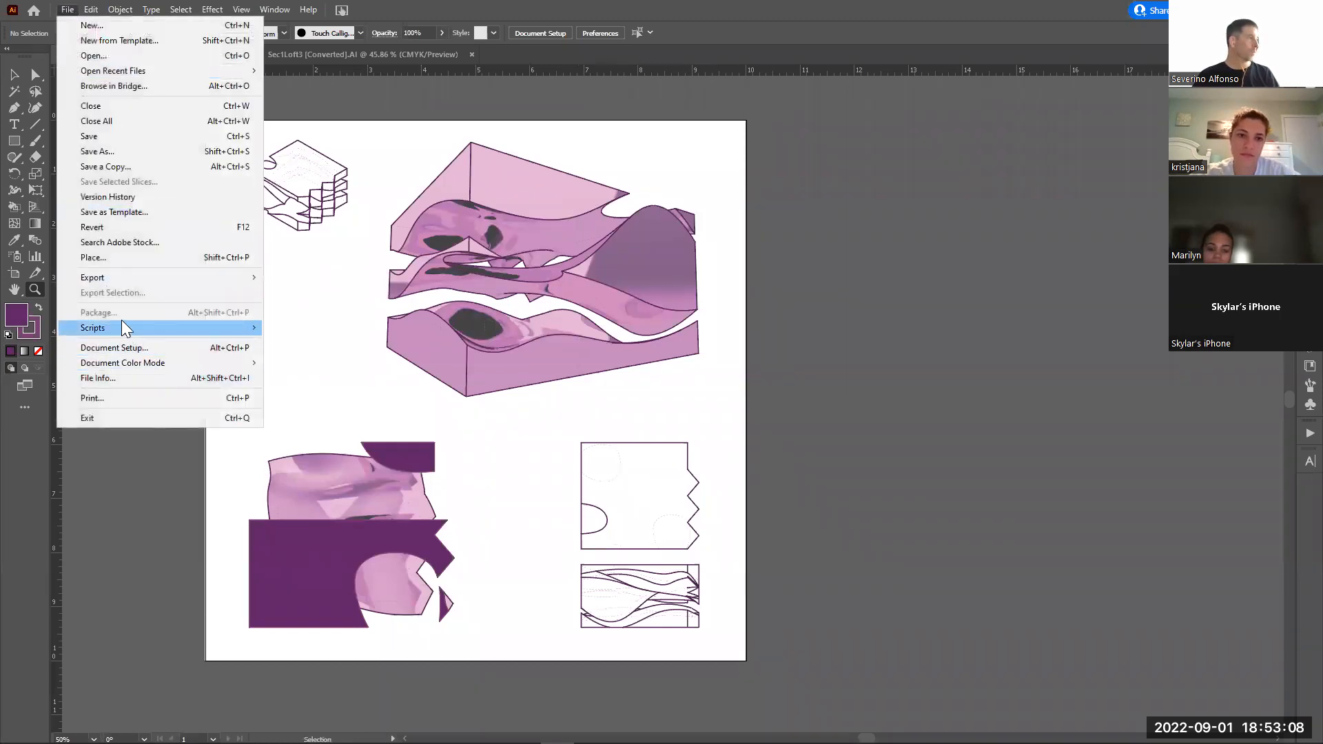
{"action": "left_click", "coordinate": [121, 259]}
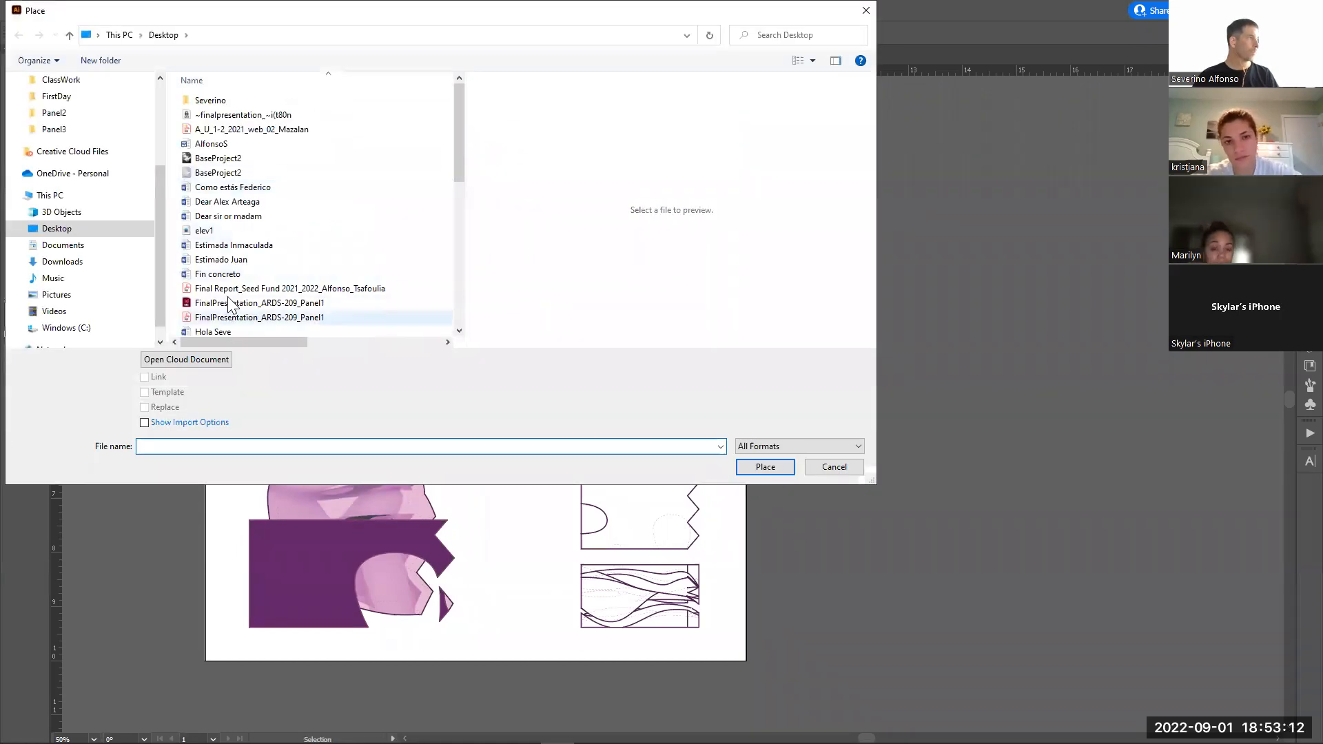
{"action": "left_click", "coordinate": [226, 256]}
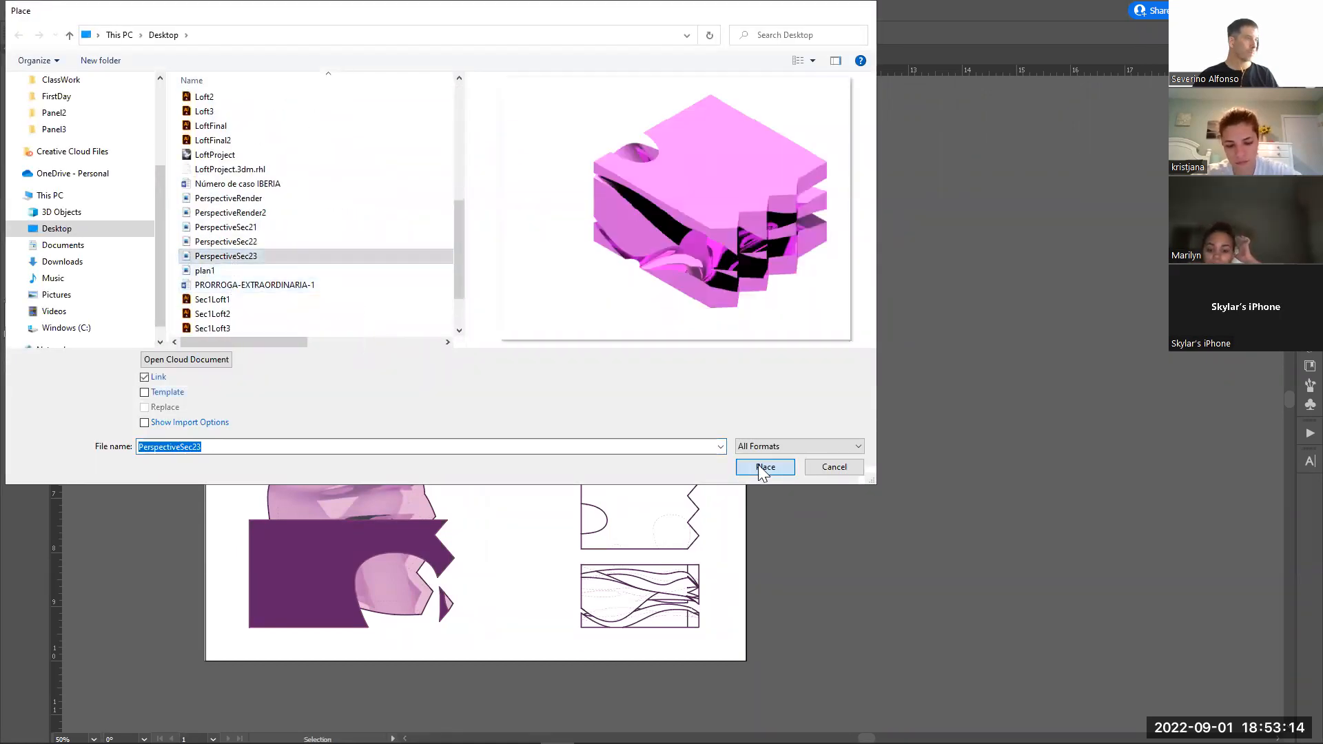
{"action": "left_click", "coordinate": [764, 467]}
{"action": "left_click_drag", "start_coordinate": [219, 132], "coordinate": [366, 243]}
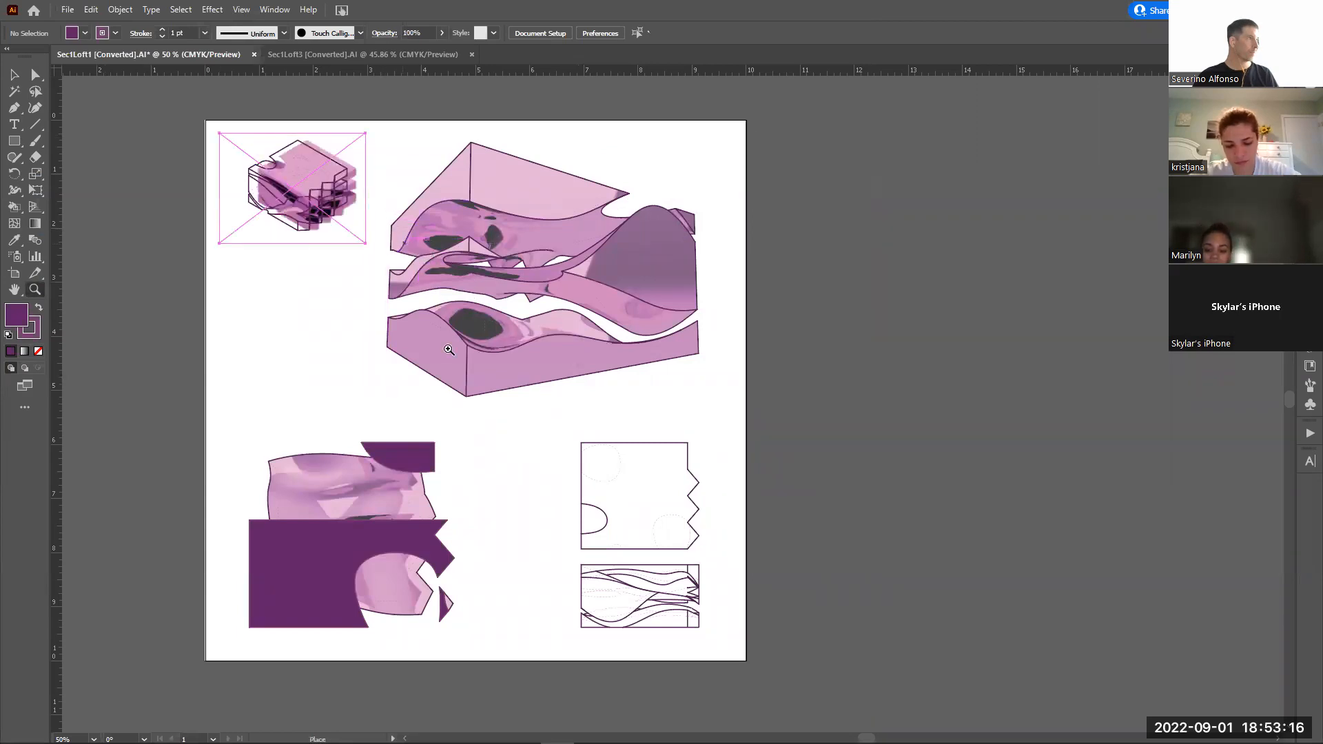
{"action": "left_click", "coordinate": [960, 489]}
Switch to Rhino, bring up the Top view with the model enlarged, and render it
{"action": "key", "text": "alt+Tab"}
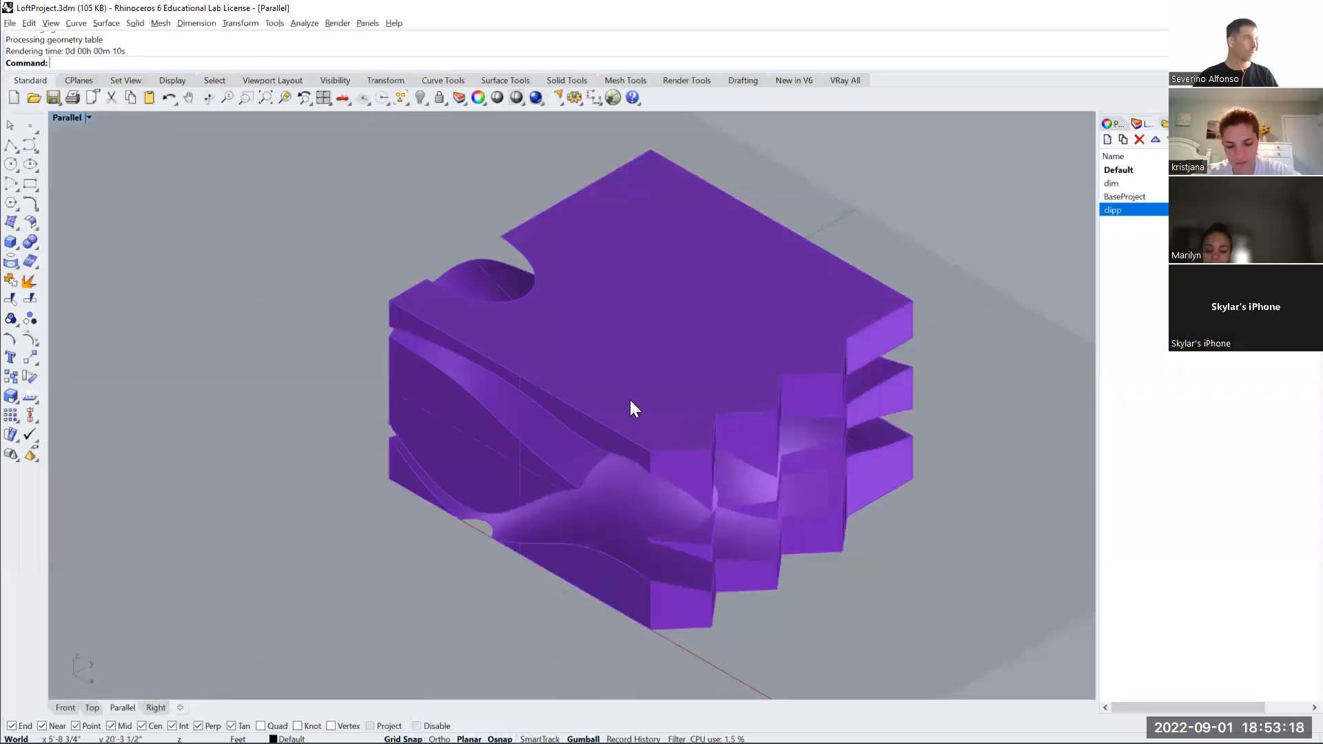
{"action": "key", "text": "alt+Tab"}
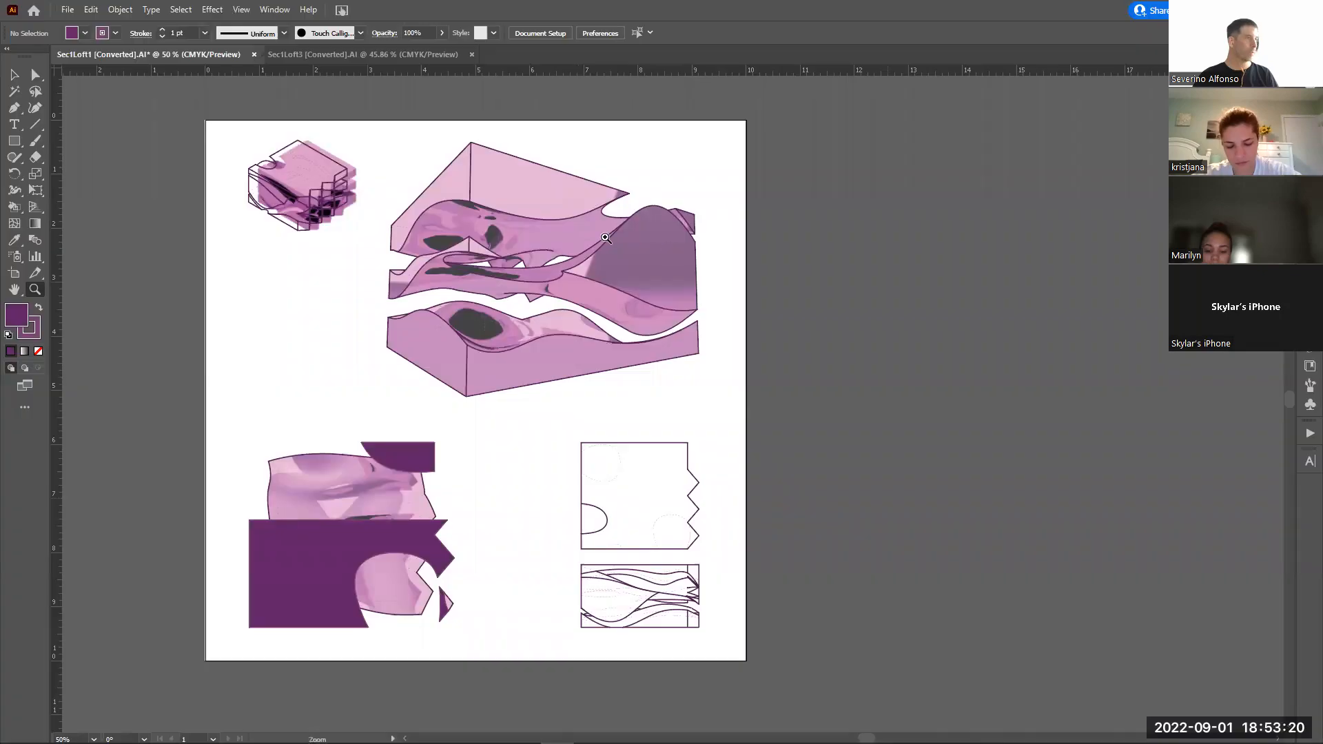
{"action": "key", "text": "alt+Tab"}
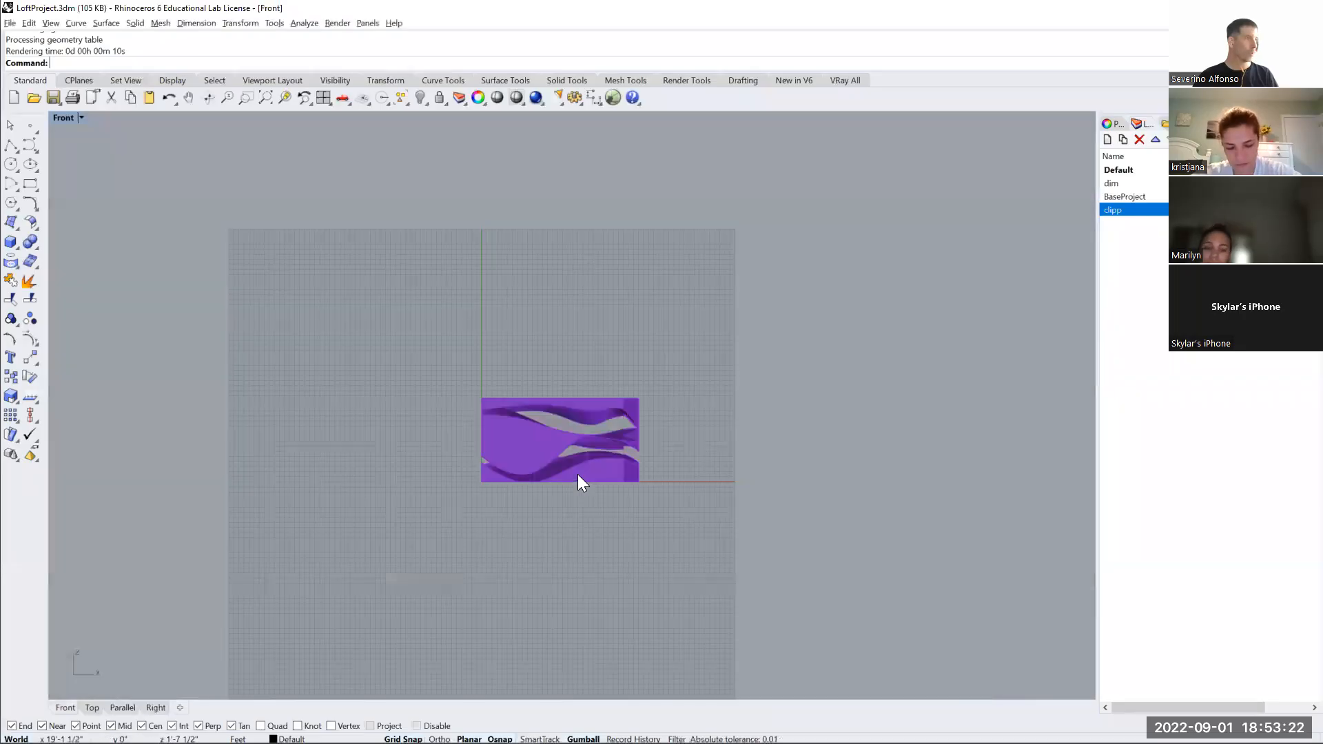
{"action": "scroll", "coordinate": [293, 464], "scroll_direction": "up", "scroll_amount": 5}
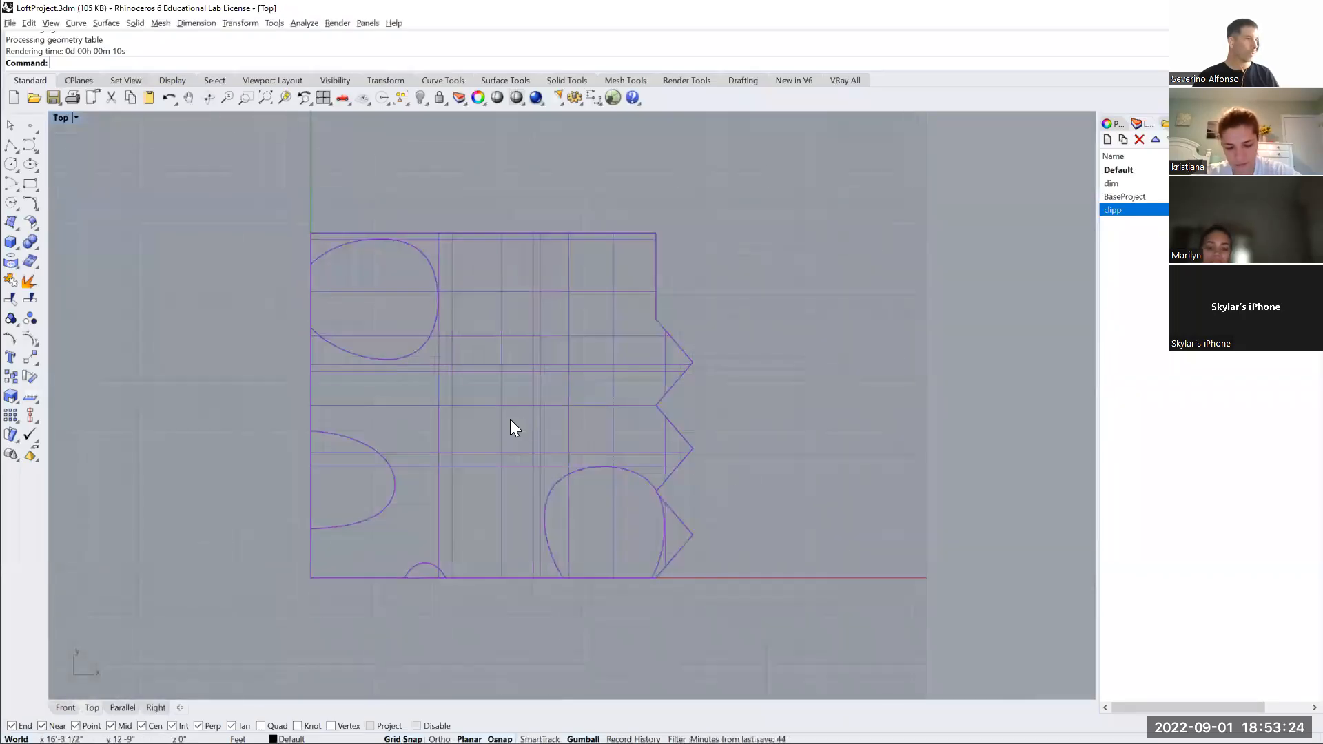
{"action": "left_click", "coordinate": [538, 96]}
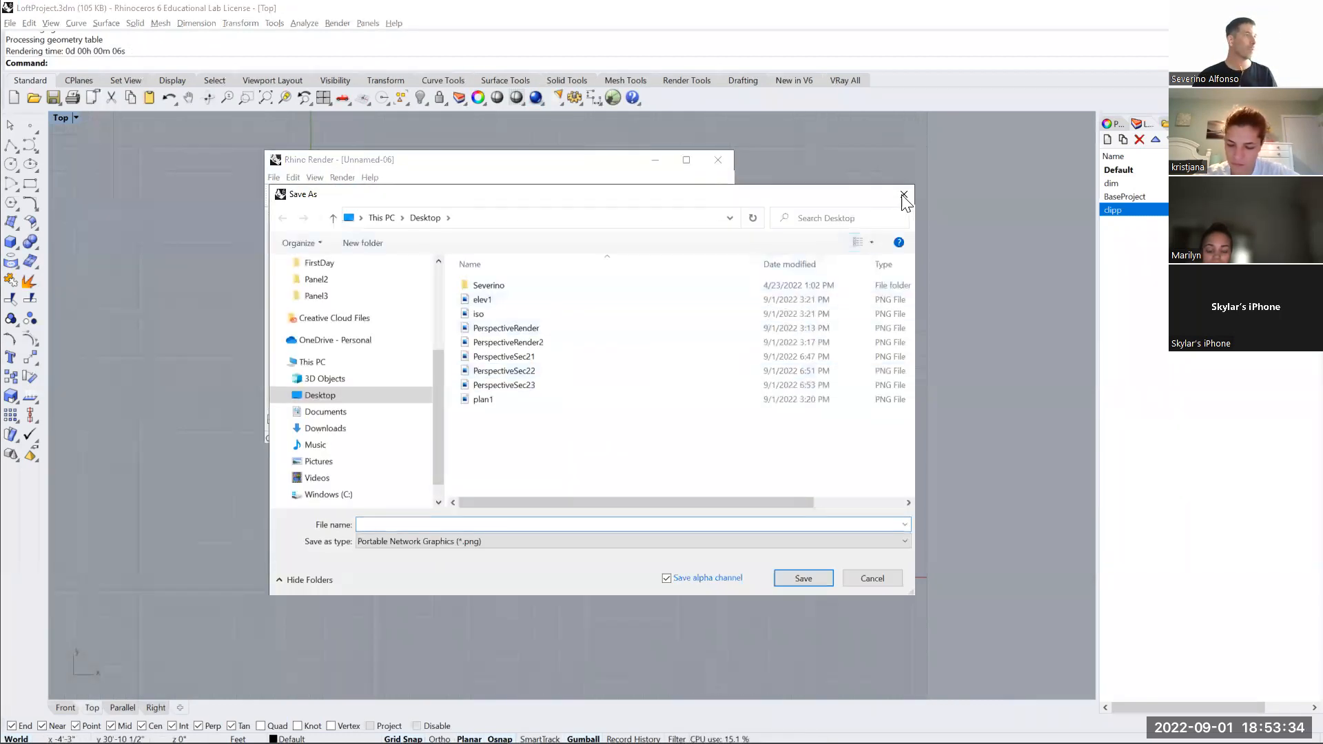
Save the top view render to the Desktop as the PNG file PerspectiveSec24 and close the render window
{"action": "left_click", "coordinate": [903, 195]}
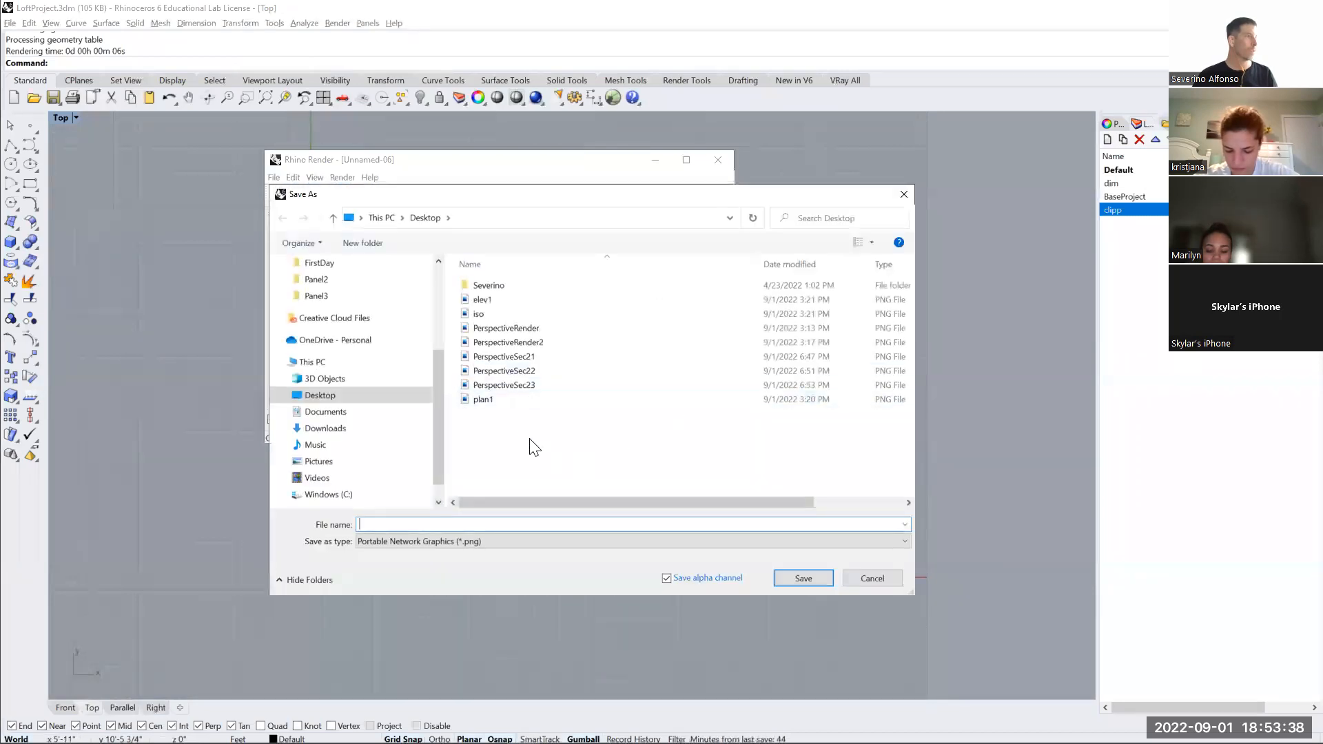
{"action": "left_click", "coordinate": [478, 523]}
{"action": "left_click", "coordinate": [480, 524]}
{"action": "key", "text": "BackSpace"}
{"action": "type", "text": "4"}
{"action": "key", "text": "Return"}
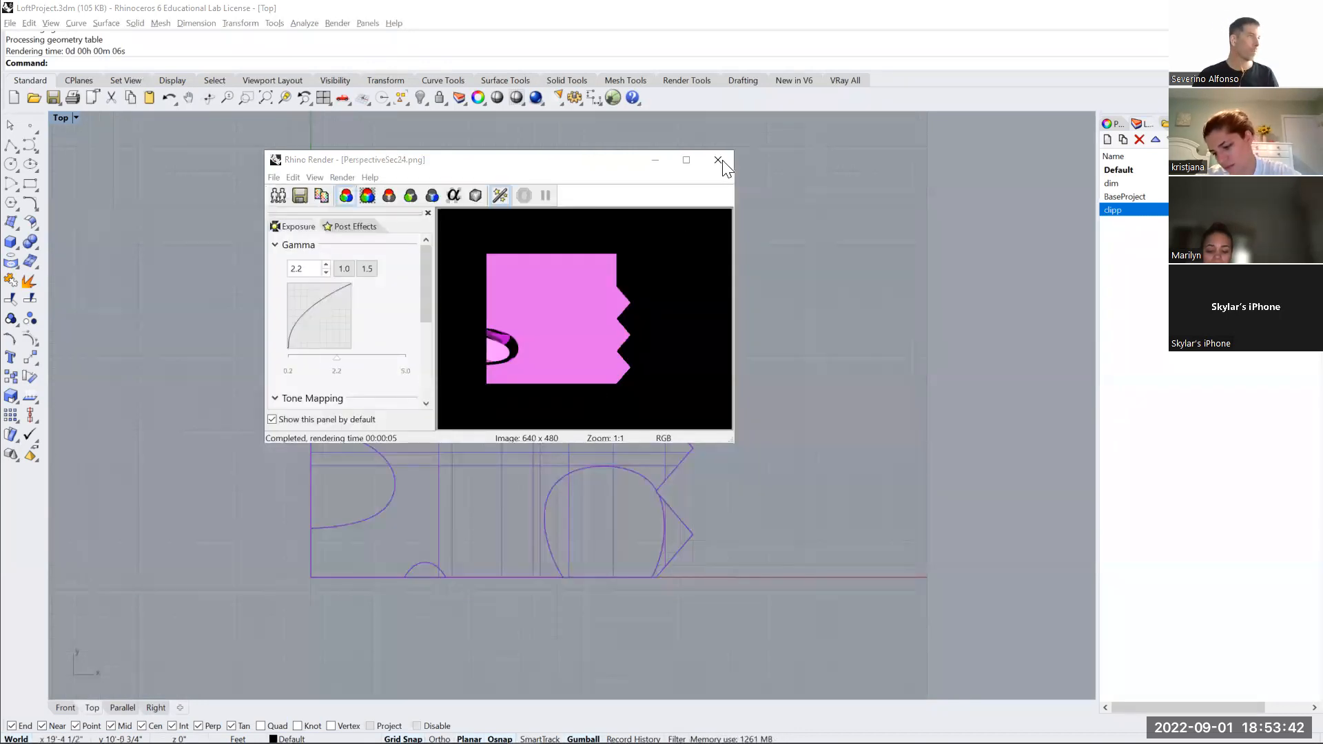
{"action": "left_click", "coordinate": [718, 160]}
Compare with the elevation on the Illustrator sheet, return to Rhino, show the Front view enlarged, and render it
{"action": "key", "text": "alt+Tab"}
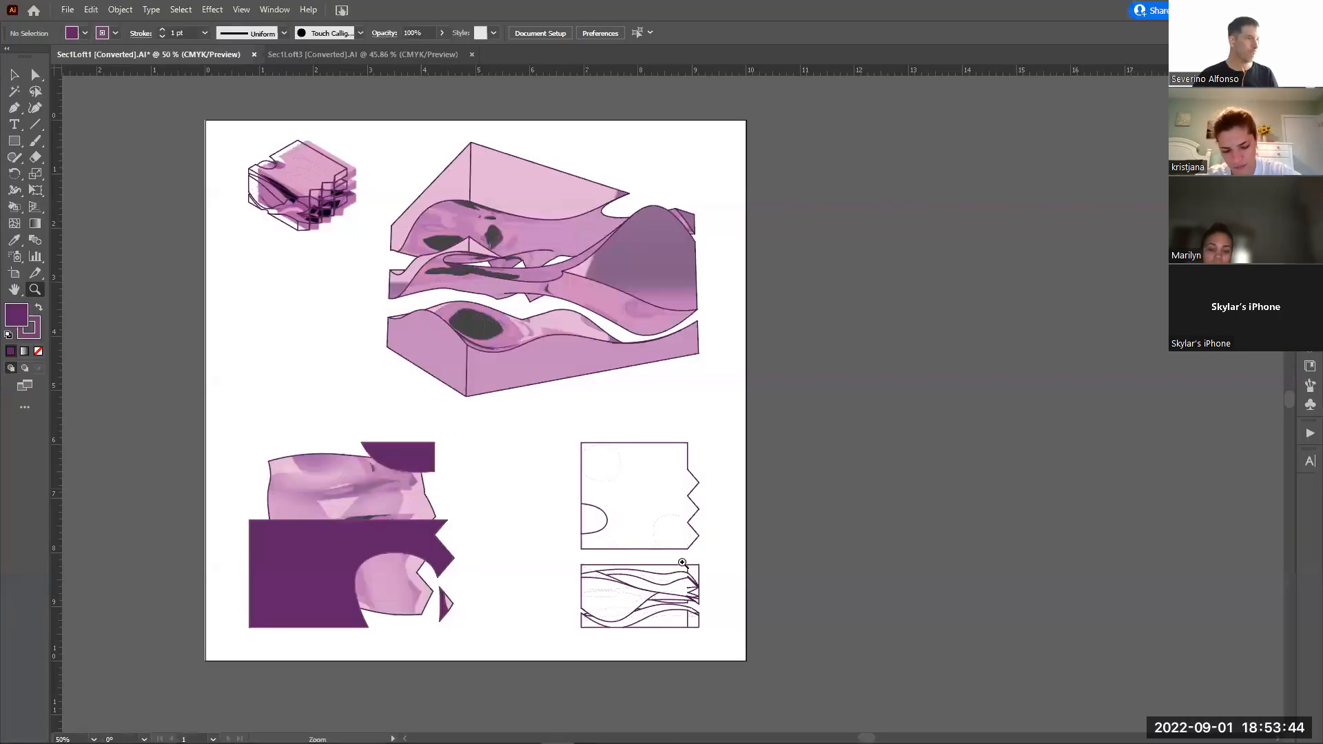
{"action": "key", "text": "alt+Tab"}
{"action": "key", "text": "ctrl+Tab"}
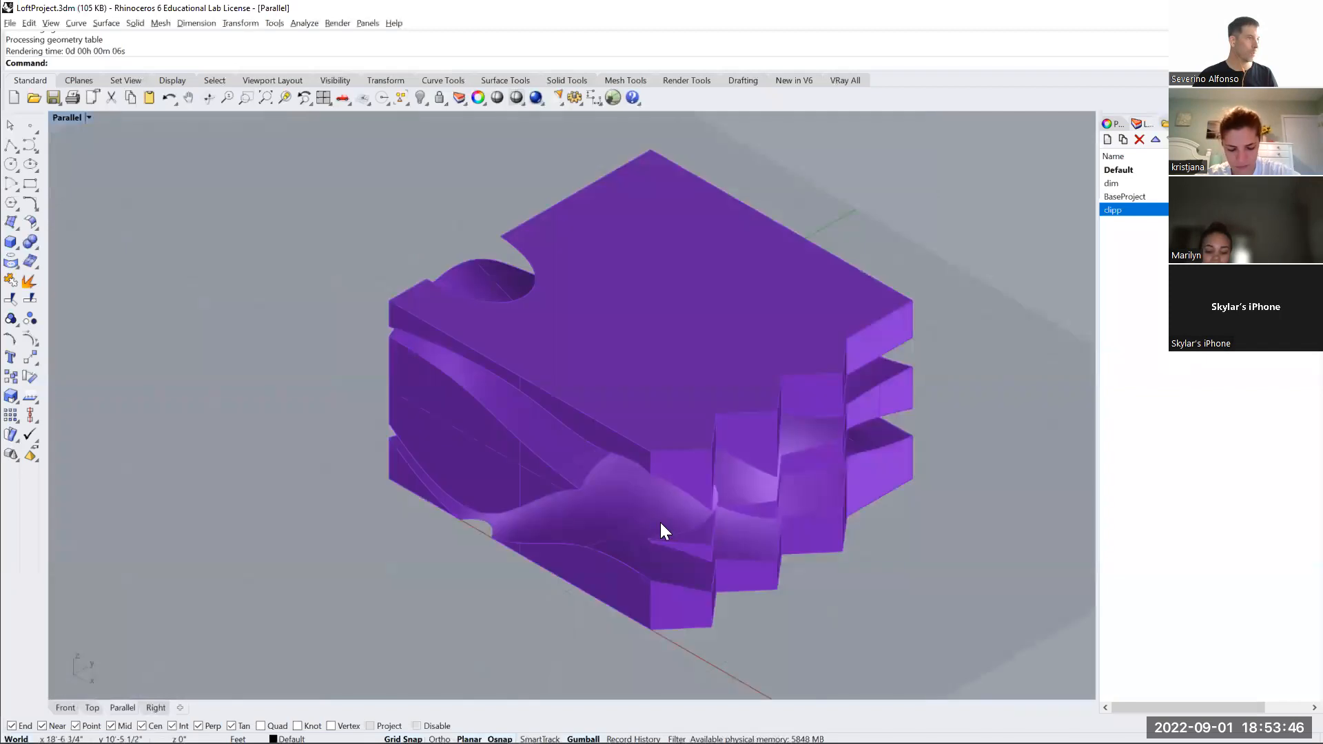
{"action": "key", "text": "ctrl+Tab"}
{"action": "key", "text": "ctrl+Tab"}
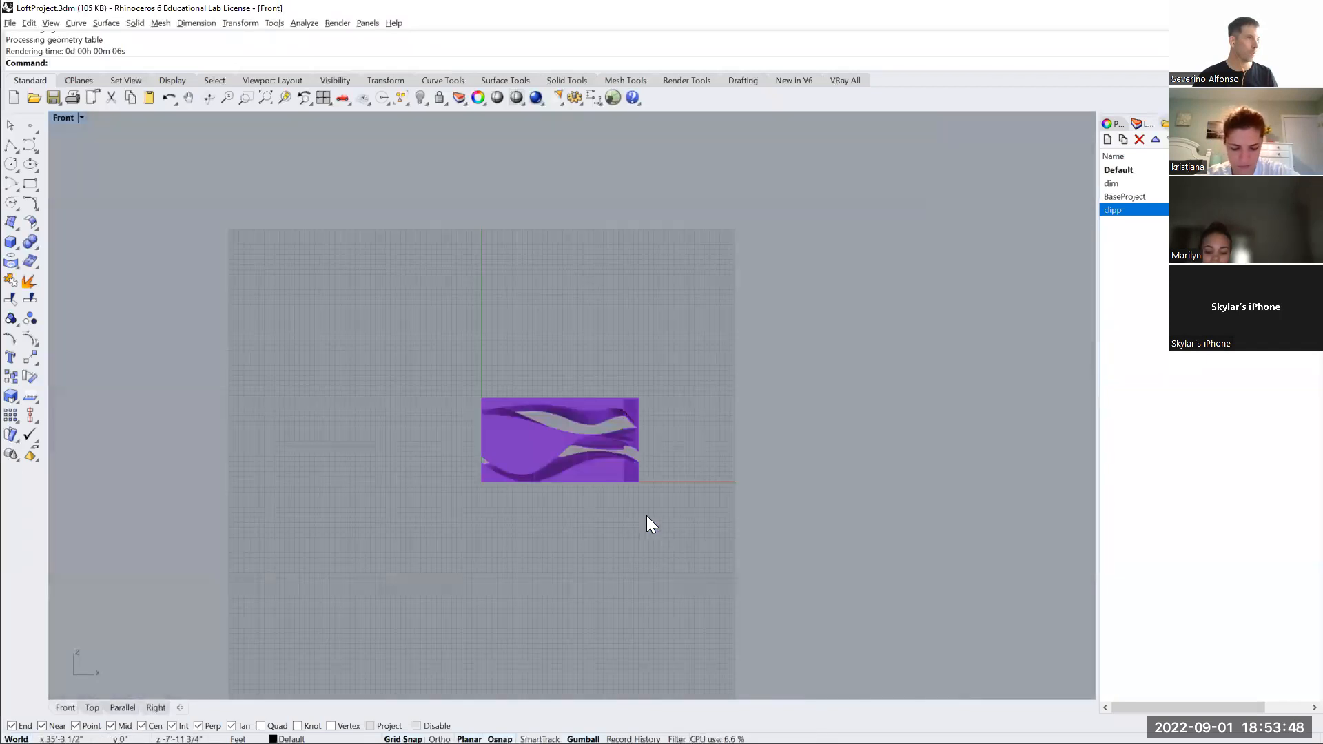
{"action": "scroll", "coordinate": [570, 449], "scroll_direction": "up", "scroll_amount": 4}
{"action": "scroll", "coordinate": [569, 448], "scroll_direction": "up", "scroll_amount": 4}
{"action": "left_click", "coordinate": [536, 97]}
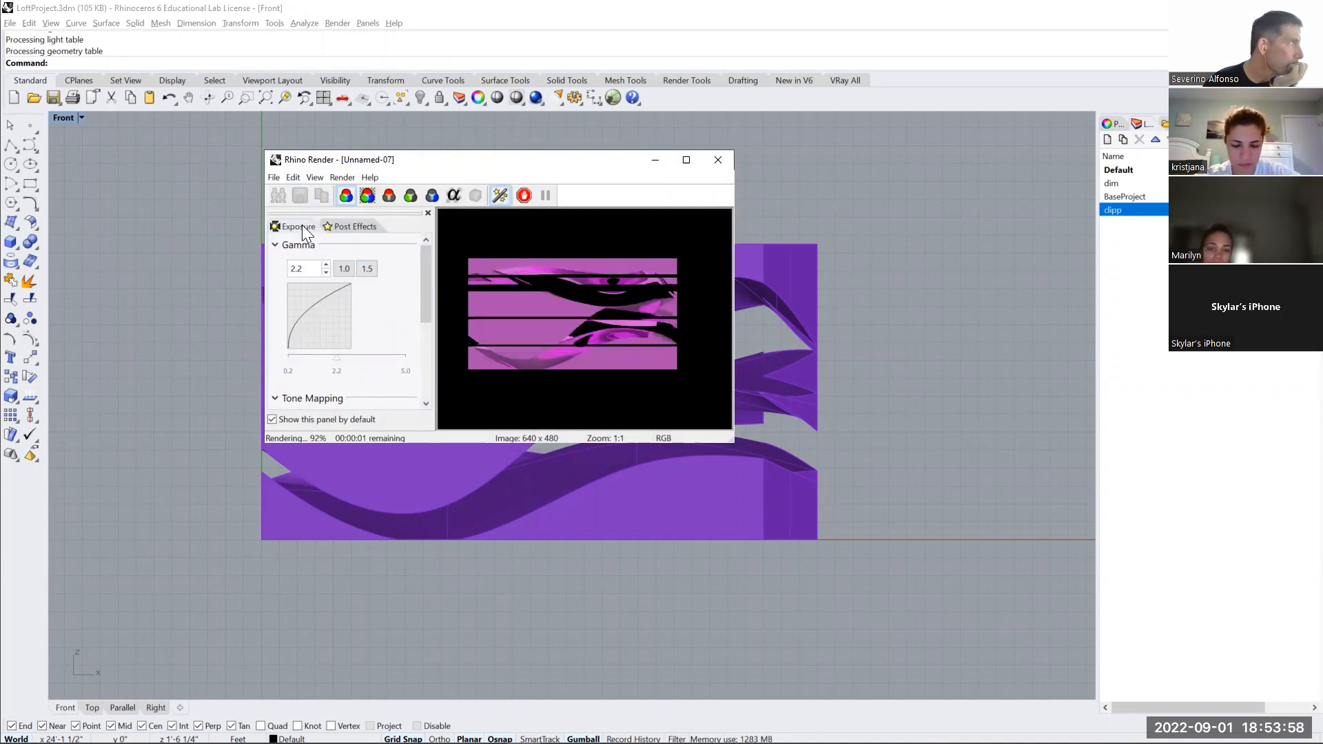
Save the front view render to the Desktop as the PNG file PerspectiveSec25 and close the render window
{"action": "left_click", "coordinate": [301, 196]}
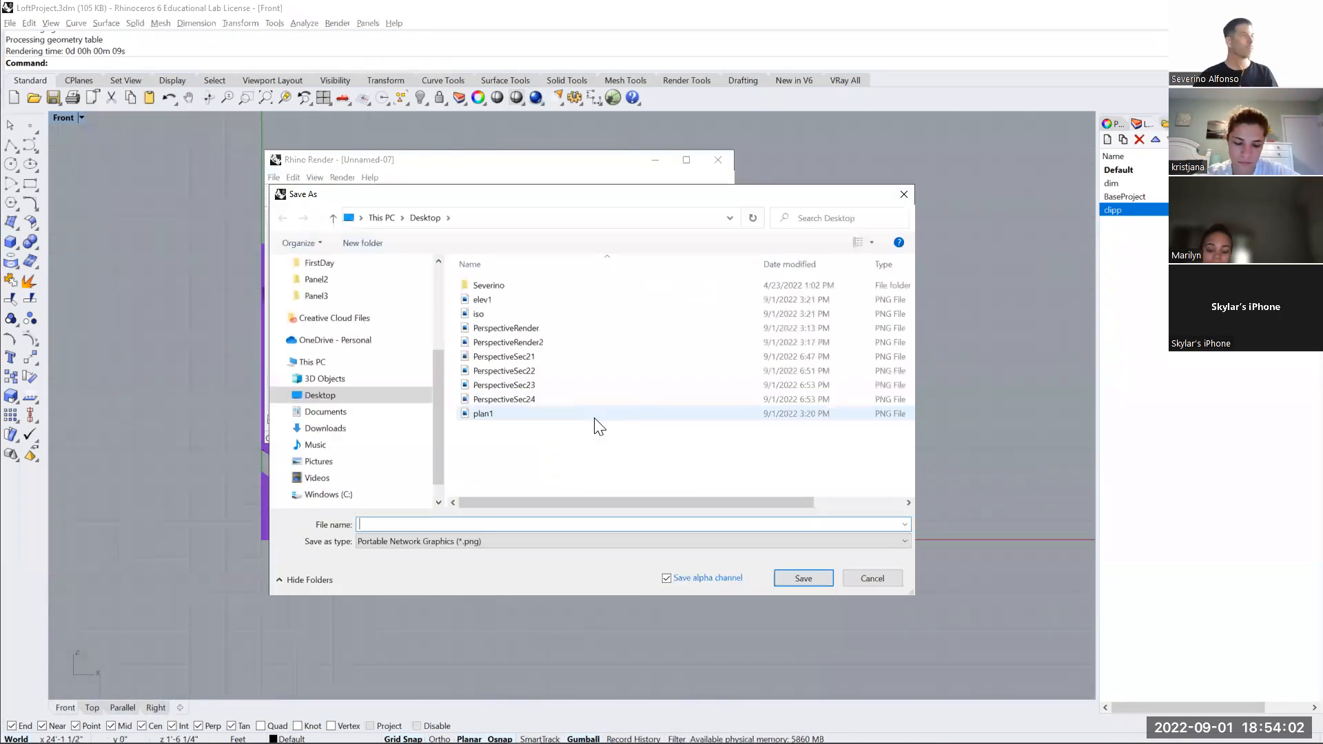
{"action": "left_click", "coordinate": [506, 400]}
{"action": "left_click", "coordinate": [482, 523]}
{"action": "left_click", "coordinate": [483, 523]}
{"action": "key", "text": "BackSpace"}
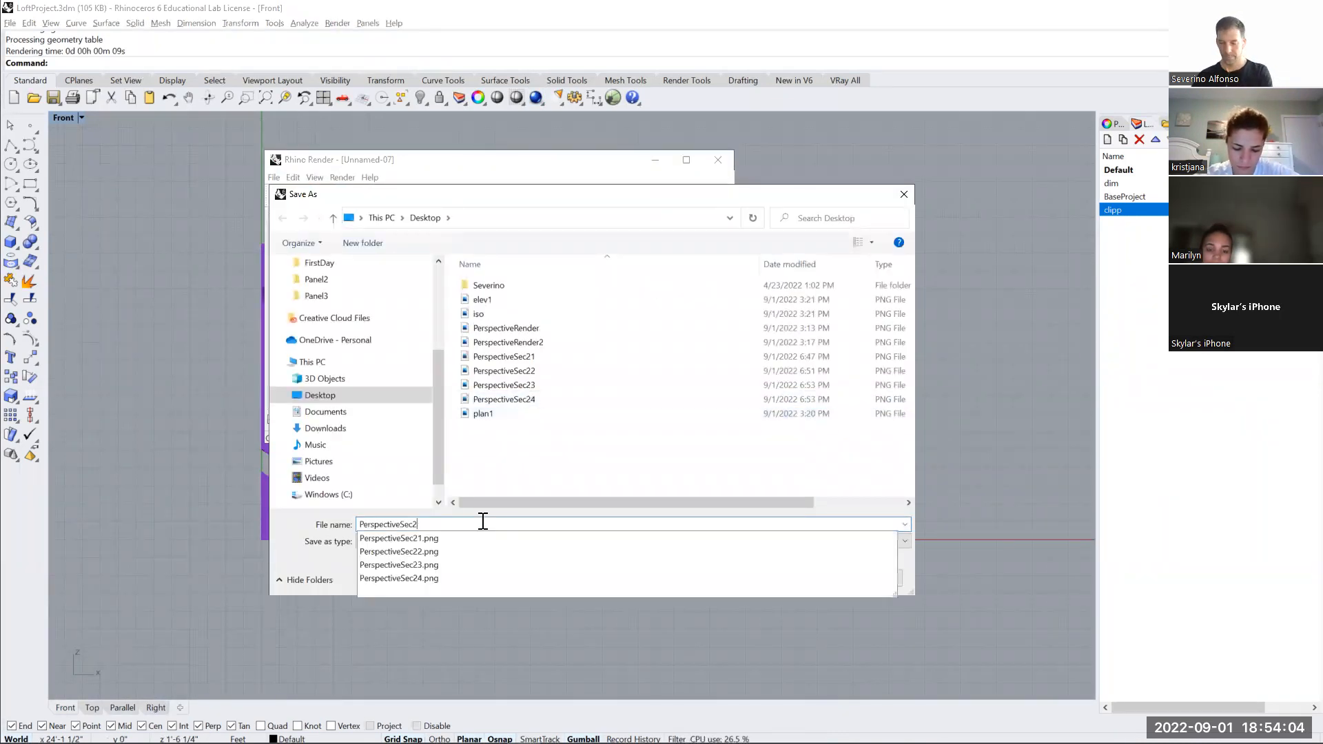
{"action": "type", "text": "5"}
{"action": "key", "text": "Return"}
{"action": "left_click", "coordinate": [714, 165]}
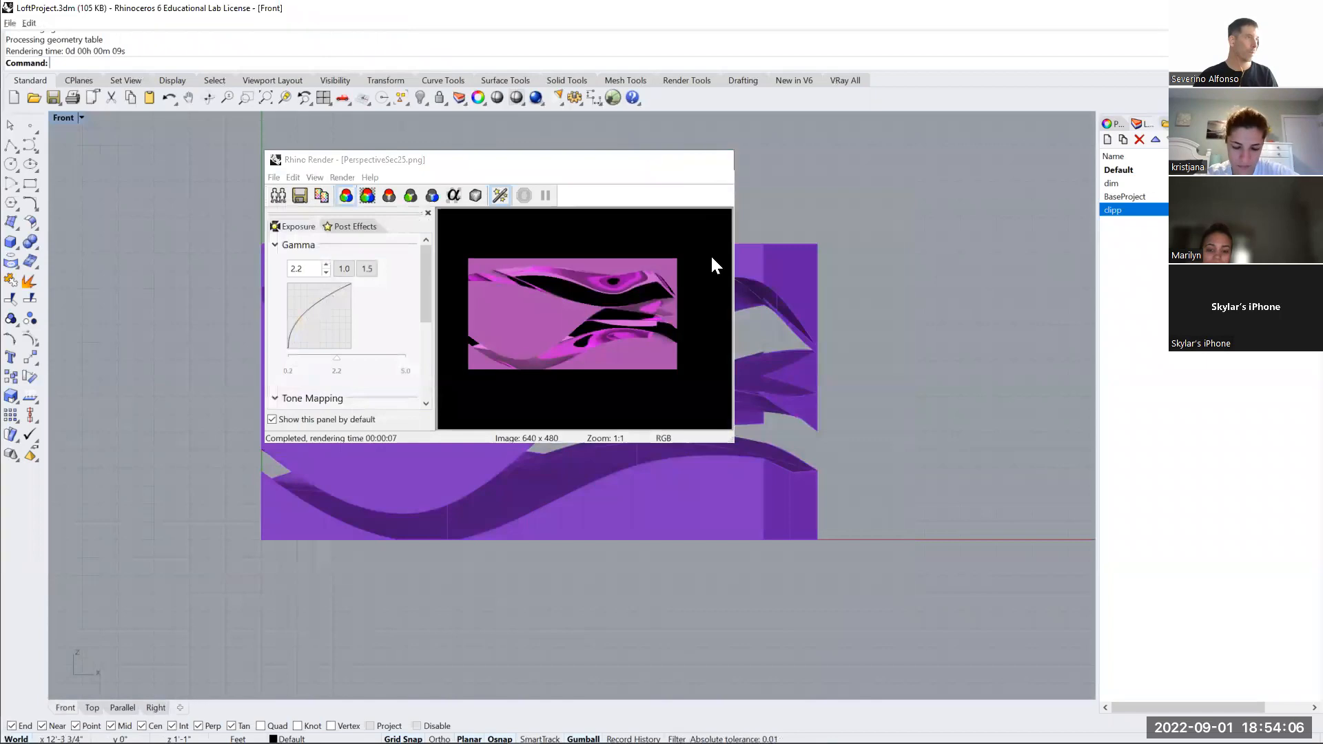
Switch to Illustrator and place the Desktop renders PerspectiveSec24 and PerspectiveSec25 as linked images beside the artboard
{"action": "key", "text": "alt+Tab"}
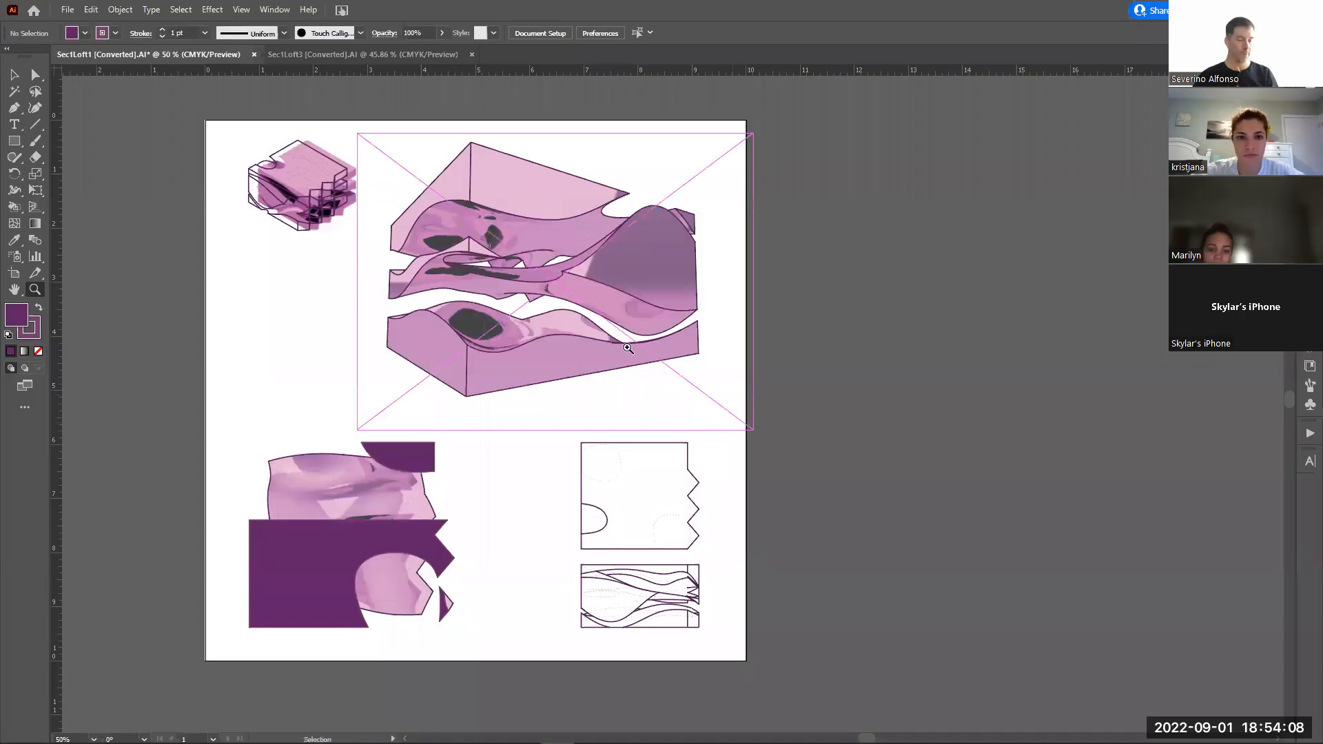
{"action": "key", "text": "alt+f"}
{"action": "left_click", "coordinate": [108, 256]}
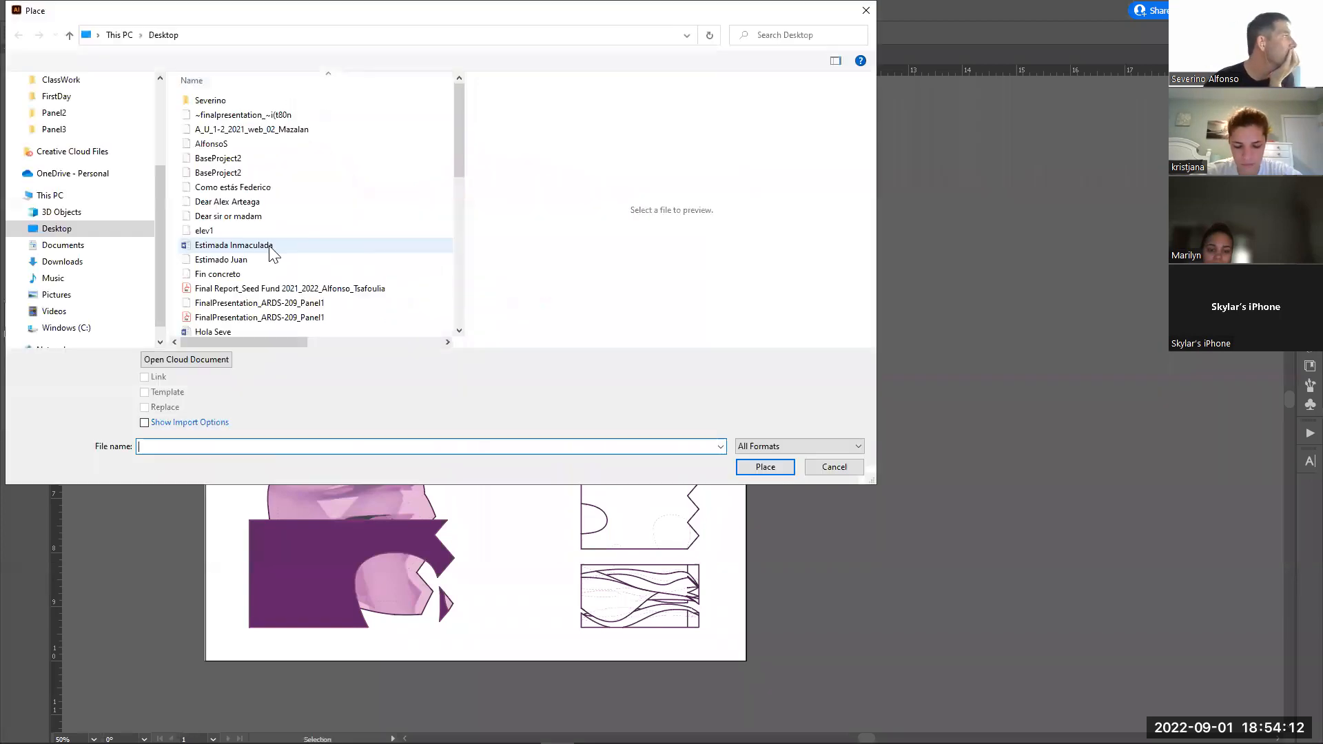
{"action": "scroll", "coordinate": [240, 190], "scroll_direction": "down", "scroll_amount": 6}
{"action": "left_click", "coordinate": [227, 184]}
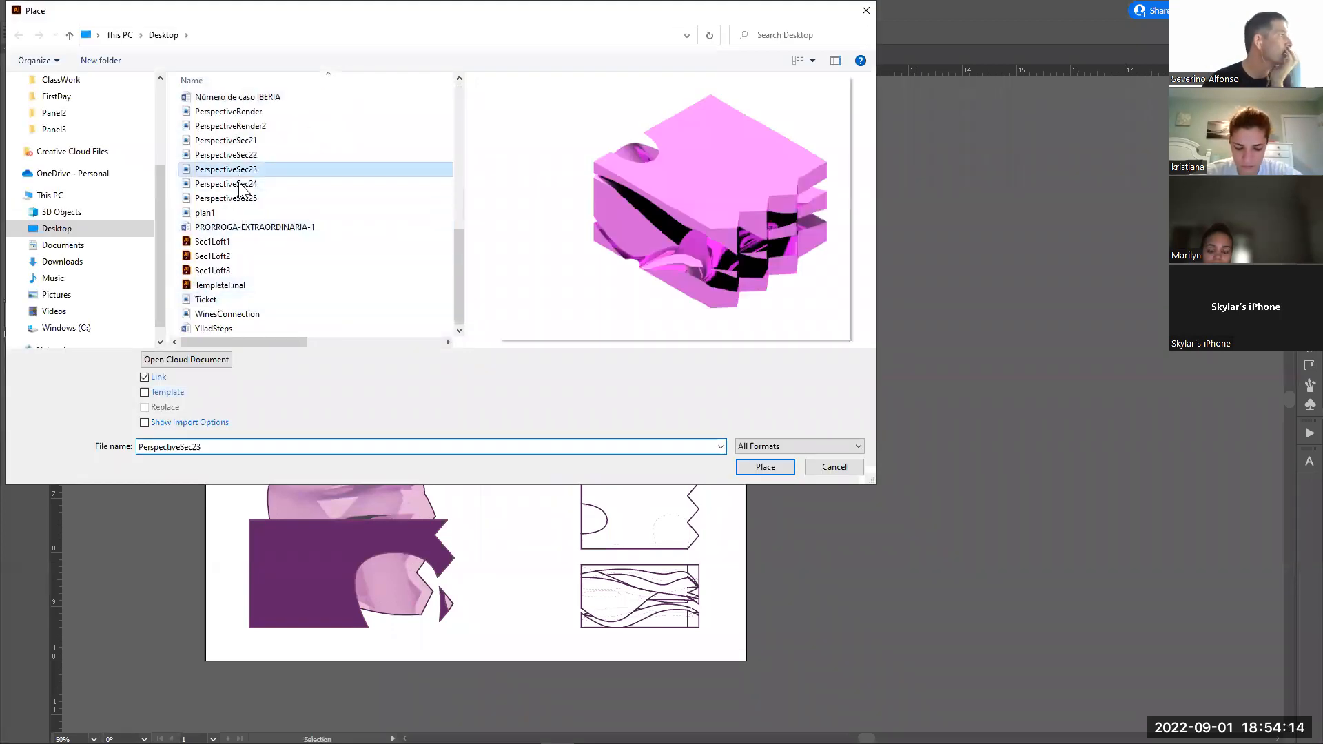
{"action": "left_click", "coordinate": [228, 197], "text": "shift"}
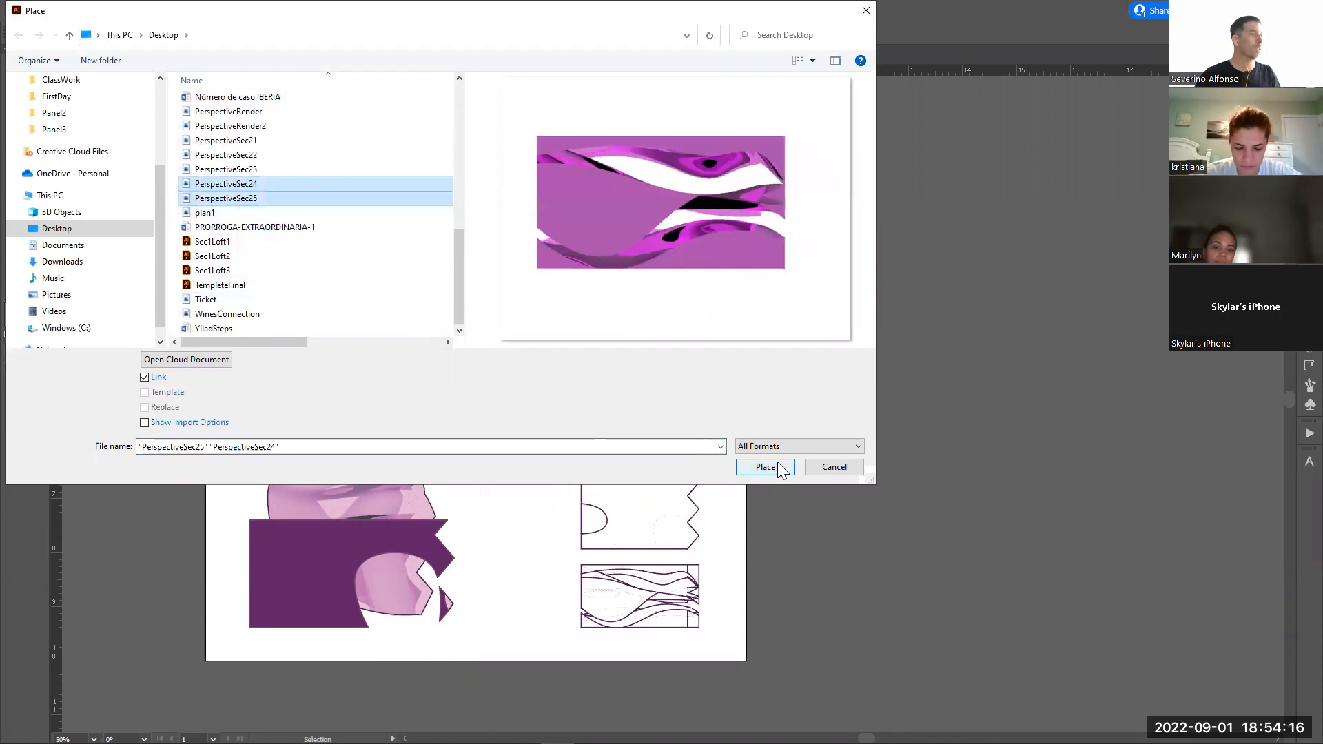
{"action": "left_click", "coordinate": [765, 466]}
{"action": "left_click", "coordinate": [865, 113]}
Move the plan render toward the plan linework, and check which layer holds the two newly placed renders
{"action": "key", "text": "v"}
{"action": "left_click_drag", "start_coordinate": [986, 325], "coordinate": [726, 386]}
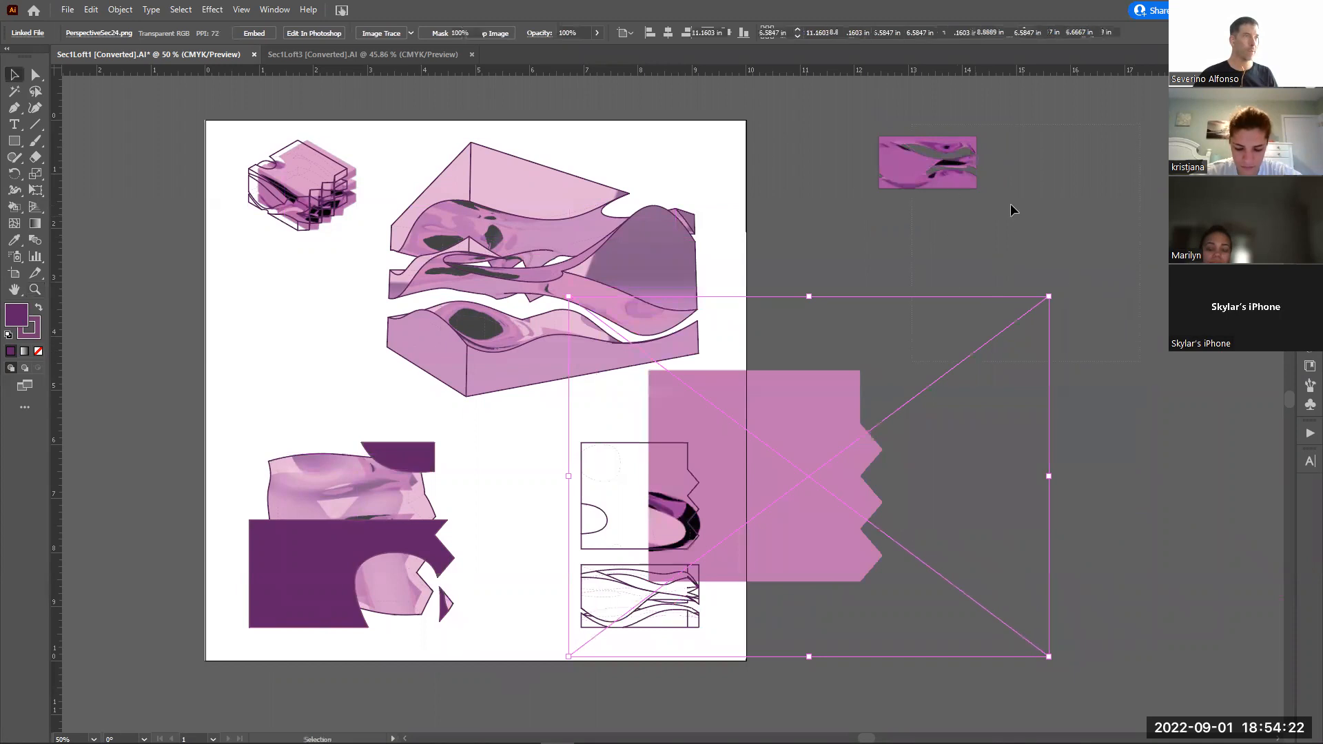
{"action": "left_click", "coordinate": [993, 203], "text": "shift"}
{"action": "key", "text": "F7"}
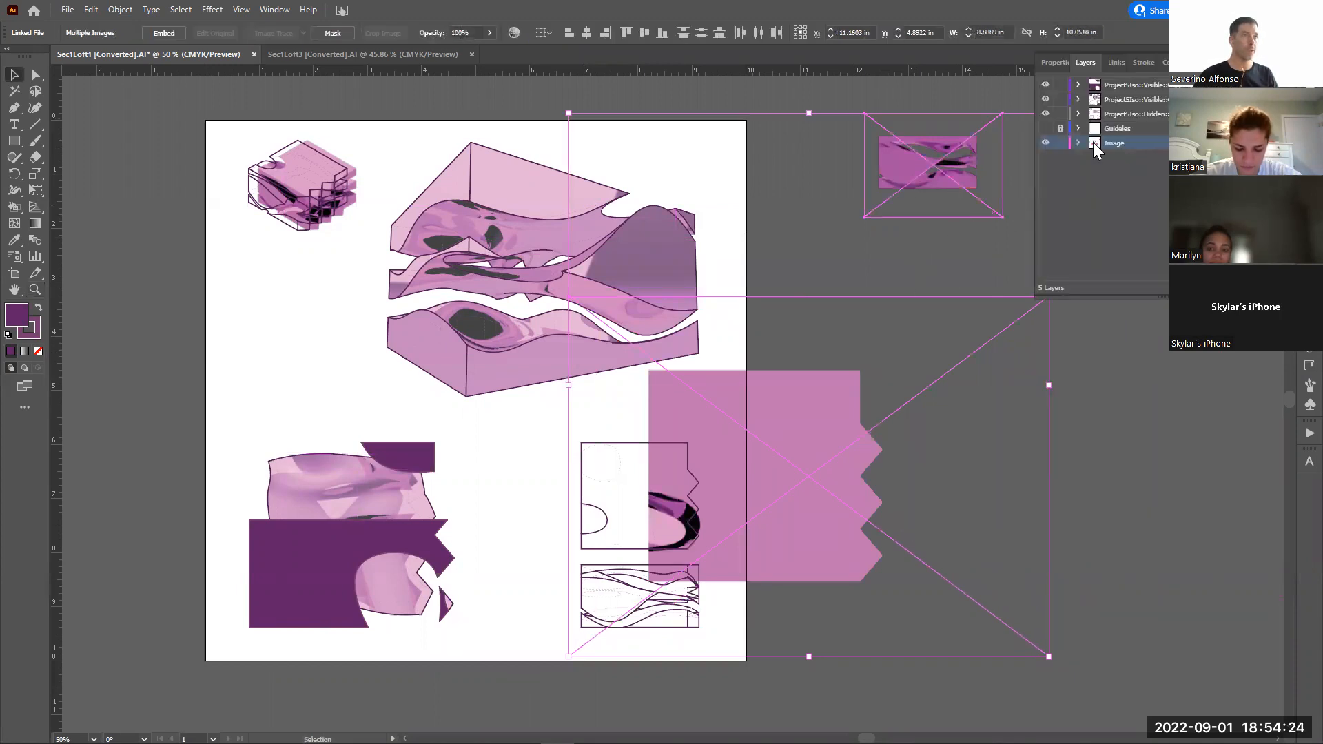
{"action": "left_click", "coordinate": [357, 148]}
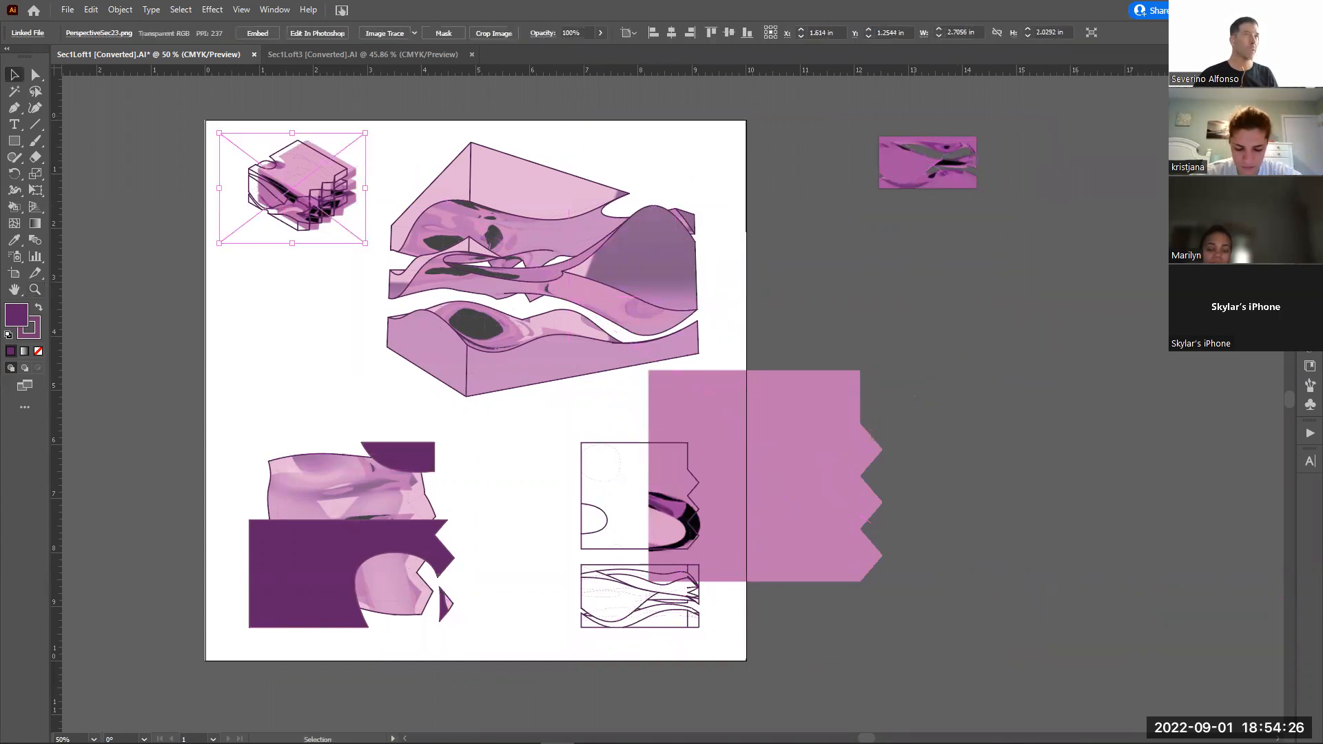
{"action": "key", "text": "F7"}
Scale the plan render down proportionally to about 4.18 in wide and move it over the plan linework
{"action": "left_click", "coordinate": [927, 162]}
{"action": "left_click", "coordinate": [835, 448]}
{"action": "key", "text": "a"}
{"action": "left_click_drag", "start_coordinate": [1053, 295], "coordinate": [794, 487]}
{"action": "key", "text": "z"}
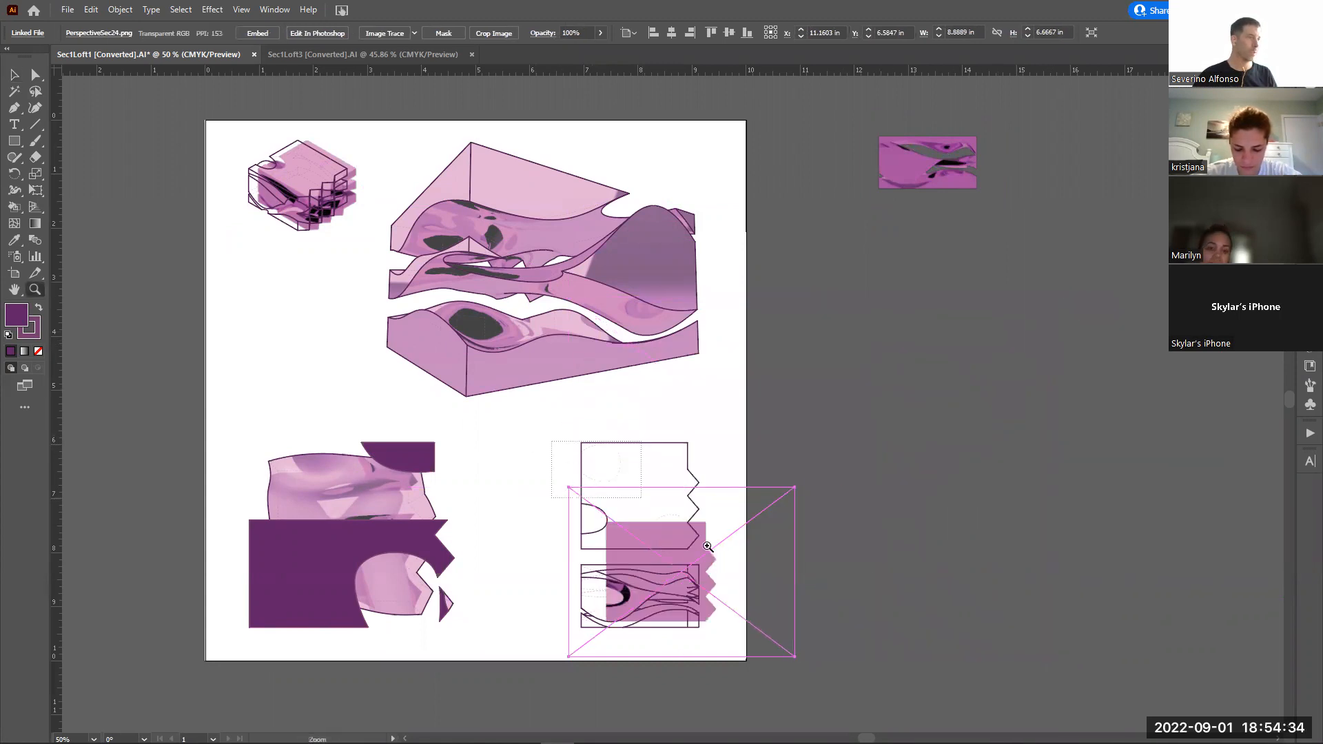
{"action": "left_click_drag", "start_coordinate": [707, 546], "coordinate": [901, 647]}
{"action": "key", "text": "v"}
{"action": "left_click_drag", "start_coordinate": [804, 482], "coordinate": [712, 190]}
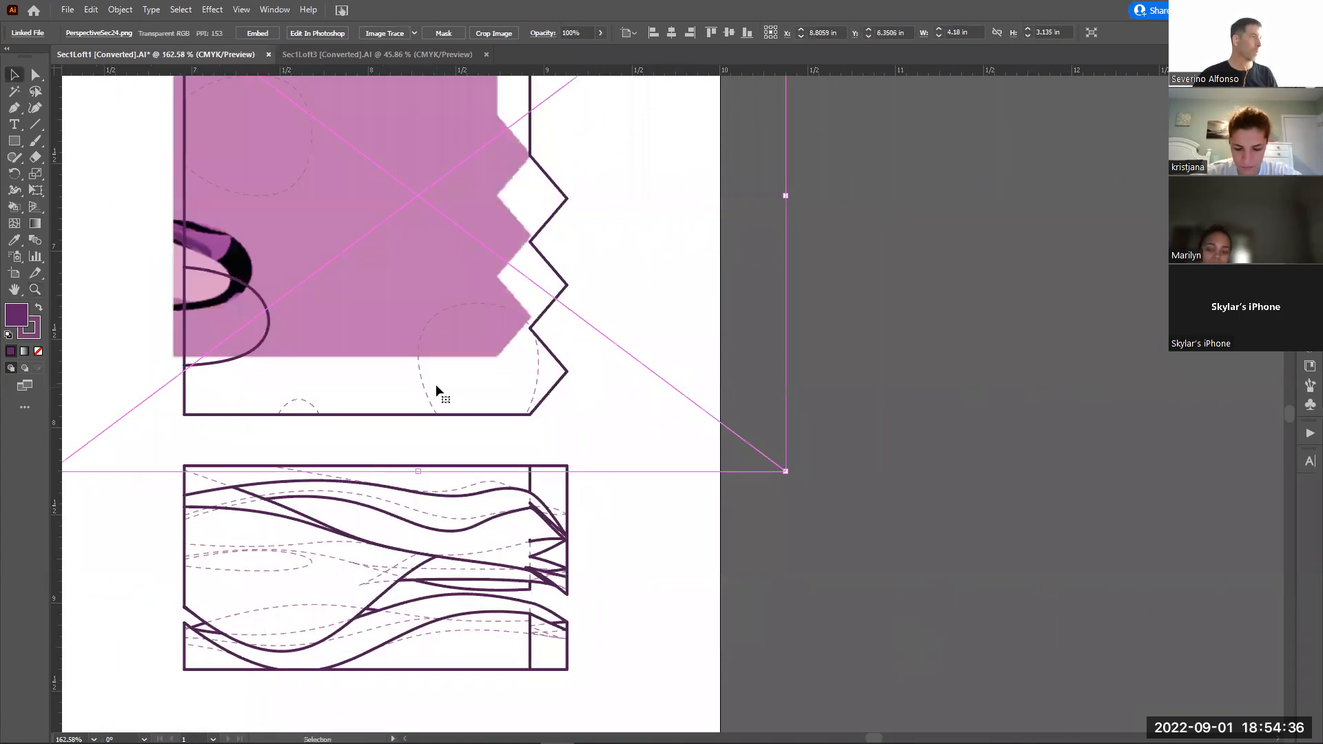
Align the plan render with its linework, enlarging it proportionally to about 4.45 in wide and nudging it until the edges match
{"action": "scroll", "coordinate": [436, 386], "scroll_direction": "up", "scroll_amount": 3}
{"action": "left_click_drag", "start_coordinate": [703, 384], "coordinate": [729, 402]}
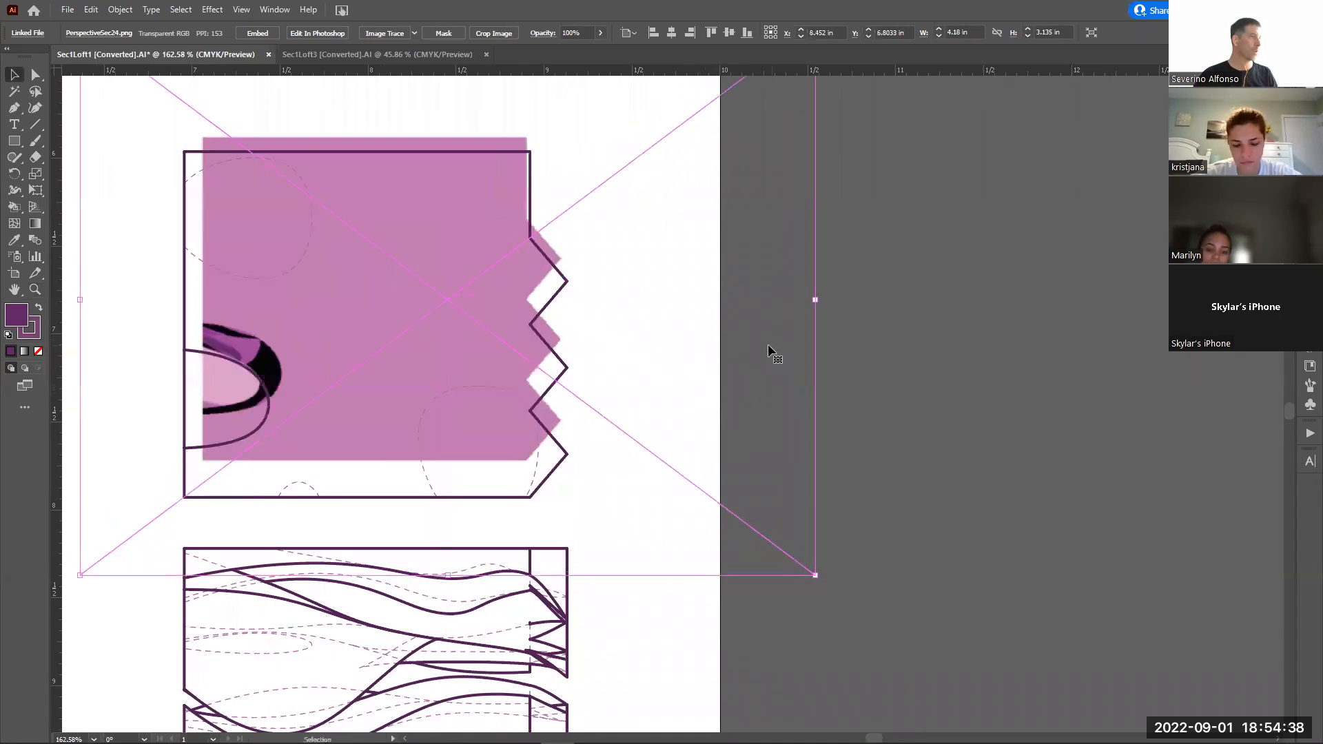
{"action": "left_click_drag", "start_coordinate": [700, 300], "coordinate": [698, 316]}
{"action": "left_click_drag", "start_coordinate": [444, 587], "coordinate": [447, 621], "text": "shift"}
{"action": "key", "text": "Up"}
{"action": "key", "text": "Up"}
{"action": "key", "text": "Up"}
{"action": "key", "text": "Left"}
{"action": "key", "text": "Down"}
{"action": "key", "text": "Down"}
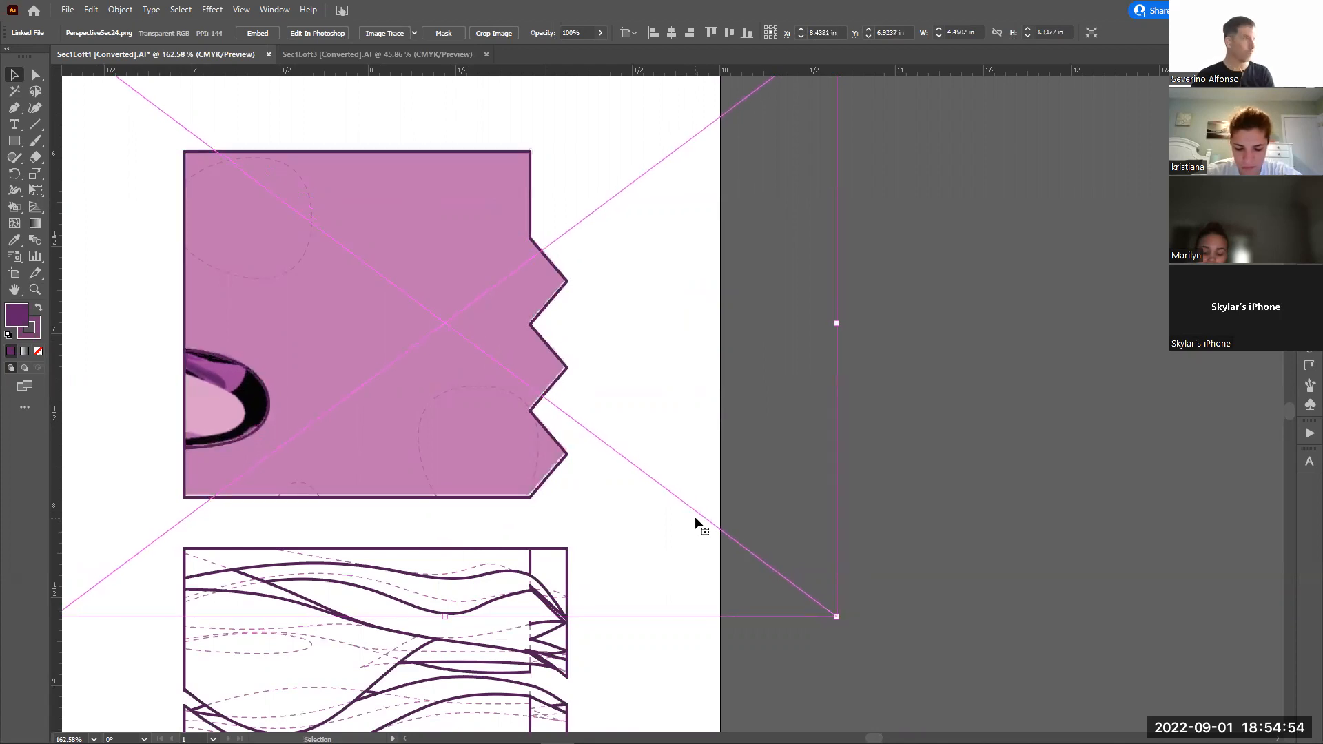
Move the elevation render from beside the artboard onto the elevation linework below the plan
{"action": "left_click", "coordinate": [915, 411]}
{"action": "key", "text": "z"}
{"action": "left_click", "coordinate": [841, 386], "text": "alt"}
{"action": "left_click", "coordinate": [838, 385], "text": "alt"}
{"action": "left_click", "coordinate": [675, 372], "text": "alt"}
{"action": "left_click_drag", "start_coordinate": [612, 351], "coordinate": [877, 466]}
{"action": "left_click", "coordinate": [816, 402], "text": "alt"}
{"action": "key", "text": "v"}
{"action": "left_click_drag", "start_coordinate": [884, 170], "coordinate": [588, 594]}
Enlarge the elevation render proportionally to about 3.07 in wide and nudge it into exact alignment with the elevation linework
{"action": "key", "text": "z"}
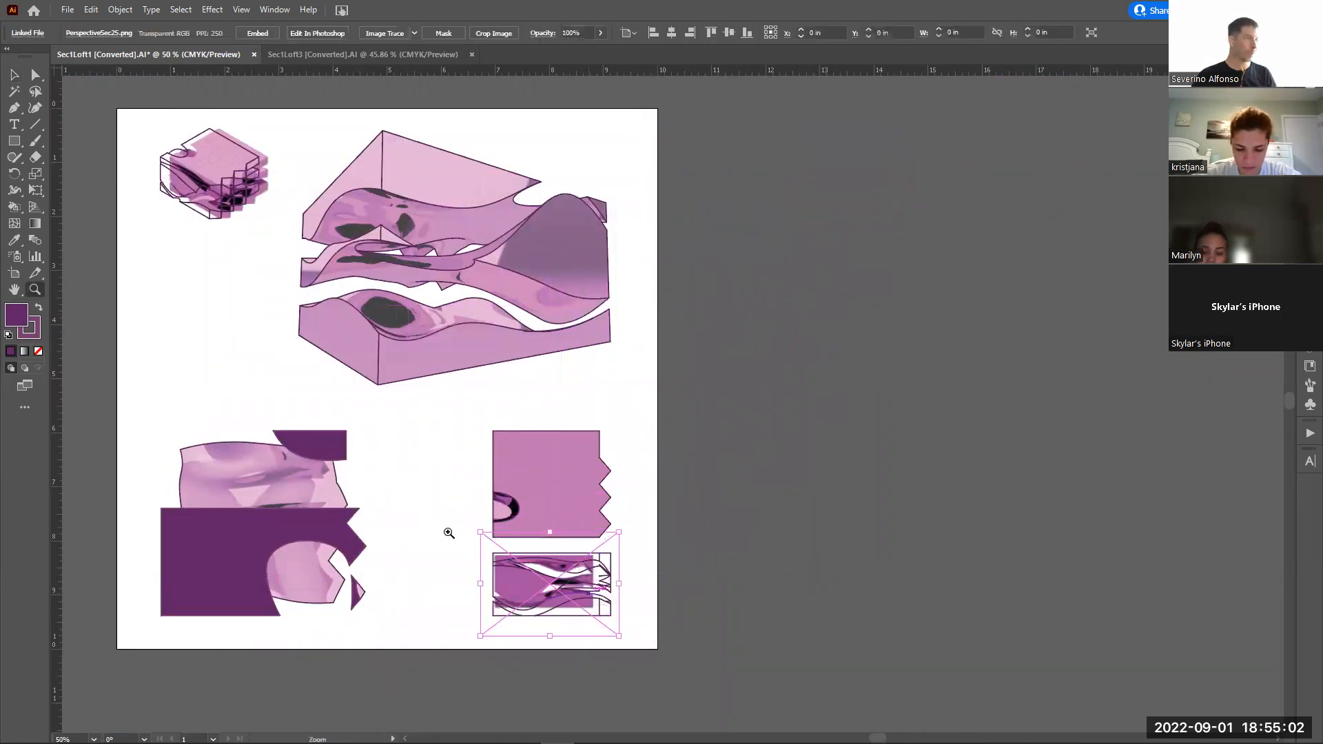
{"action": "left_click_drag", "start_coordinate": [431, 542], "coordinate": [773, 638]}
{"action": "key", "text": "v"}
{"action": "left_click_drag", "start_coordinate": [733, 377], "coordinate": [824, 376]}
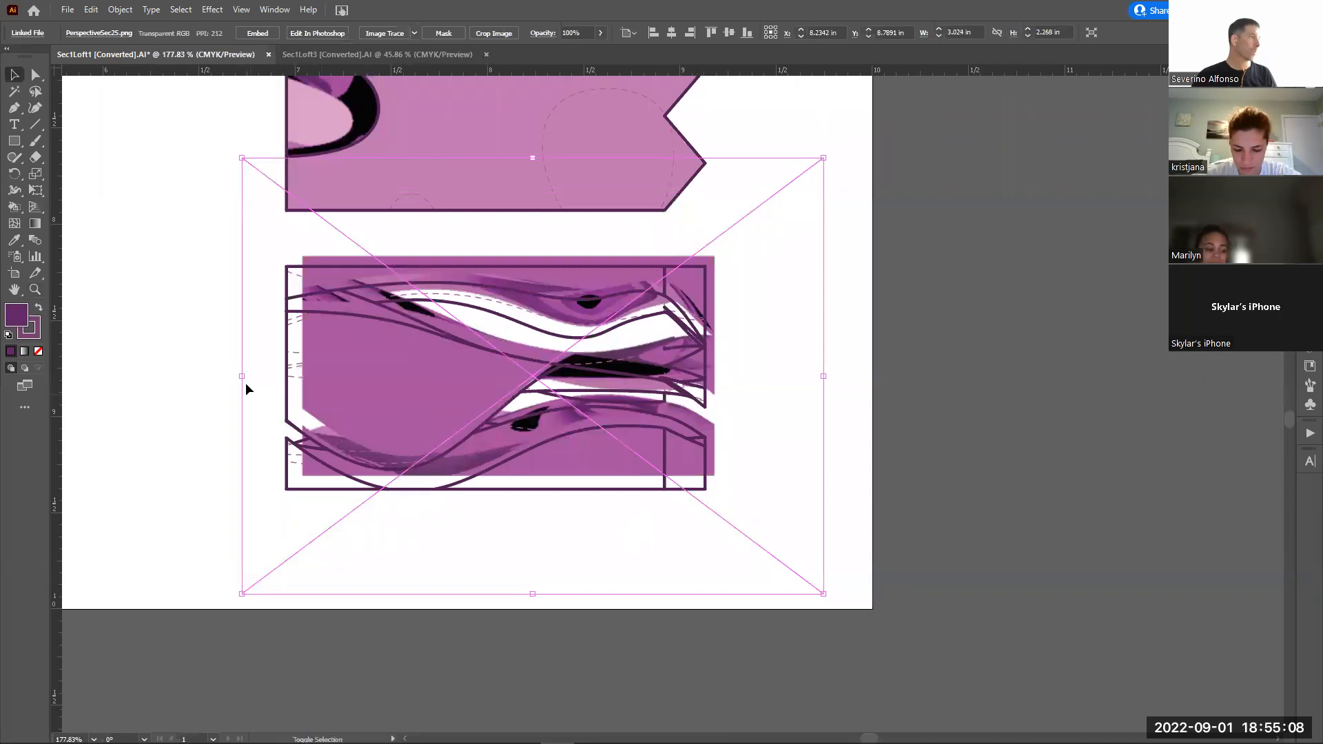
{"action": "left_click_drag", "start_coordinate": [243, 375], "coordinate": [235, 374], "text": "shift"}
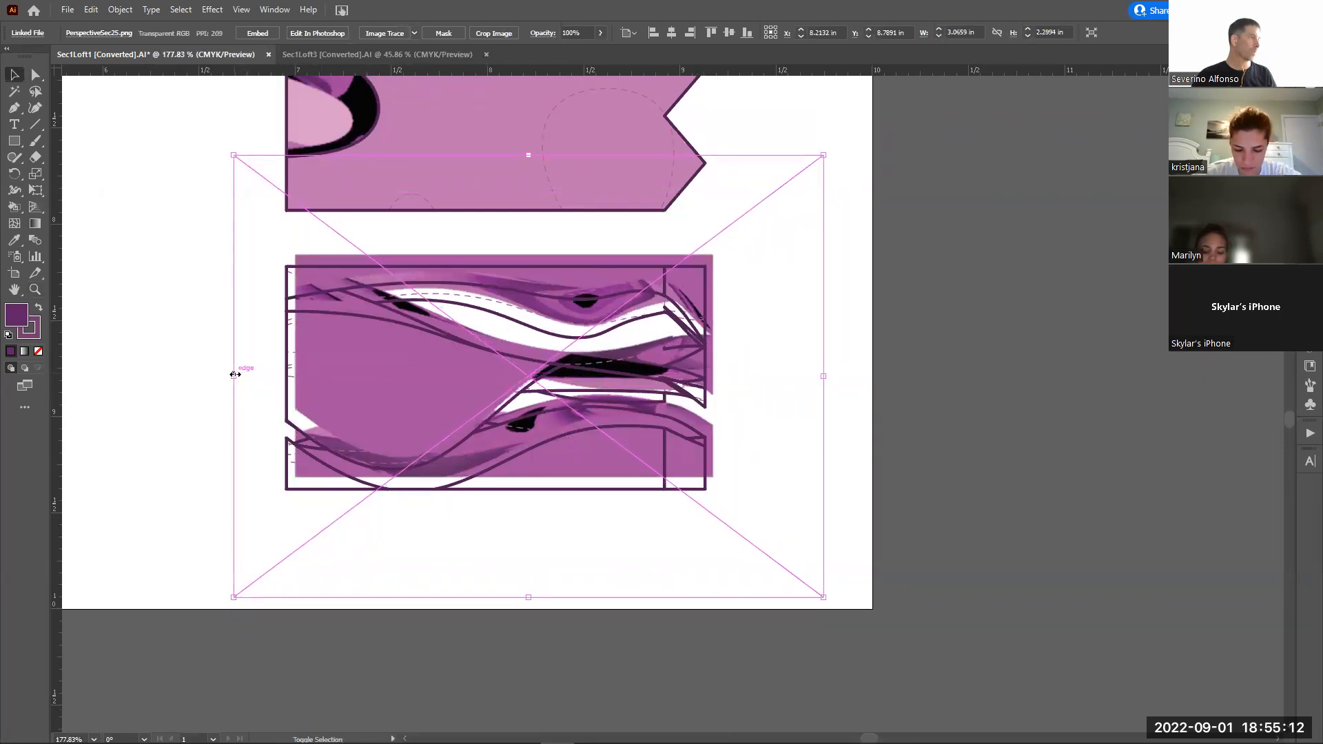
{"action": "key", "text": "Left"}
{"action": "key", "text": "Left"}
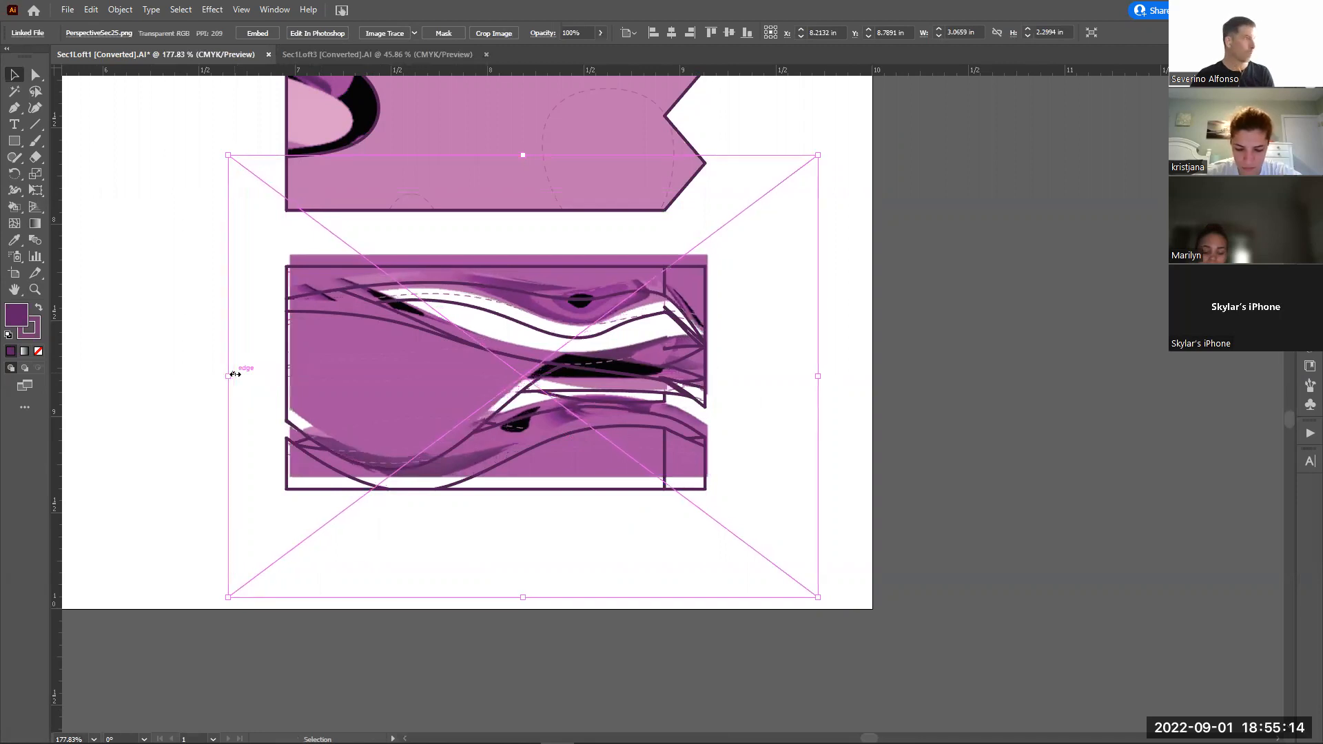
{"action": "key", "text": "Down"}
{"action": "key", "text": "Down"}
{"action": "key", "text": "Down"}
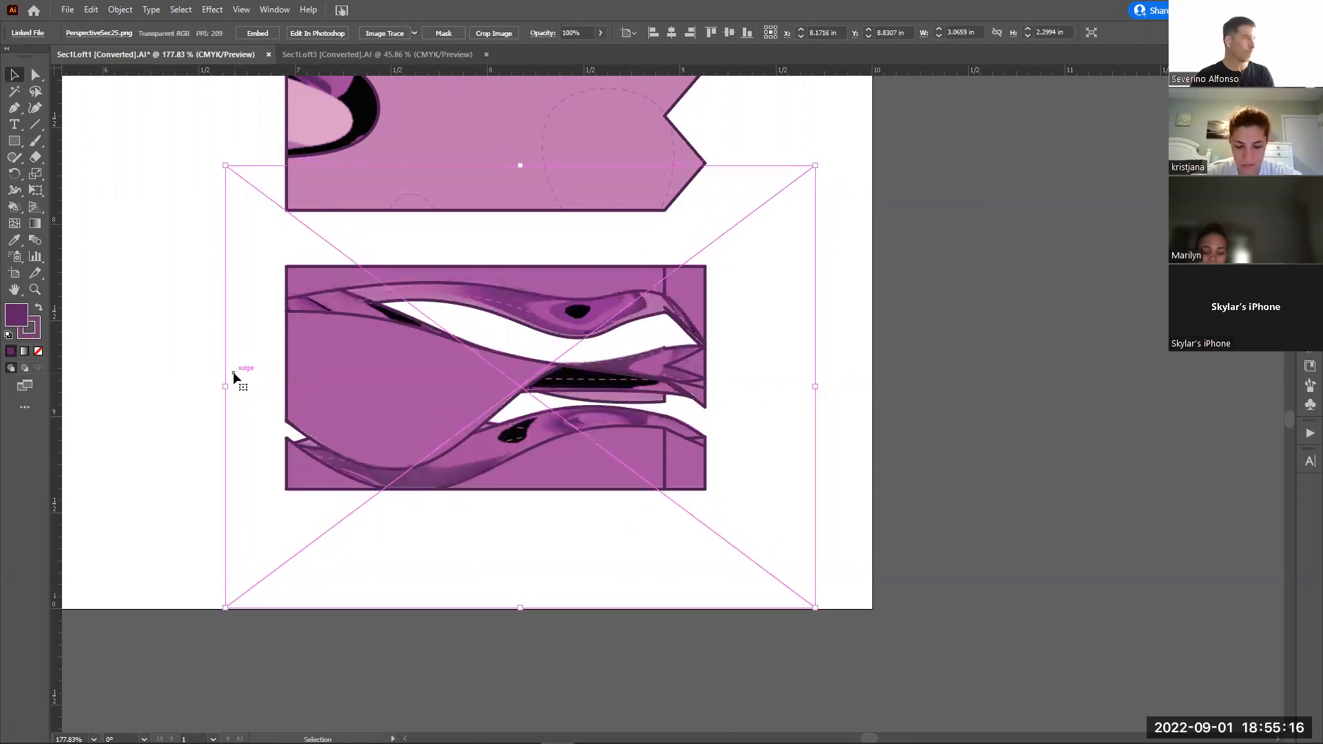
{"action": "key", "text": "Down"}
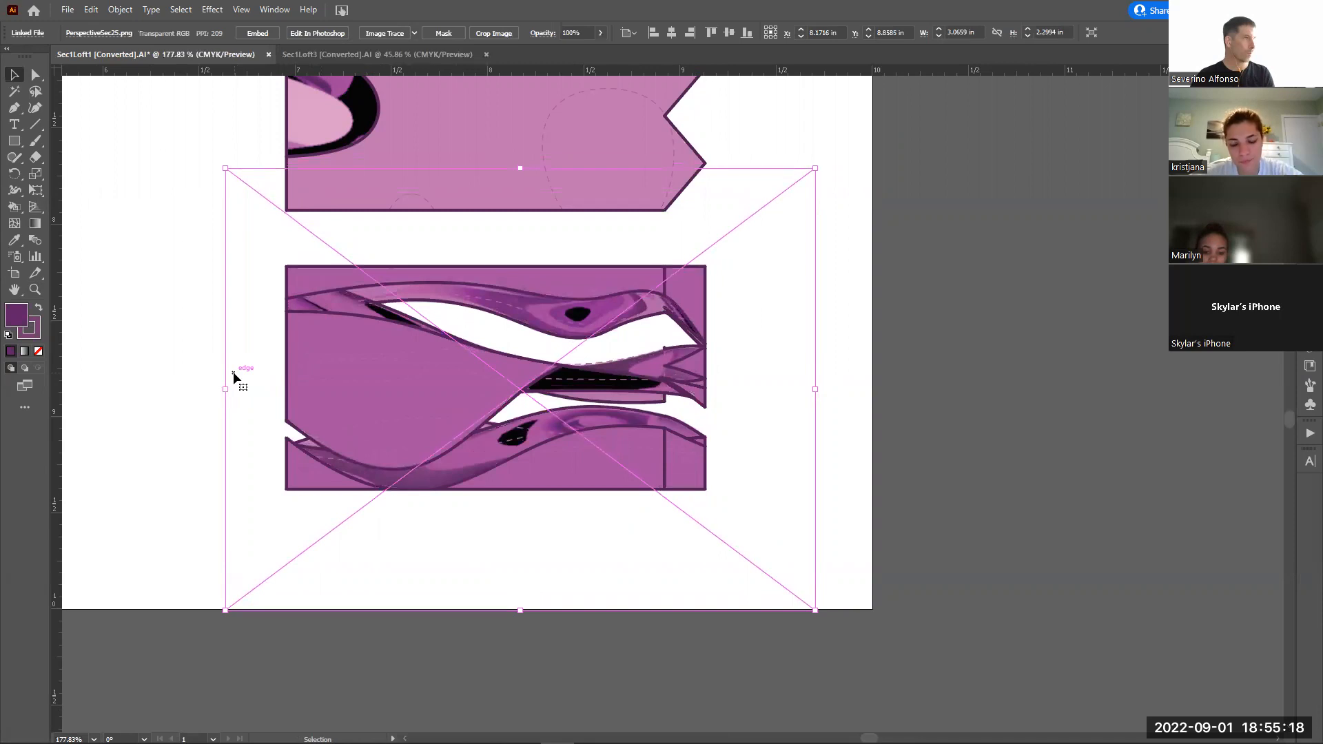
{"action": "key", "text": "Up"}
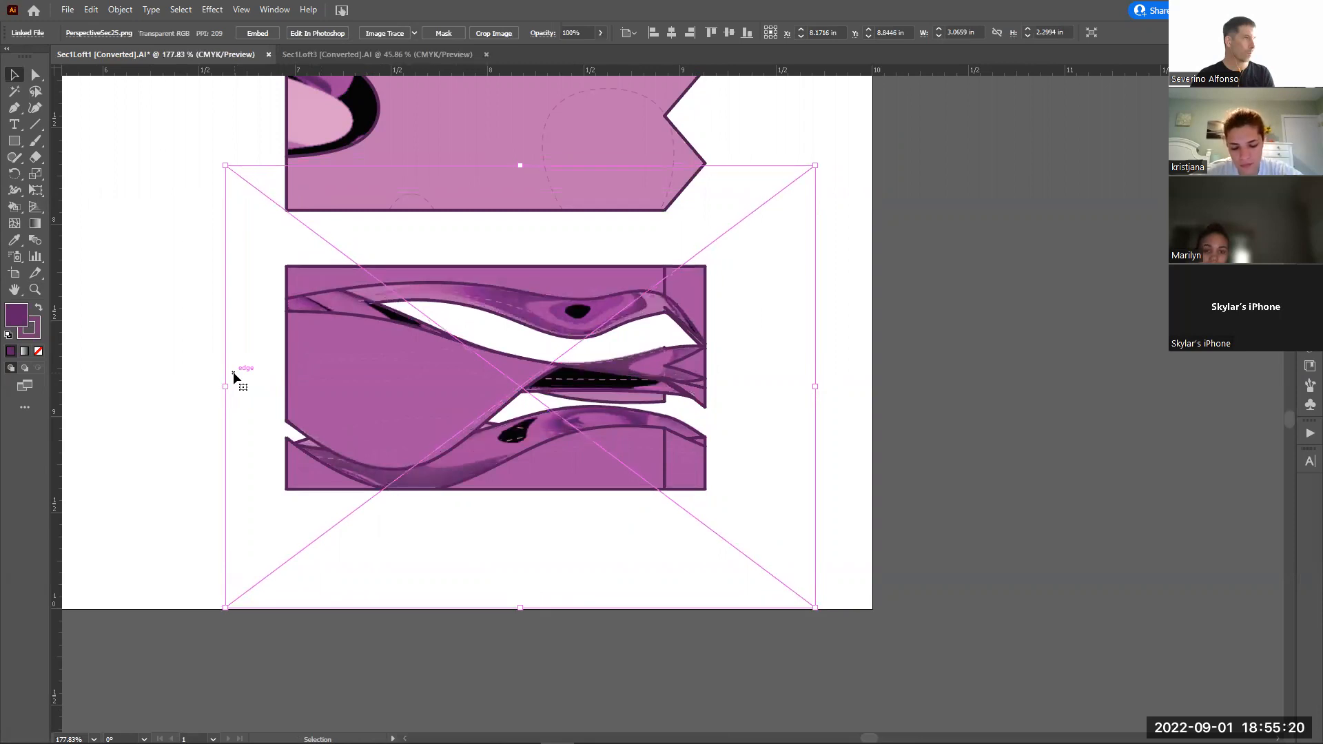
Move the isometric render closer into position under the small isometric linework
{"action": "left_click", "coordinate": [898, 434]}
{"action": "key", "text": "z"}
{"action": "left_click", "coordinate": [600, 399], "text": "alt"}
{"action": "left_click", "coordinate": [583, 375], "text": "alt"}
{"action": "left_click", "coordinate": [562, 348], "text": "alt"}
{"action": "left_click", "coordinate": [528, 303], "text": "alt"}
{"action": "left_click", "coordinate": [528, 303], "text": "alt"}
{"action": "left_click_drag", "start_coordinate": [581, 231], "coordinate": [701, 298]}
{"action": "key", "text": "v"}
{"action": "mouse_move", "coordinate": [949, 337]}
{"action": "left_mouse_down"}
{"action": "mouse_move", "coordinate": [940, 366]}
{"action": "mouse_move", "coordinate": [908, 363]}
{"action": "mouse_move", "coordinate": [938, 350]}
{"action": "left_mouse_up"}
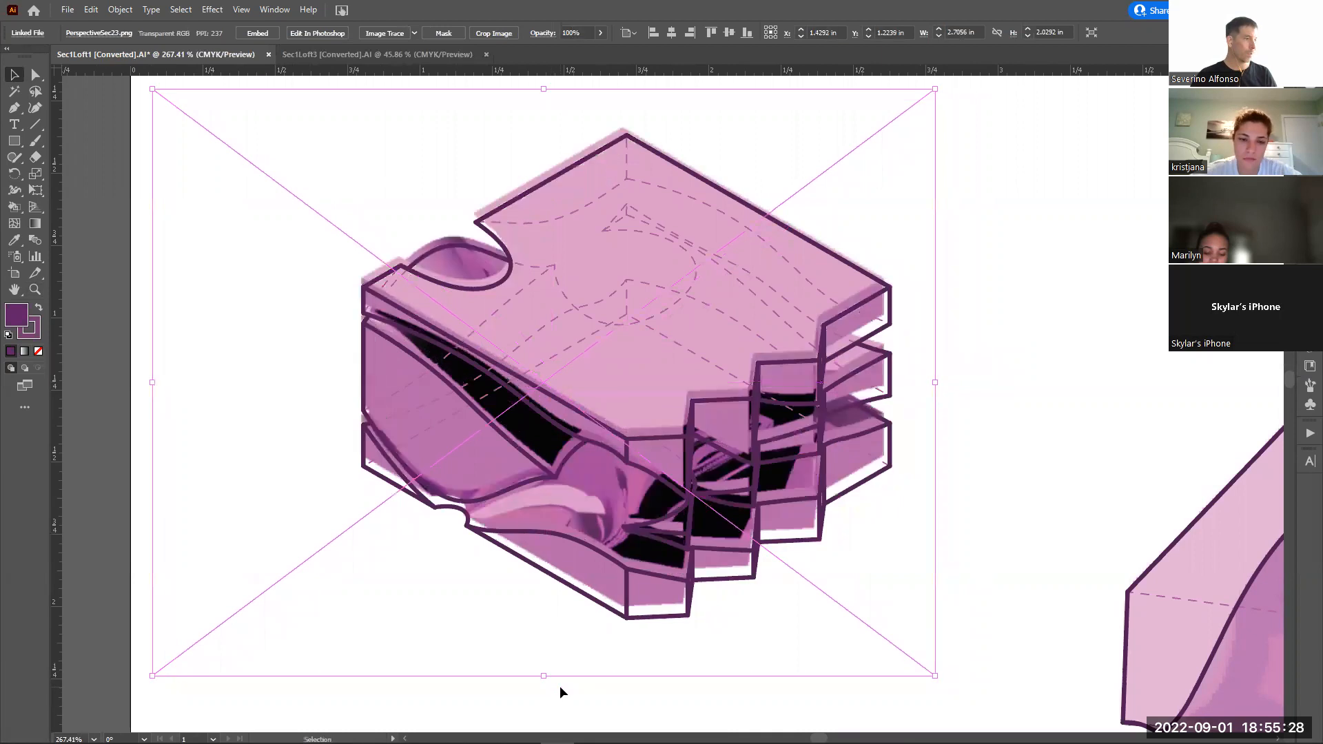
Enlarge the isometric render slightly to about 2.73 in wide, nudge it to match its linework, and deselect it
{"action": "left_click_drag", "start_coordinate": [544, 681], "coordinate": [544, 683]}
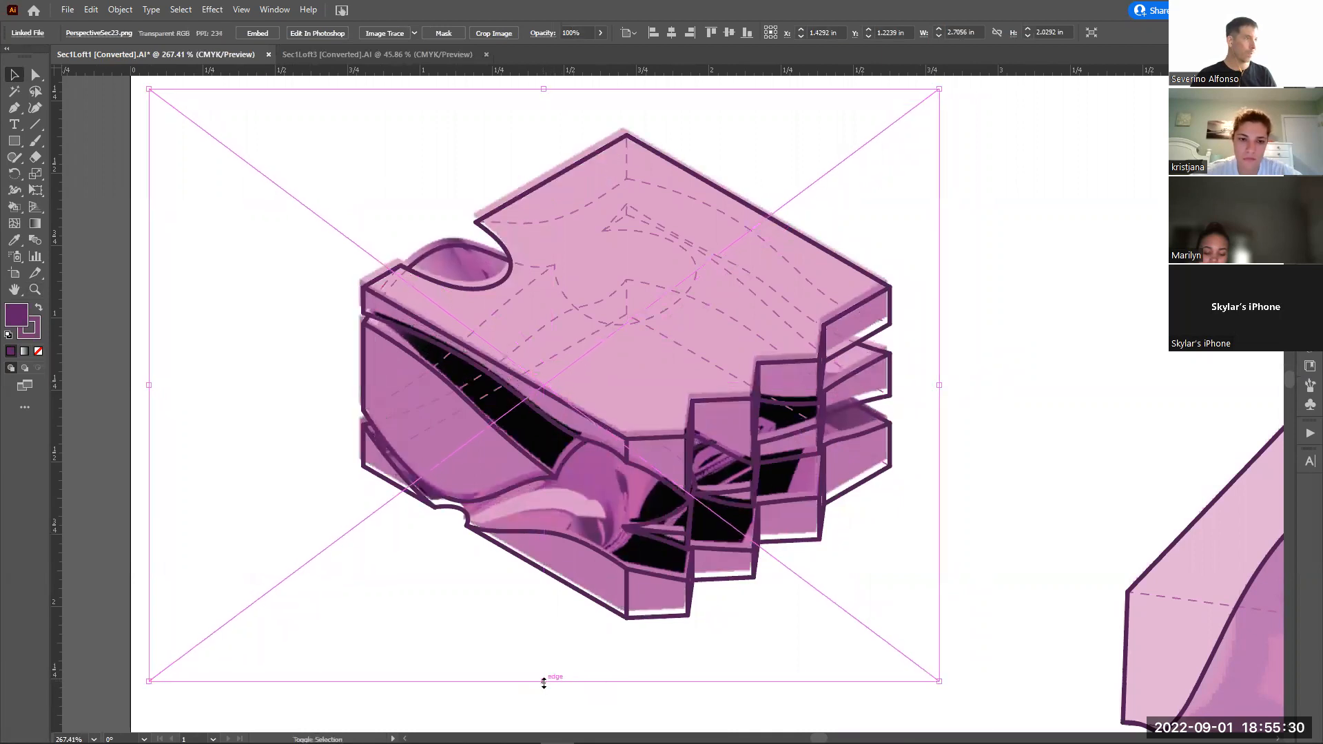
{"action": "key", "text": "Right"}
{"action": "key", "text": "Down"}
{"action": "key", "text": "Down"}
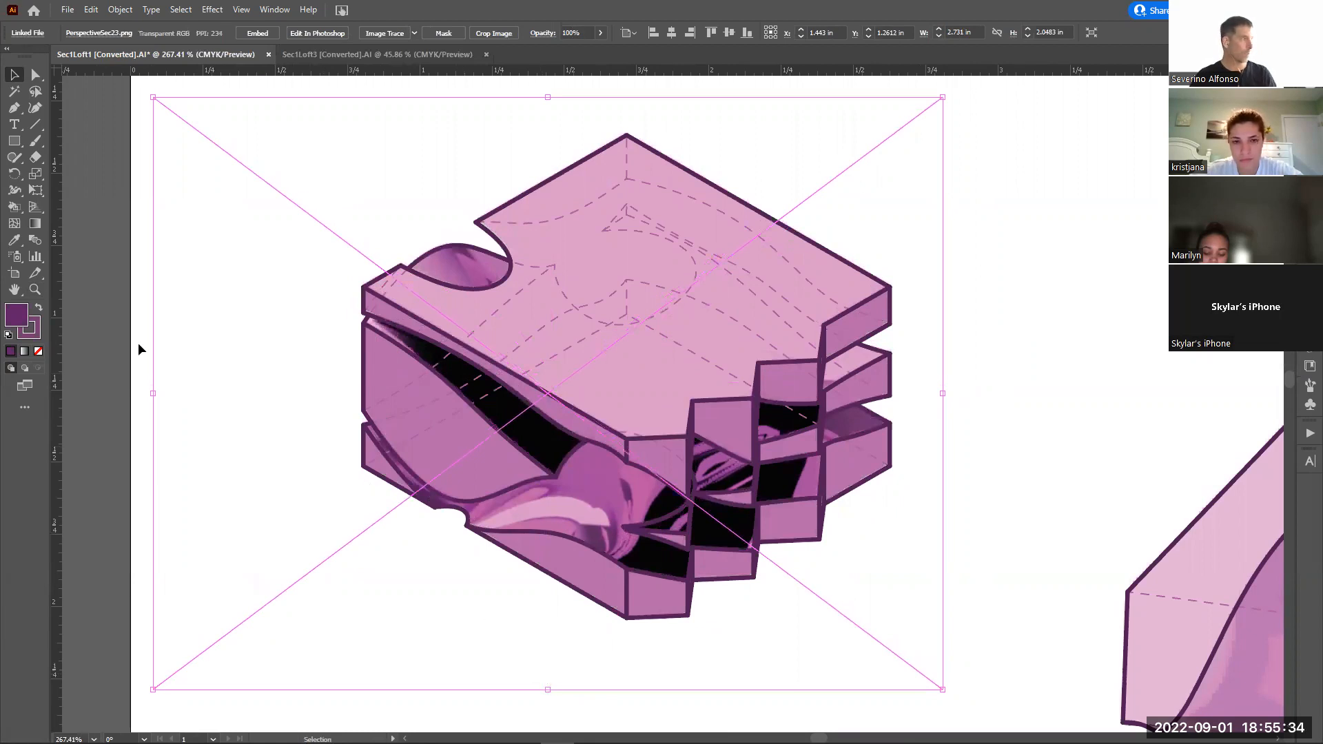
{"action": "left_click", "coordinate": [139, 344]}
Select the plan and elevation renders together and set their opacity to 20%
{"action": "key", "text": "z"}
{"action": "left_click", "coordinate": [638, 374], "text": "alt"}
{"action": "left_click", "coordinate": [638, 374], "text": "alt"}
{"action": "left_click", "coordinate": [806, 546], "text": "alt"}
{"action": "left_click", "coordinate": [932, 537], "text": "alt"}
{"action": "left_click", "coordinate": [932, 537], "text": "alt"}
{"action": "left_click", "coordinate": [932, 537], "text": "alt"}
{"action": "key", "text": "v"}
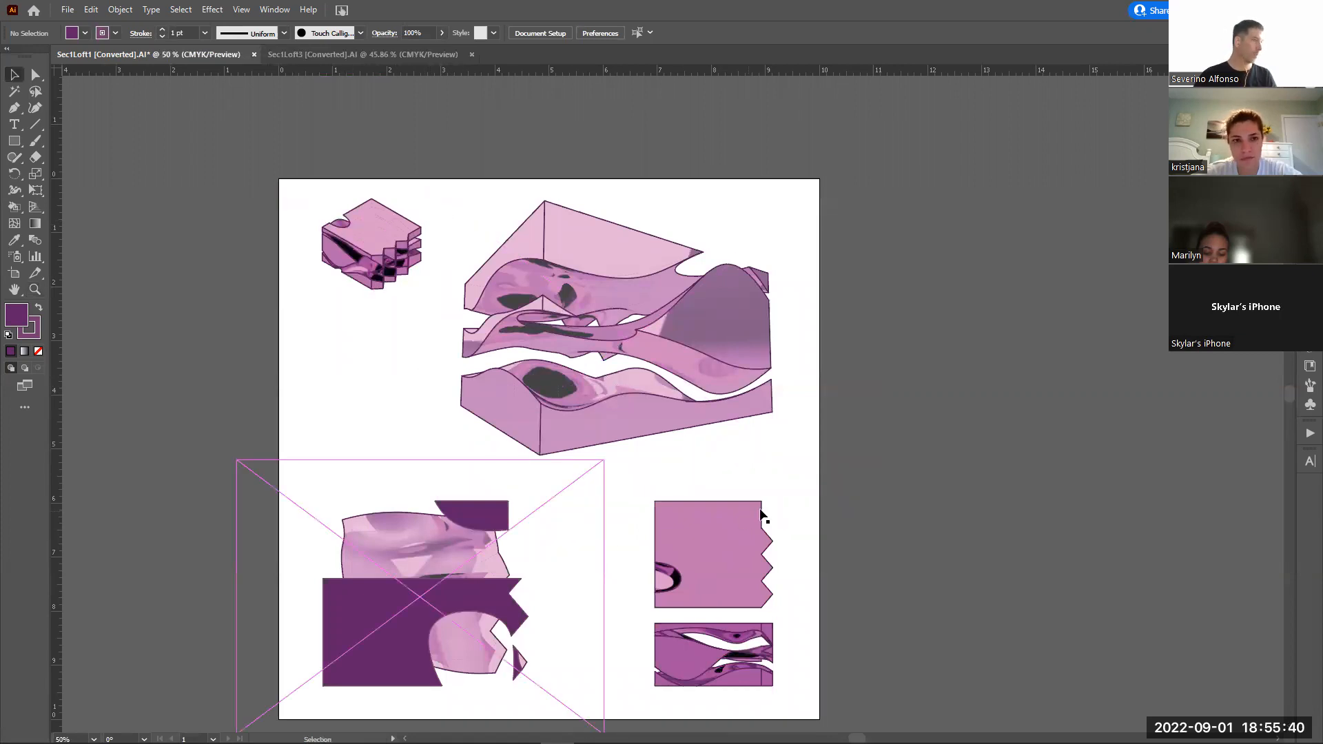
{"action": "left_click", "coordinate": [789, 510]}
{"action": "left_click", "coordinate": [793, 671], "text": "shift"}
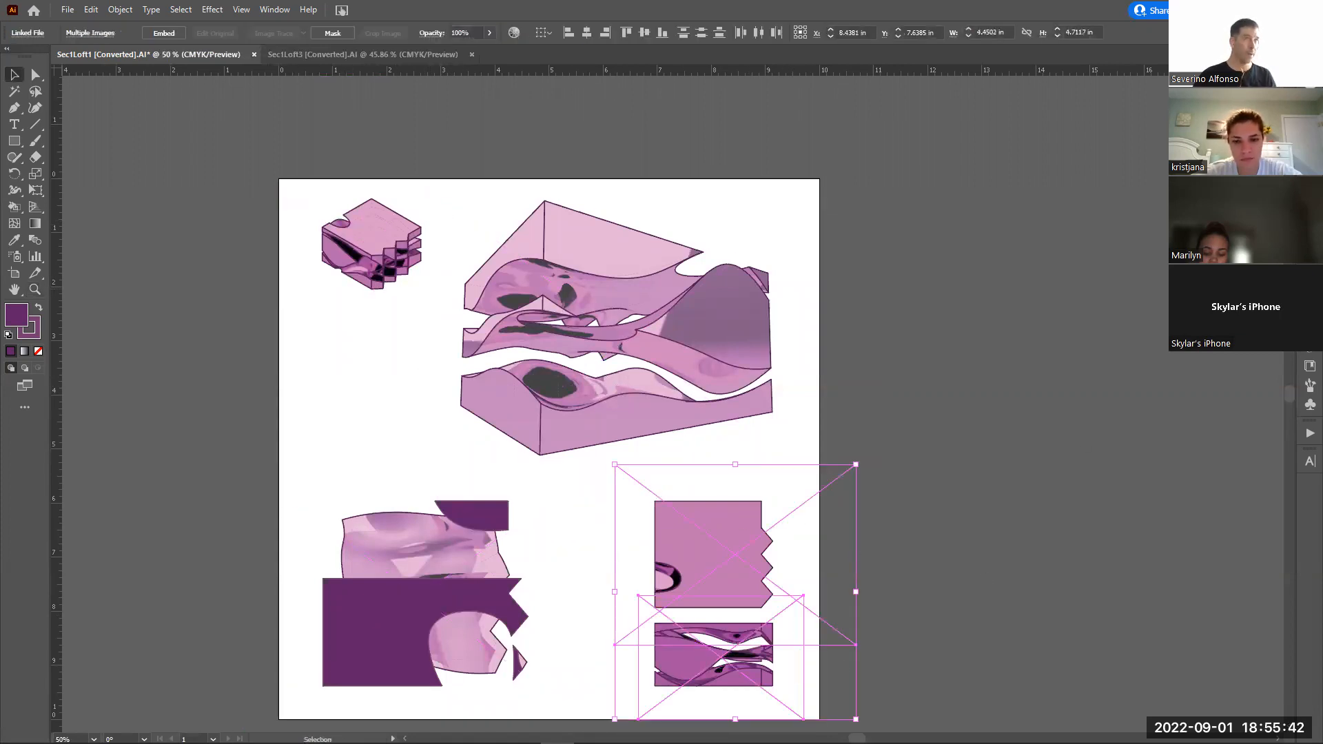
{"action": "left_click", "coordinate": [1310, 318]}
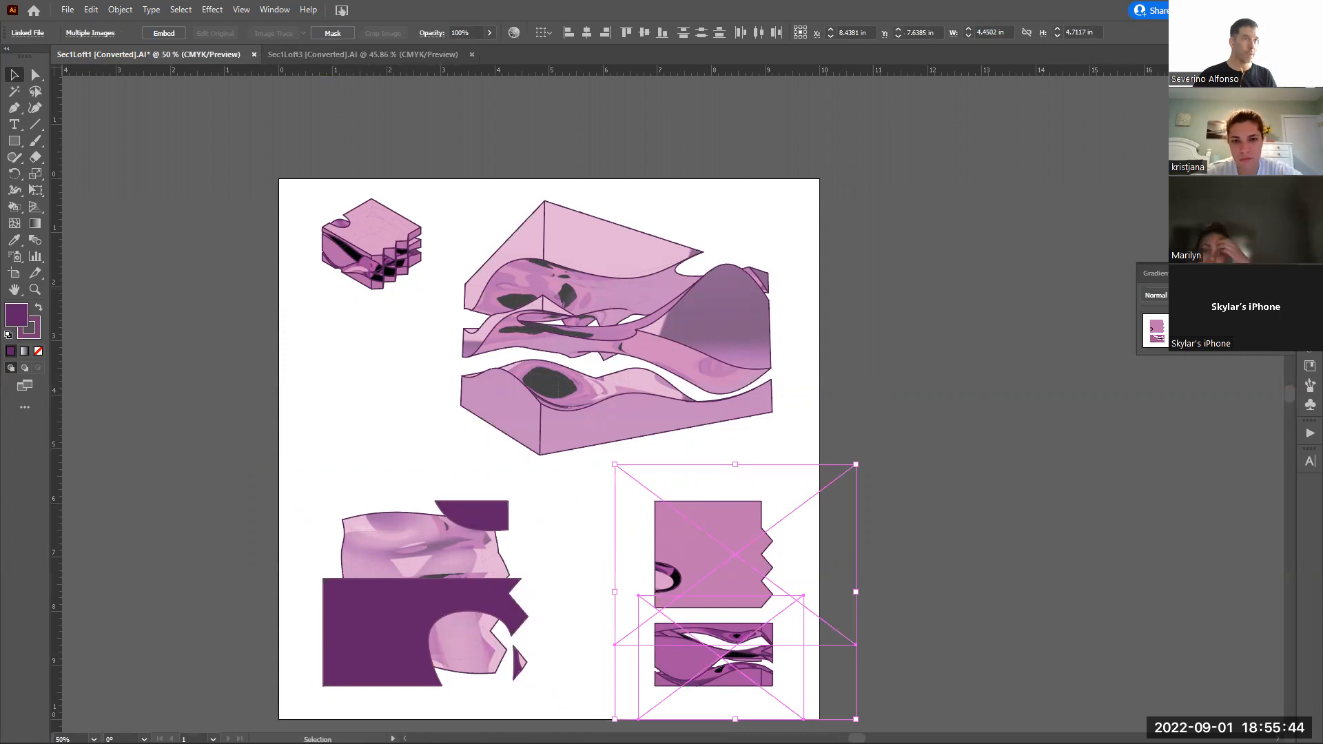
{"action": "type", "text": "20"}
{"action": "key", "text": "Return"}
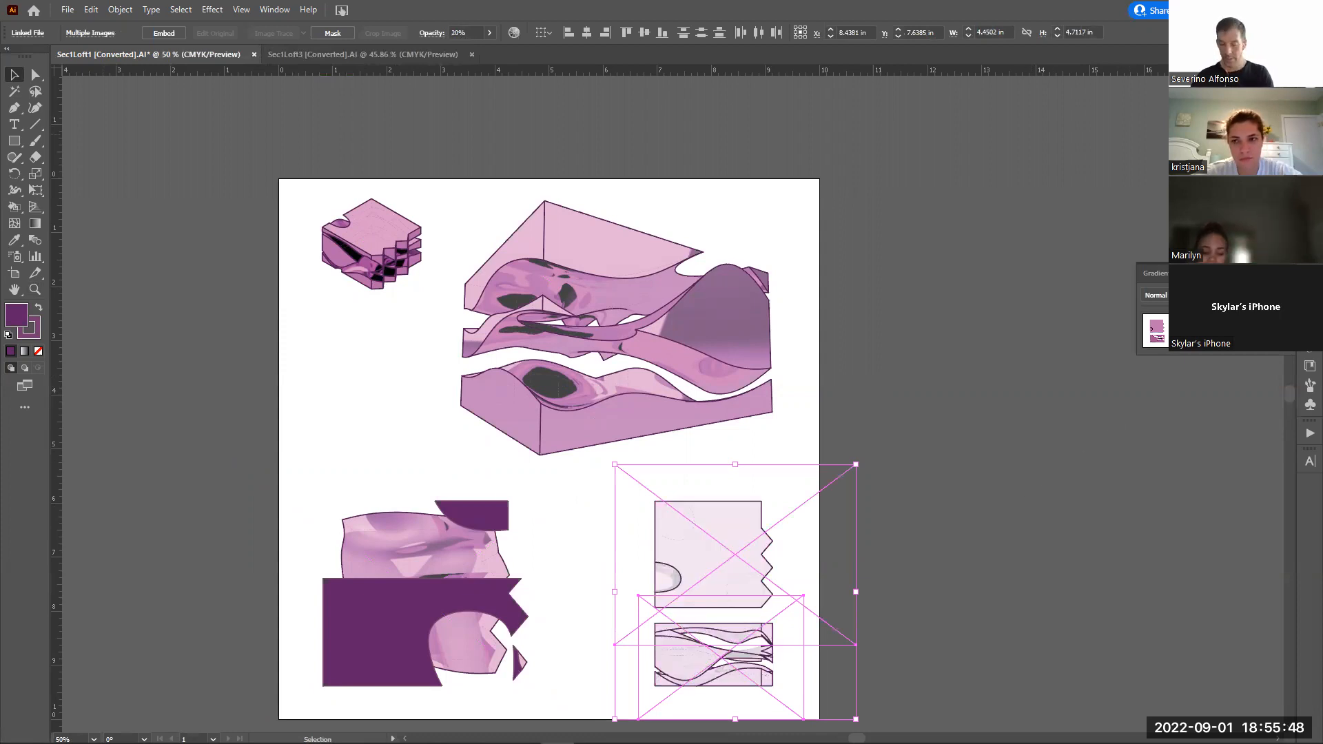
{"action": "left_click", "coordinate": [983, 437]}
Set the opacity of the section render PerspectiveSec22 to 40%
{"action": "left_click", "coordinate": [549, 567]}
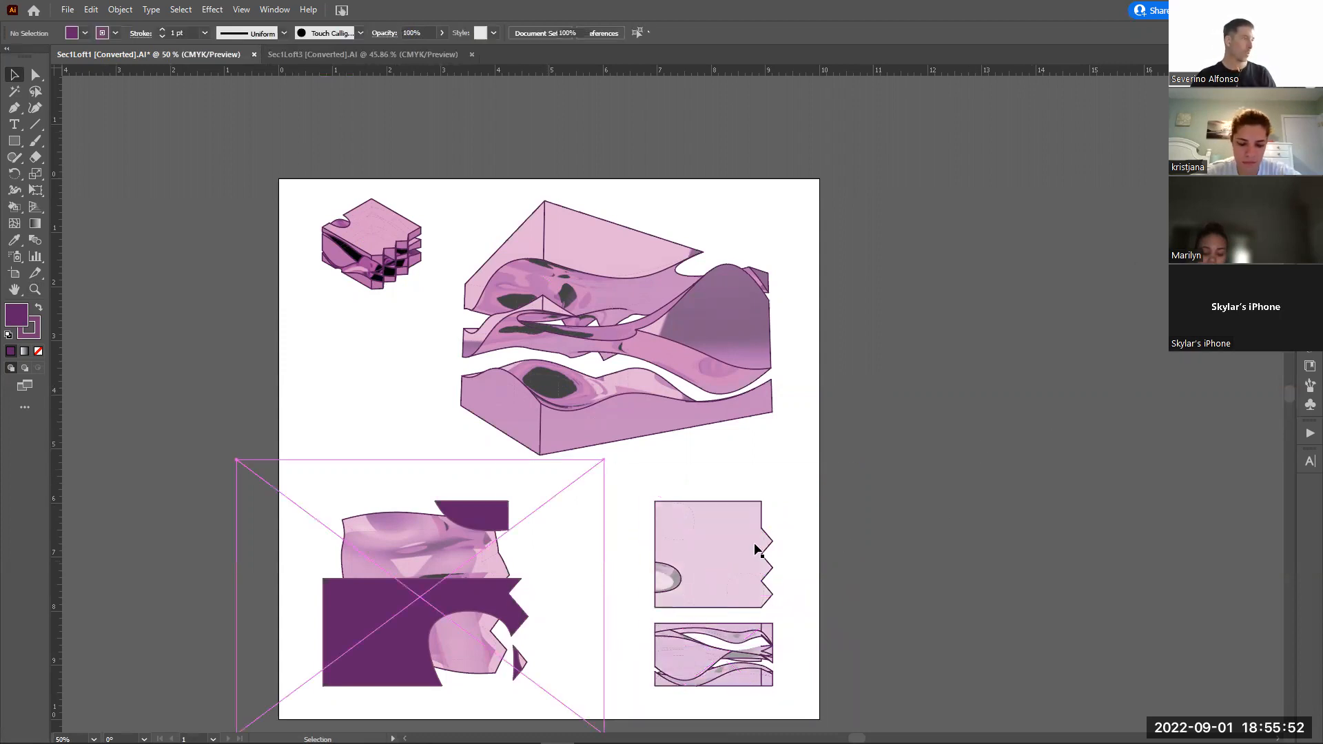
{"action": "left_click", "coordinate": [1310, 298]}
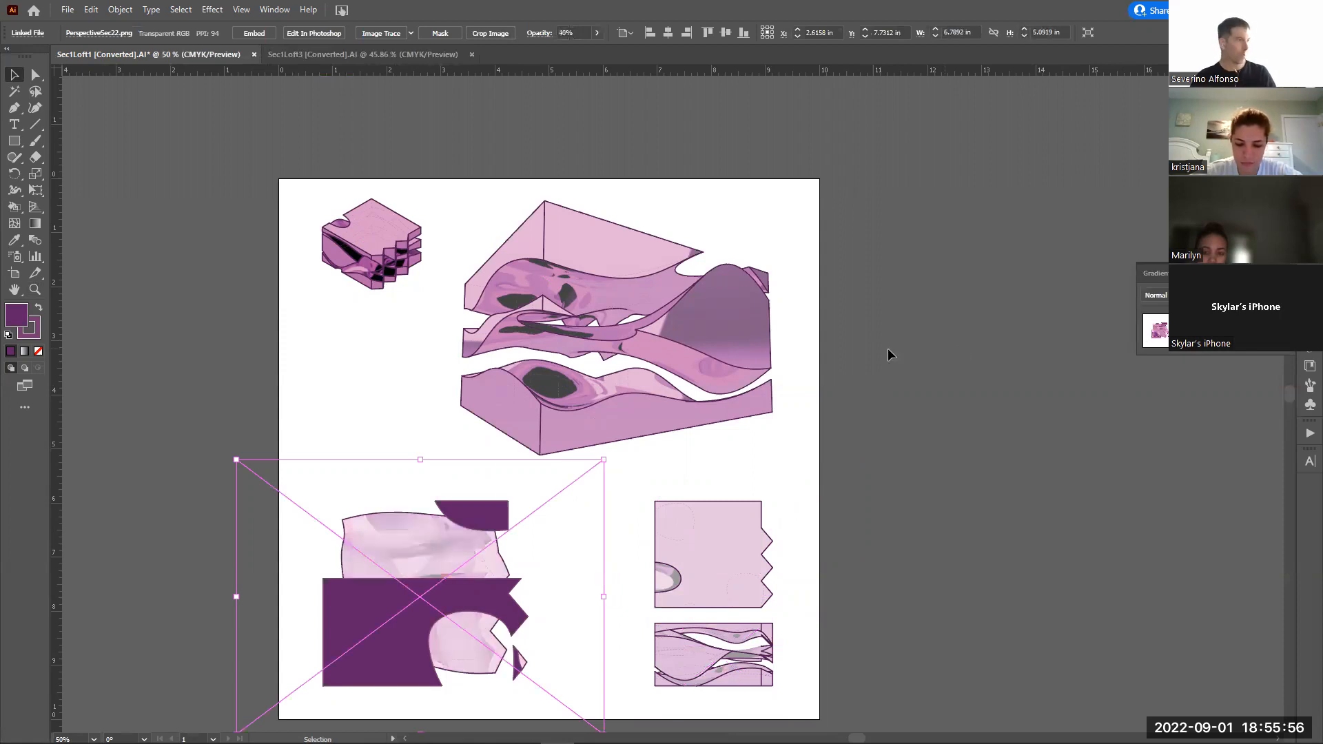
{"action": "left_click", "coordinate": [925, 354]}
Raise the opacity of the large perspective render, and check the transparency settings of the isometric render
{"action": "left_click", "coordinate": [791, 295]}
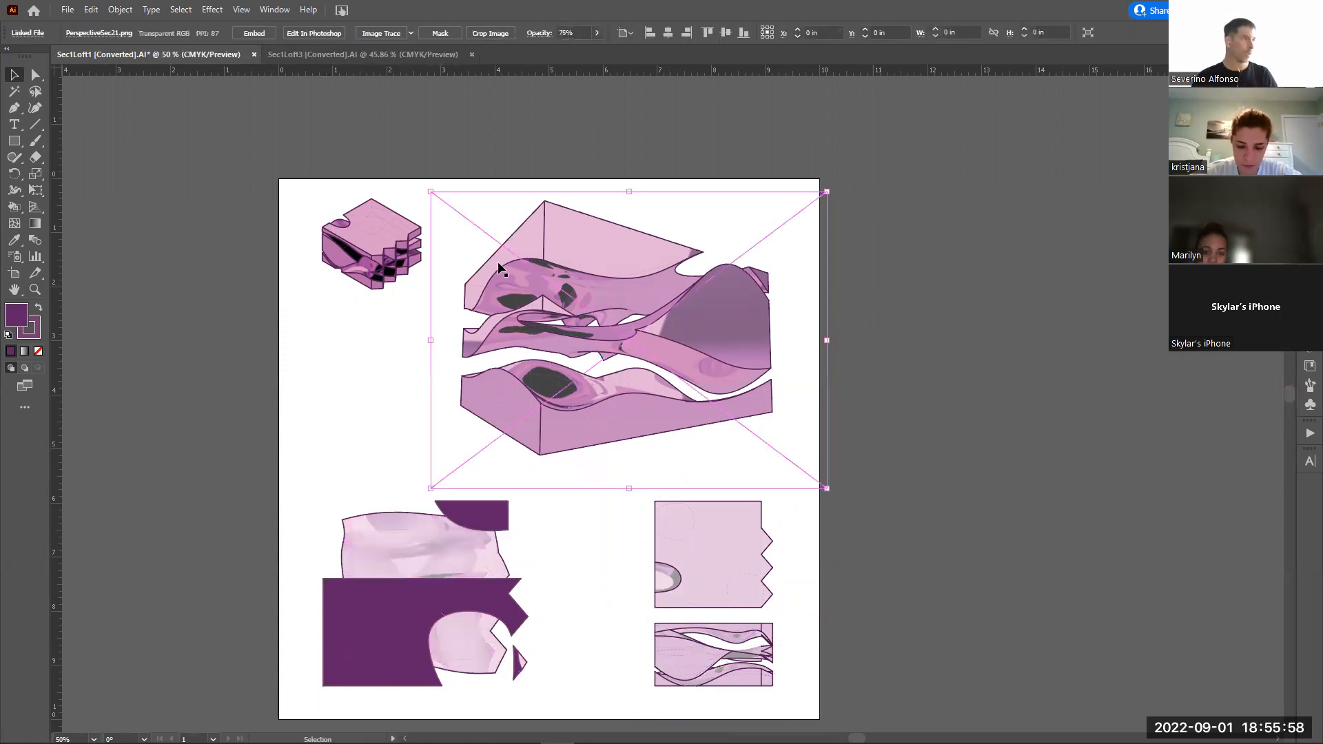
{"action": "left_click", "coordinate": [1310, 298]}
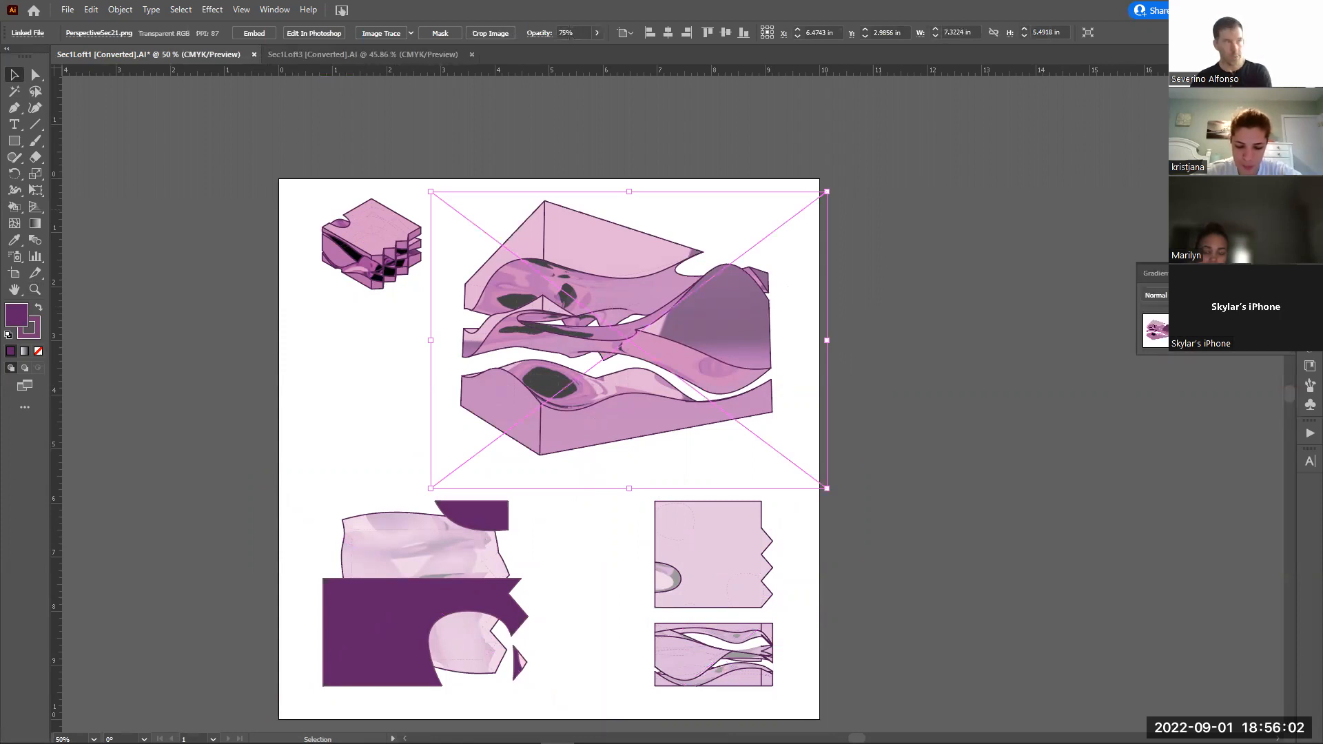
{"action": "left_click", "coordinate": [414, 298]}
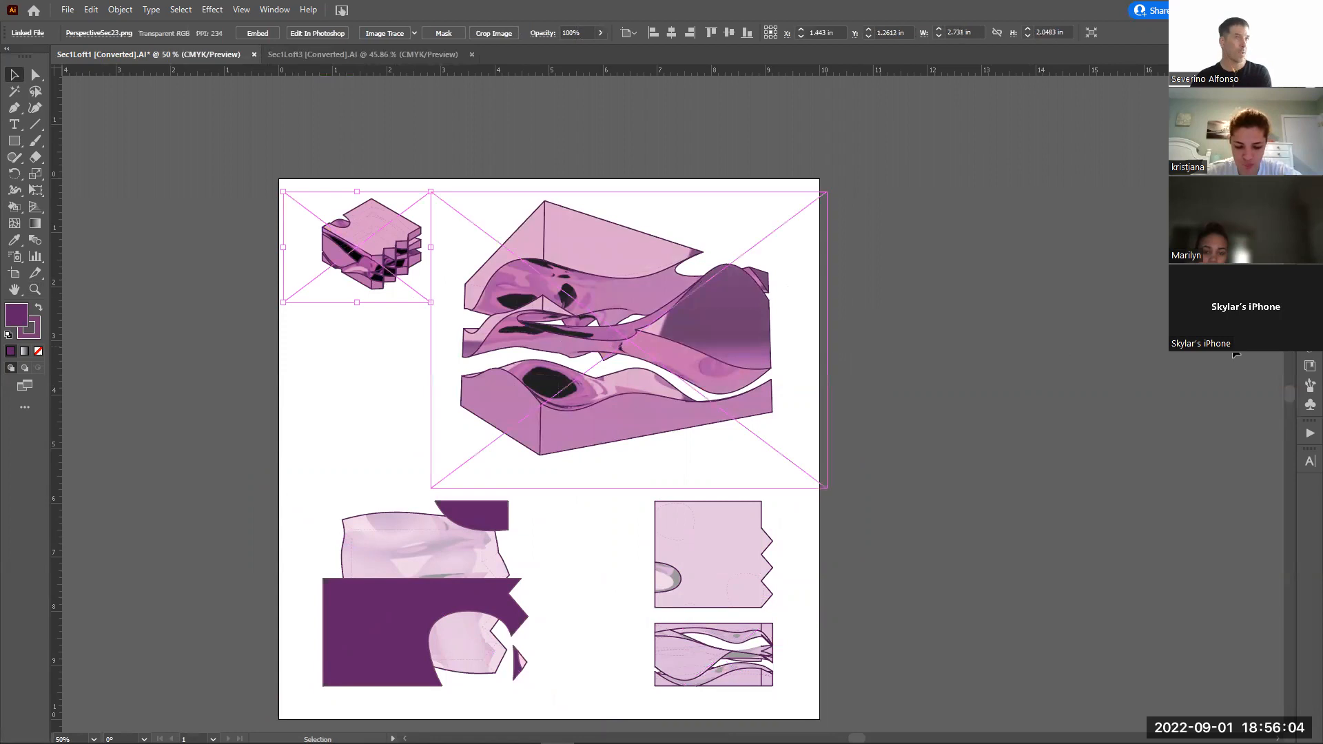
{"action": "left_click", "coordinate": [1310, 298]}
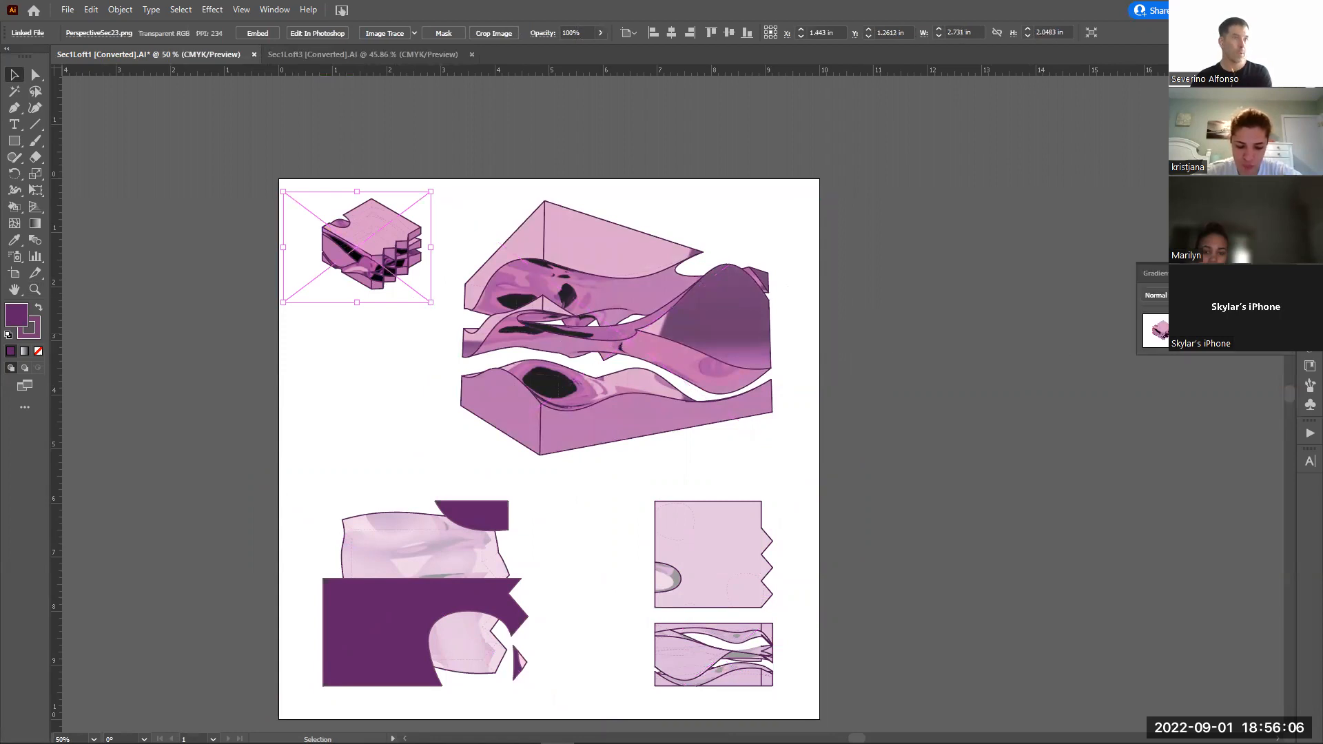
{"action": "left_click", "coordinate": [881, 447]}
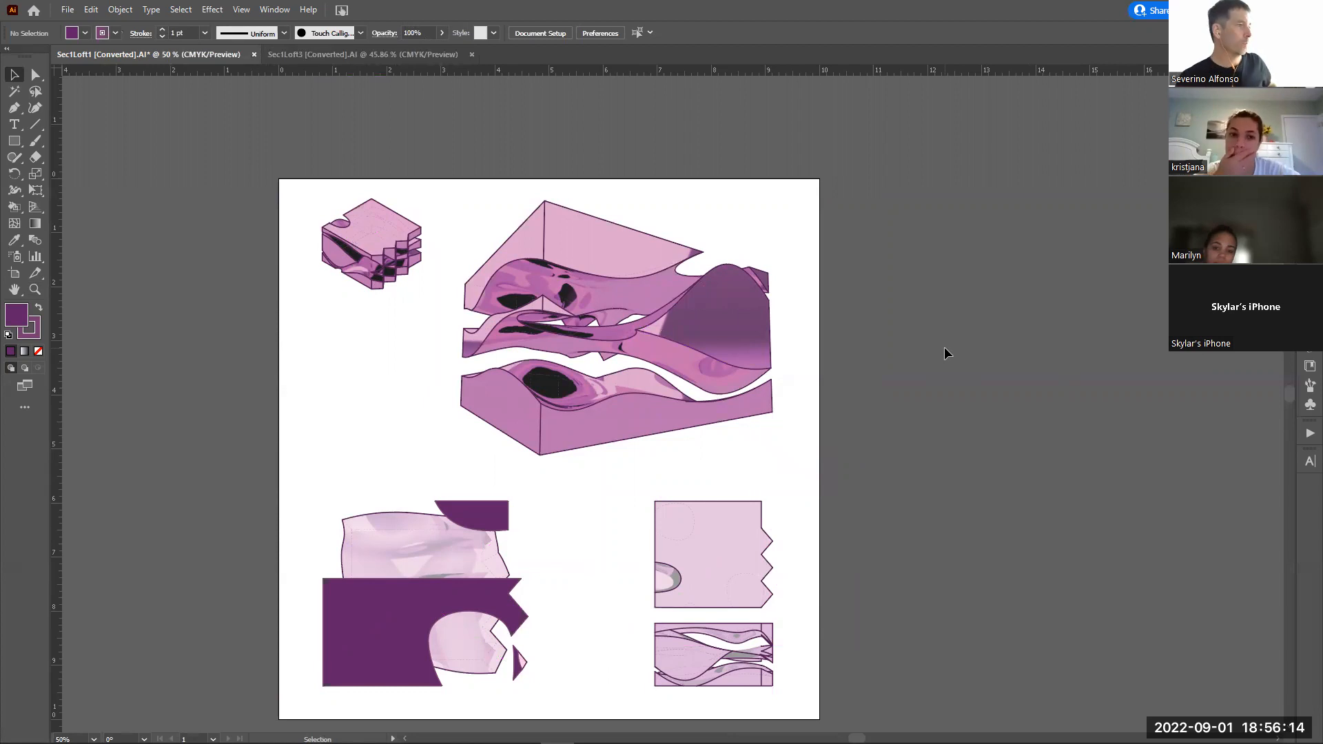
Make the Guideles layer visible to show the alignment guides on the sheet
{"action": "left_click", "coordinate": [1310, 87]}
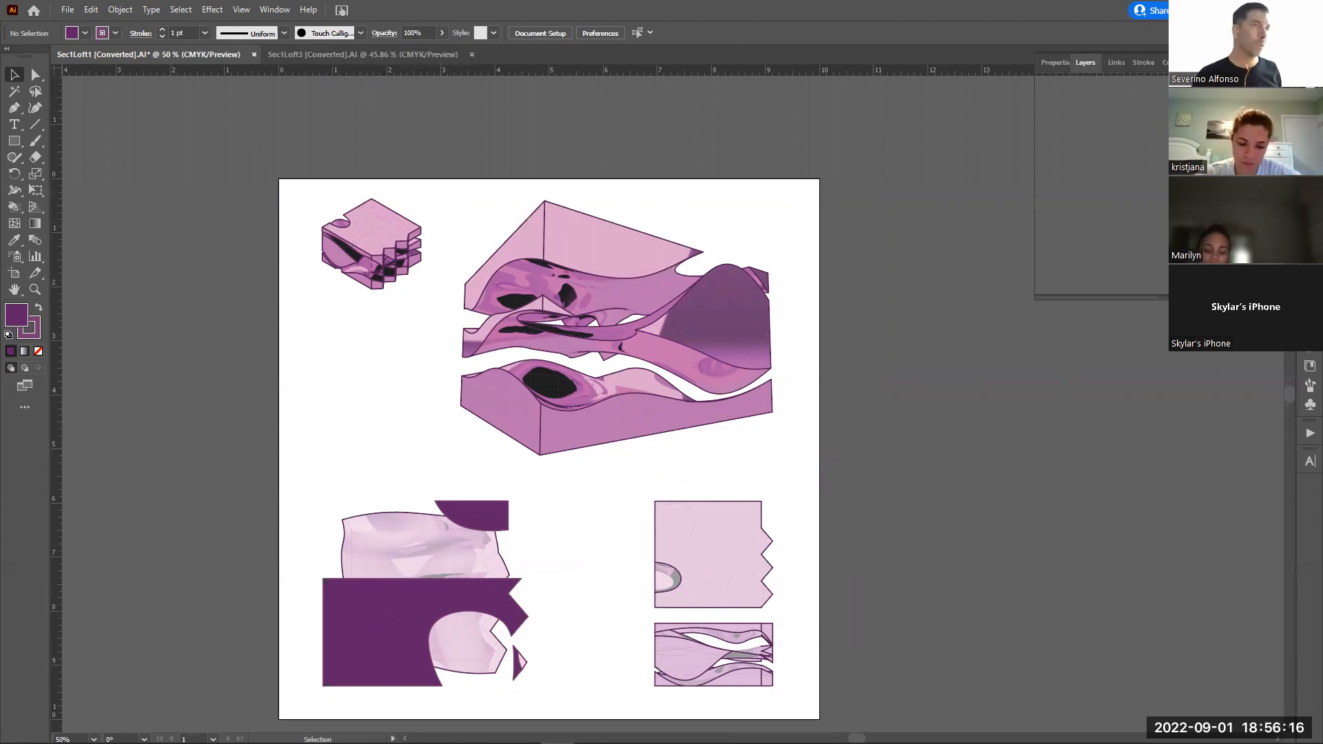
{"action": "left_click", "coordinate": [1045, 129]}
{"action": "left_click", "coordinate": [1036, 369]}
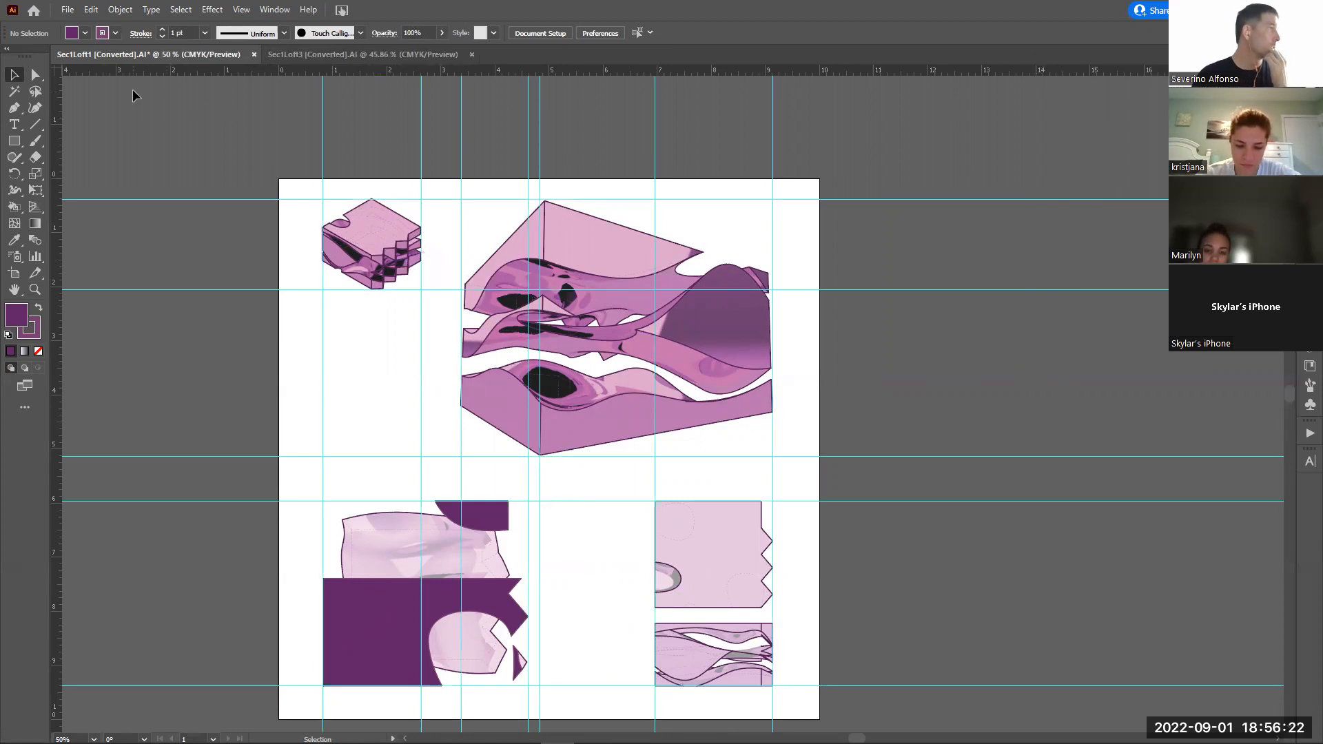
Save the drawing sheet to the Desktop as an Illustrator file named Sec1LoftFinal, keeping the default Illustrator options
{"action": "left_click", "coordinate": [71, 11]}
{"action": "mouse_move", "coordinate": [98, 270]}
{"action": "left_click", "coordinate": [93, 136]}
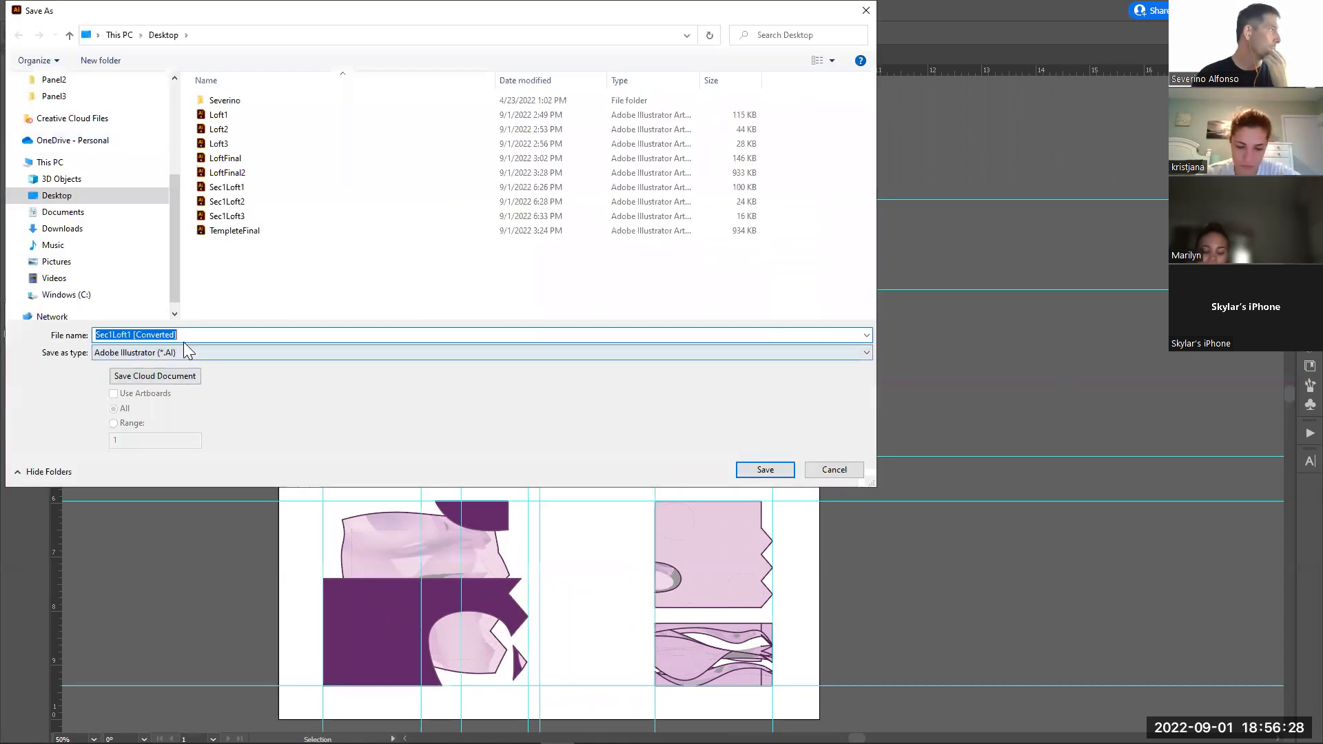
{"action": "left_click_drag", "start_coordinate": [181, 335], "coordinate": [147, 335]}
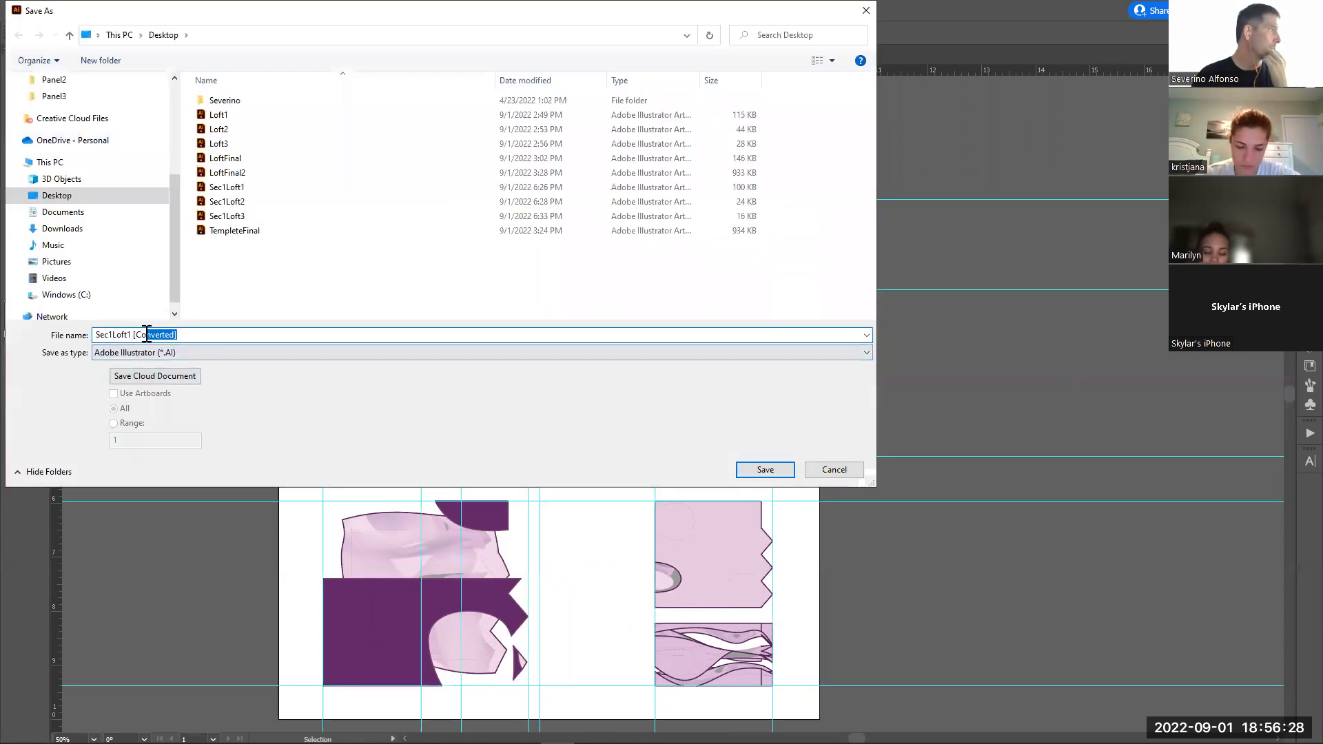
{"action": "type", "text": "Final"}
{"action": "key", "text": "Return"}
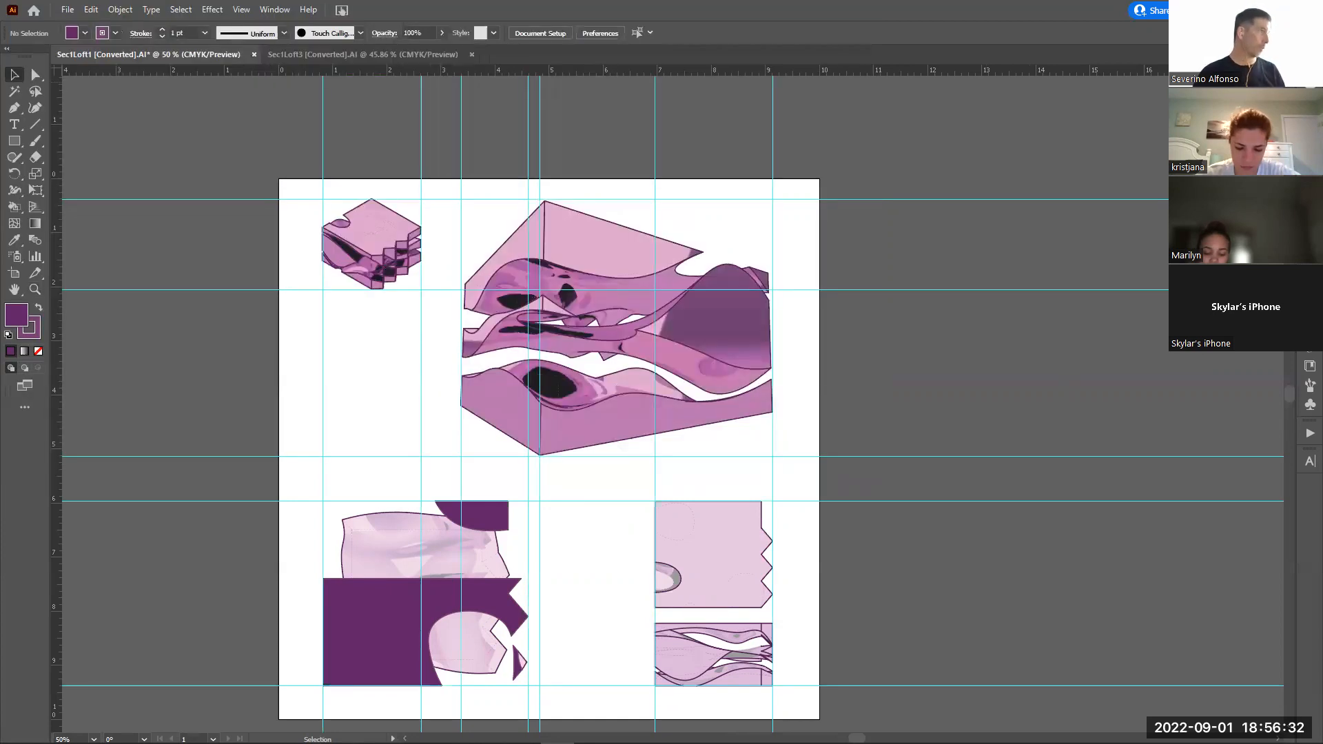
{"action": "left_click", "coordinate": [711, 575]}
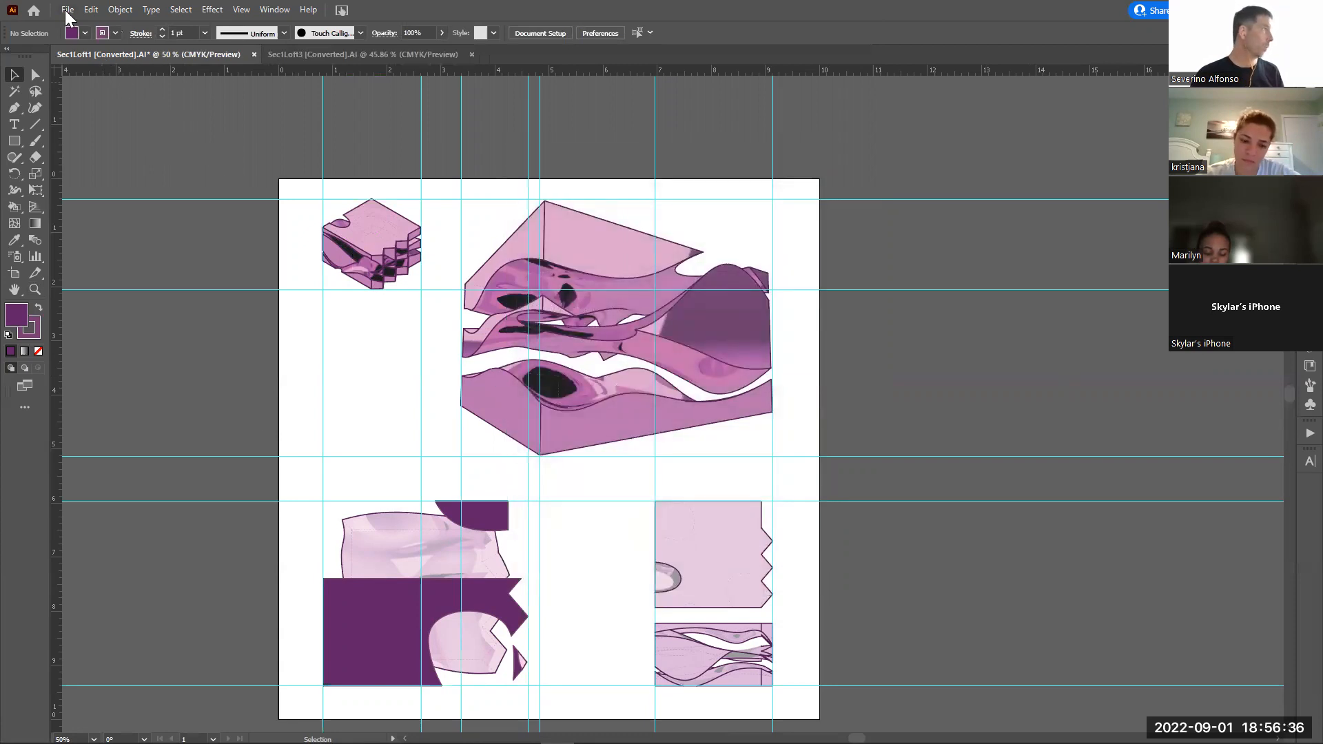
{"action": "left_click", "coordinate": [68, 11]}
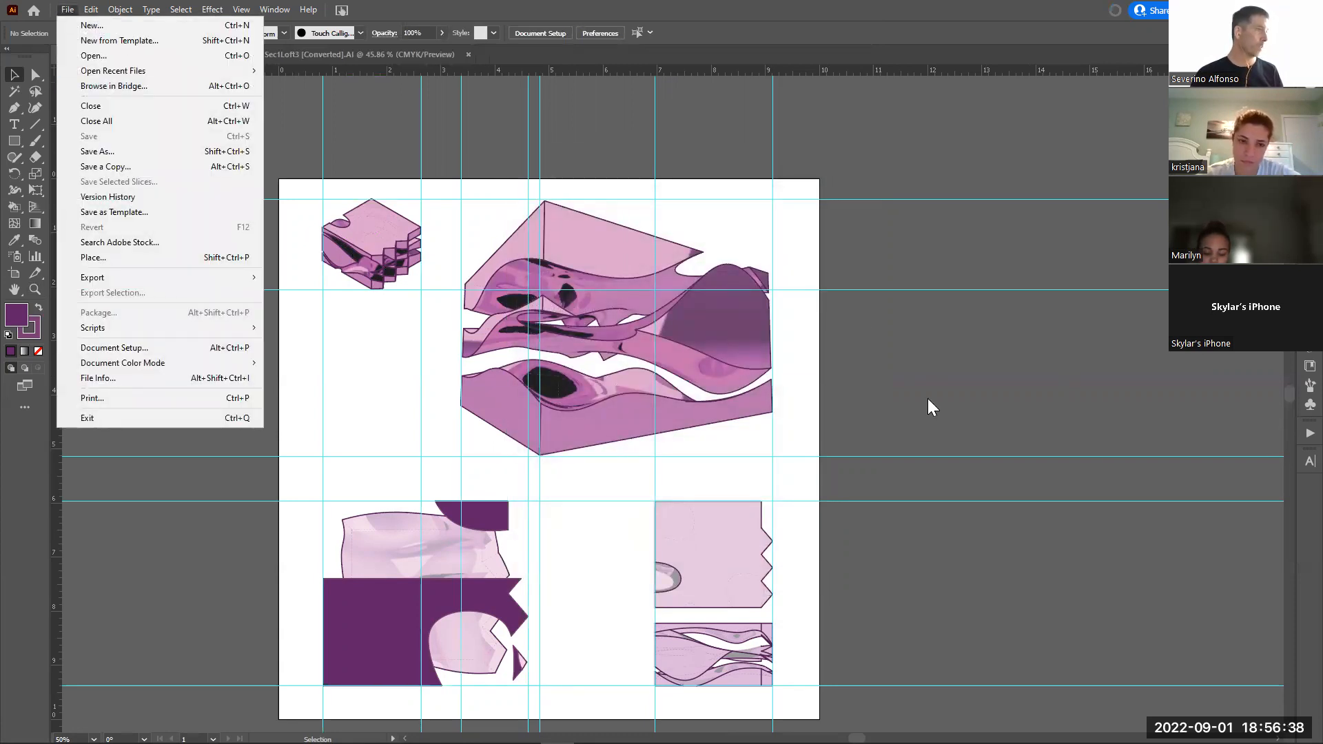
{"action": "left_click", "coordinate": [124, 149]}
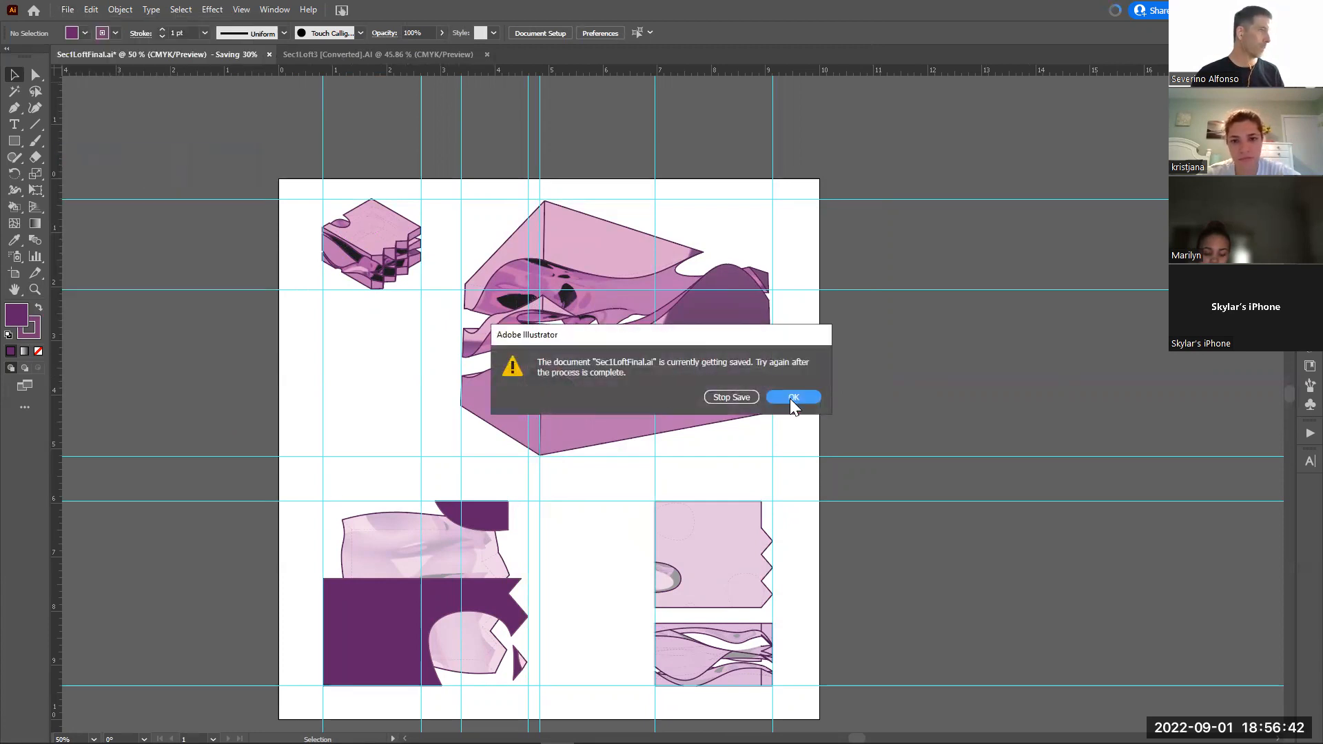
{"action": "left_click", "coordinate": [791, 399]}
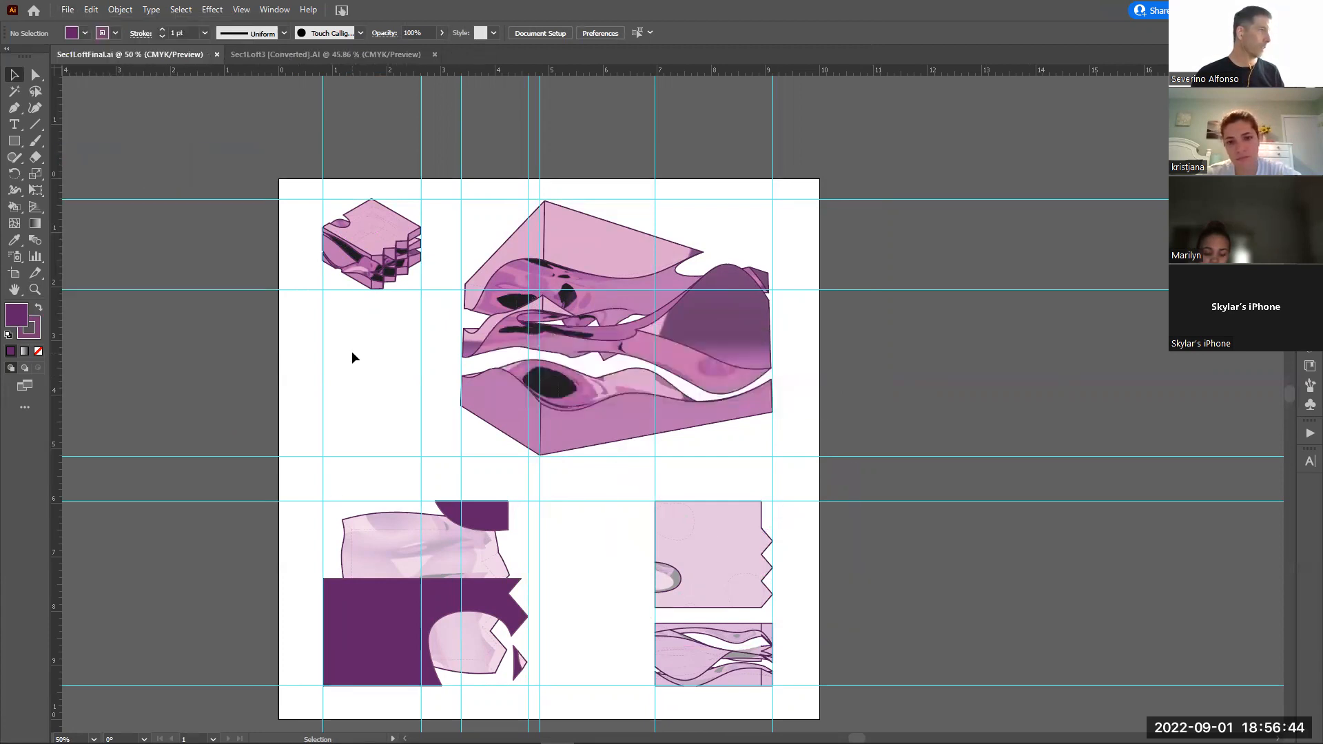
Save another version of the sheet to the Desktop as an Illustrator file named TemplateIII
{"action": "left_click", "coordinate": [68, 10]}
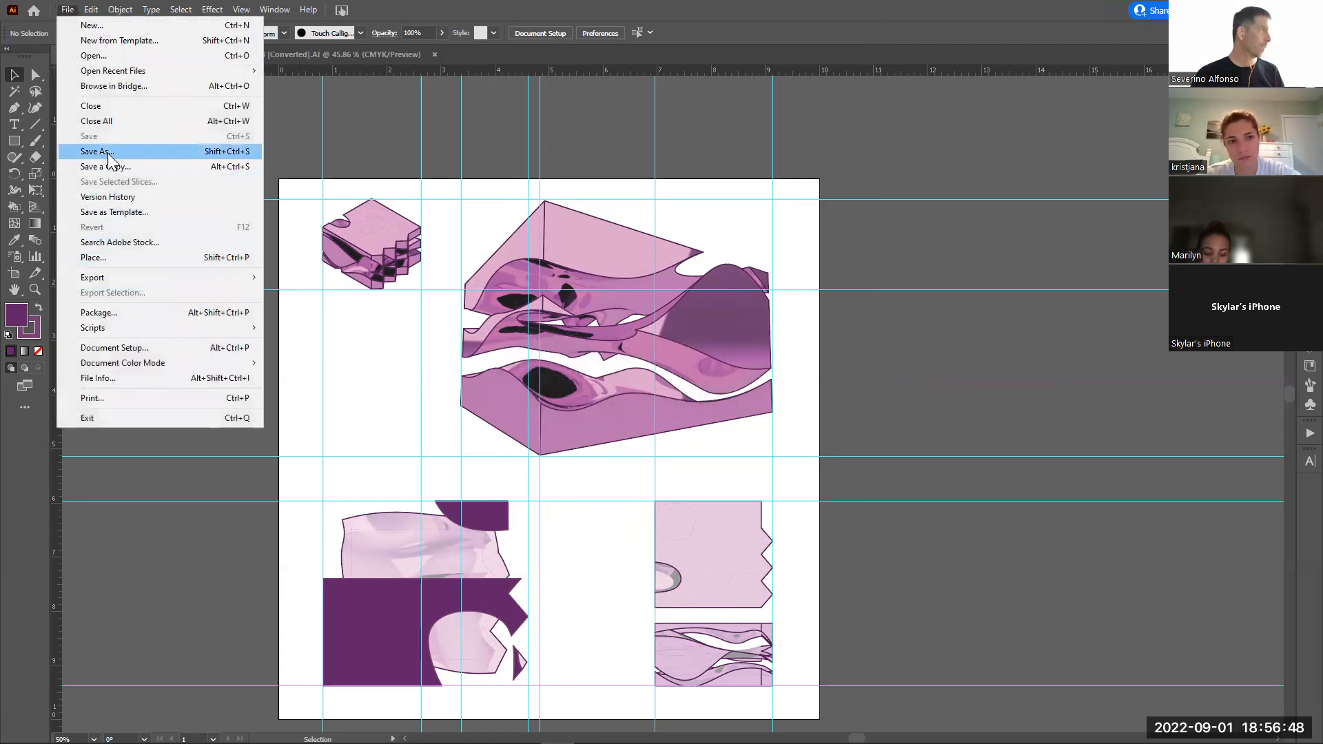
{"action": "left_click", "coordinate": [108, 151]}
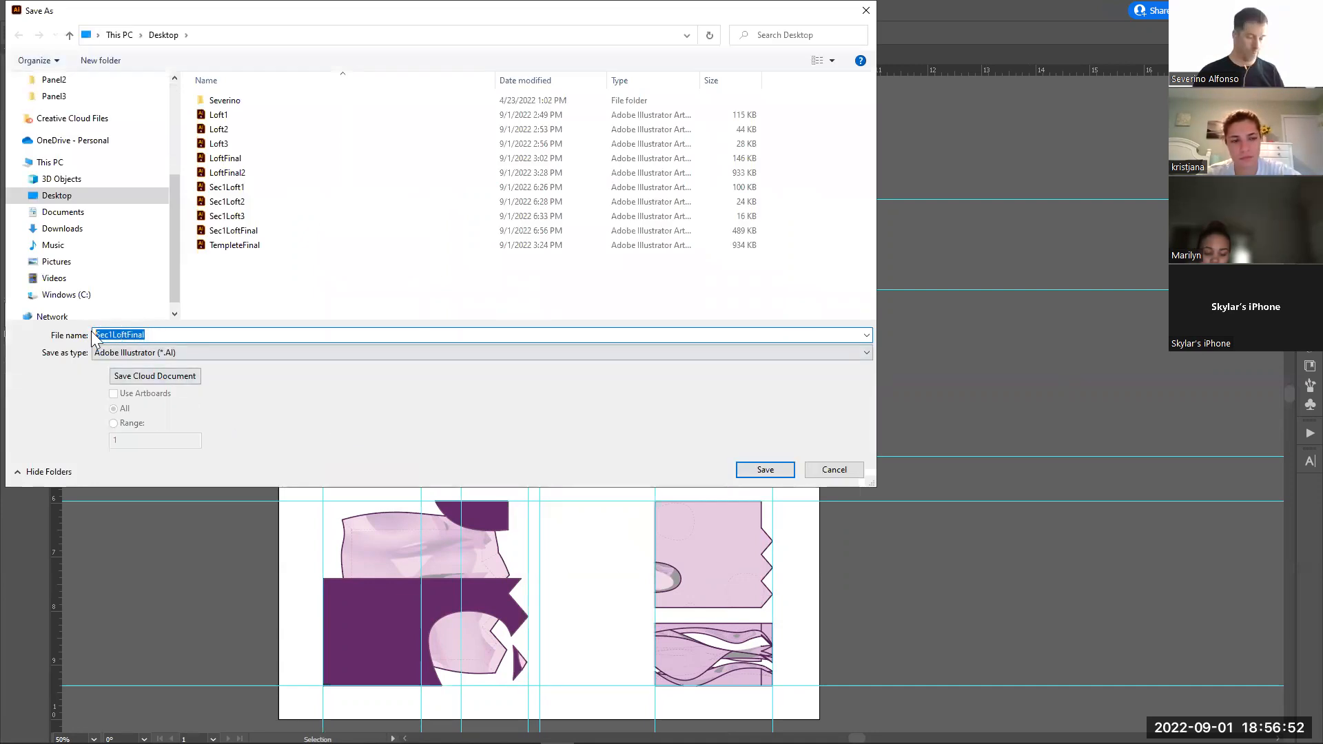
{"action": "type", "text": "Template"}
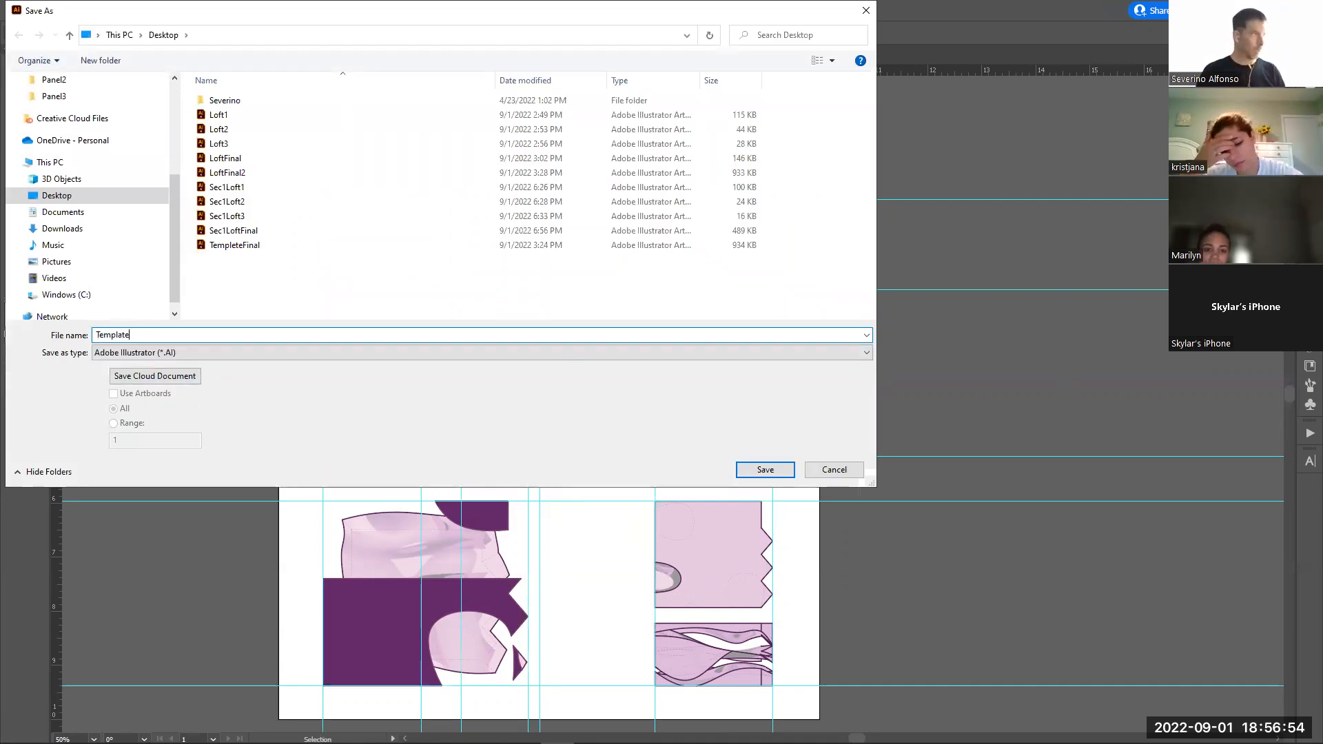
{"action": "type", "text": "III"}
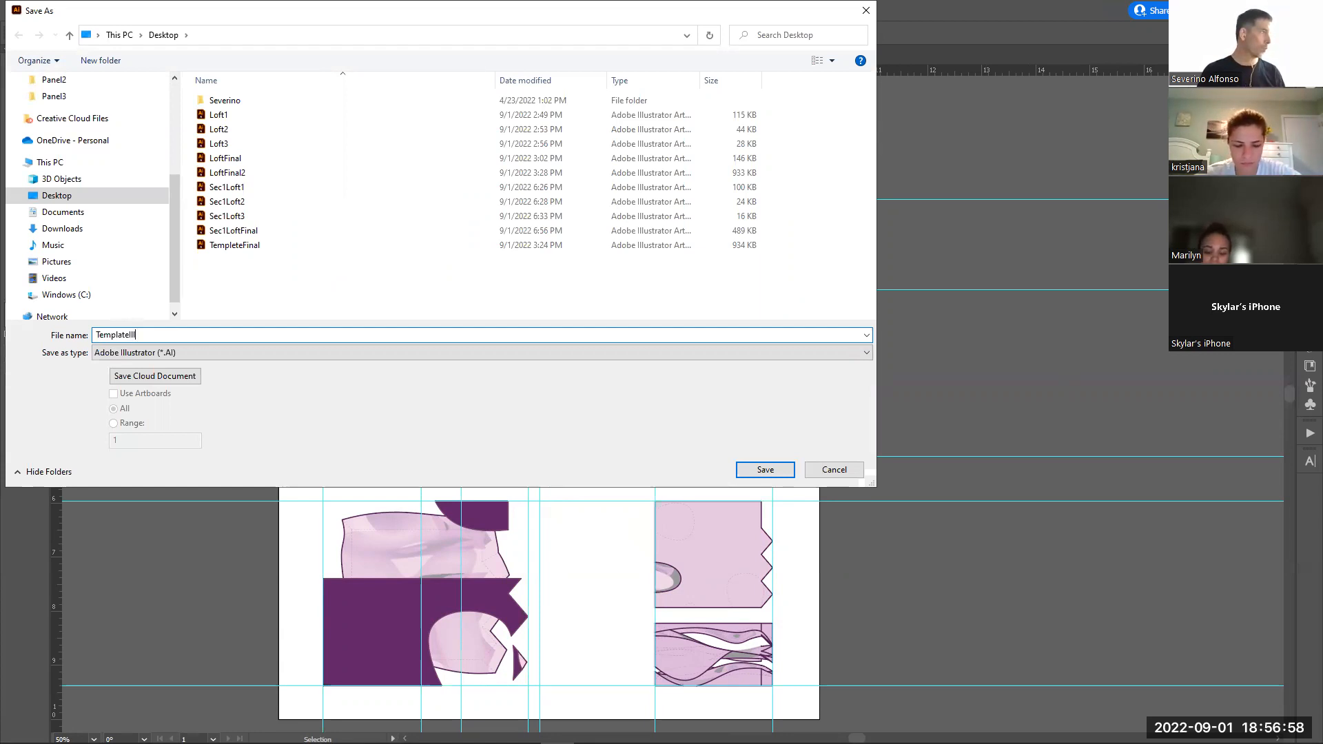
{"action": "key", "text": "Return"}
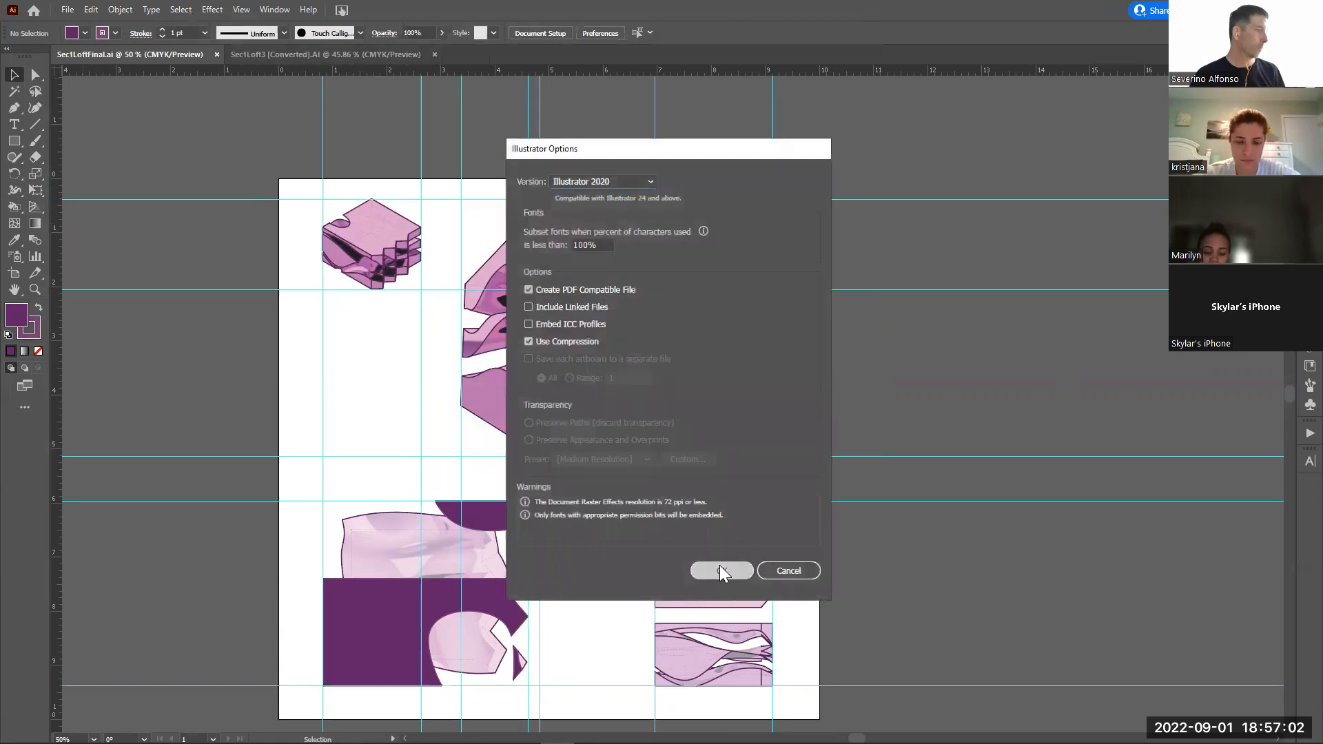
{"action": "left_click", "coordinate": [719, 566]}
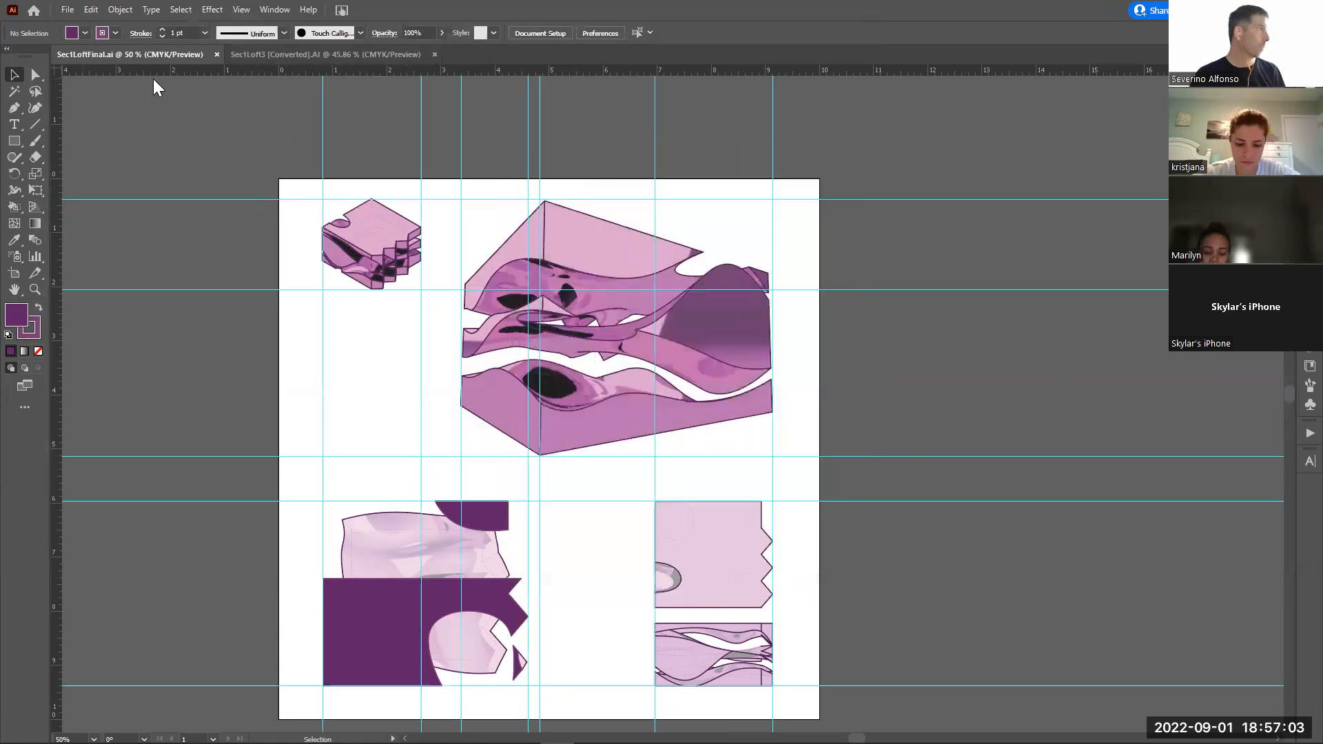
Select all the linework and renders and move them horizontally off the artboard, leaving the locked guides in place
{"action": "left_click", "coordinate": [535, 331]}
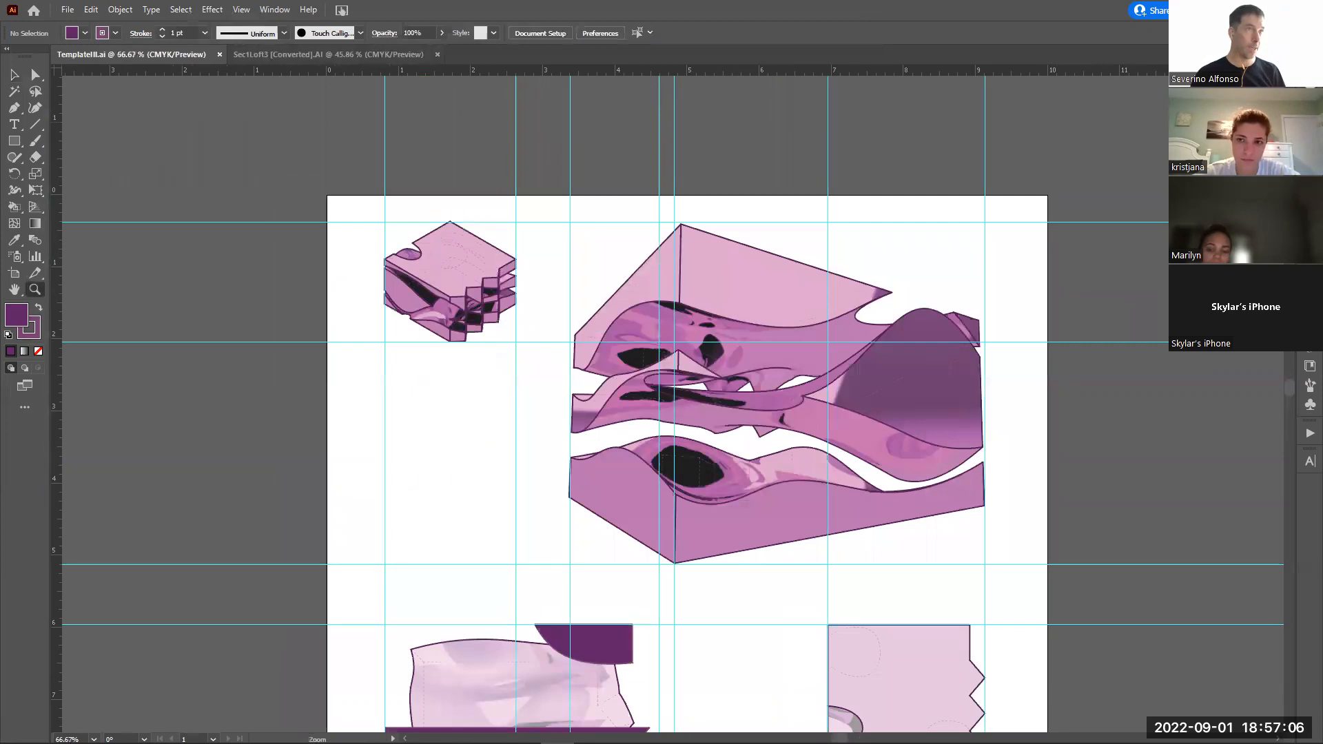
{"action": "left_click", "coordinate": [1310, 87]}
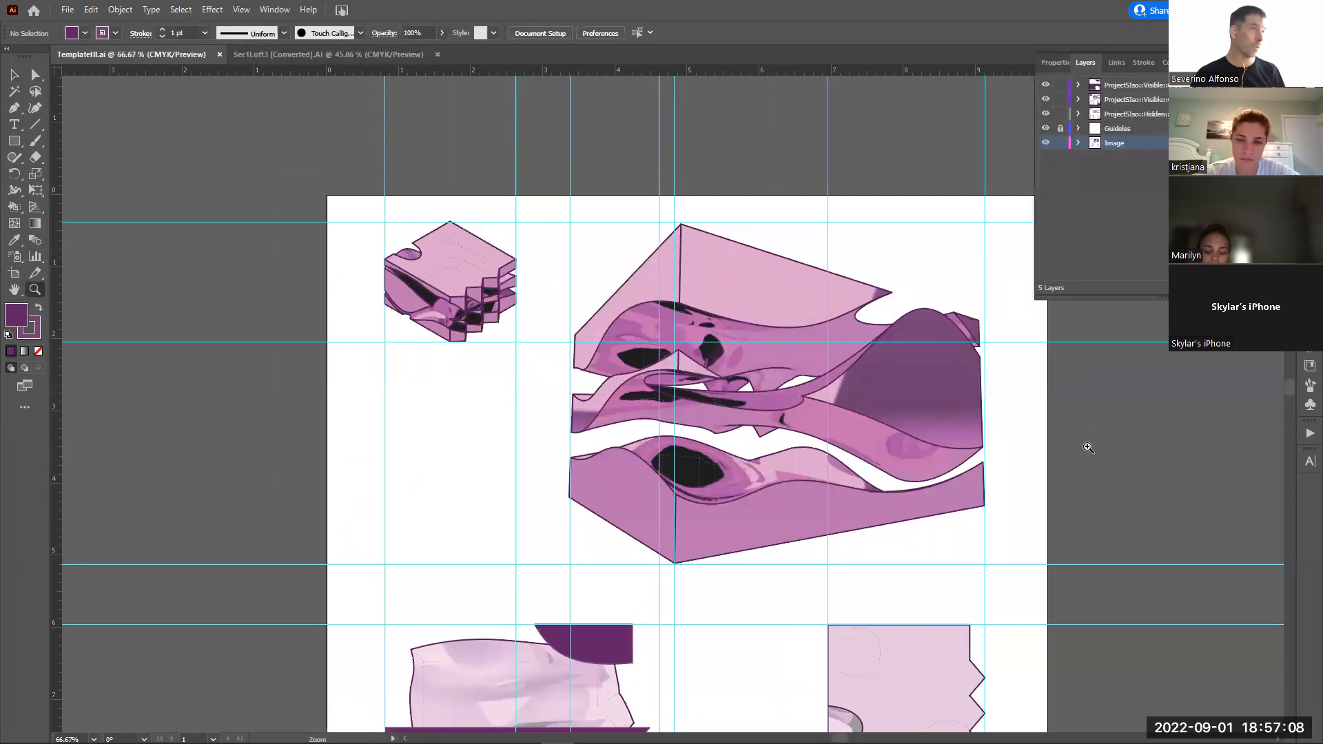
{"action": "left_click", "coordinate": [838, 452], "text": "alt"}
{"action": "left_click_drag", "start_coordinate": [471, 478], "coordinate": [516, 416]}
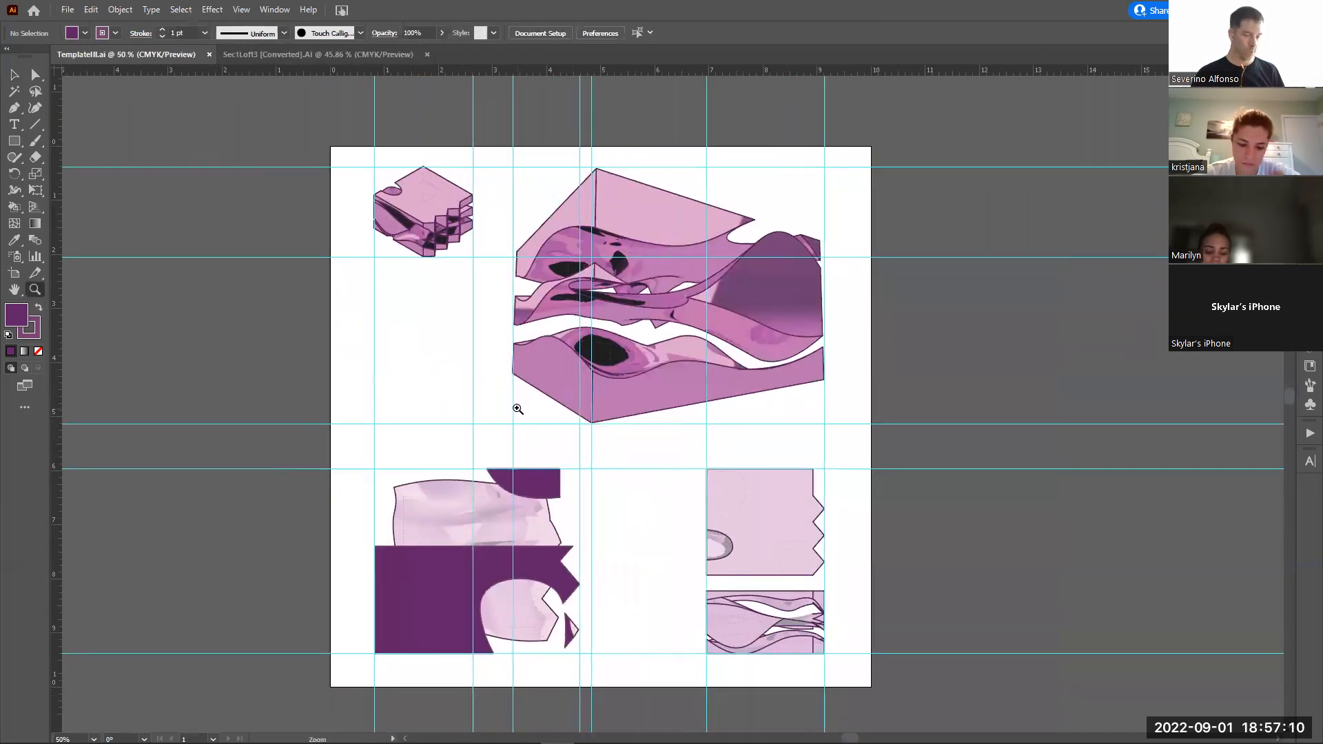
{"action": "key", "text": "v"}
{"action": "key", "text": "ctrl+a"}
{"action": "left_click_drag", "start_coordinate": [340, 641], "coordinate": [509, 632]}
{"action": "left_click_drag", "start_coordinate": [550, 556], "coordinate": [126, 560], "text": "shift"}
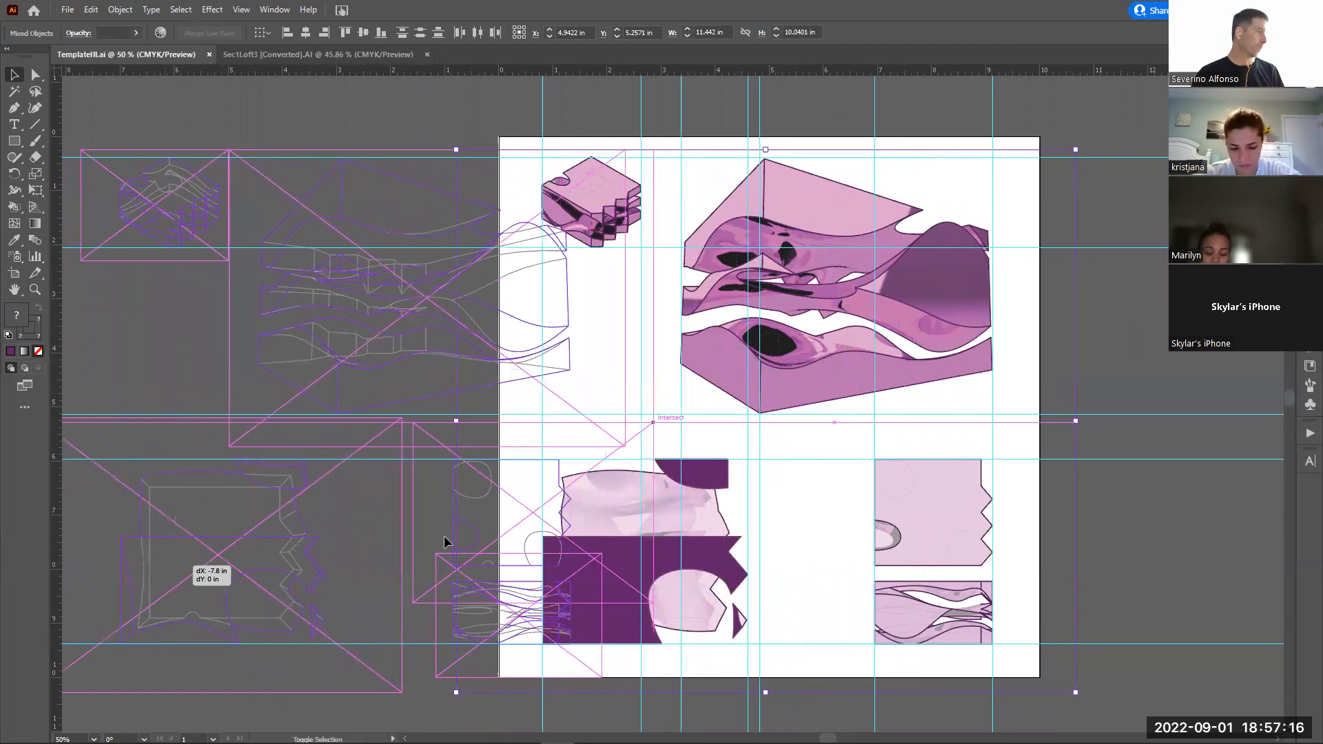
{"action": "left_click_drag", "start_coordinate": [489, 513], "coordinate": [275, 525], "text": "shift"}
{"action": "left_click", "coordinate": [1144, 524]}
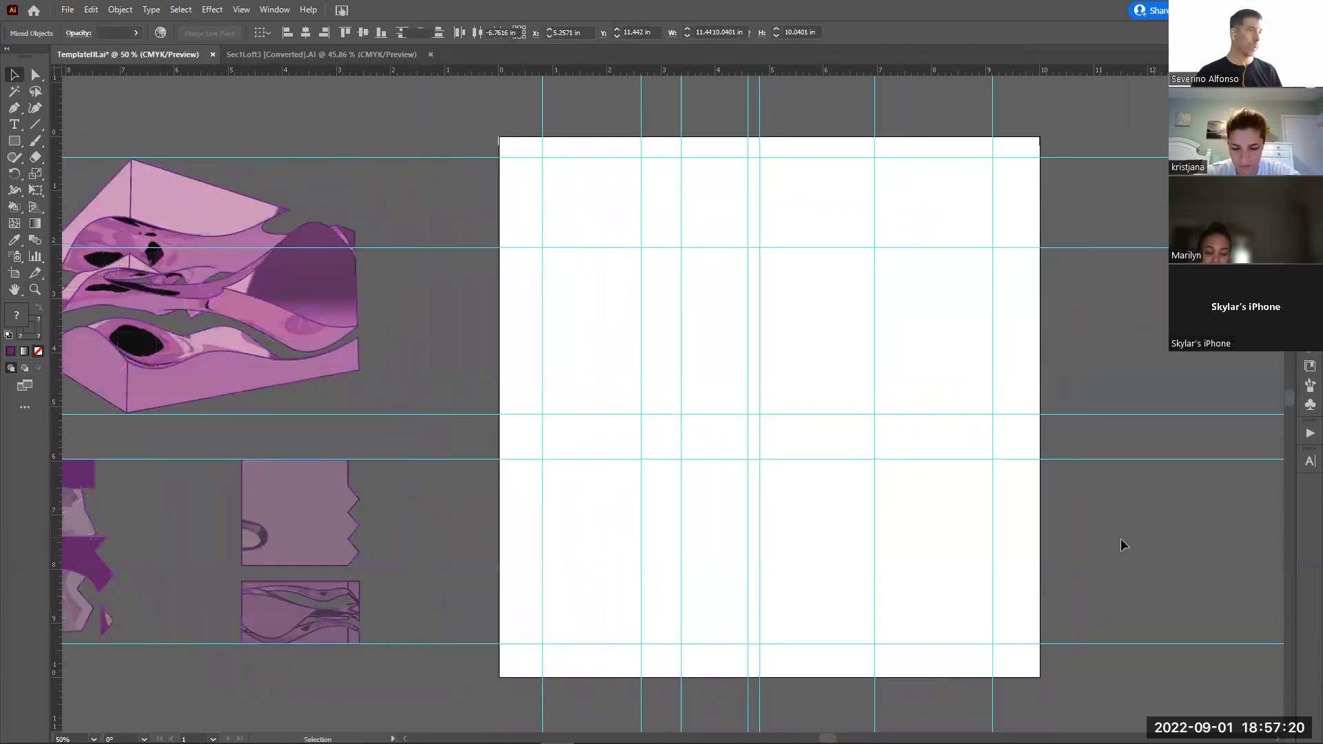
Save the TemplateIII file and close the Sec1Loft3 [Converted] document
{"action": "key", "text": "z"}
{"action": "left_click", "coordinate": [839, 366], "text": "alt"}
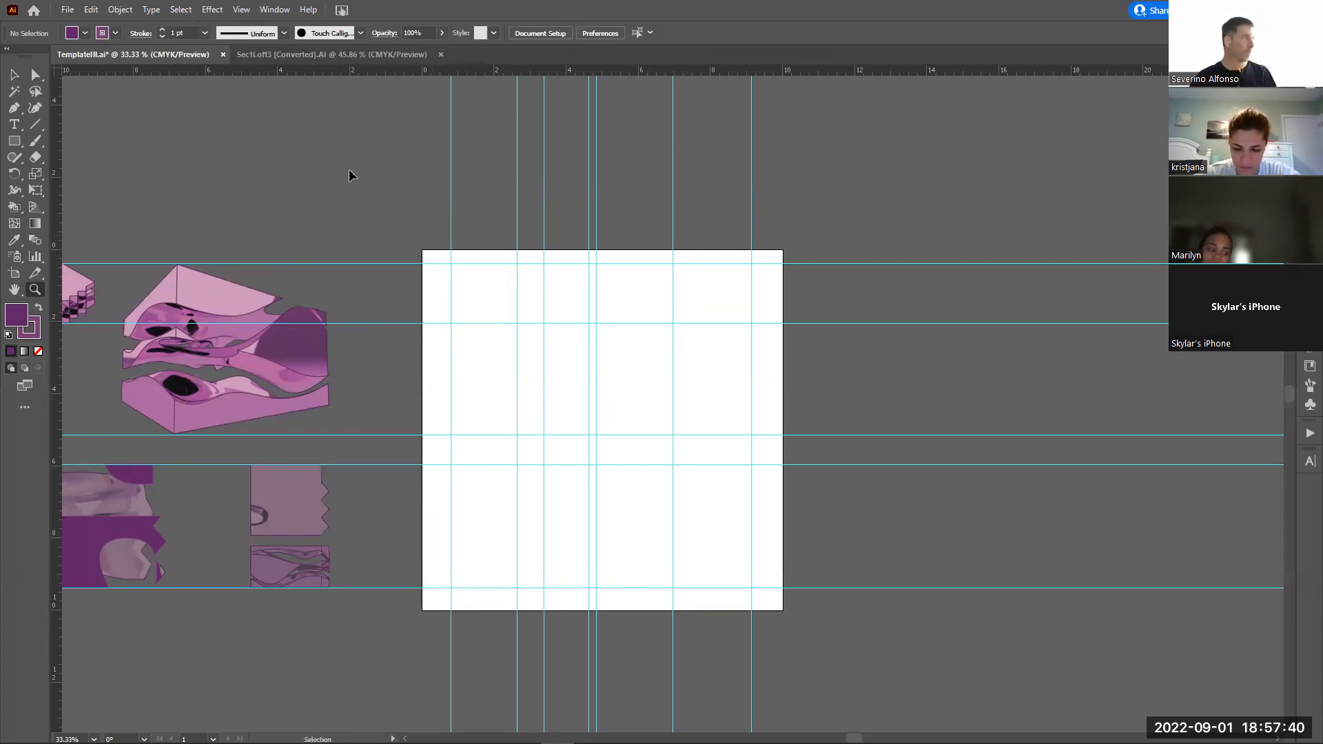
{"action": "key", "text": "ctrl+s"}
{"action": "left_click", "coordinate": [413, 58]}
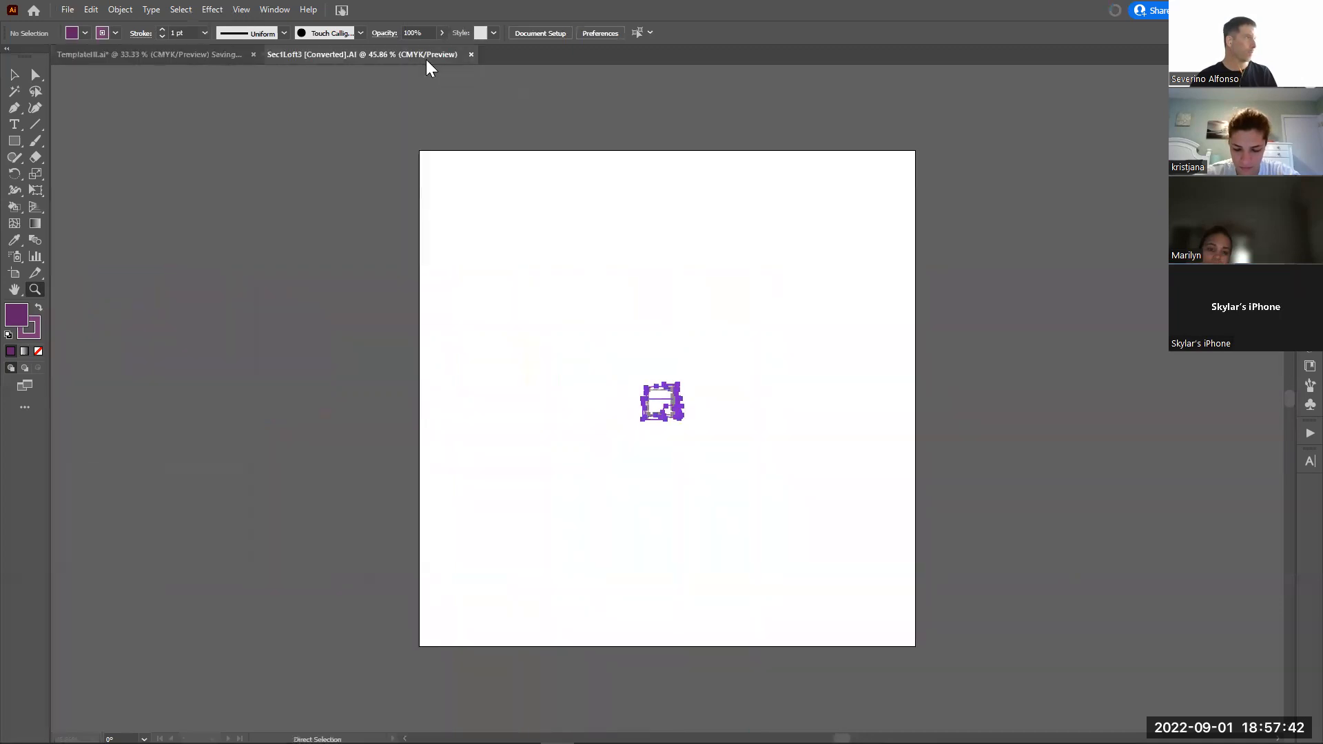
{"action": "left_click", "coordinate": [470, 55]}
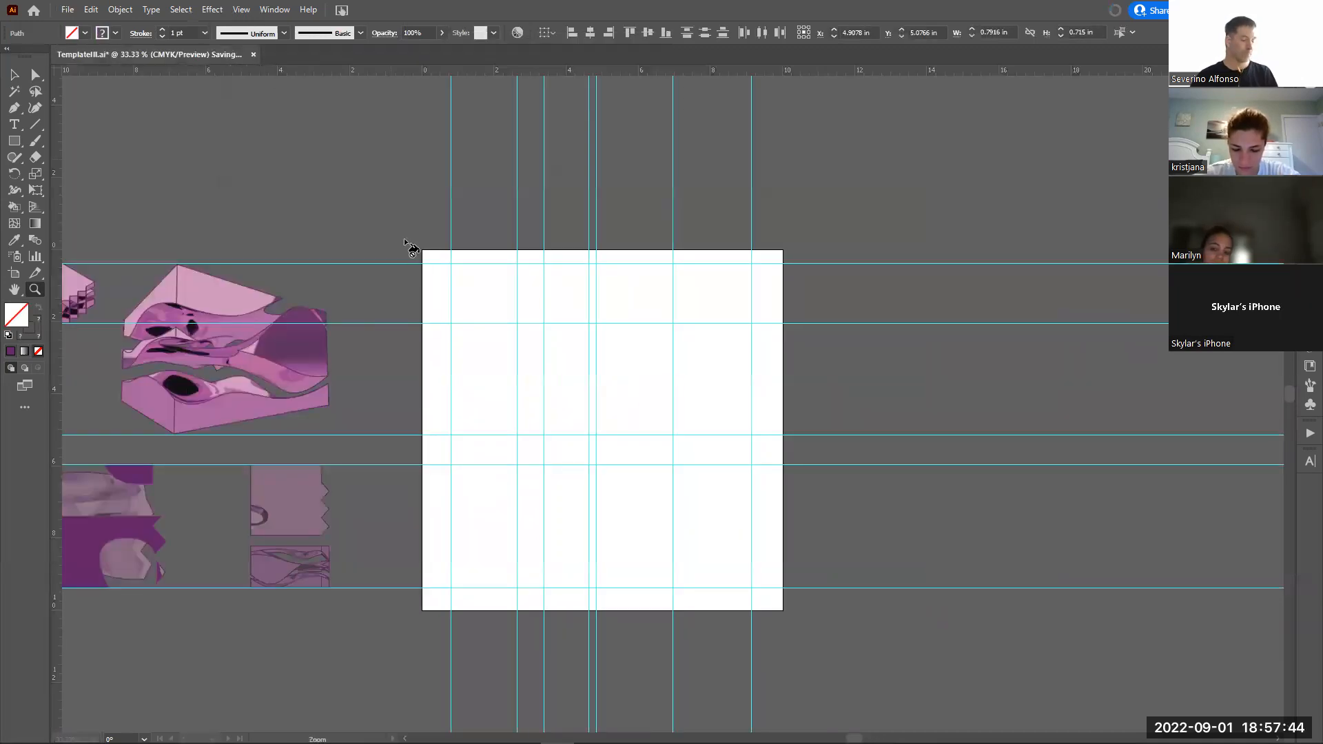
Open the finished sheet Sec1LoftFinal from the Desktop and bring its whole artboard into view
{"action": "key", "text": "ctrl+o"}
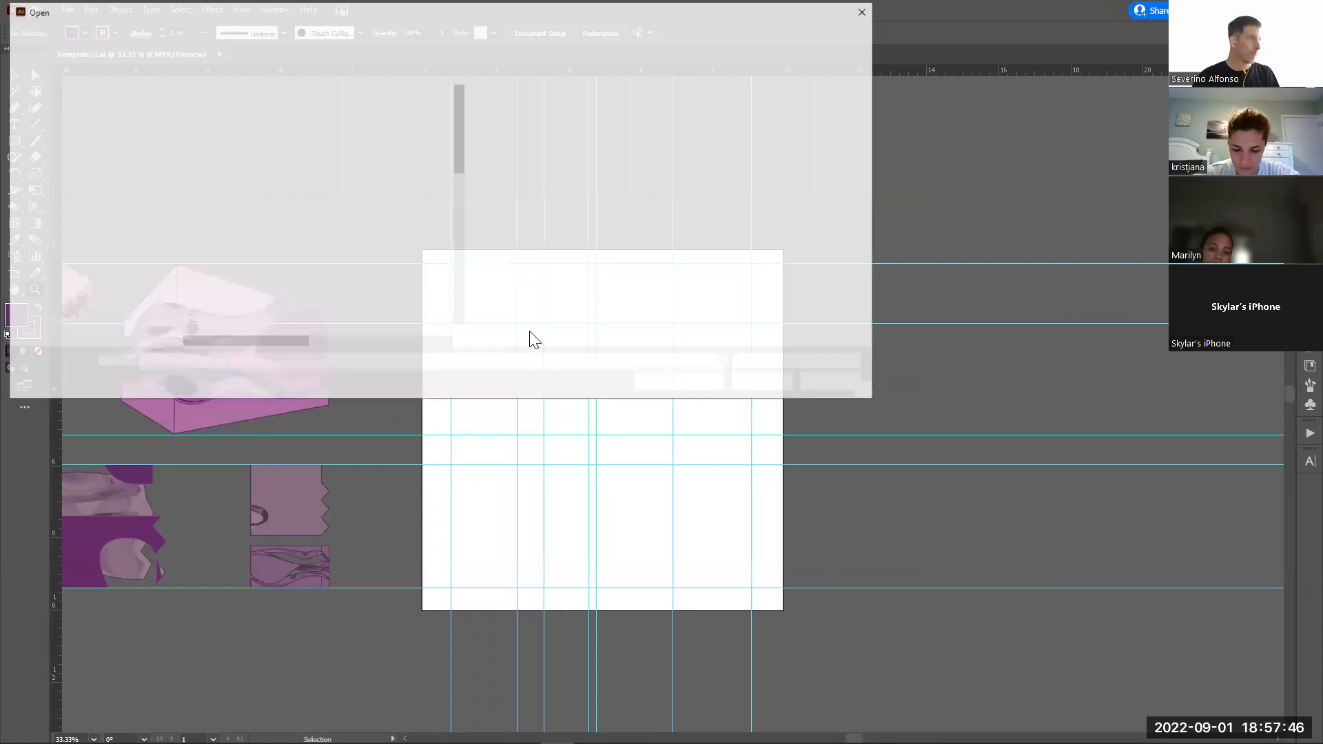
{"action": "left_click_drag", "start_coordinate": [457, 127], "coordinate": [458, 274]}
{"action": "left_click", "coordinate": [230, 284]}
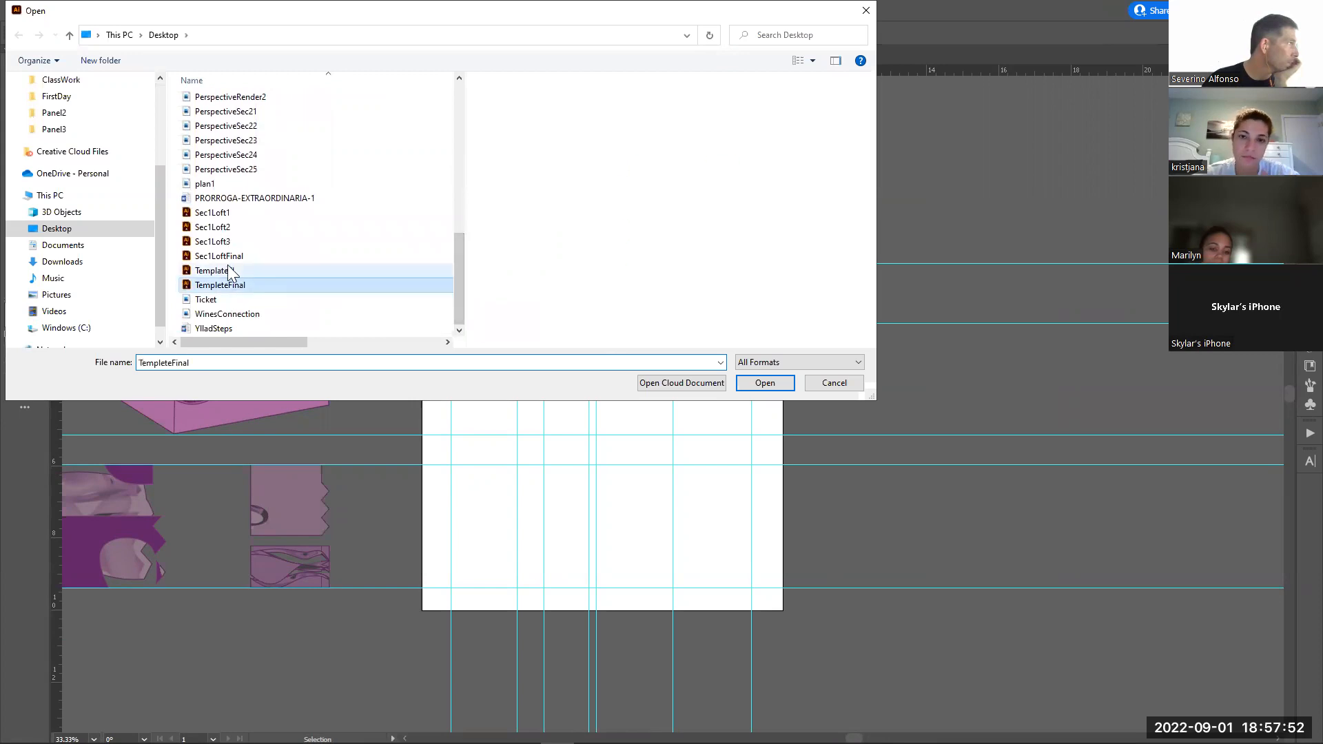
{"action": "left_click", "coordinate": [231, 256]}
{"action": "left_click", "coordinate": [769, 384]}
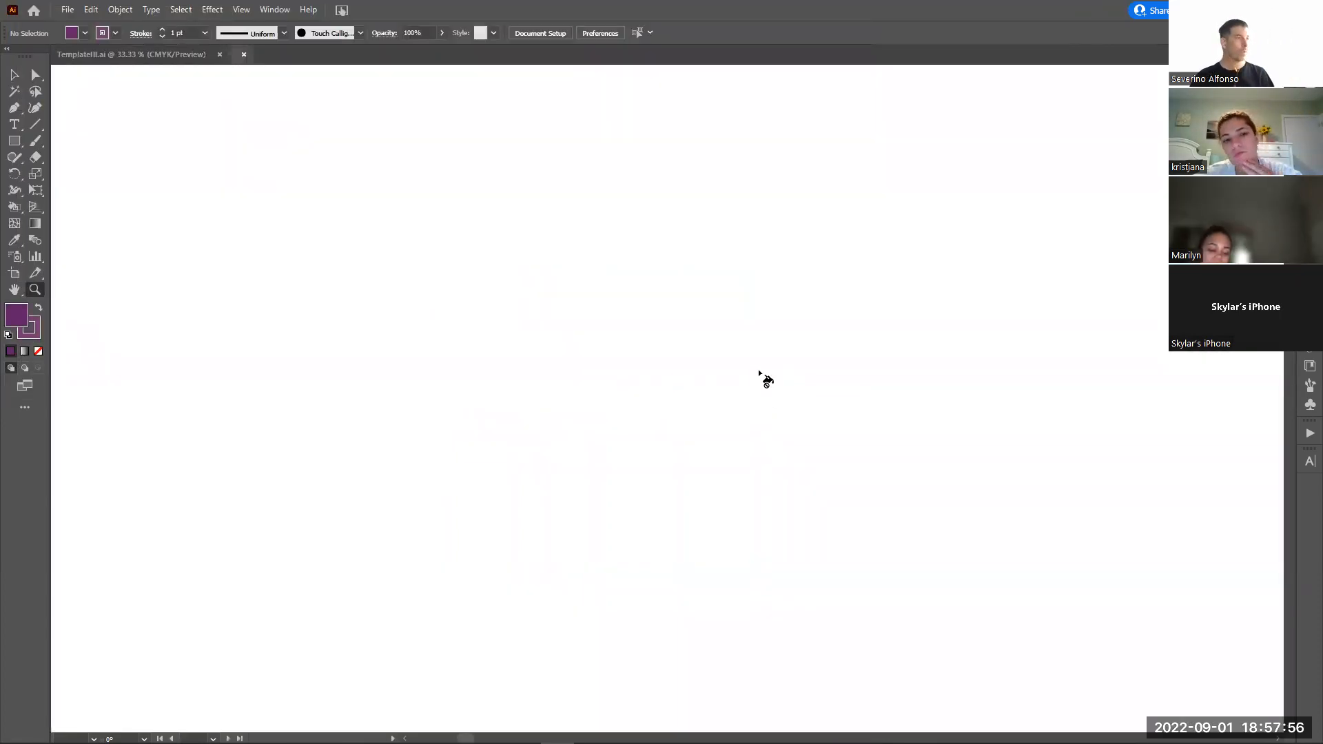
{"action": "key", "text": "ctrl+minus"}
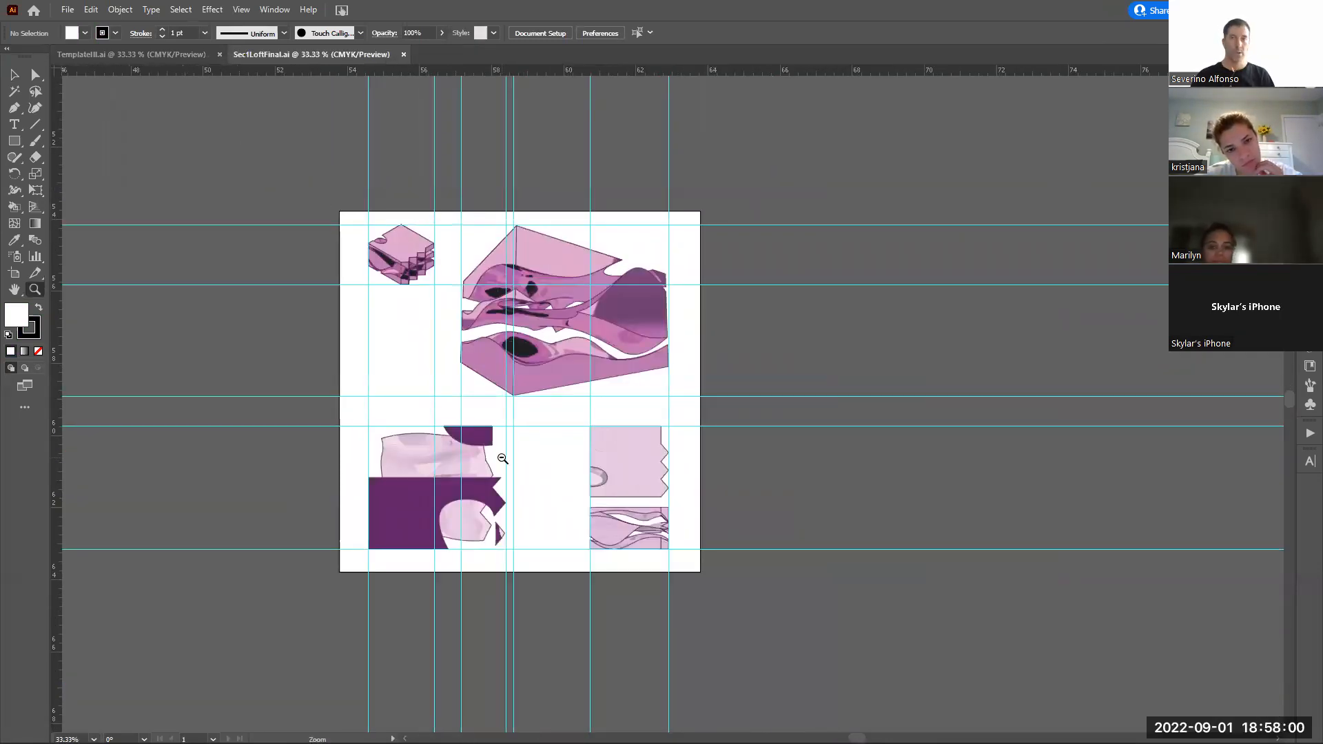
Switch to the InDesign document FinalPresentation_ARDS-209_Panel1 and load Sec1LoftFinal from the Desktop for placing
{"action": "key", "text": "alt+Tab"}
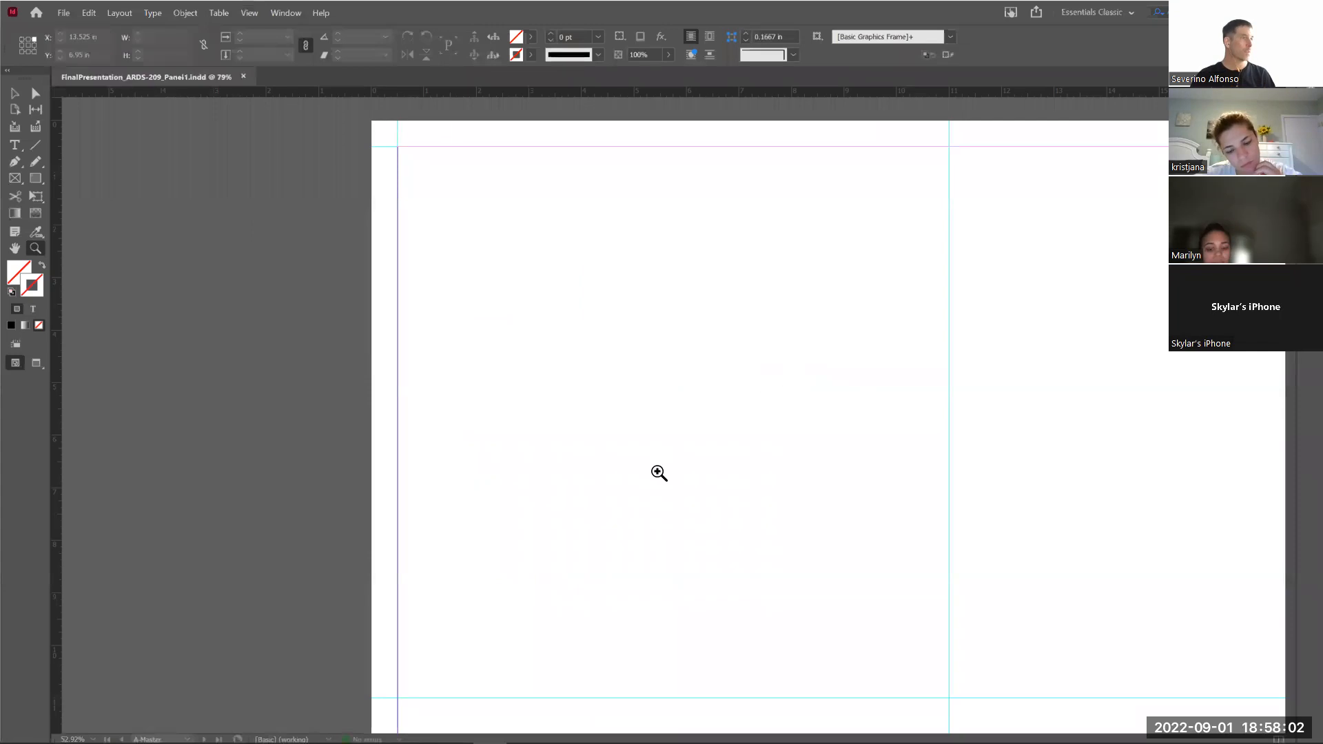
{"action": "key", "text": "ctrl+minus"}
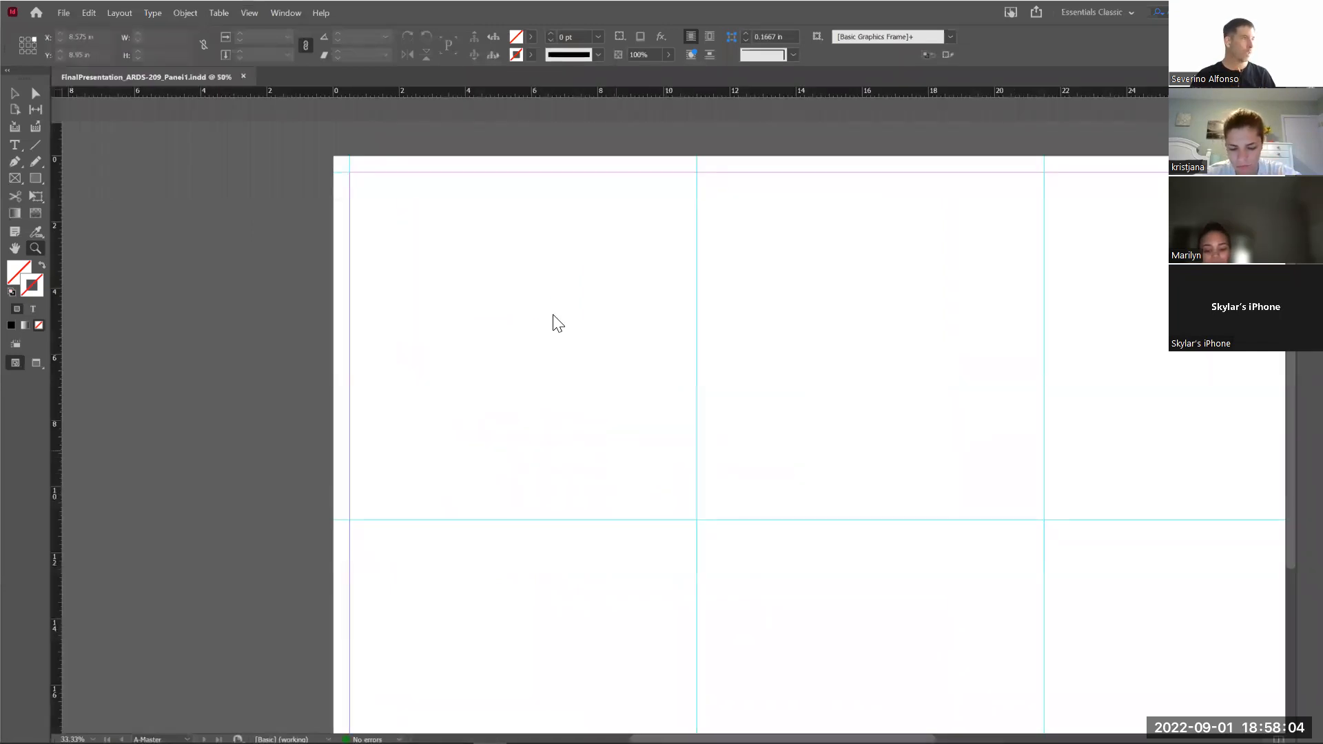
{"action": "key", "text": "ctrl+d"}
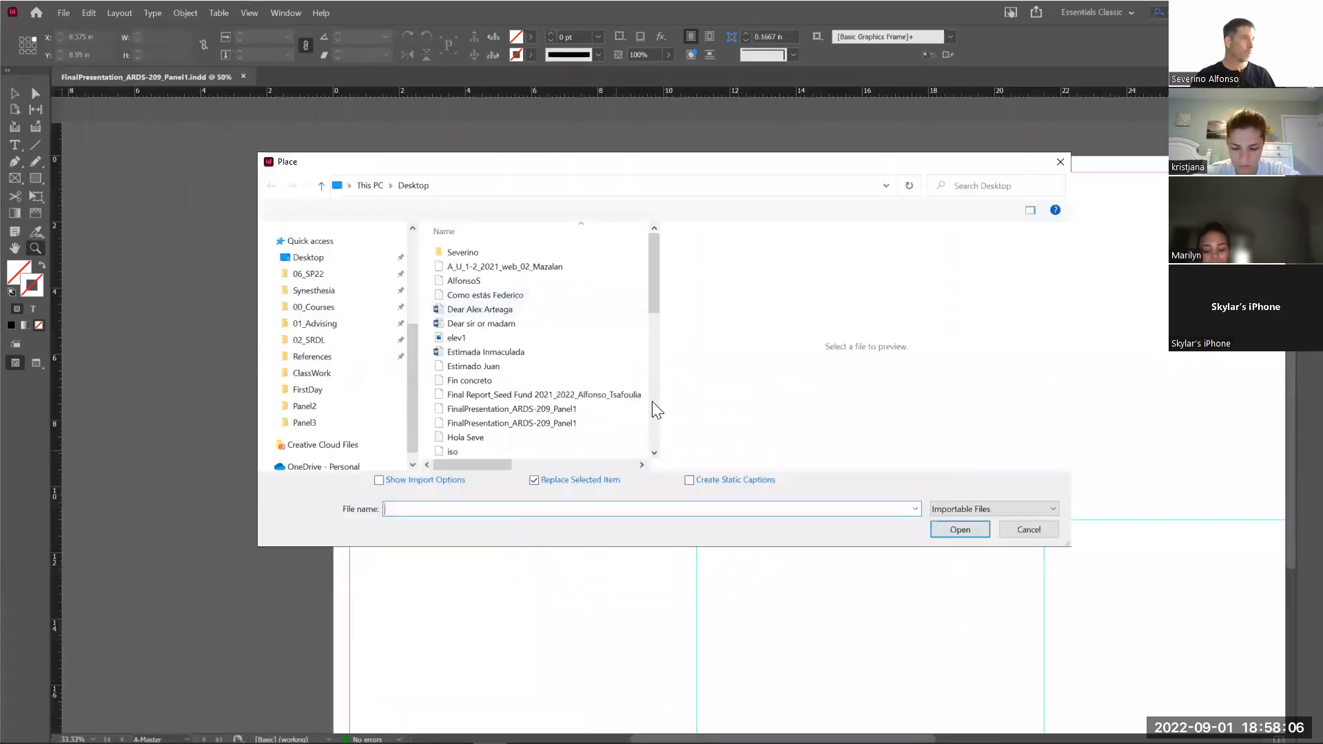
{"action": "scroll", "coordinate": [652, 413], "scroll_direction": "down", "scroll_amount": 5}
{"action": "scroll", "coordinate": [652, 430], "scroll_direction": "down", "scroll_amount": 4}
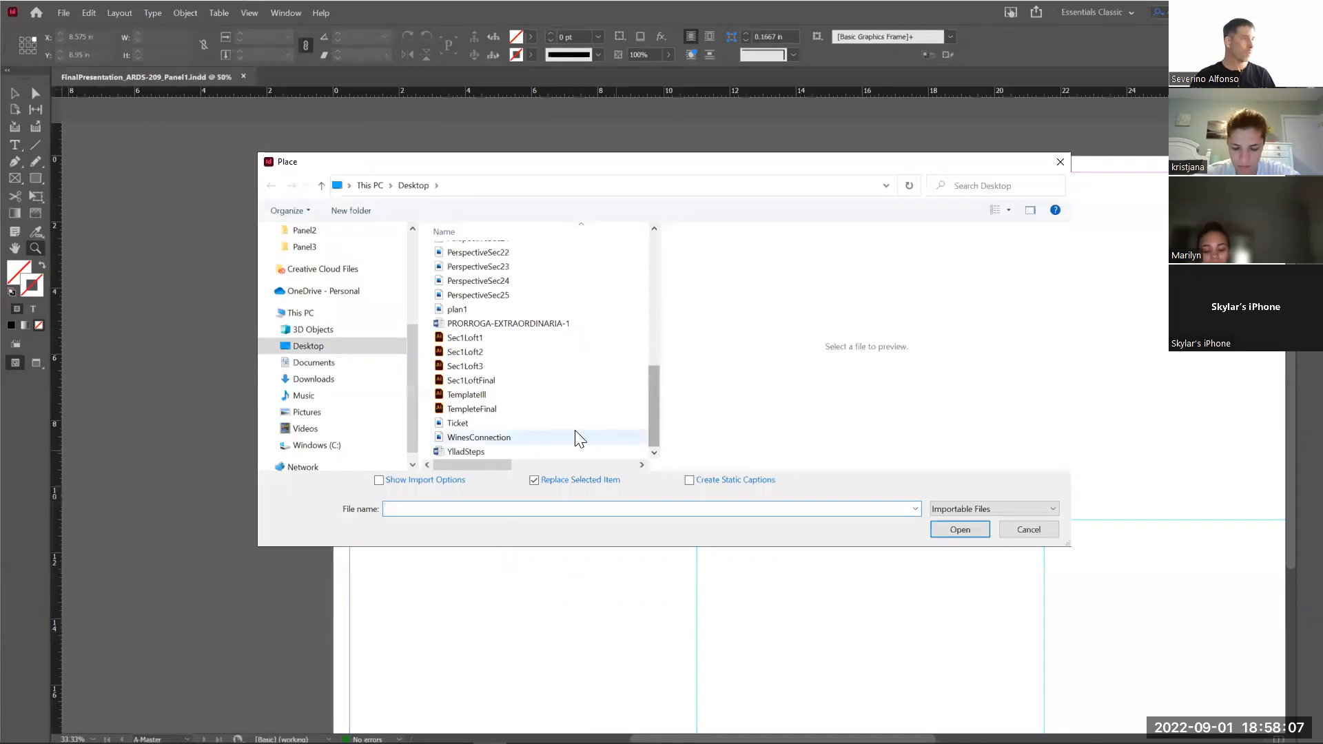
{"action": "left_click", "coordinate": [476, 380]}
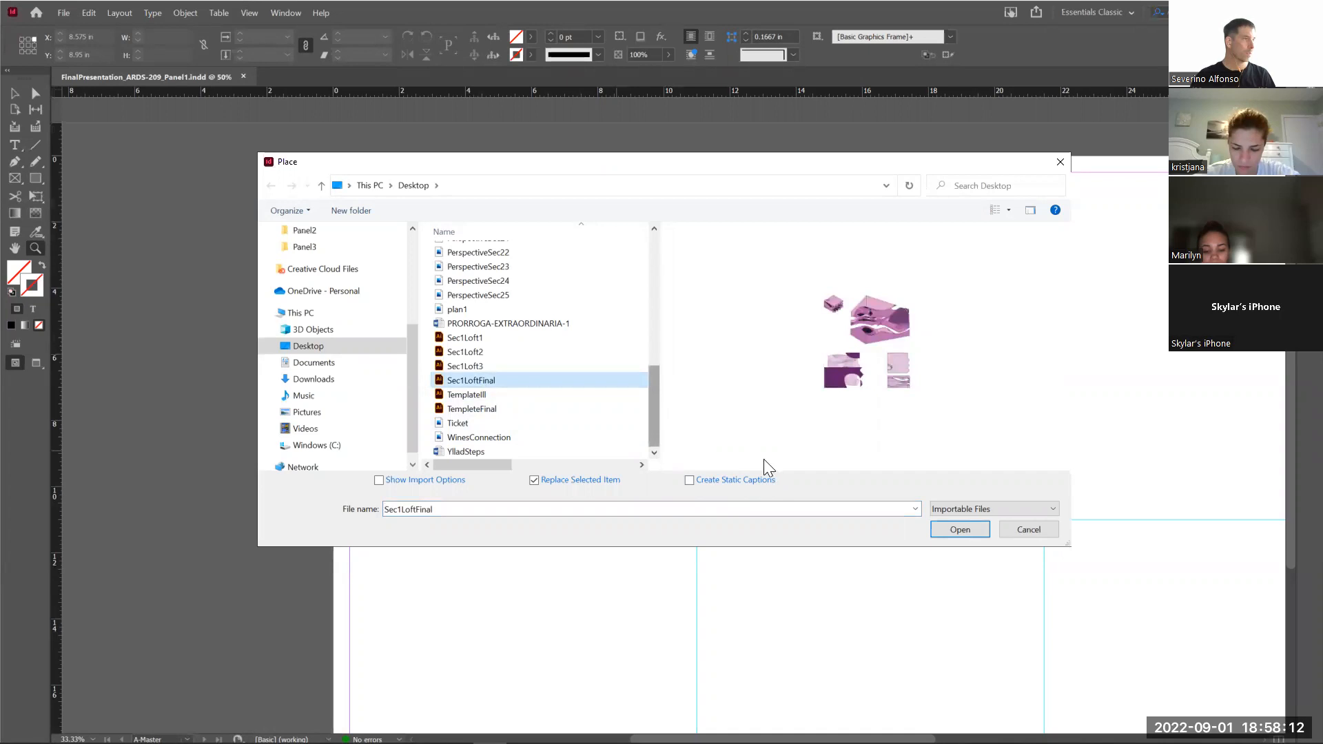
{"action": "left_click", "coordinate": [959, 531]}
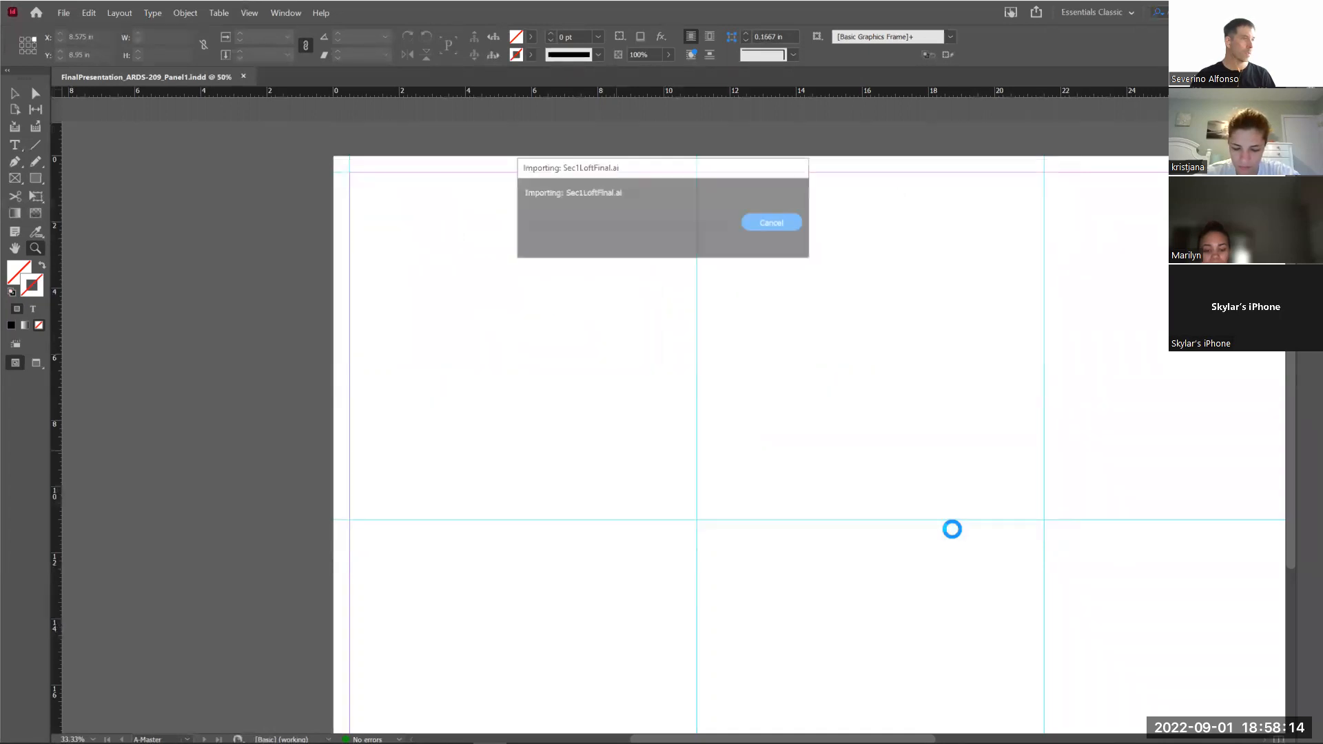
Place the loaded sheet at its original 10 in width and move it inside the first grid cell of the page
{"action": "left_click_drag", "start_coordinate": [381, 209], "coordinate": [831, 564]}
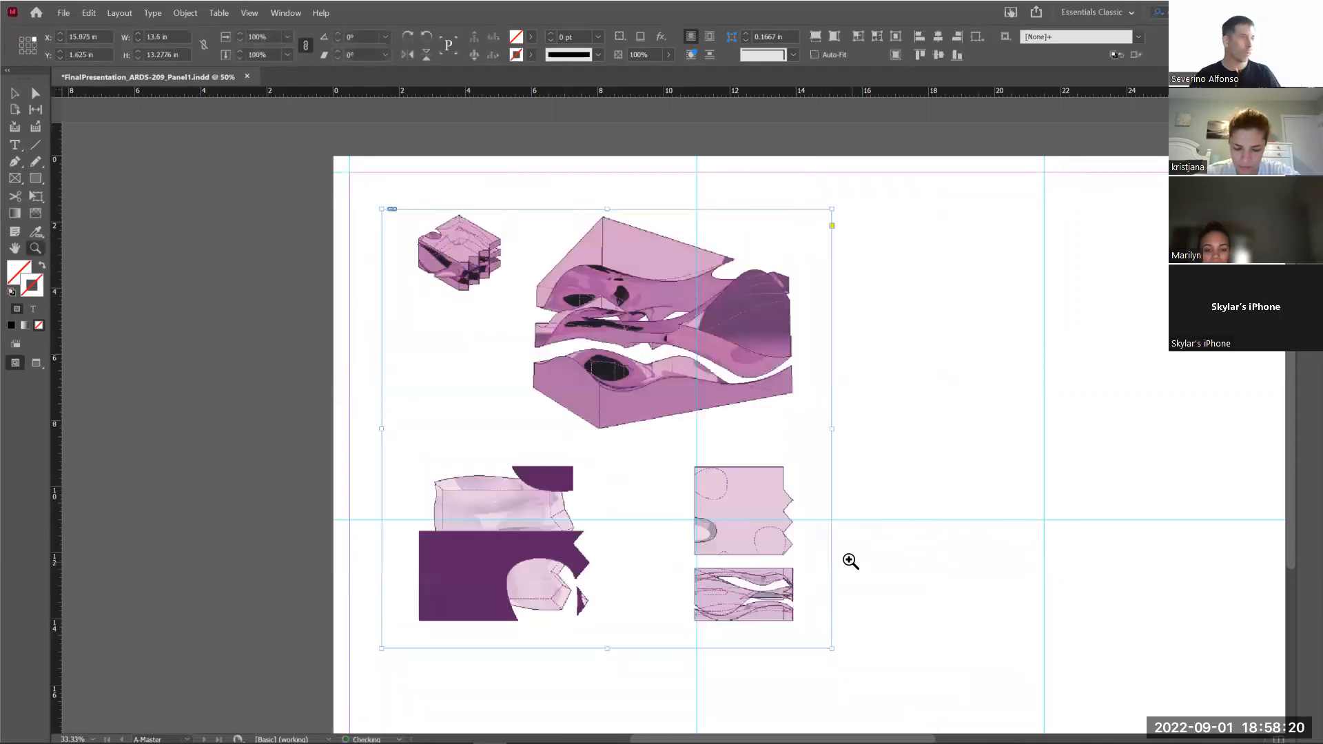
{"action": "key", "text": "ctrl+z"}
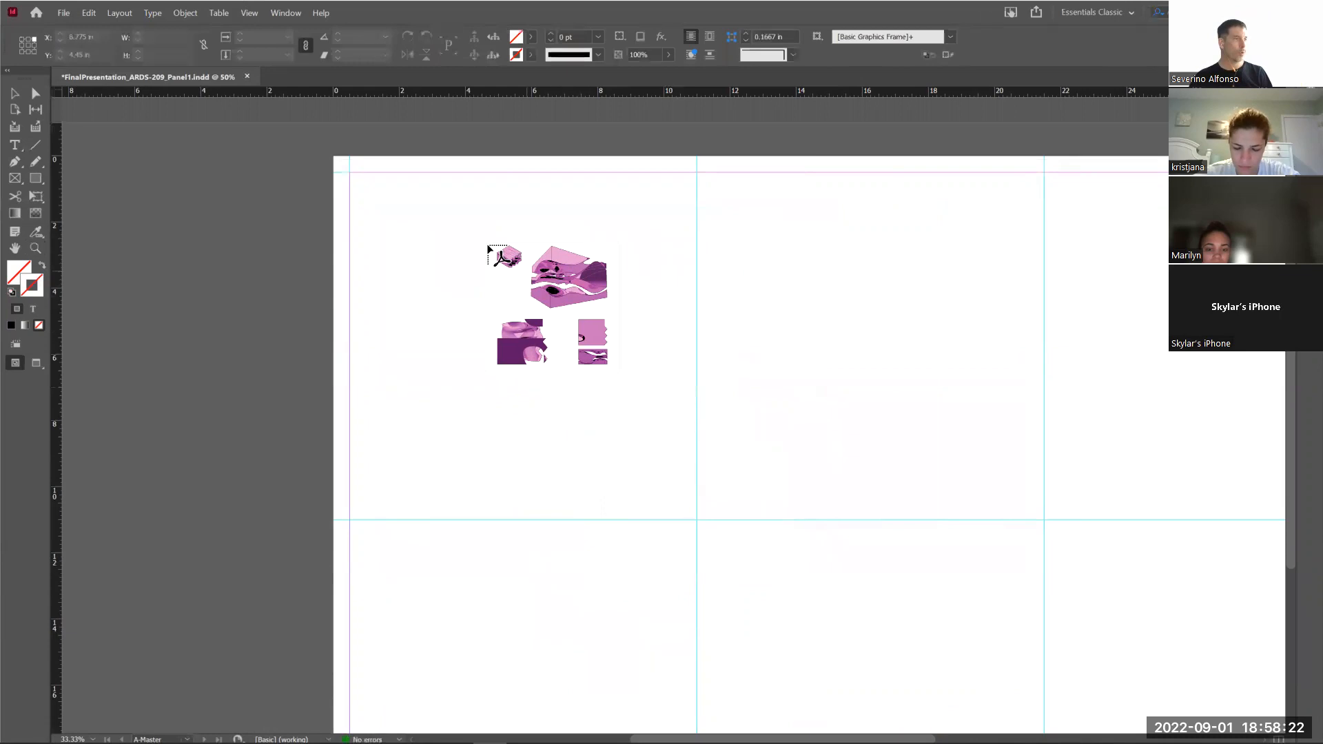
{"action": "left_click", "coordinate": [375, 203]}
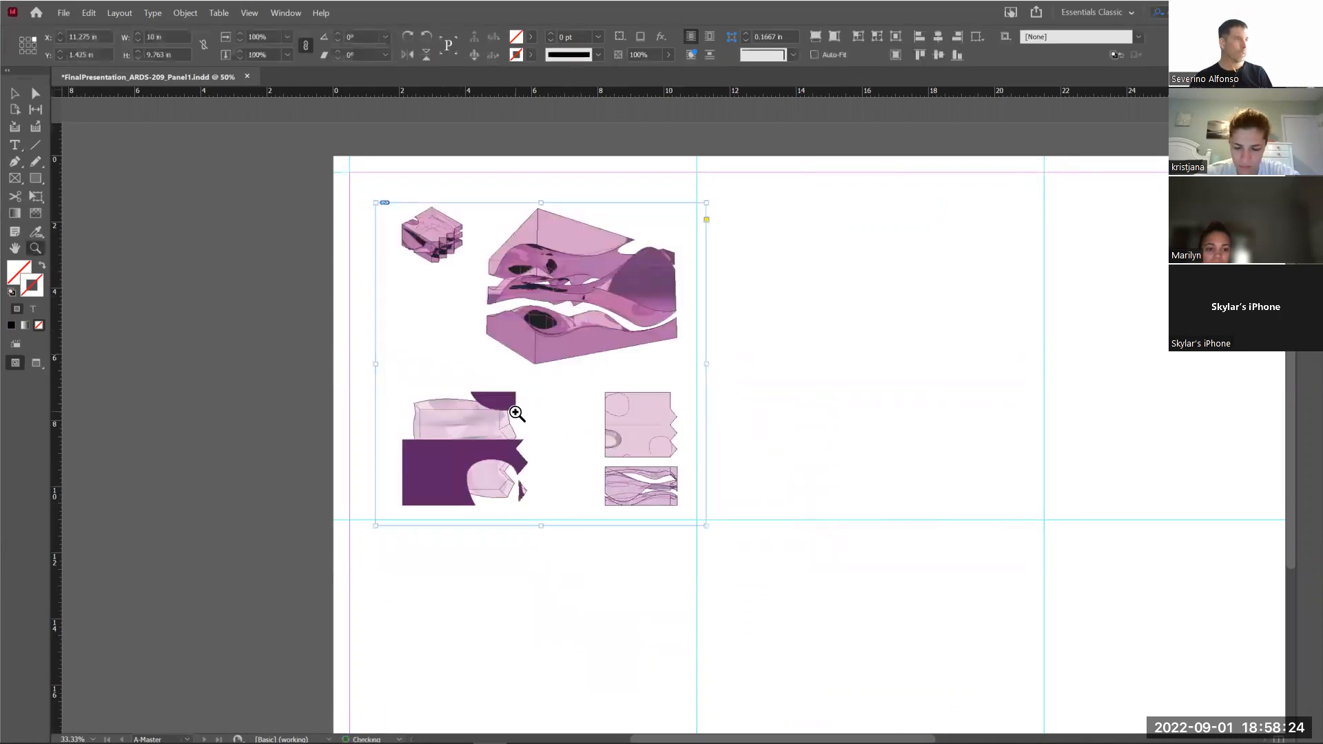
{"action": "key", "text": "v"}
{"action": "left_click_drag", "start_coordinate": [630, 293], "coordinate": [613, 280]}
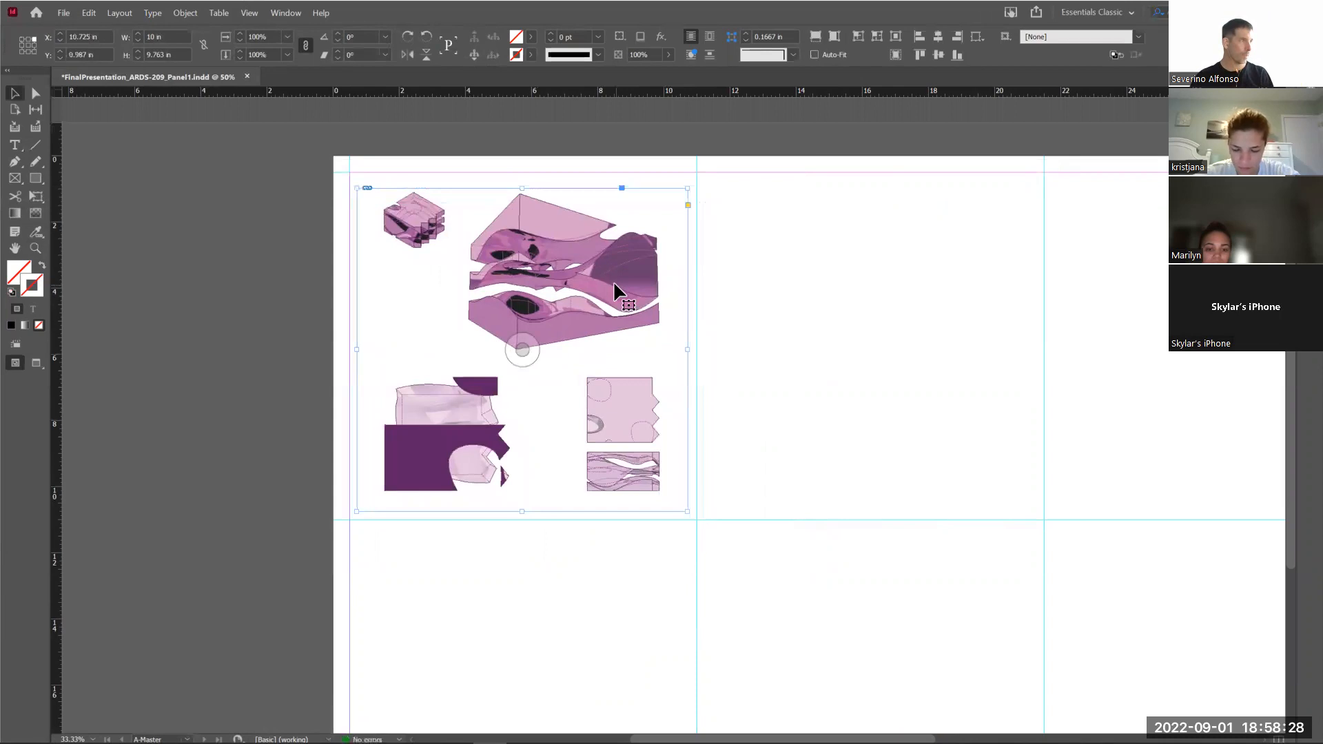
Set the placed sheet's display performance to High Quality Display and examine its drawings at closer magnification
{"action": "left_click", "coordinate": [891, 384]}
{"action": "left_click", "coordinate": [616, 344]}
{"action": "right_click", "coordinate": [596, 294]}
{"action": "mouse_move", "coordinate": [689, 703]}
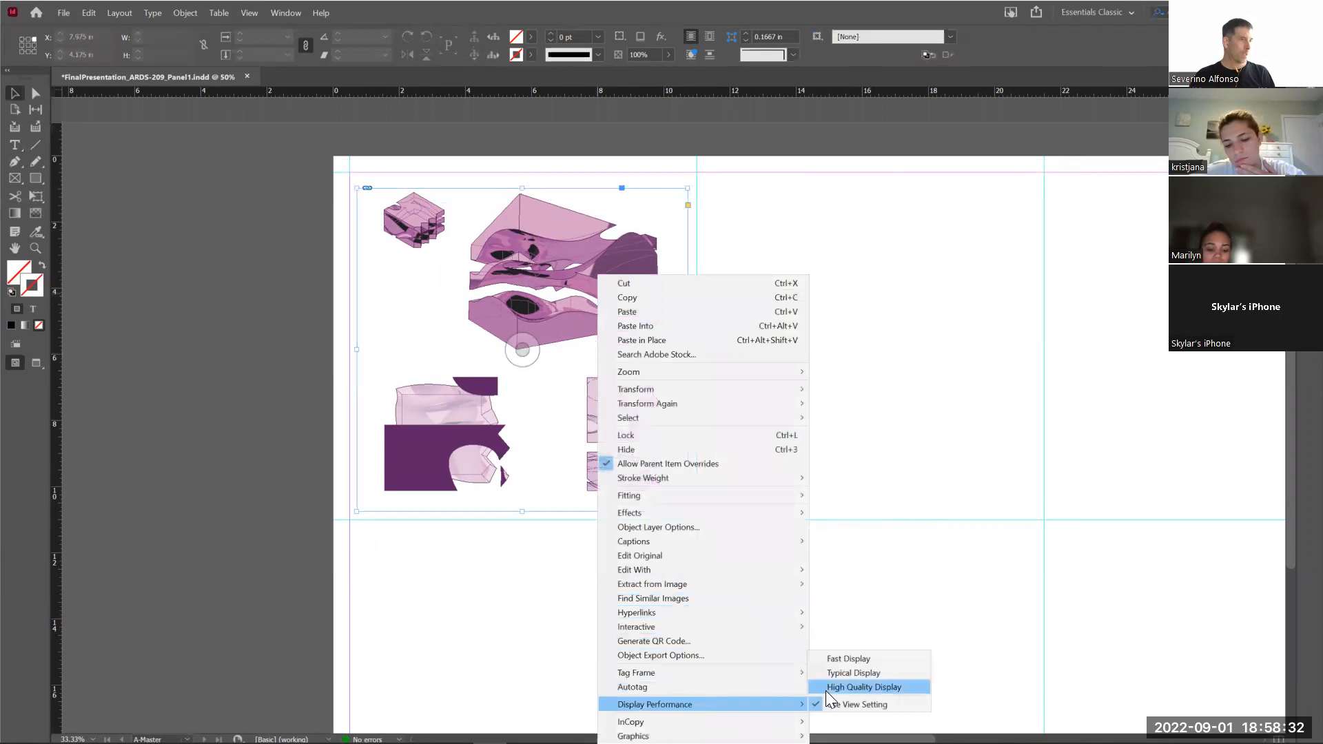
{"action": "left_click", "coordinate": [825, 690]}
{"action": "key", "text": "z"}
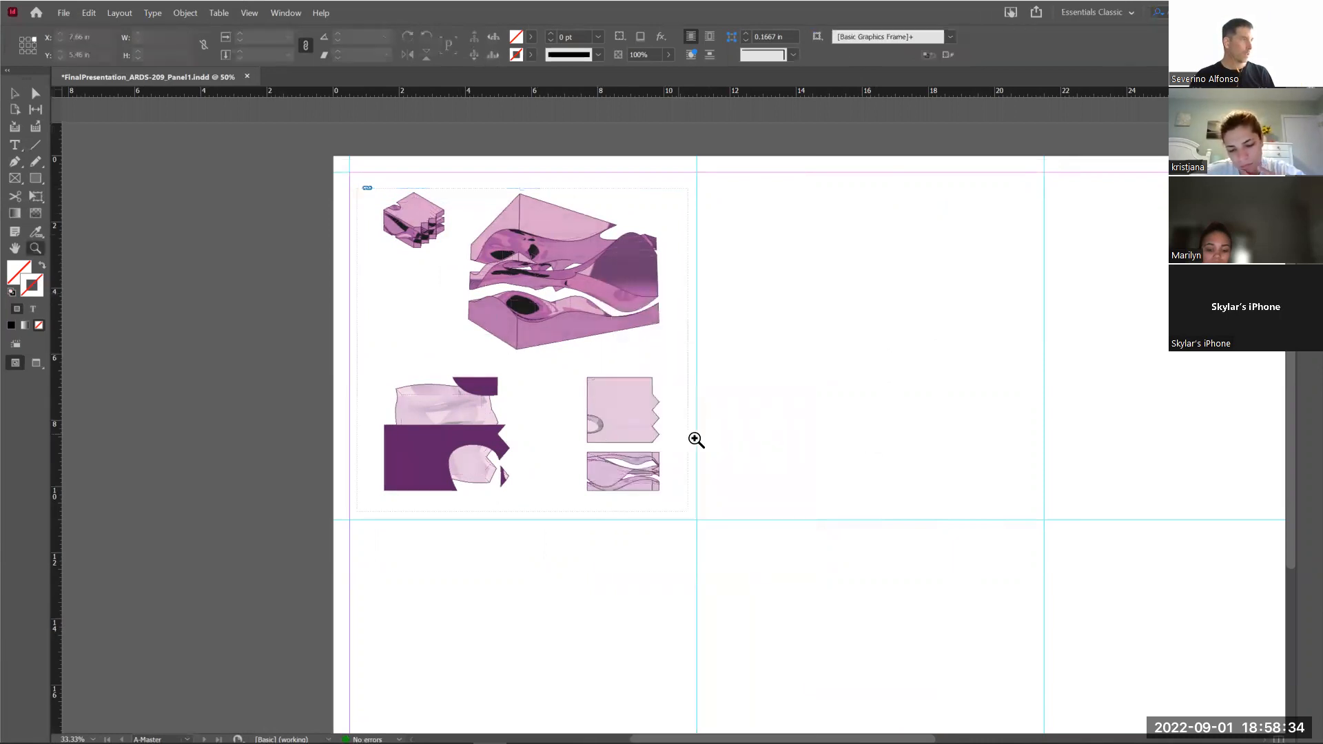
{"action": "left_click", "coordinate": [688, 448]}
{"action": "left_click", "coordinate": [613, 556], "text": "alt"}
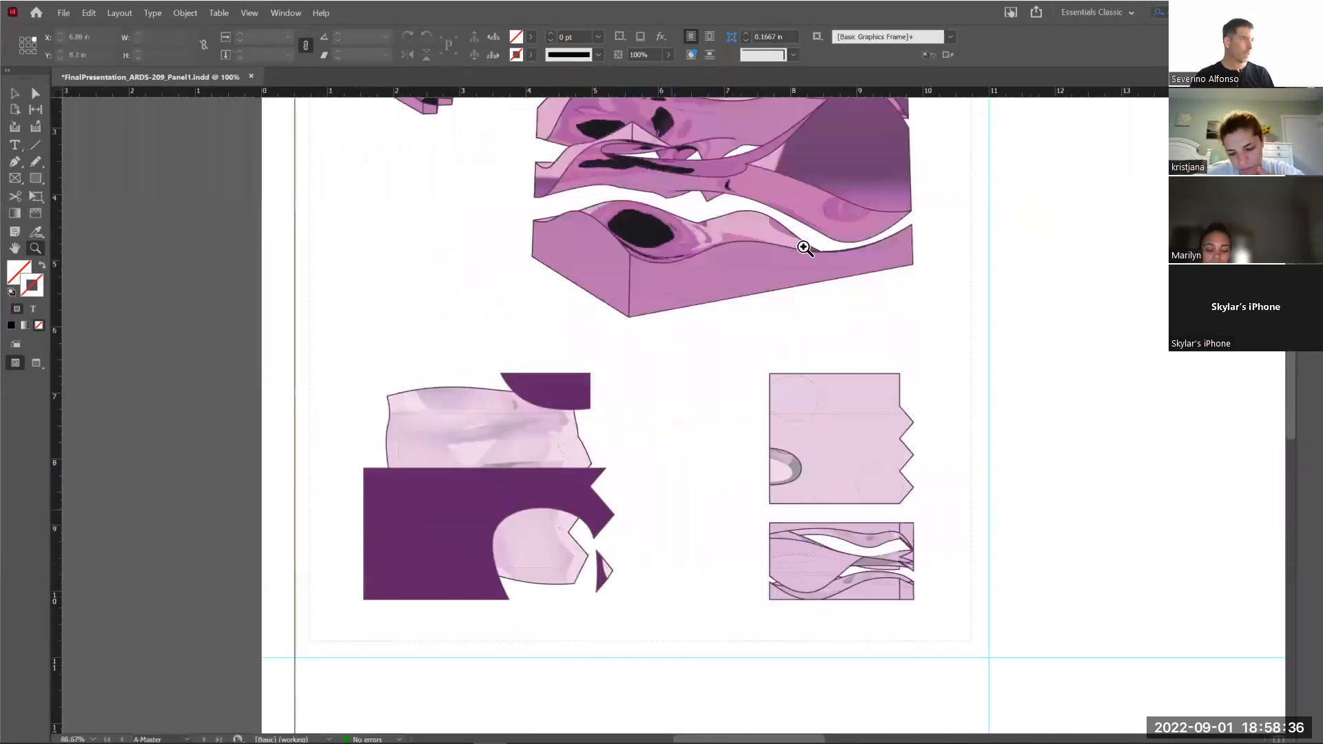
{"action": "left_click", "coordinate": [680, 446], "text": "alt"}
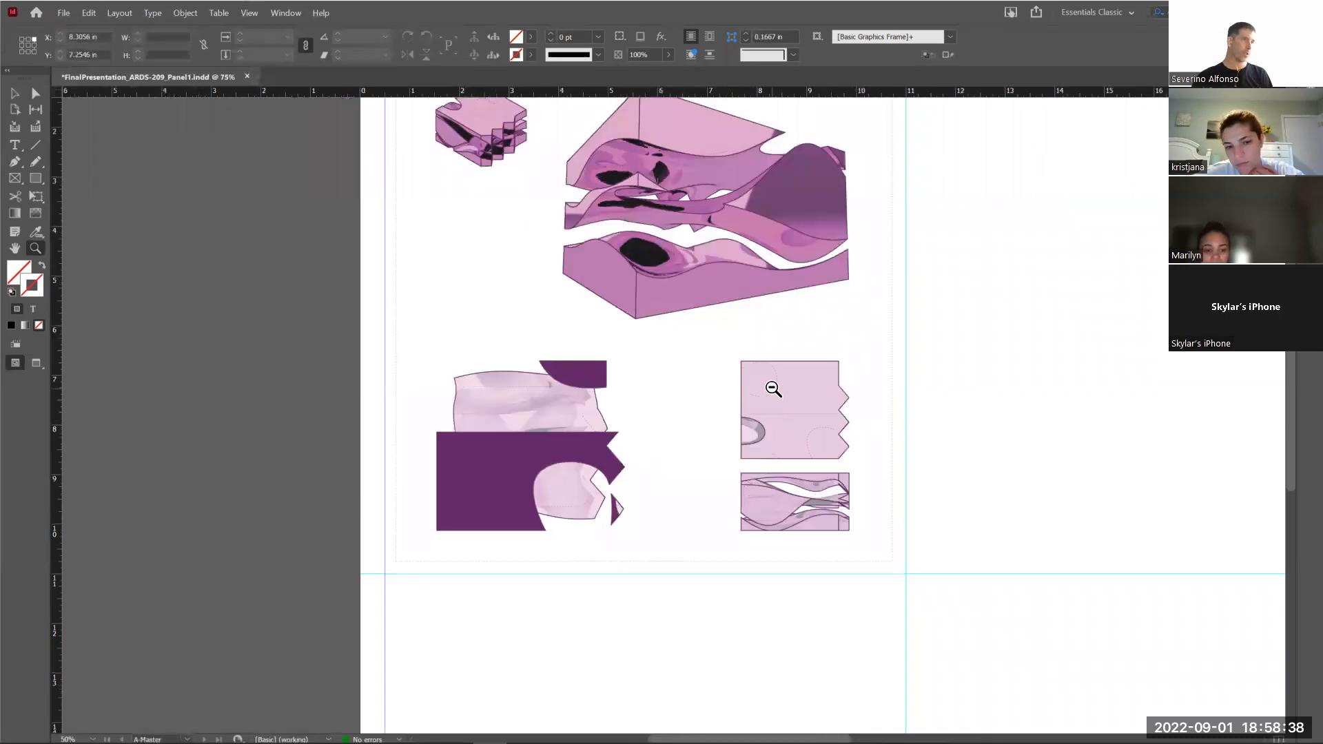
{"action": "left_click", "coordinate": [771, 392], "text": "alt"}
Return the placed sheet's display performance to Use View Setting and deselect it
{"action": "key", "text": "v"}
{"action": "left_click", "coordinate": [701, 338]}
{"action": "right_click", "coordinate": [700, 333]}
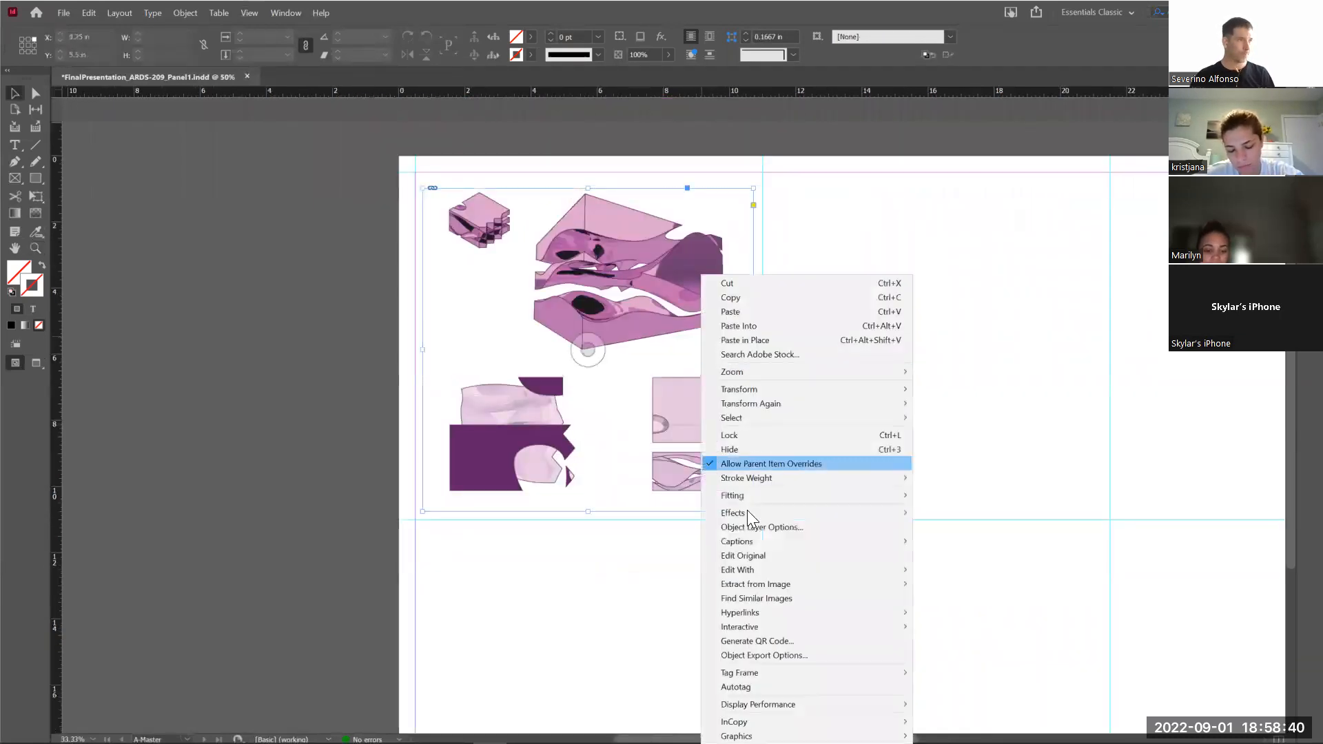
{"action": "mouse_move", "coordinate": [804, 704]}
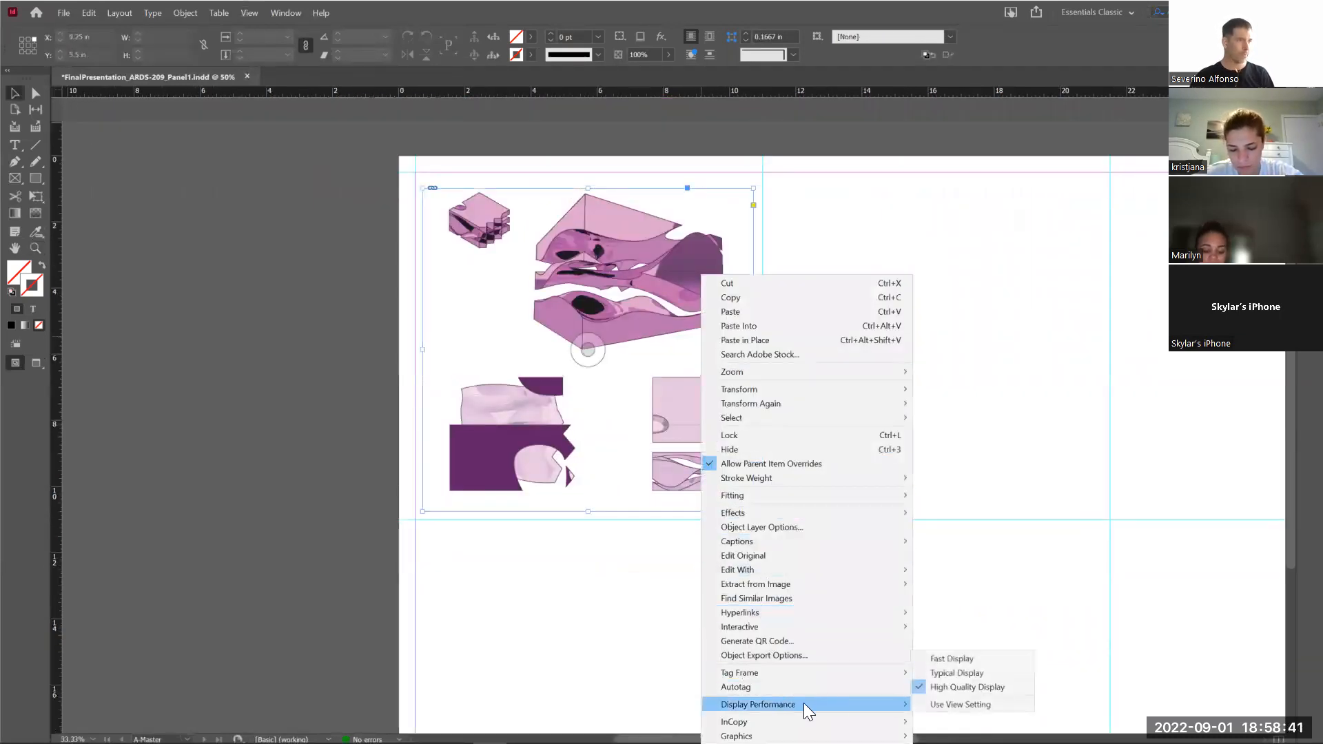
{"action": "left_click", "coordinate": [969, 704]}
{"action": "left_click", "coordinate": [844, 388]}
Add a text frame about 1.83 in wide and 0.28 in high beneath the elevation drawing, reading "elevation" in lowercase
{"action": "key", "text": "z"}
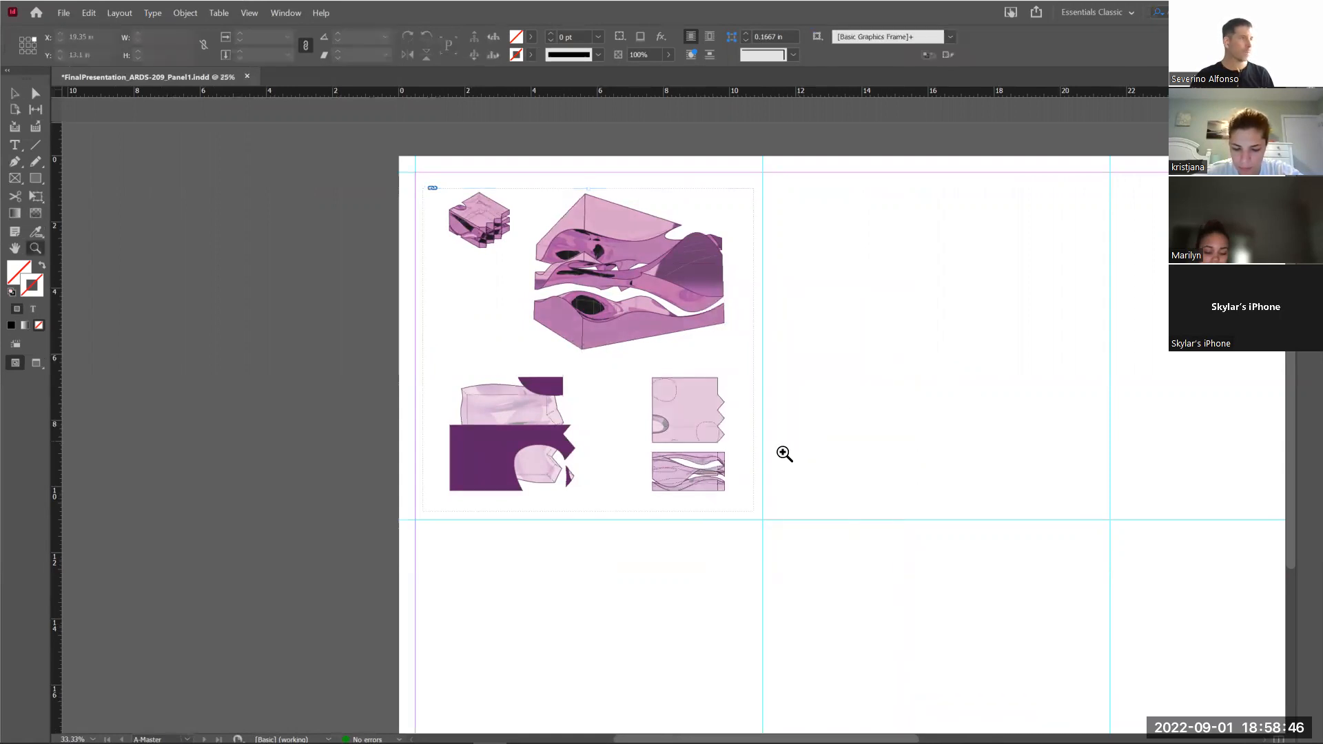
{"action": "left_click", "coordinate": [783, 452], "text": "alt"}
{"action": "left_click", "coordinate": [820, 481]}
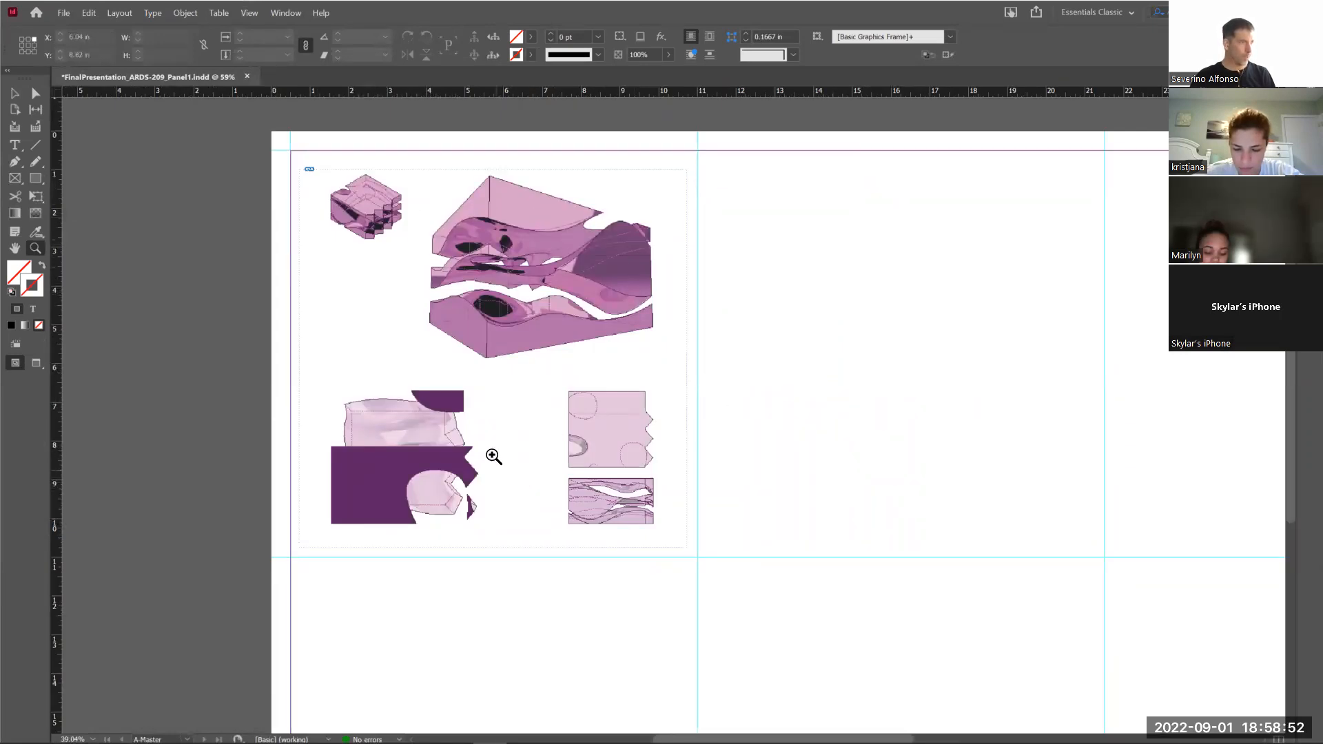
{"action": "left_click_drag", "start_coordinate": [346, 425], "coordinate": [797, 621]}
{"action": "key", "text": "t"}
{"action": "left_click_drag", "start_coordinate": [918, 484], "coordinate": [709, 570]}
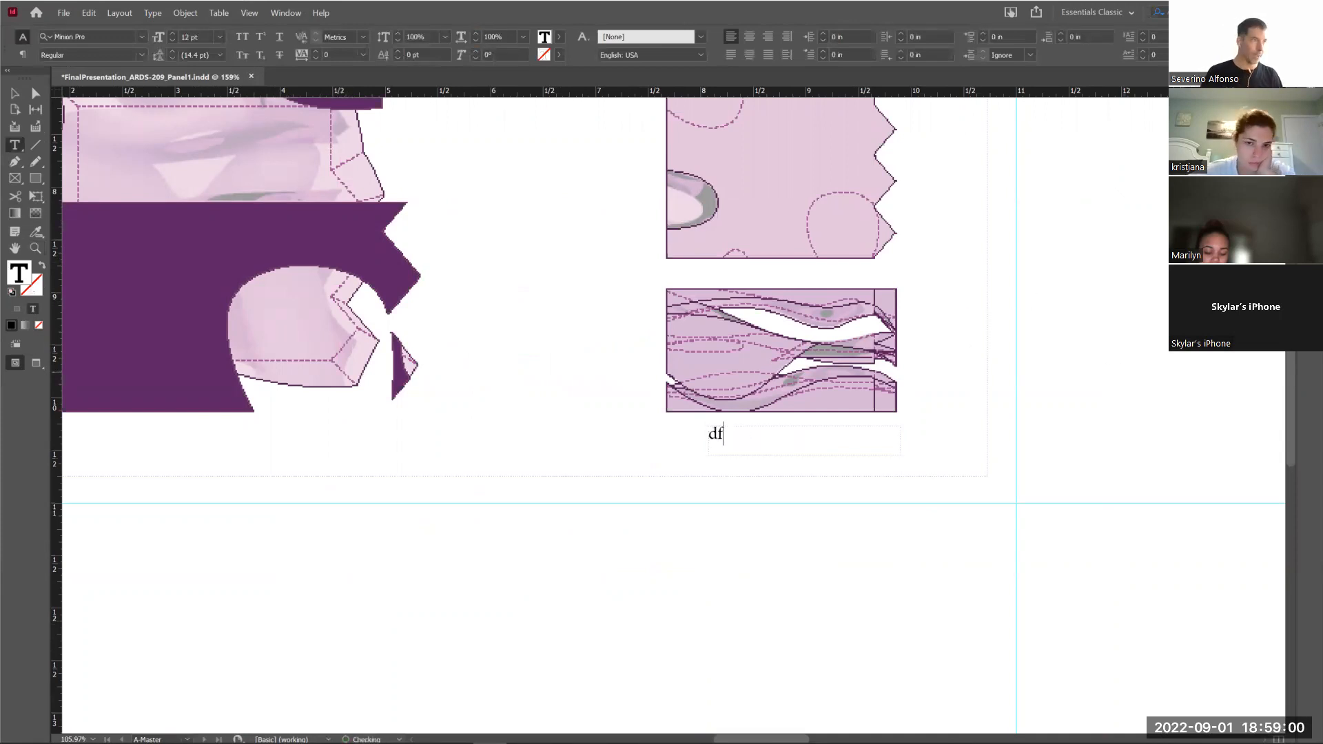
{"action": "type", "text": "Elevation"}
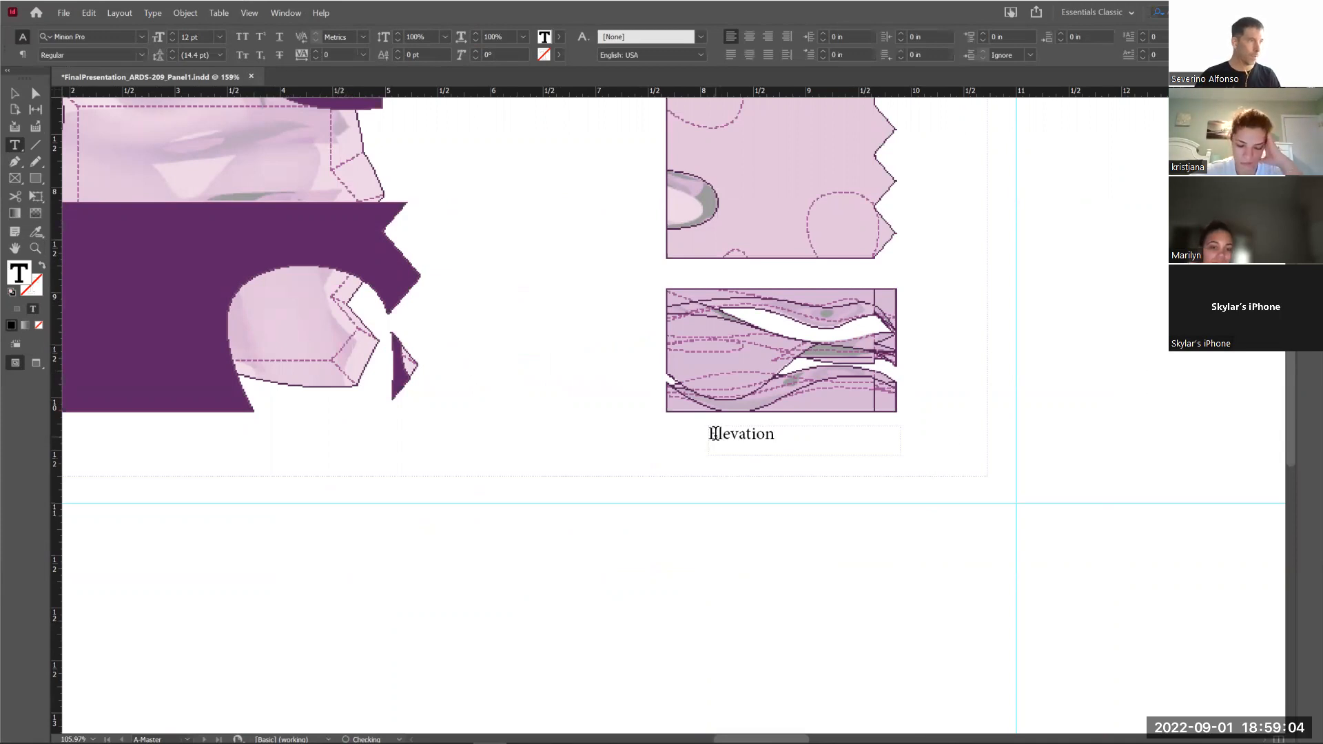
{"action": "left_click_drag", "start_coordinate": [718, 434], "coordinate": [701, 434]}
{"action": "type", "text": "e"}
{"action": "key", "text": "Escape"}
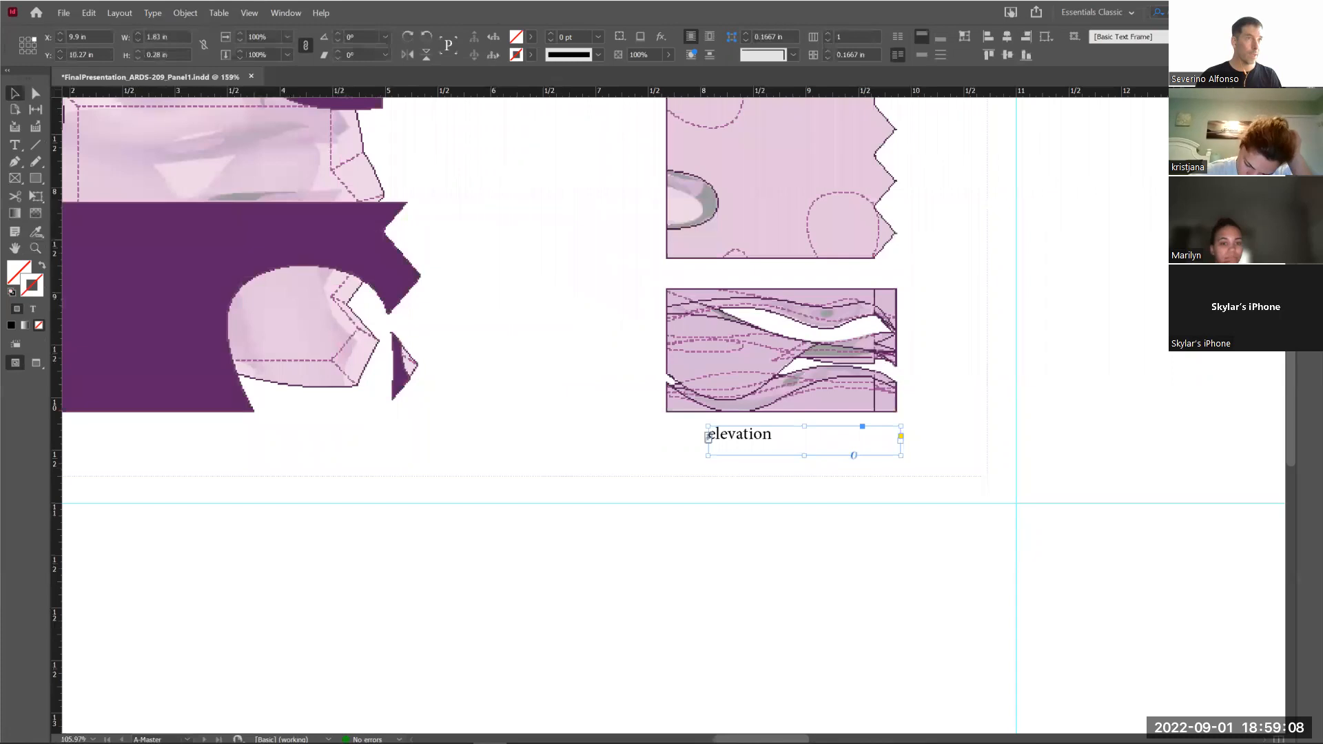
Right-align the "elevation" text inside its frame
{"action": "key", "text": "F7"}
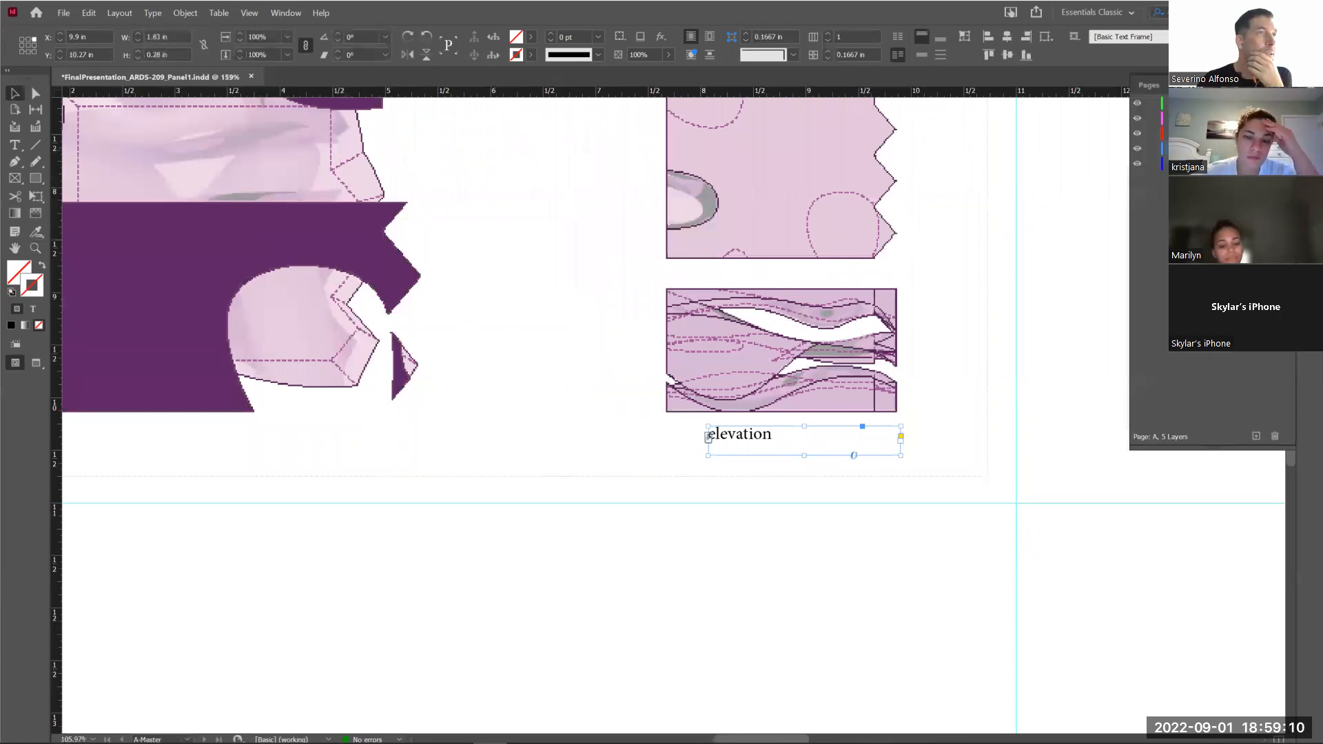
{"action": "double_click", "coordinate": [771, 434]}
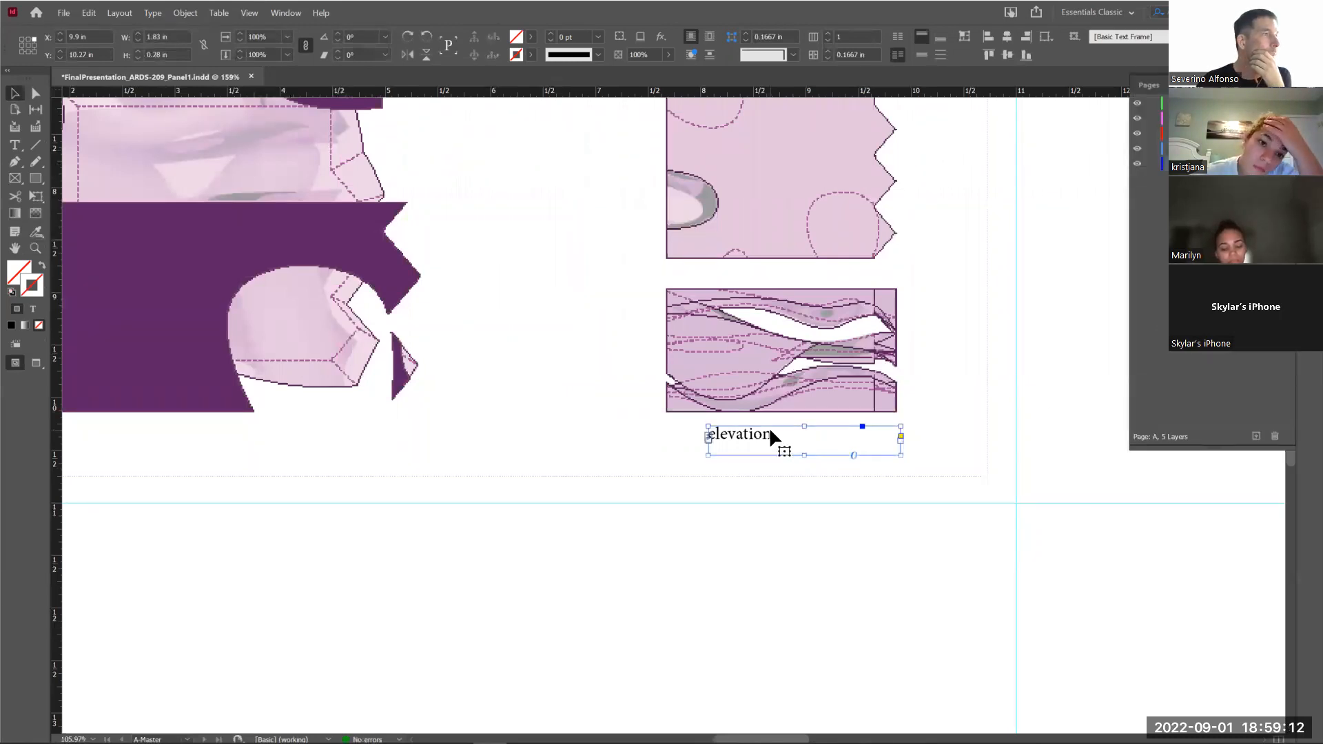
{"action": "left_click_drag", "start_coordinate": [787, 434], "coordinate": [653, 428]}
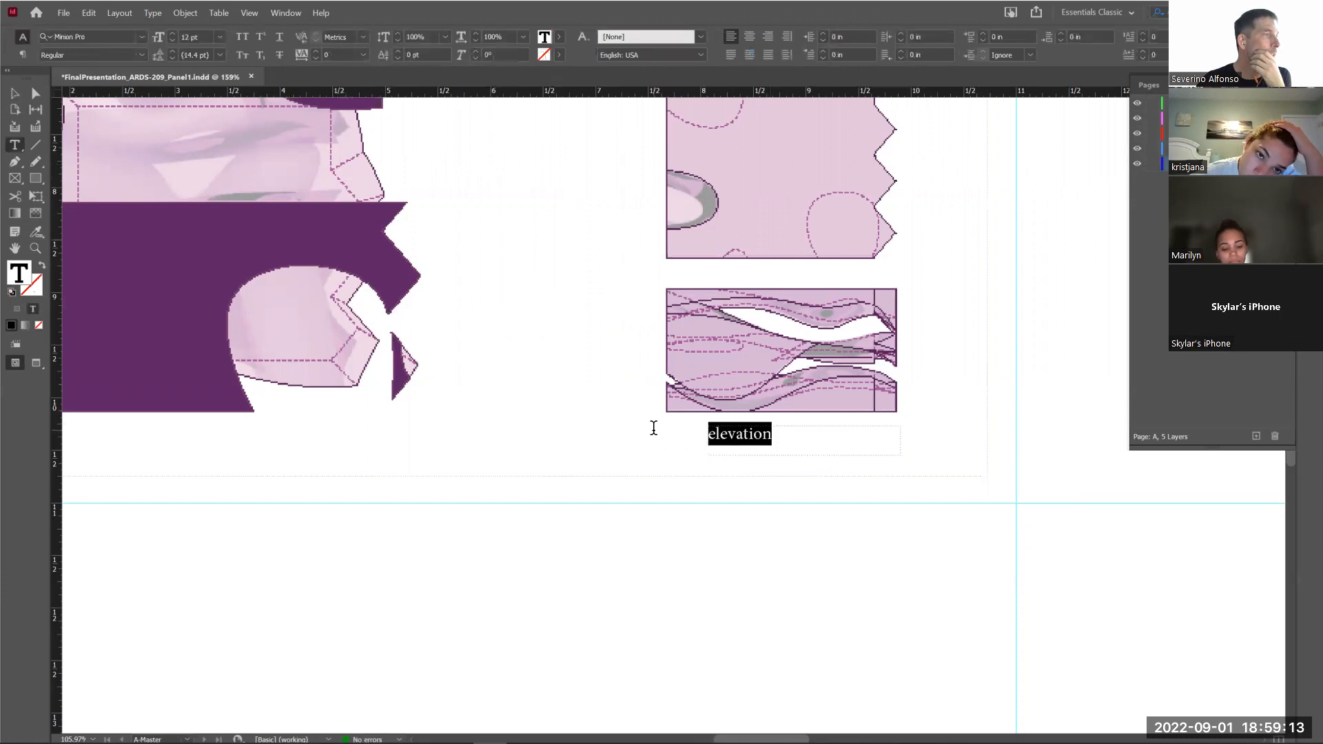
{"action": "left_click", "coordinate": [767, 36]}
{"action": "key", "text": "Escape"}
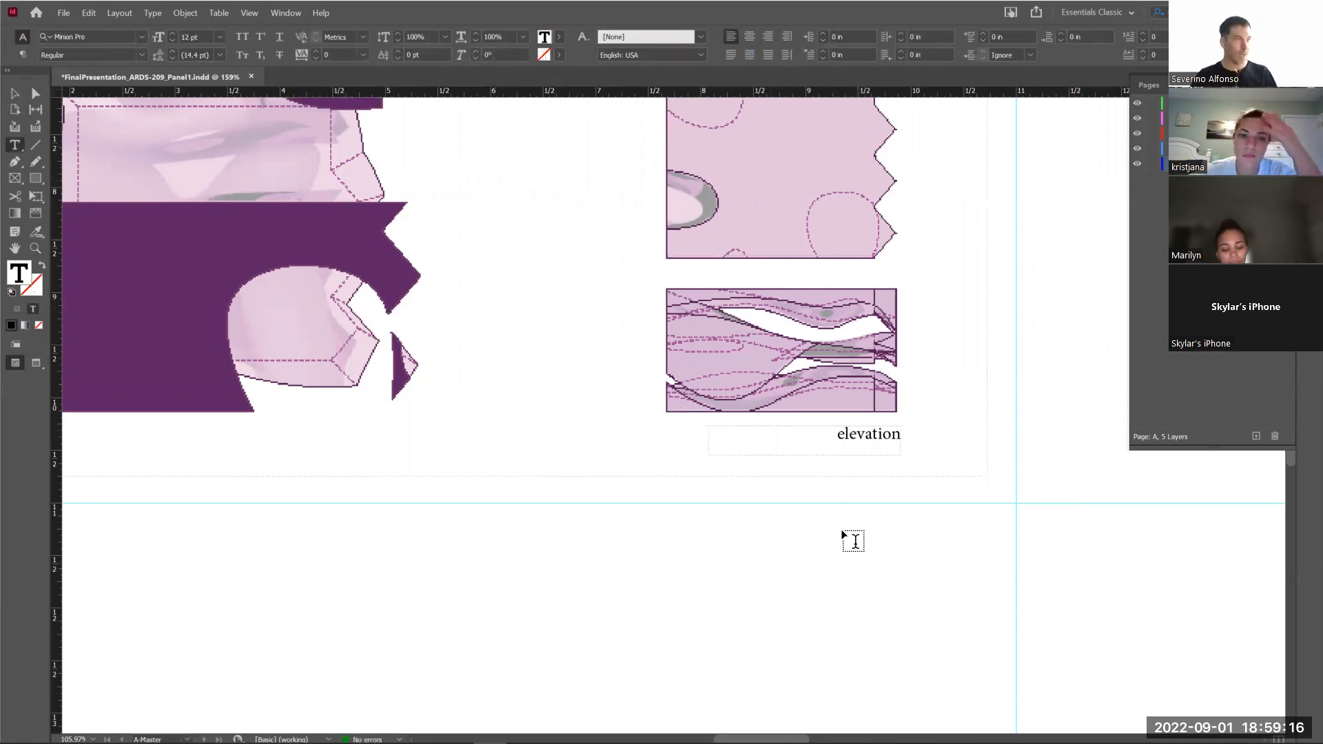
Lock the layer holding the placed sheet and shift the "elevation" label to line up with the drawing's right edge
{"action": "left_click", "coordinate": [850, 440]}
{"action": "key", "text": "Right"}
{"action": "key", "text": "Right"}
{"action": "key", "text": "Right"}
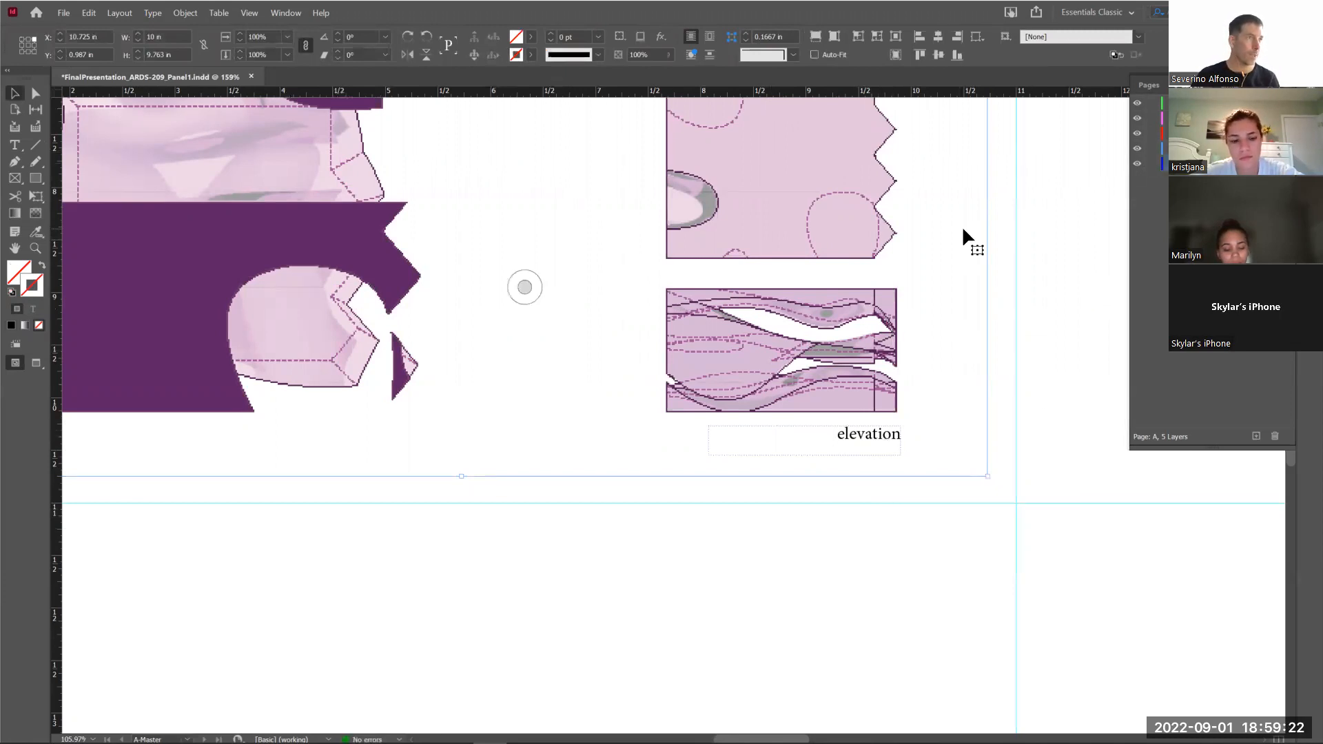
{"action": "left_click", "coordinate": [1151, 149]}
{"action": "left_click_drag", "start_coordinate": [871, 434], "coordinate": [865, 434]}
Copy the "elevation" label to beneath the dark purple section drawing, lined up with that drawing's left edge
{"action": "key", "text": "z"}
{"action": "left_click", "coordinate": [869, 499], "text": "alt"}
{"action": "left_click", "coordinate": [733, 469], "text": "alt"}
{"action": "left_click_drag", "start_coordinate": [846, 493], "coordinate": [1097, 558]}
{"action": "key", "text": "v"}
{"action": "left_click_drag", "start_coordinate": [836, 410], "coordinate": [301, 402]}
Left-align the copied label and change its text to "section plan"
{"action": "double_click", "coordinate": [300, 382]}
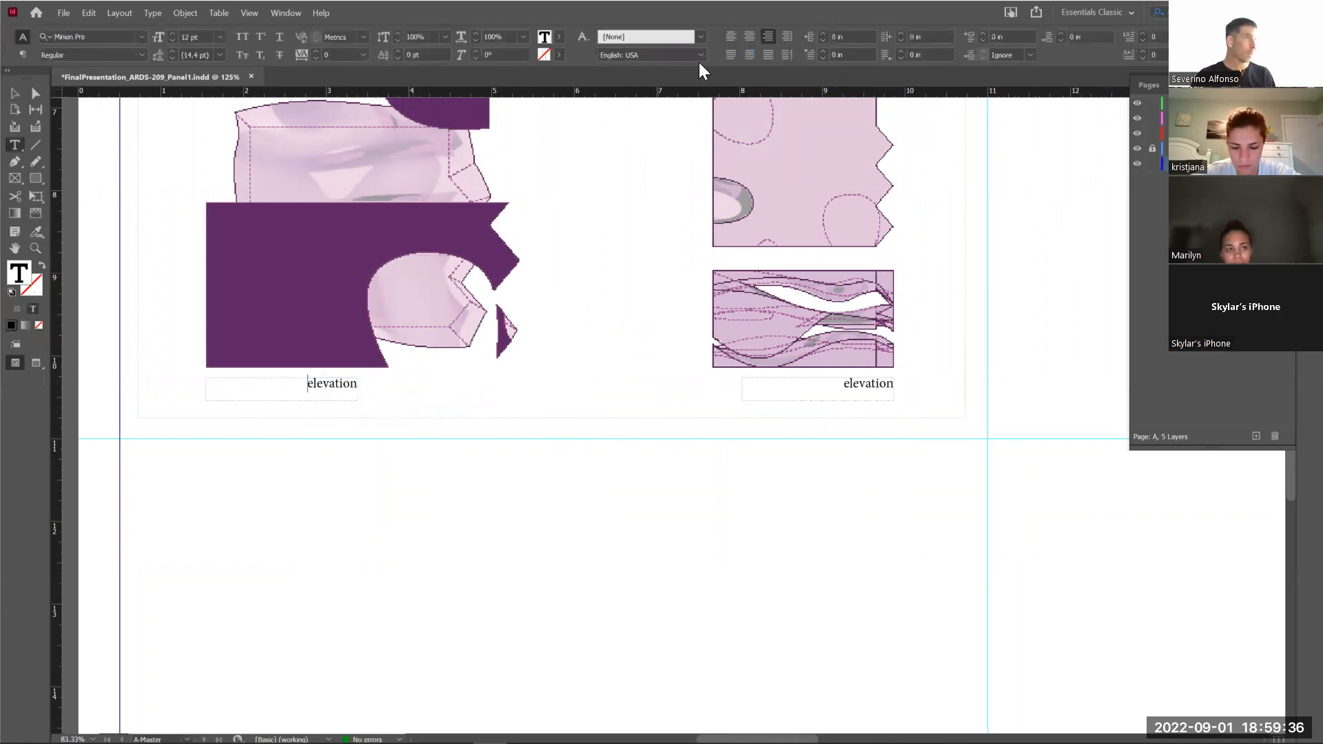
{"action": "left_click", "coordinate": [729, 39]}
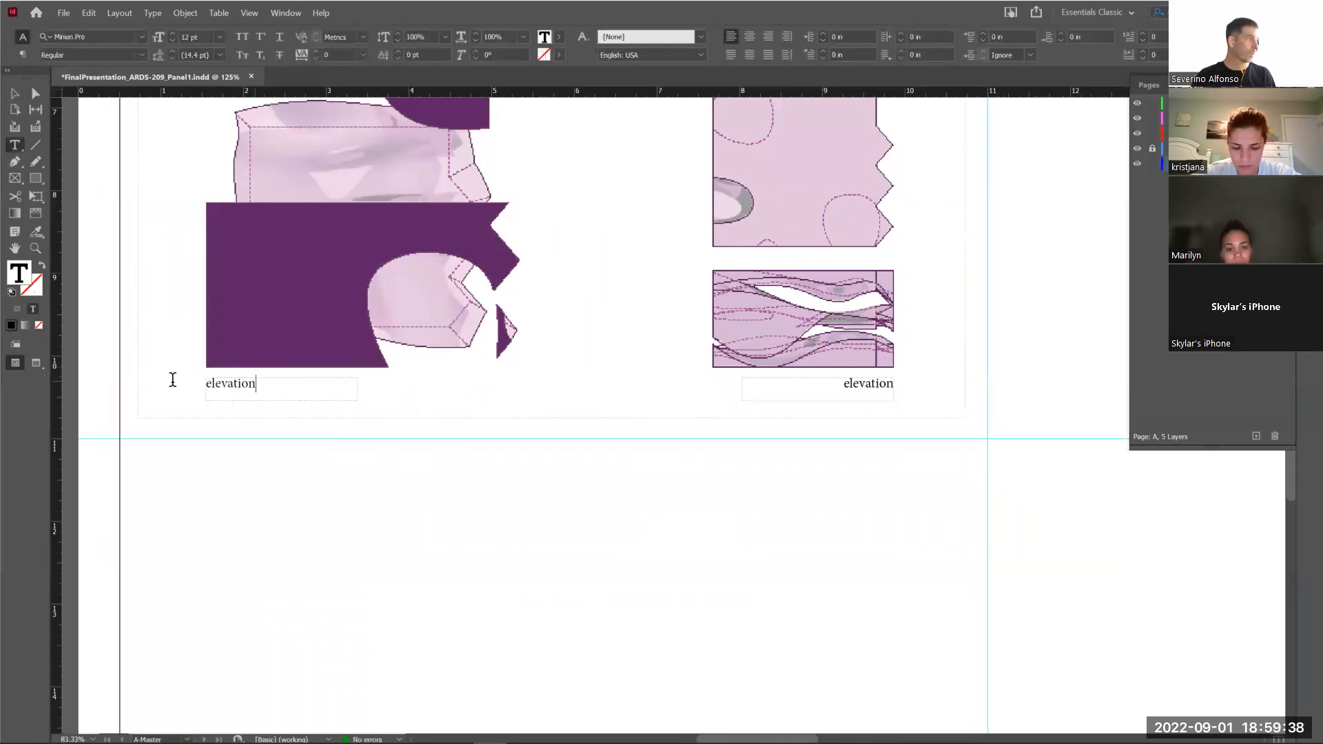
{"action": "key", "text": "ctrl+a"}
{"action": "type", "text": "secti"}
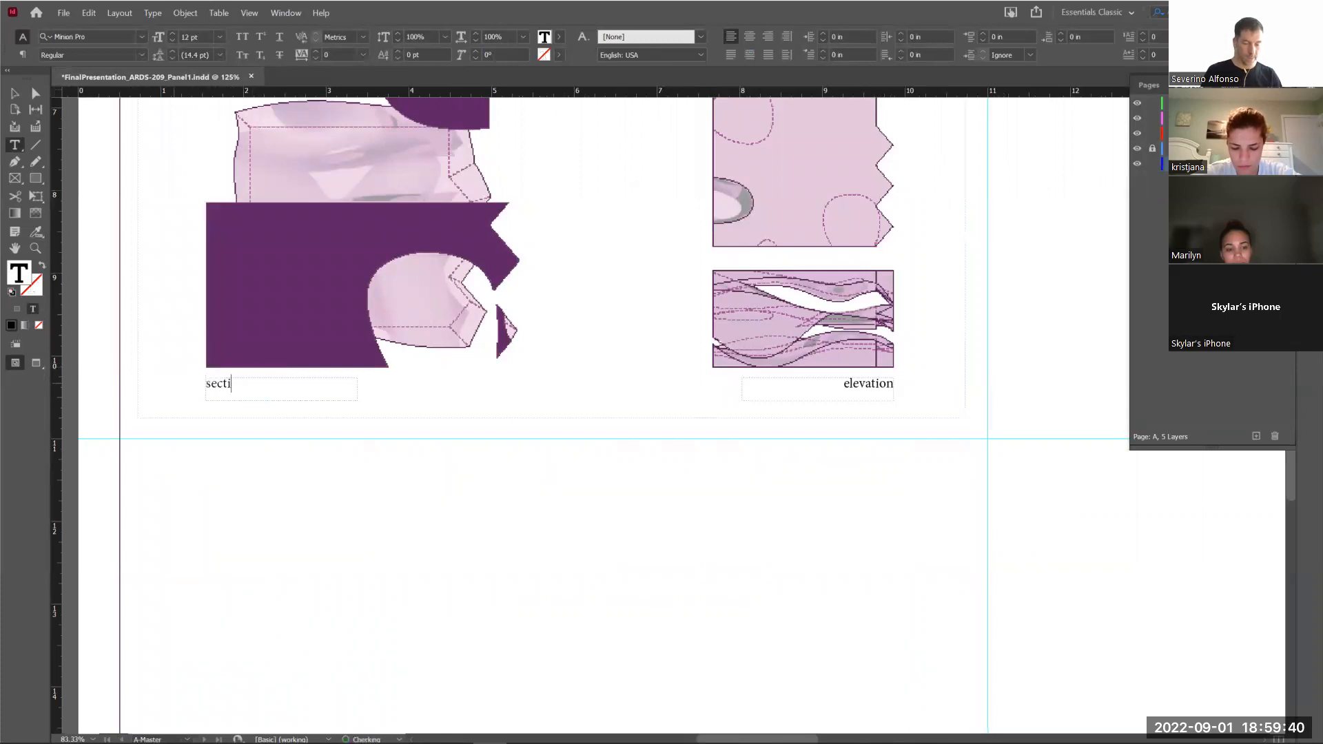
{"action": "key", "text": "ctrl+space"}
{"action": "left_click", "coordinate": [664, 327], "text": "ctrl+alt"}
{"action": "left_click_drag", "start_coordinate": [690, 346], "coordinate": [688, 372], "text": "ctrl+alt"}
{"action": "left_click_drag", "start_coordinate": [571, 352], "coordinate": [680, 460]}
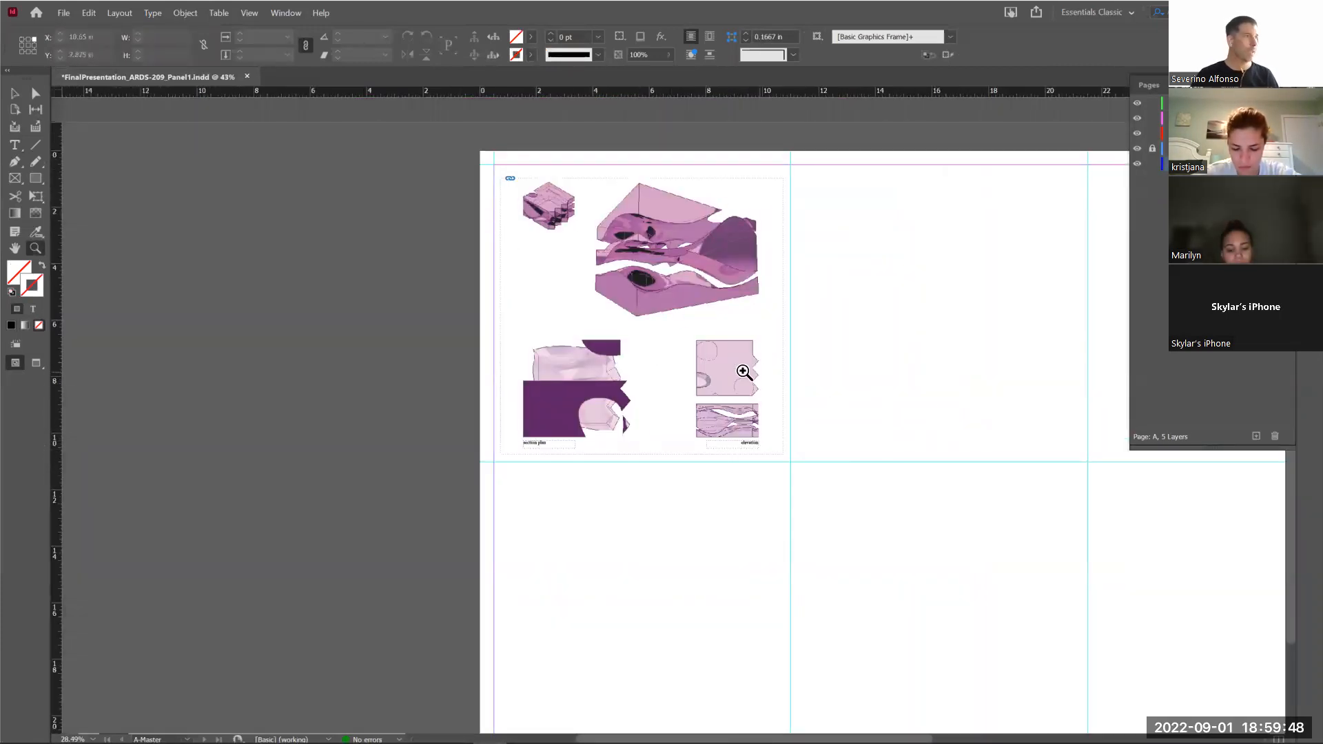
{"action": "left_click_drag", "start_coordinate": [476, 142], "coordinate": [844, 472]}
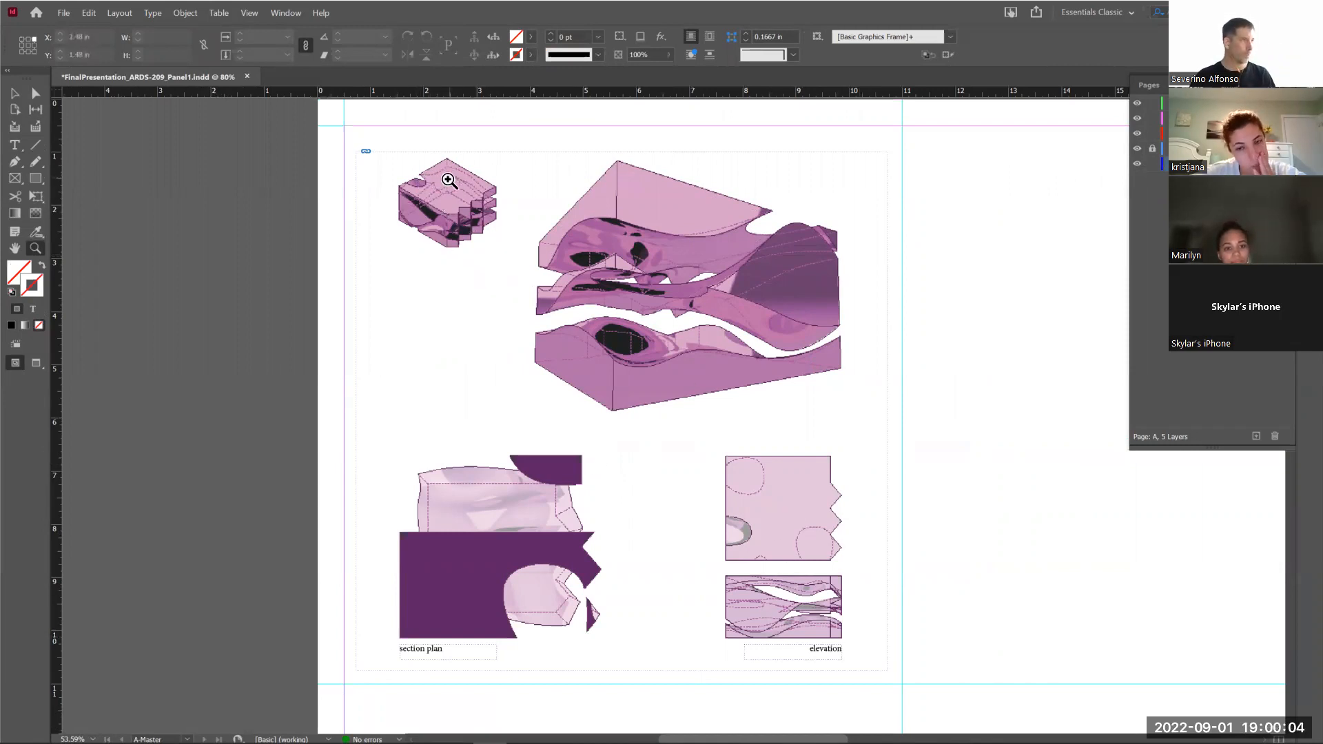
Switch to Sec1LoftFinal in Illustrator and move the small axonometric with its frame straight down to about Y 56.73 in
{"action": "key", "text": "alt+Tab"}
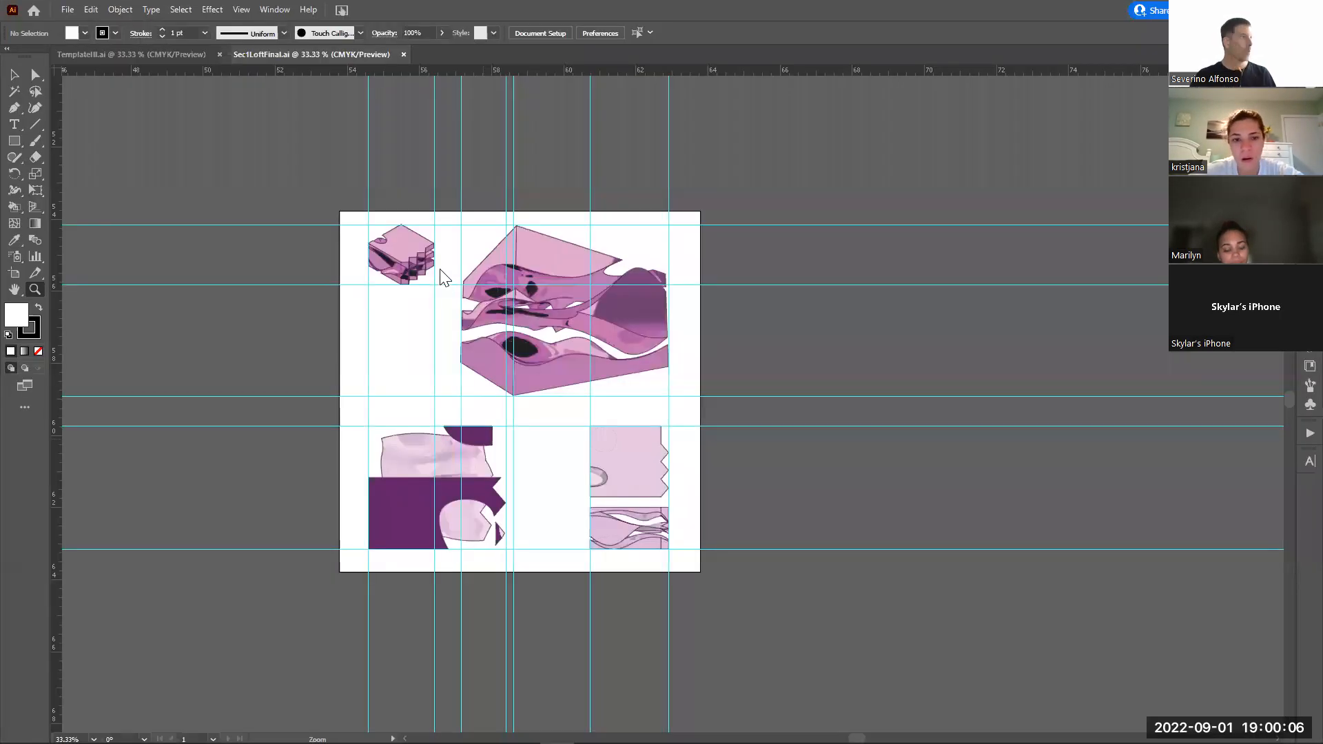
{"action": "key", "text": "v"}
{"action": "left_click_drag", "start_coordinate": [316, 182], "coordinate": [443, 295]}
{"action": "left_click", "coordinate": [348, 227]}
{"action": "left_click", "coordinate": [694, 266], "text": "shift"}
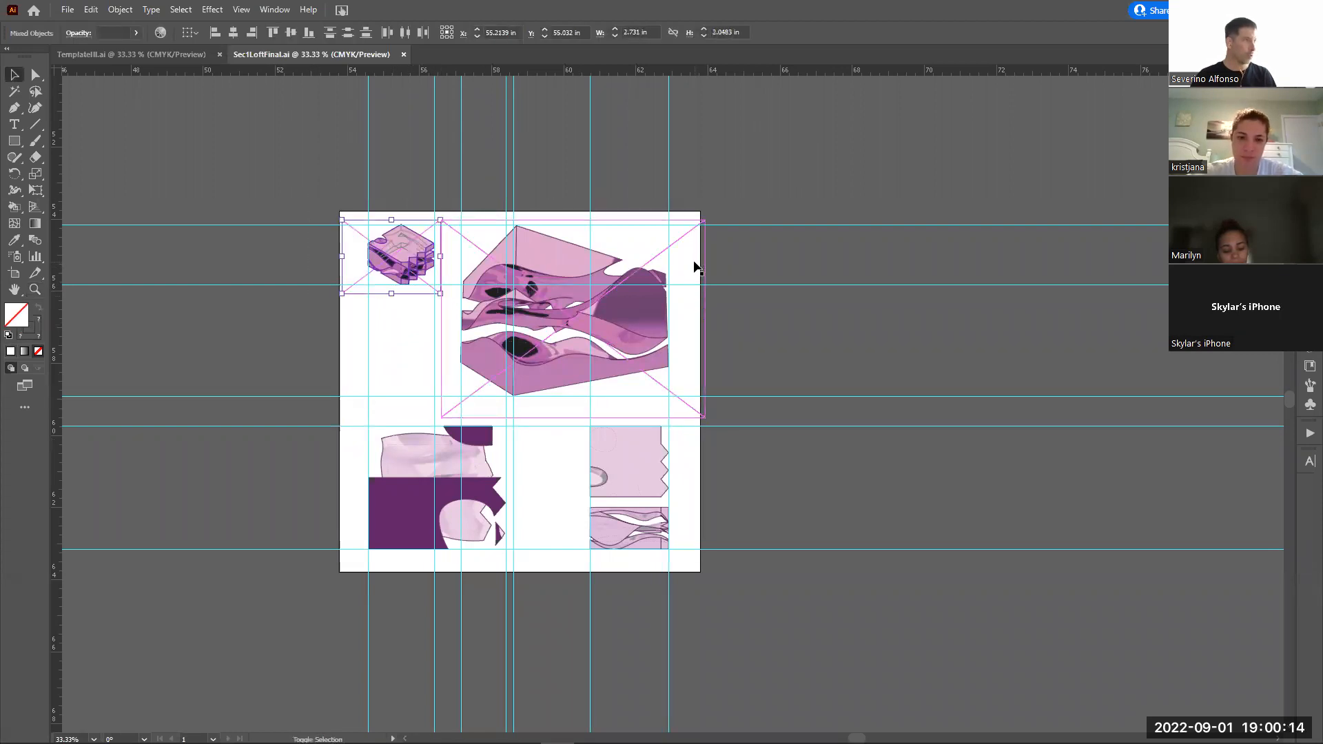
{"action": "left_click", "coordinate": [691, 261], "text": "shift"}
{"action": "left_click", "coordinate": [690, 273], "text": "shift"}
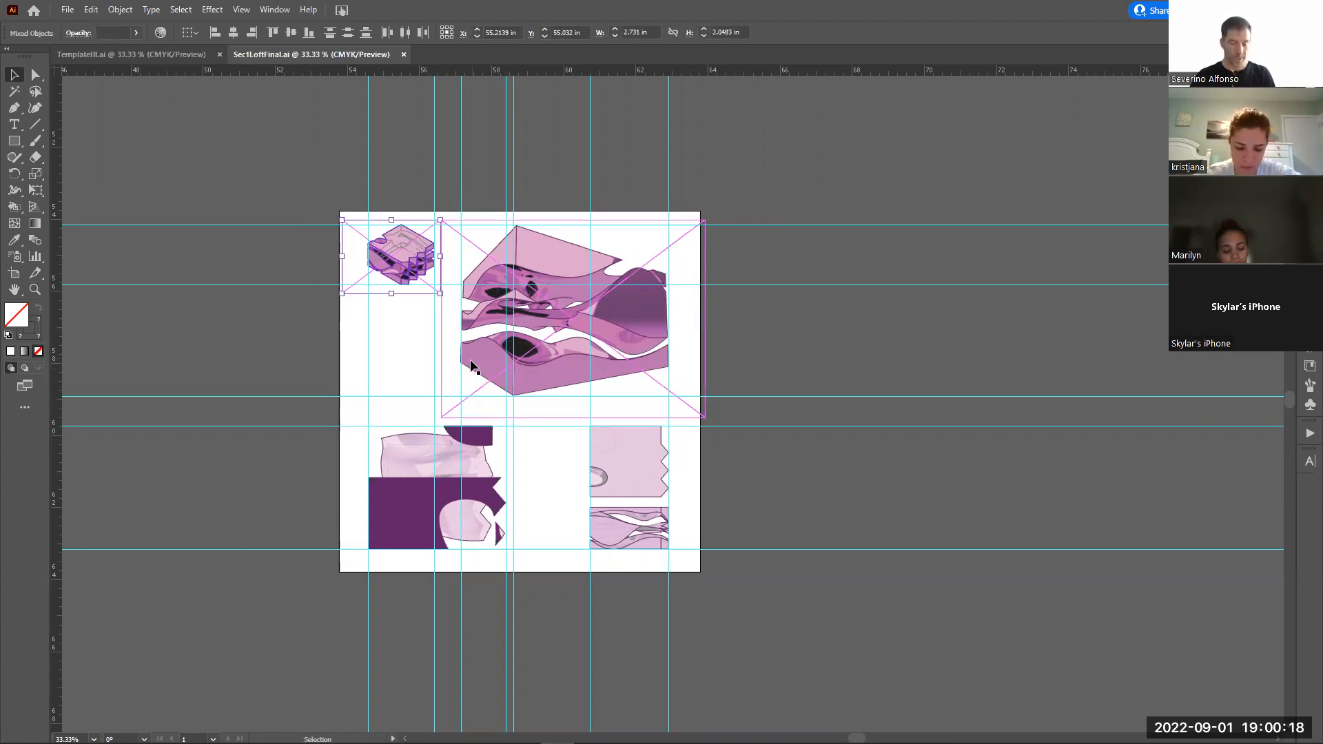
{"action": "key", "text": "Down"}
{"action": "key", "text": "Down"}
{"action": "left_click_drag", "start_coordinate": [436, 275], "coordinate": [429, 317]}
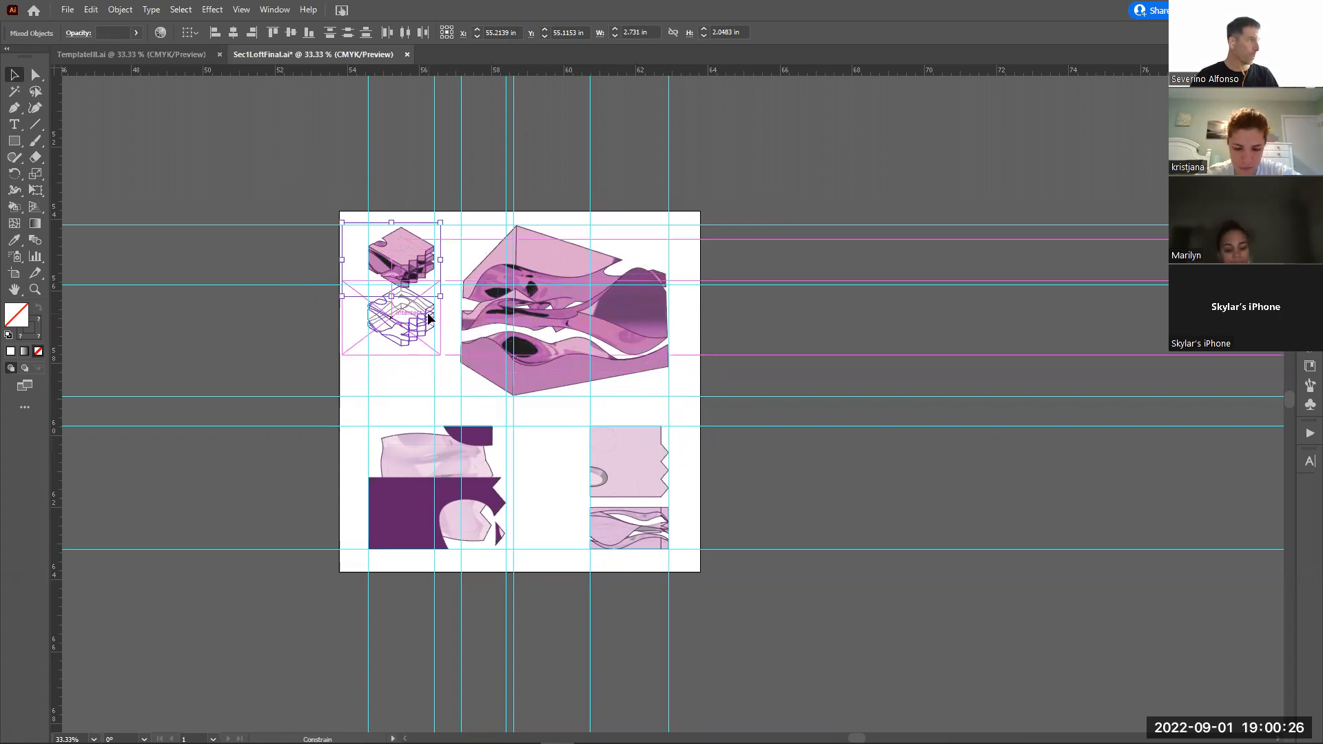
{"action": "left_click_drag", "start_coordinate": [614, 328], "coordinate": [622, 324], "text": "shift"}
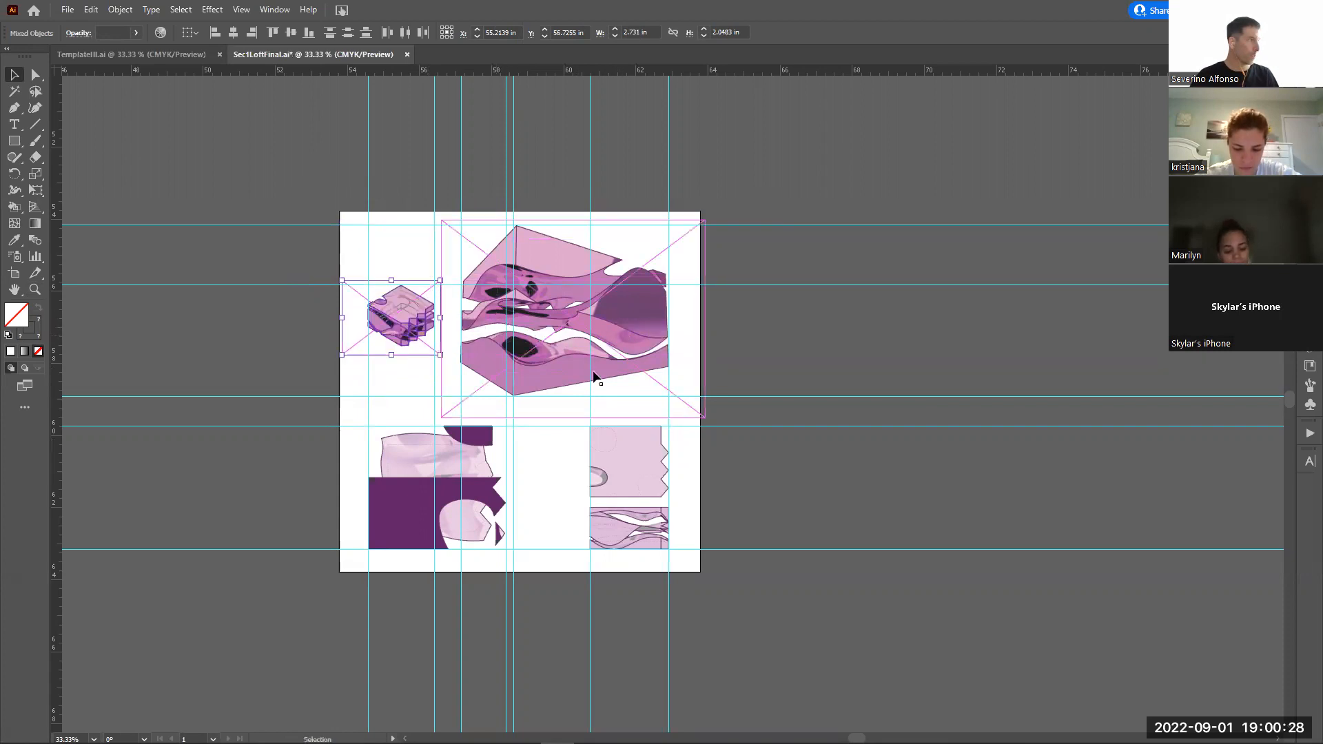
{"action": "left_click", "coordinate": [826, 355]}
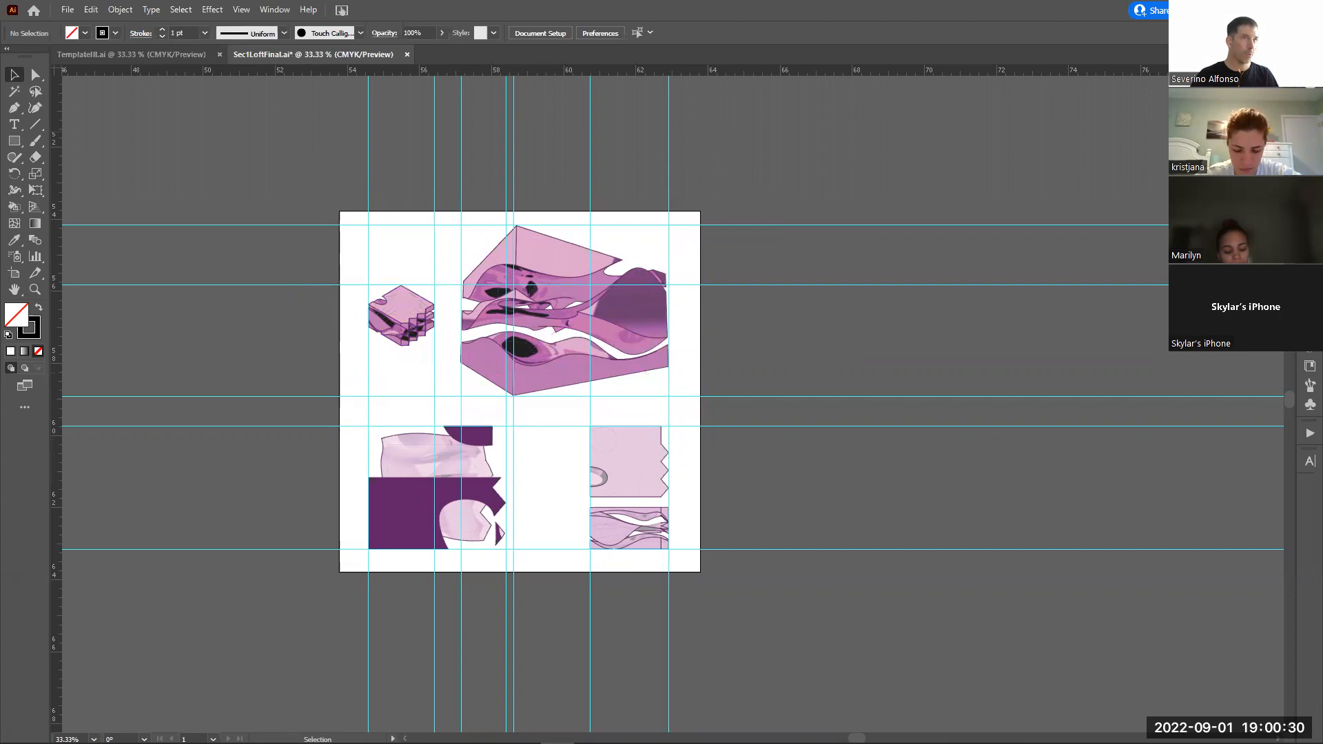
Add a horizontal guide at Y 57.5 in along the lower edge of the small axonometric
{"action": "key", "text": "F7"}
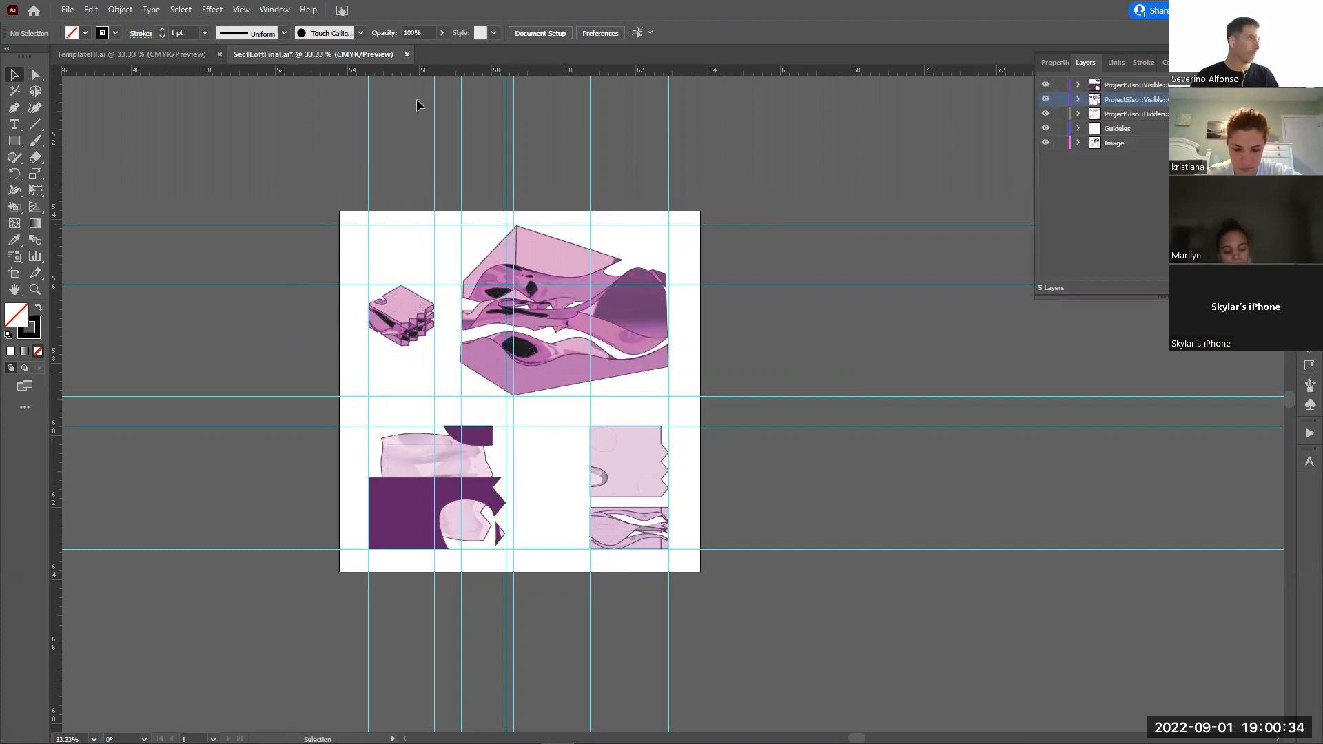
{"action": "key", "text": "F7"}
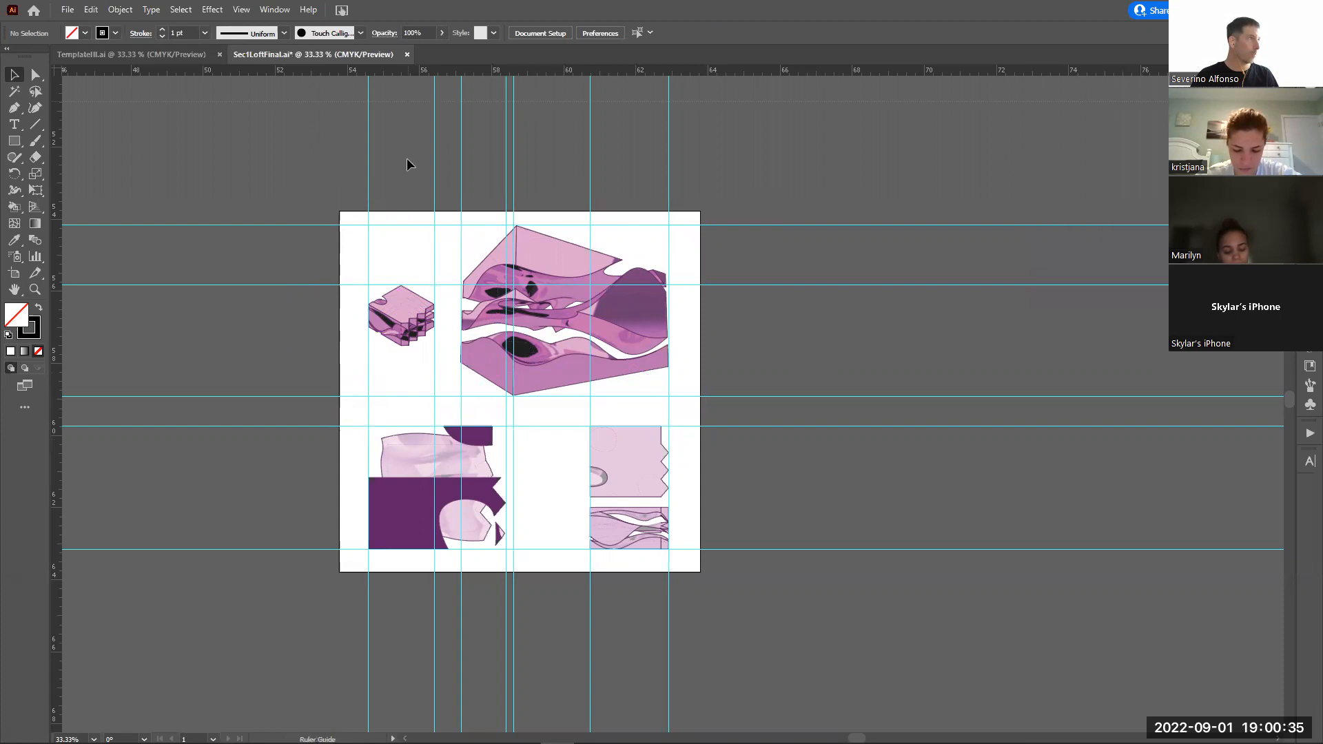
{"action": "left_click", "coordinate": [421, 344]}
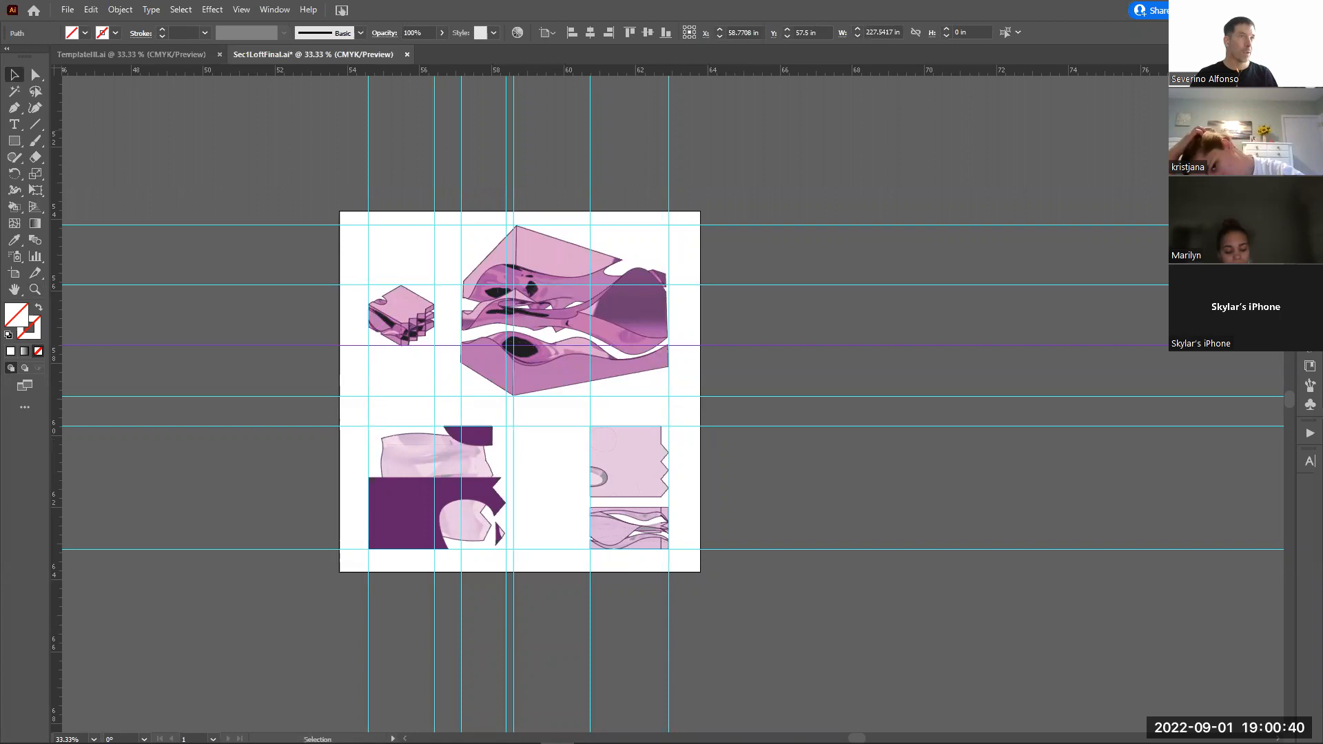
Move the new guide onto the guides layer and check it by toggling that layer's visibility off and on
{"action": "key", "text": "F7"}
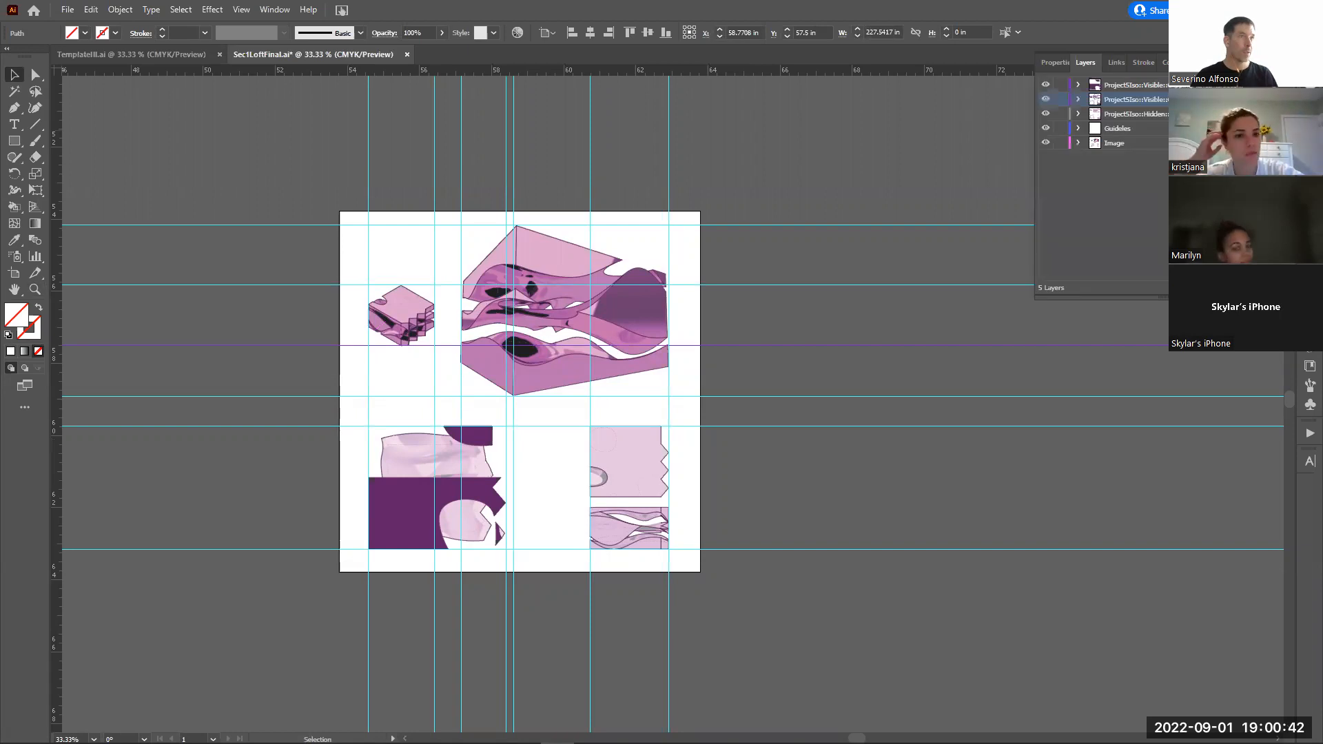
{"action": "left_click_drag", "start_coordinate": [1281, 99], "coordinate": [1281, 128]}
{"action": "left_click", "coordinate": [1045, 129]}
{"action": "left_click", "coordinate": [1045, 129]}
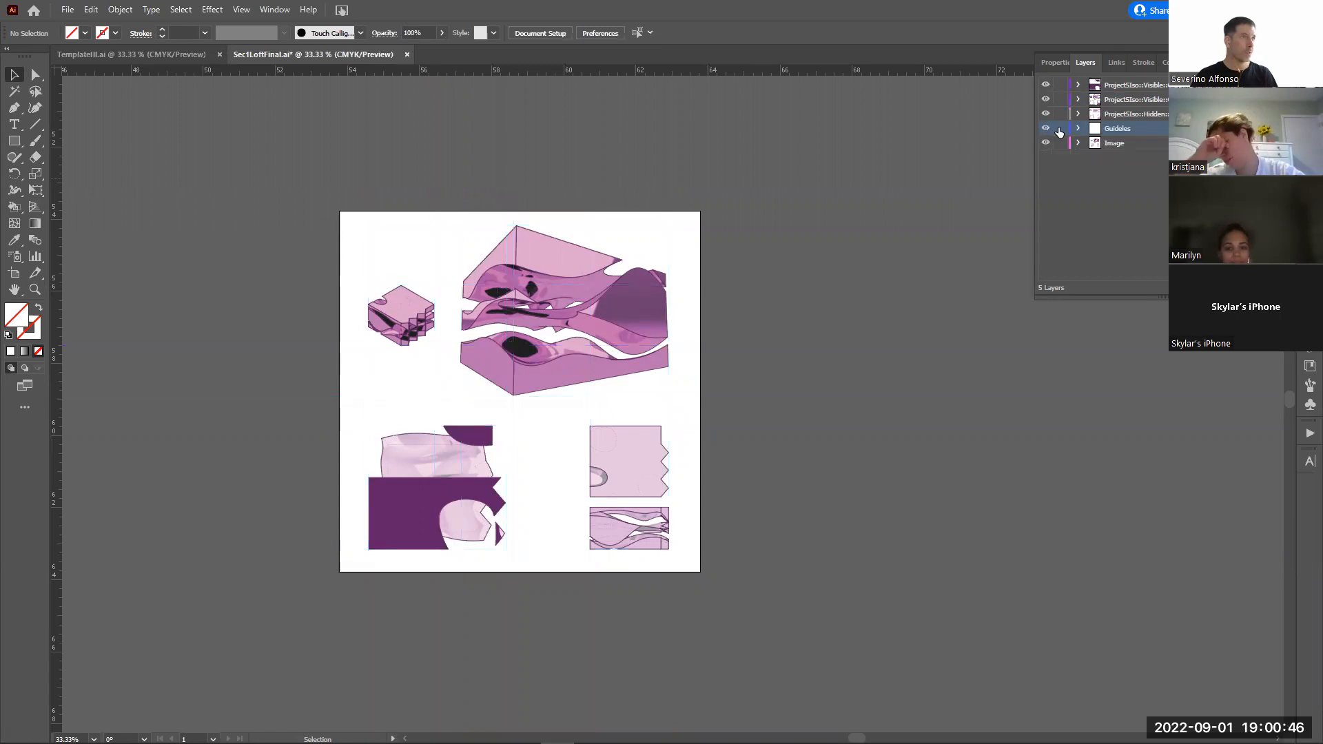
Save the Sec1LoftFinal sheet and switch back to the InDesign panel document
{"action": "left_click", "coordinate": [775, 141]}
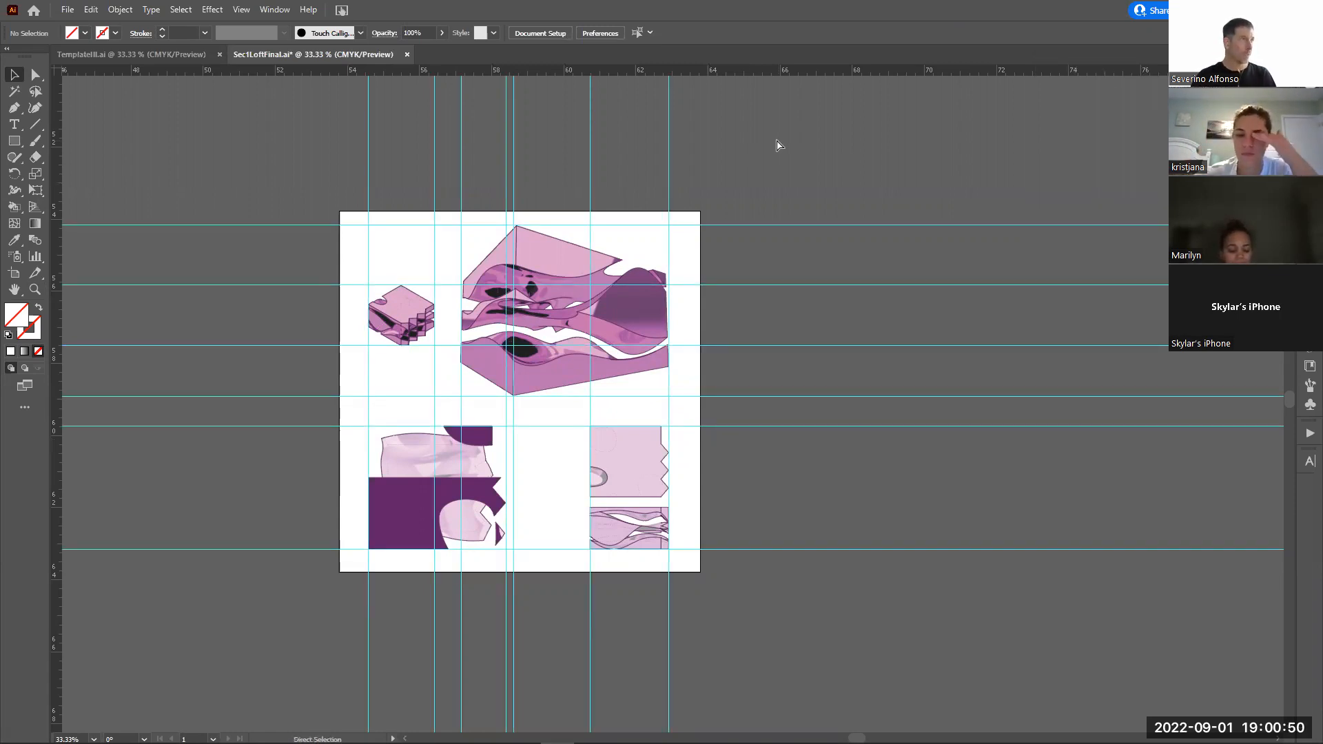
{"action": "key", "text": "ctrl+s"}
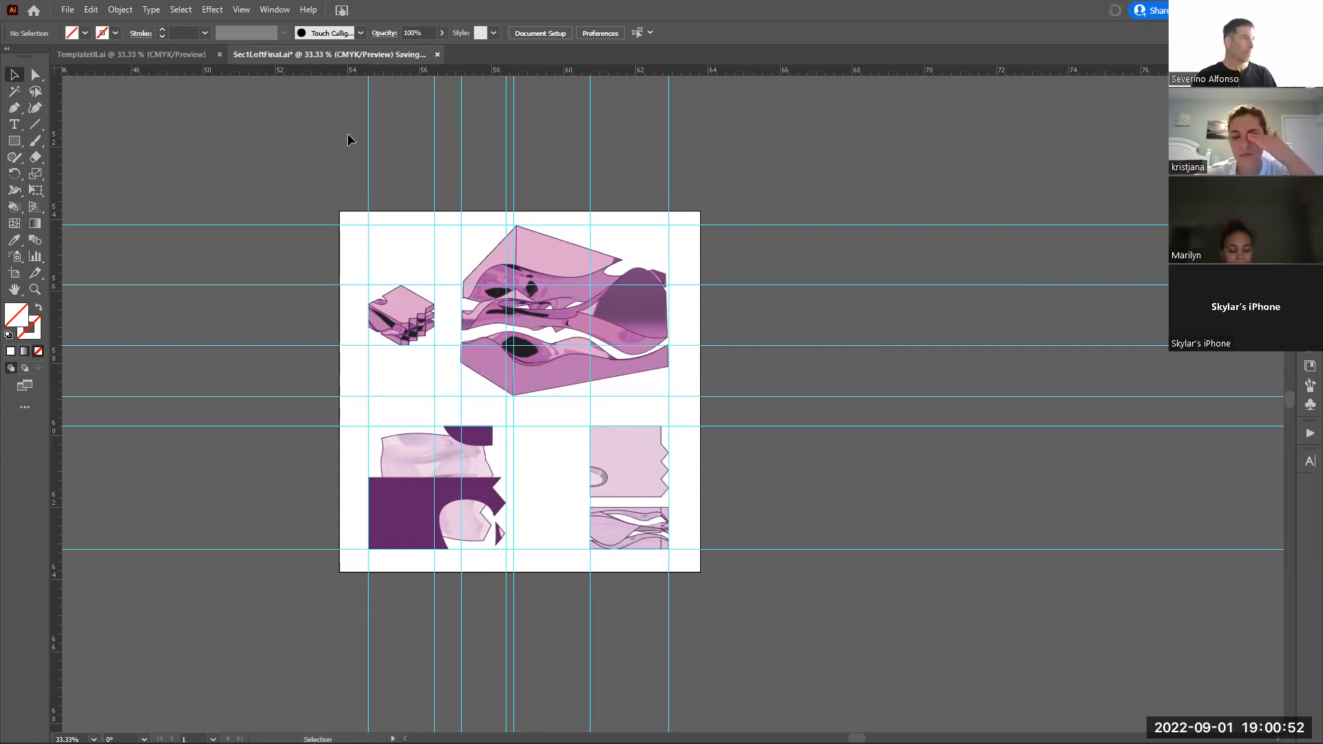
{"action": "key", "text": "alt+Tab"}
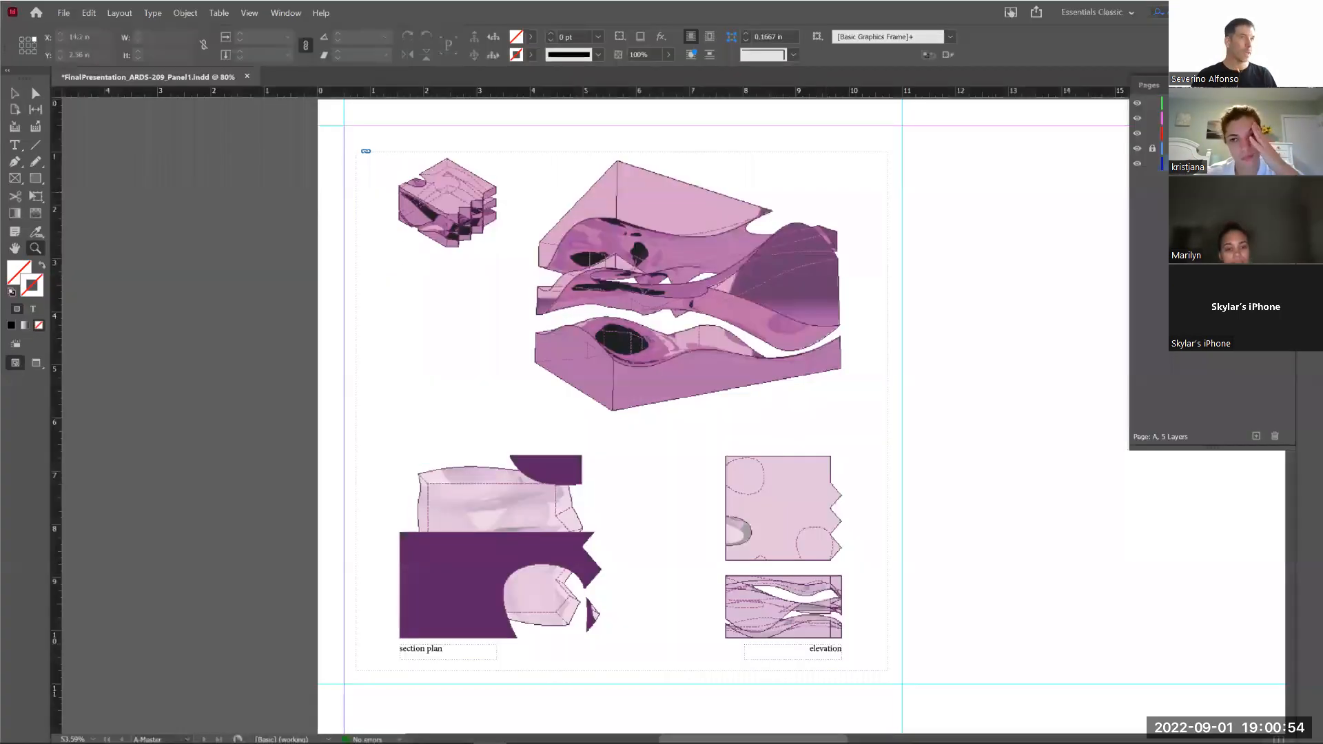
Update the linked Sec1LoftFinal sheet and add a text frame reading "Landscape" above the small axonometric
{"action": "left_click", "coordinate": [1223, 85]}
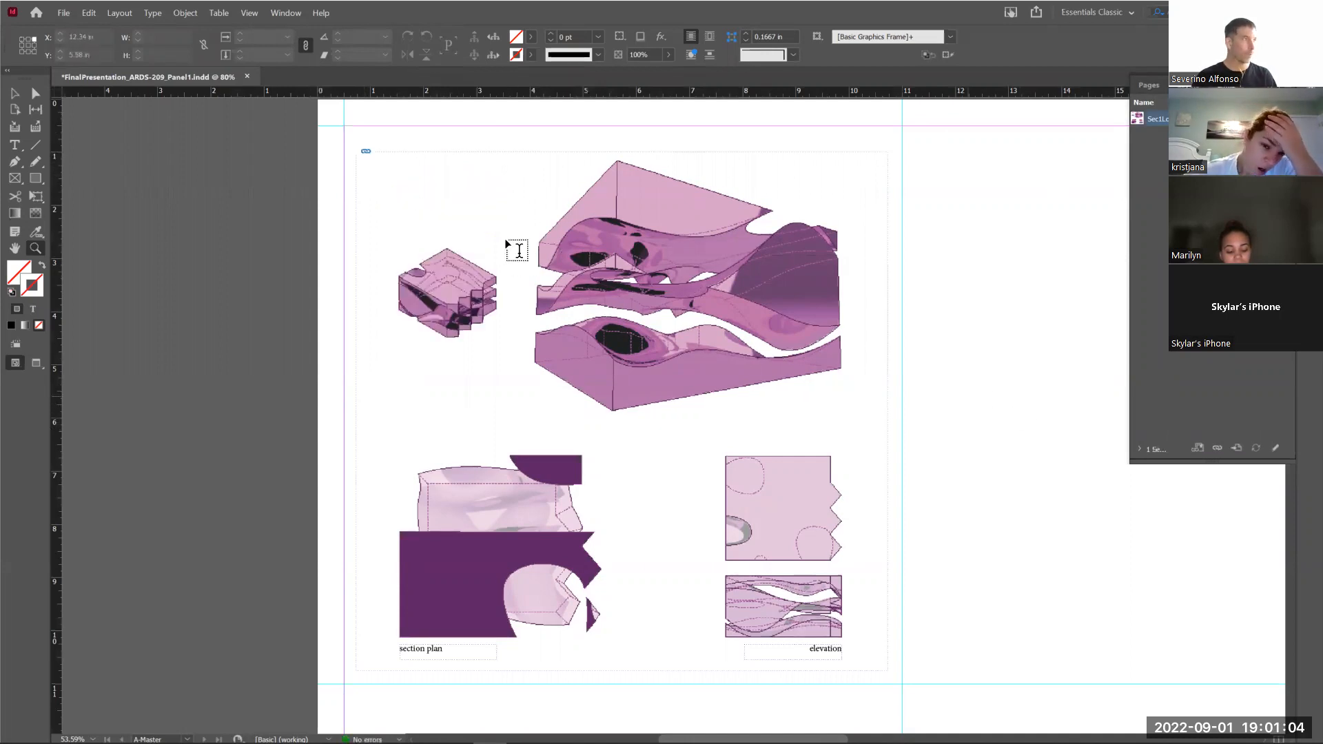
{"action": "key", "text": "t"}
{"action": "mouse_move", "coordinate": [397, 158]}
{"action": "left_mouse_down"}
{"action": "mouse_move", "coordinate": [419, 178]}
{"action": "mouse_move", "coordinate": [517, 202]}
{"action": "left_mouse_up"}
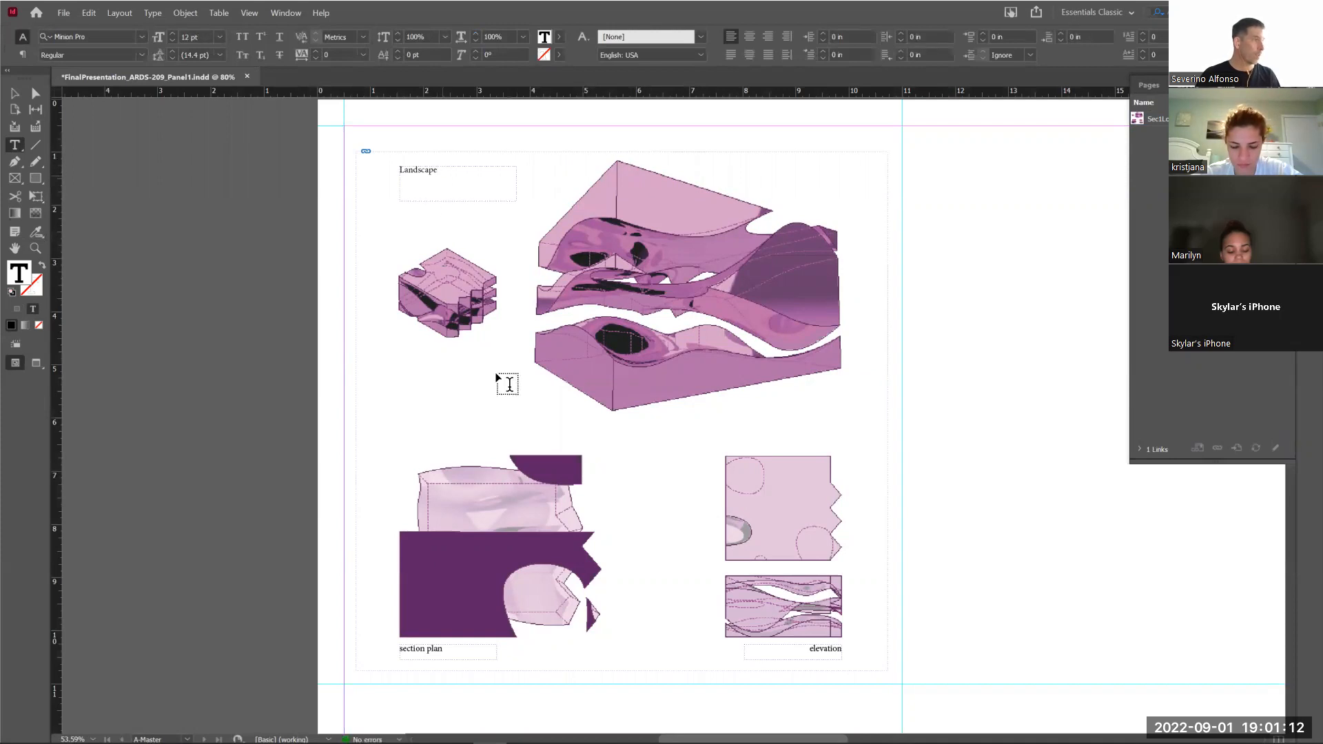
Check the "section plan" label's text size and set the "Landscape" title to 18 pt
{"action": "left_click_drag", "start_coordinate": [444, 651], "coordinate": [399, 650]}
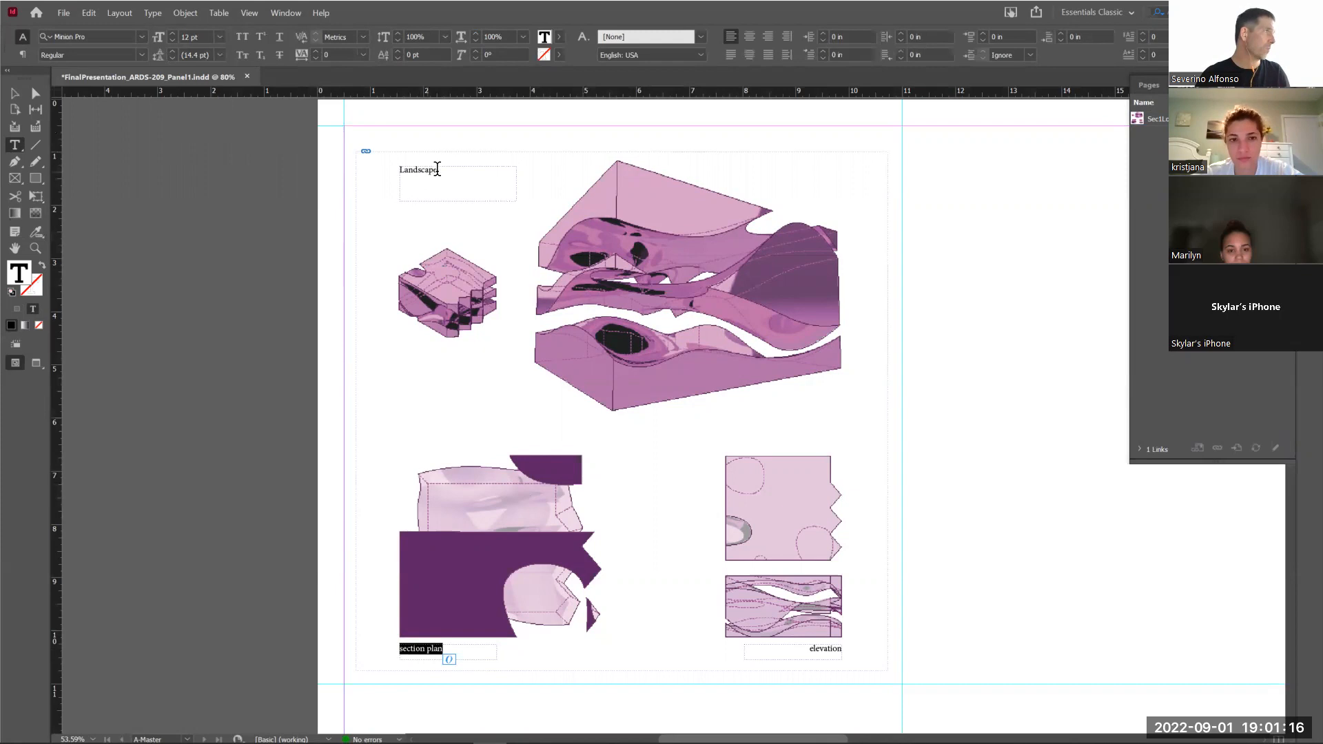
{"action": "left_click_drag", "start_coordinate": [438, 169], "coordinate": [360, 168]}
{"action": "left_click", "coordinate": [220, 36]}
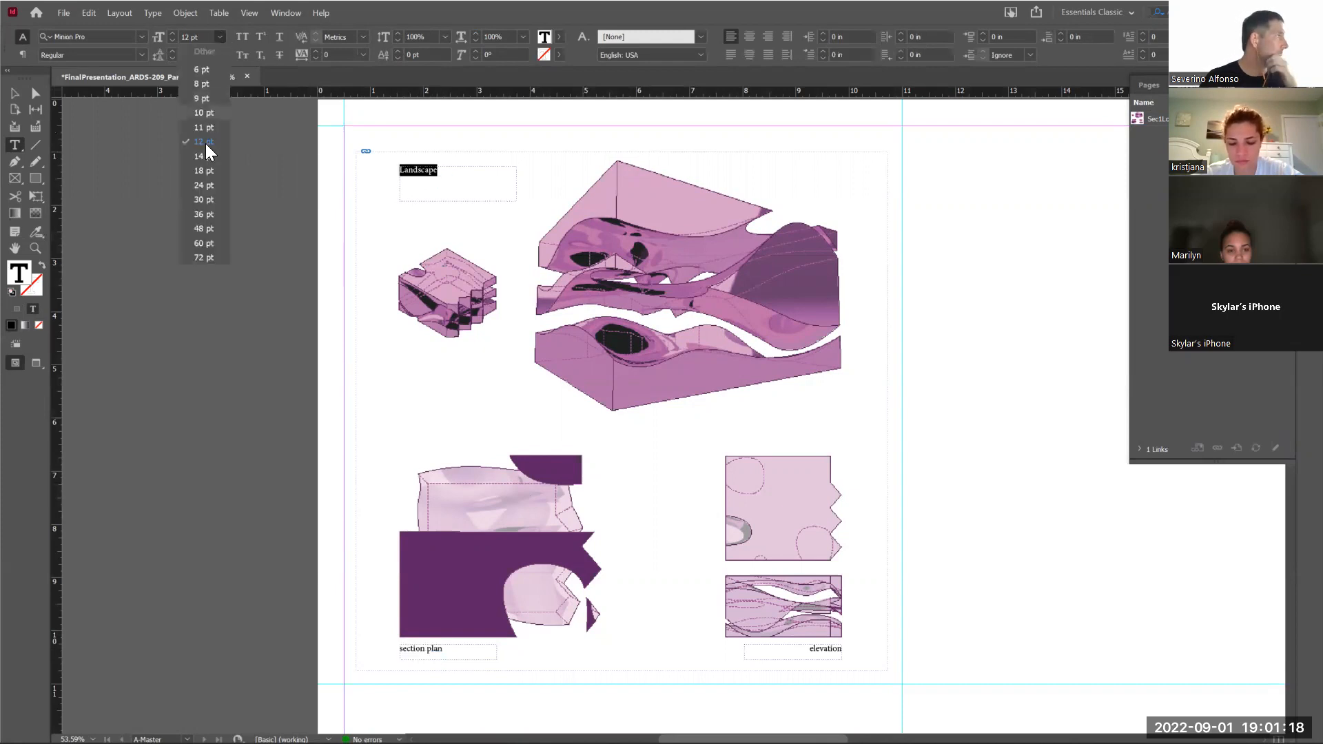
{"action": "left_click", "coordinate": [204, 167]}
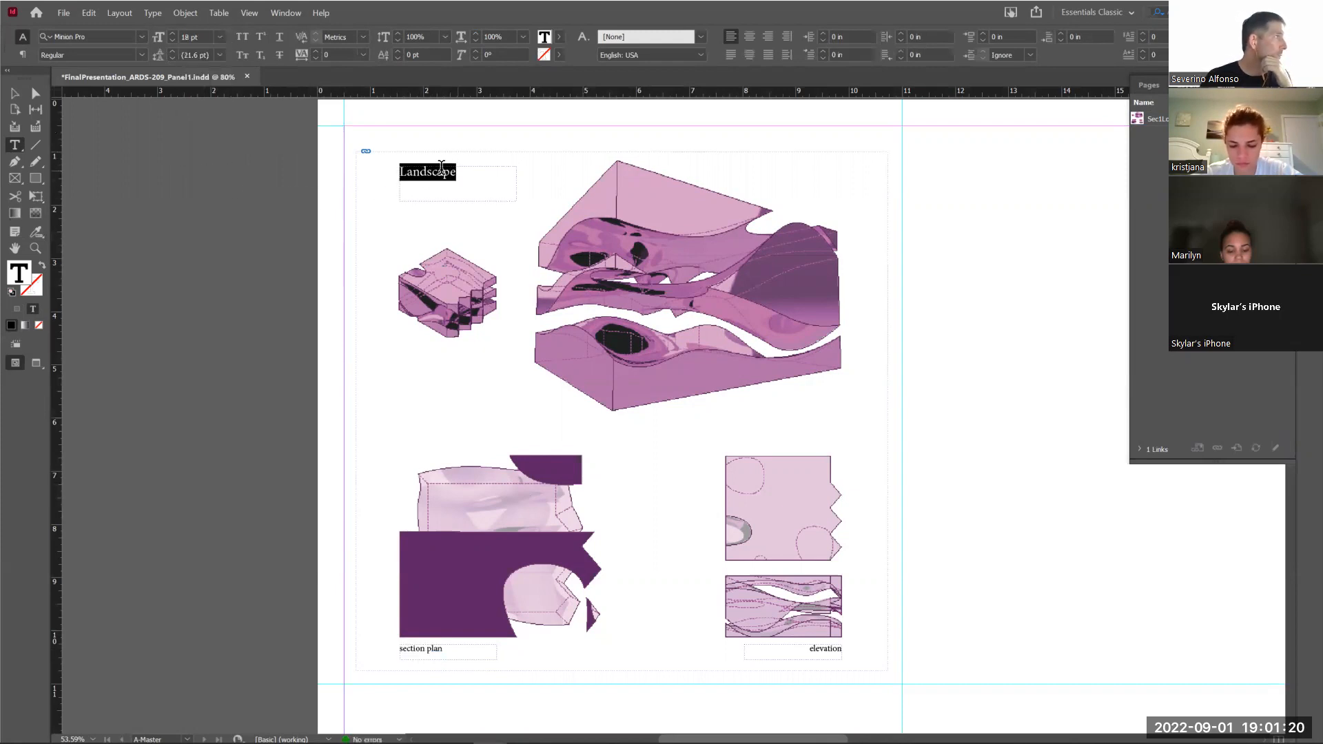
Recolor the "Landscape" title text to magenta be0099 (R 190, G 0, B 153)
{"action": "left_click", "coordinate": [411, 168]}
{"action": "left_click_drag", "start_coordinate": [460, 173], "coordinate": [333, 164]}
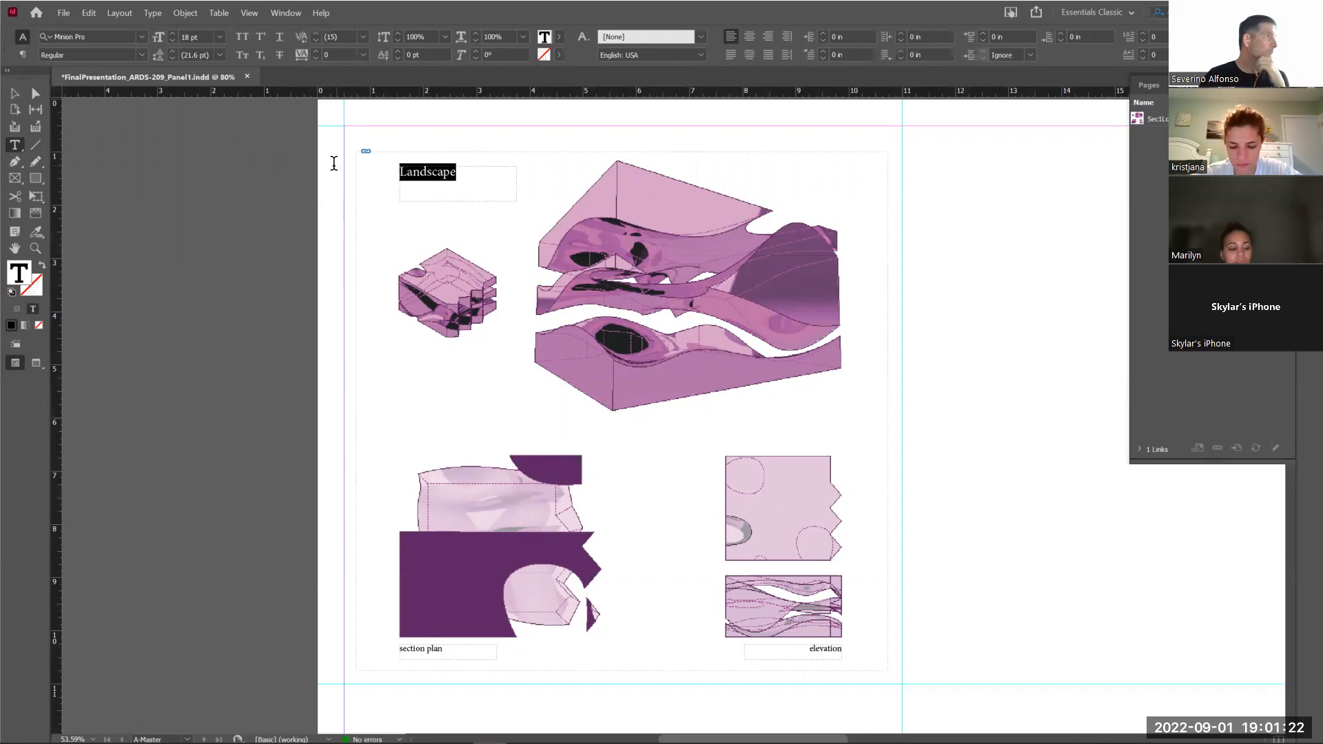
{"action": "double_click", "coordinate": [28, 282]}
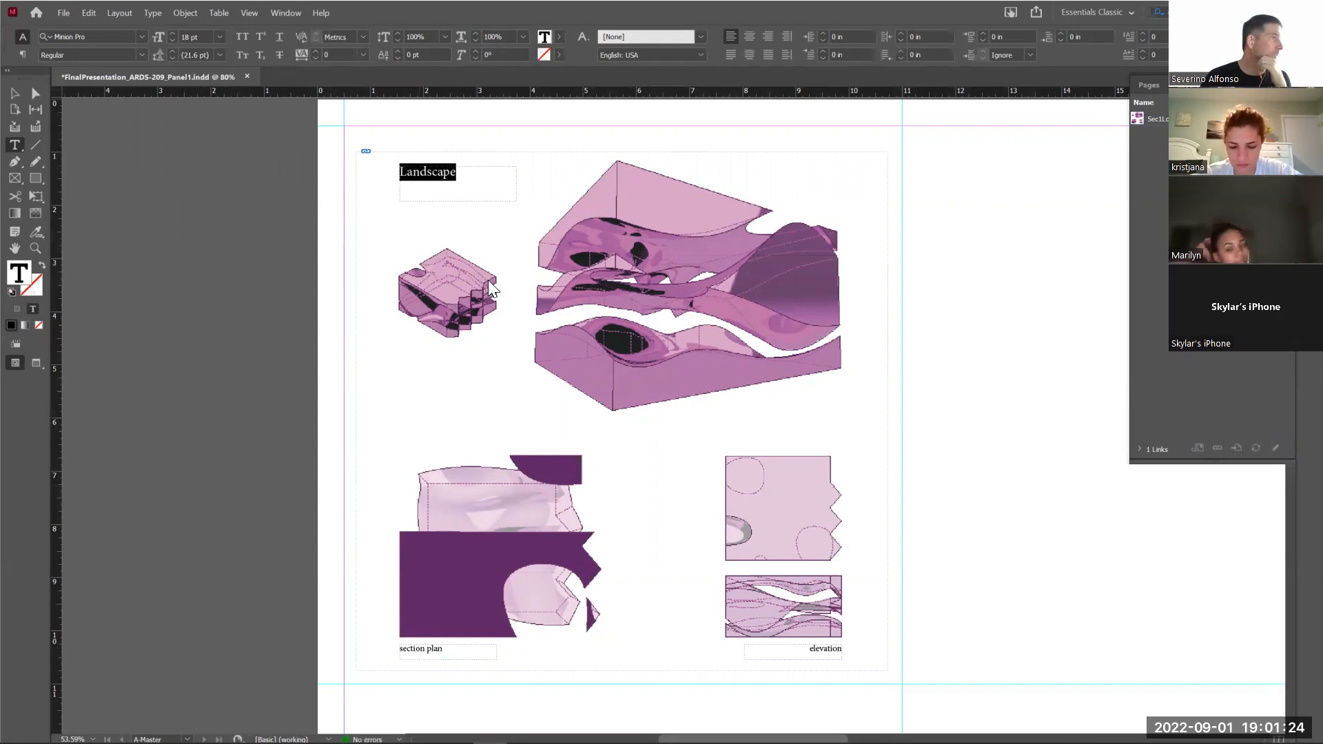
{"action": "mouse_move", "coordinate": [669, 339]}
{"action": "left_mouse_down"}
{"action": "mouse_move", "coordinate": [669, 295]}
{"action": "mouse_move", "coordinate": [646, 443]}
{"action": "mouse_move", "coordinate": [650, 428]}
{"action": "mouse_move", "coordinate": [552, 461]}
{"action": "mouse_move", "coordinate": [604, 476]}
{"action": "mouse_move", "coordinate": [583, 478]}
{"action": "left_mouse_up"}
{"action": "left_click", "coordinate": [669, 301]}
{"action": "left_click_drag", "start_coordinate": [665, 303], "coordinate": [669, 340]}
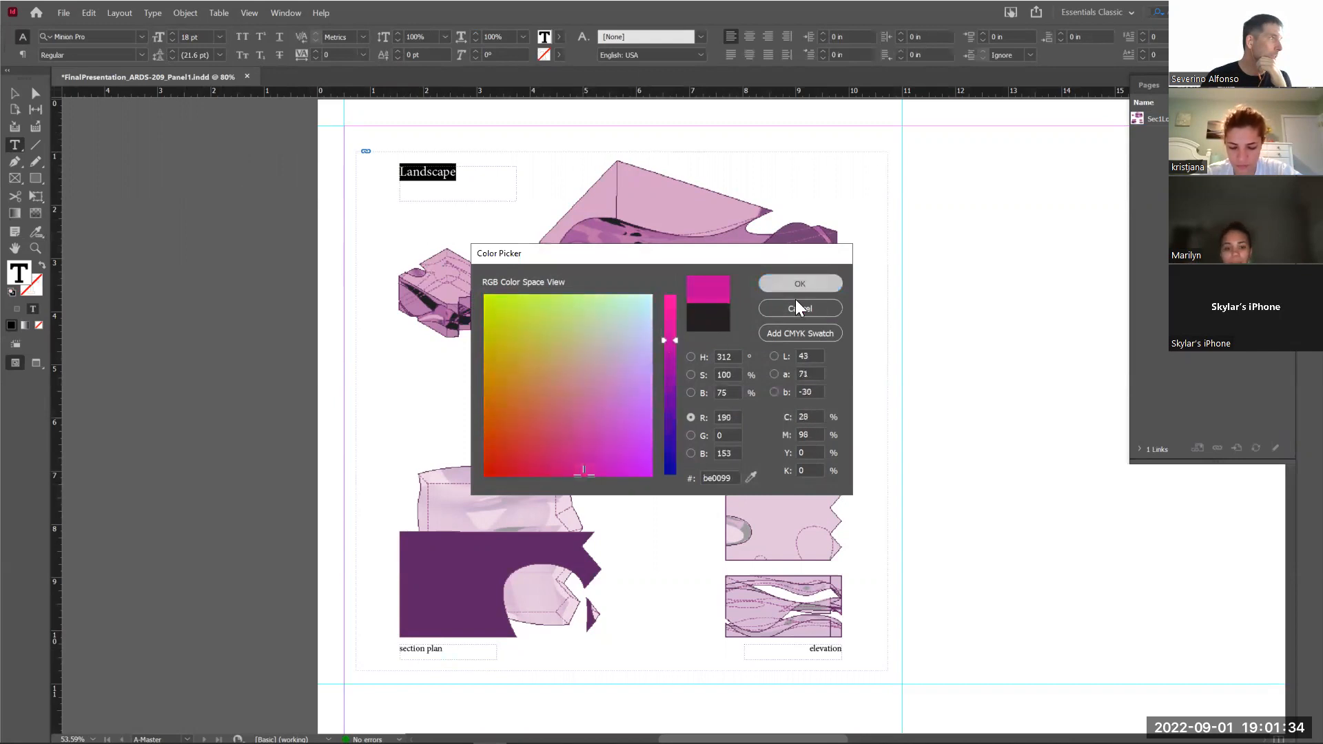
{"action": "left_click", "coordinate": [924, 554]}
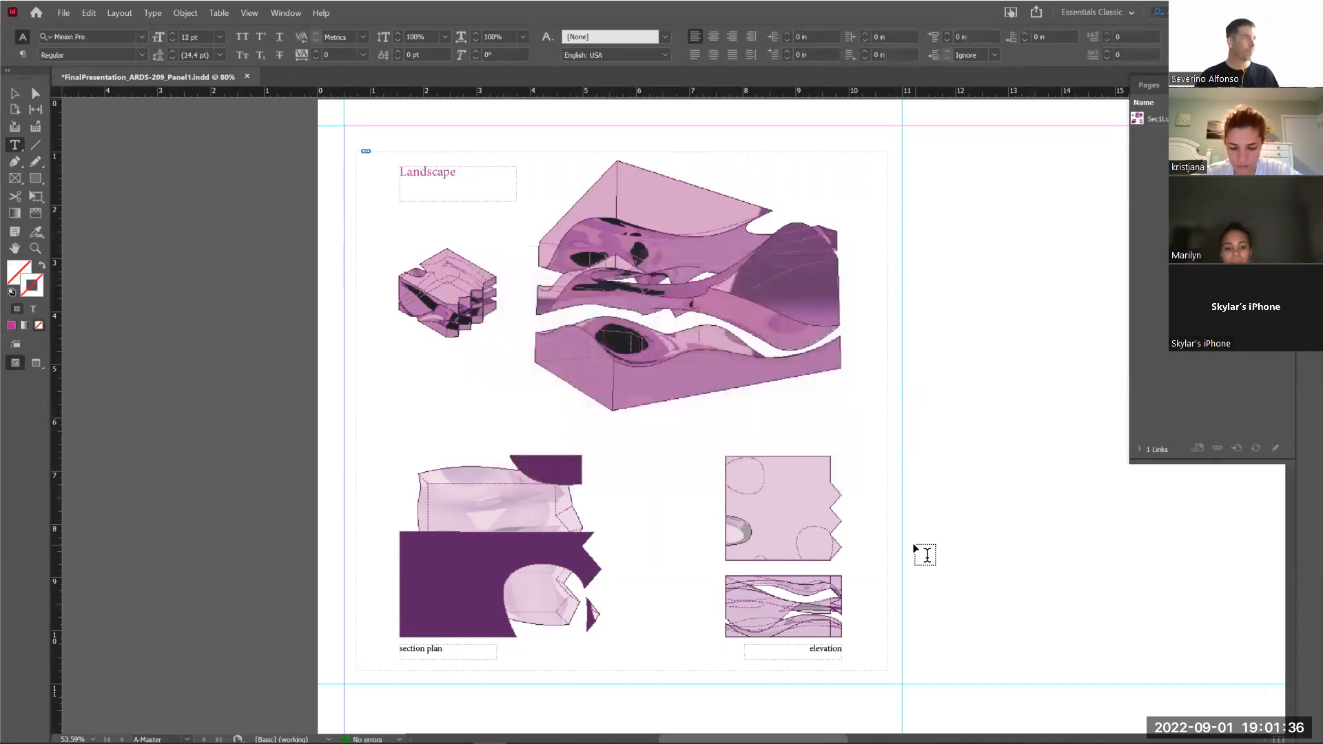
{"action": "key", "text": "z"}
{"action": "left_click", "coordinate": [778, 350], "text": "alt"}
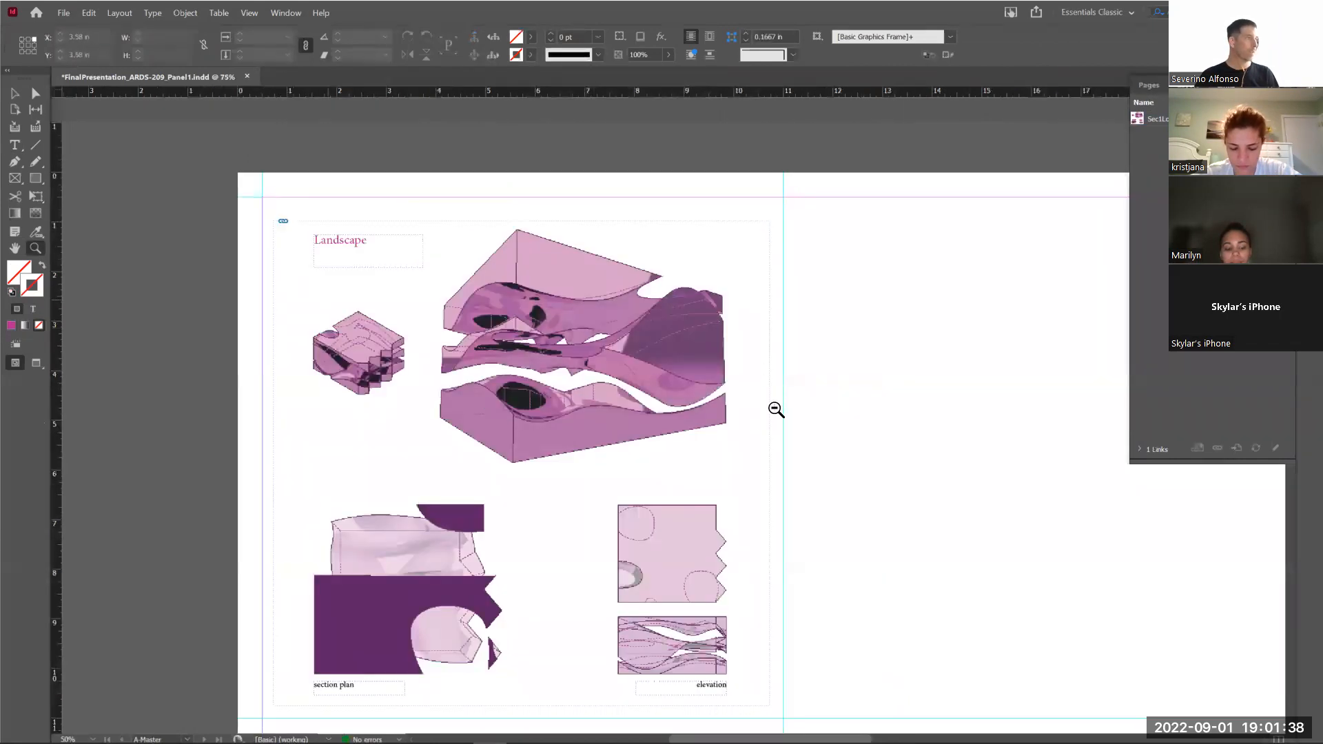
{"action": "left_click", "coordinate": [689, 502], "text": "alt"}
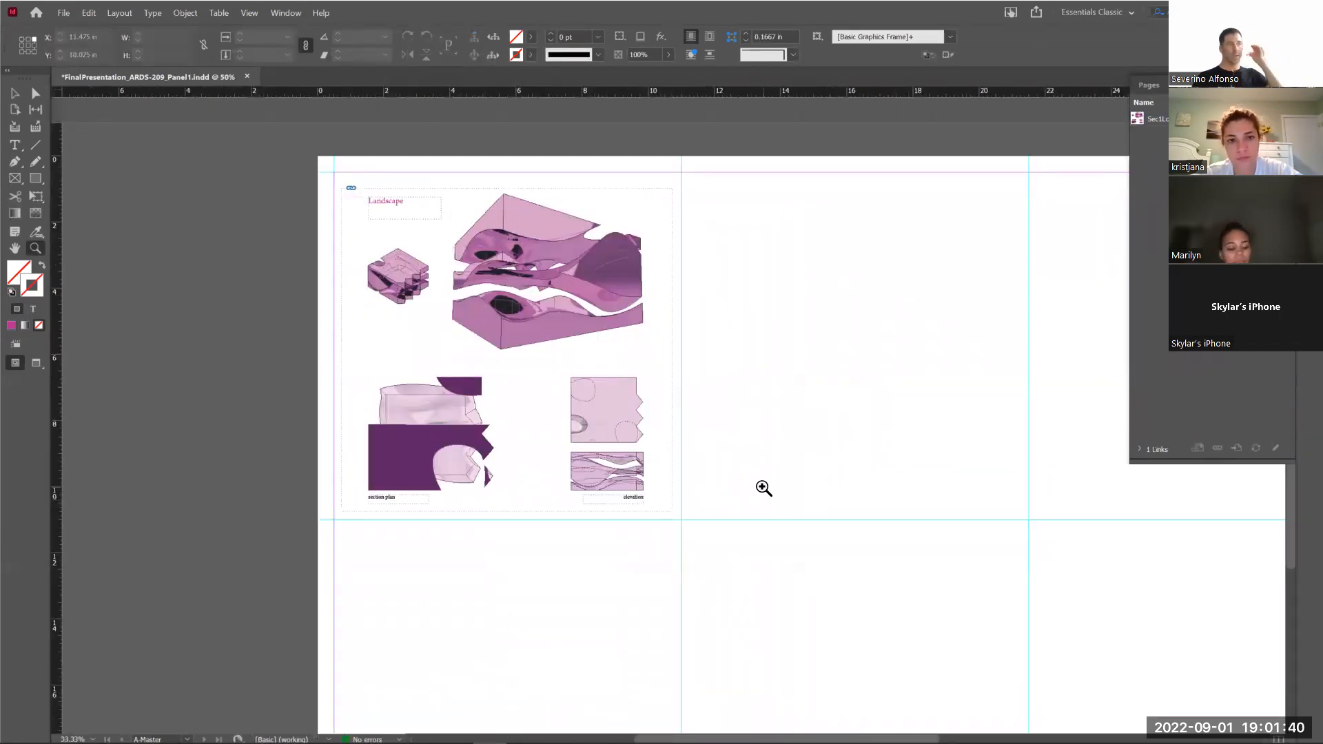
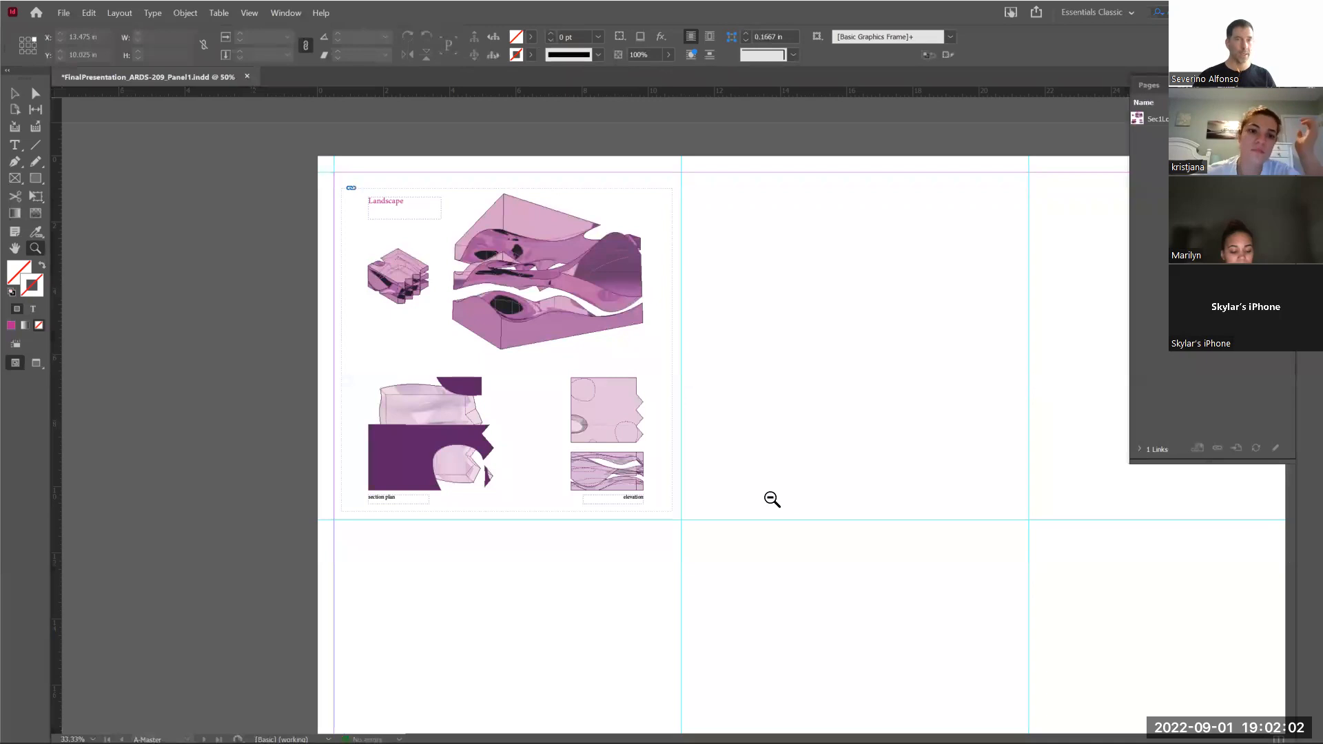
Switch to Rhino, save LoftProject, open BaseProject2 from the Desktop and view its notched solid from another angle
{"action": "key", "text": "alt+Tab"}
{"action": "key", "text": "ctrl+s"}
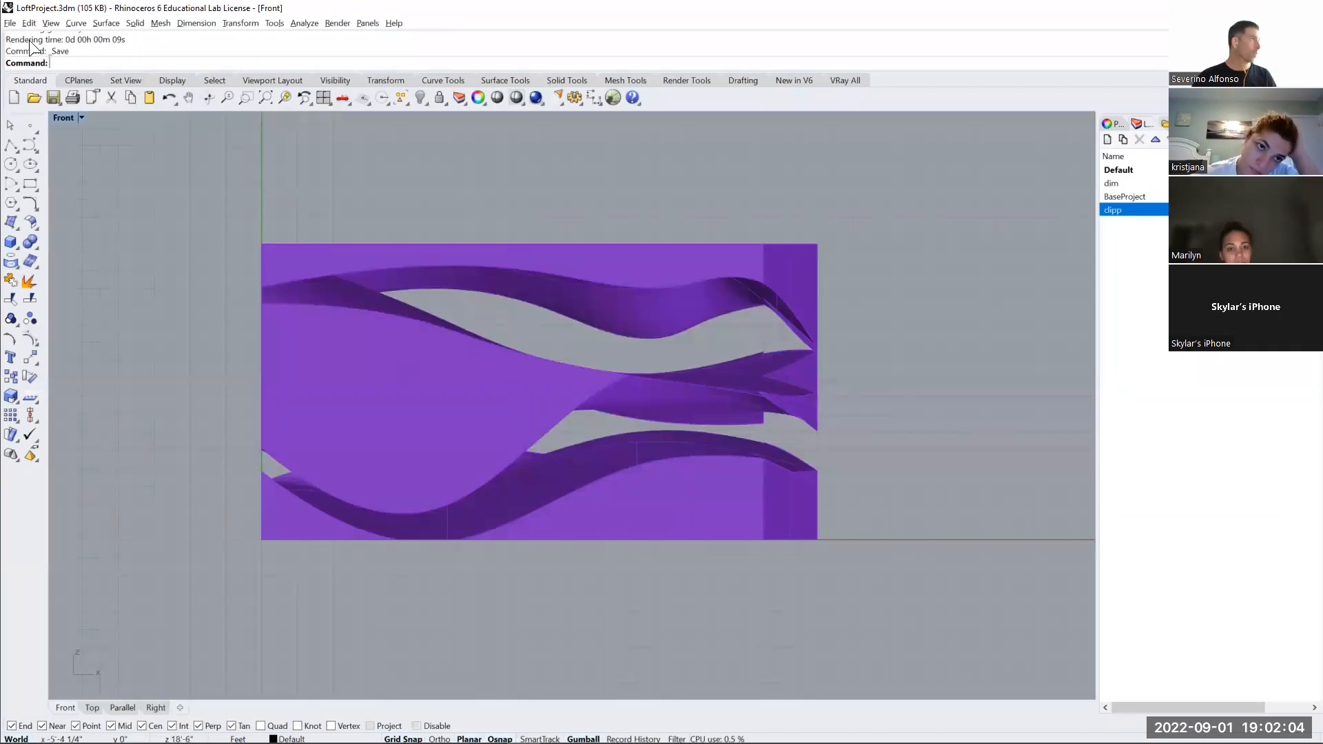
{"action": "left_click", "coordinate": [10, 23]}
{"action": "left_click", "coordinate": [38, 55]}
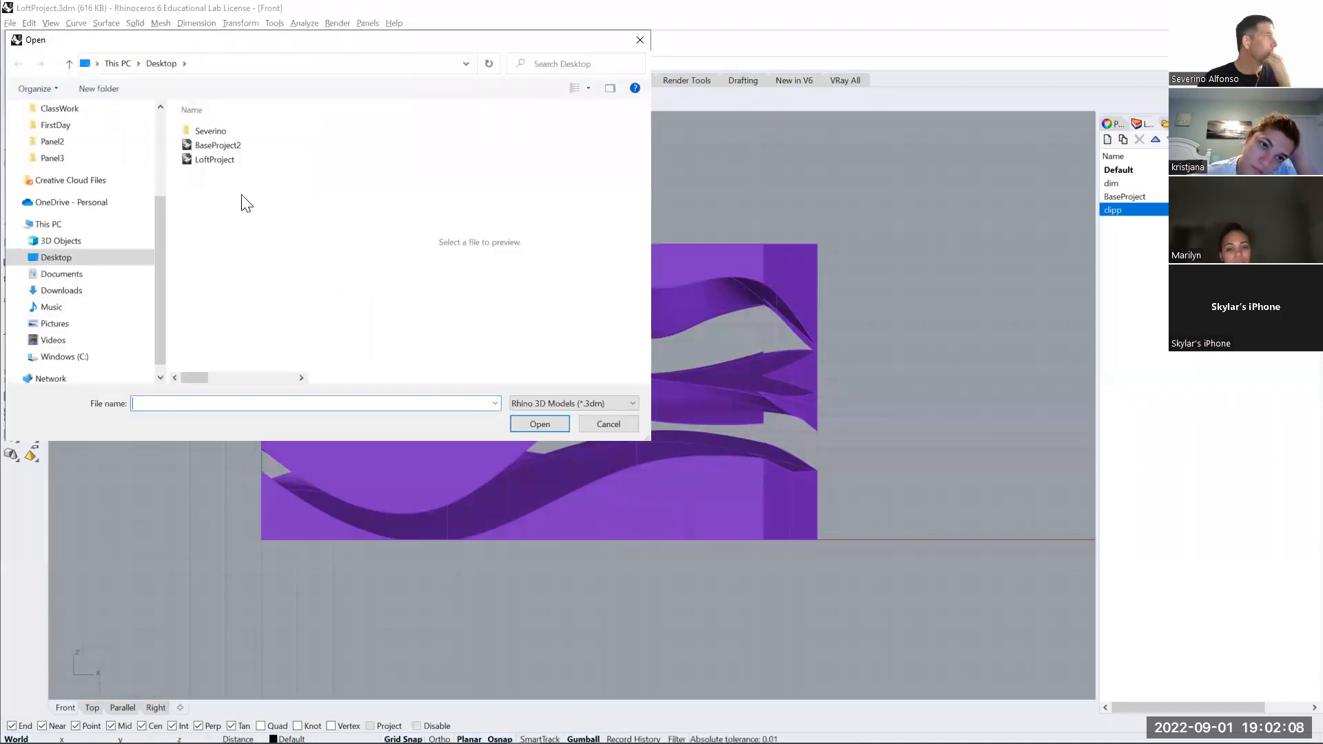
{"action": "double_click", "coordinate": [221, 145]}
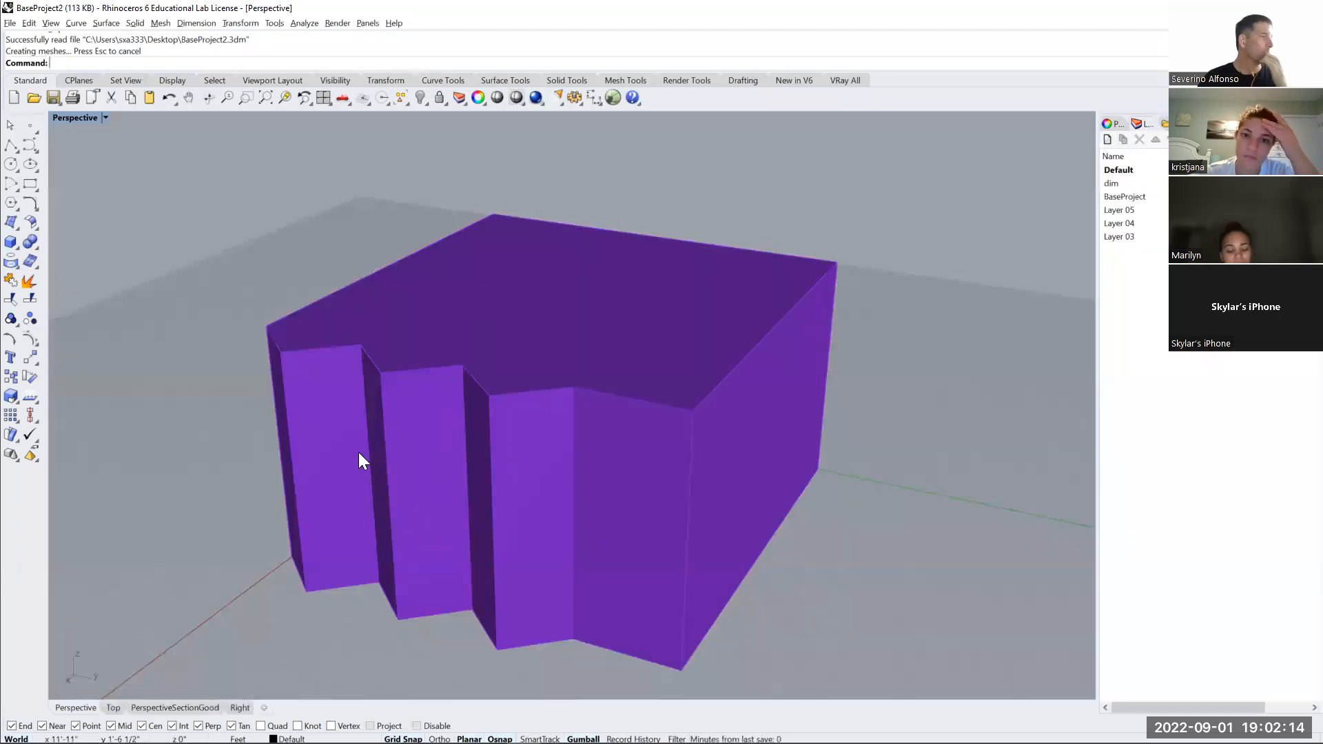
{"action": "right_click_drag", "start_coordinate": [158, 184], "coordinate": [61, 73]}
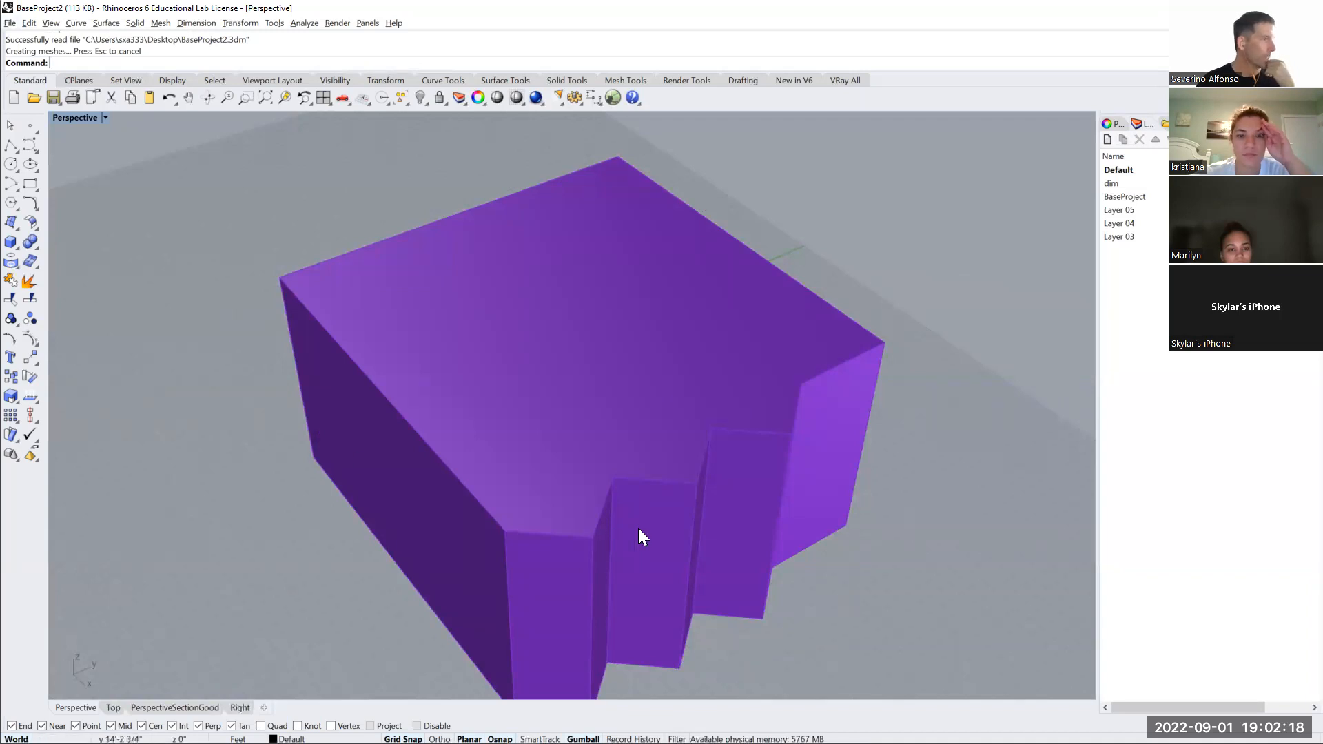
{"action": "scroll", "coordinate": [638, 526], "scroll_direction": "down", "scroll_amount": 4}
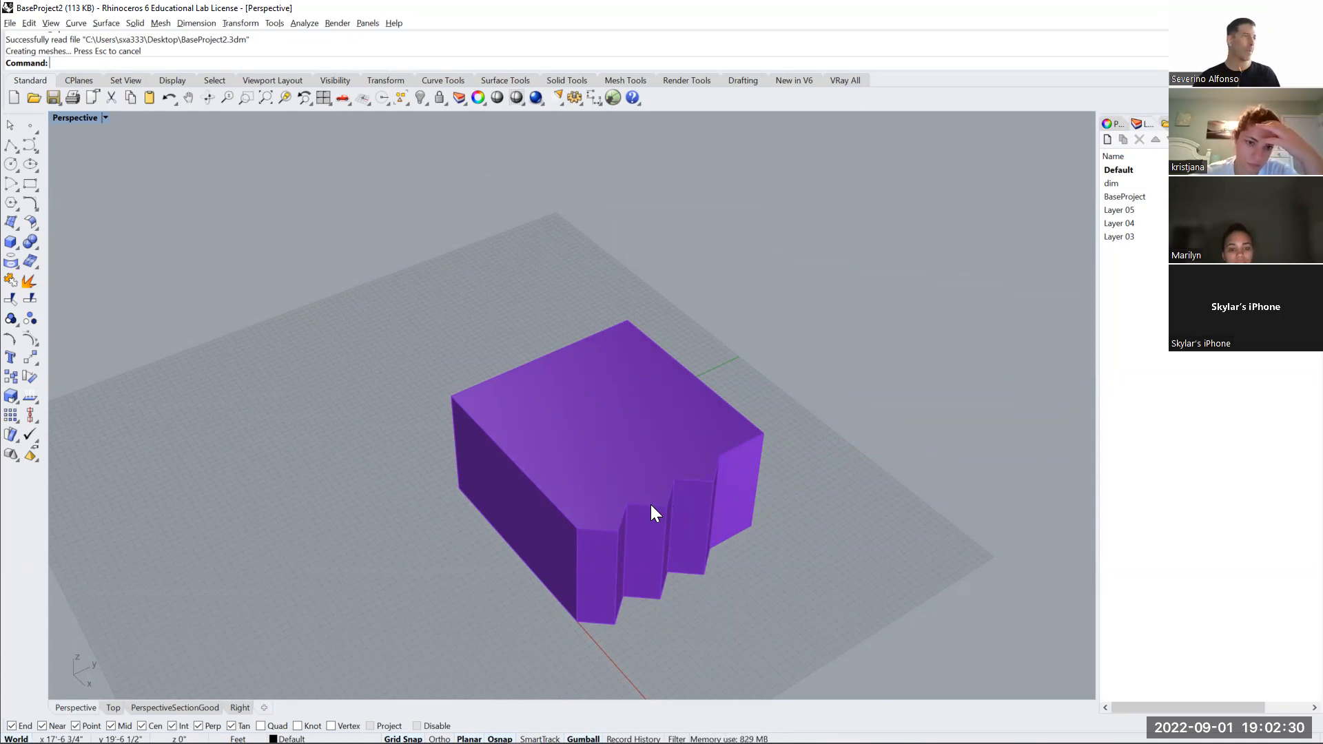
Switch back to InDesign and export the whole panel as a print PDF named FinalPresentation_ARDS-209_Panel1_Section2 on the Desktop
{"action": "key", "text": "alt+Tab"}
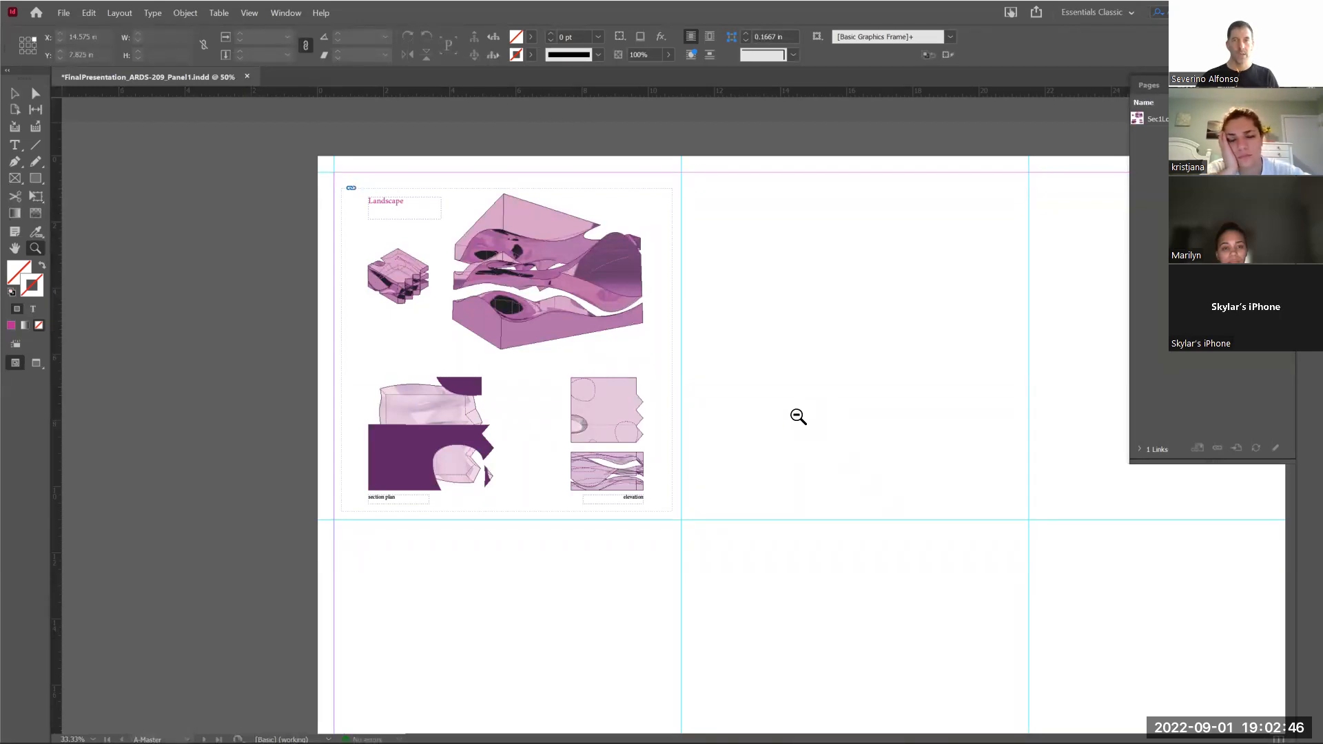
{"action": "left_click", "coordinate": [755, 393], "text": "alt"}
{"action": "left_click_drag", "start_coordinate": [792, 434], "coordinate": [748, 408]}
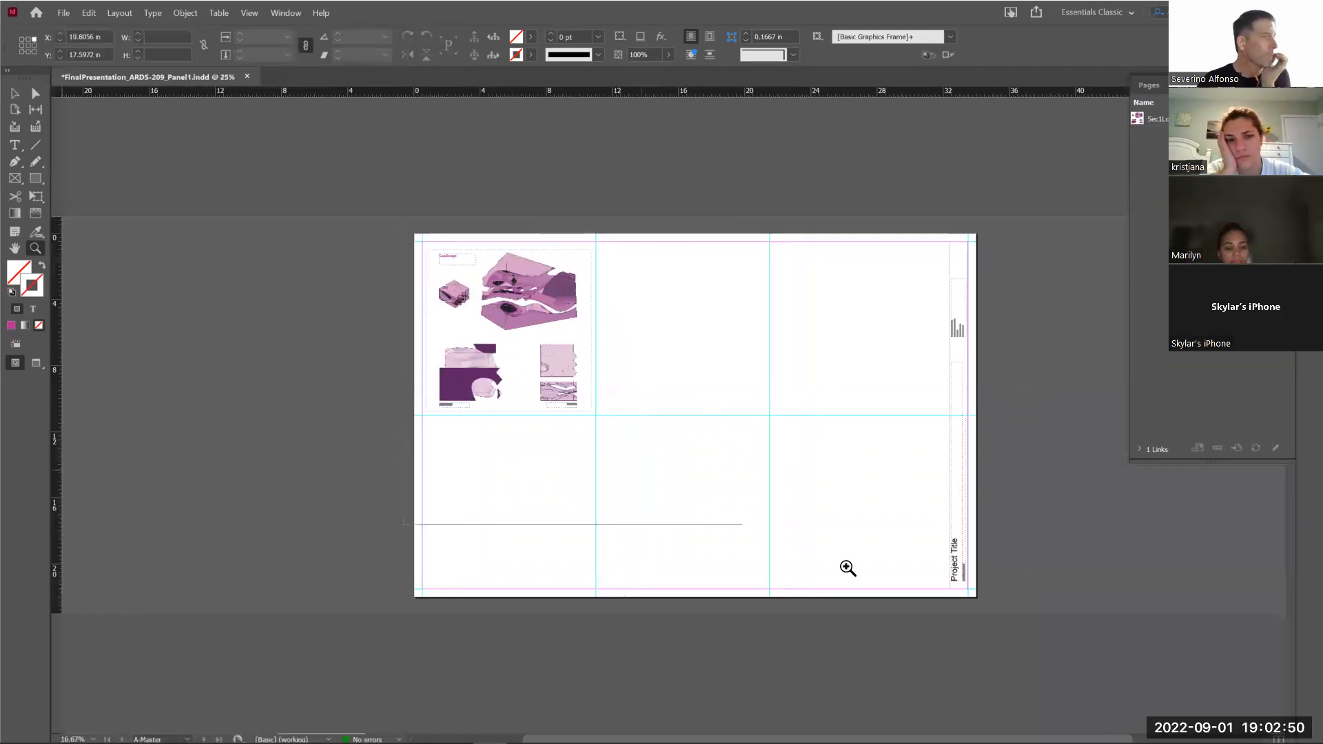
{"action": "left_click", "coordinate": [976, 627]}
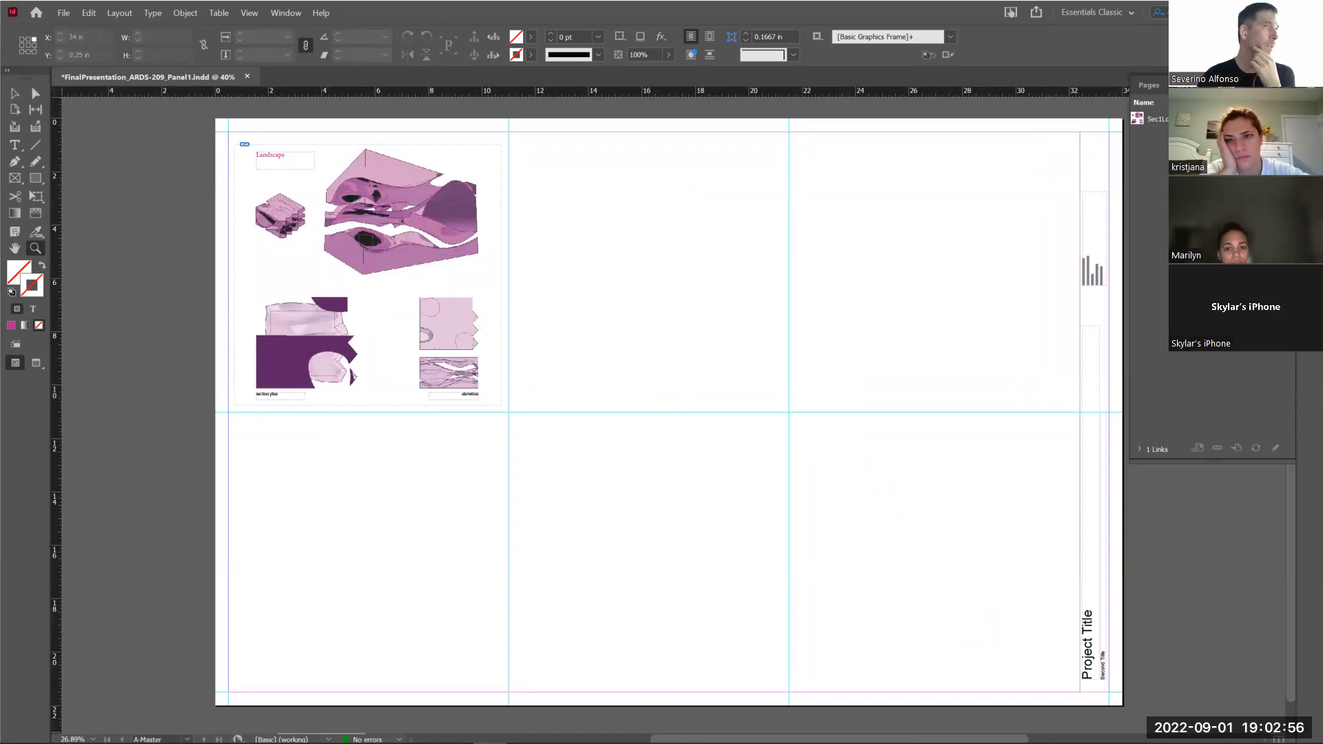
{"action": "left_click", "coordinate": [63, 13]}
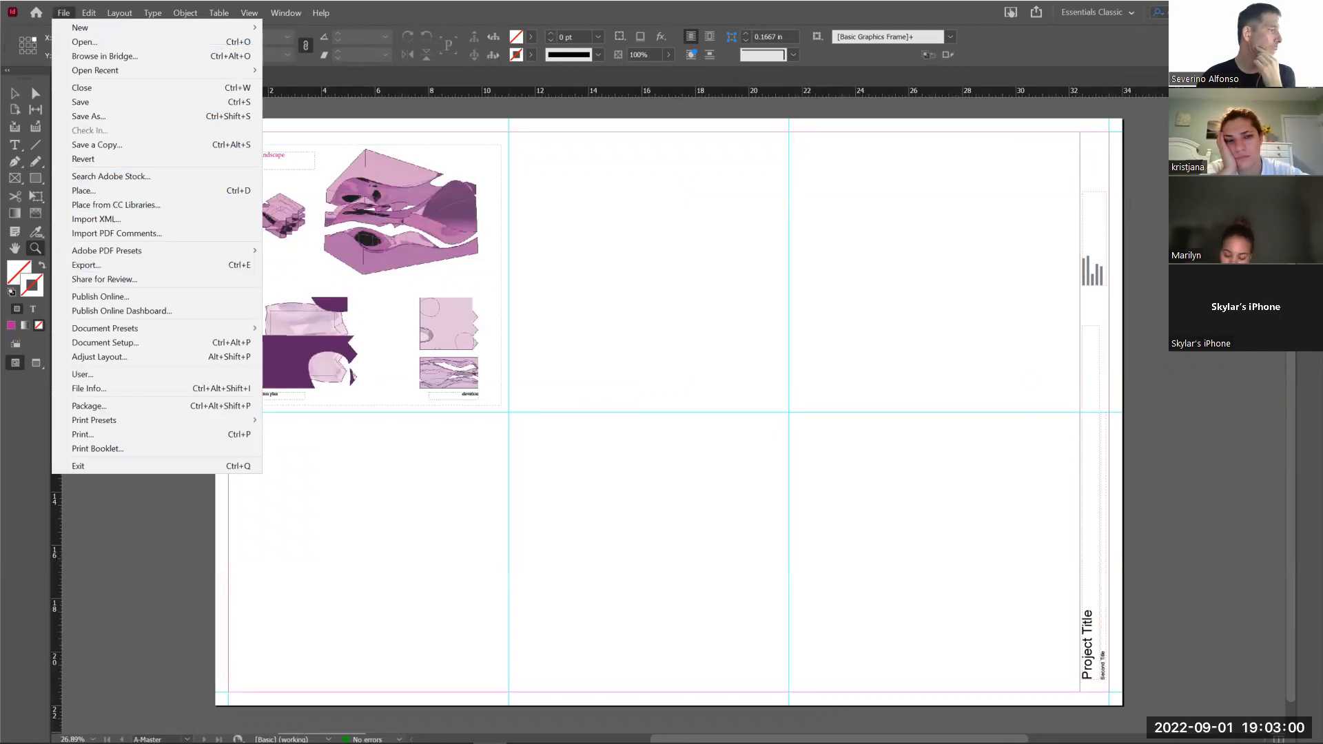
{"action": "left_click", "coordinate": [98, 263]}
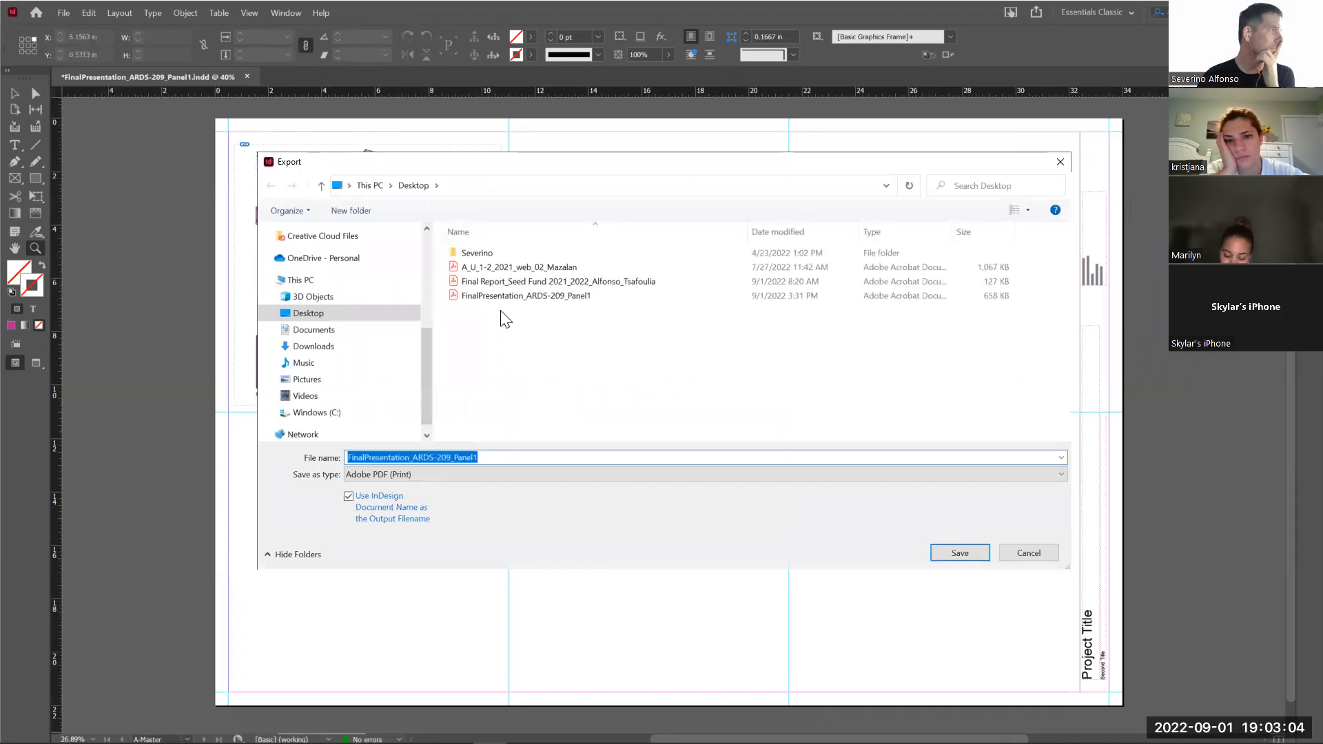
{"action": "left_click", "coordinate": [496, 297]}
{"action": "left_click", "coordinate": [489, 461]}
{"action": "type", "text": "_Section2"}
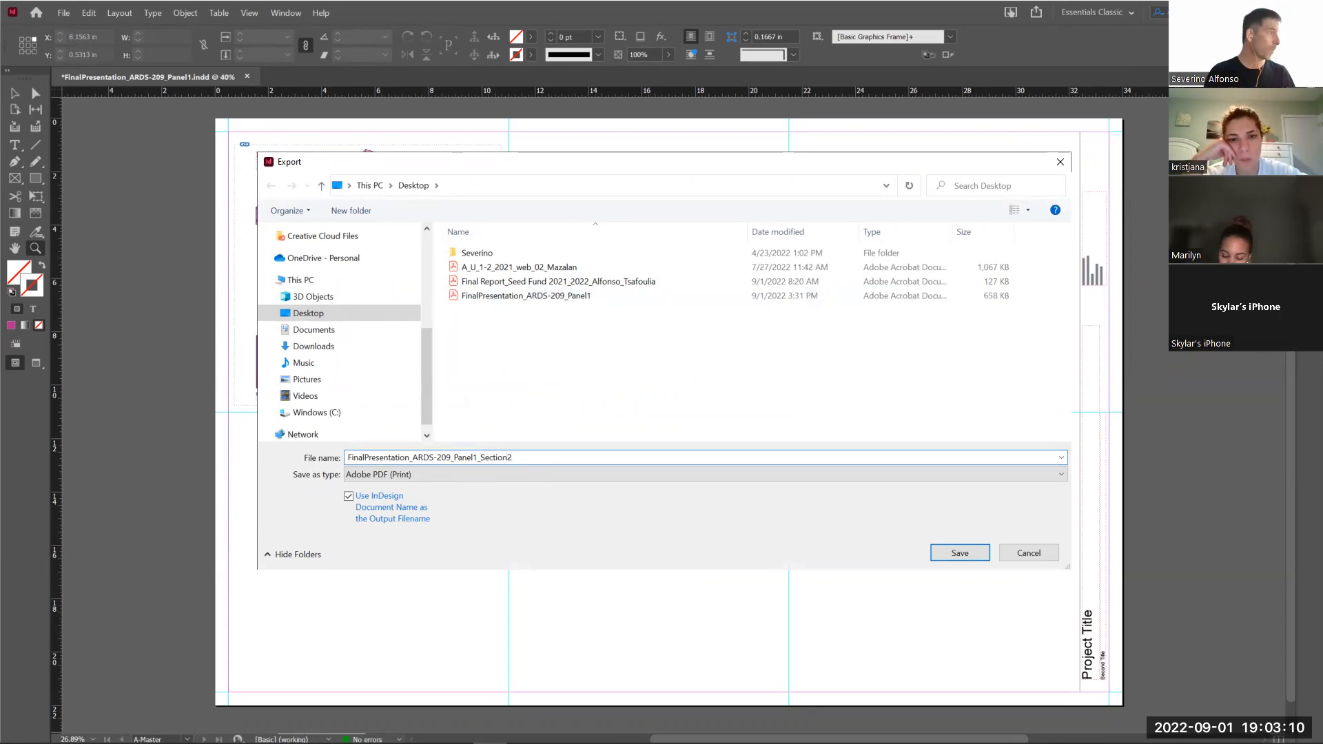
{"action": "key", "text": "Return"}
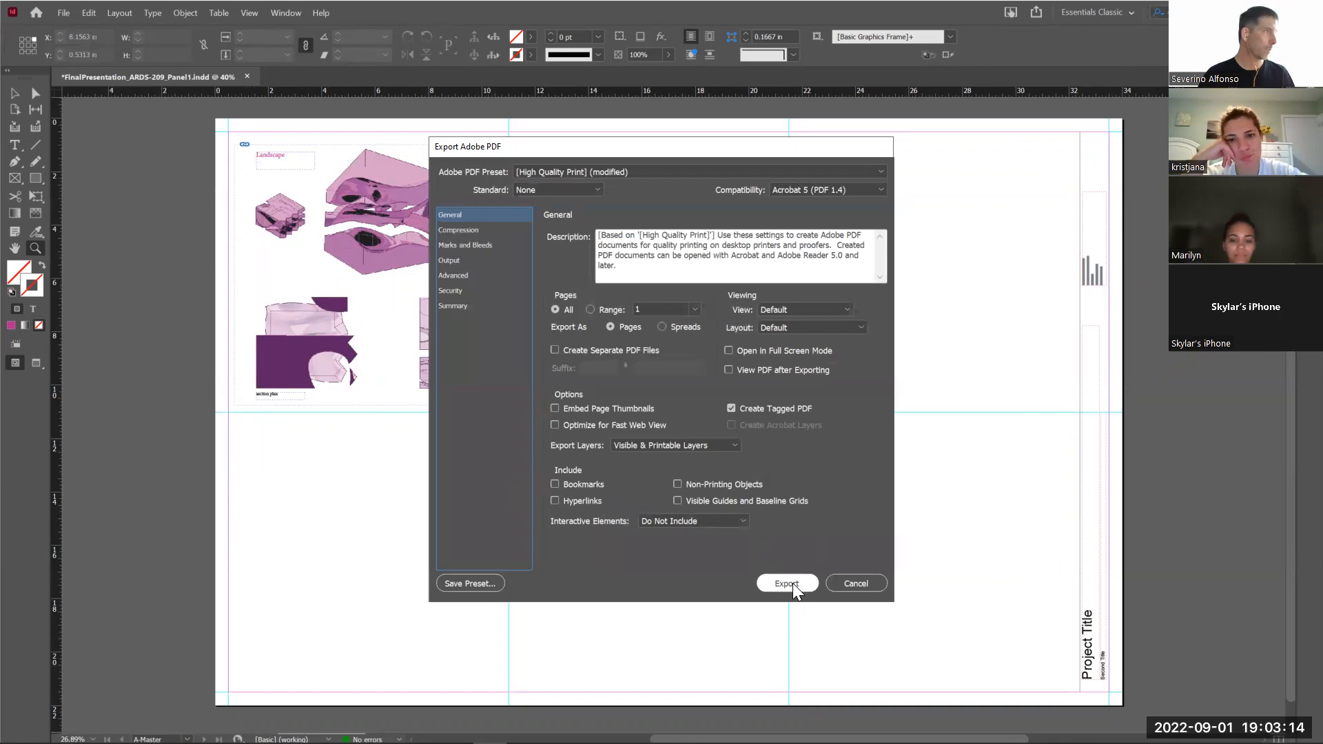
{"action": "left_click", "coordinate": [793, 583]}
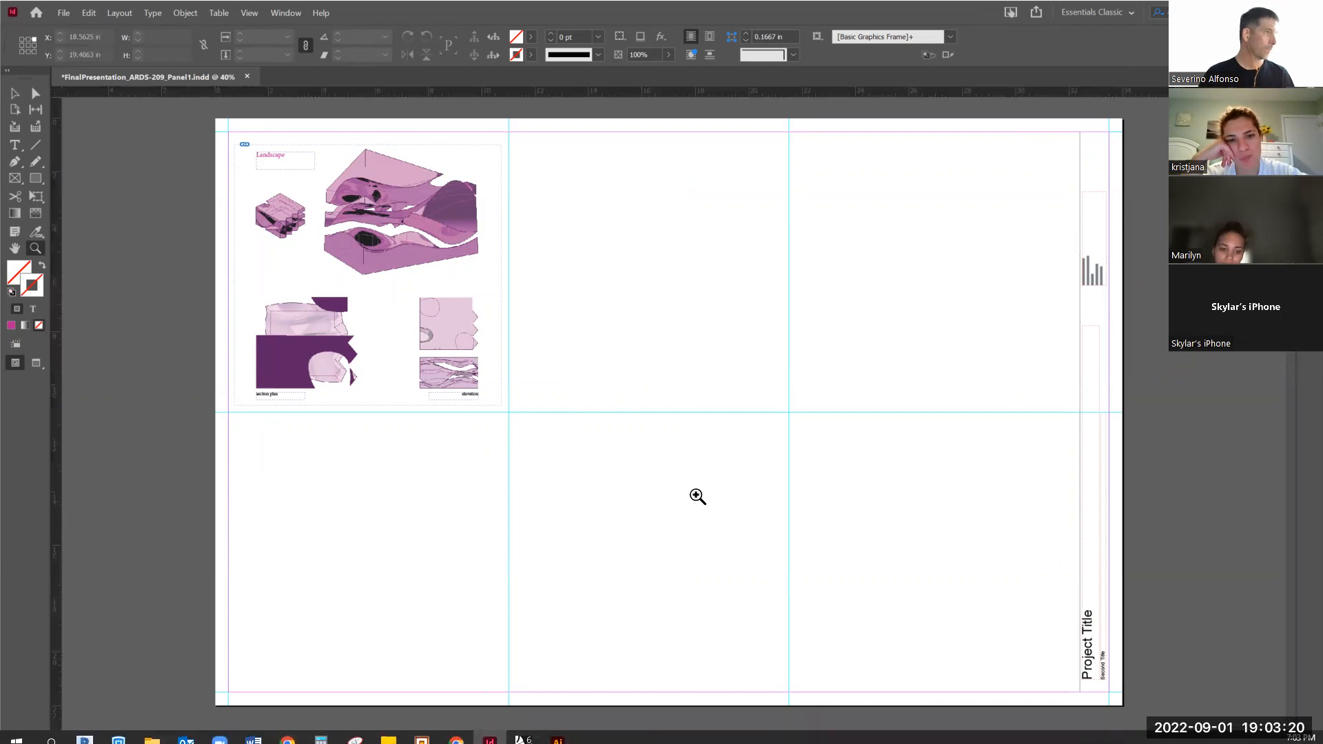
Find the exported FinalPresentation_ARDS-209_Panel1_Section2 PDF in File Explorer and open it with Adobe Acrobat DC
{"action": "key", "text": "super+e"}
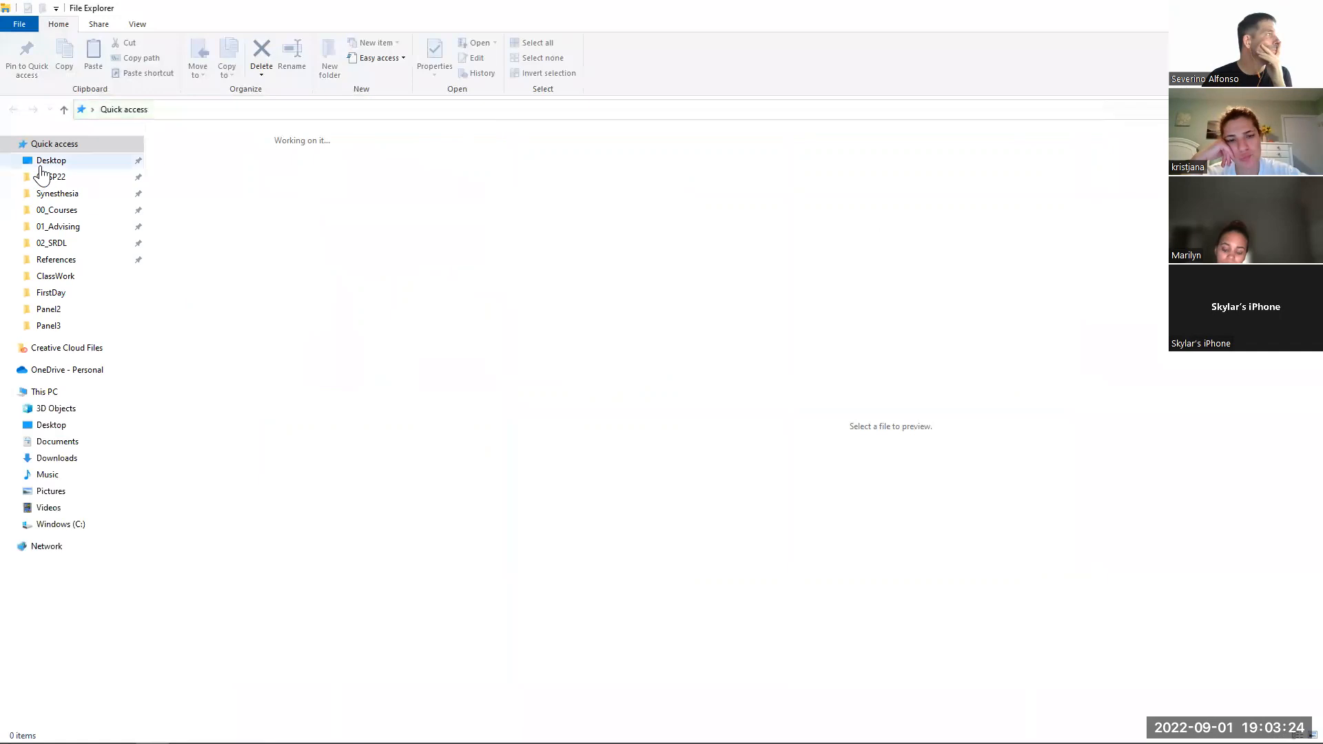
{"action": "double_click", "coordinate": [232, 368]}
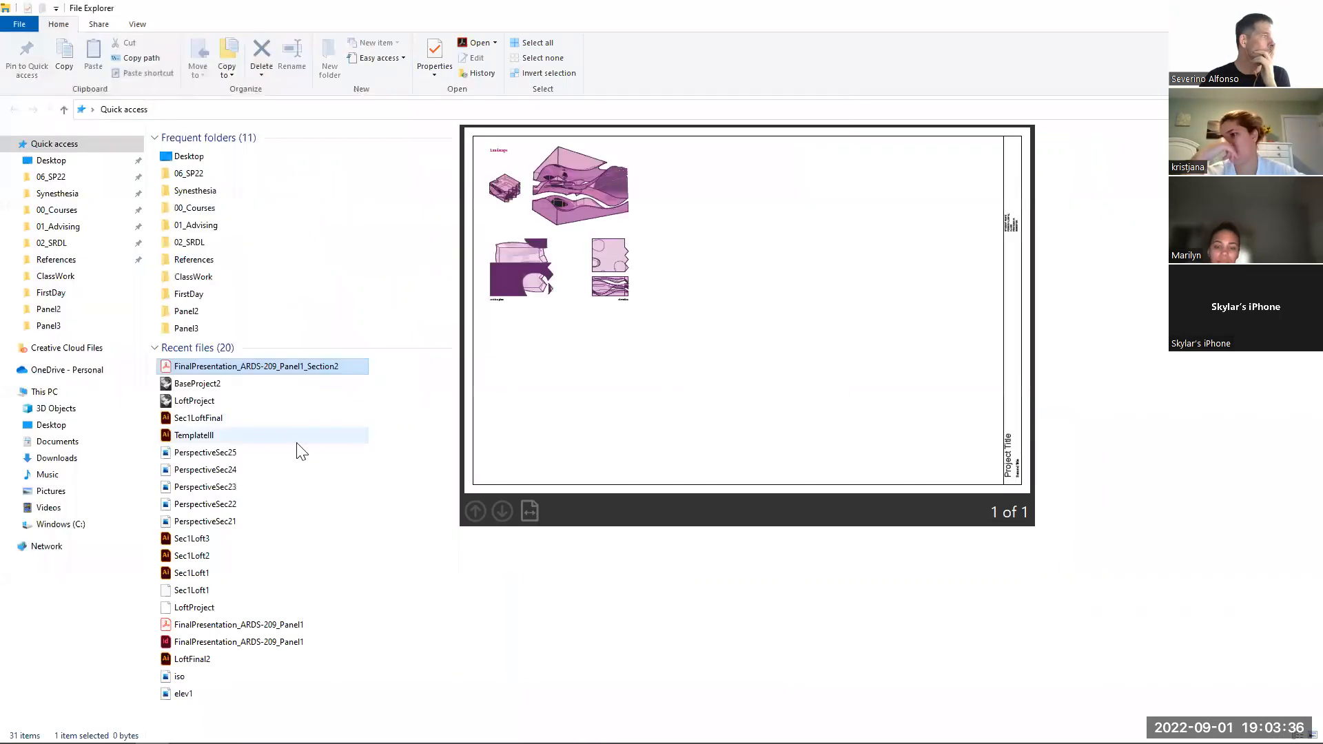
{"action": "double_click", "coordinate": [221, 366]}
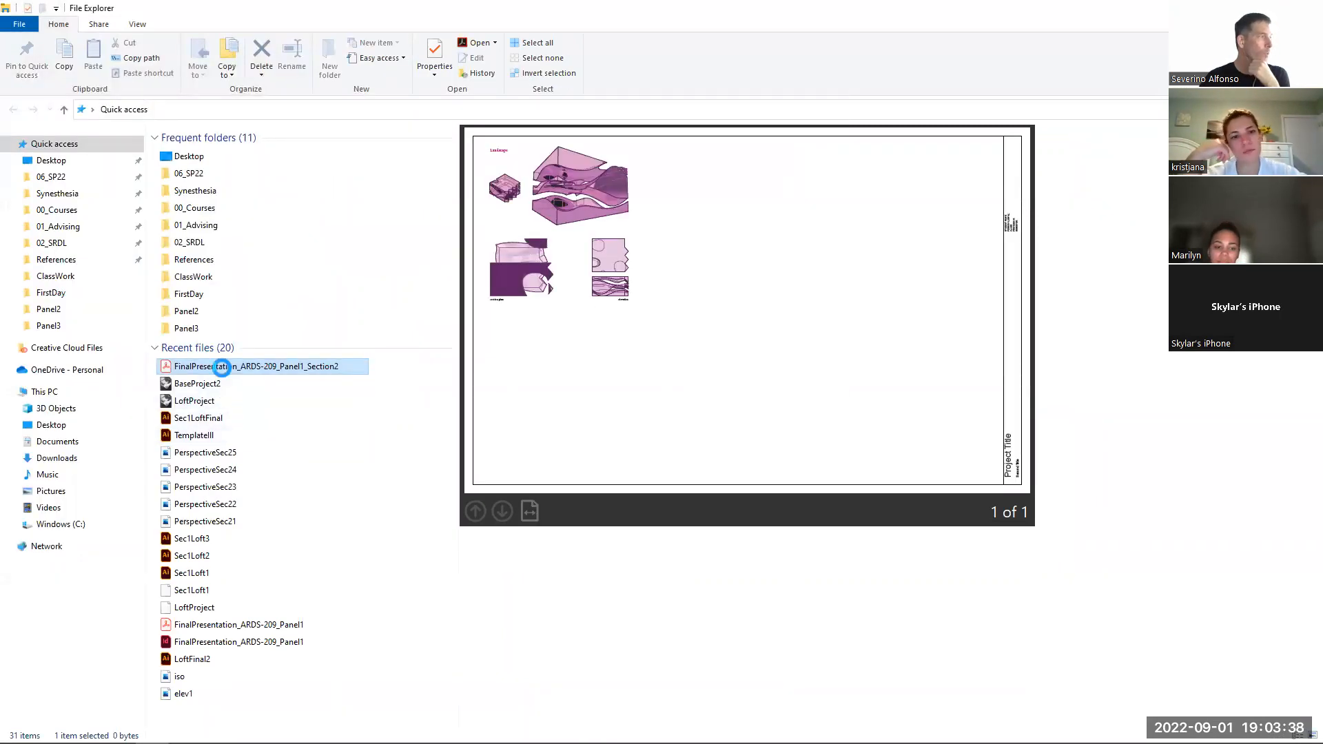
{"action": "right_click", "coordinate": [221, 368]}
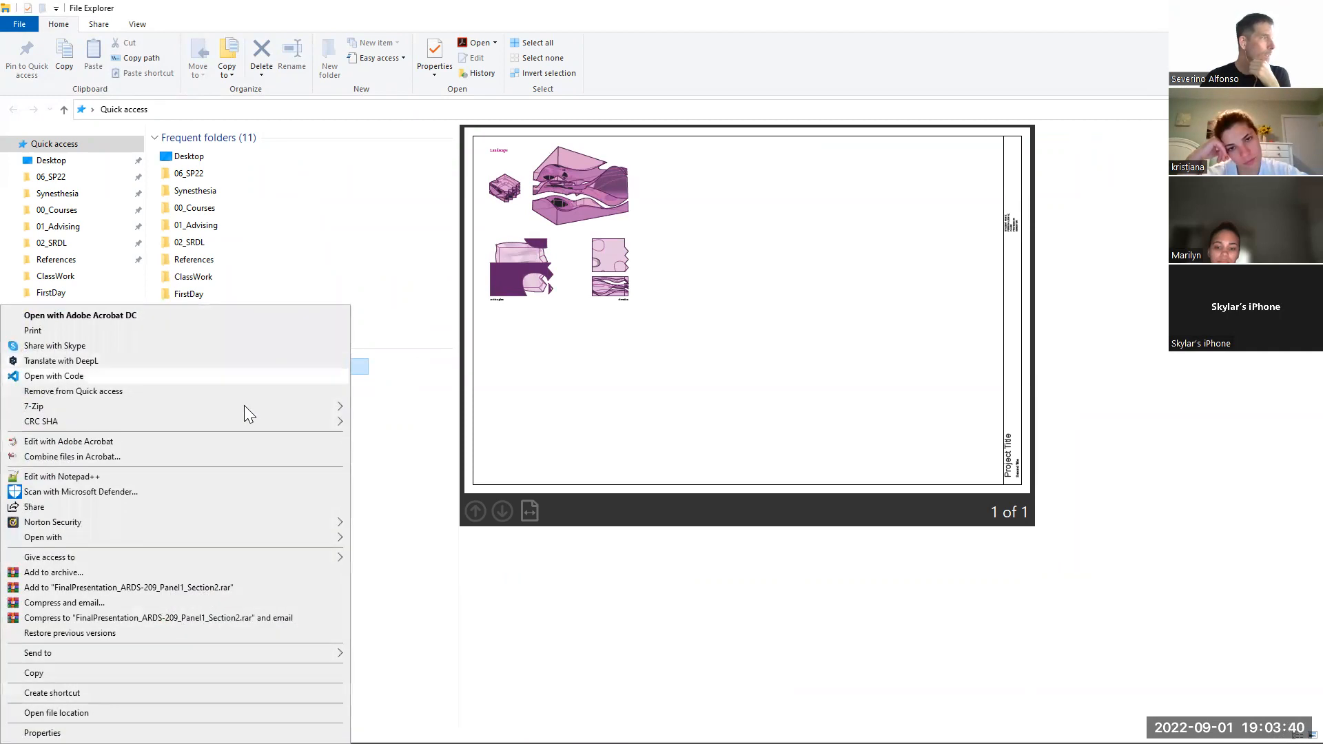
{"action": "mouse_move", "coordinate": [229, 542]}
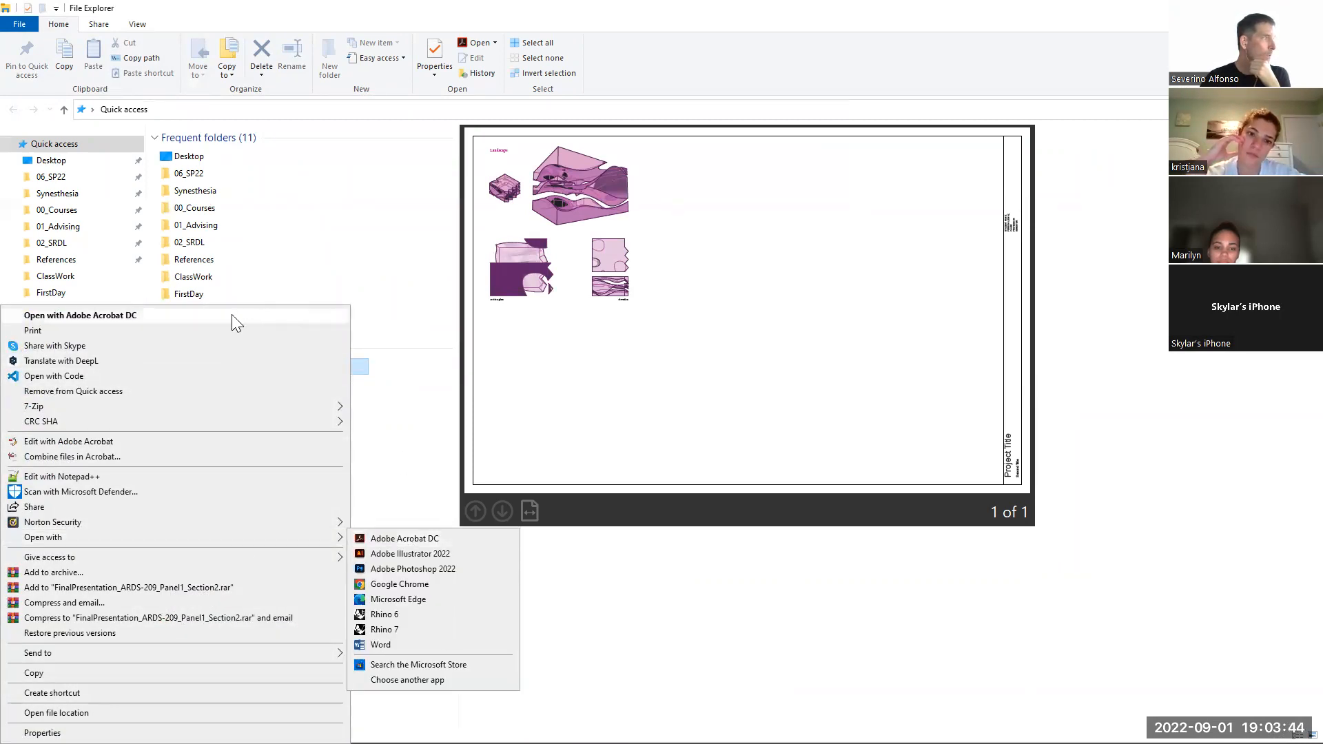
{"action": "left_click", "coordinate": [186, 317]}
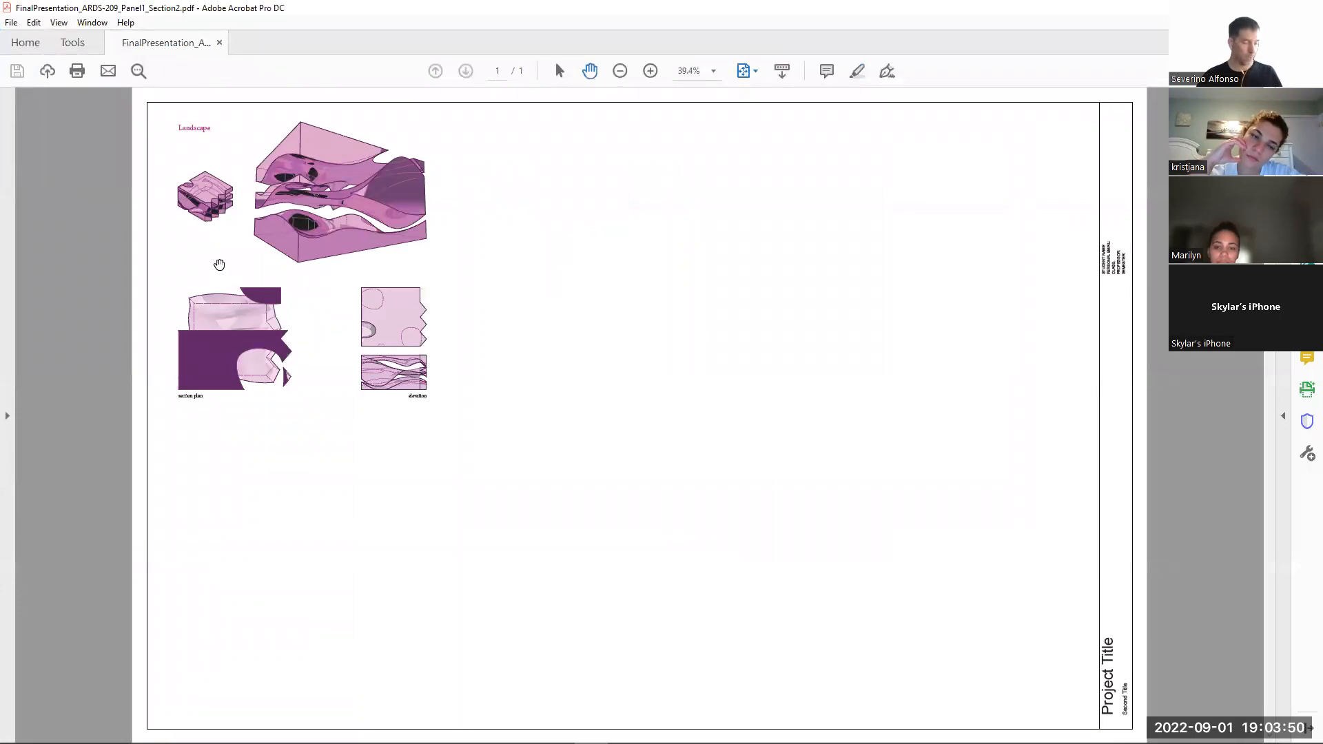
Examine the exported PDF's line quality, dashed lines and labels up close around the elevation and section plan
{"action": "scroll", "coordinate": [219, 264], "scroll_direction": "up", "scroll_amount": 2, "text": "ctrl"}
{"action": "scroll", "coordinate": [350, 424], "scroll_direction": "up", "scroll_amount": 4, "text": "ctrl"}
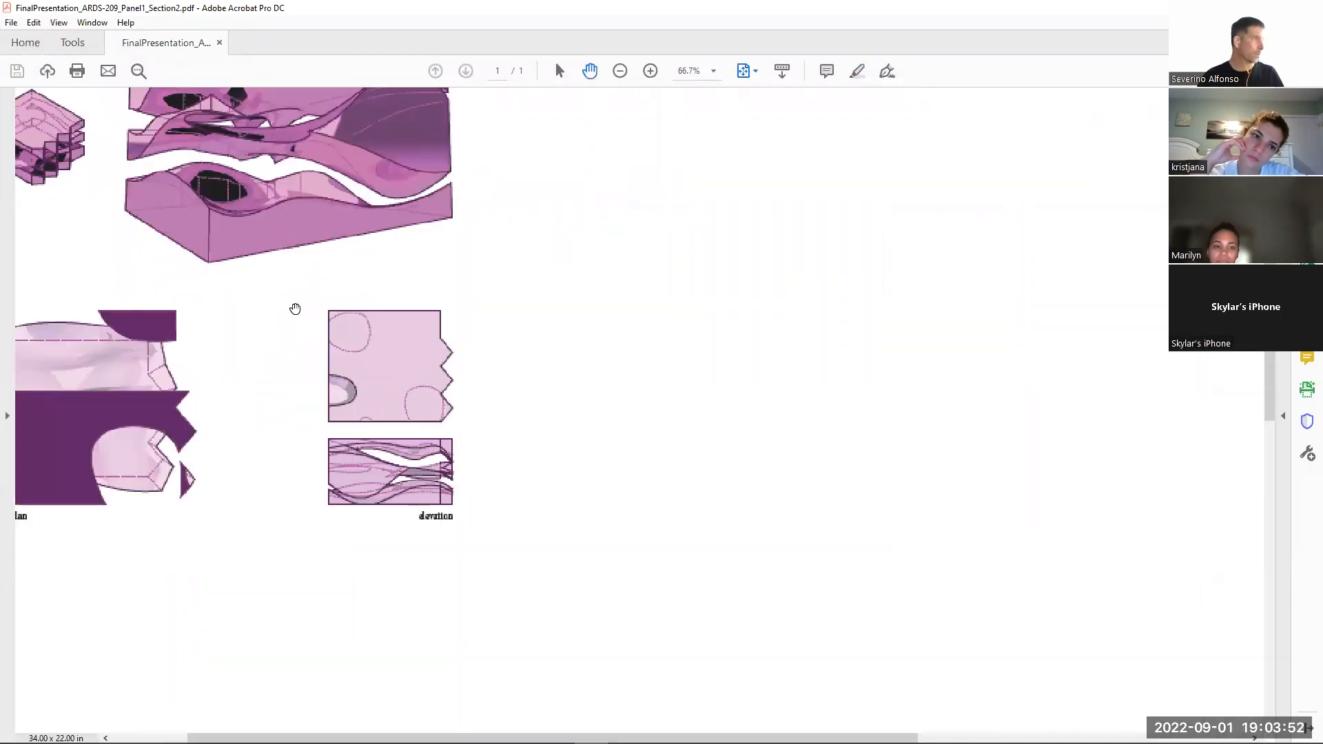
{"action": "scroll", "coordinate": [360, 474], "scroll_direction": "up", "scroll_amount": 4, "text": "ctrl"}
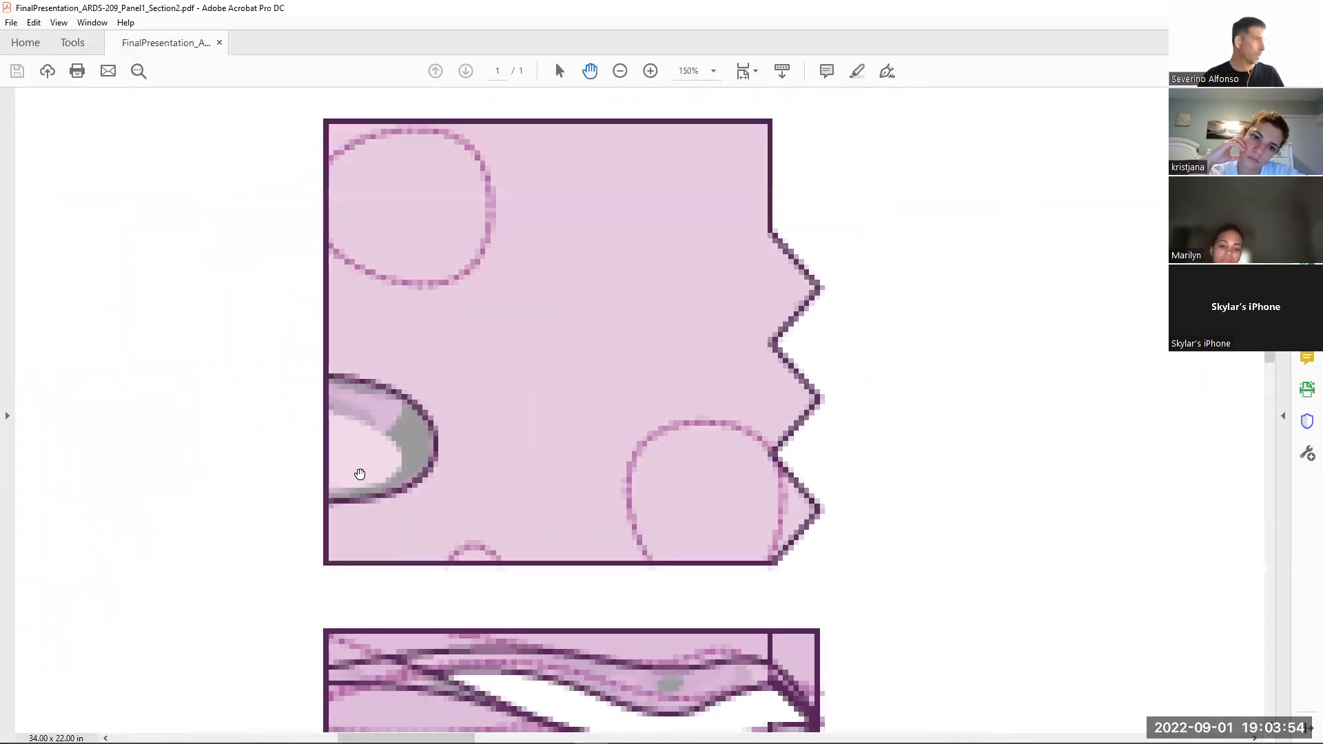
{"action": "scroll", "coordinate": [462, 410], "scroll_direction": "down", "scroll_amount": 5, "text": "ctrl"}
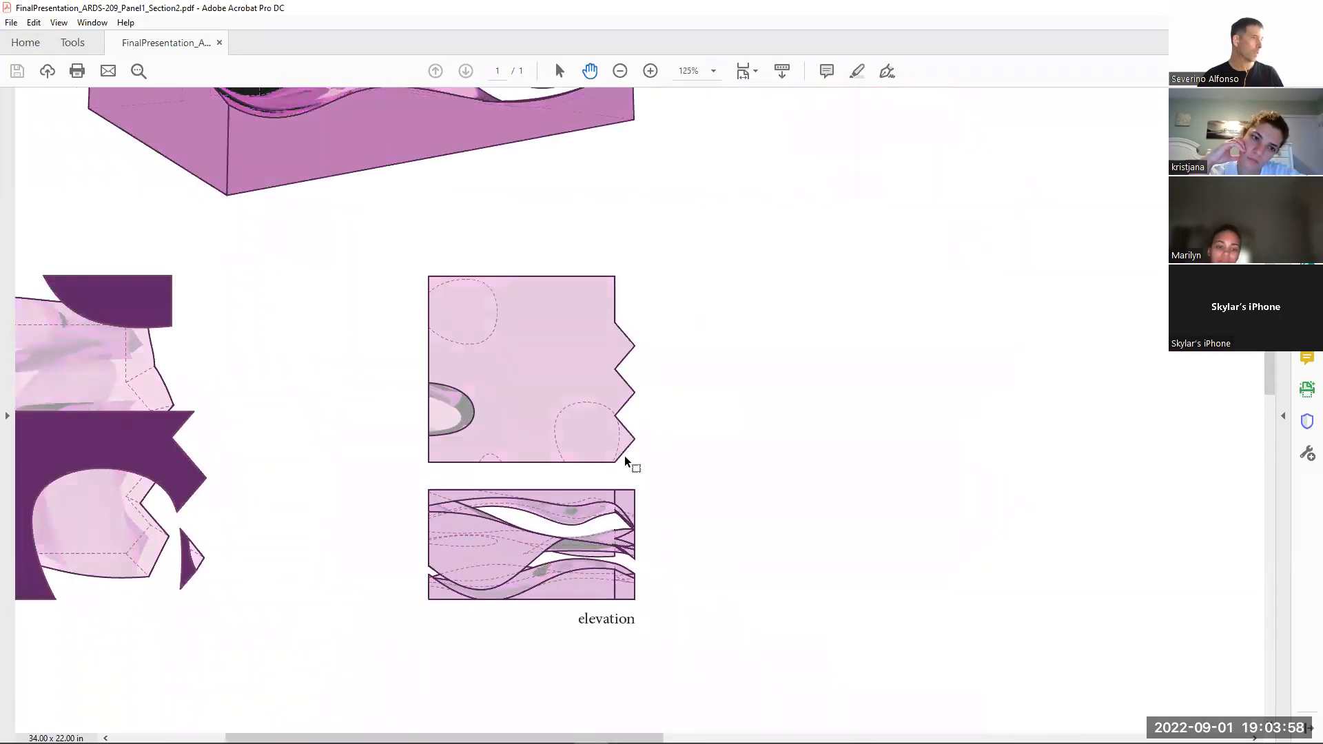
{"action": "scroll", "coordinate": [627, 462], "scroll_direction": "down", "scroll_amount": 2, "text": "ctrl"}
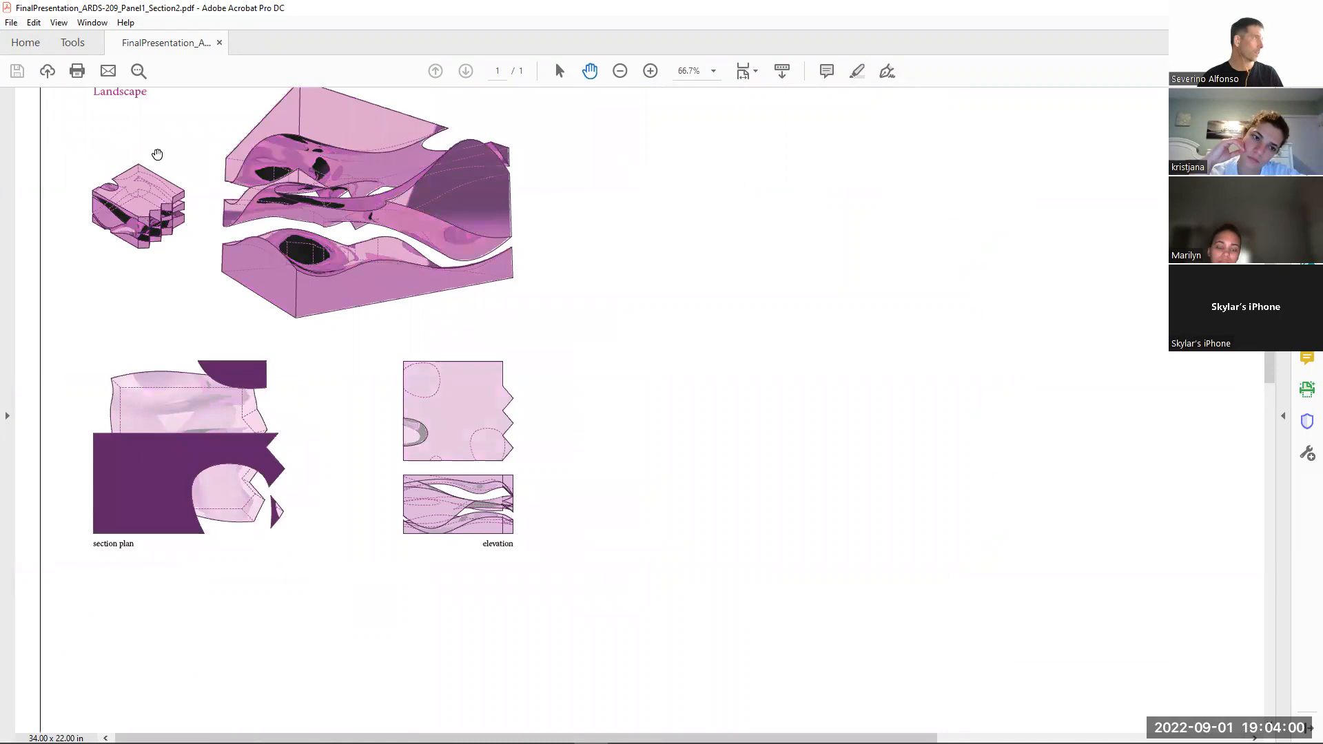
View the whole exported page, look over its print preview, and check the page dimensions
{"action": "key", "text": "ctrl+0"}
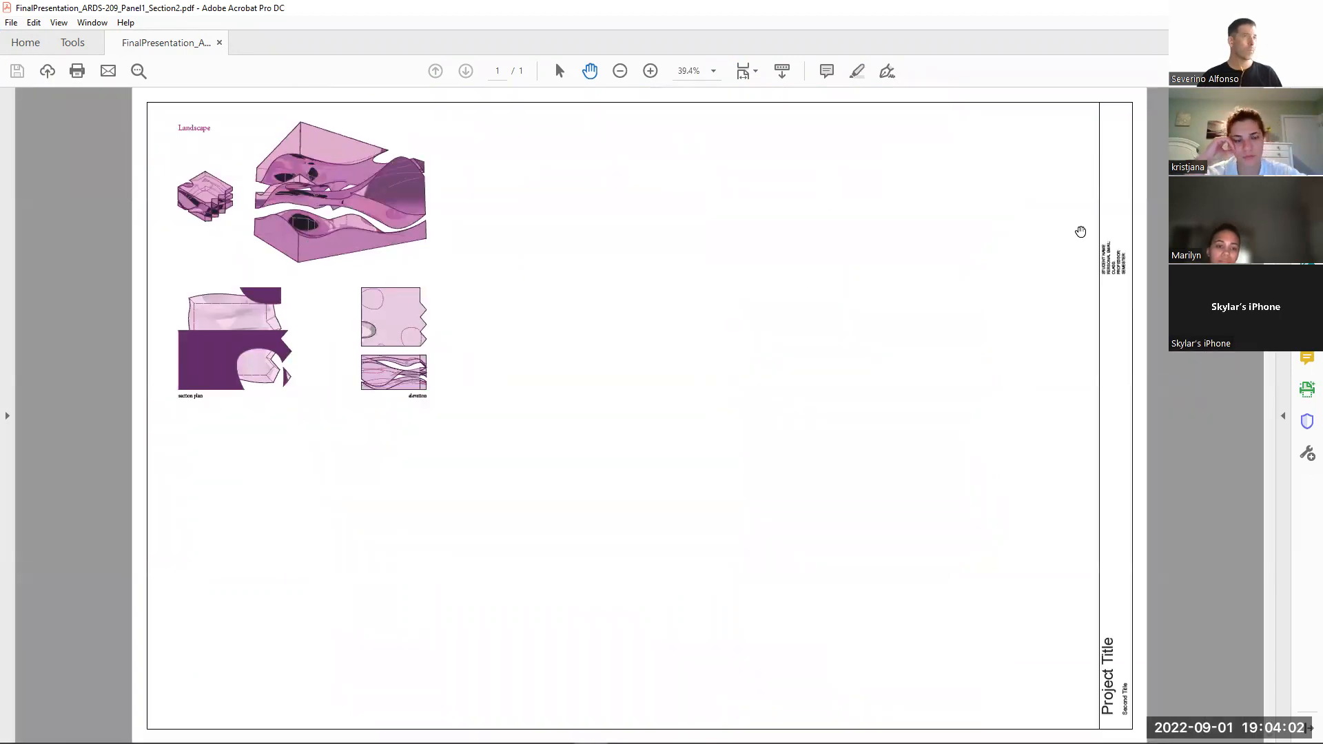
{"action": "left_click", "coordinate": [11, 23]}
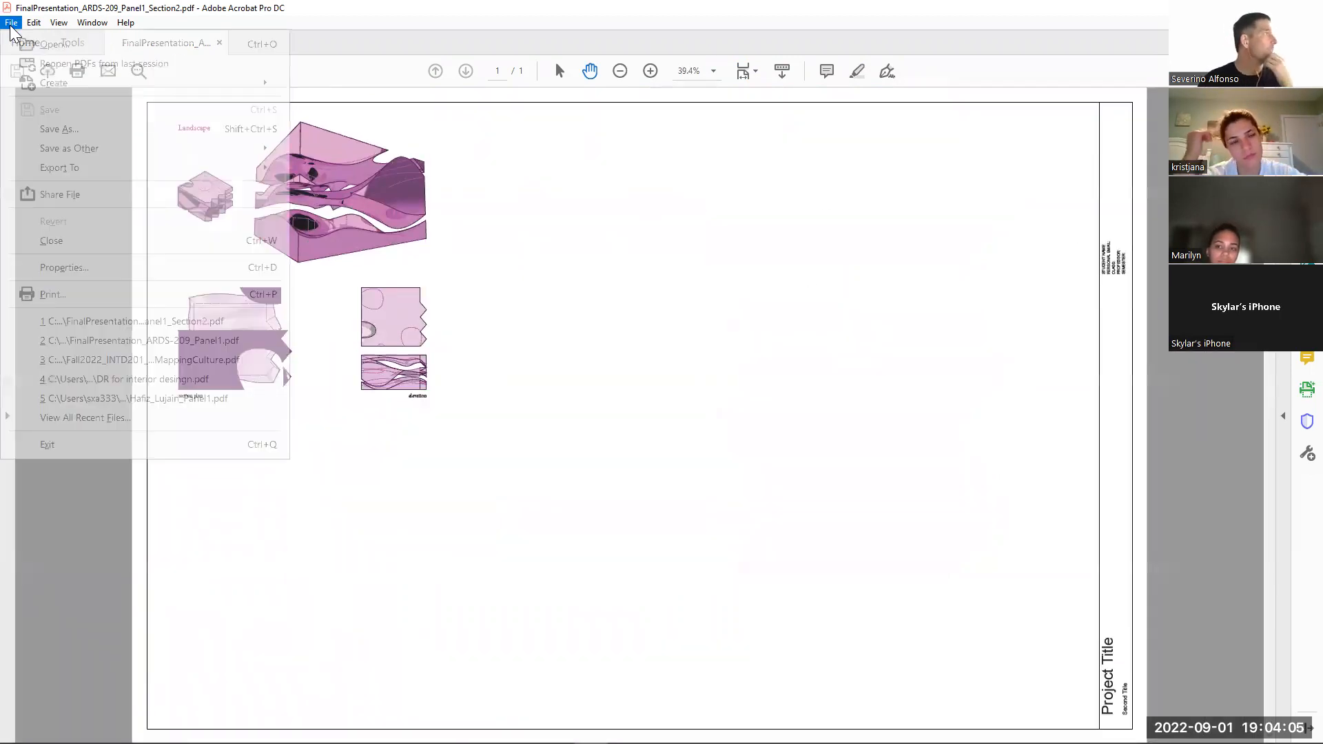
{"action": "left_click", "coordinate": [54, 295]}
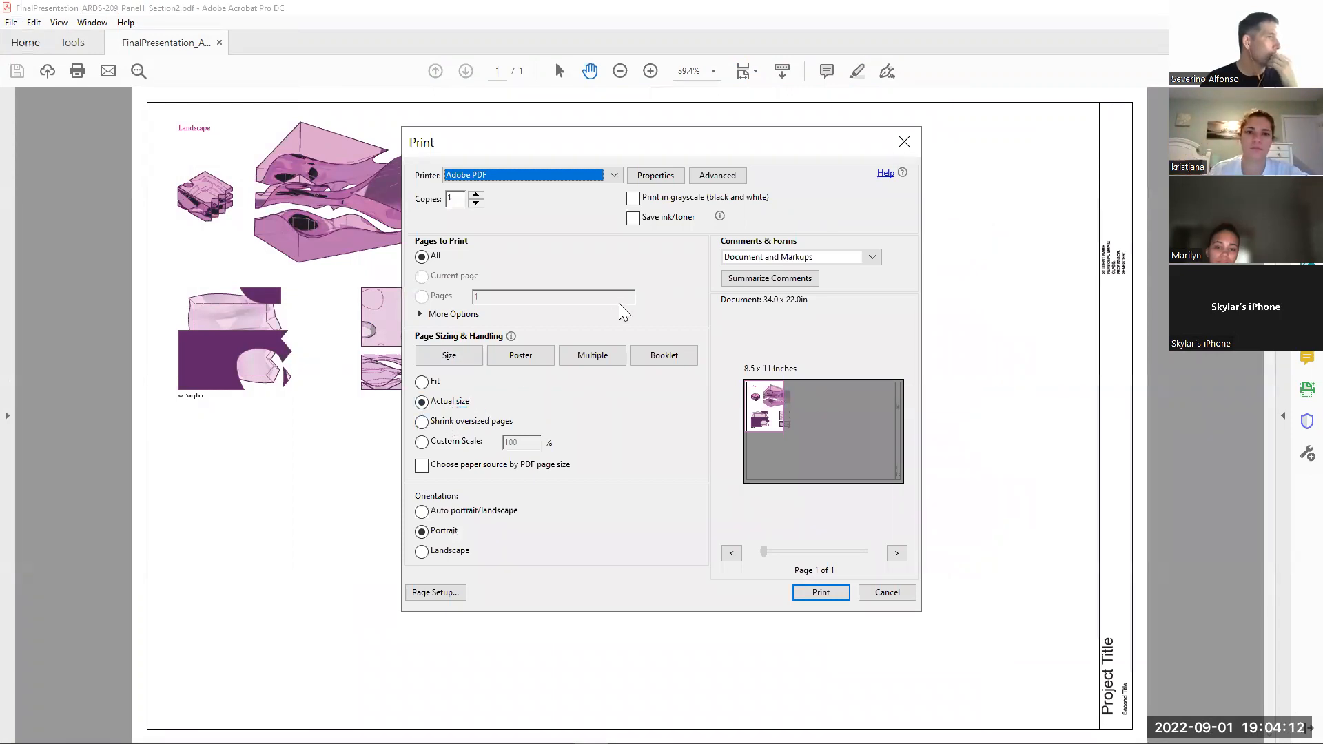
{"action": "left_click", "coordinate": [904, 145]}
{"action": "mouse_move", "coordinate": [29, 717]}
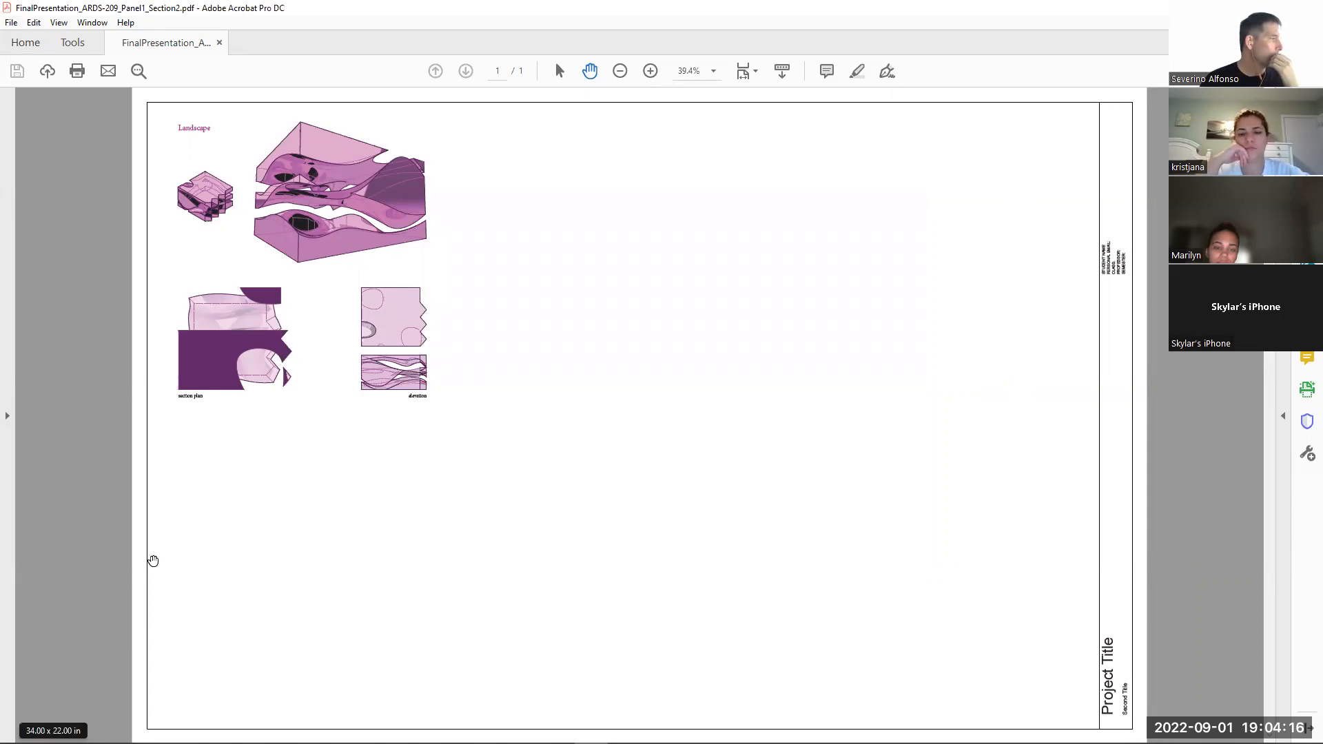
{"action": "mouse_move", "coordinate": [129, 661]}
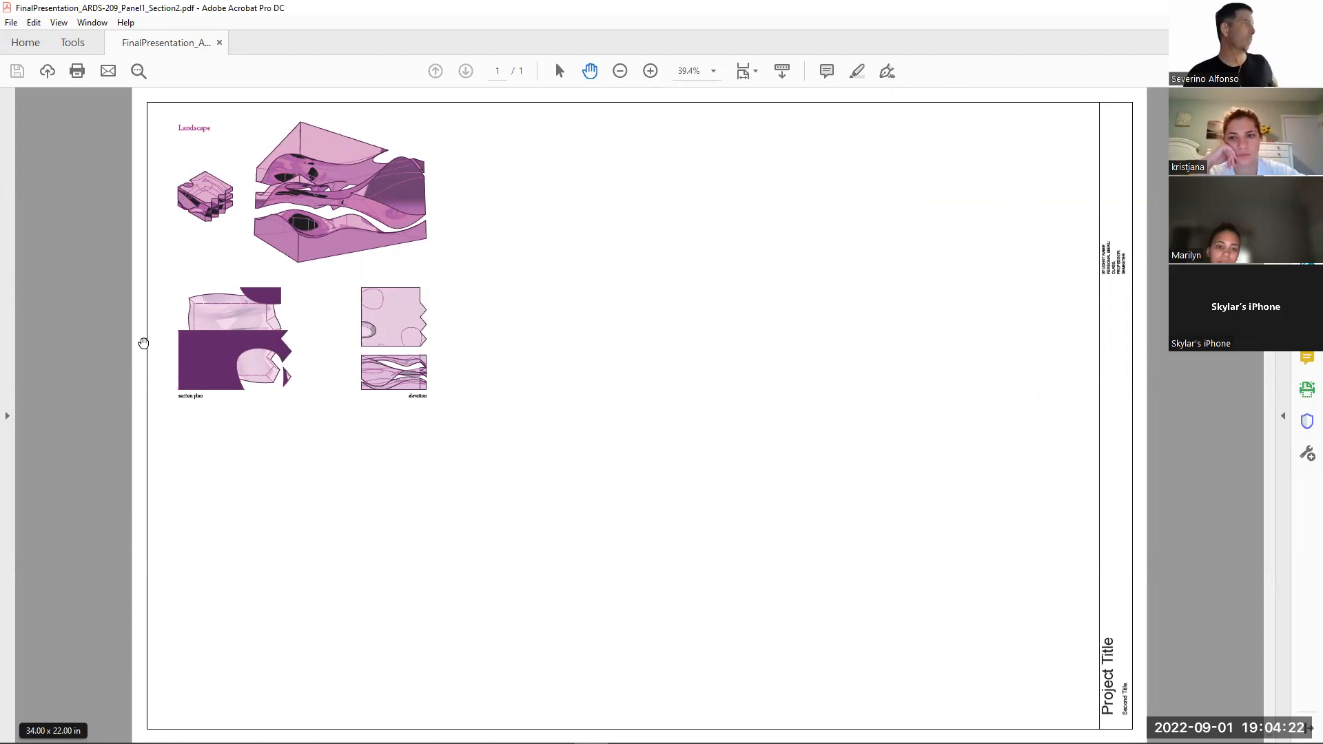
{"action": "mouse_move", "coordinate": [20, 641]}
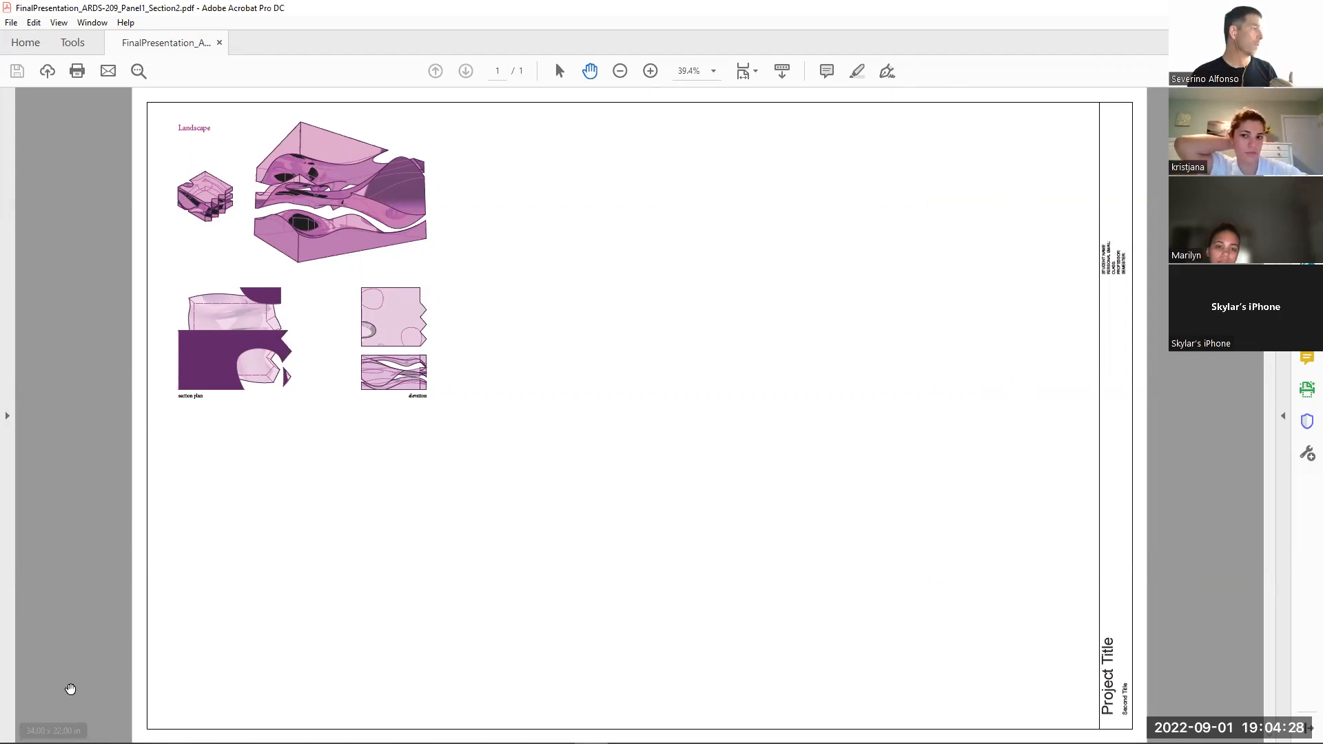
{"action": "mouse_move", "coordinate": [79, 684]}
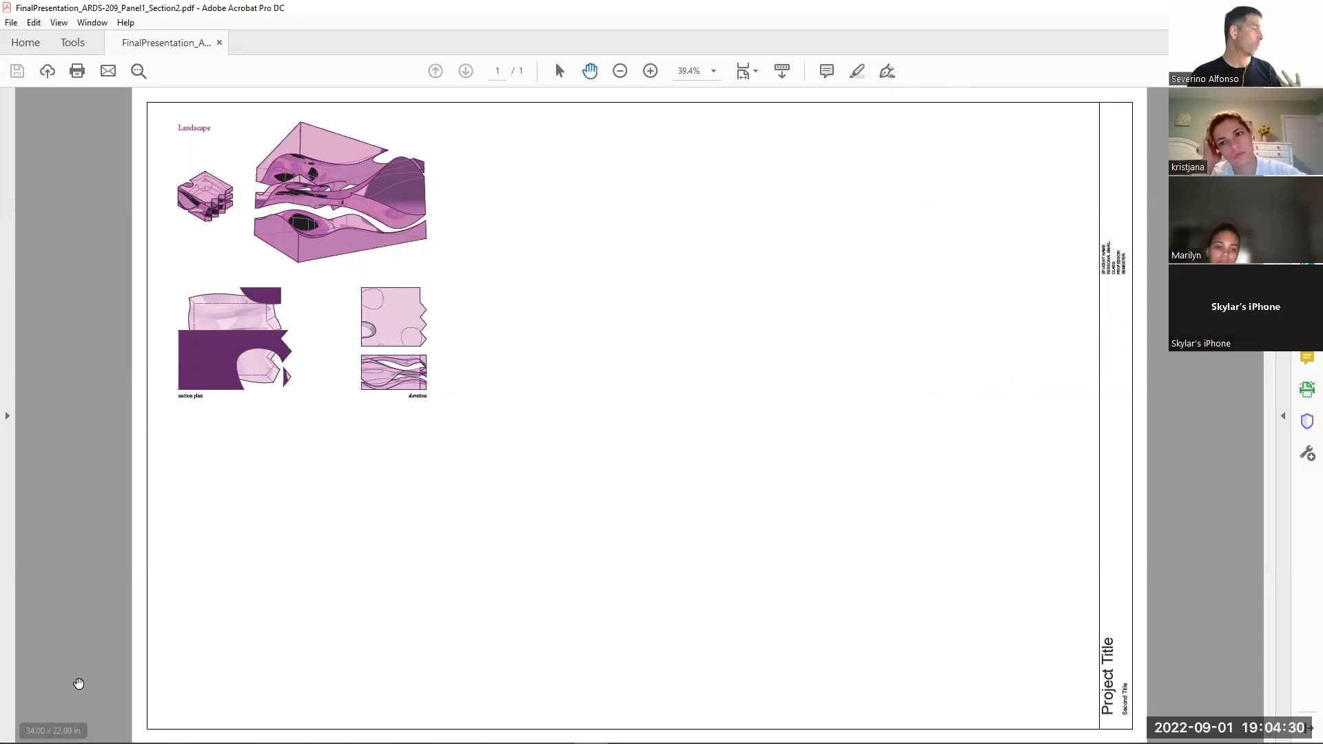
Start a print setup for the exported PDF and choose the \\ps\A&D-5913607 printer
{"action": "left_click", "coordinate": [11, 22]}
{"action": "left_click", "coordinate": [53, 295]}
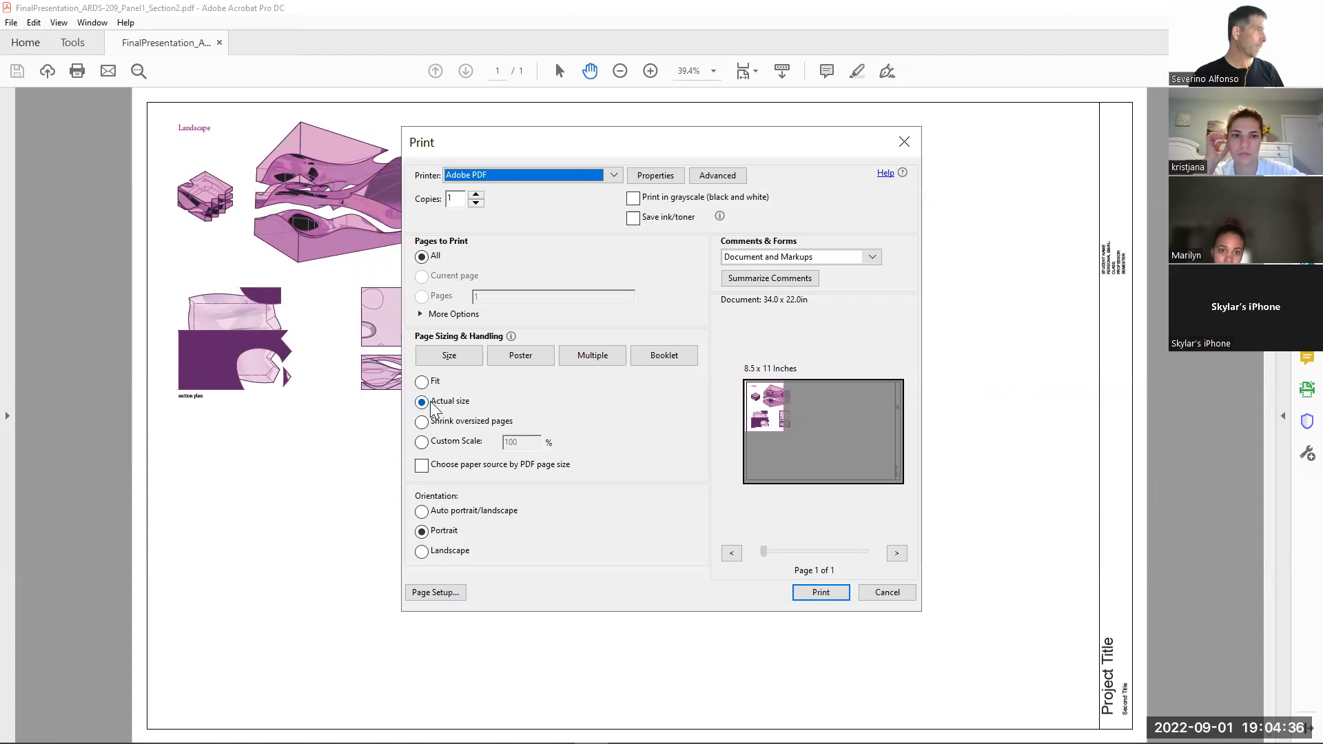
{"action": "left_click", "coordinate": [556, 176]}
{"action": "scroll", "coordinate": [610, 237], "scroll_direction": "up", "scroll_amount": 2}
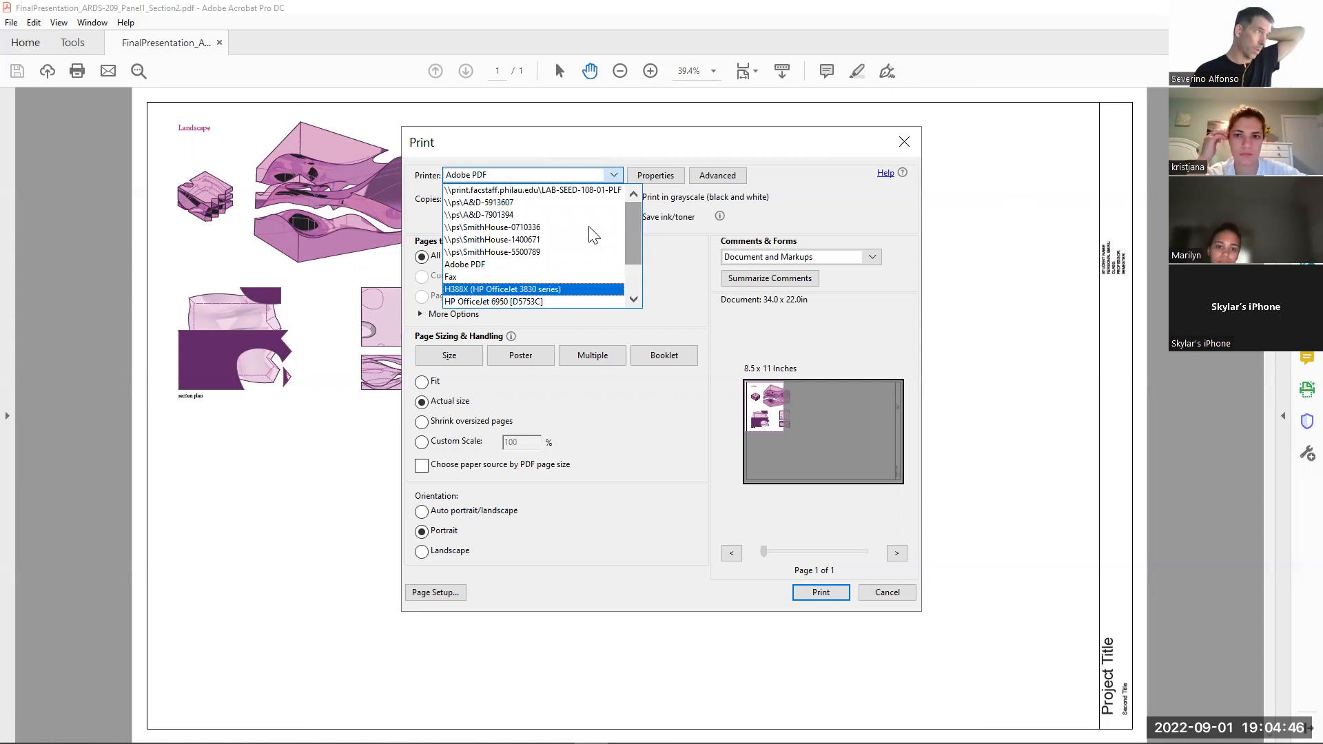
{"action": "left_click", "coordinate": [500, 202]}
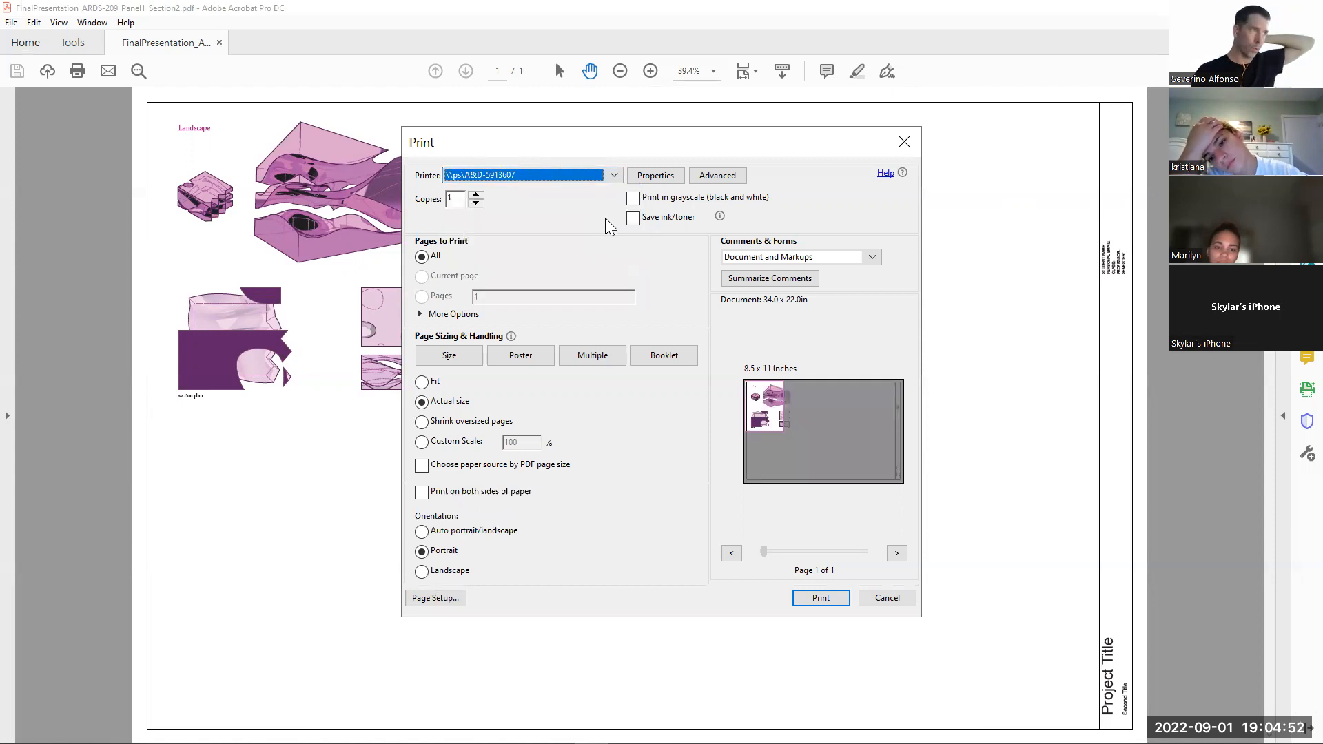
Set the printer's print size and page size to Ledger (11 x 17) in its properties
{"action": "left_click", "coordinate": [665, 176]}
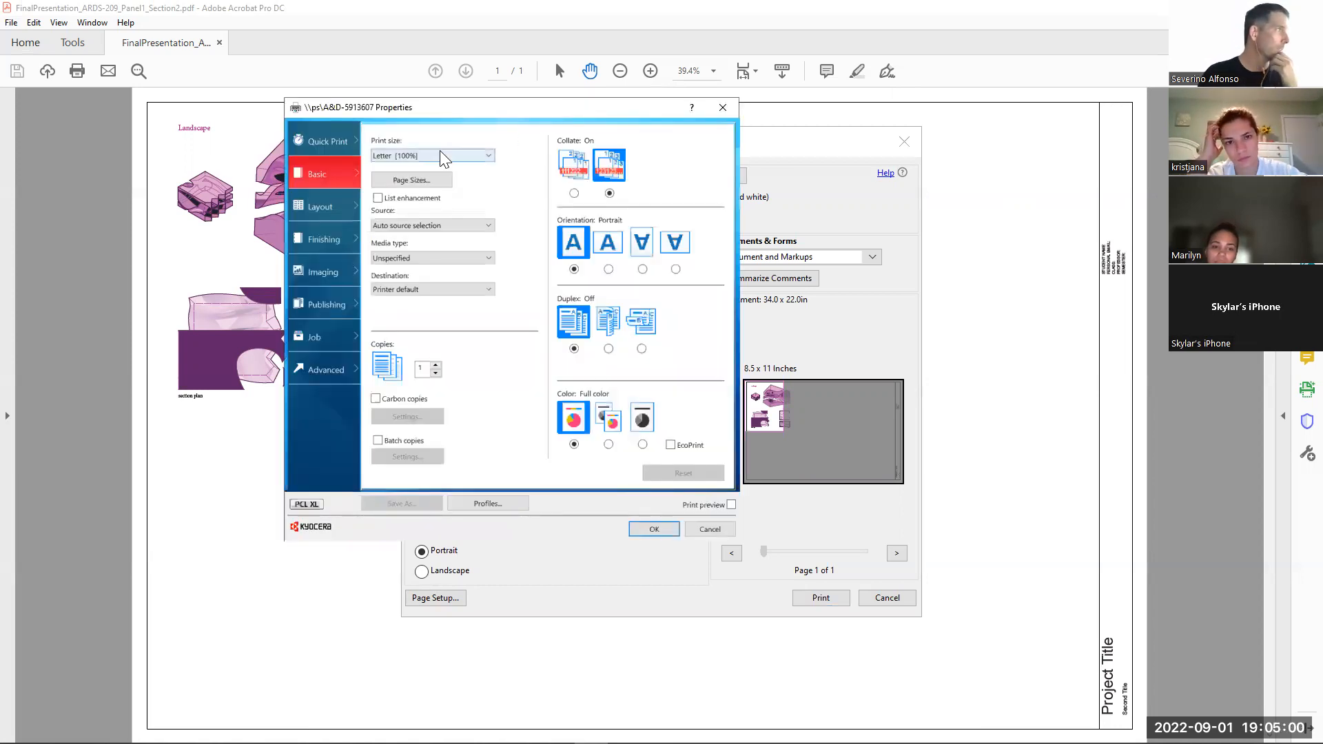
{"action": "left_click", "coordinate": [440, 153]}
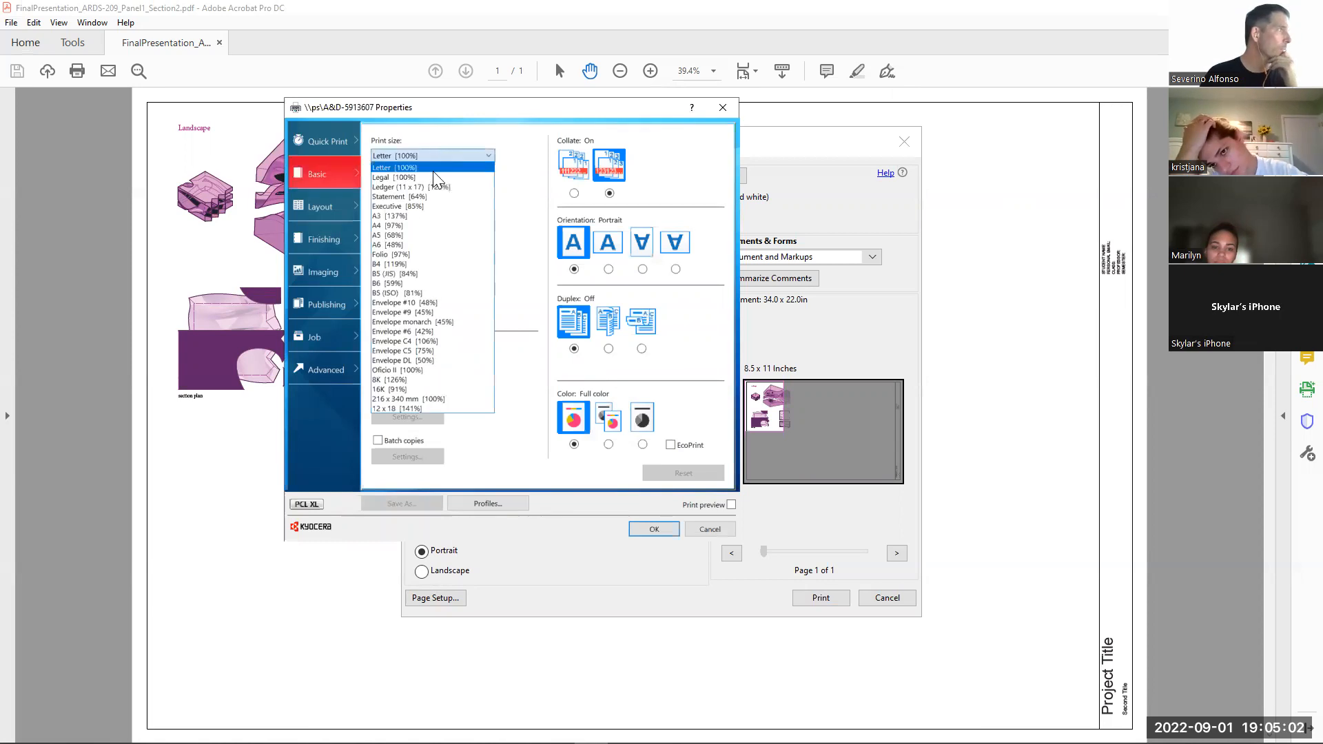
{"action": "left_click", "coordinate": [410, 186]}
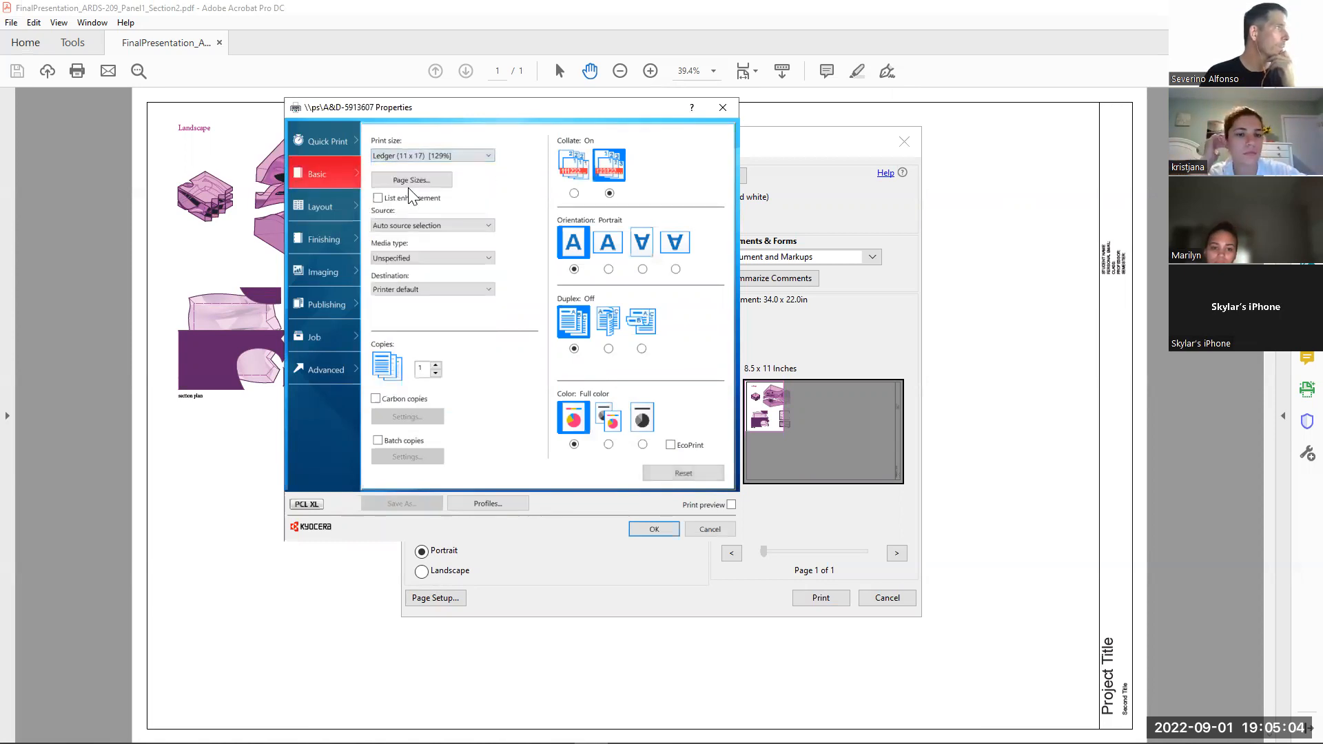
{"action": "left_click", "coordinate": [412, 181]}
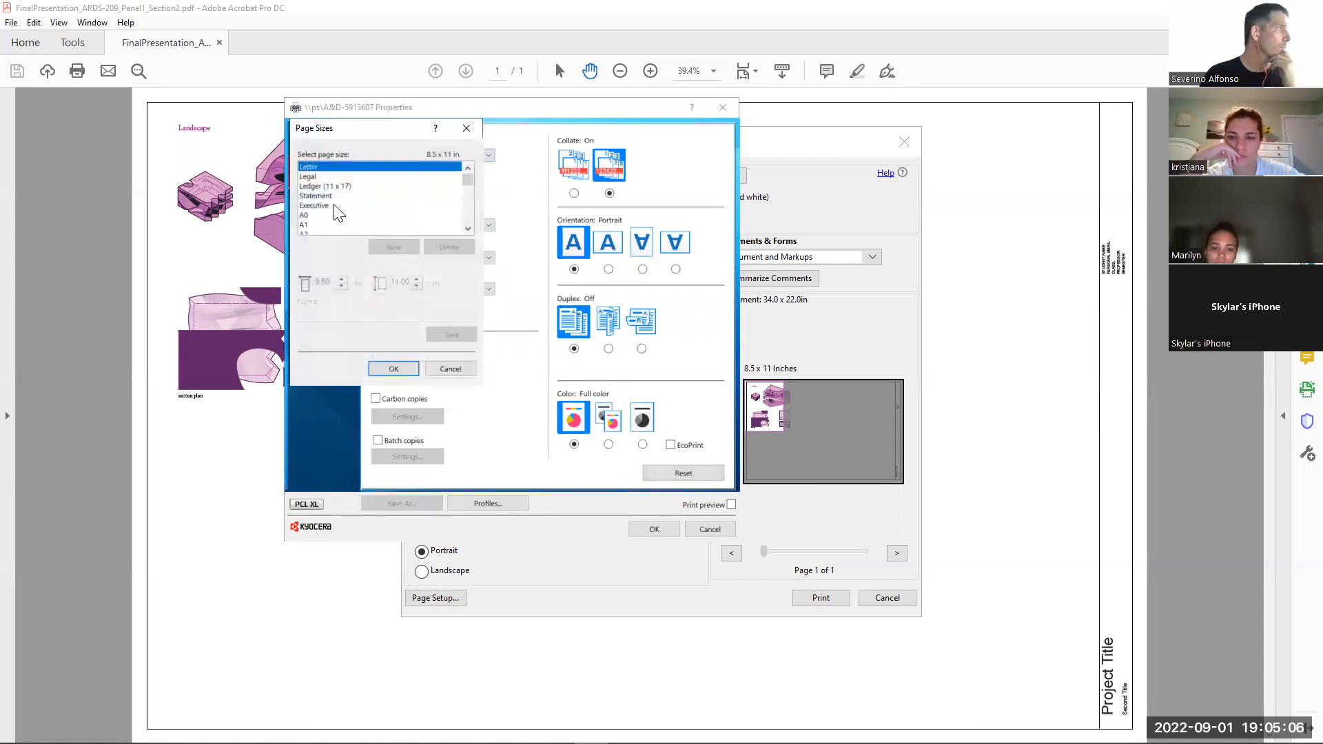
{"action": "left_click", "coordinate": [325, 184]}
{"action": "left_click", "coordinate": [392, 369]}
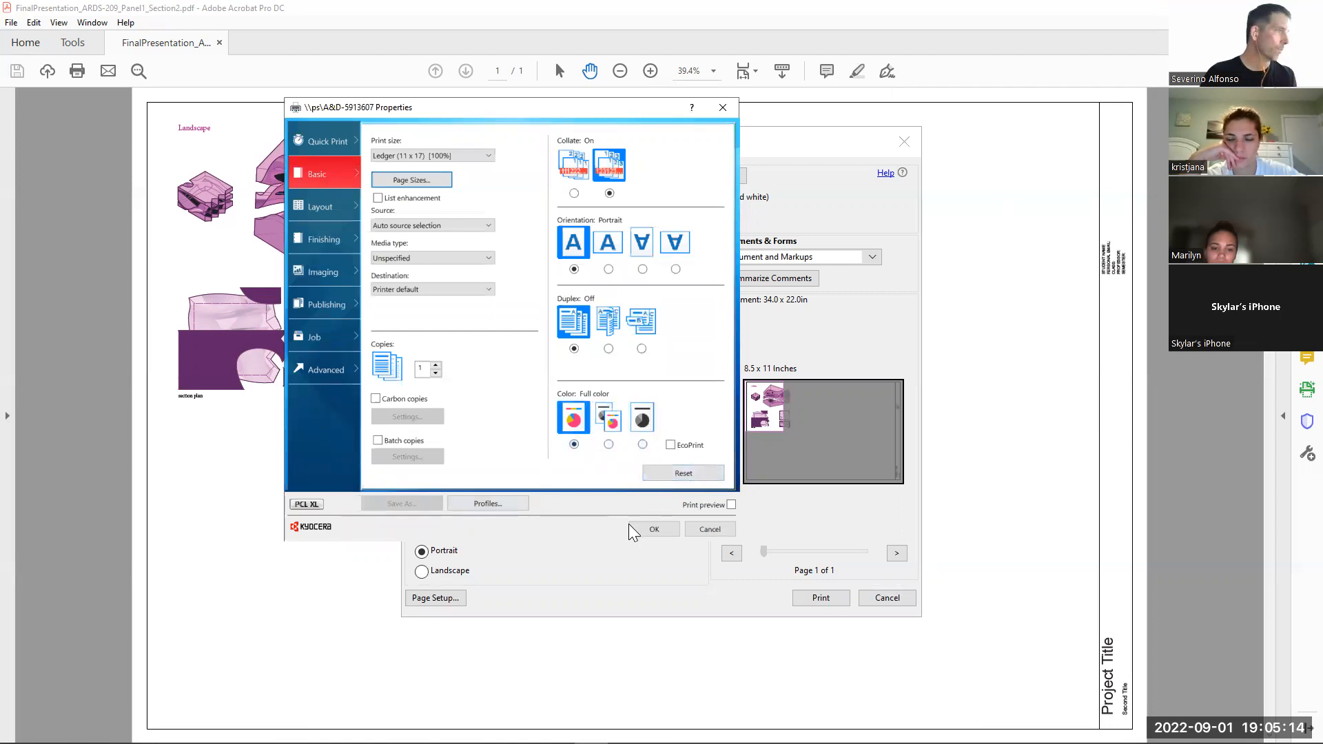
{"action": "left_click", "coordinate": [654, 529]}
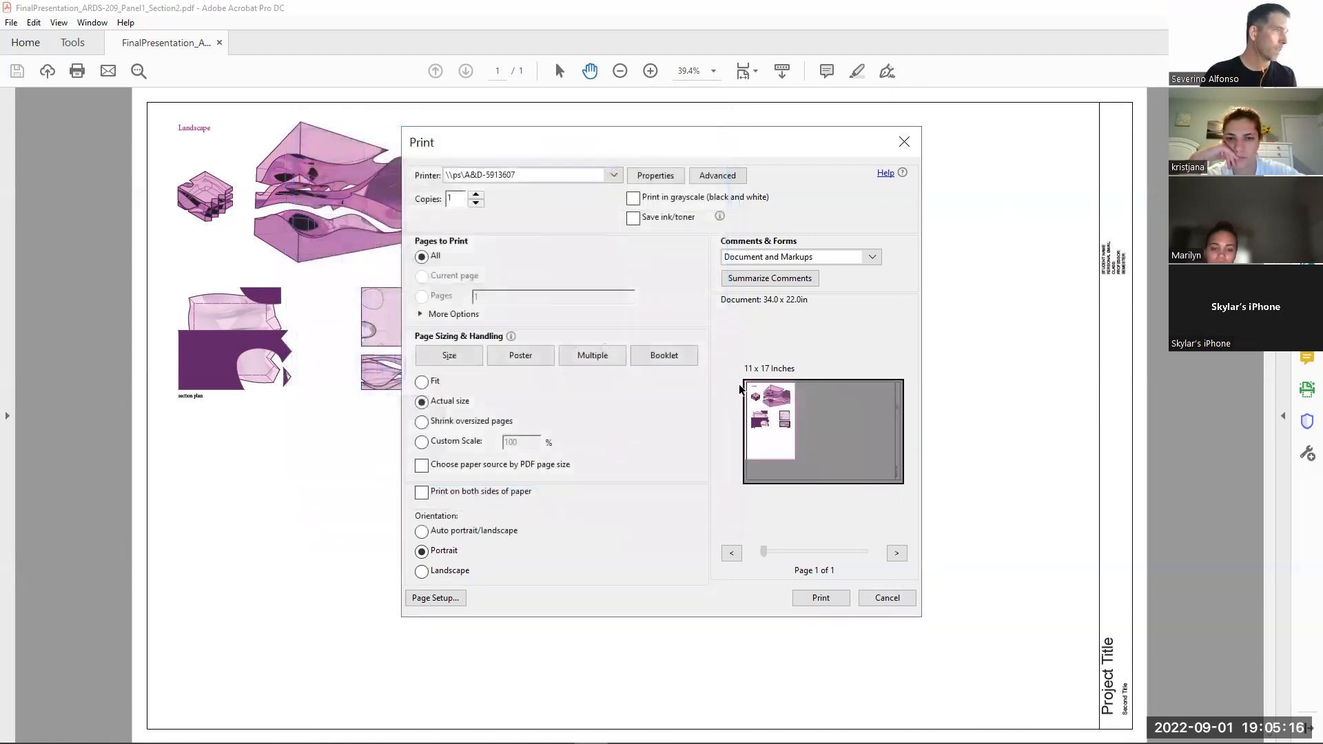
Set the print orientation to landscape with a custom scale of 50%, and update the print preview
{"action": "left_click", "coordinate": [421, 571]}
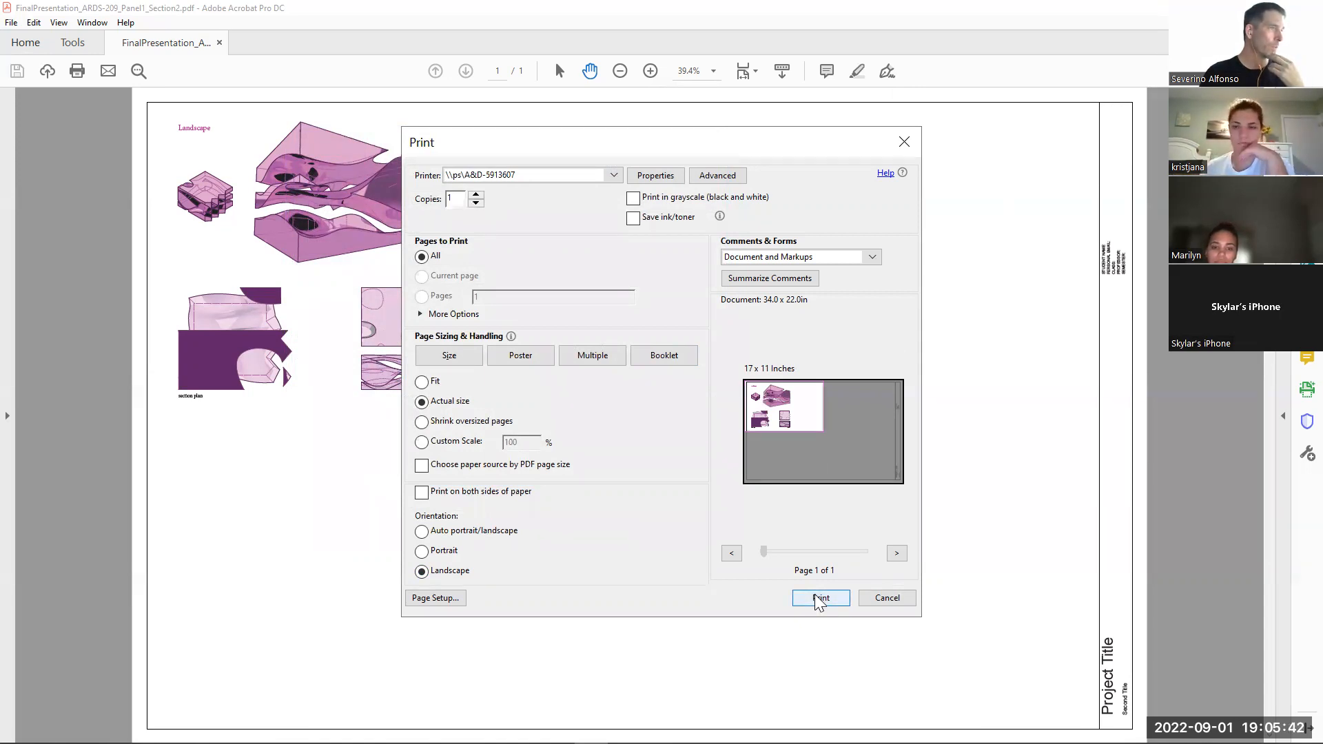
{"action": "left_click", "coordinate": [421, 442]}
{"action": "left_click_drag", "start_coordinate": [524, 445], "coordinate": [497, 445]}
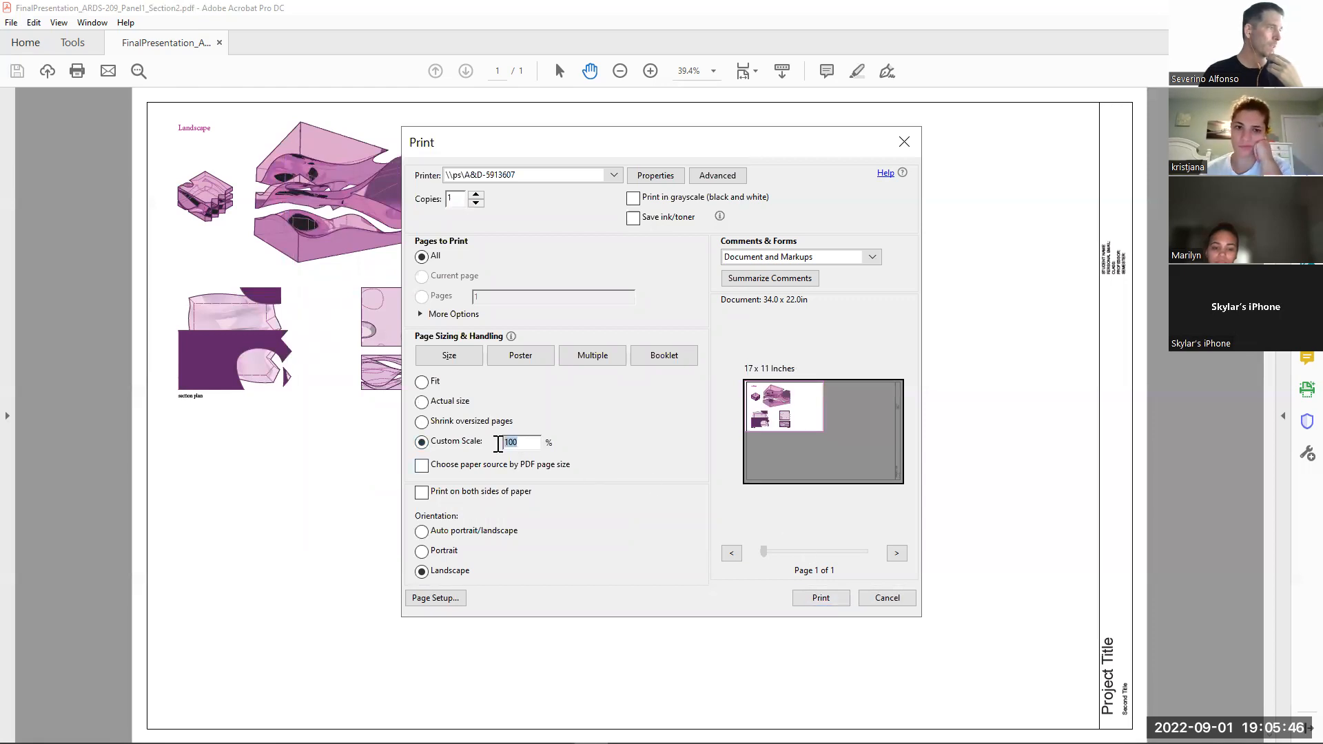
{"action": "type", "text": "50"}
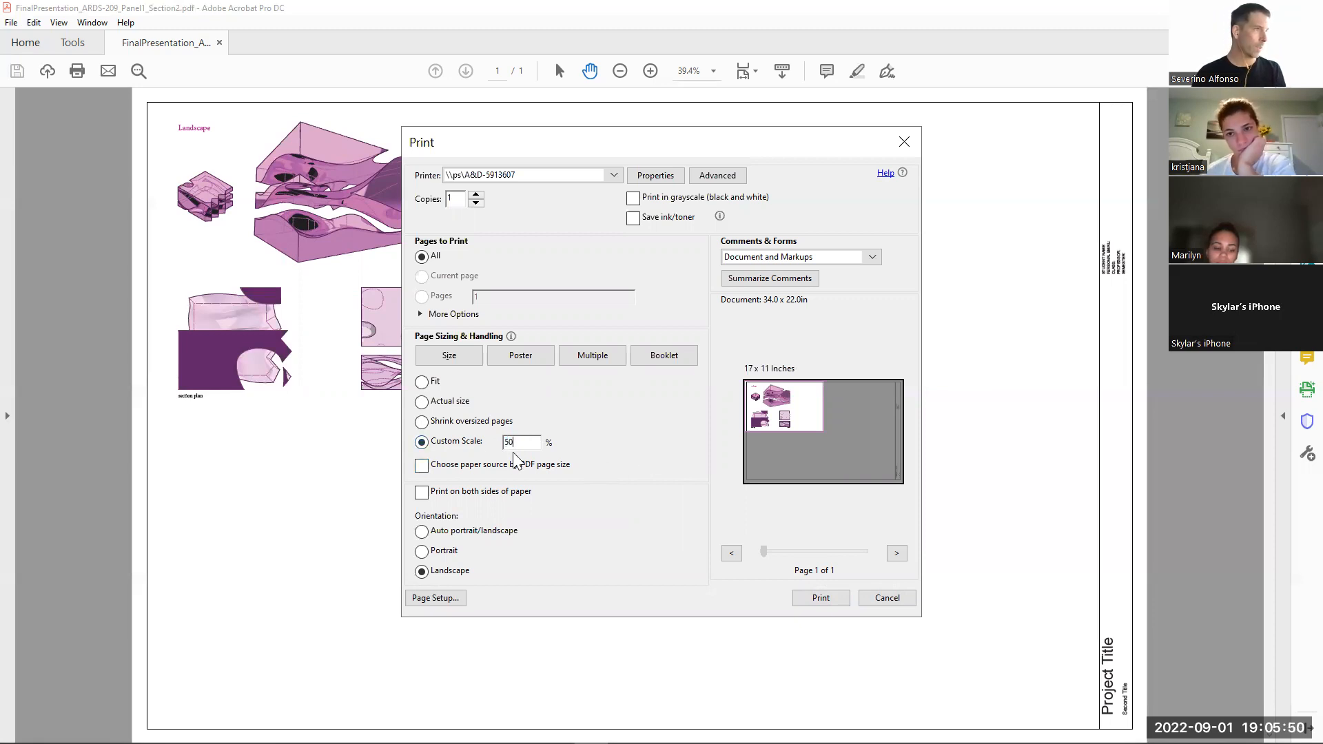
{"action": "left_click", "coordinate": [809, 427]}
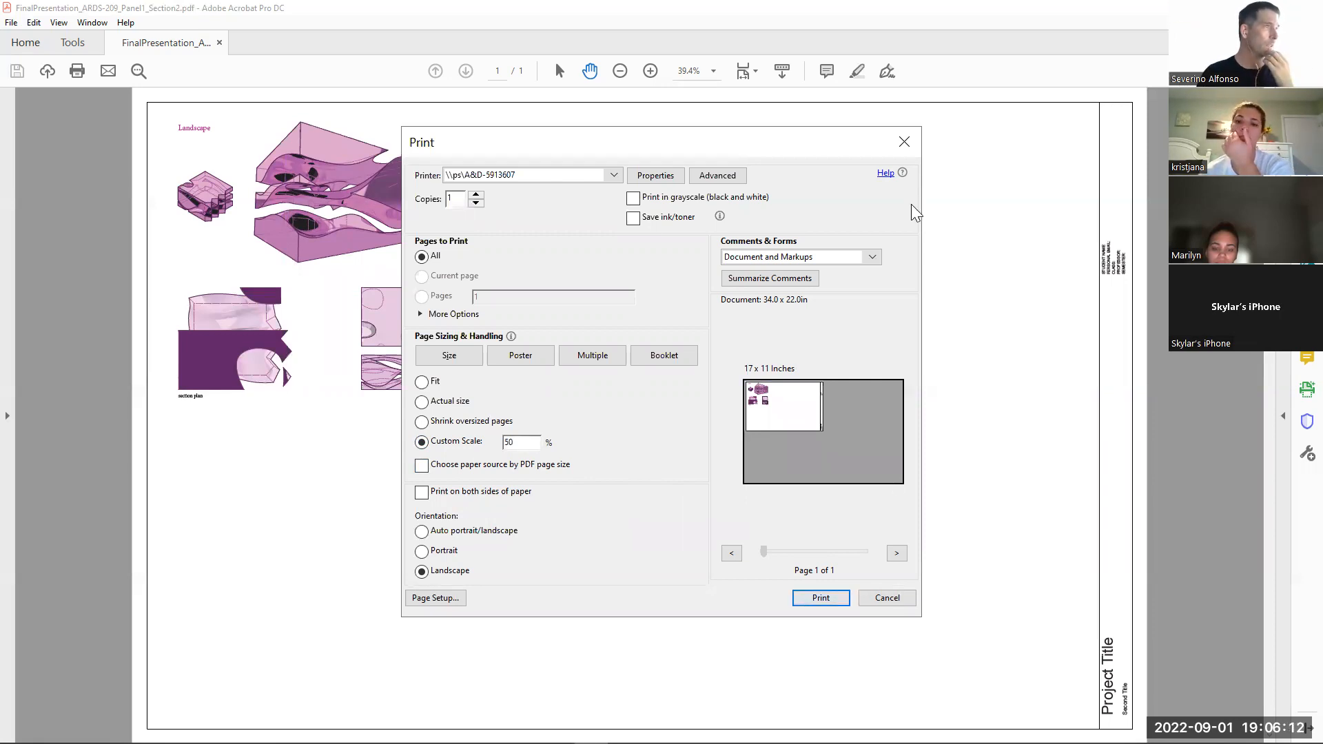
Close the print setup without printing, leave Acrobat, and switch back to the FinalPresentation_ARDS-209_Panel1 document in InDesign
{"action": "left_click", "coordinate": [905, 142]}
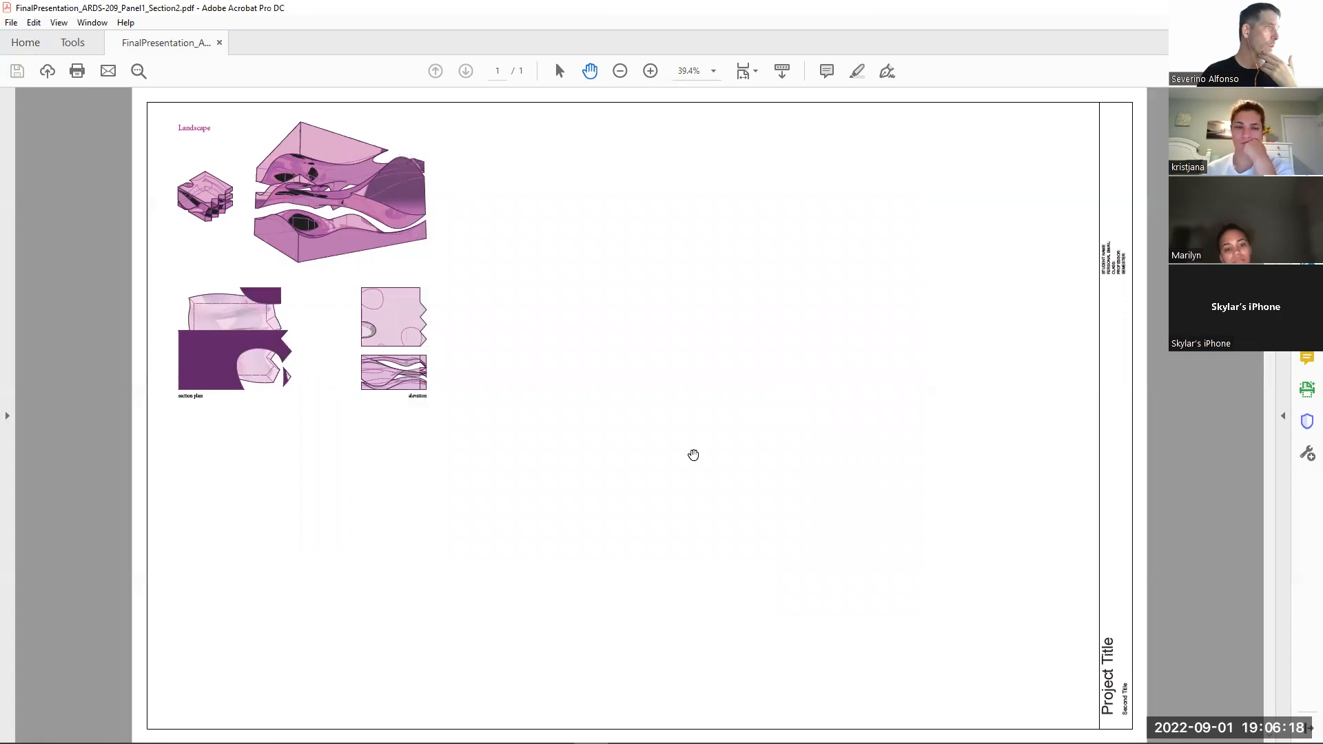
{"action": "left_click", "coordinate": [1306, 8]}
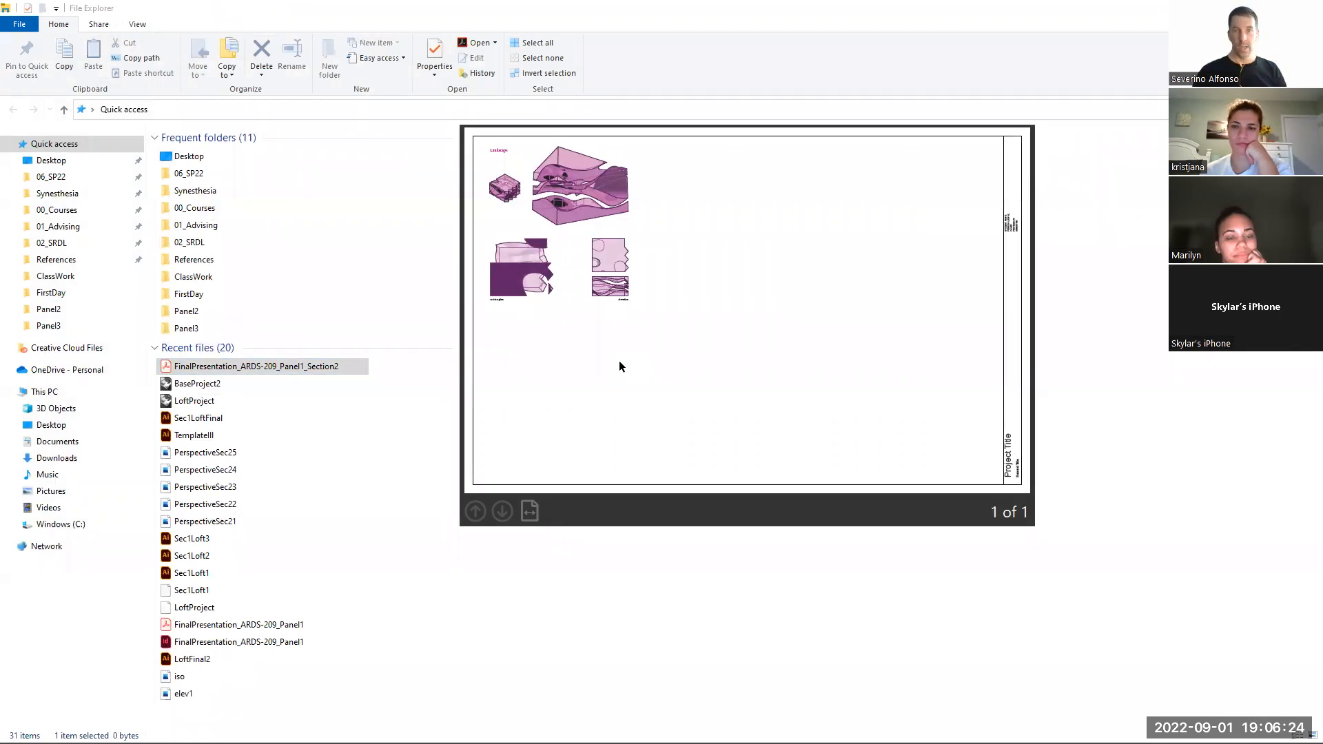
{"action": "key", "text": "alt+Tab"}
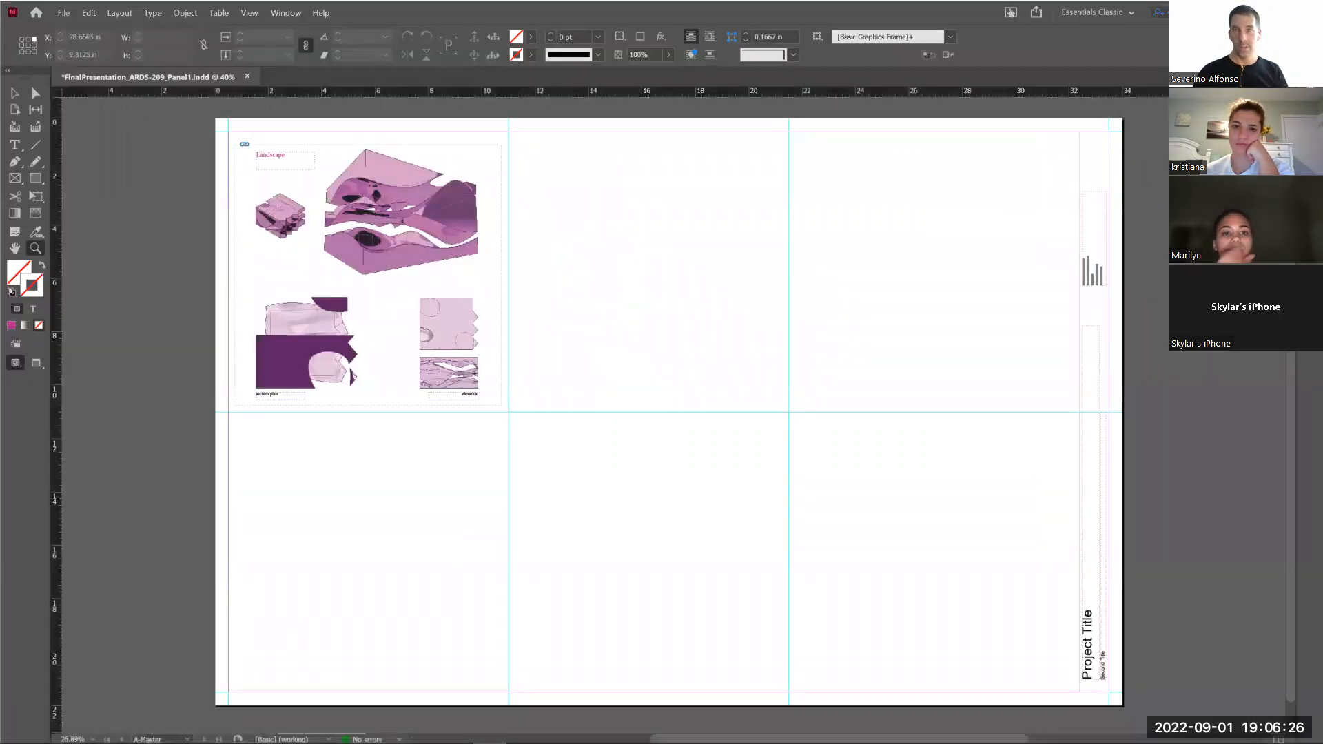